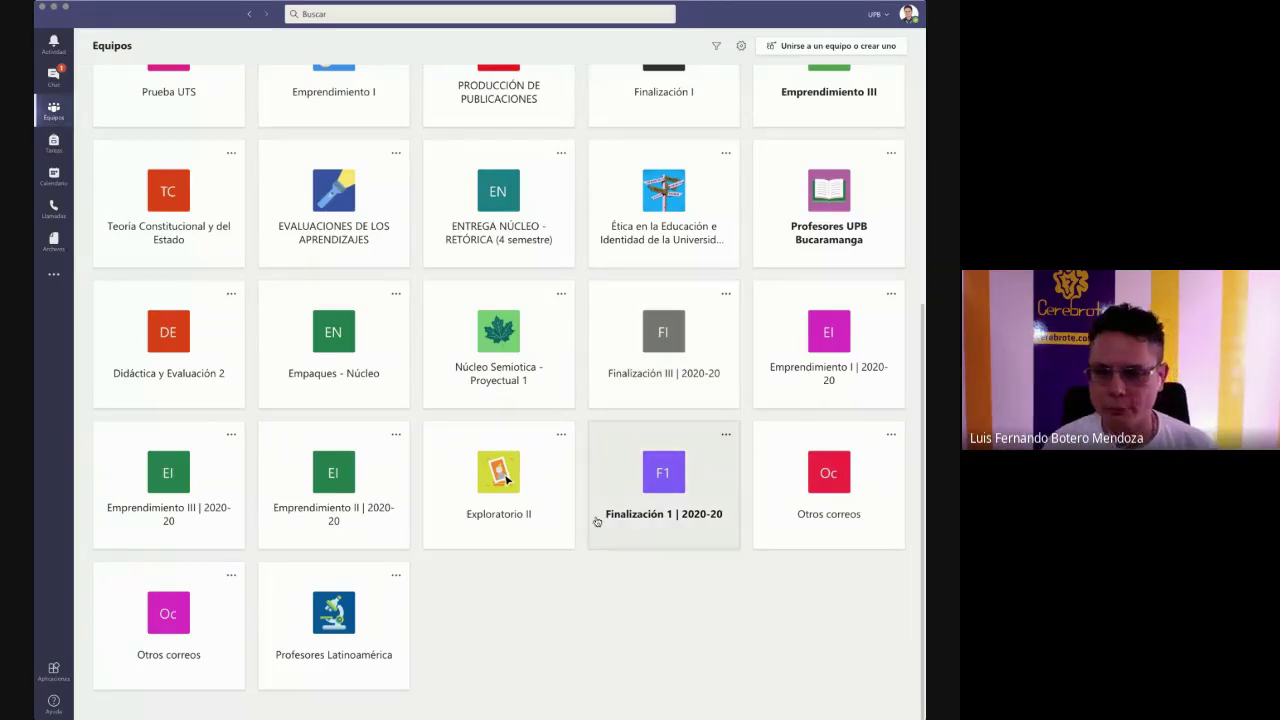
left_click(396, 631)
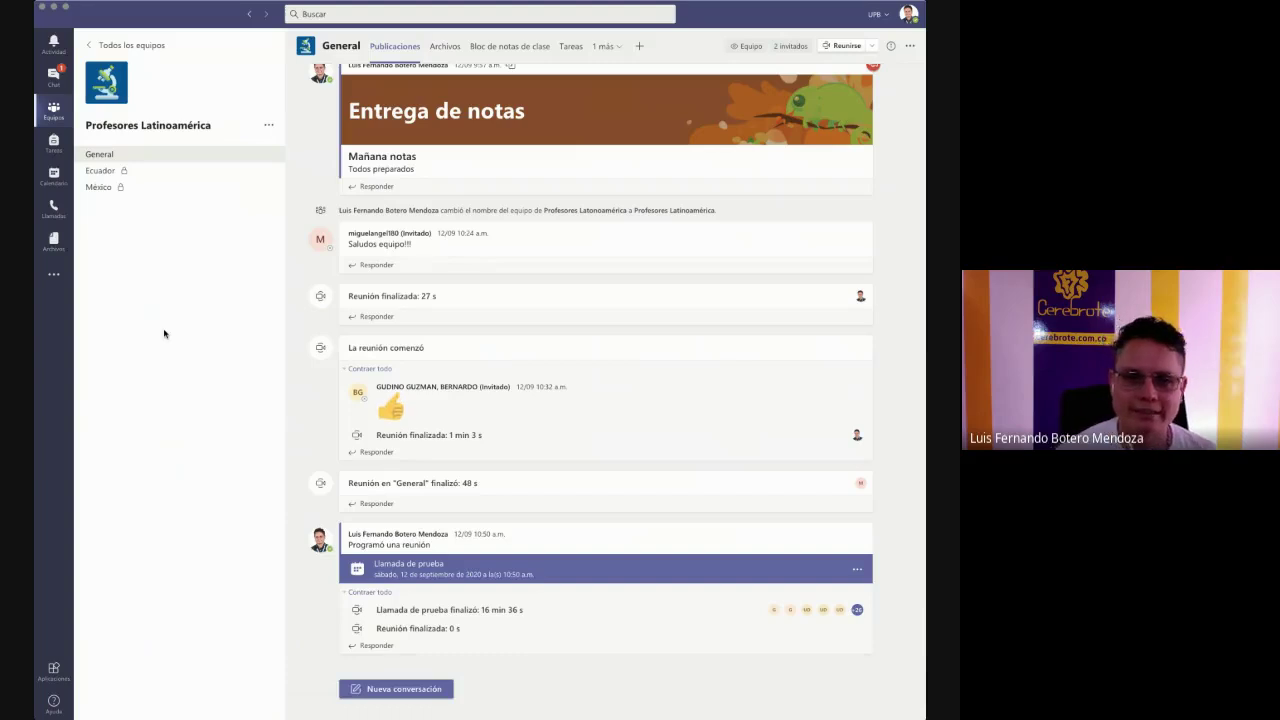
left_click(107, 172)
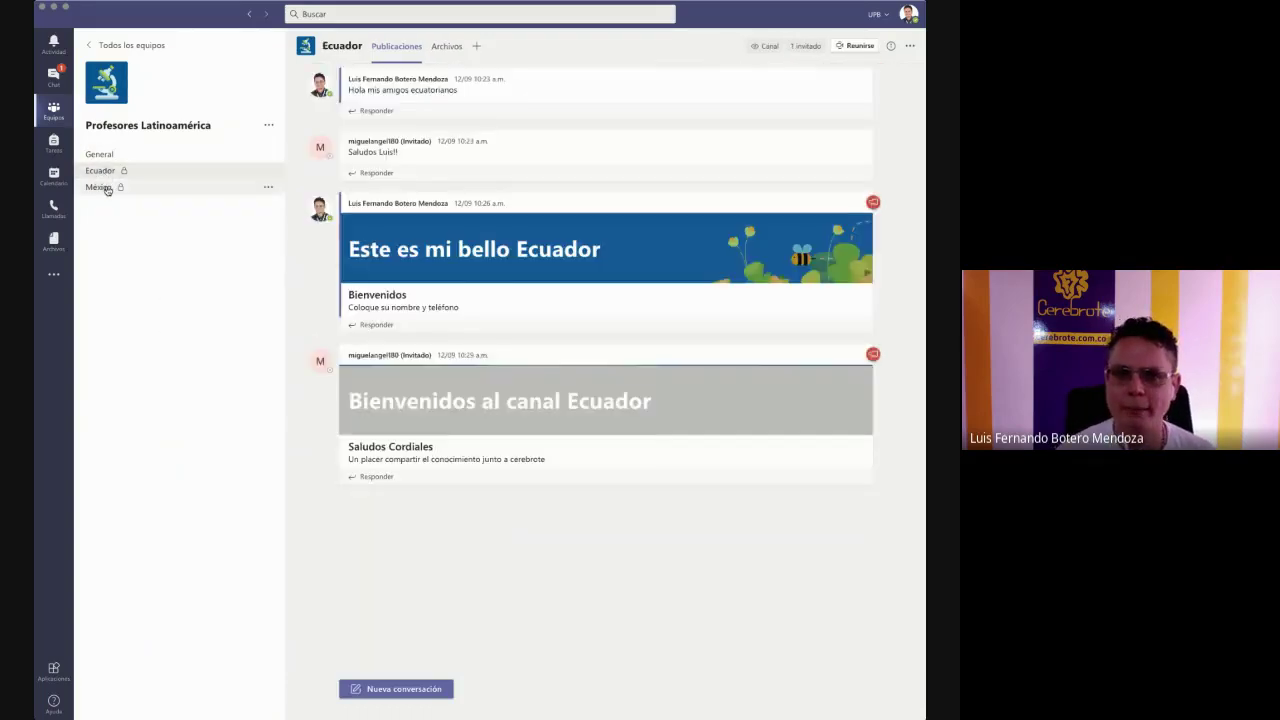
left_click(107, 188)
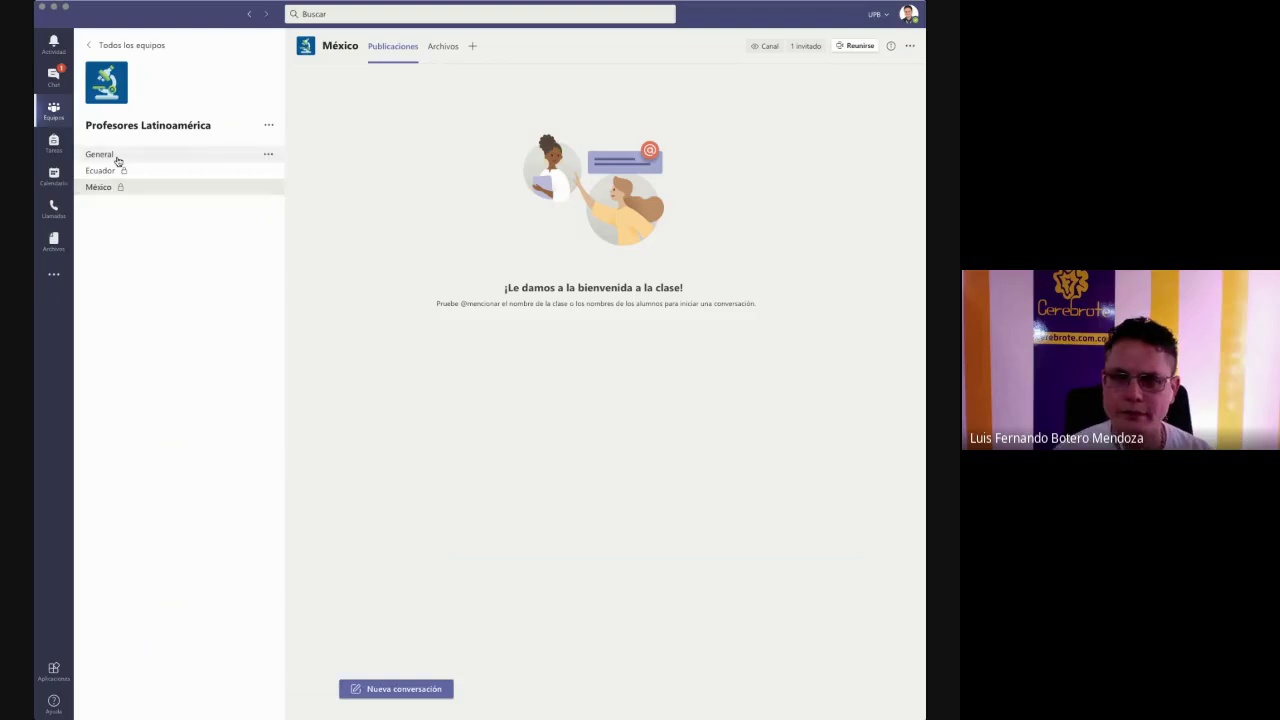
left_click(112, 157)
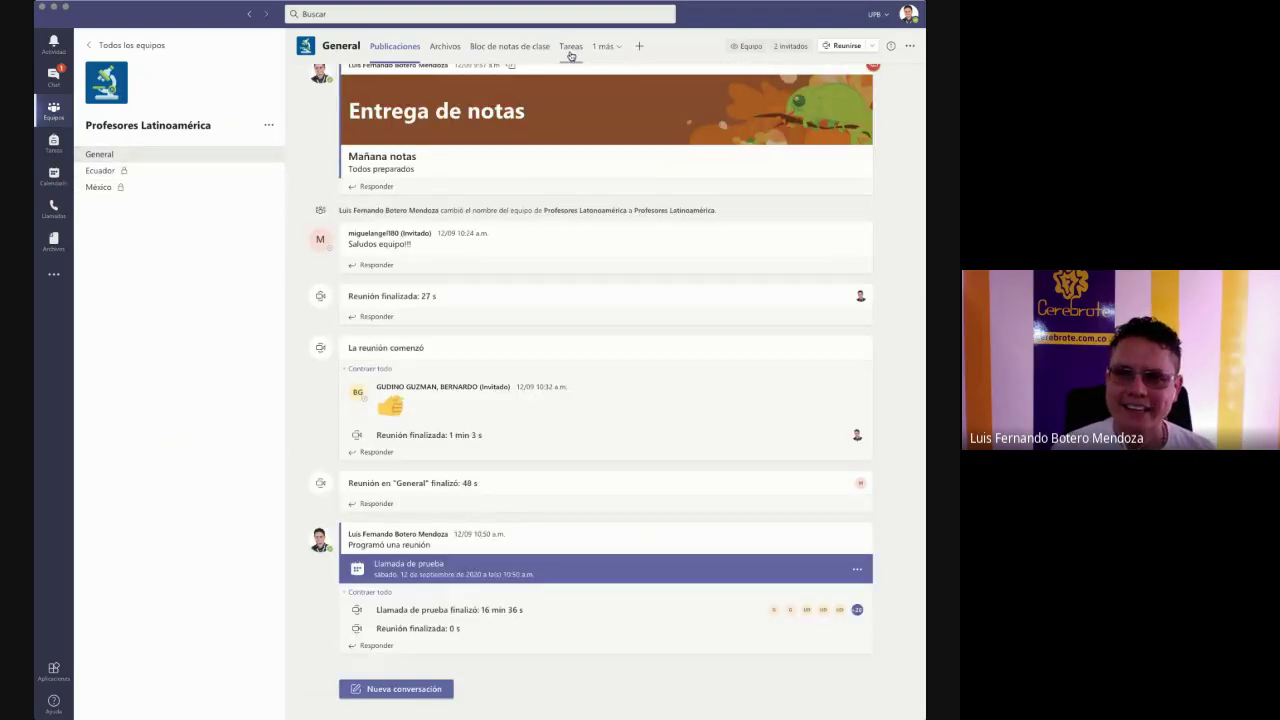
left_click(163, 169)
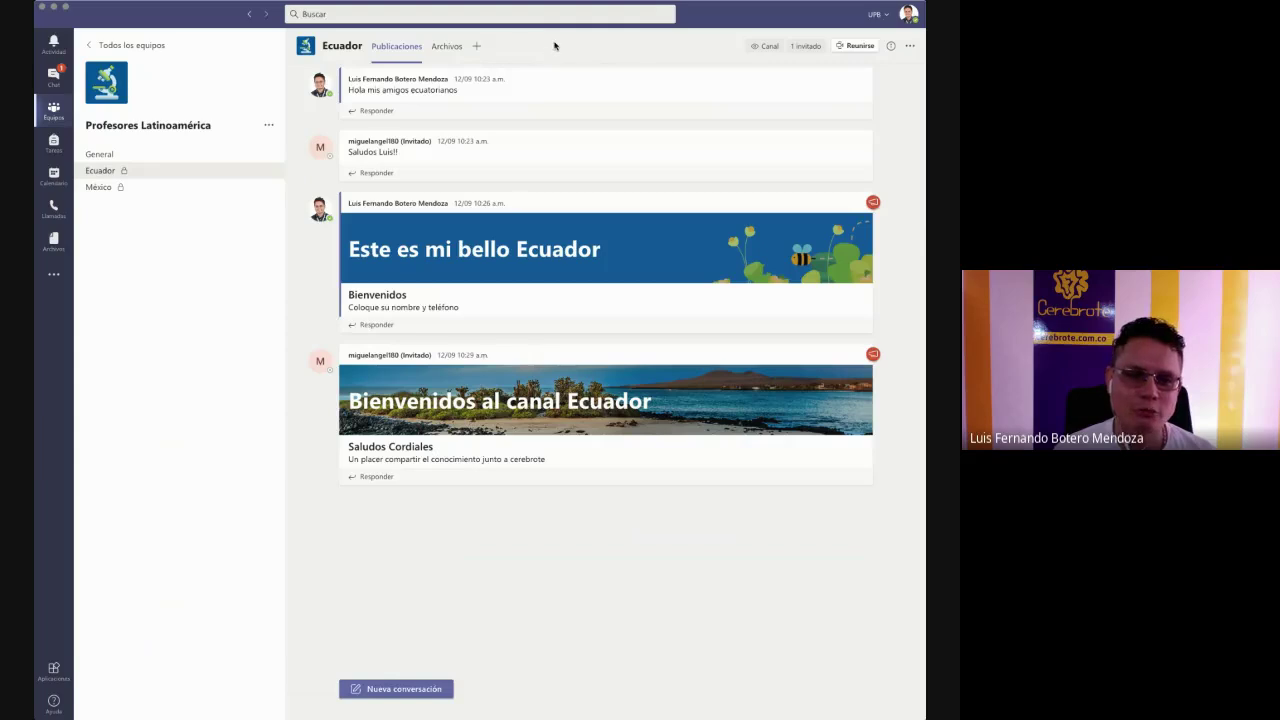
left_click(100, 157)
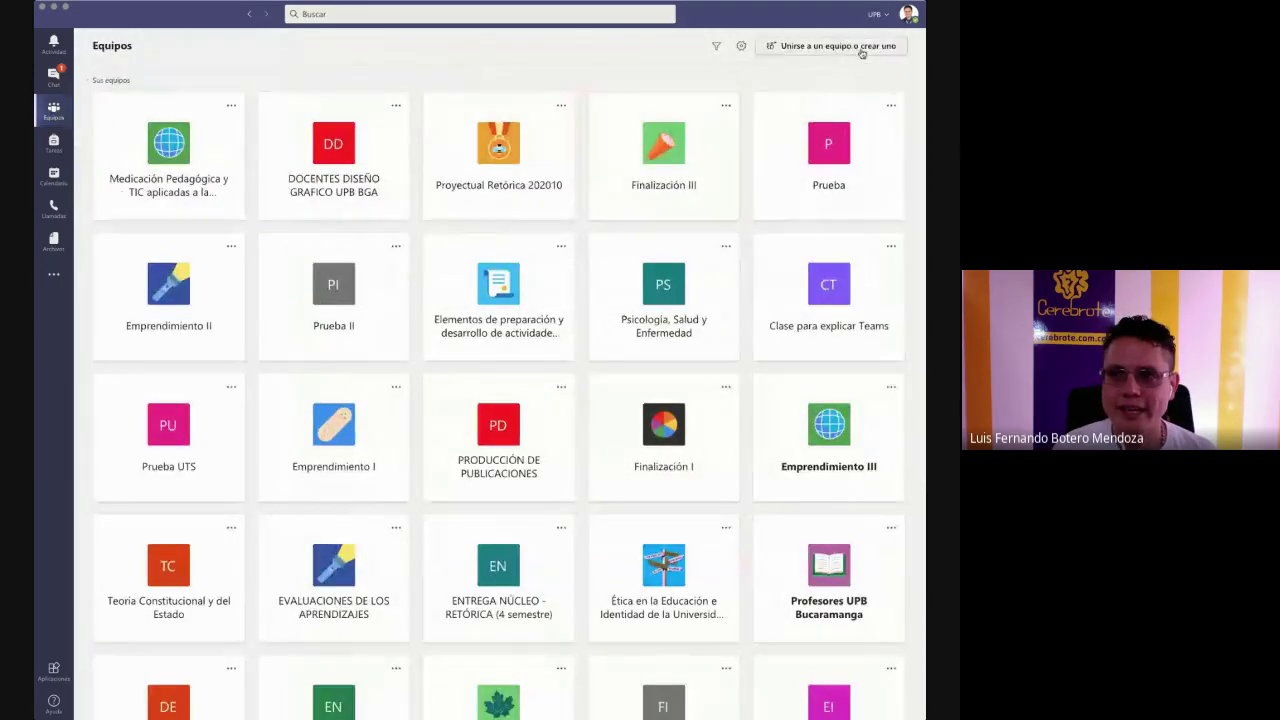
left_click(860, 48)
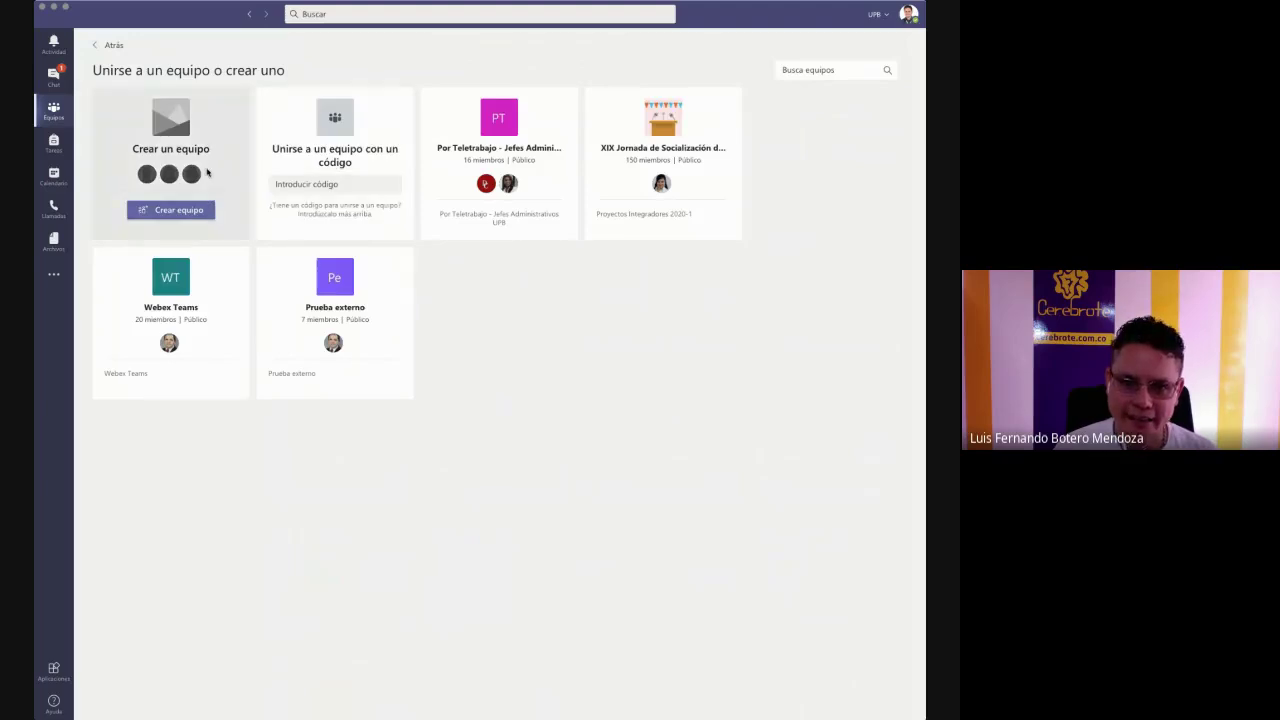
left_click(190, 210)
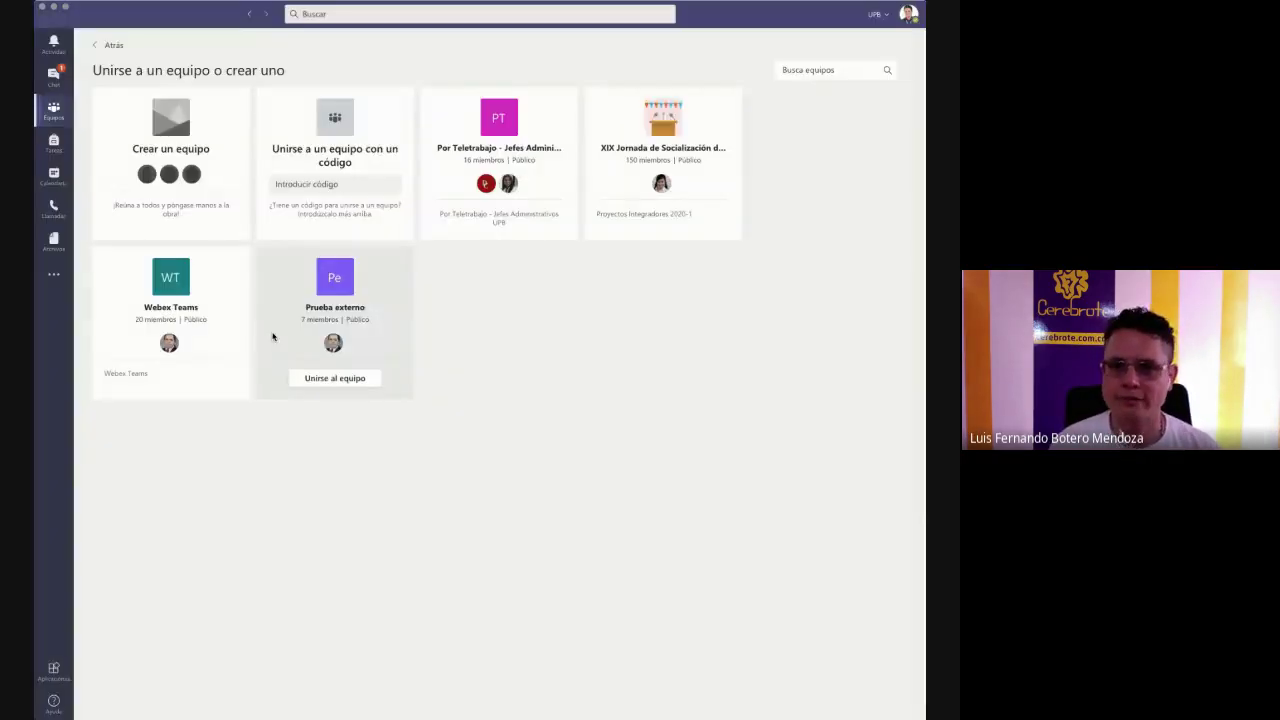
- Open Profesores Latinoamérica, look through Ecuador and México, then show General's Tareas page
left_click(56, 114)
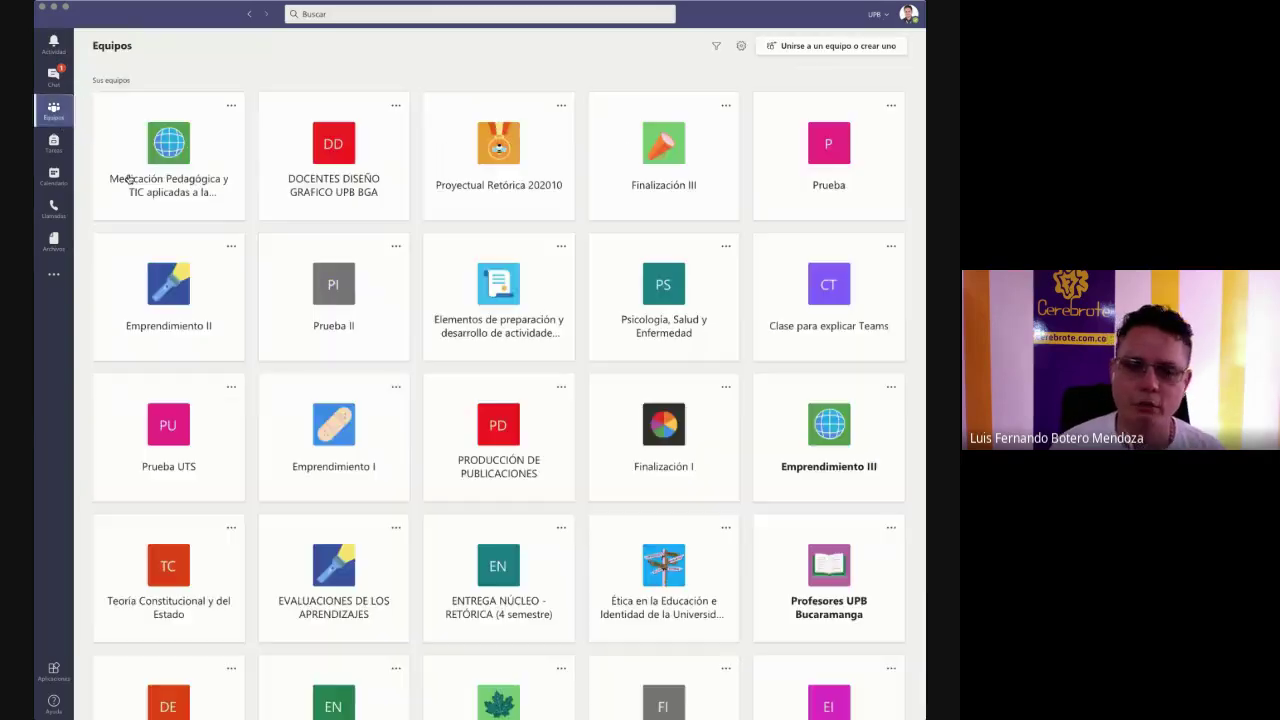
scroll(338, 600, "down", 6)
left_click(338, 660)
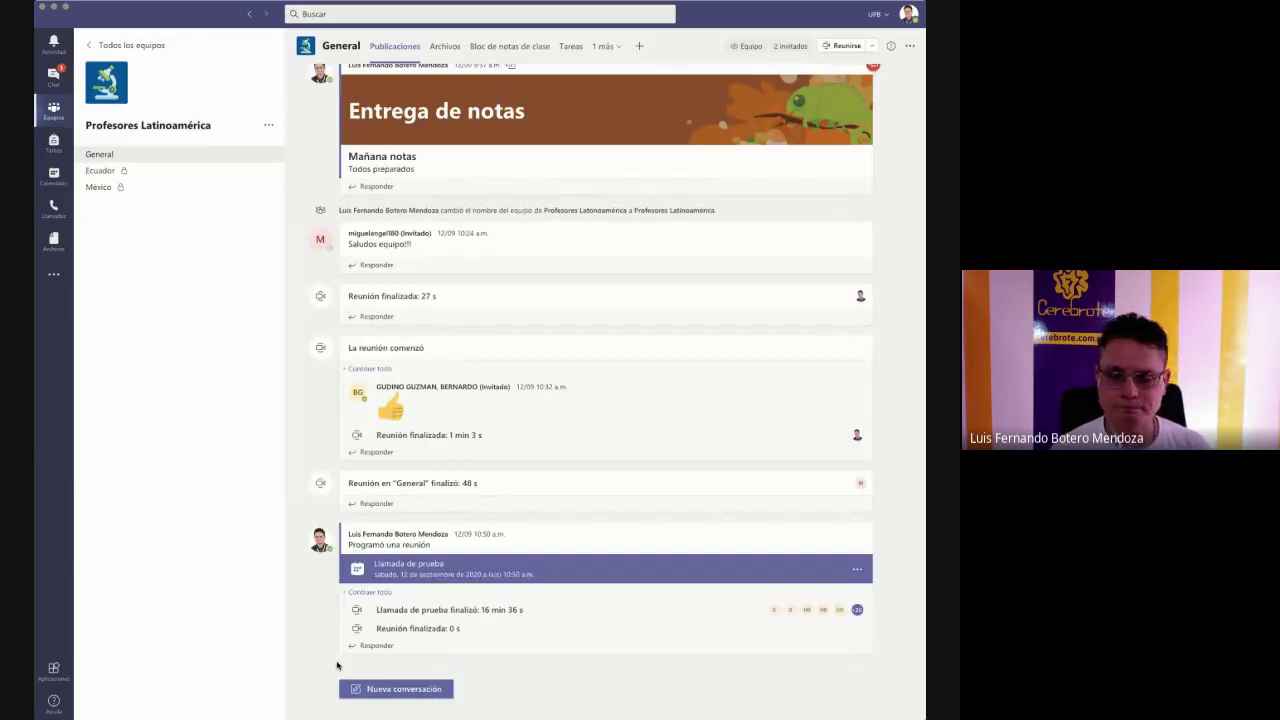
left_click(88, 175)
left_click(92, 185)
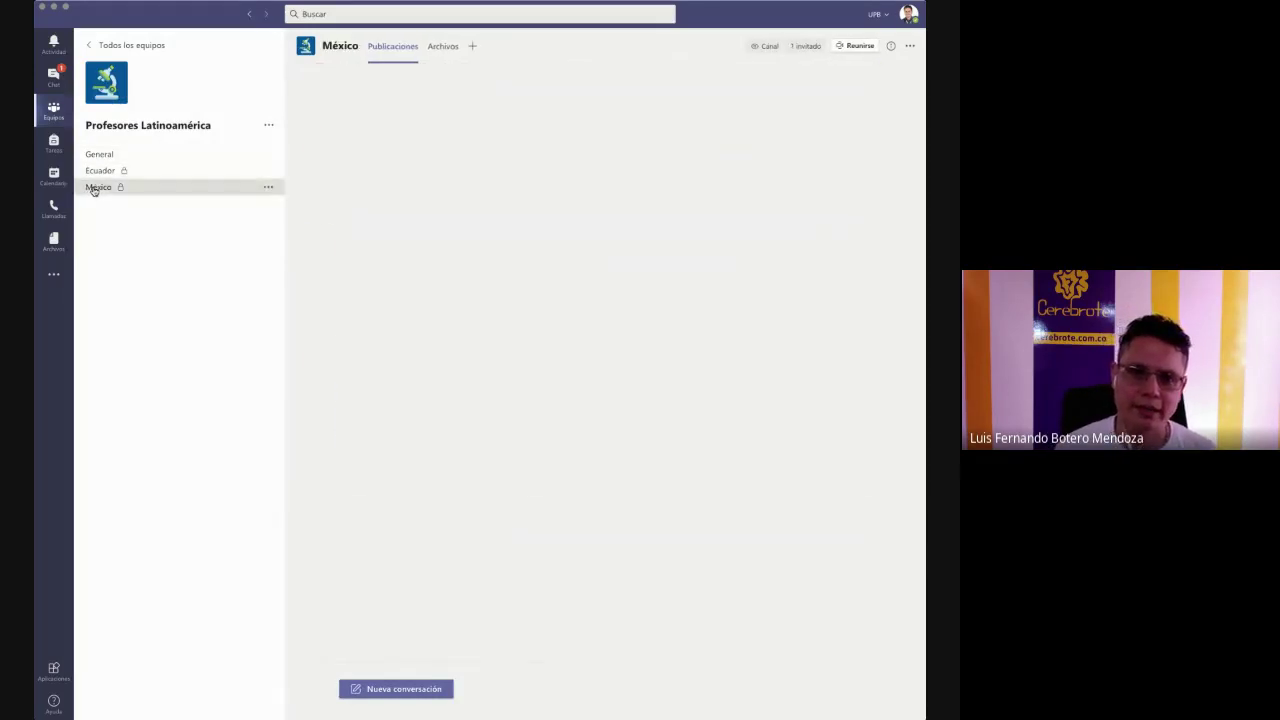
left_click(98, 156)
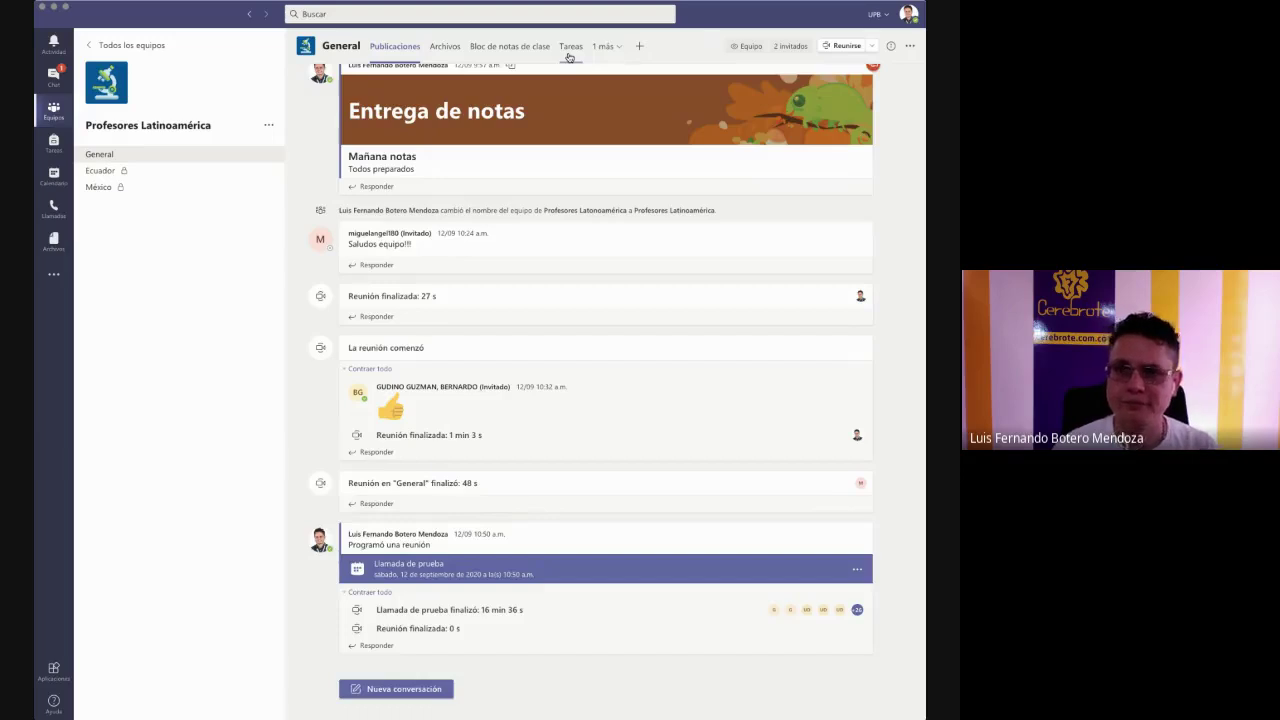
left_click(568, 55)
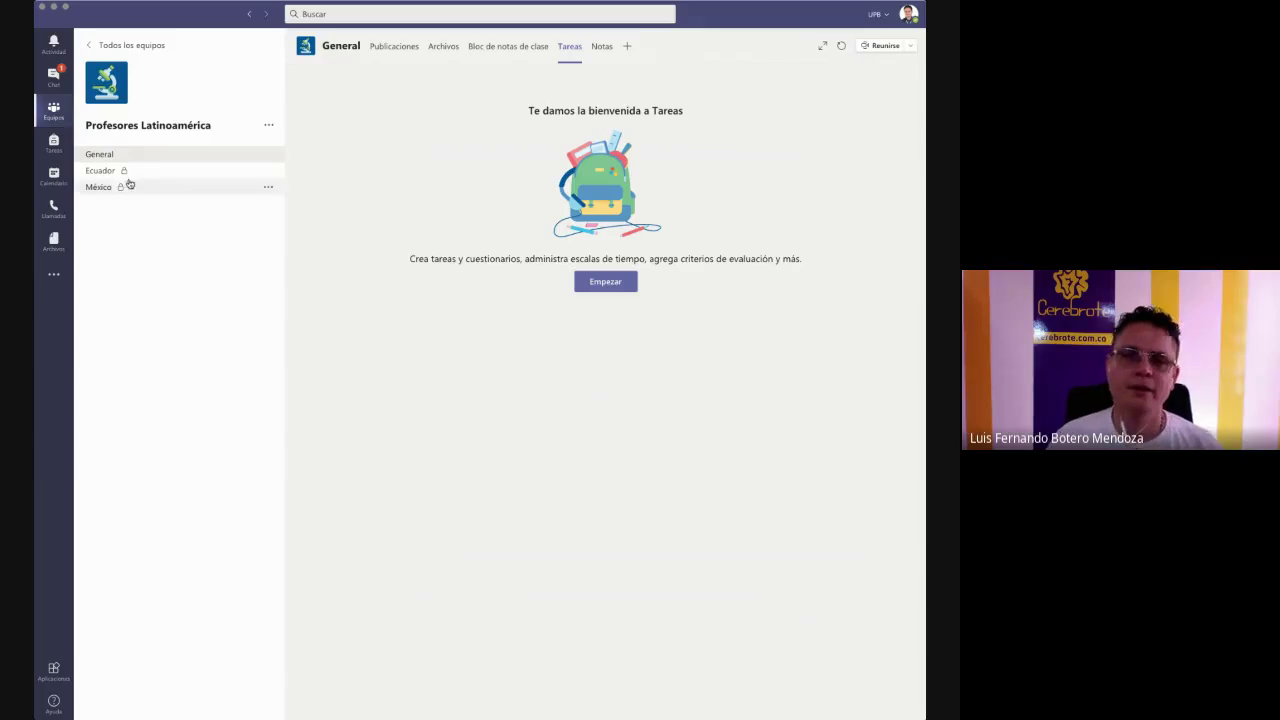
left_click(268, 125)
left_click(301, 345)
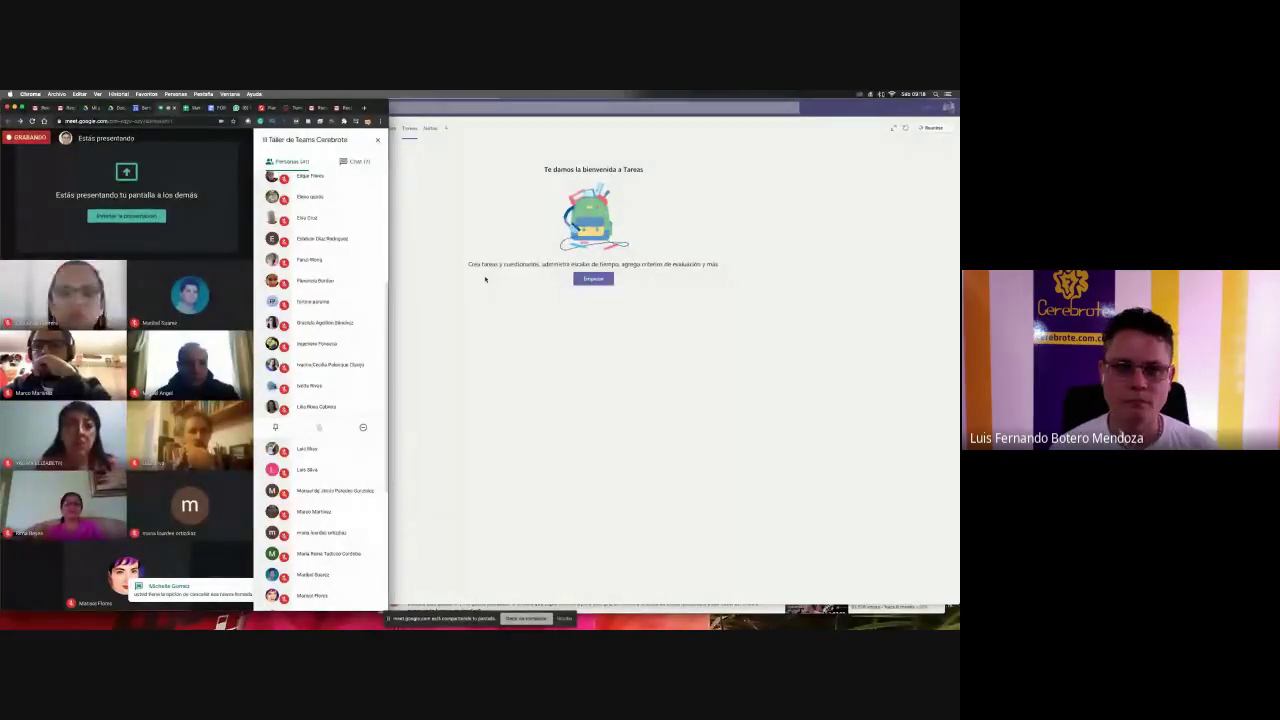
- Switch to the Excel sheet and autofit column B to show full e-mail addresses
left_click(485, 279)
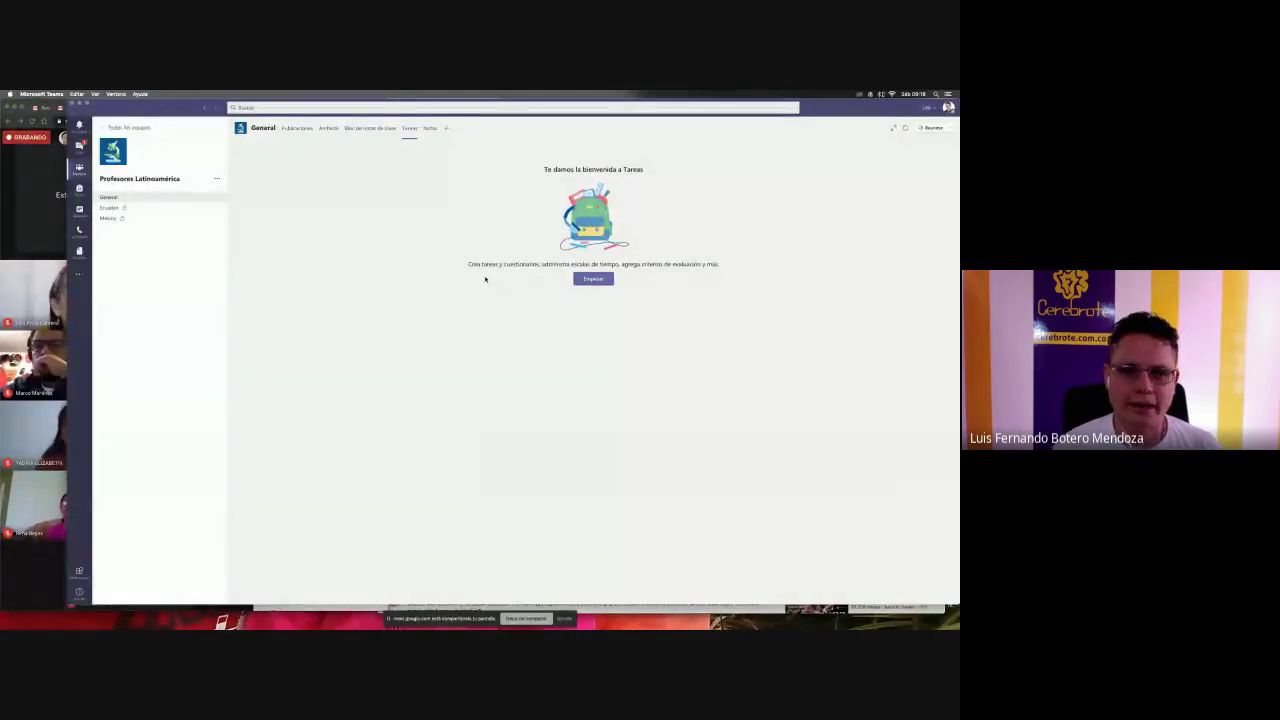
key("super+Tab")
key("super+Tab")
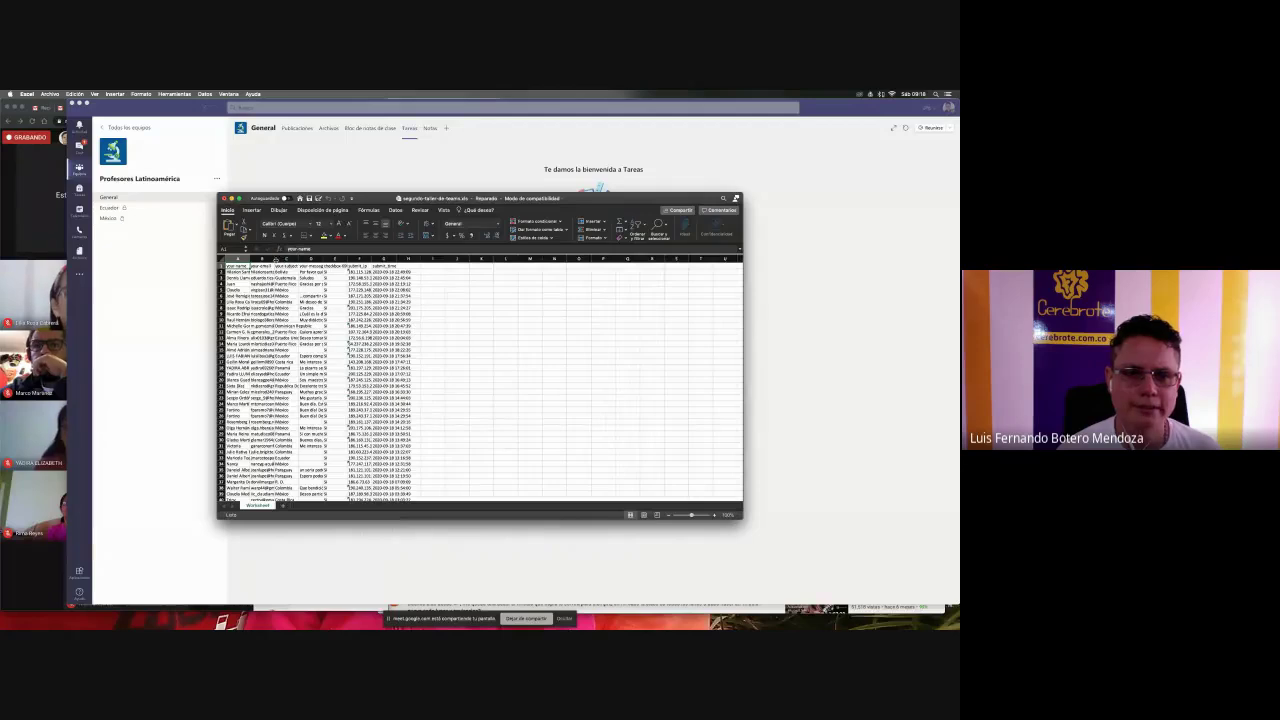
double_click(275, 259)
scroll(298, 333, "down", 10)
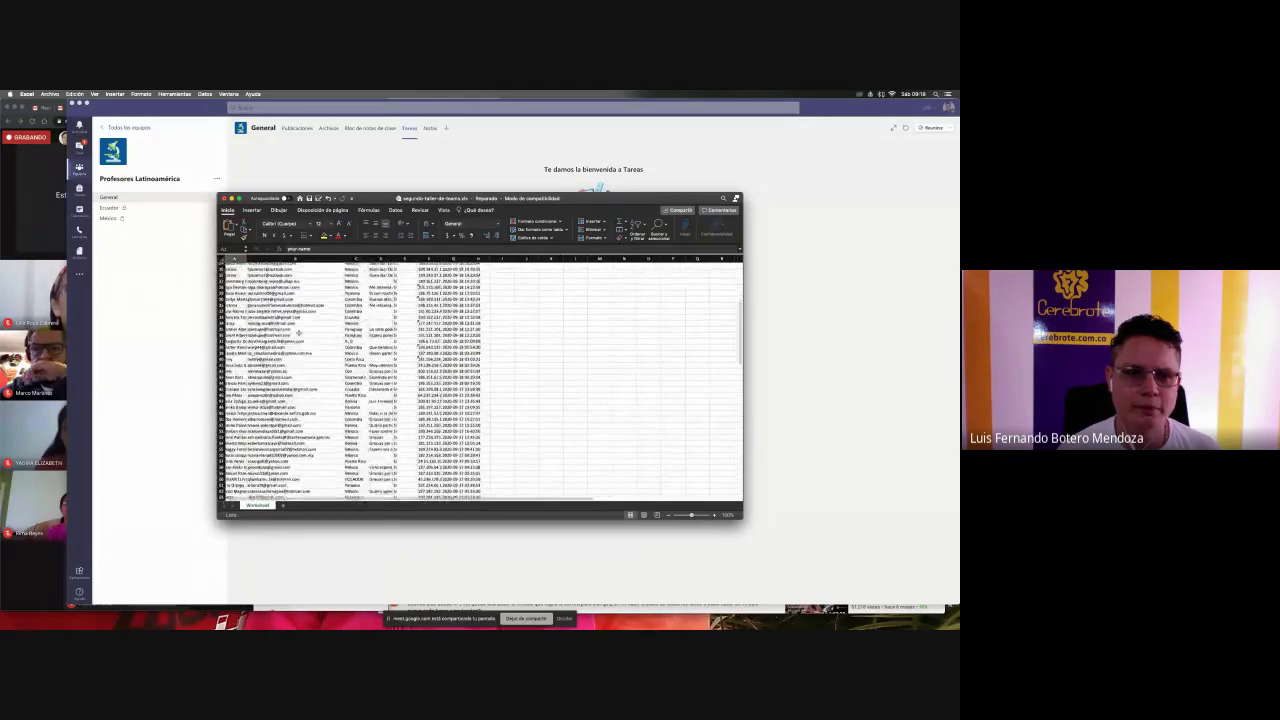
scroll(298, 331, "down", 10)
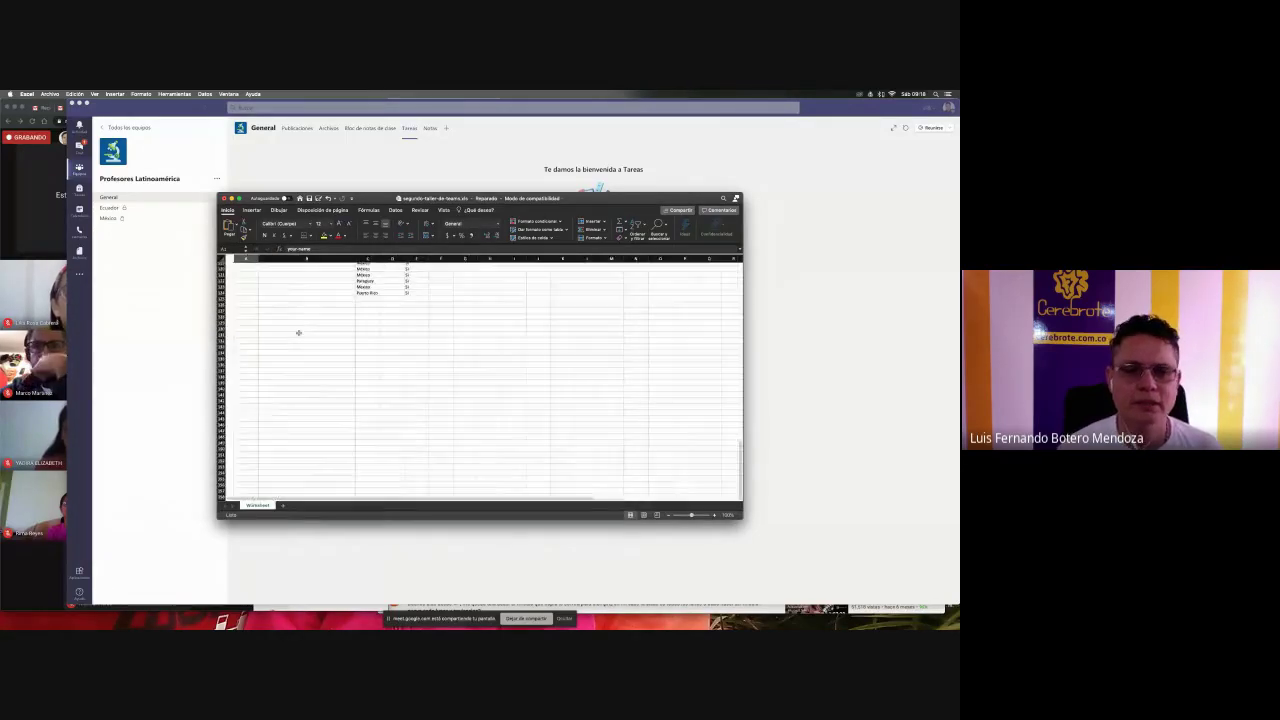
scroll(298, 331, "up", 20)
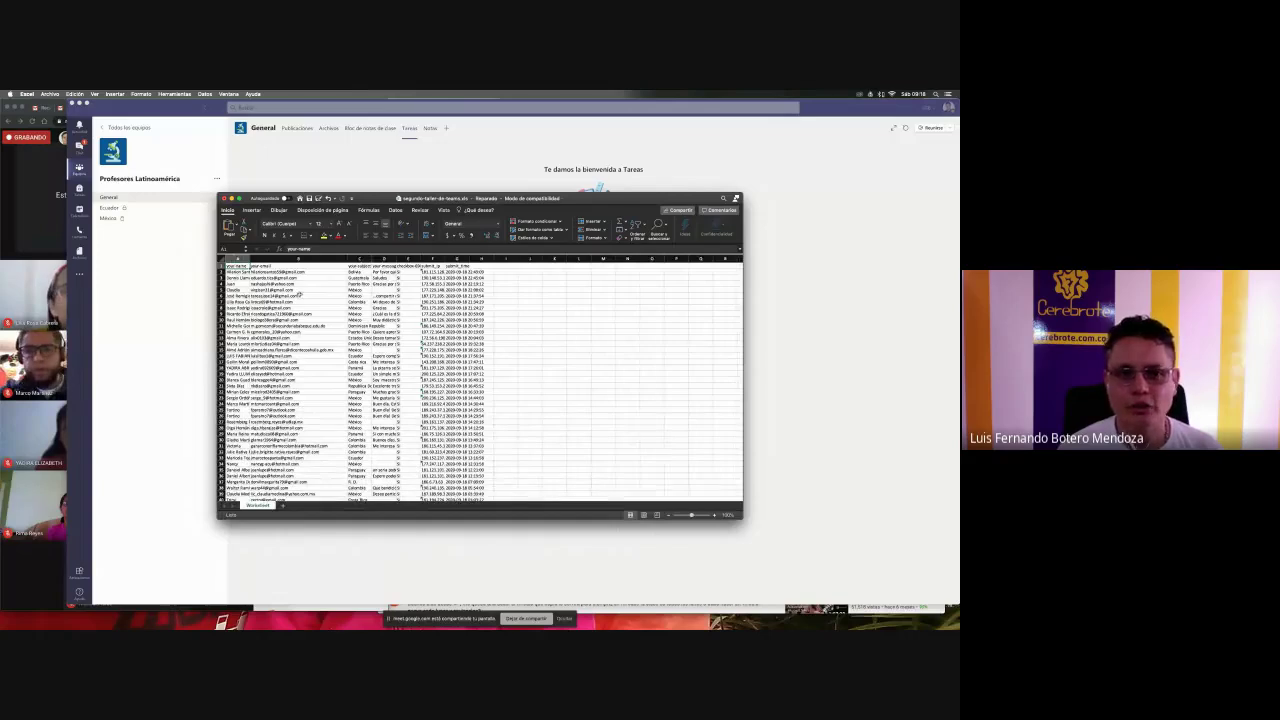
- Copy the e-mail addresses in B2:B23 and return to Teams
left_click(298, 272)
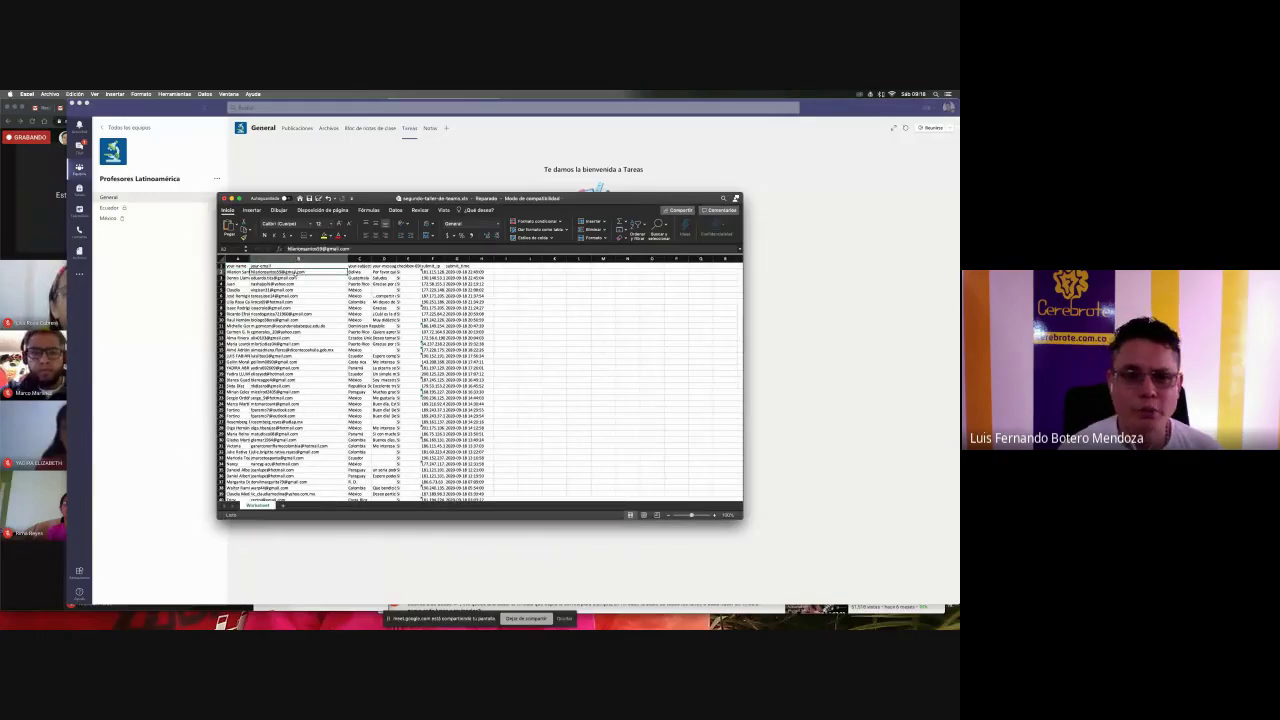
left_click(297, 398, "shift")
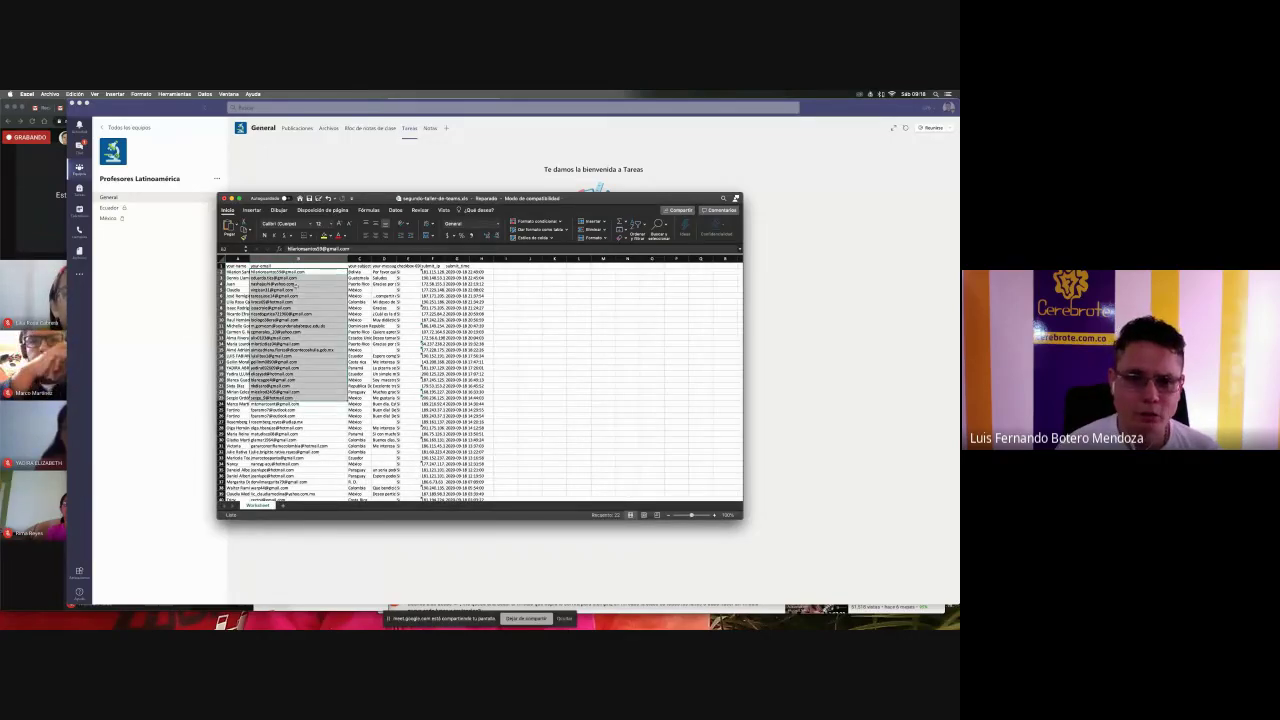
key("super+c")
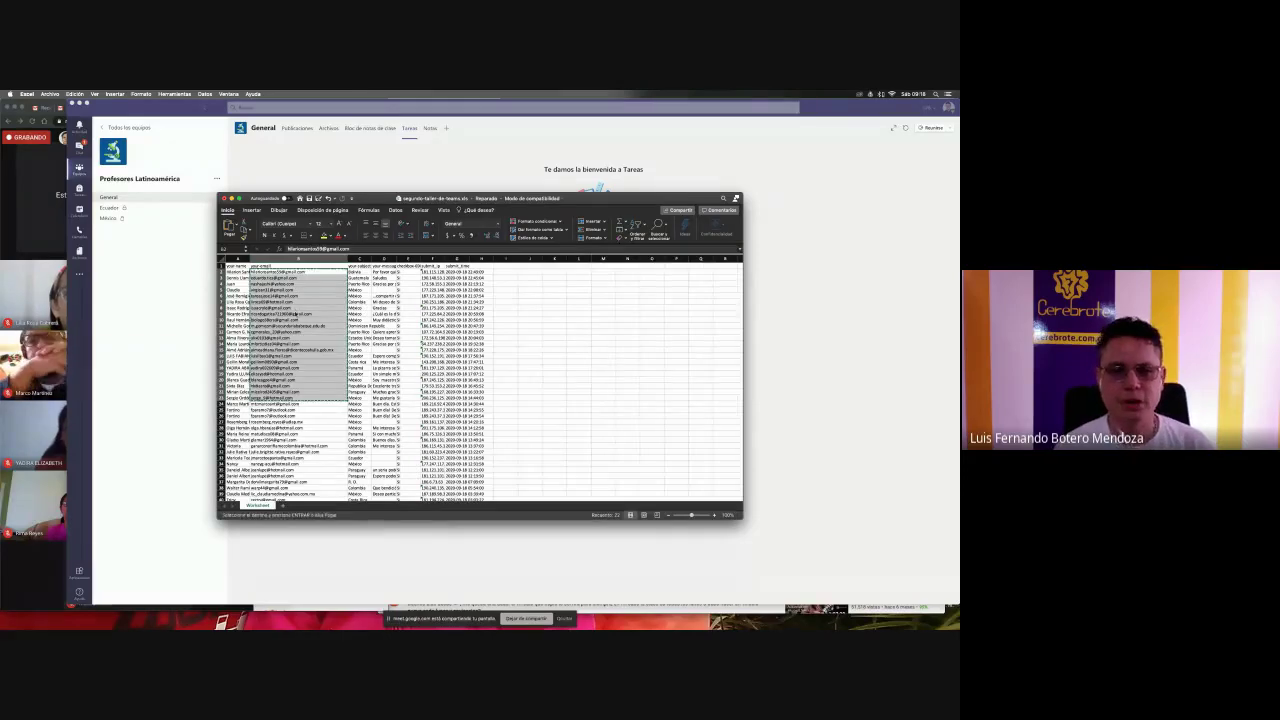
key("super+Tab")
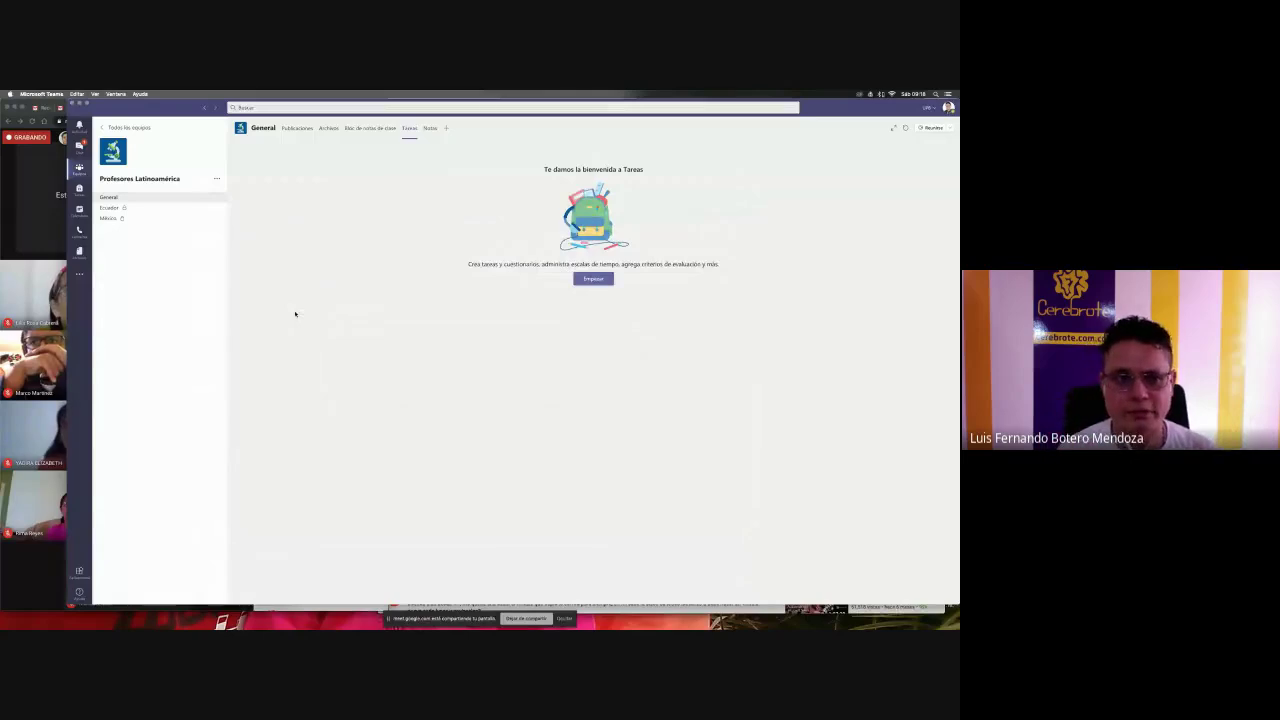
- Enlarge the Teams view and start Agregar miembro from Administrar equipo for Profesores Latinoamérica
left_click(110, 197)
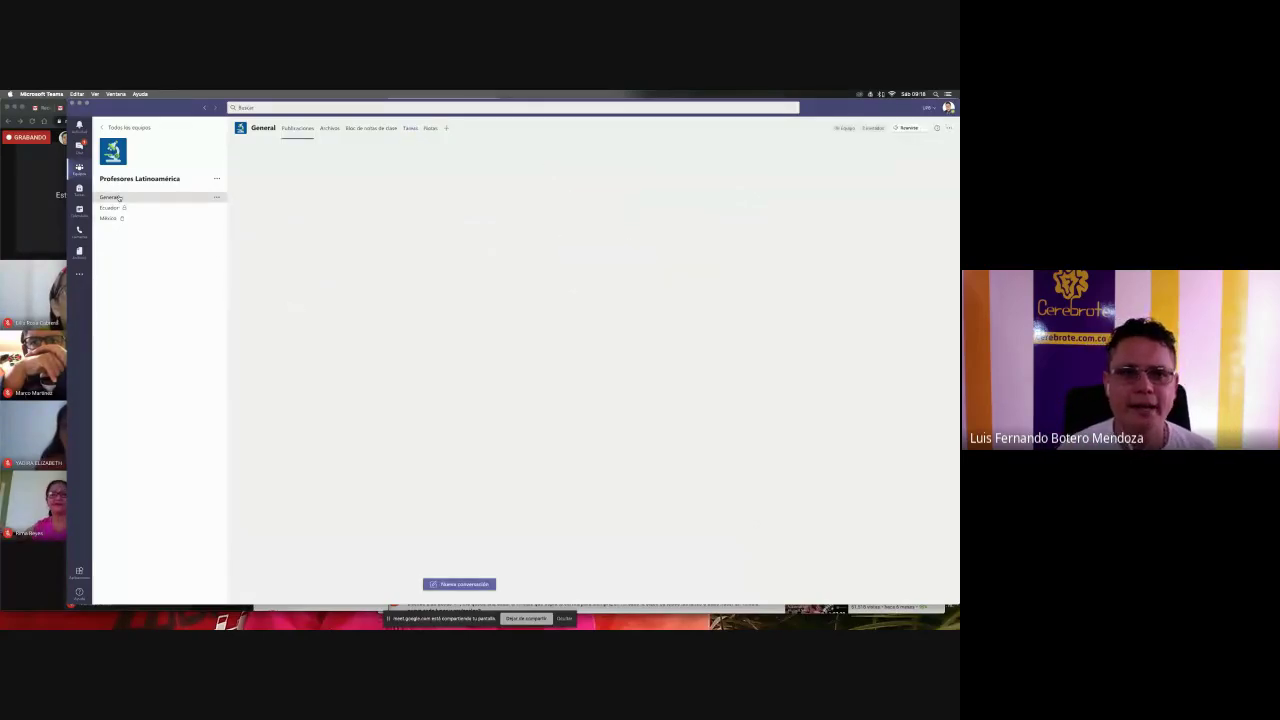
left_click(217, 198)
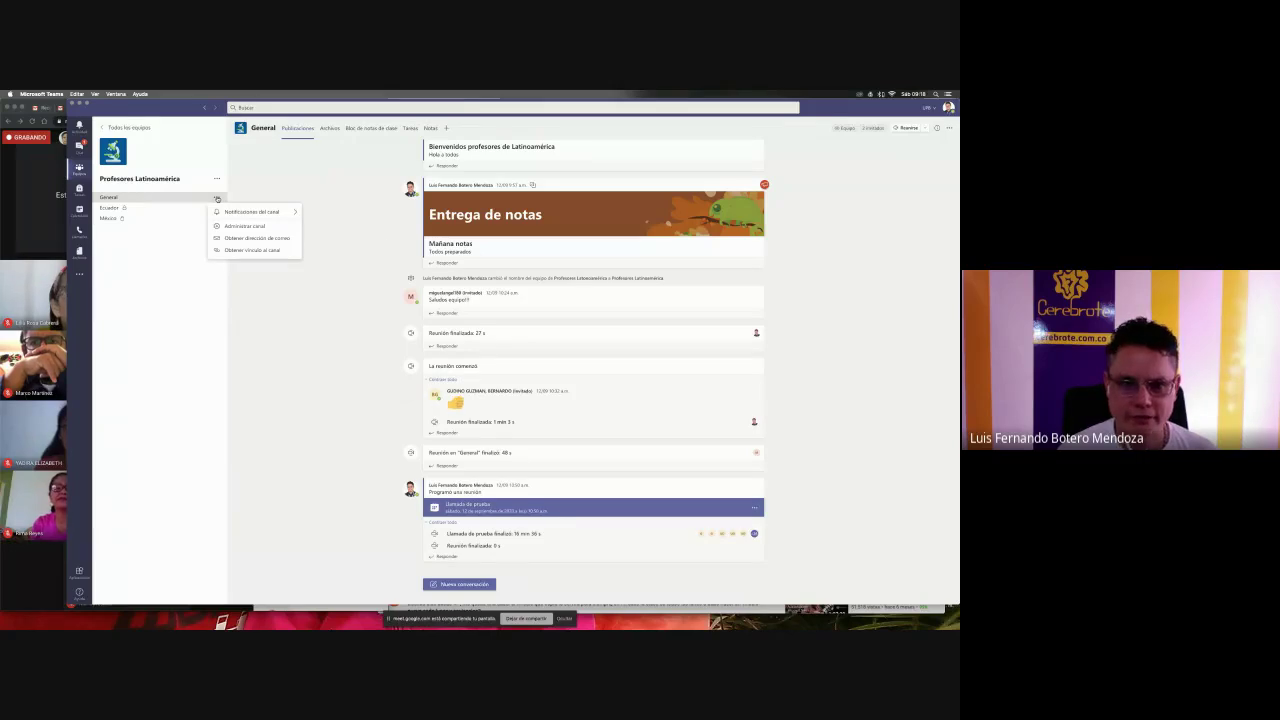
left_click(381, 244)
key("super+equal")
key("super+equal")
key("super+equal")
key("super+equal")
key("super+equal")
key("super+equal")
key("super+equal")
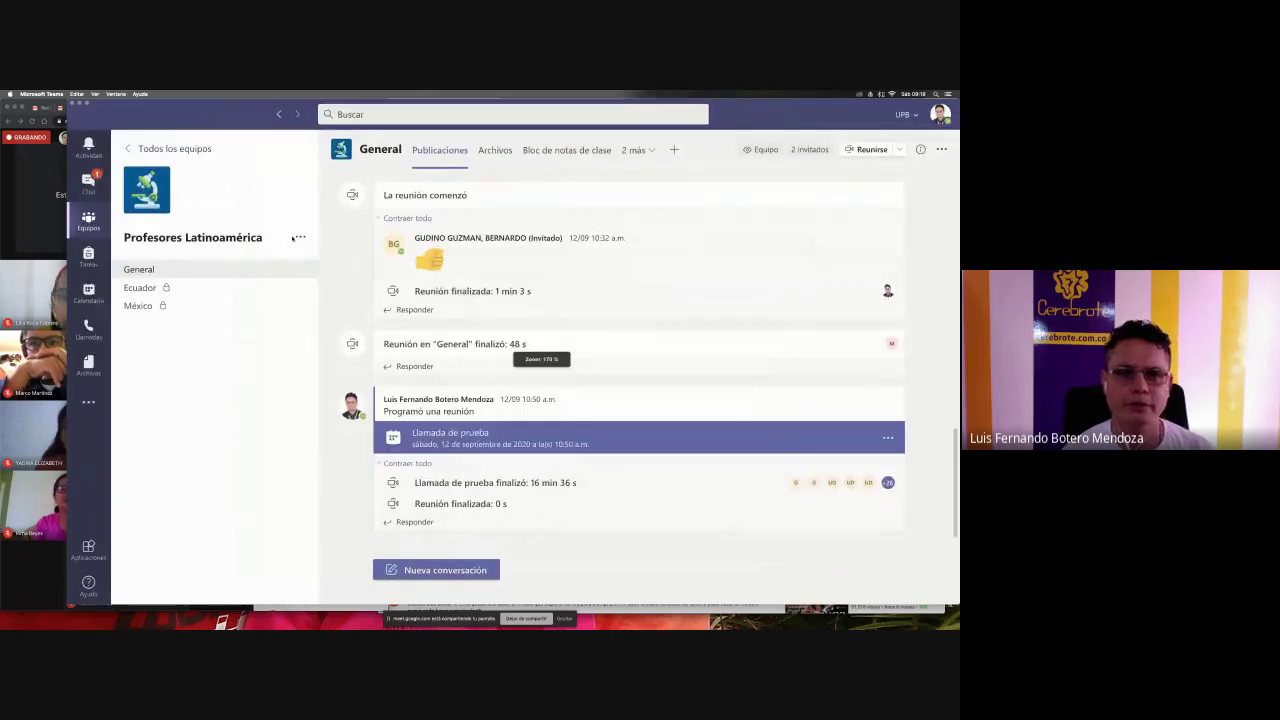
left_click(300, 237)
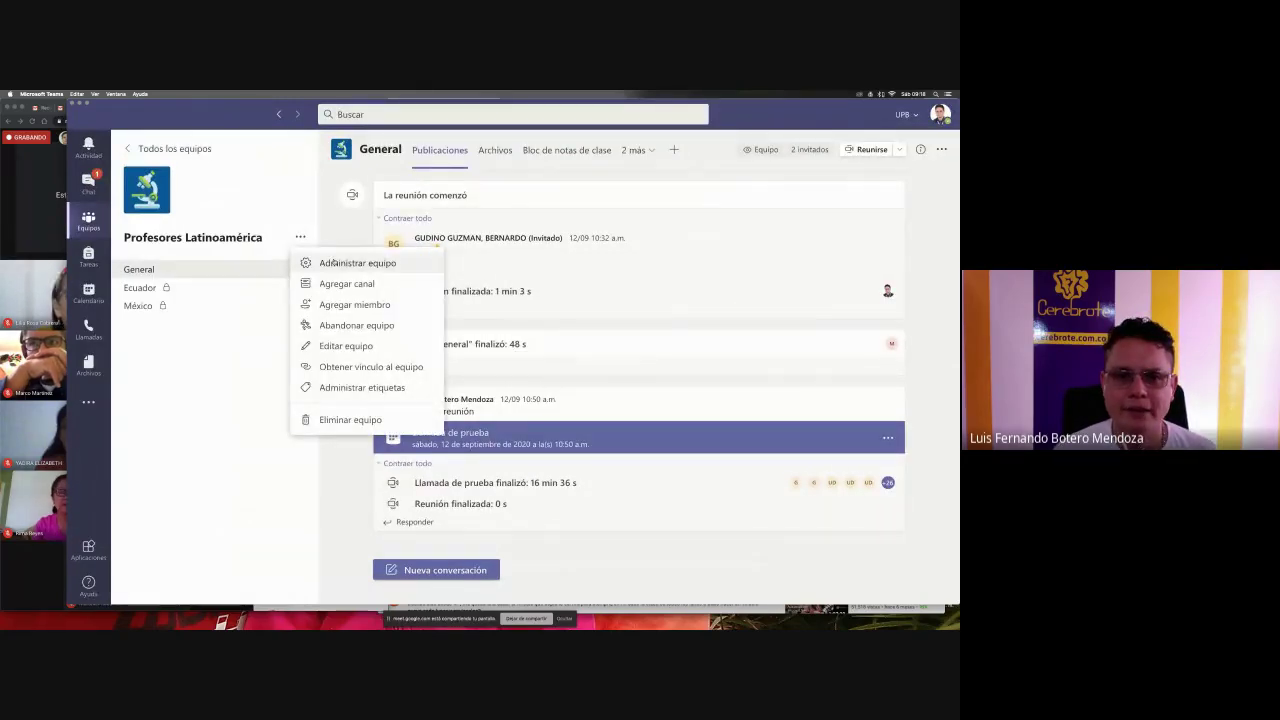
left_click(334, 262)
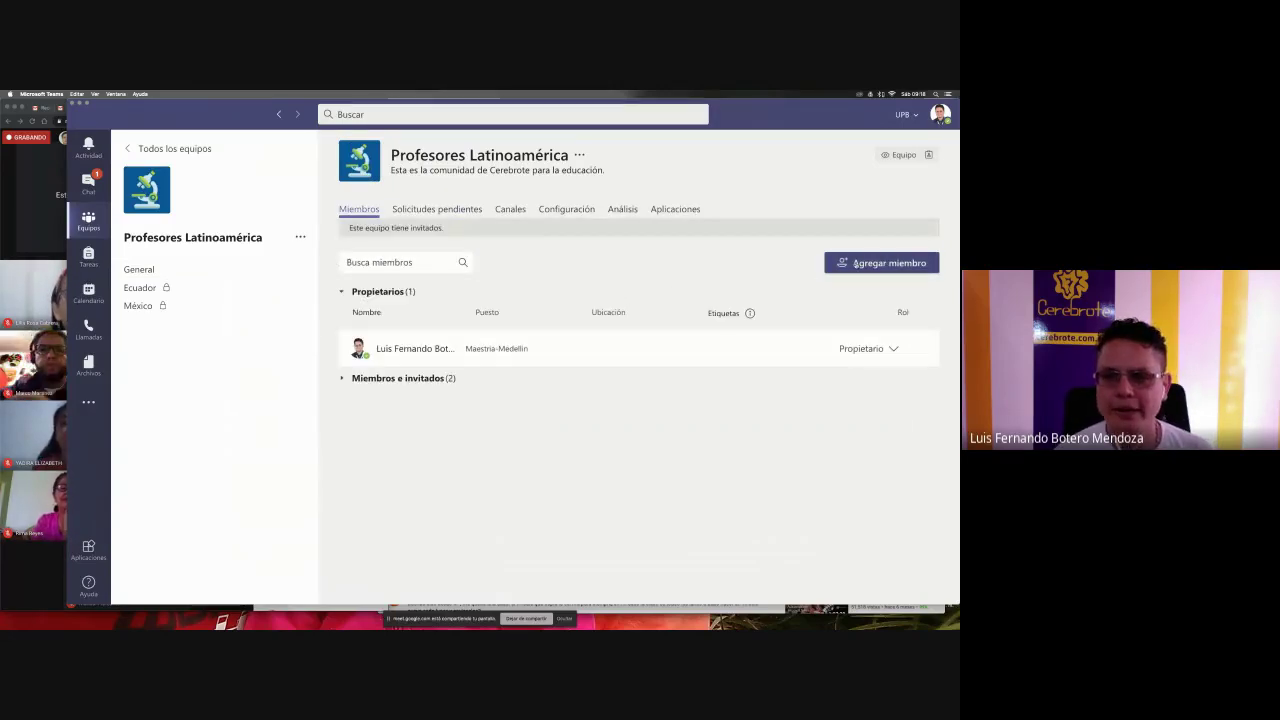
left_click(856, 263)
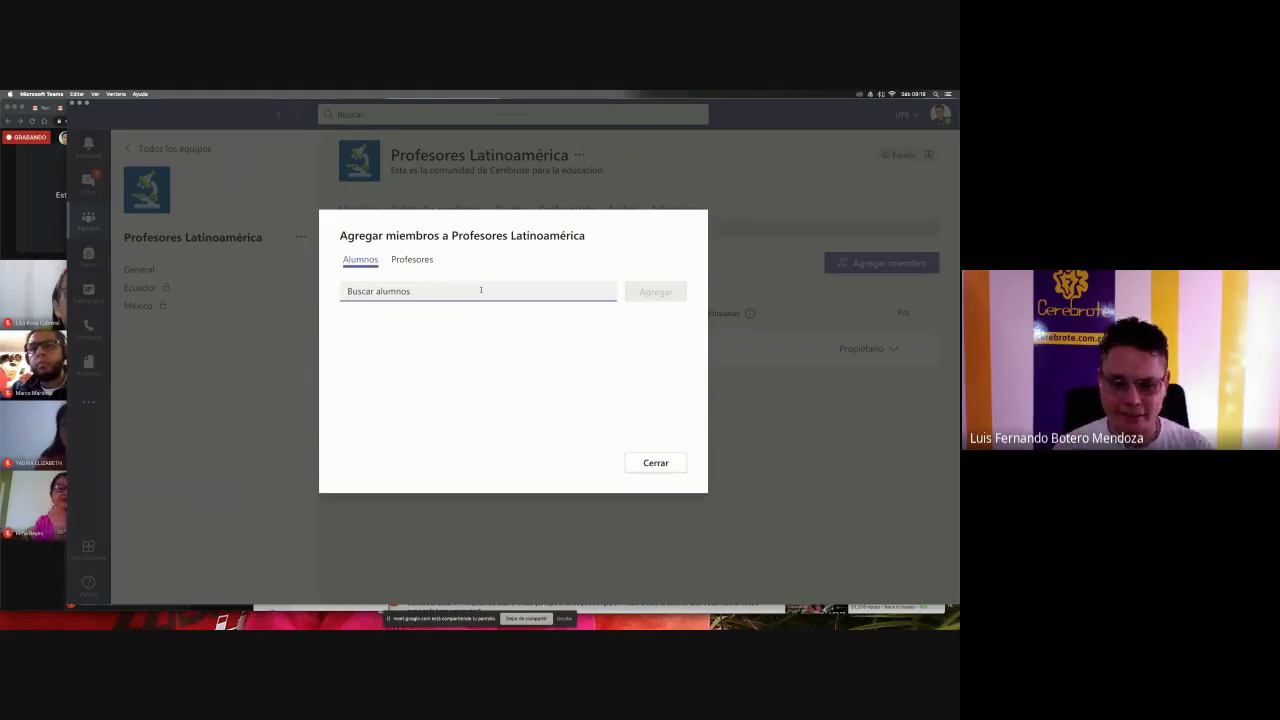
- Clear the pasted unmatched address list, then add the first spreadsheet e-mail as a guest
key("super+v")
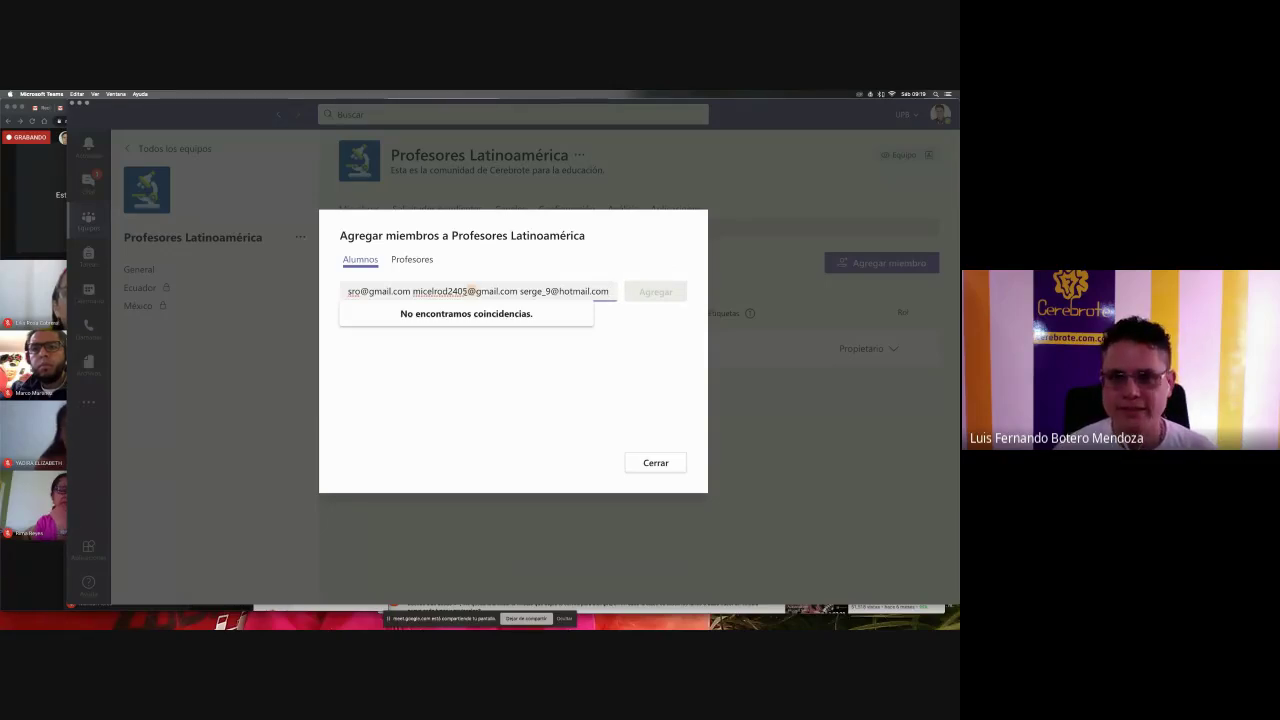
key("super+a")
key("BackSpace")
key("super+Tab")
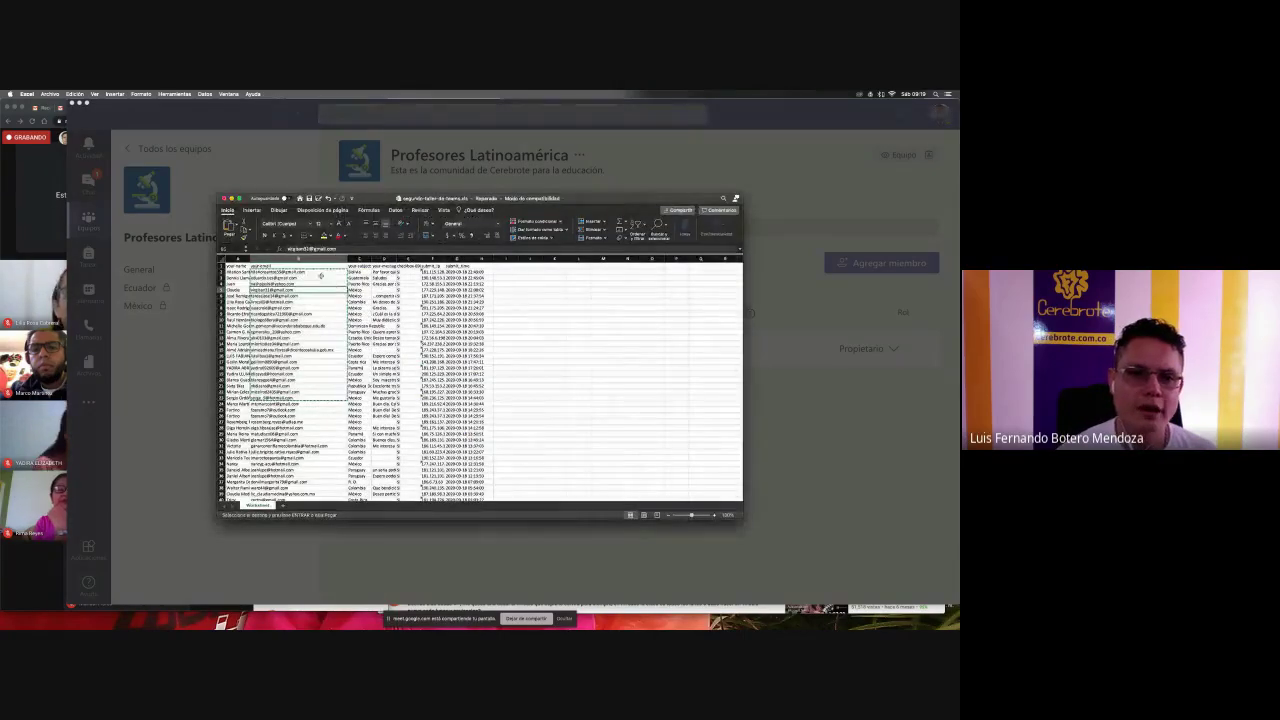
left_click(318, 273)
key("super+c")
key("super+Tab")
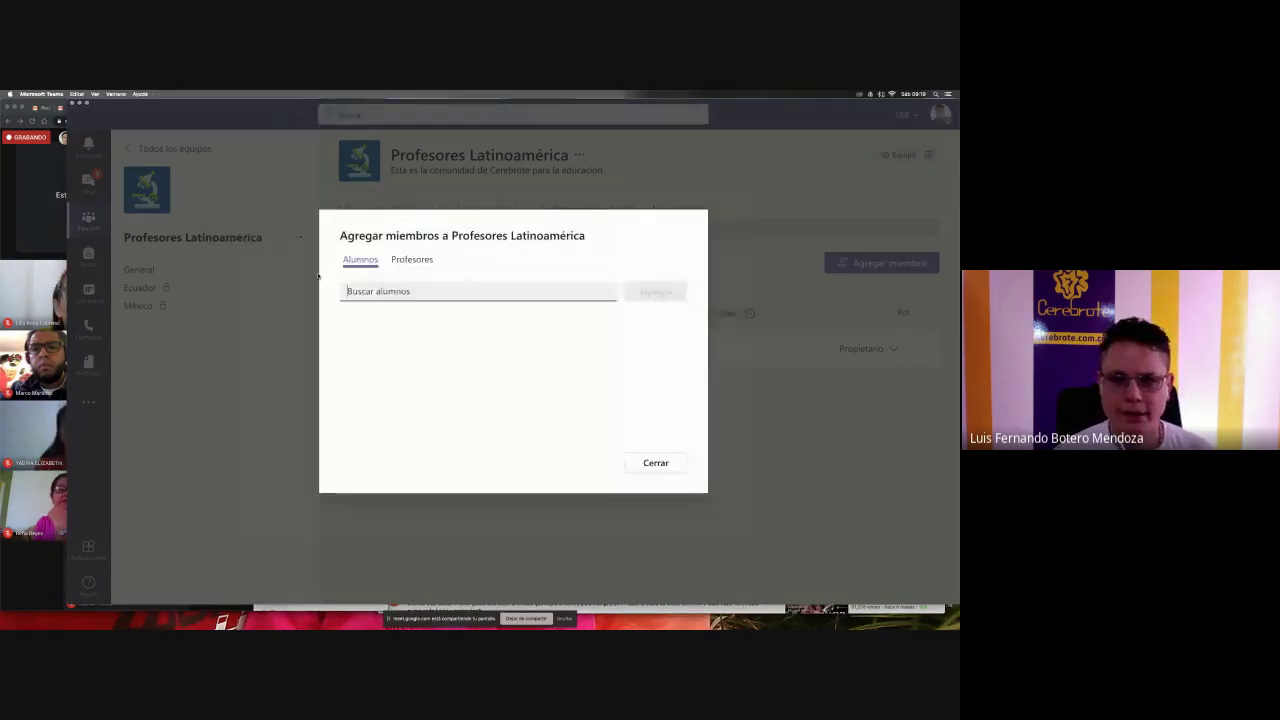
key("super+v")
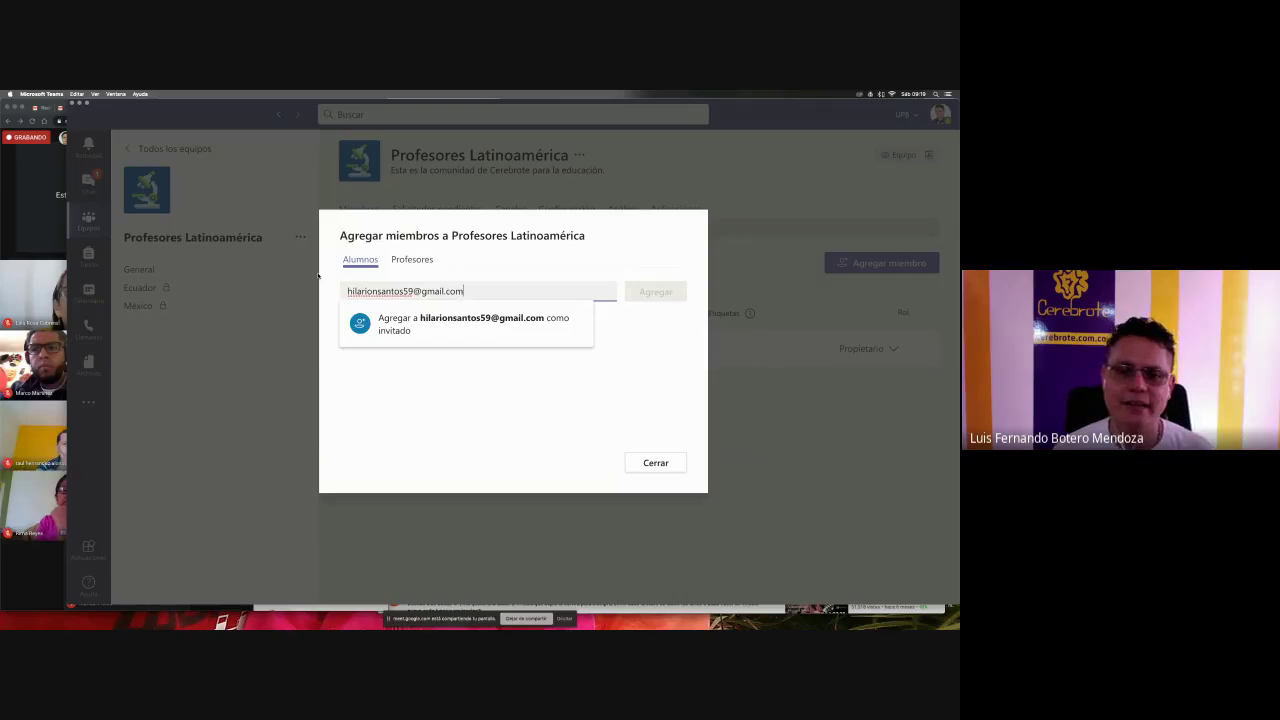
left_click(455, 325)
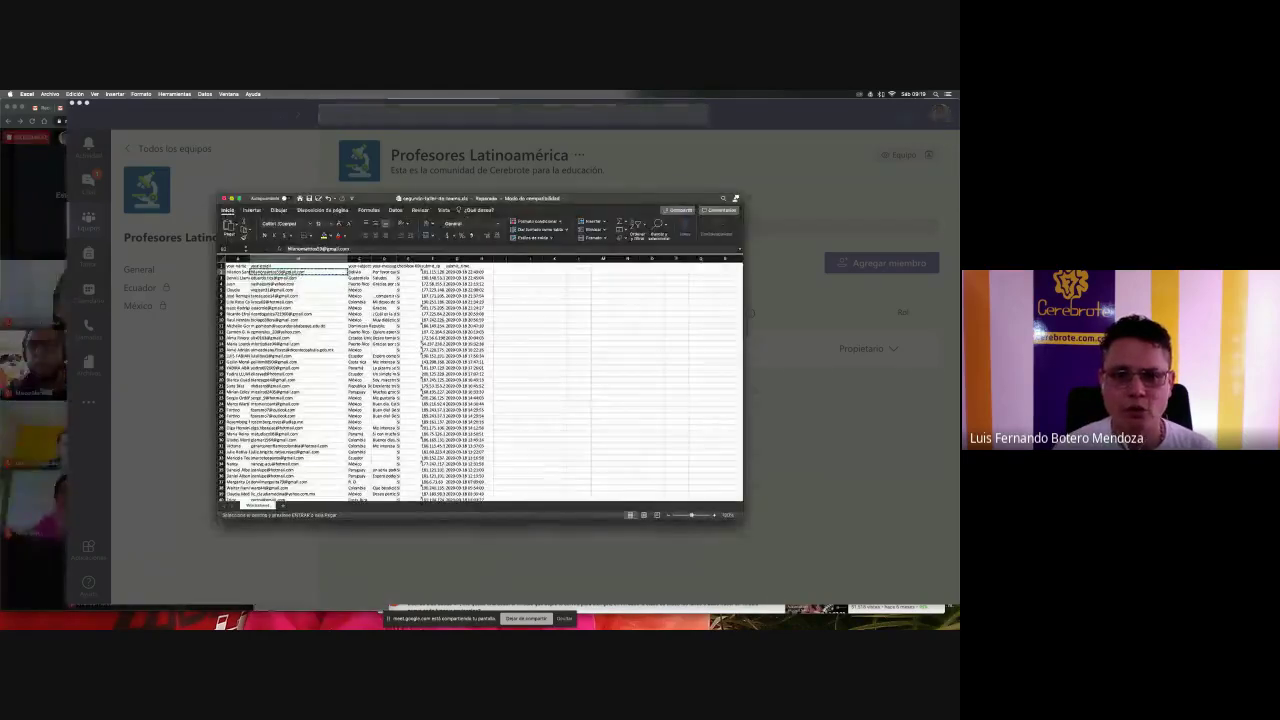
- Admit a waiting Meet participant, add the second e-mail as a guest, then select cell B4
key("super+Tab")
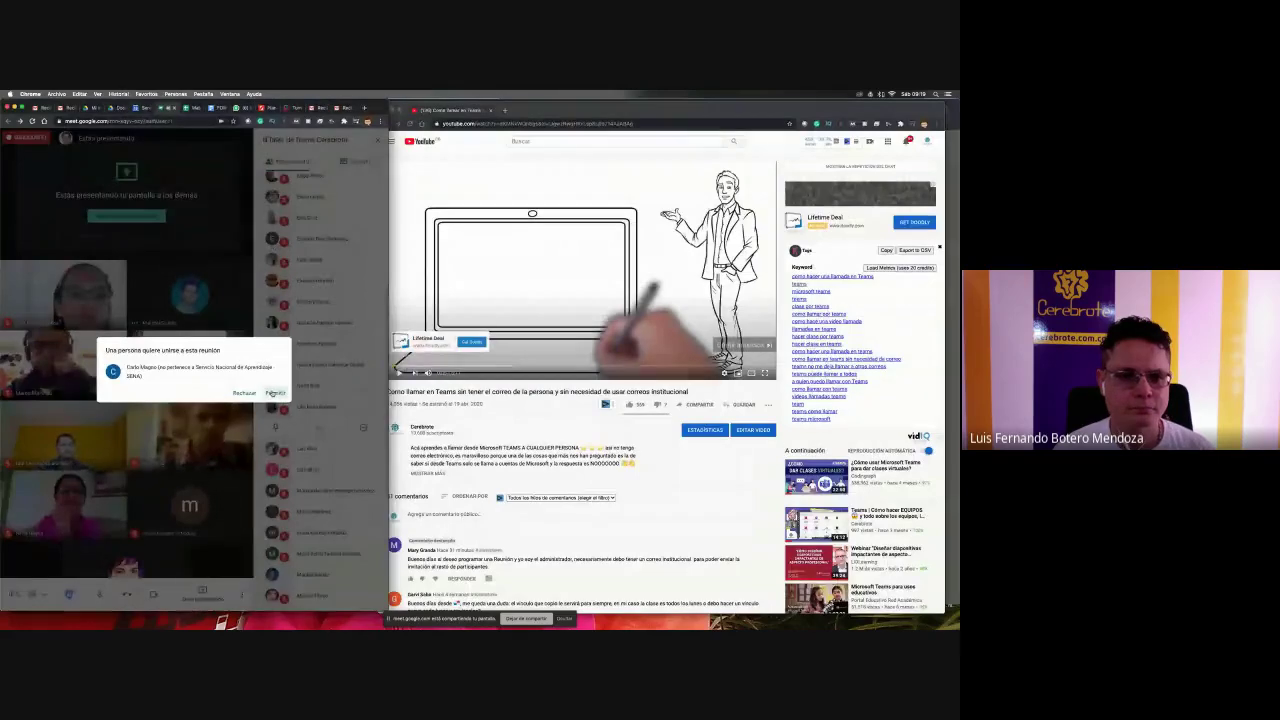
left_click(274, 392)
key("super+Tab")
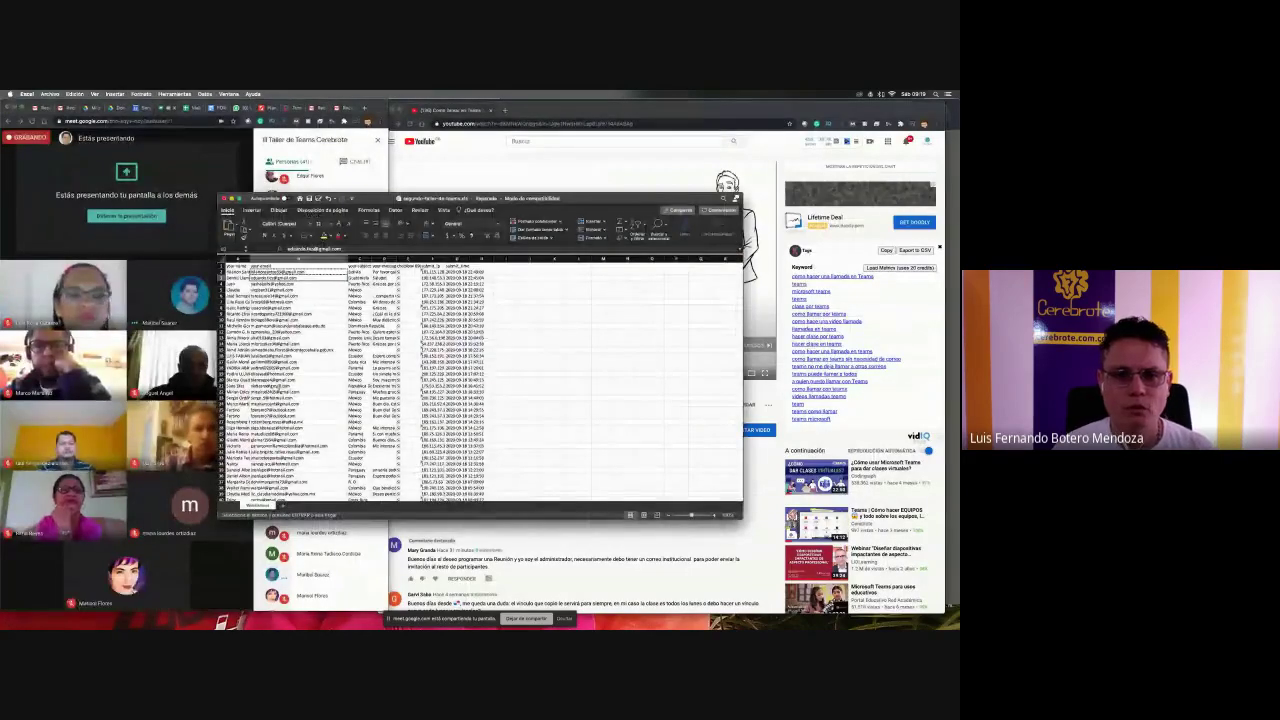
key("super+Tab")
key("super+Tab")
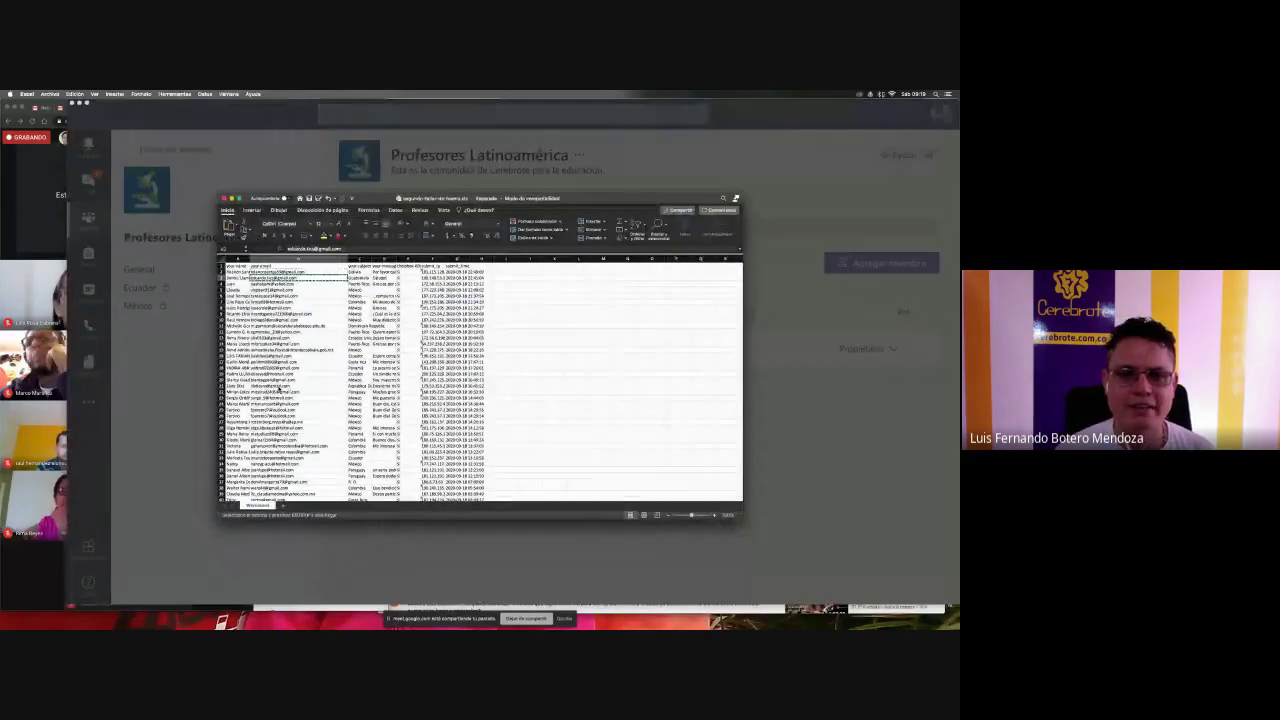
key("super+Tab")
key("super+v")
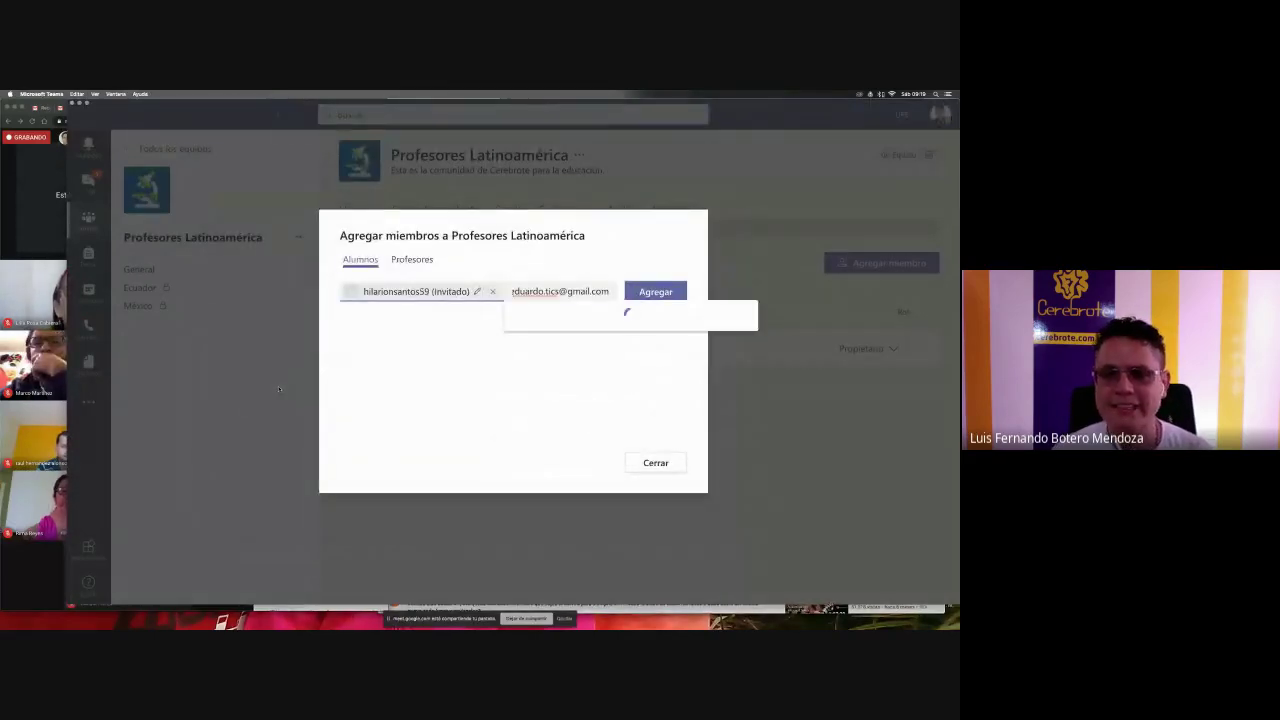
left_click(604, 317)
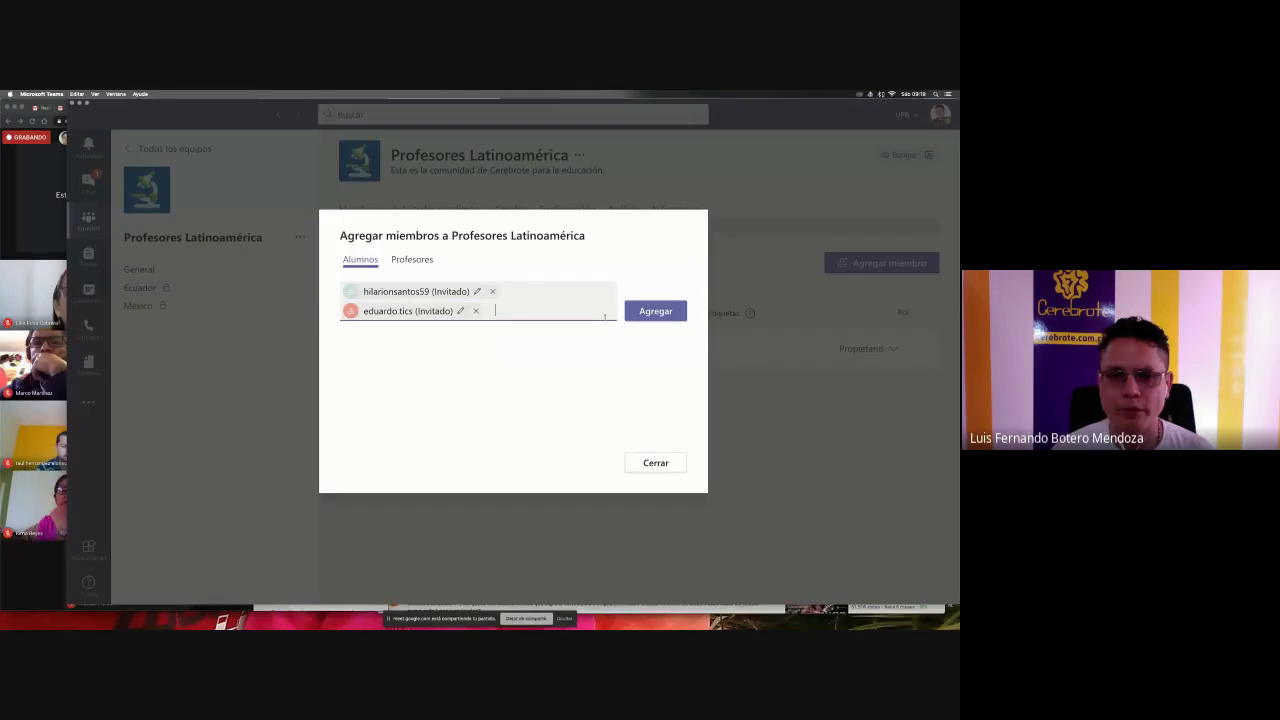
key("super+Tab")
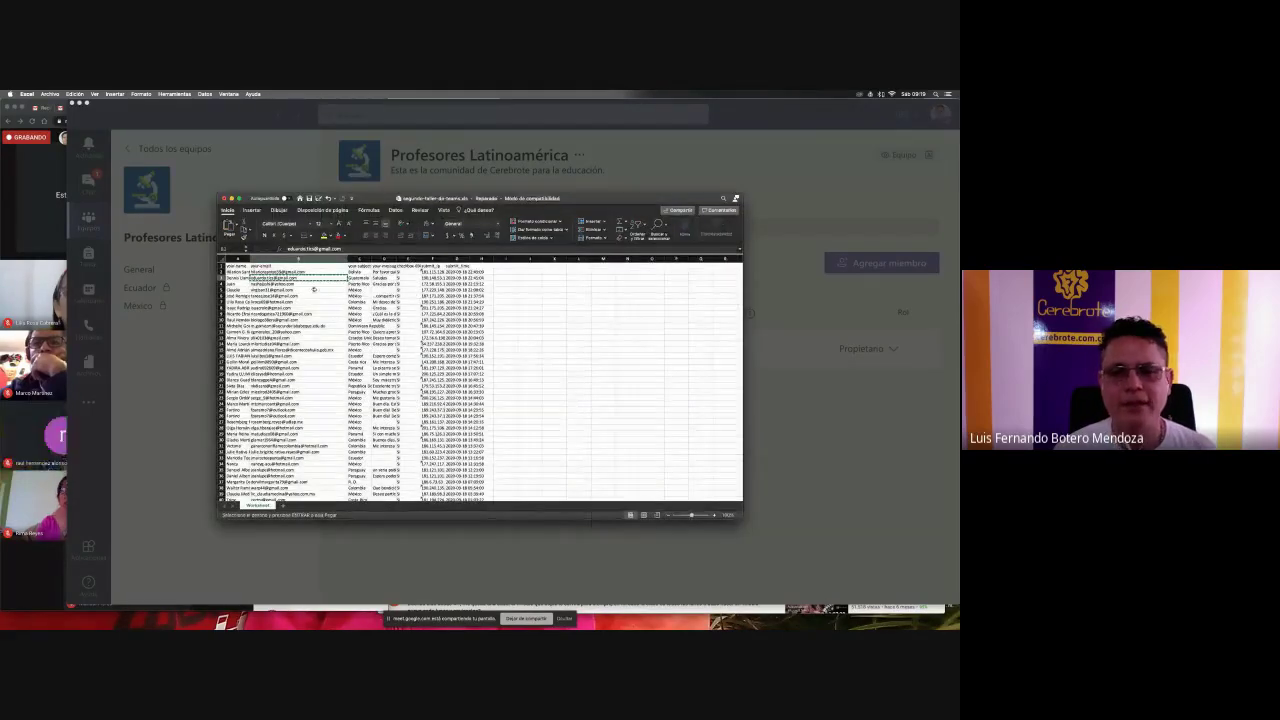
left_click(311, 284)
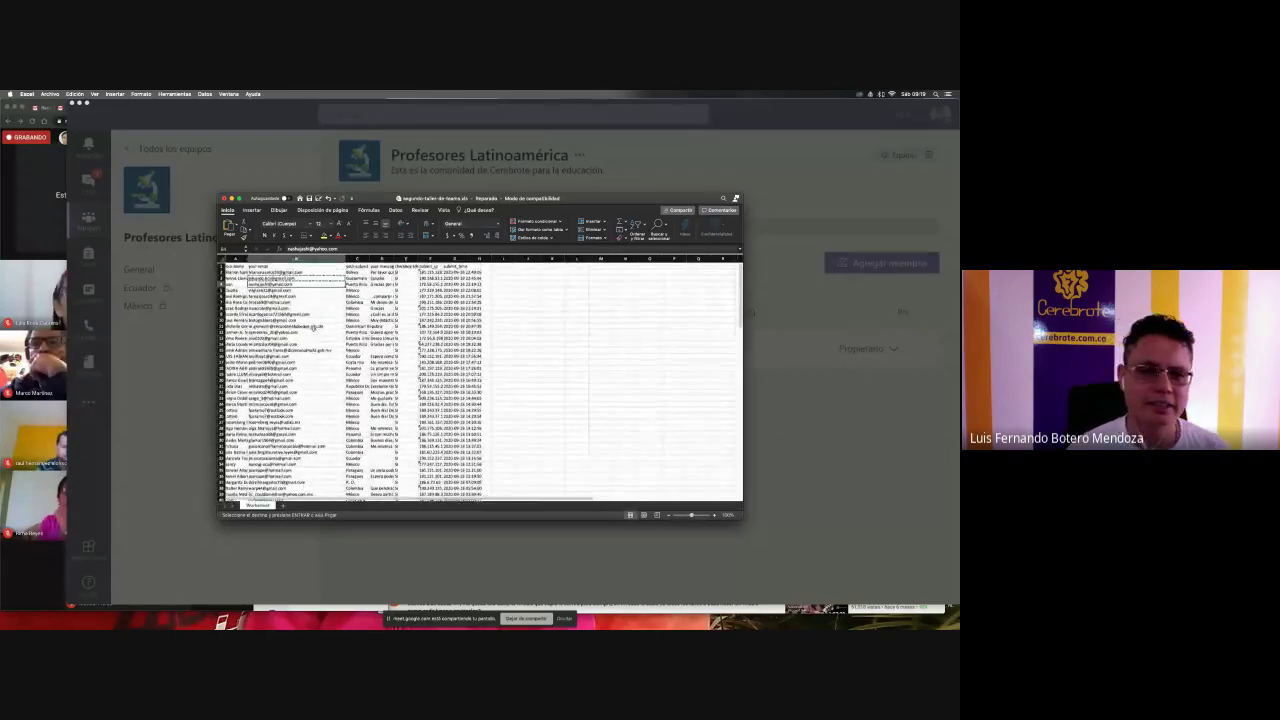
- Switch to Google Meet and admit two people waiting to join the call
key("super+Tab")
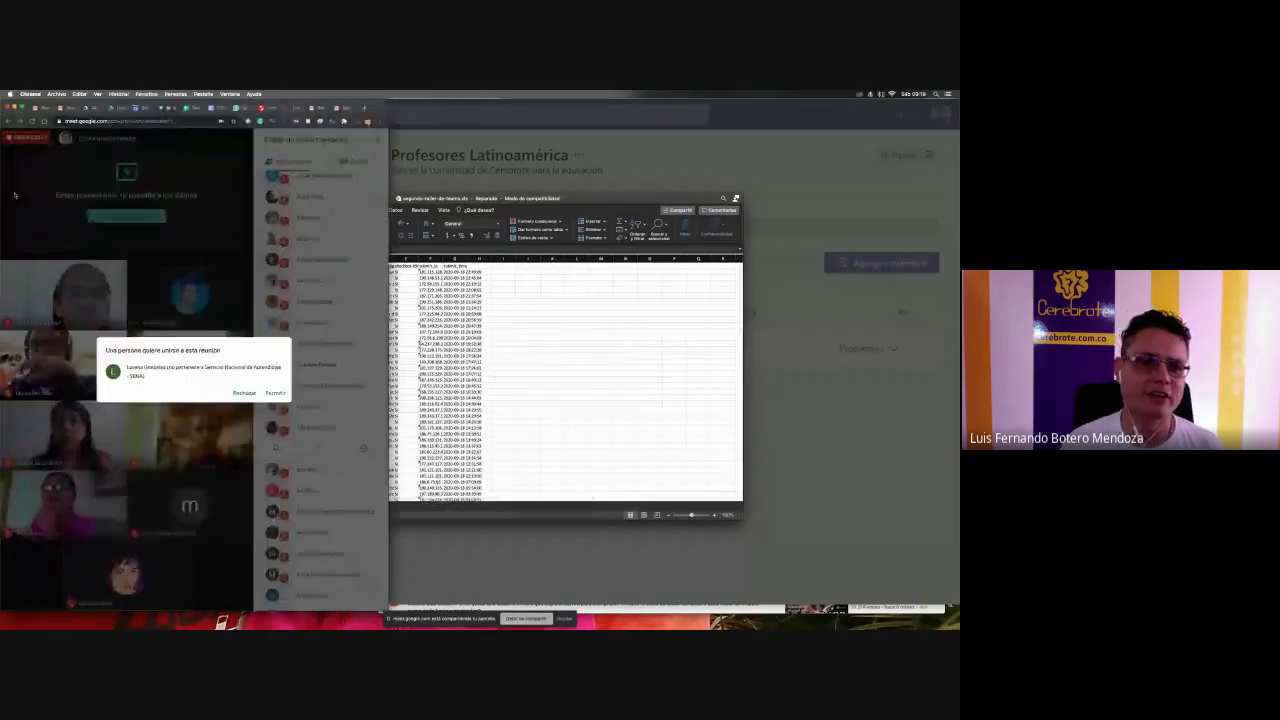
left_click(275, 392)
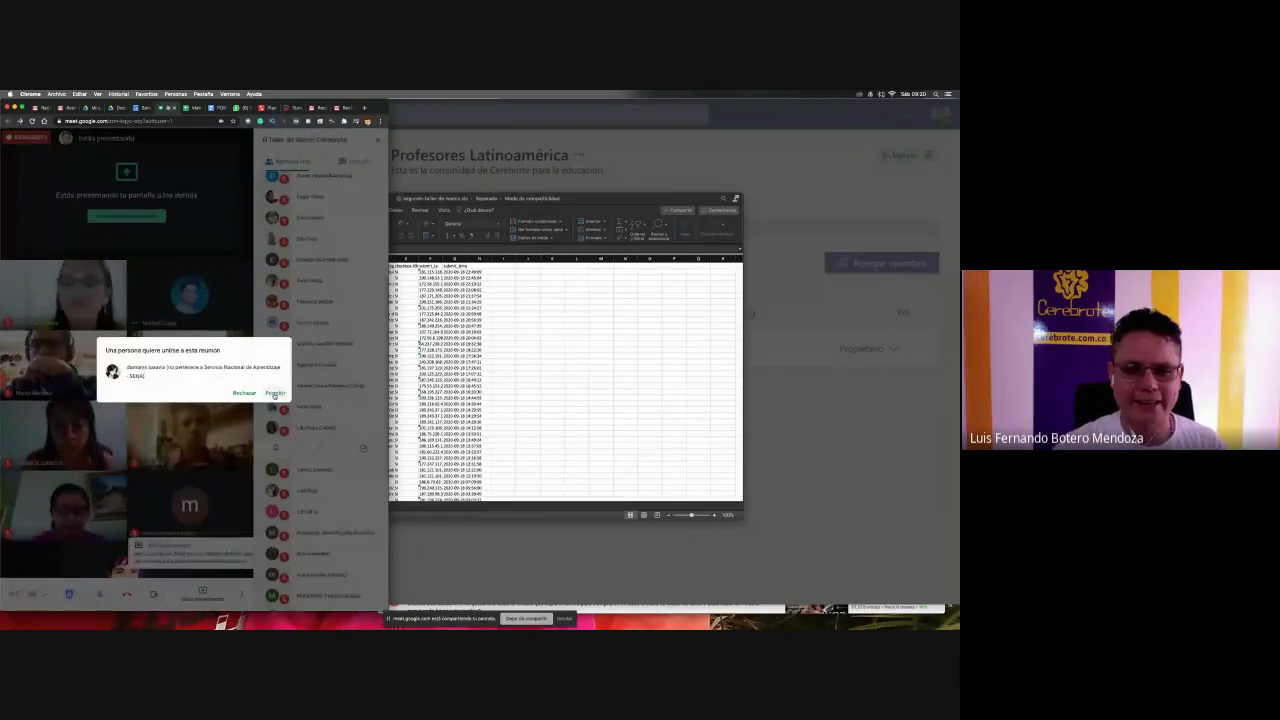
left_click(274, 394)
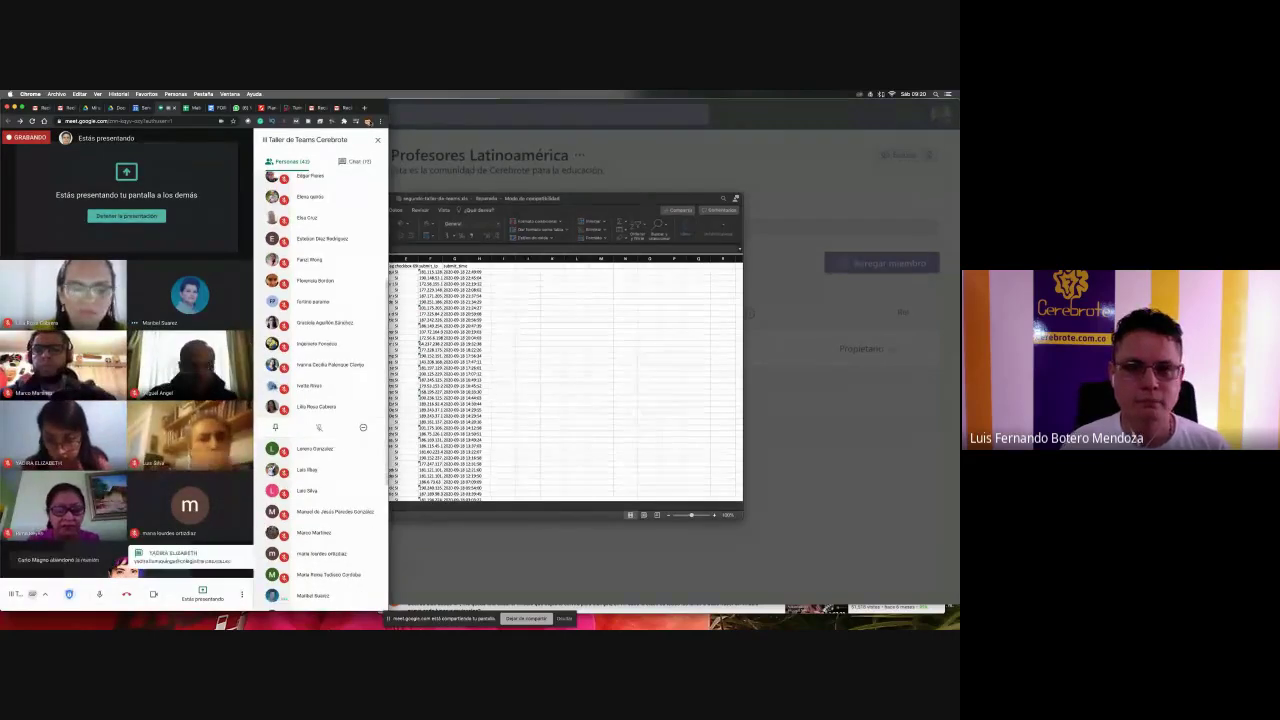
- Open the Meet chat, scroll through it, and select a participant's posted e-mail address
left_click(358, 162)
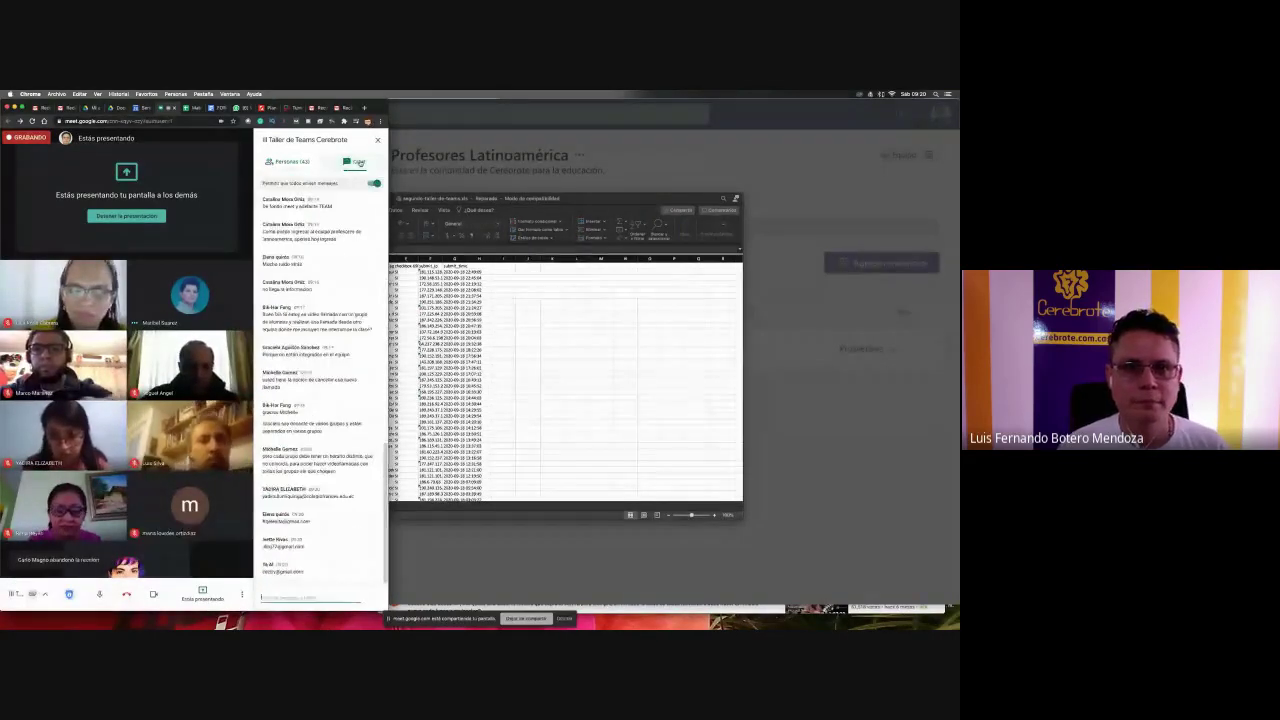
scroll(346, 323, "up", 2)
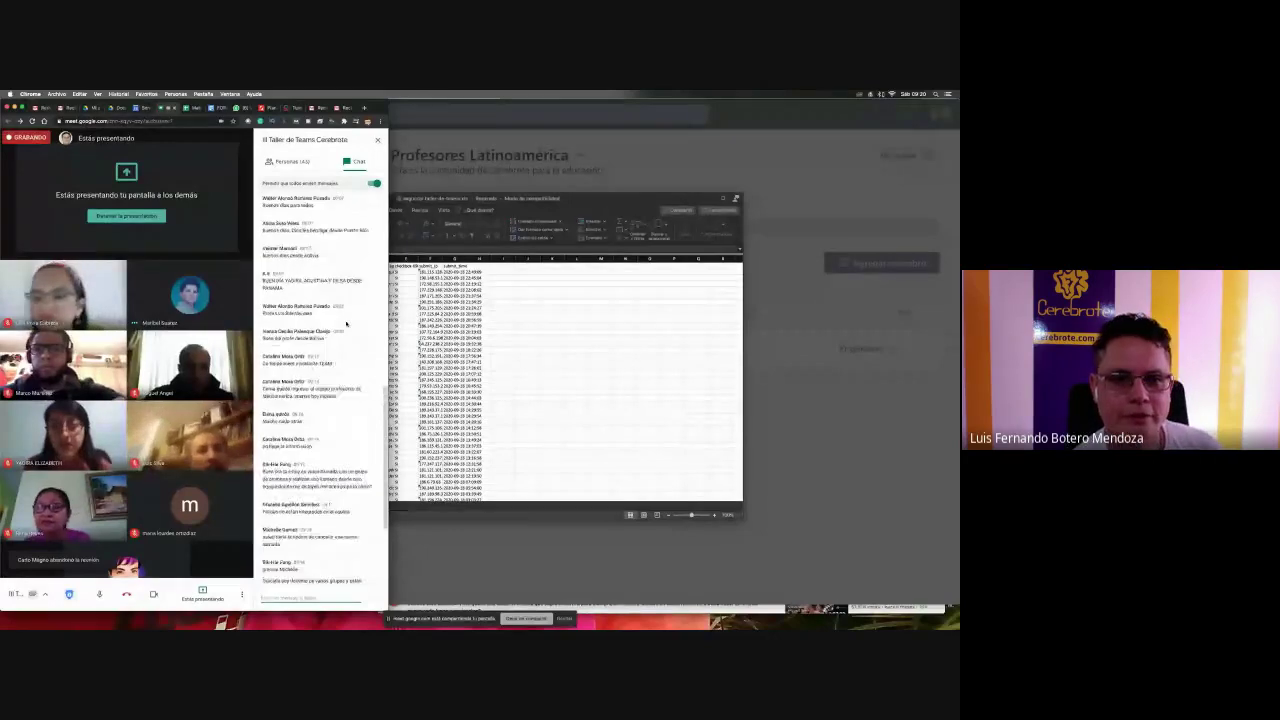
scroll(346, 323, "down", 5)
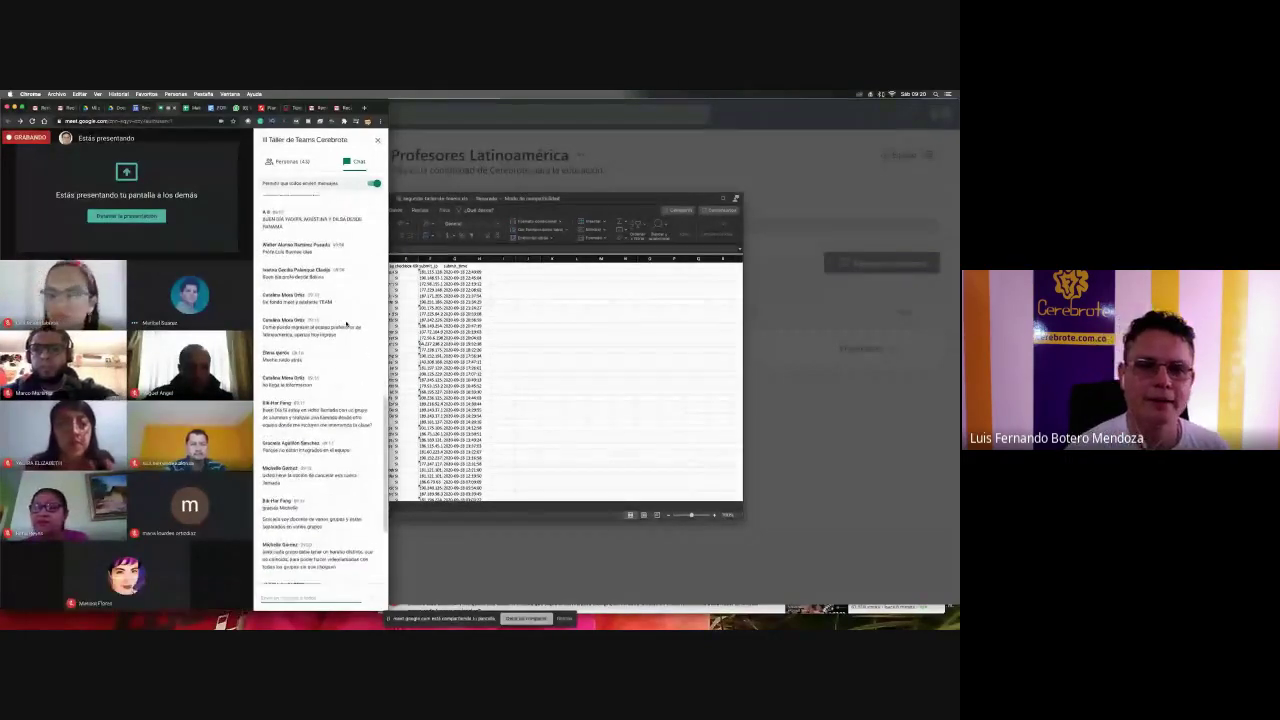
scroll(346, 323, "down", 2)
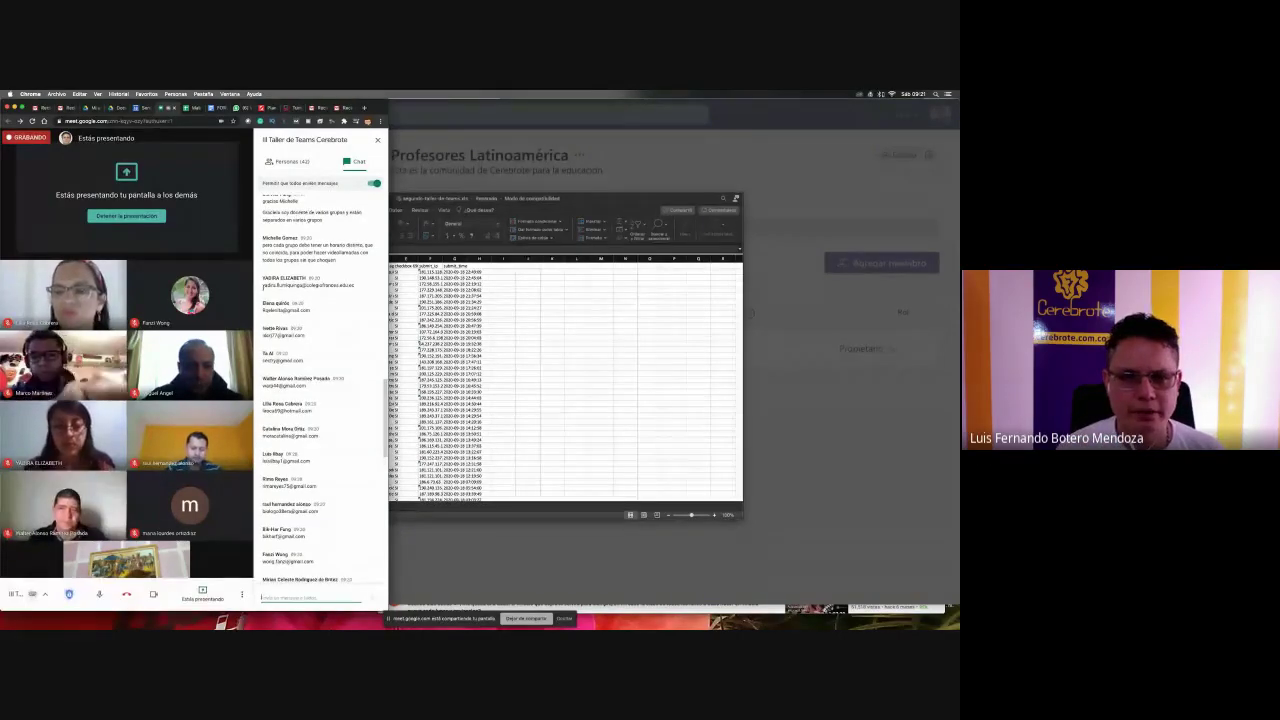
left_click_drag(263, 287, 356, 286)
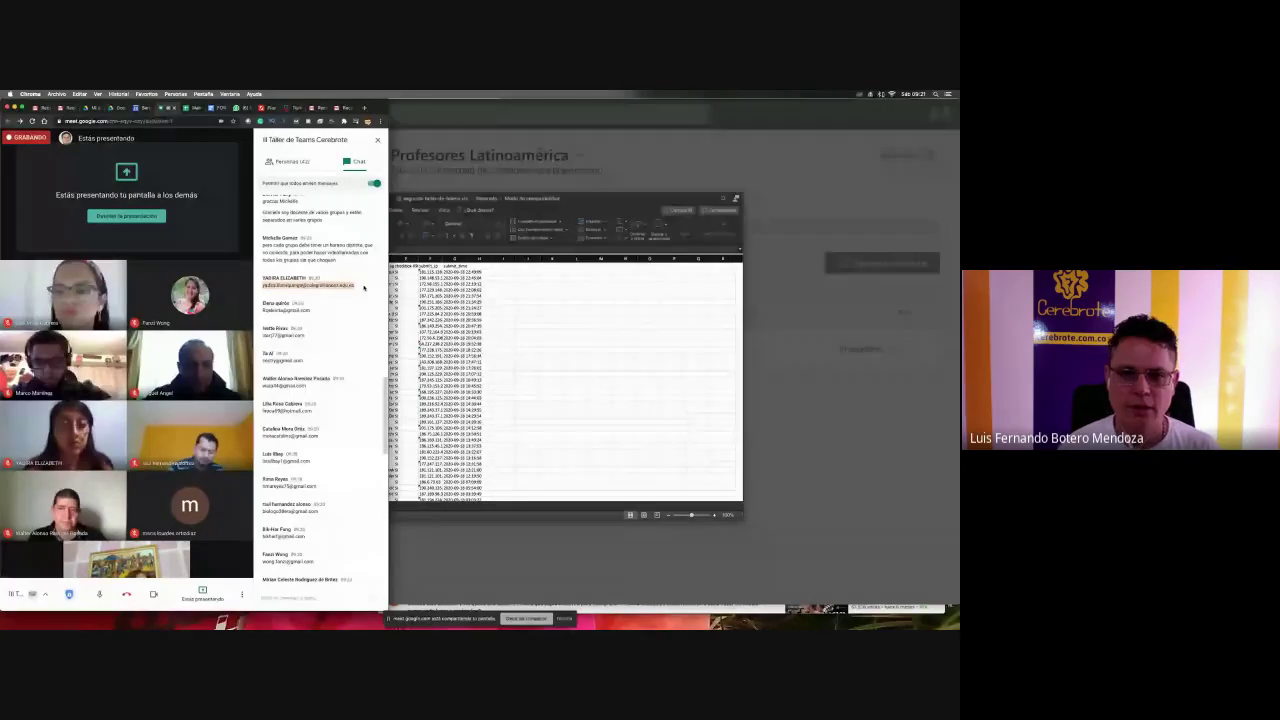
- Add the first two e-mail addresses from the Meet chat as guests in Agregar miembros
left_click(420, 290)
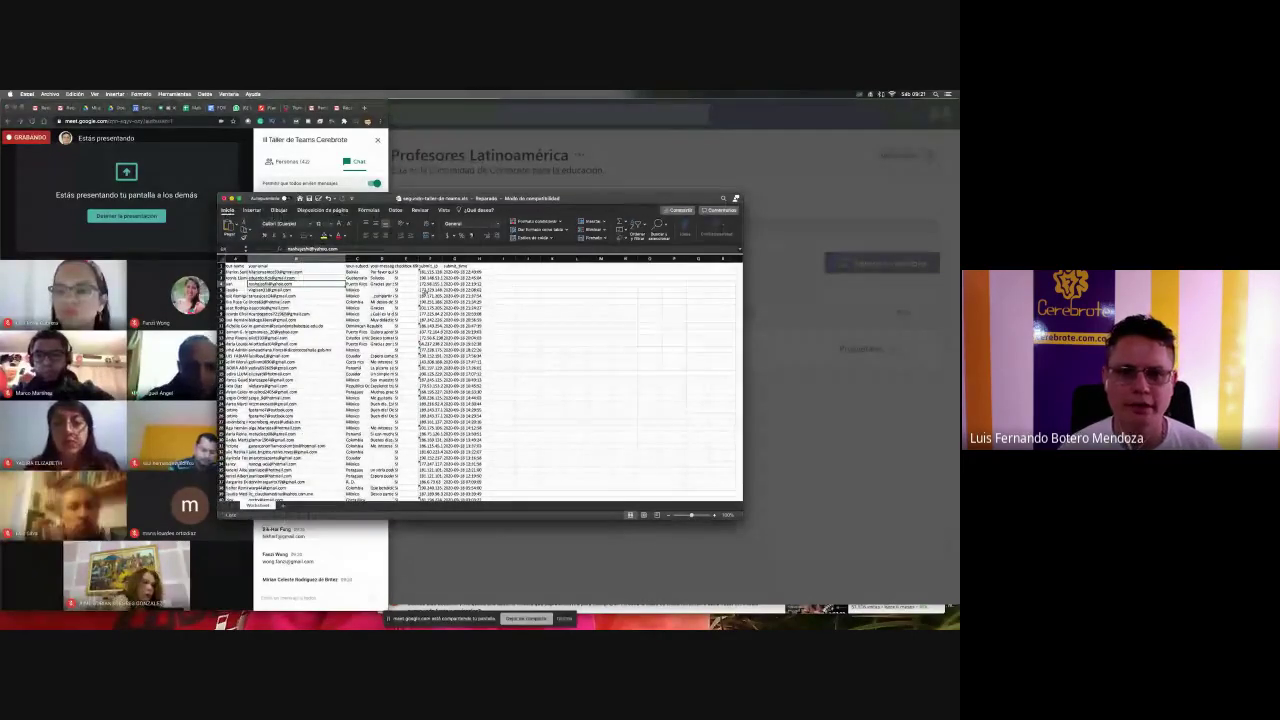
key("super+Tab")
key("super+Tab")
key("super+Tab")
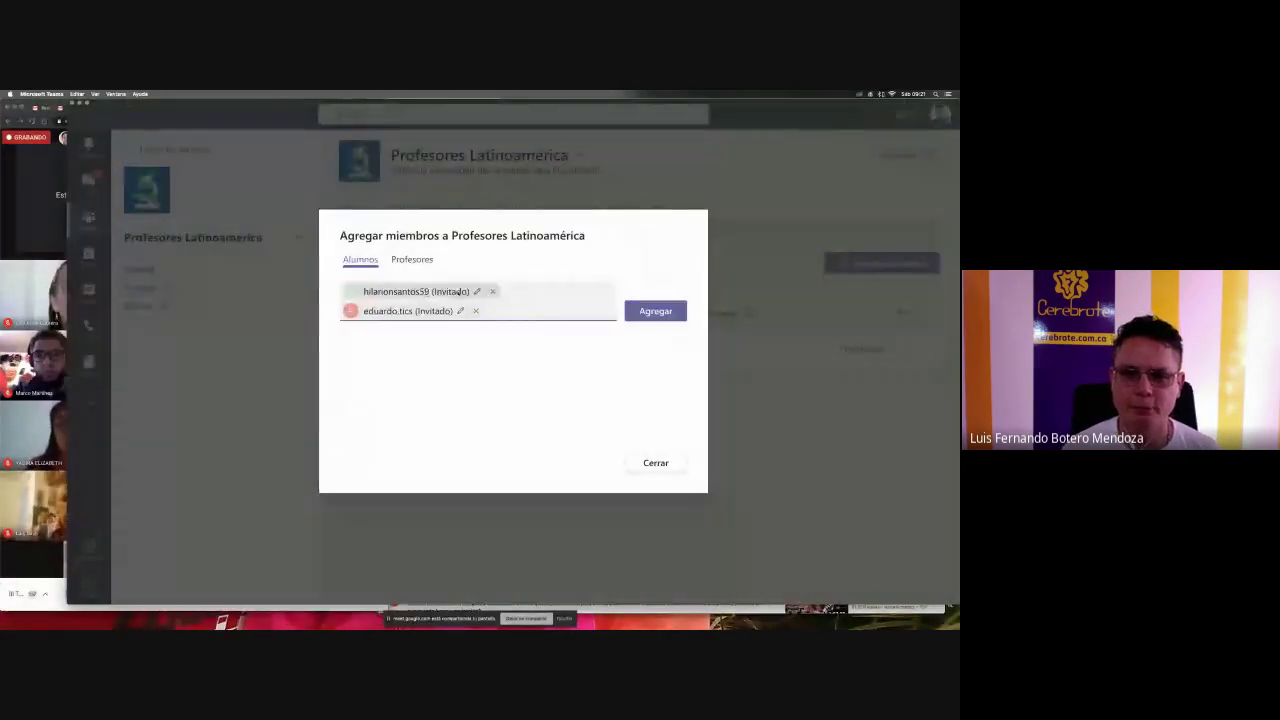
key("super+v")
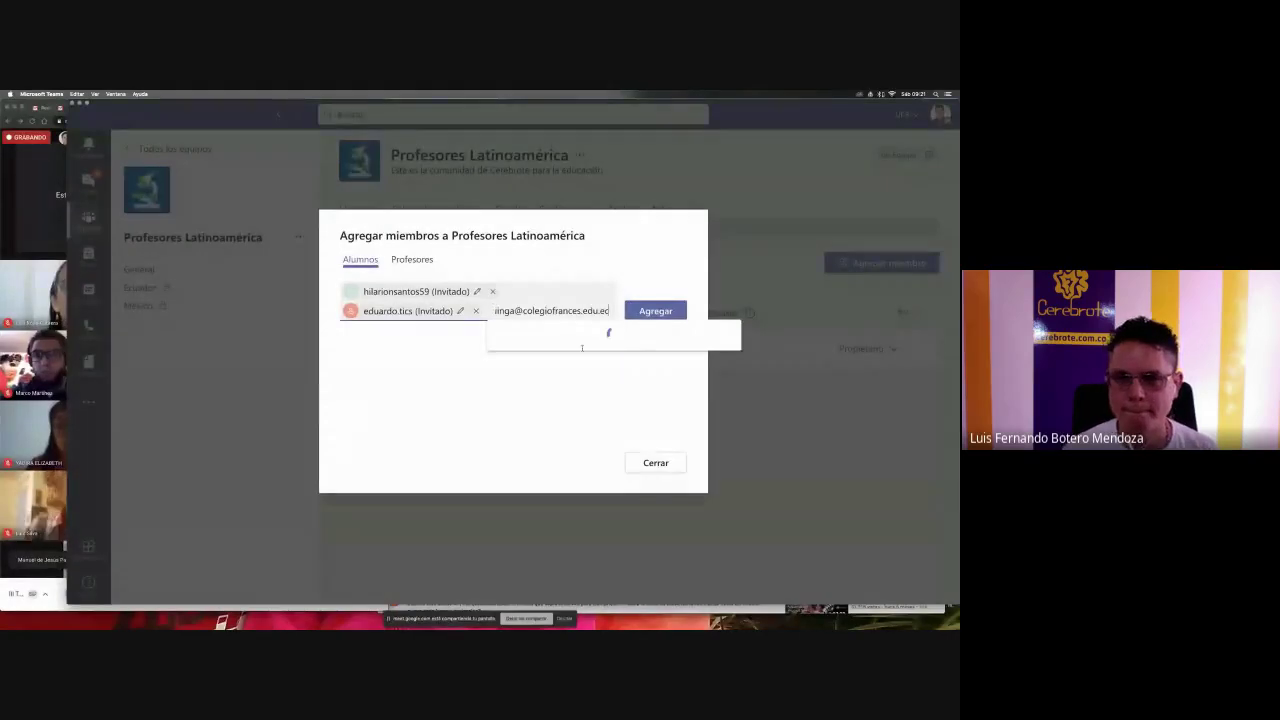
left_click(584, 338)
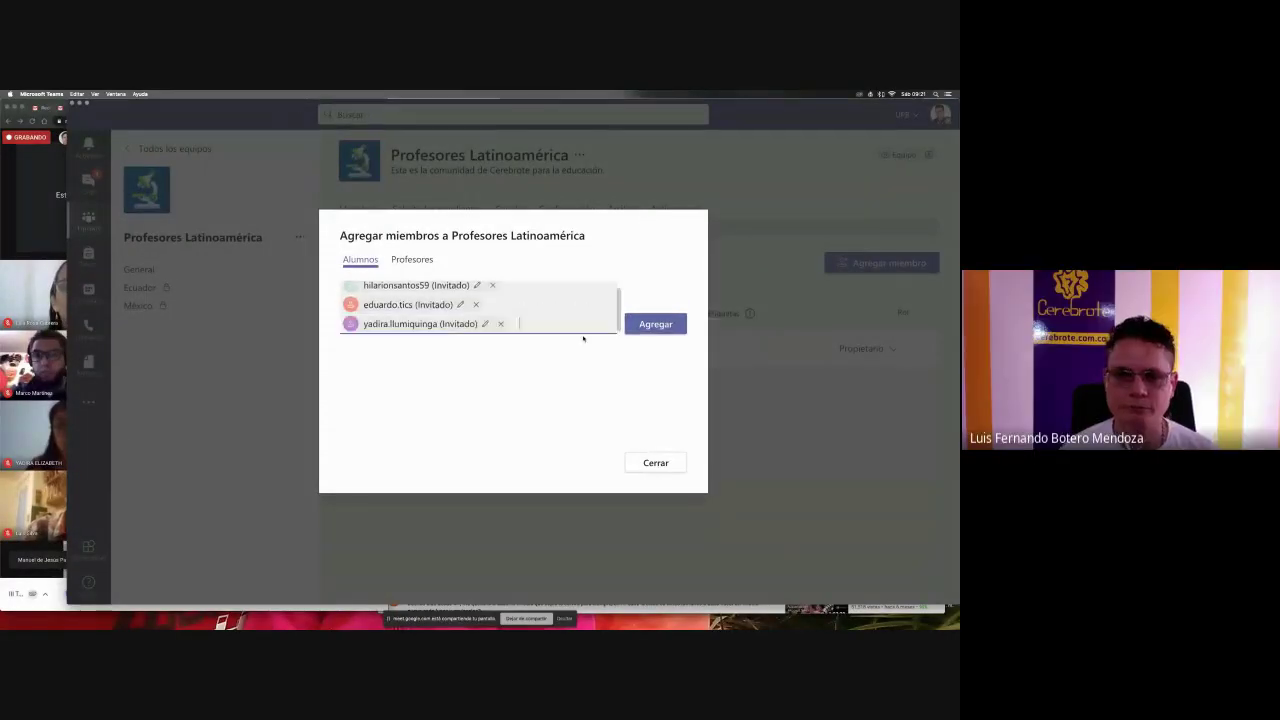
key("super+Tab")
triple_click(320, 311)
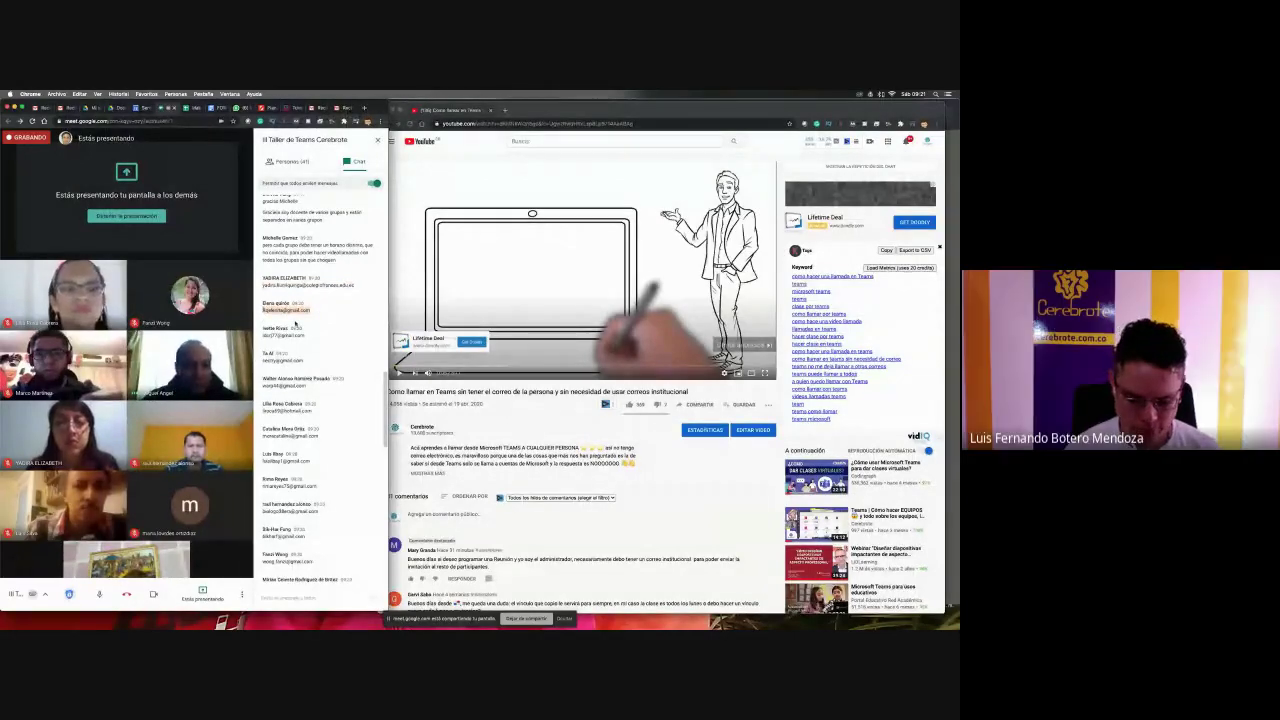
key("super+Tab")
key("super+v")
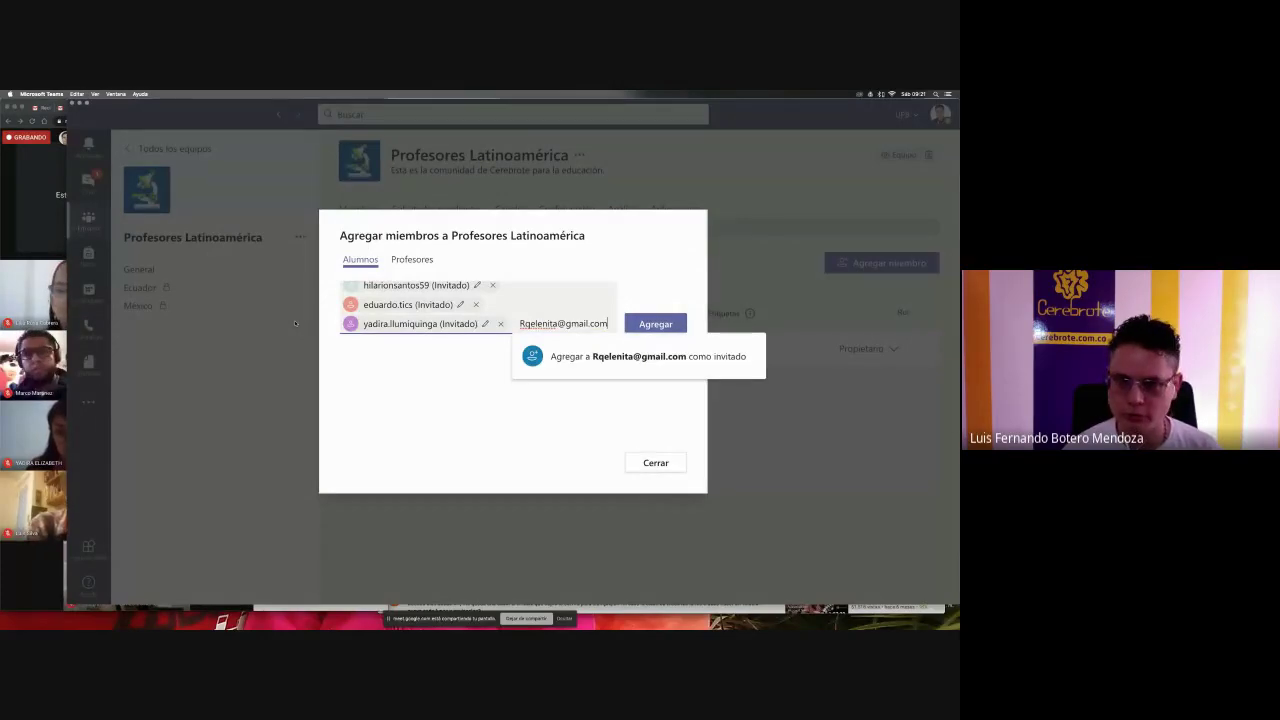
left_click(569, 368)
- Add the third and fourth chat e-mail addresses as guest members
key("super+Tab")
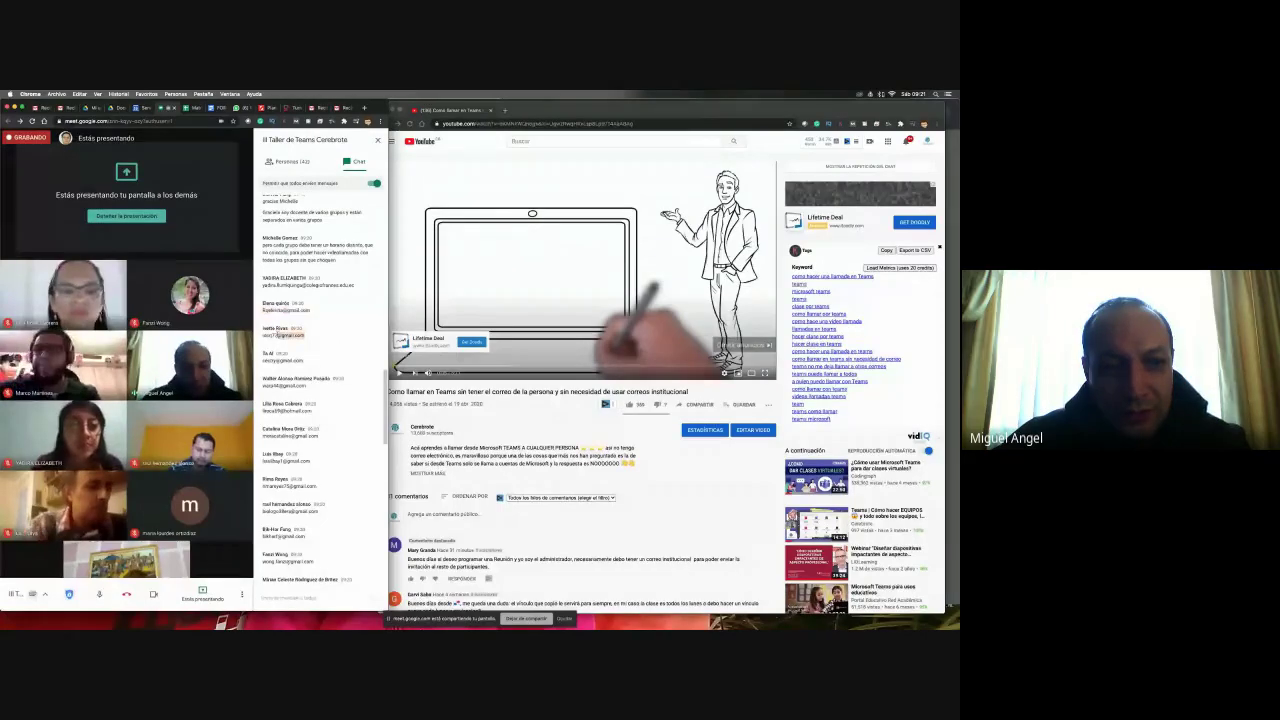
left_click_drag(305, 335, 262, 335)
key("super+Tab")
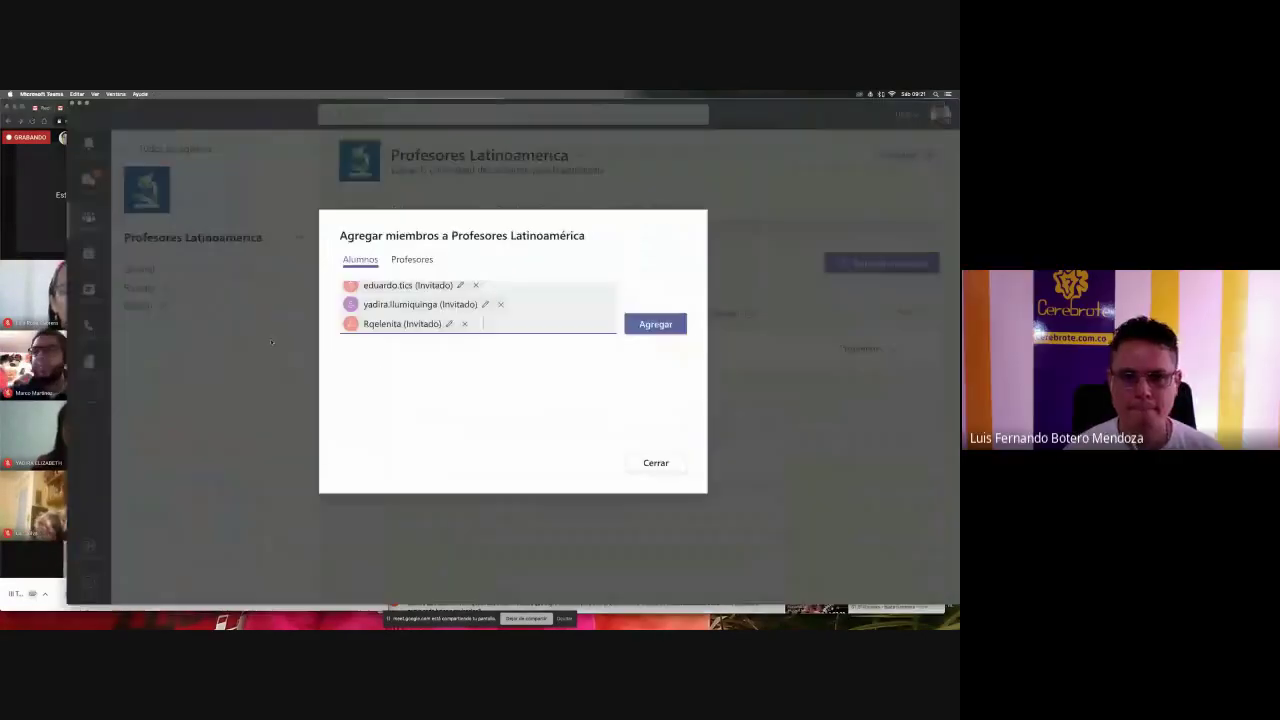
key("super+v")
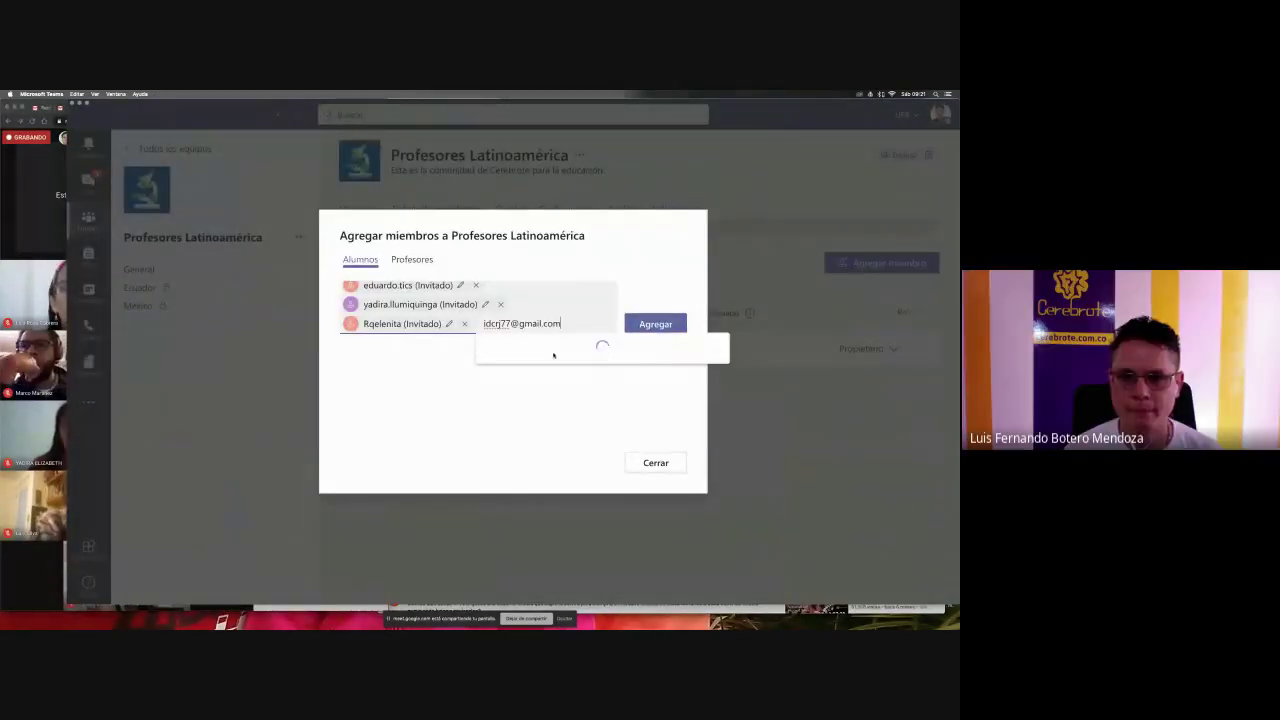
left_click(553, 356)
key("super+Tab")
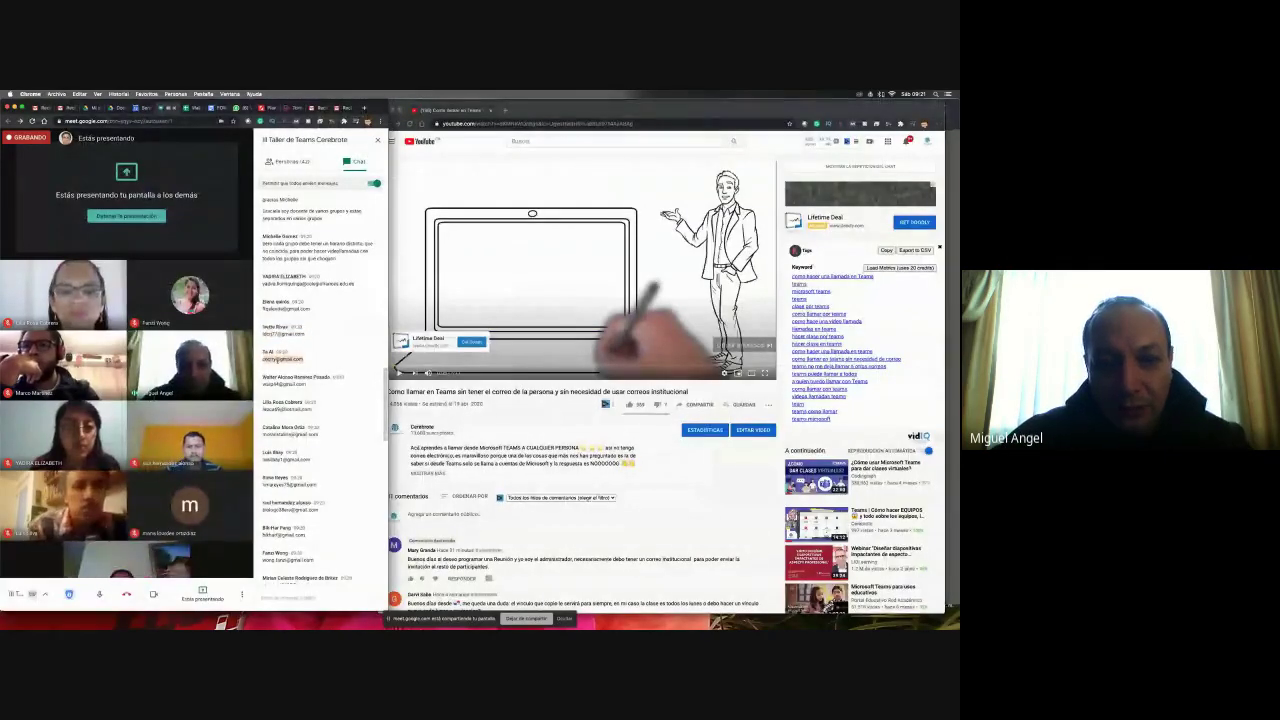
key("super+Tab")
key("super+v")
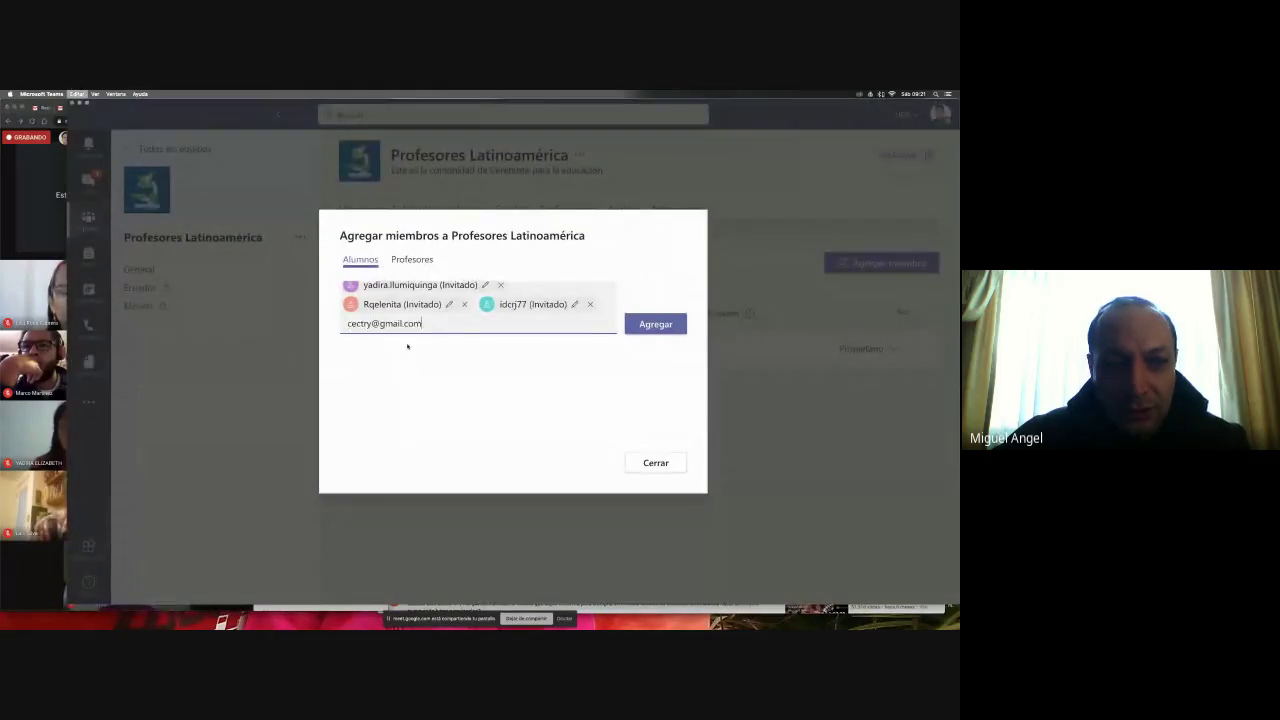
left_click(470, 355)
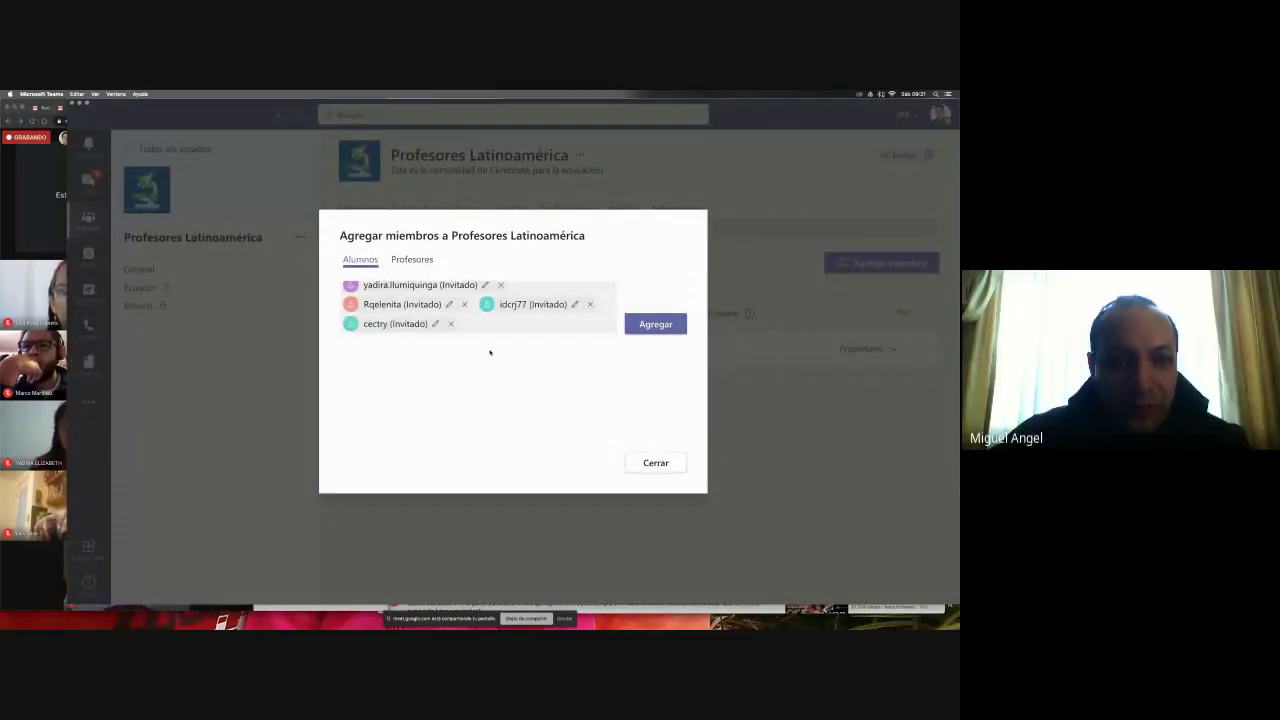
- Add the fifth and sixth chat e-mail addresses as guests
key("super+Tab")
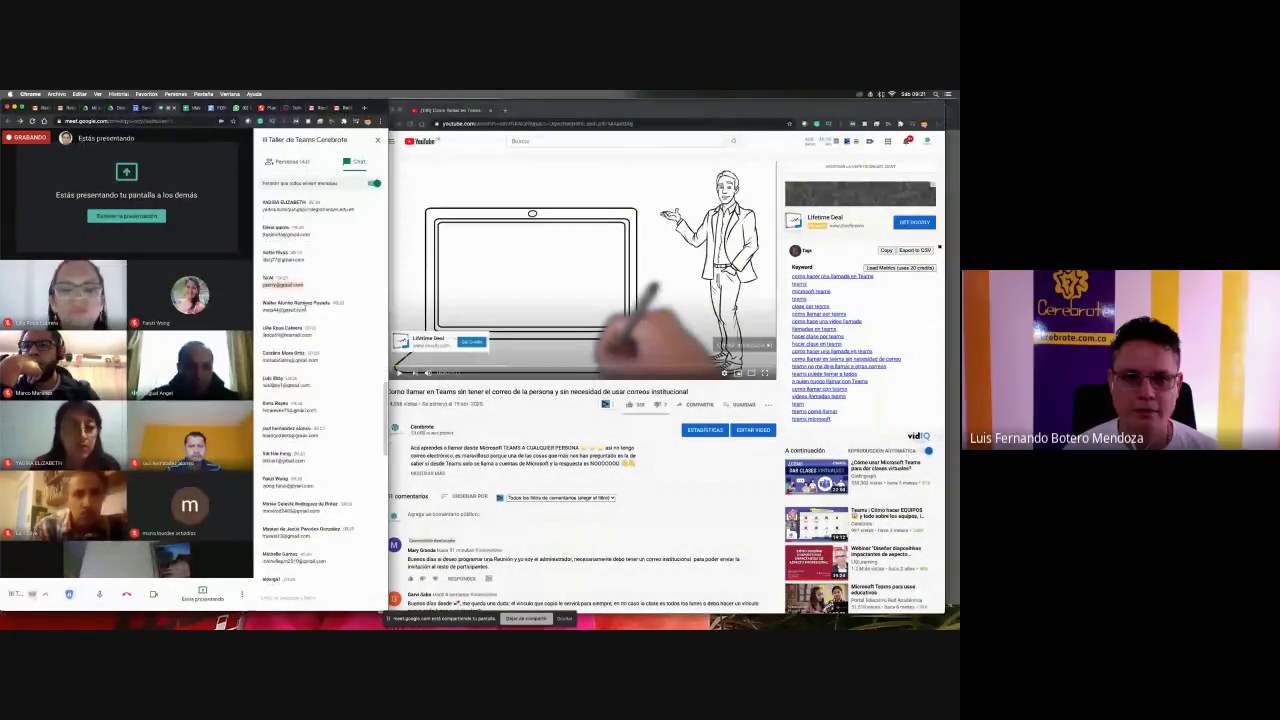
triple_click(300, 310)
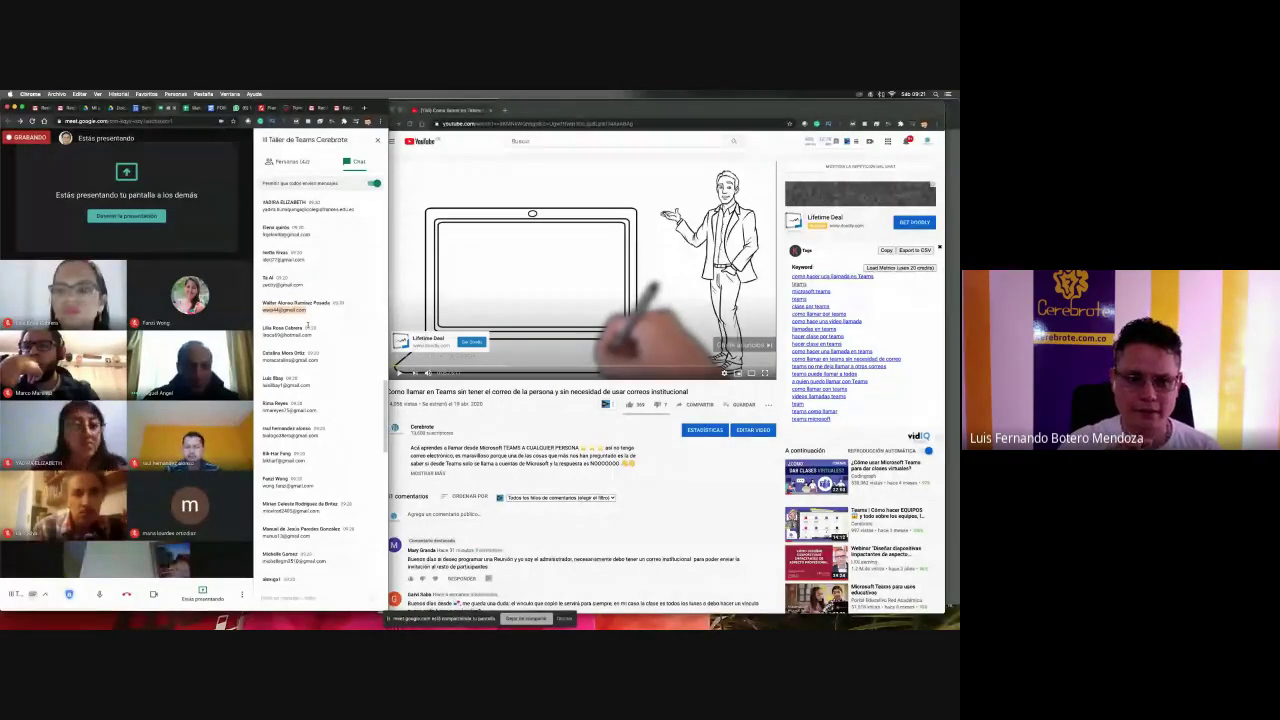
key("super+Tab")
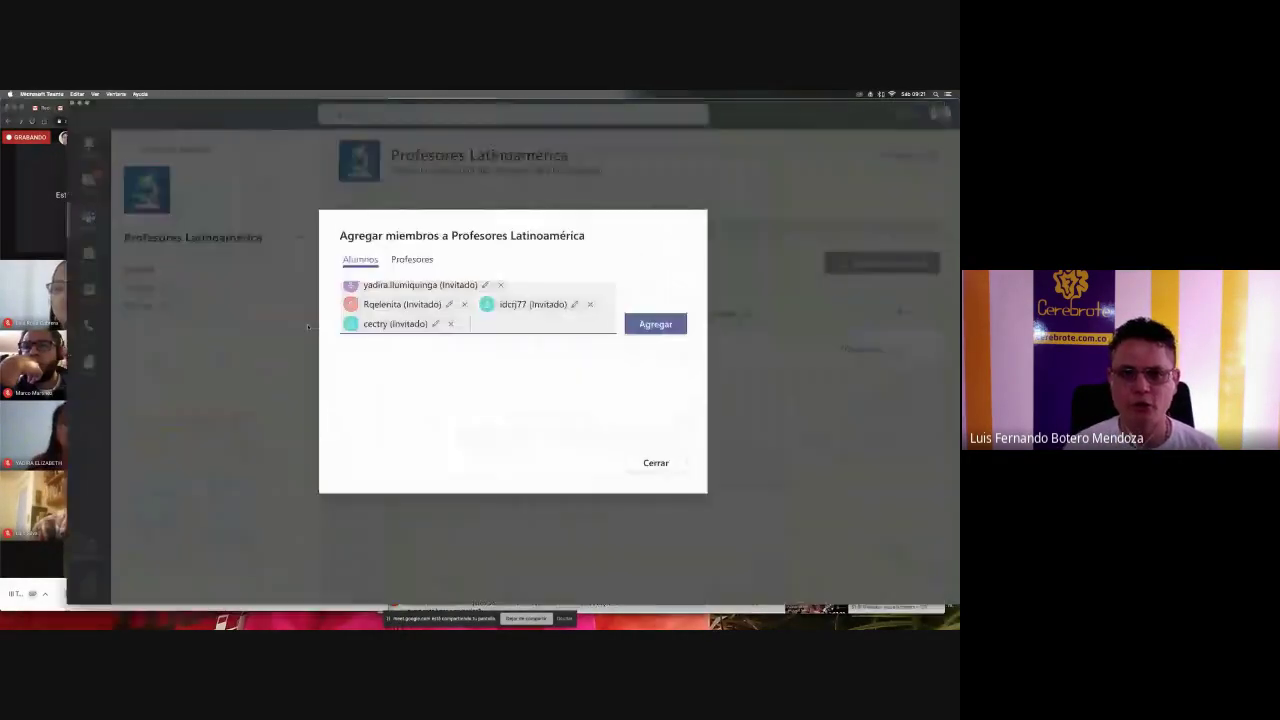
key("super+v")
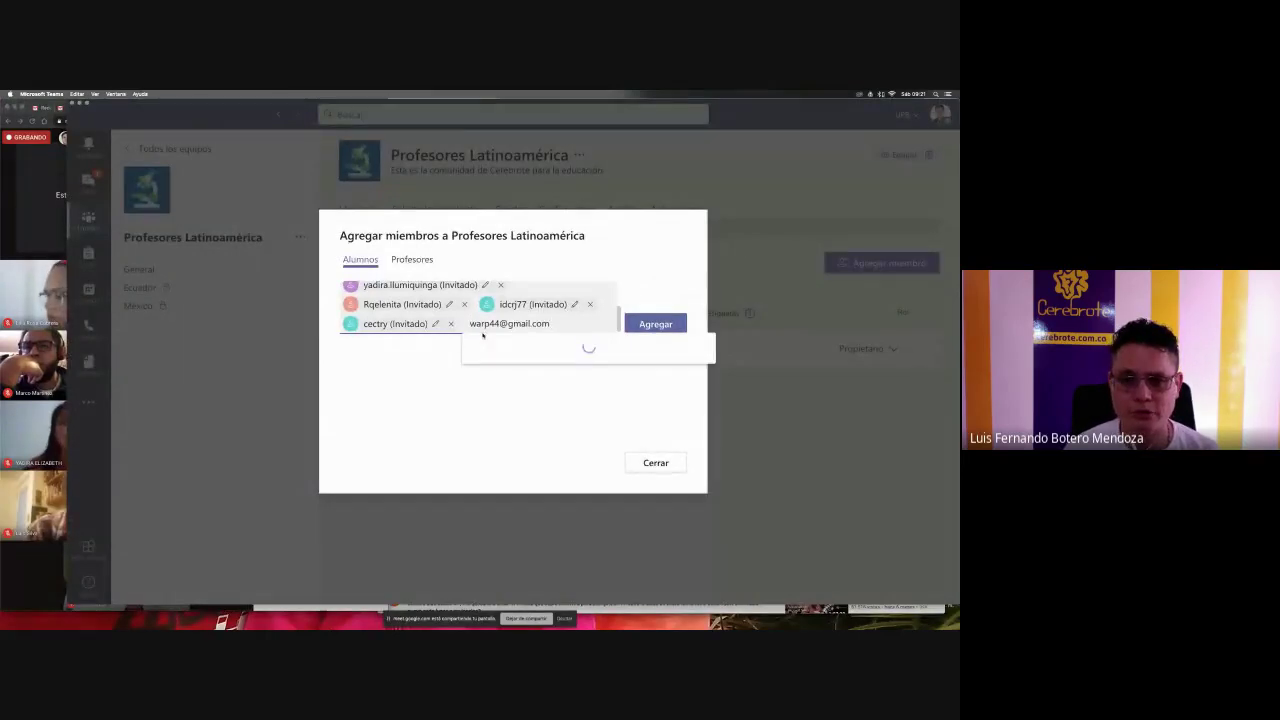
key("super+Tab")
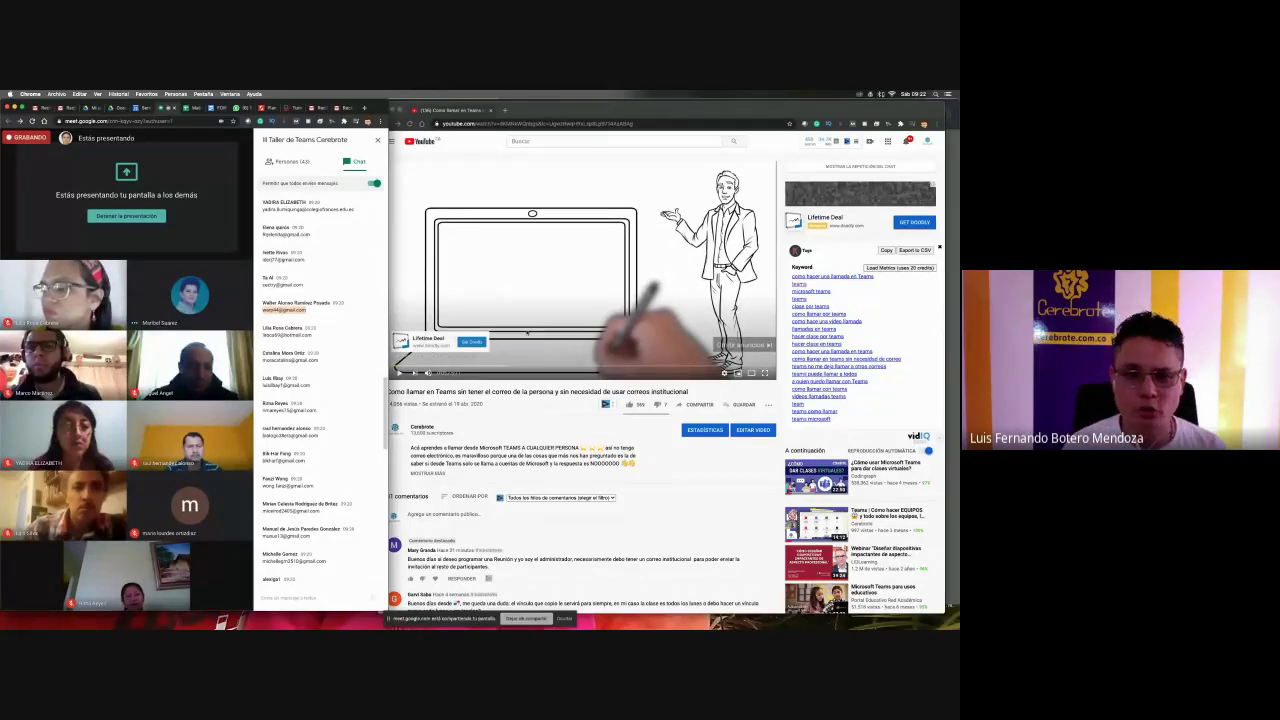
left_click_drag(313, 335, 262, 336)
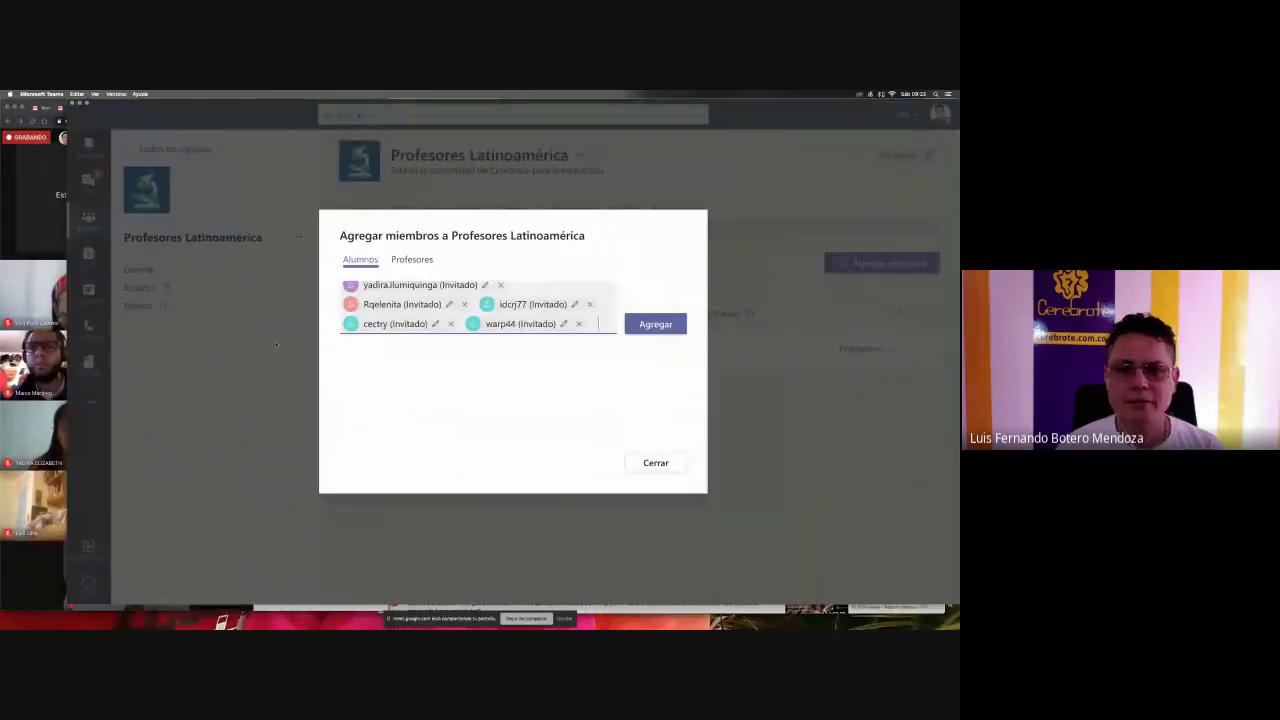
key("super+v")
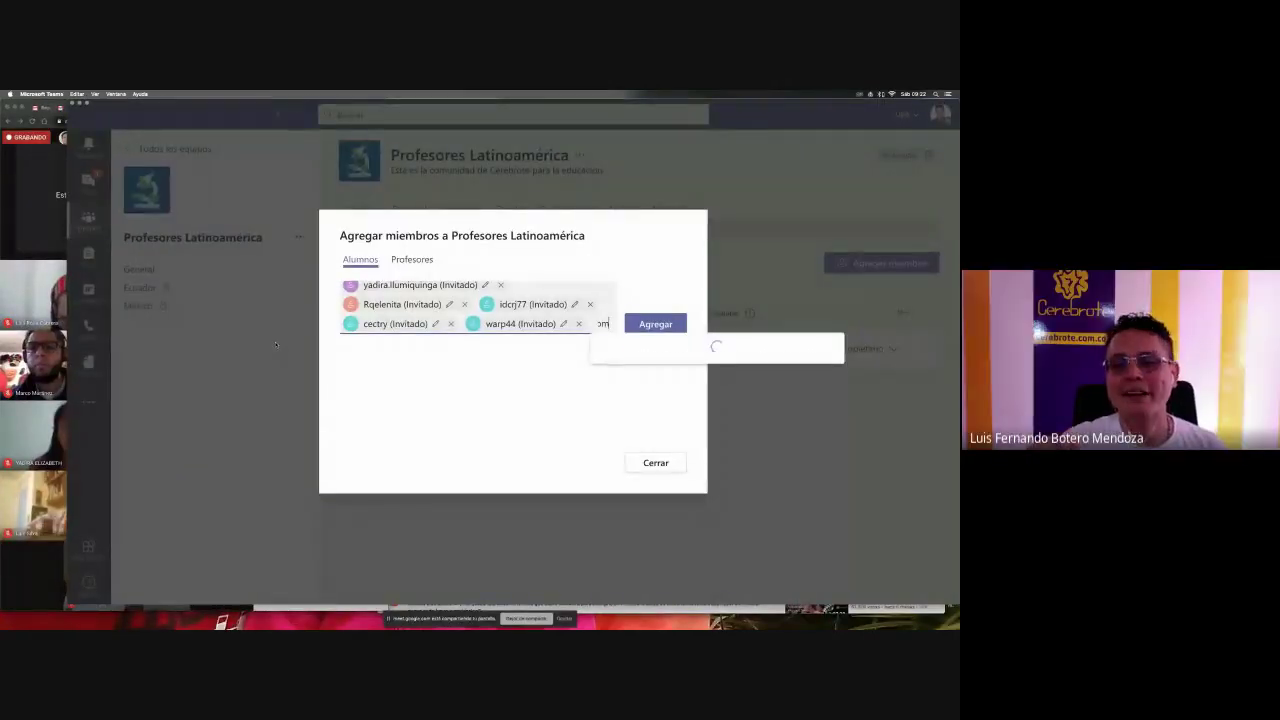
key("Return")
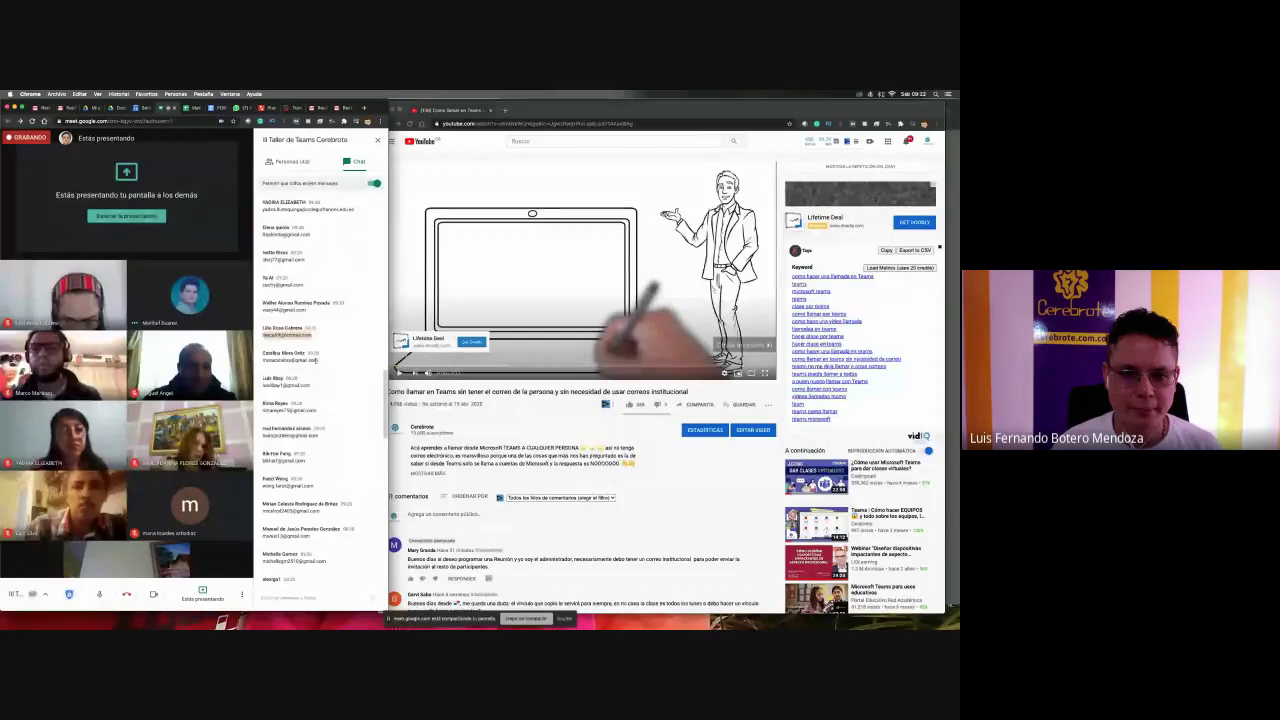
- Add the last chat e-mail as a guest and confirm all guests with Agregar
left_click_drag(320, 362, 254, 362)
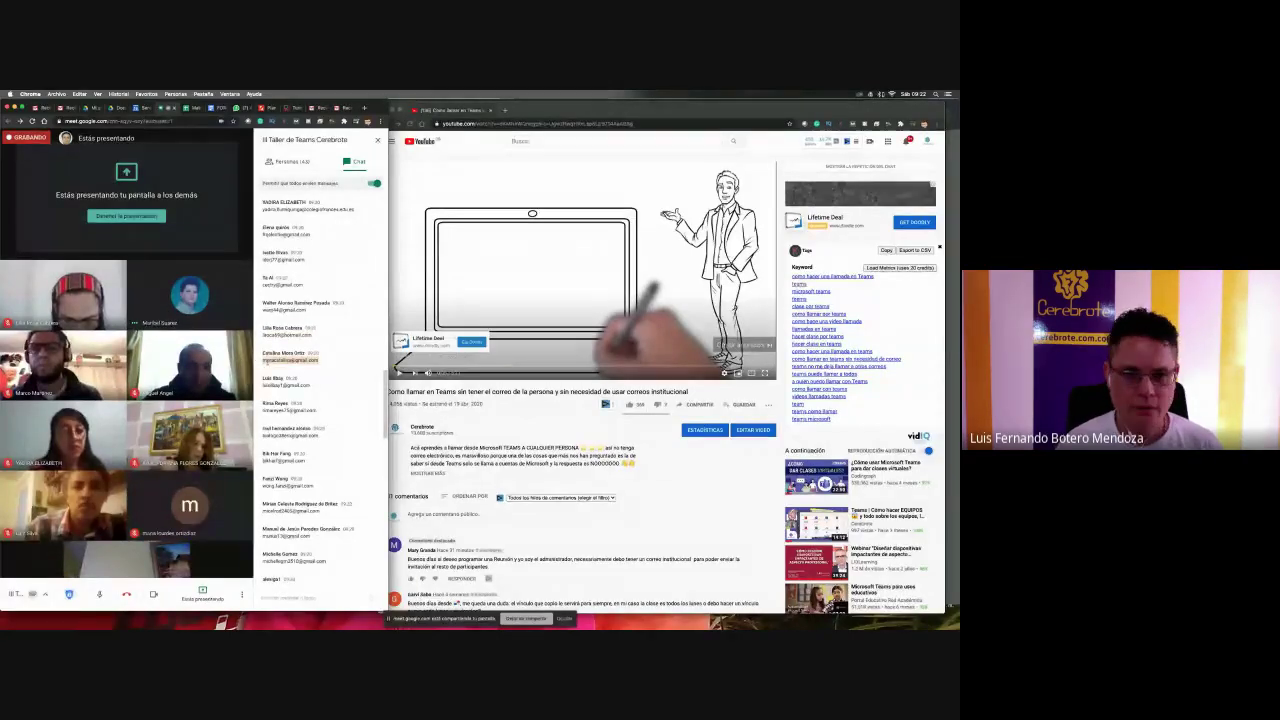
key("super+Tab")
key("super+v")
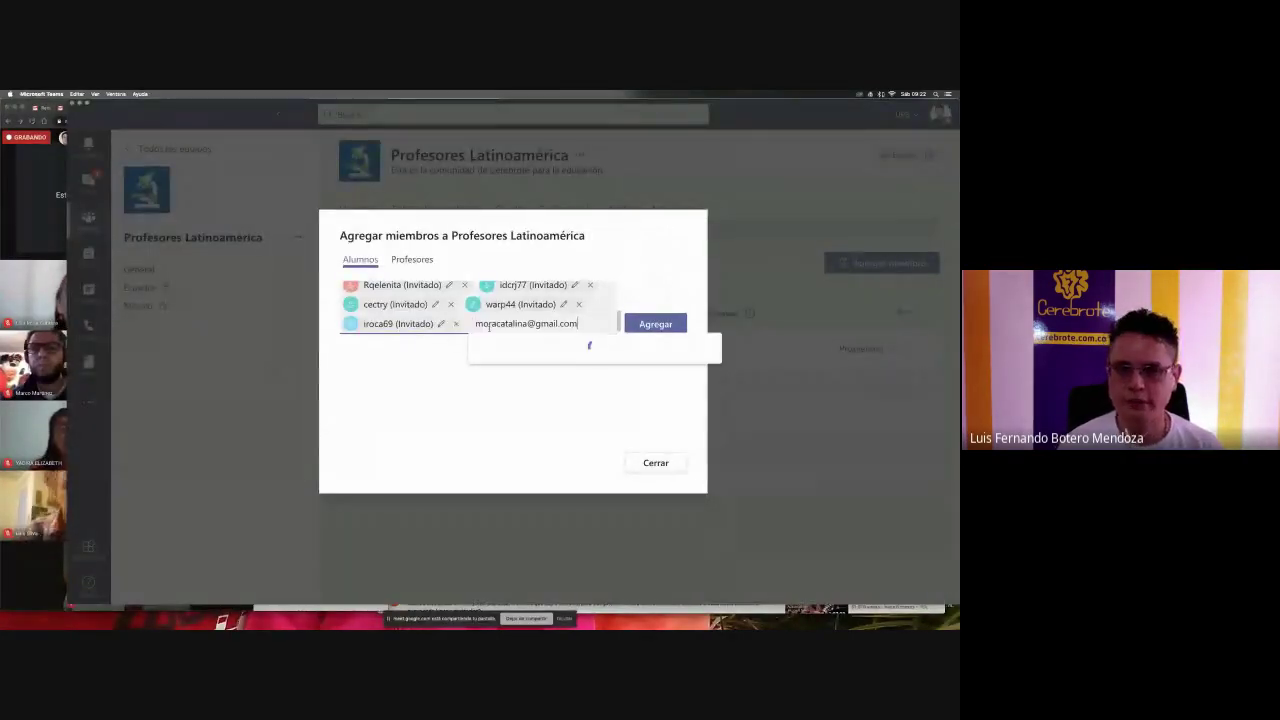
left_click(545, 351)
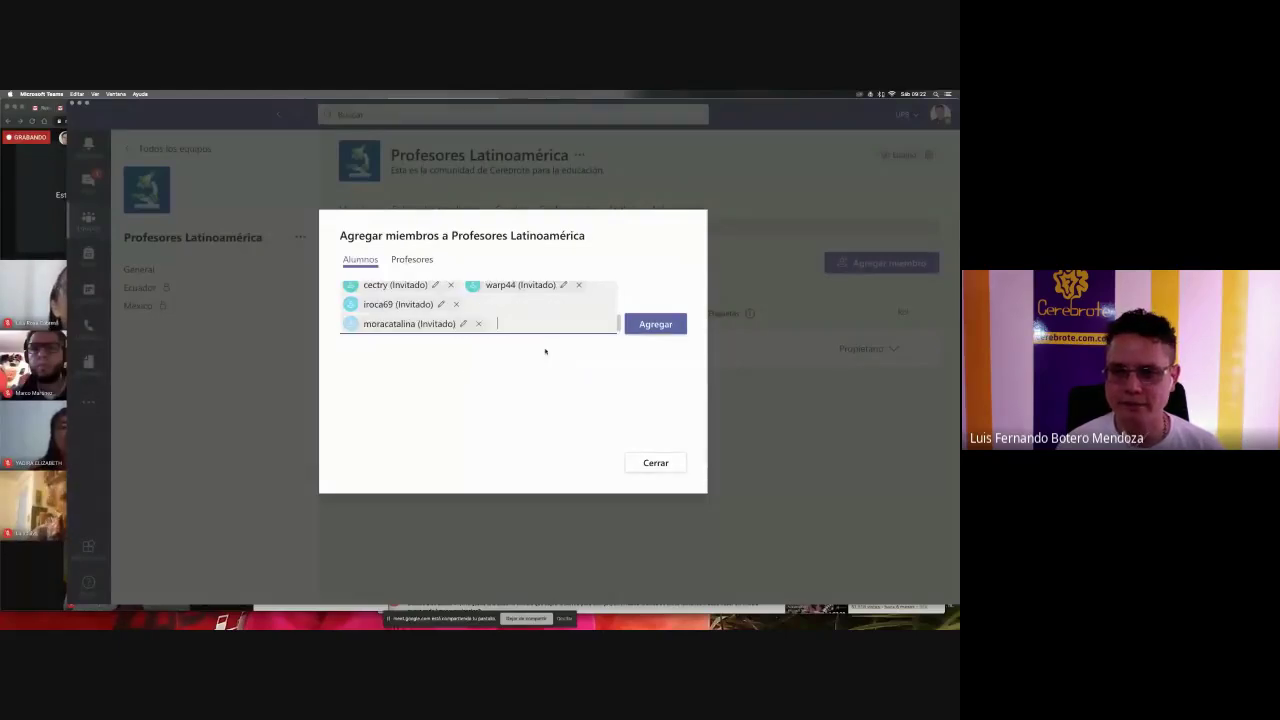
left_click(653, 325)
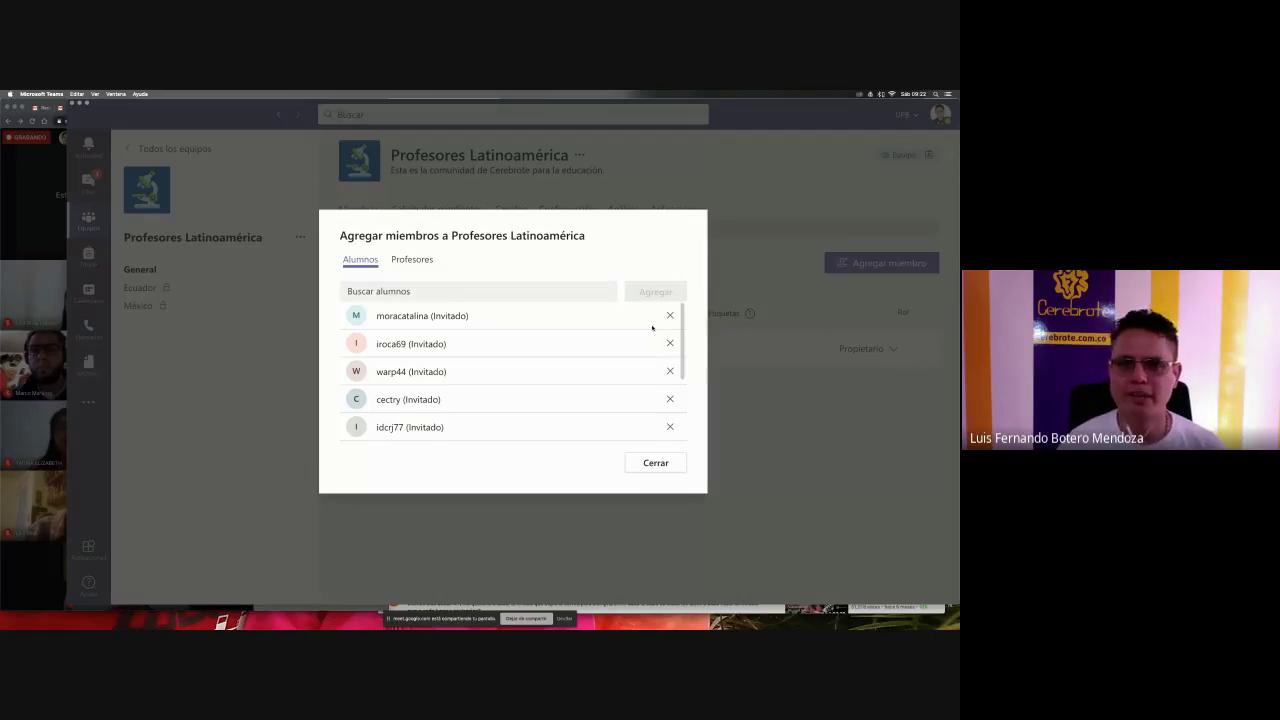
- Close the add-members dialog, admit the waiting Meet participant, and return to the members page
left_click(656, 464)
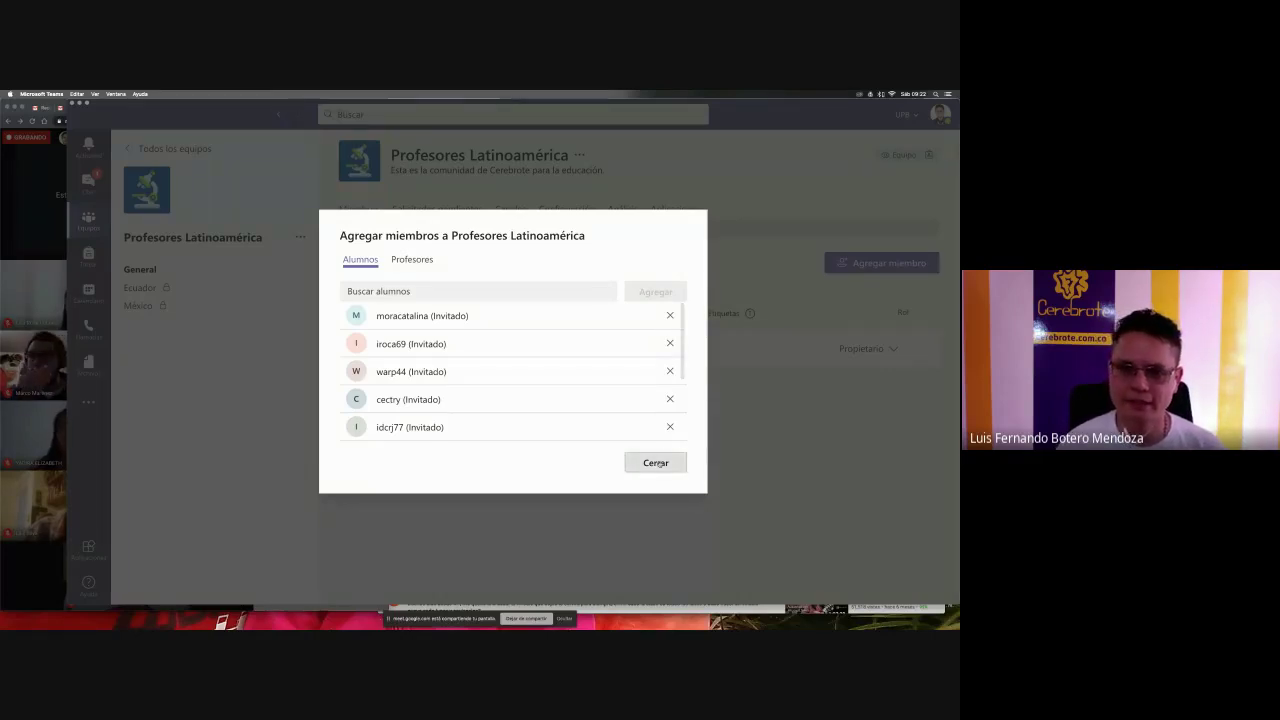
key("super+Tab")
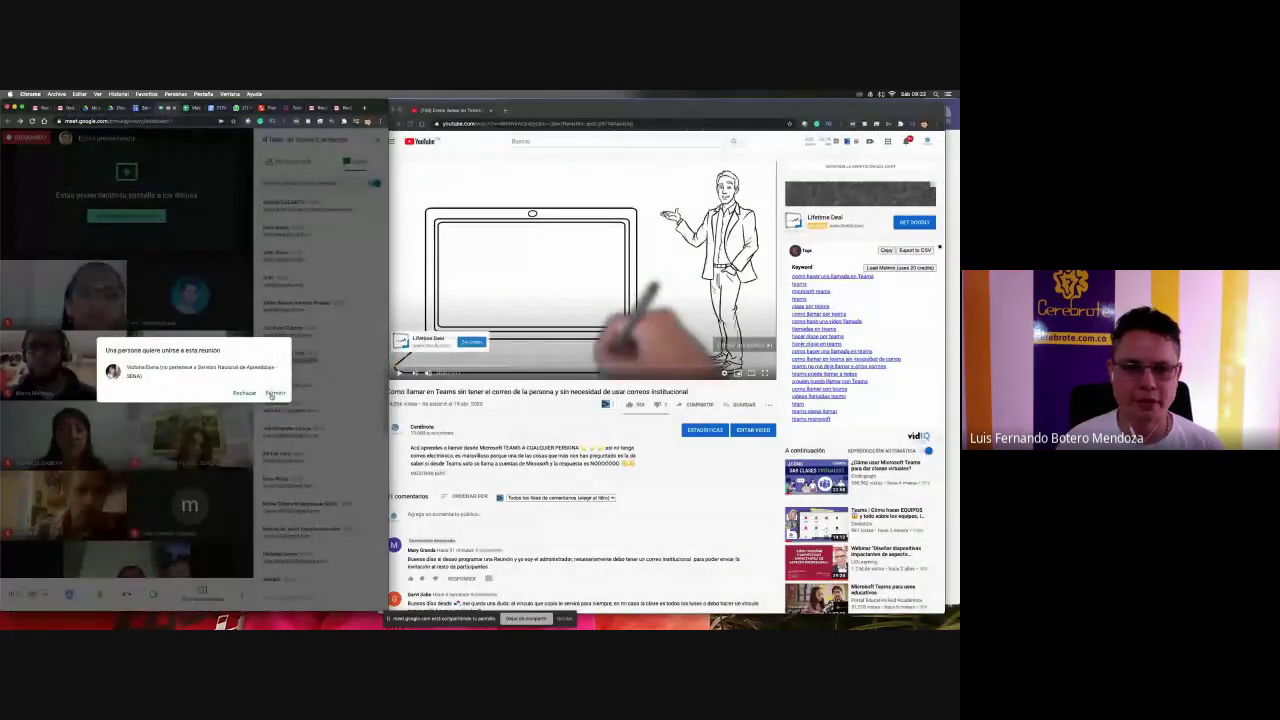
left_click(273, 392)
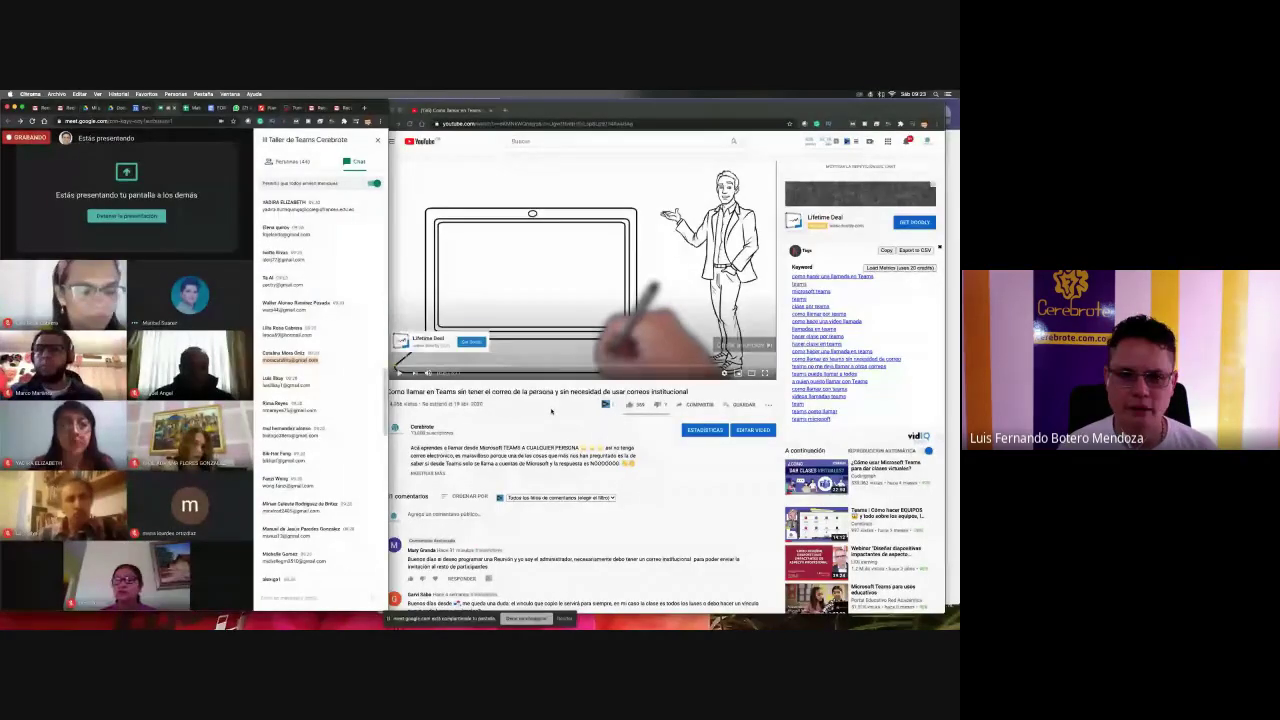
key("super+Tab")
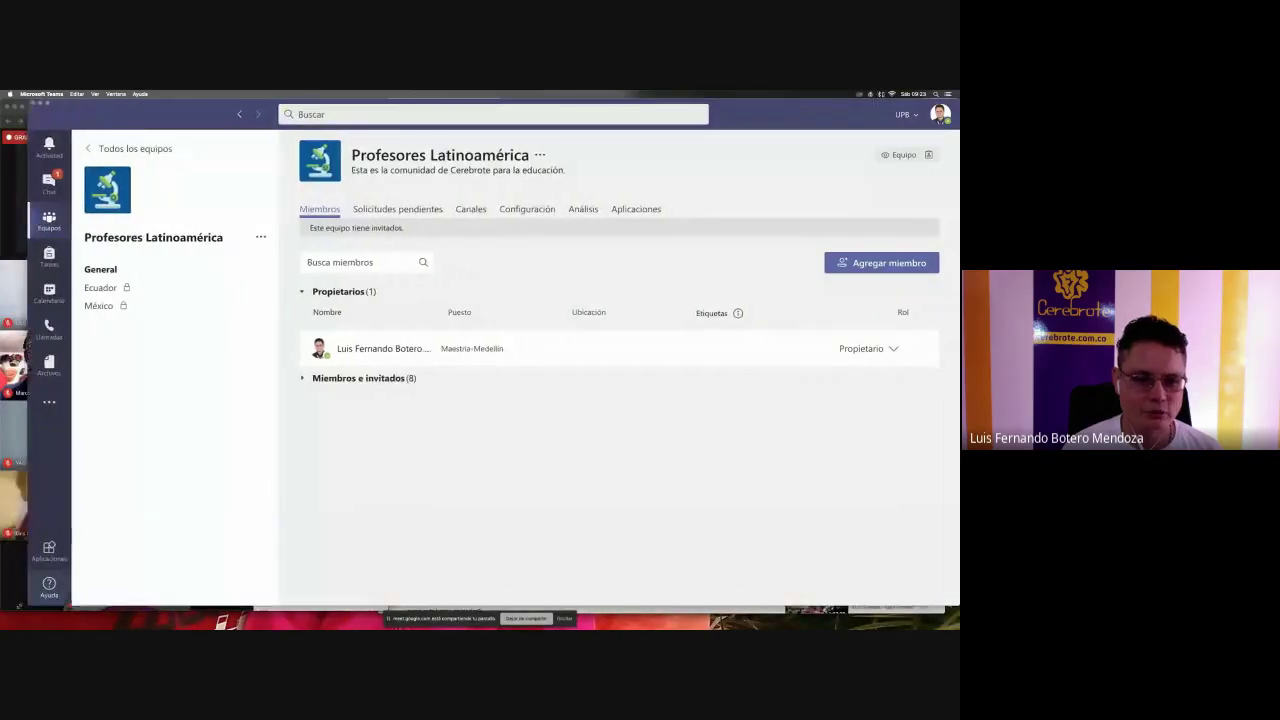
- Review the General feed's guest-added entries and open the channel's '...' menu
left_click(167, 270)
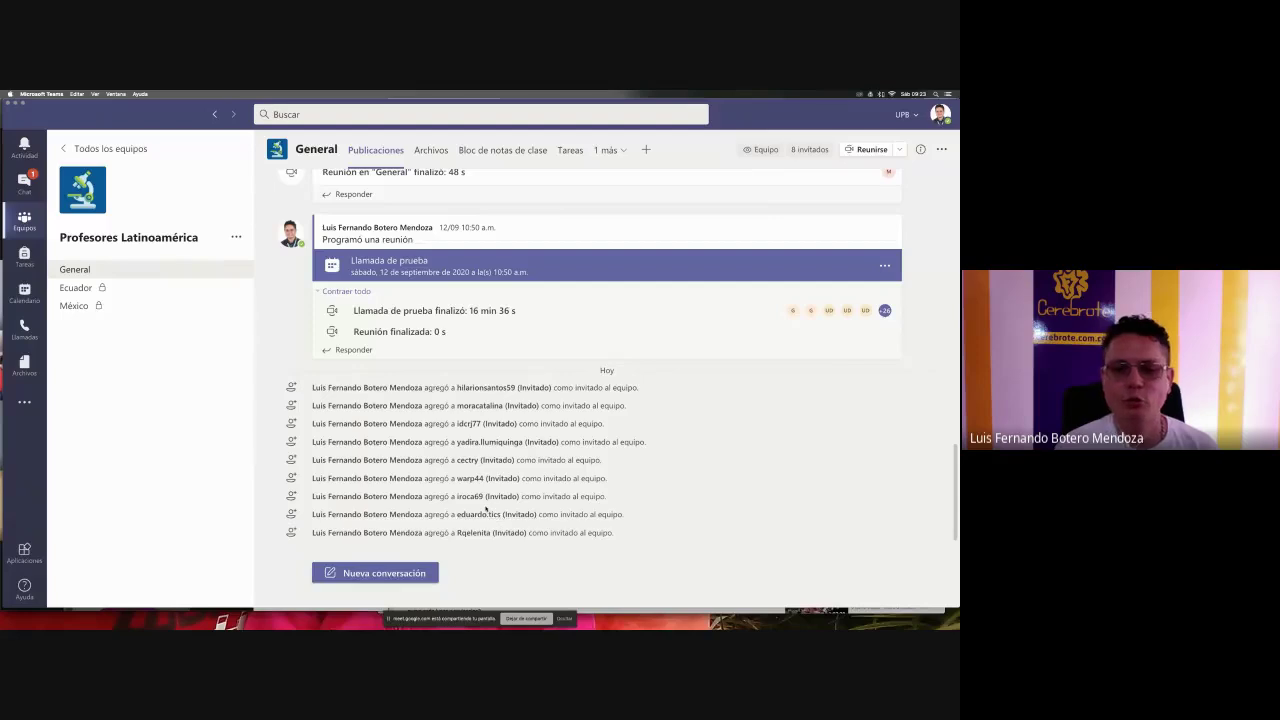
scroll(676, 449, "up", 3)
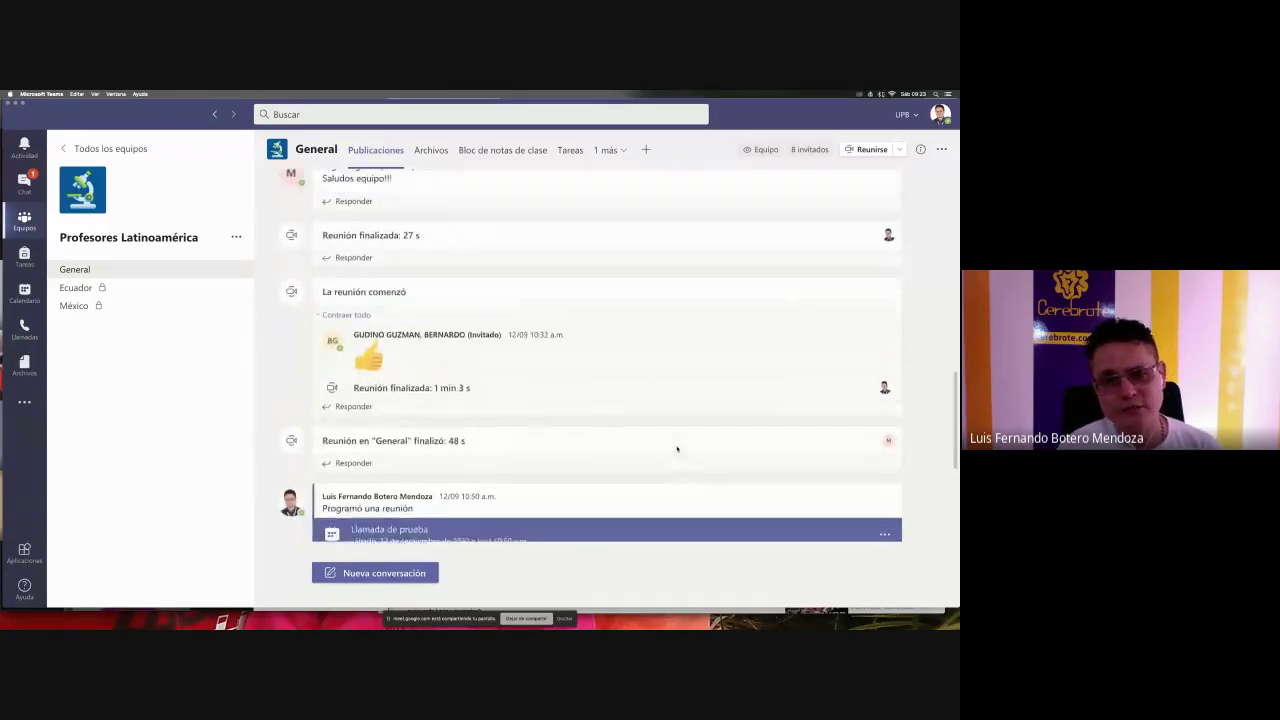
scroll(676, 449, "down", 3)
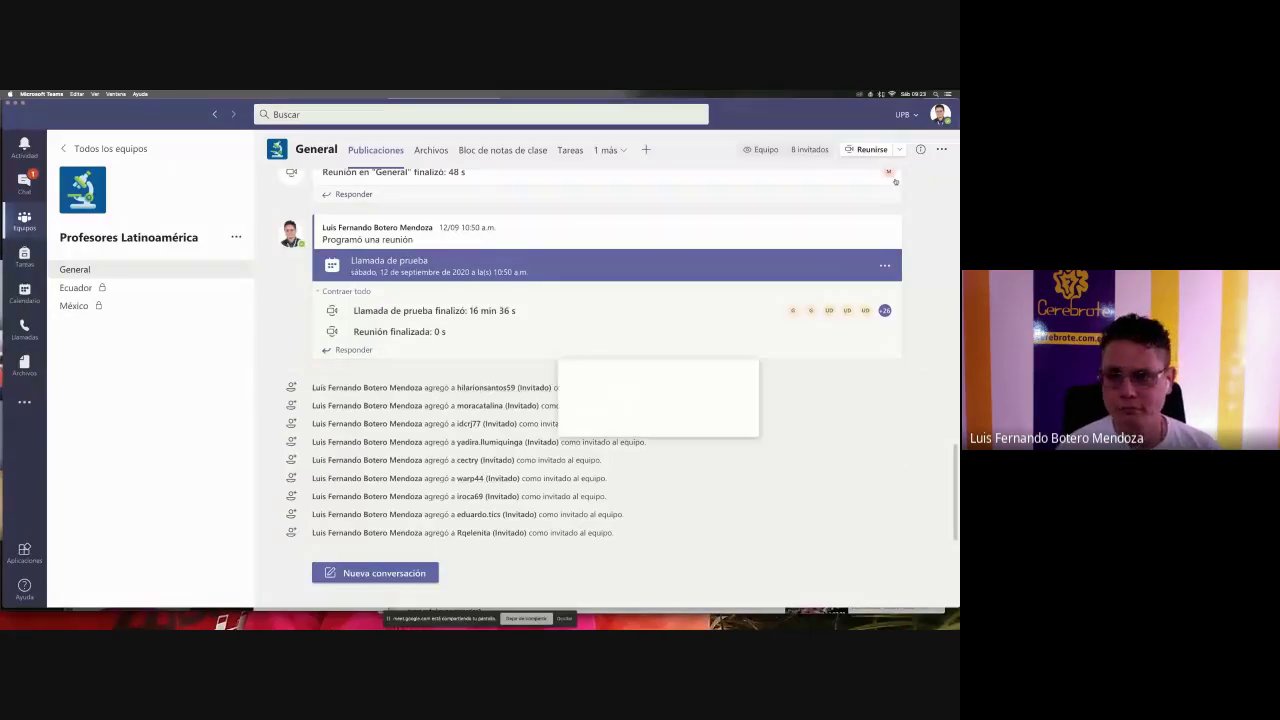
left_click(941, 149)
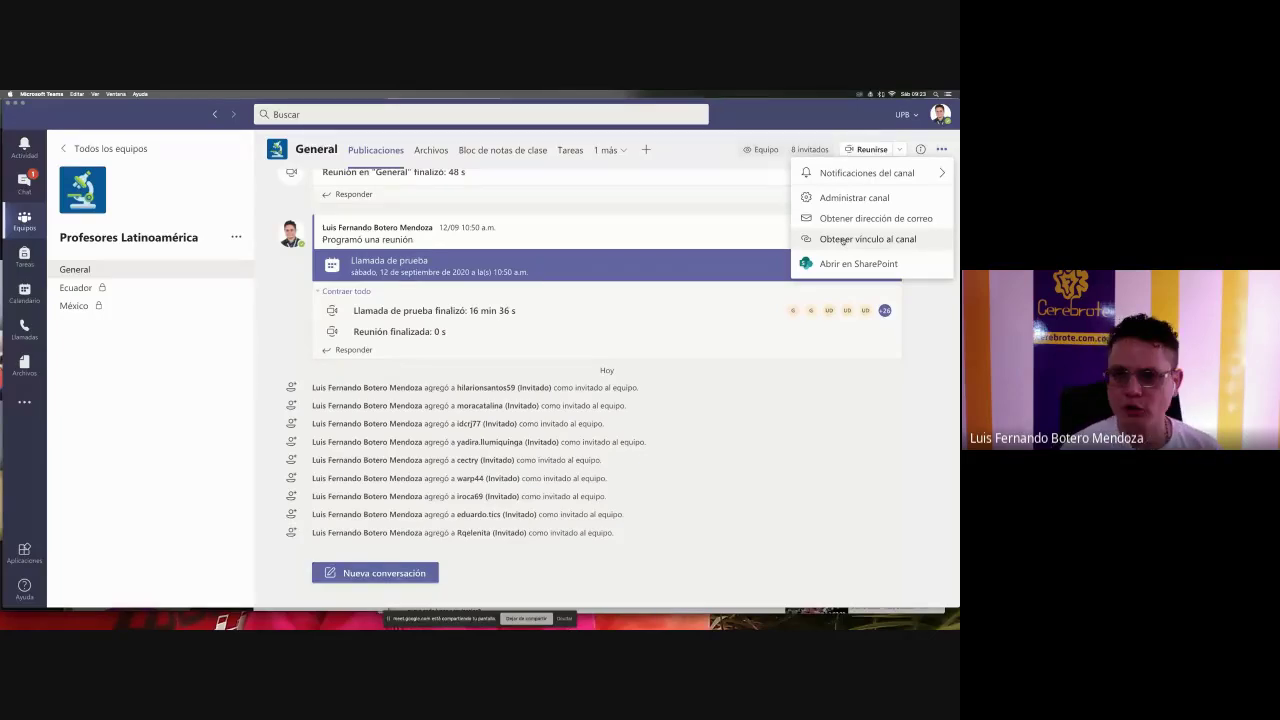
- Copy the General channel link via 'Obtener vínculo al canal', then open Profesores Latinoamérica's '...' menu
left_click(843, 239)
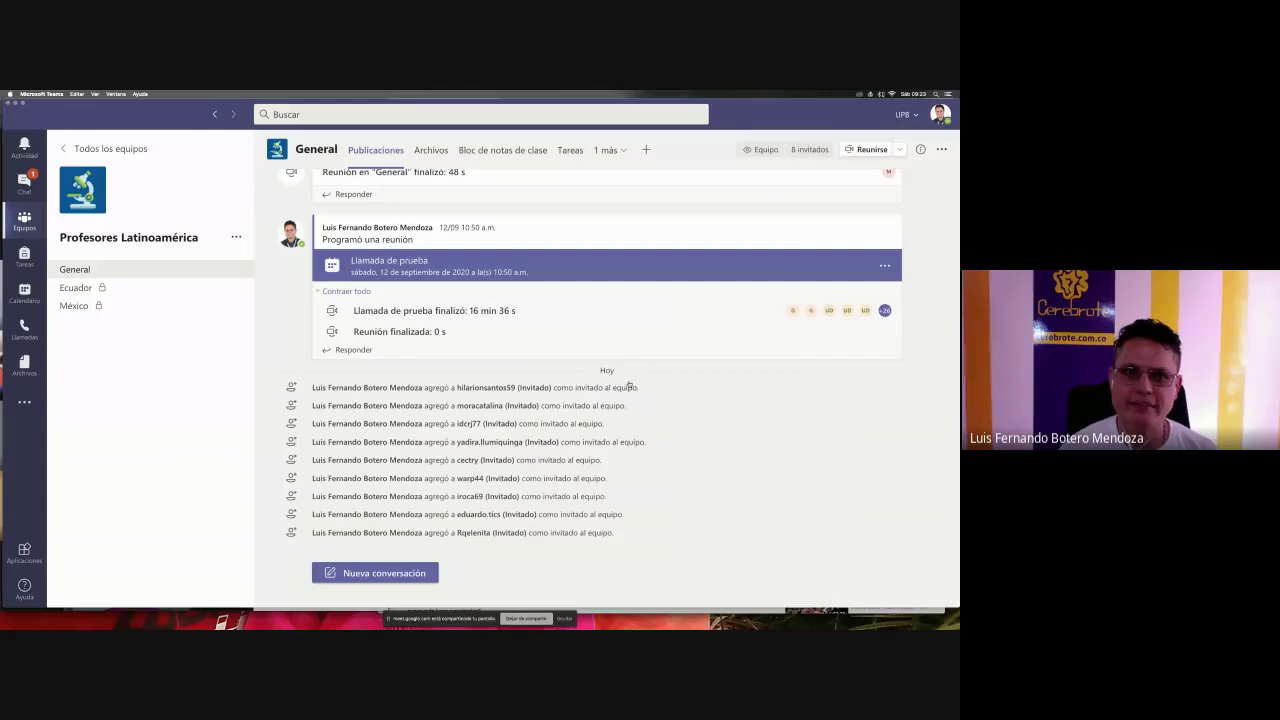
left_click(630, 382)
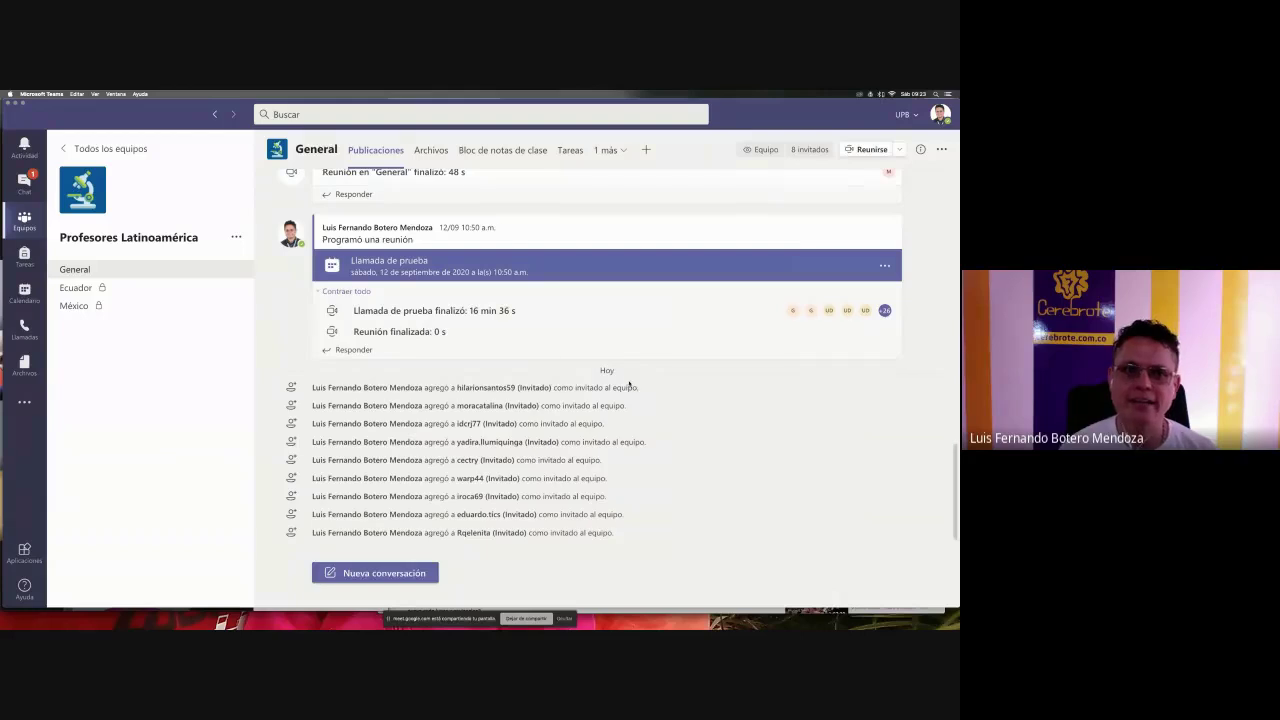
left_click(239, 242)
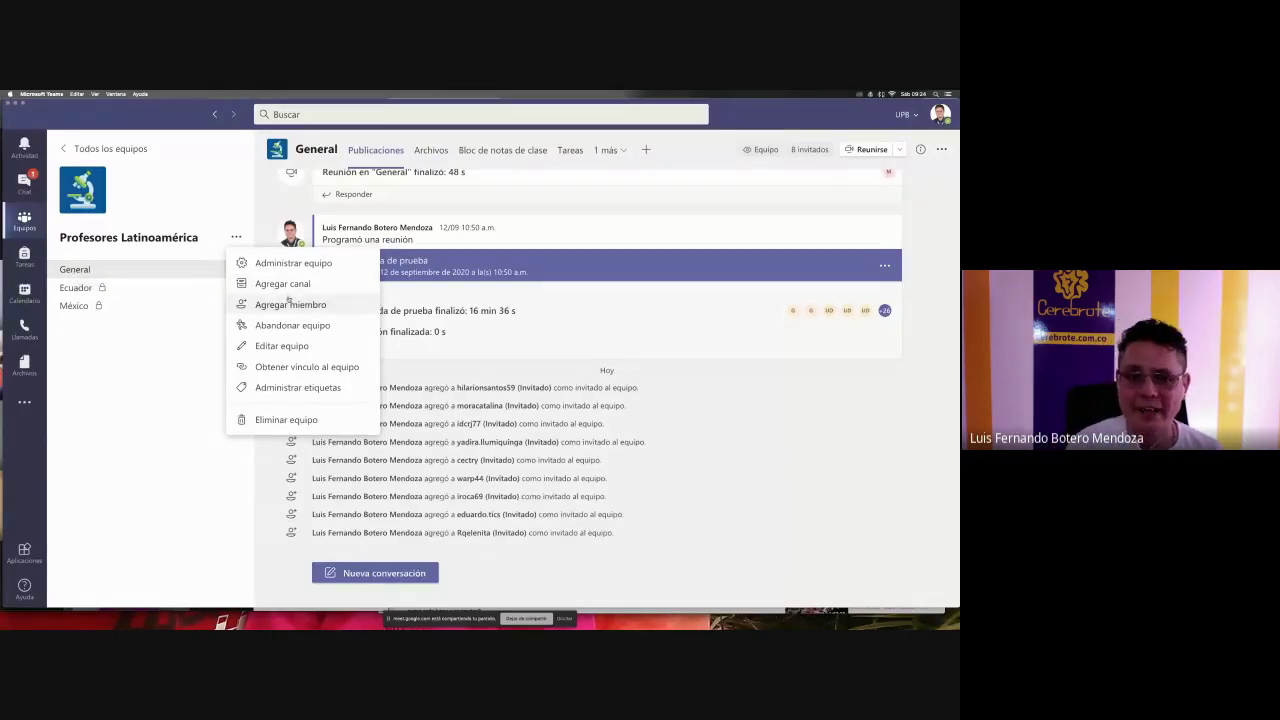
- Copy the Profesores Latinoamérica team link using 'Obtener vínculo al equipo' and Copiar
left_click(307, 367)
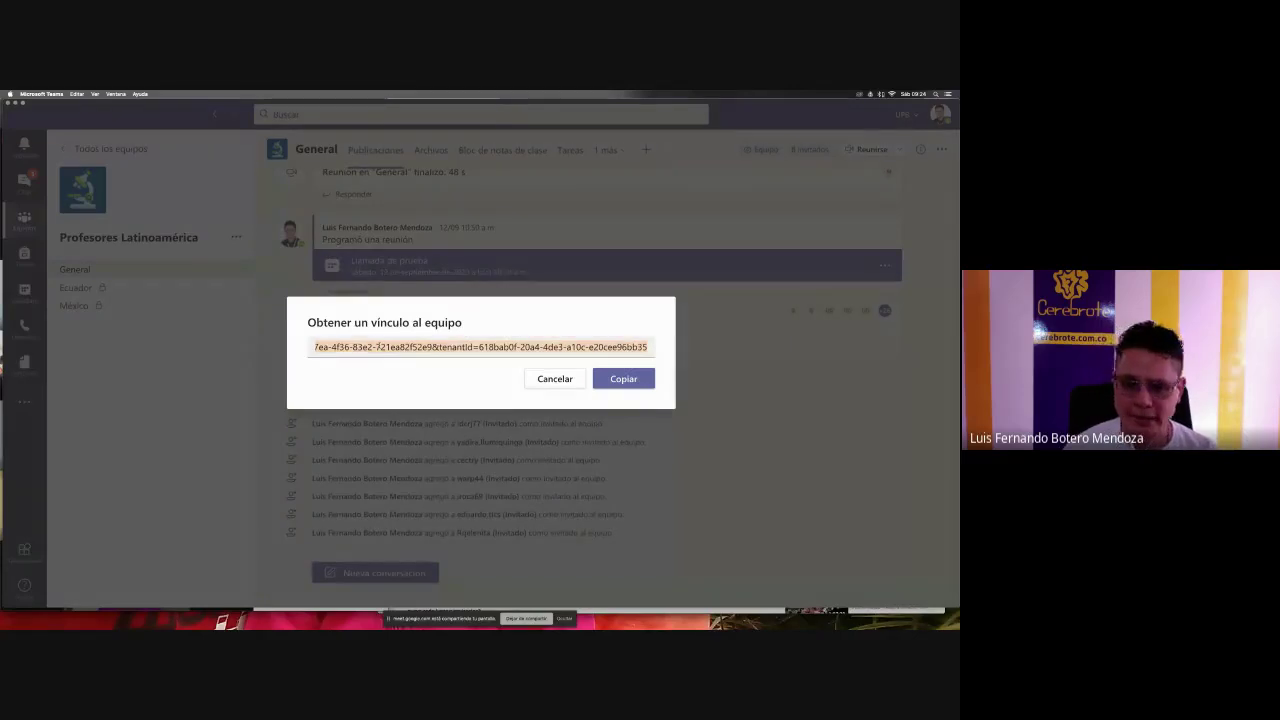
key("Return")
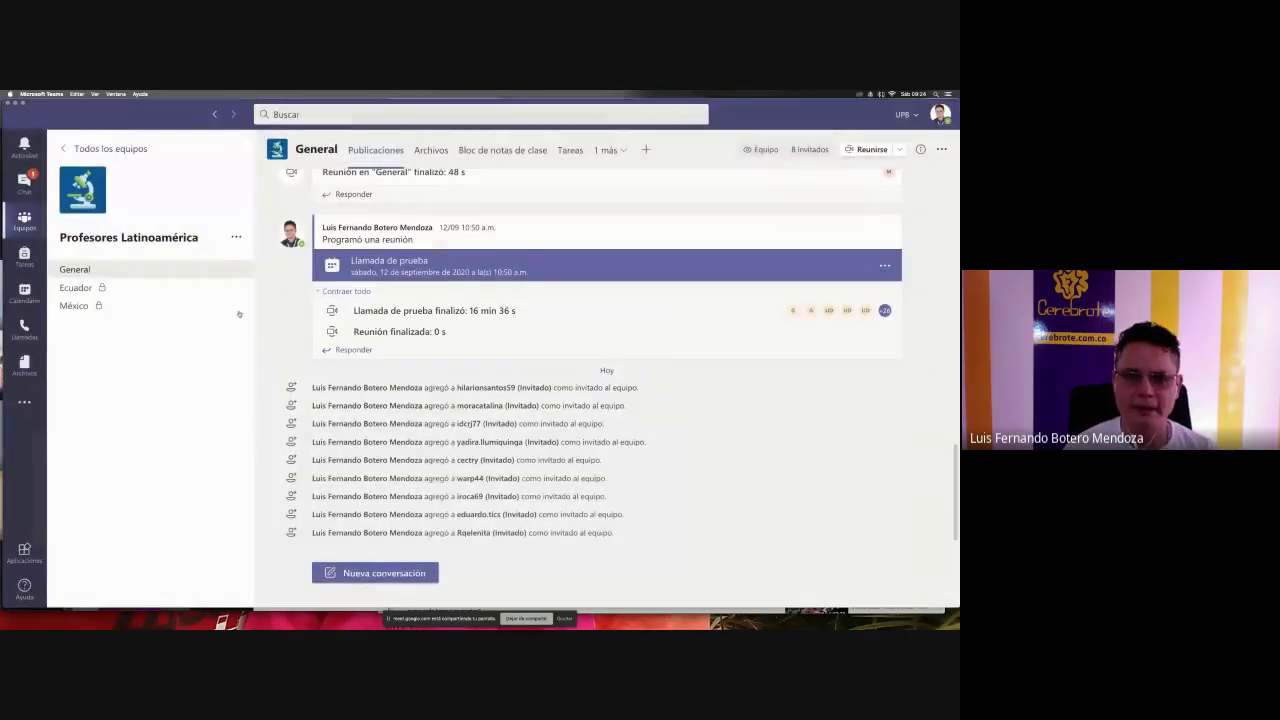
mouse_move(240, 270)
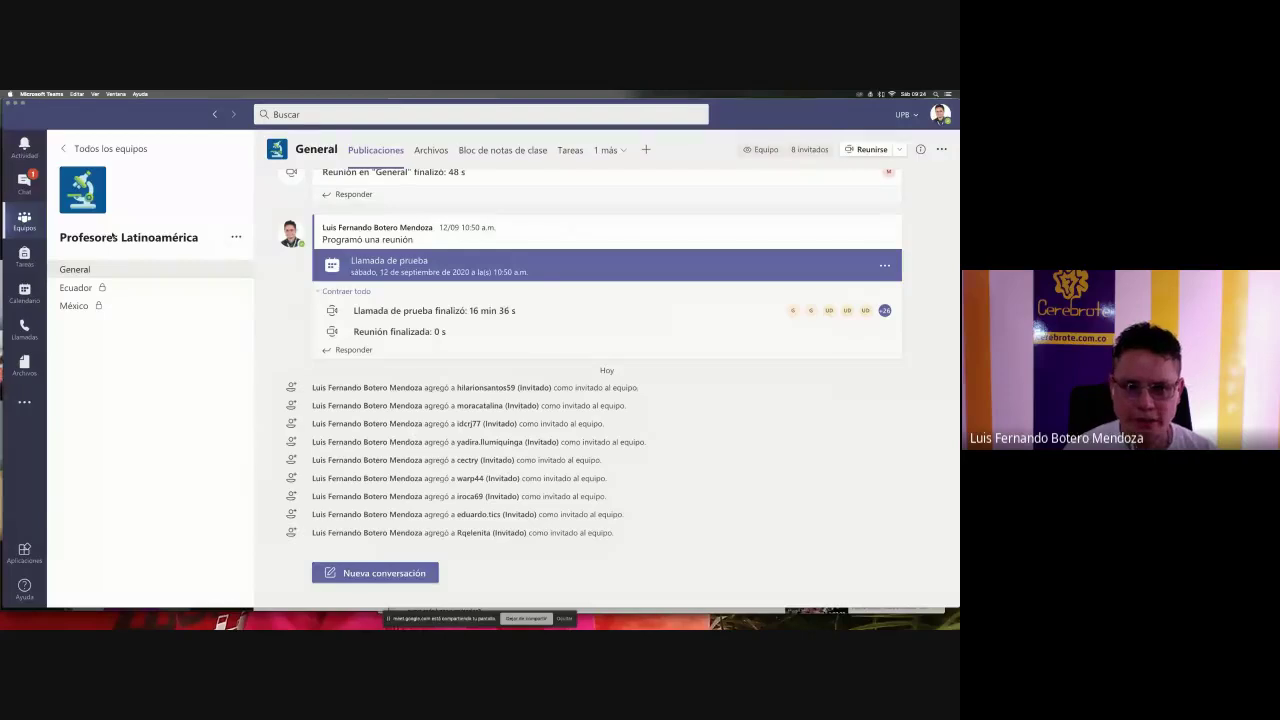
left_click(236, 238)
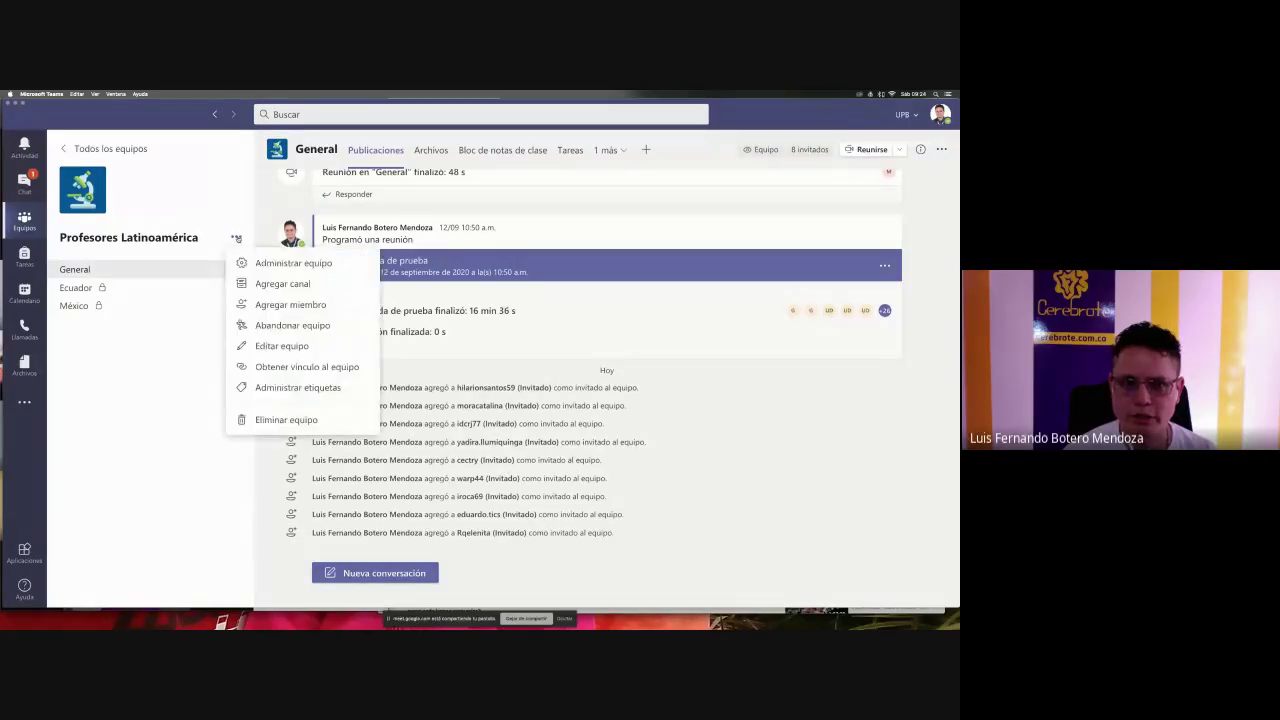
left_click(329, 367)
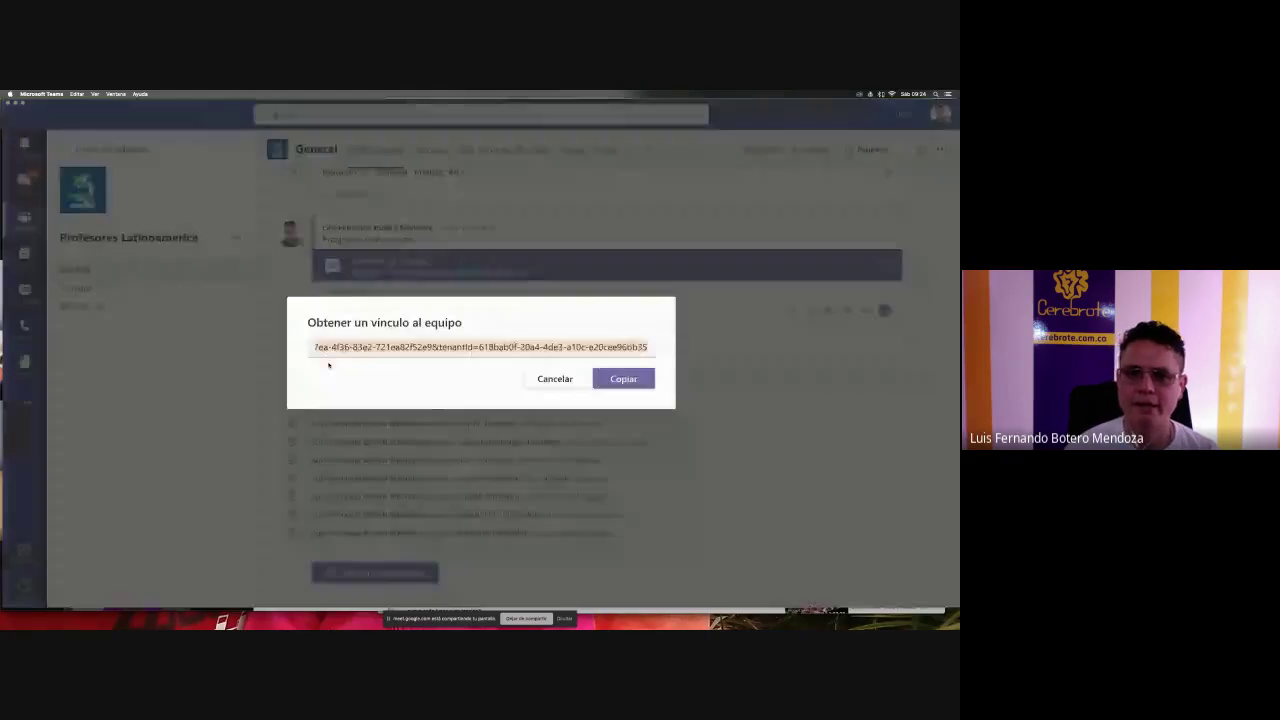
left_click(622, 379)
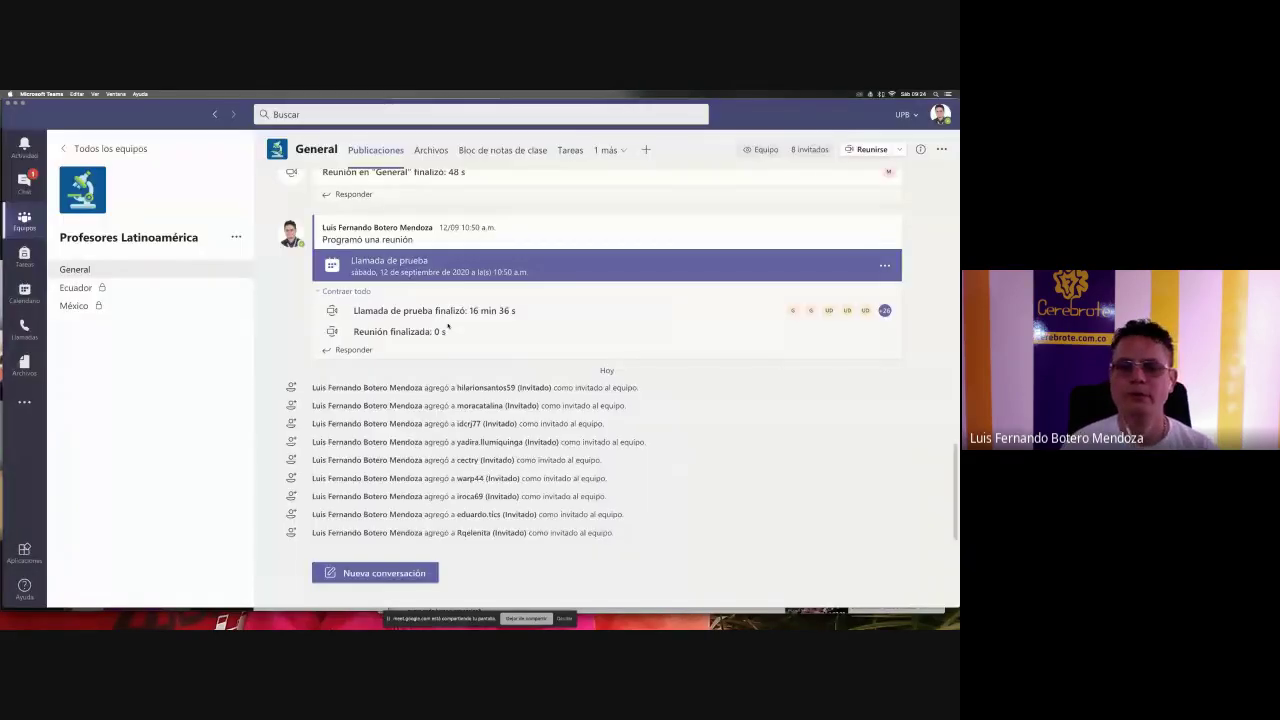
key("super+Tab")
key("super+Tab")
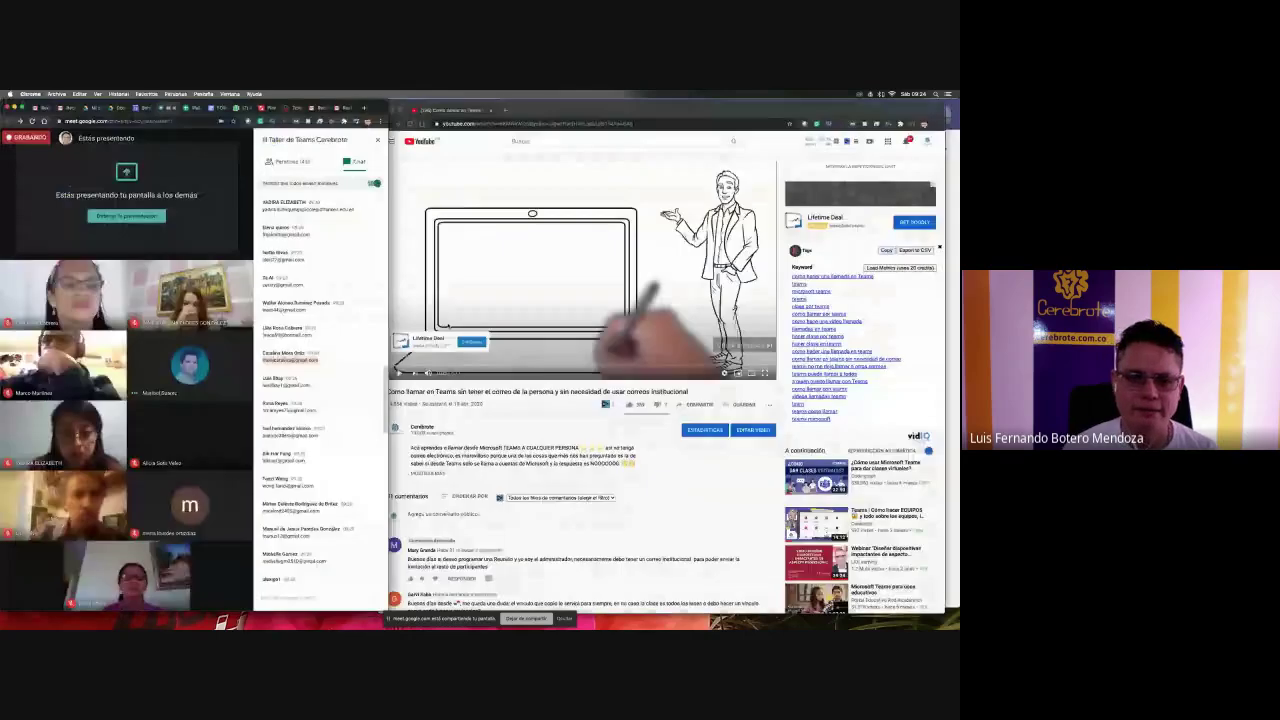
- Paste the copied team link into the Google Meet chat and send it
left_click(290, 597)
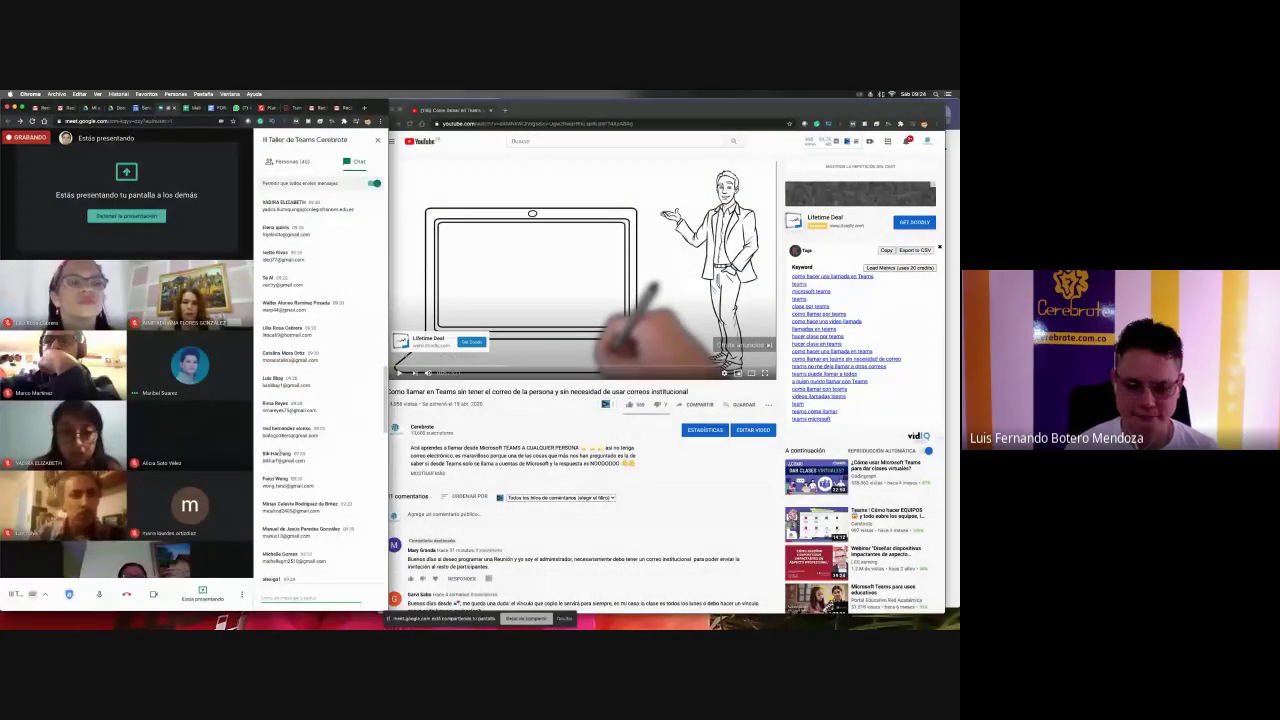
key("super+v")
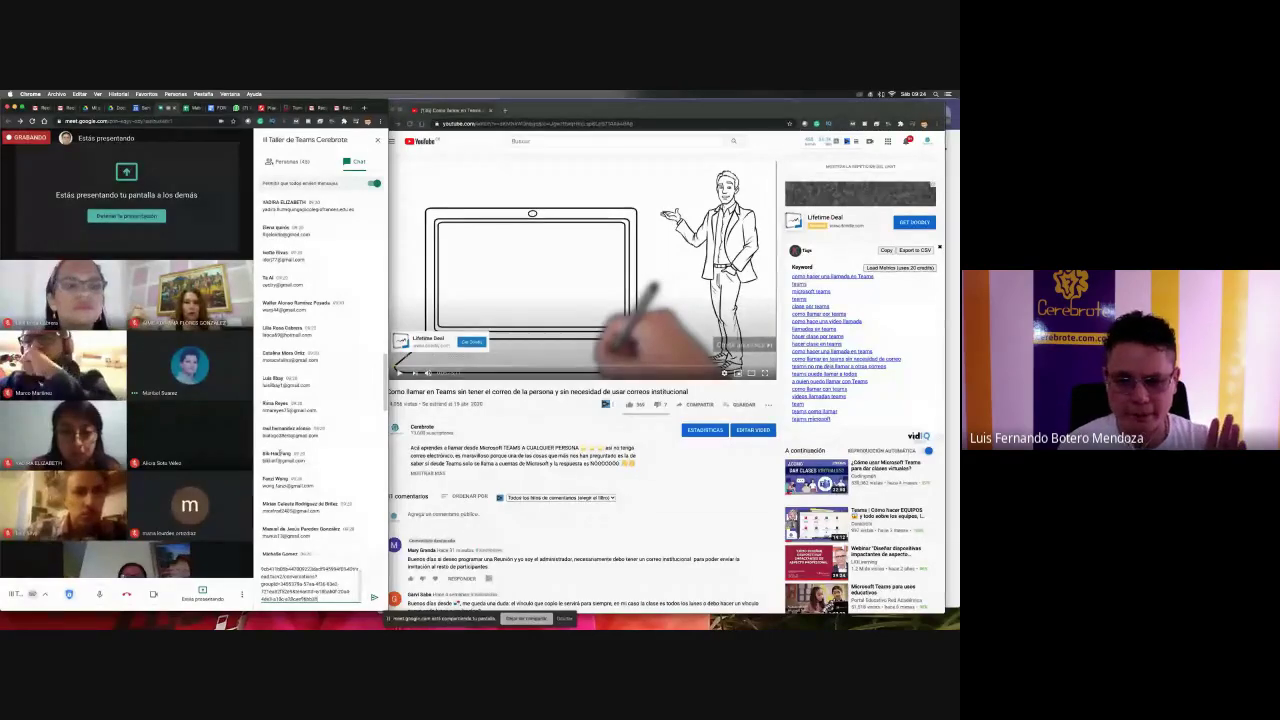
key("Return")
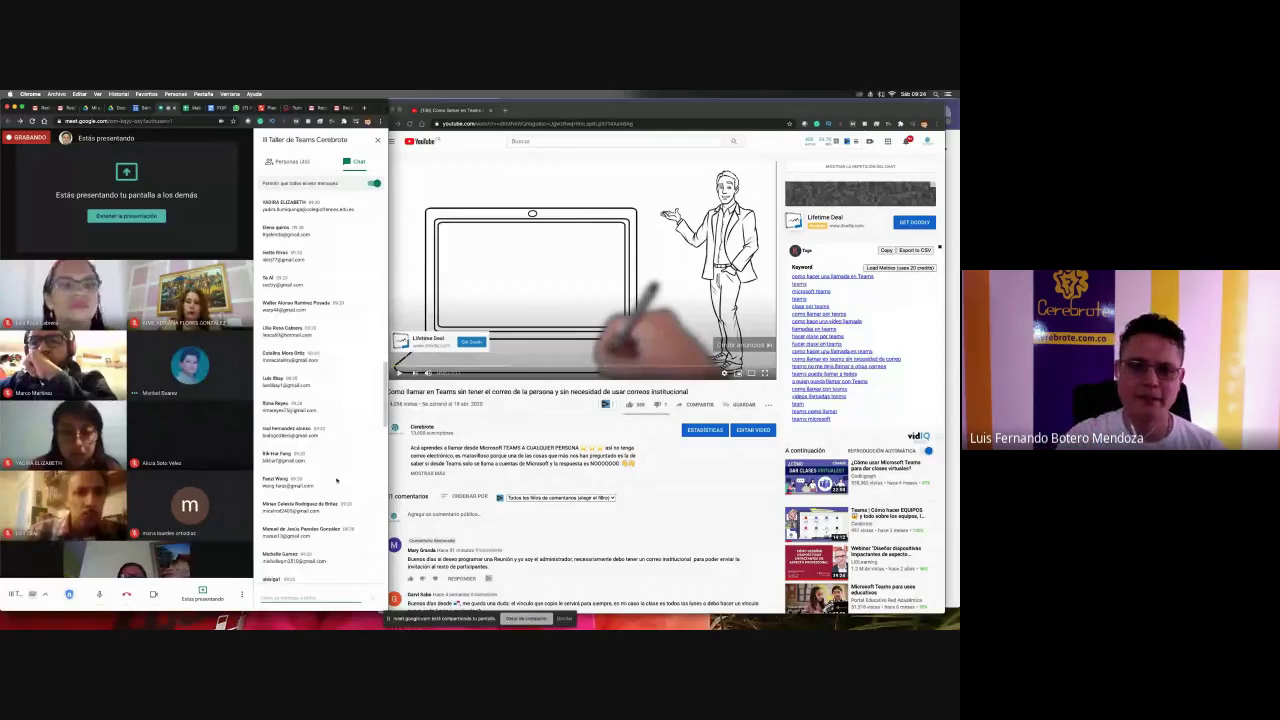
- Scroll the Meet chat to check the posted link, then switch back to Microsoft Teams
scroll(336, 481, "down", 5)
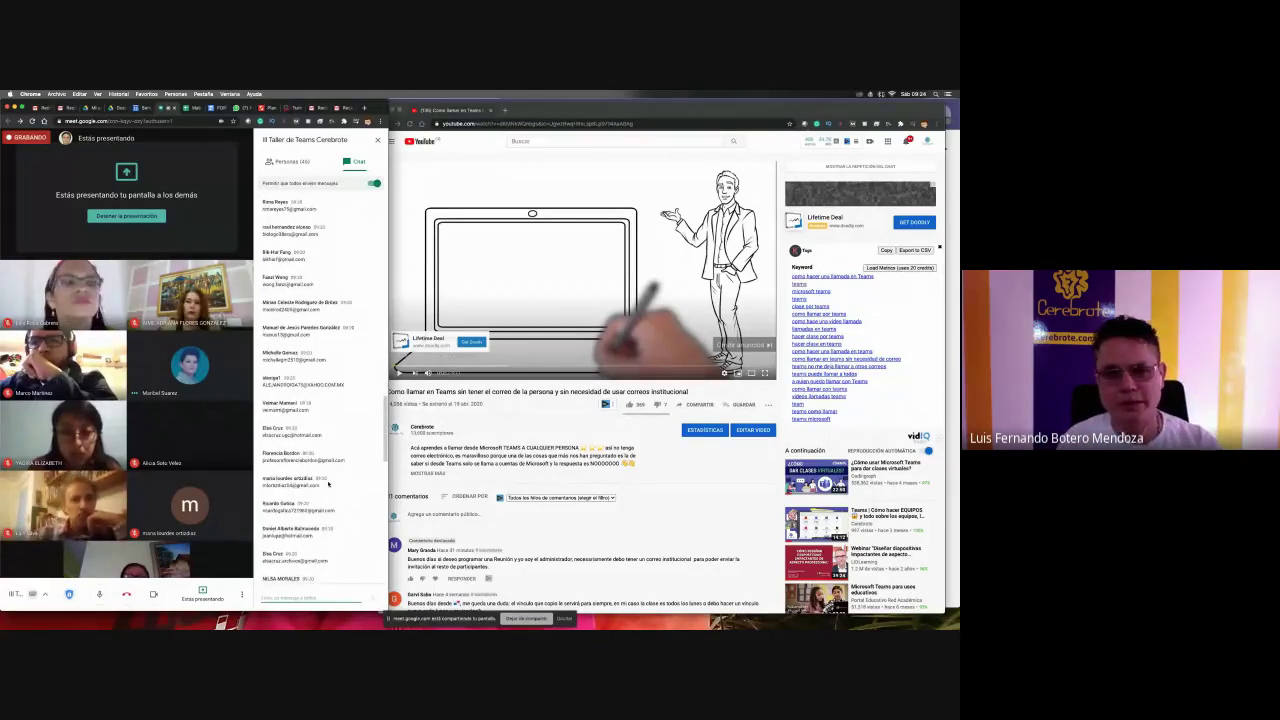
scroll(328, 483, "down", 5)
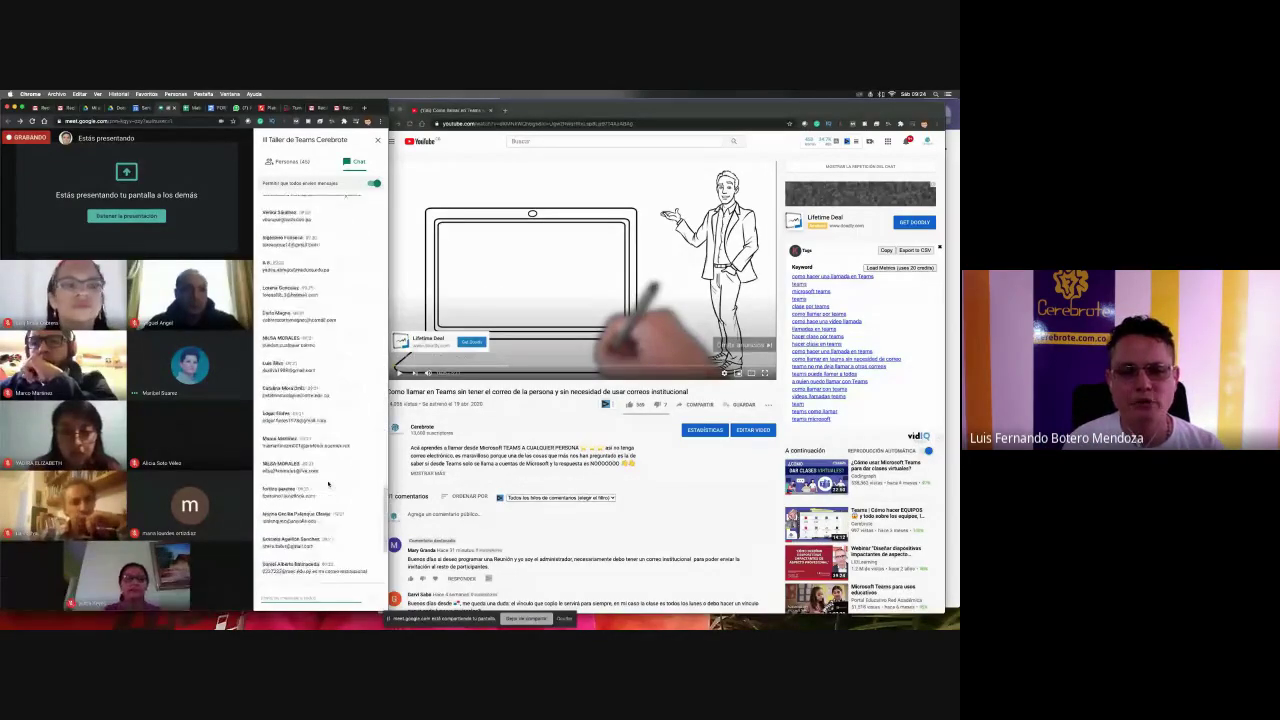
scroll(328, 483, "down", 4)
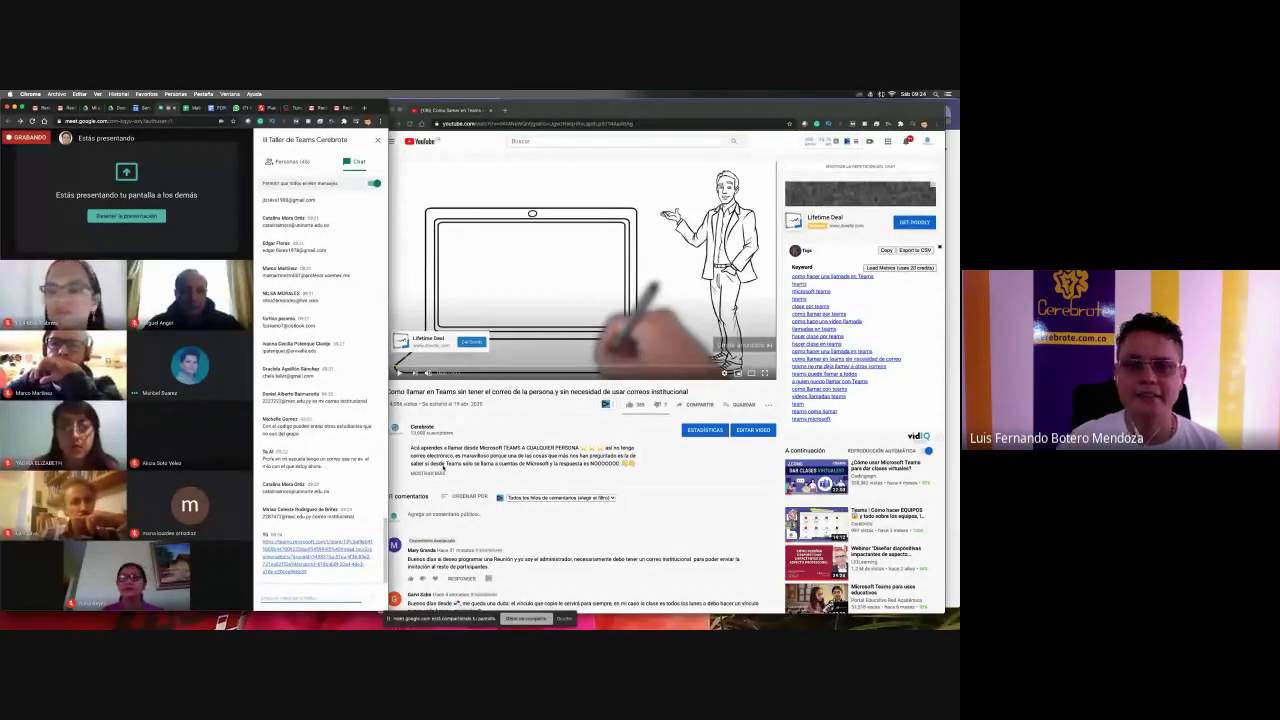
left_click(443, 466)
key("super+Tab")
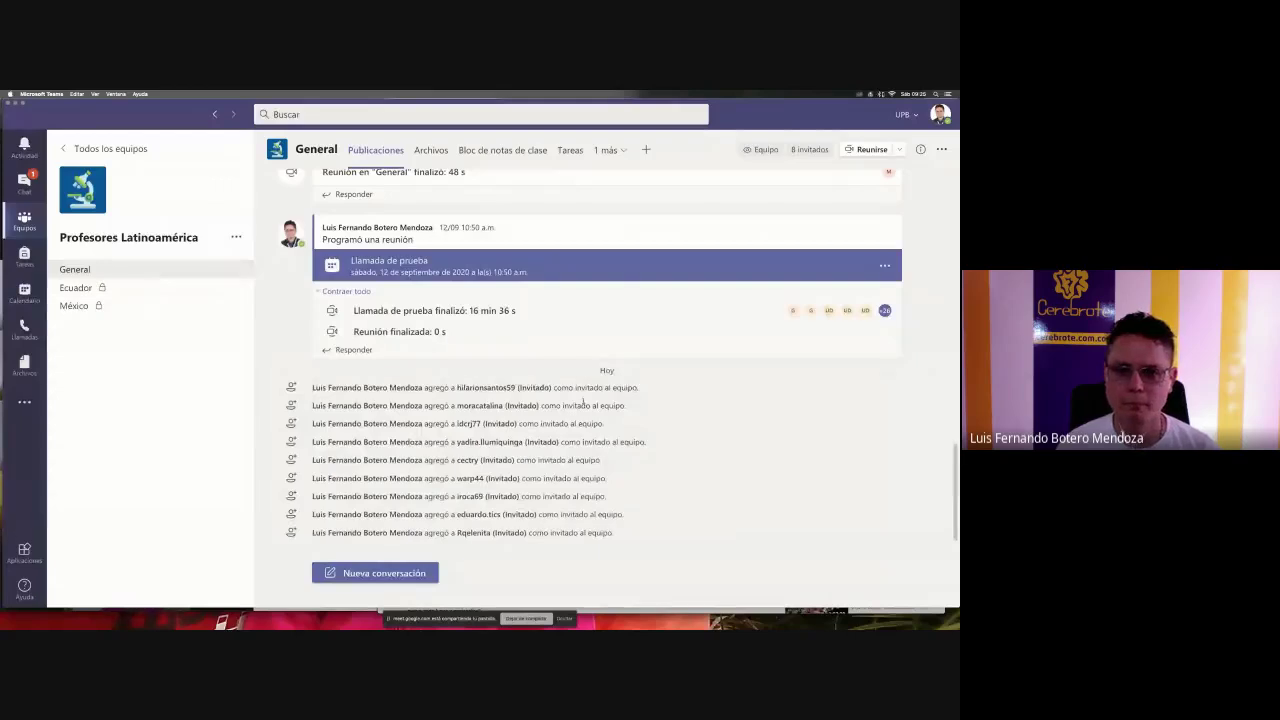
- Bring the Google Meet call in Chrome back to the front
key("super+Tab")
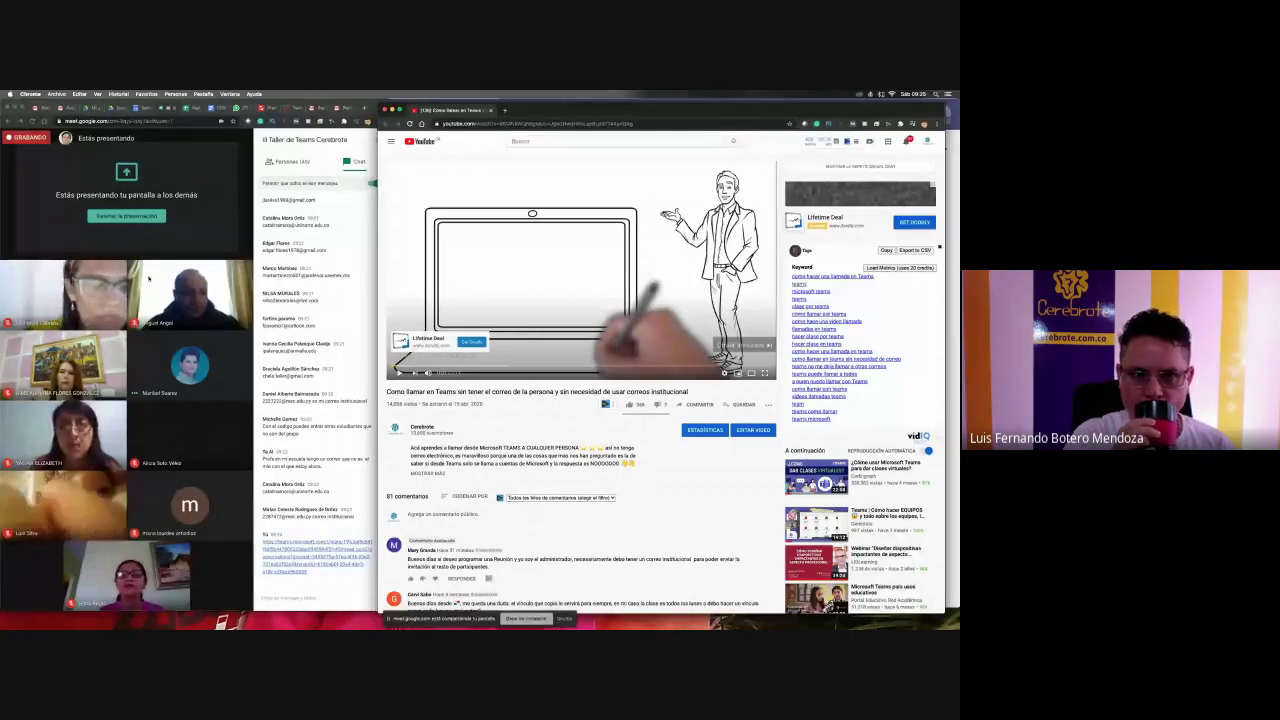
left_click(168, 453)
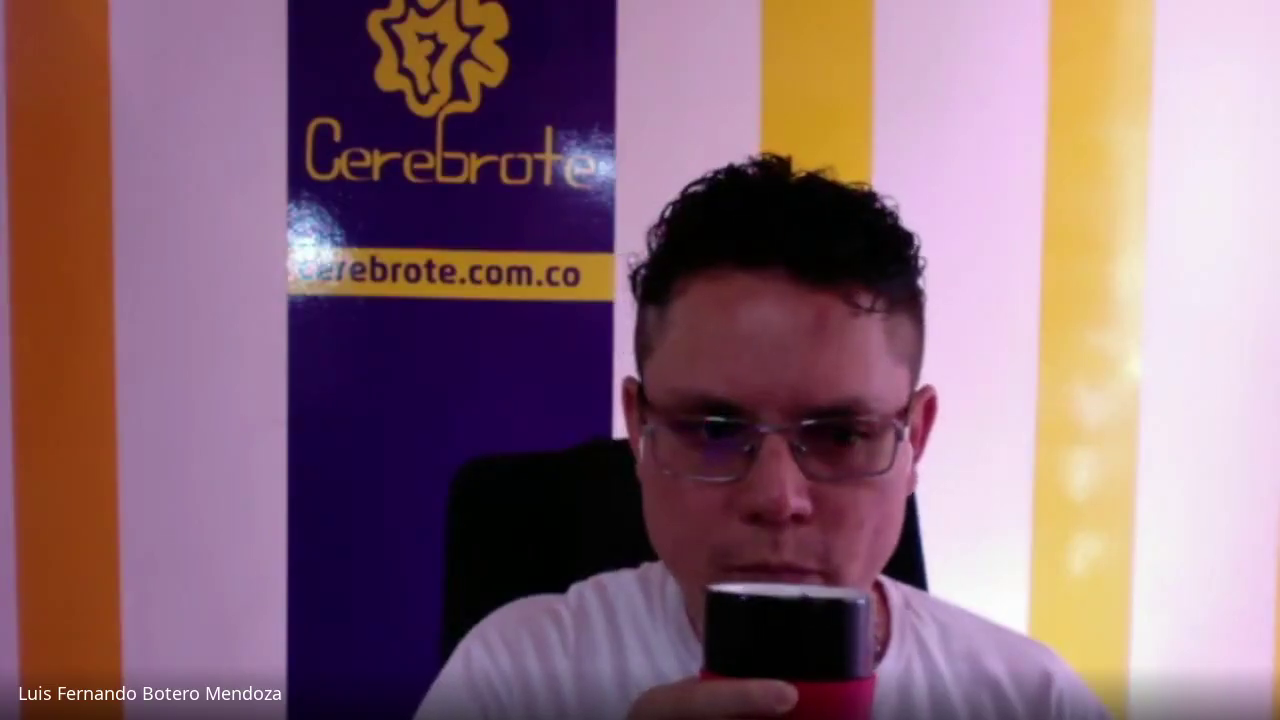
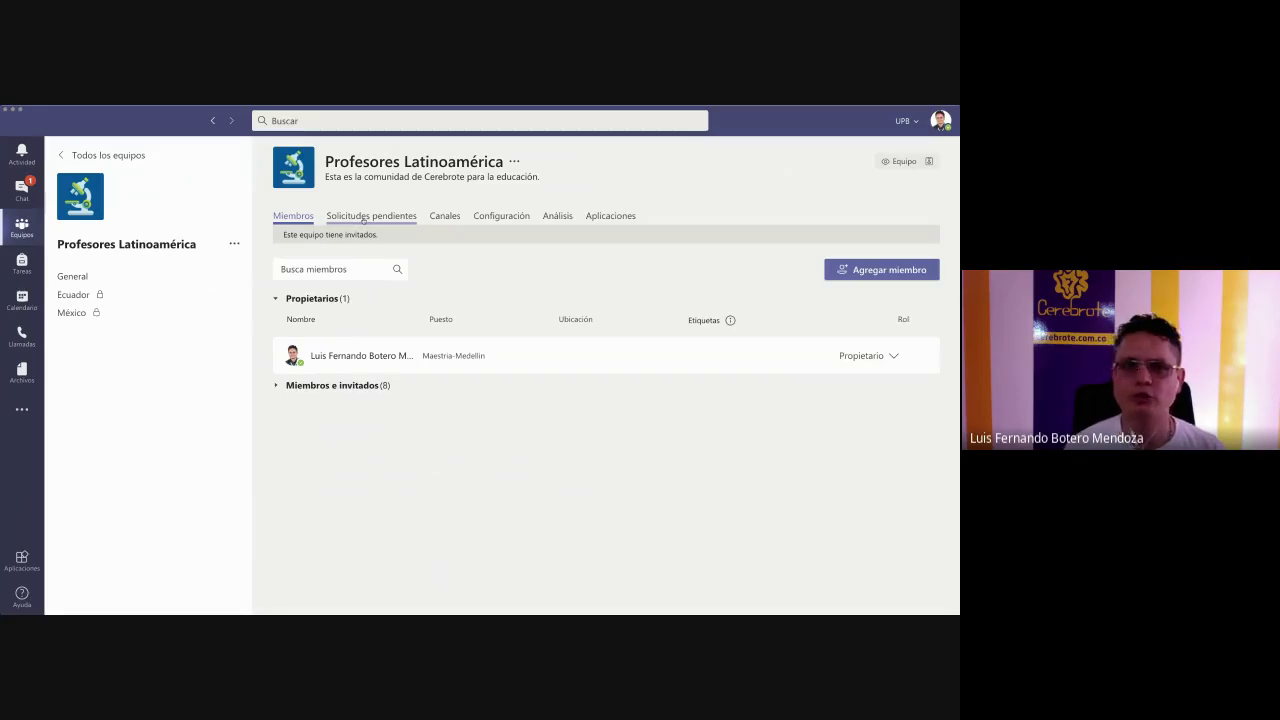
- Confirm no pending join requests, then show General channel posts listing today's added guests
left_click(363, 217)
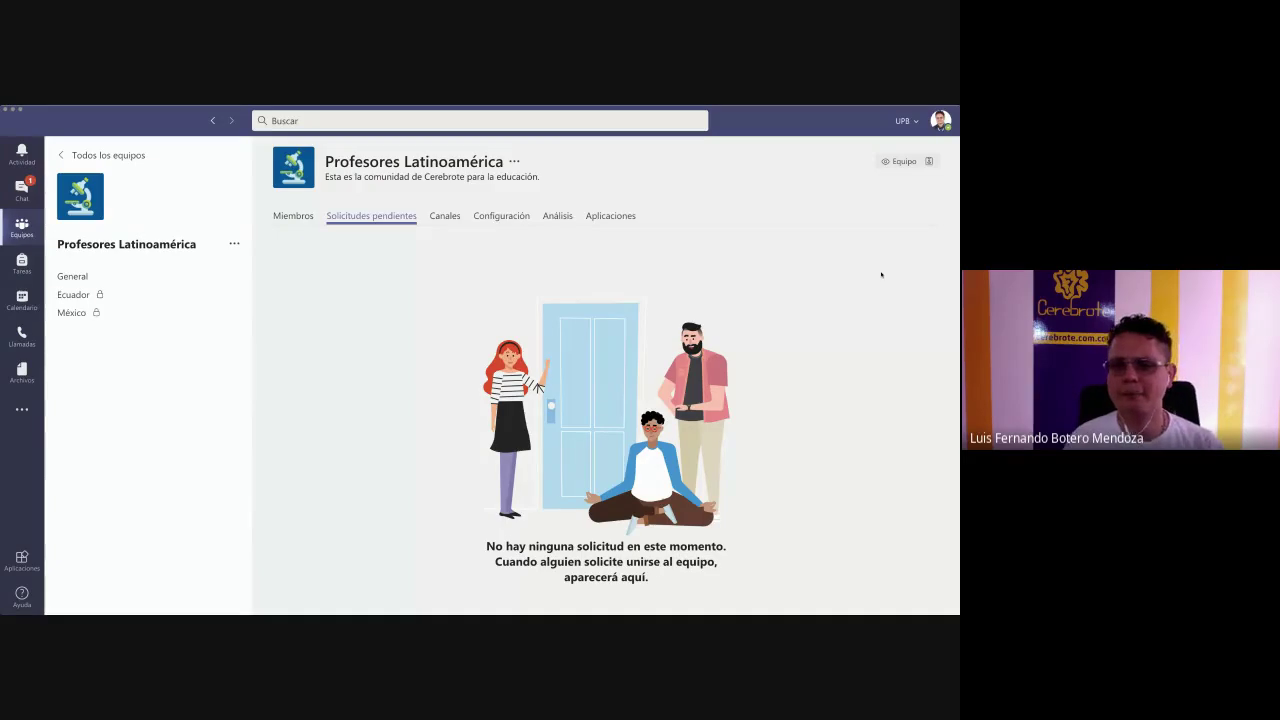
left_click(303, 218)
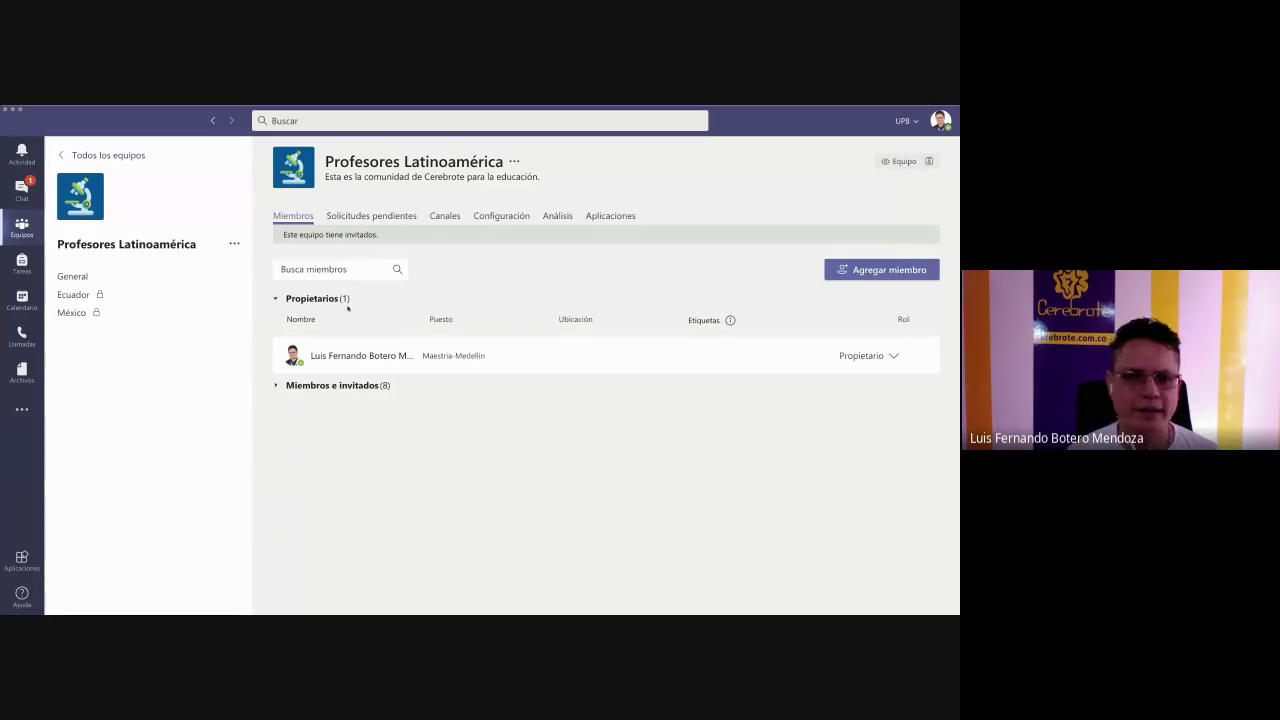
left_click(87, 285)
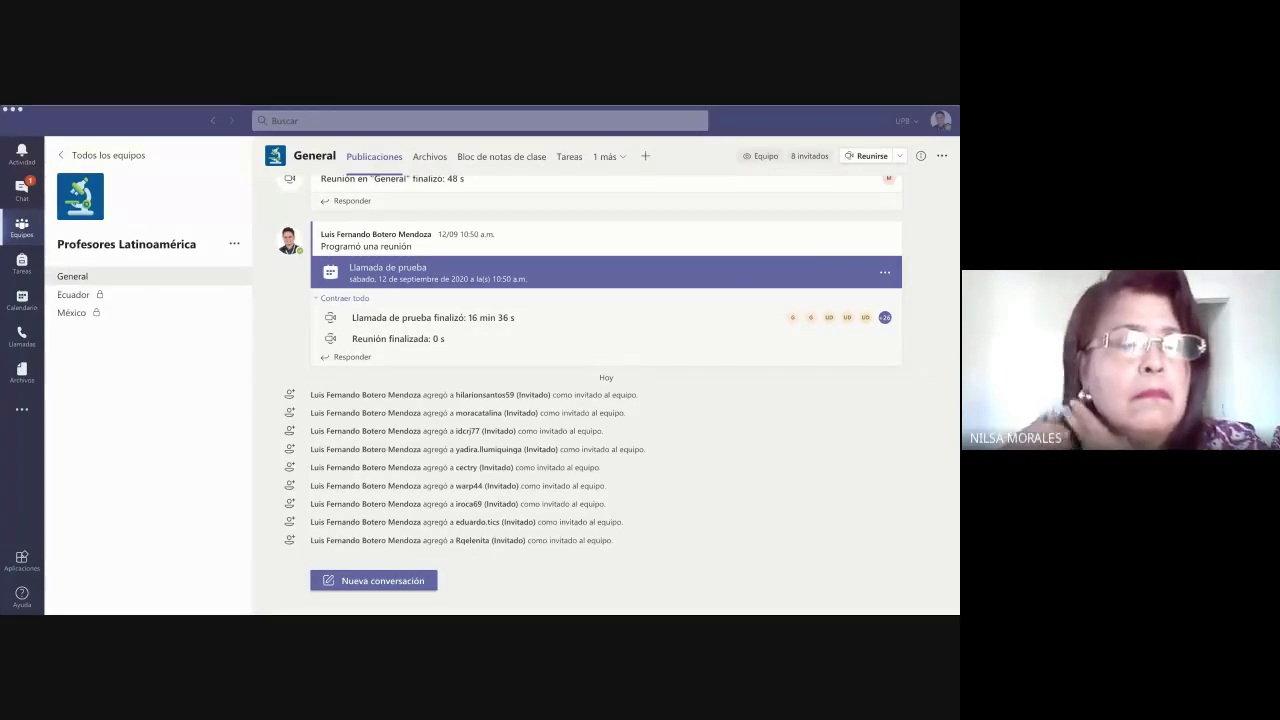
- Open Agregar miembro from the Profesores Latinoamérica team menu, ready on the Alumnos search
left_click(301, 311)
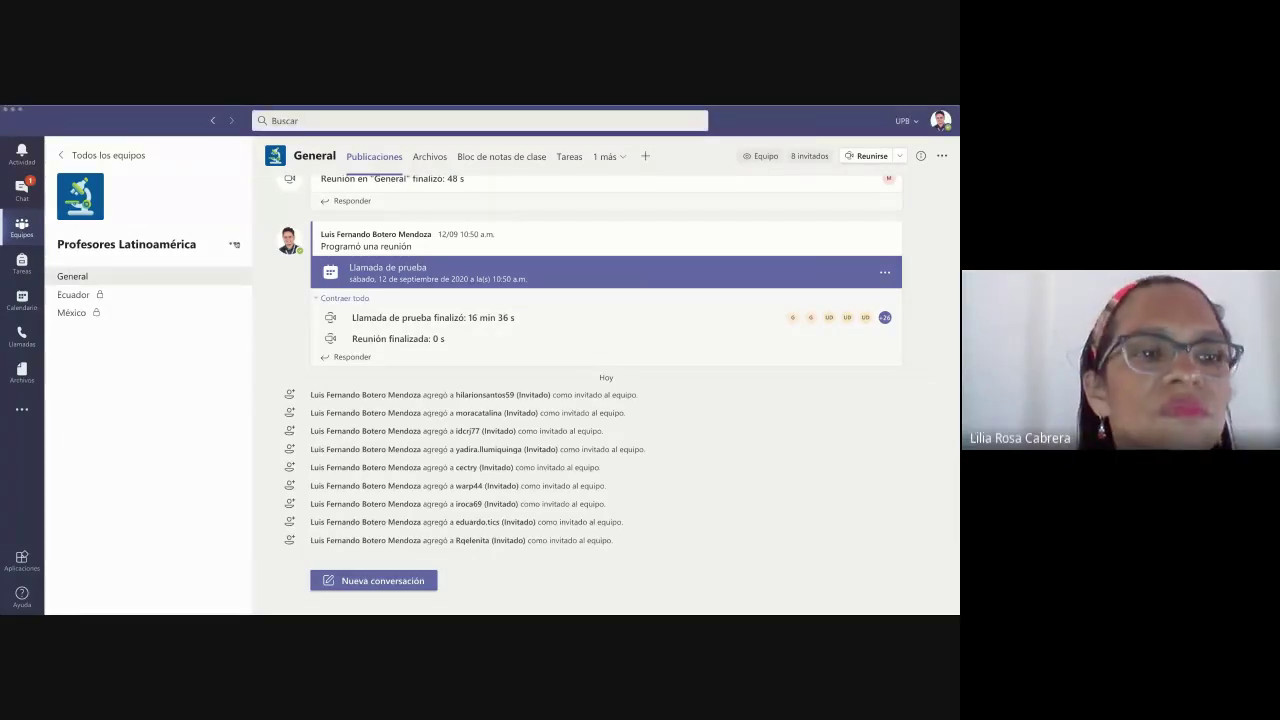
left_click(234, 243)
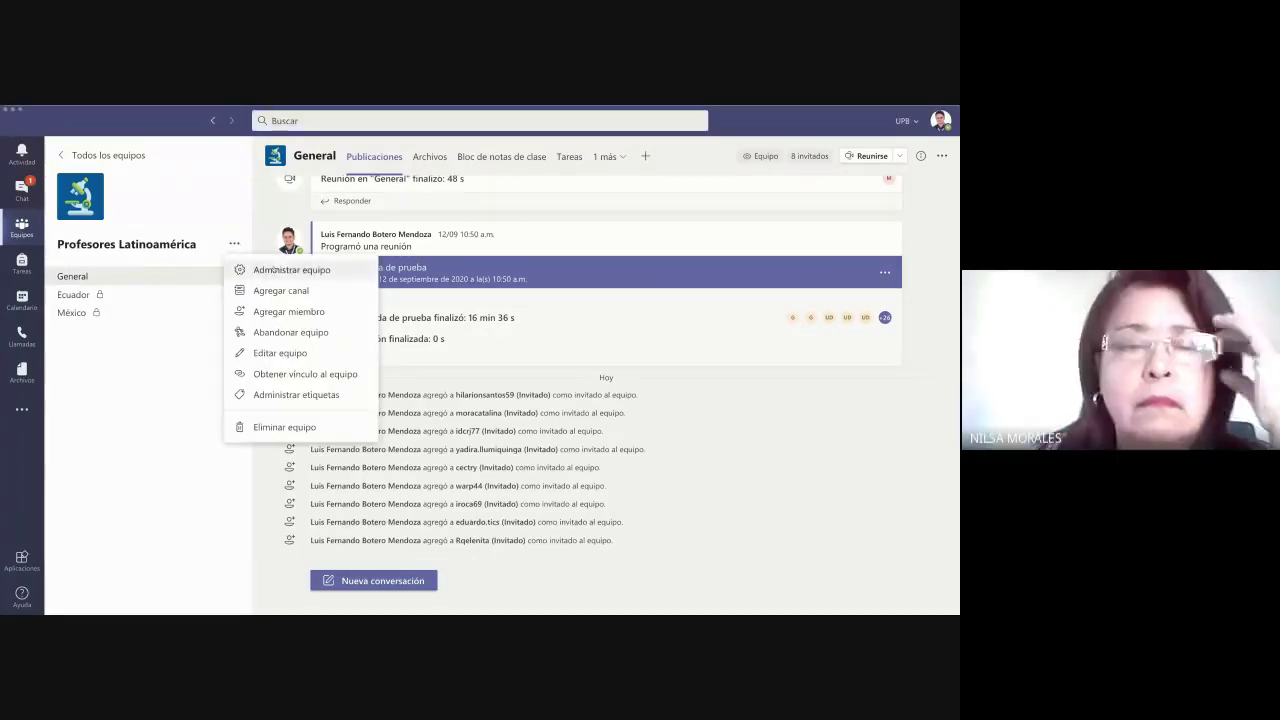
left_click(295, 311)
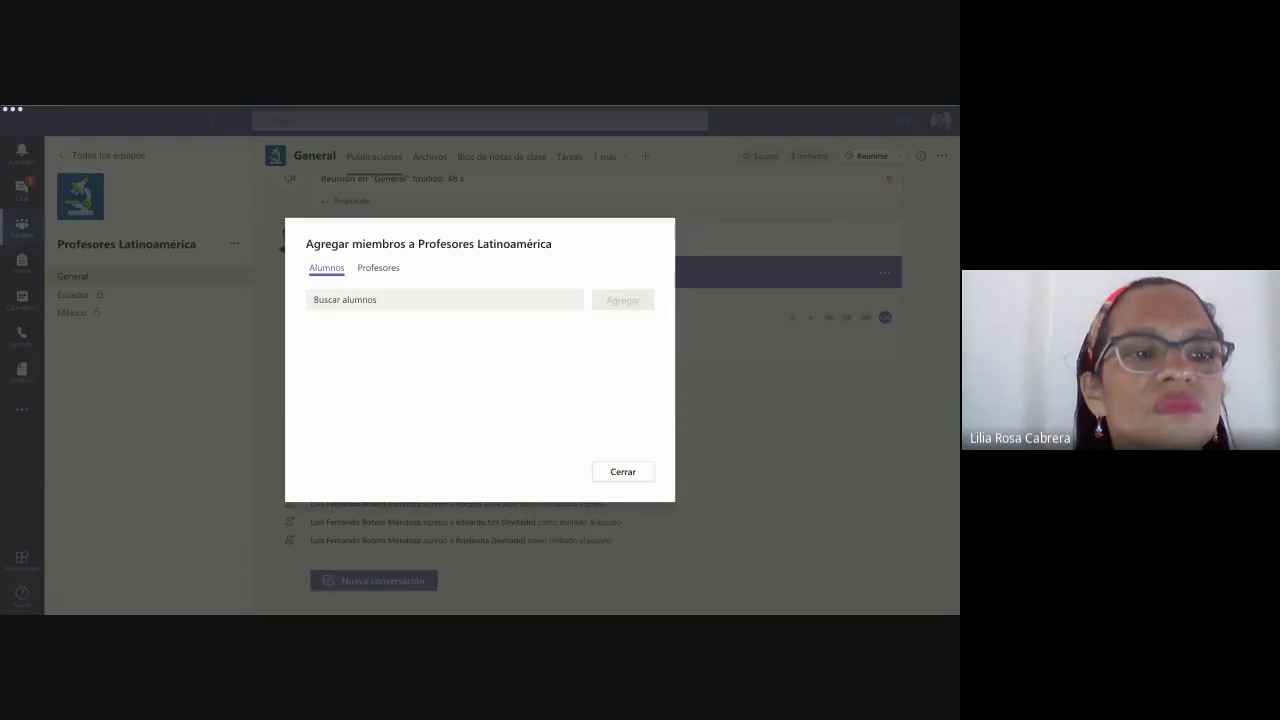
left_click(326, 378)
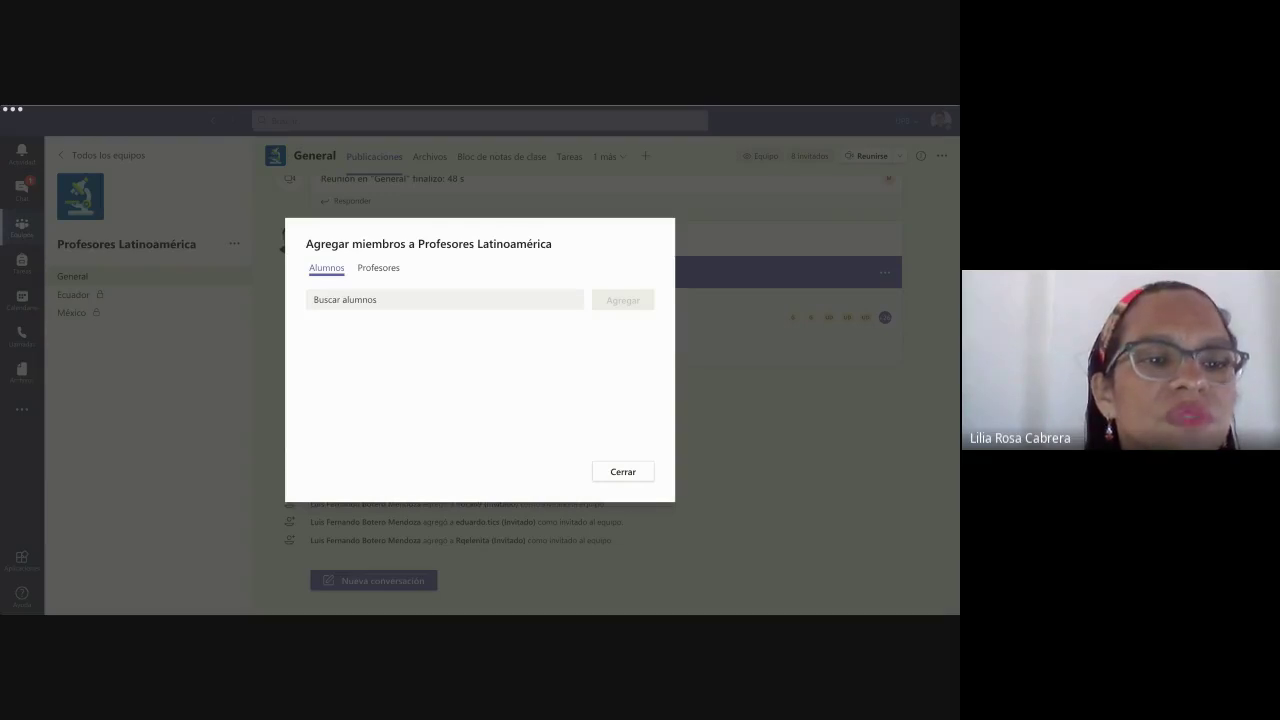
- Stage the first two pasted e-mail addresses as guest invitees
left_click(316, 360)
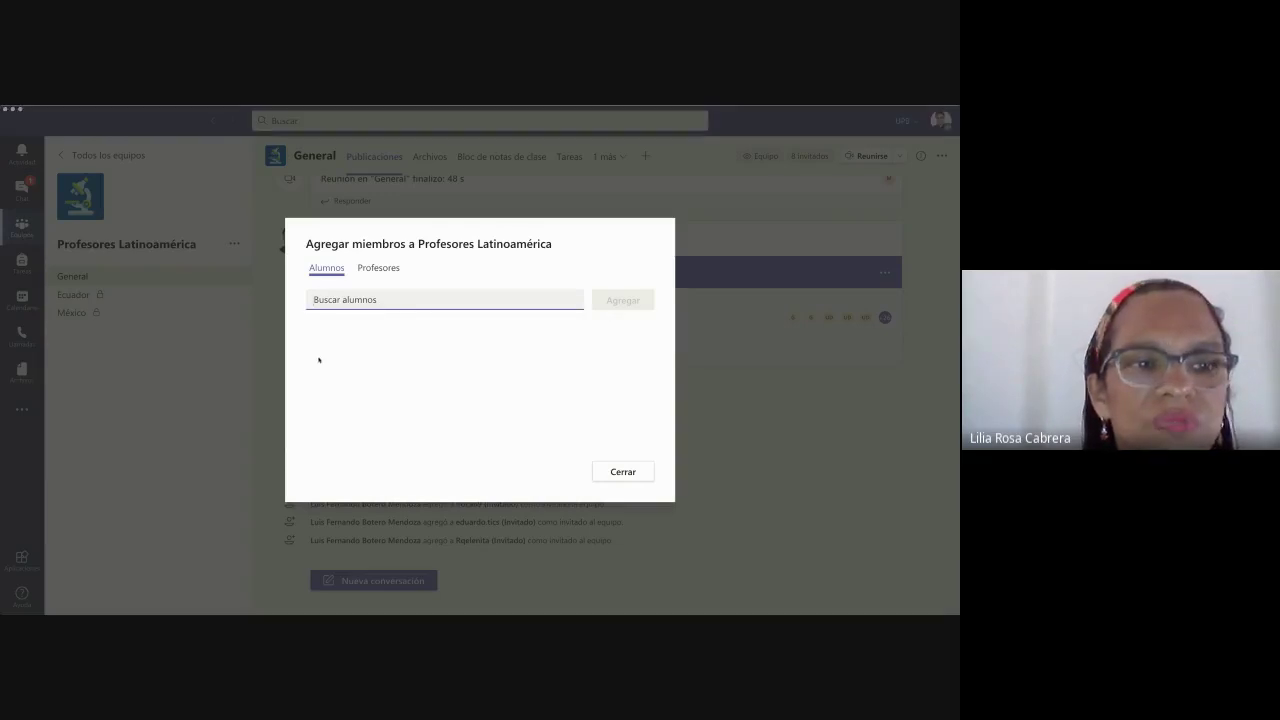
key("ctrl+v")
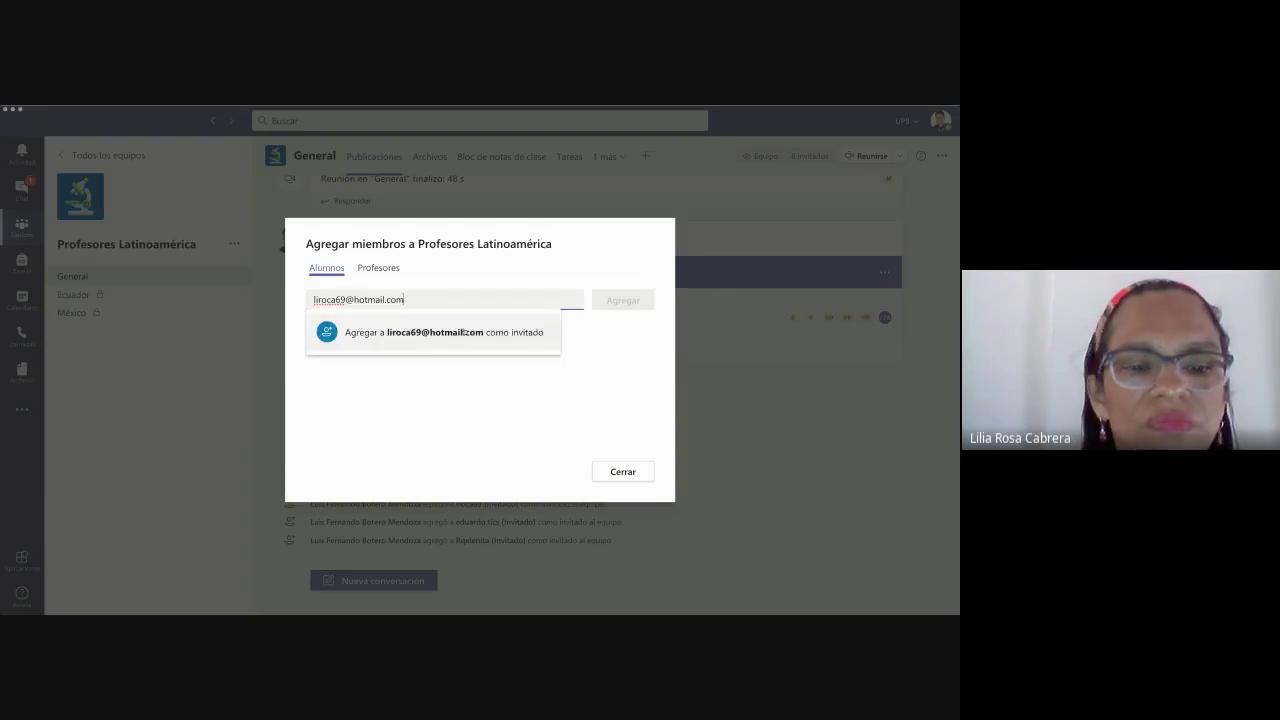
left_click(455, 330)
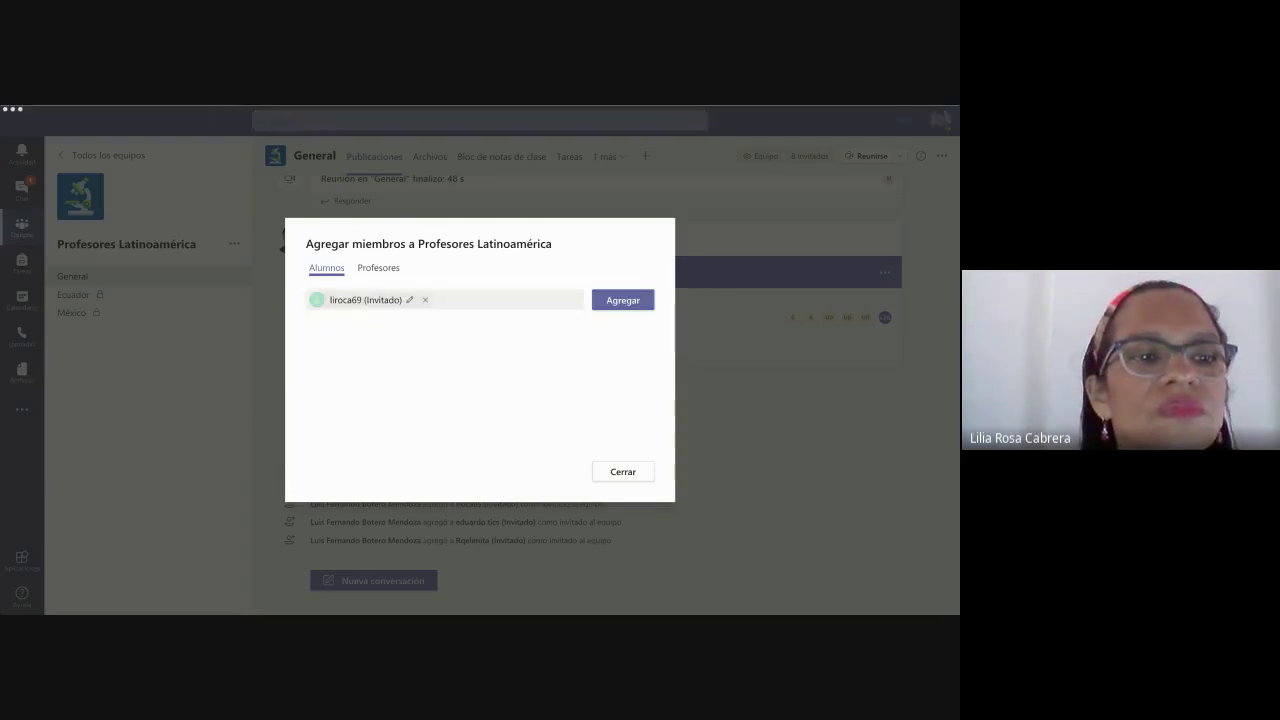
left_click(318, 386)
key("ctrl+v")
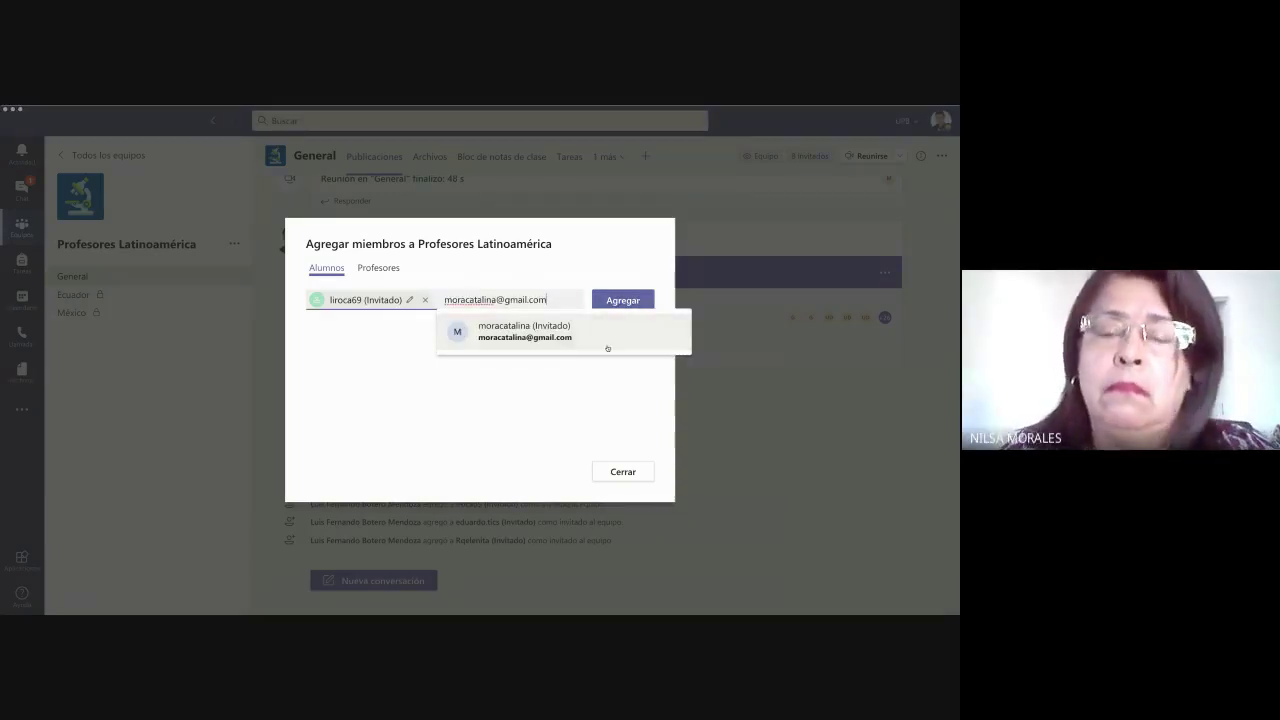
left_click(638, 313)
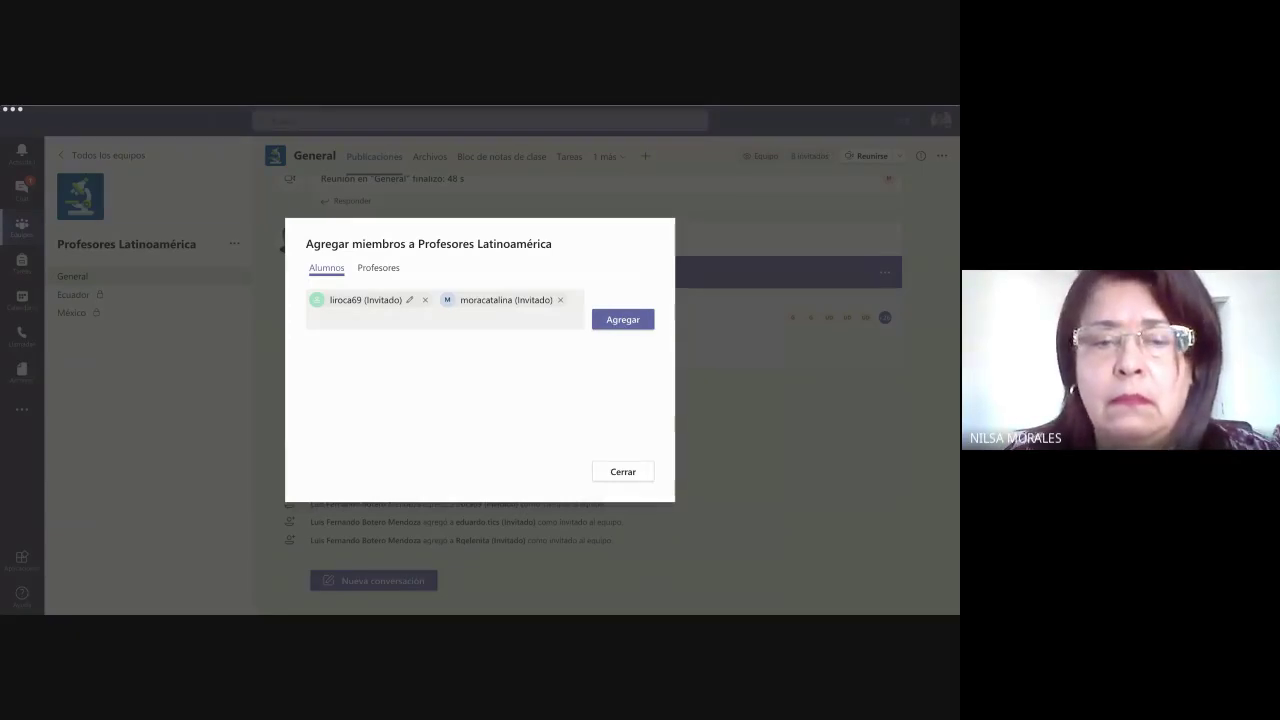
- Stage two more guest e-mails and add all four invitees to the team
left_click(311, 409)
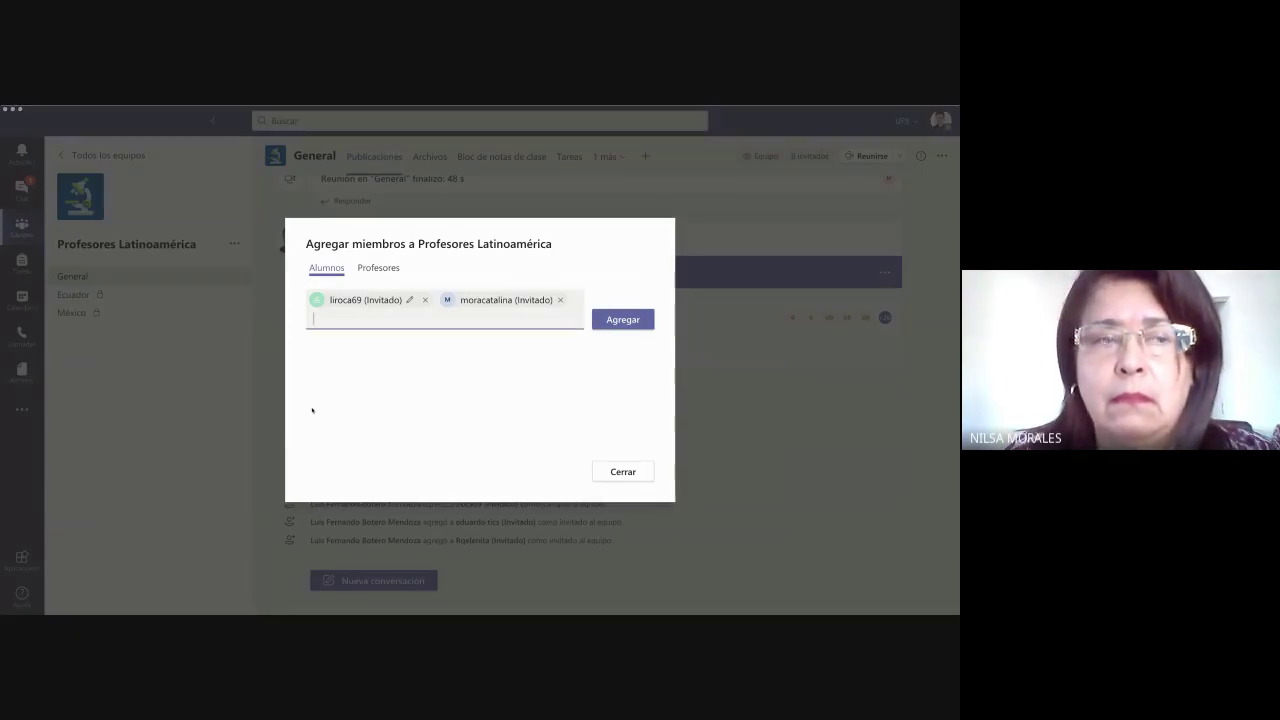
key("ctrl+v")
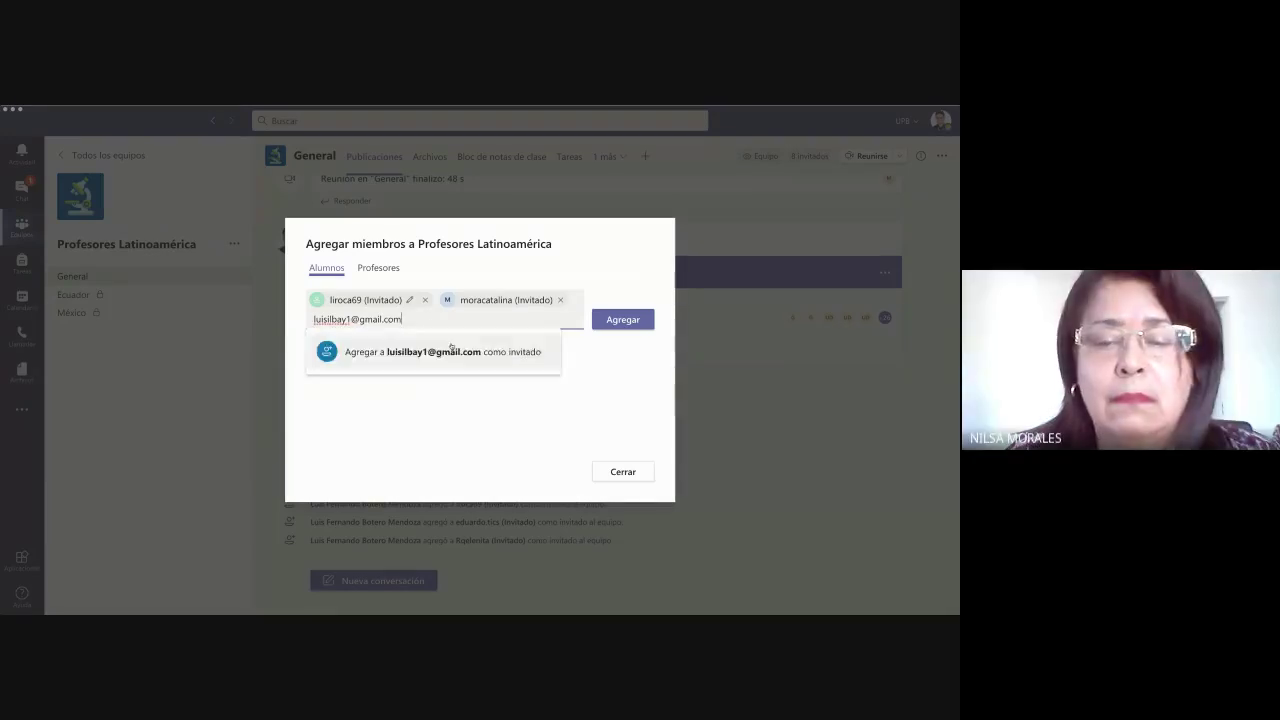
left_click(451, 346)
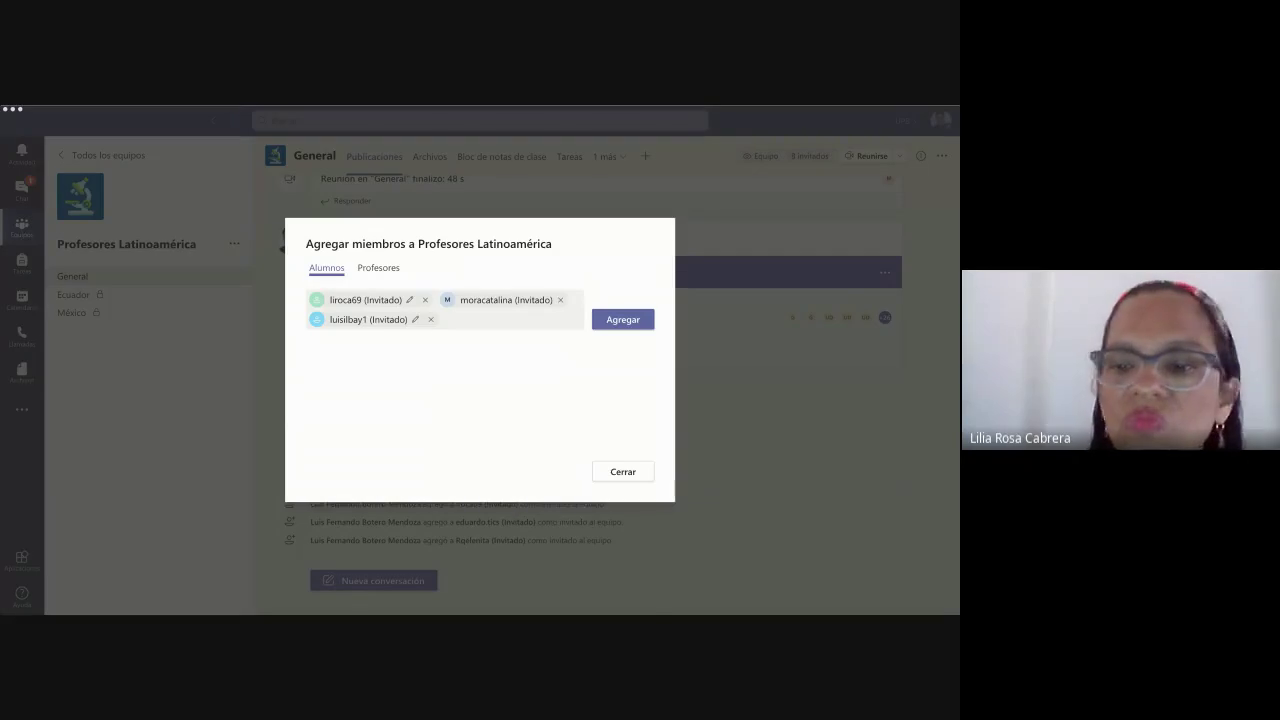
left_click(350, 432)
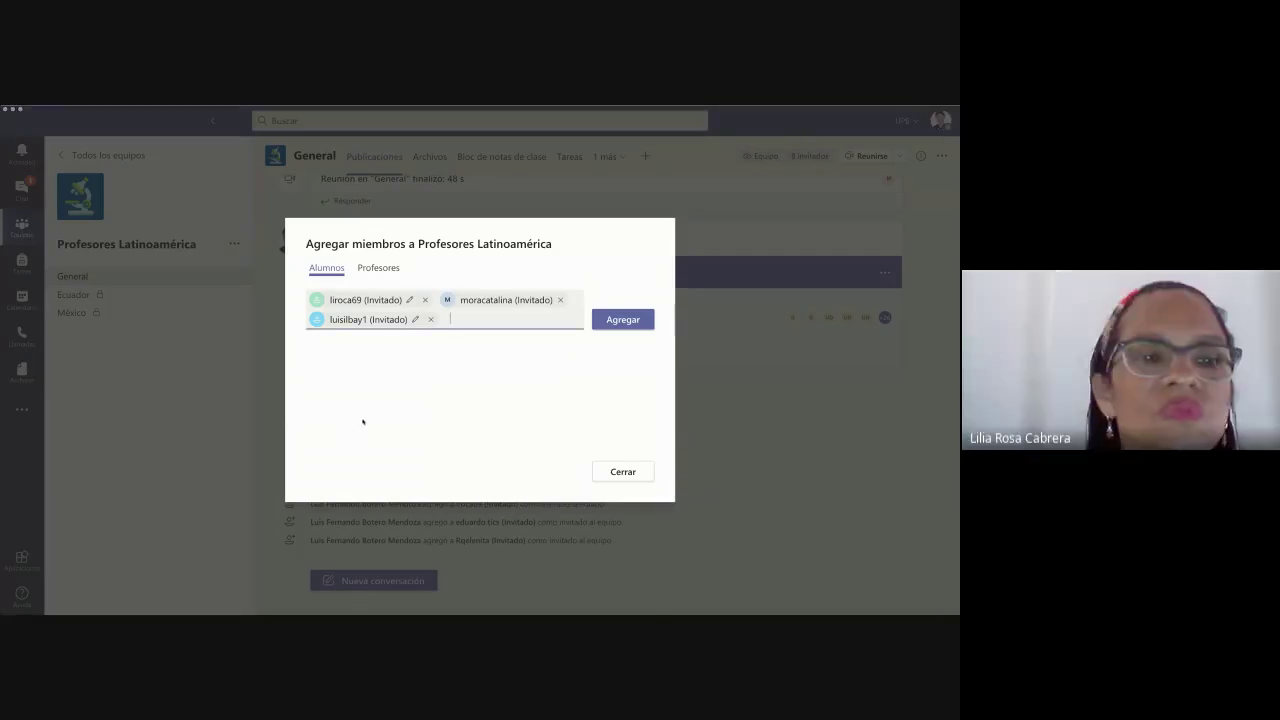
key("ctrl+v")
left_click(562, 349)
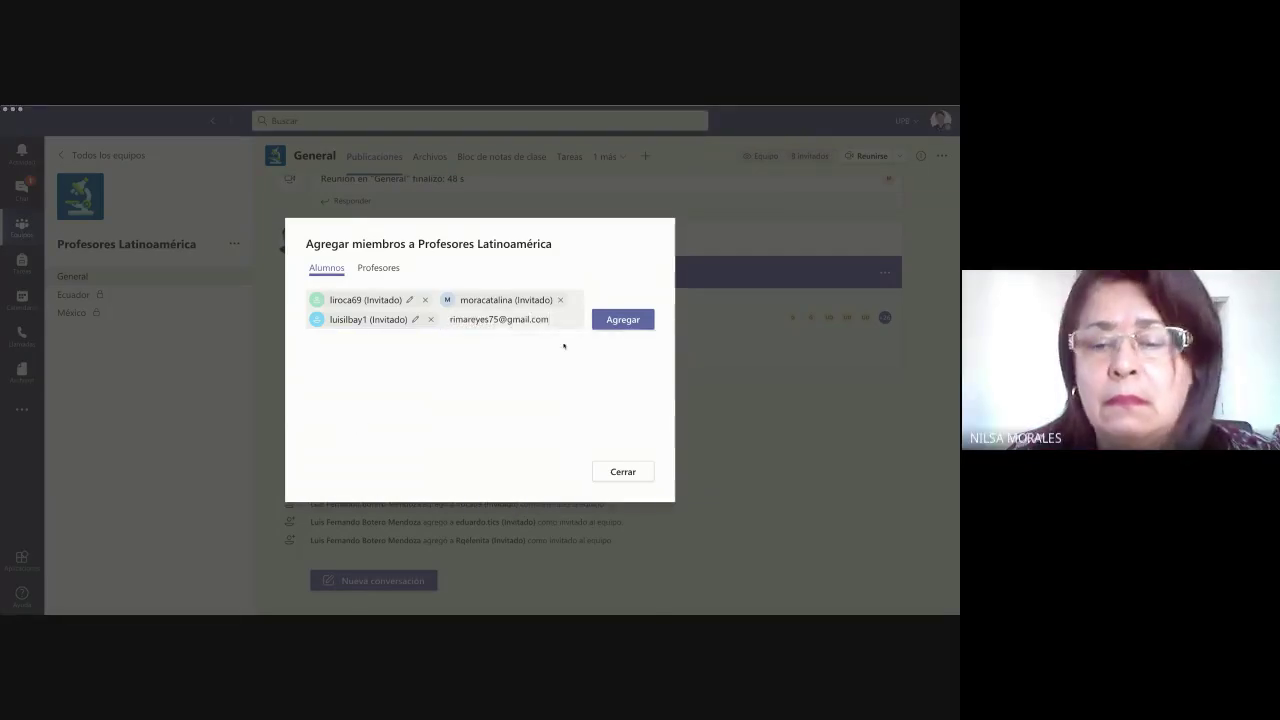
key("Return")
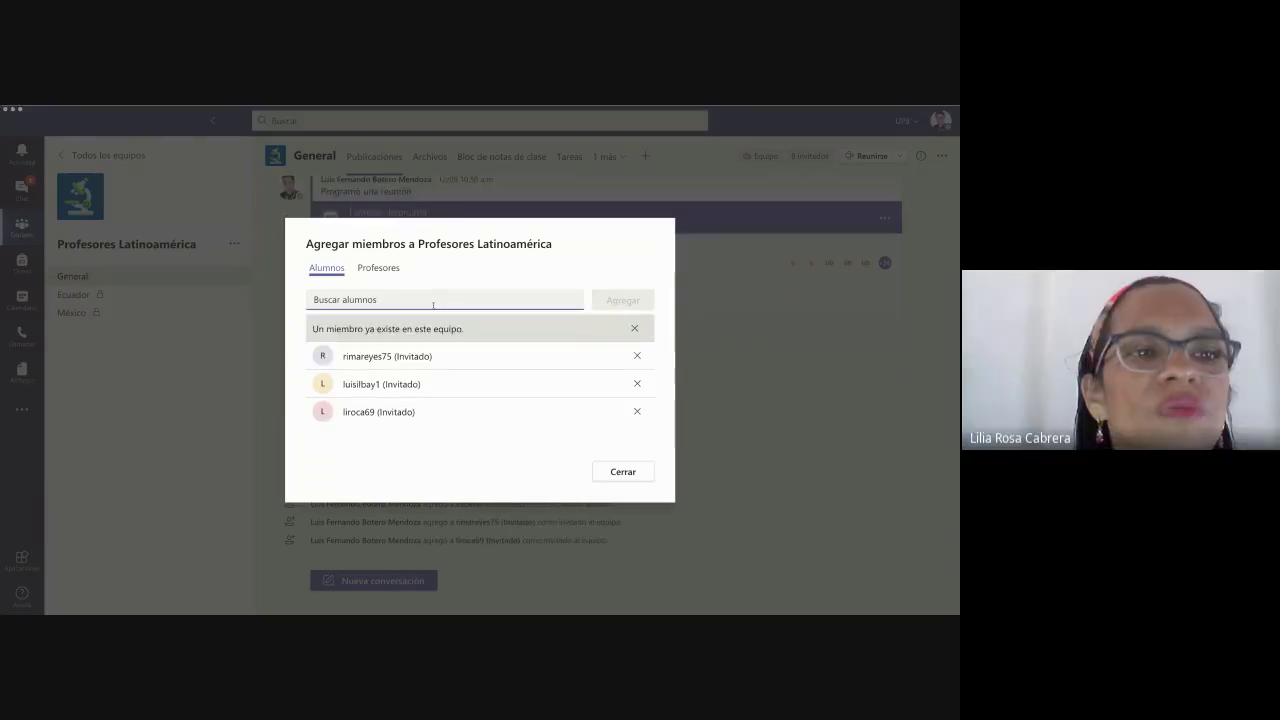
- Queue three pasted e-mail addresses as invitado entries and submit them with Agregar
key("ctrl+v")
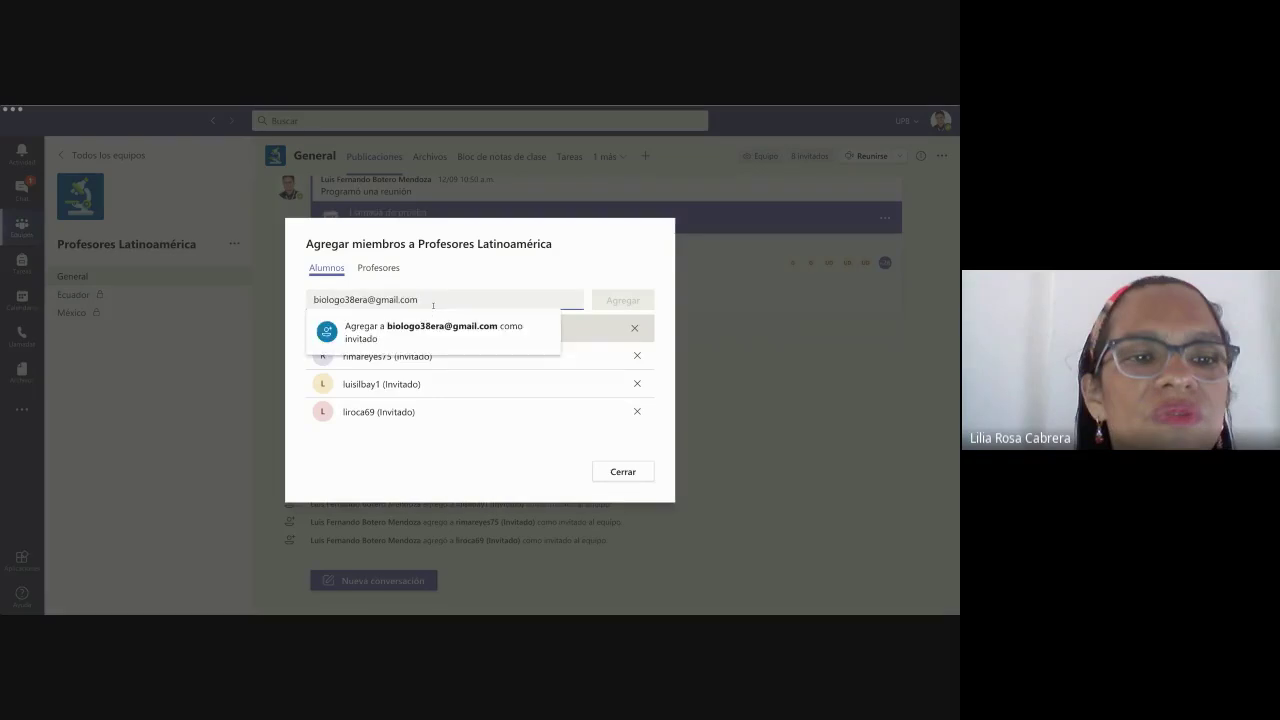
key("Return")
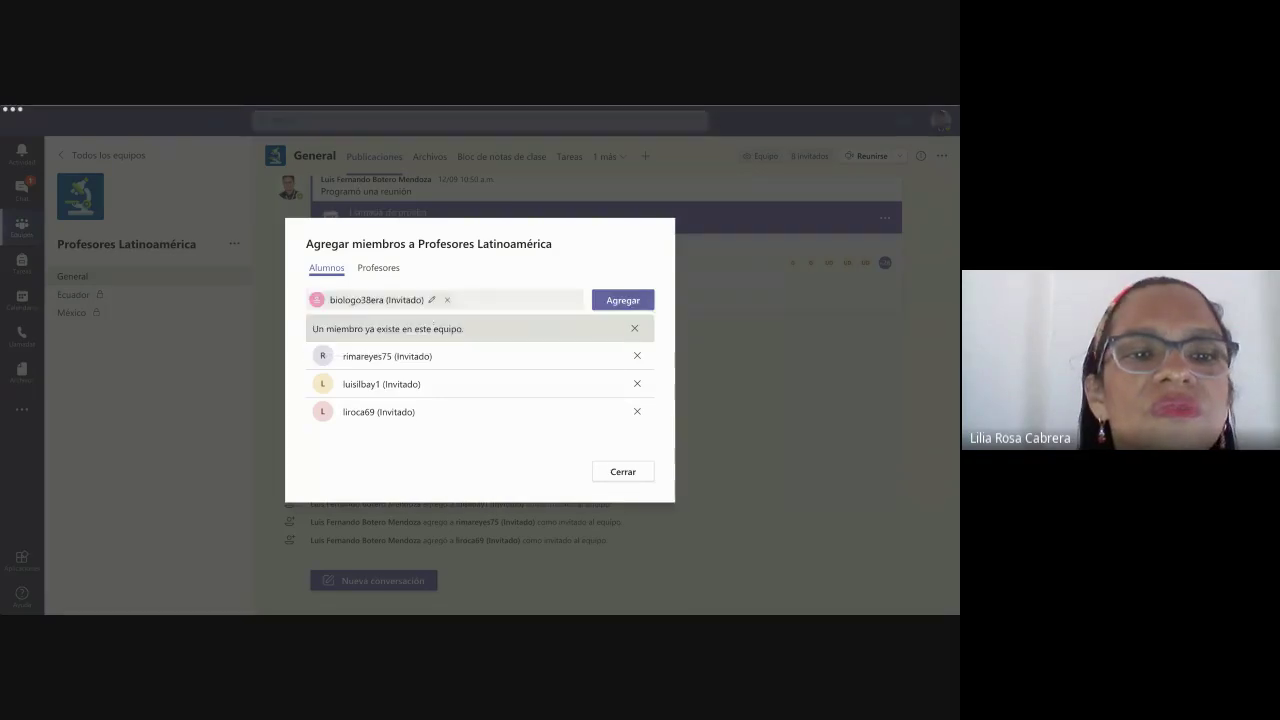
left_click(336, 421)
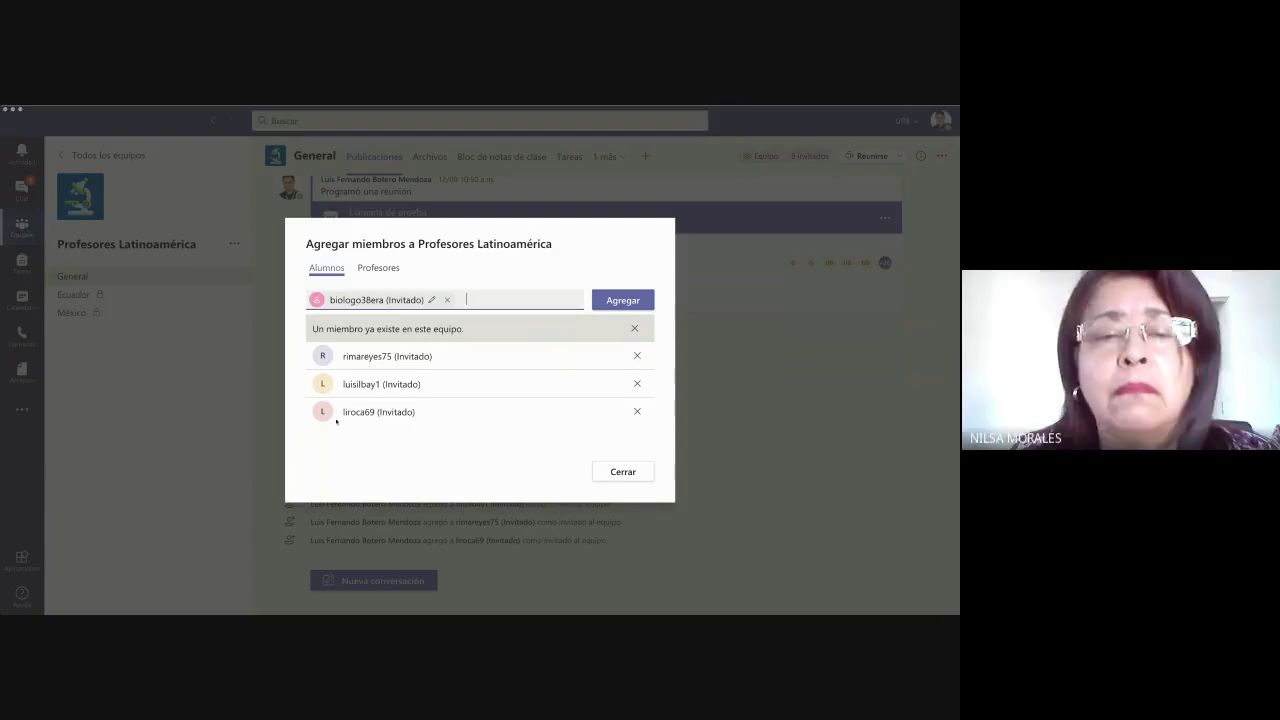
key("ctrl+v")
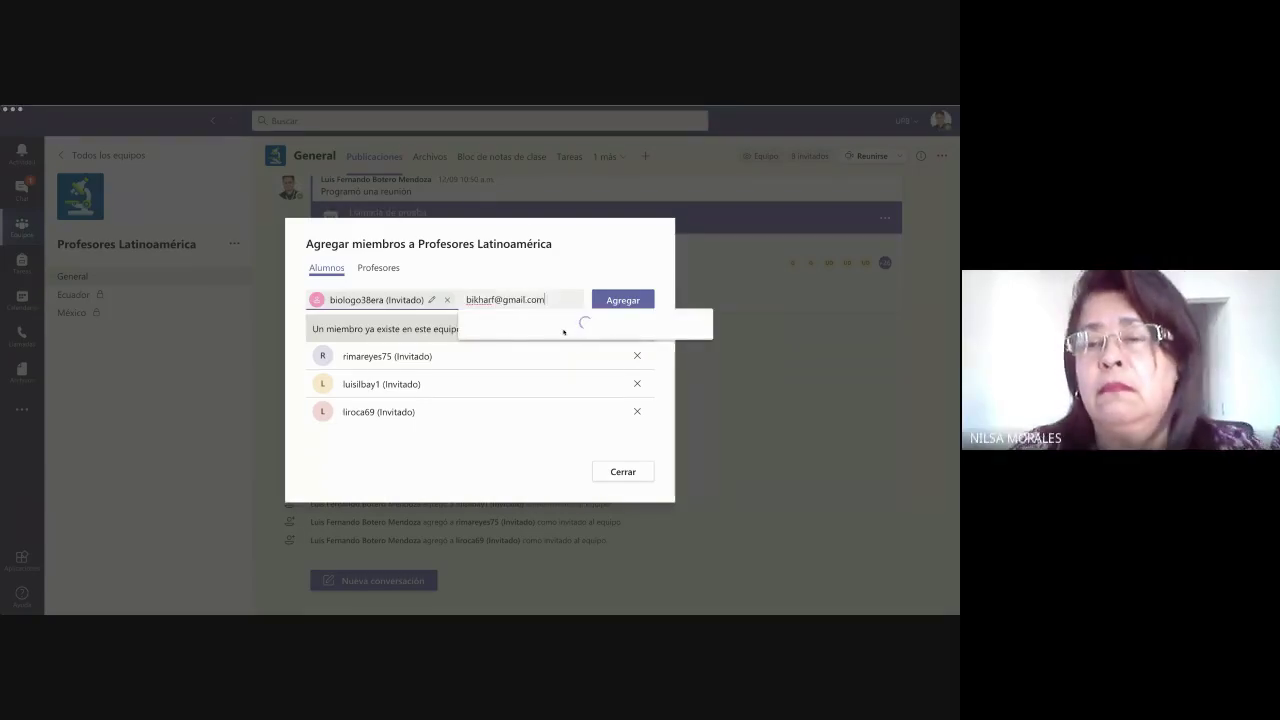
key("Return")
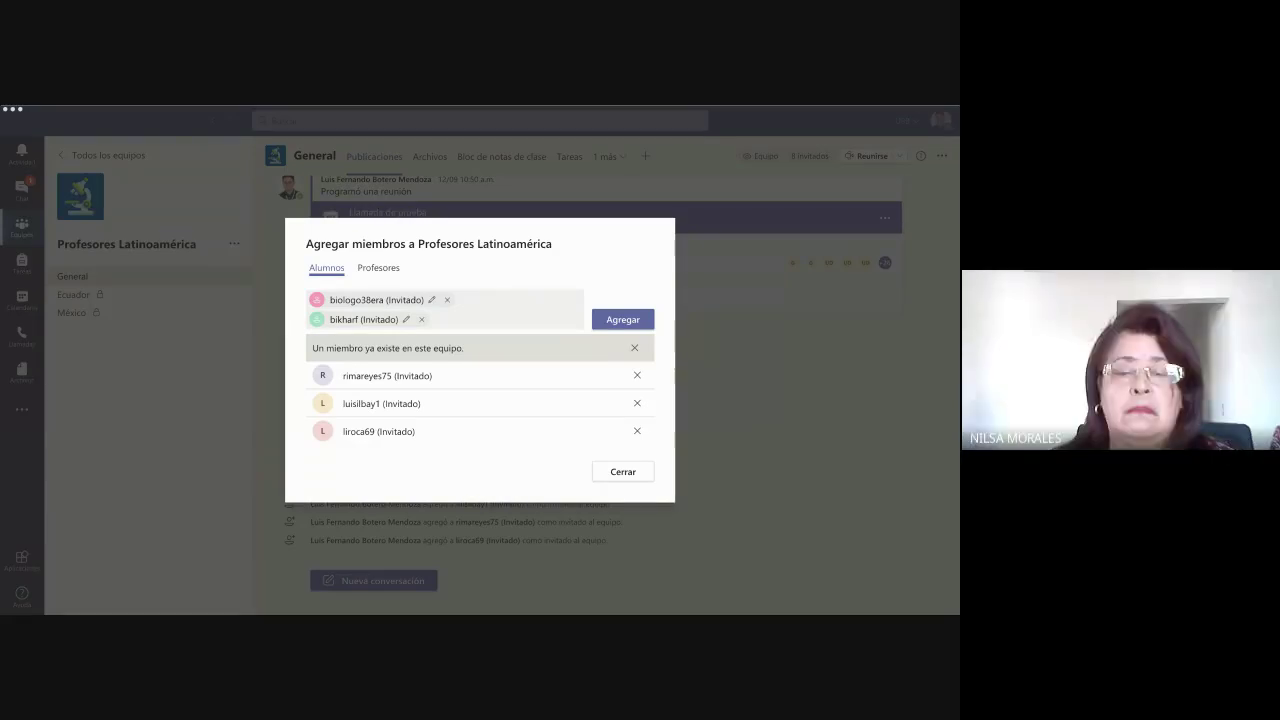
left_click(296, 346)
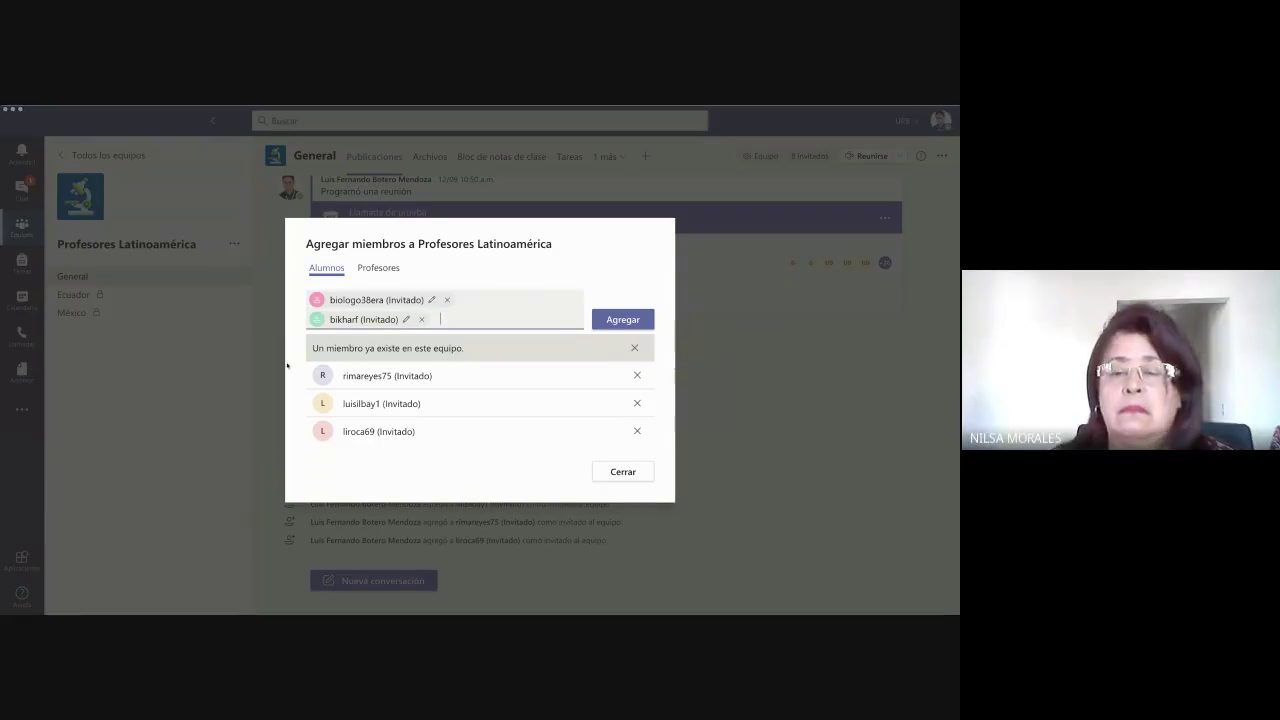
key("ctrl+v")
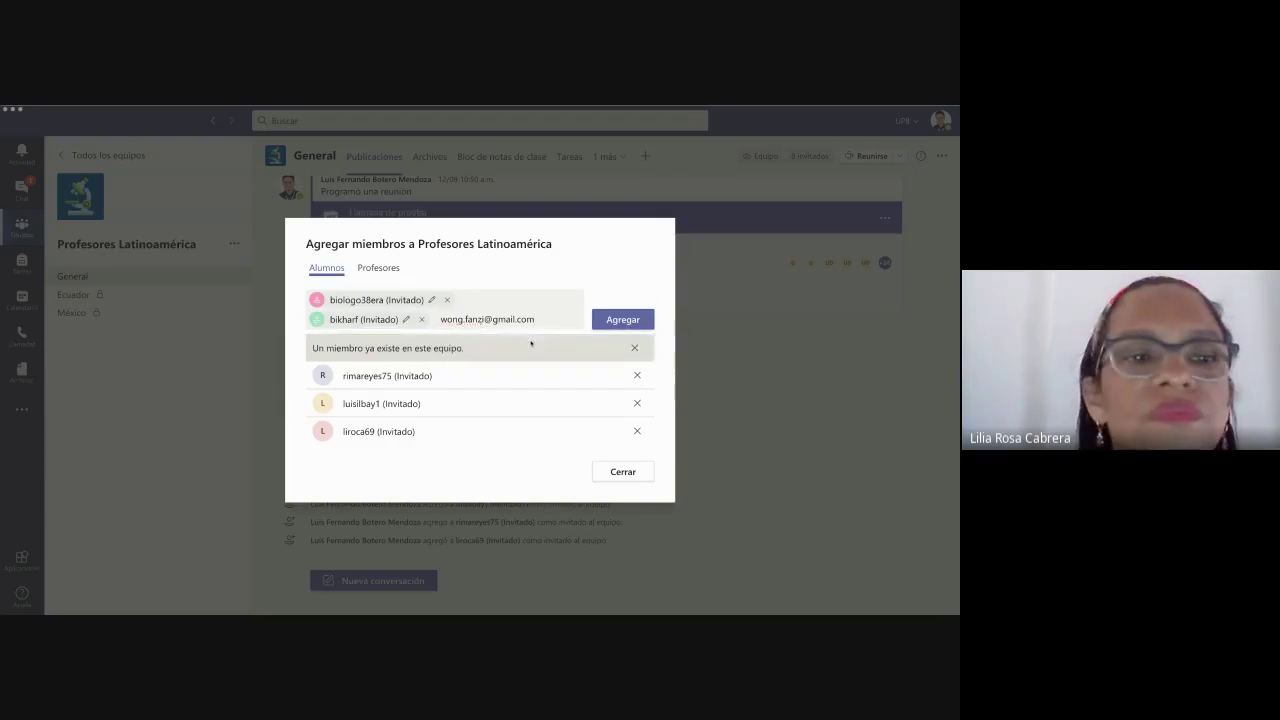
key("Return")
left_click(621, 321)
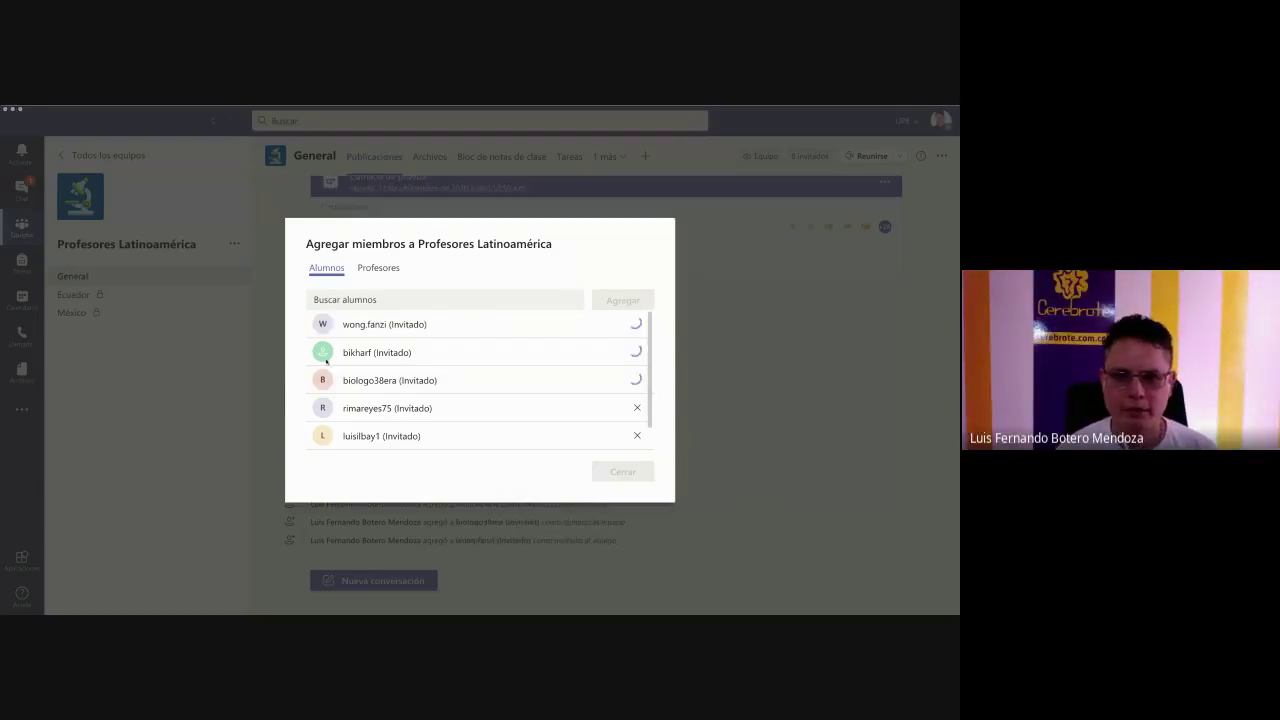
- Stage three pasted guest e-mails as invitees in the Alumnos field
key("ctrl+v")
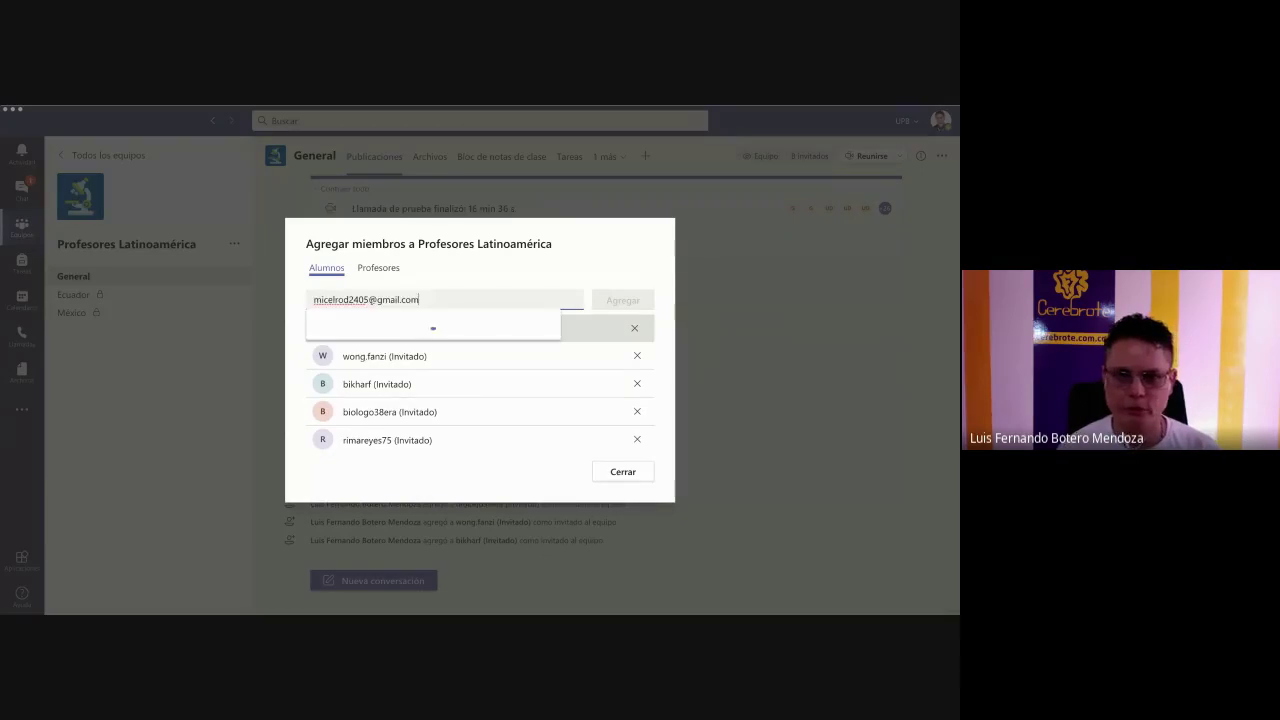
left_click(403, 328)
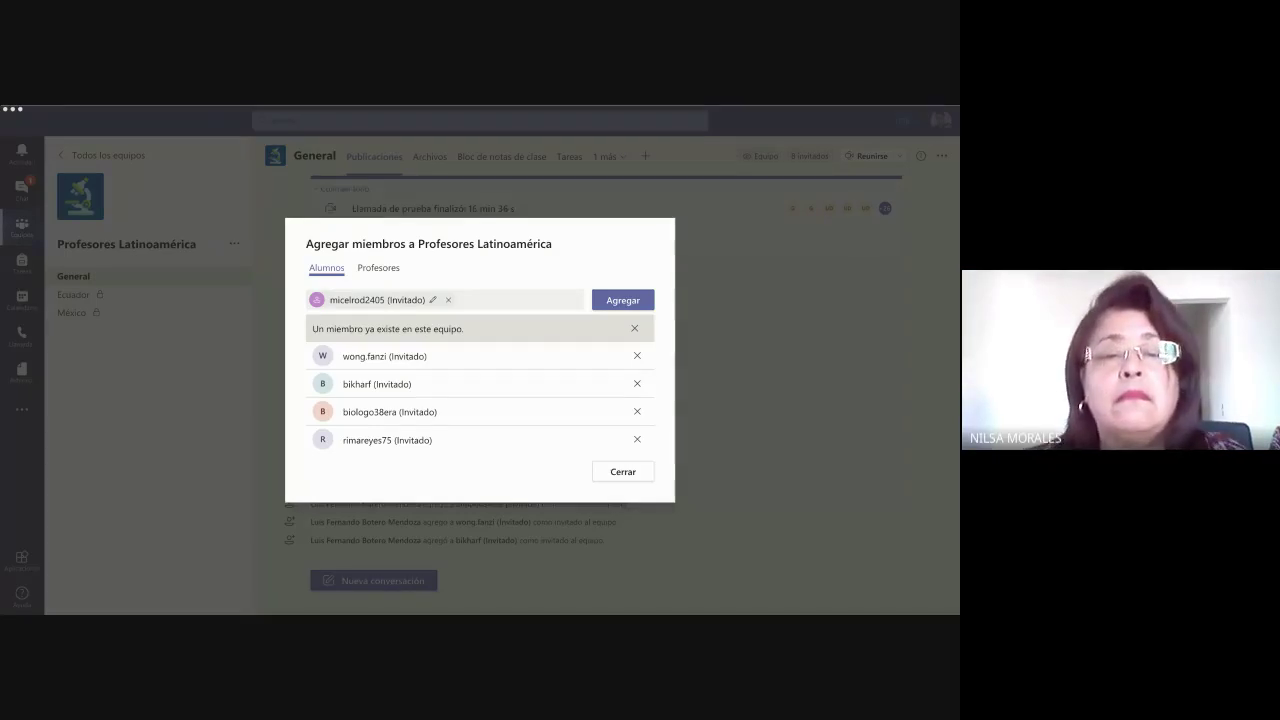
key("ctrl+v")
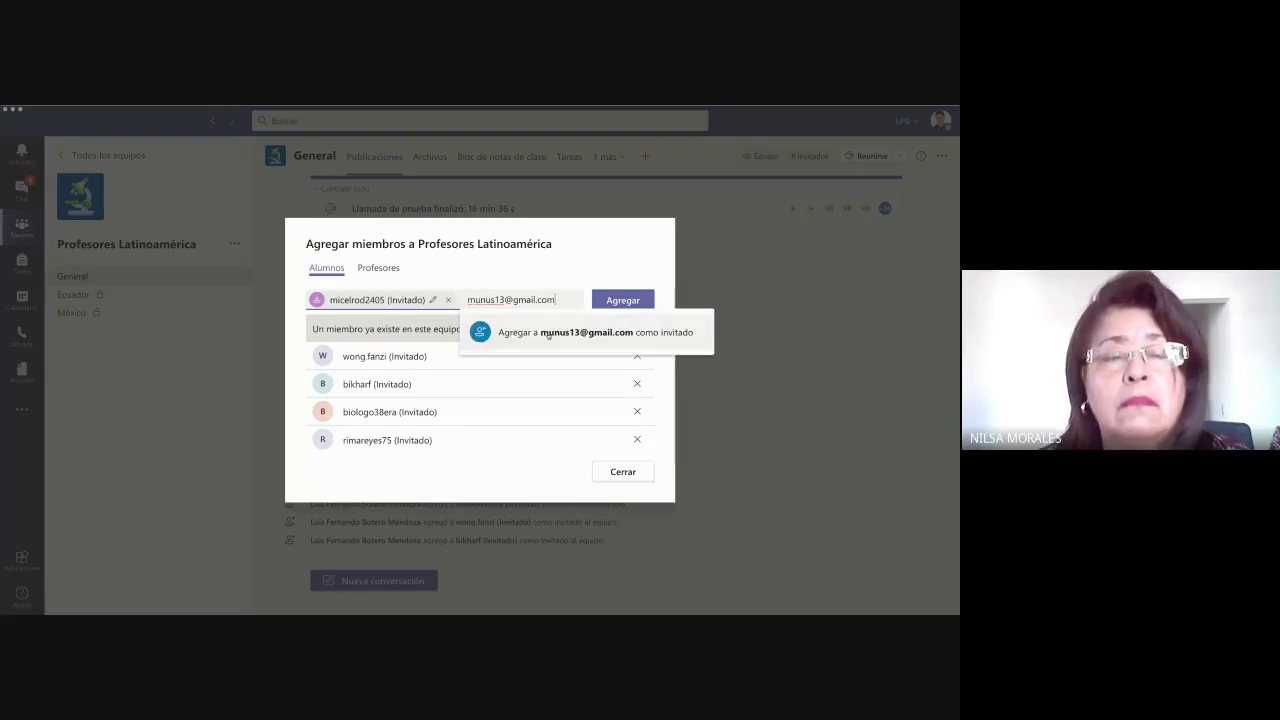
left_click(549, 330)
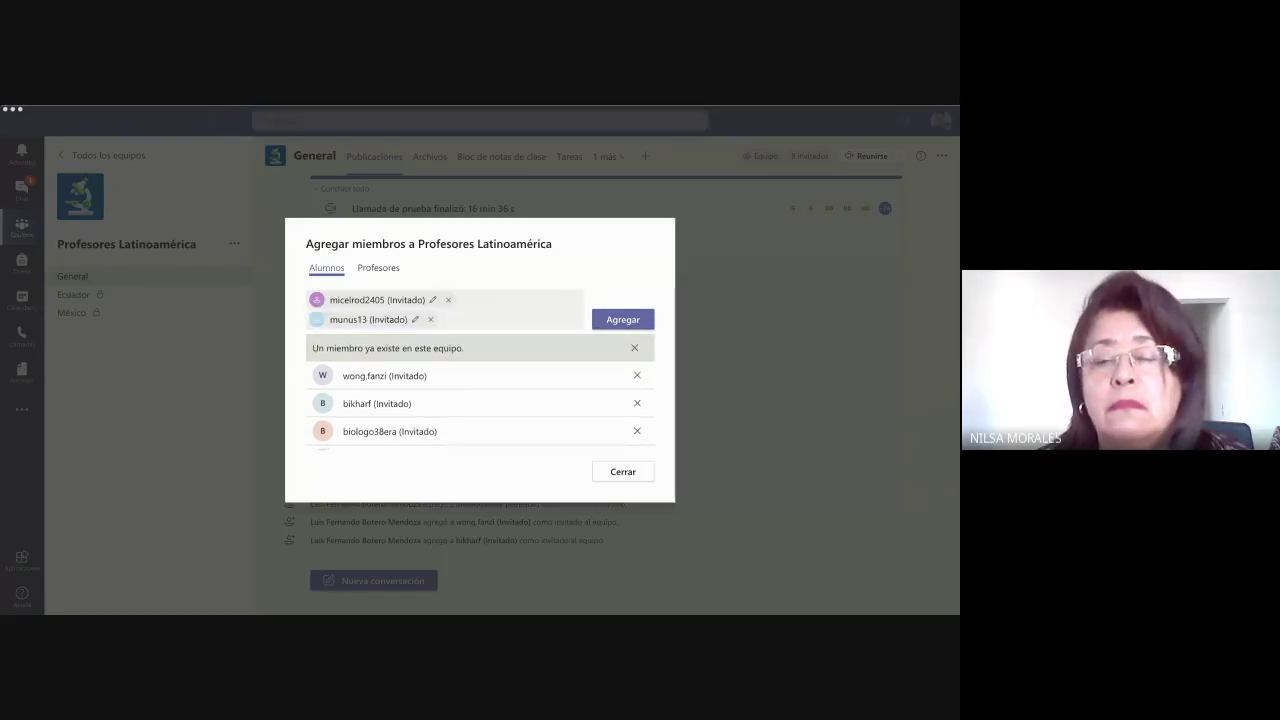
left_click(493, 358)
key("ctrl+v")
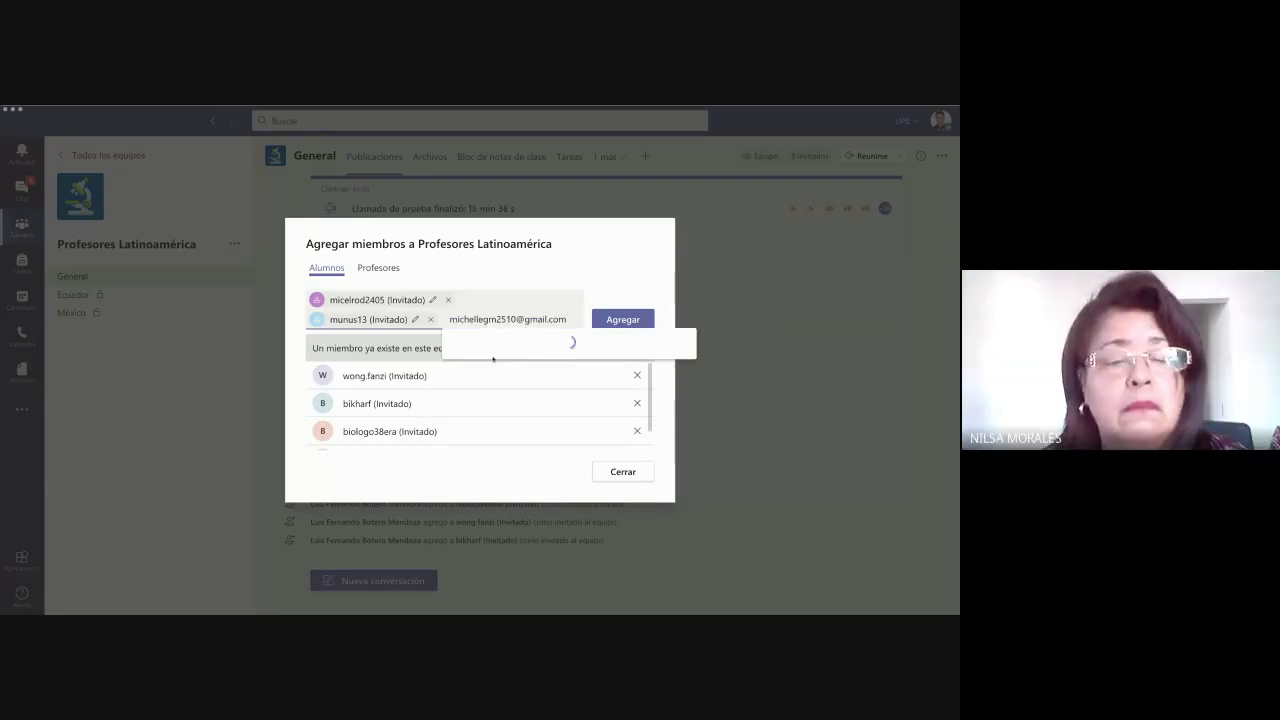
left_click(493, 358)
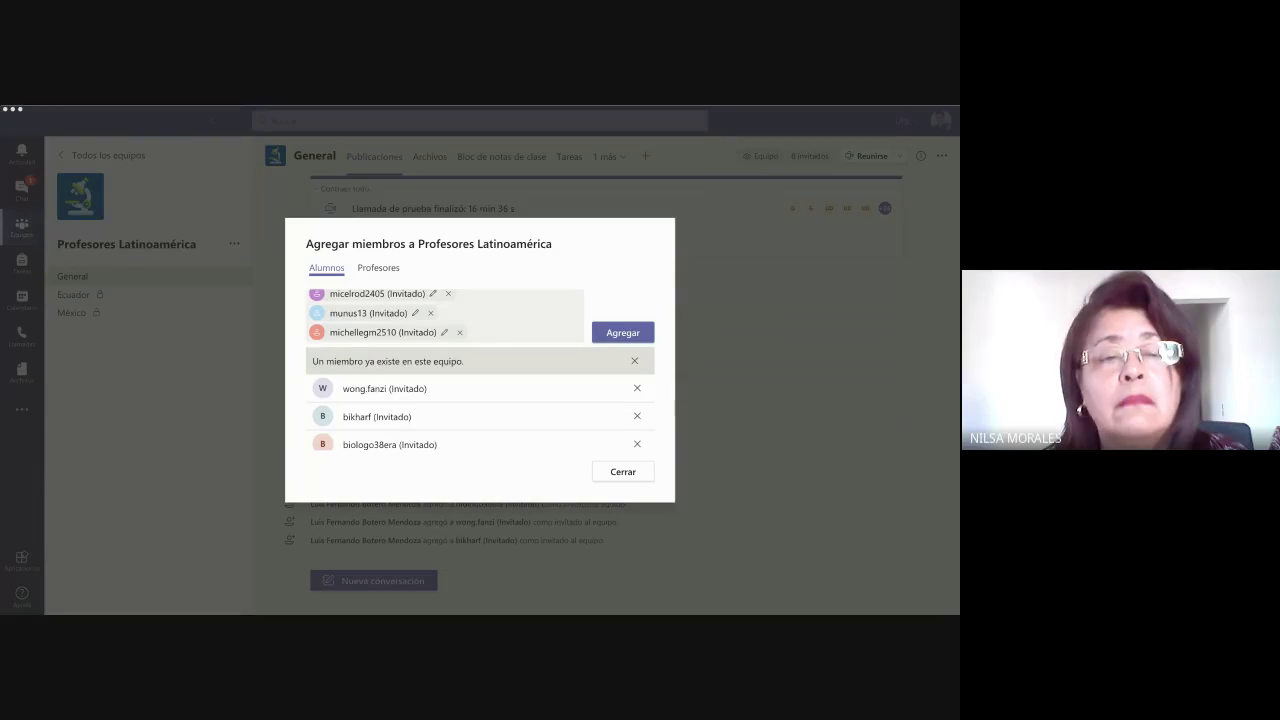
- Stage two more guest e-mails and submit all five with Agregar
left_click(322, 444)
key("ctrl+v")
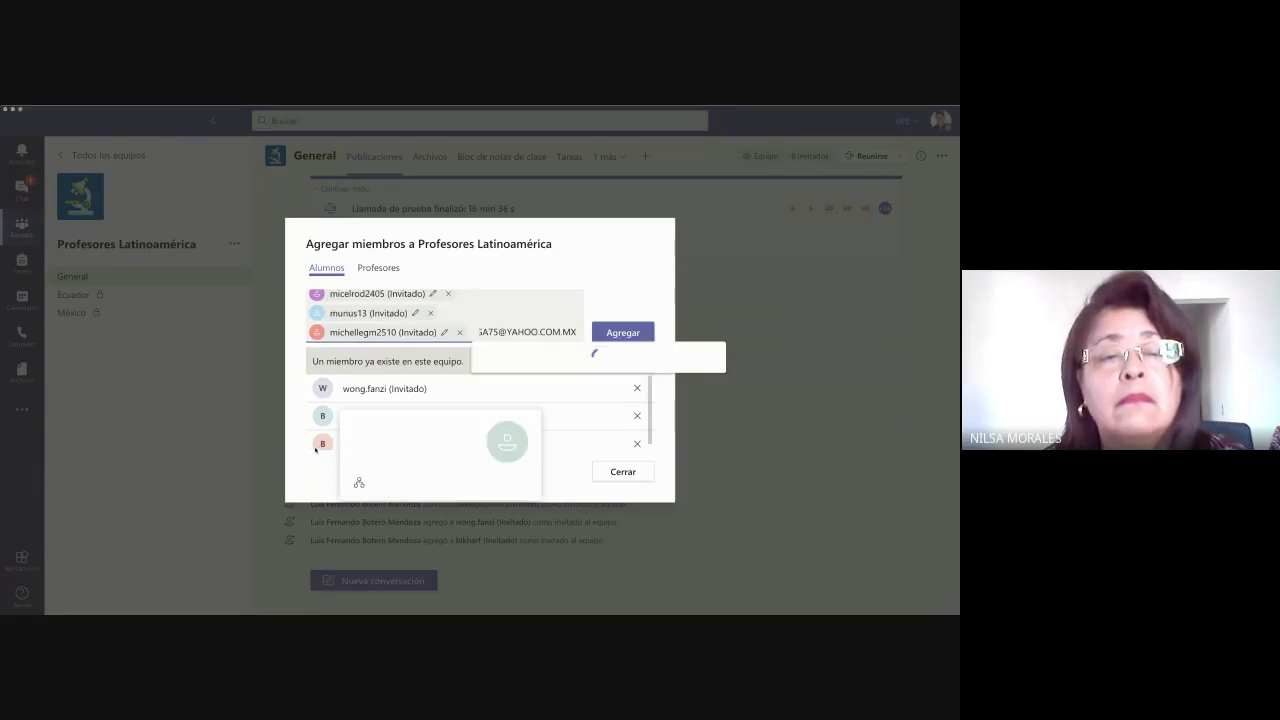
left_click(604, 358)
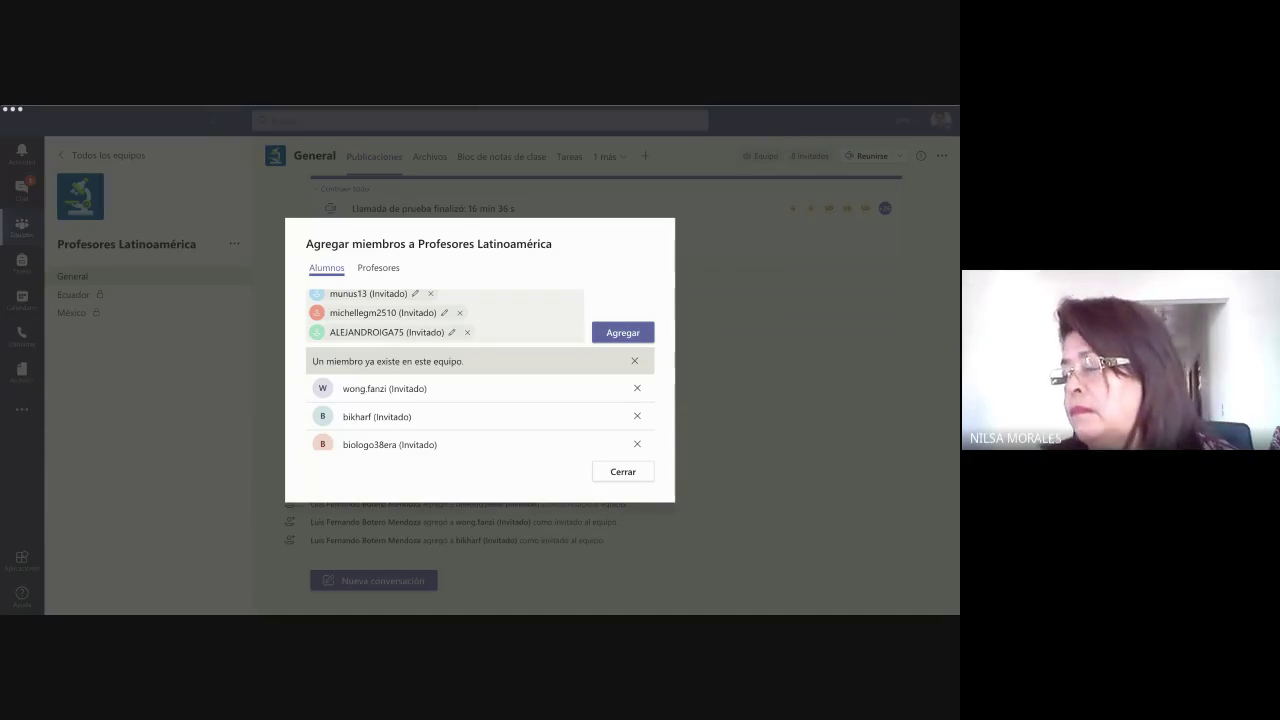
left_click(484, 340)
key("ctrl+v")
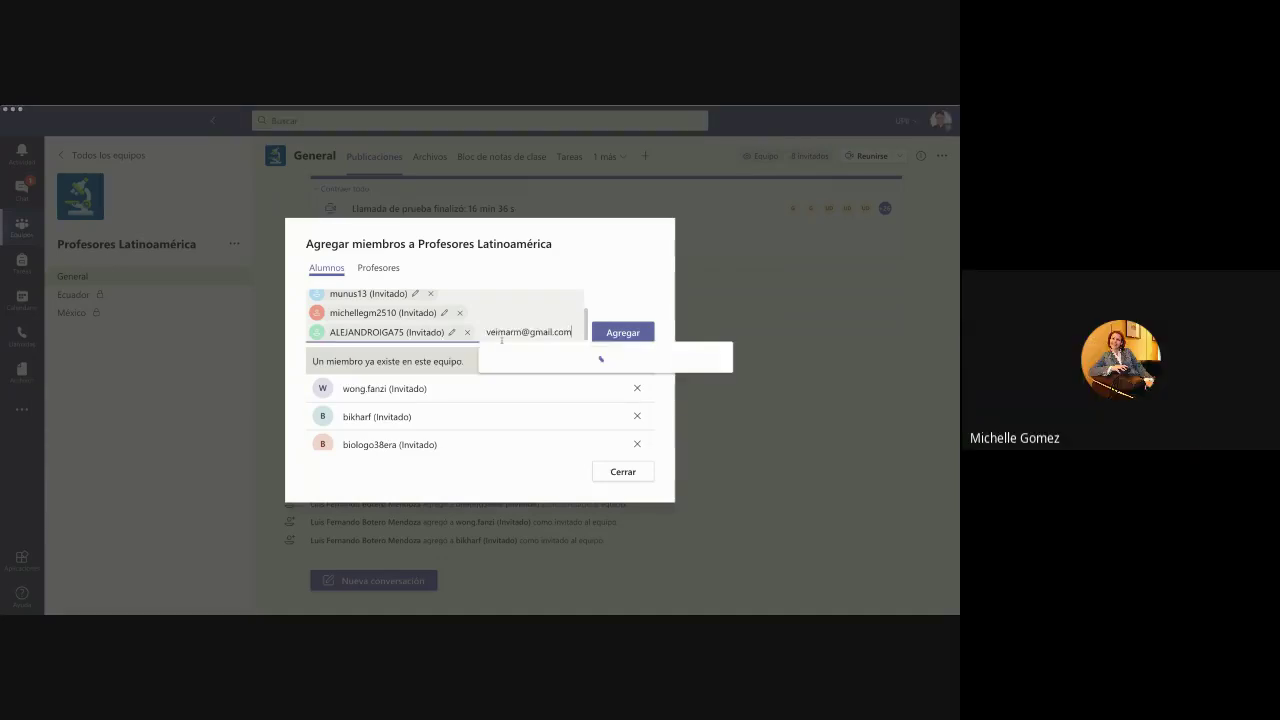
key("Return")
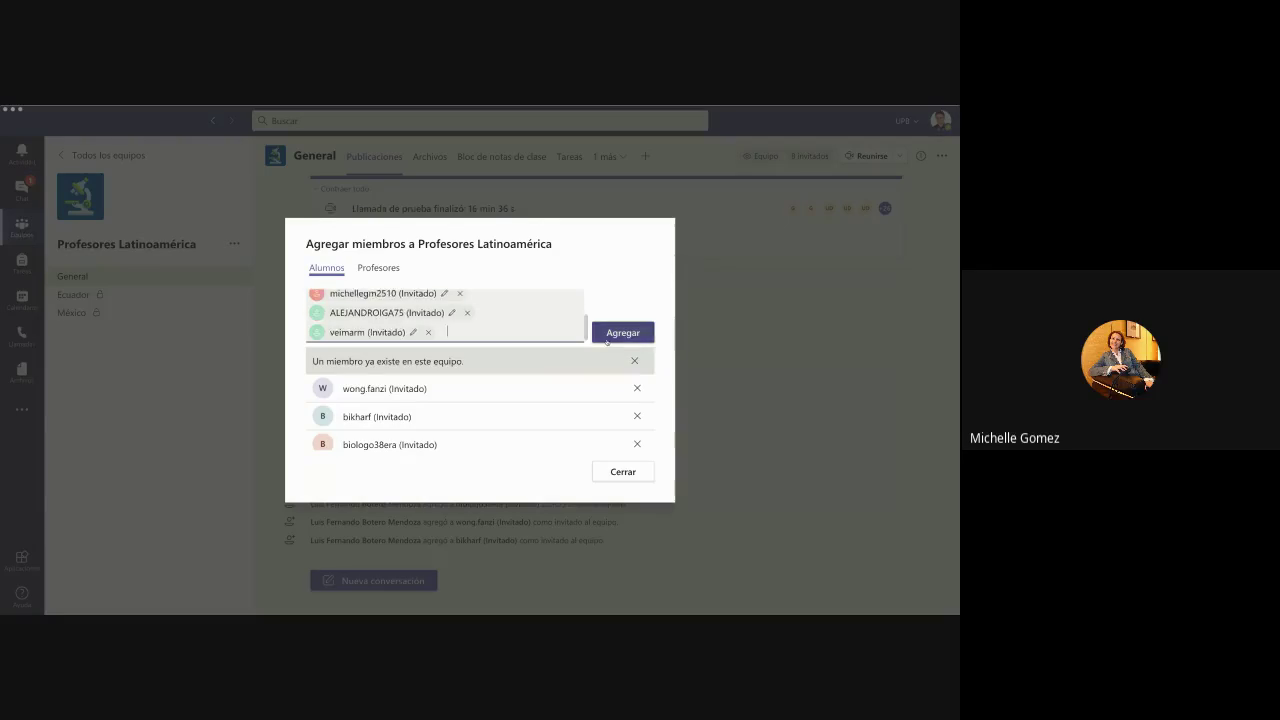
left_click(622, 332)
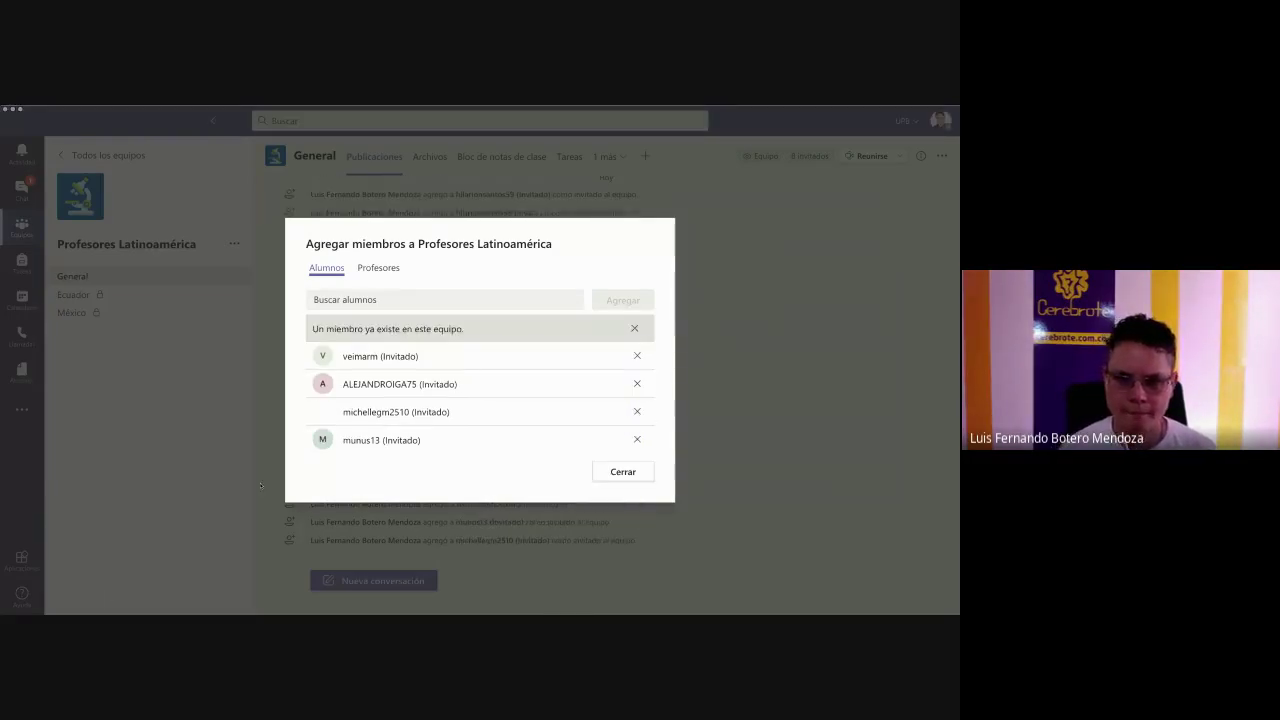
- Stage the first two pasted e-mails as 'como invitado' guests
left_click(359, 300)
key("ctrl+v")
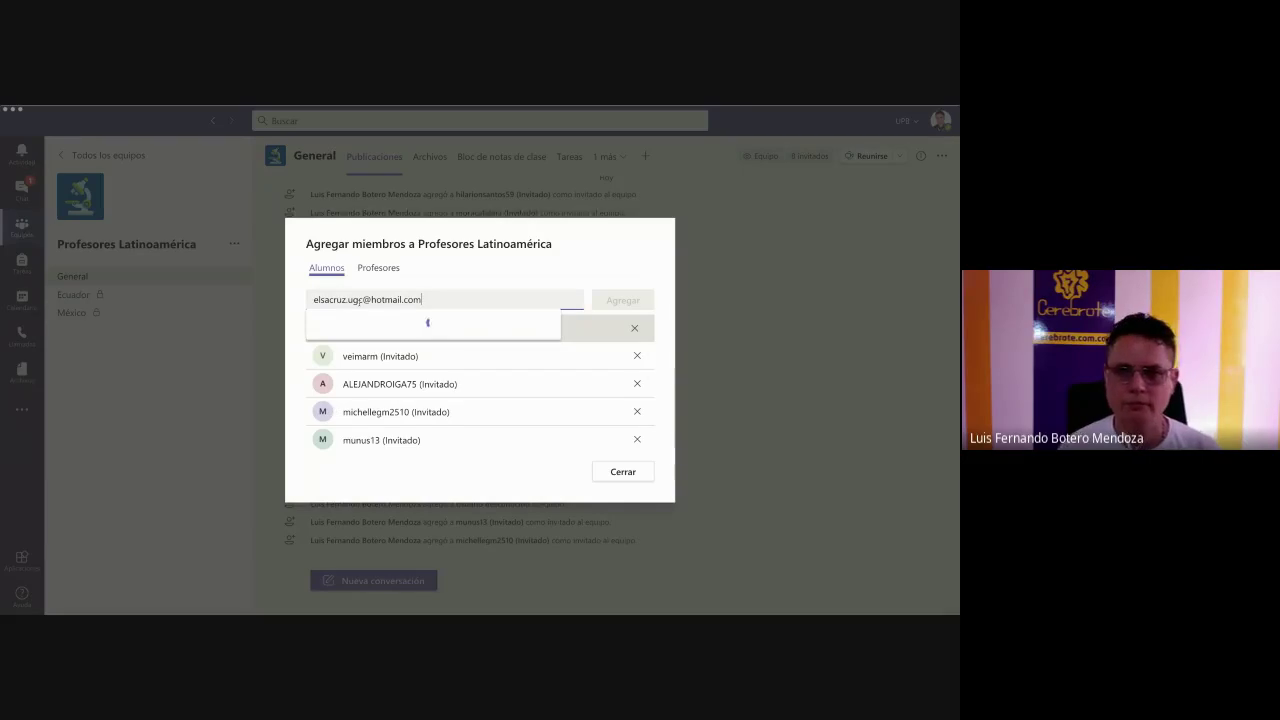
left_click(400, 323)
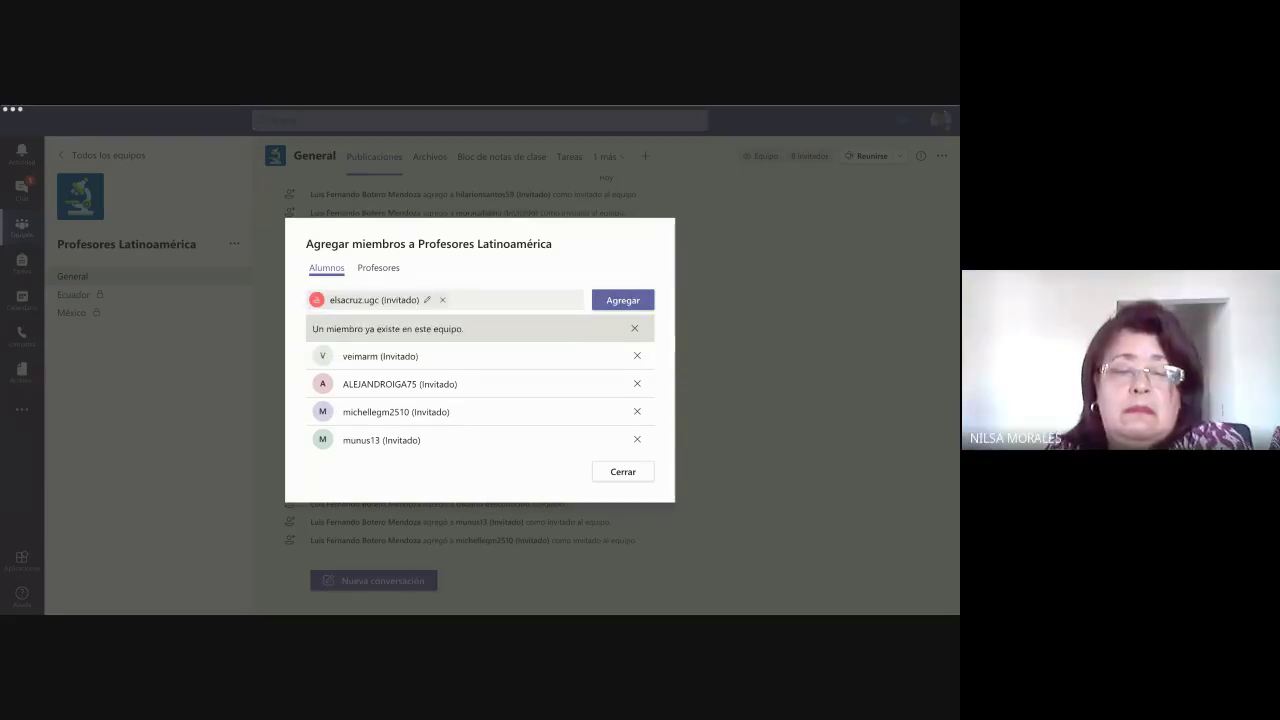
key("ctrl+v")
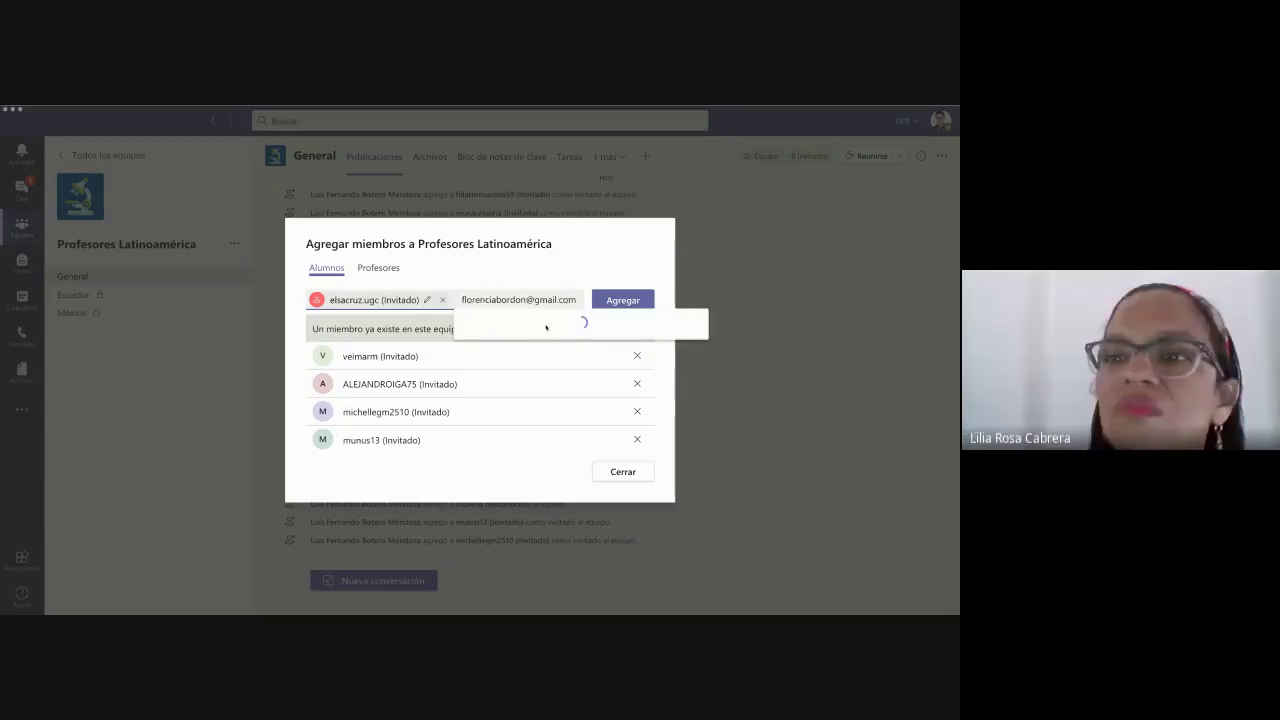
left_click(546, 327)
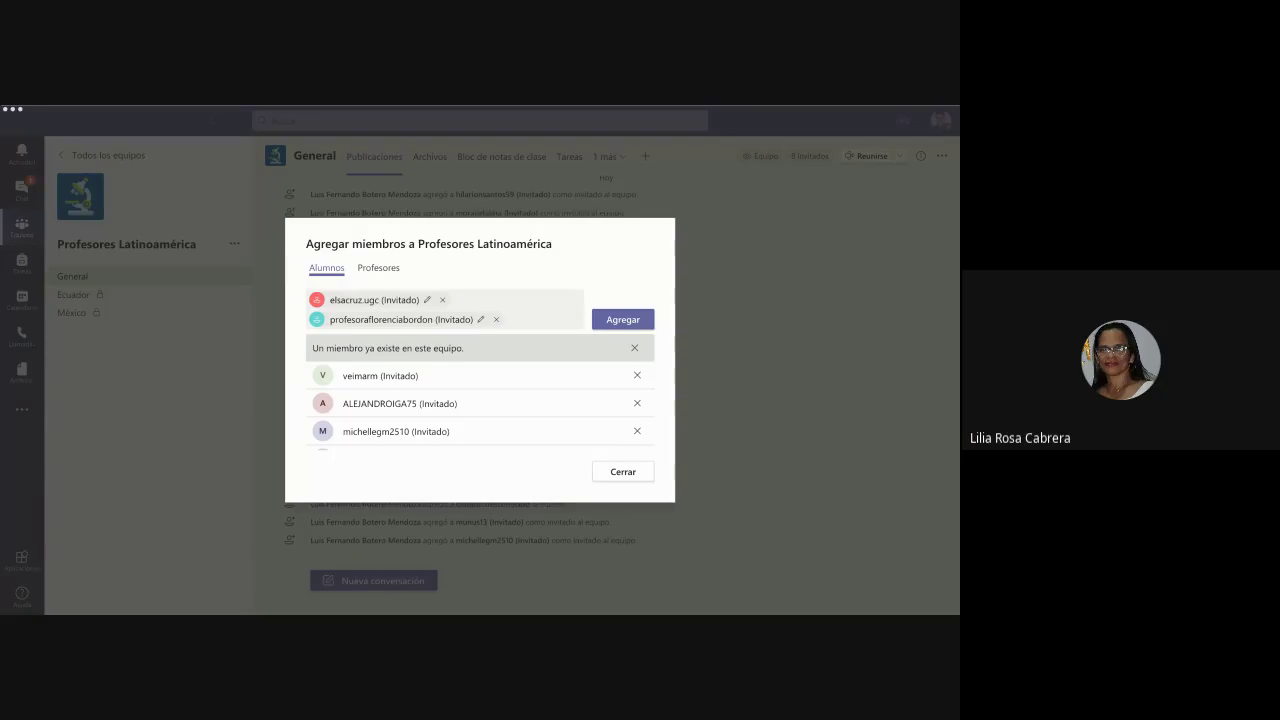
- Stage two more guest e-mails and add all four to the team
left_click(287, 361)
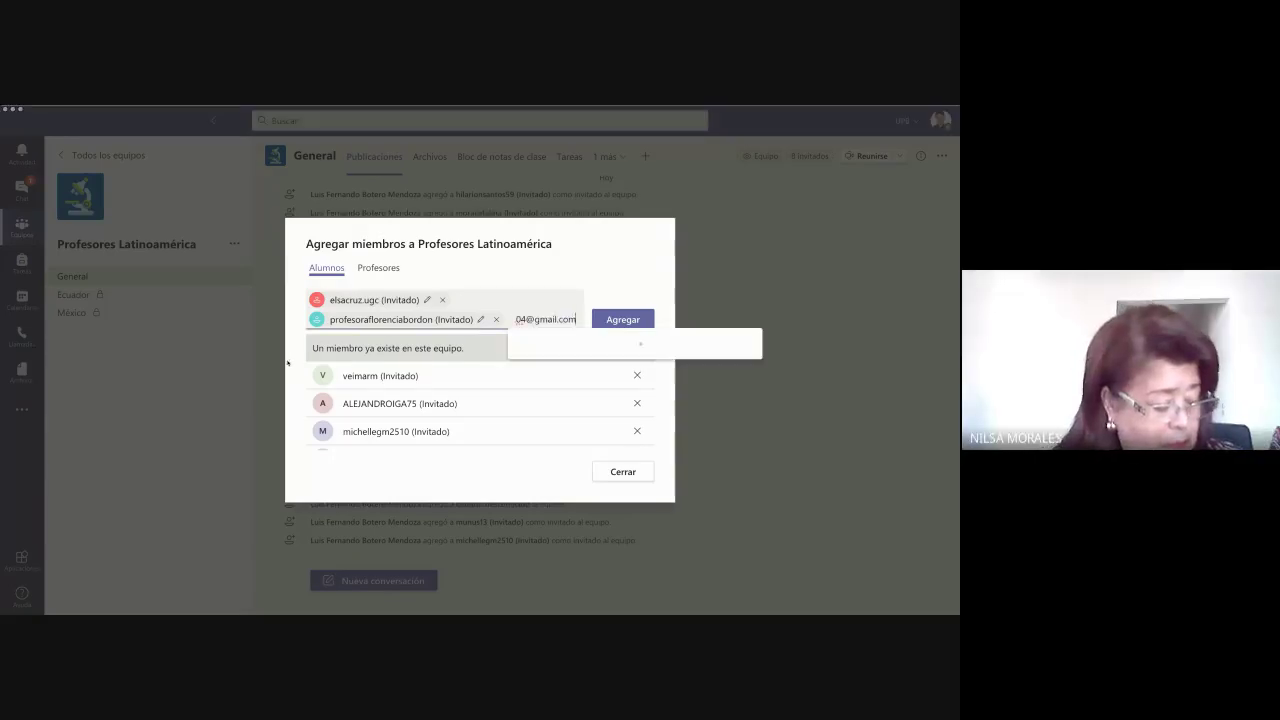
key("ctrl+v")
left_click(608, 350)
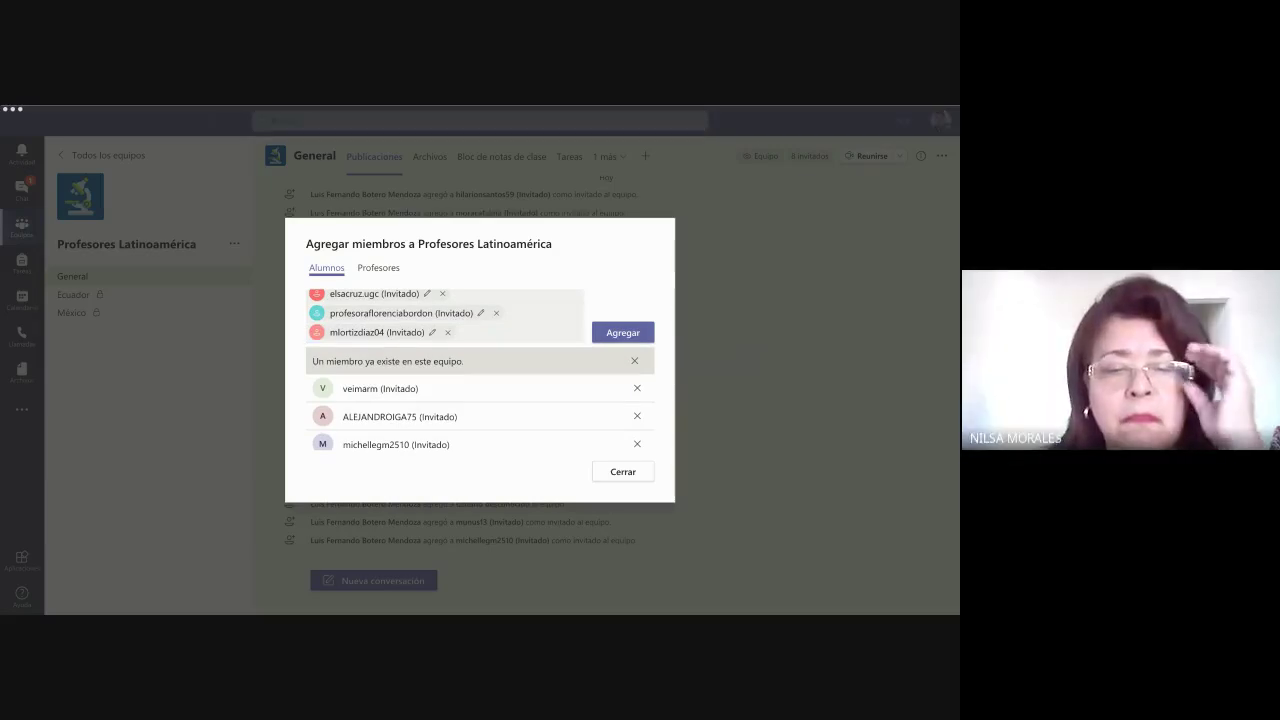
left_click(284, 391)
key("ctrl+v")
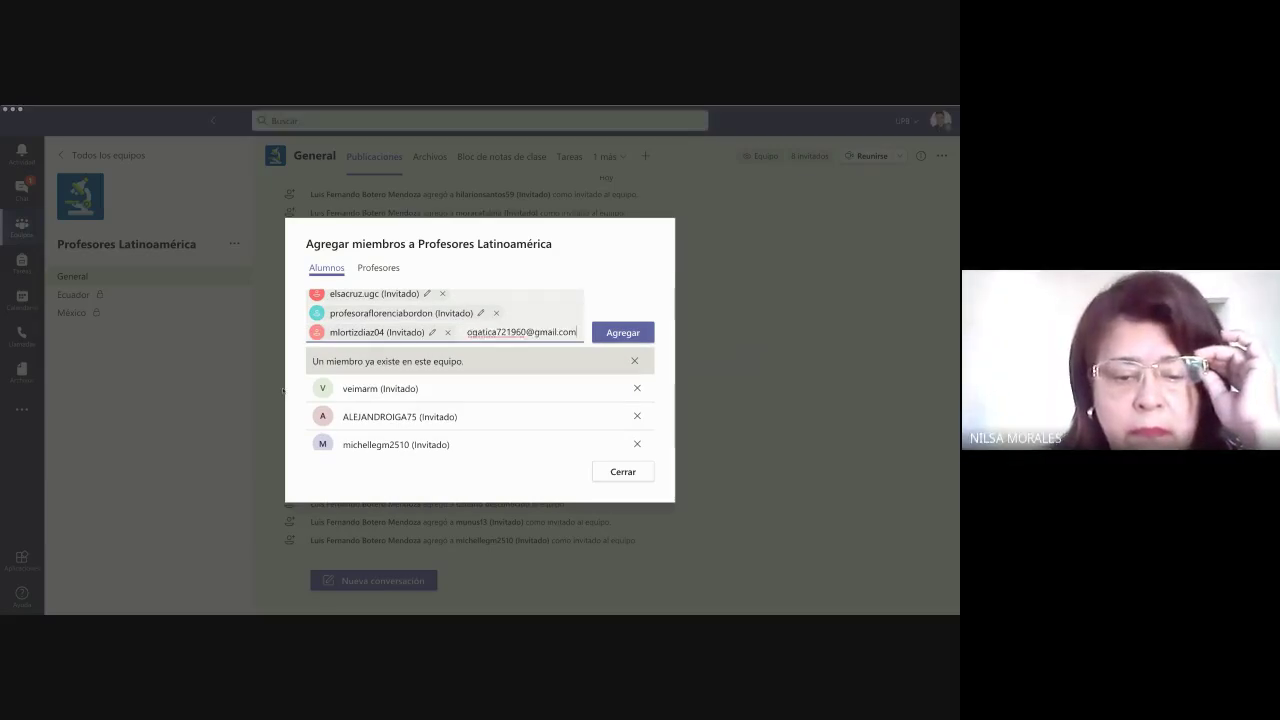
left_click(542, 362)
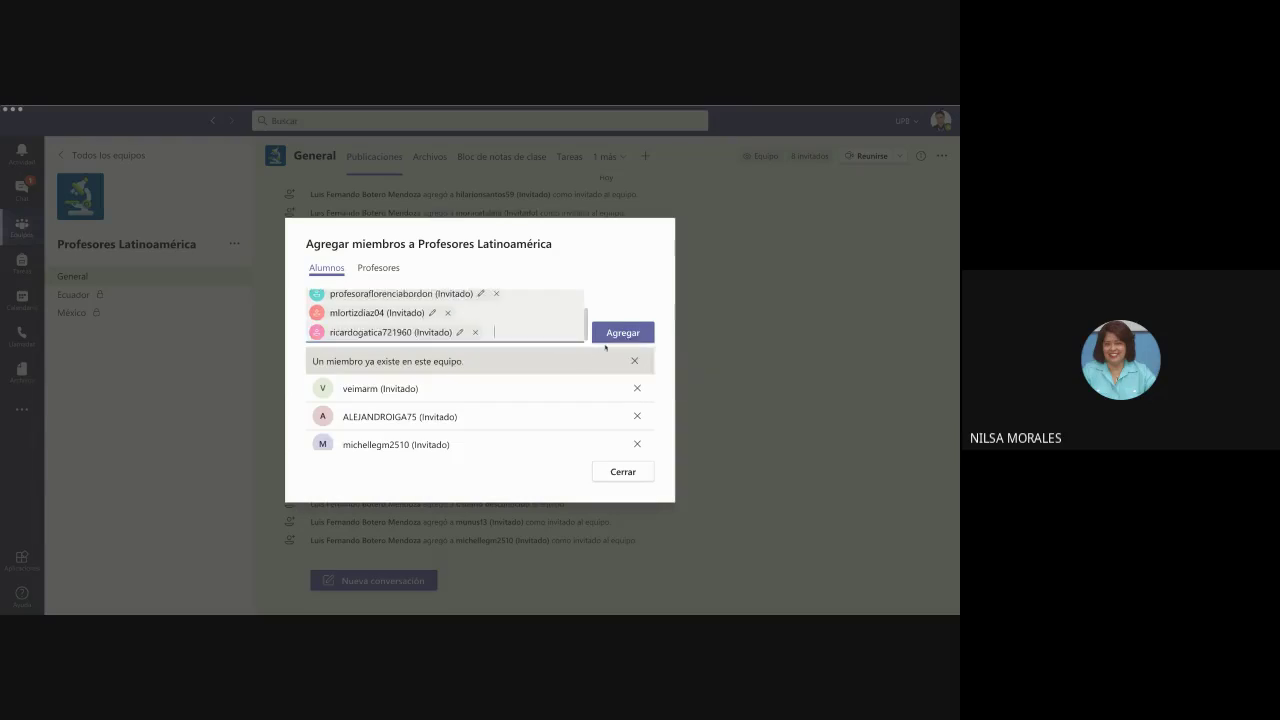
left_click(611, 338)
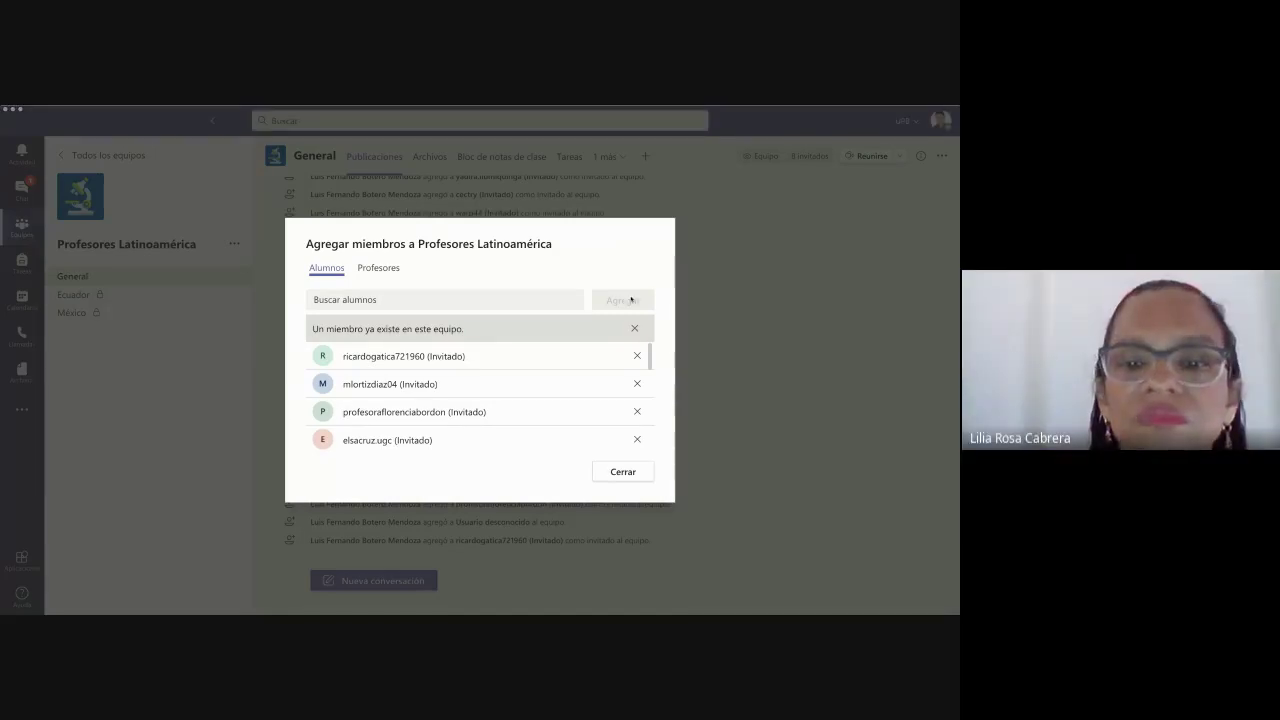
- Stage three pasted guest e-mails as invitees in the add-members field
left_click(504, 299)
key("ctrl+v")
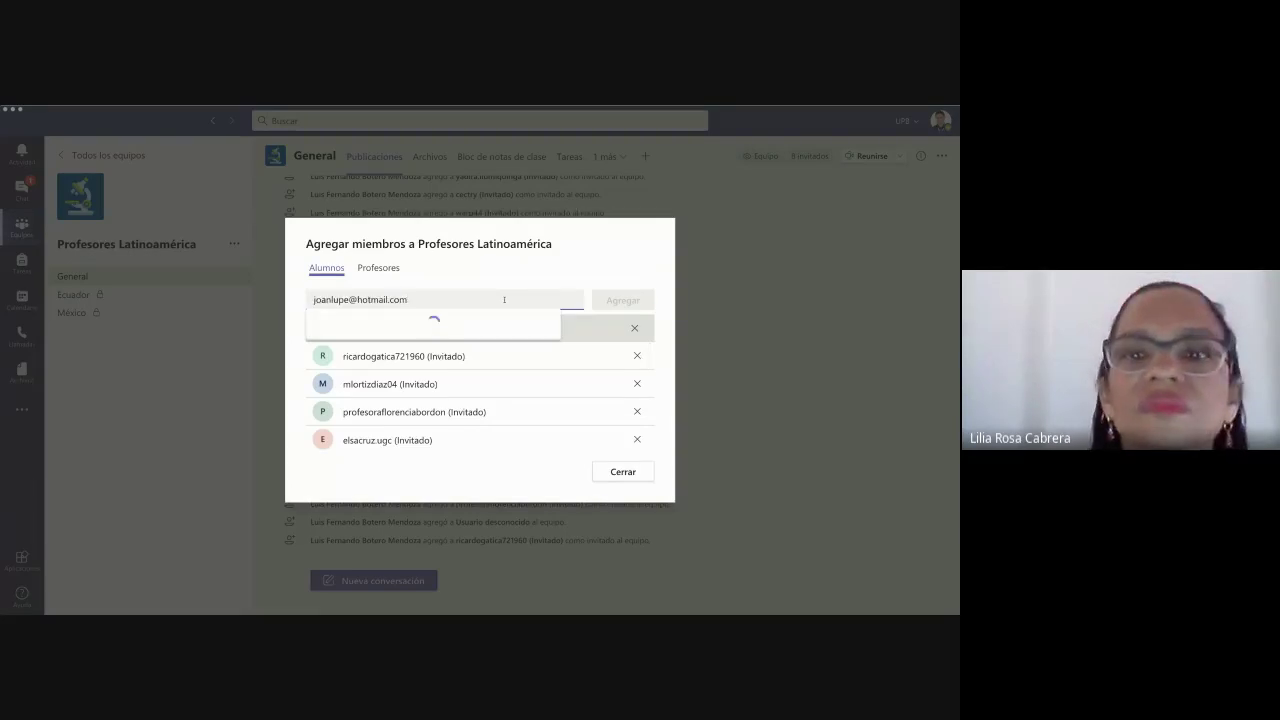
left_click(487, 323)
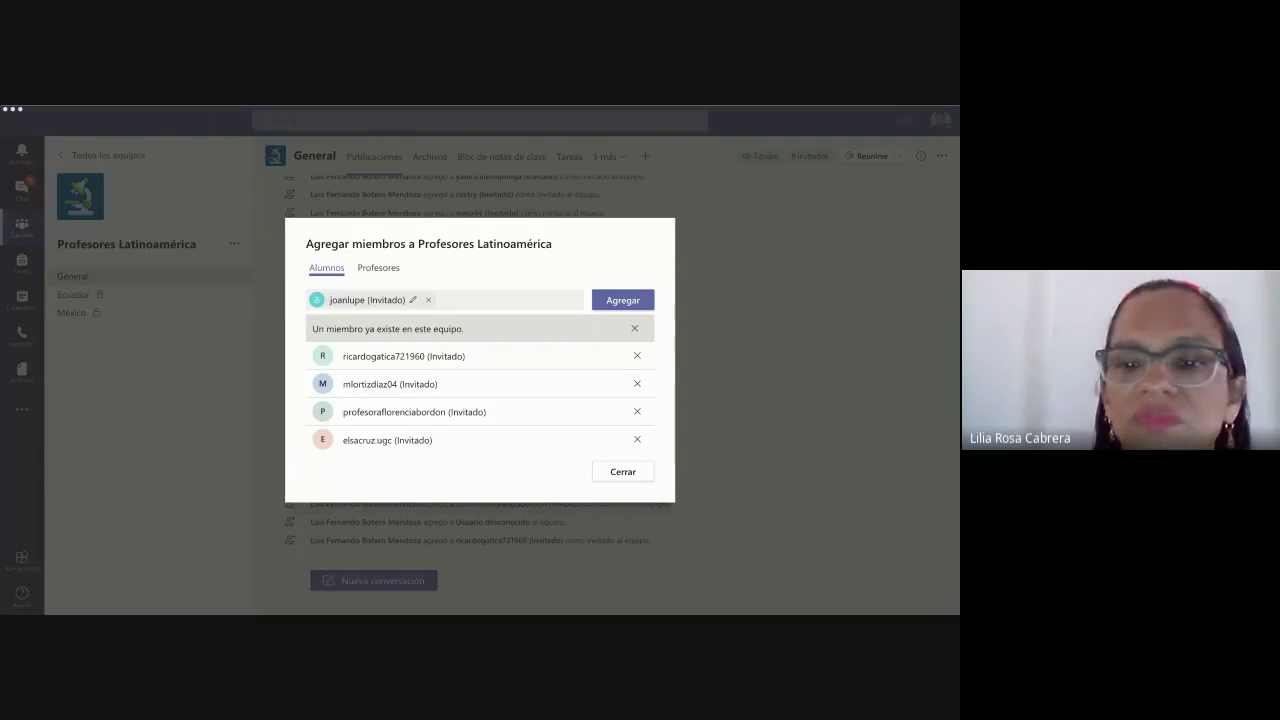
key("alt+Tab")
key("ctrl+v")
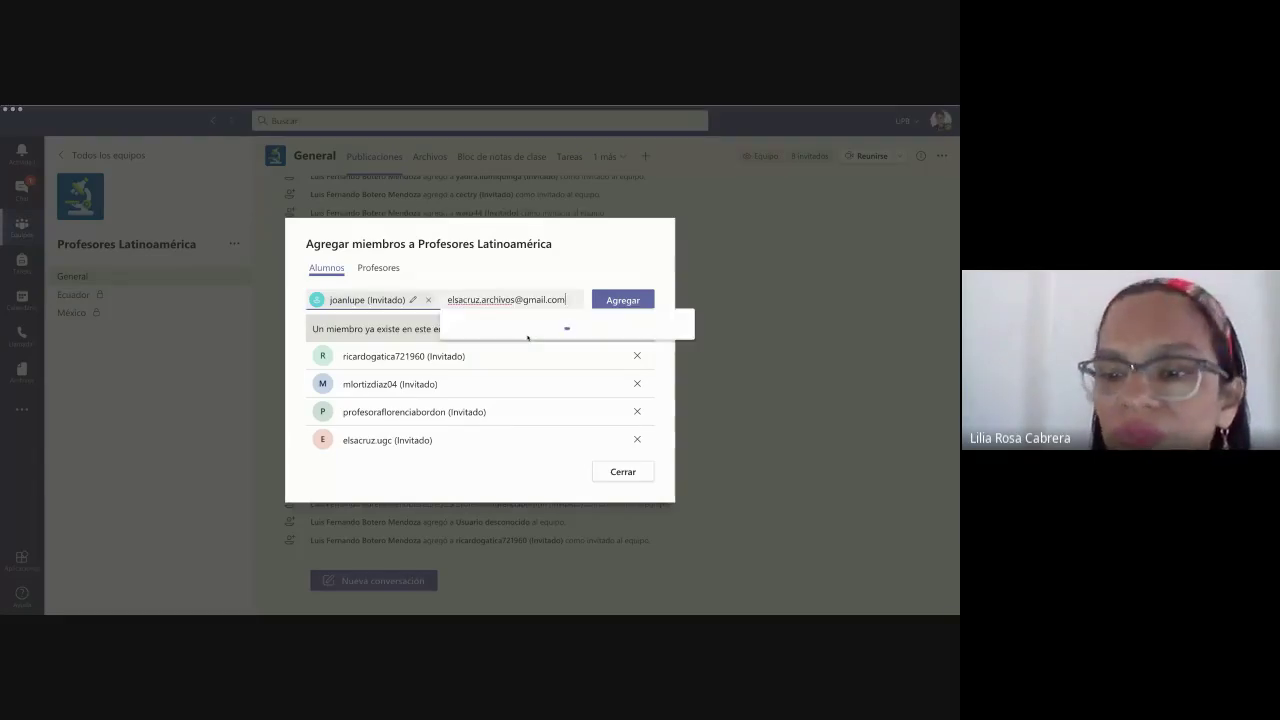
left_click(531, 328)
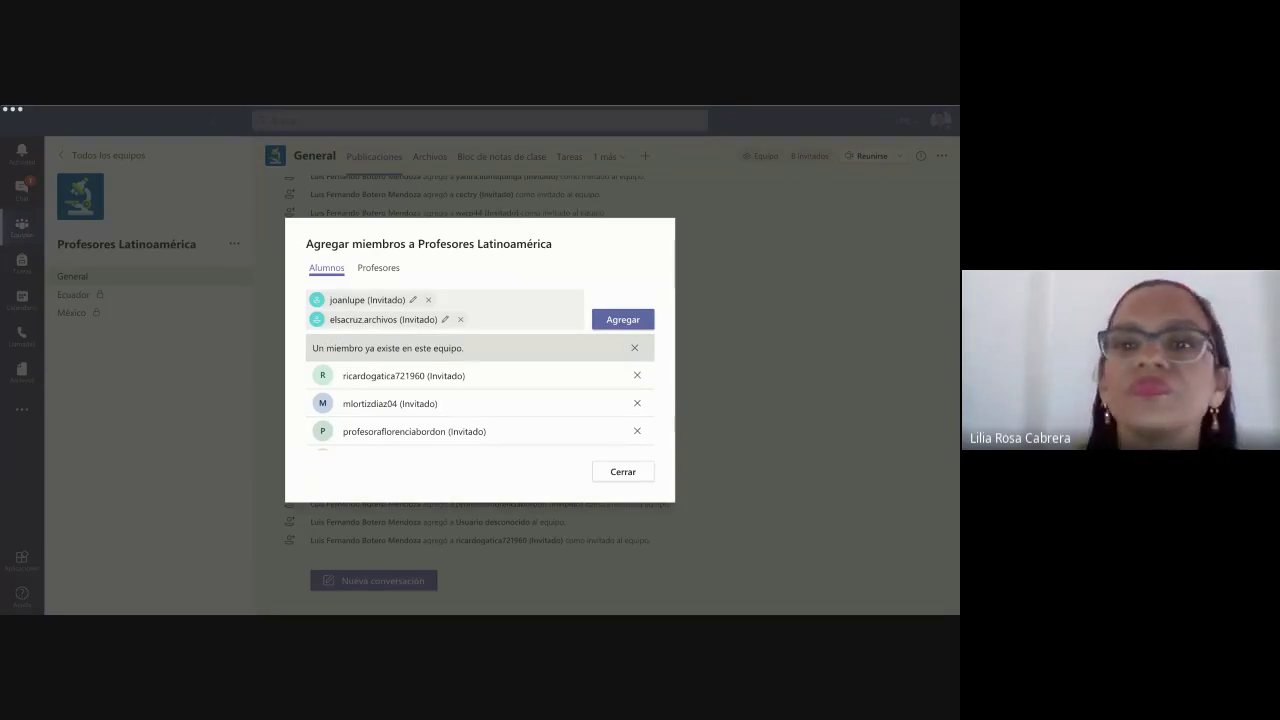
left_click(390, 358)
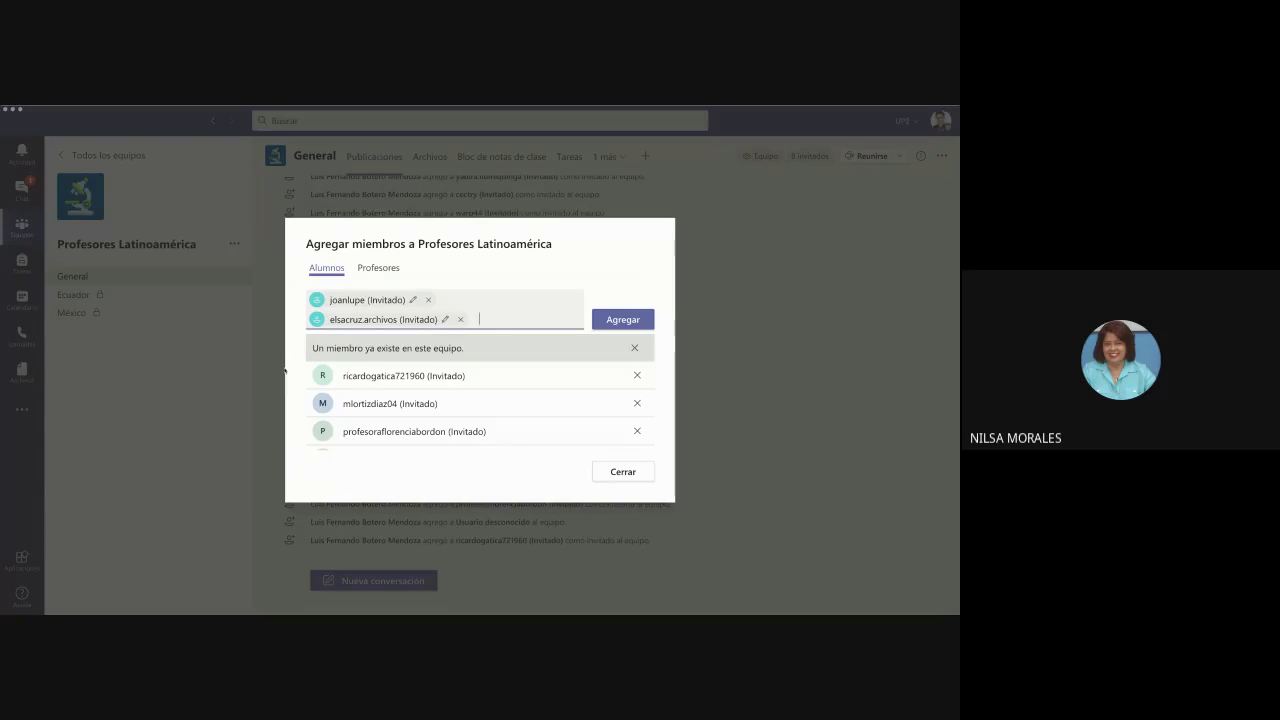
key("ctrl+v")
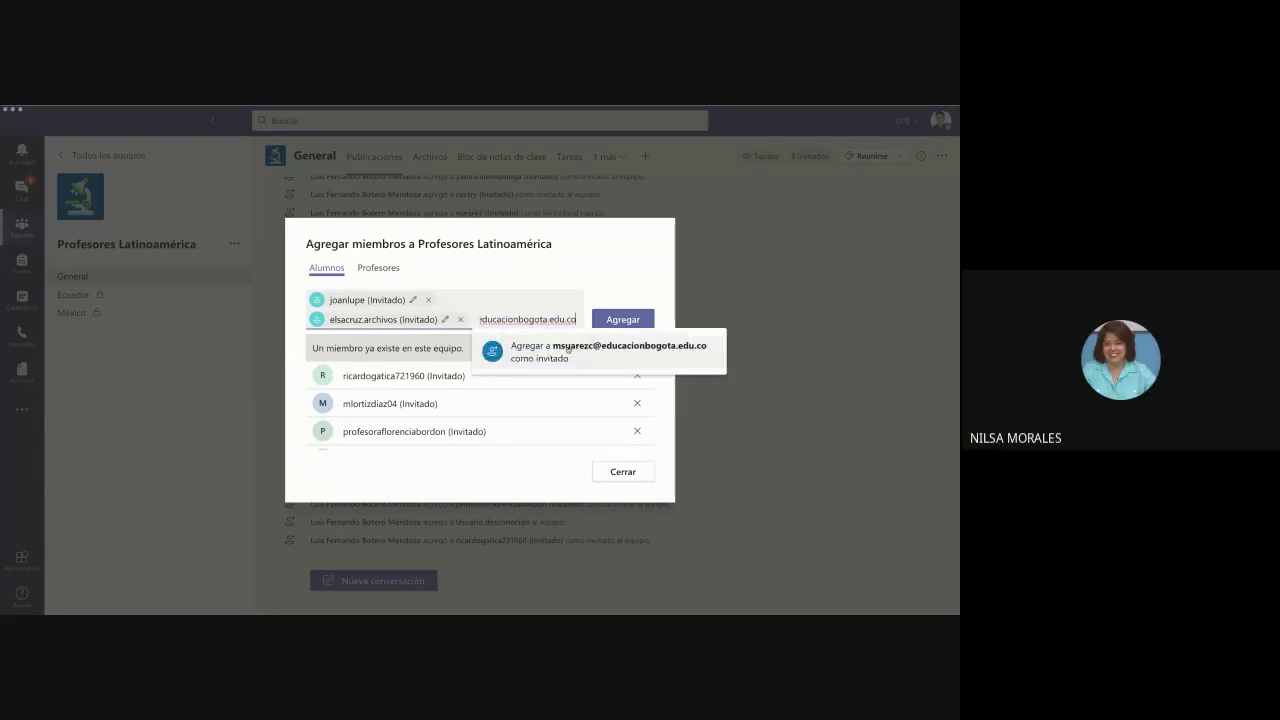
left_click(567, 349)
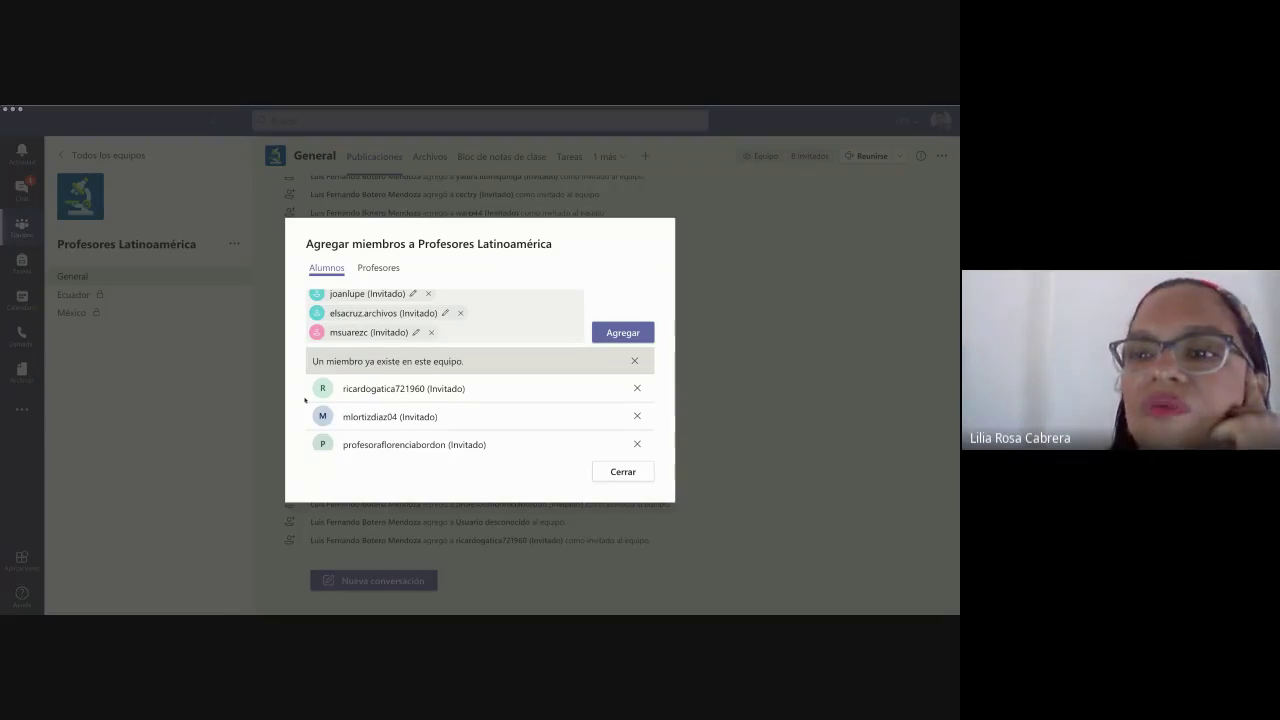
- Stage three more guest e-mails and paste the next address into the field
left_click(510, 332)
key("ctrl+v")
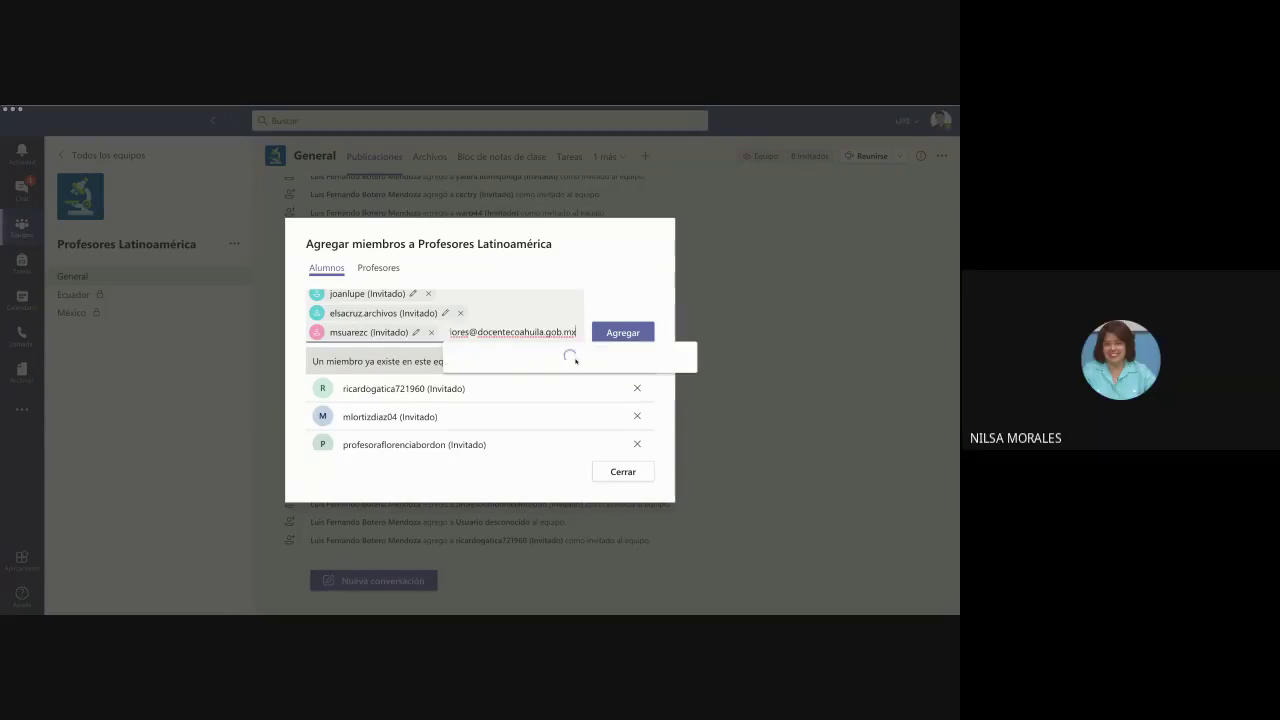
left_click(575, 360)
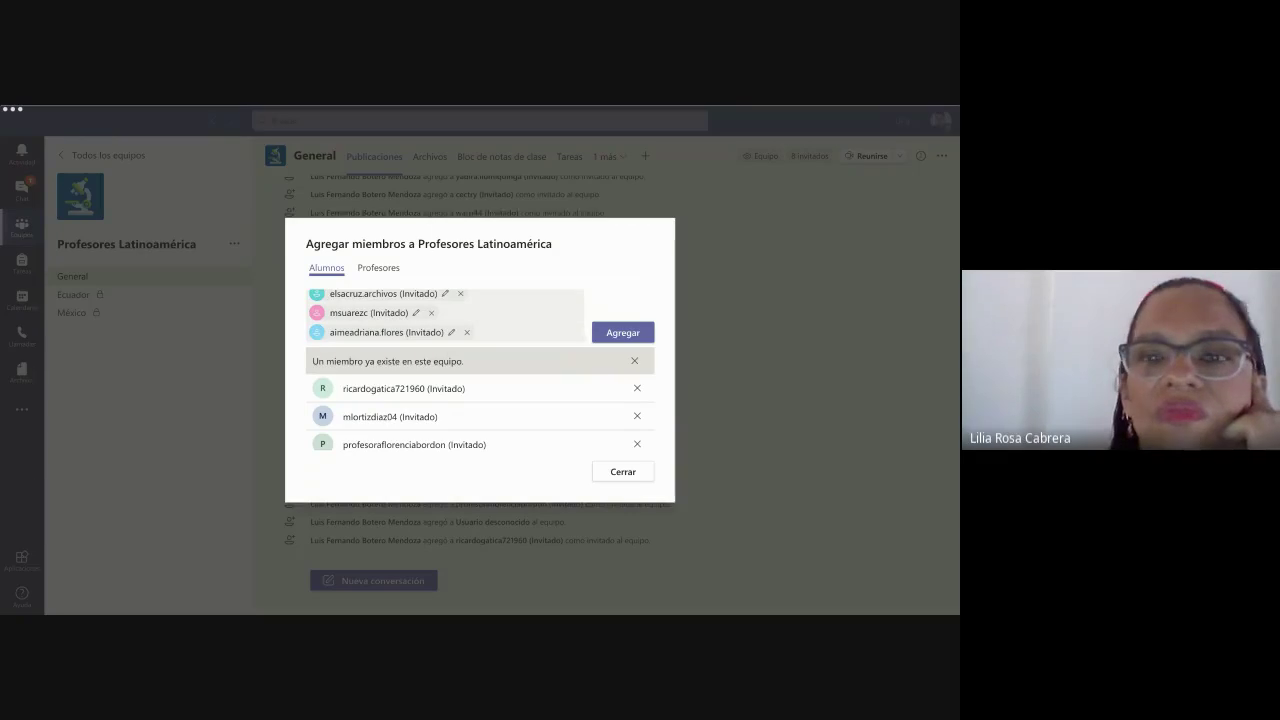
key("alt+Tab")
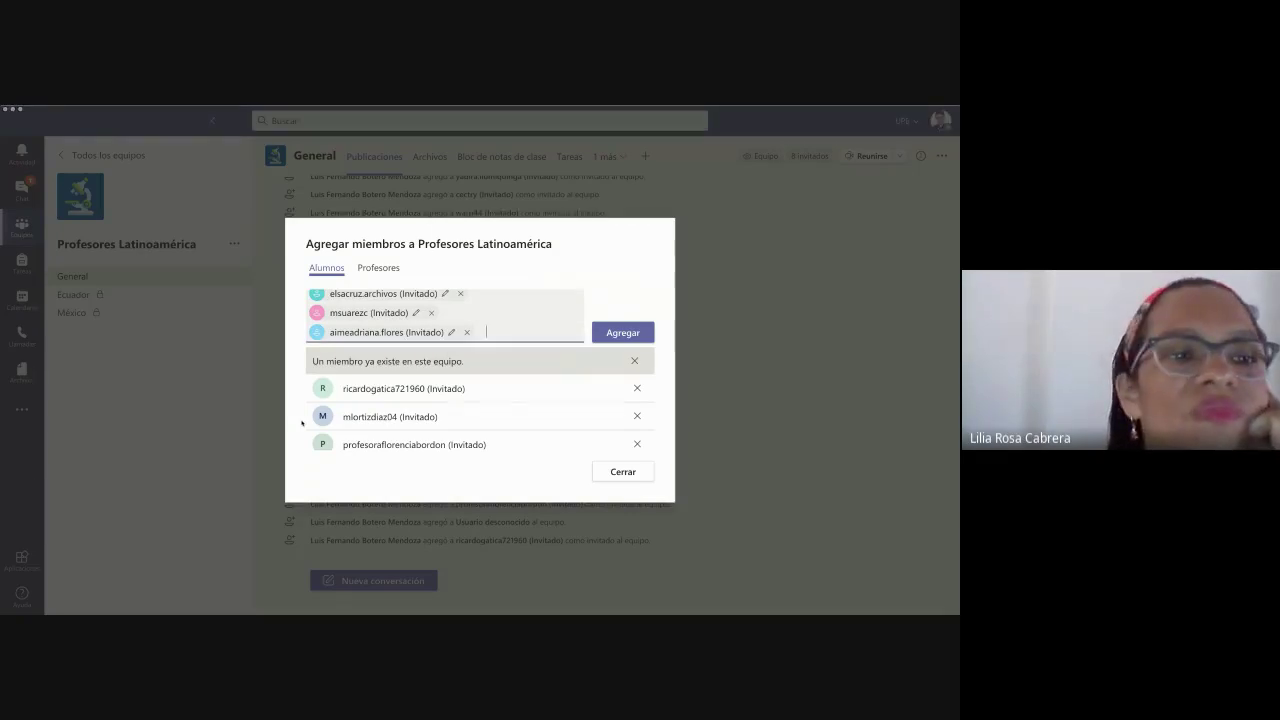
key("ctrl+v")
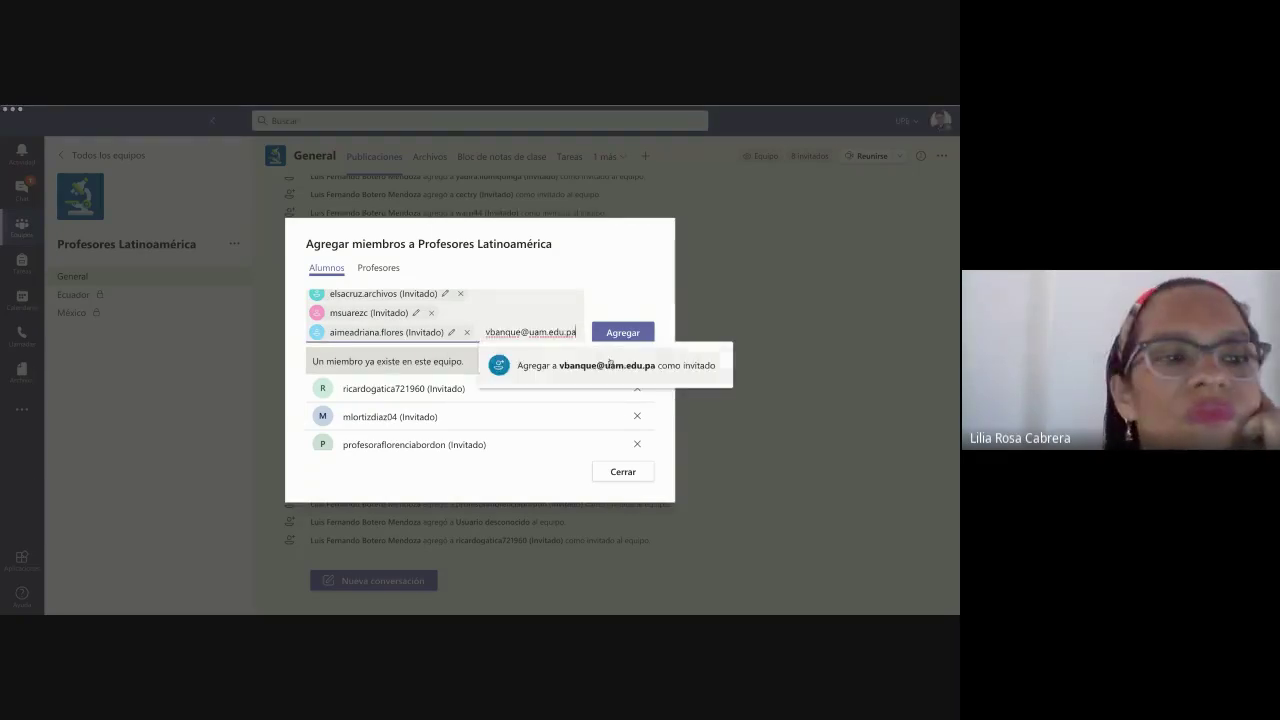
left_click(637, 357)
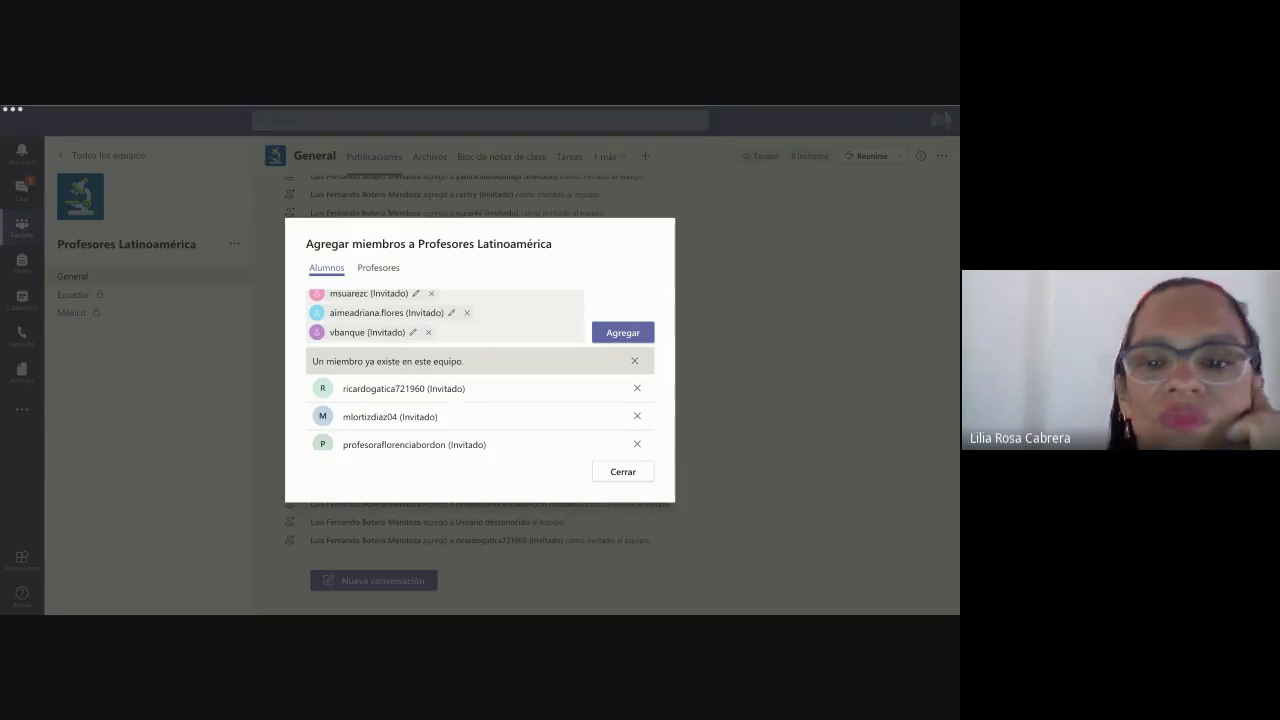
key("alt+Tab")
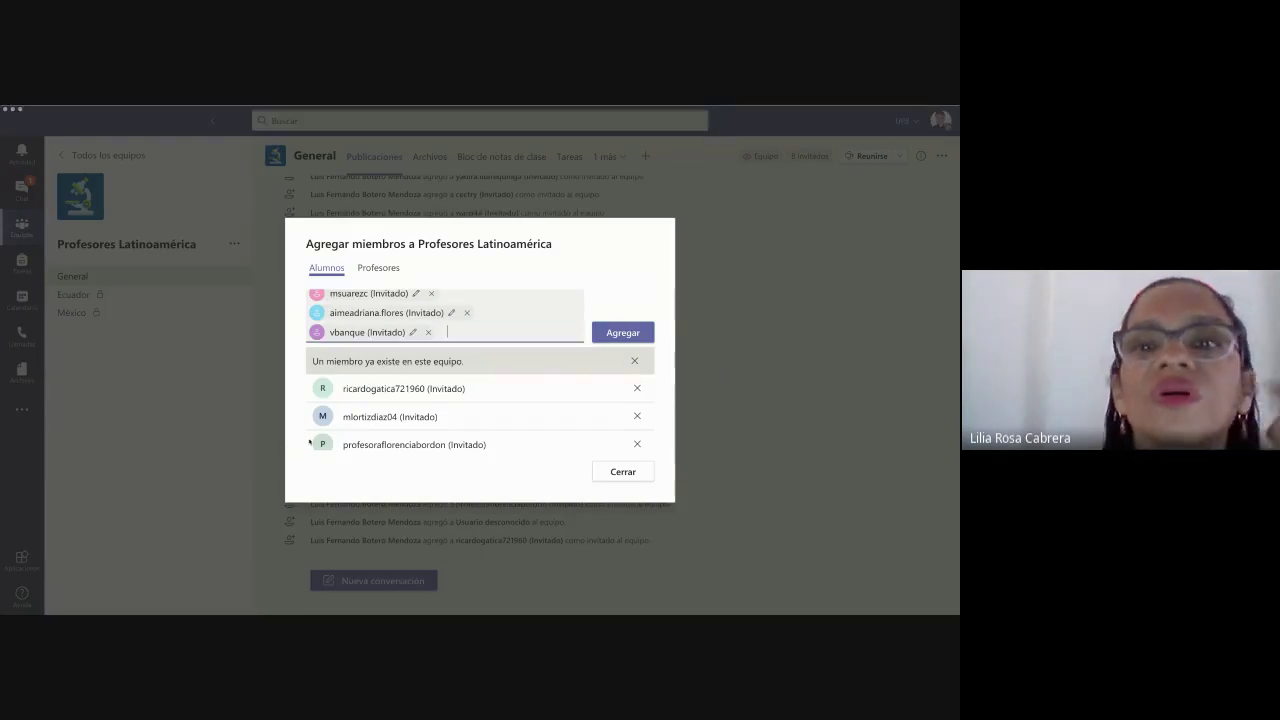
key("ctrl+v")
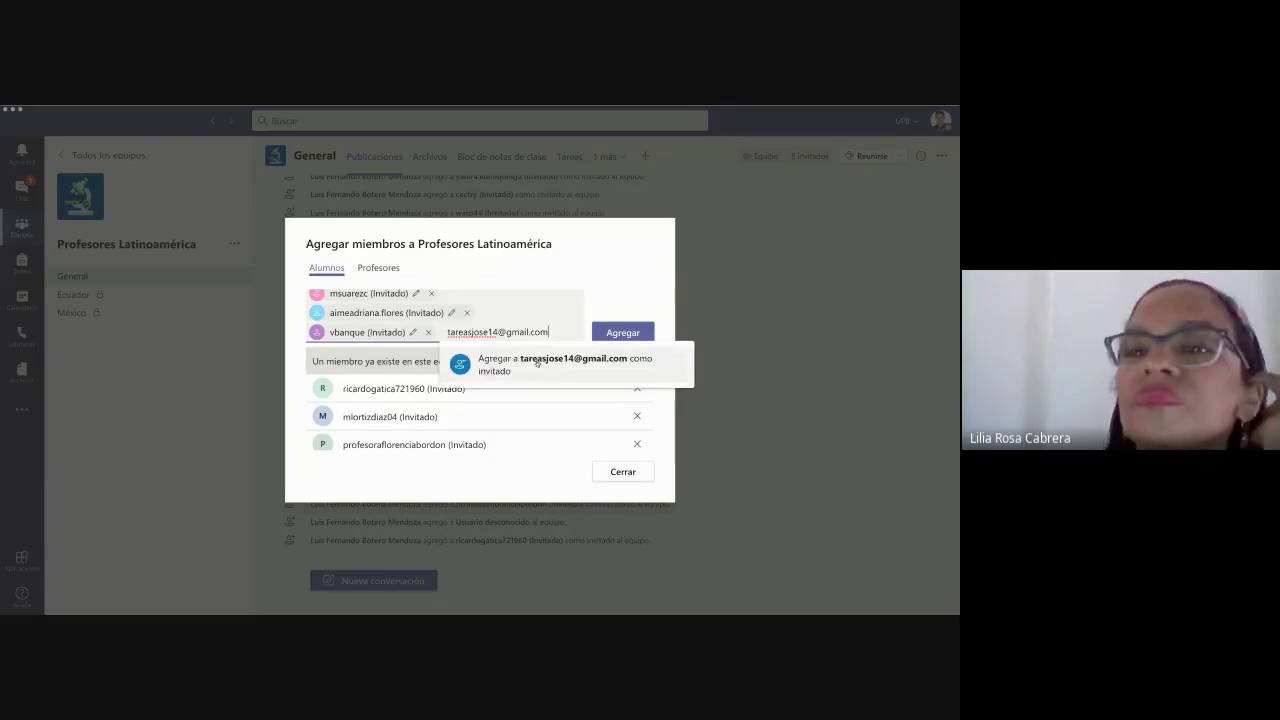
left_click(537, 364)
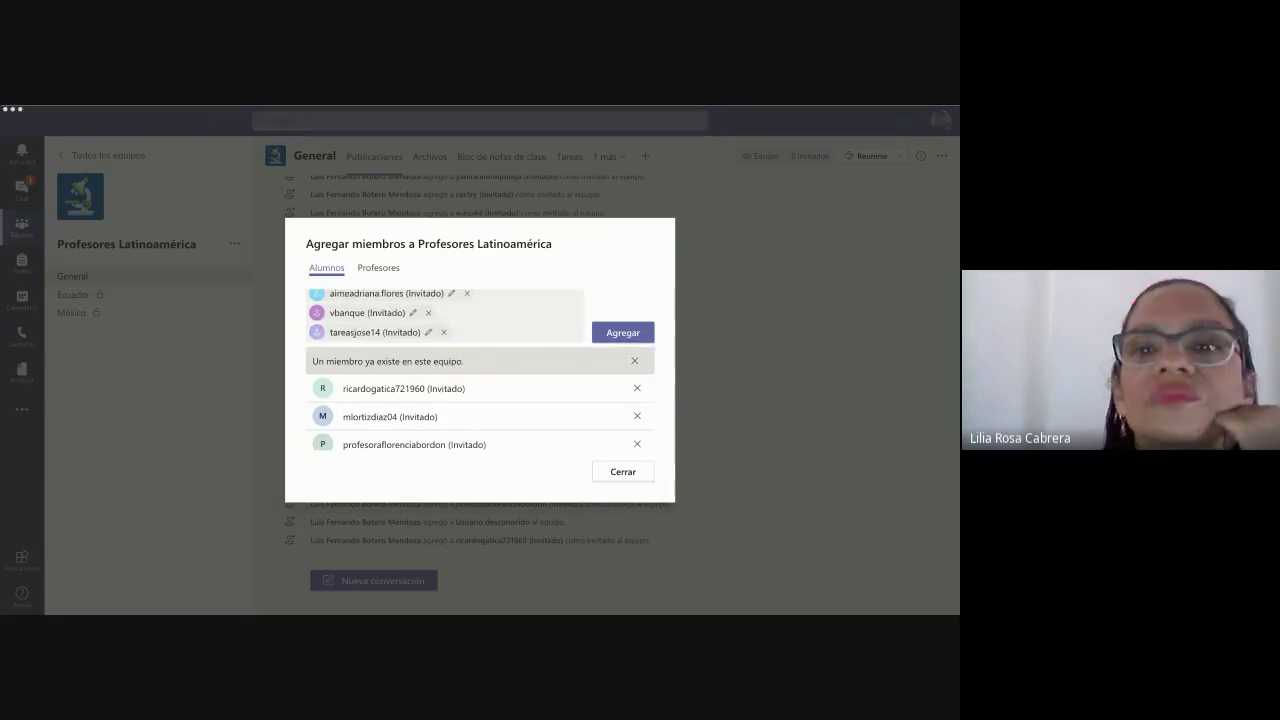
left_click(281, 474)
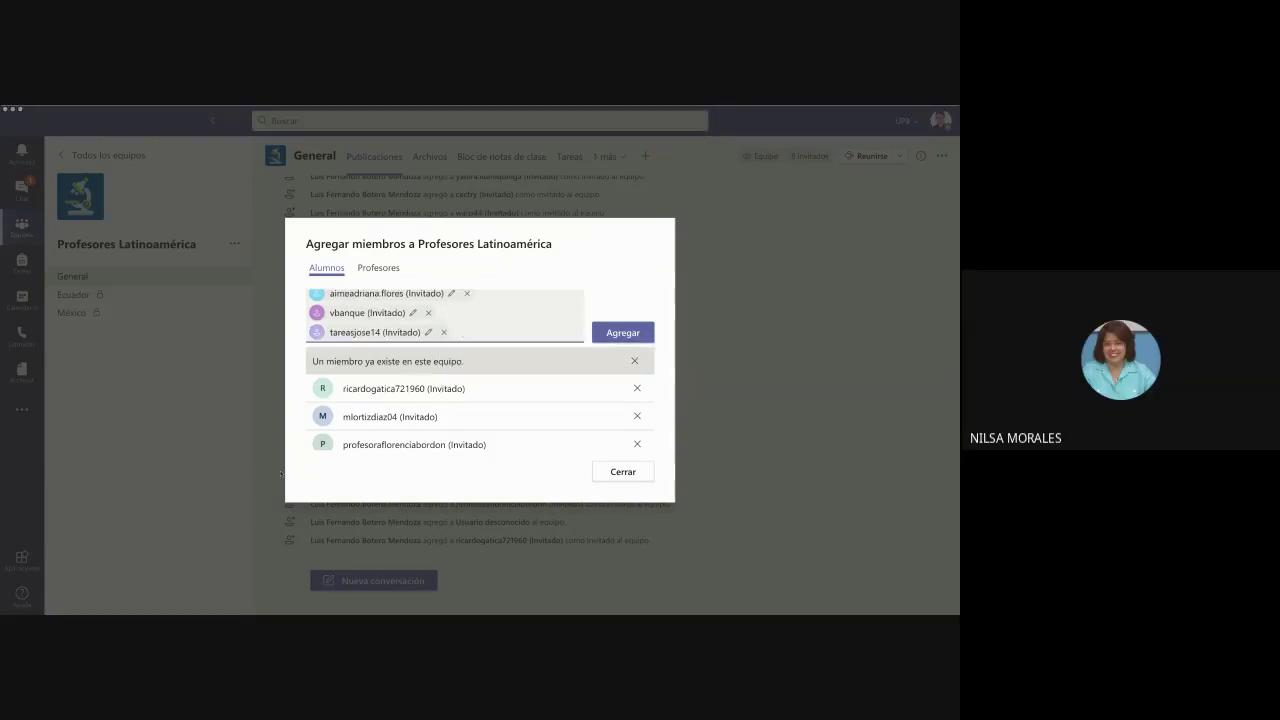
key("ctrl+v")
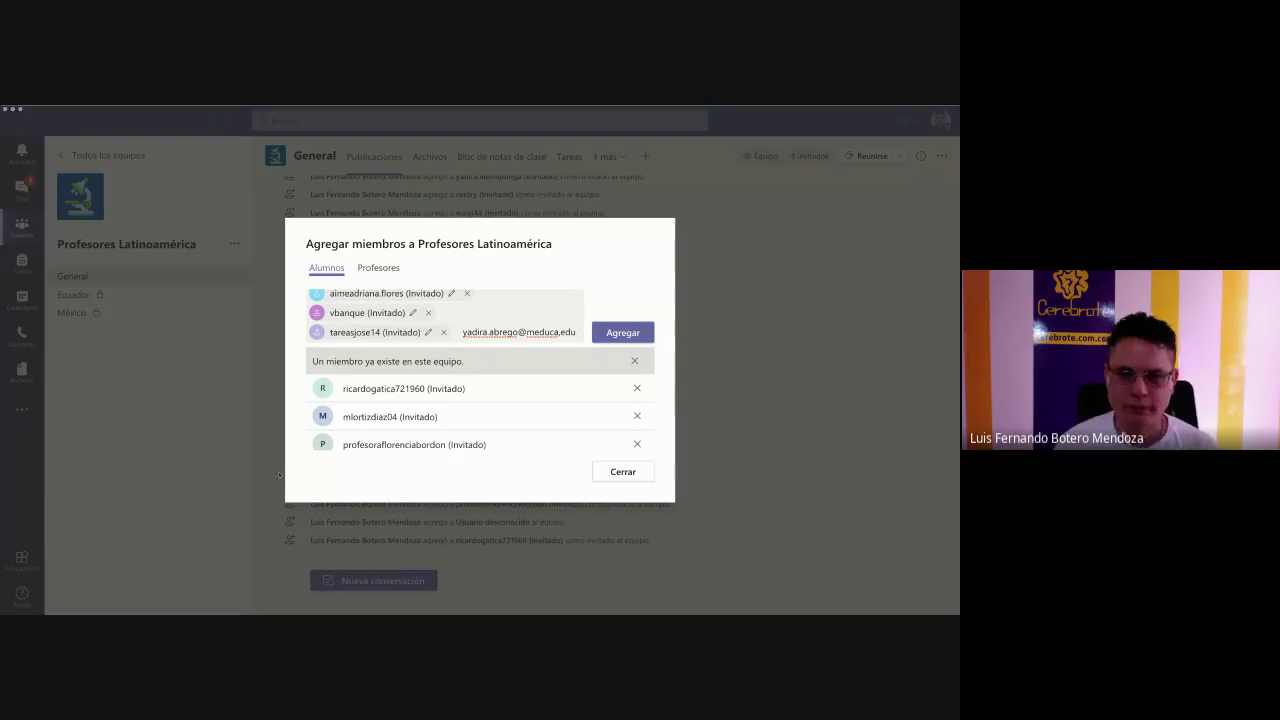
- Complete the pasted address by appending '.pa' and add it as a guest
left_click(431, 346)
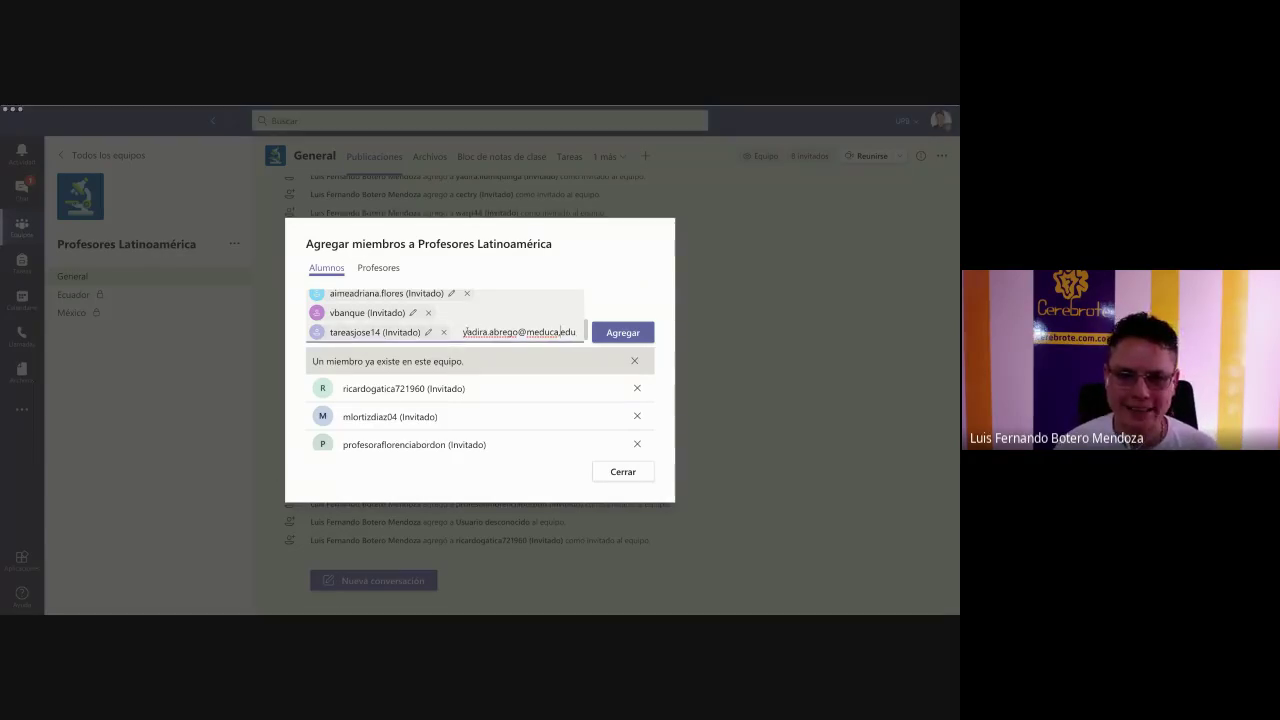
type(".pa")
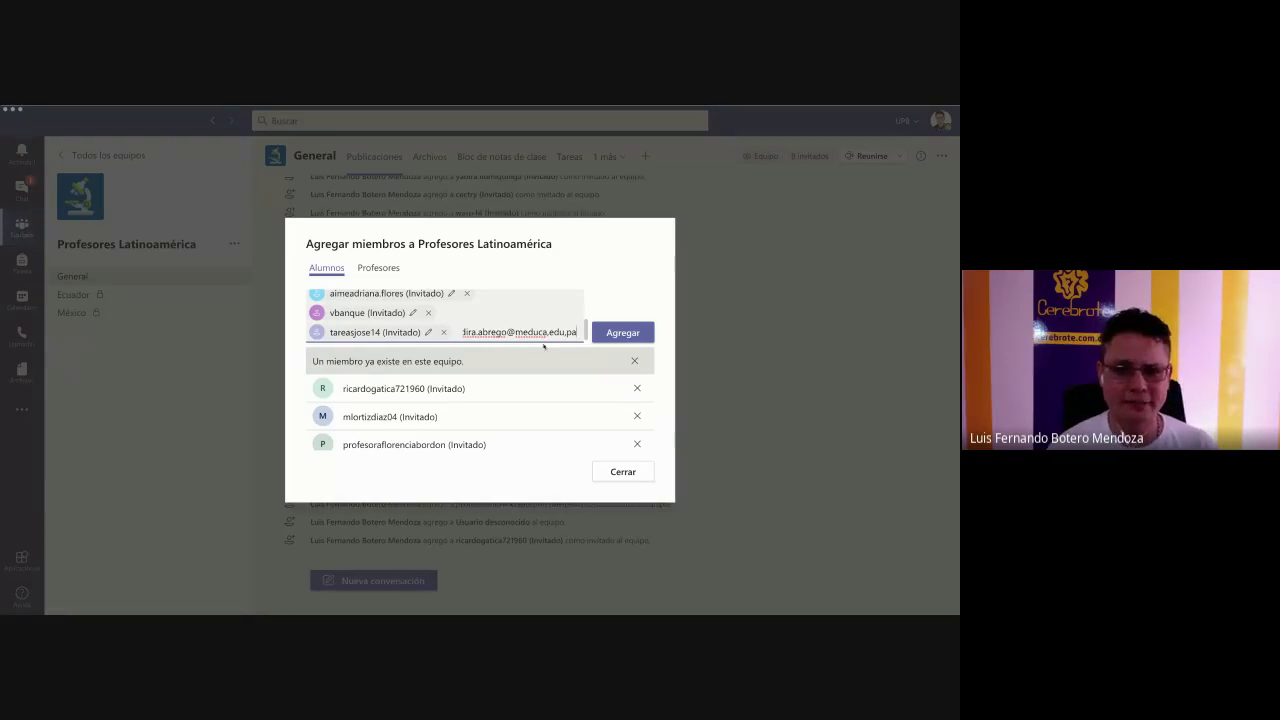
key("BackSpace")
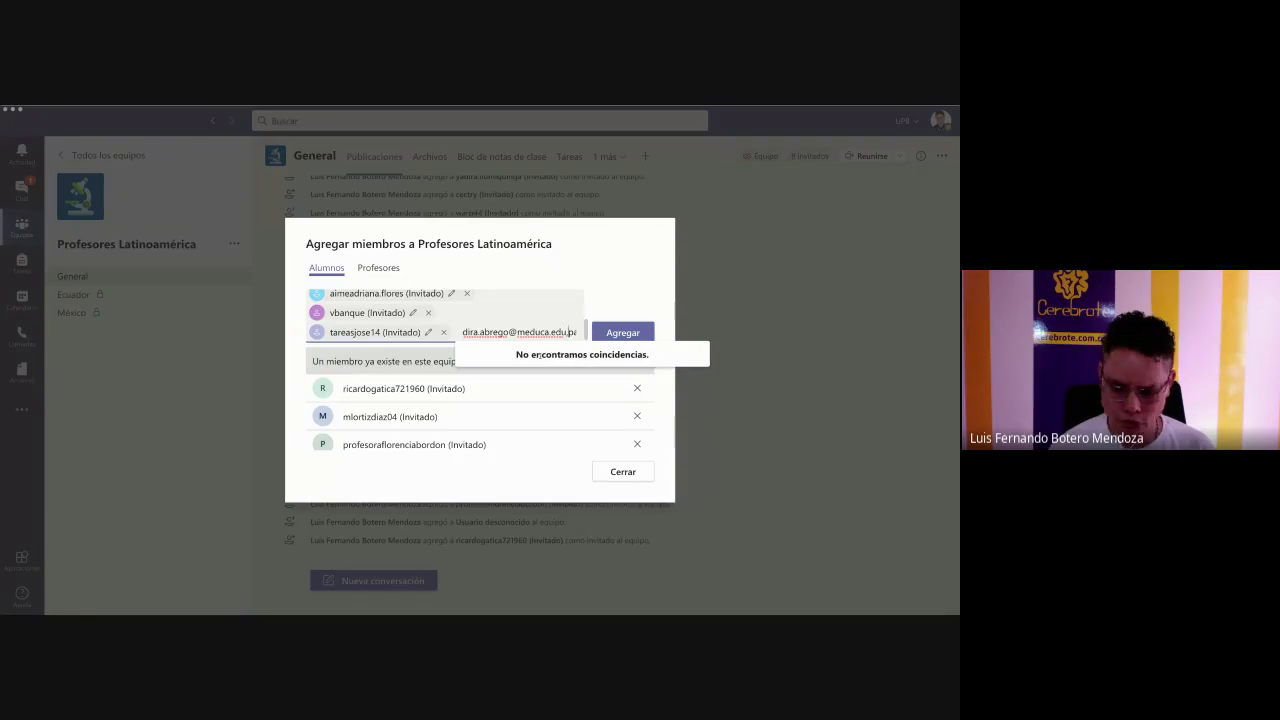
key("BackSpace")
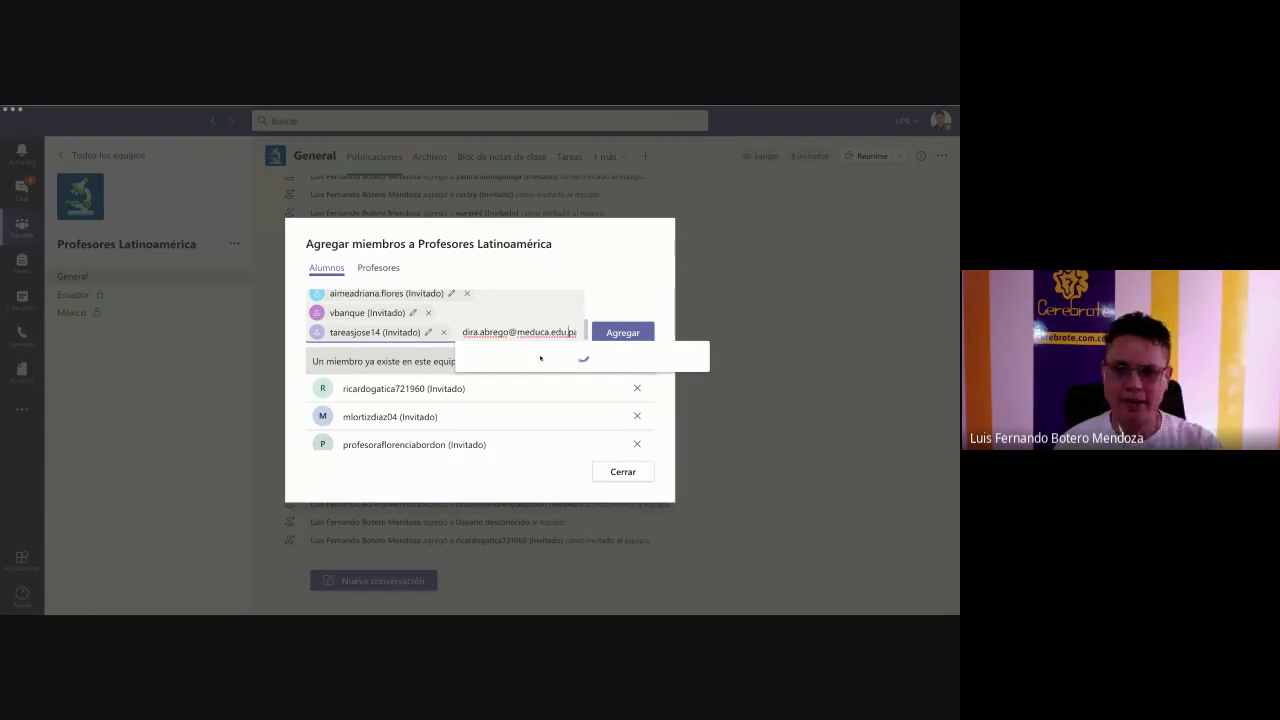
left_click(534, 364)
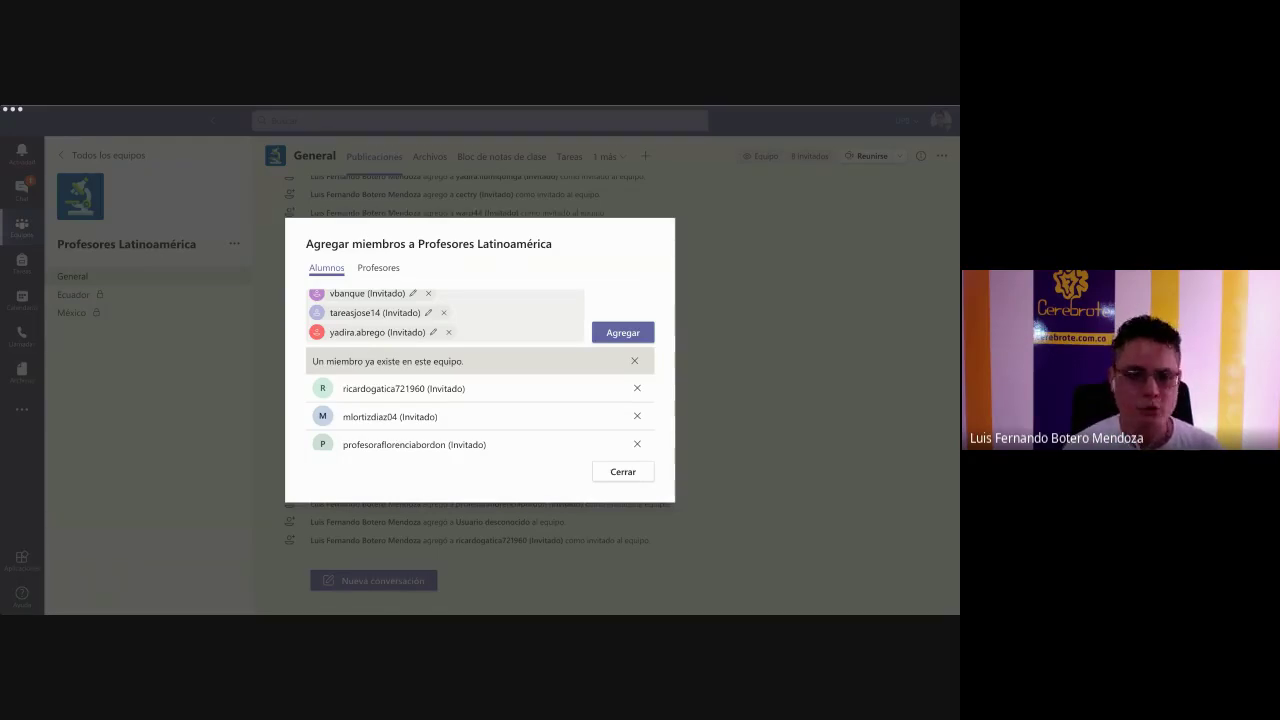
- Queue one more guest e-mail and add the batch to Profesores Latinoamérica
left_click(276, 369)
key("ctrl+v")
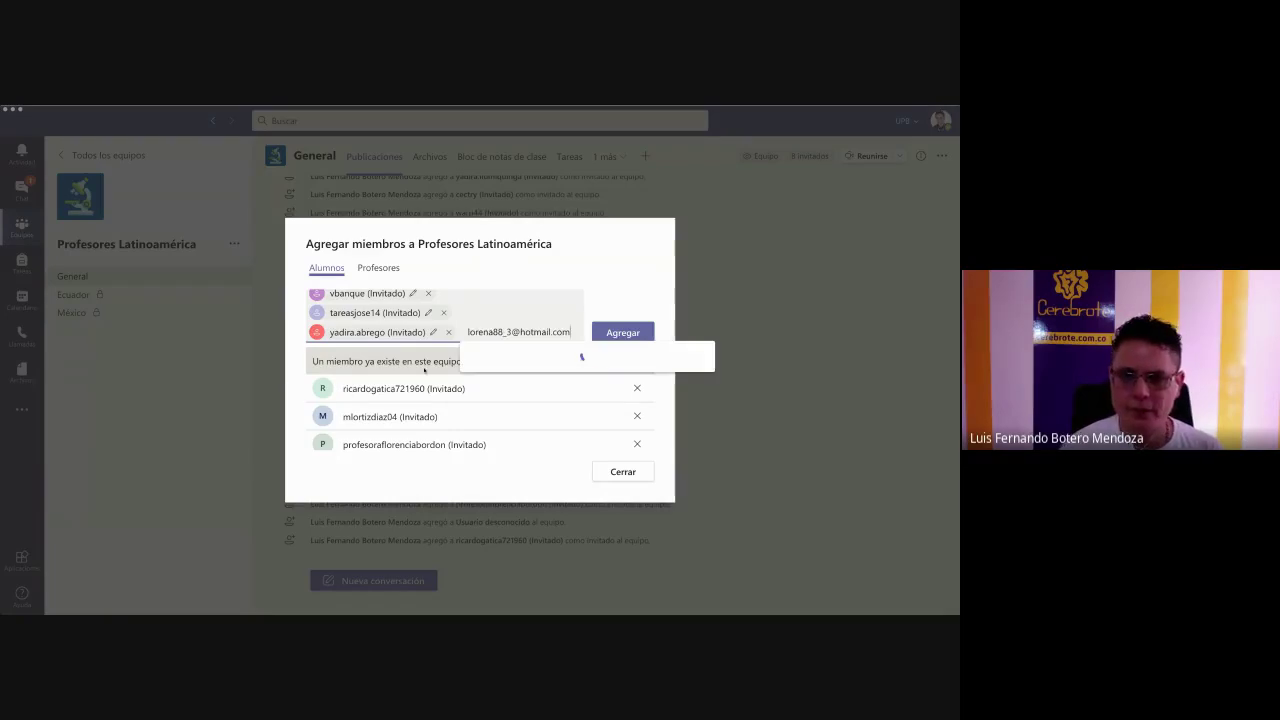
key("Return")
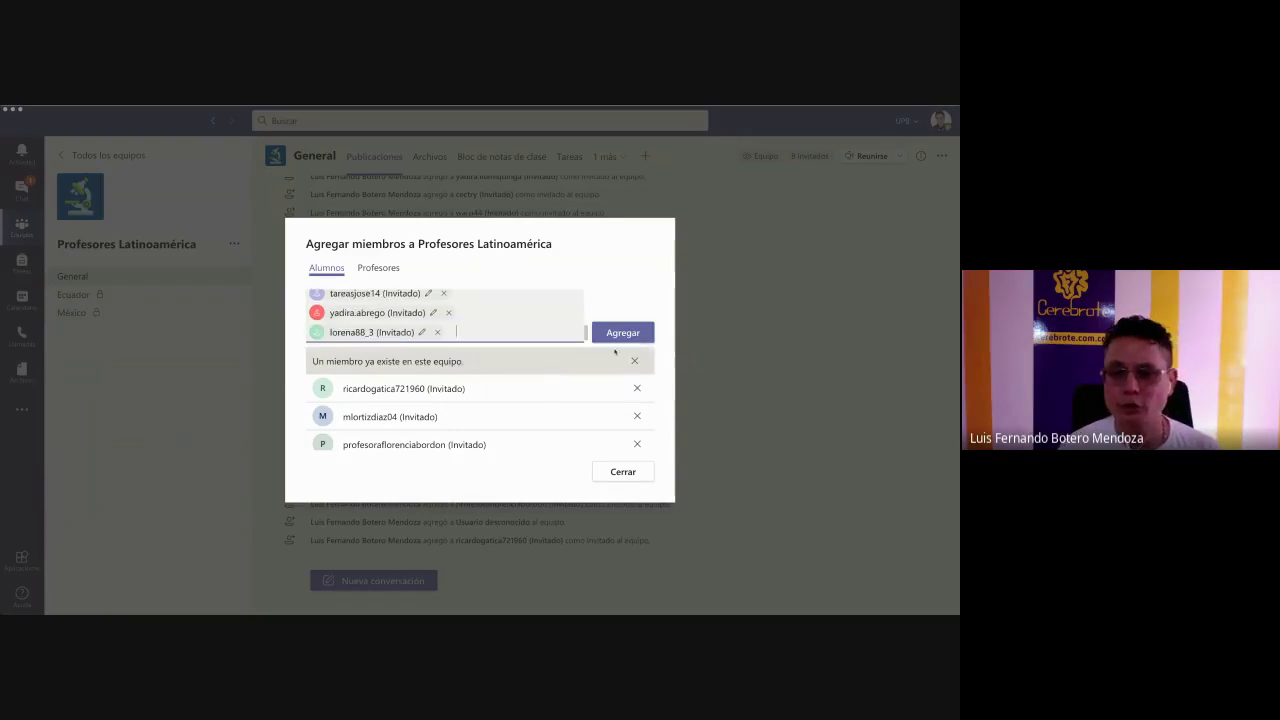
left_click(616, 334)
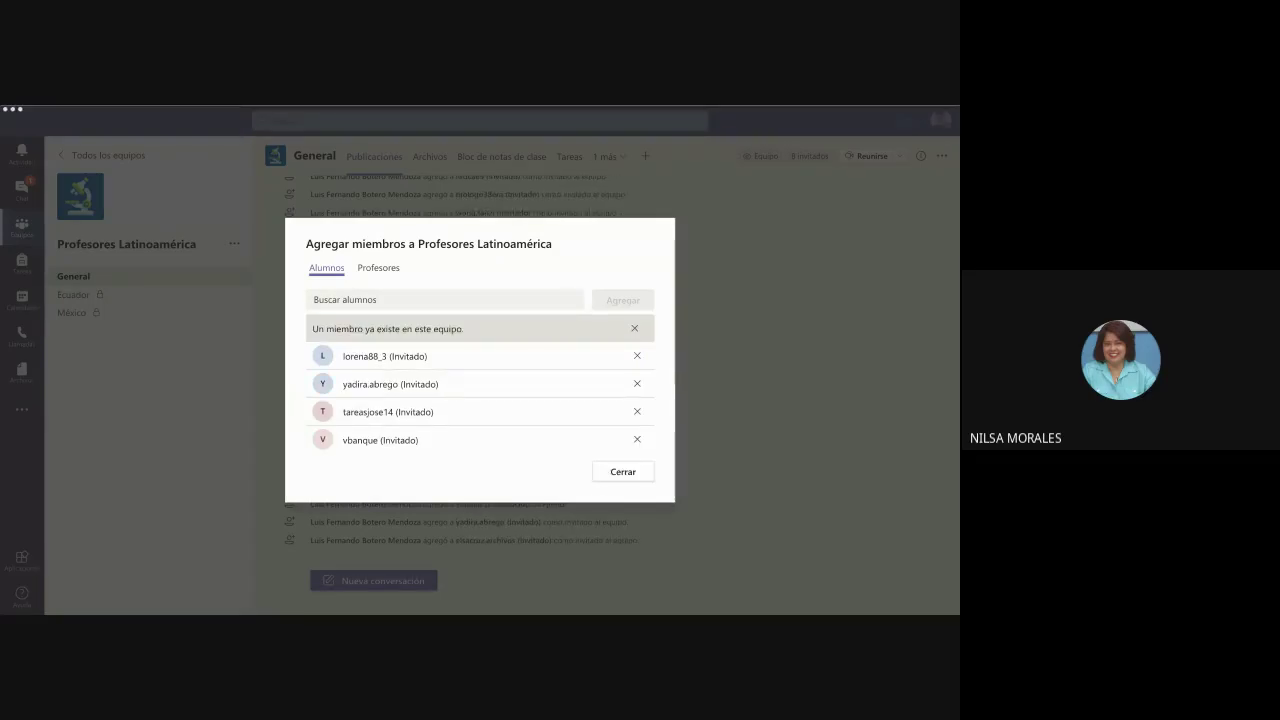
- Stage three guest e-mails, copied from the address list, as invitees in Buscar alumnos
left_click(406, 298)
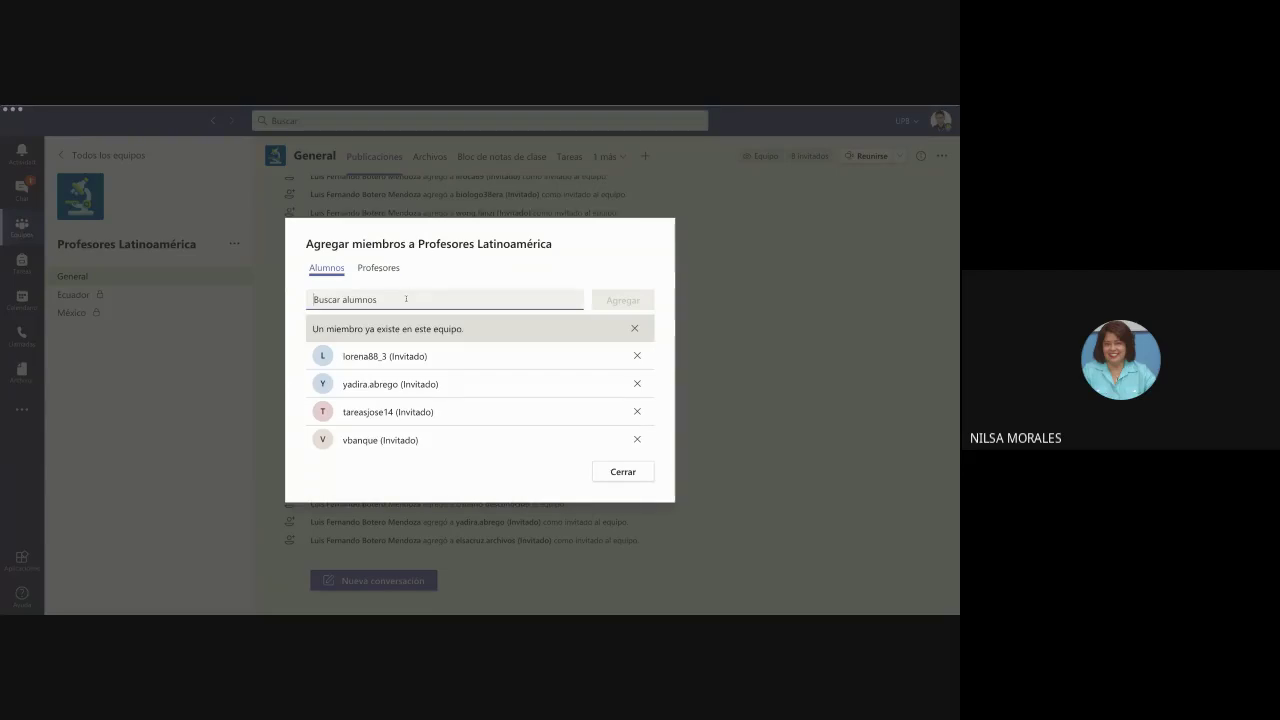
key("ctrl+v")
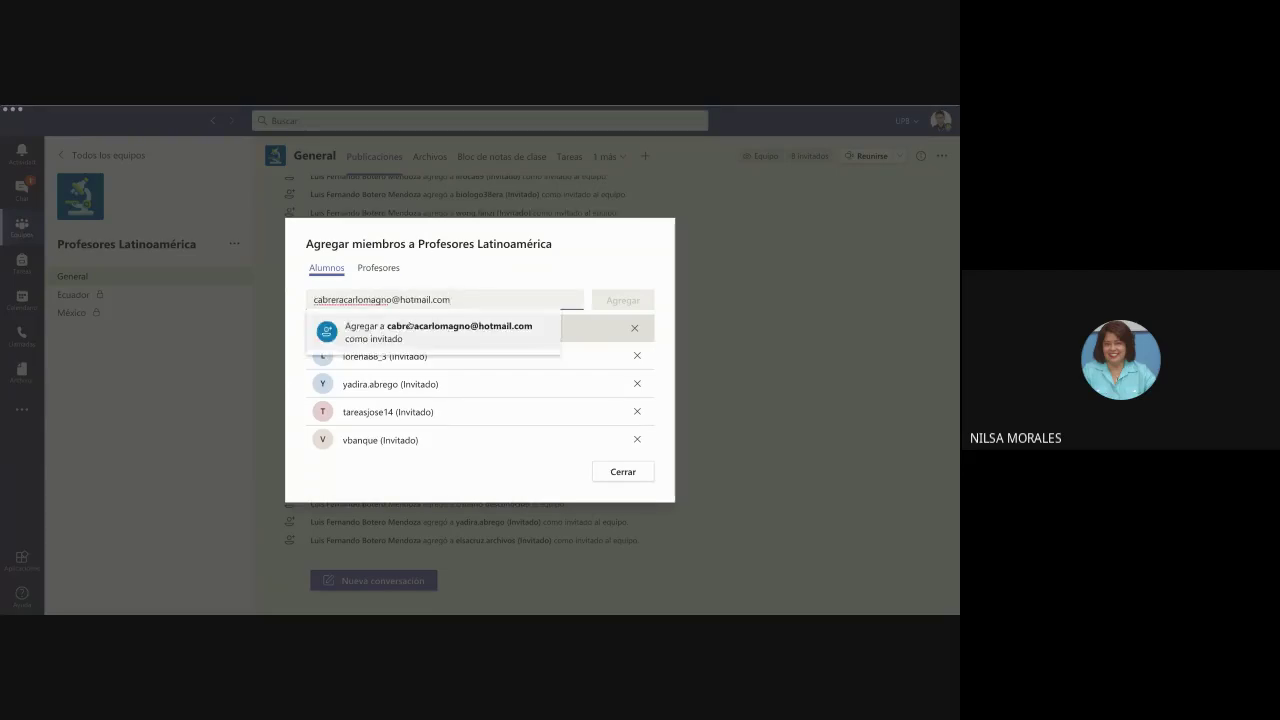
left_click(409, 326)
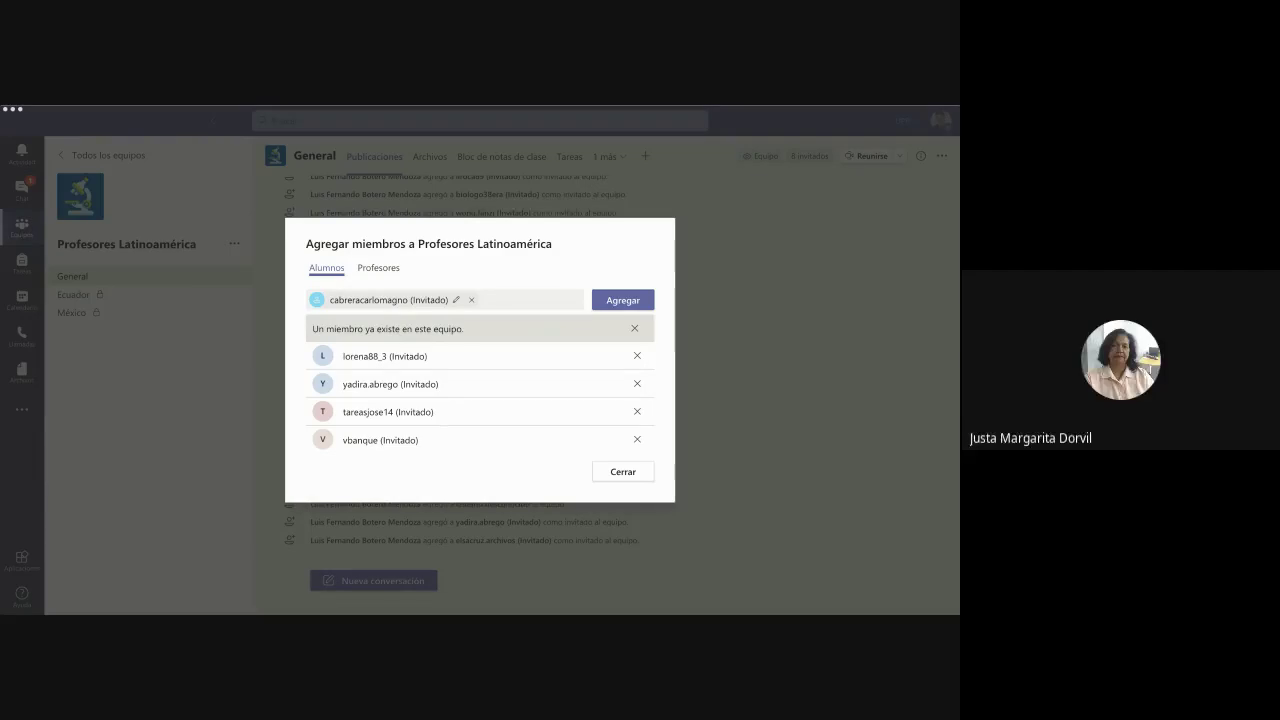
key("alt+Tab")
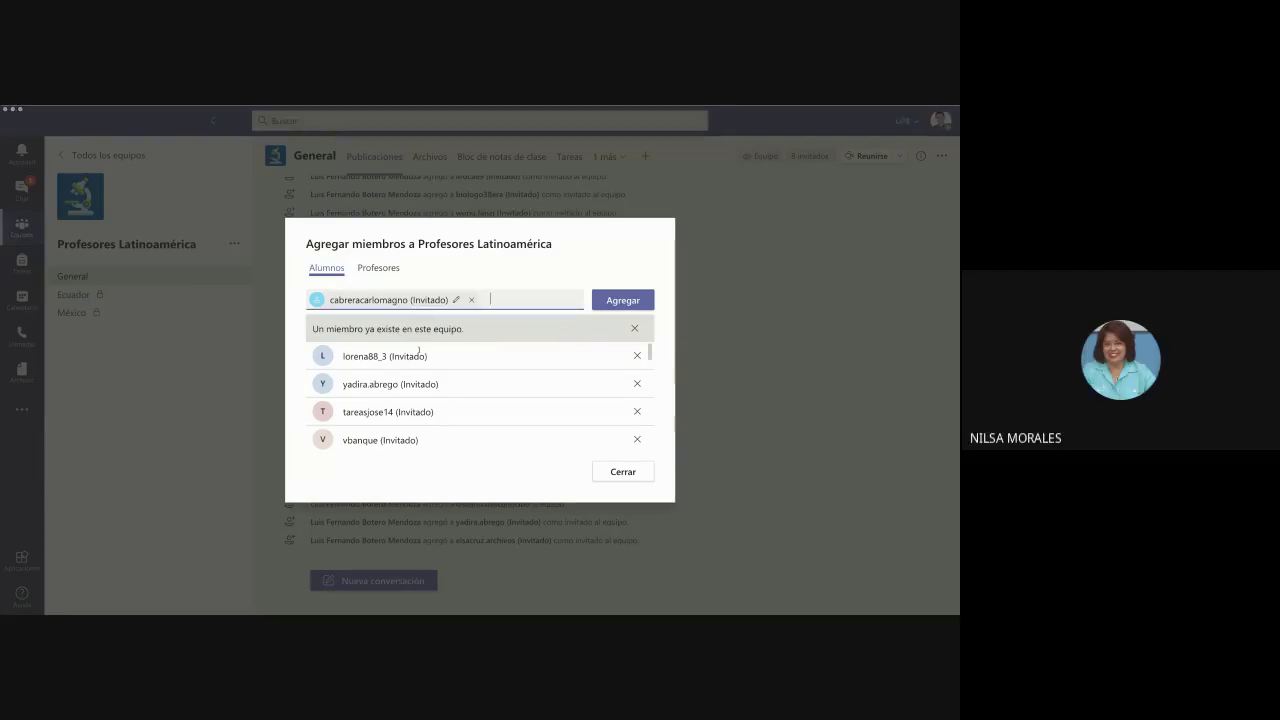
key("ctrl+v")
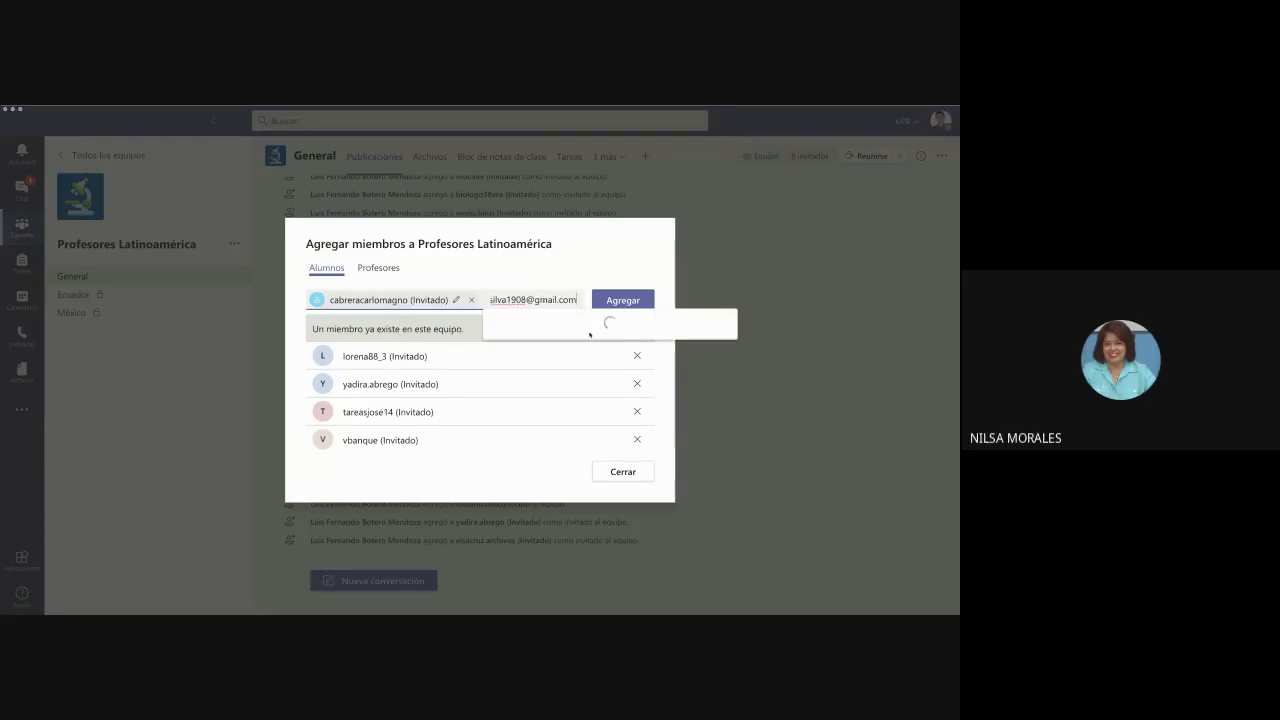
left_click(590, 331)
key("alt+Tab")
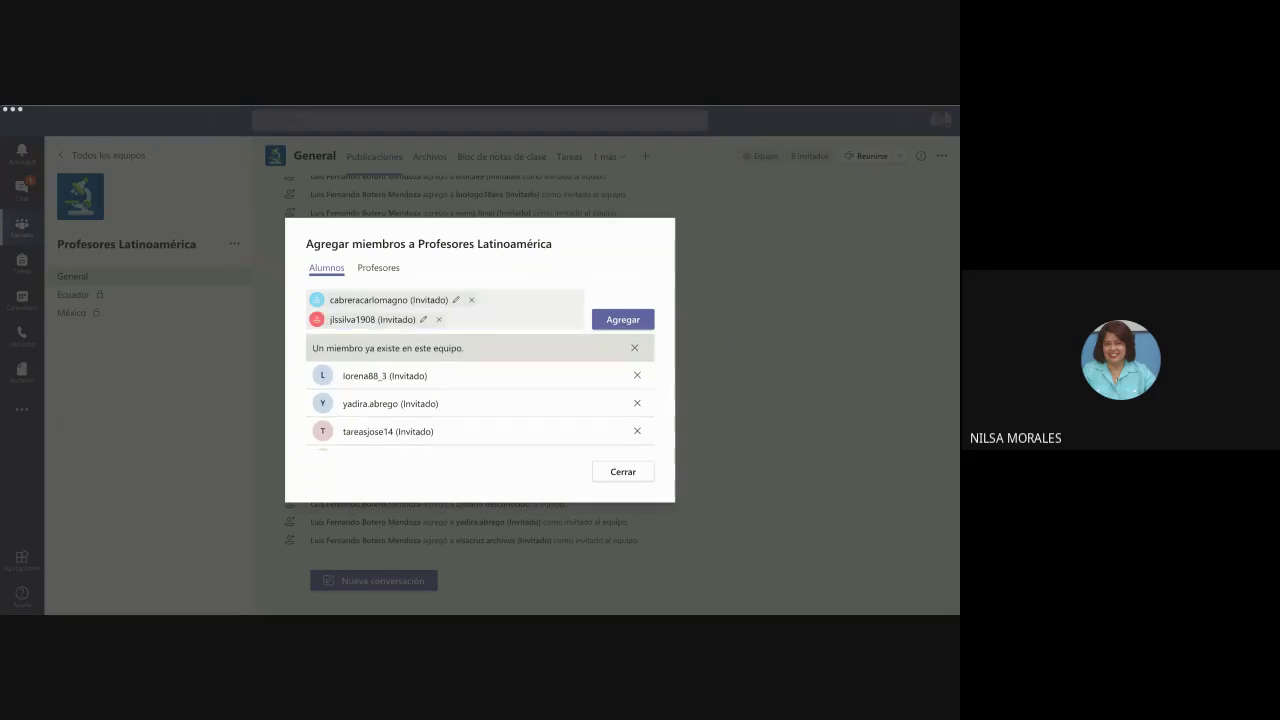
key("alt+Tab")
key("ctrl+v")
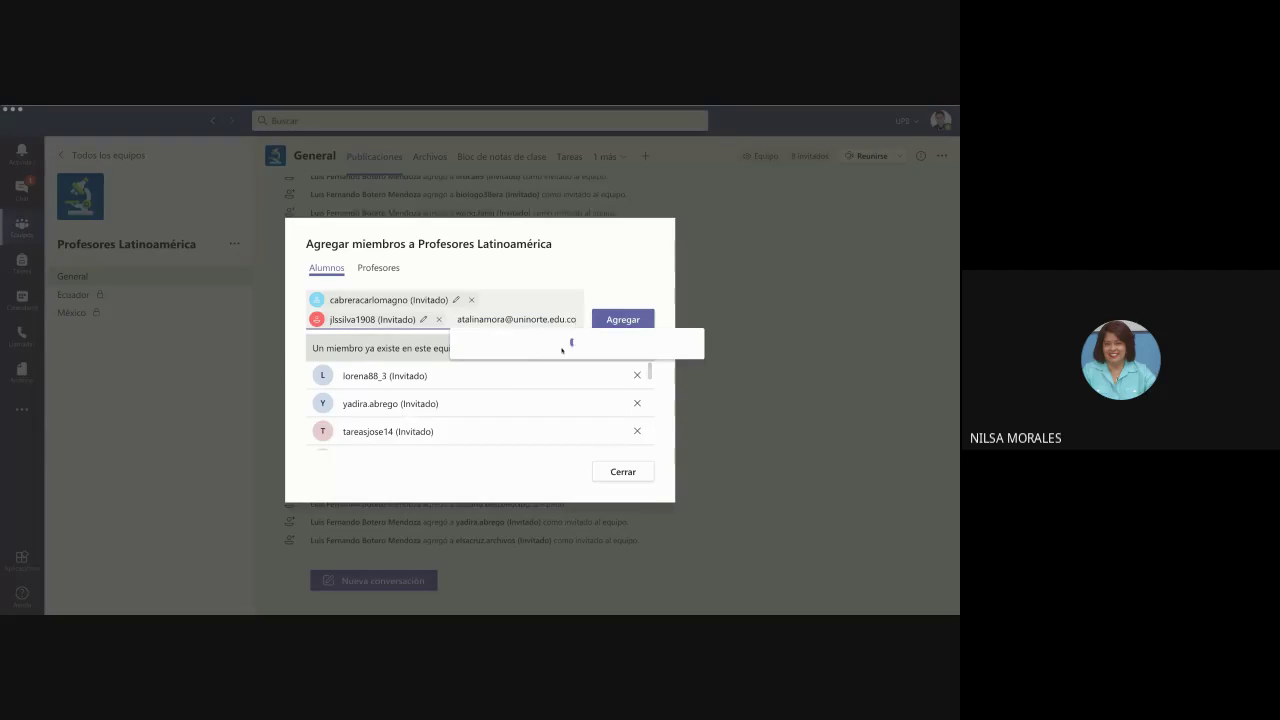
left_click(565, 349)
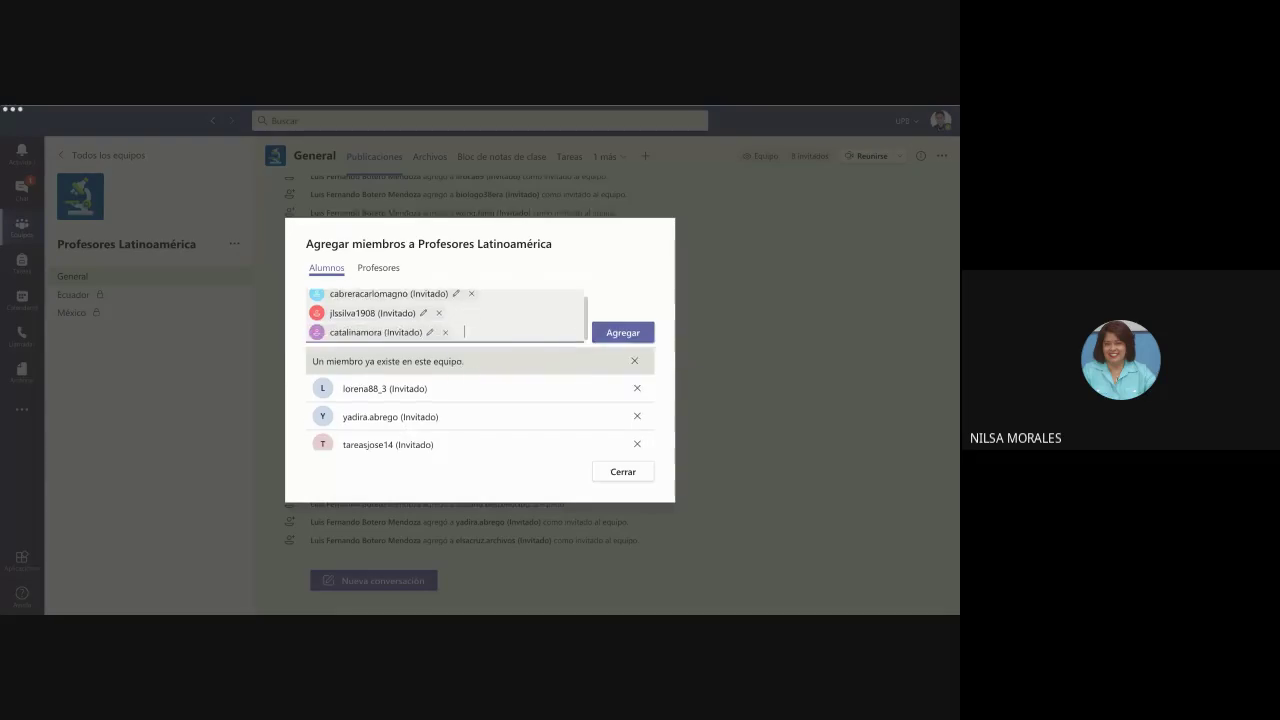
- Stage two more copied guest e-mails and submit all five with Agregar
key("alt+Tab")
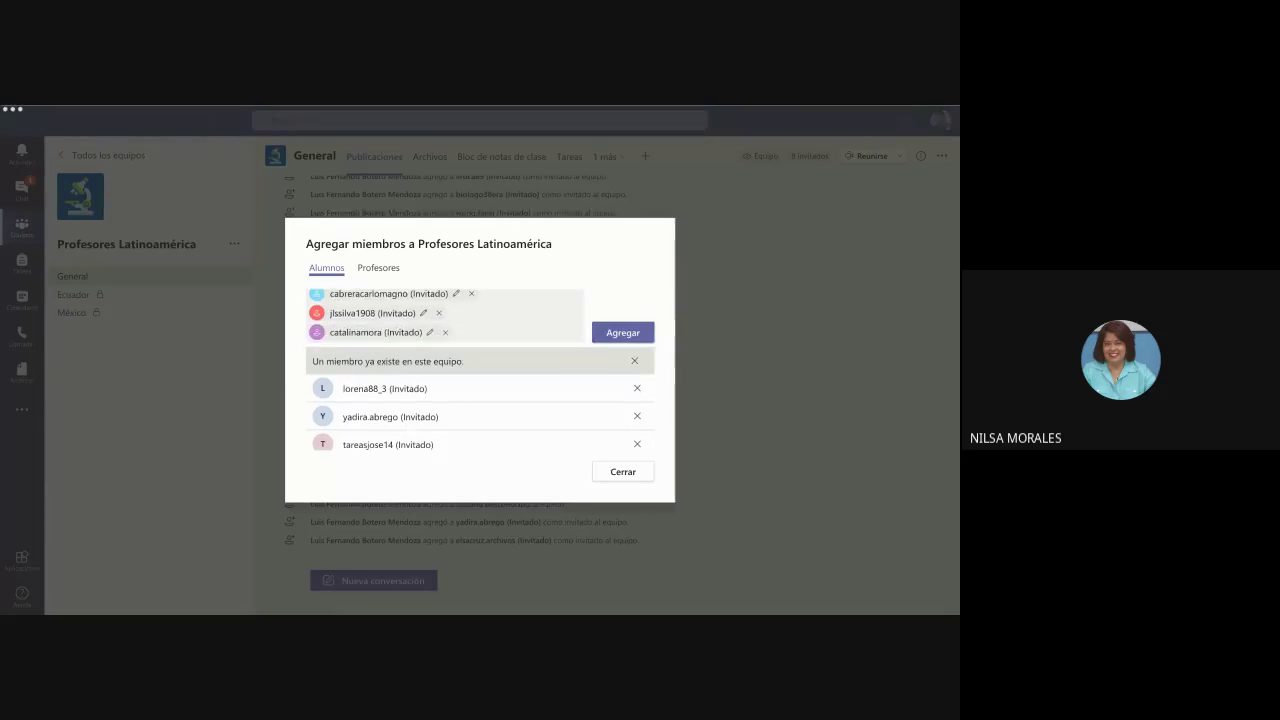
key("alt+Tab")
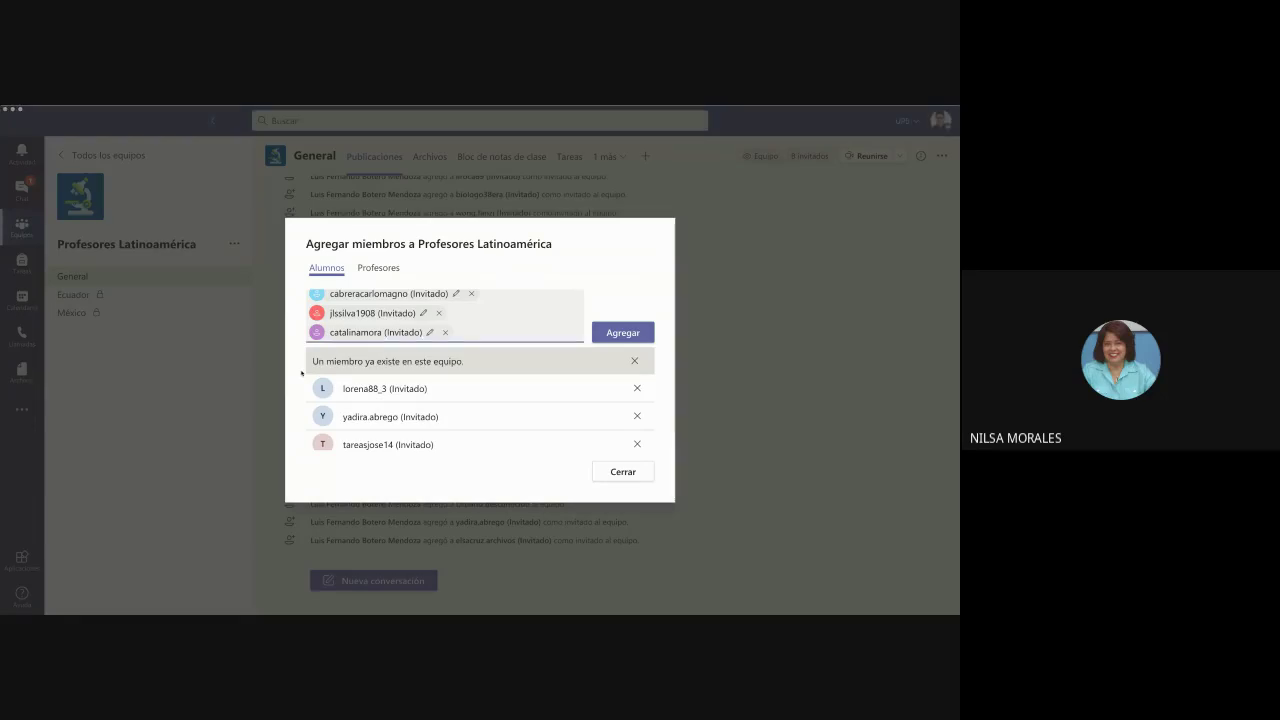
key("ctrl+v")
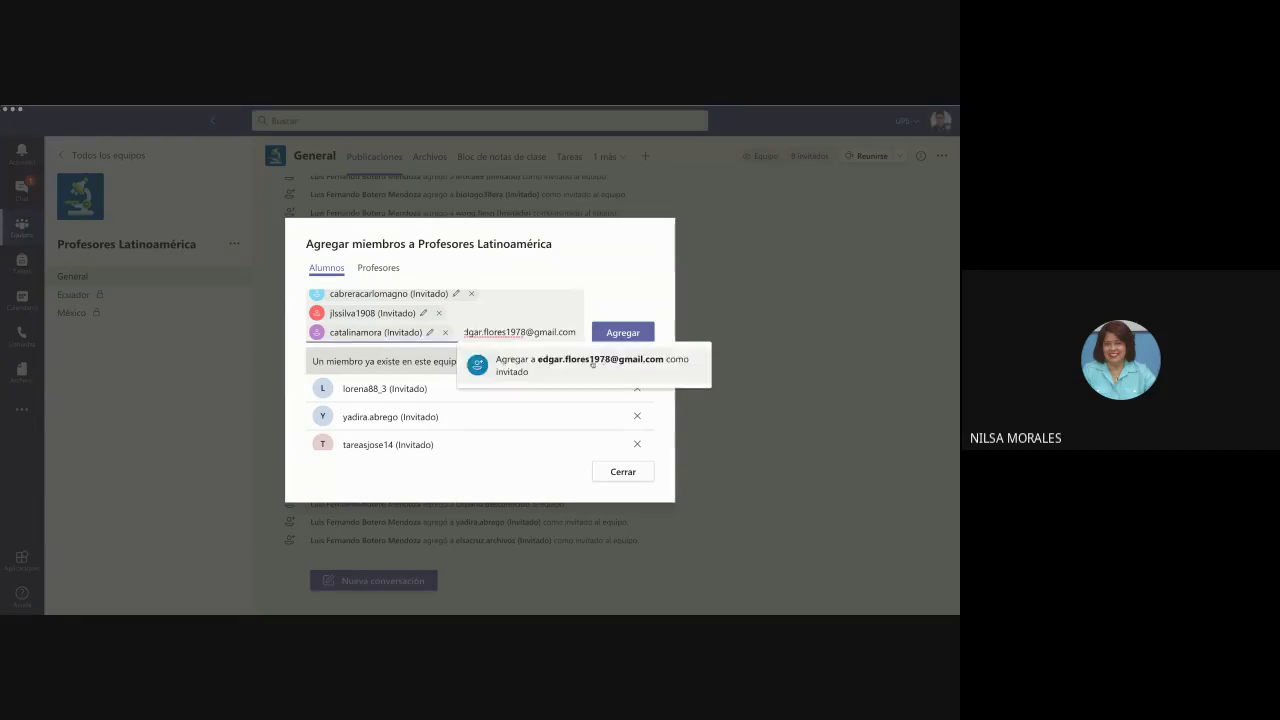
left_click(603, 352)
key("alt+Tab")
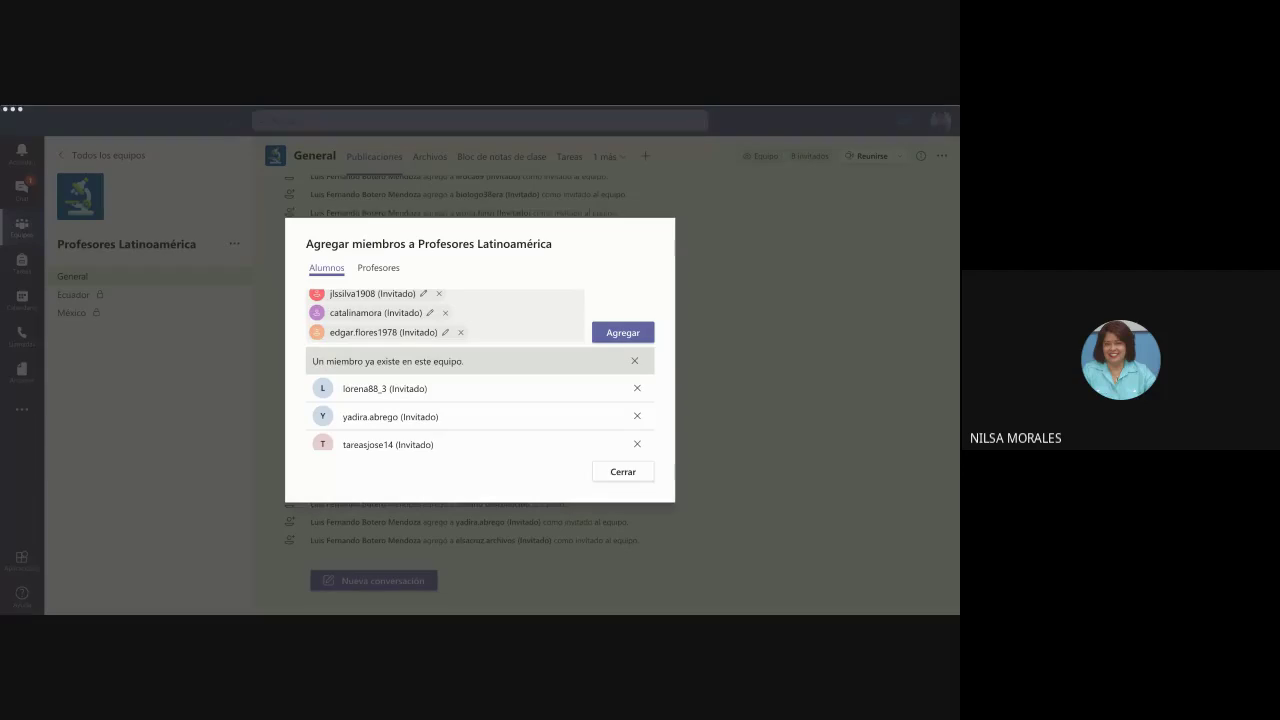
key("alt+Tab")
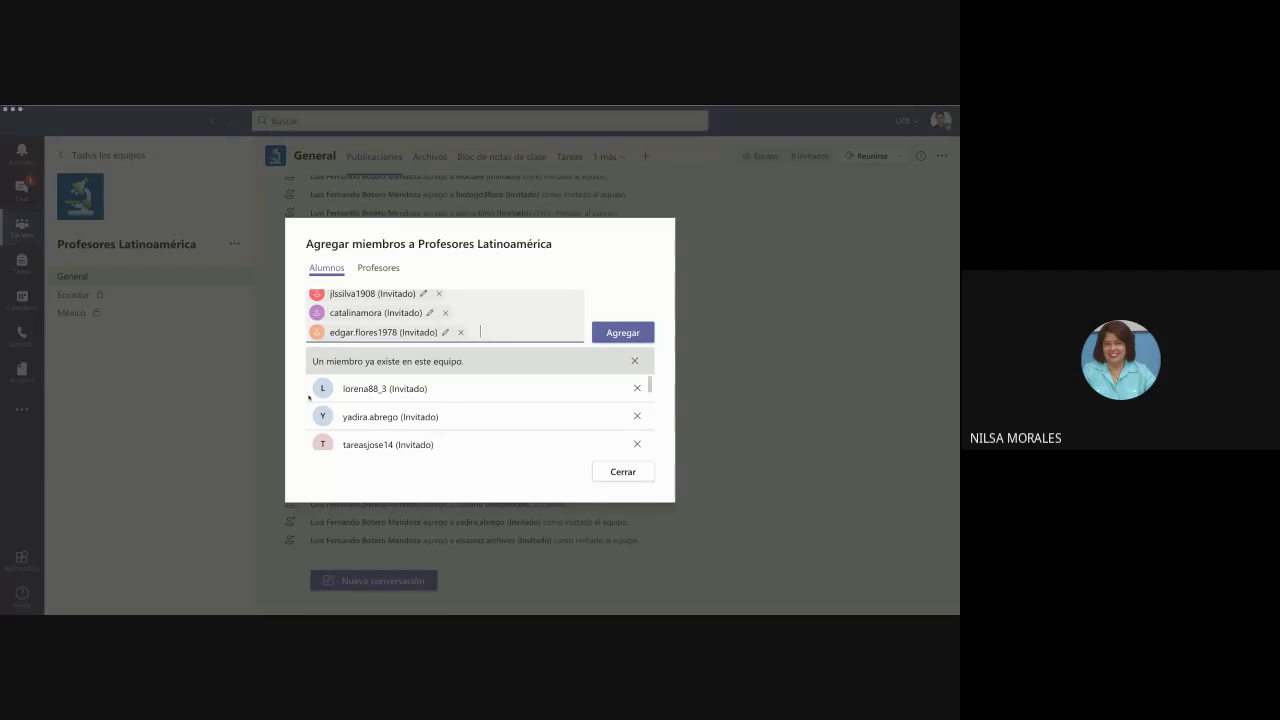
key("ctrl+v")
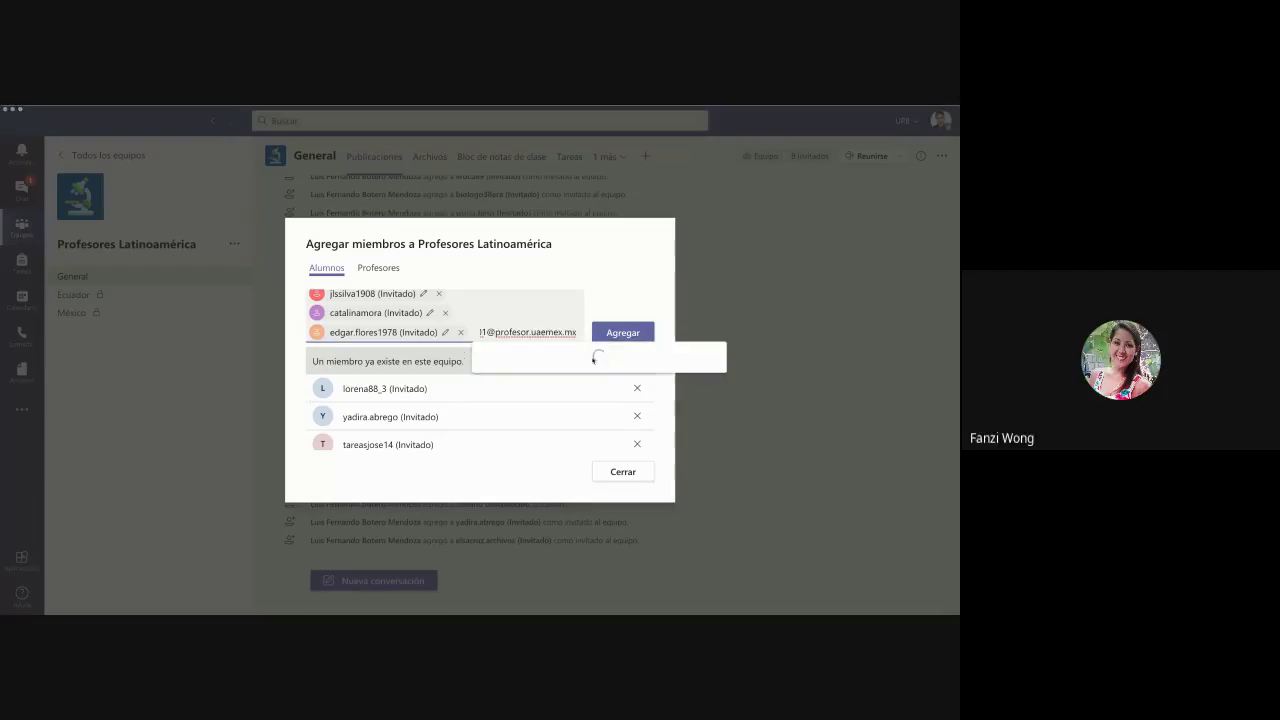
left_click(623, 333)
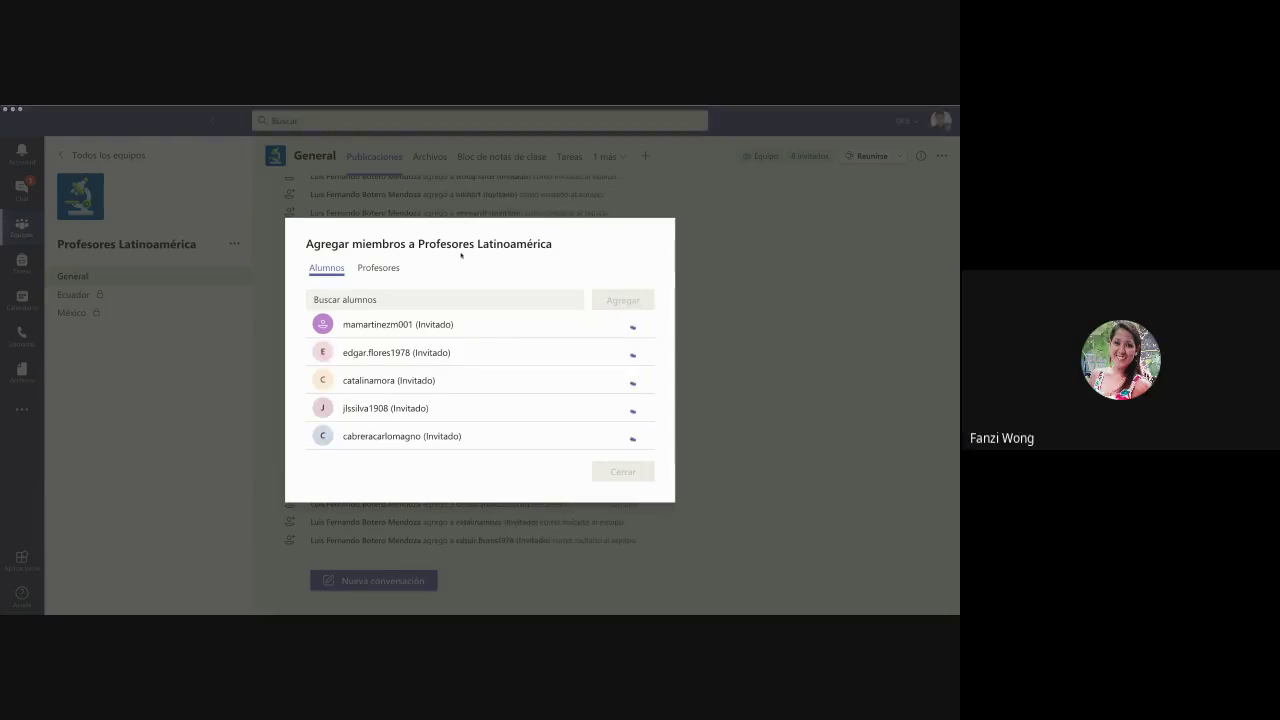
- Stage the first four pasted e-mails as guest invitations
left_click(393, 300)
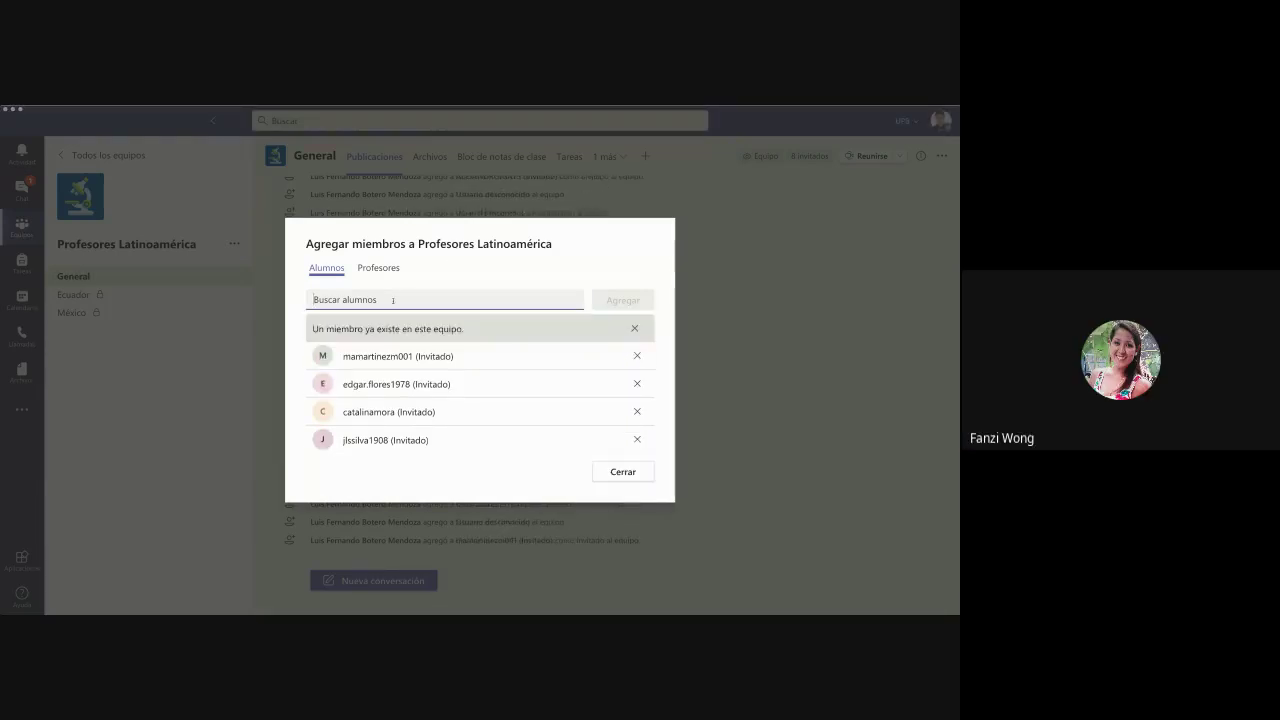
key("ctrl+v")
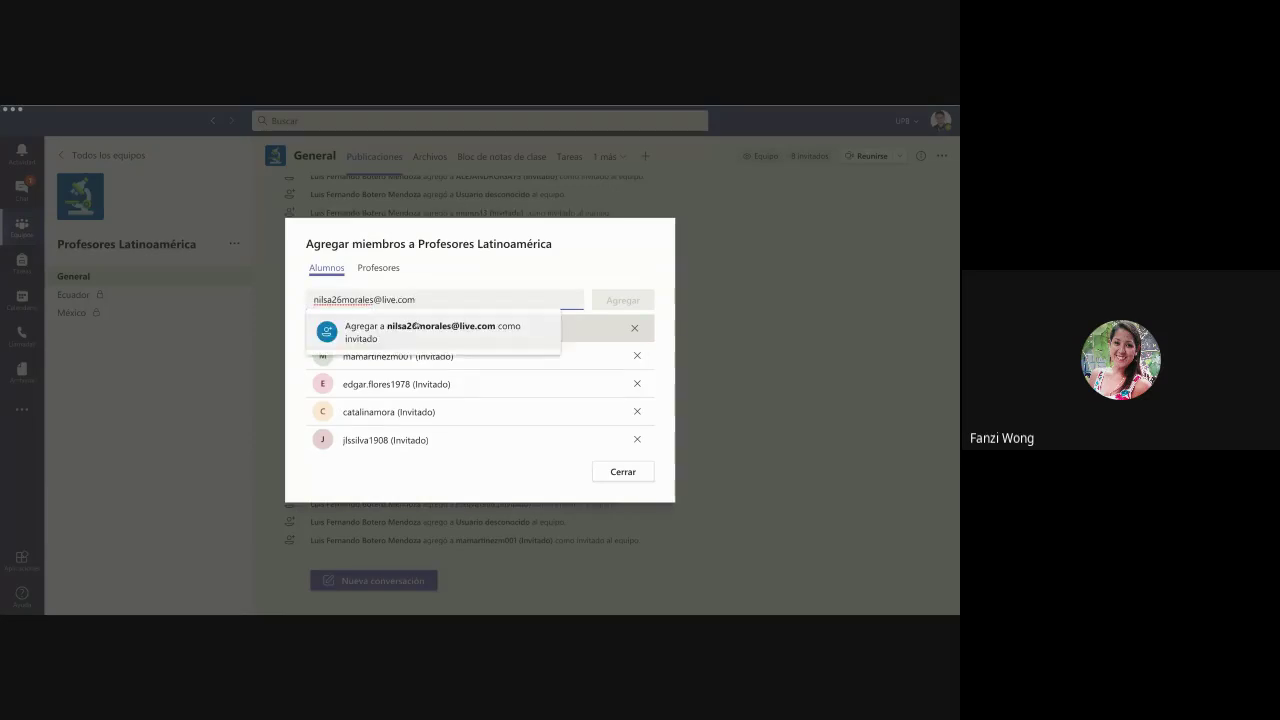
left_click(416, 322)
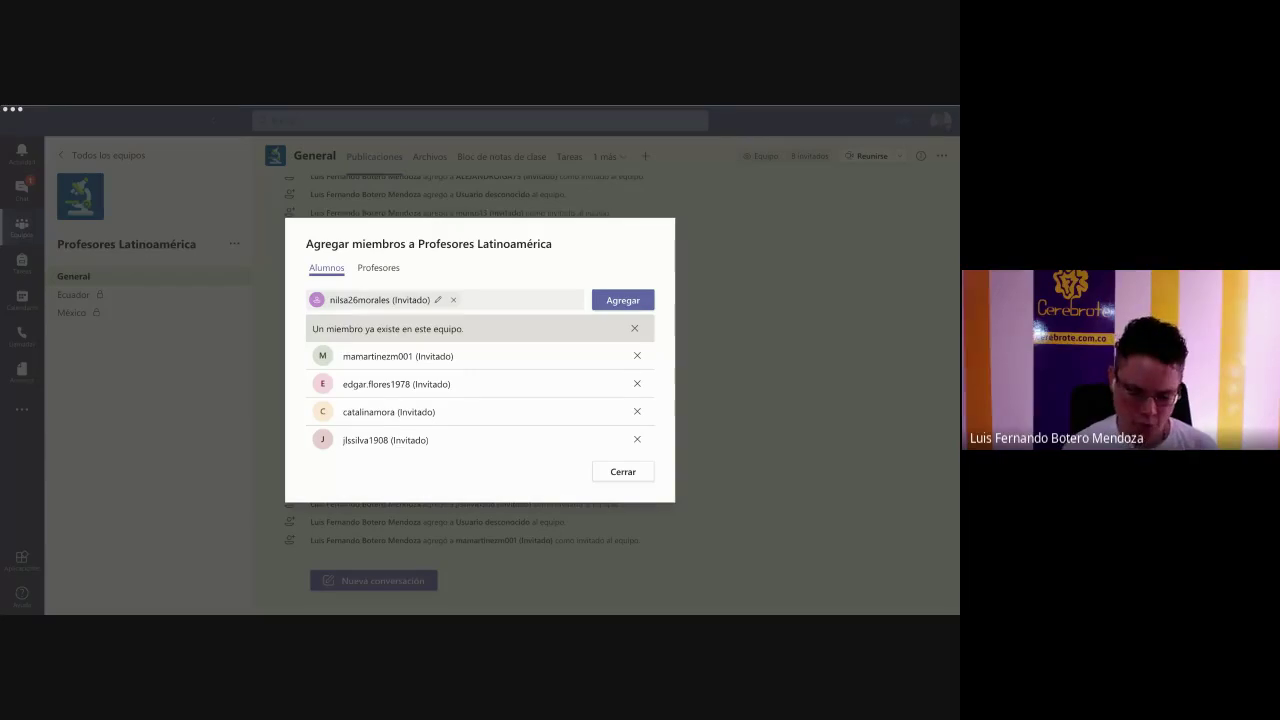
left_click(277, 337)
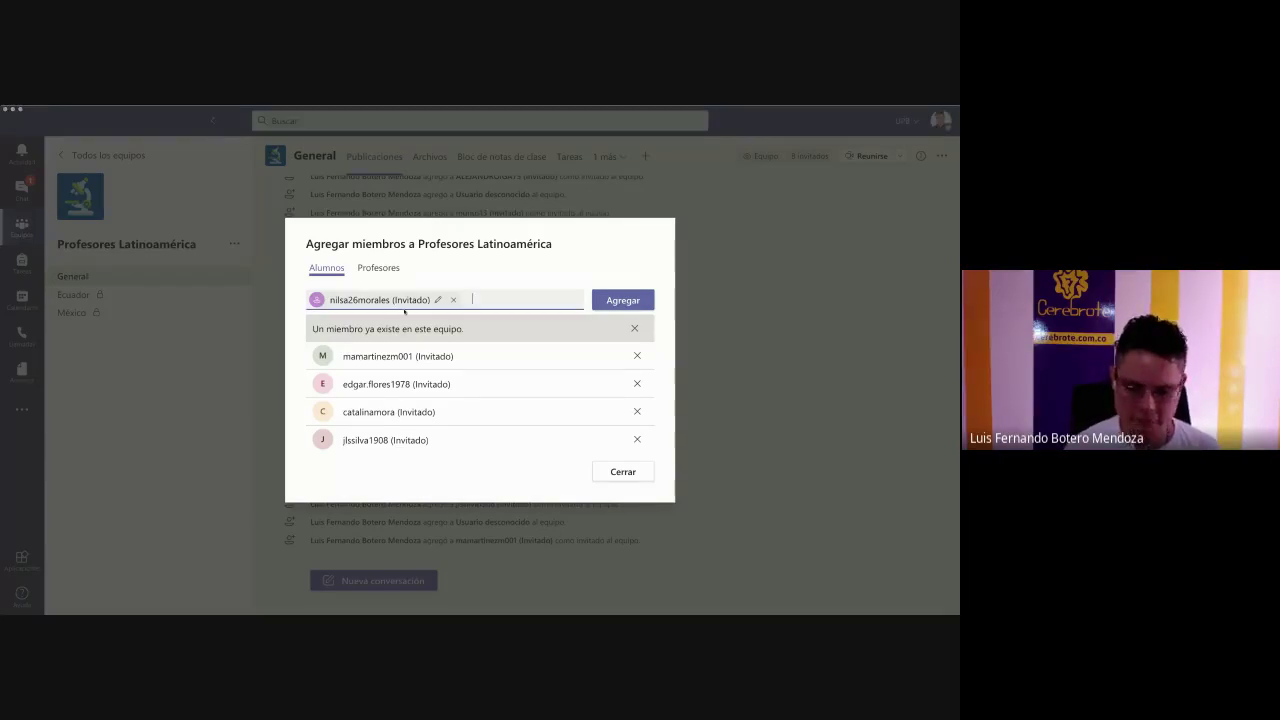
key("ctrl+v")
left_click(569, 328)
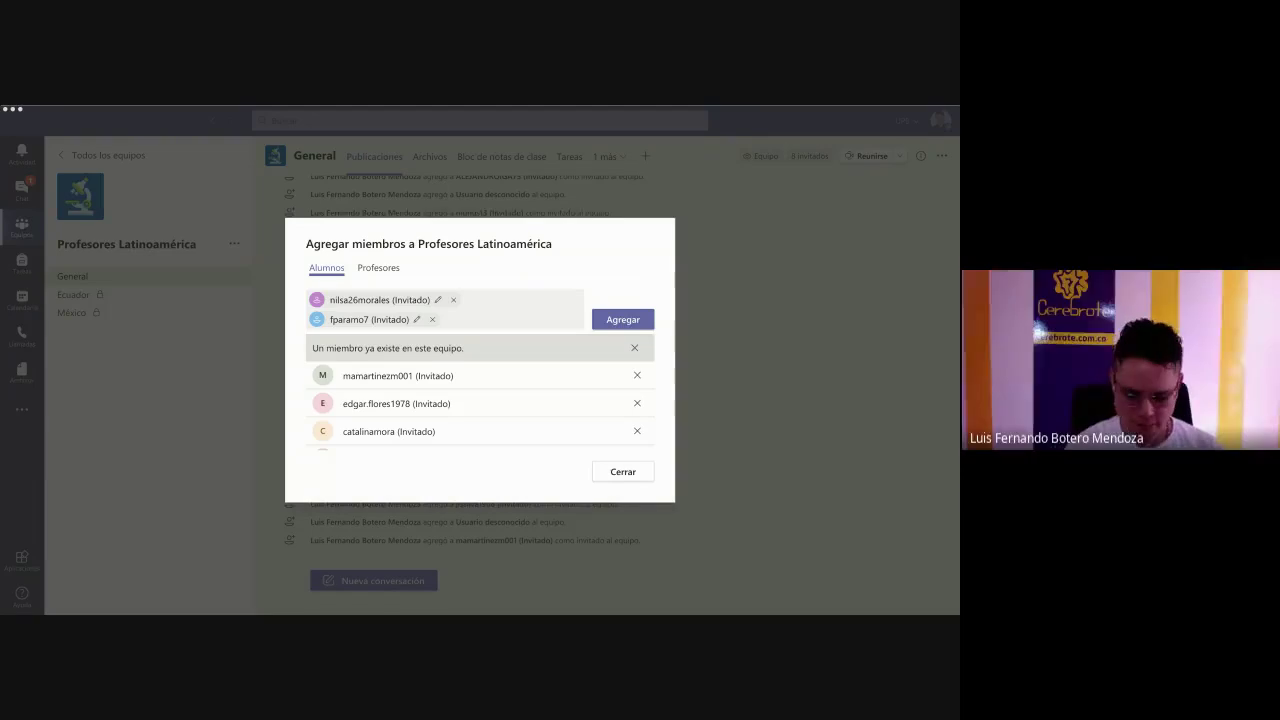
left_click(305, 363)
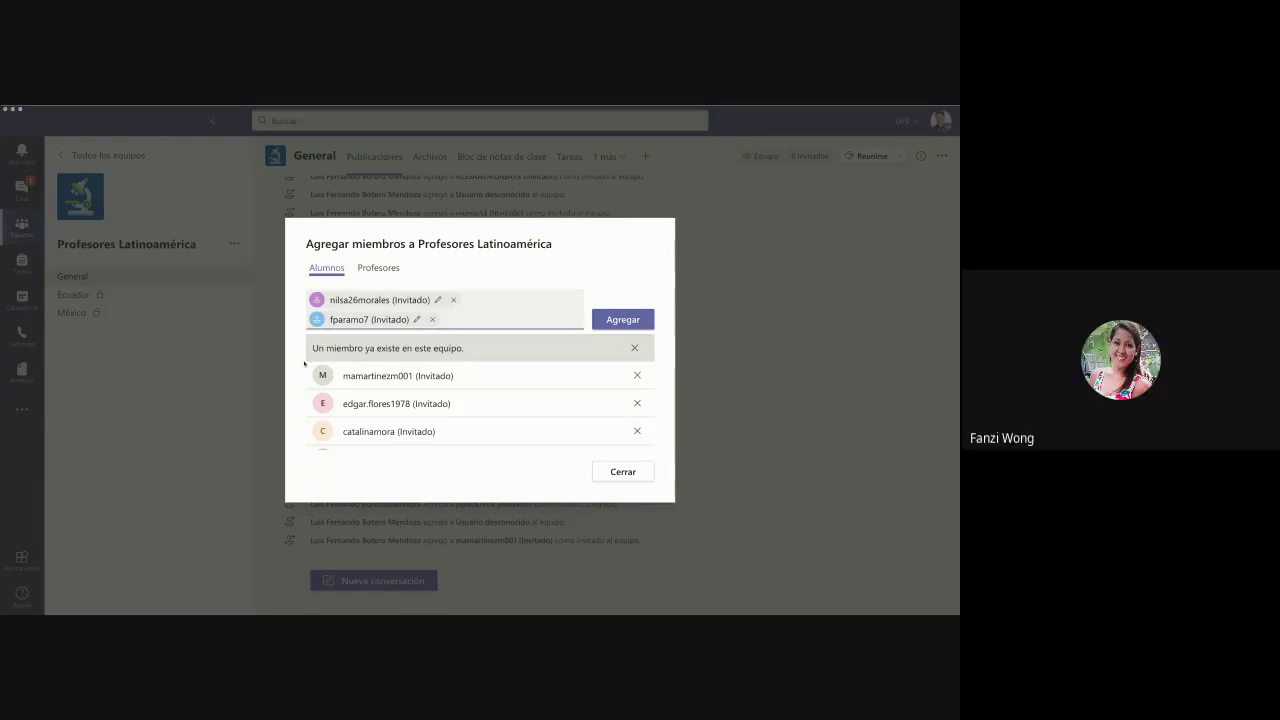
key("ctrl+v")
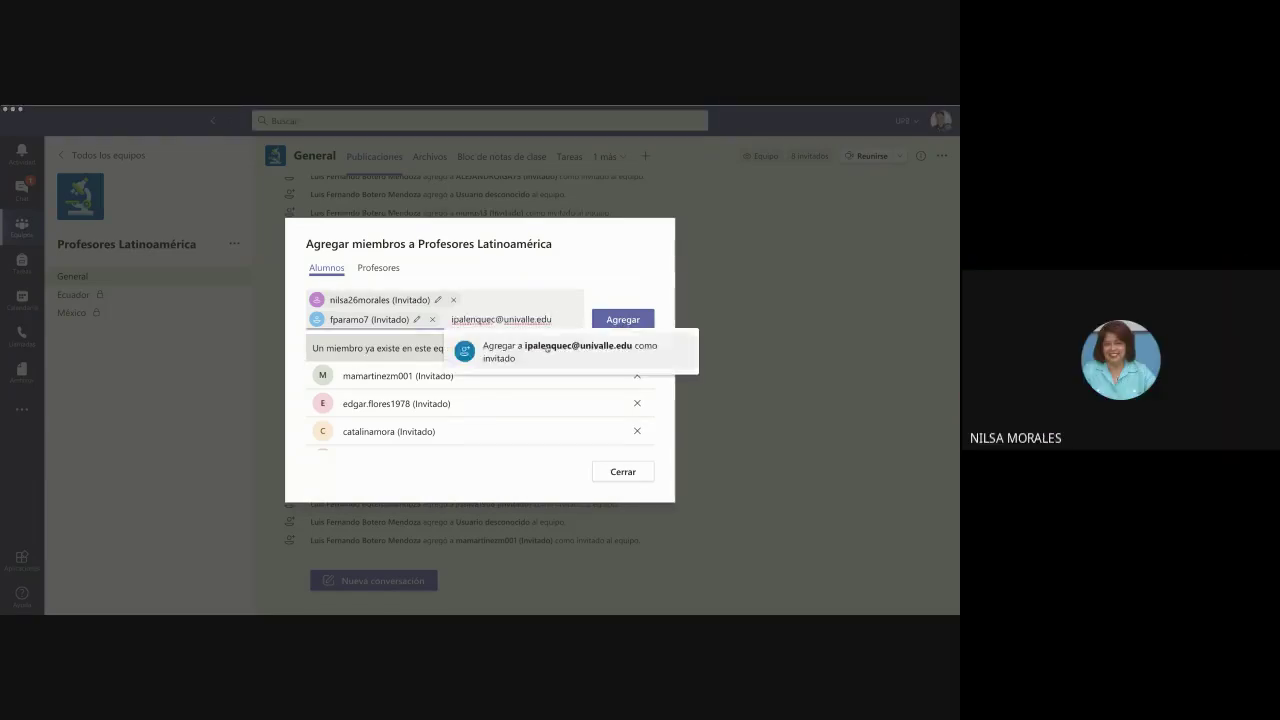
left_click(546, 348)
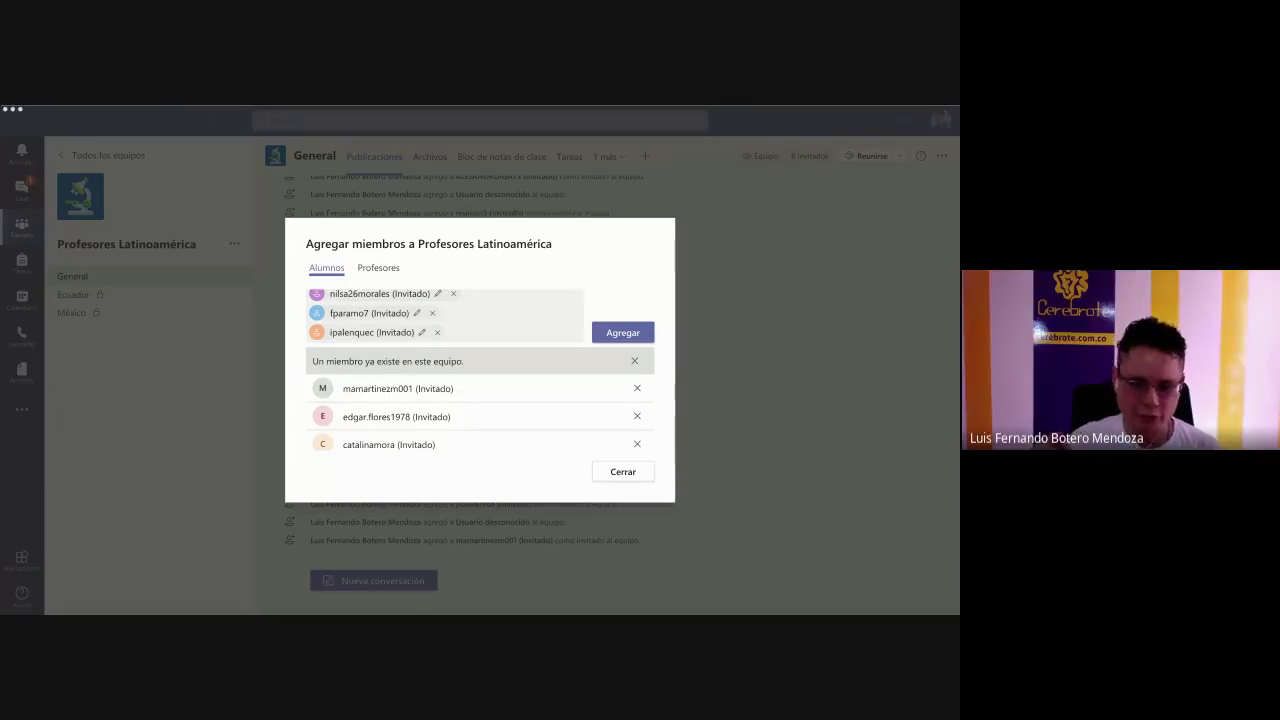
left_click(277, 380)
key("ctrl+v")
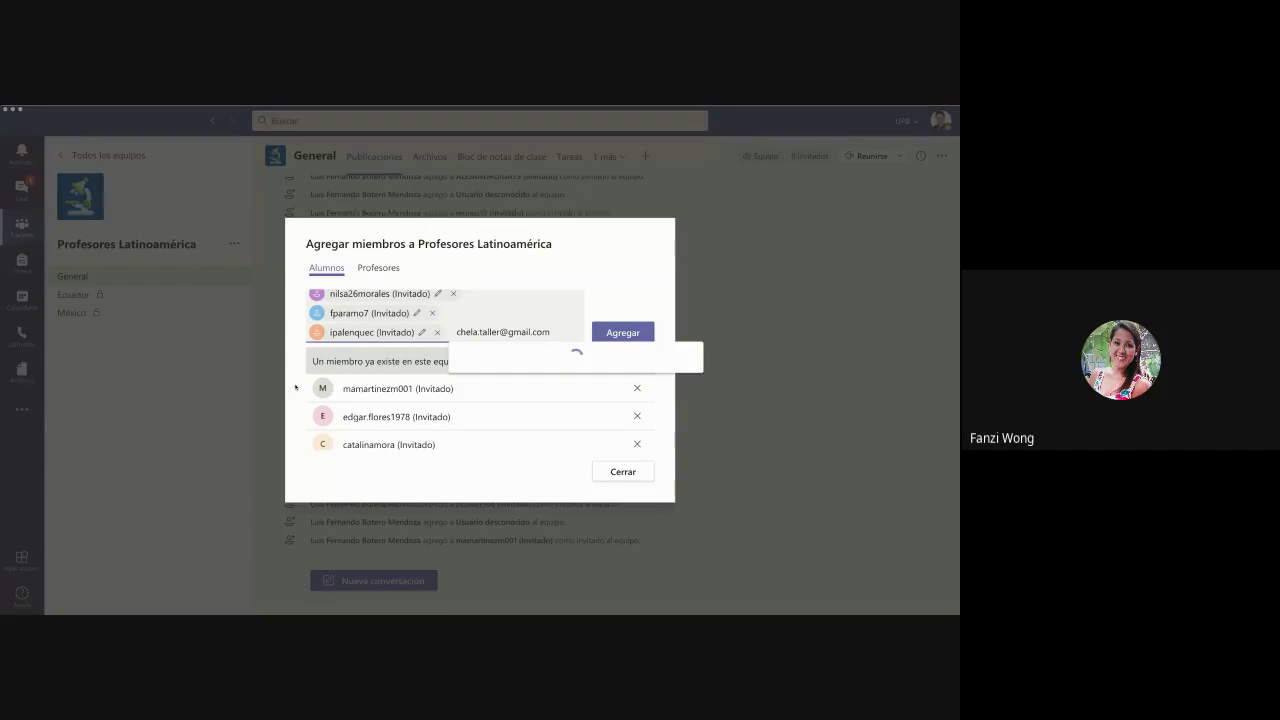
key("Return")
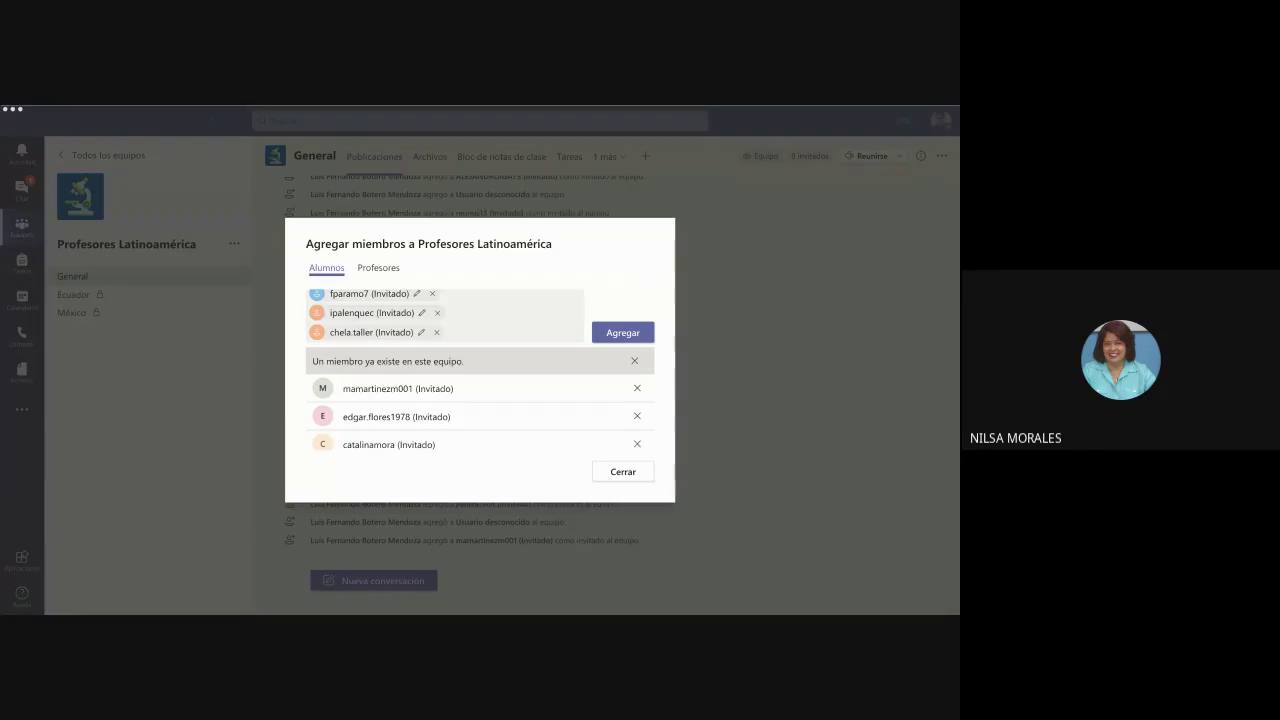
- Stage four more guest e-mails as Invitado entries
left_click(253, 411)
key("ctrl+v")
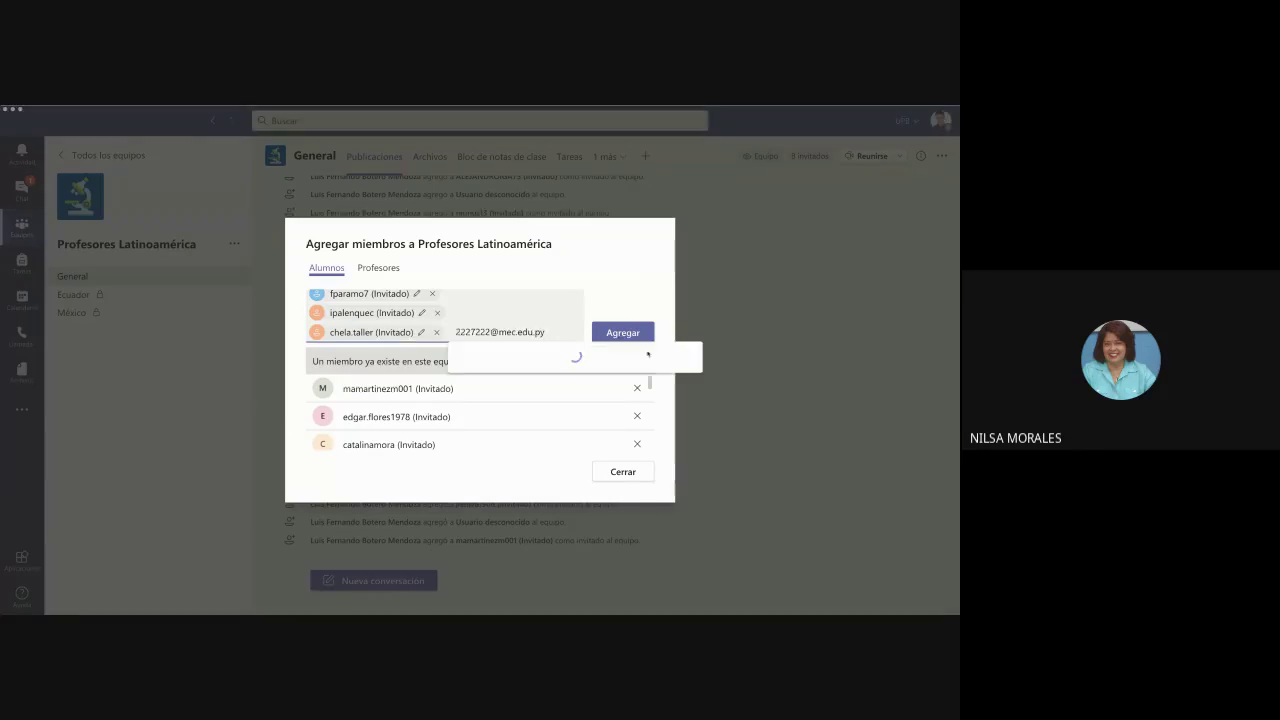
key("Return")
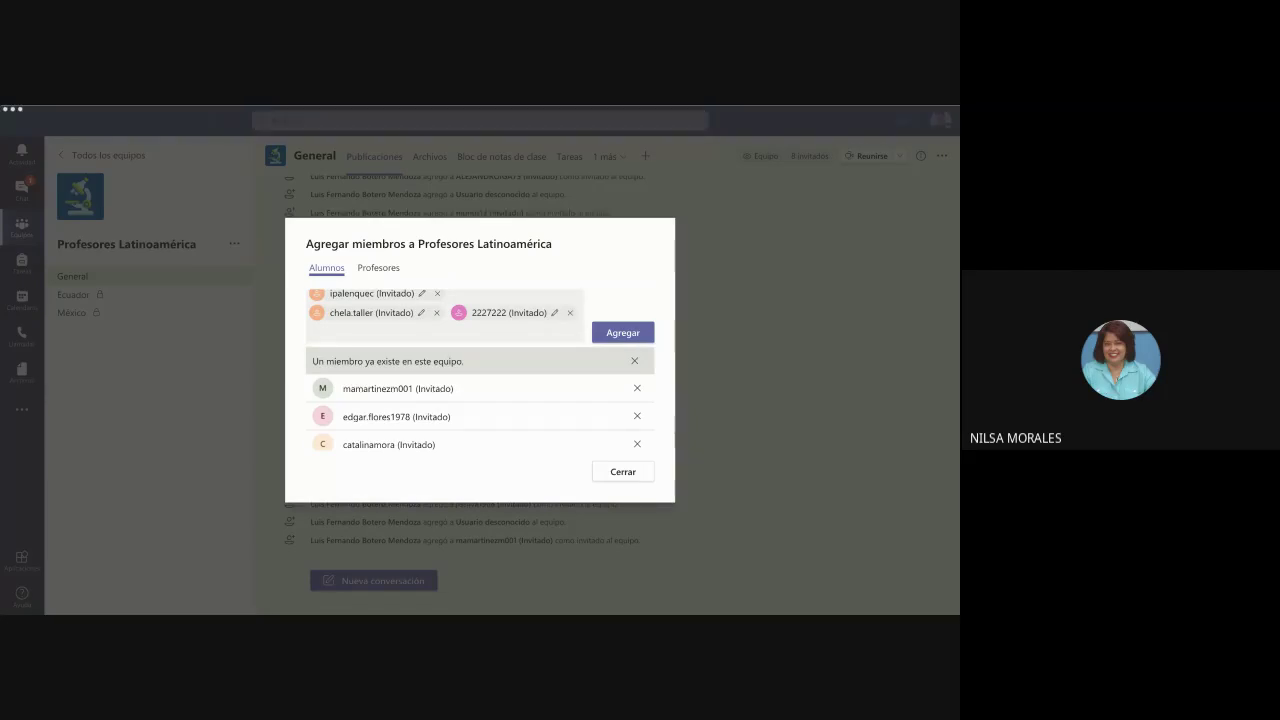
left_click(313, 331)
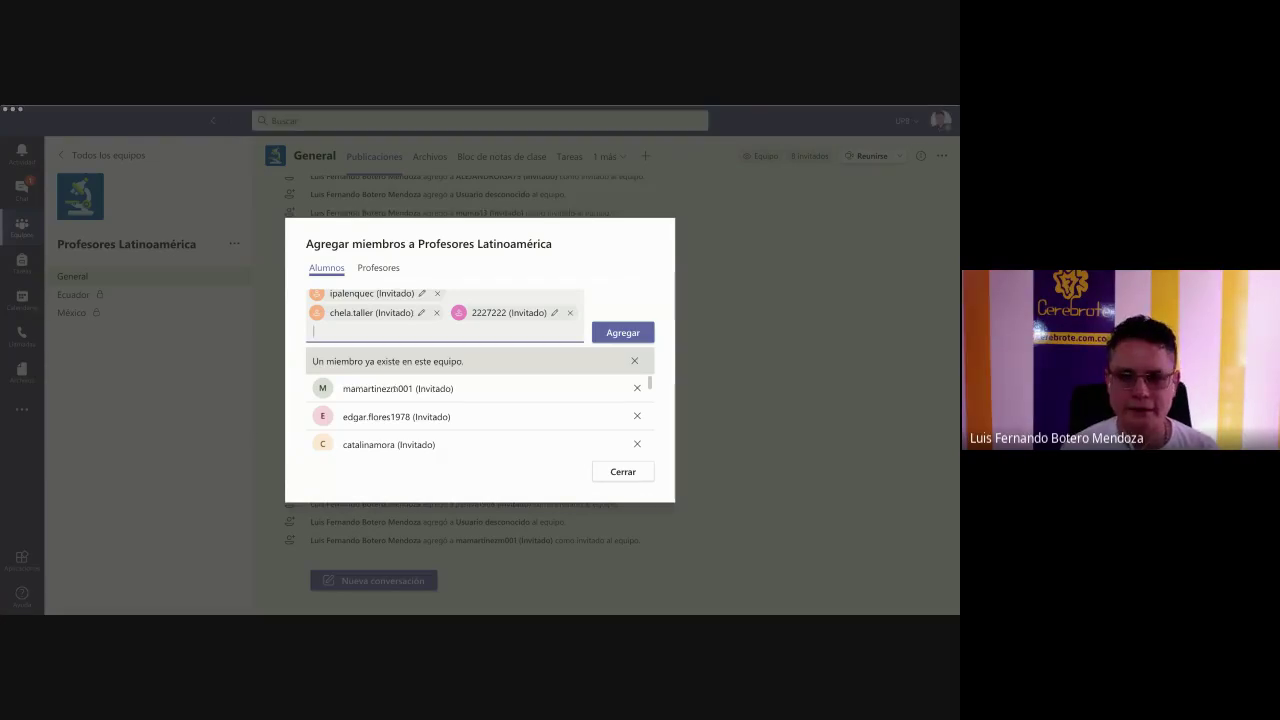
key("ctrl+v")
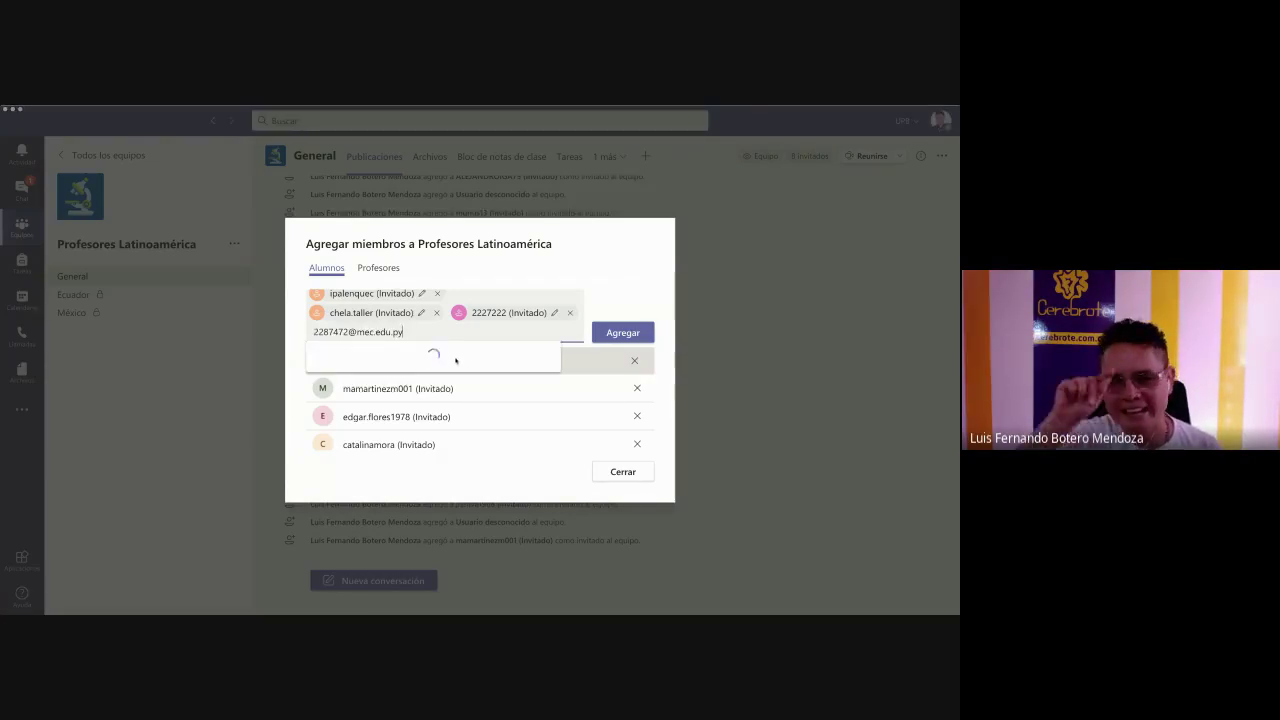
key("Return")
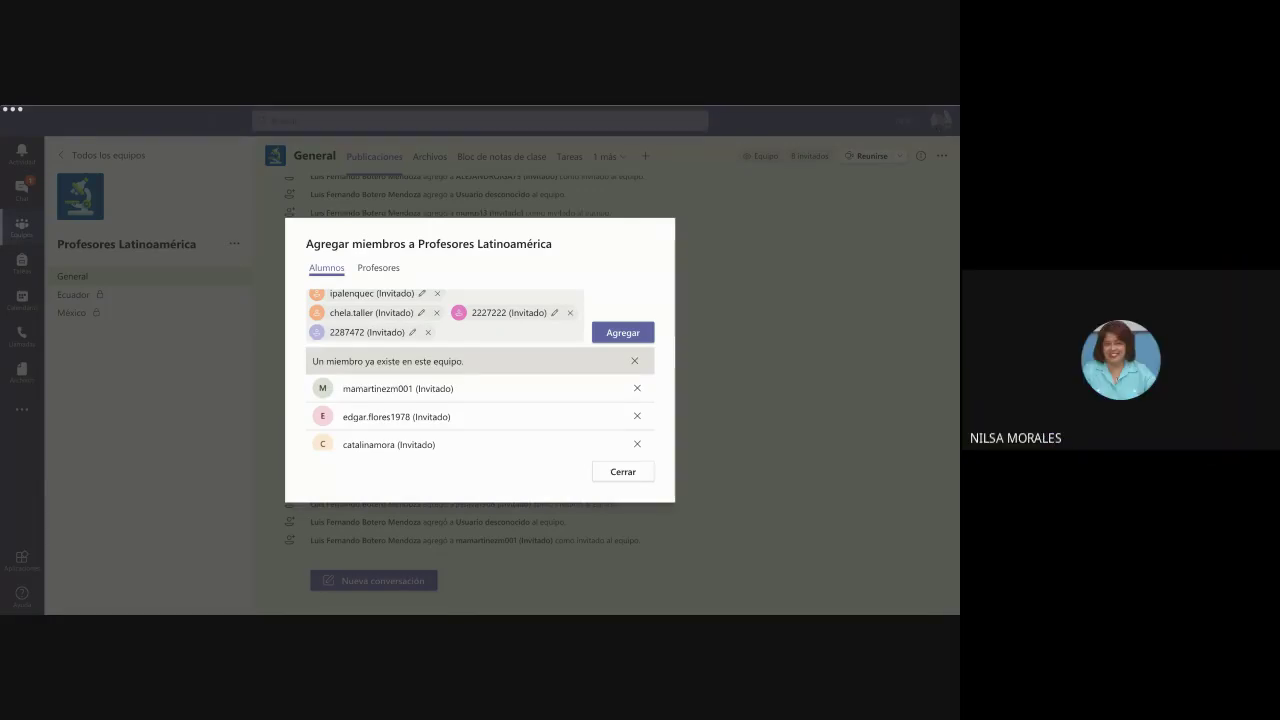
left_click(309, 409)
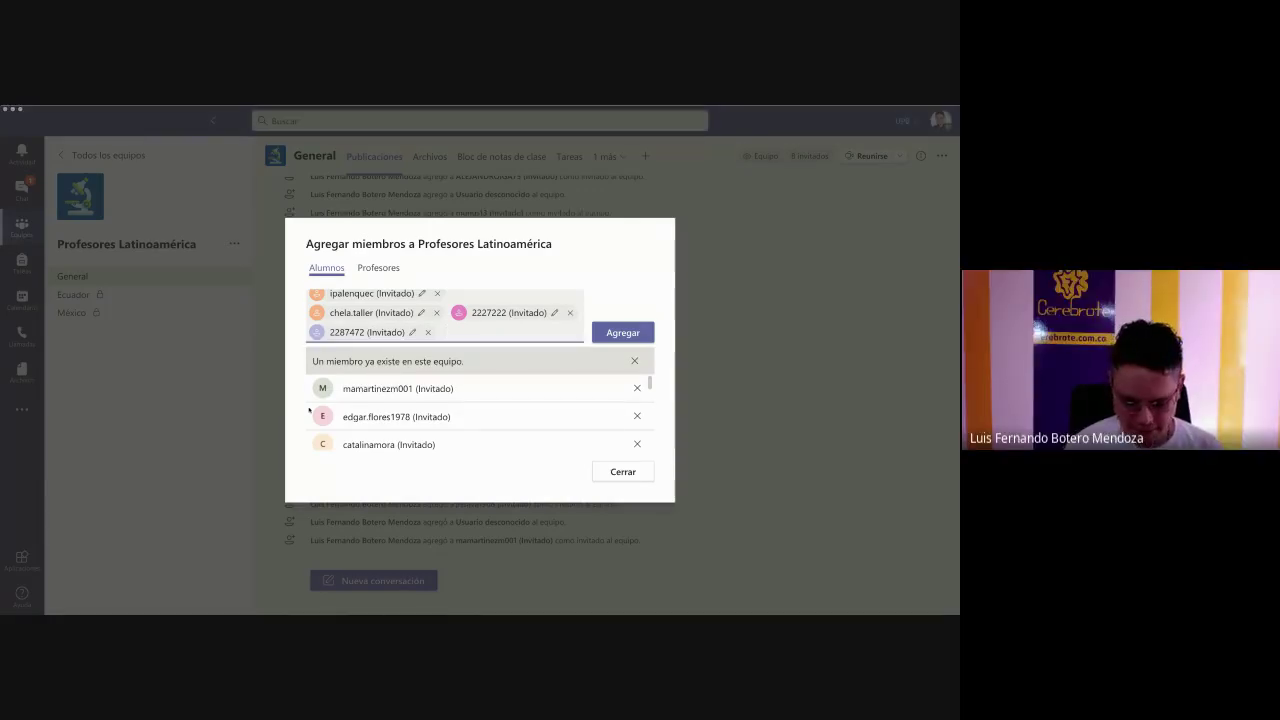
key("ctrl+v")
left_click(558, 363)
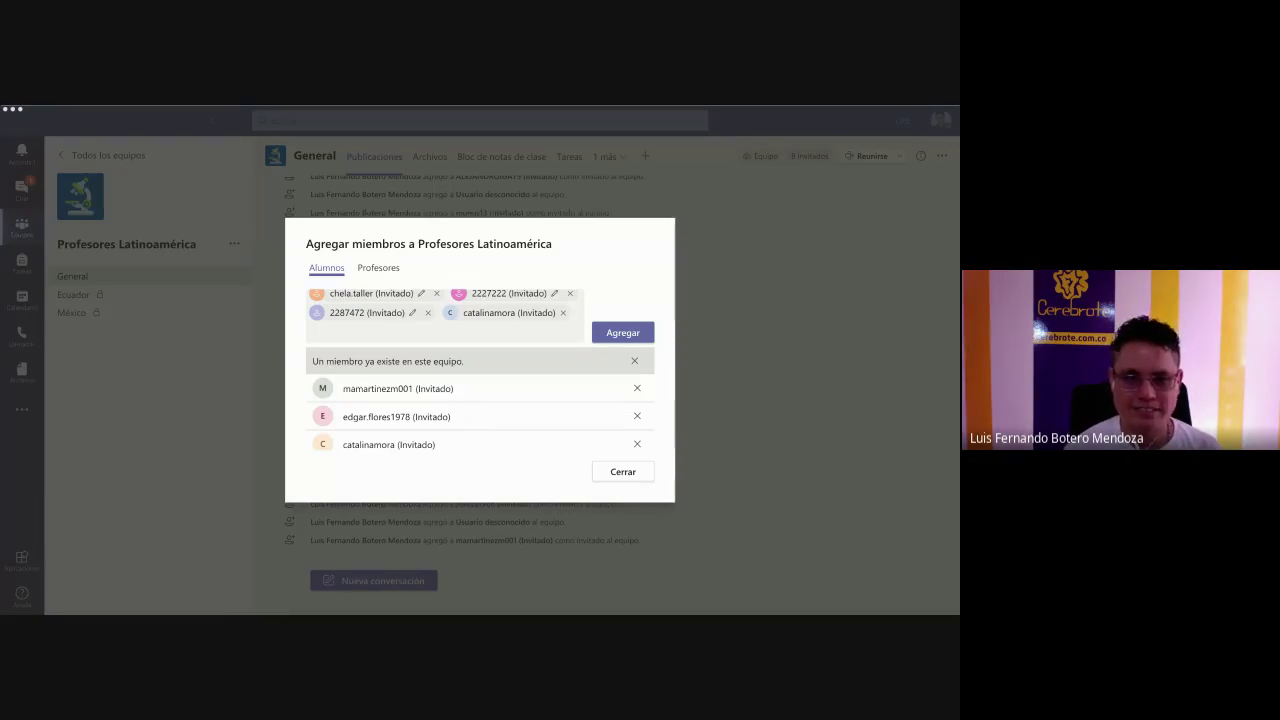
left_click(350, 410)
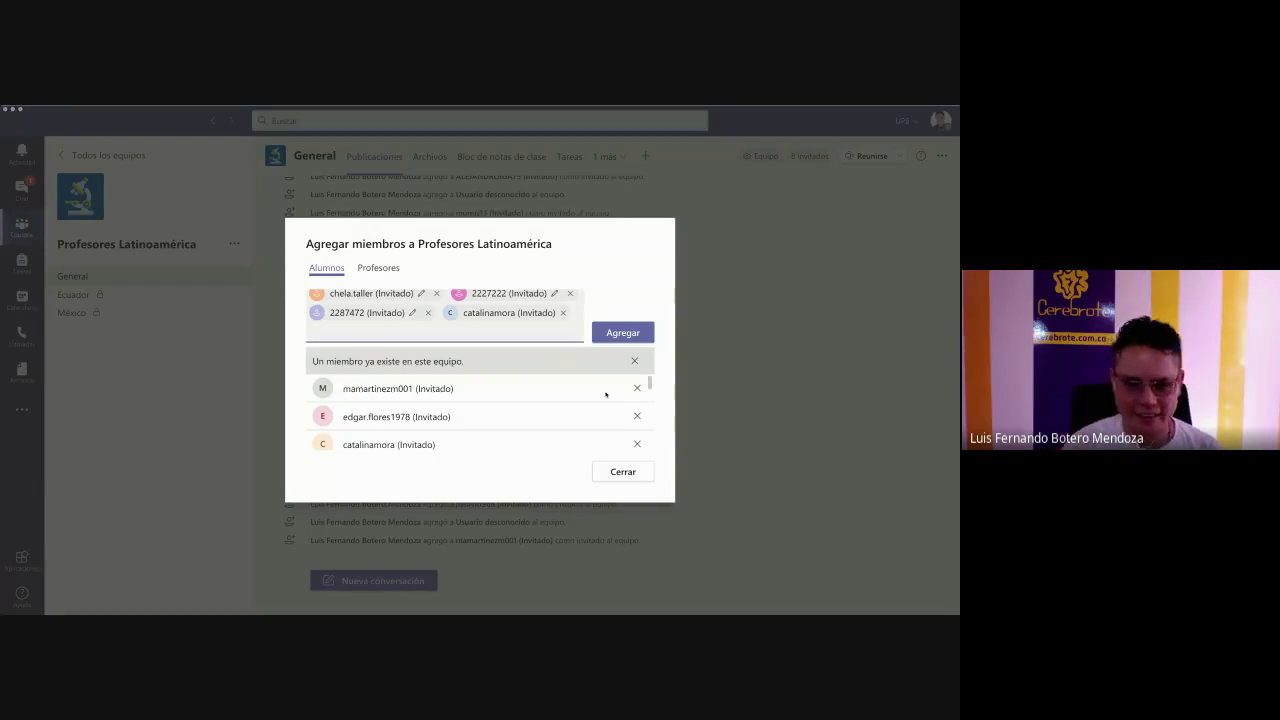
key("ctrl+v")
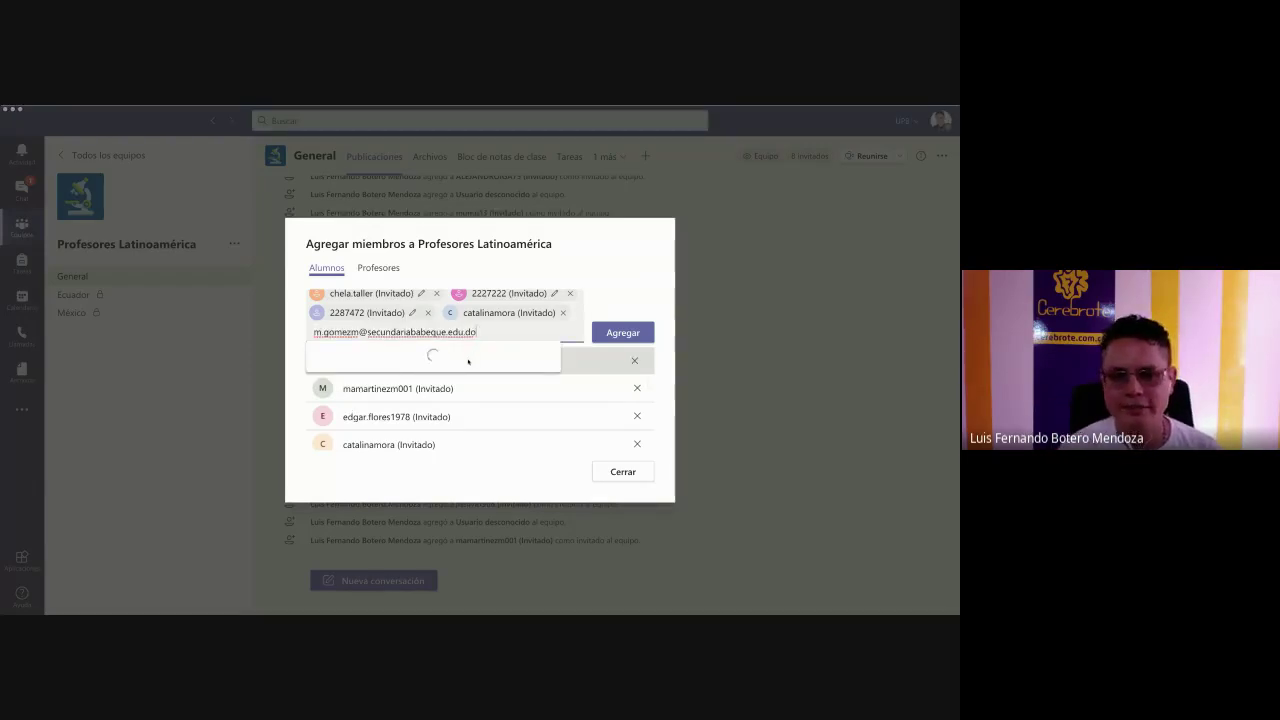
left_click(466, 361)
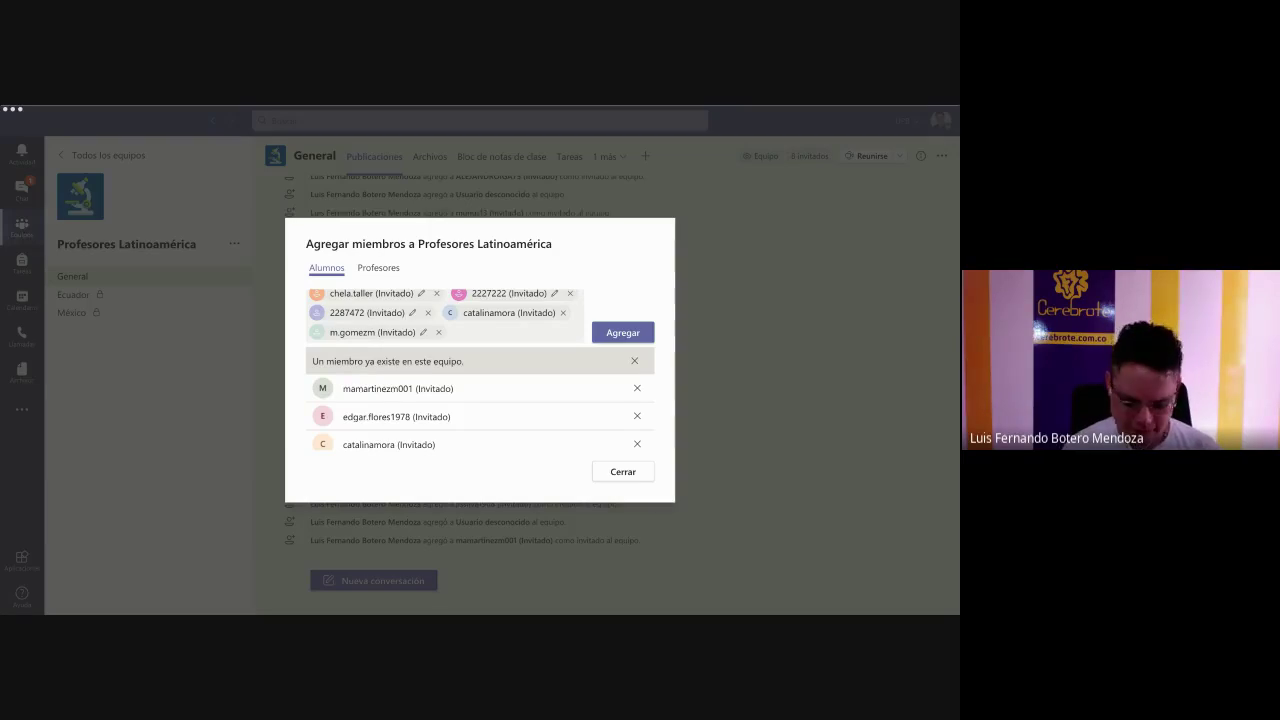
- Stage a further four guest e-mails as Invitado invitees
left_click(361, 465)
key("ctrl+v")
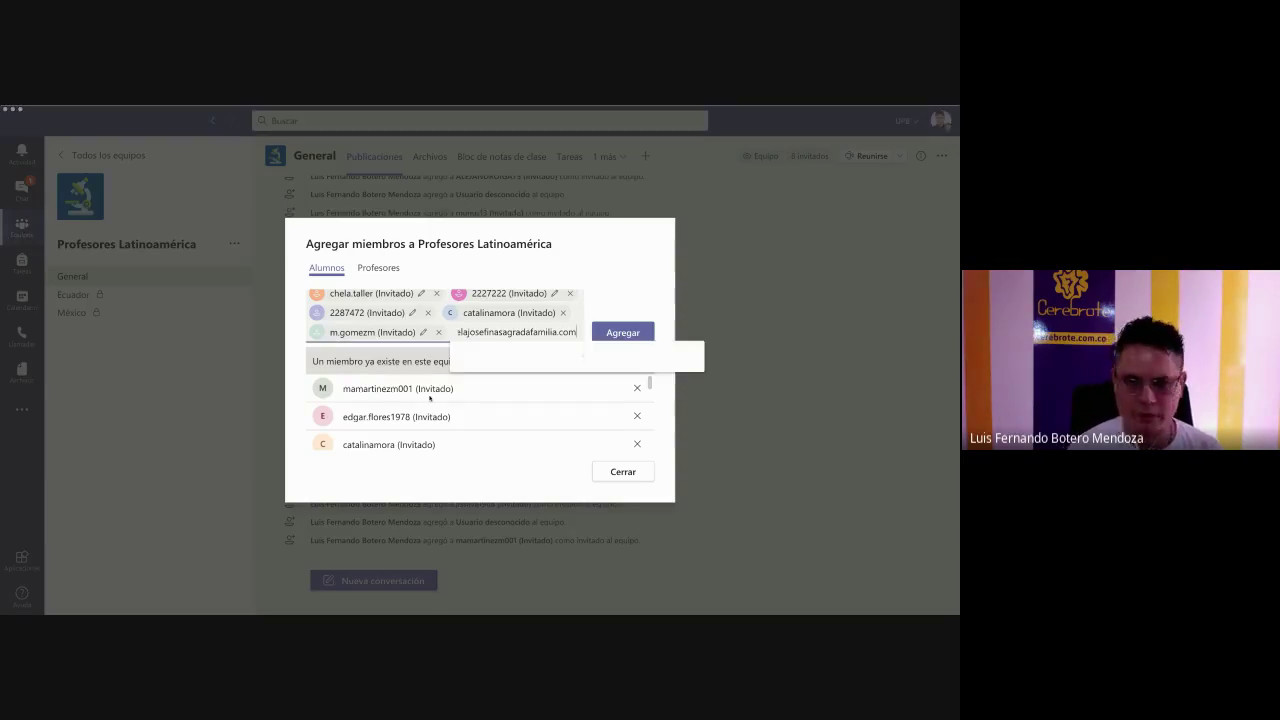
left_click(543, 358)
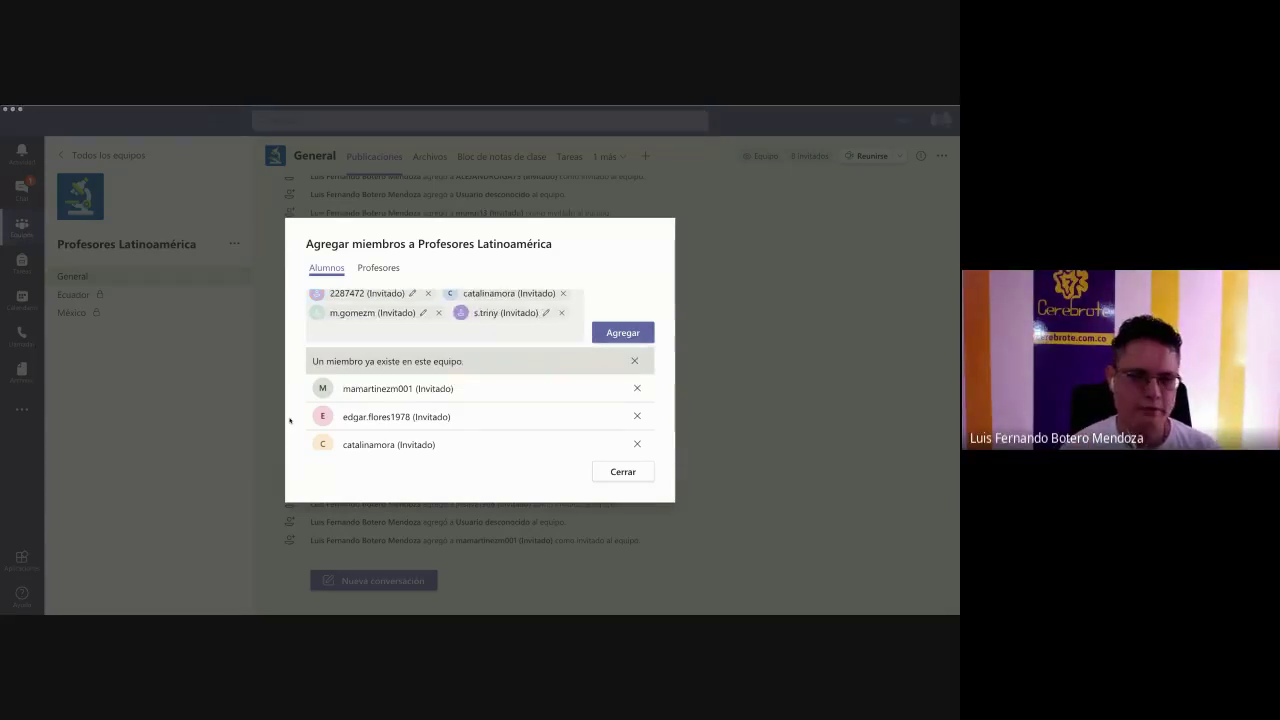
left_click(289, 420)
key("ctrl+v")
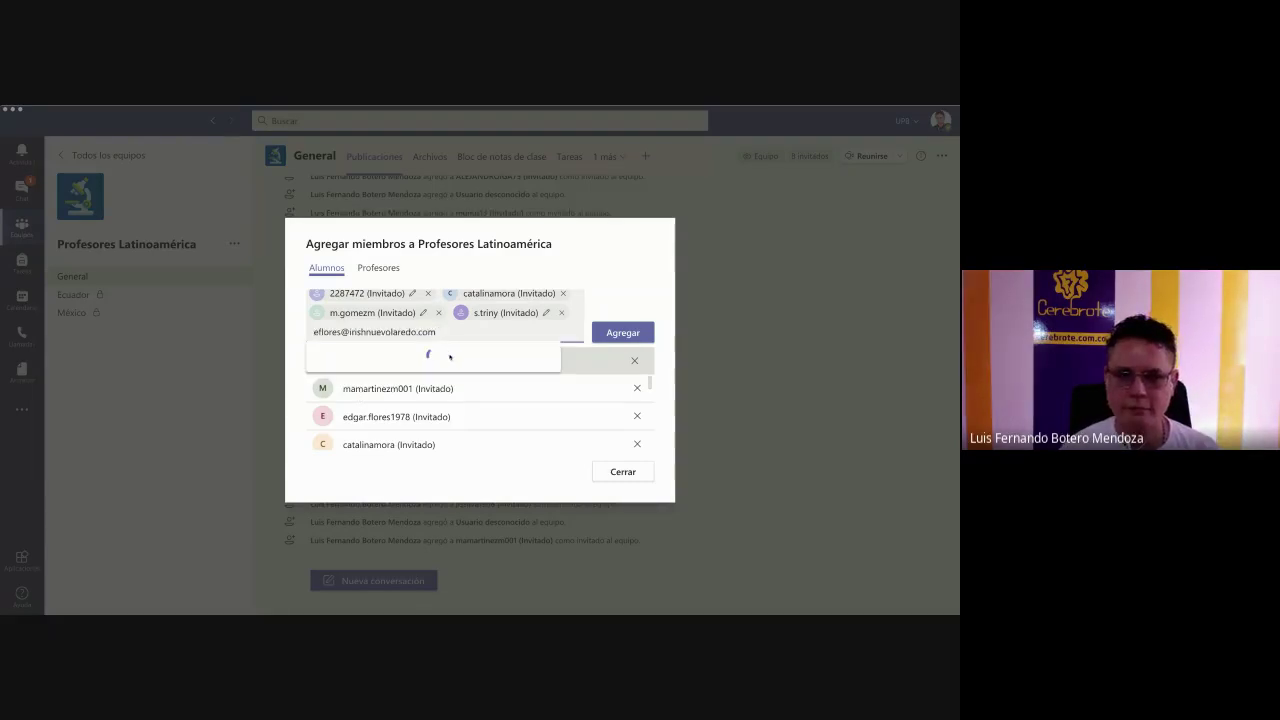
left_click(450, 358)
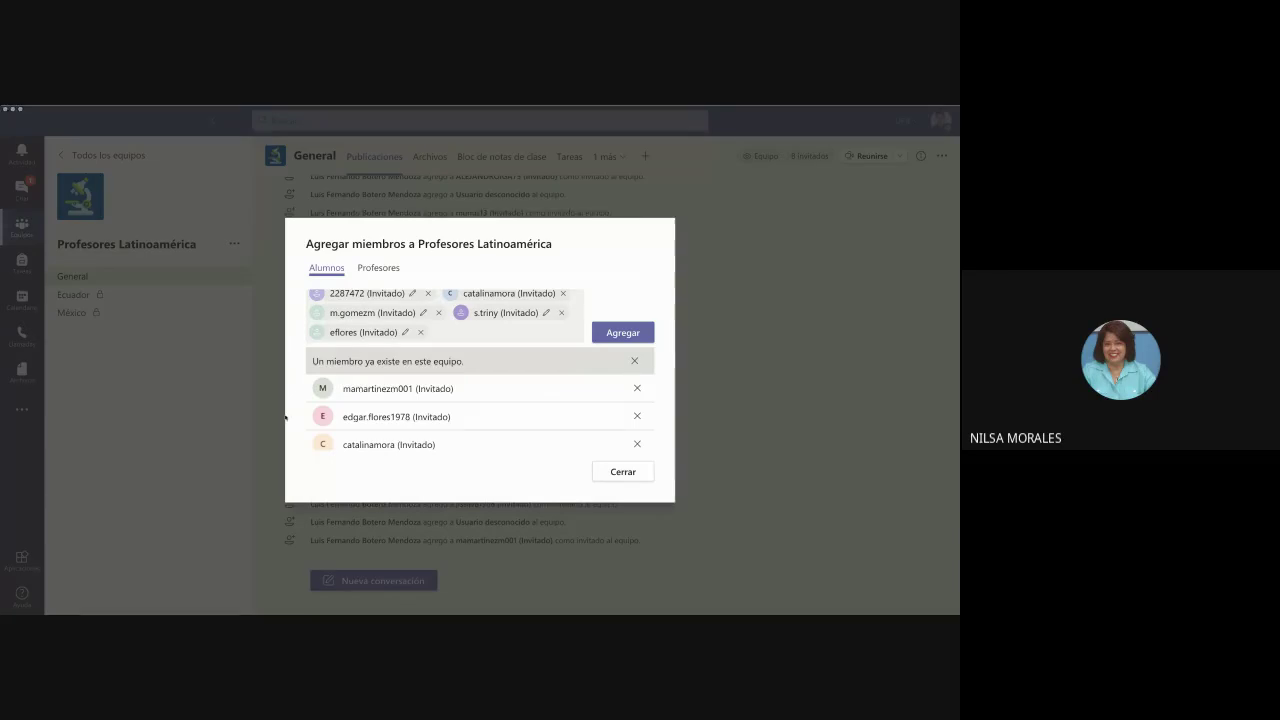
key("ctrl+v")
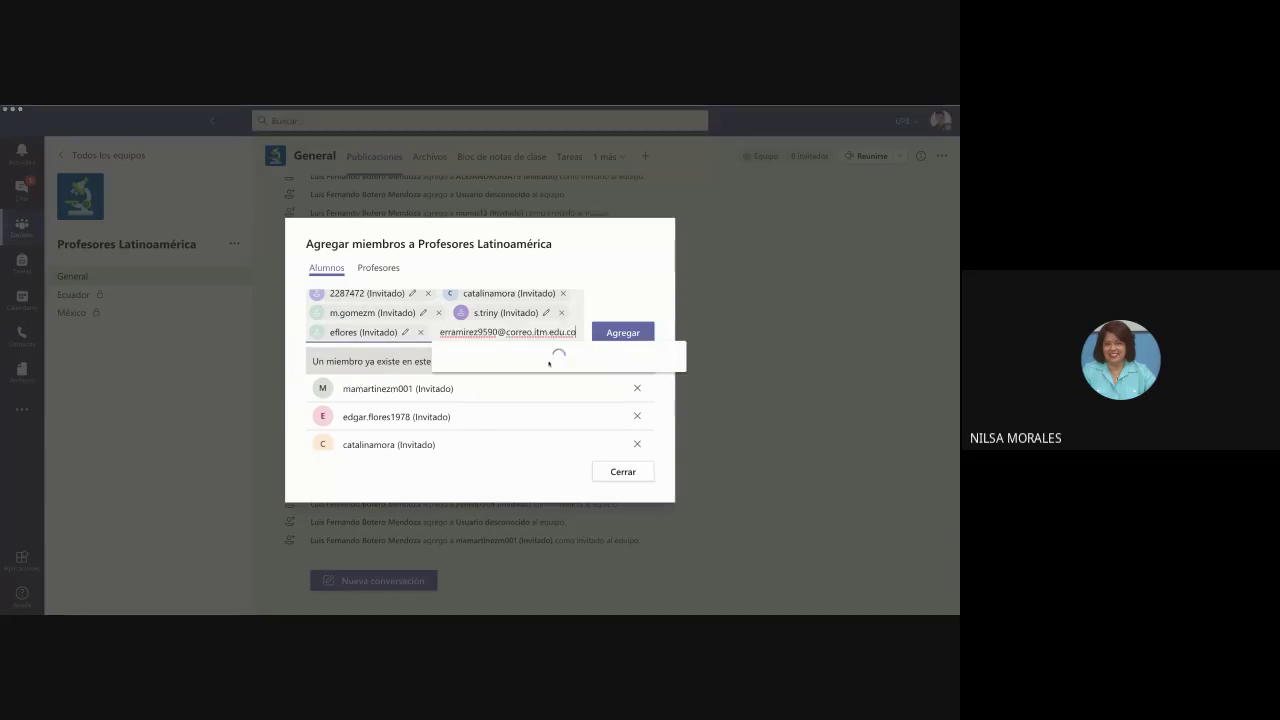
left_click(549, 361)
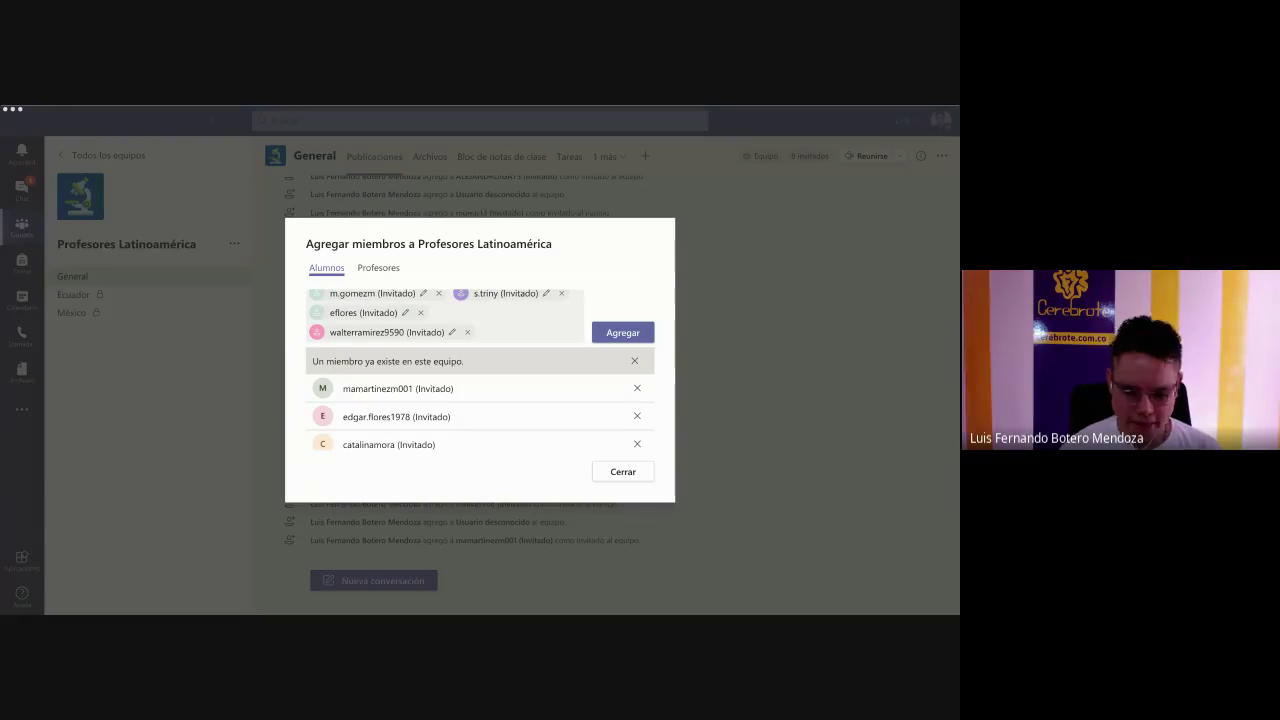
left_click(258, 345)
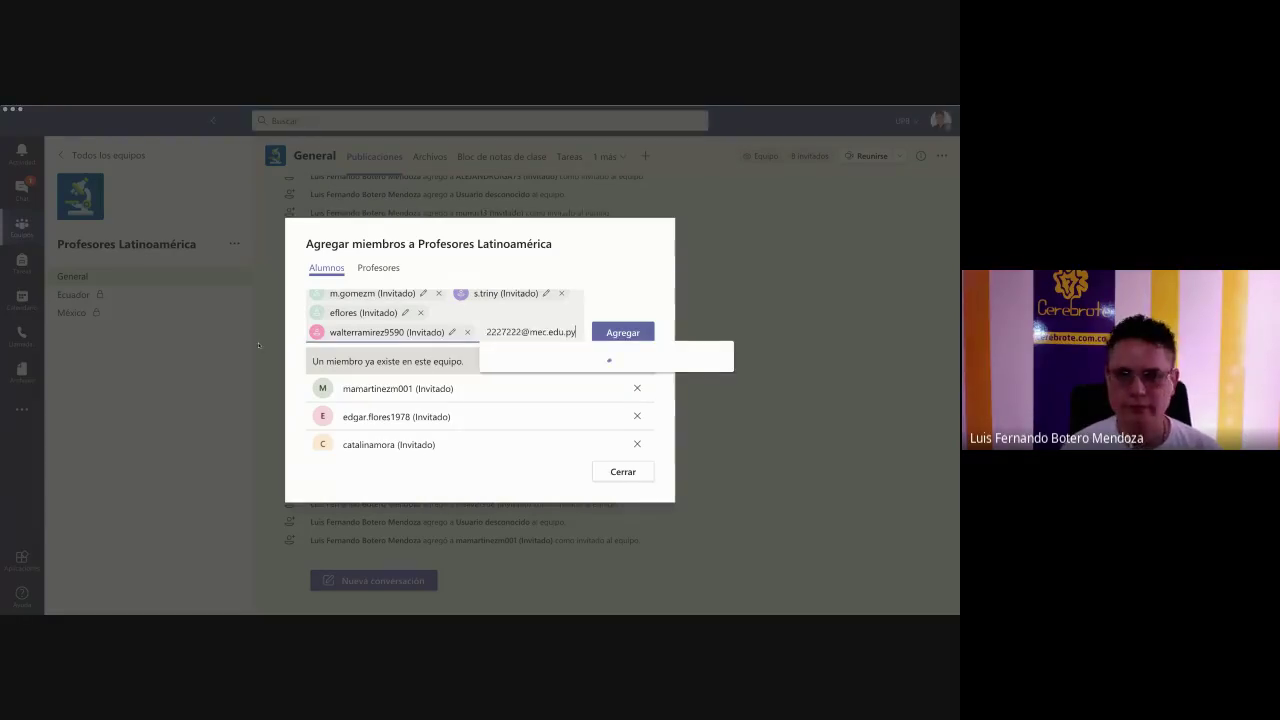
key("ctrl+v")
left_click(557, 358)
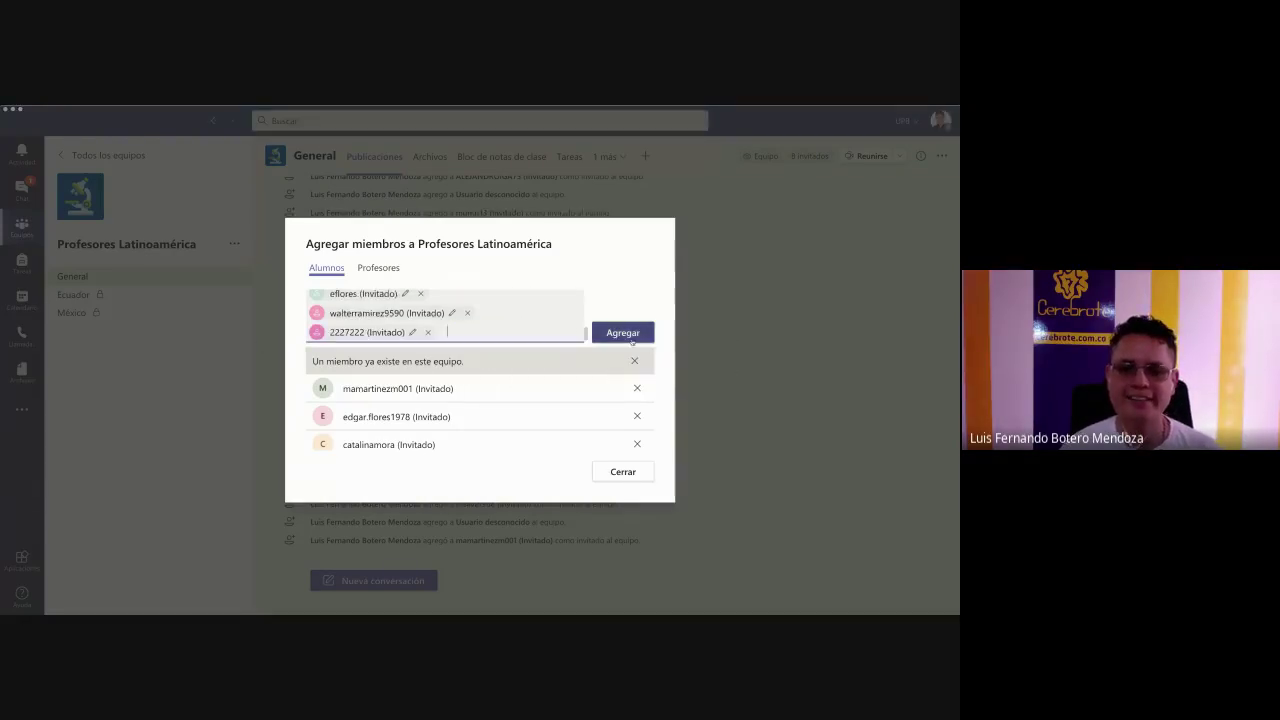
- Add the pending guests, then paste and accept four more guest e-mail addresses
left_click(622, 333)
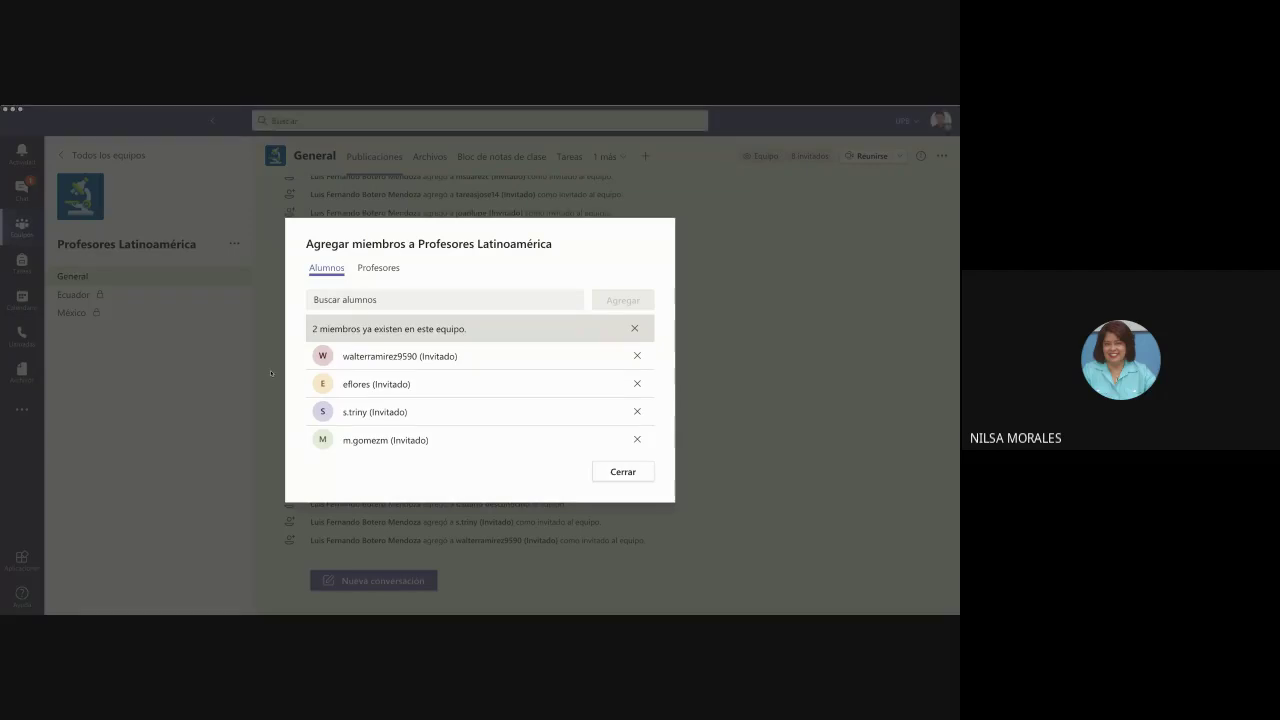
left_click(370, 300)
key("ctrl+v")
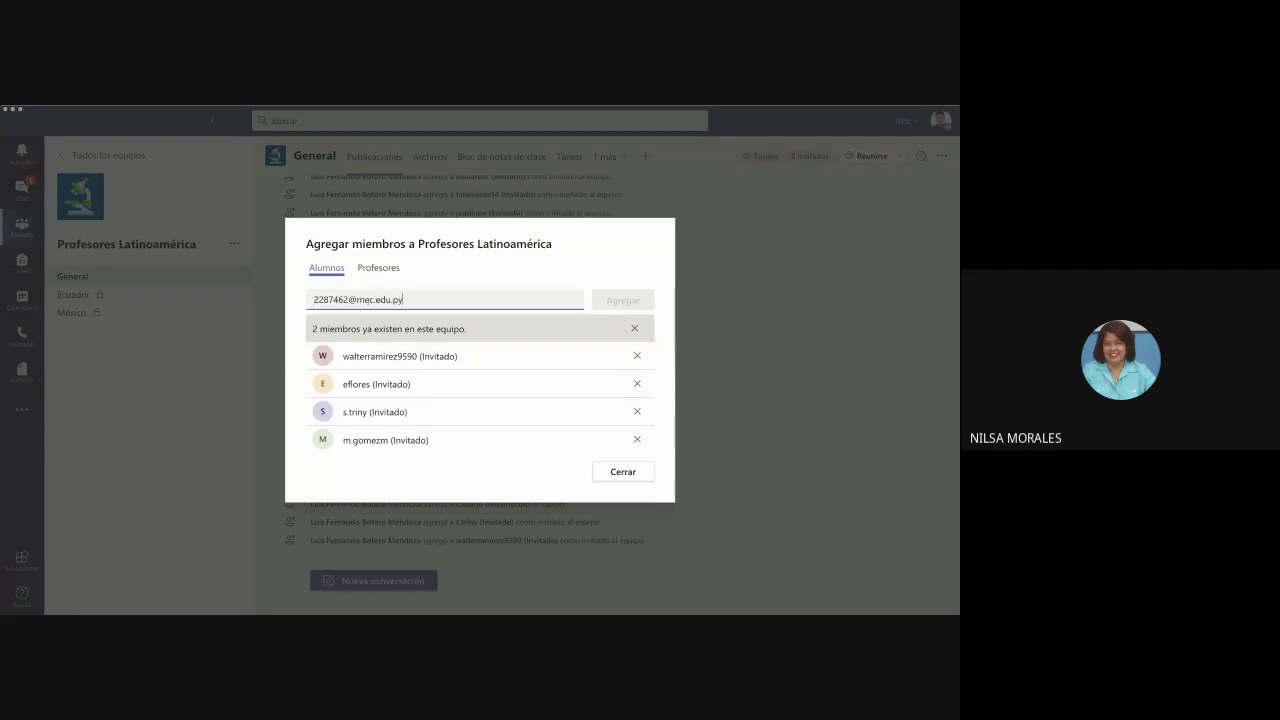
left_click(391, 326)
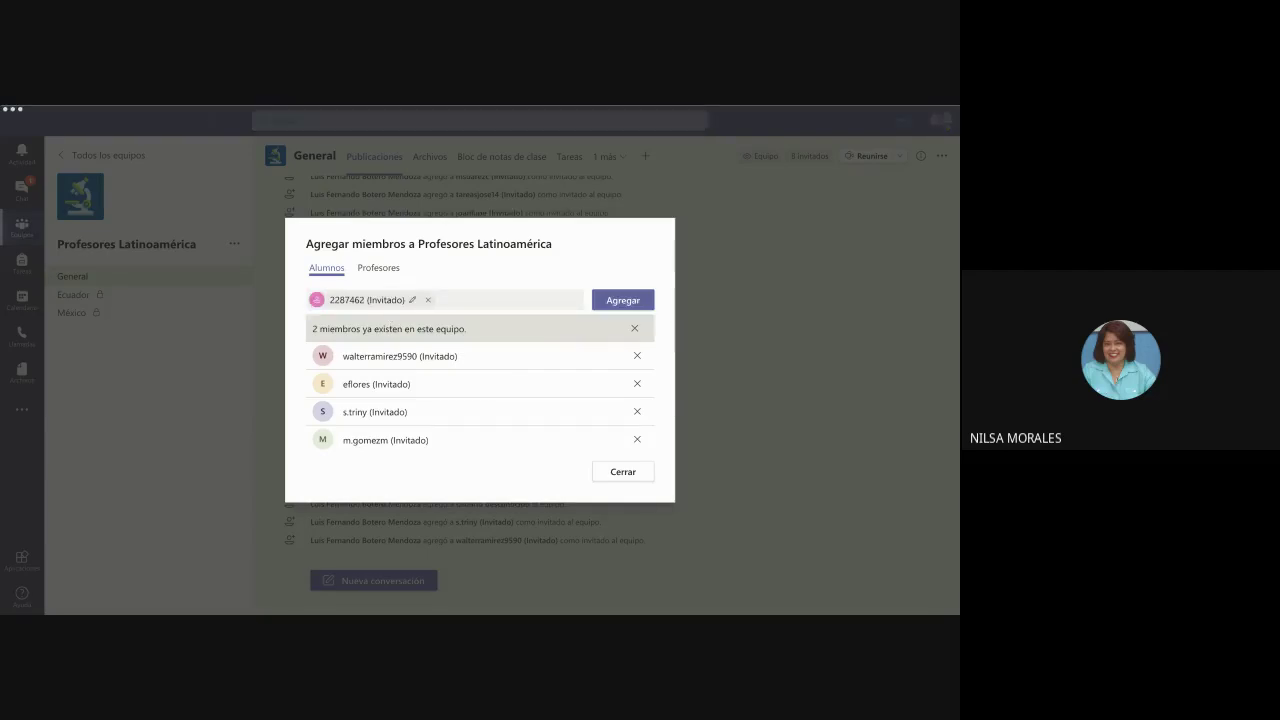
left_click(269, 361)
key("ctrl+v")
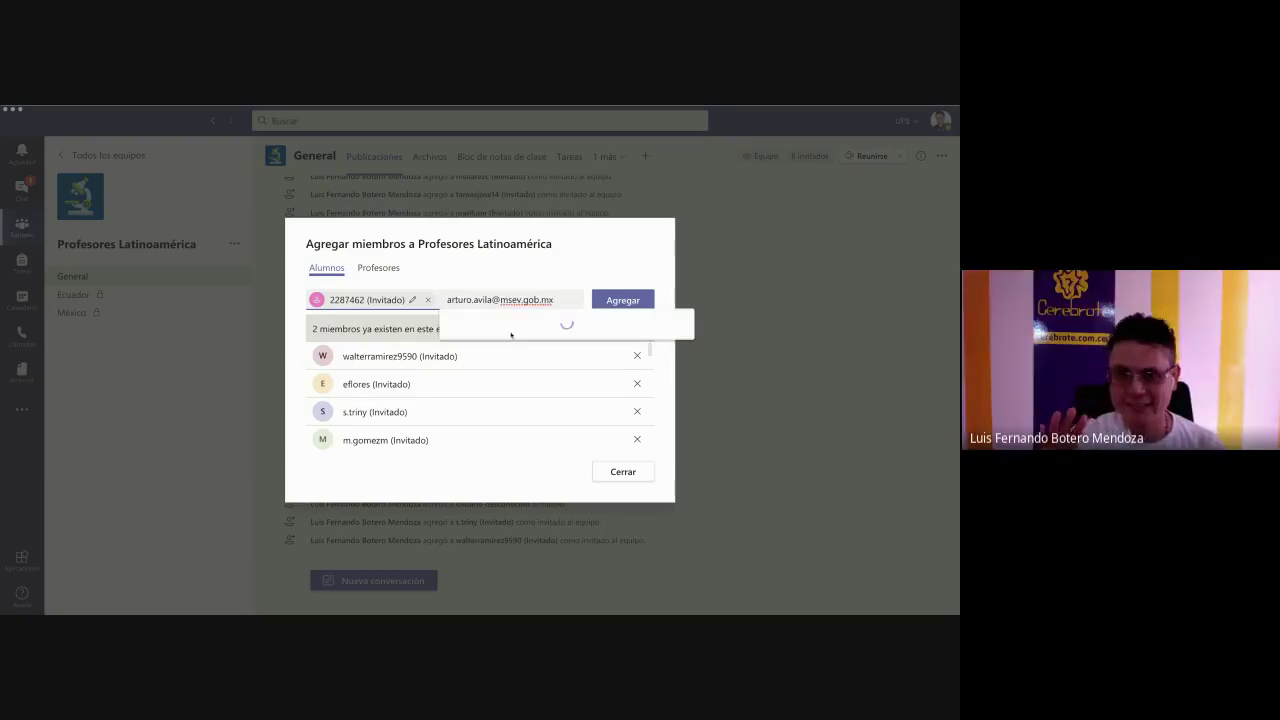
left_click(522, 330)
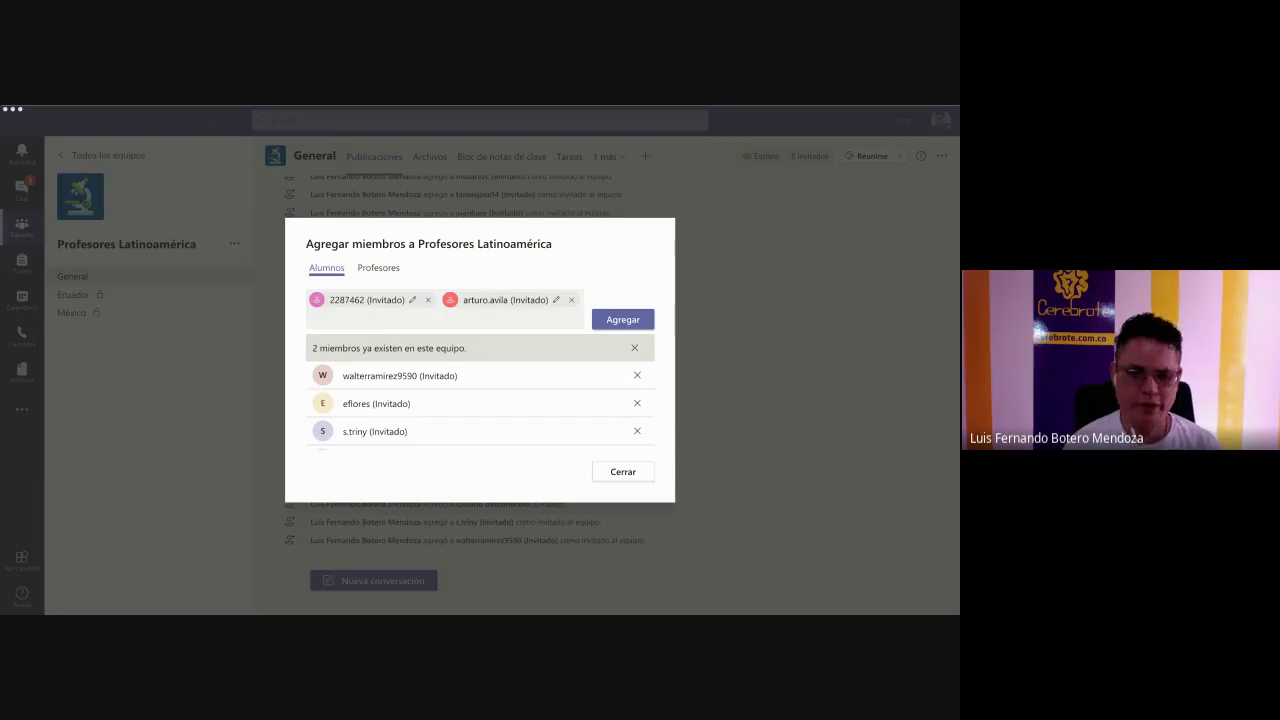
left_click(297, 414)
key("ctrl+v")
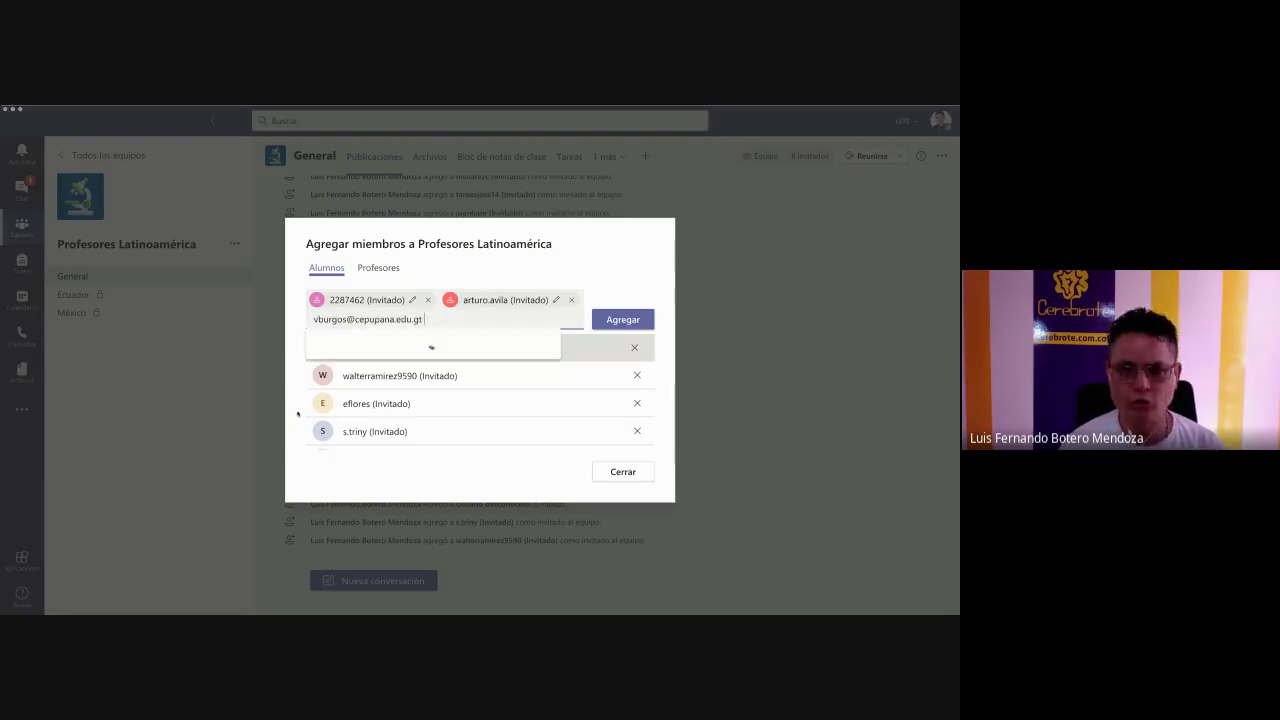
left_click(413, 345)
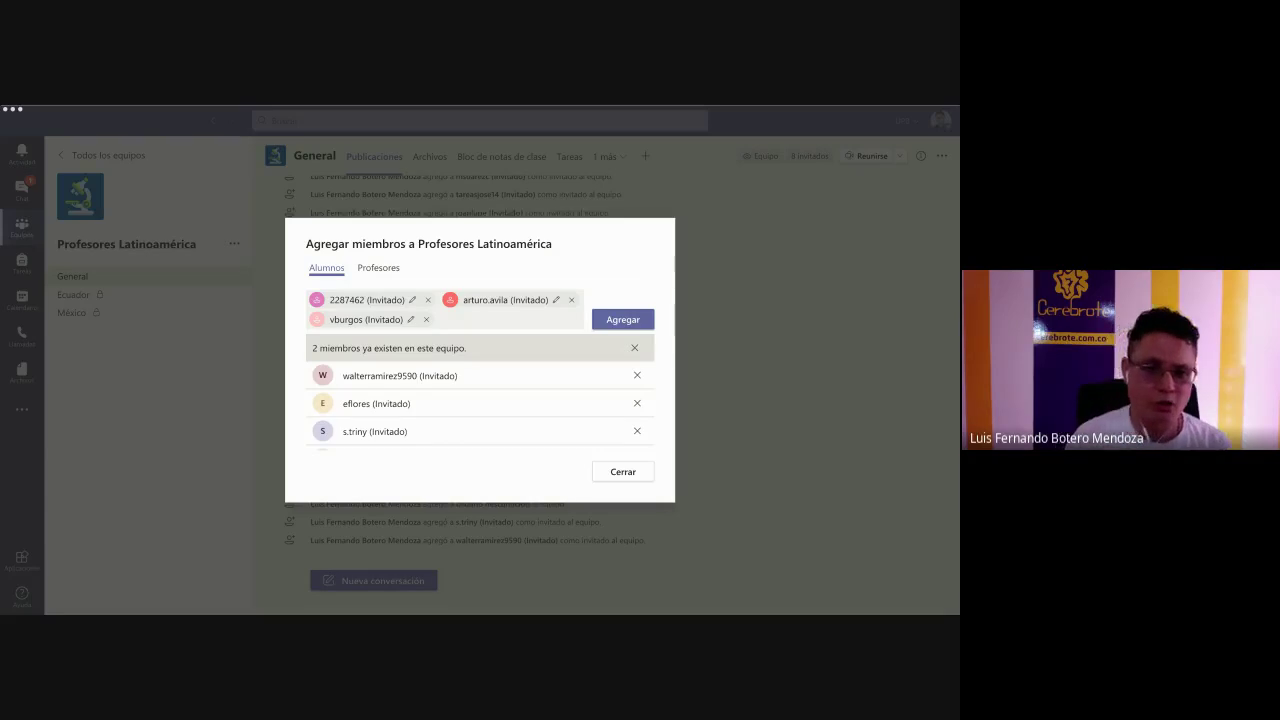
left_click(258, 437)
key("ctrl+v")
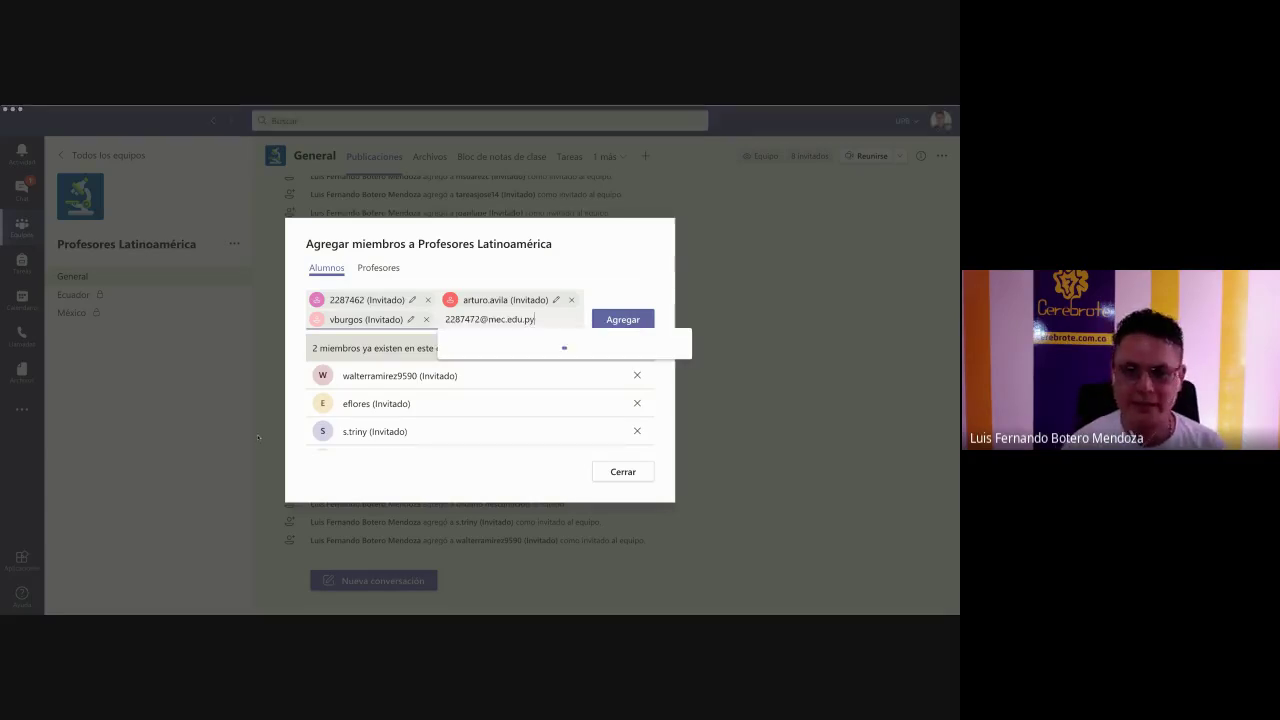
left_click(545, 351)
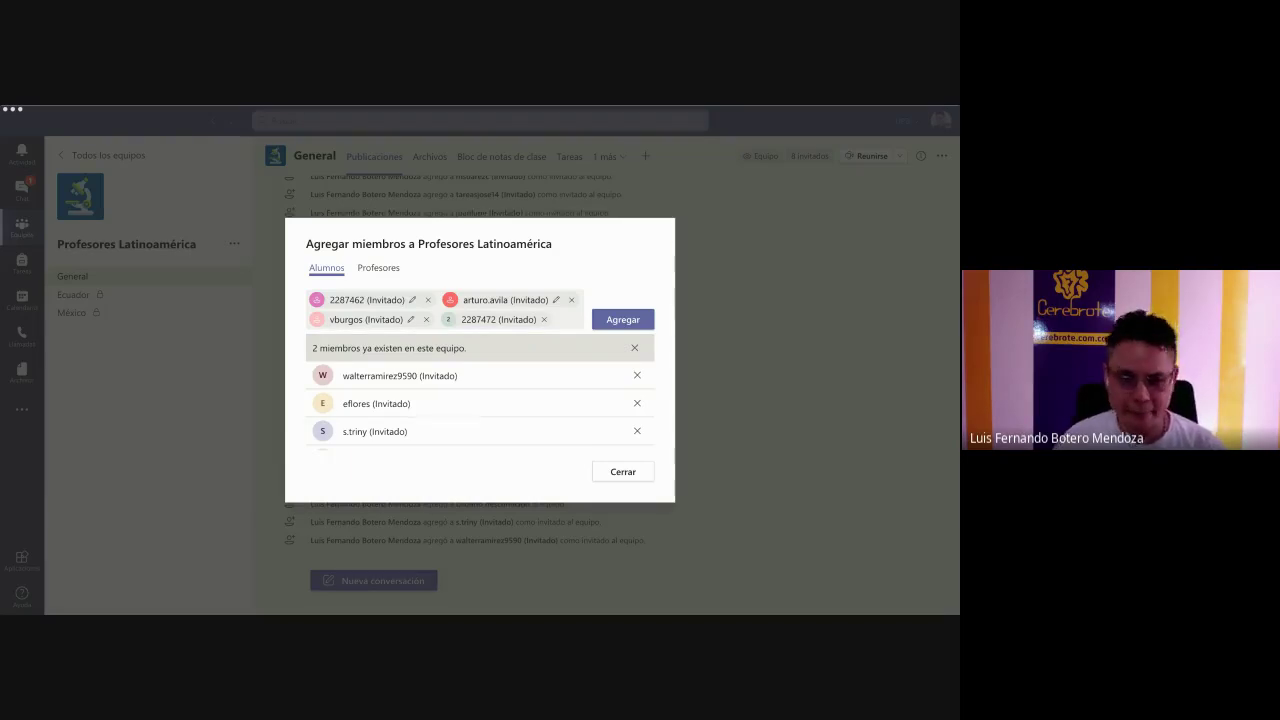
- Enter five more guest addresses, one picked from the suggestion for 'do'
left_click(510, 410)
type("do")
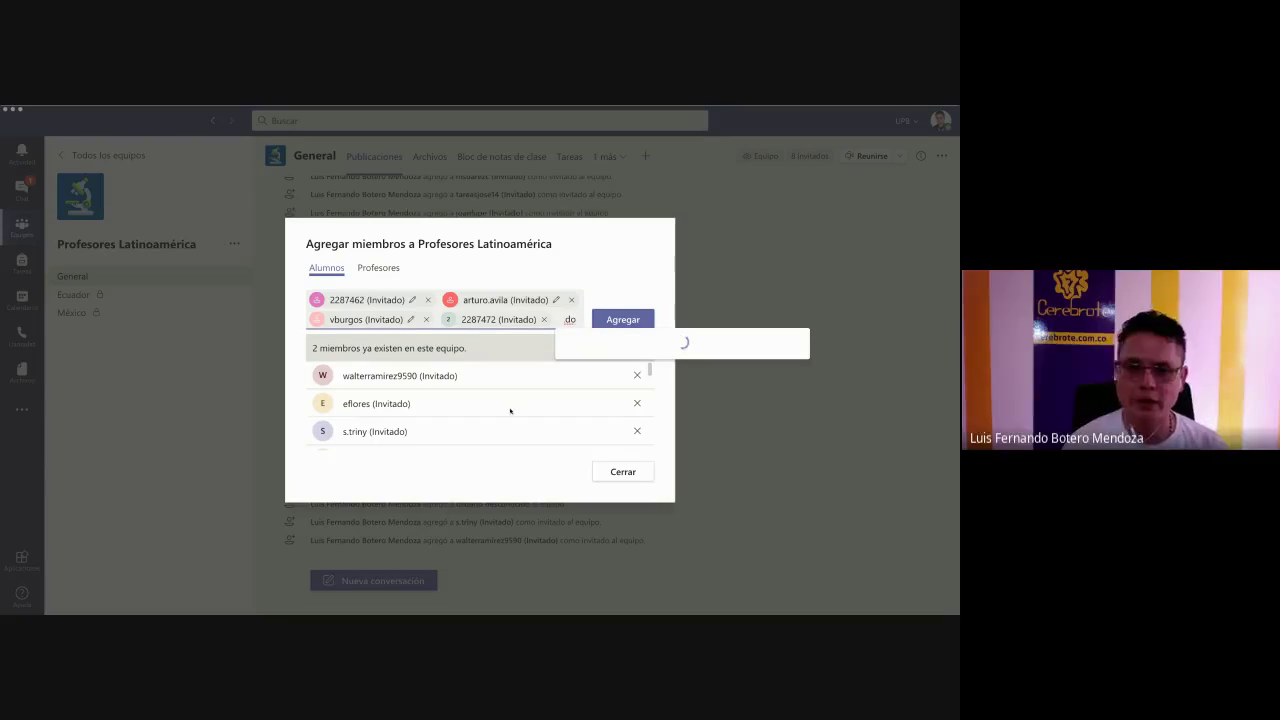
left_click(693, 344)
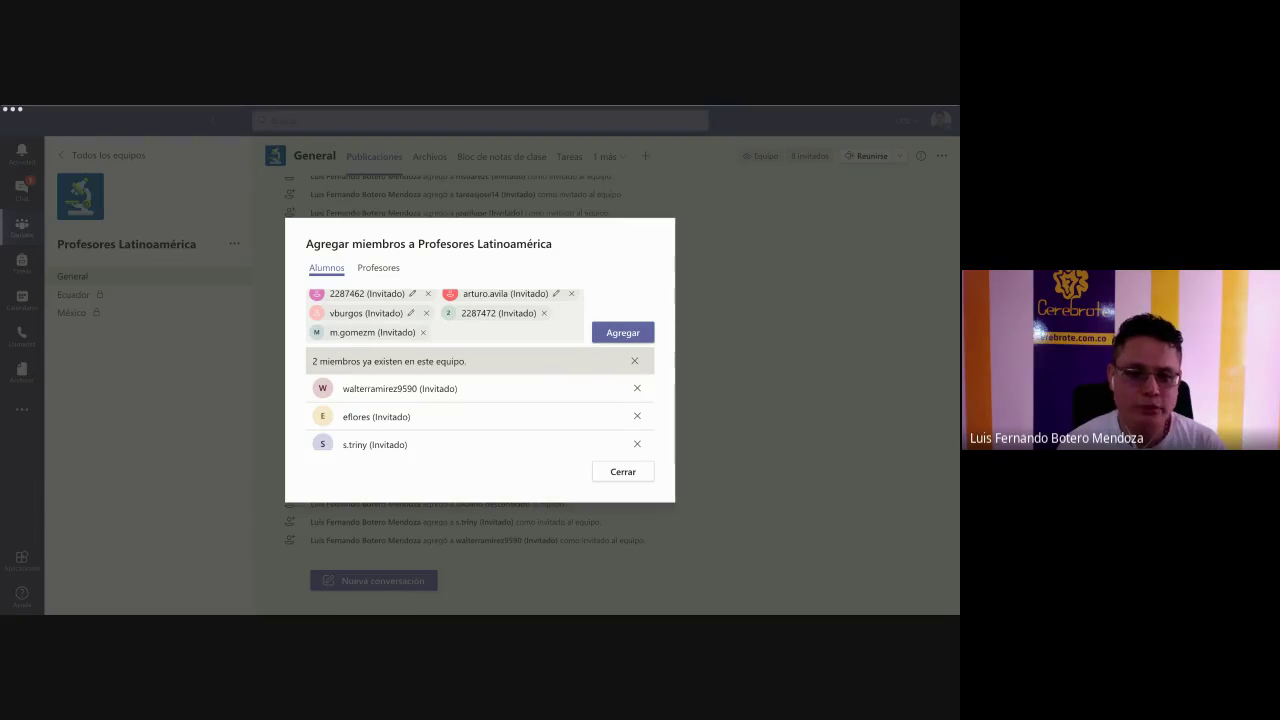
left_click(542, 374)
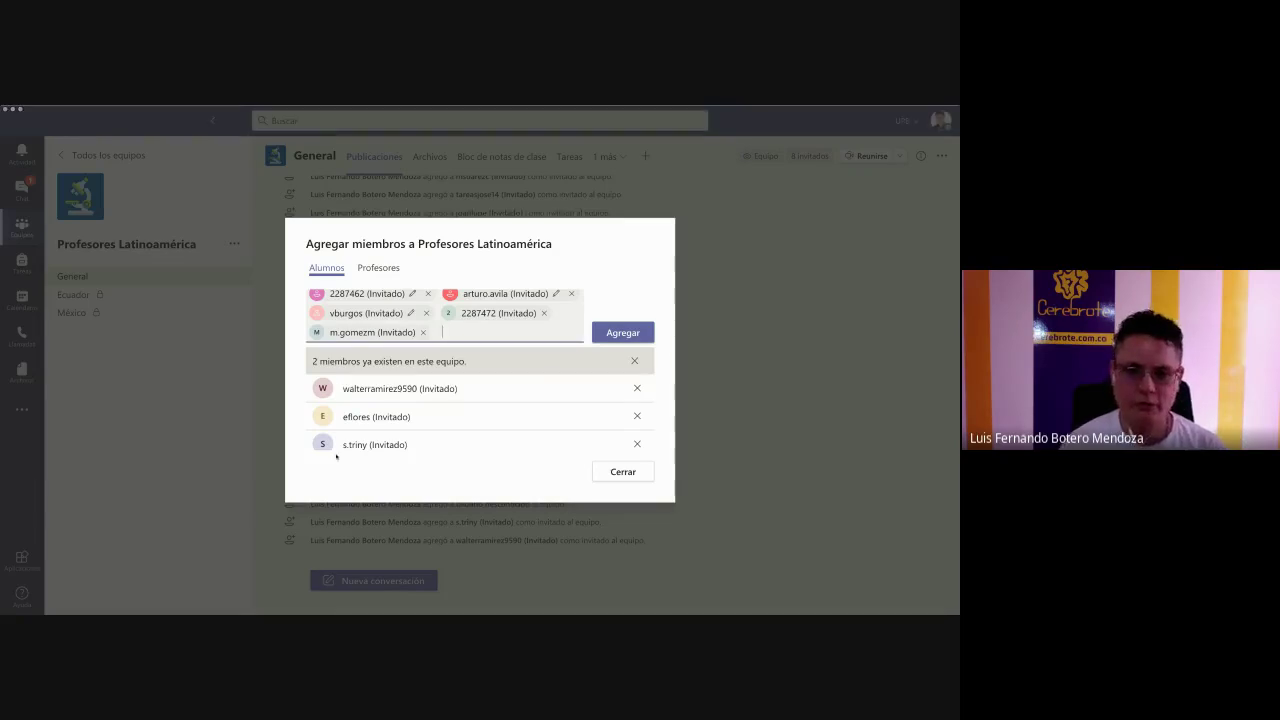
key("ctrl+v")
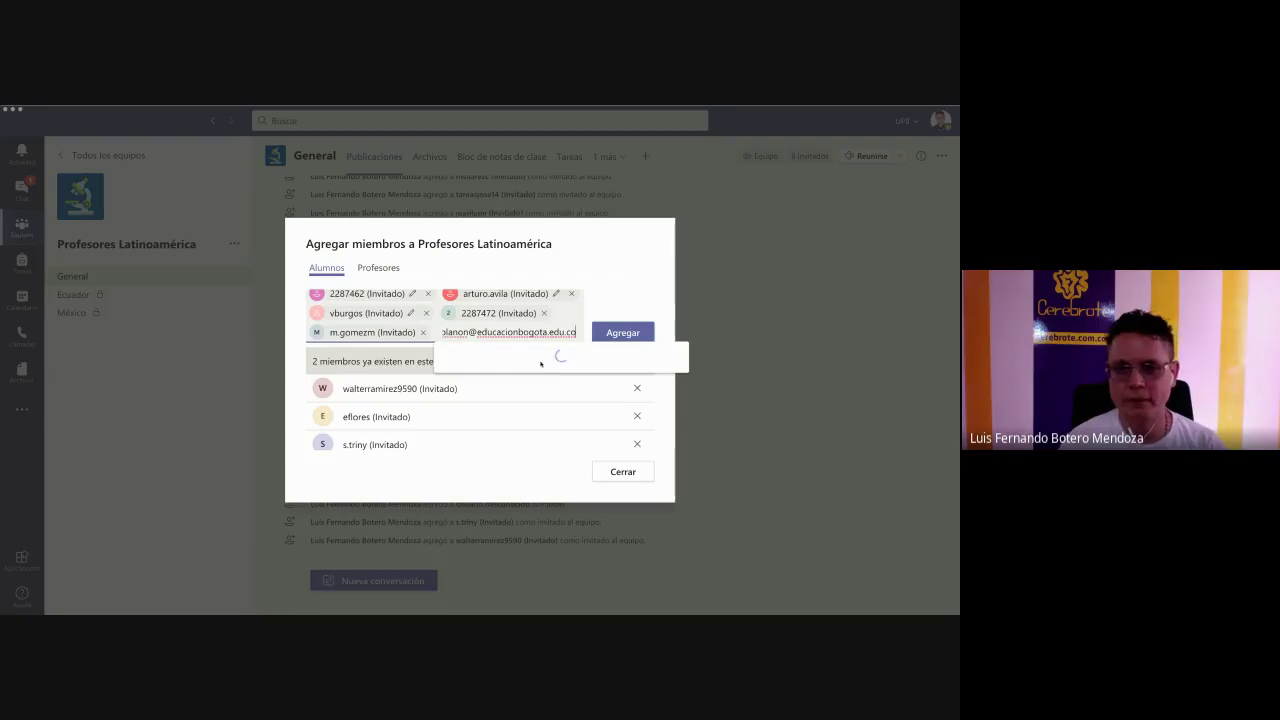
left_click(540, 360)
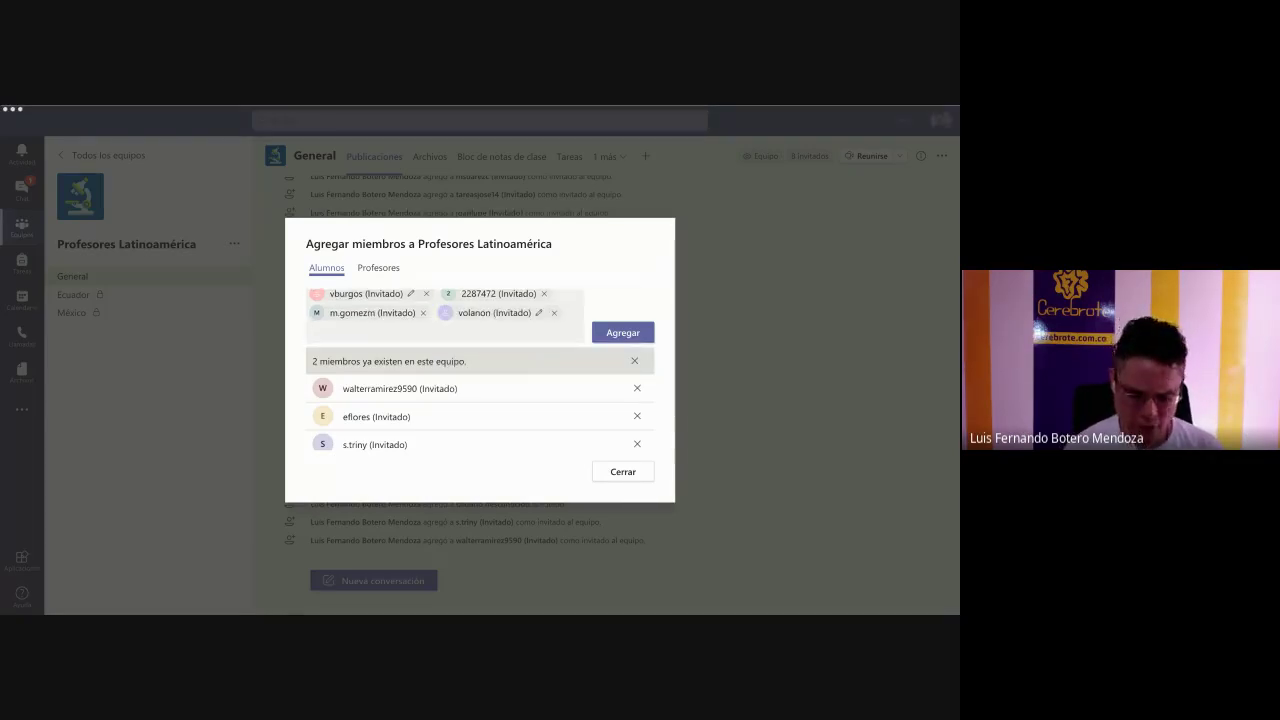
left_click(280, 342)
key("ctrl+v")
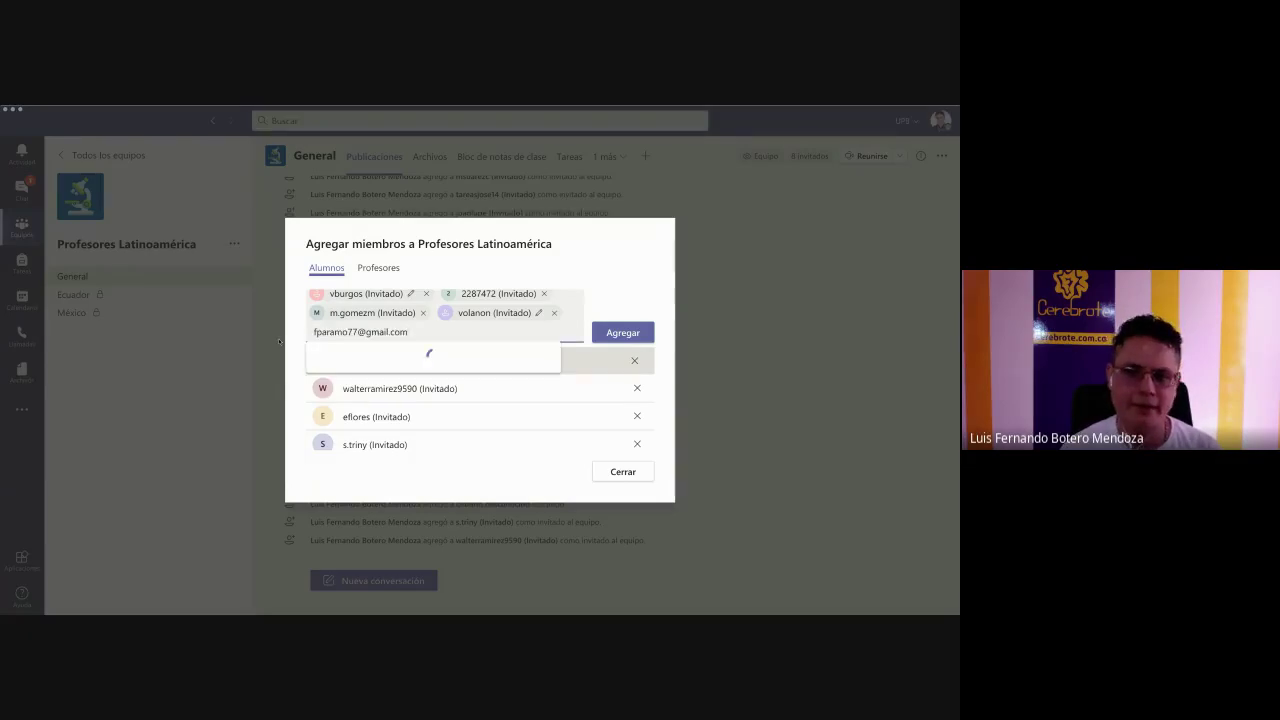
left_click(403, 360)
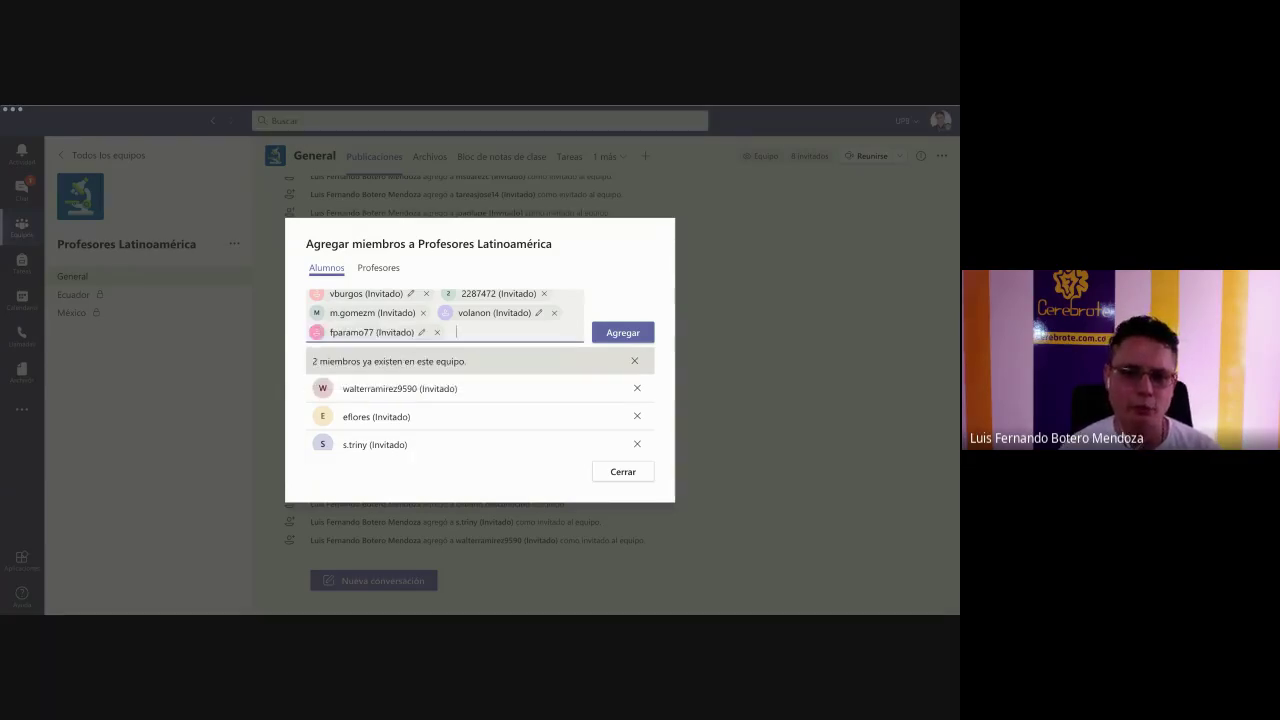
key("alt+Tab")
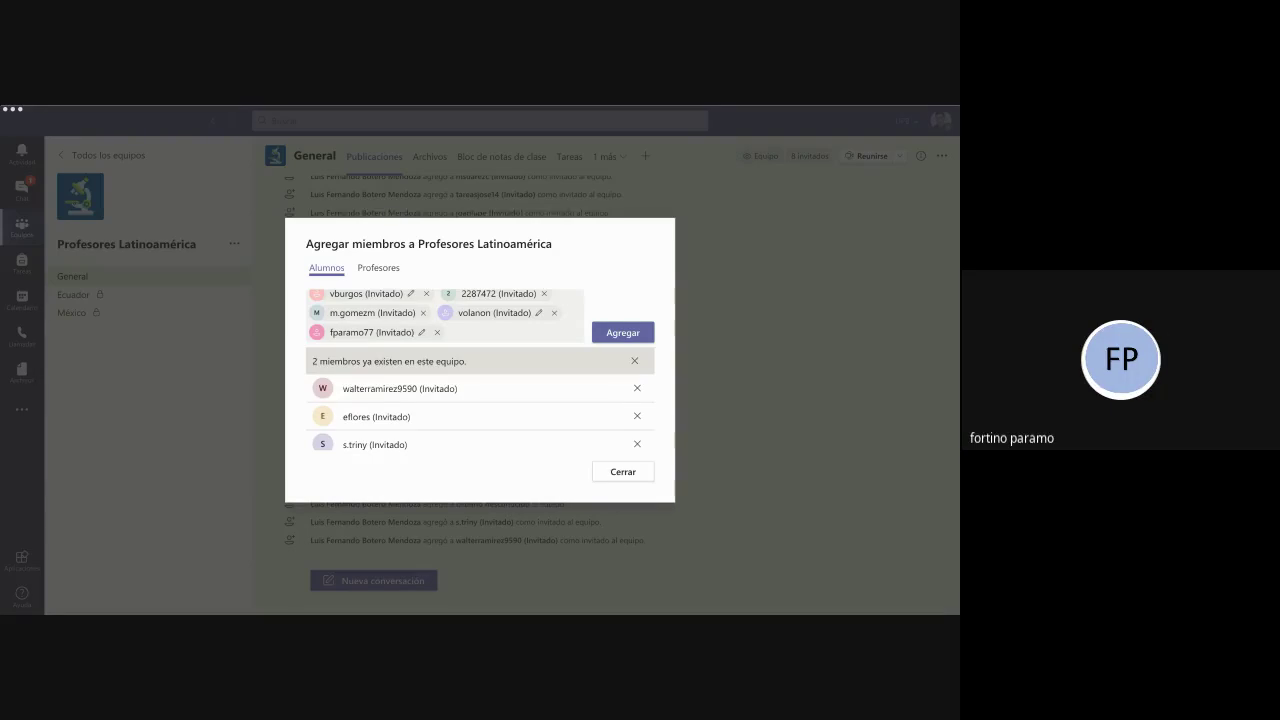
left_click(259, 369)
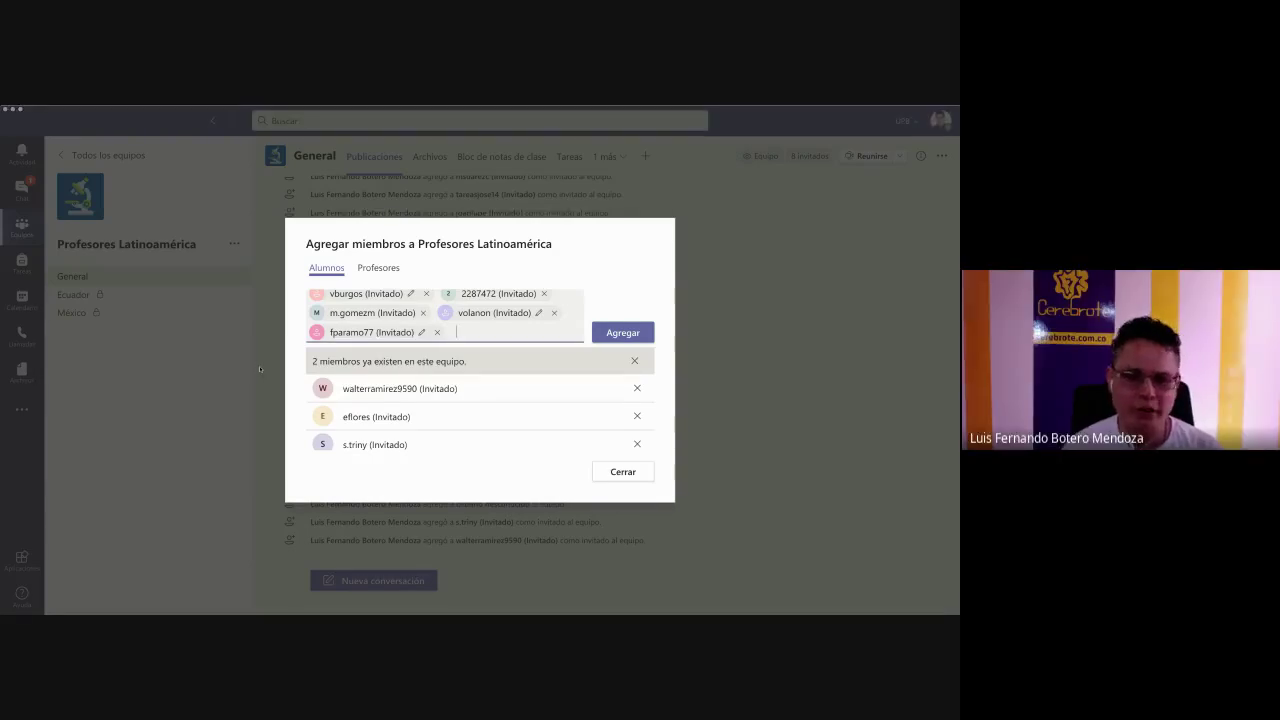
key("ctrl+v")
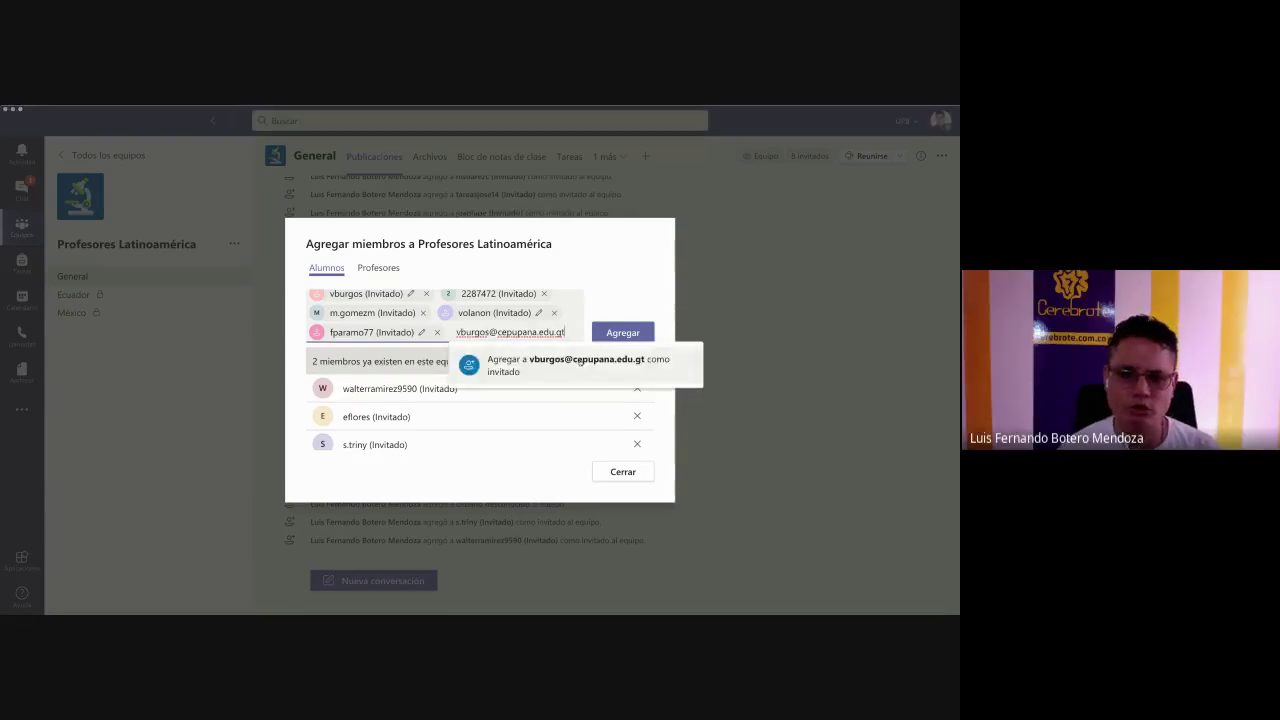
left_click(580, 362)
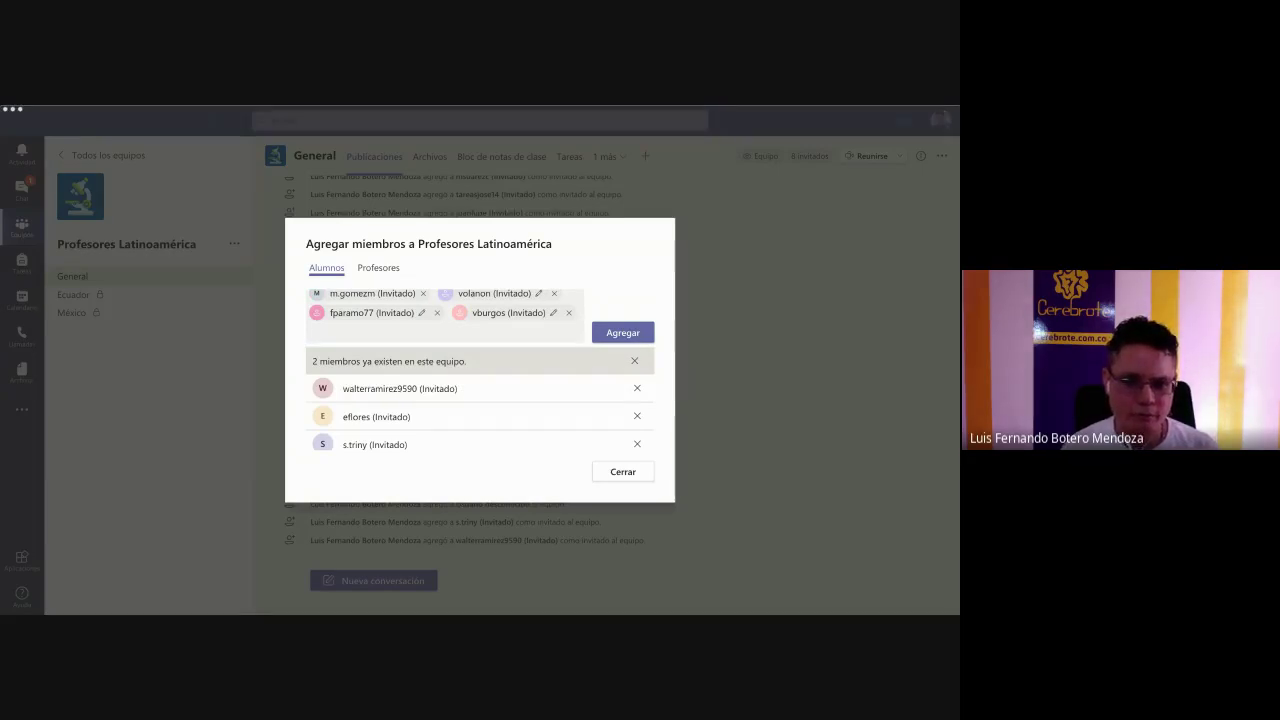
left_click(330, 418)
key("ctrl+v")
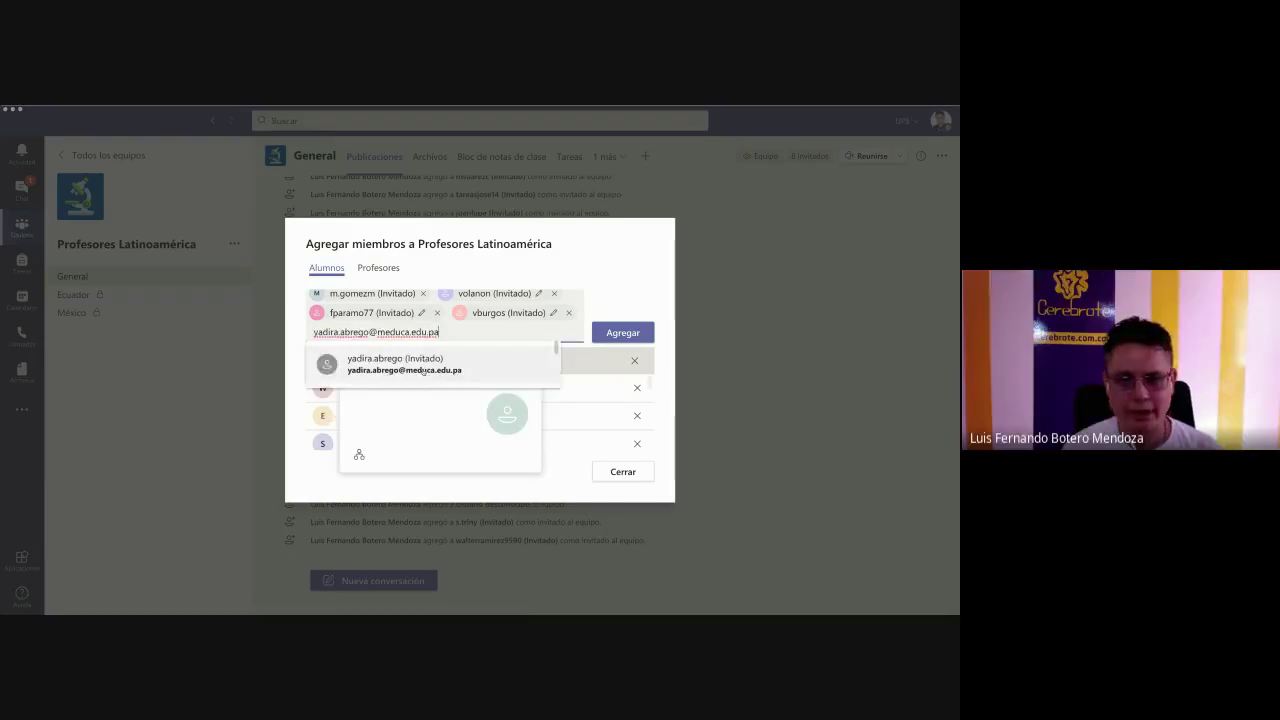
left_click(421, 362)
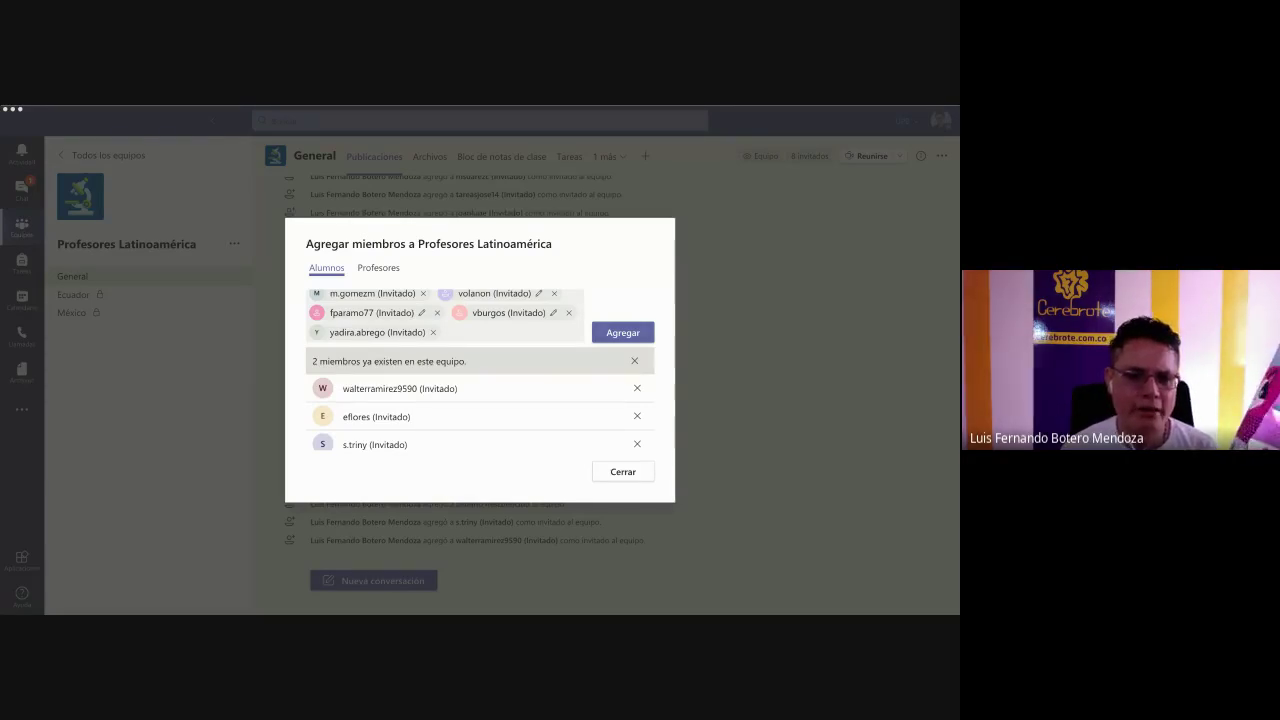
- Paste and resolve the next batch of guest e-mail addresses as invitees
key("ctrl+v")
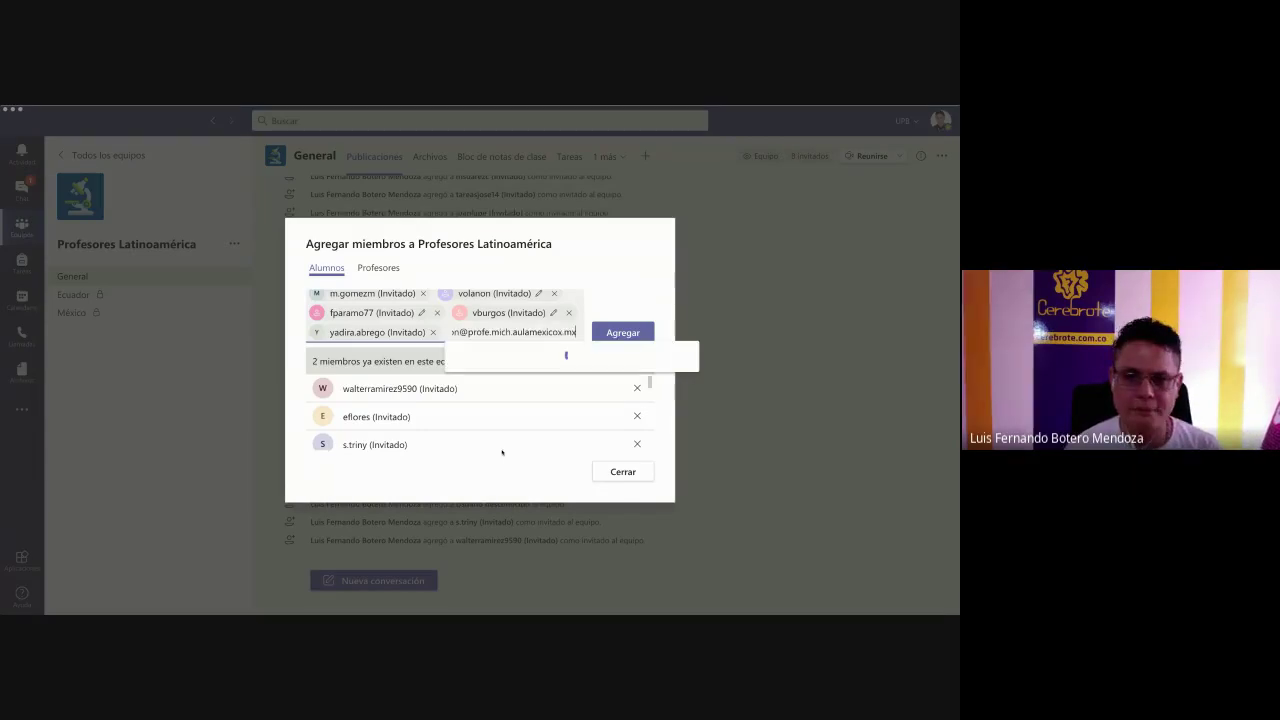
left_click(543, 364)
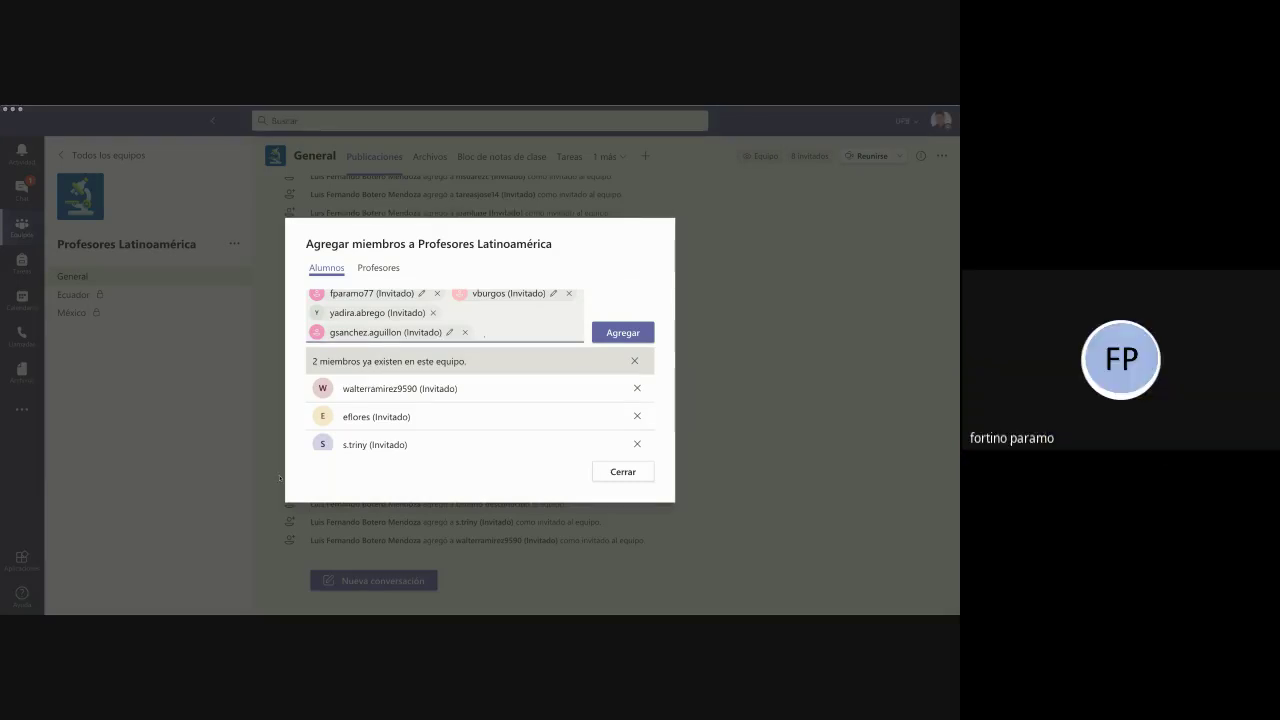
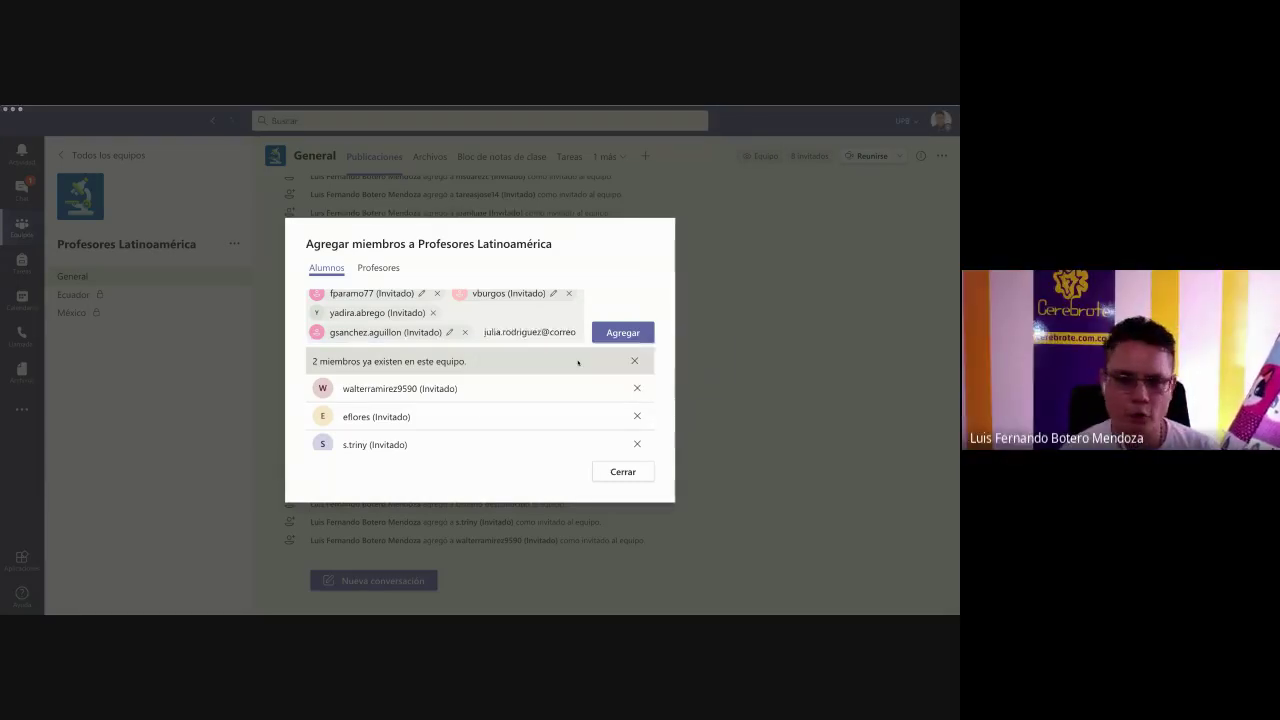
key("Return")
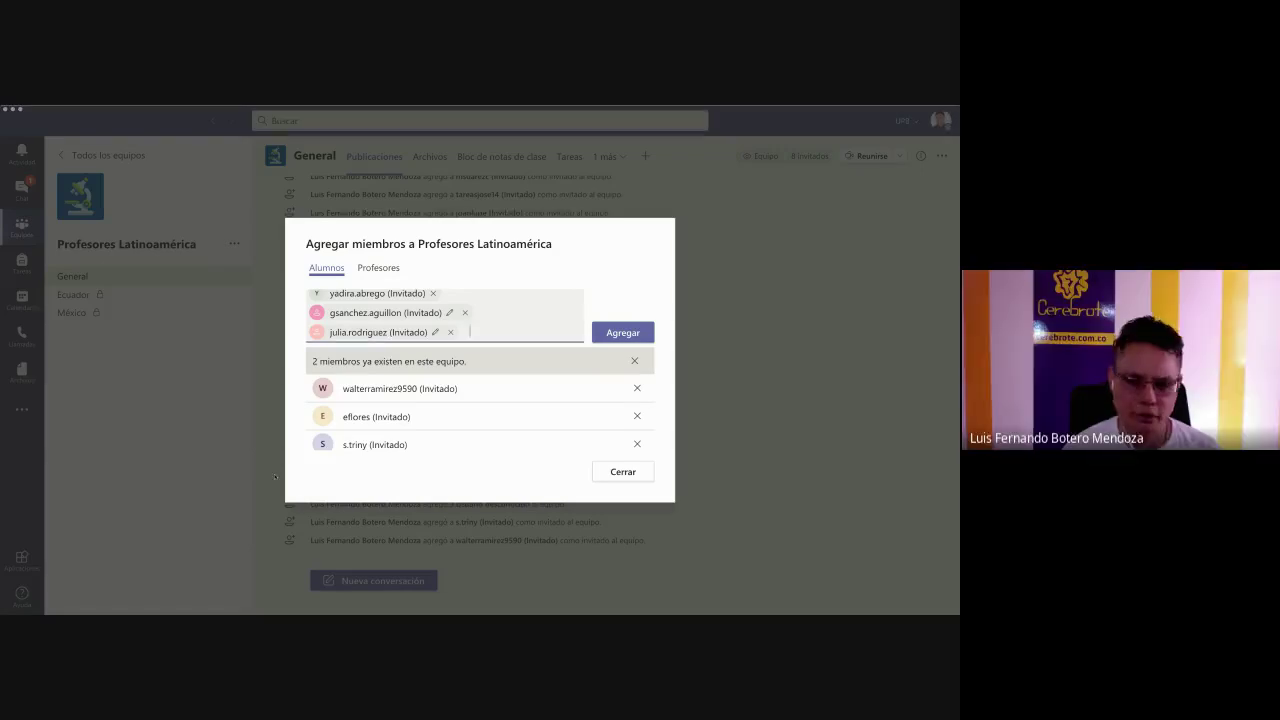
key("ctrl+v")
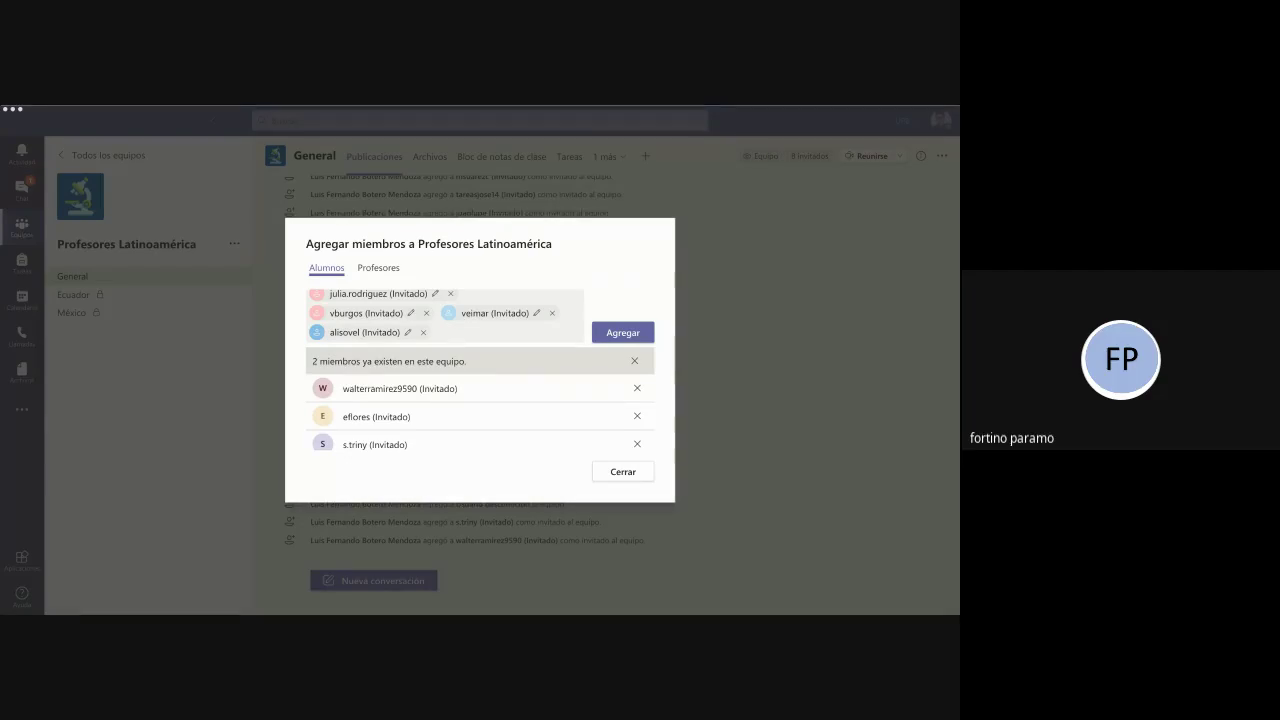
key("ctrl+v")
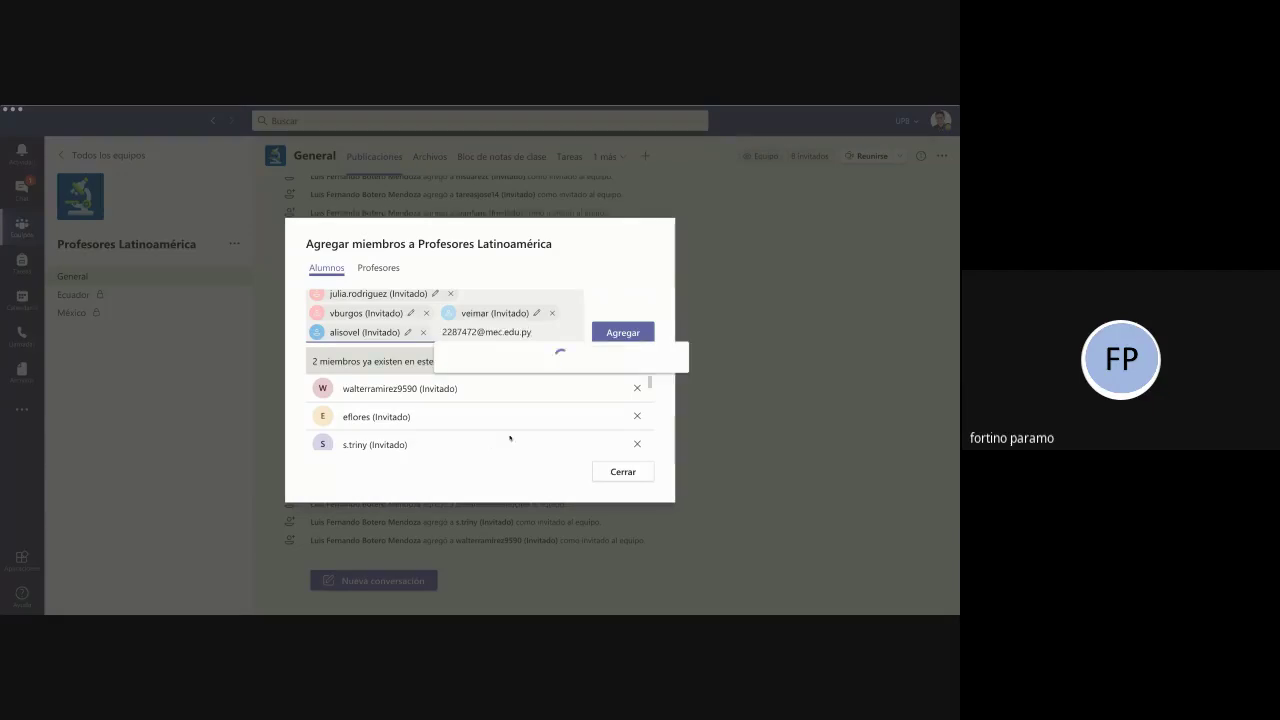
left_click(623, 362)
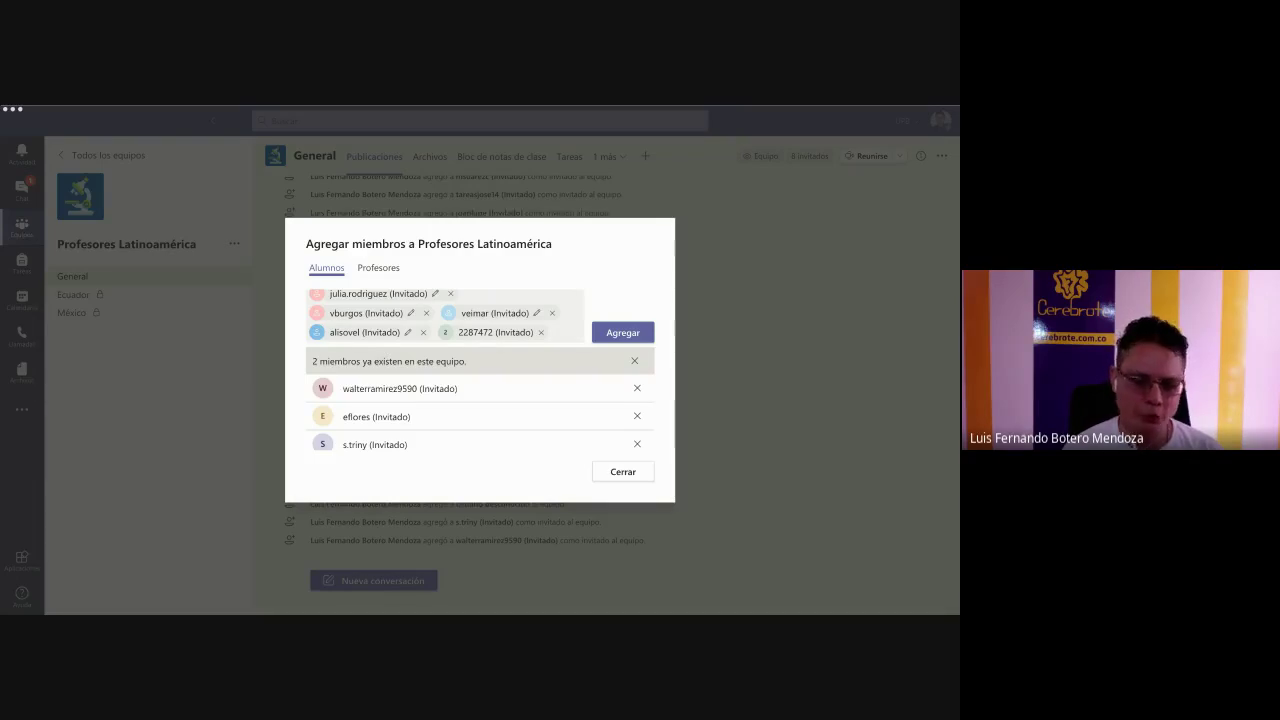
key("alt+Tab")
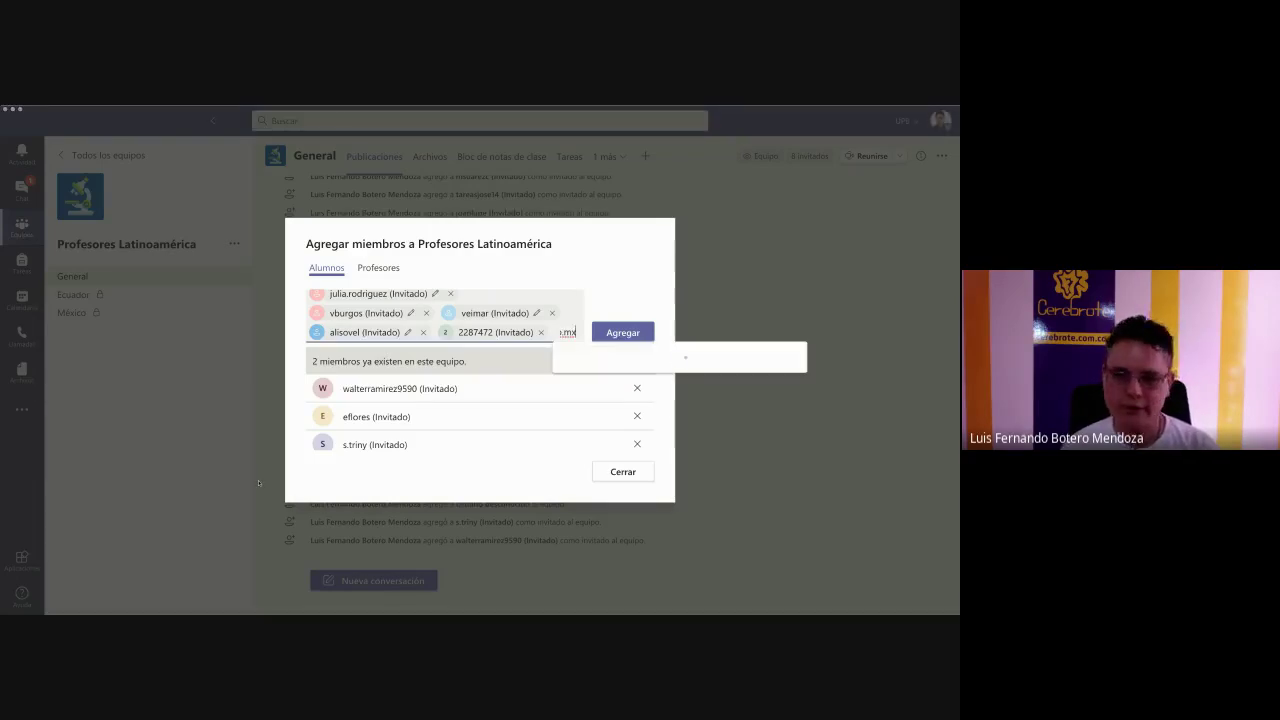
key("ctrl+v")
left_click(613, 370)
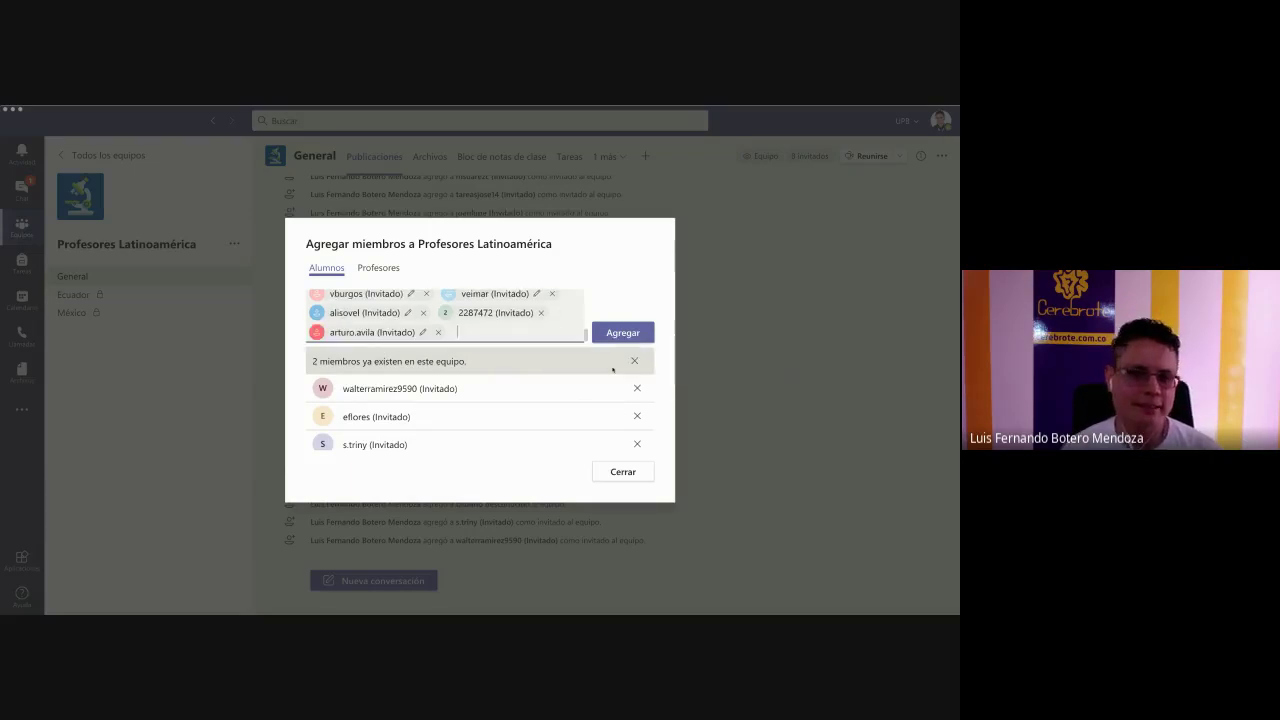
- Resolve the final three guest addresses and add the batch to Profesores Latinoamérica
key("alt+Tab")
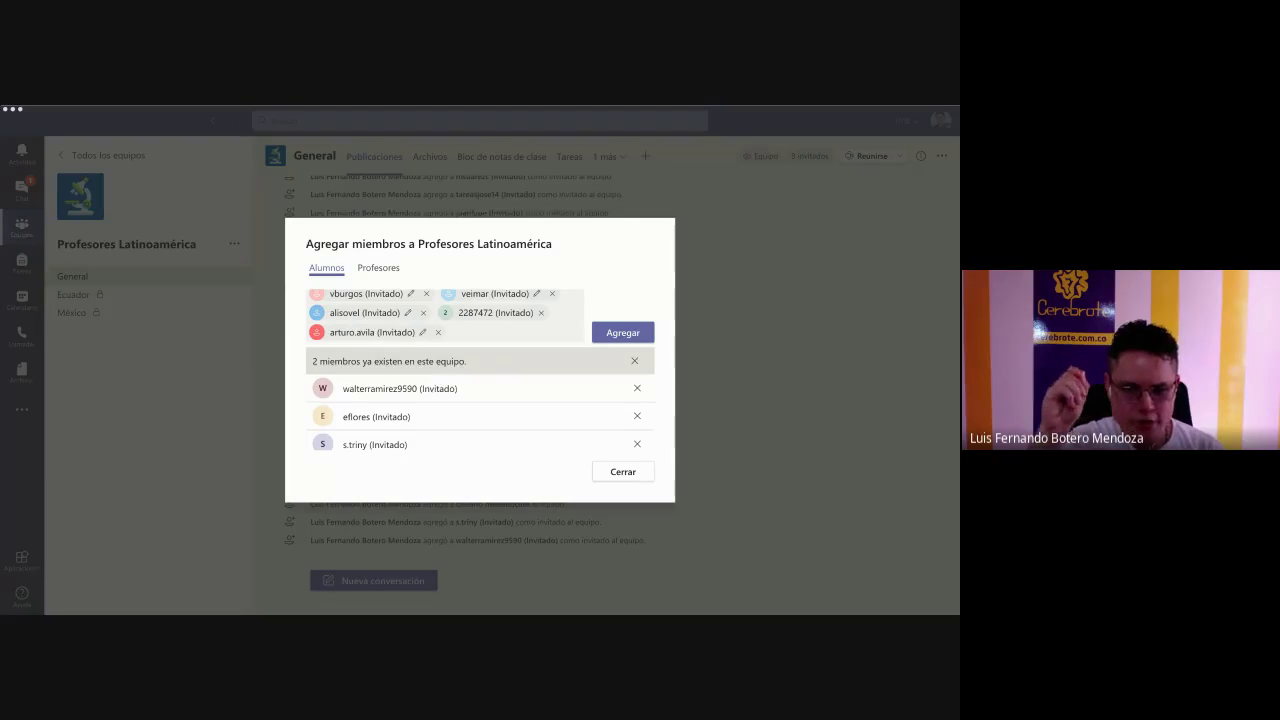
left_click(355, 515)
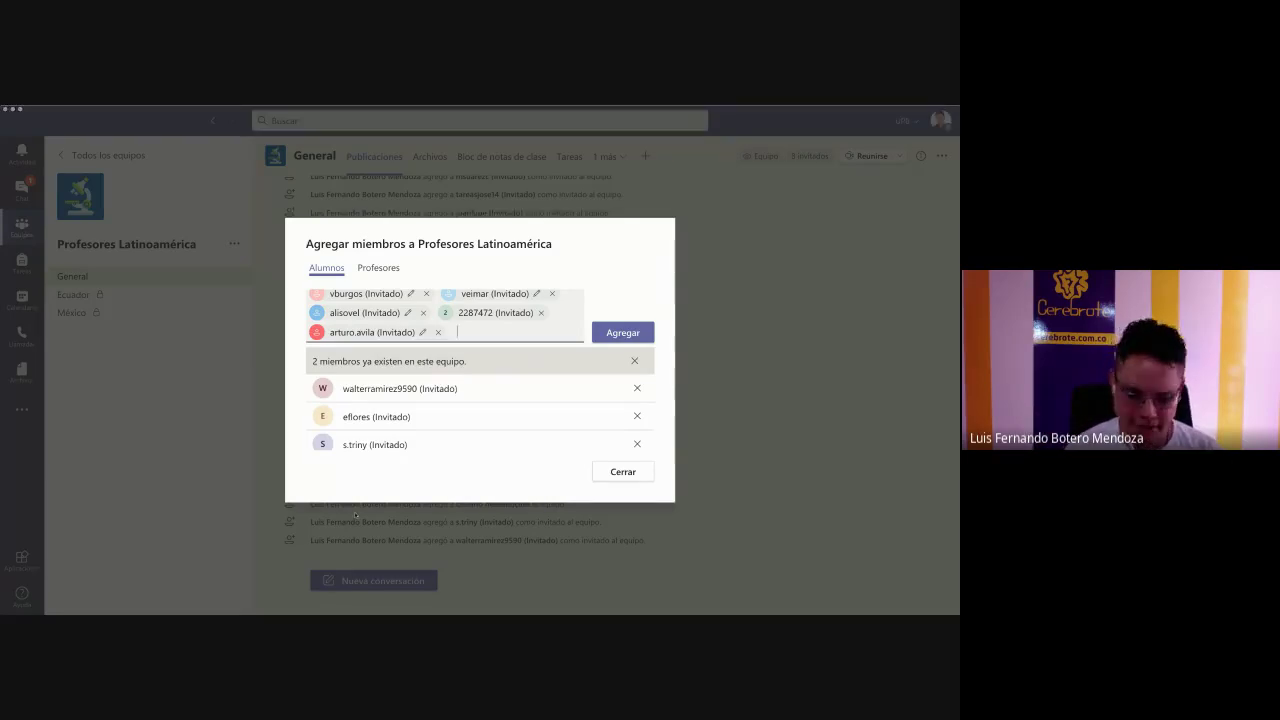
key("ctrl+v")
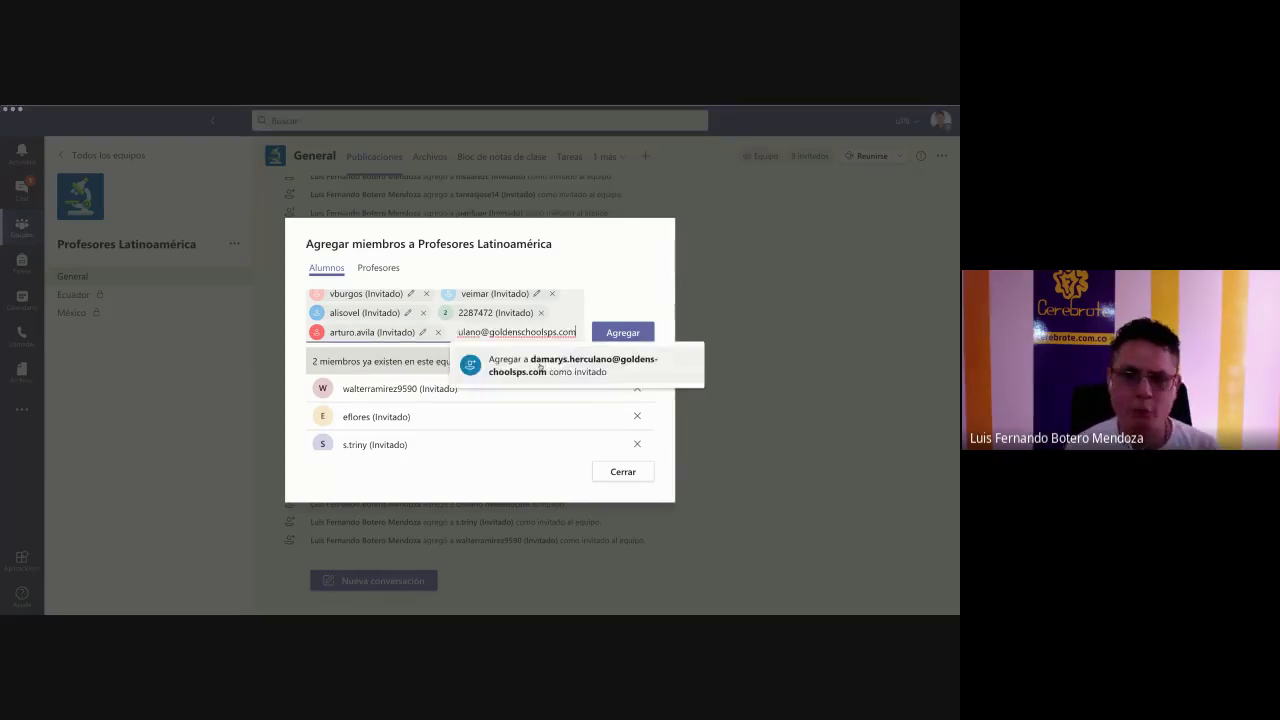
left_click(540, 366)
key("alt+Tab")
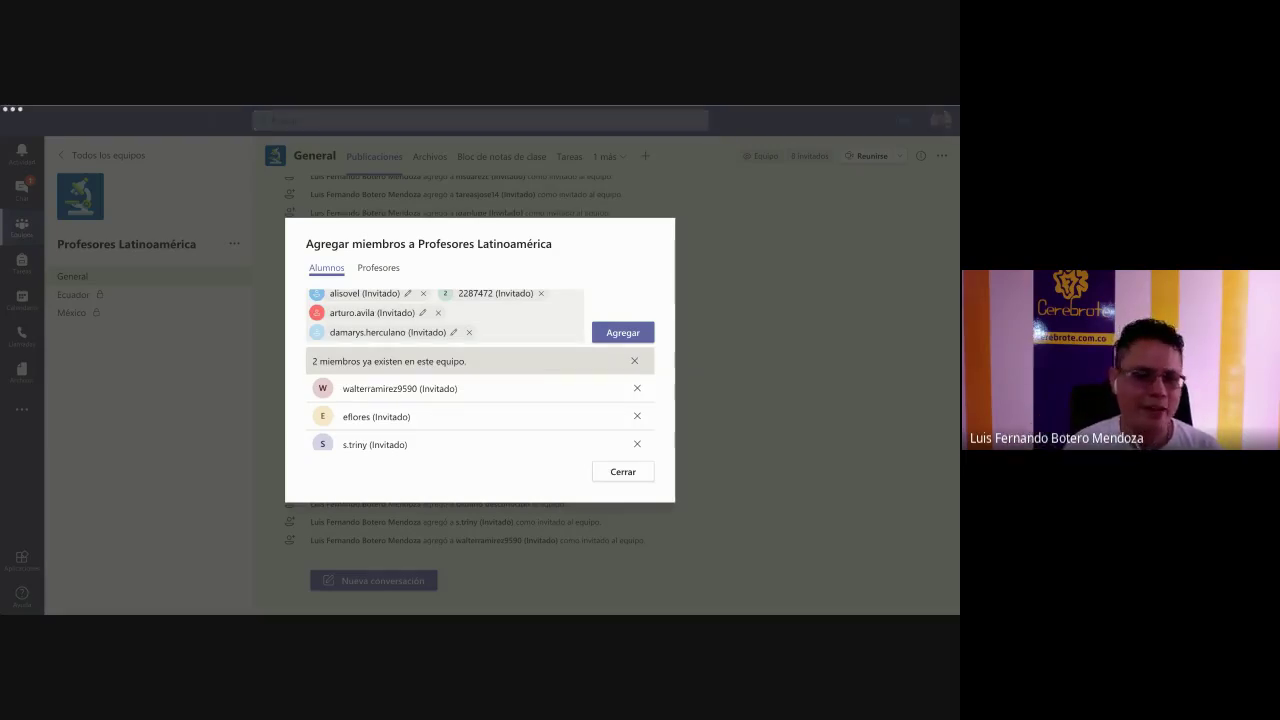
key("alt+Tab")
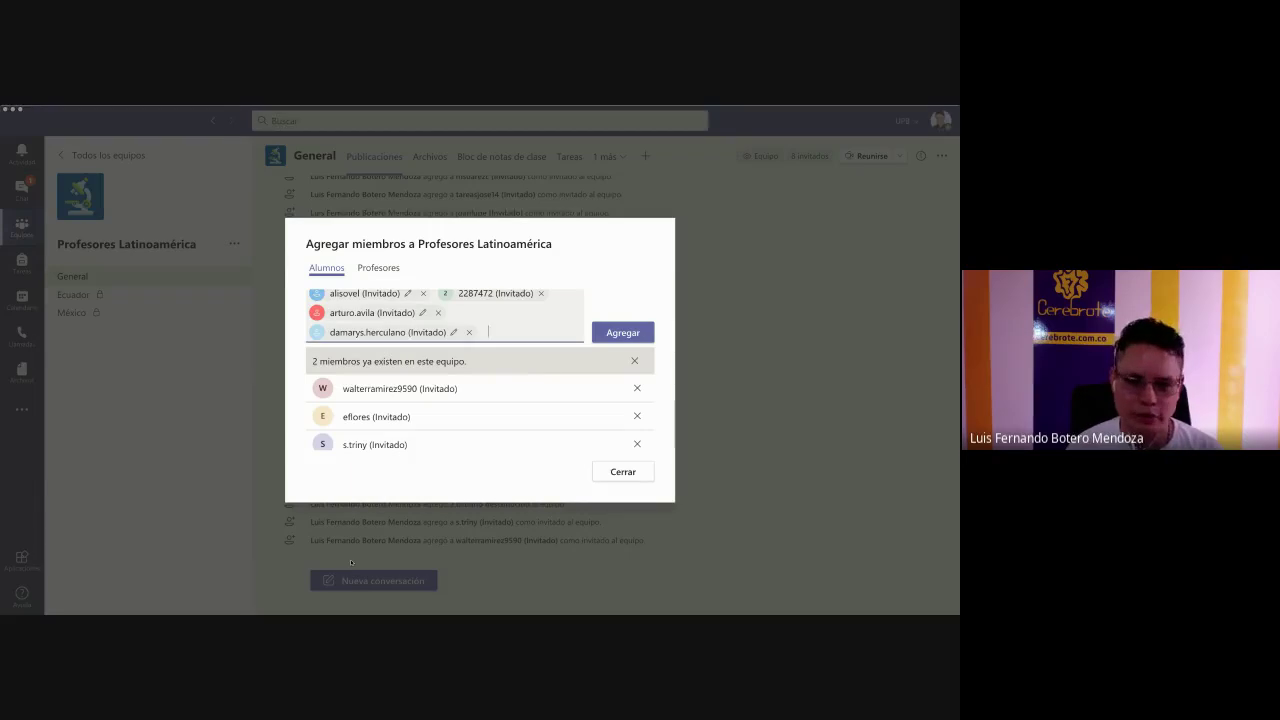
key("ctrl+v")
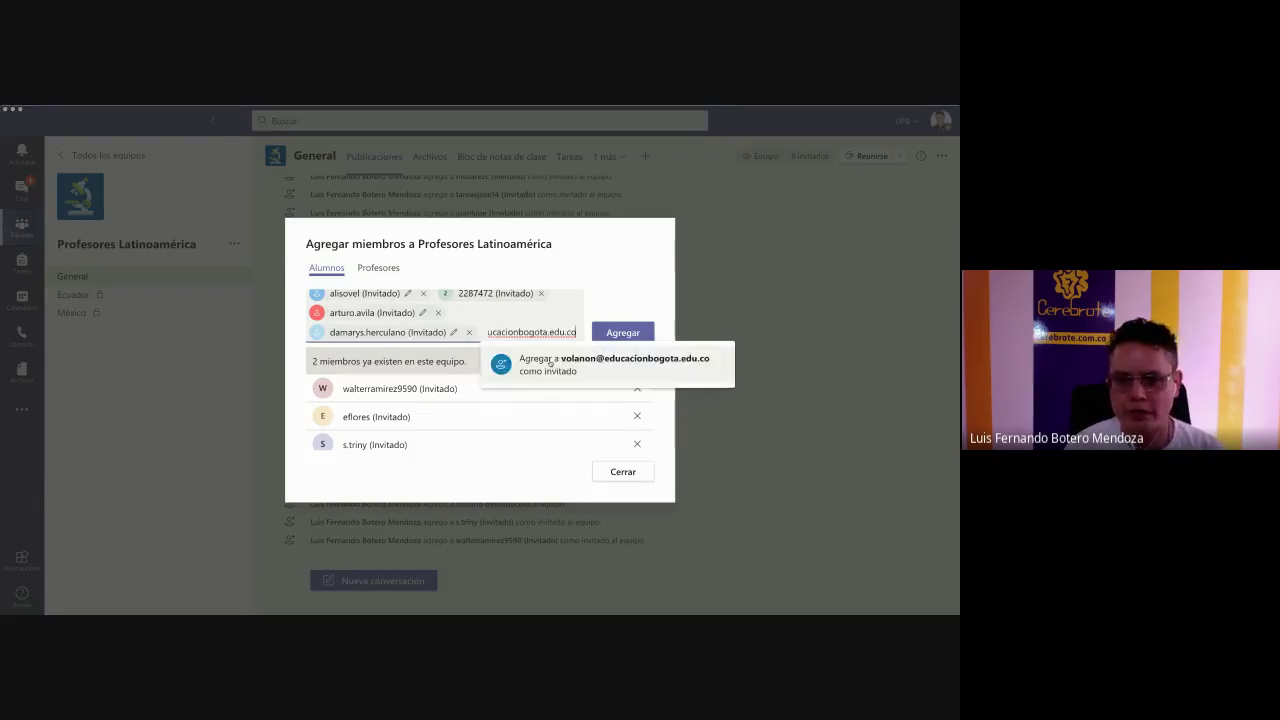
left_click(551, 363)
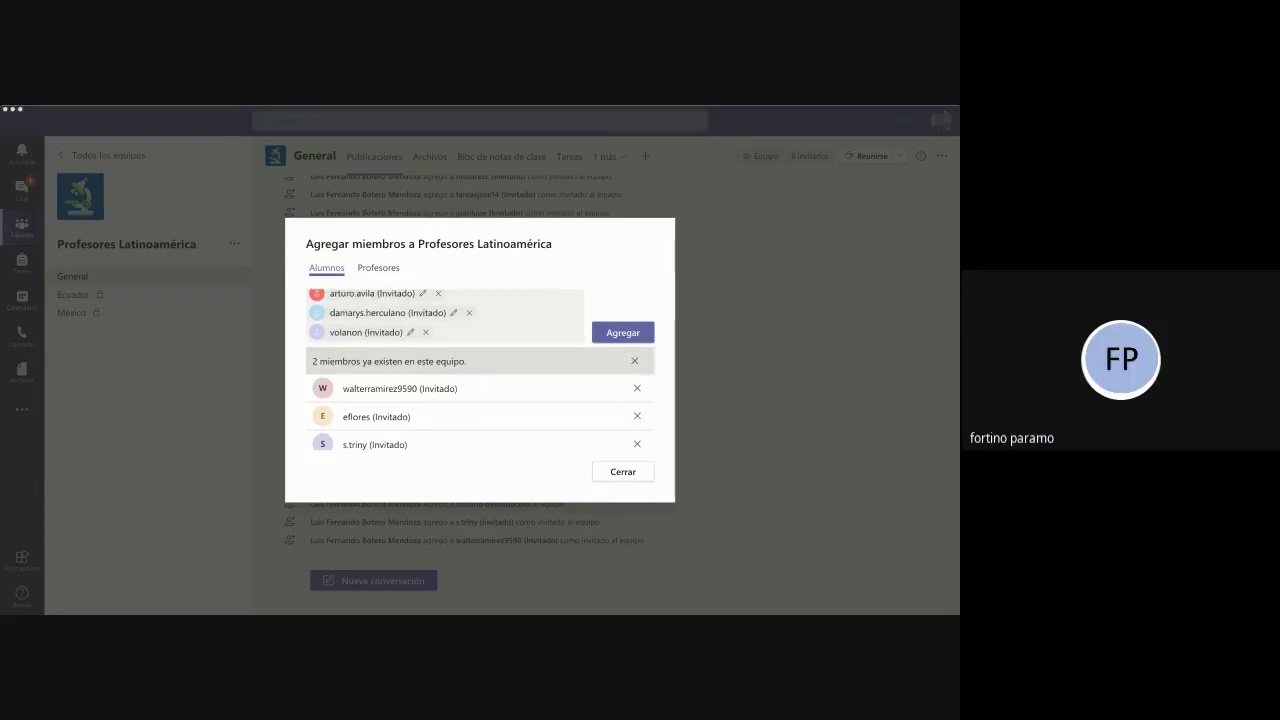
left_click(523, 338)
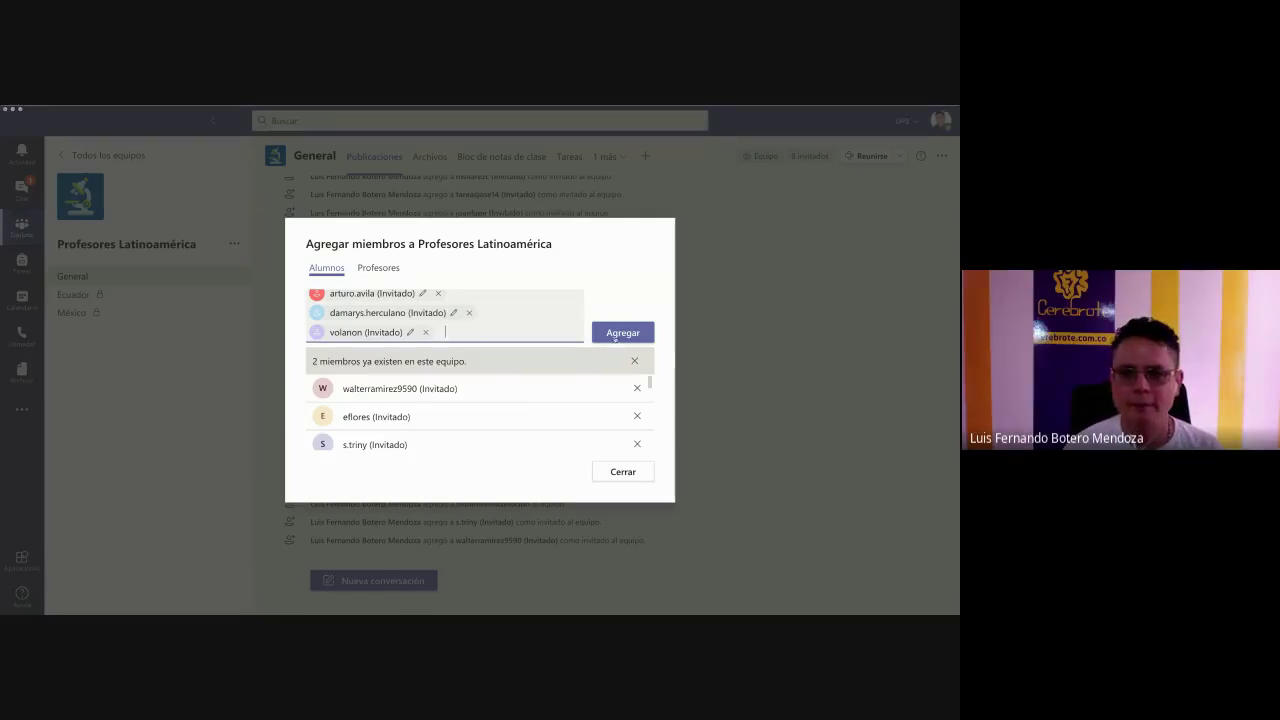
key("ctrl+v")
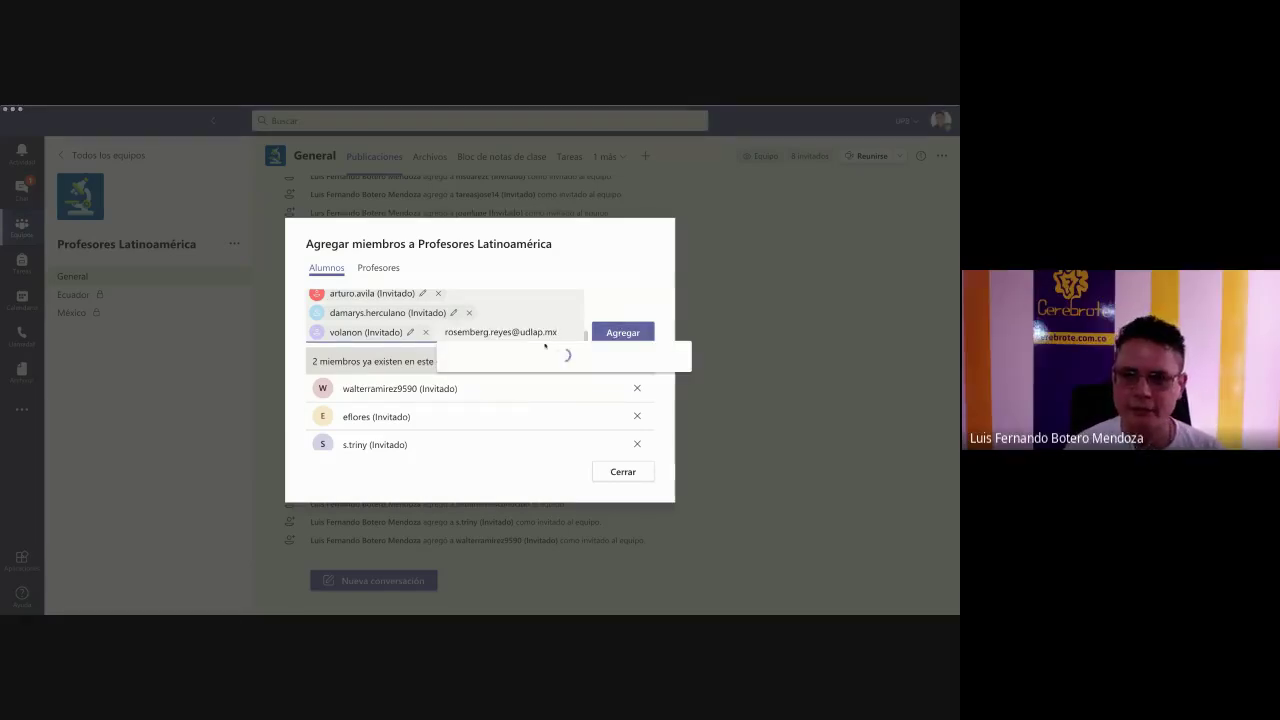
key("Return")
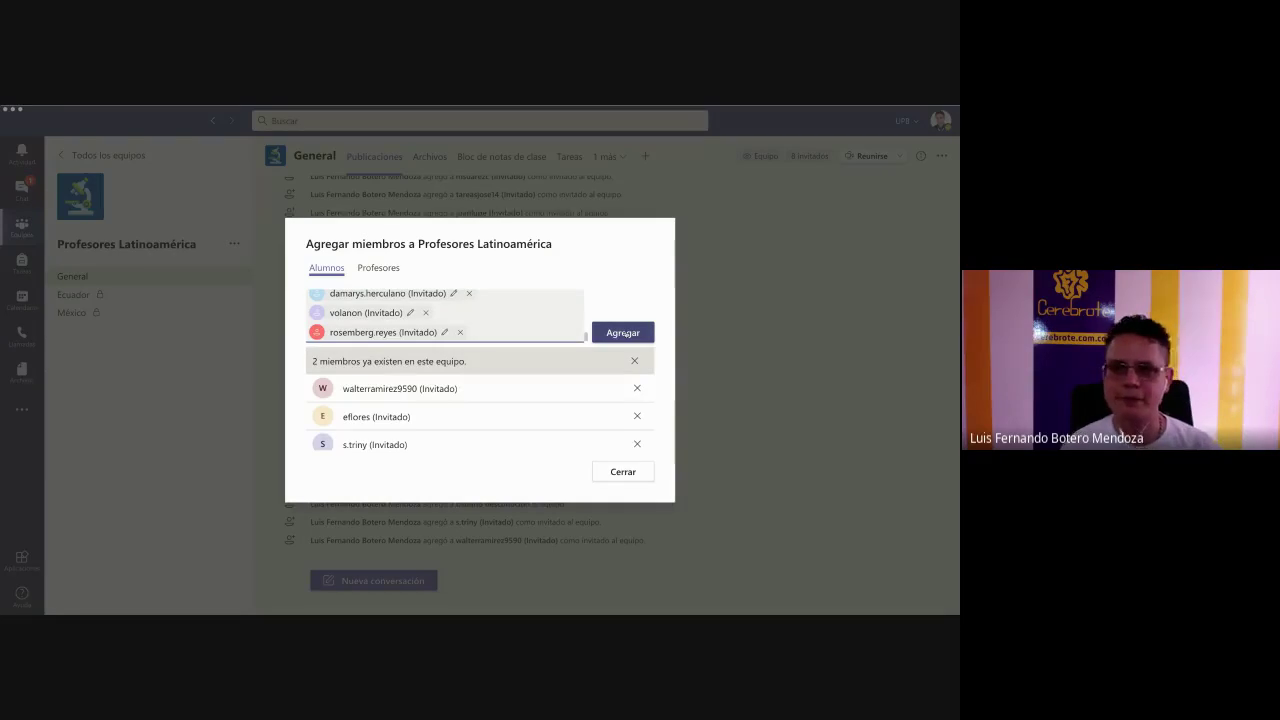
left_click(623, 333)
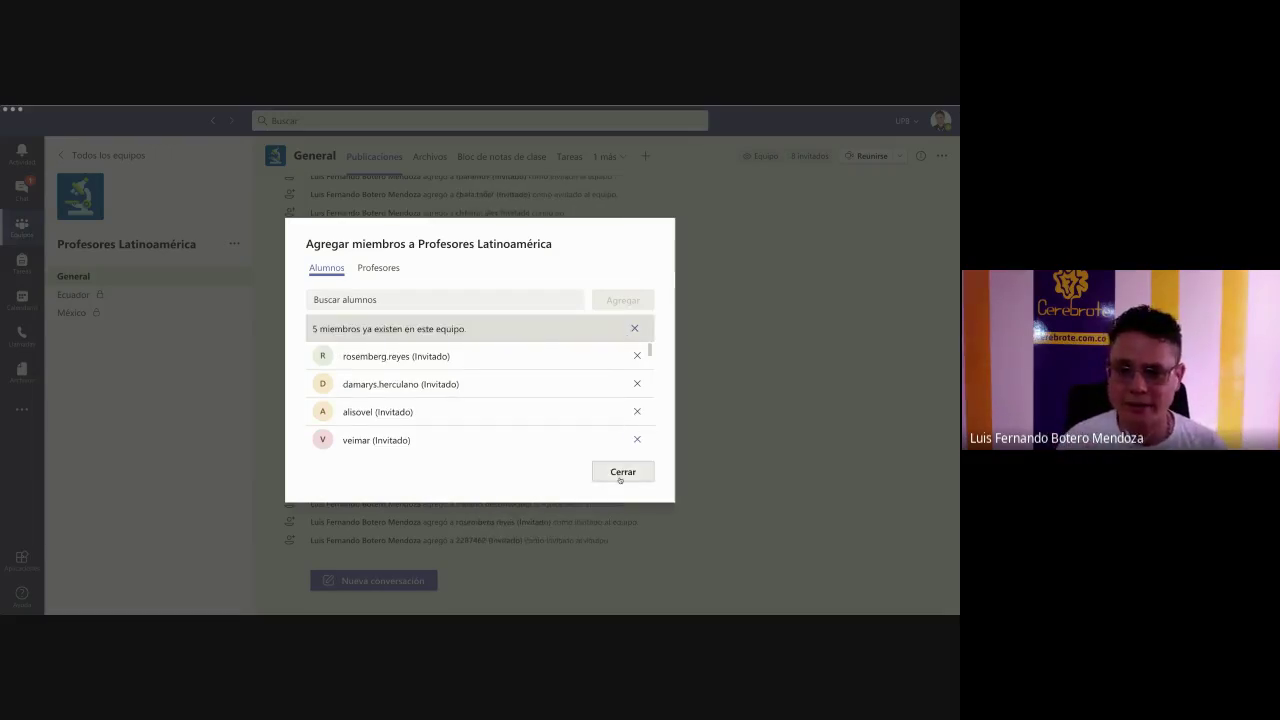
- Close the Agregar miembros dialog to see the new guest notices in General
left_click(620, 472)
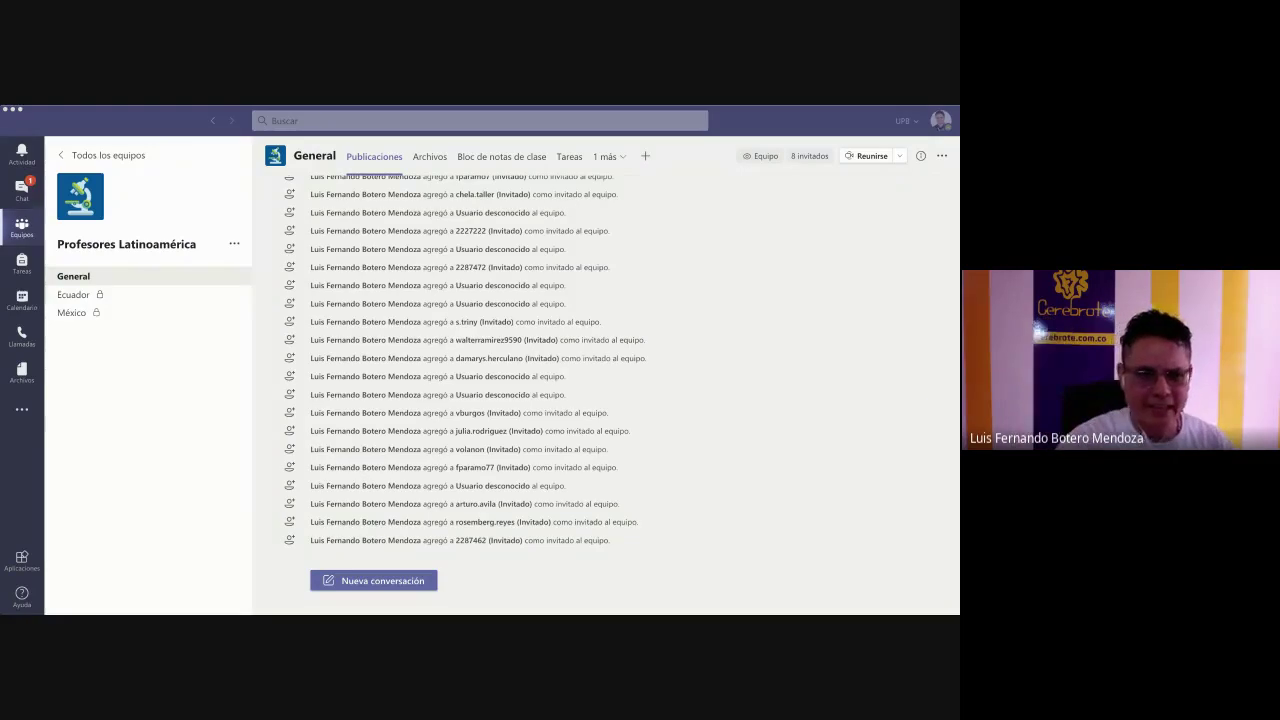
- Open Administrar equipo for Profesores Latinoamérica and scroll through its 52 members and guests
left_click(604, 447)
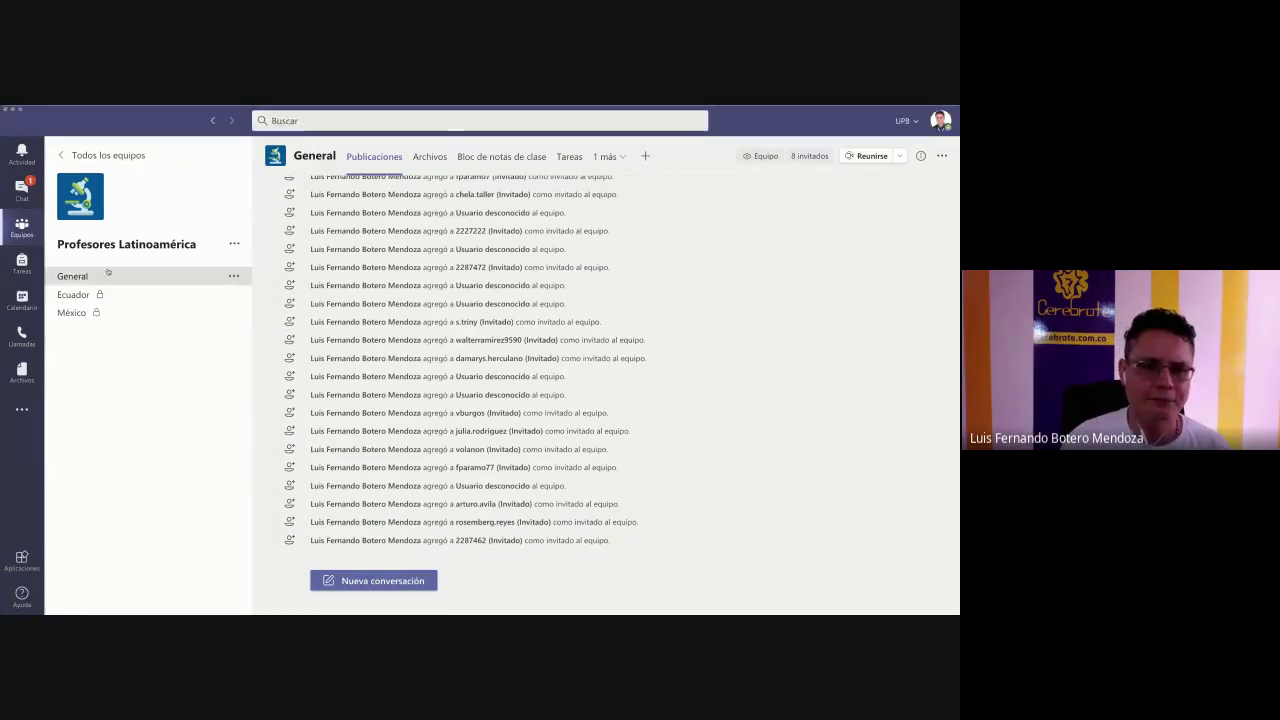
left_click(234, 244)
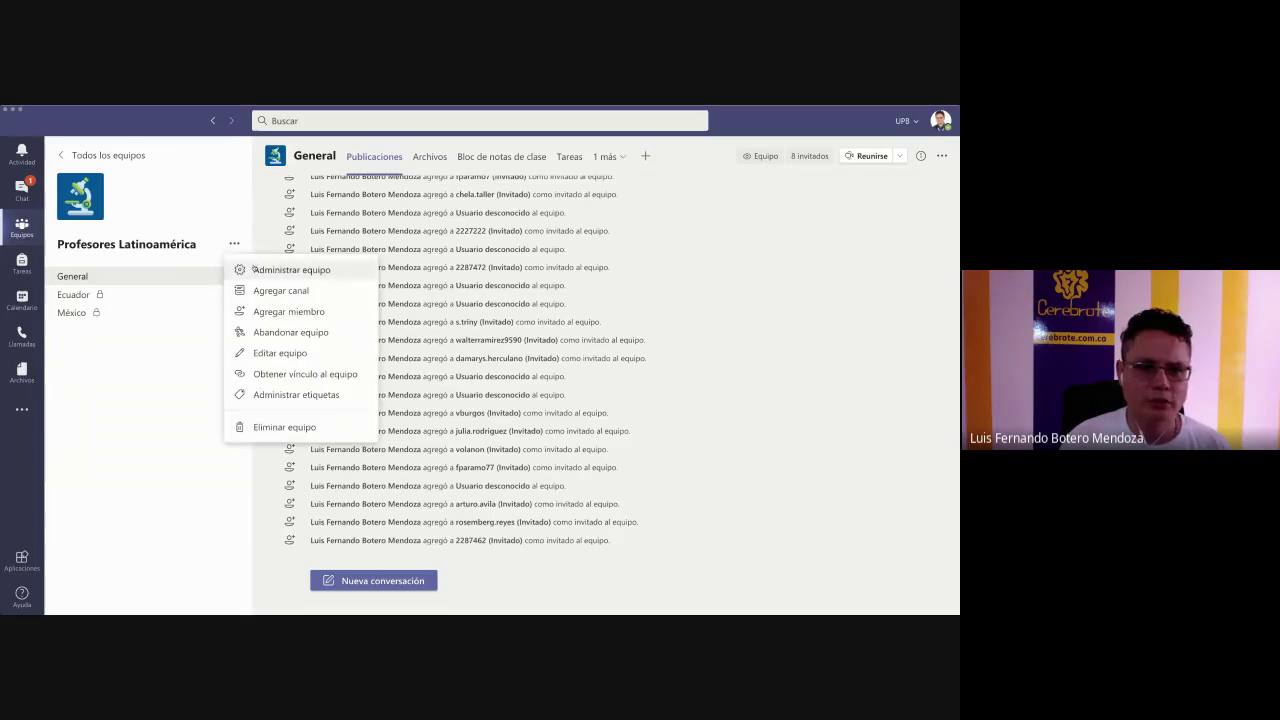
left_click(262, 270)
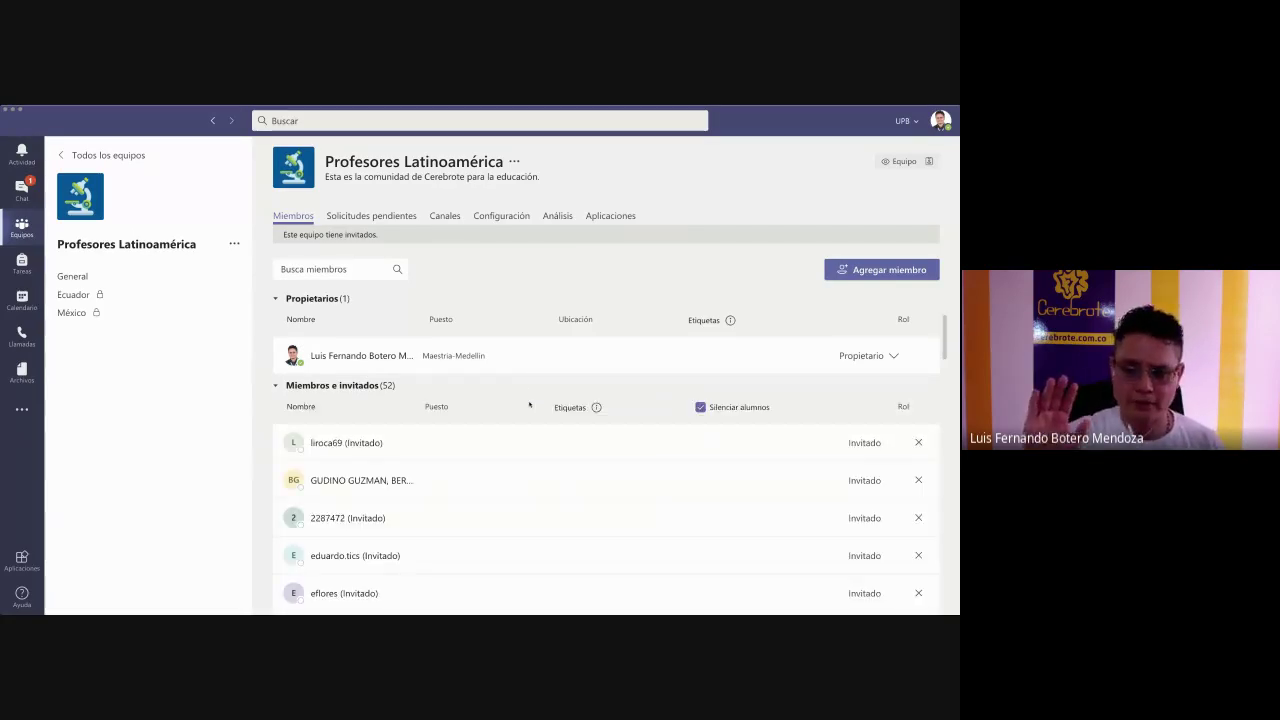
scroll(529, 406, "down", 10)
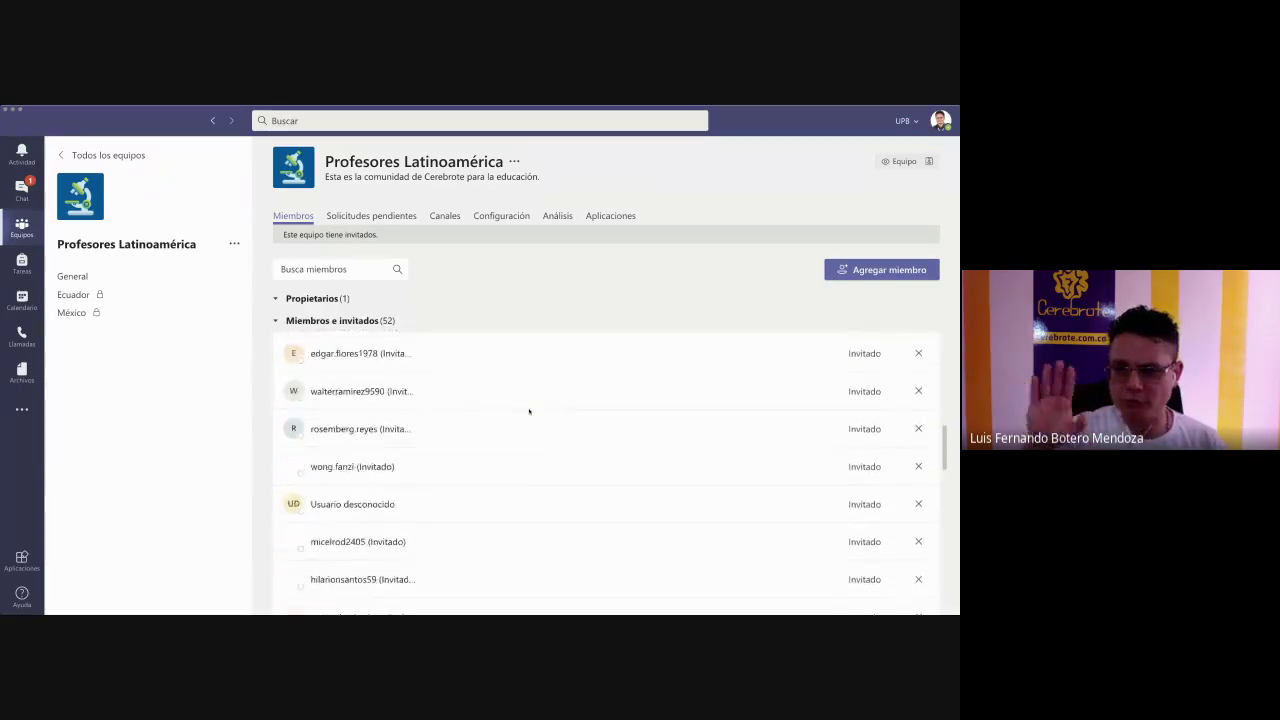
scroll(529, 410, "down", 10)
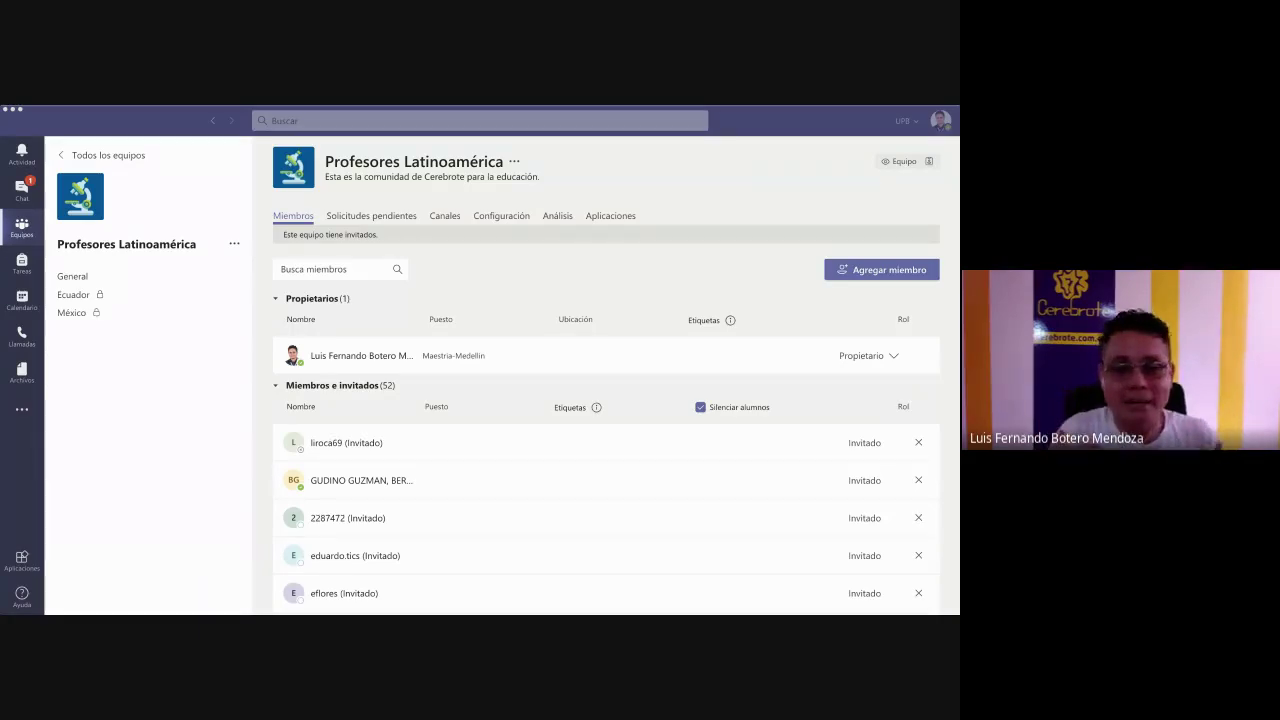
left_click(529, 411)
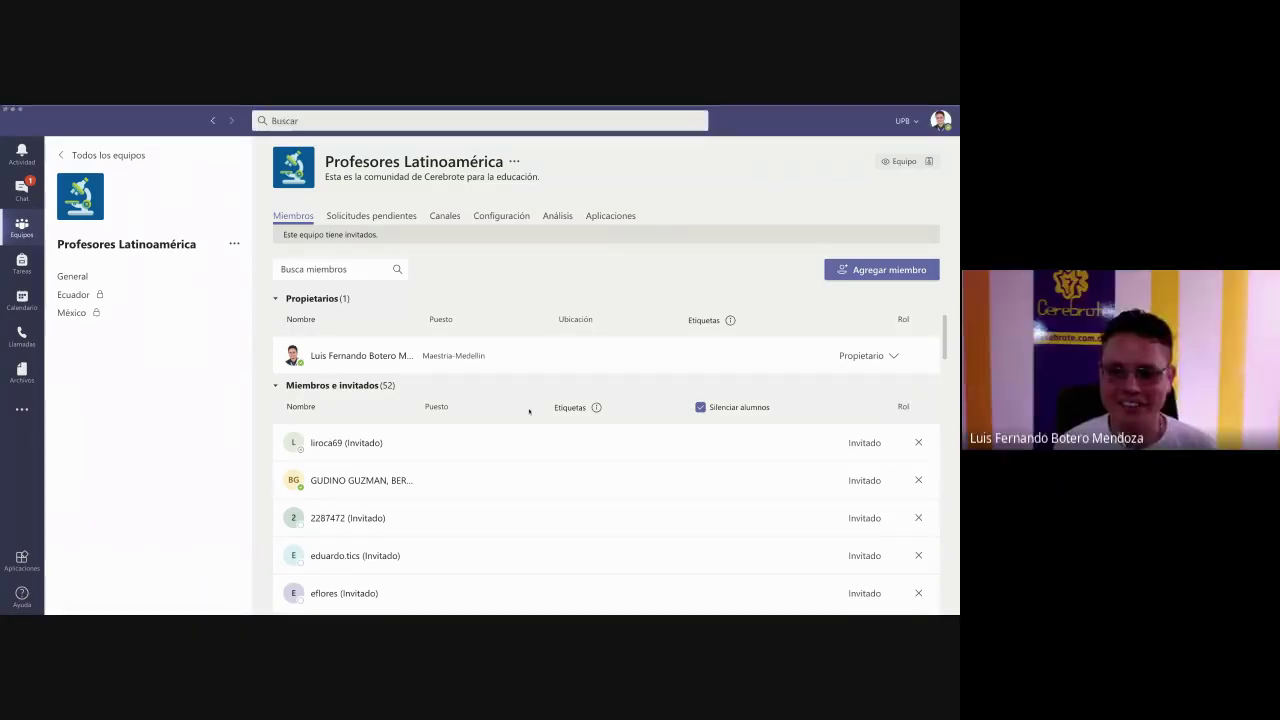
scroll(529, 411, "down", 10)
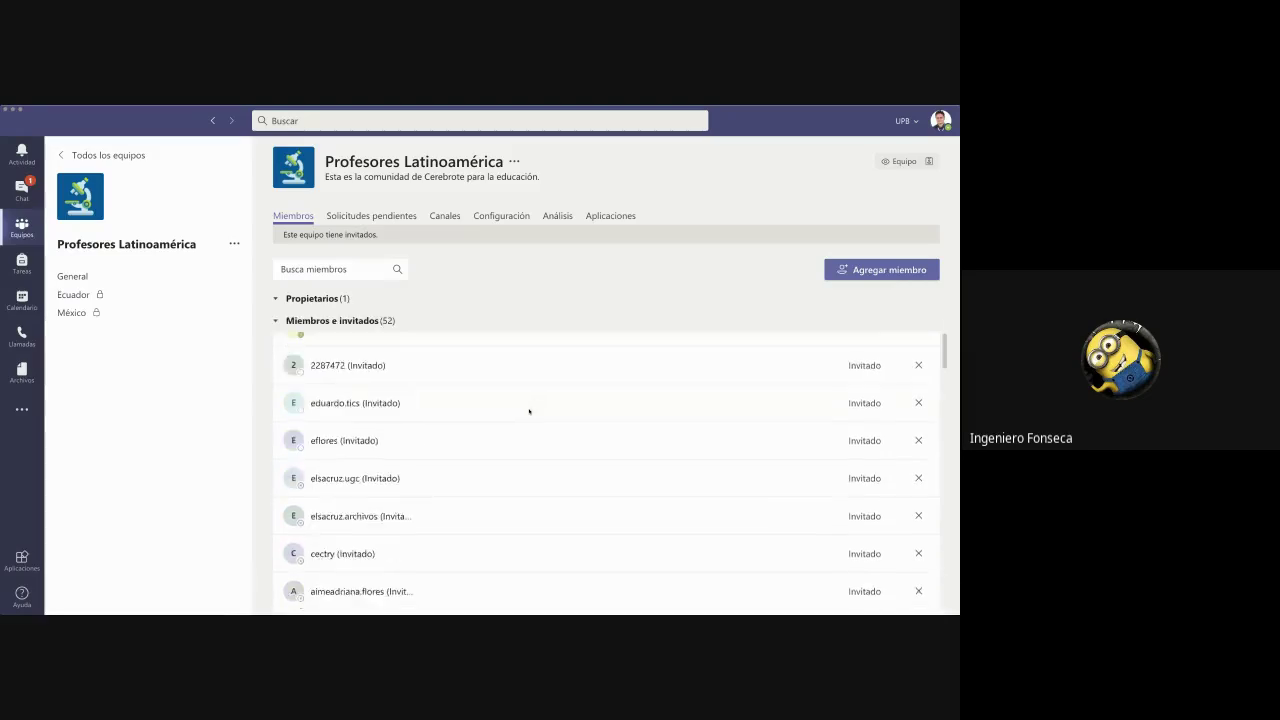
scroll(529, 411, "up", 10)
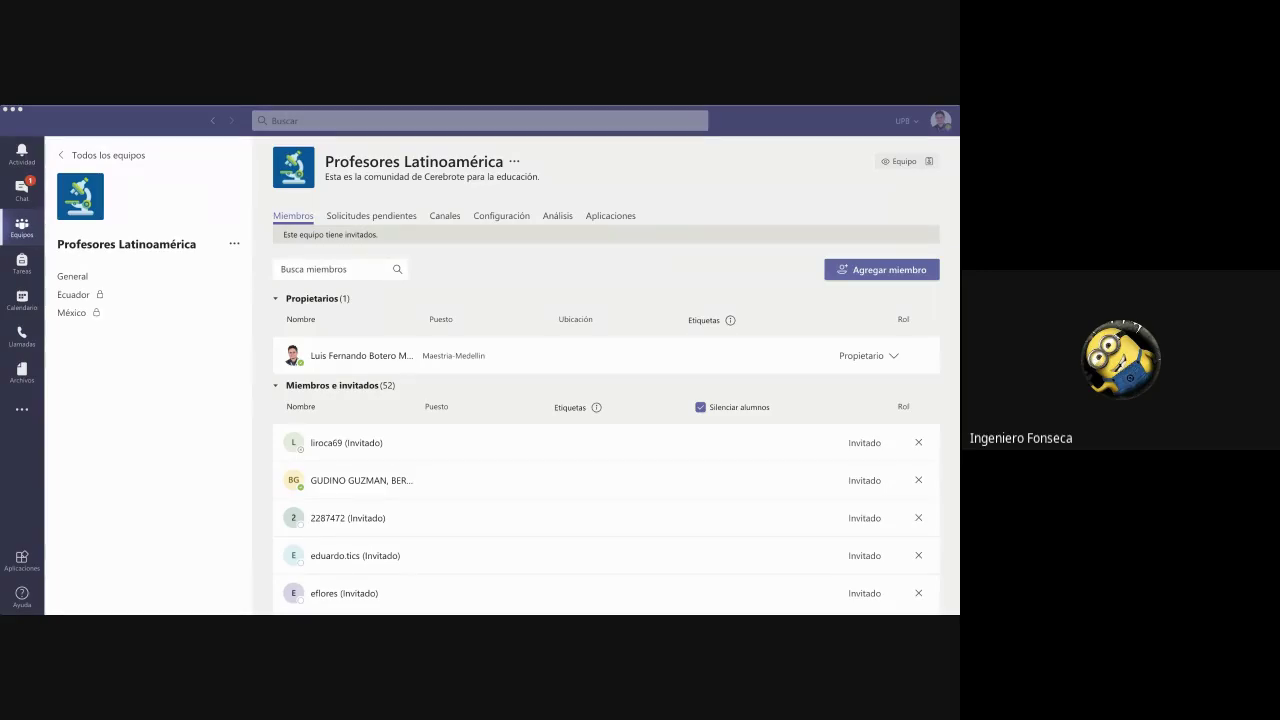
- Review the team's Pending requests, Channels, Settings, Analytics and Apps tabs, then the member list
left_click(385, 219)
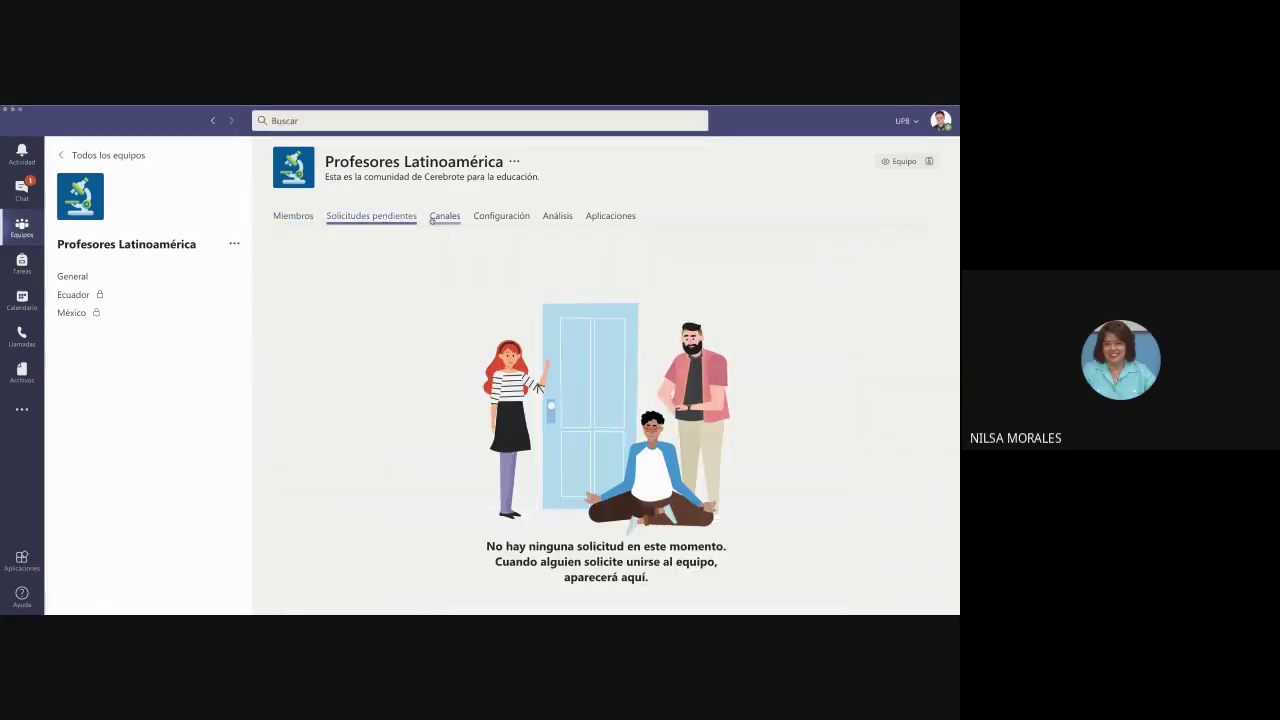
left_click(445, 216)
left_click(501, 216)
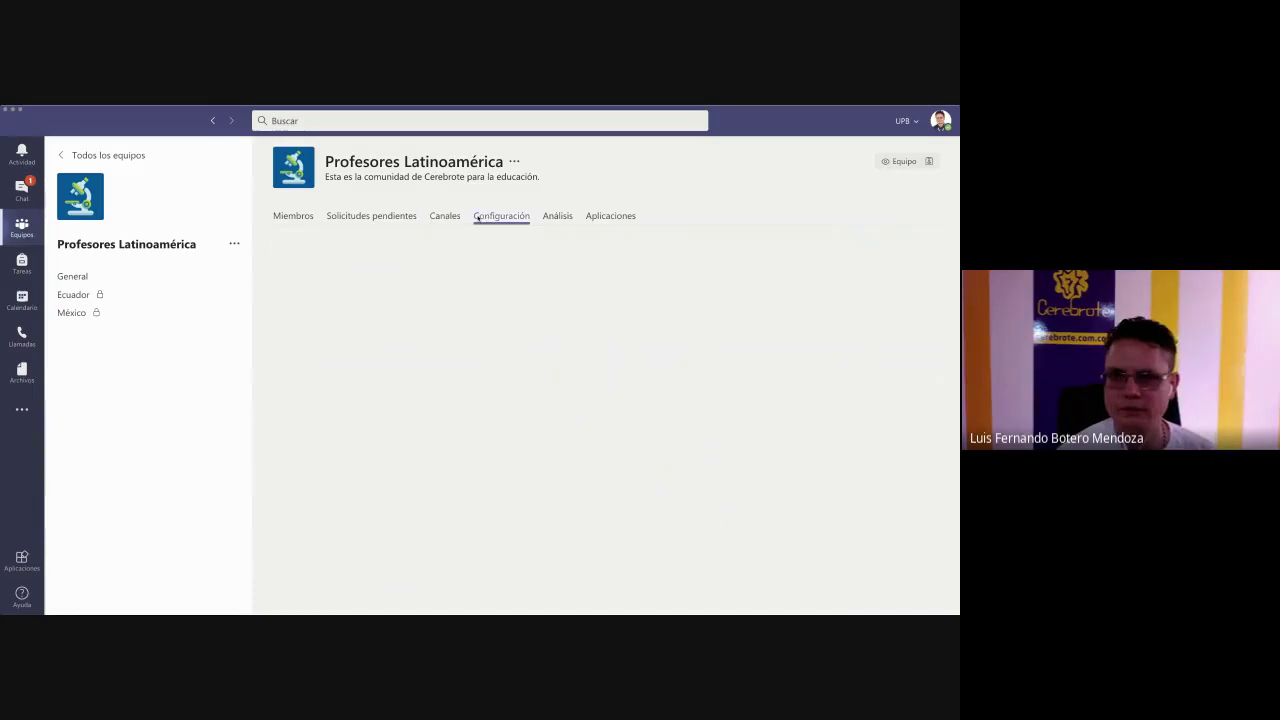
left_click(576, 218)
left_click(610, 216)
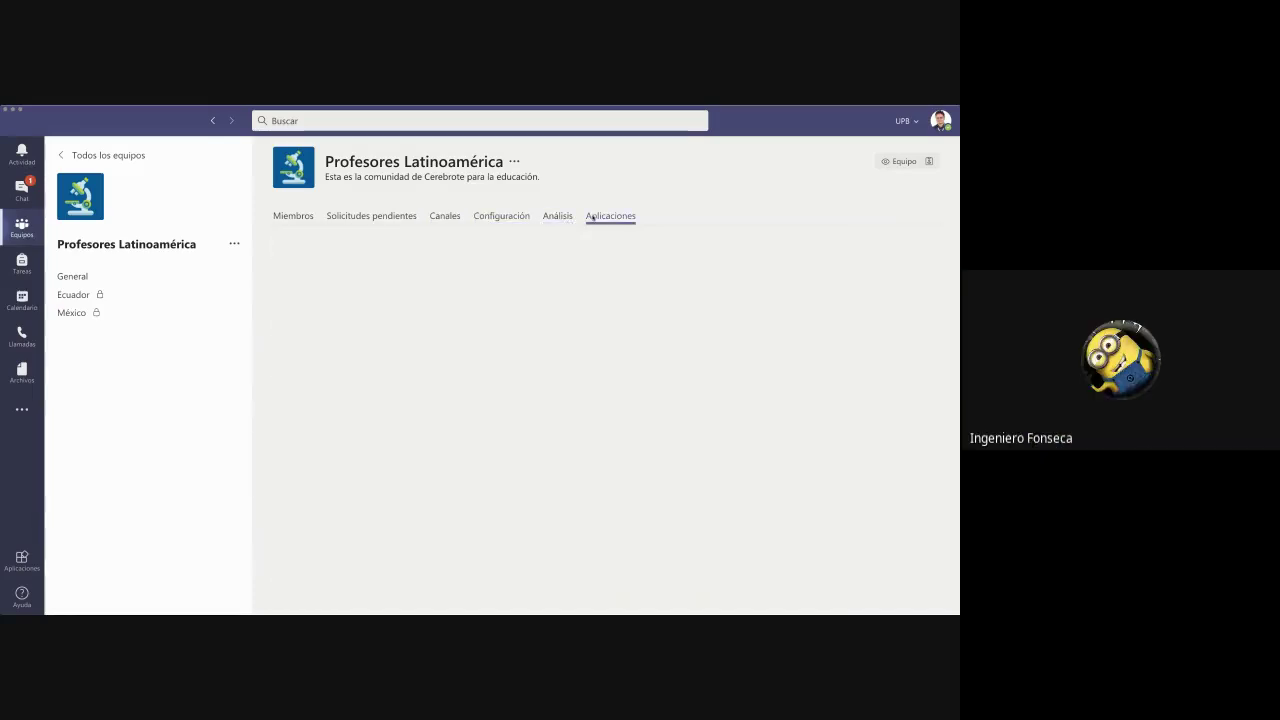
left_click(298, 218)
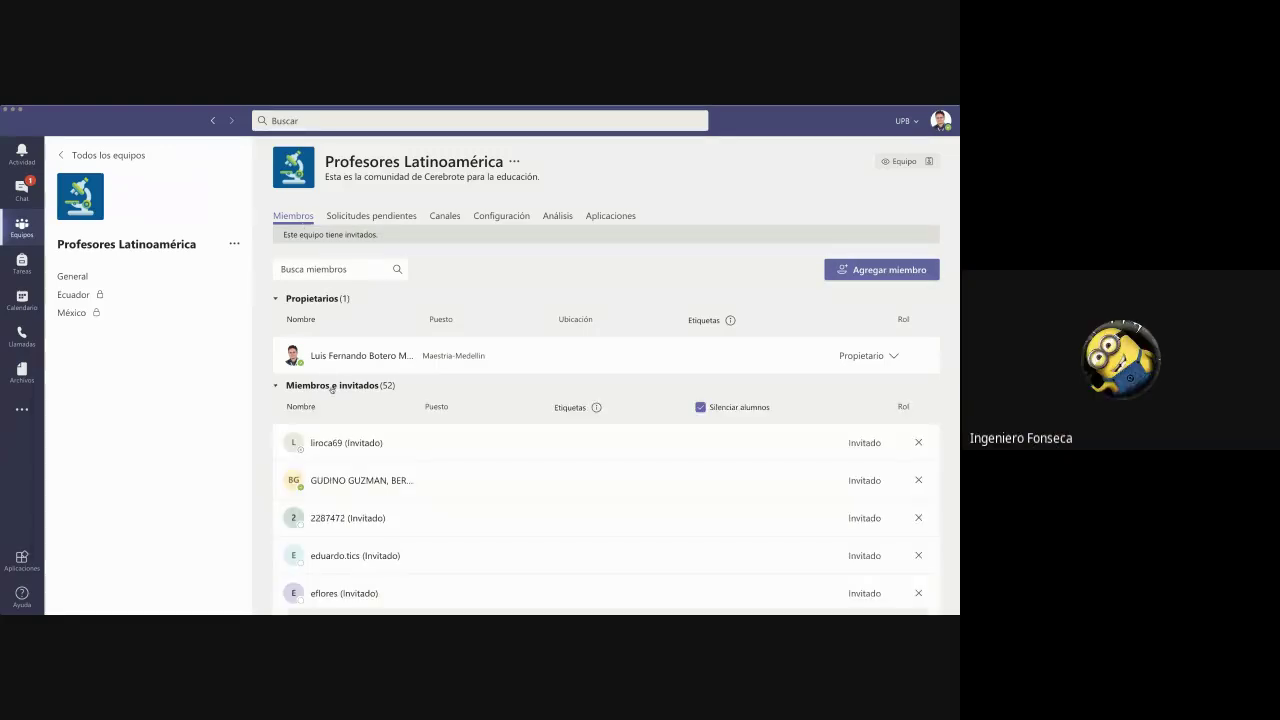
scroll(467, 541, "down", 5)
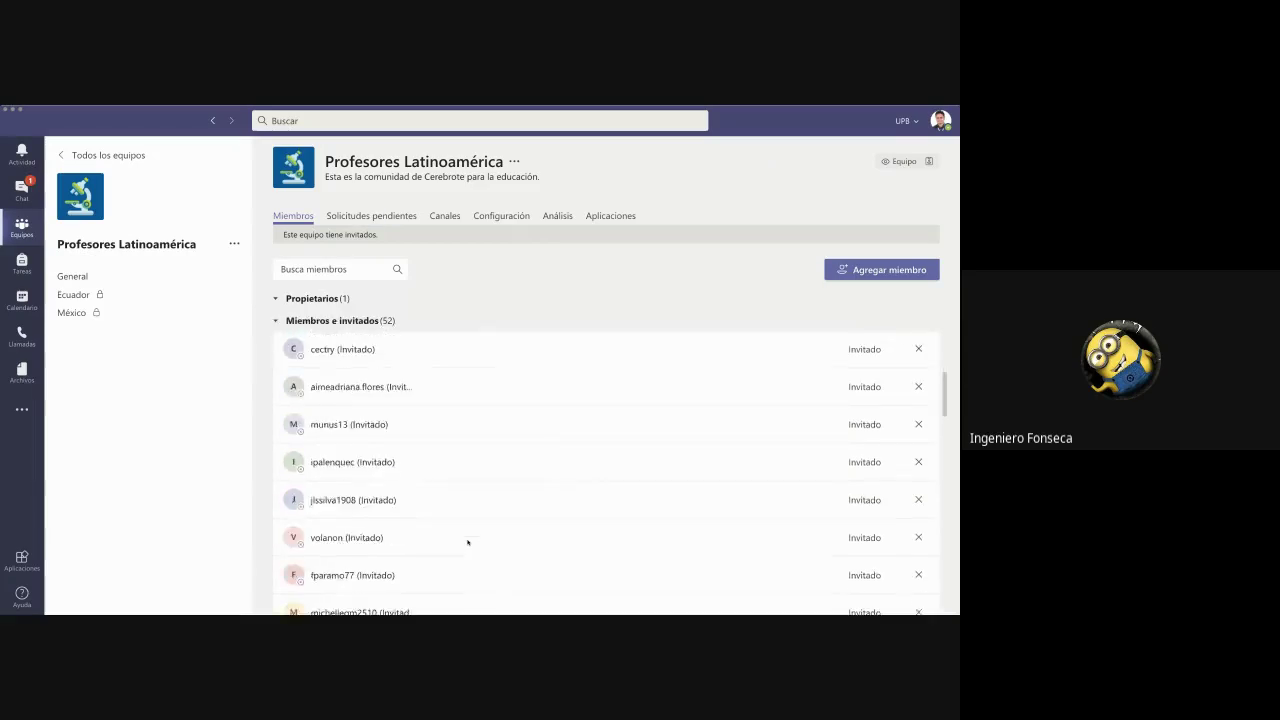
scroll(467, 541, "down", 10)
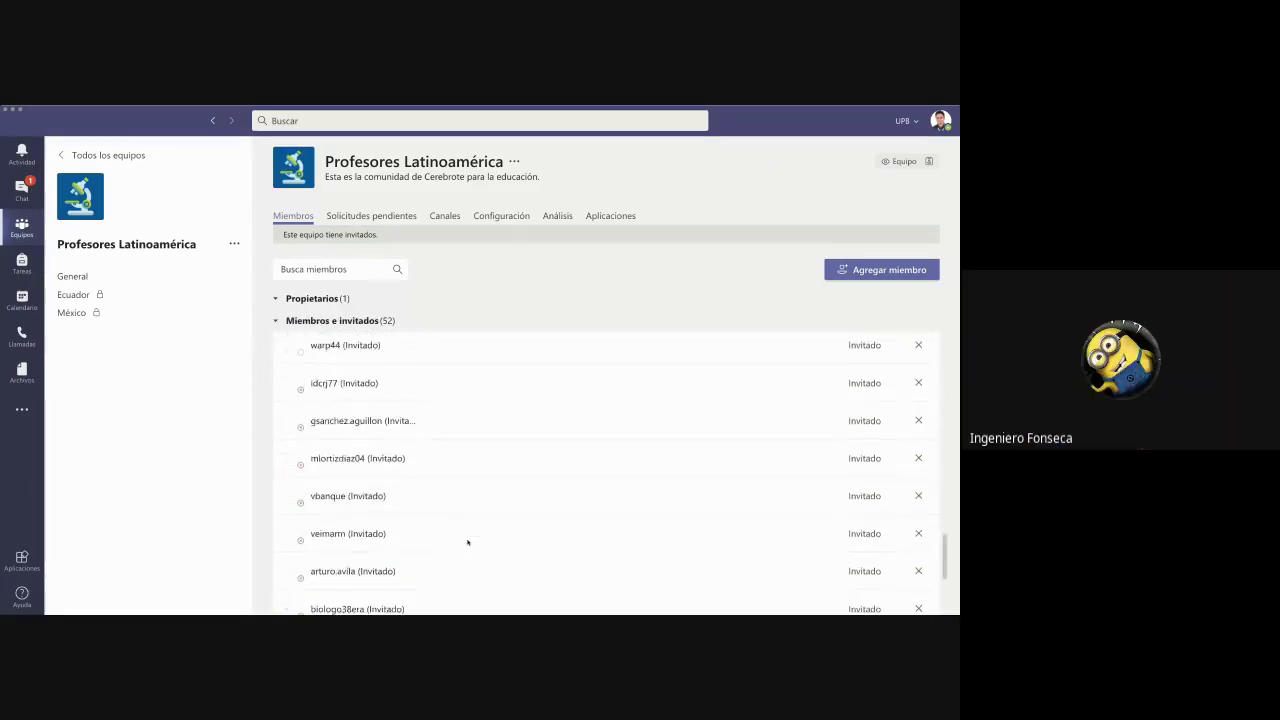
scroll(467, 541, "up", 15)
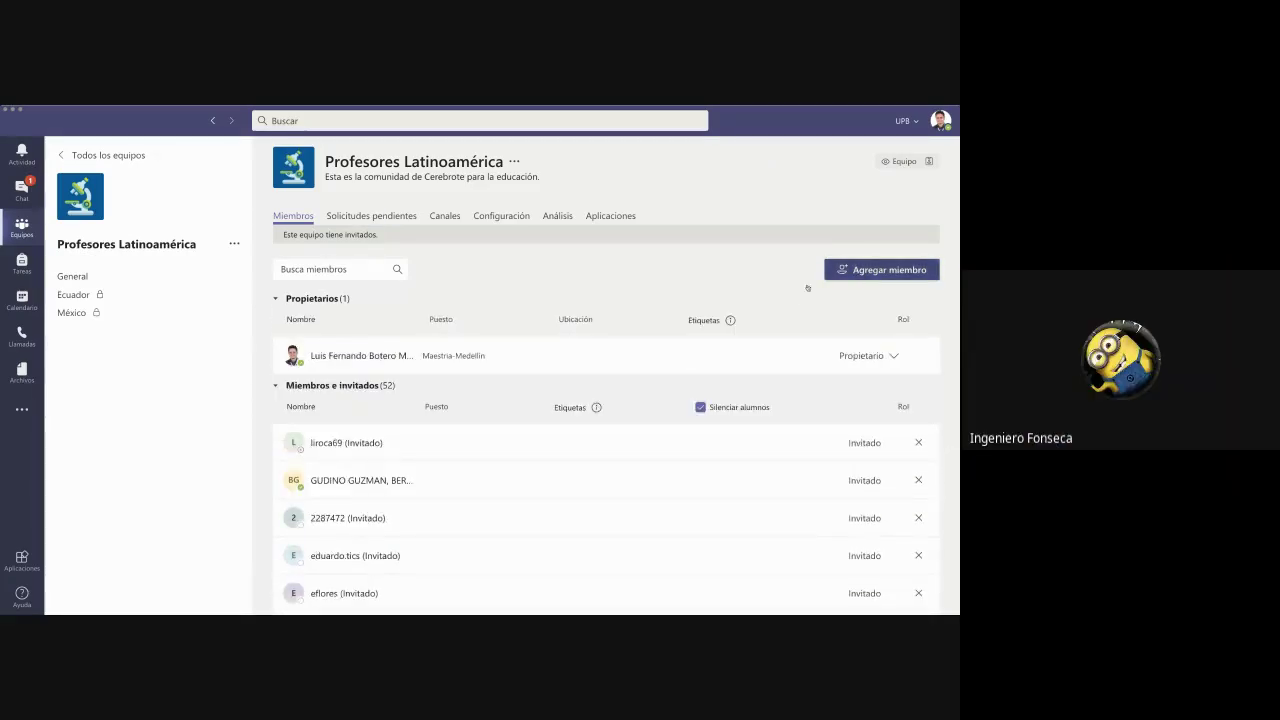
- Open and dismiss the Agregar miembro window, then go to the General channel
left_click(852, 270)
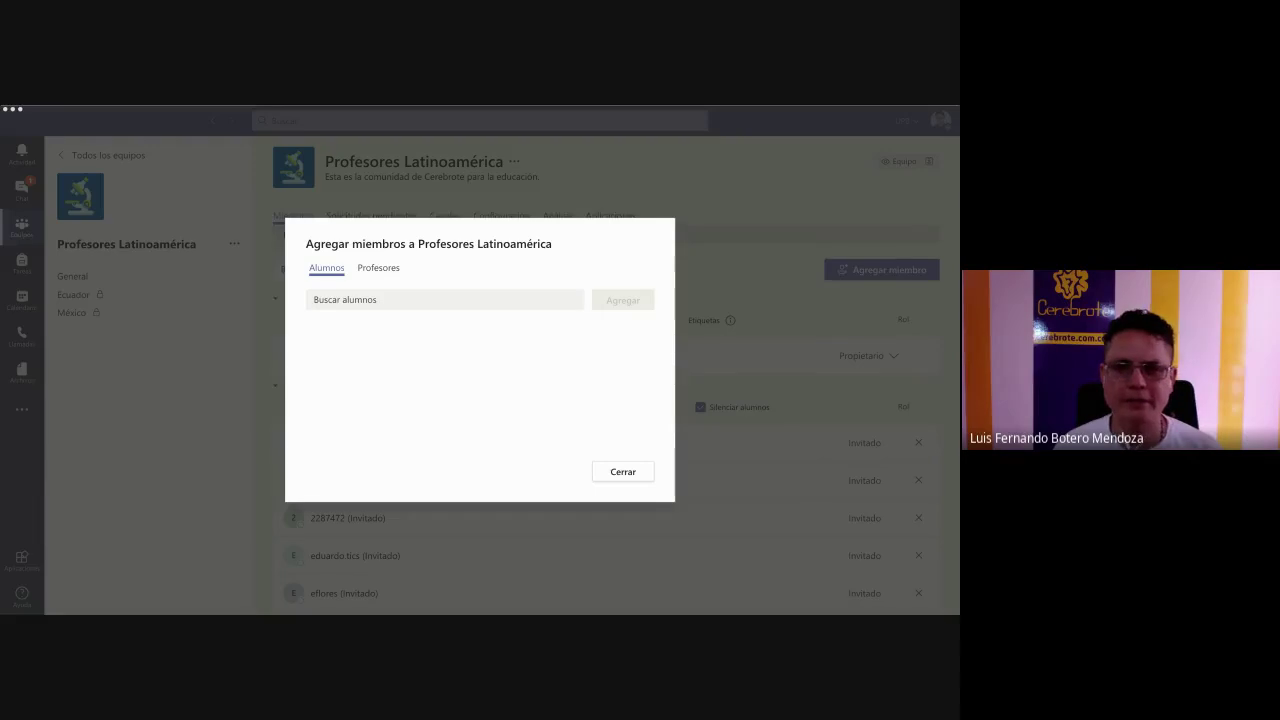
left_click(423, 138)
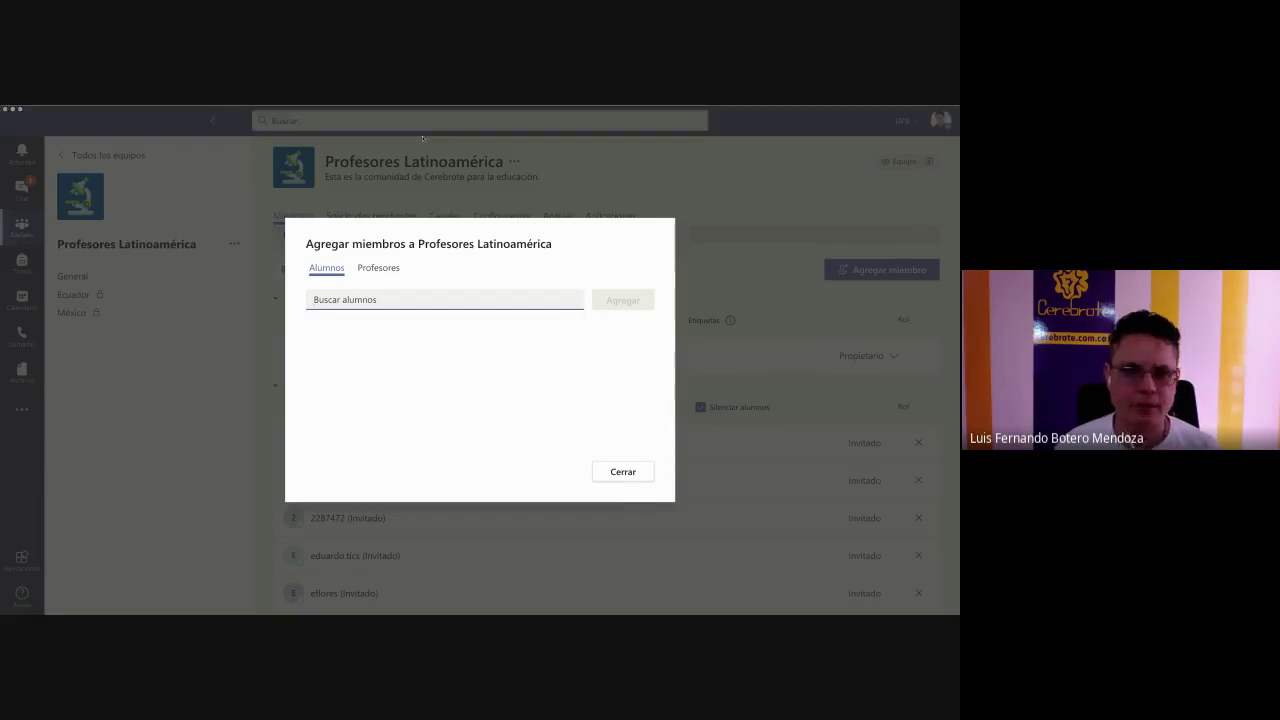
key("Escape")
left_click(156, 275)
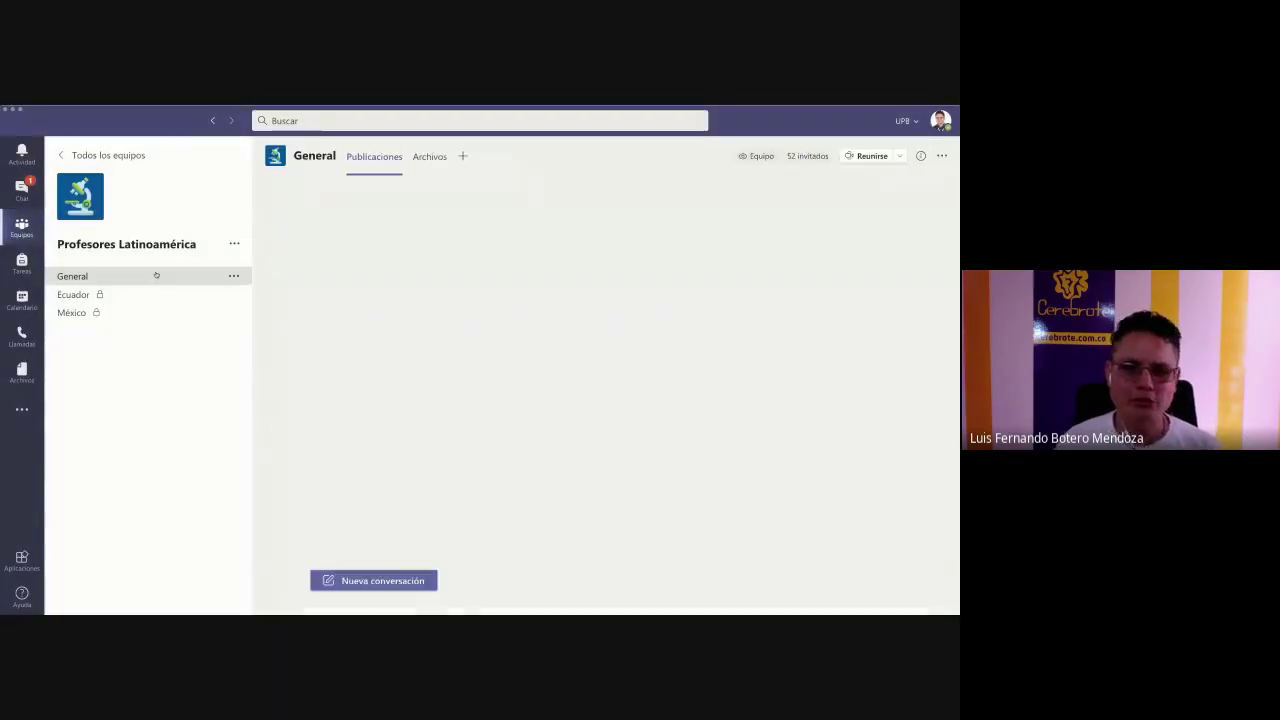
- Post "Hola a todos, bienvenidos" as a new conversation in General
left_click(394, 586)
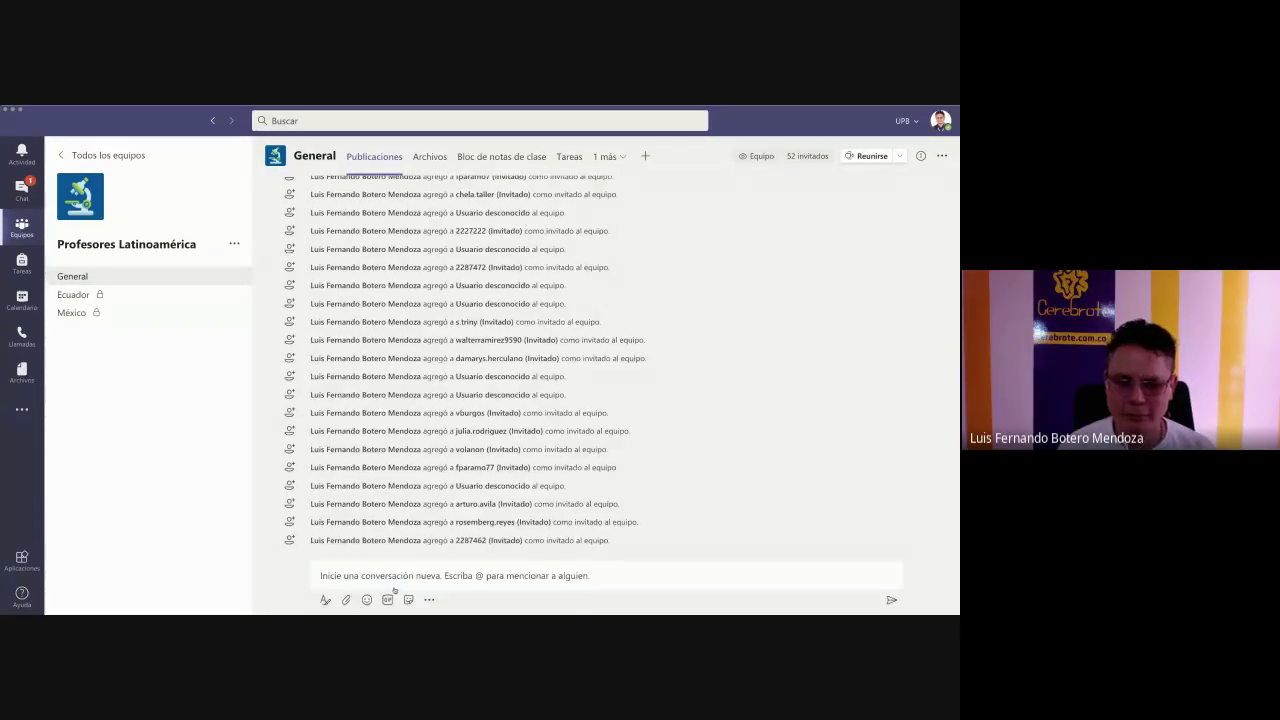
type("H")
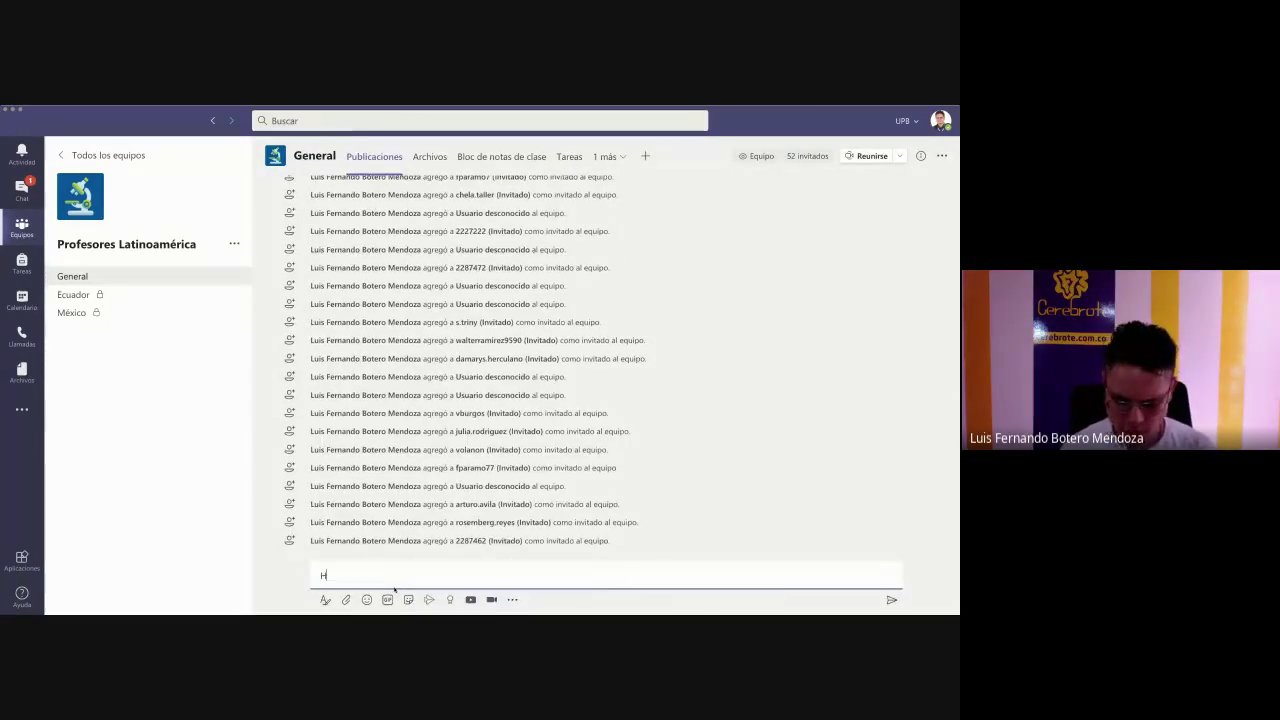
type("ola a todos, bie")
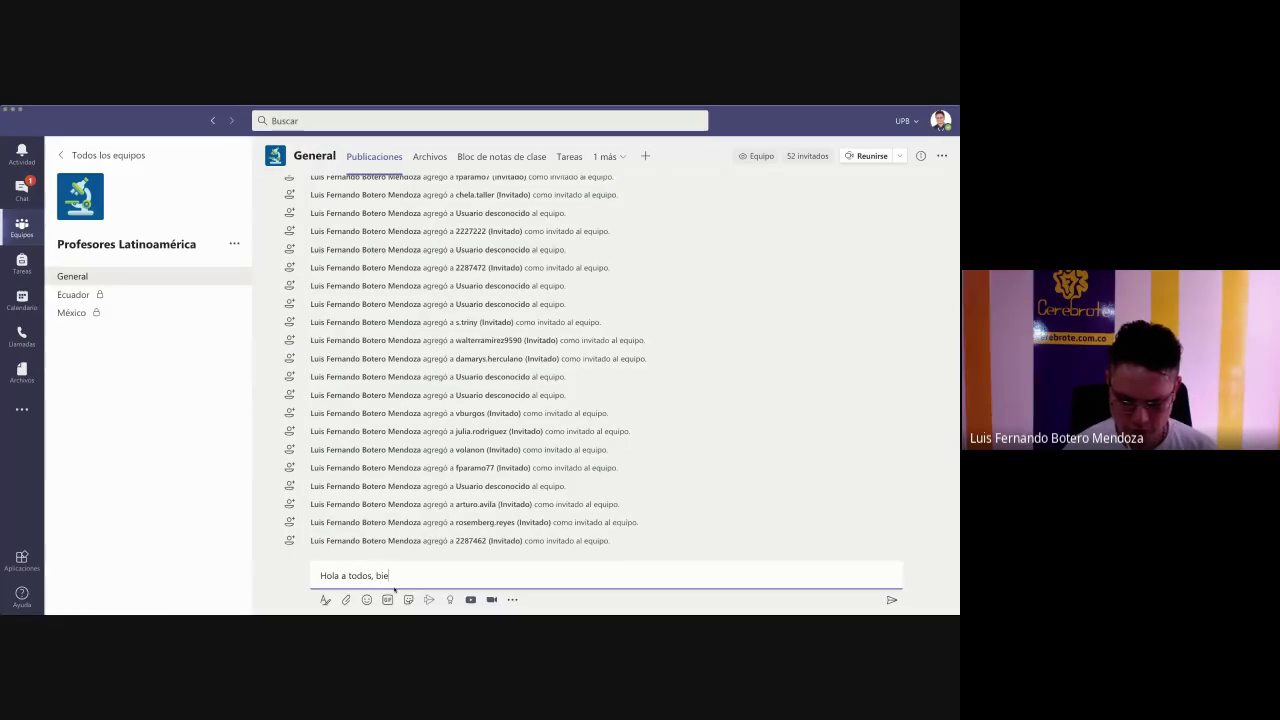
type("nvenidos")
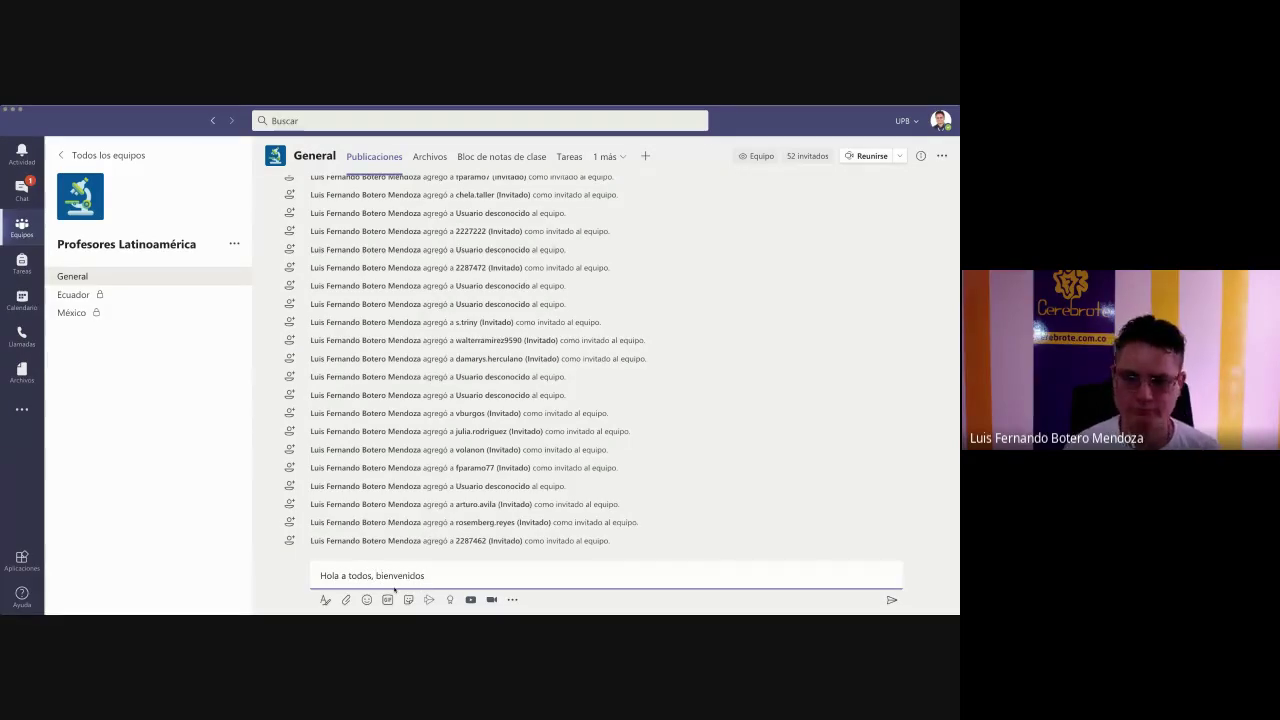
key("Return")
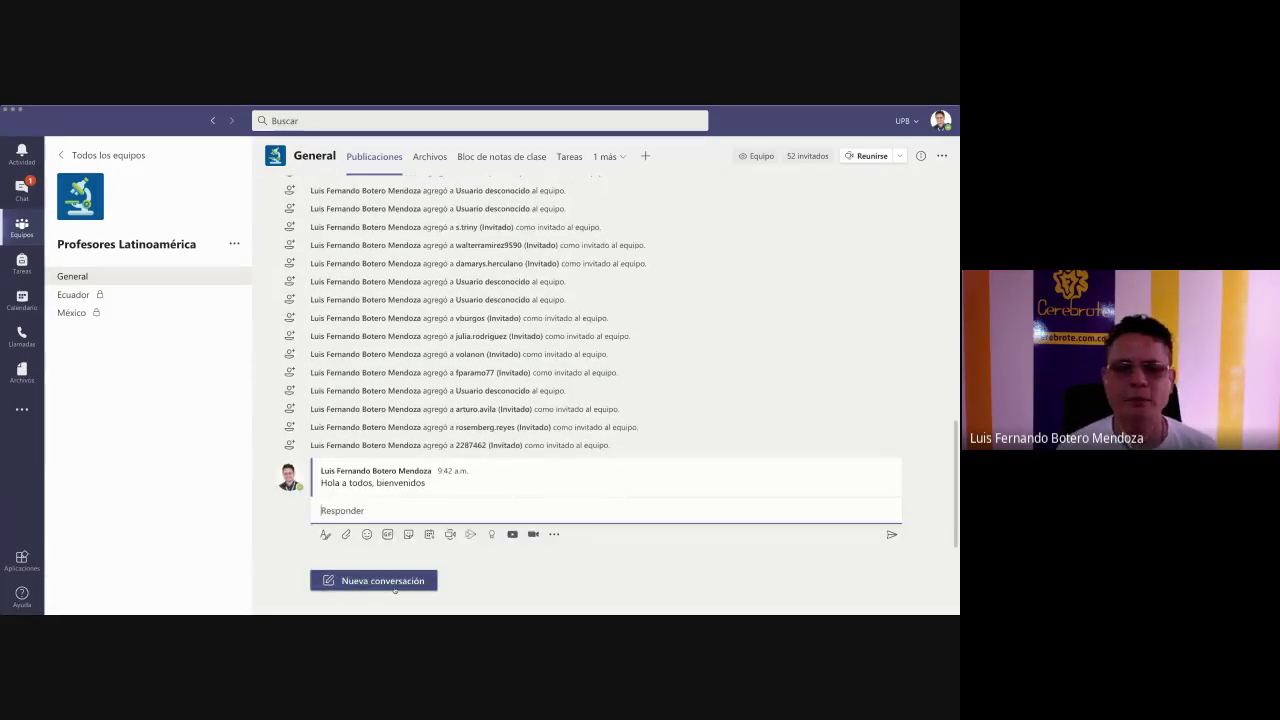
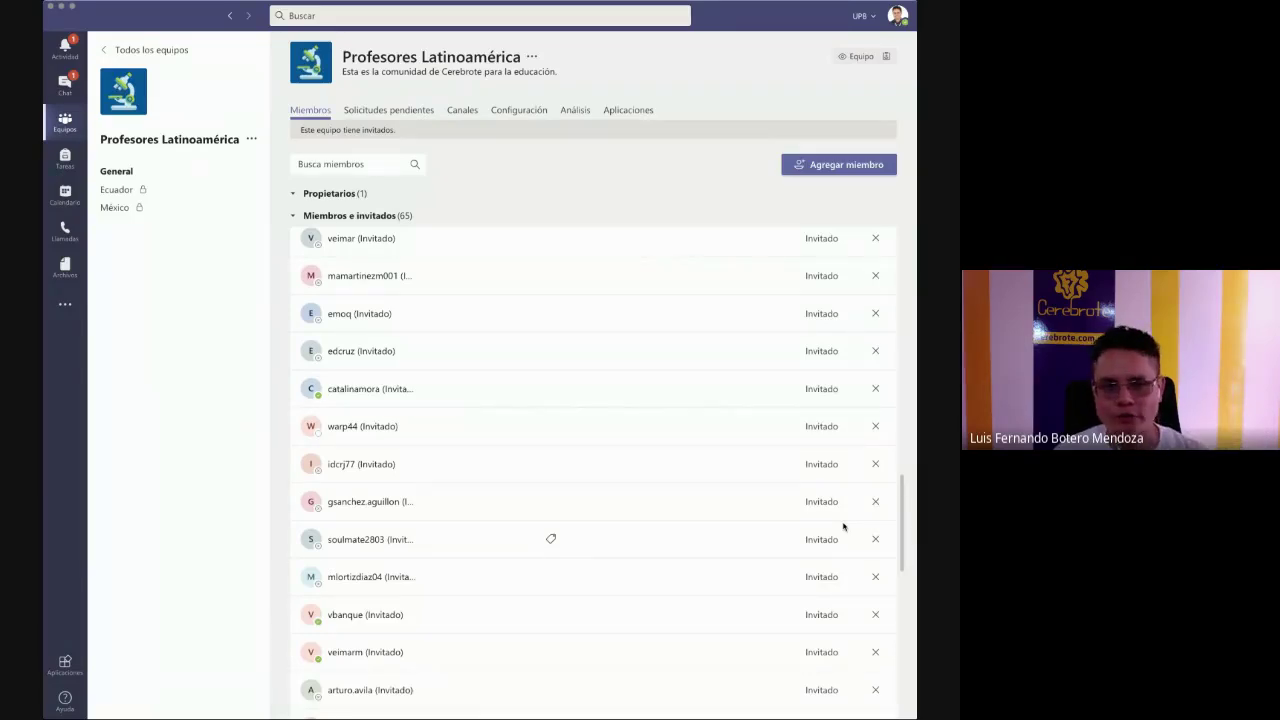
- Open the Exploratorio II team's Administrar equipo page and check the first student's role options
left_click(62, 125)
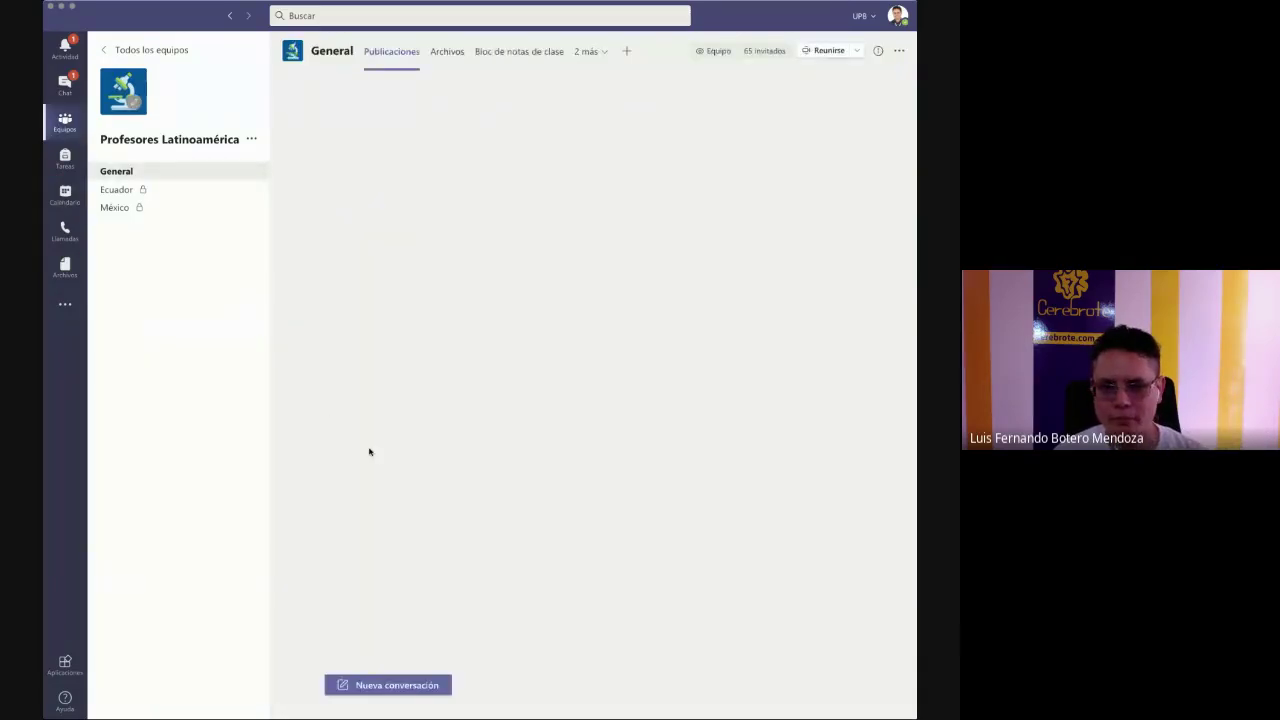
left_click(138, 50)
scroll(746, 427, "down", 5)
scroll(743, 450, "down", 2)
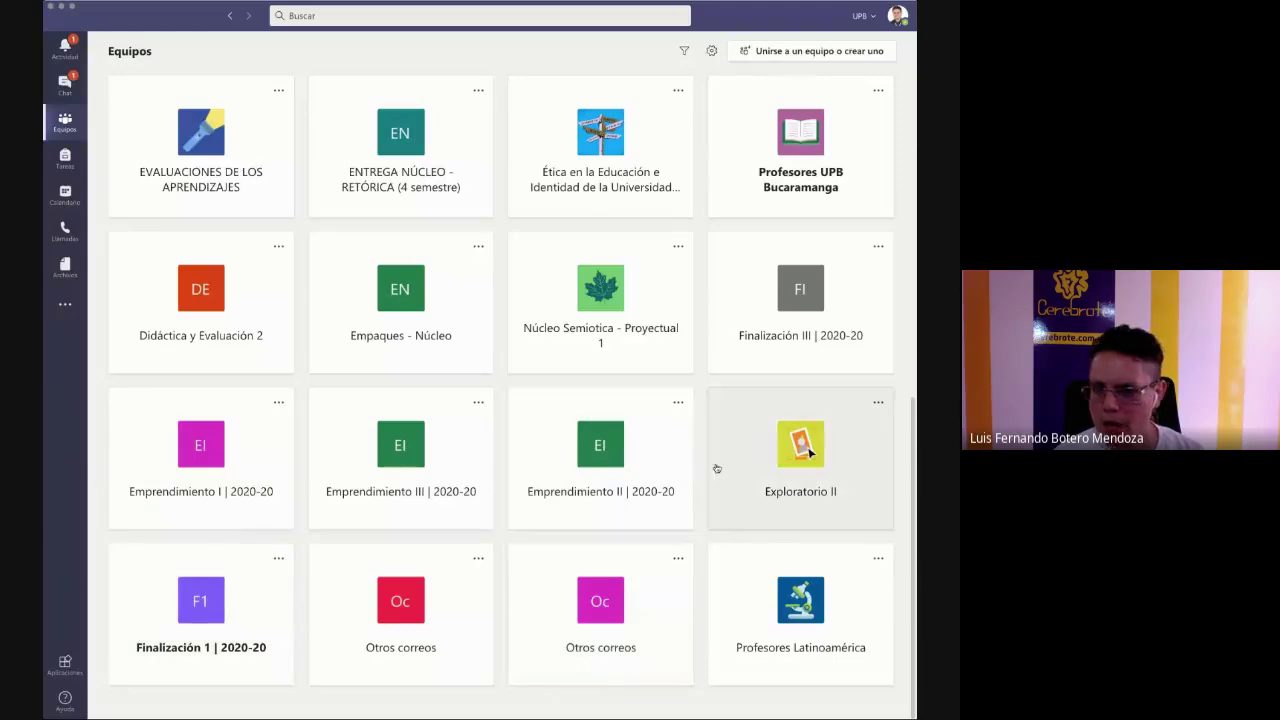
left_click(793, 472)
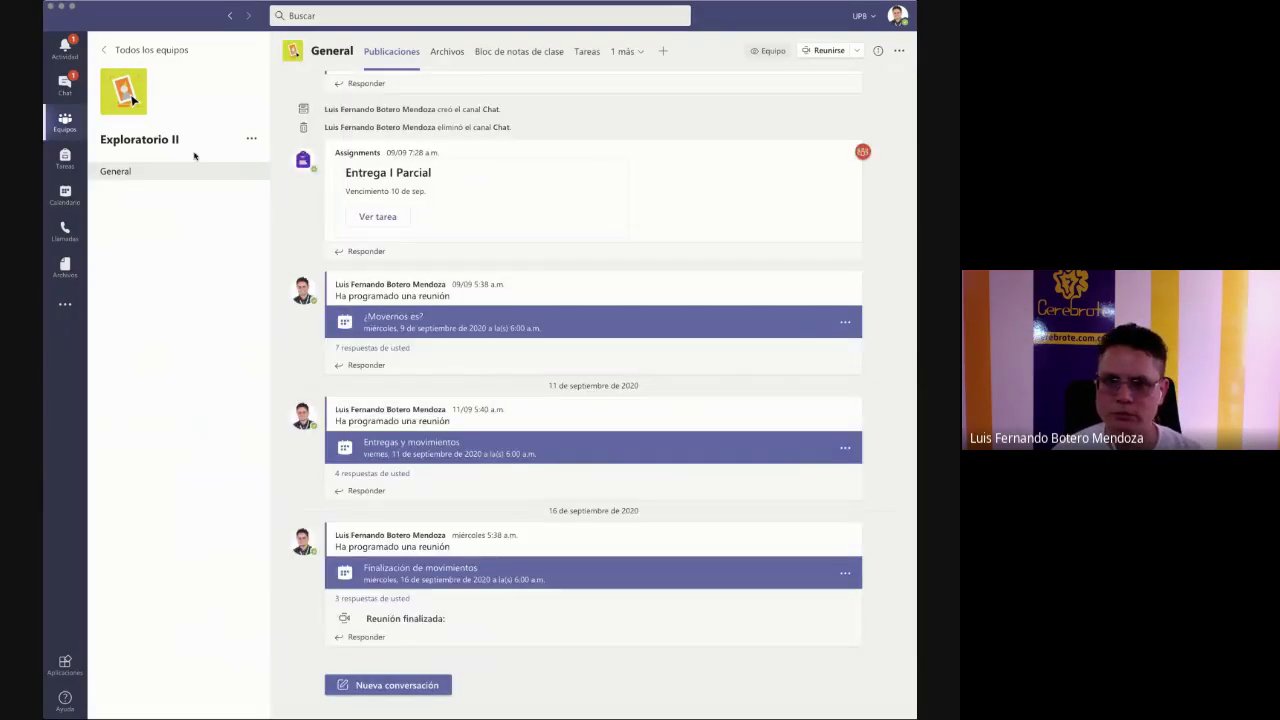
left_click(251, 140)
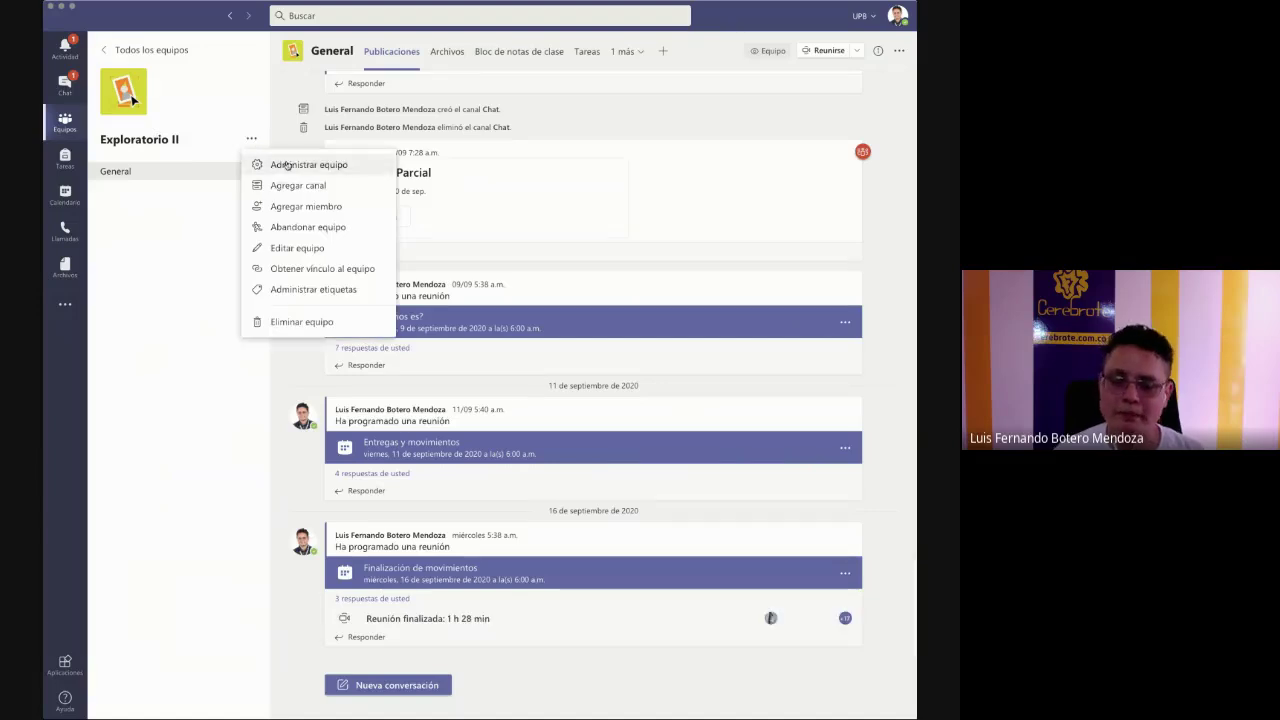
left_click(287, 165)
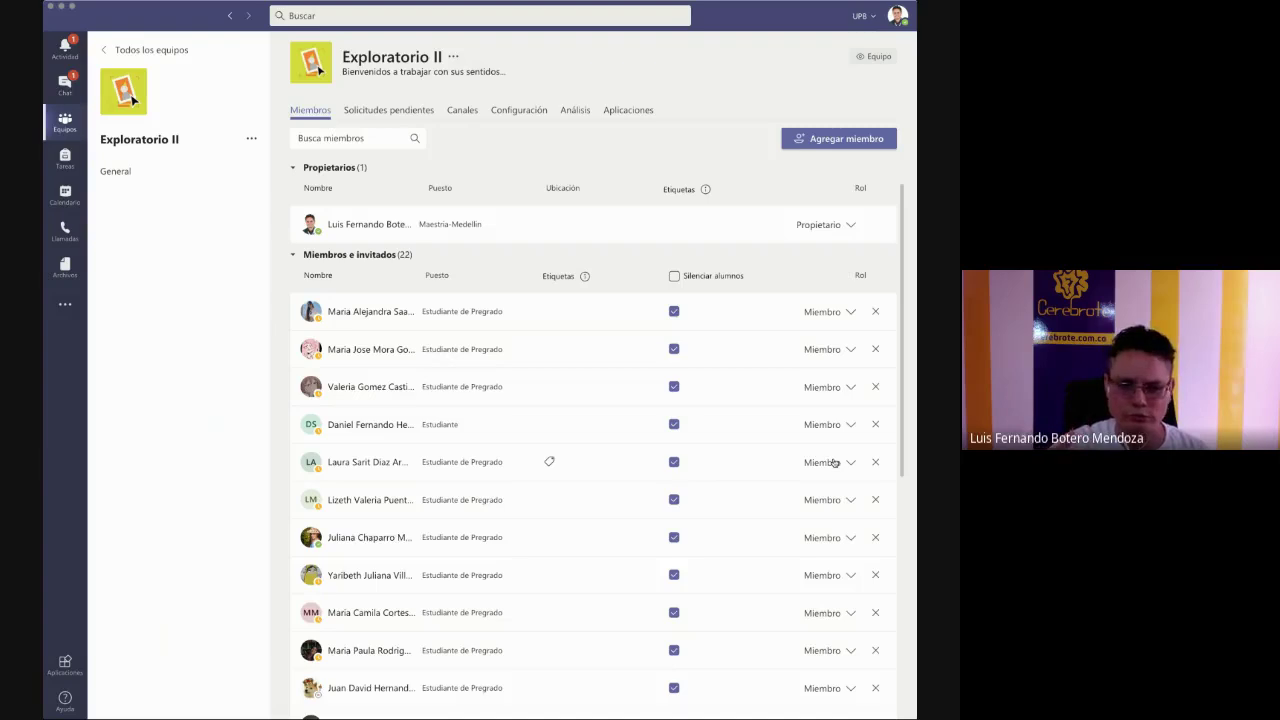
left_click(833, 311)
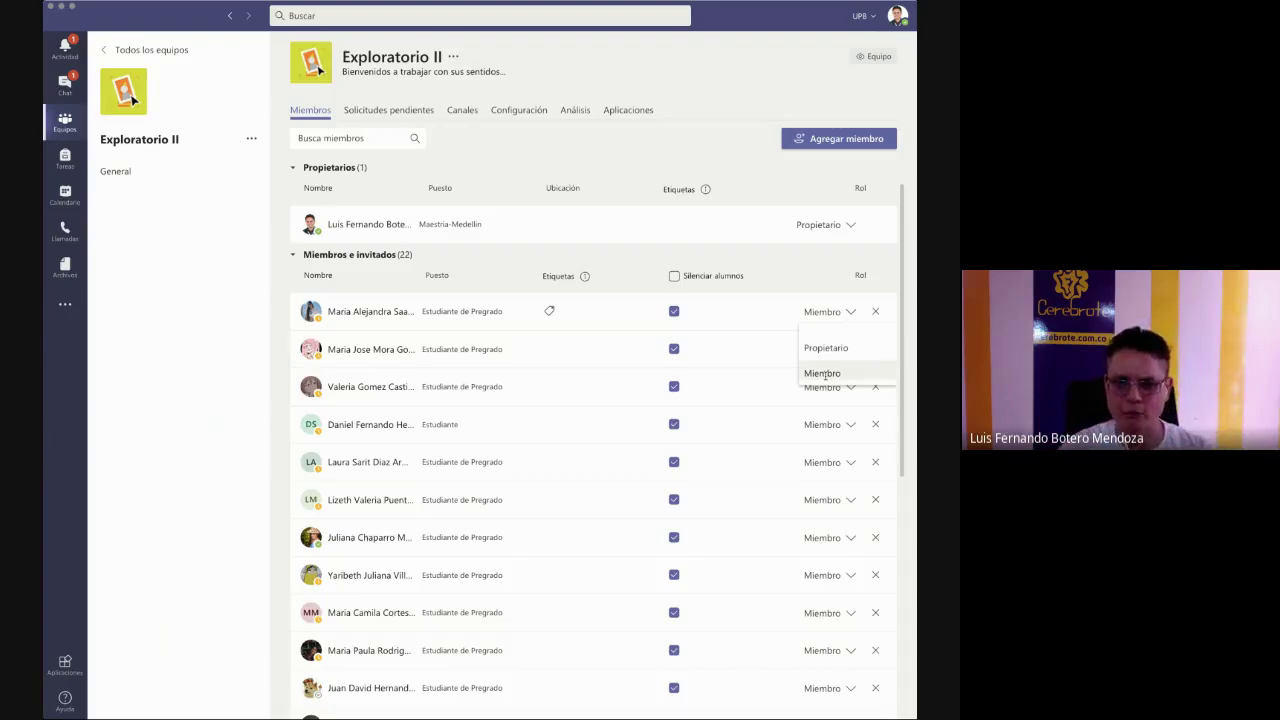
- Return to the Profesores Latinoamérica team's General channel feed
left_click(160, 50)
scroll(405, 447, "down", 10)
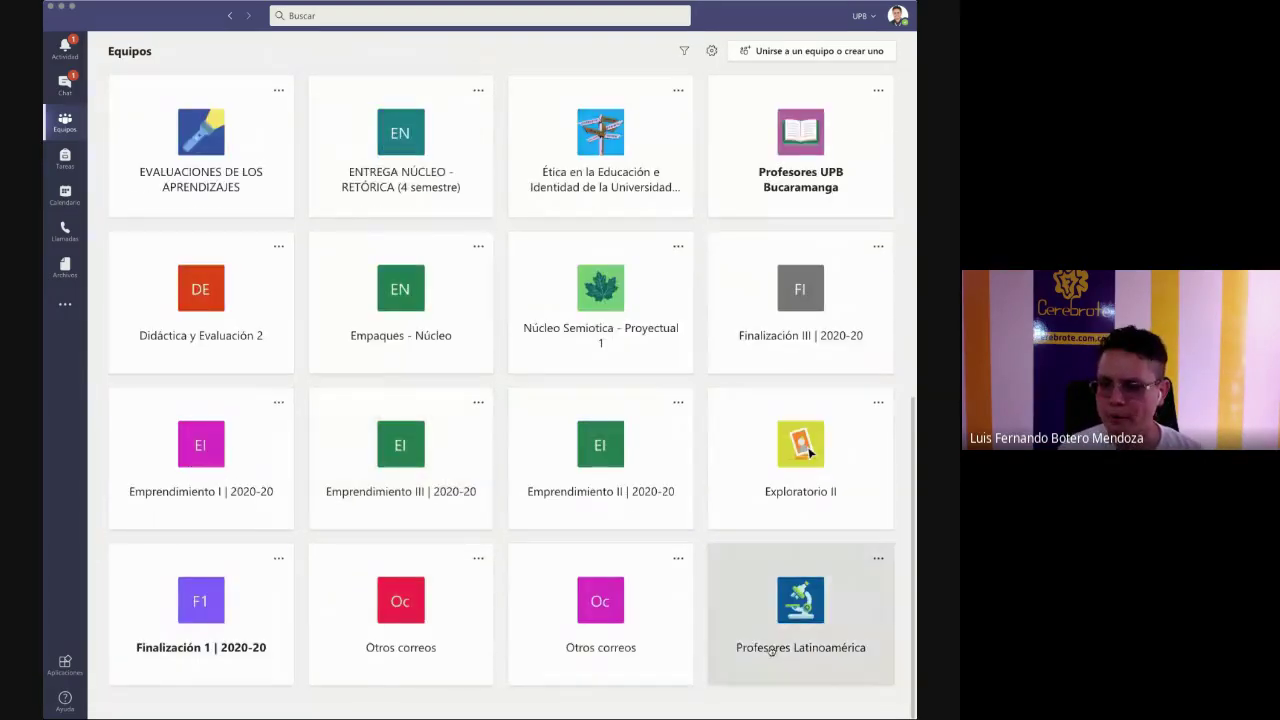
left_click(771, 652)
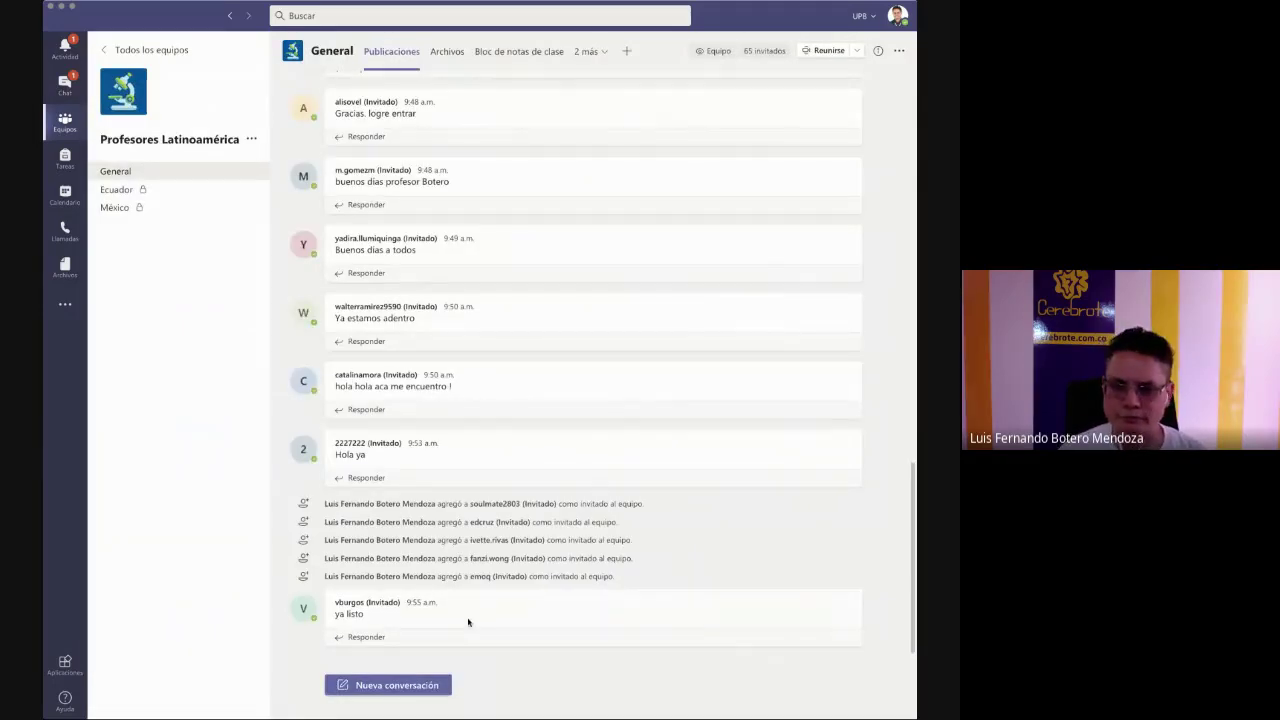
scroll(543, 623, "up", 5)
scroll(468, 623, "down", 10)
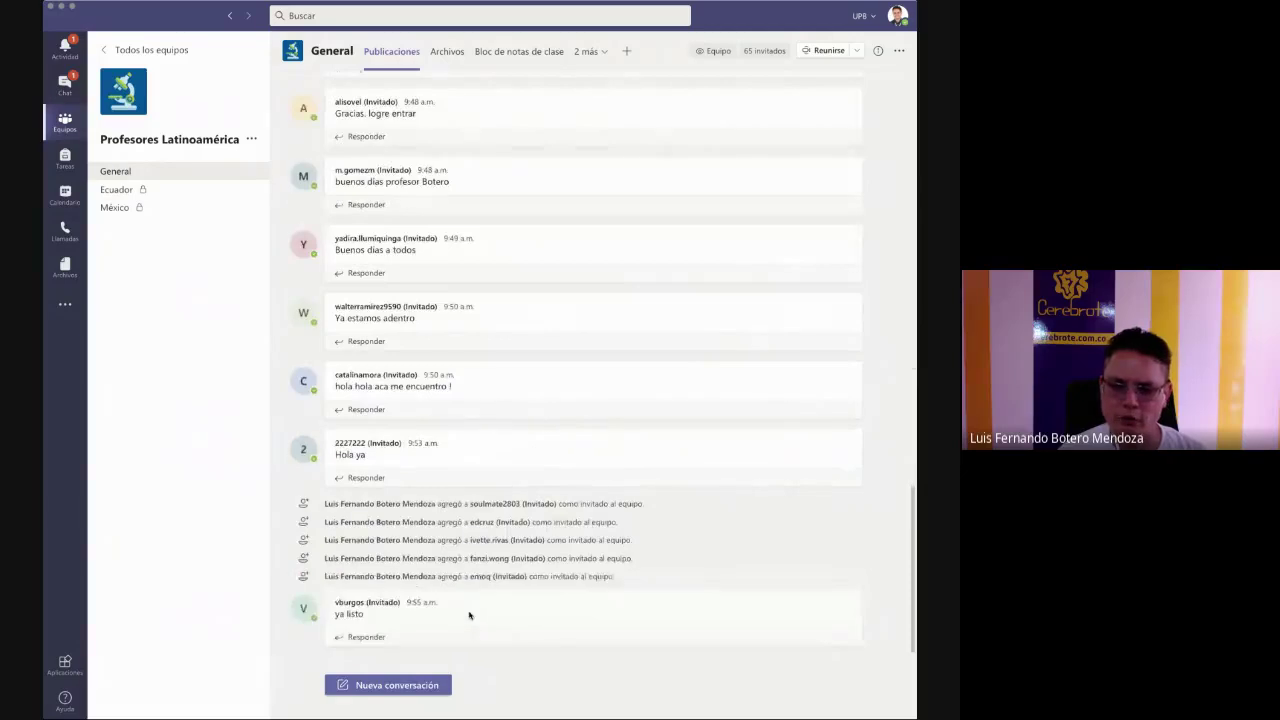
- Start a new post as an announcement titled 'Bienvenidos mis profes'
left_click(404, 683)
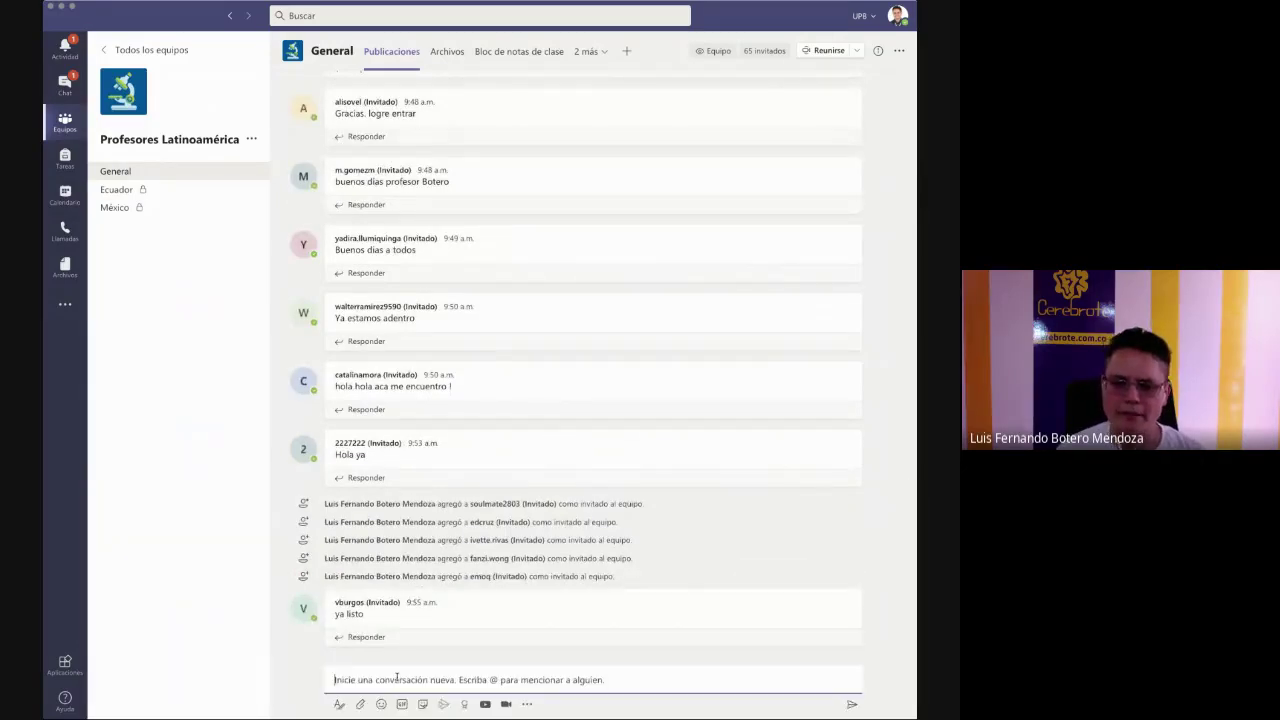
left_click(339, 704)
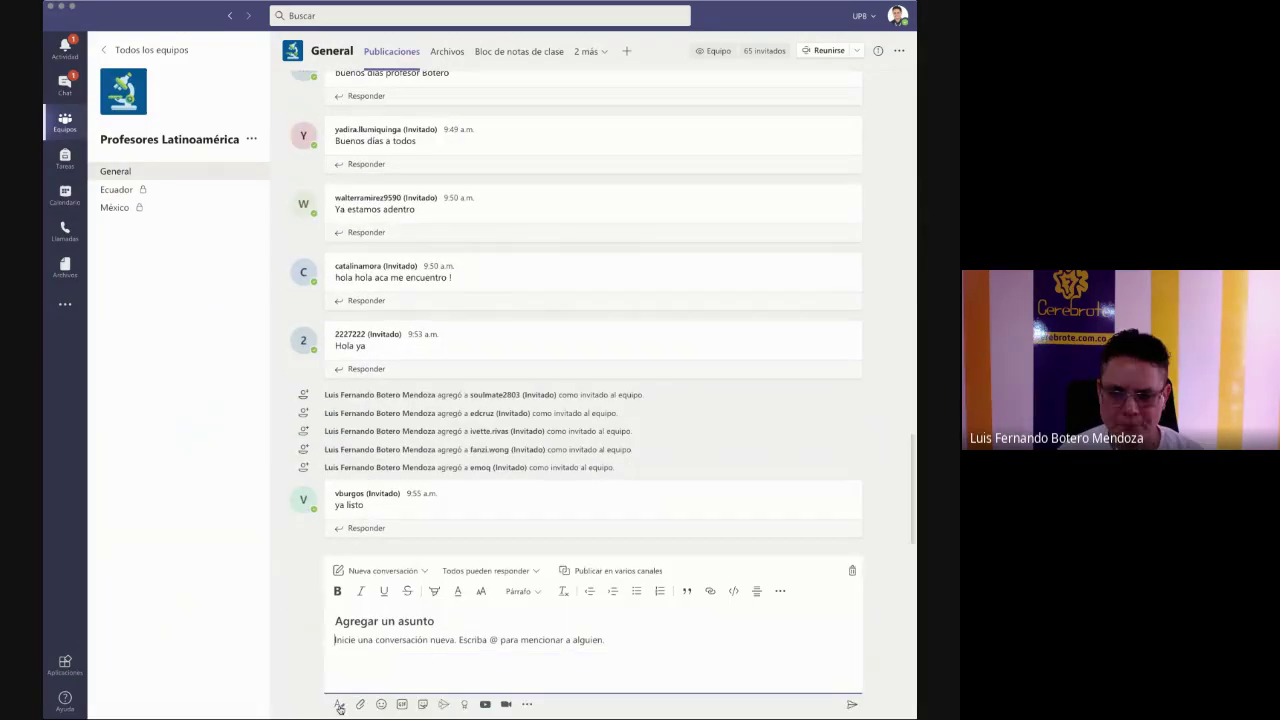
left_click(381, 571)
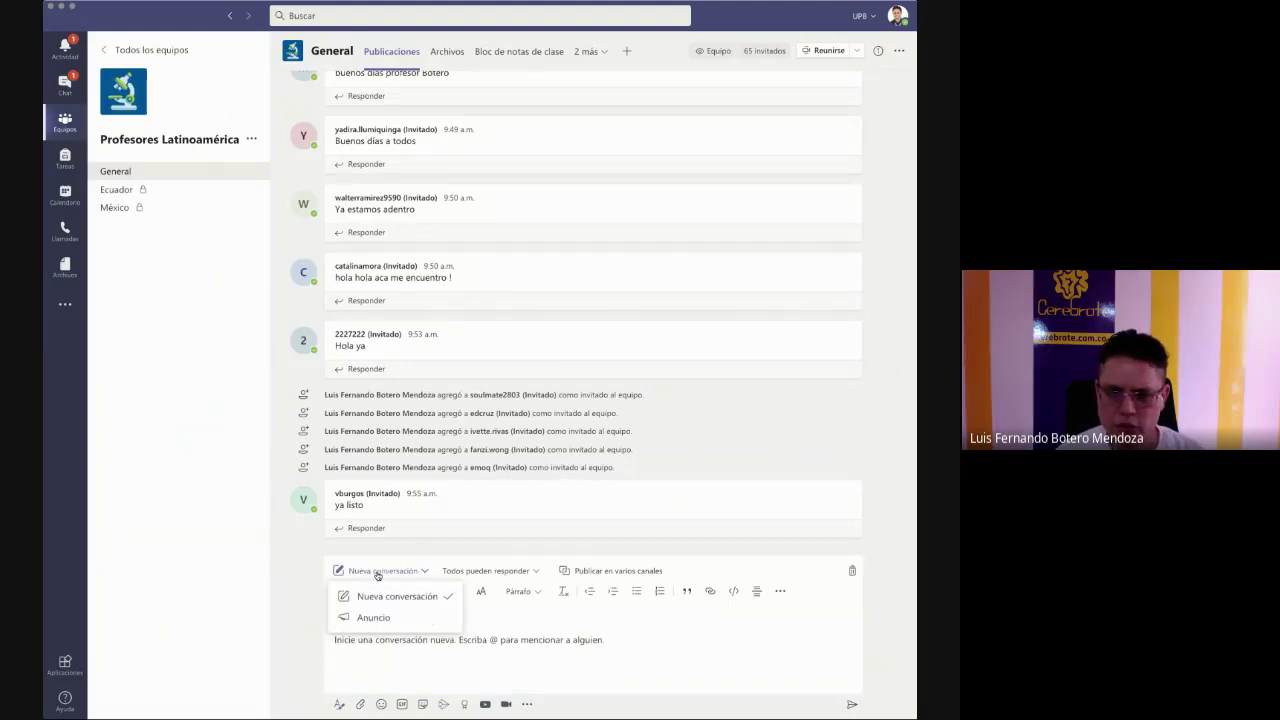
left_click(376, 618)
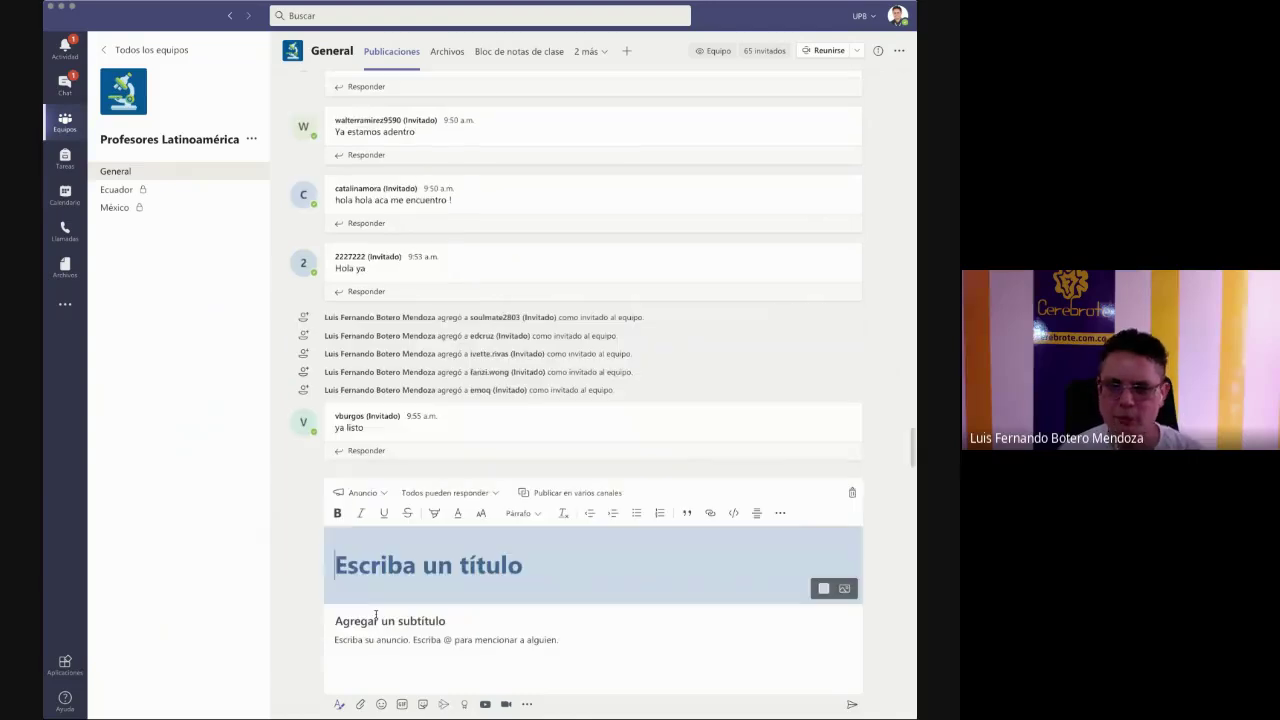
type("Bienveni")
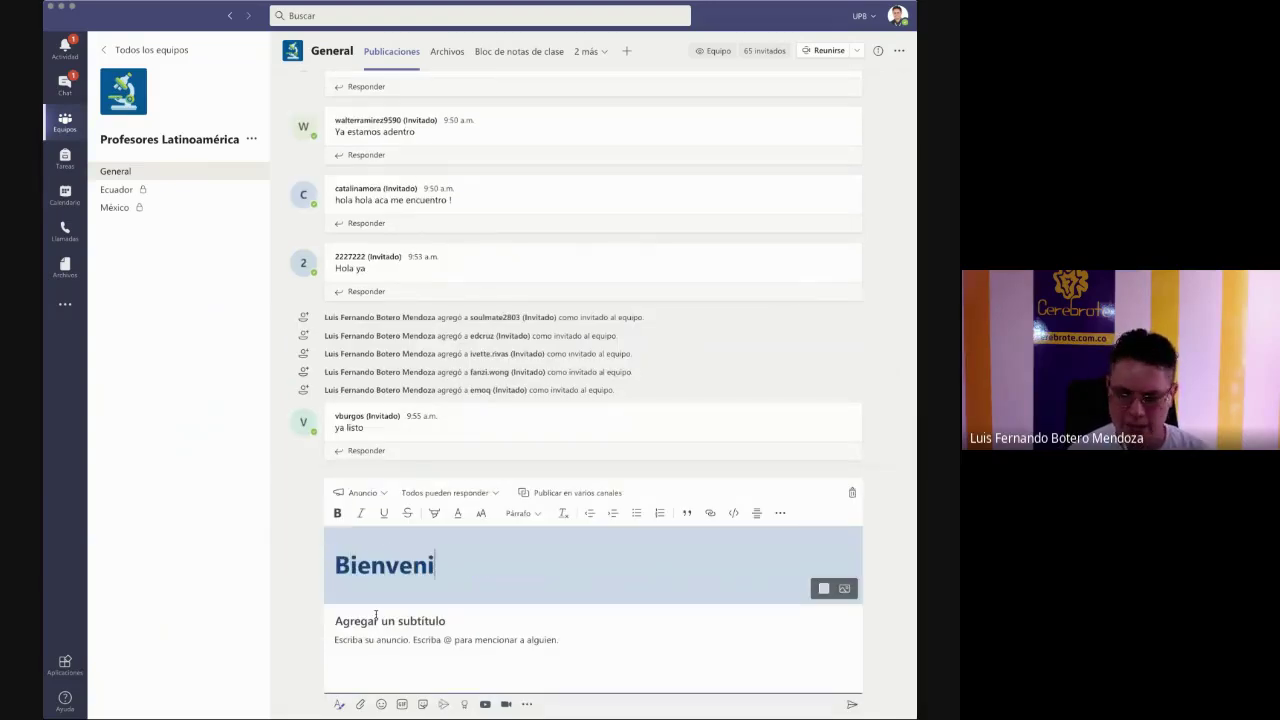
type("dos mis proge")
key("BackSpace")
key("BackSpace")
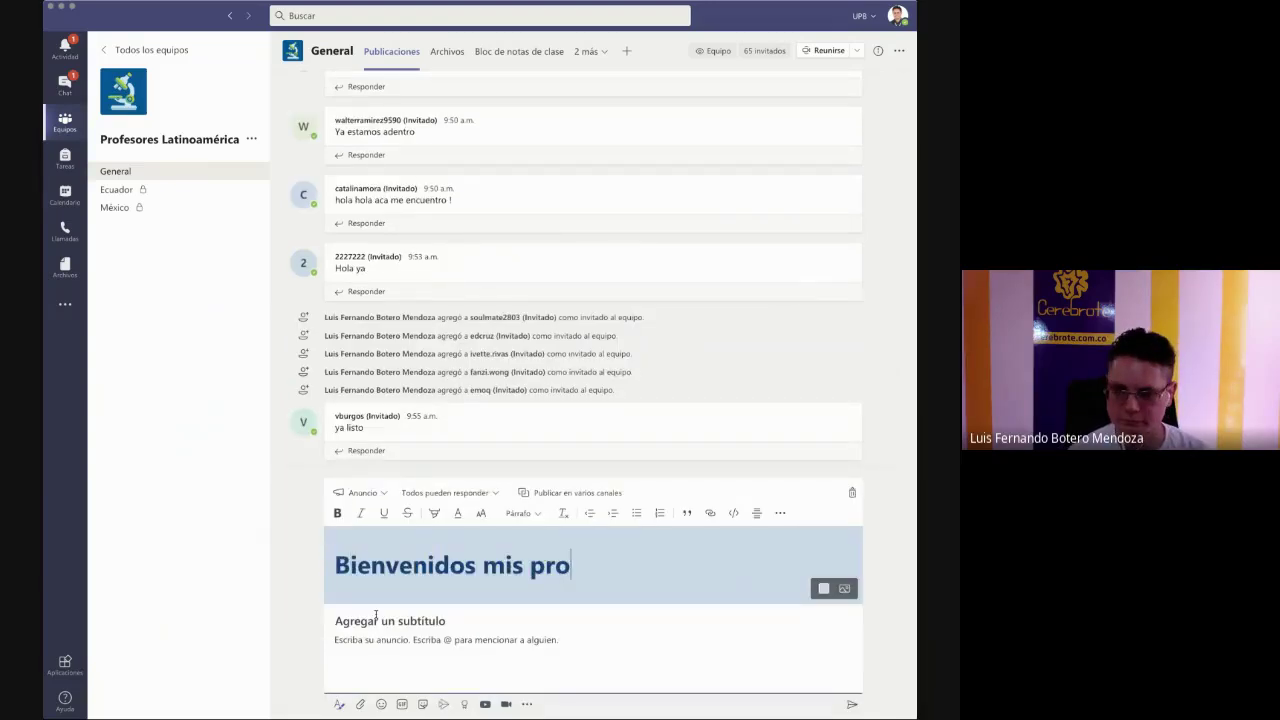
type("fes")
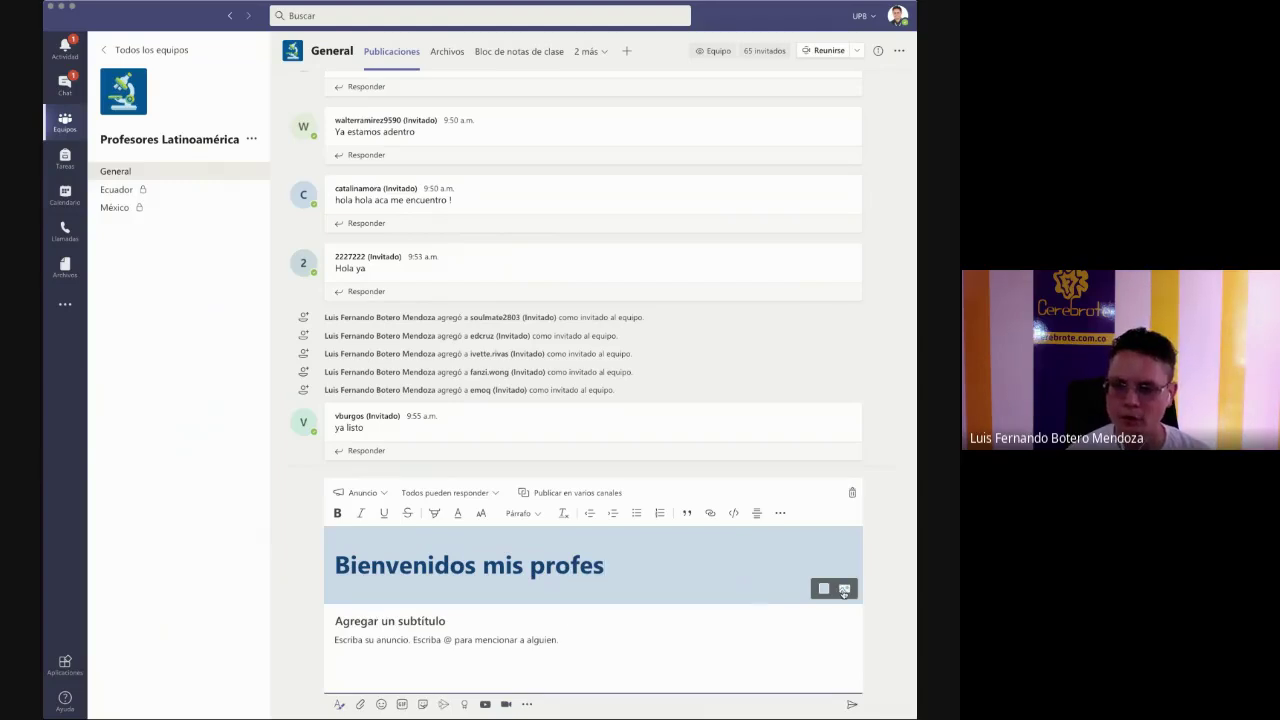
- Set the announcement banner to the teal megaphone illustration
left_click(844, 588)
left_click(805, 617)
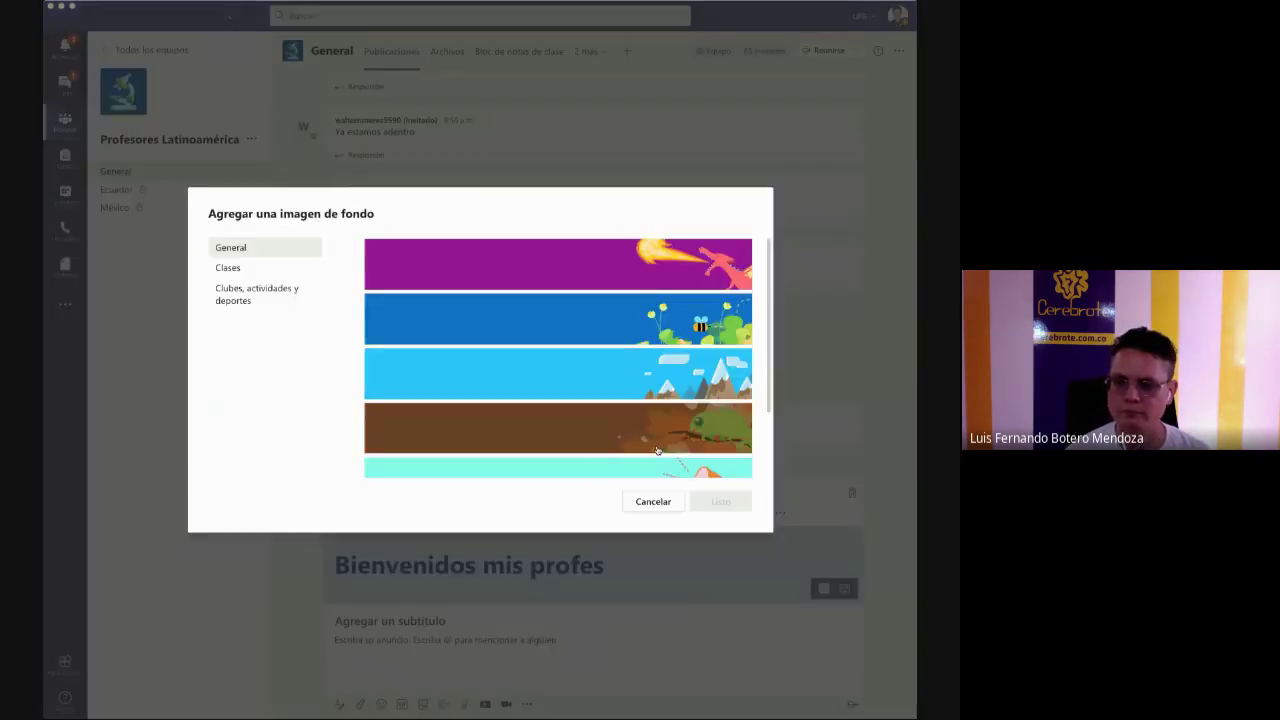
left_click(658, 448)
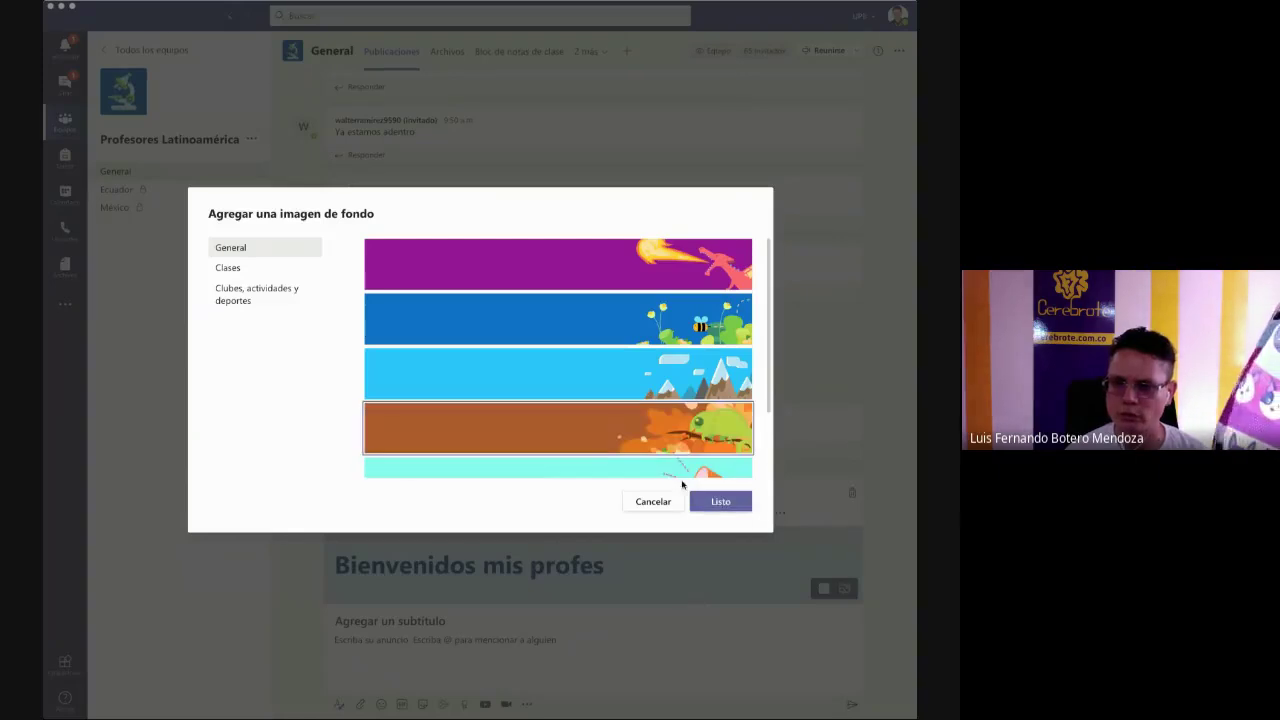
left_click(673, 467)
left_click(722, 502)
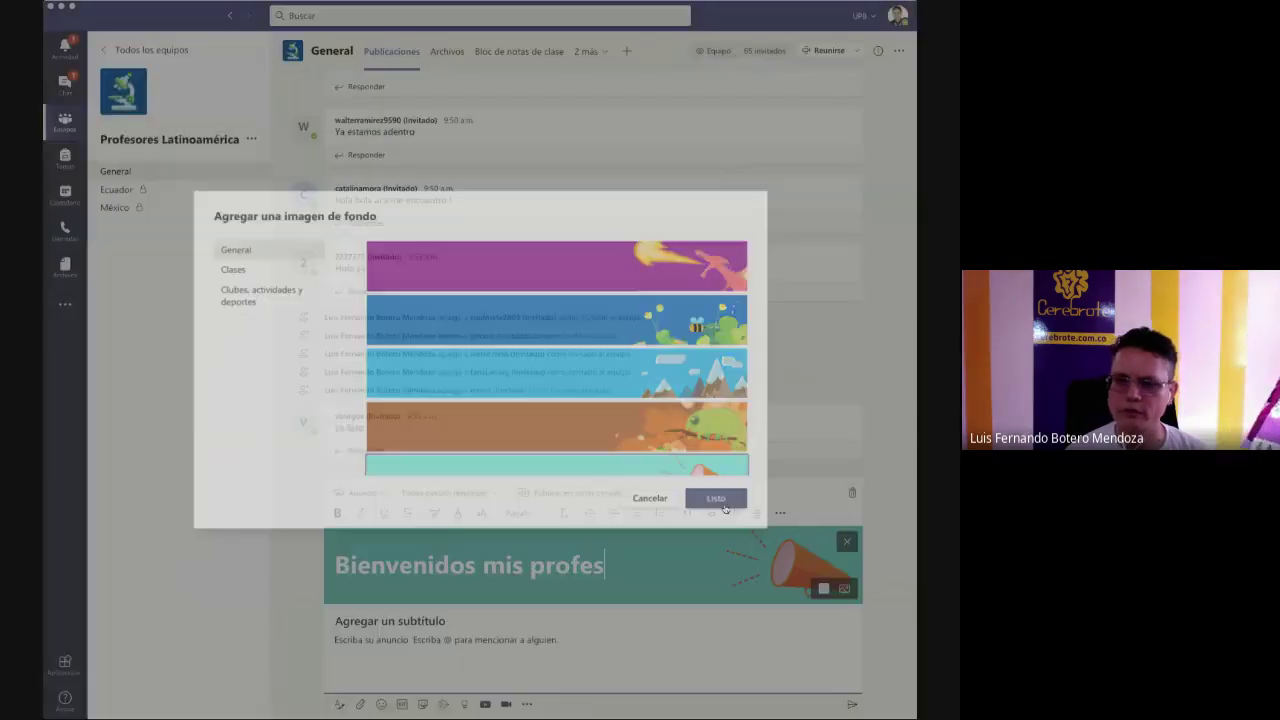
- Add subtitle 'Acá vamos a investigar' and a description about virtual teaching for teachers
left_click(450, 625)
type("Aca")
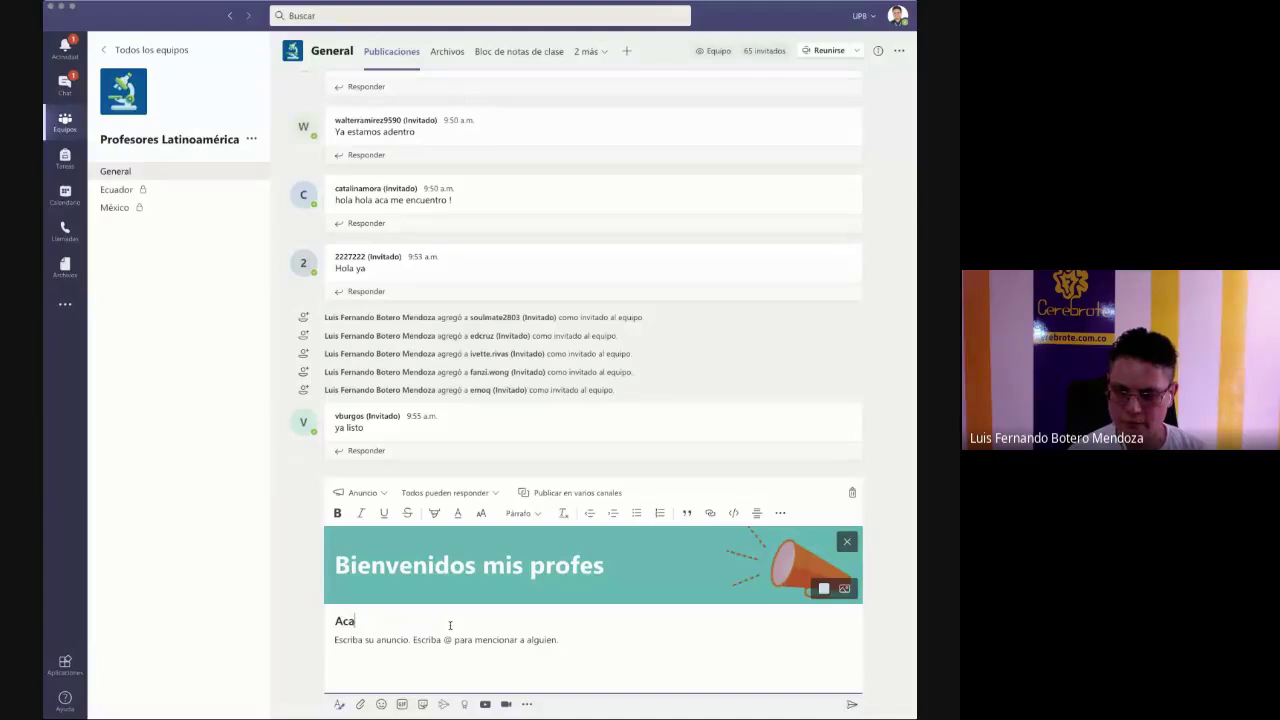
key("BackSpace")
type("á vamos a ")
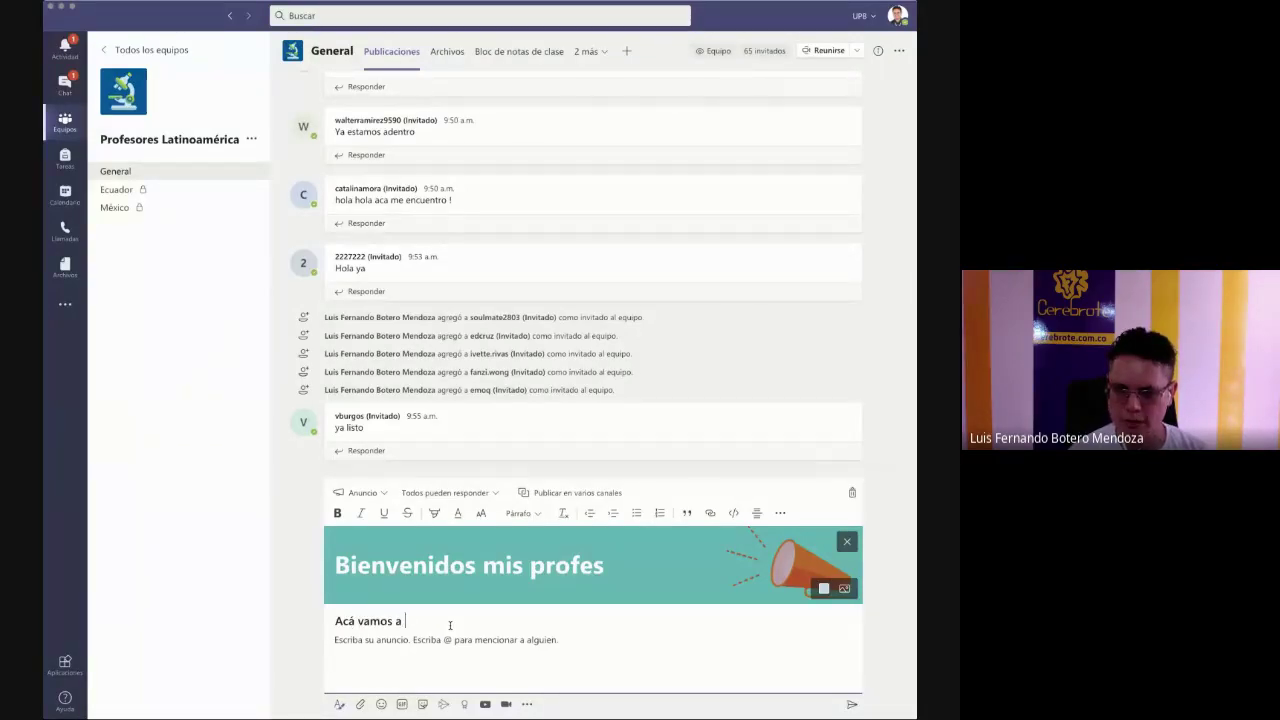
type("investigar ")
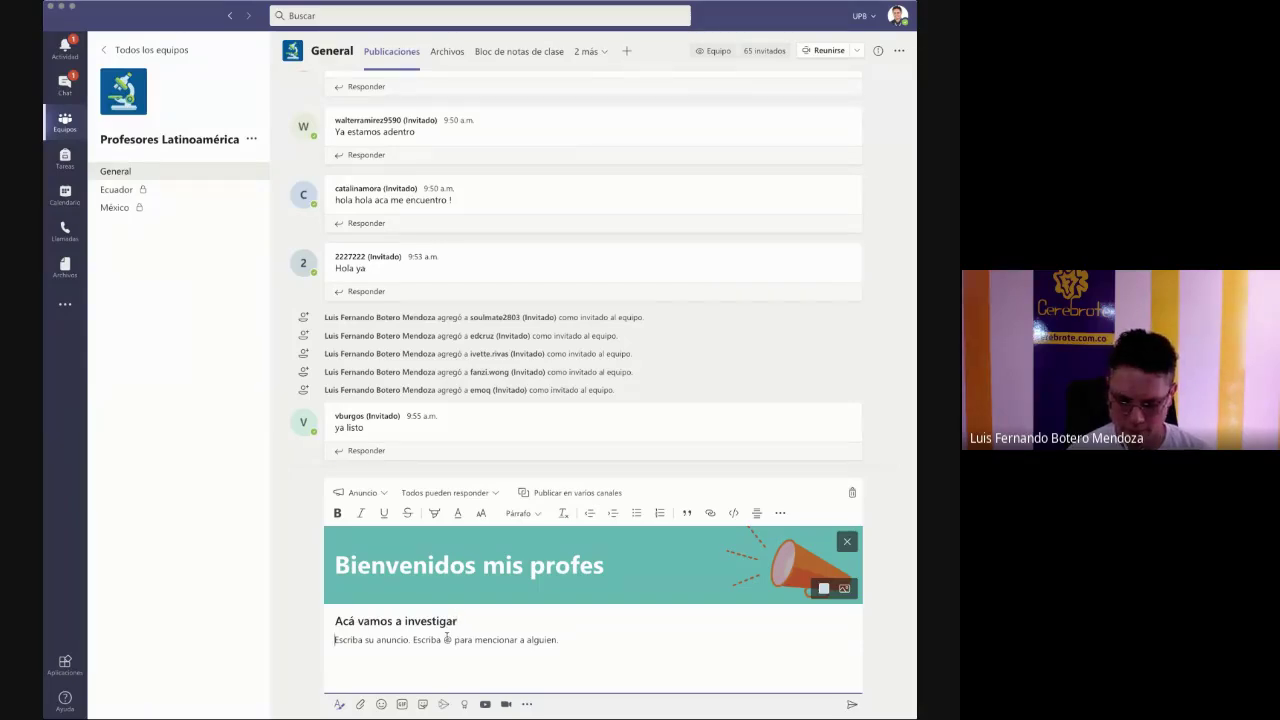
type("De todo lo re")
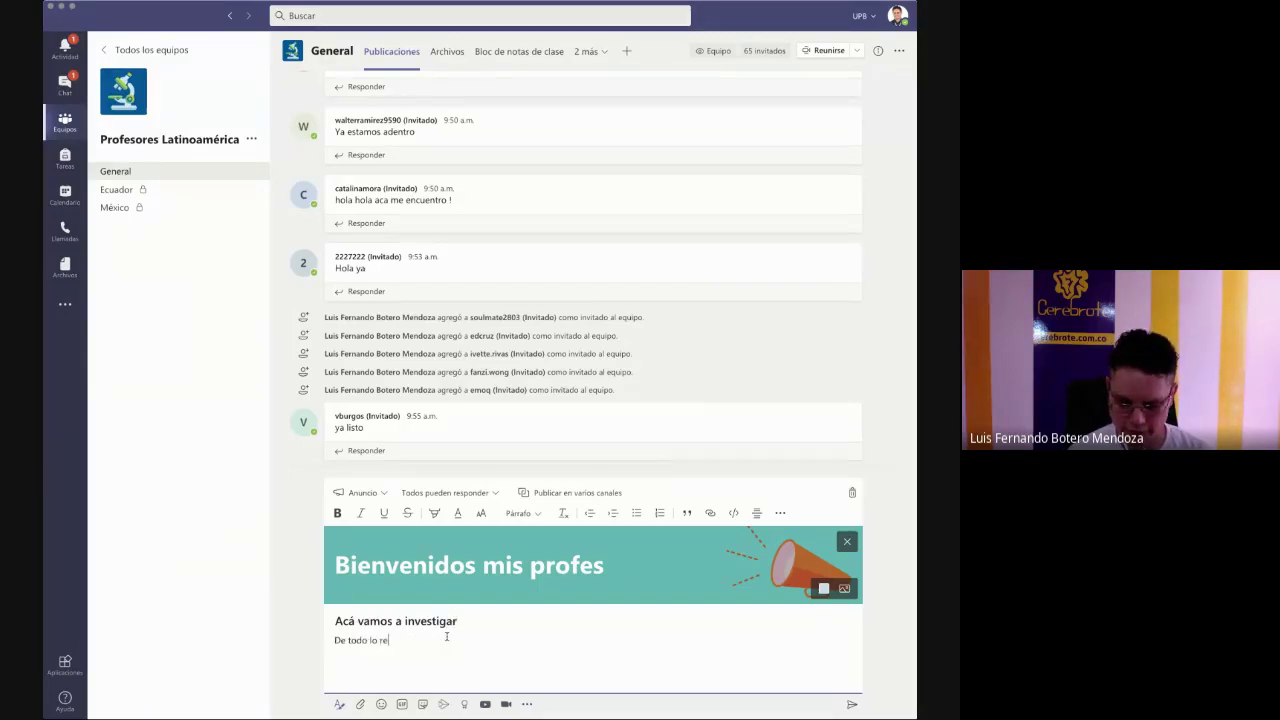
type("ferente a ")
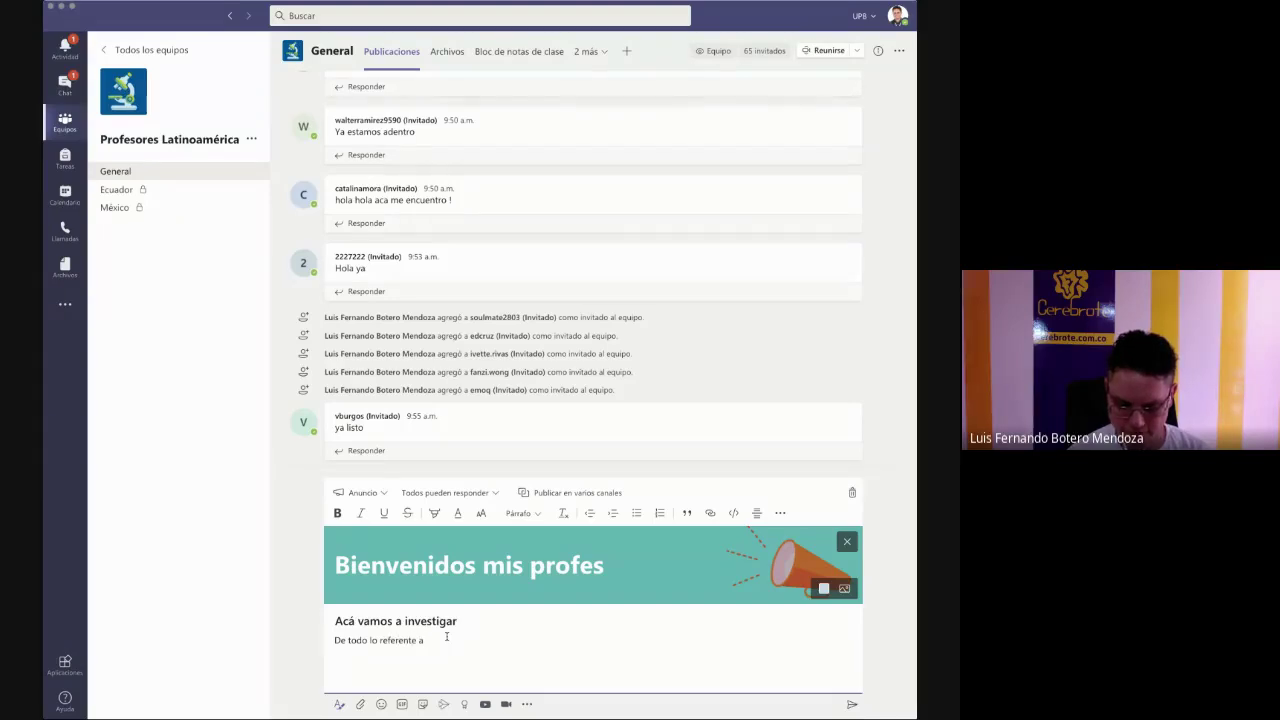
type("virtualida")
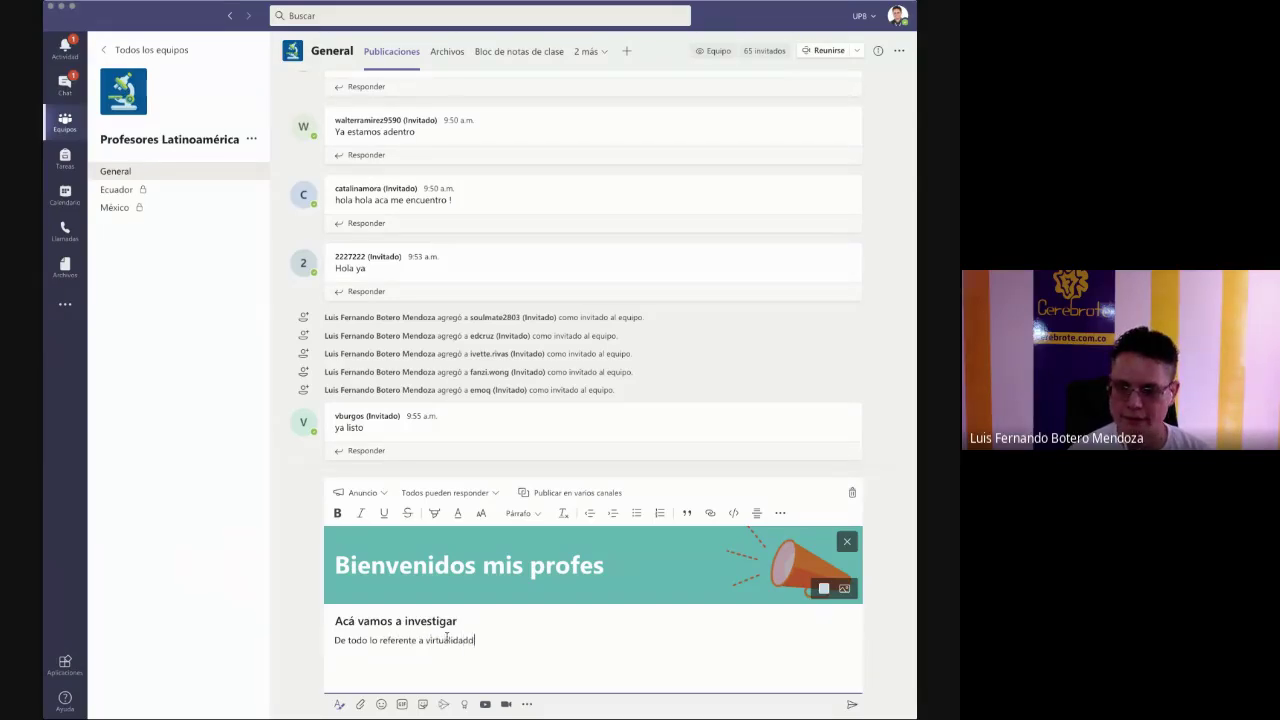
type("d para profesores.")
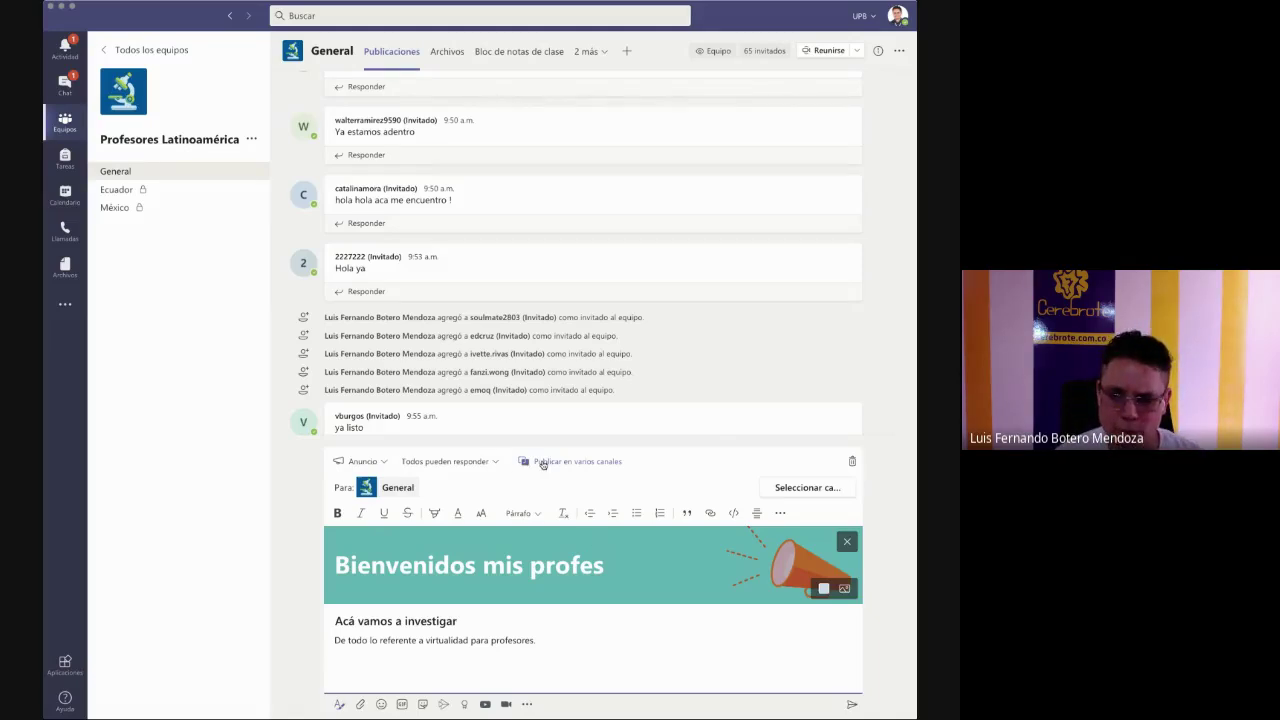
- Also target the Prueba and Prueba II General channels, then post the announcement
left_click(795, 493)
scroll(466, 471, "down", 2)
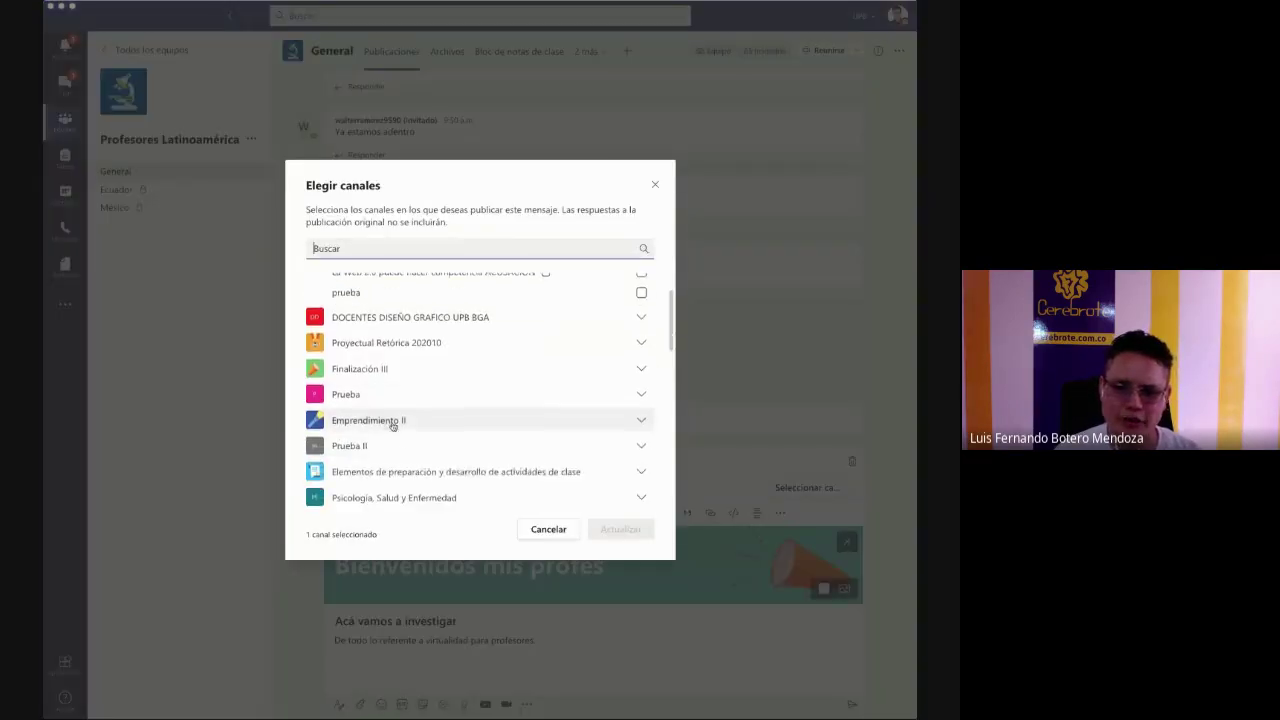
left_click(349, 395)
left_click(365, 424)
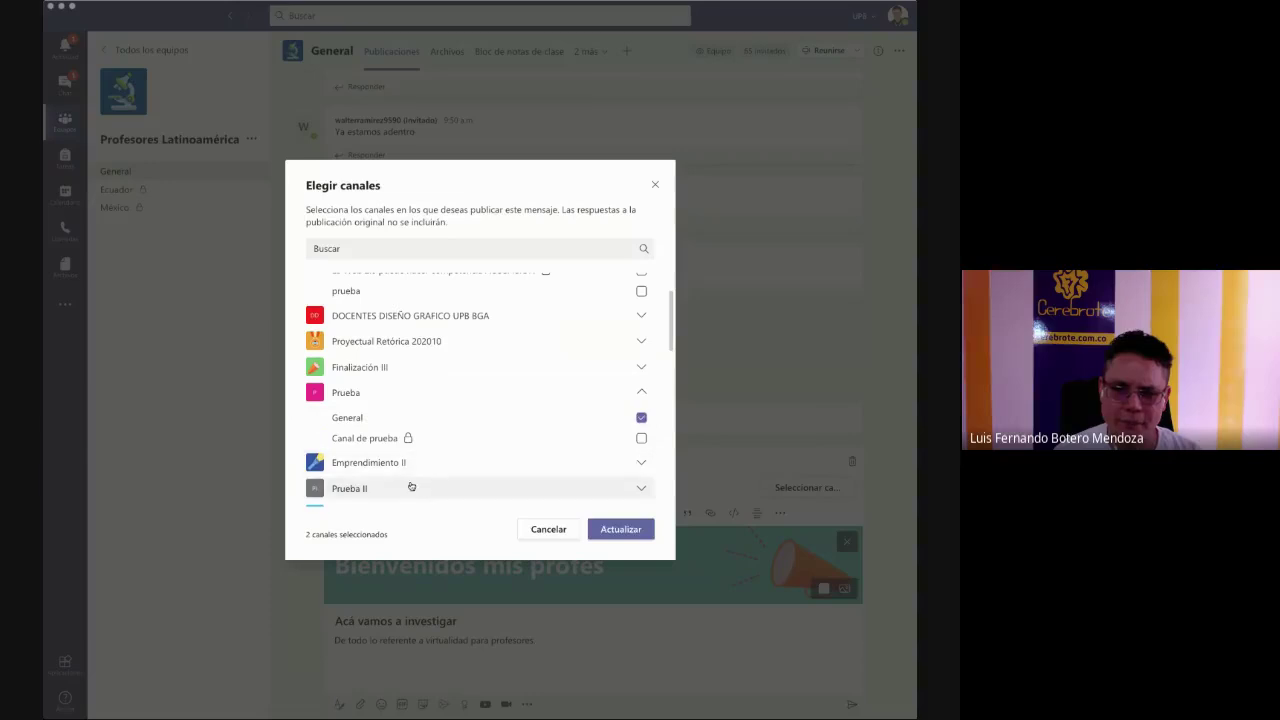
left_click(409, 486)
scroll(409, 460, "down", 2)
left_click(350, 418)
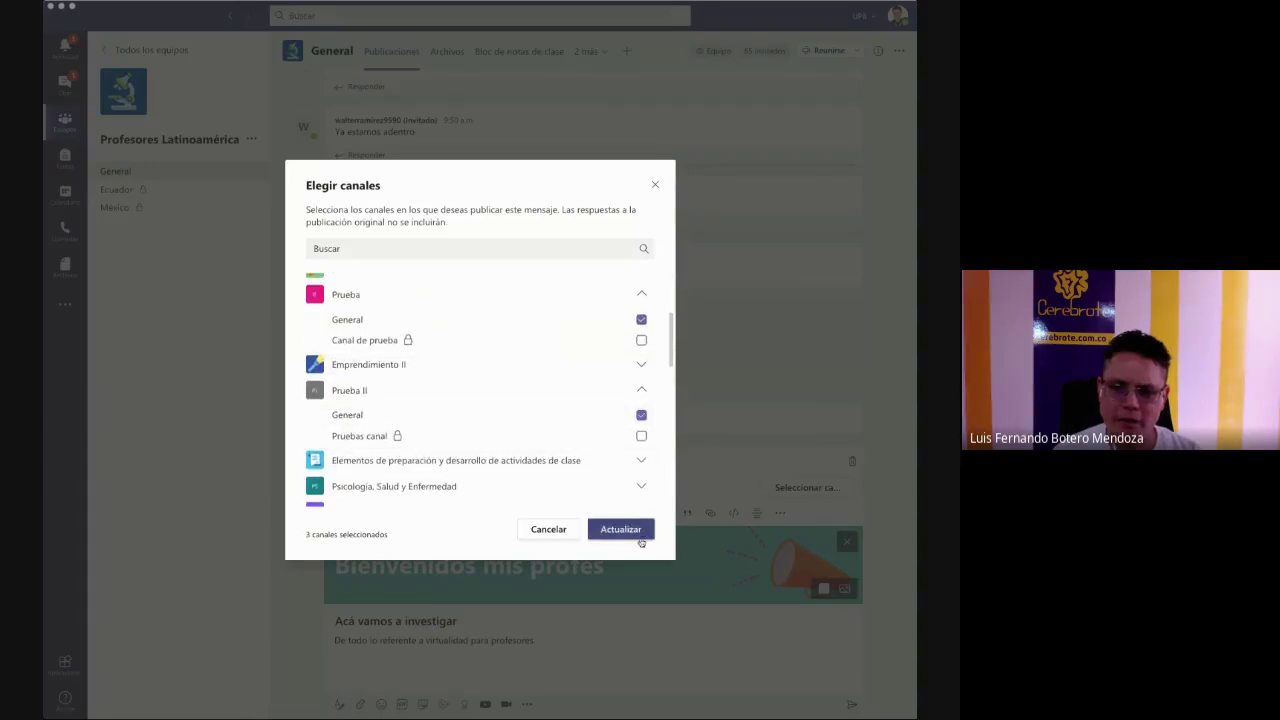
left_click(620, 529)
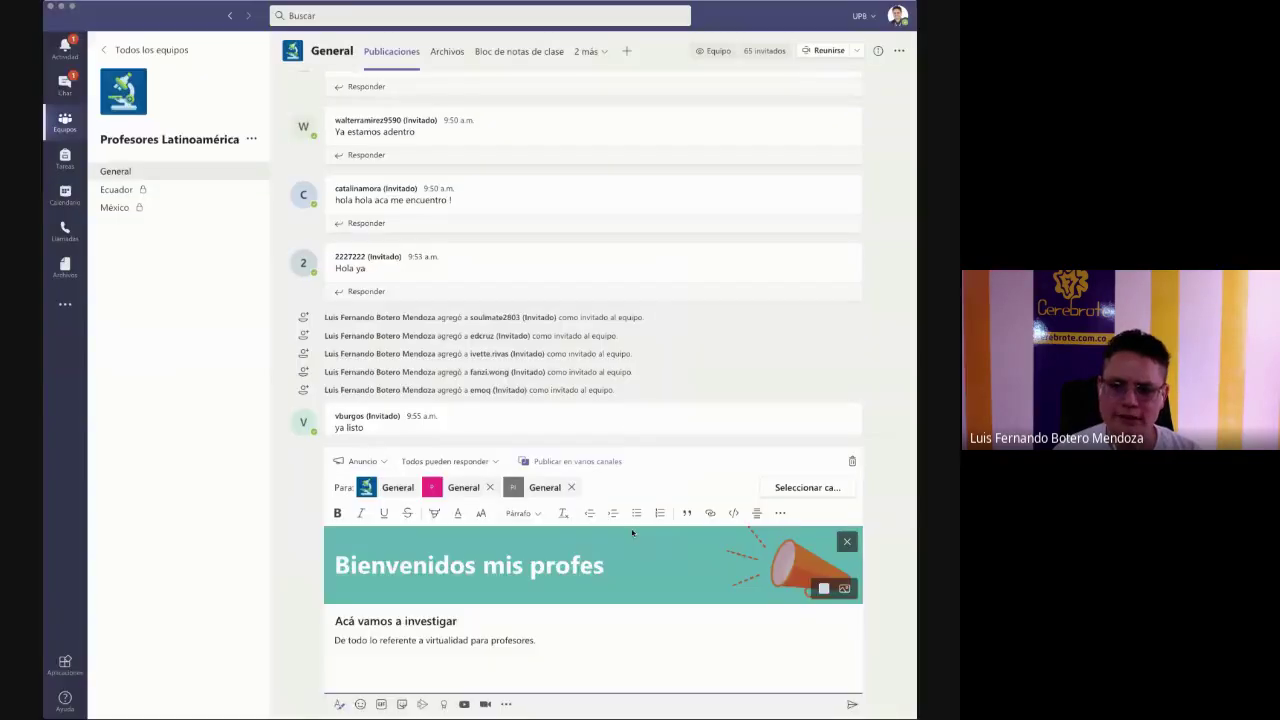
left_click(851, 704)
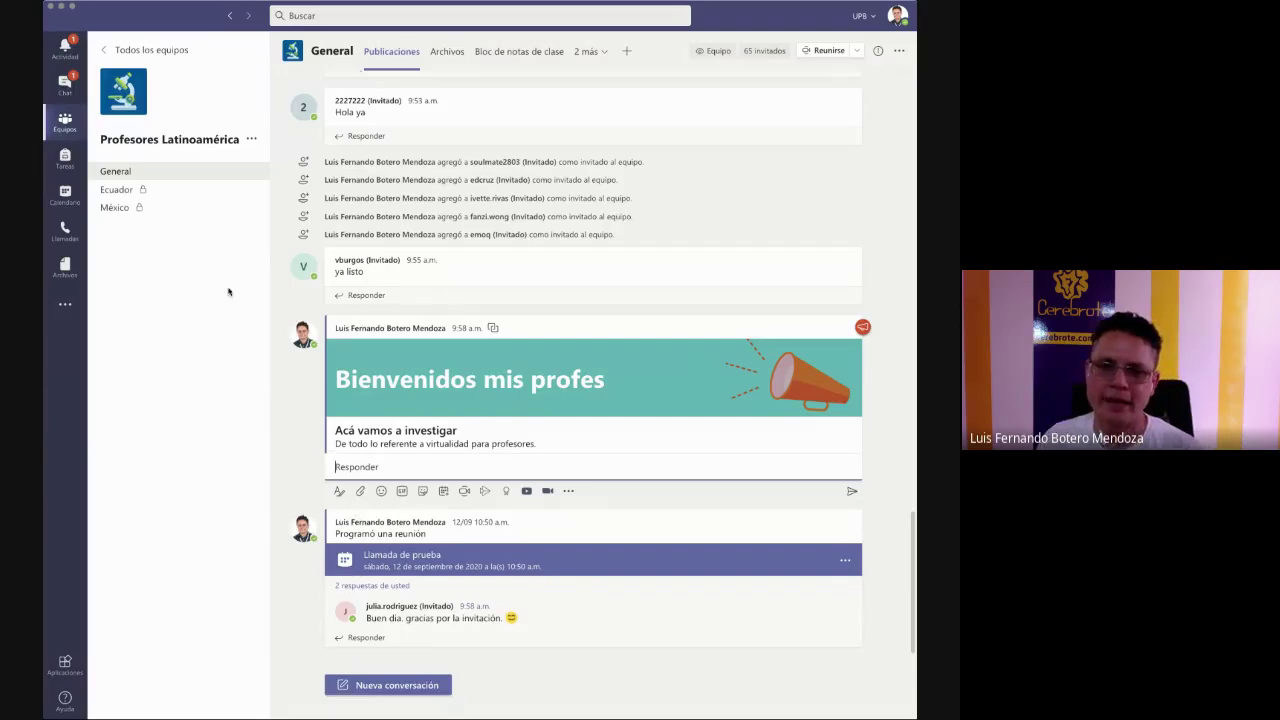
- Open the Prueba team from the all-teams overview
left_click(140, 50)
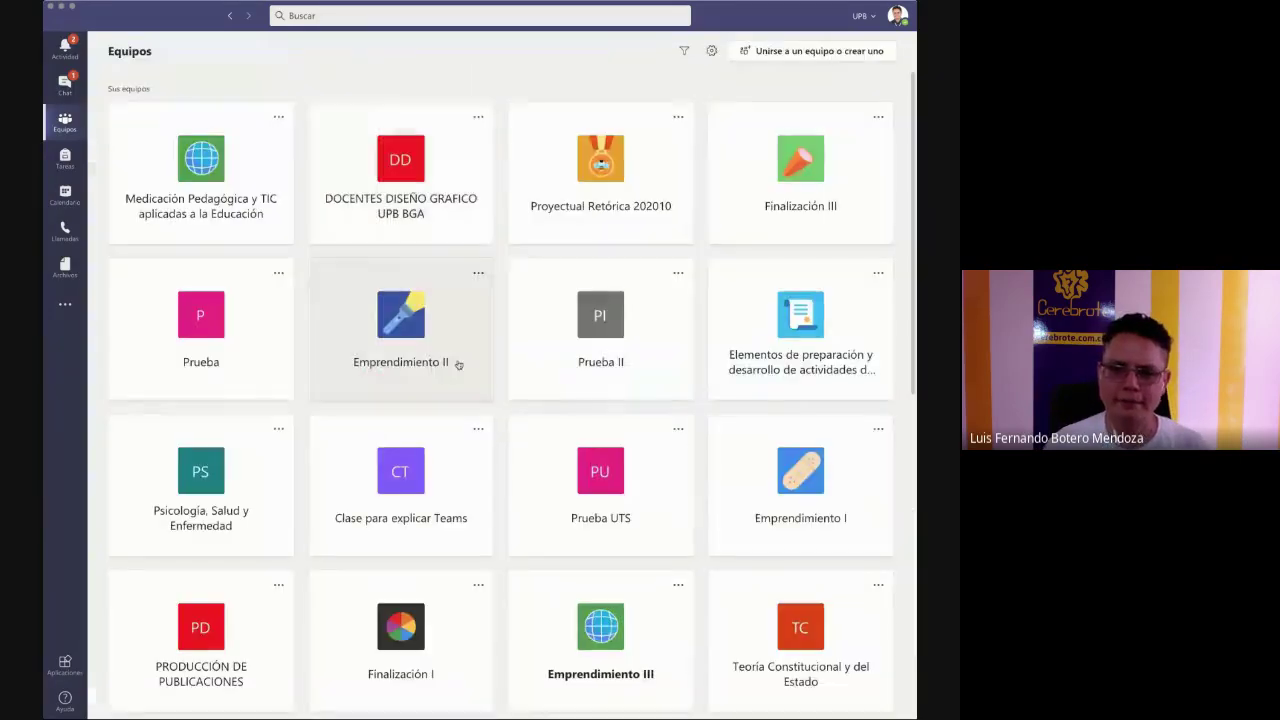
scroll(458, 364, "down", 5)
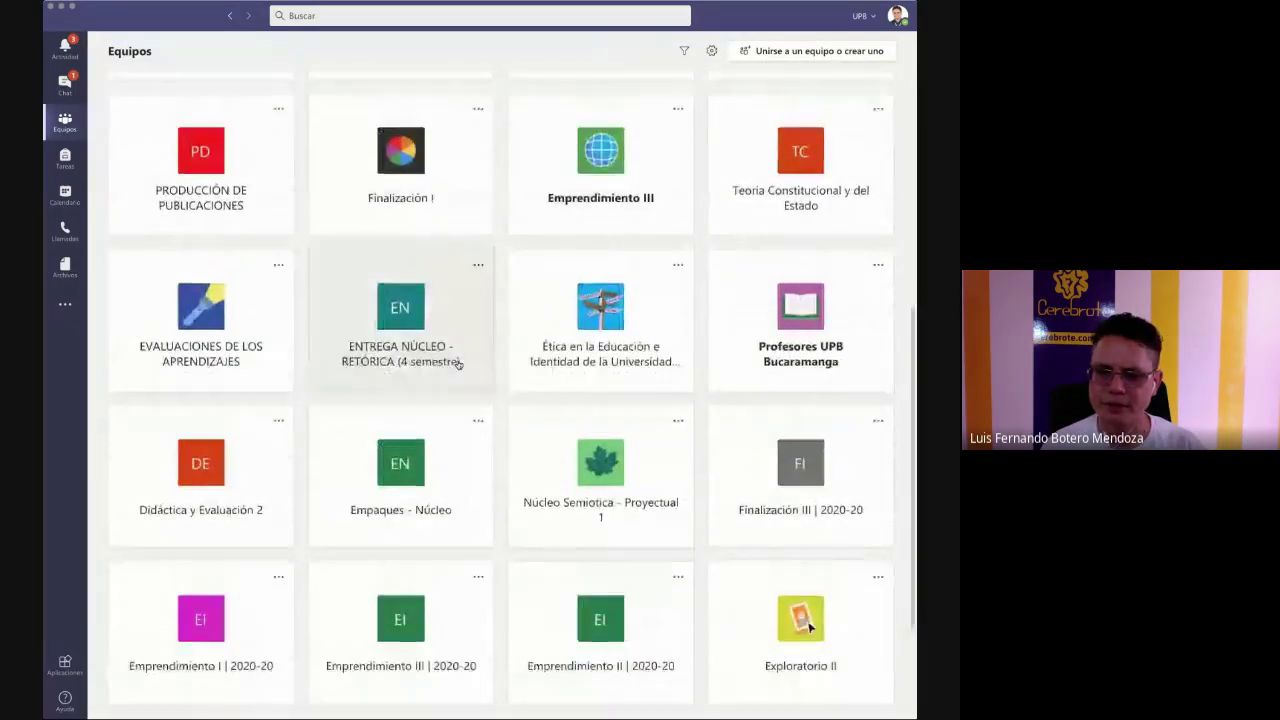
scroll(458, 364, "up", 5)
left_click(232, 275)
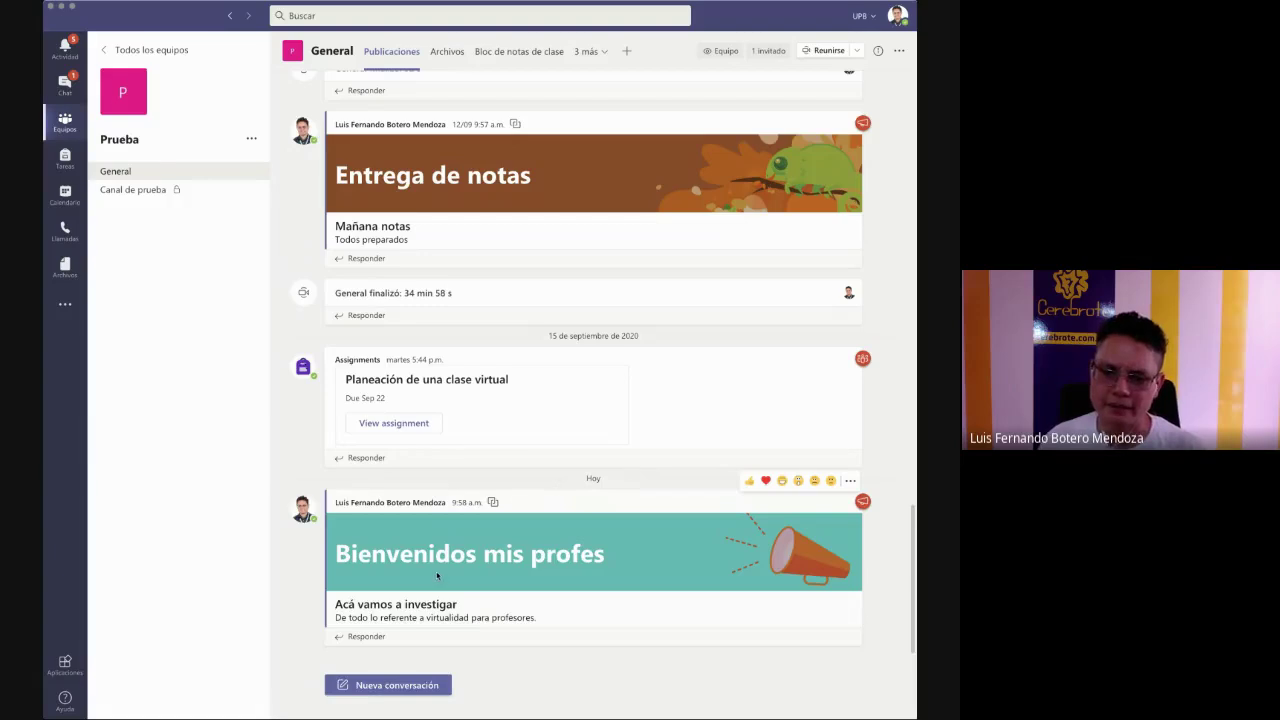
- Go back to all teams and open the Profesores Latinoamérica team
left_click(140, 49)
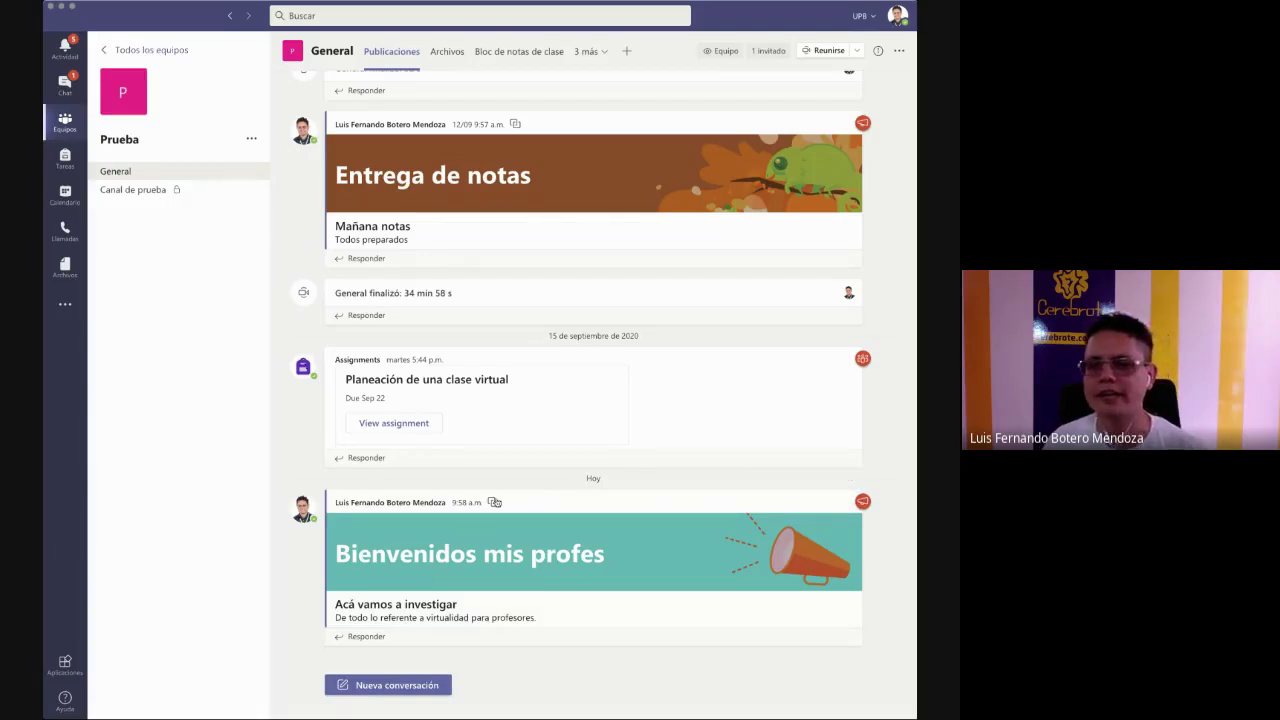
scroll(498, 502, "down", 6)
scroll(620, 560, "up", 6)
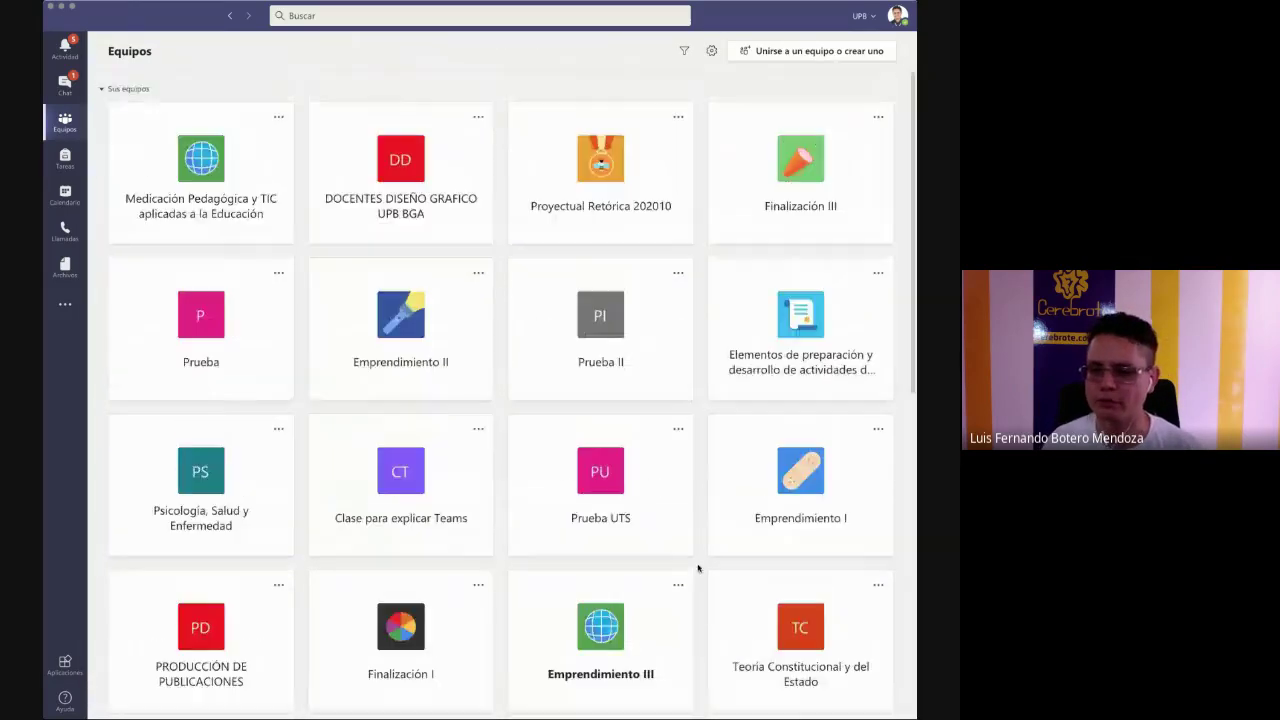
scroll(760, 607, "down", 5)
left_click(760, 605)
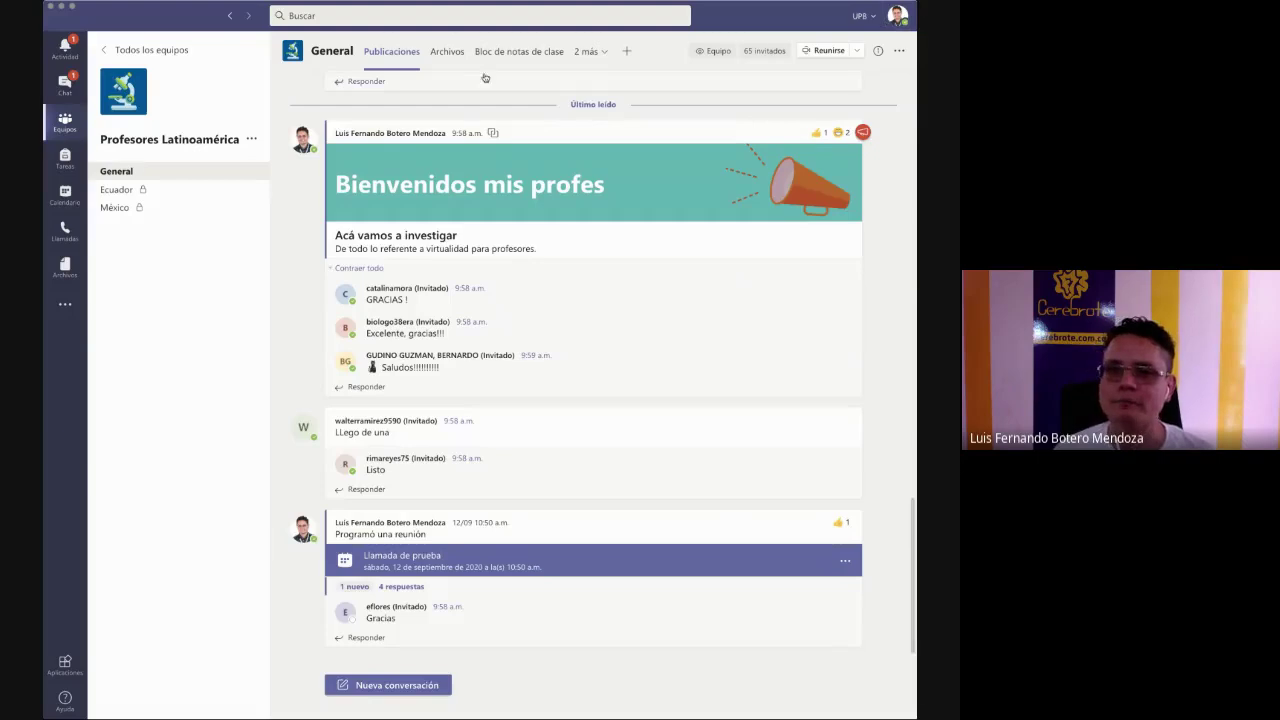
- Add the Tareas tab from '2 más', press Empezar, and bring up the Crear options
left_click(590, 52)
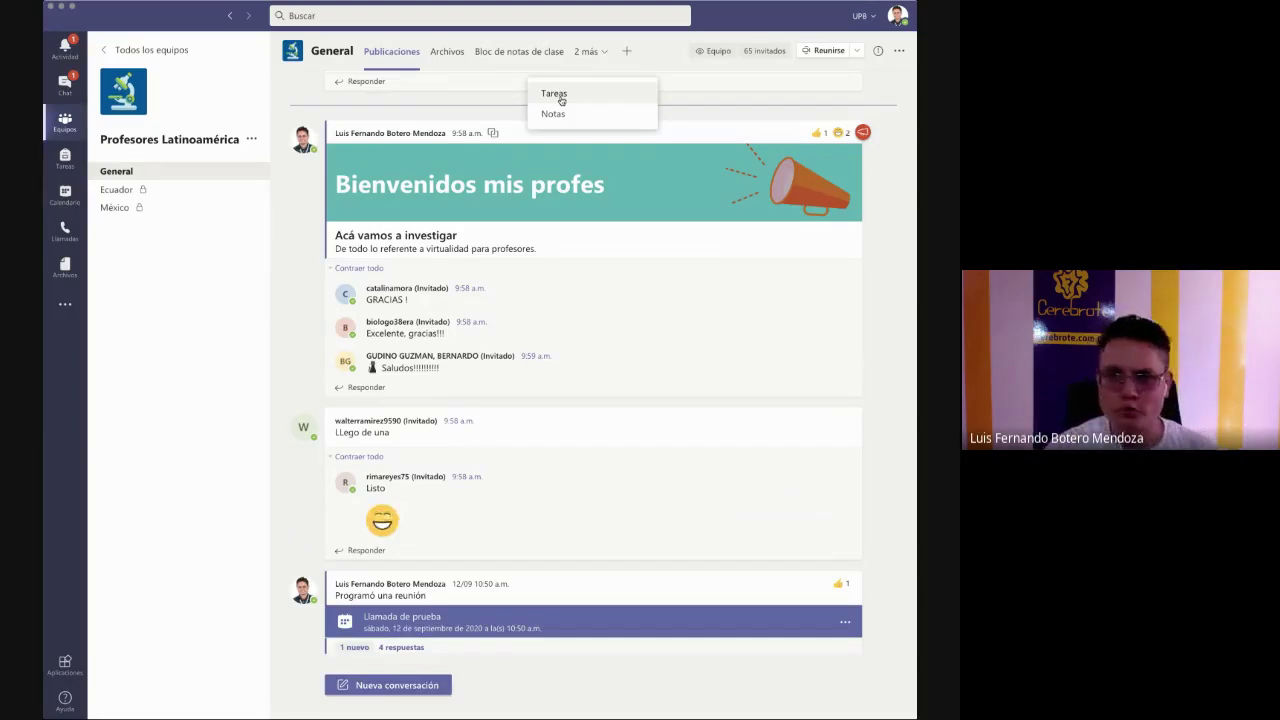
left_click(561, 95)
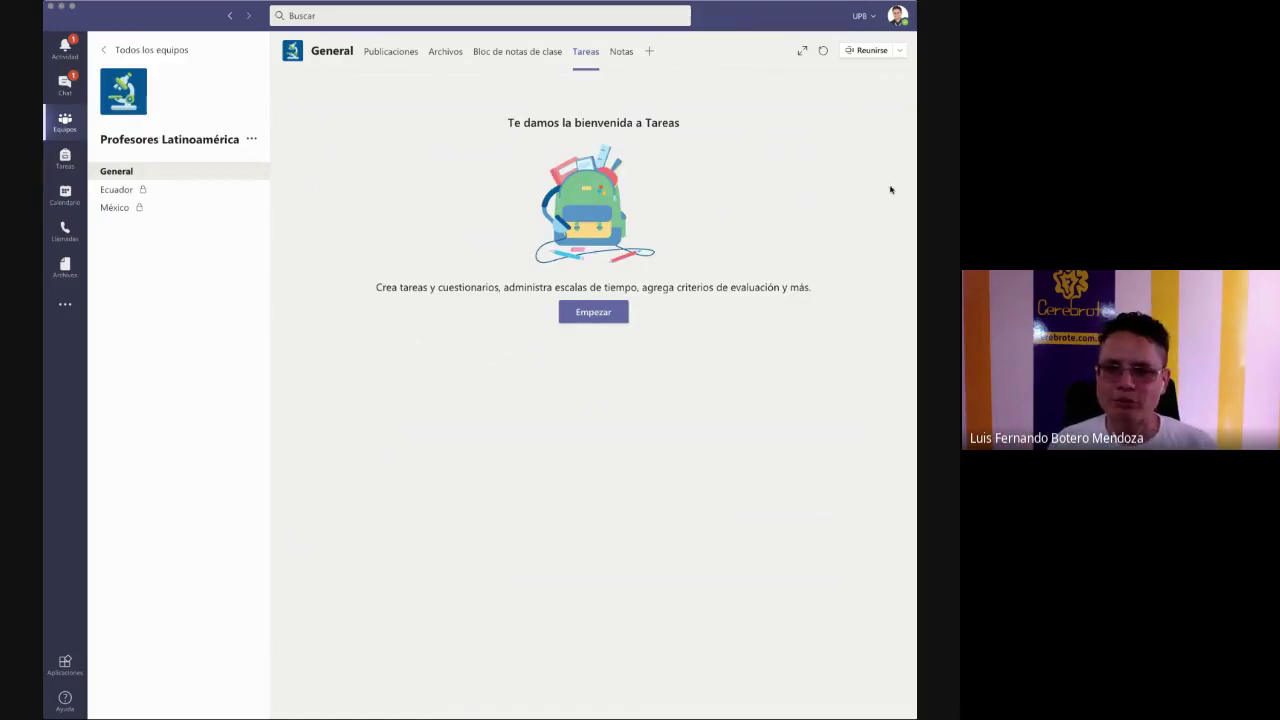
triple_click(565, 123)
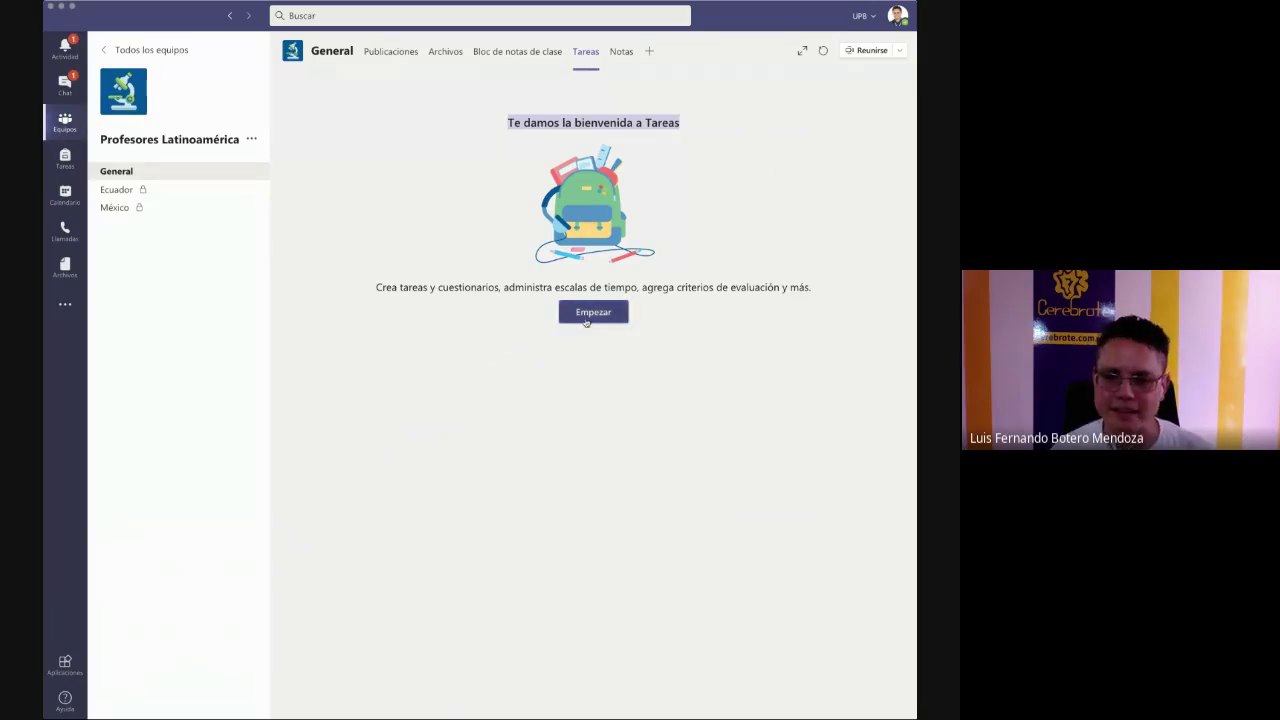
left_click(592, 313)
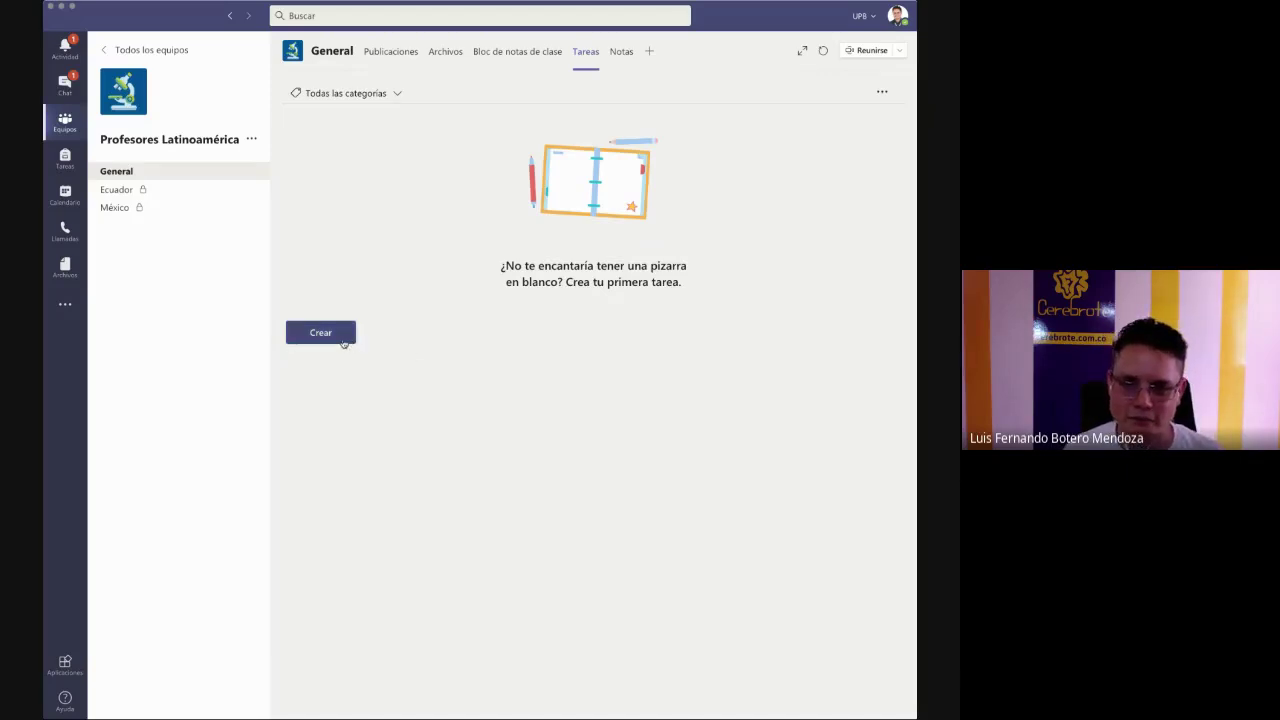
left_click(330, 333)
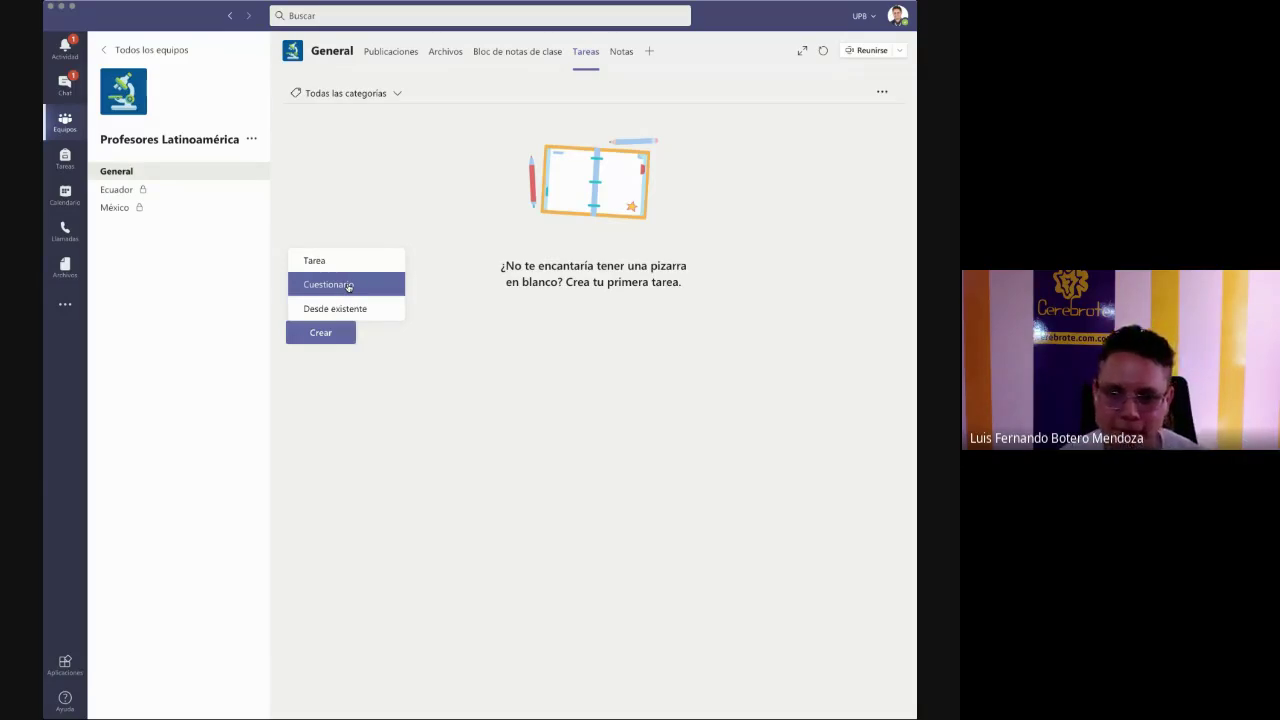
- Open the Cuestionario picker, cancel it, and reopen it to list the existing Forms quizzes
left_click(348, 286)
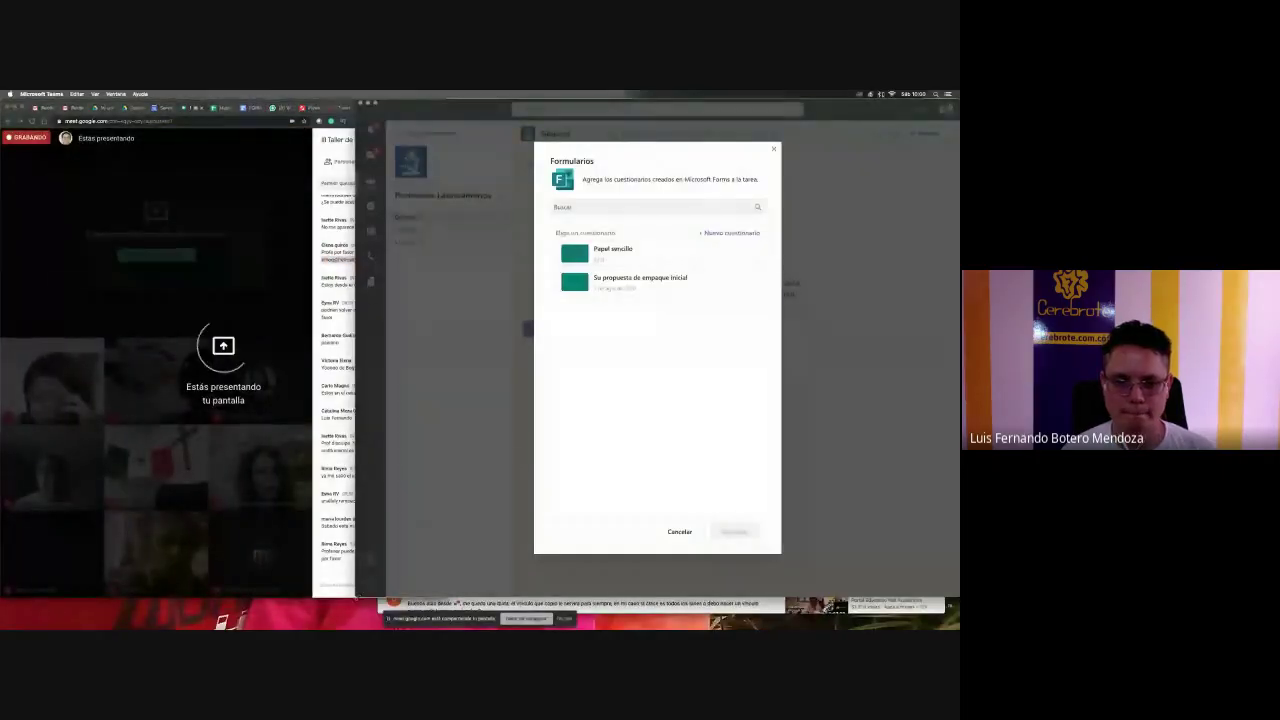
left_click_drag(383, 585, 207, 594)
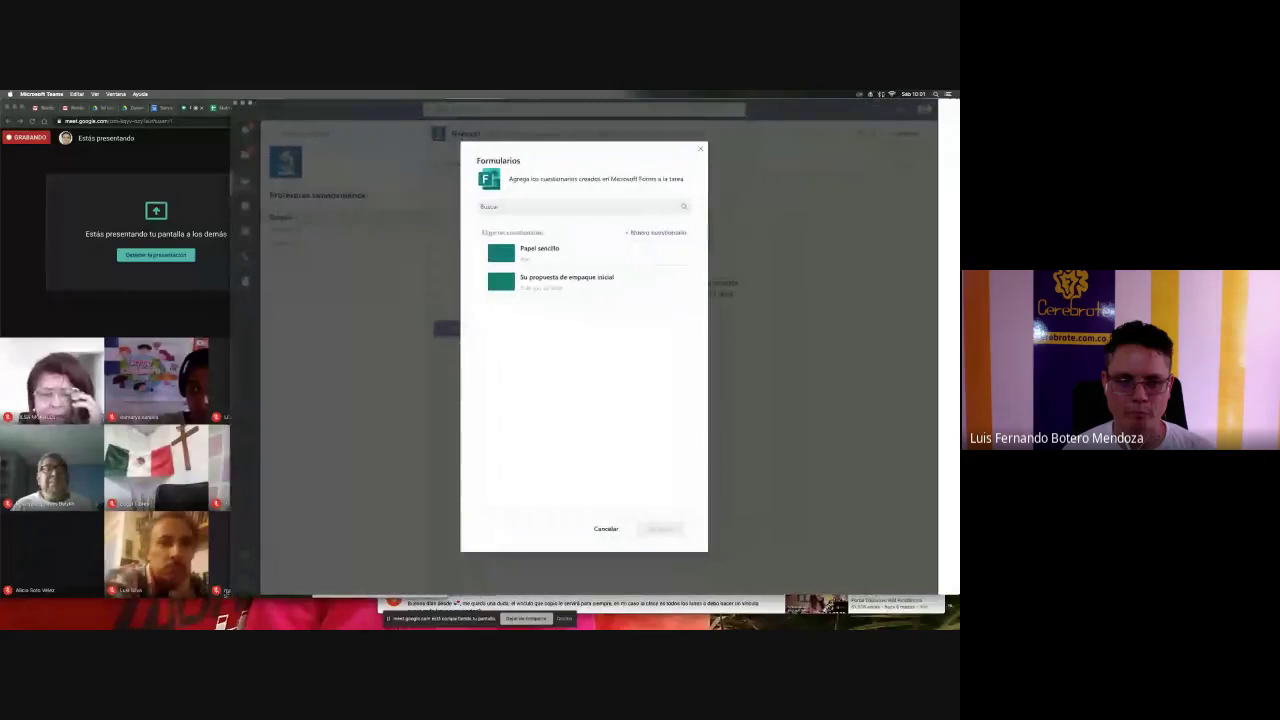
left_click(608, 529)
left_click(467, 331)
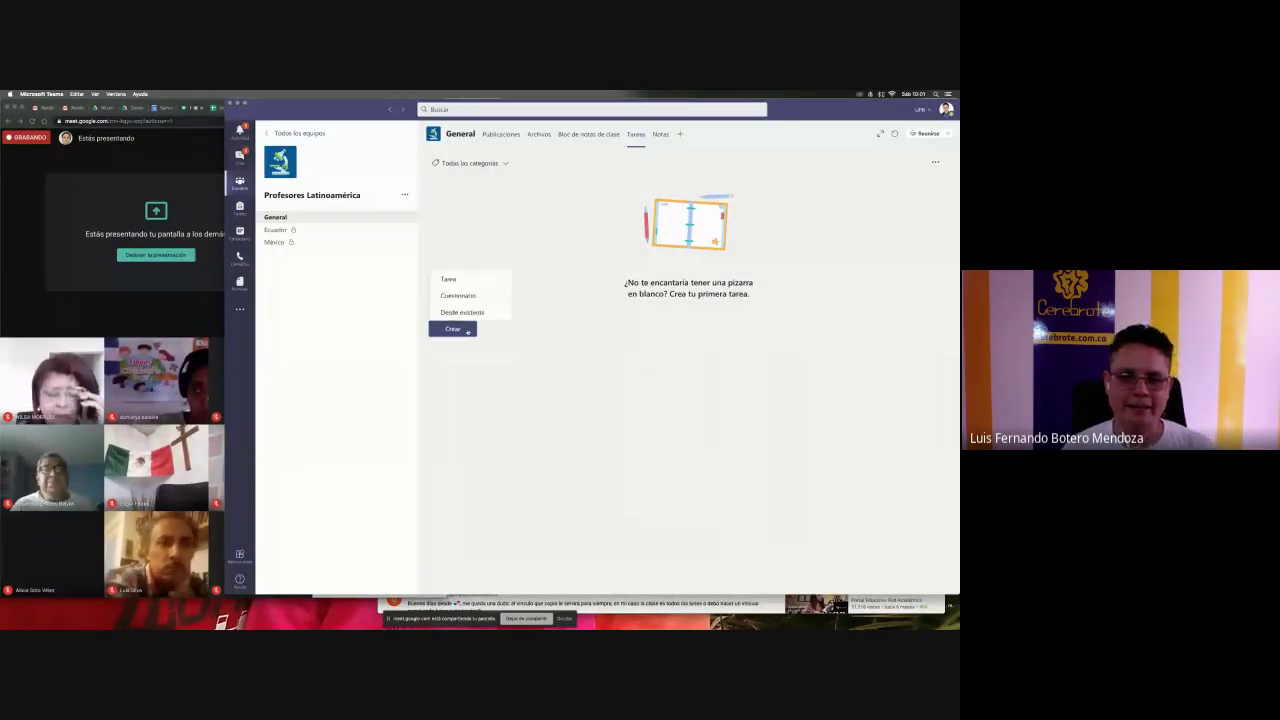
left_click(468, 296)
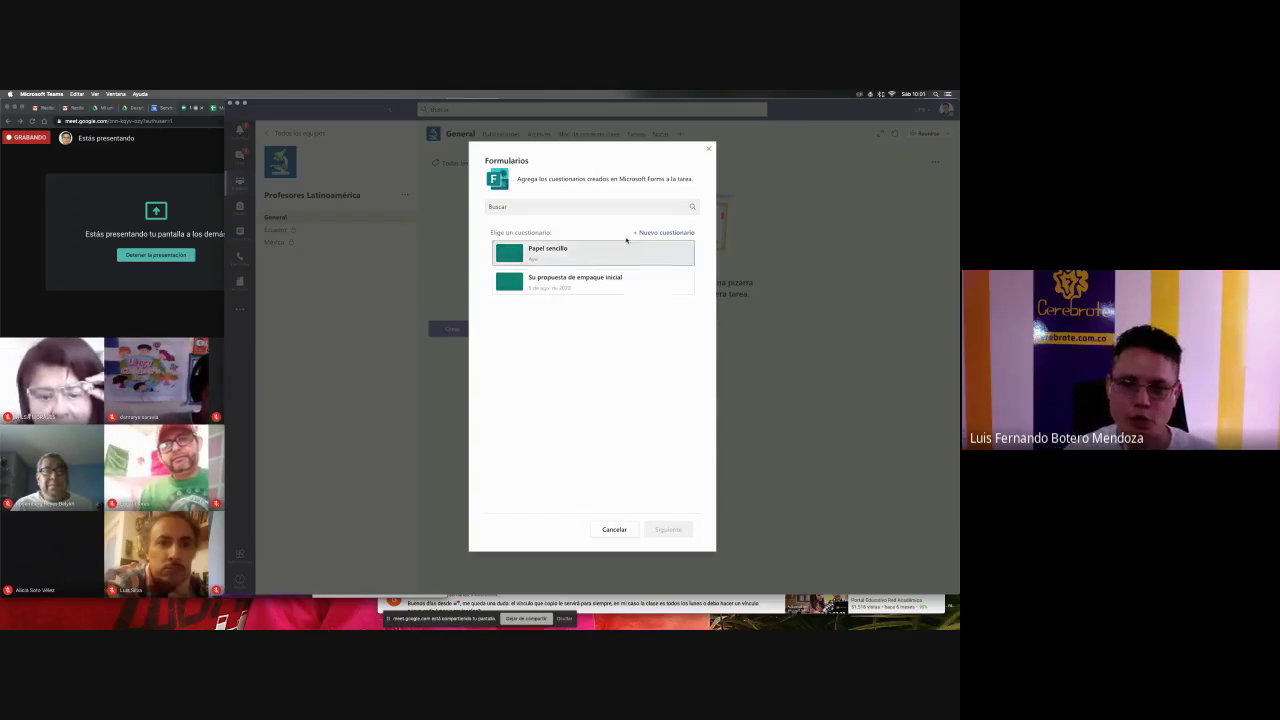
- Choose Nuevo cuestionario and sign in with the university account and its password
left_click(665, 232)
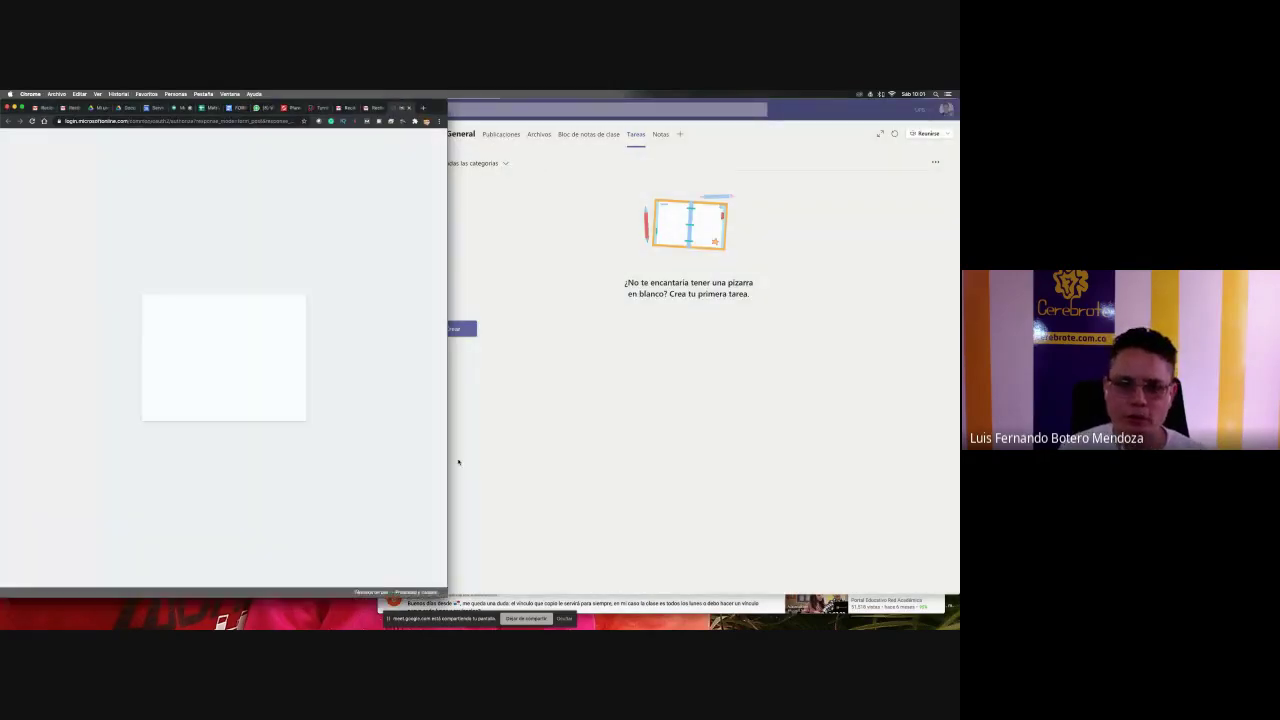
left_click_drag(446, 464, 904, 463)
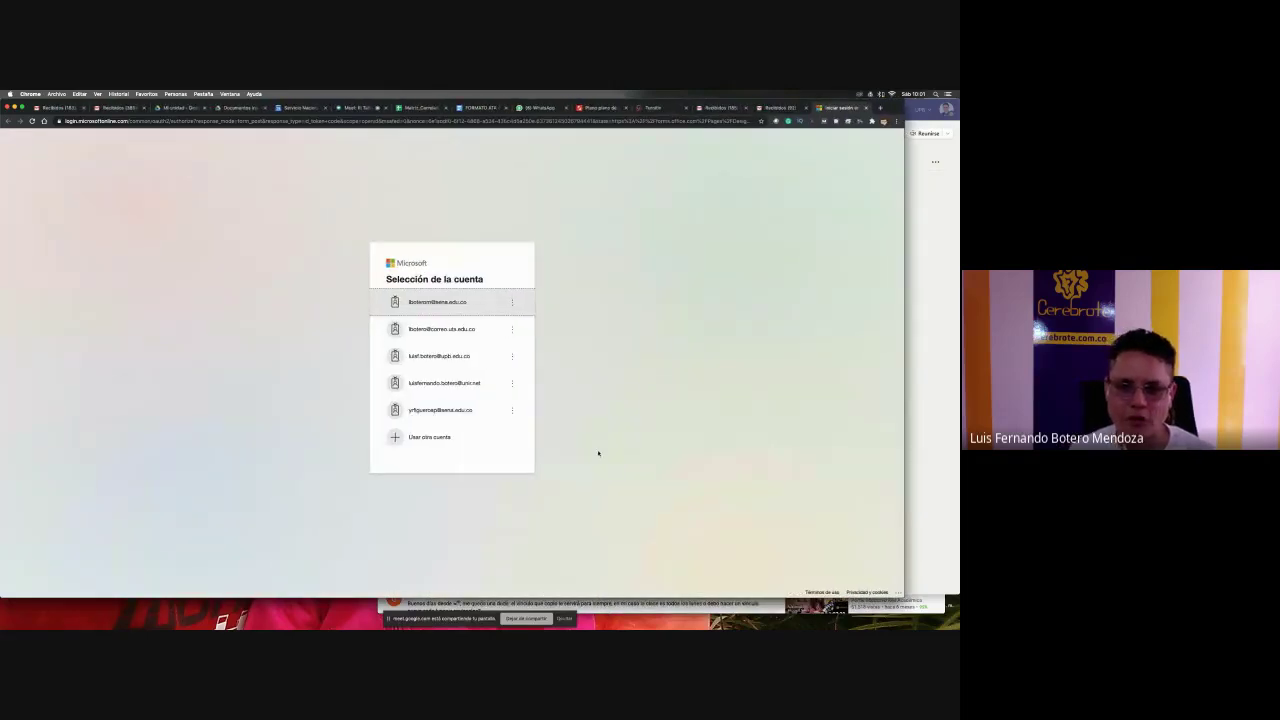
left_click(437, 356)
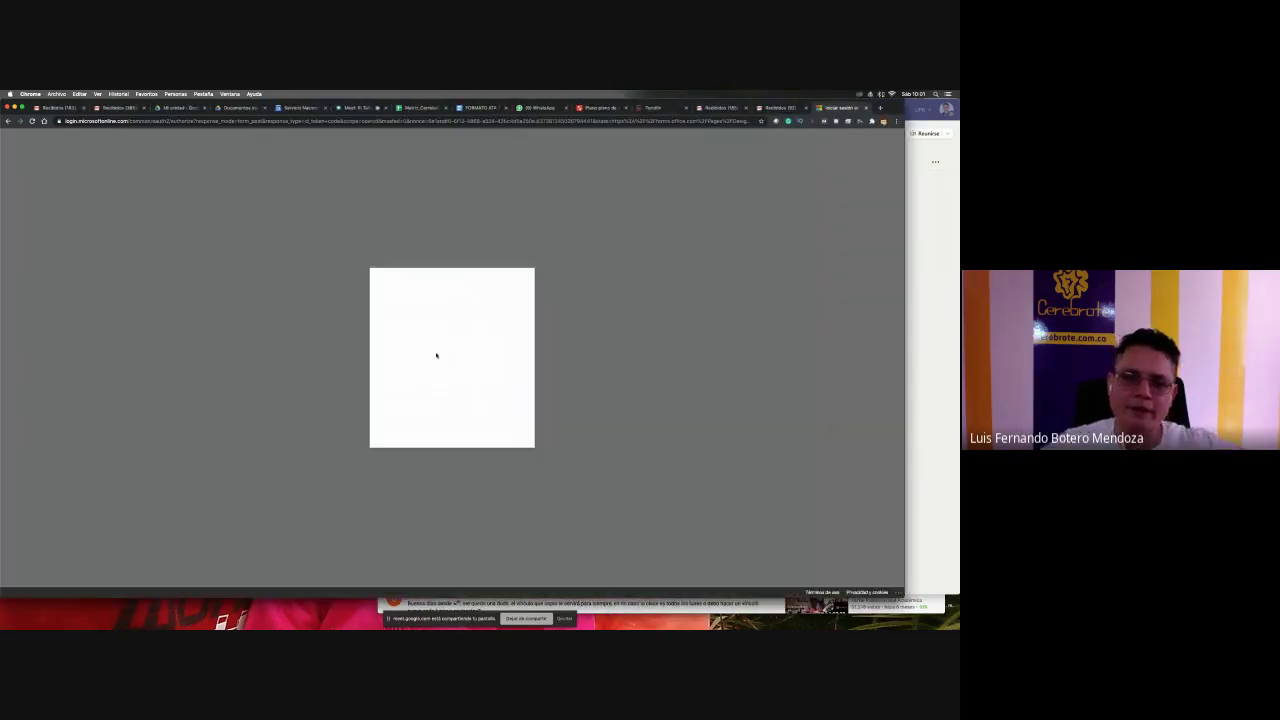
type("•")
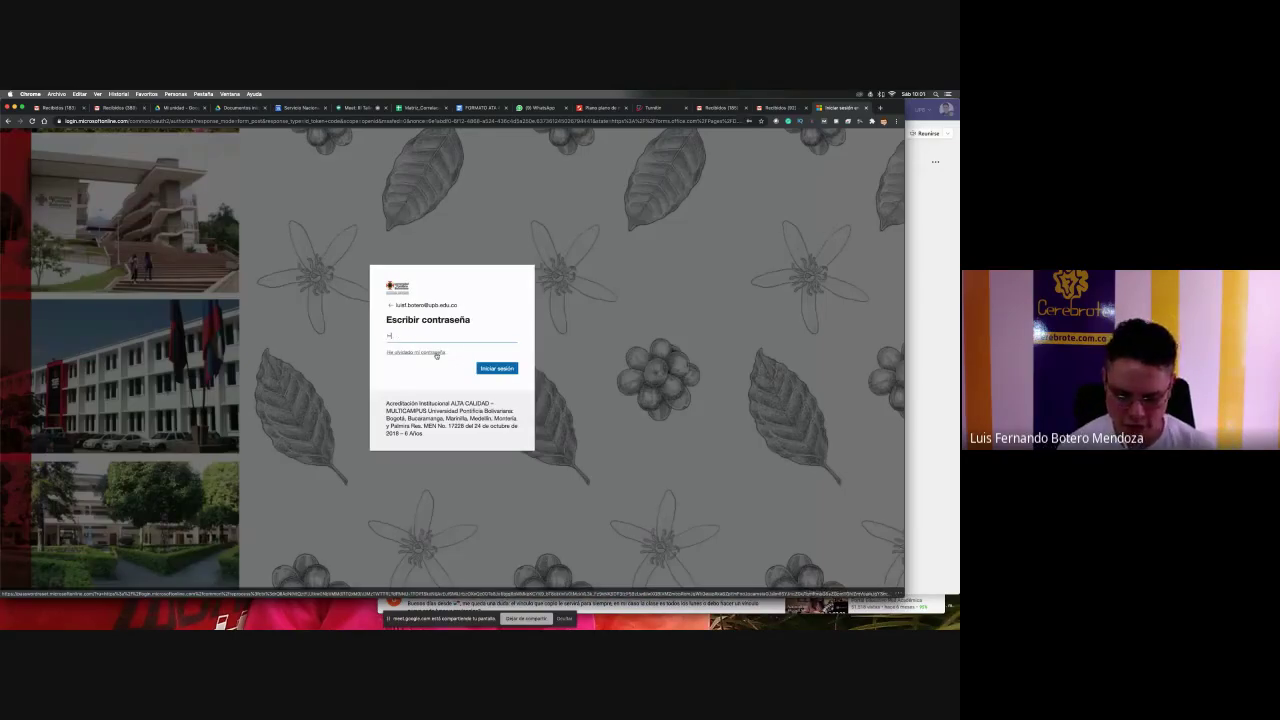
key("Return")
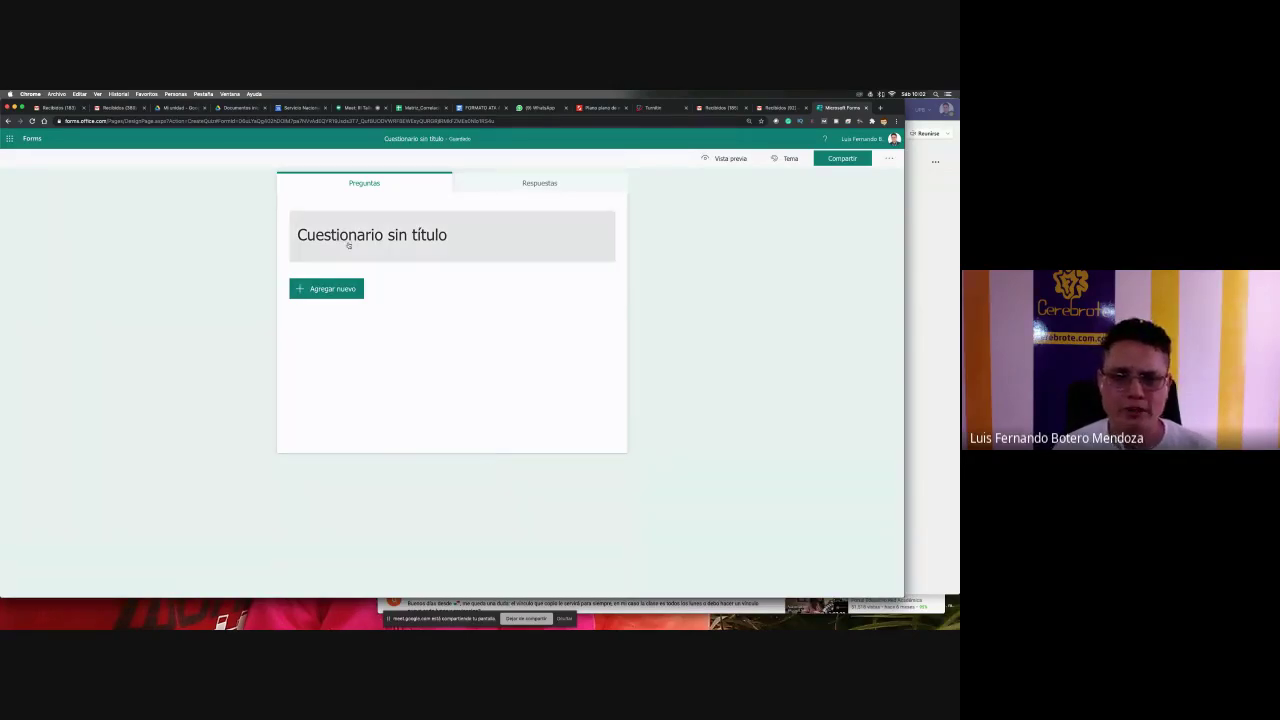
- Title the quiz 'Prueba', describe it as 'Esta es la comunidad Cerebrote', and begin a question
left_click(348, 243)
type("P")
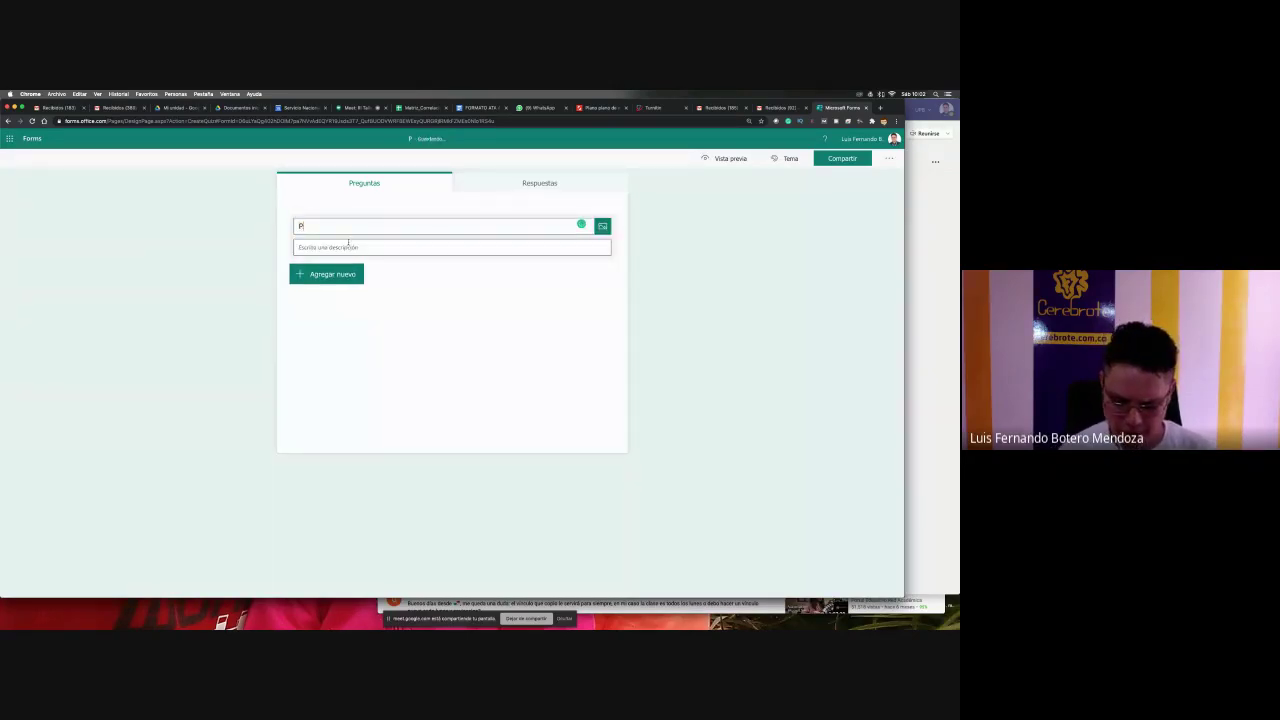
type("rueba")
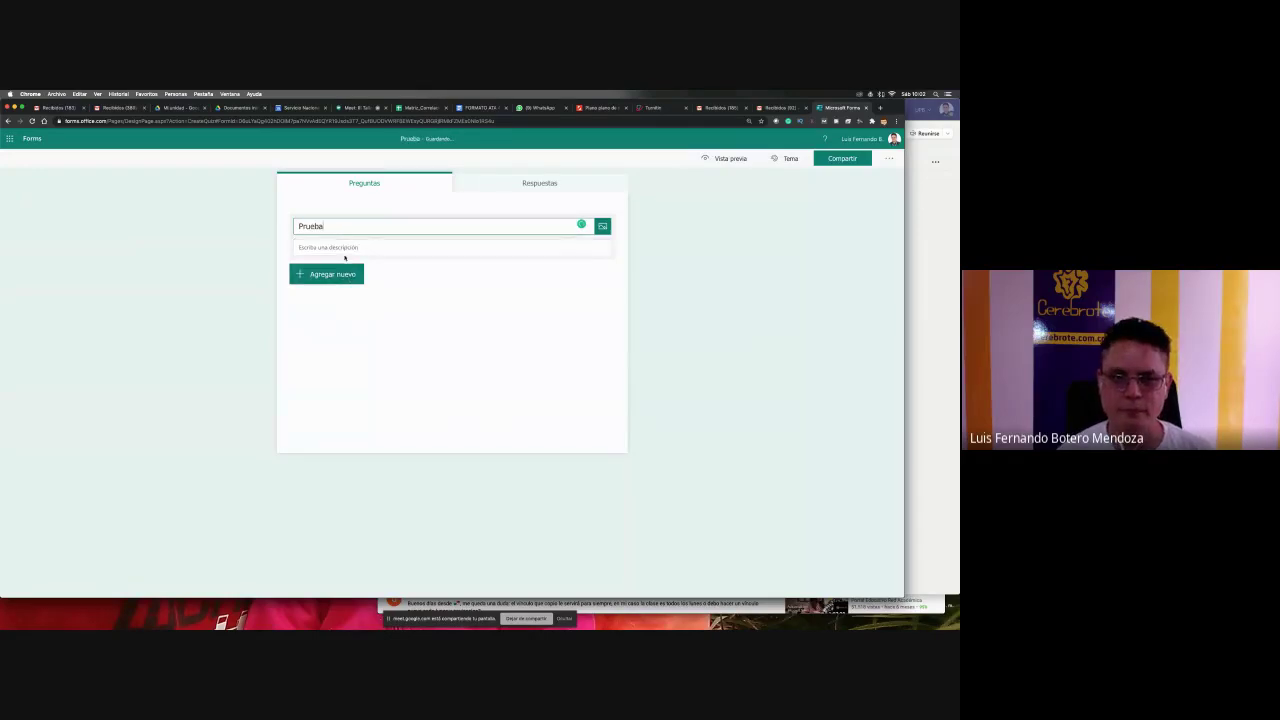
left_click(343, 249)
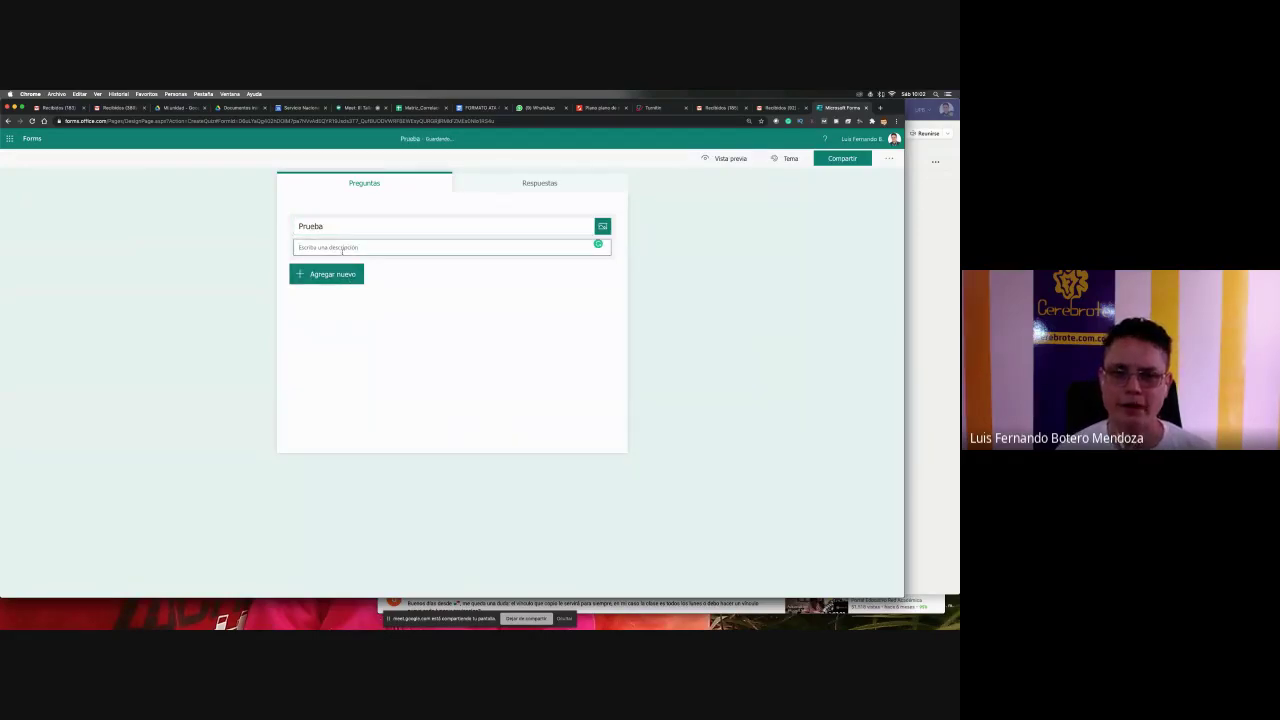
type("Esto es la comunidad")
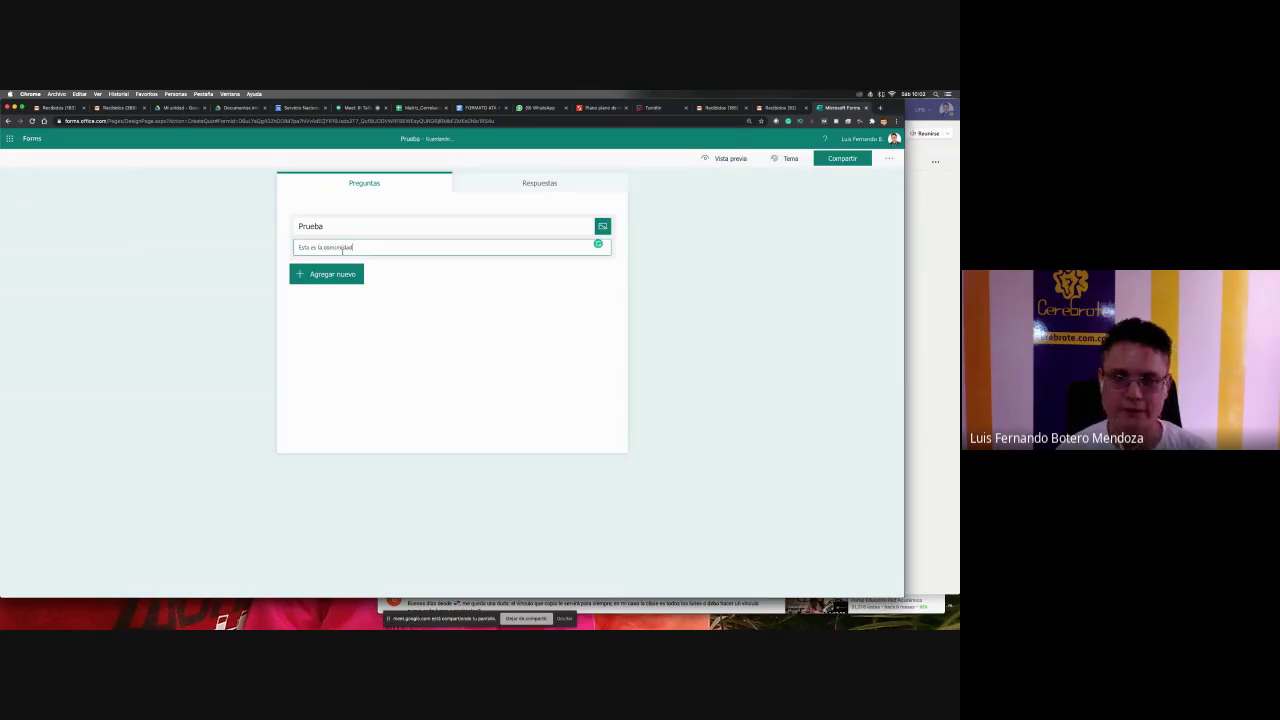
type(" Cerebrote")
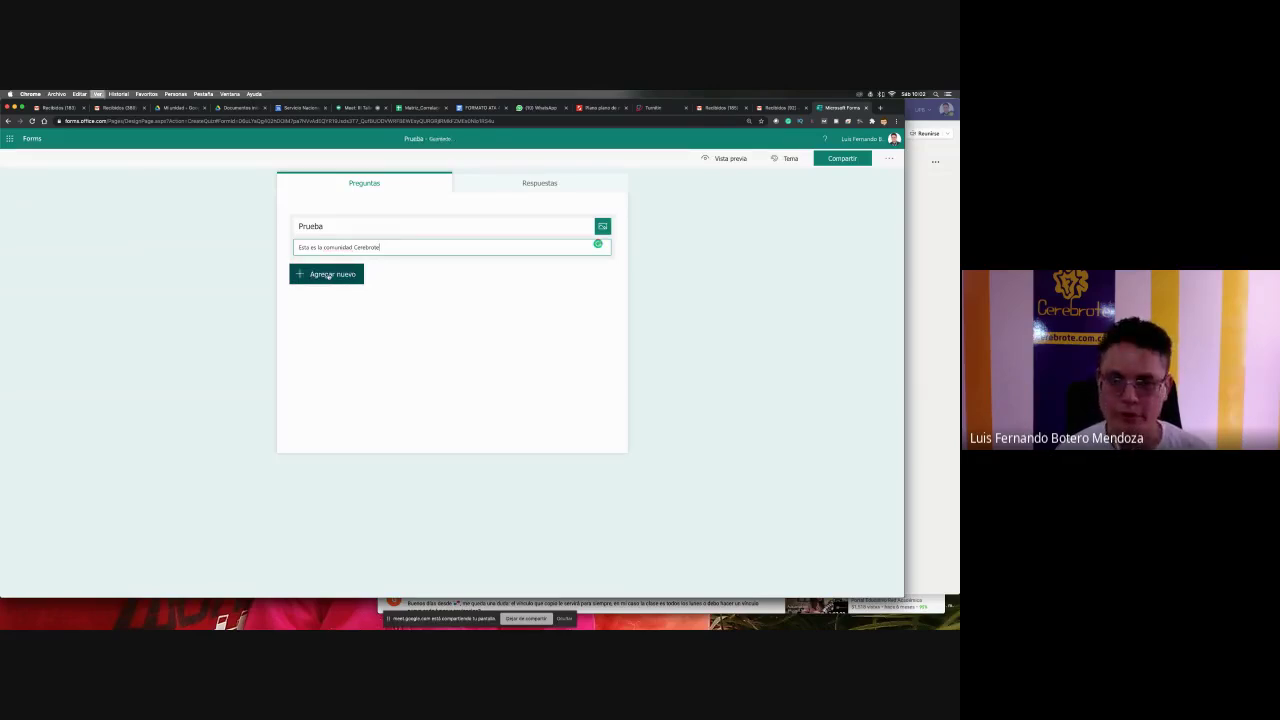
key("super+plus")
key("super+plus")
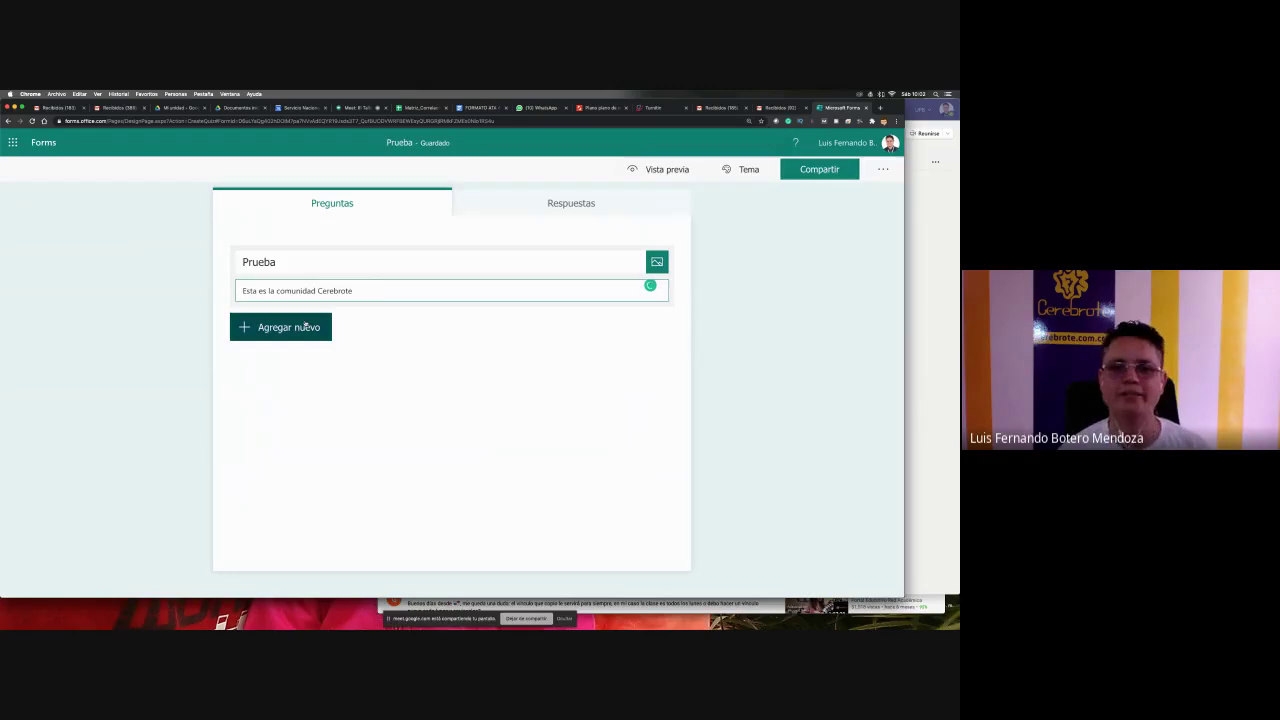
left_click(306, 325)
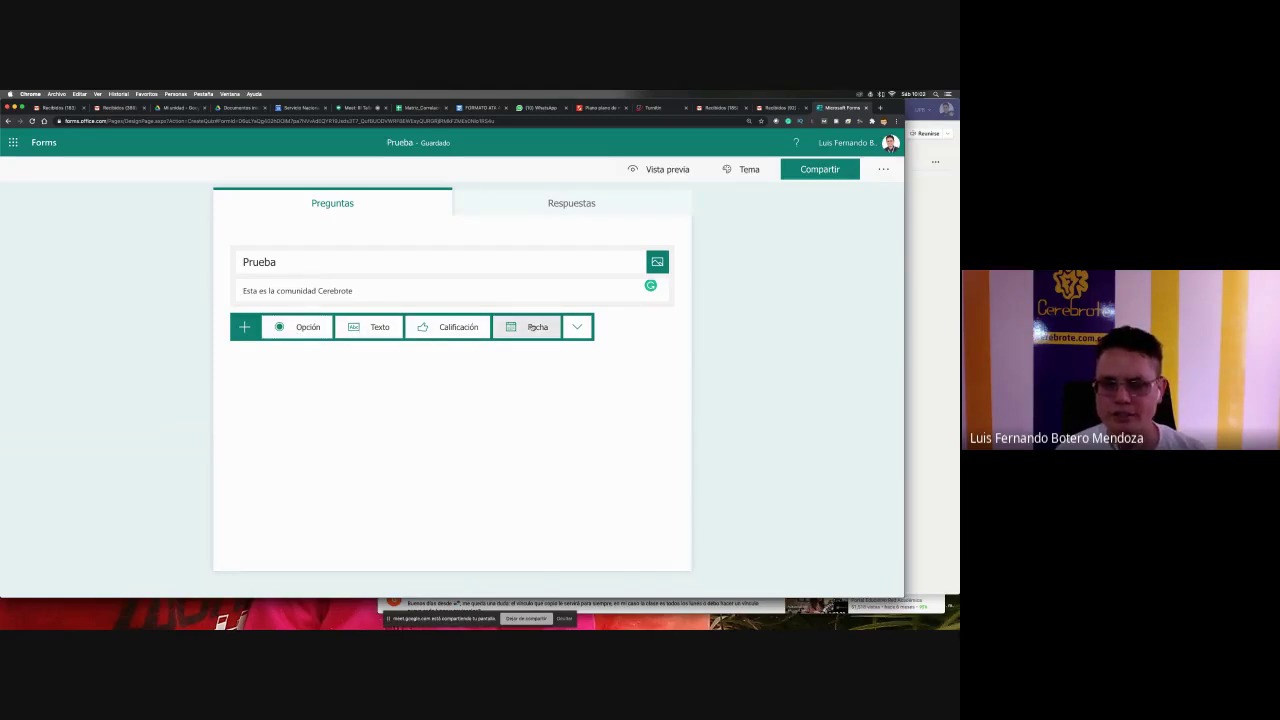
- Add choice question 'Cómo se llama el profesor de hoy' with two teacher-name answer options
left_click(297, 327)
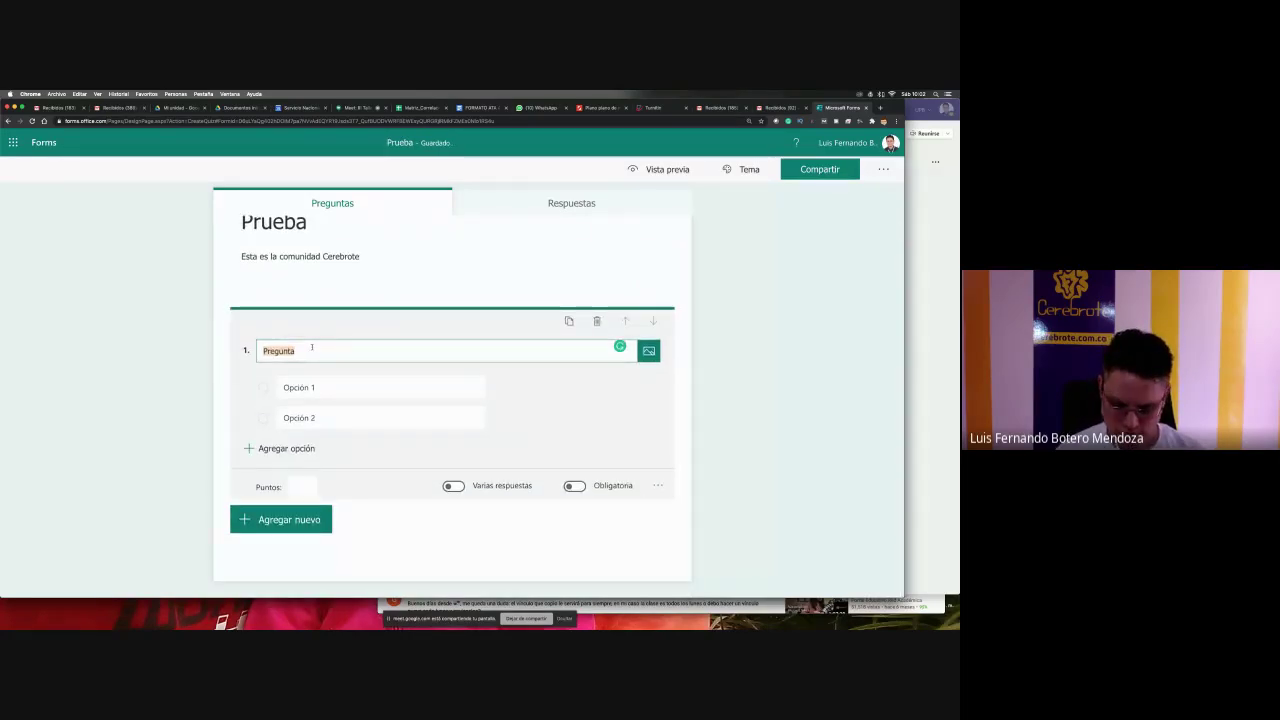
type("Cómo se llama el profesore")
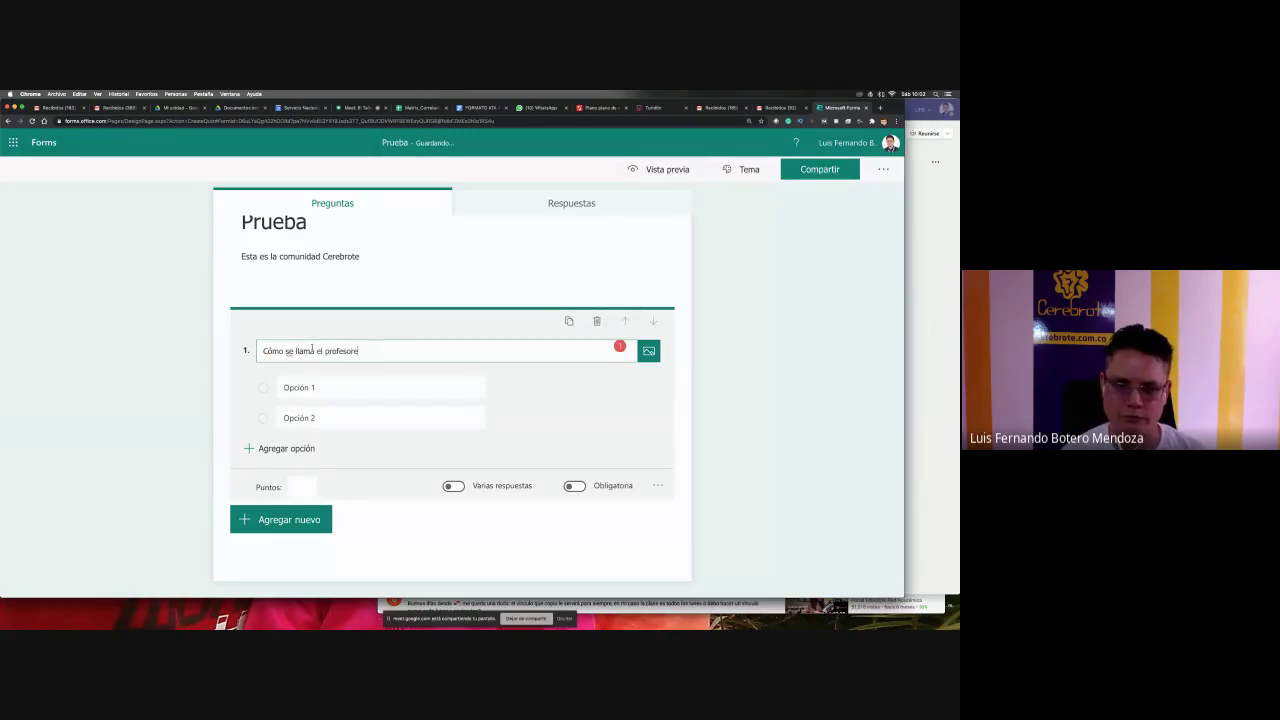
key("BackSpace")
type("de hoy")
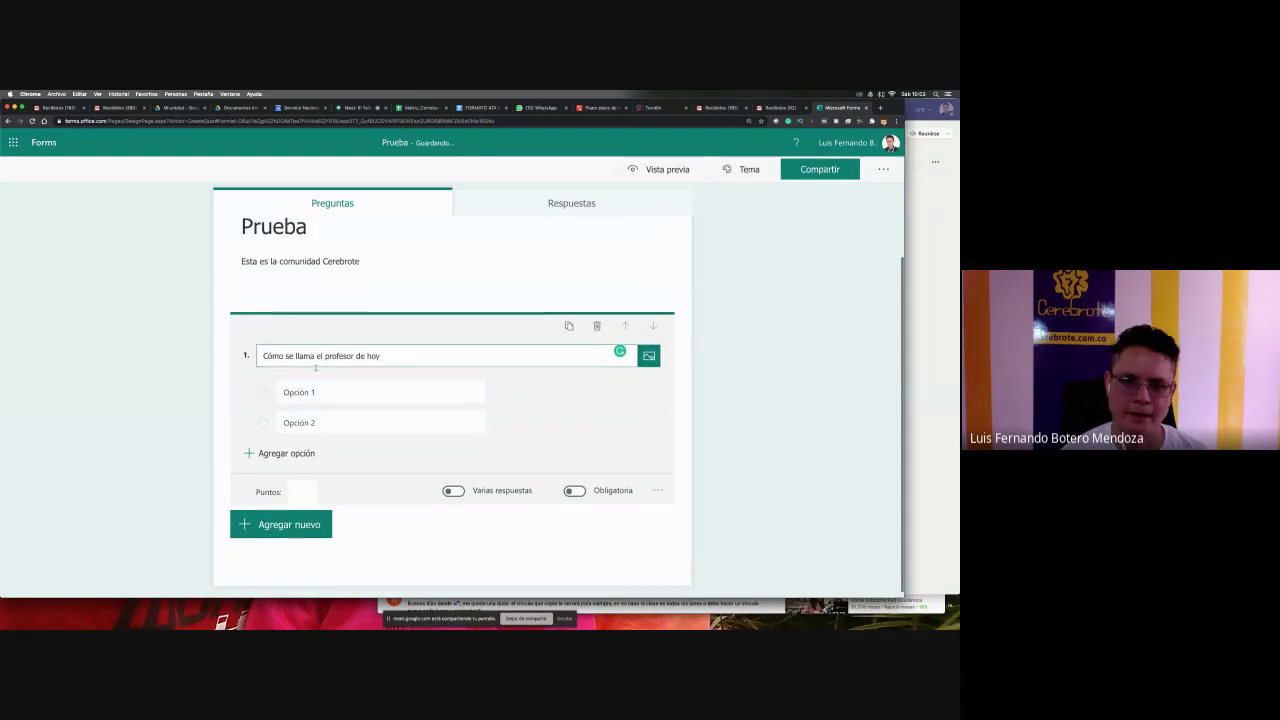
key("Return")
type("Luis")
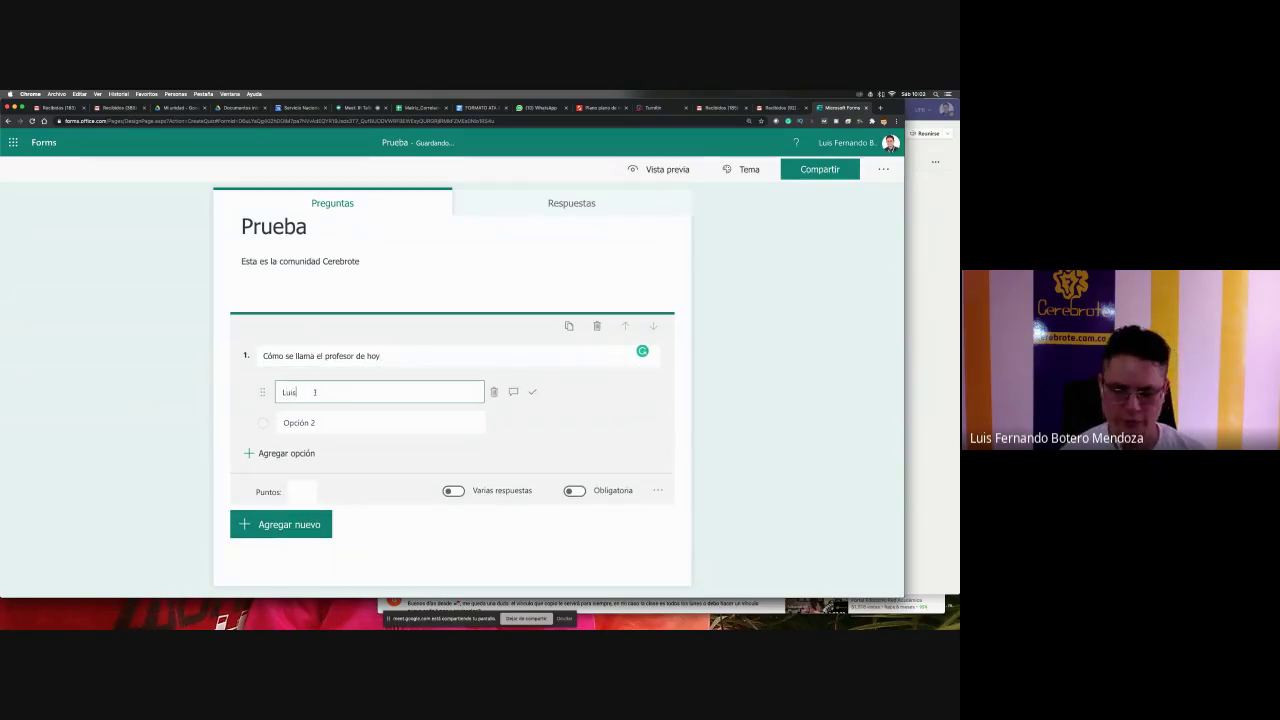
type(" Fernando")
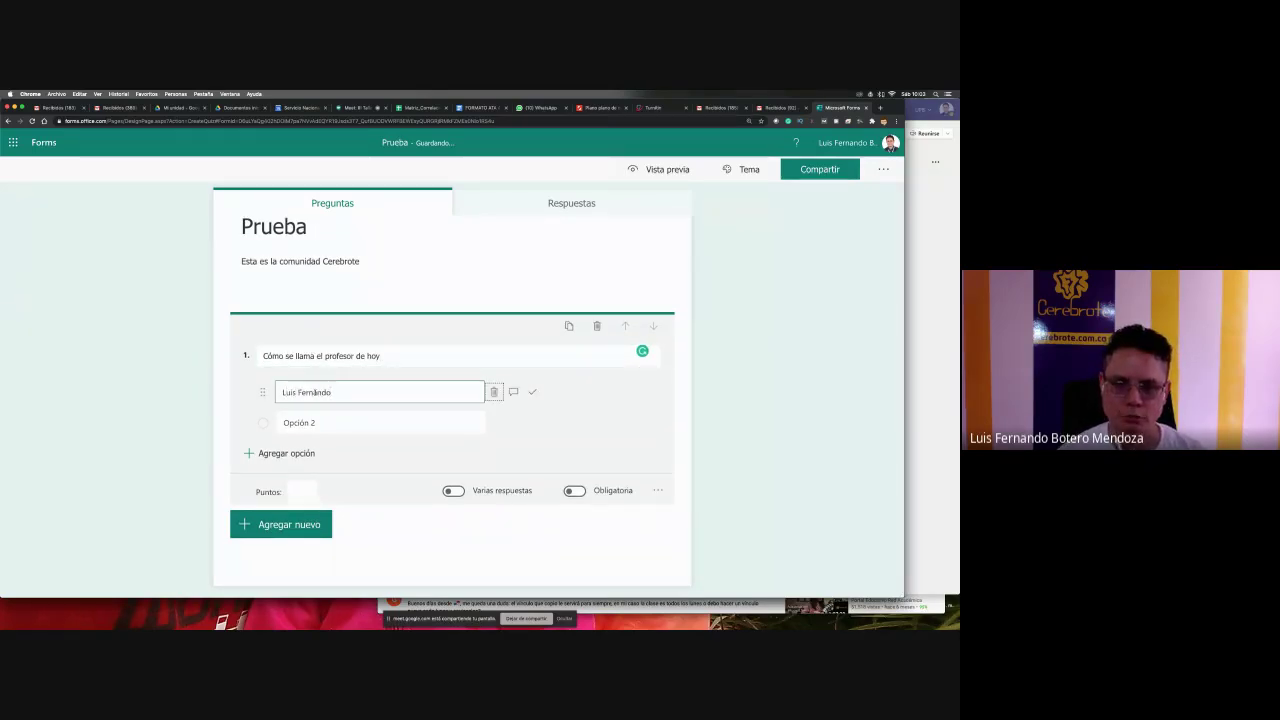
key("Return")
type("Carol")
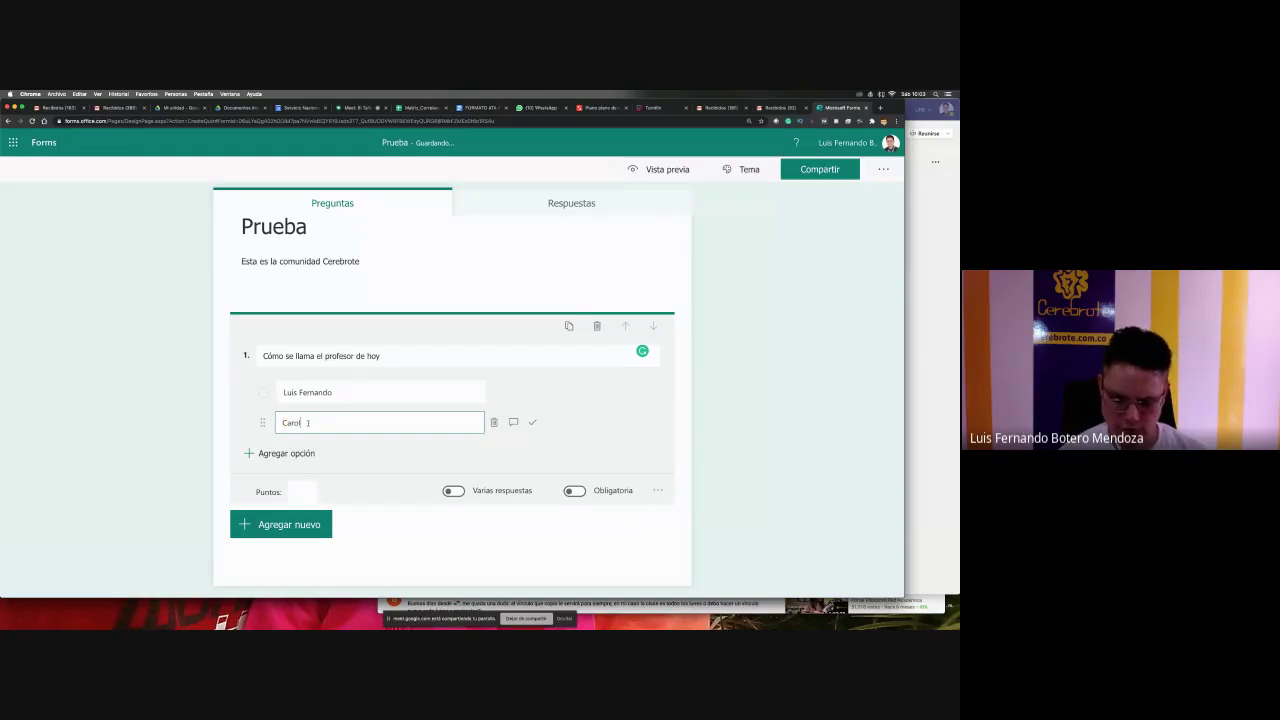
type("ina")
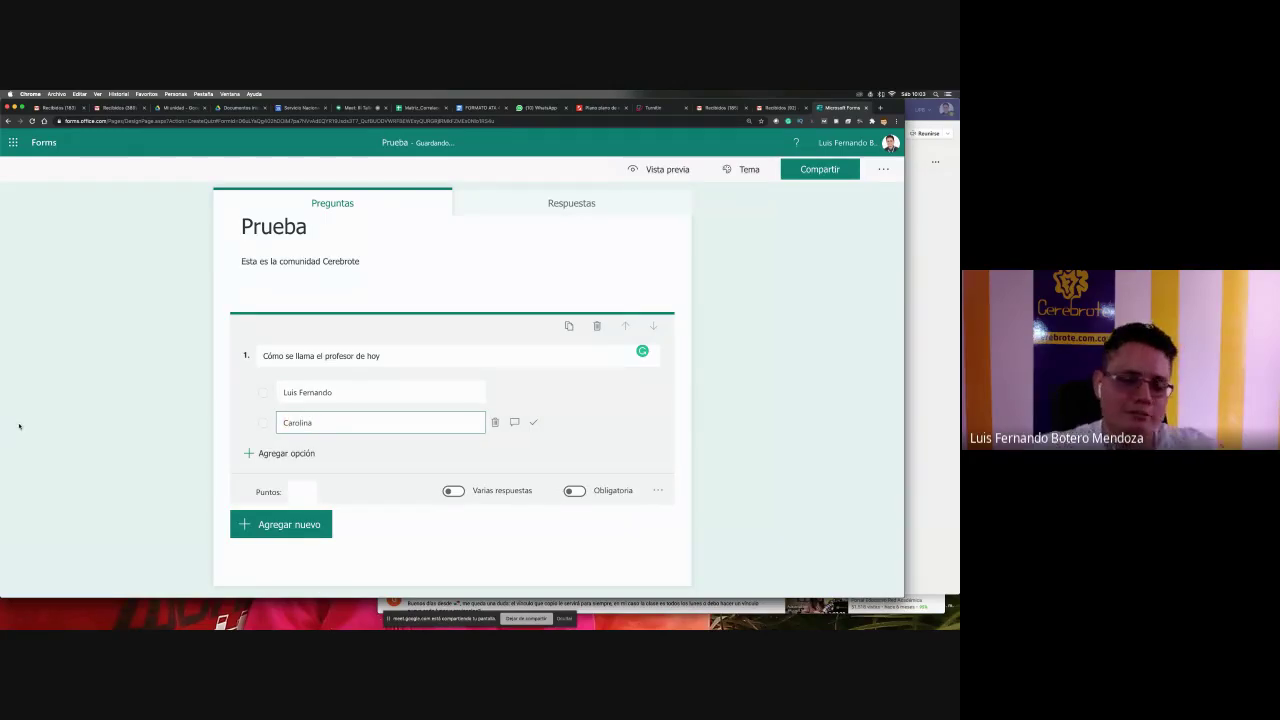
scroll(18, 426, "down", 1)
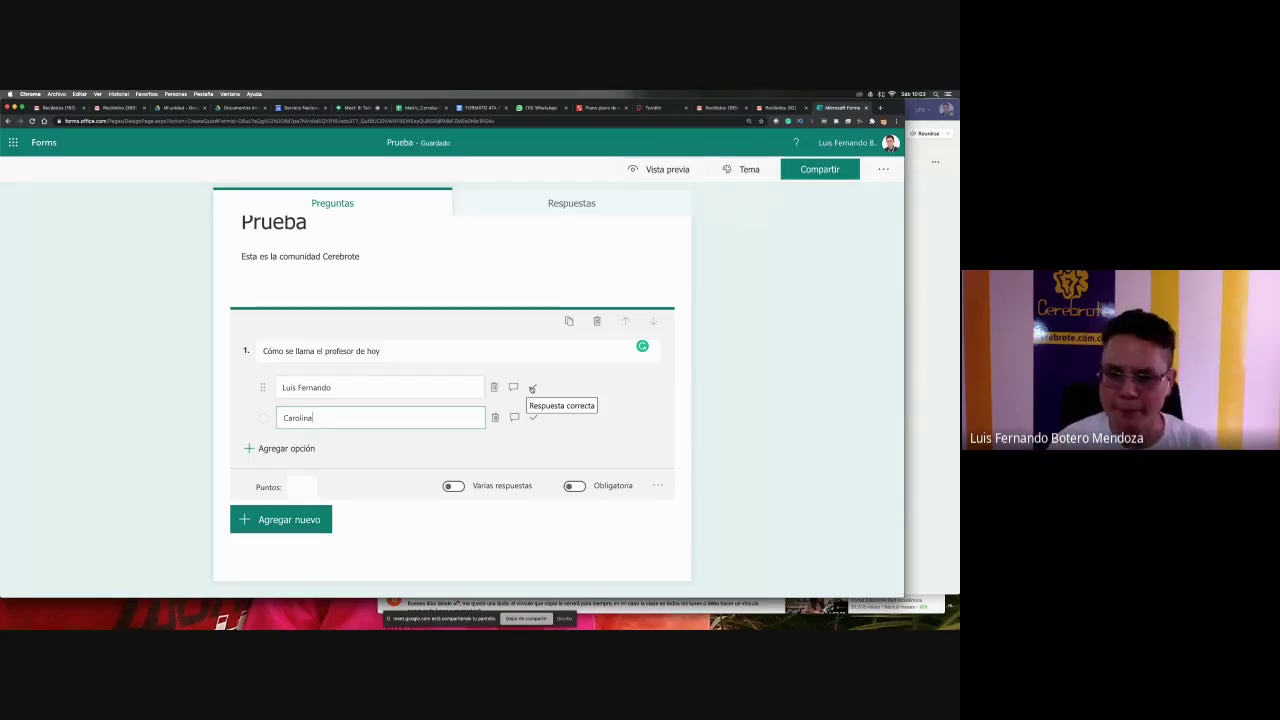
- Mark the first option correct; give the second feedback 'Seria genial que fuera una profe, pero no es así'
left_click(532, 389)
left_click(470, 414)
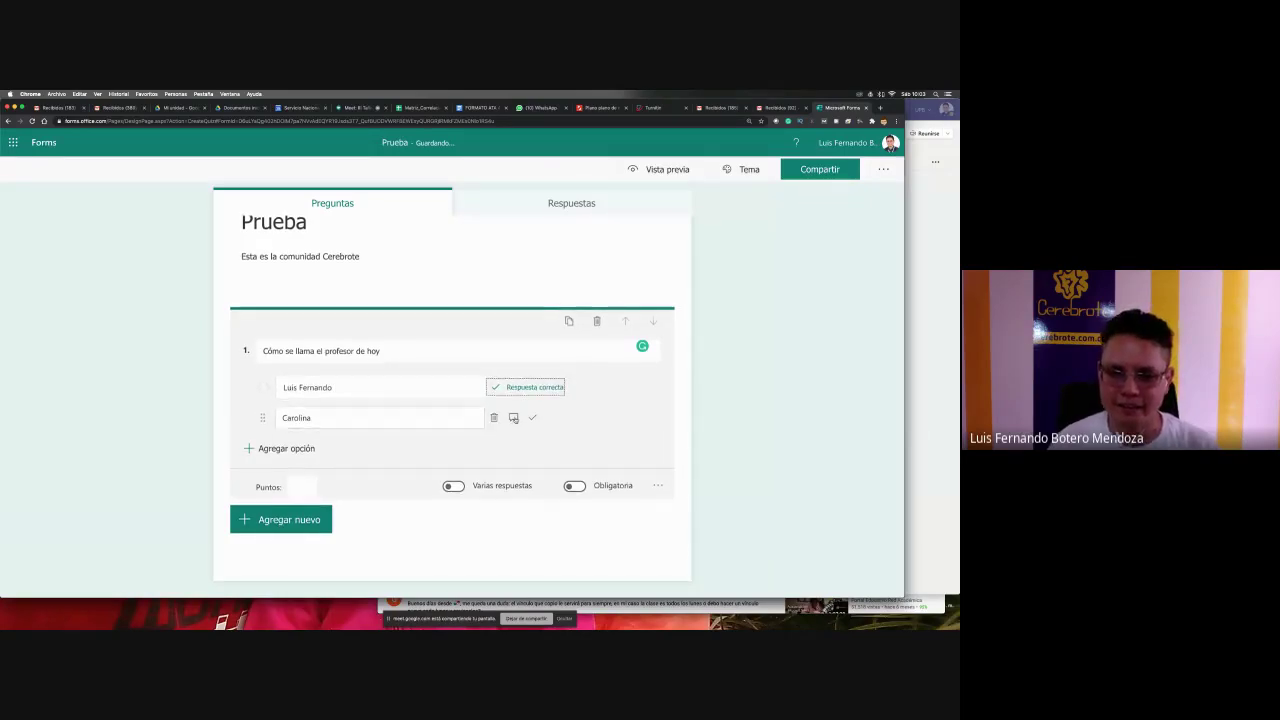
left_click(513, 417)
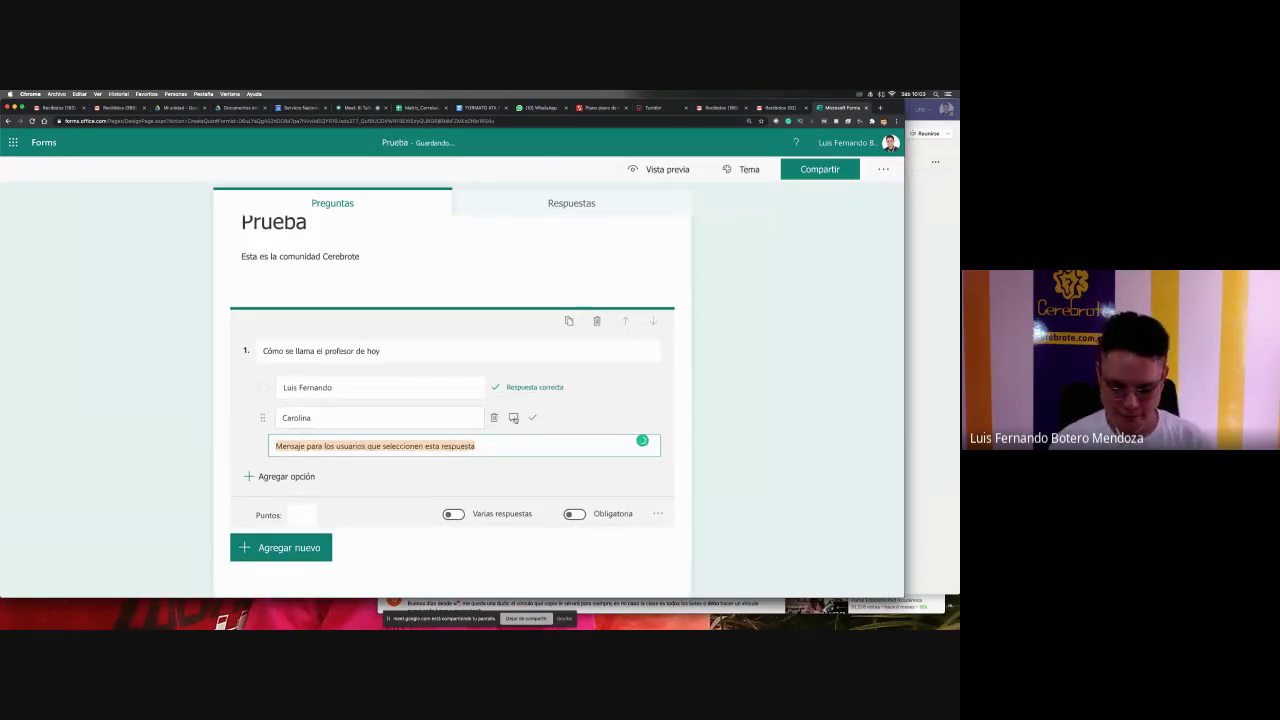
type("Seria genial")
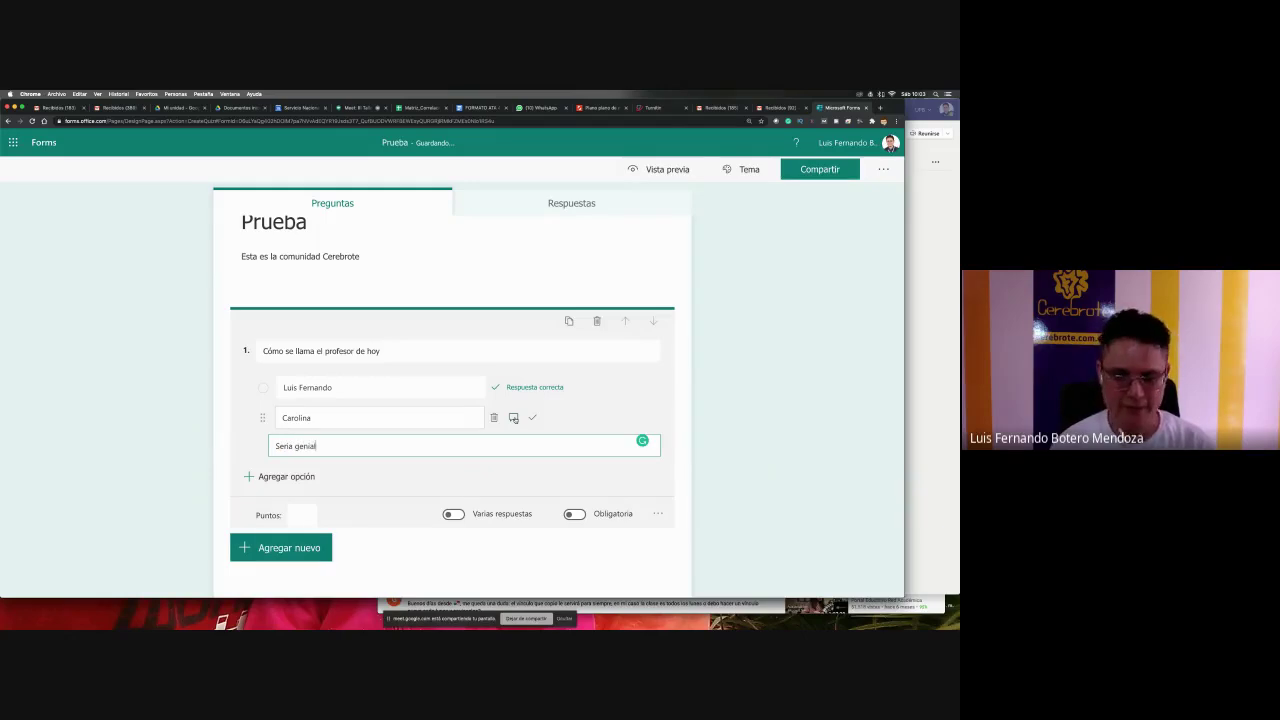
type(" que fuera una")
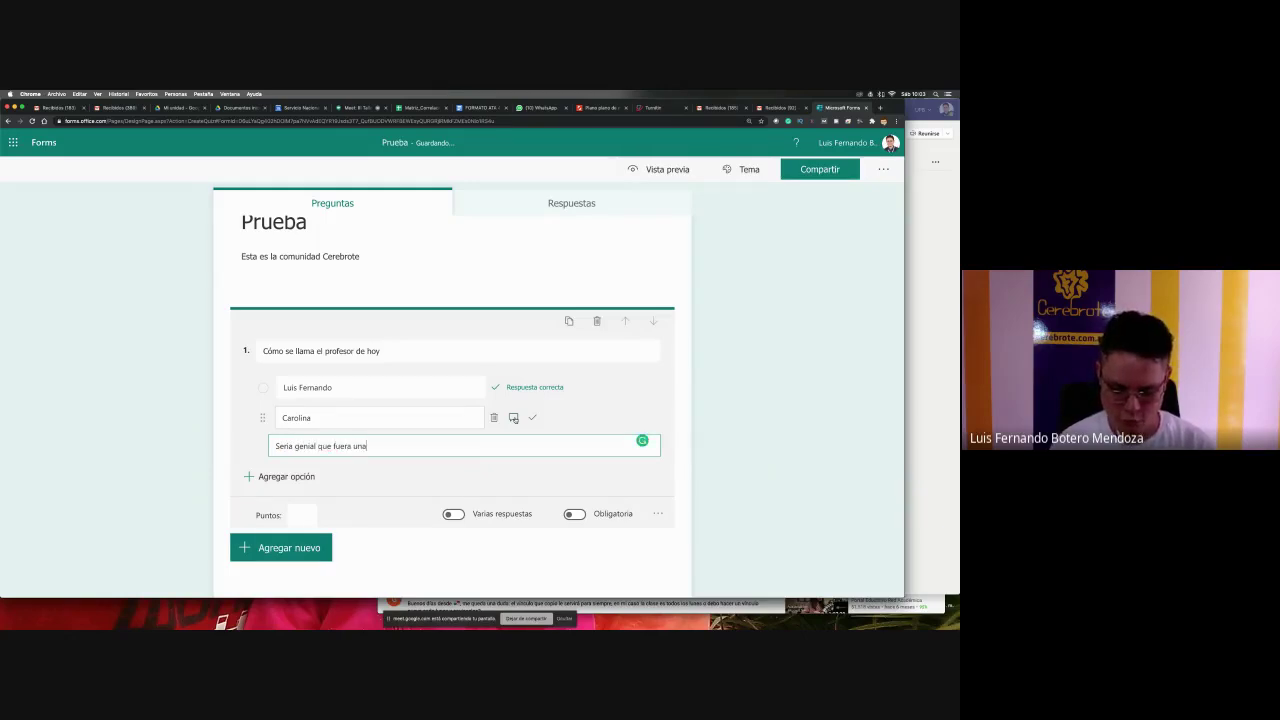
type(" profe, per")
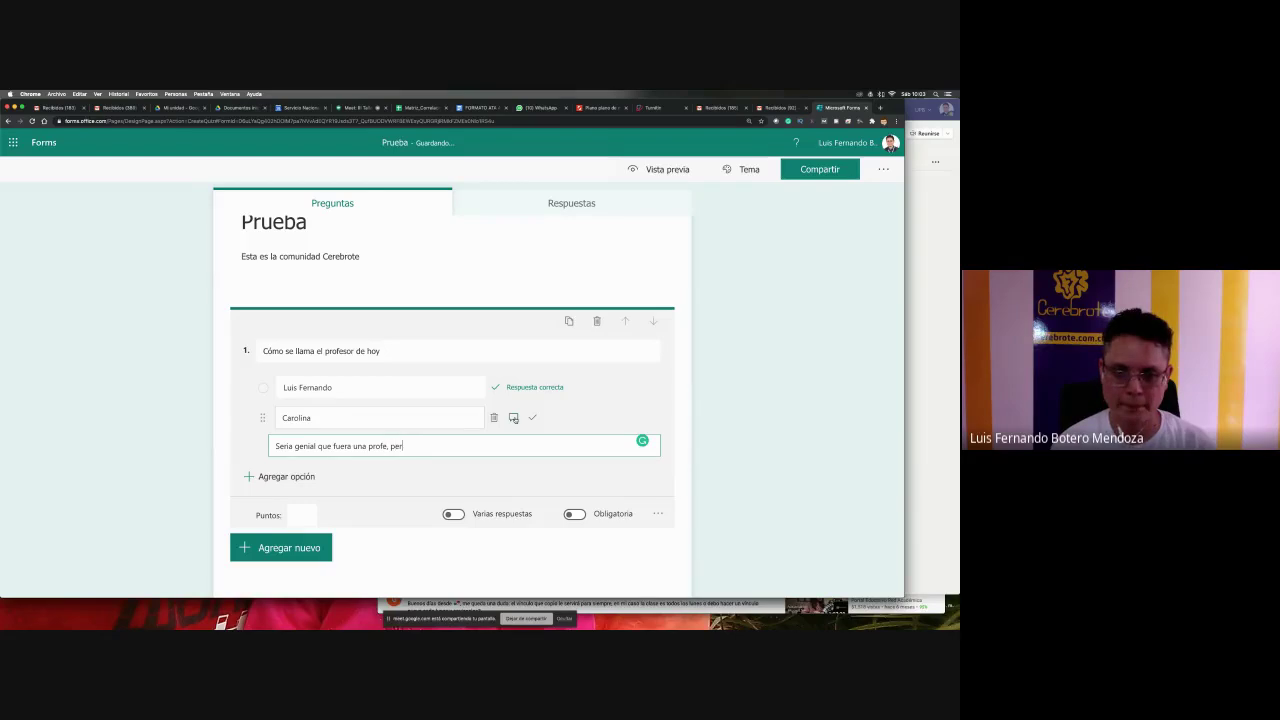
type("o no es así")
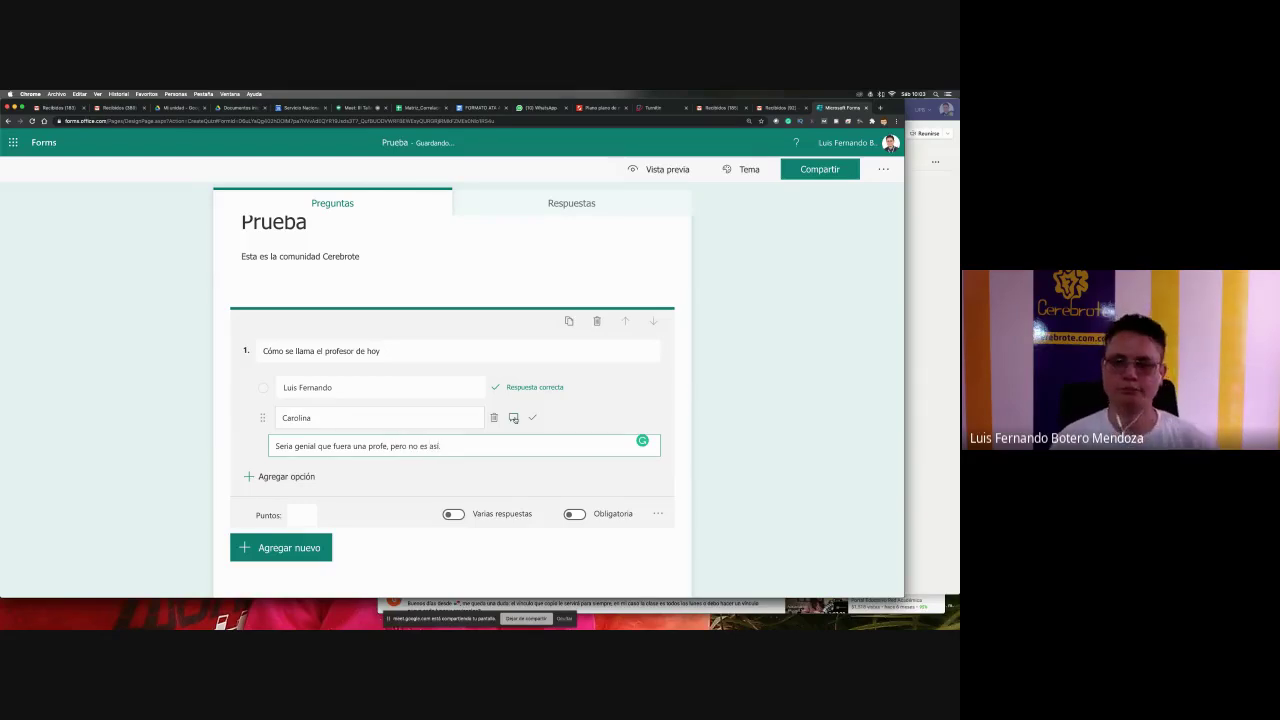
left_click(743, 386)
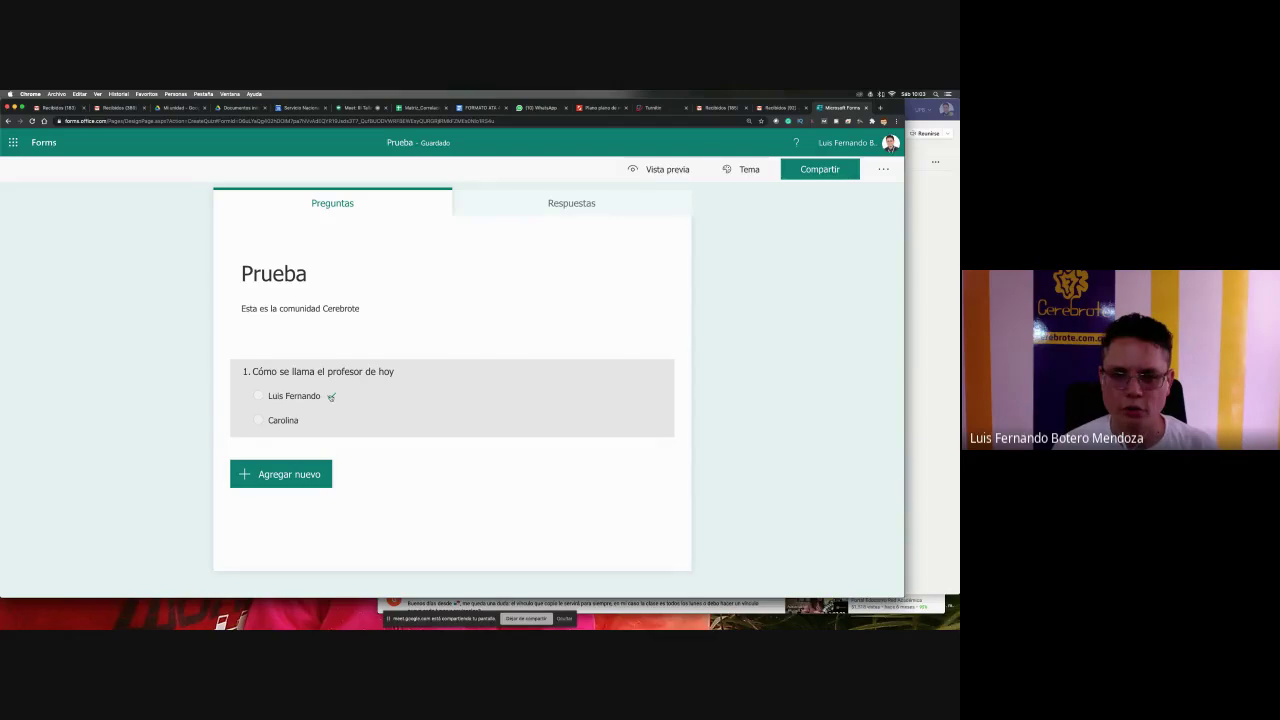
- Give question 1 a value of 30 points and mark it as required
left_click(412, 405)
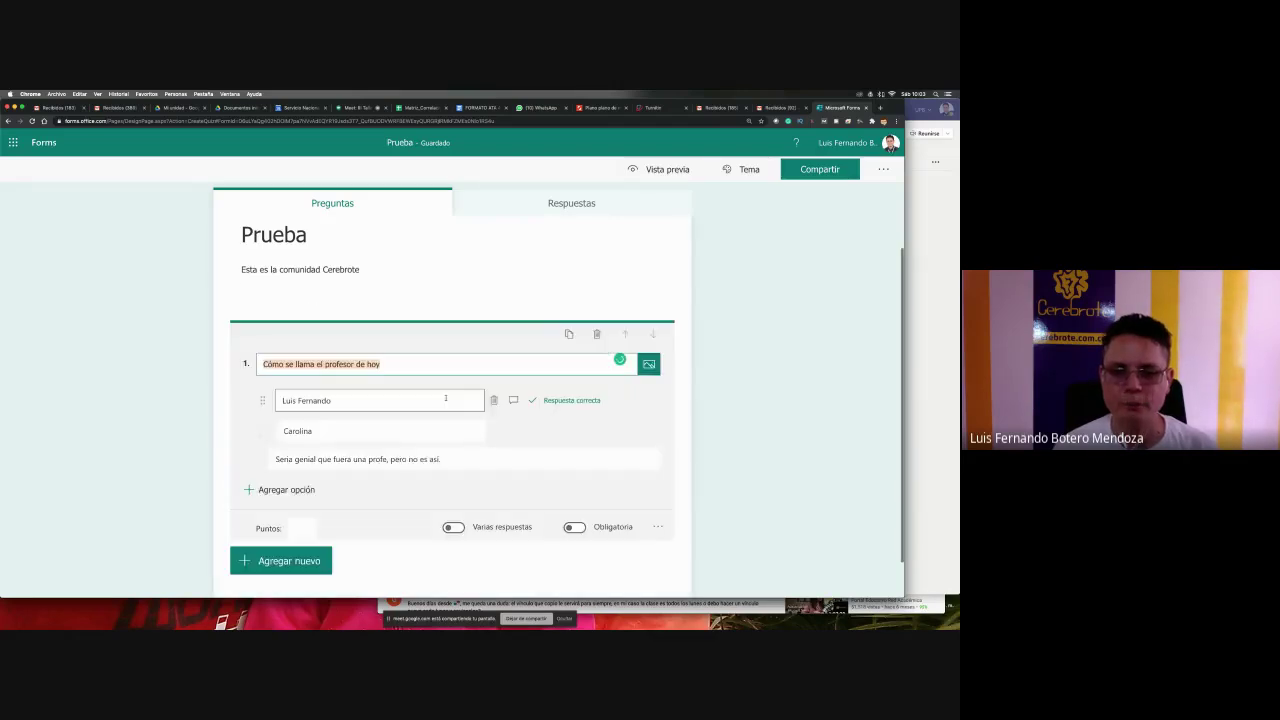
scroll(508, 441, "down", 1)
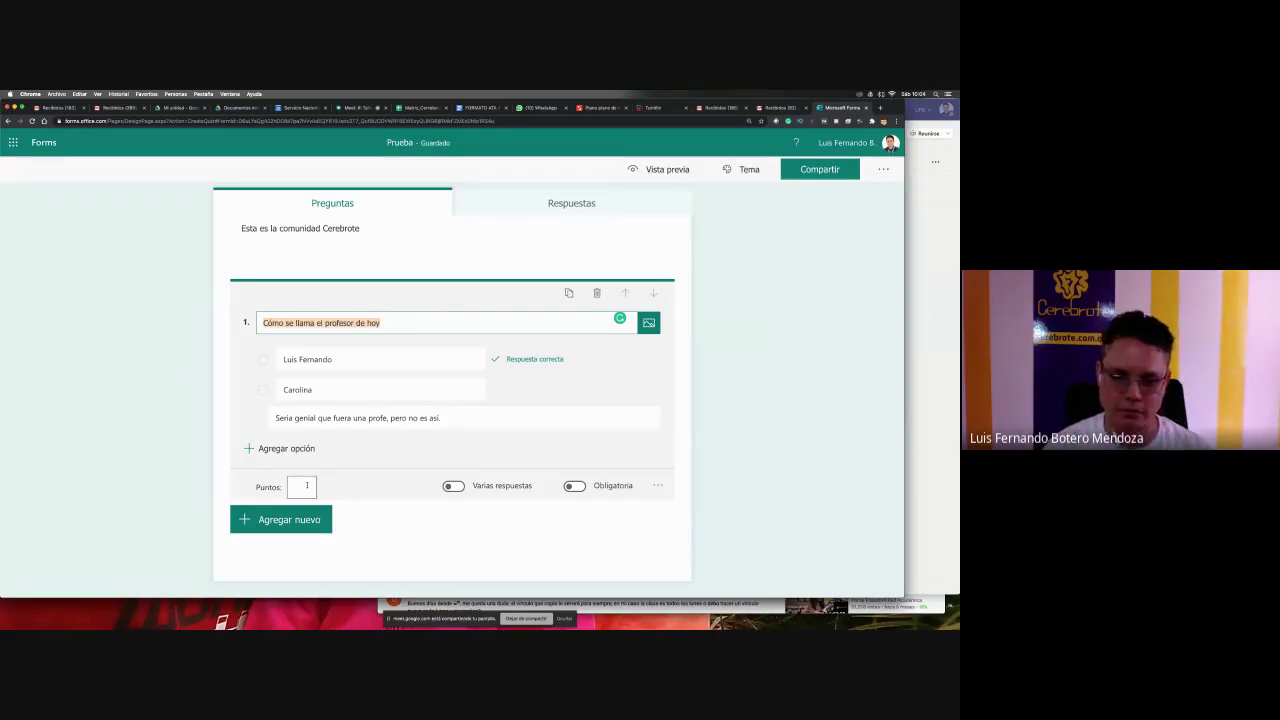
left_click(307, 486)
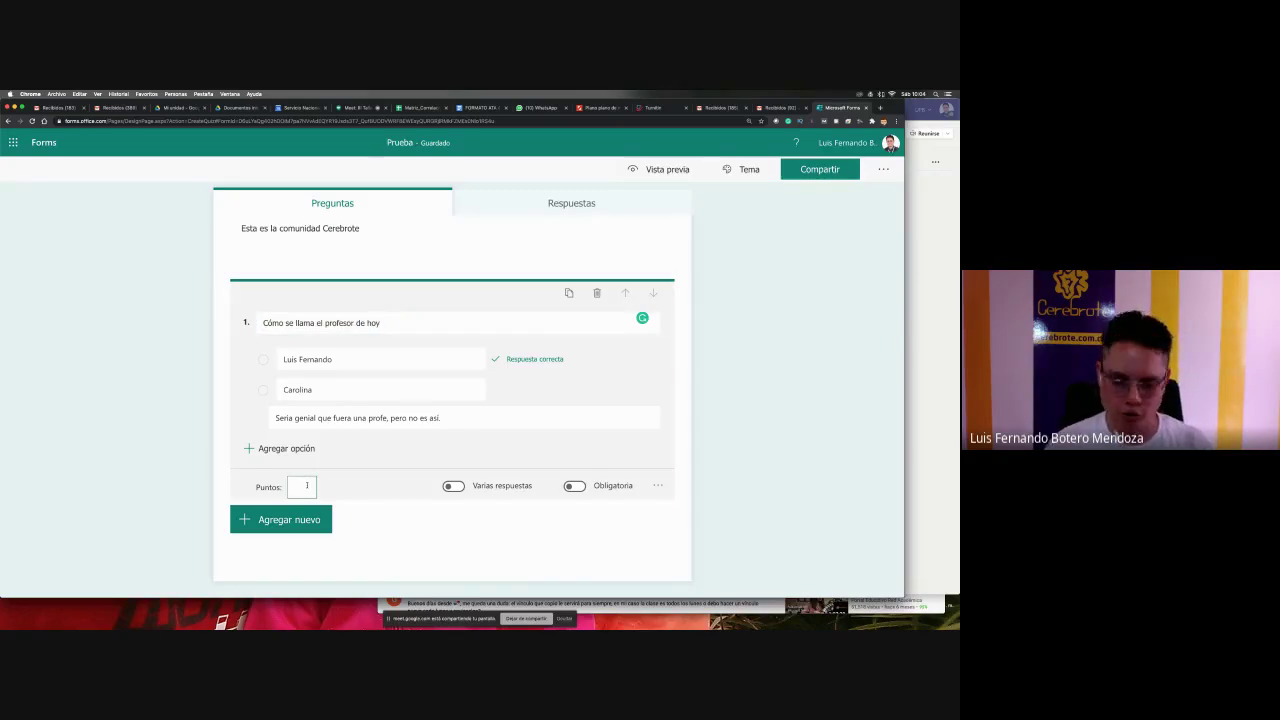
type("30")
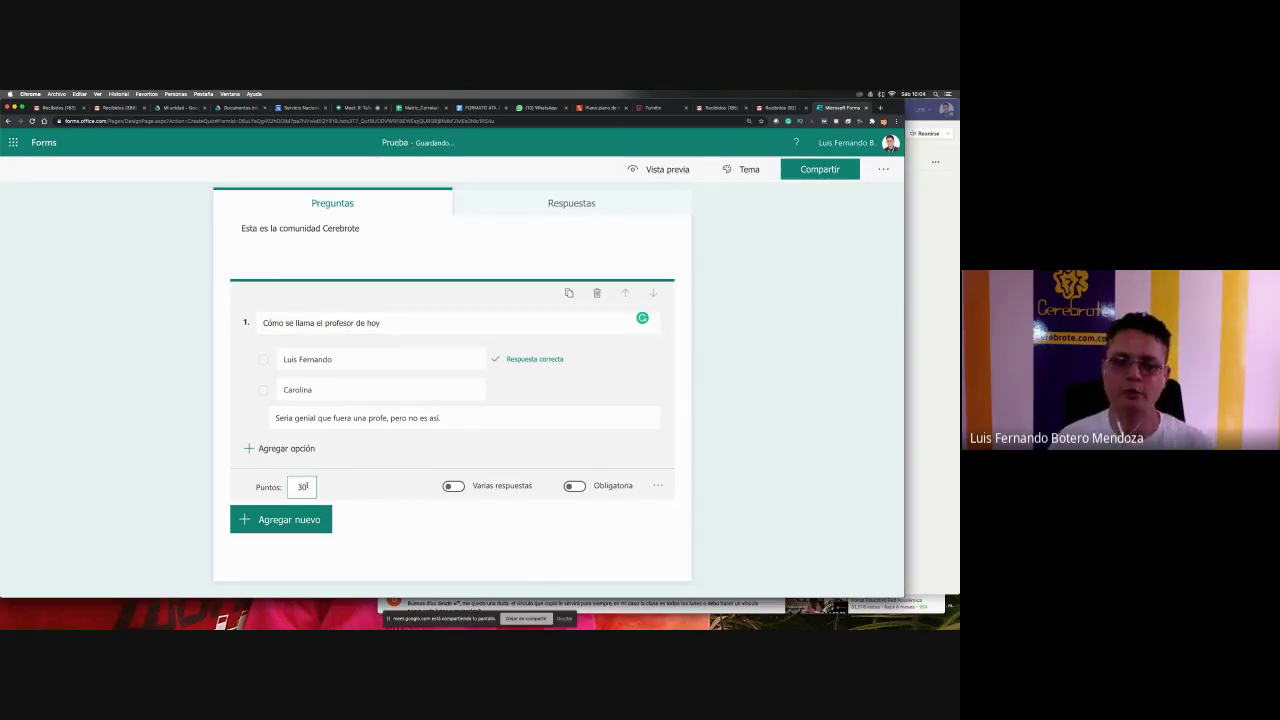
left_click(702, 453)
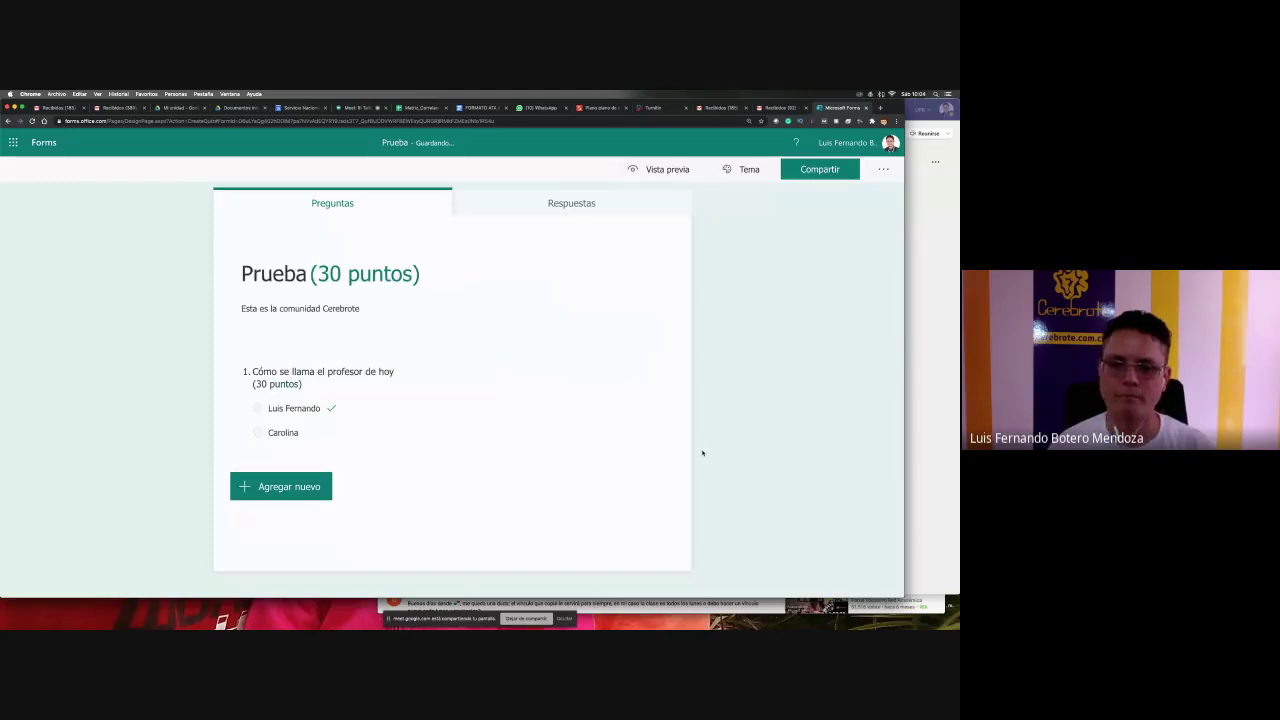
left_click(449, 405)
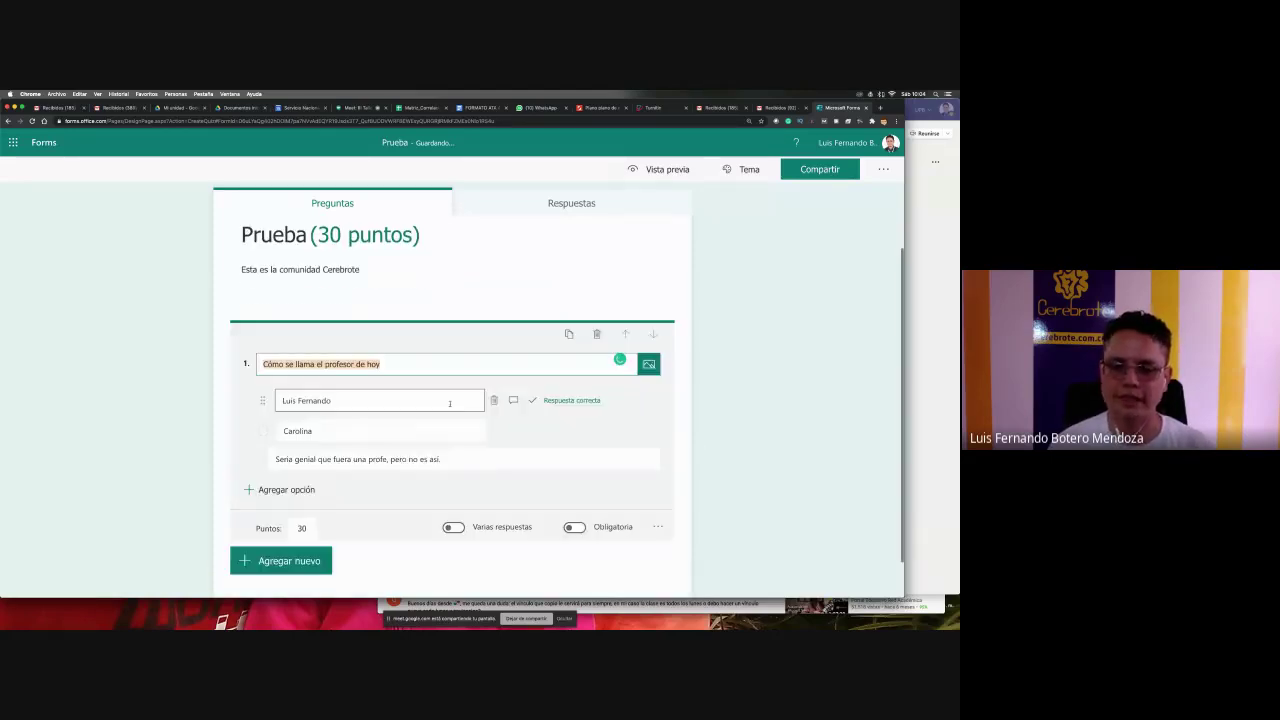
left_click(574, 527)
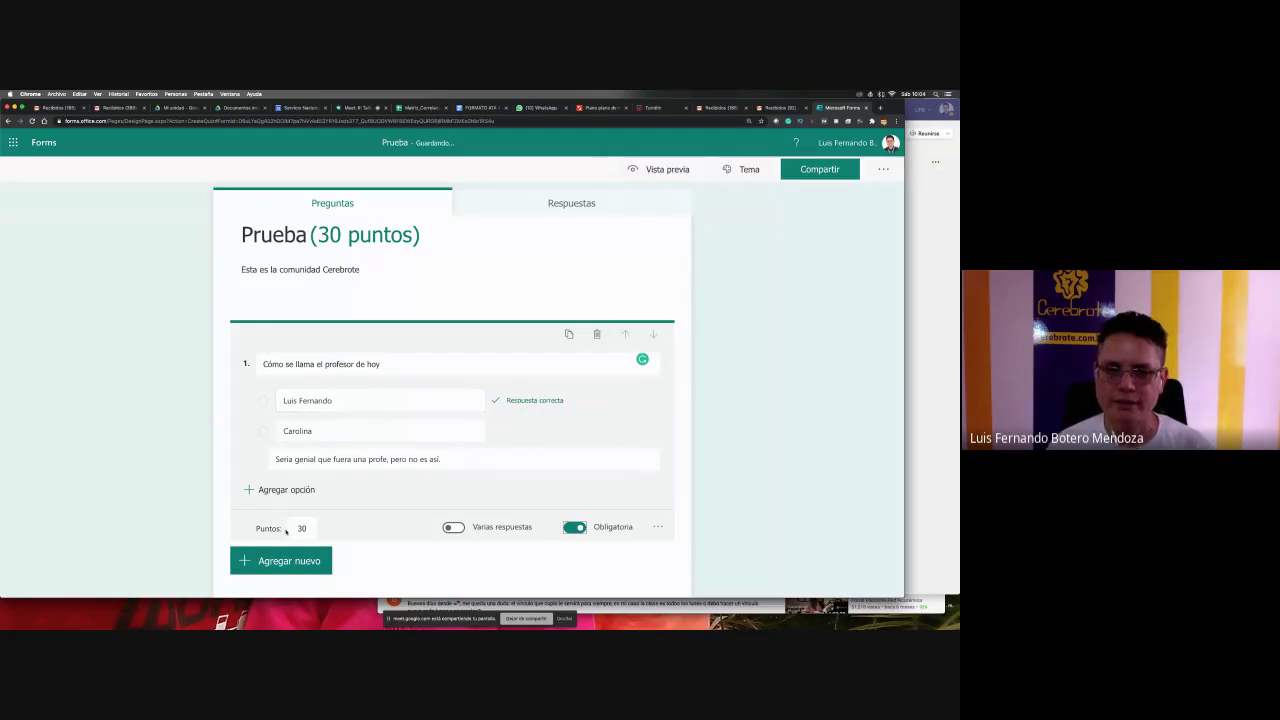
scroll(676, 456, "down", 1)
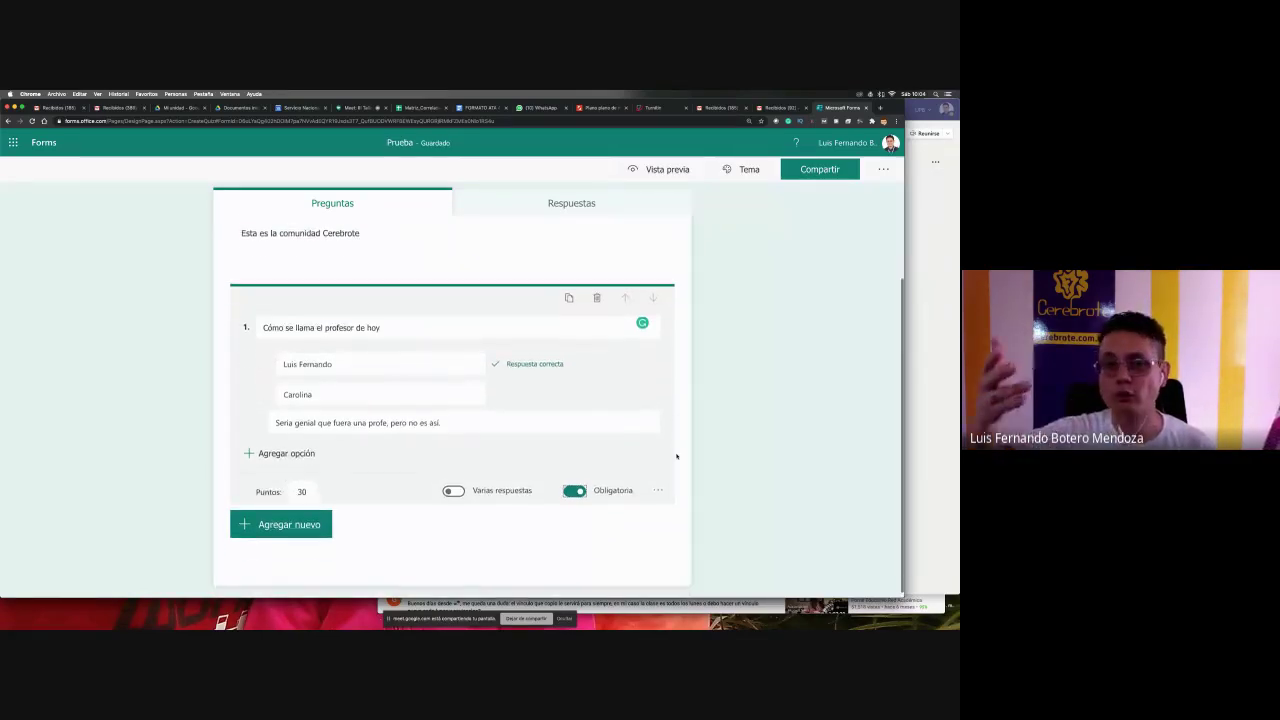
left_click(321, 536)
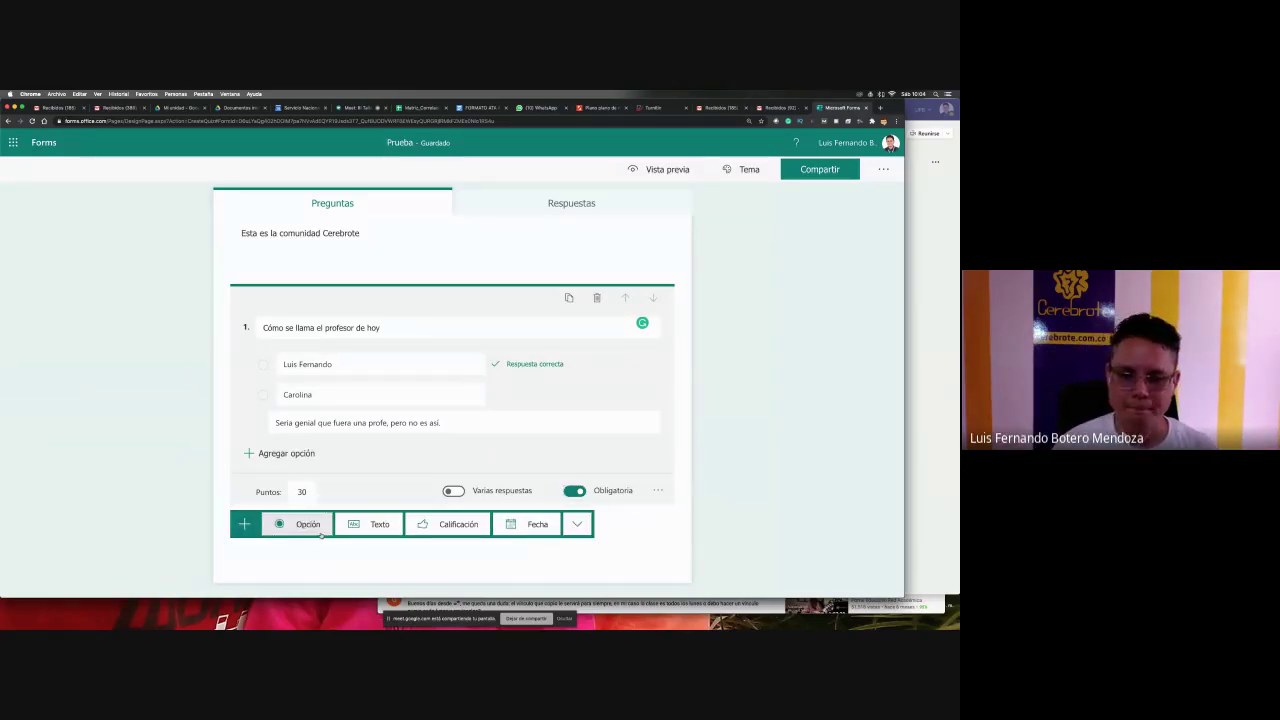
- Add multiple-choice question 2 'Cómo se llamada el canal del profesor' with options 'Aprendiendo con profesores' and 'Los videos más cool'
left_click(320, 532)
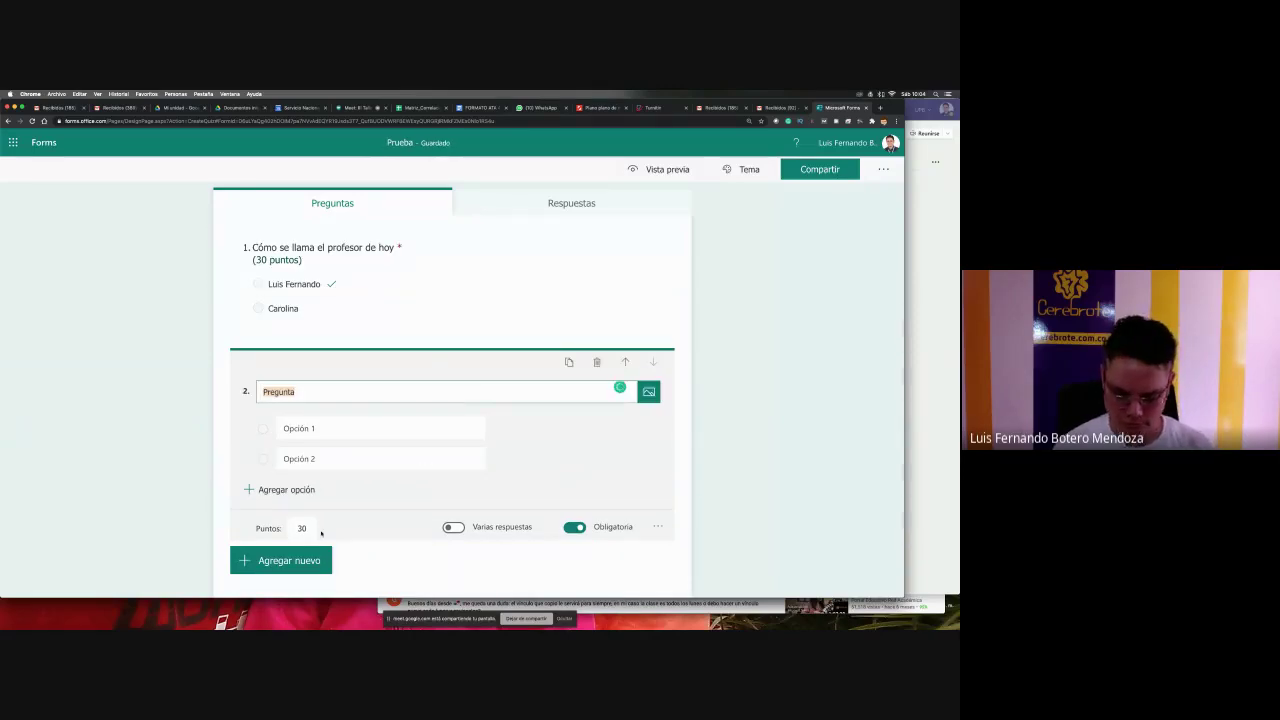
type("Cómo s")
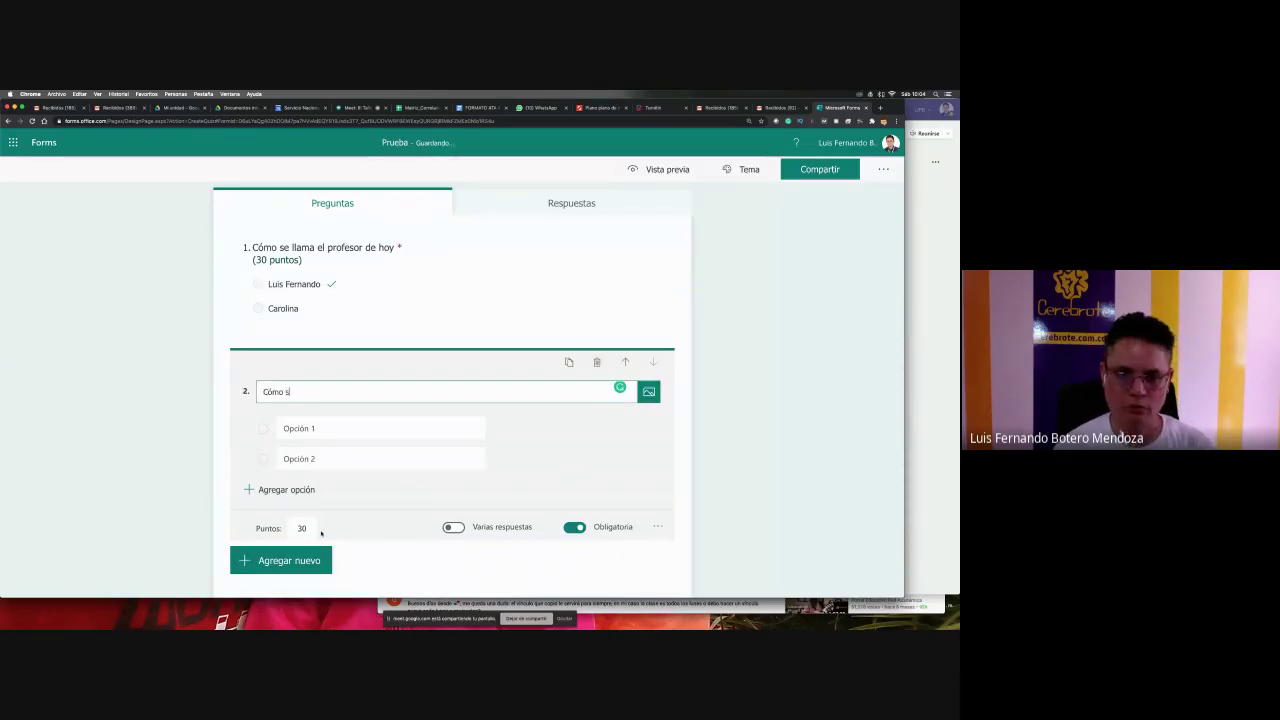
type("e llamada el canal ")
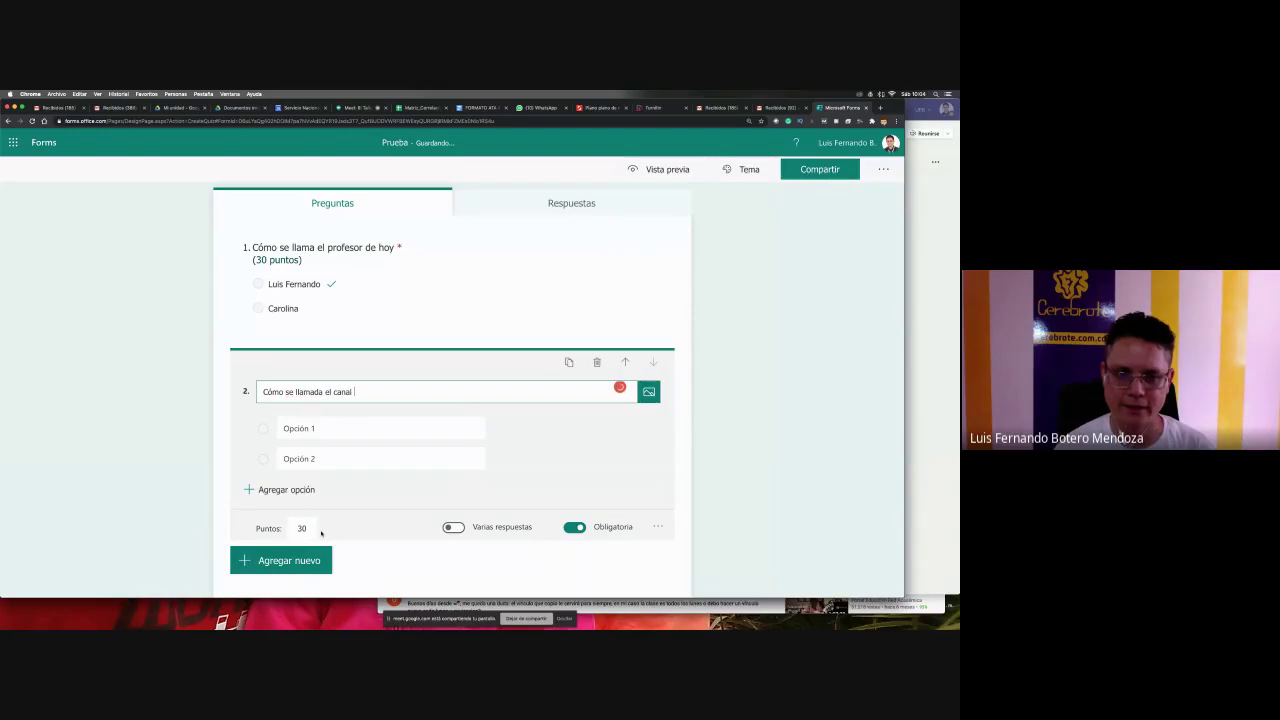
type("del profesor")
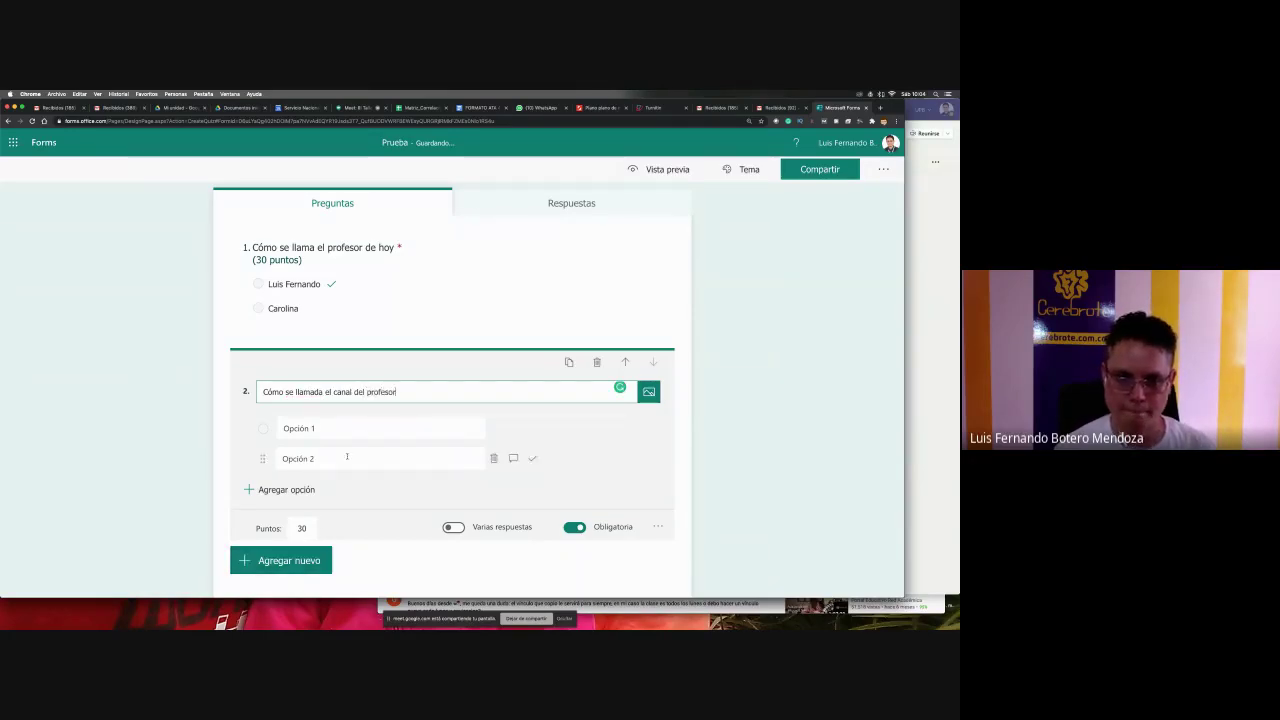
left_click(345, 427)
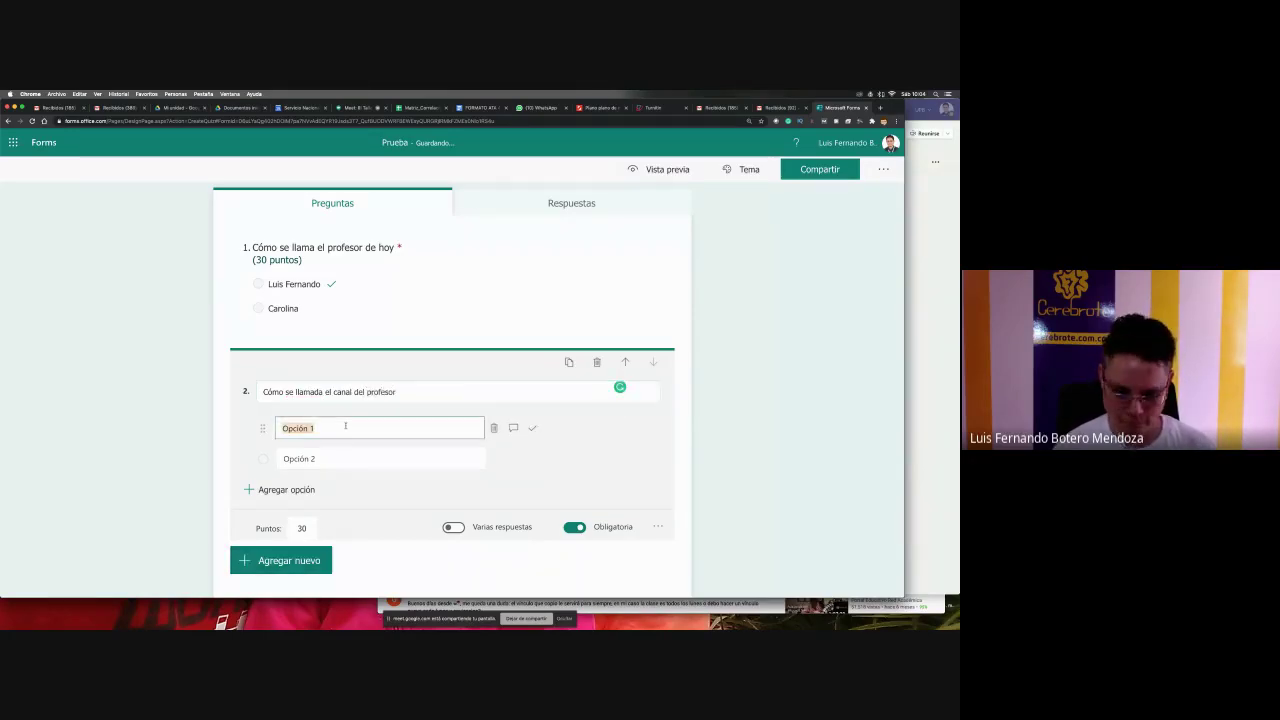
type("c")
key("BackSpace")
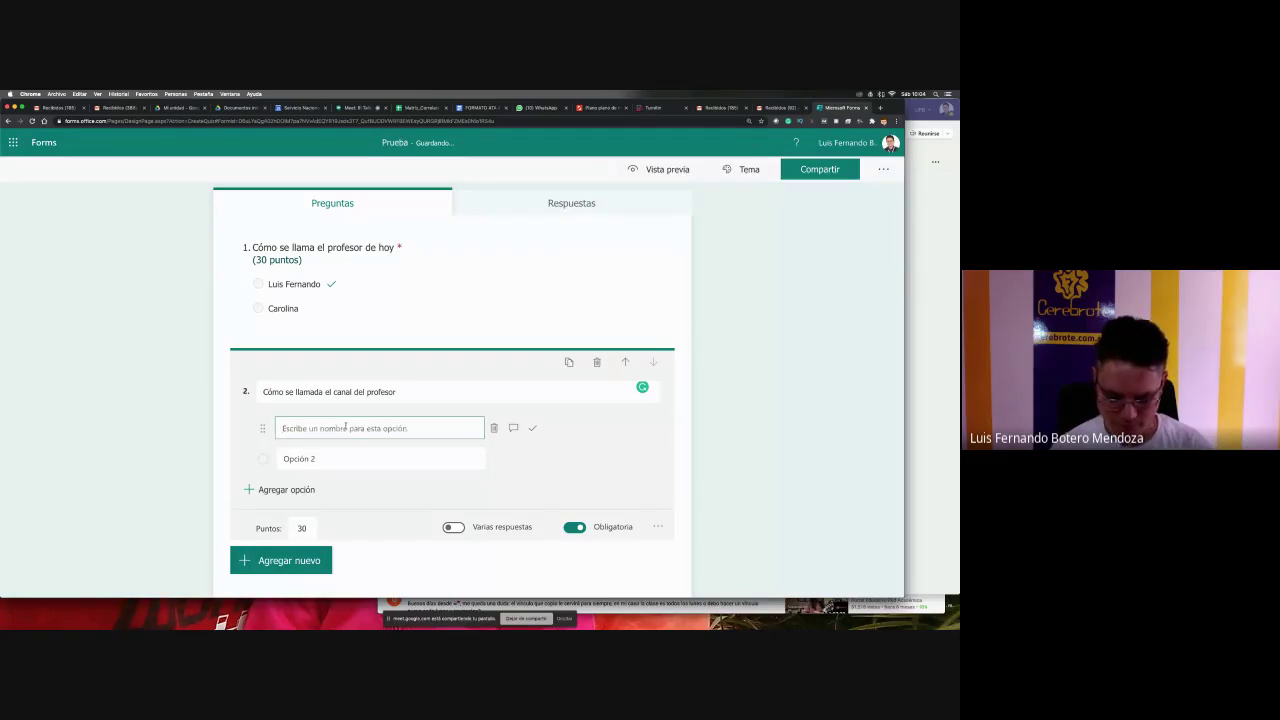
type("Aprendiendo")
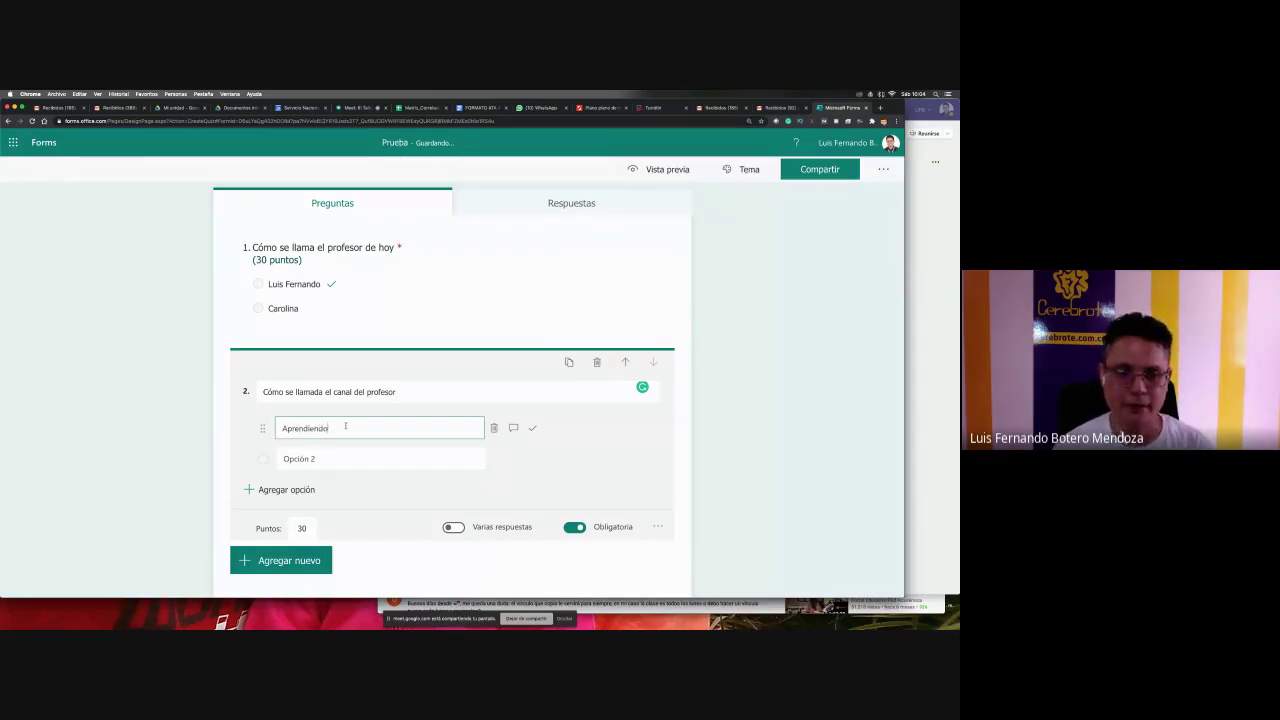
type(" con profesores")
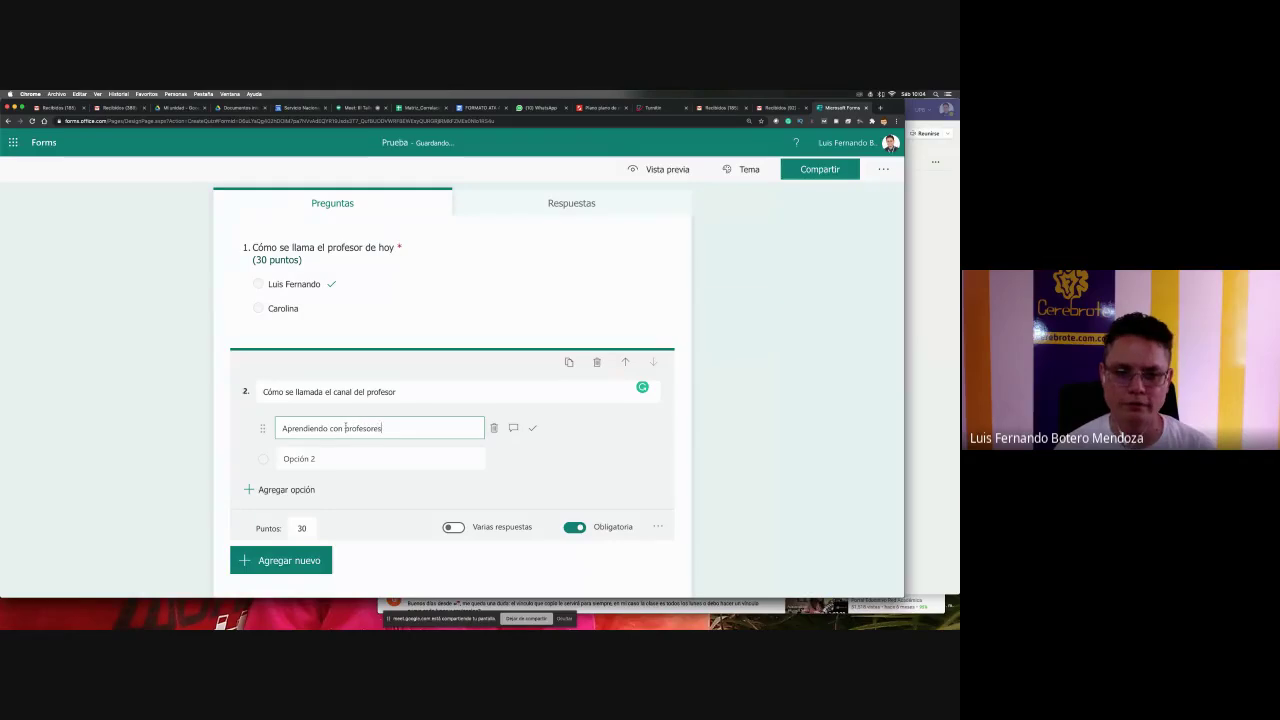
left_click(339, 455)
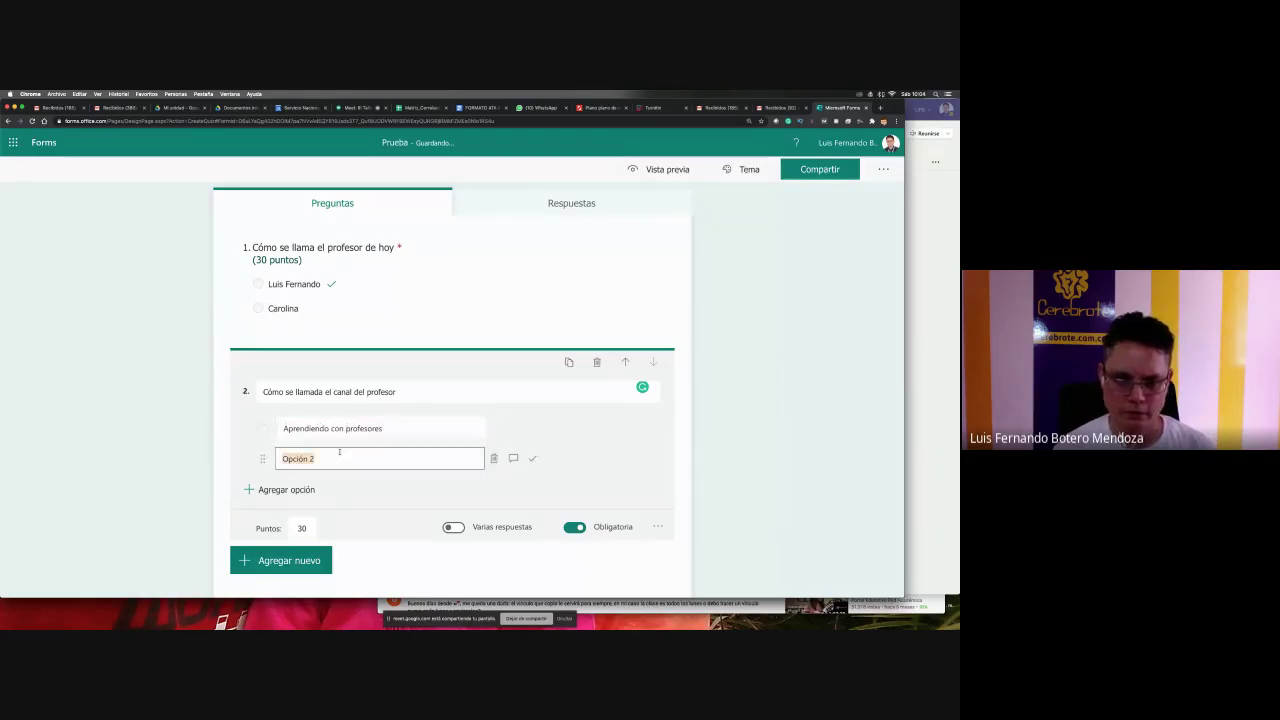
type("Los video")
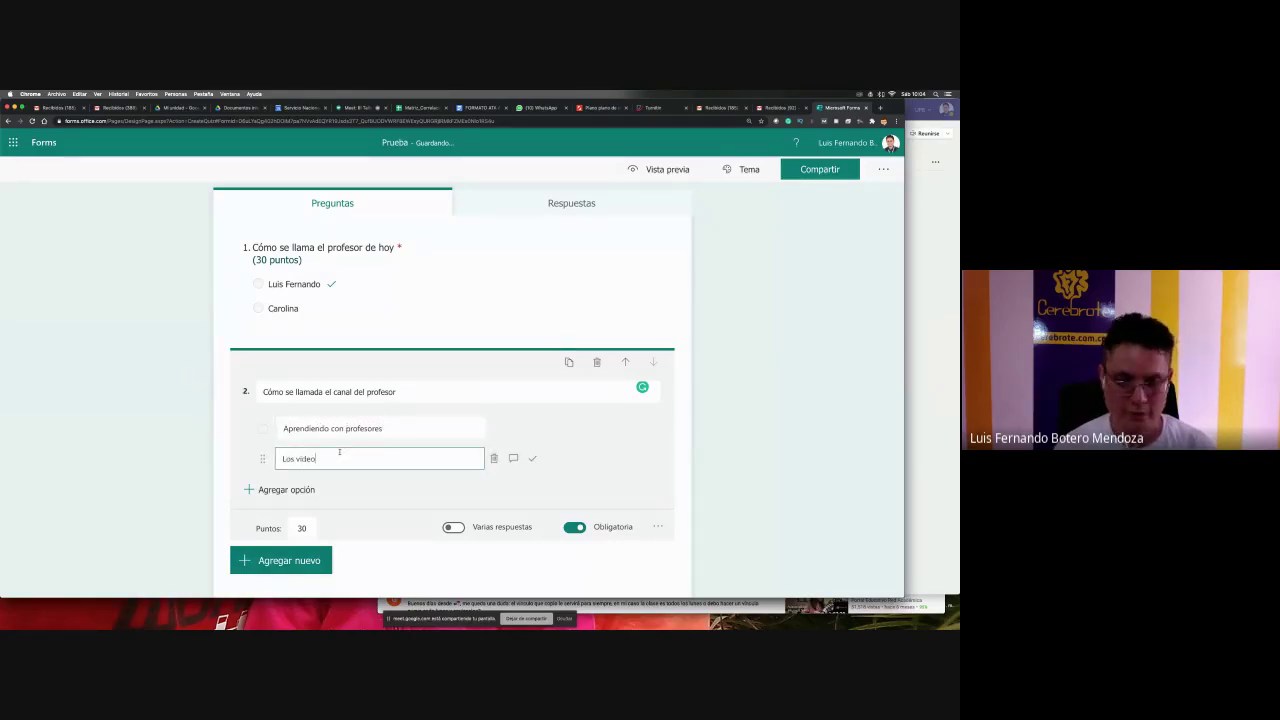
type("s más cool")
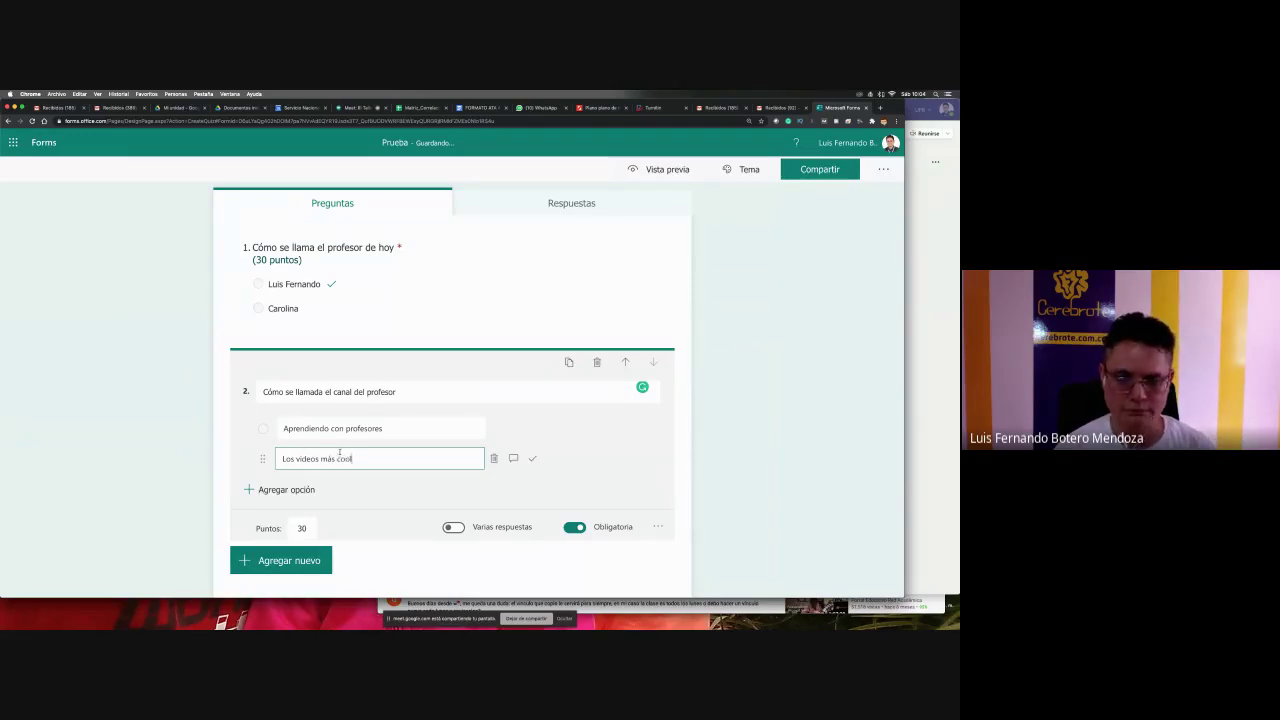
- Add options 'Todos somo uno' and 'Cerebrote', marking Cerebrote as the correct answer
left_click(315, 490)
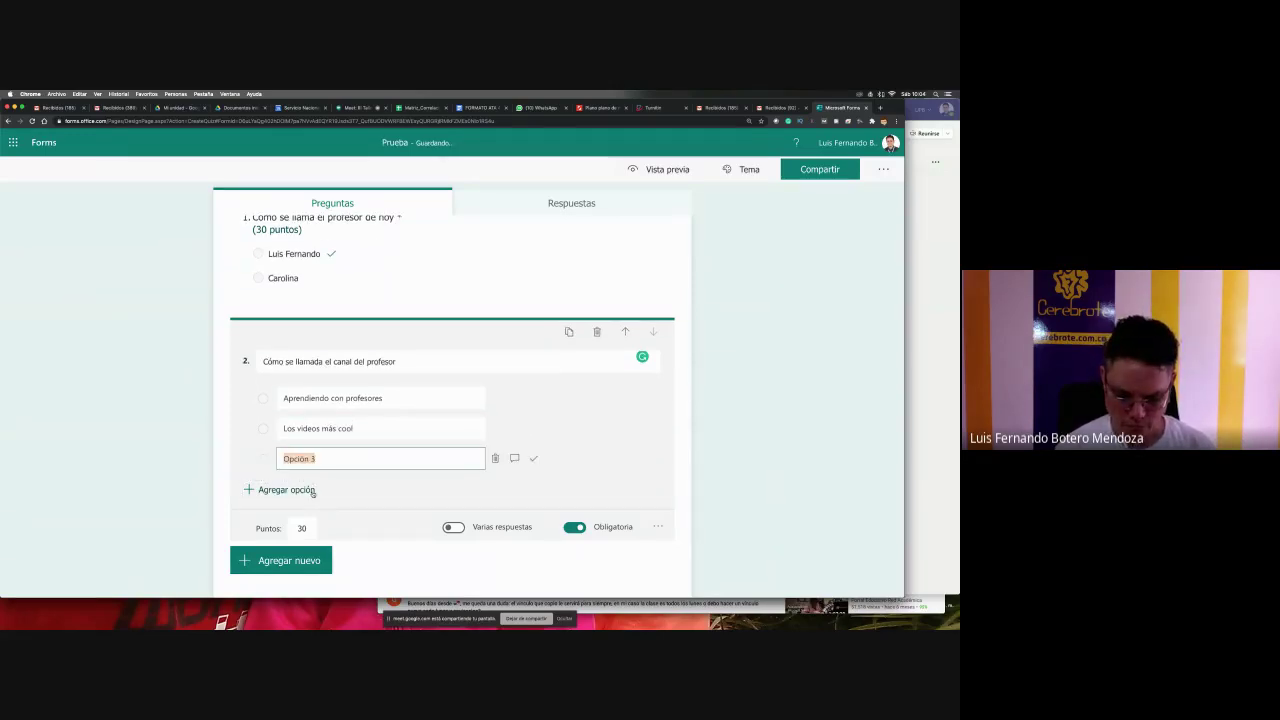
type("Todos somo ")
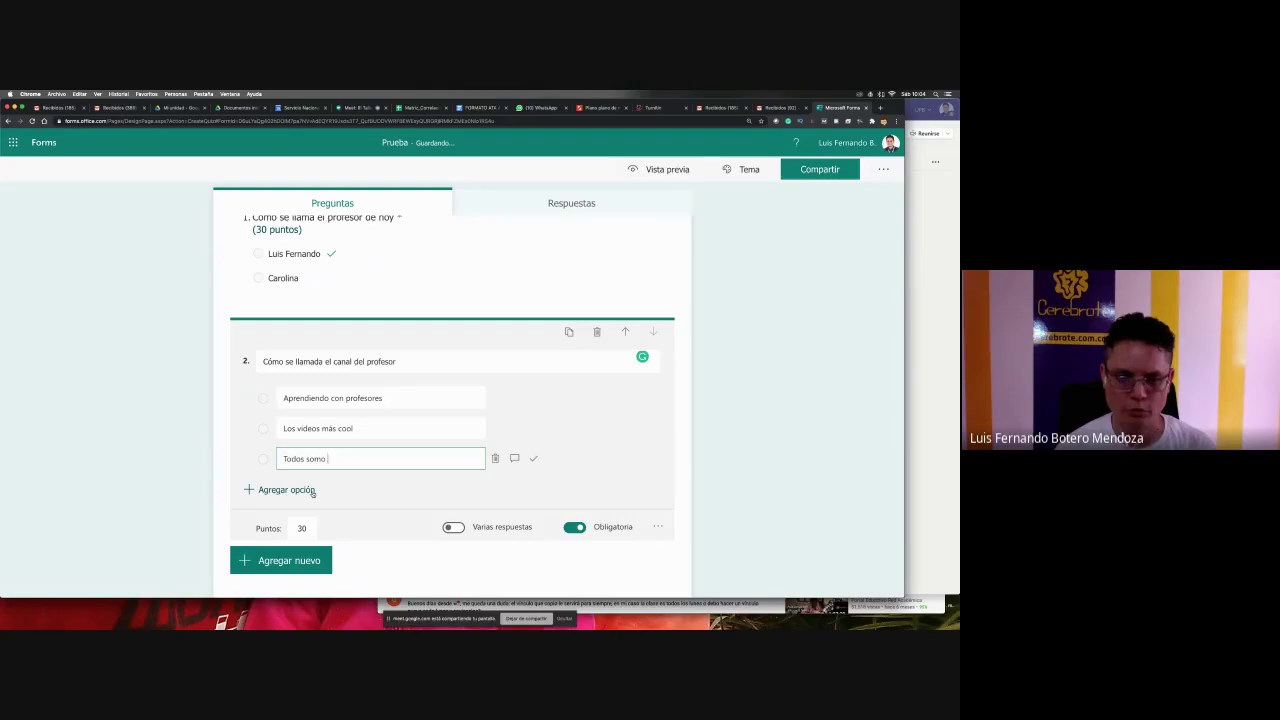
type("uno")
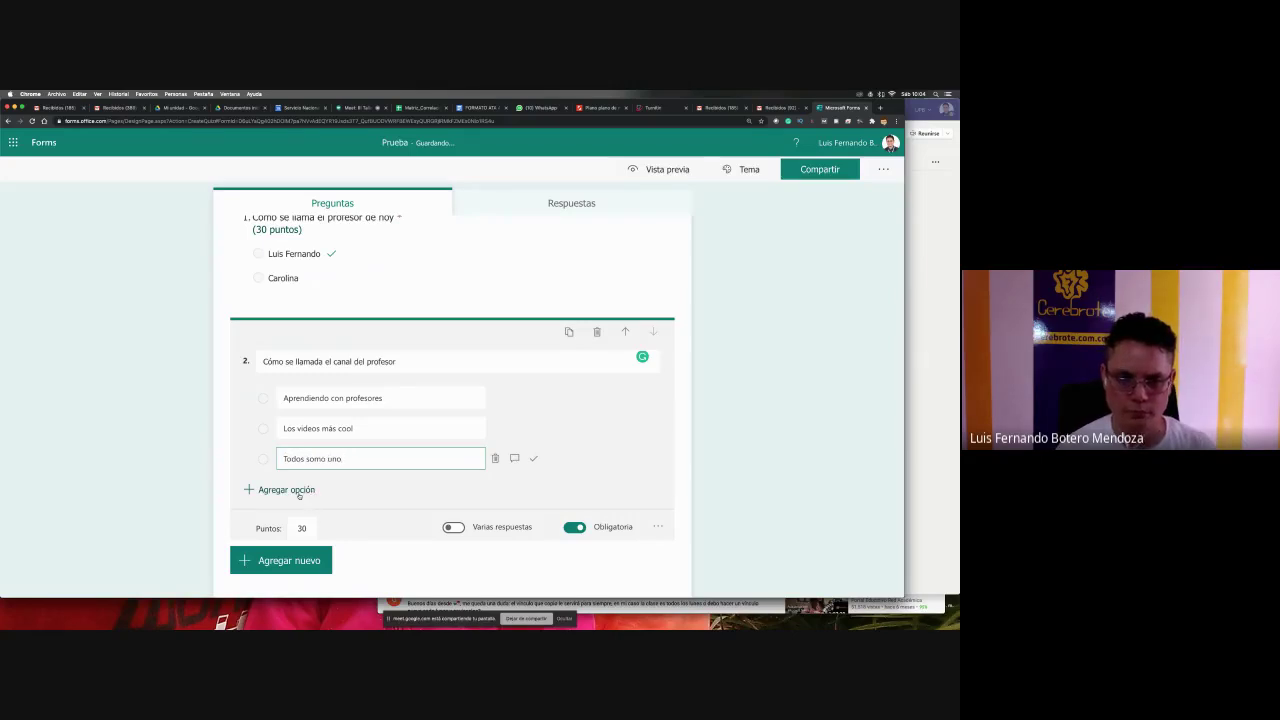
left_click(298, 491)
type("Cerebrote")
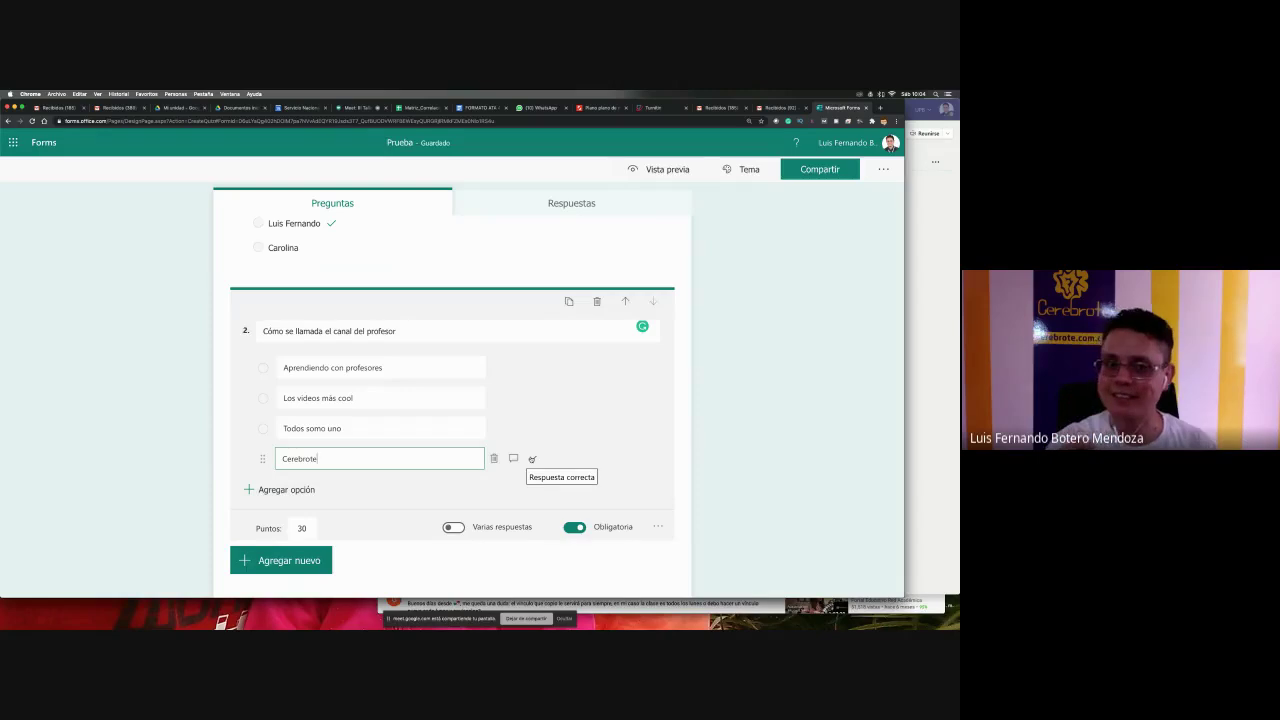
left_click(532, 459)
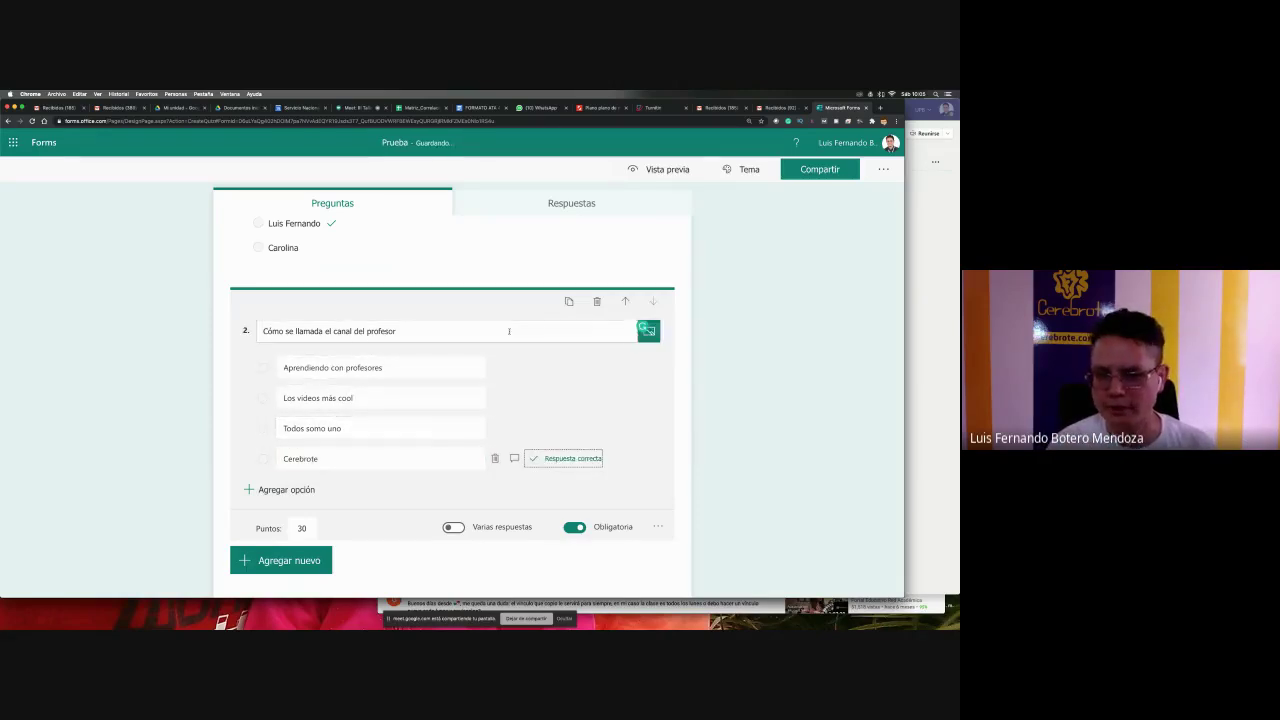
- Set question 2 to 70 points and check the value
left_click(301, 528)
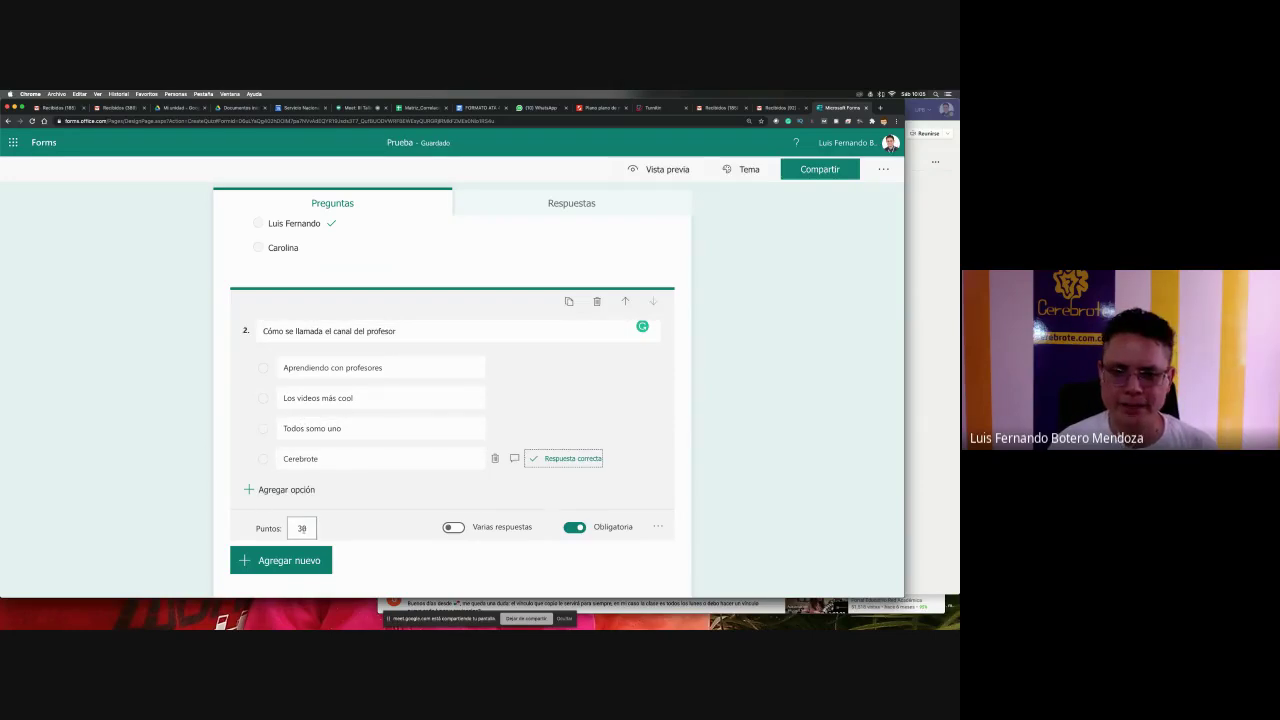
type("70")
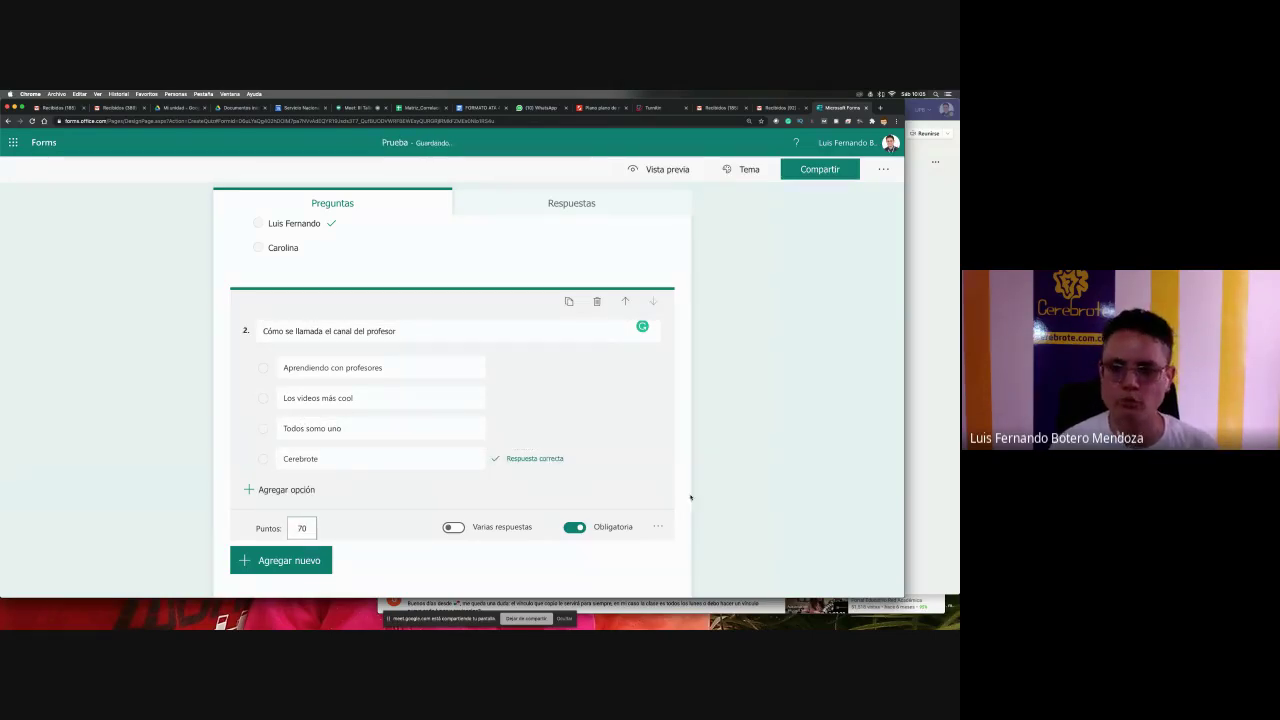
left_click(690, 497)
left_click(409, 329)
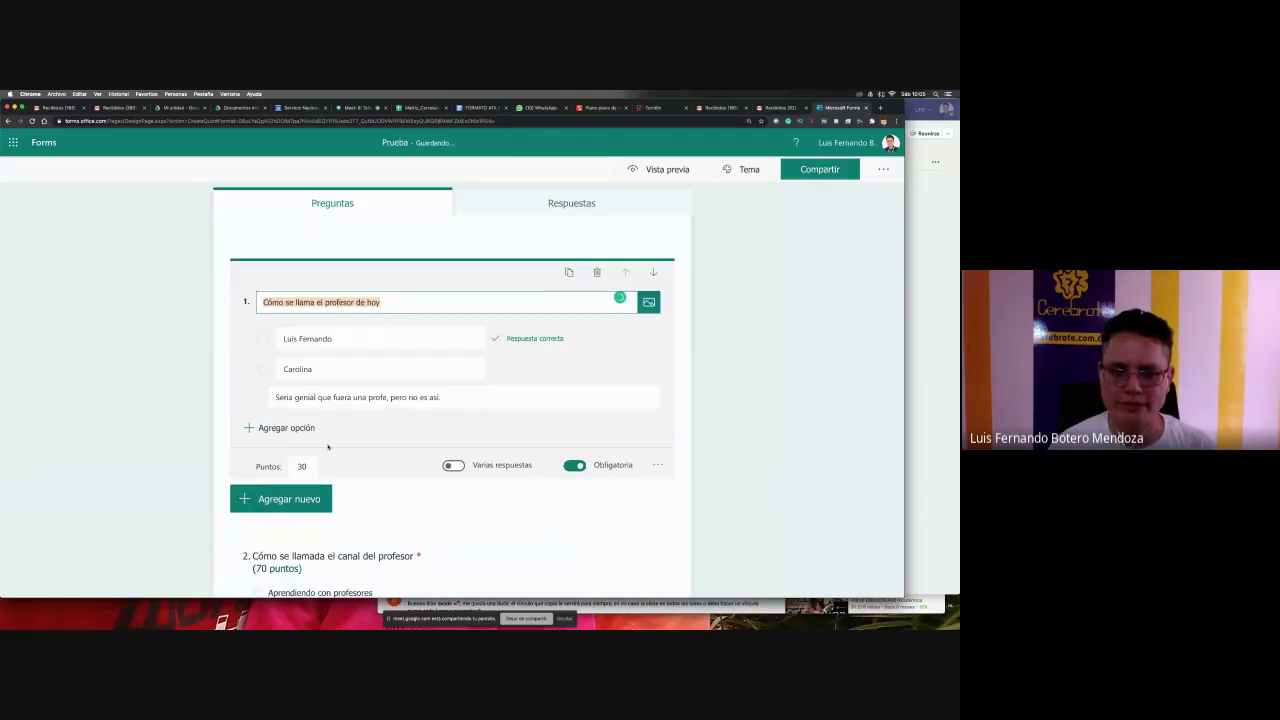
left_click(366, 488)
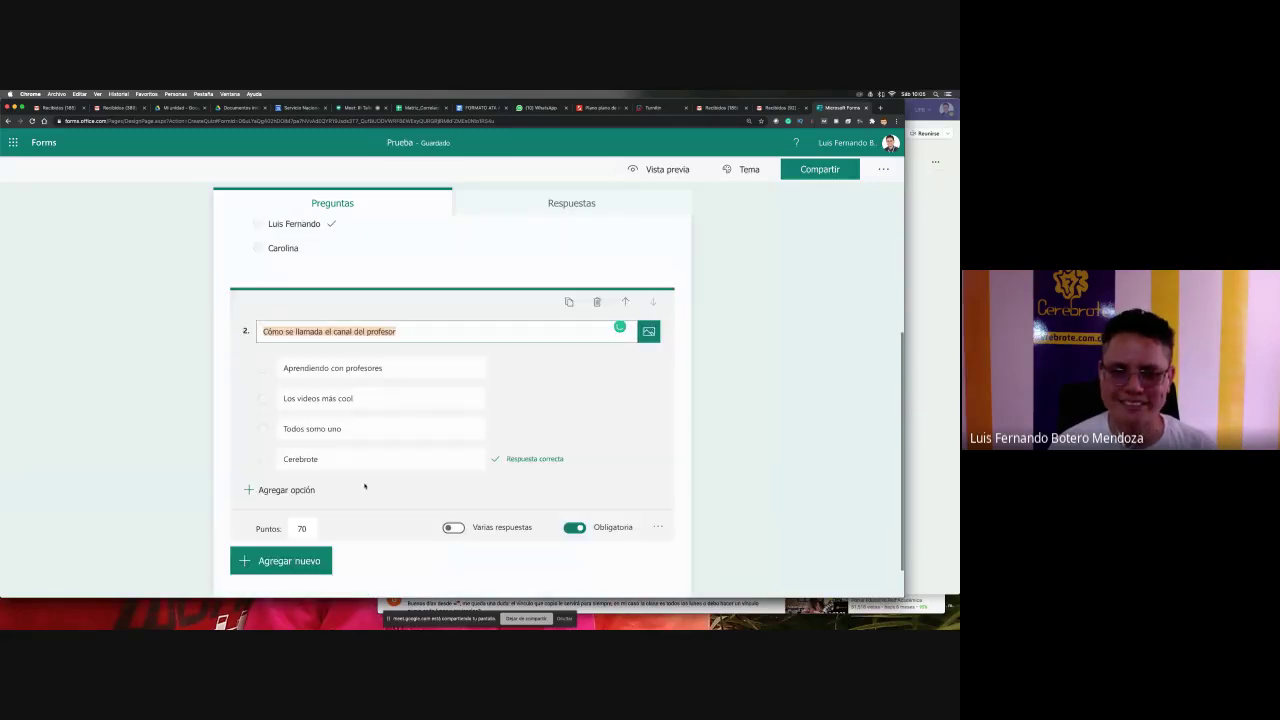
left_click(743, 464)
left_click(476, 421)
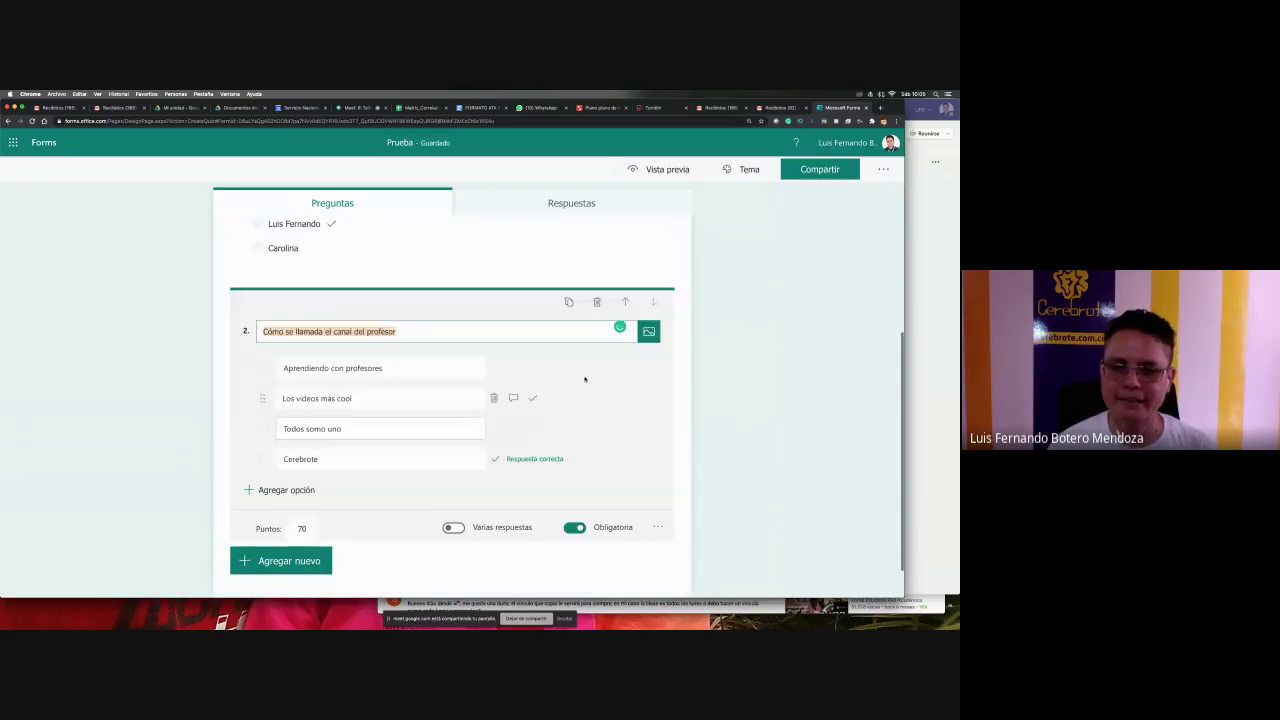
left_click(649, 332)
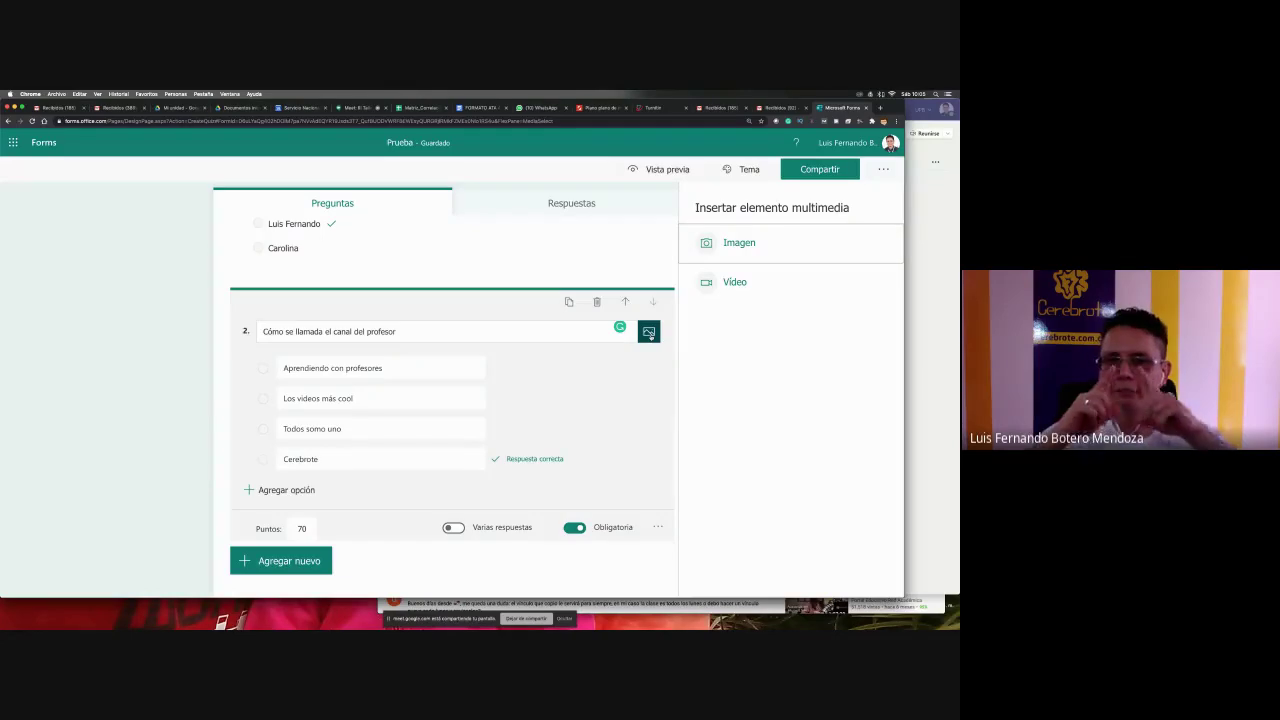
- Upload the 'A partir de mañana todos a clases VIRTUALES' image from the cerebrote.com.co folder into question 2
left_click(710, 252)
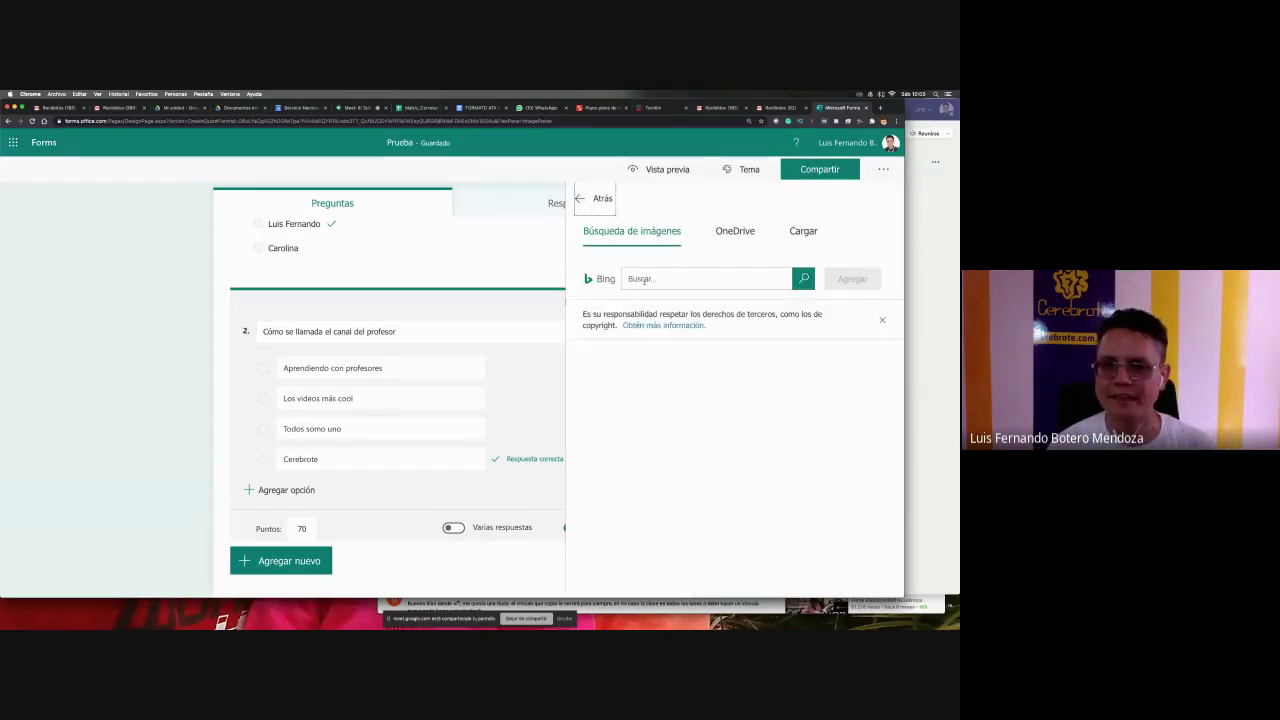
left_click(624, 280)
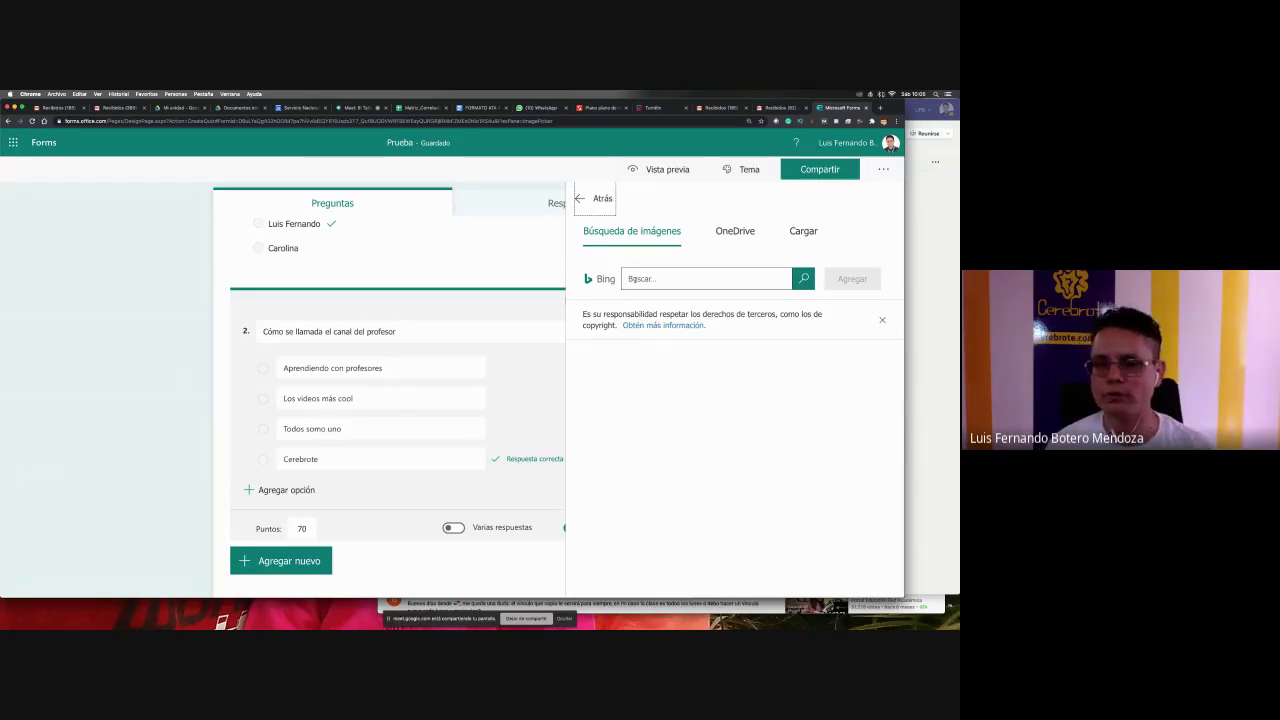
left_click(725, 233)
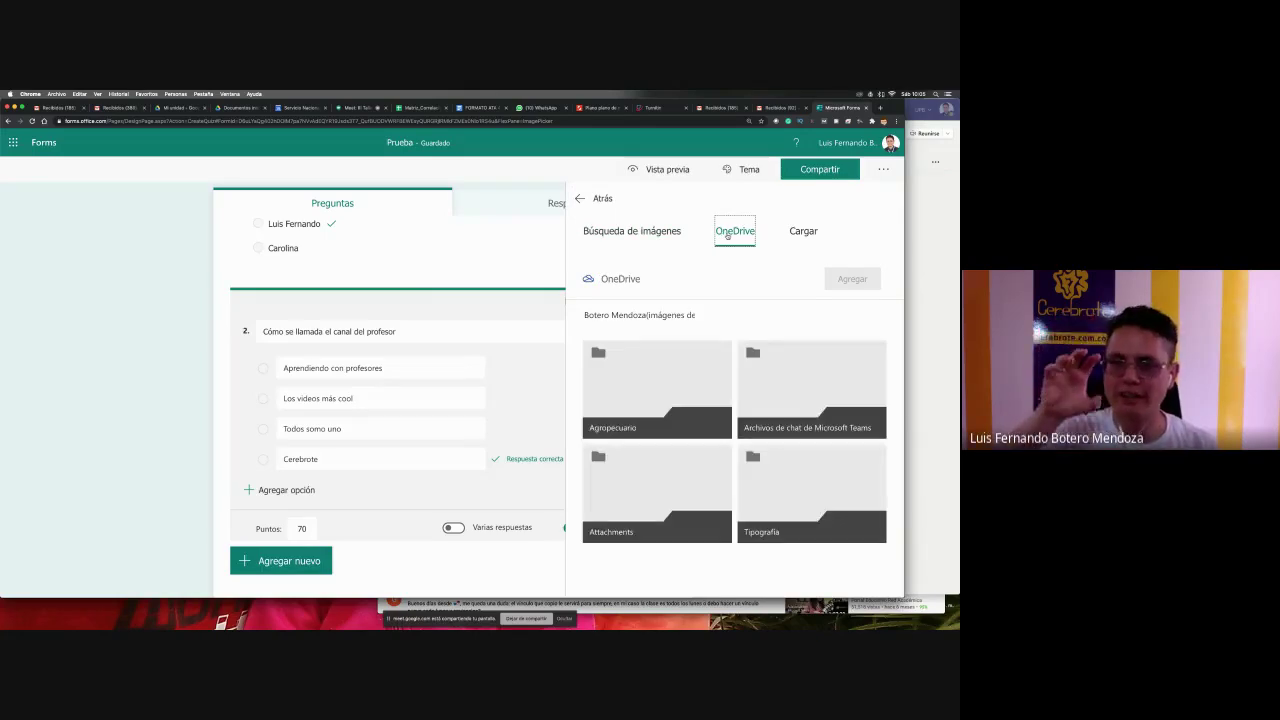
left_click(793, 232)
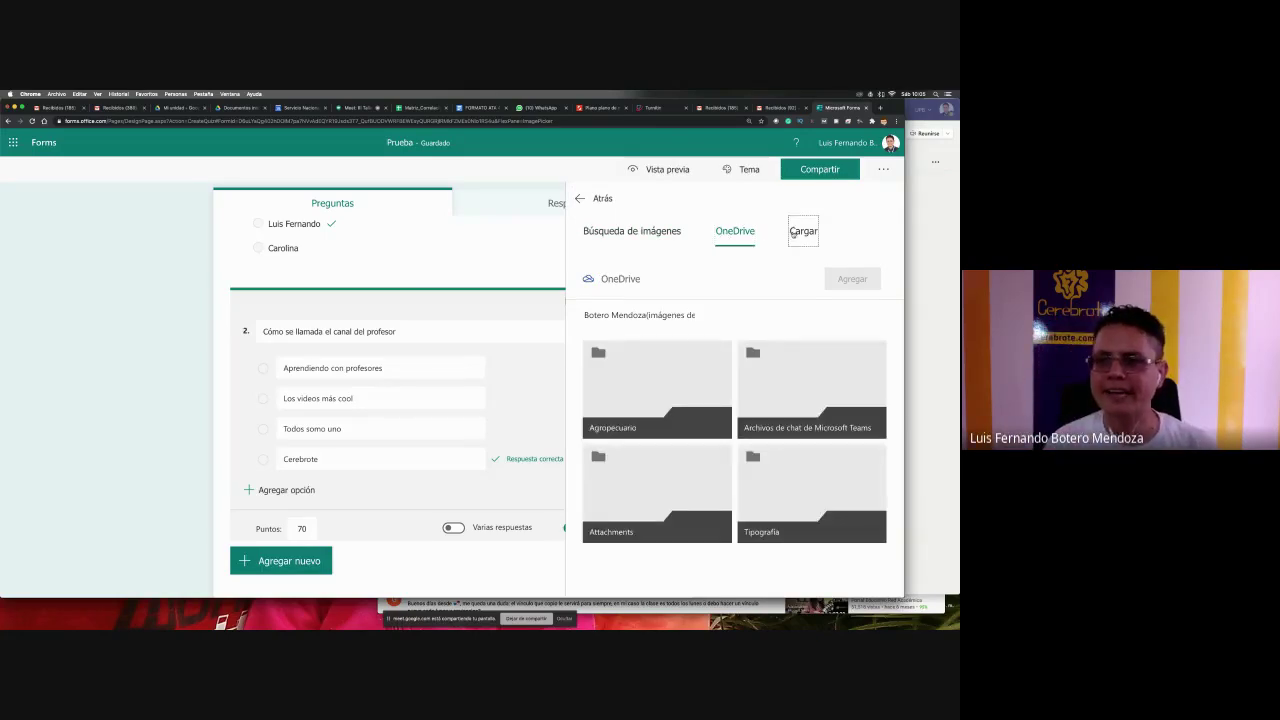
left_click(459, 135)
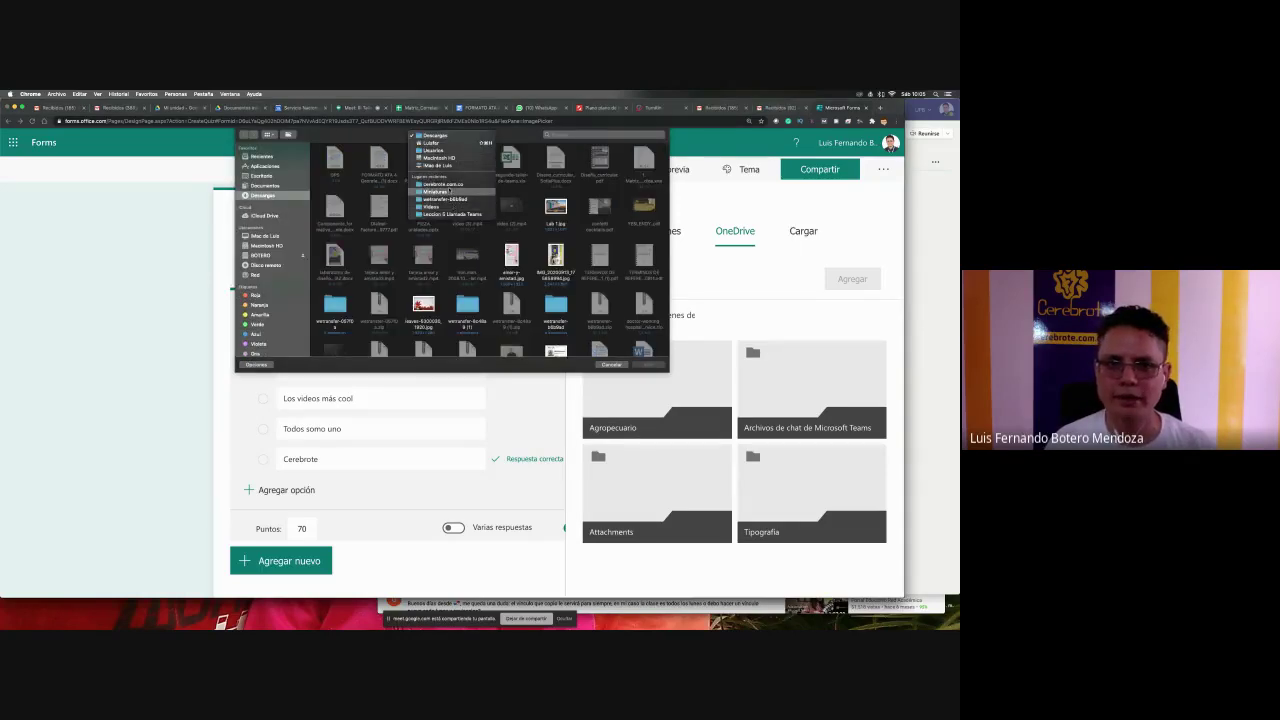
left_click(446, 184)
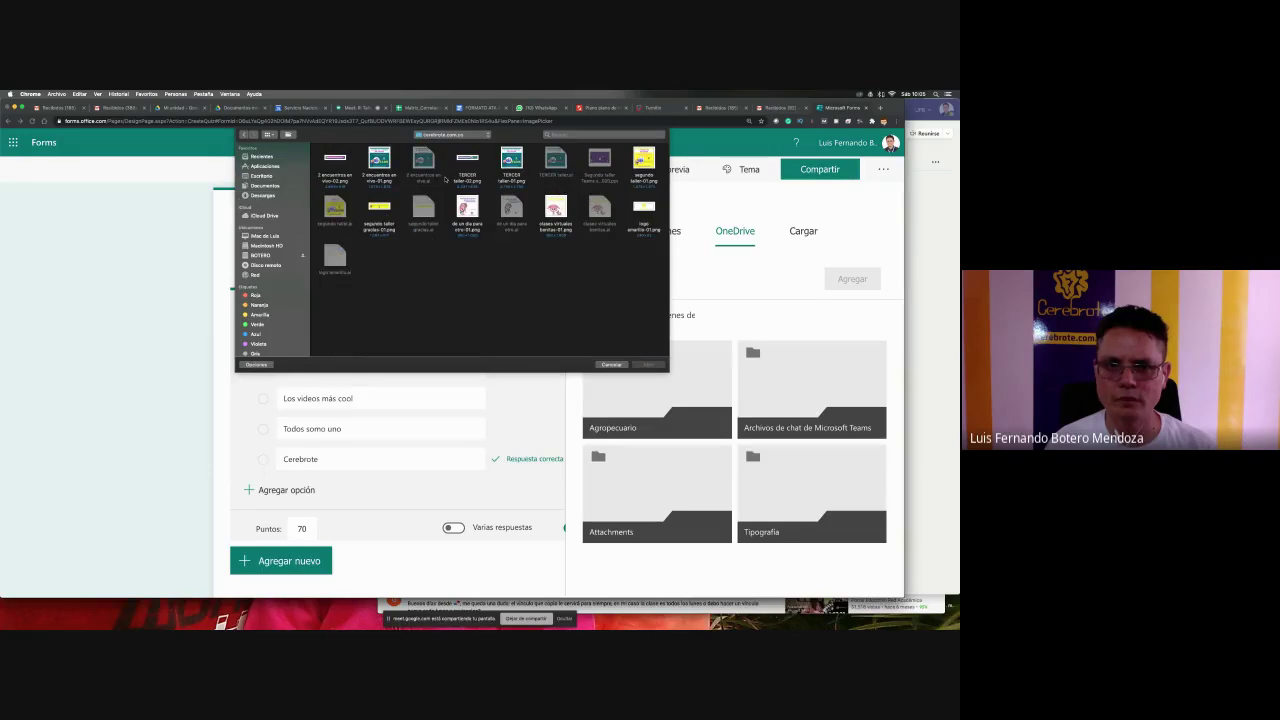
left_click(467, 208)
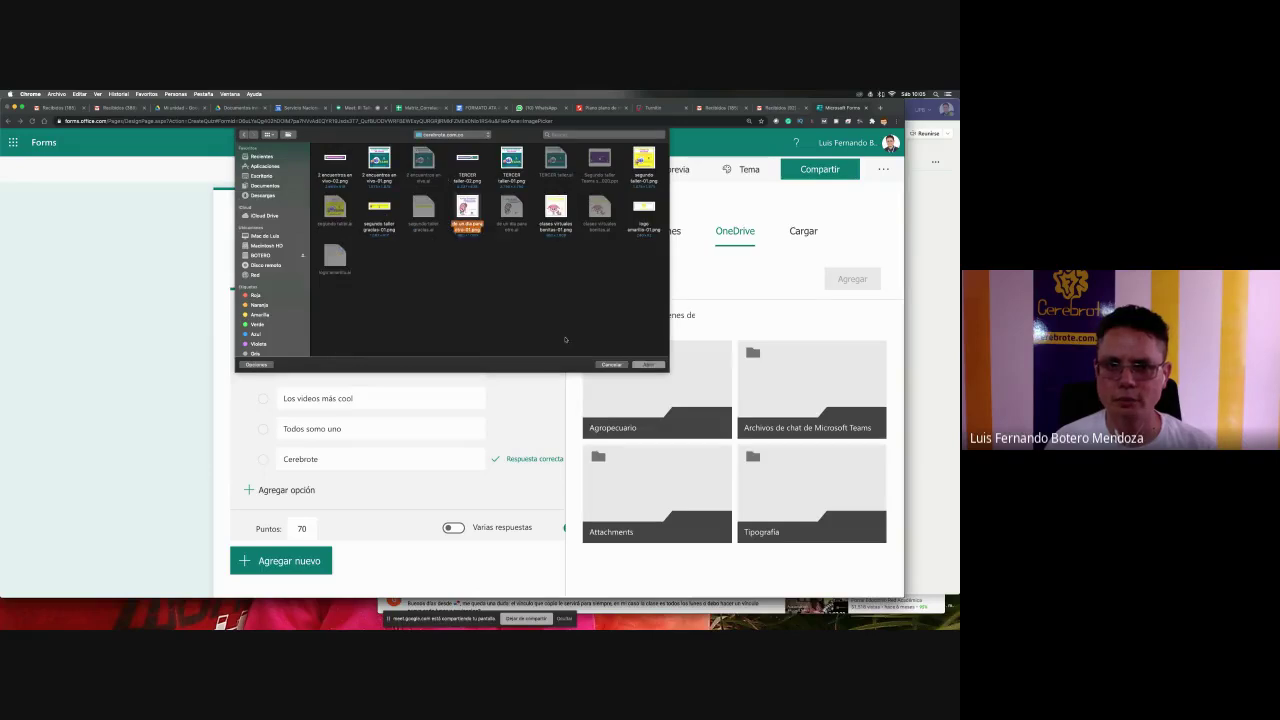
left_click(656, 366)
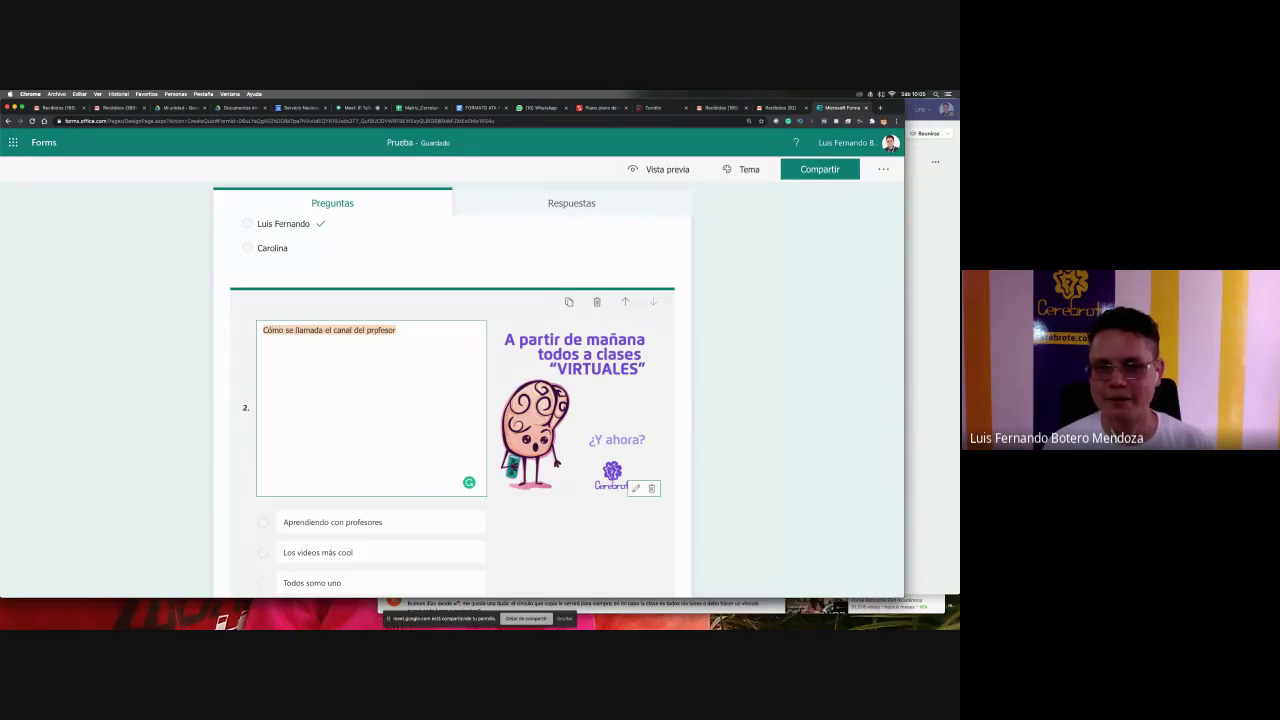
- Add multiple-choice question 3 titled 'Cómo me llamo yo (el personaje)'
left_click(681, 415)
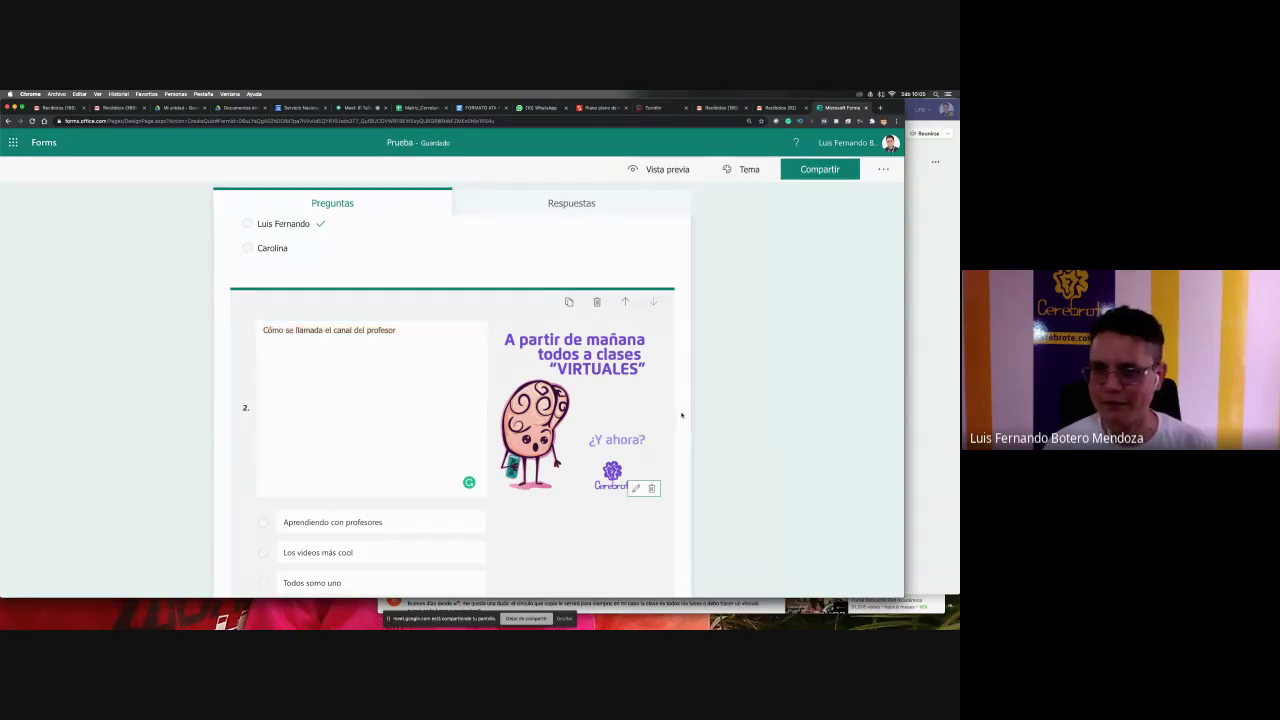
scroll(708, 419, "down", 3)
left_click(300, 519)
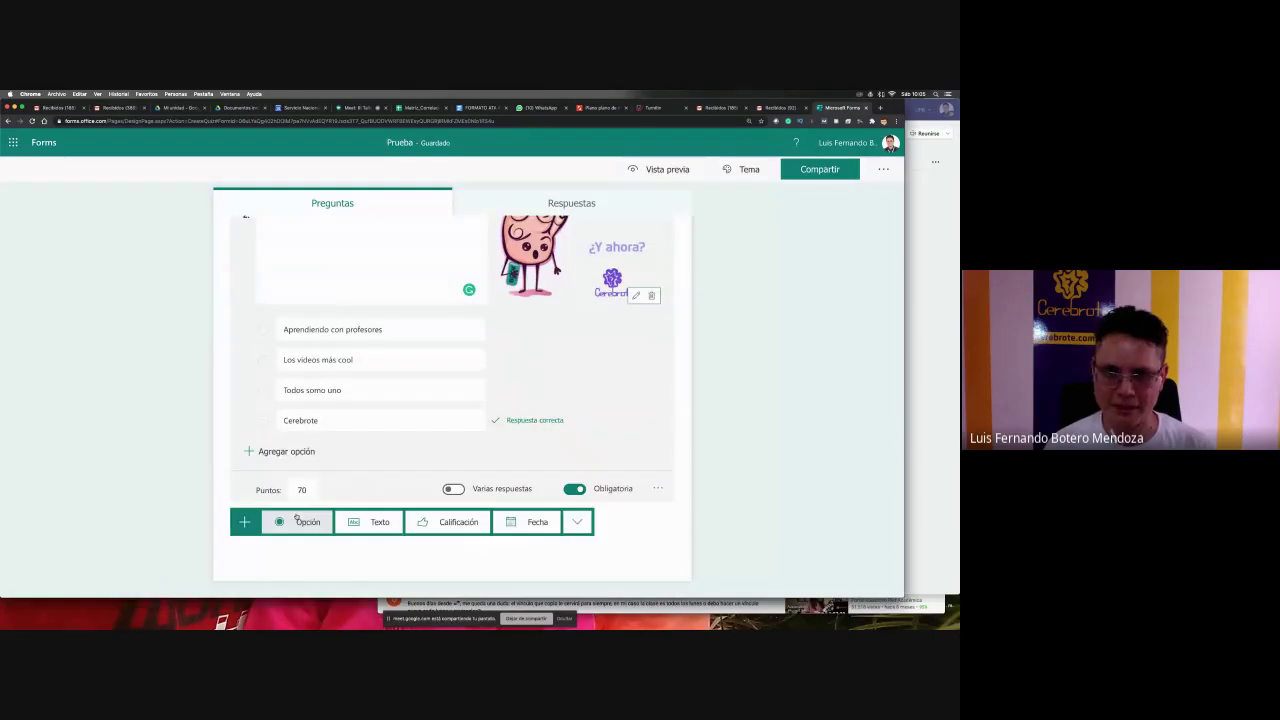
left_click(300, 522)
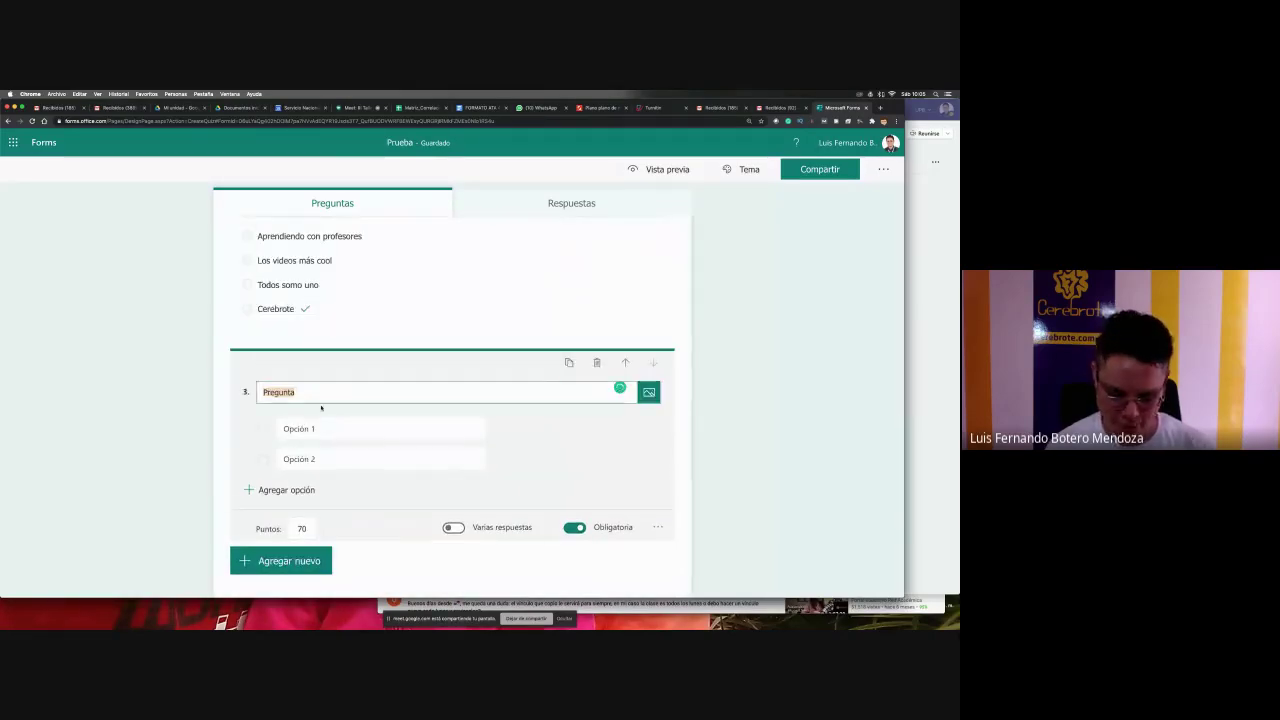
type("Cómo me l")
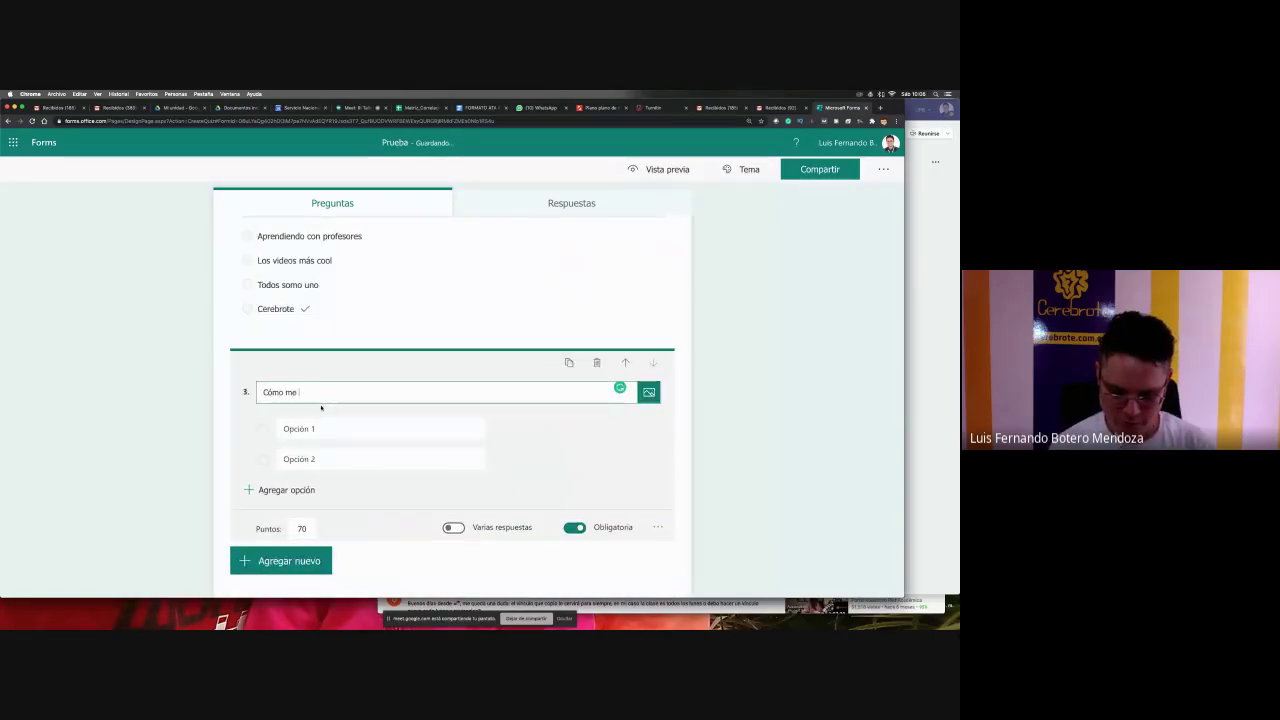
type("lamo yo")
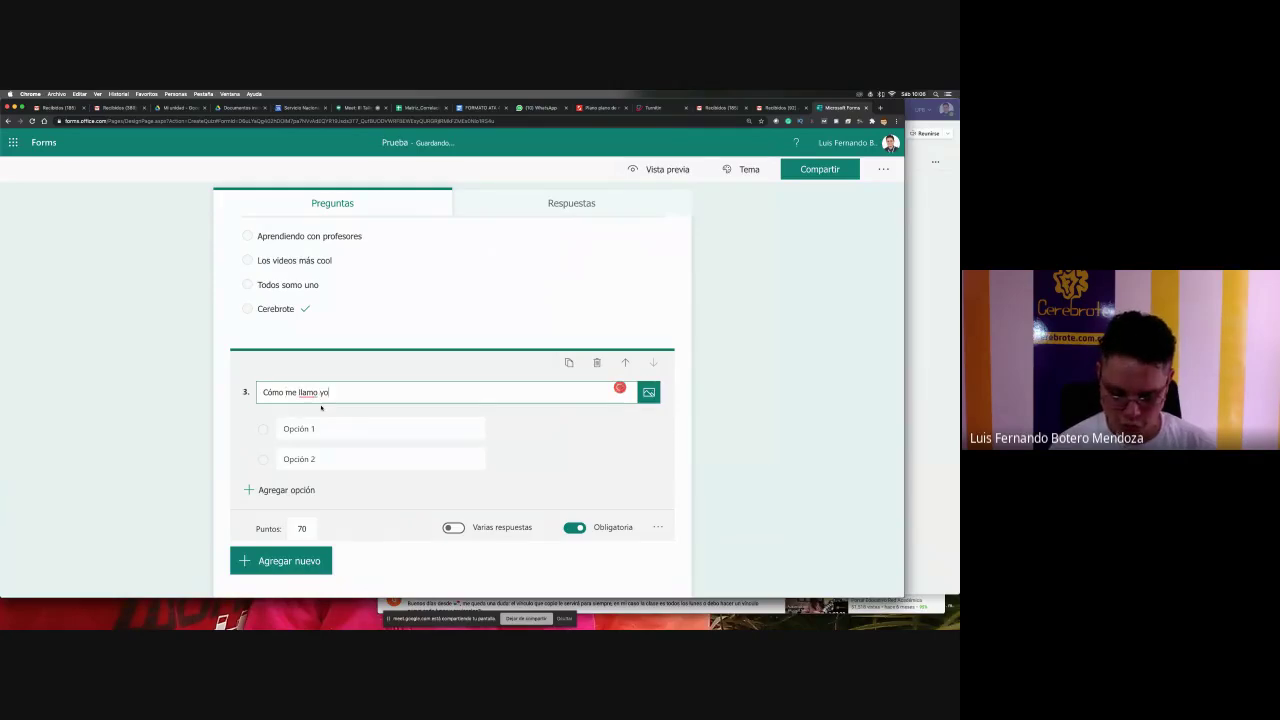
type(" (el personaje)")
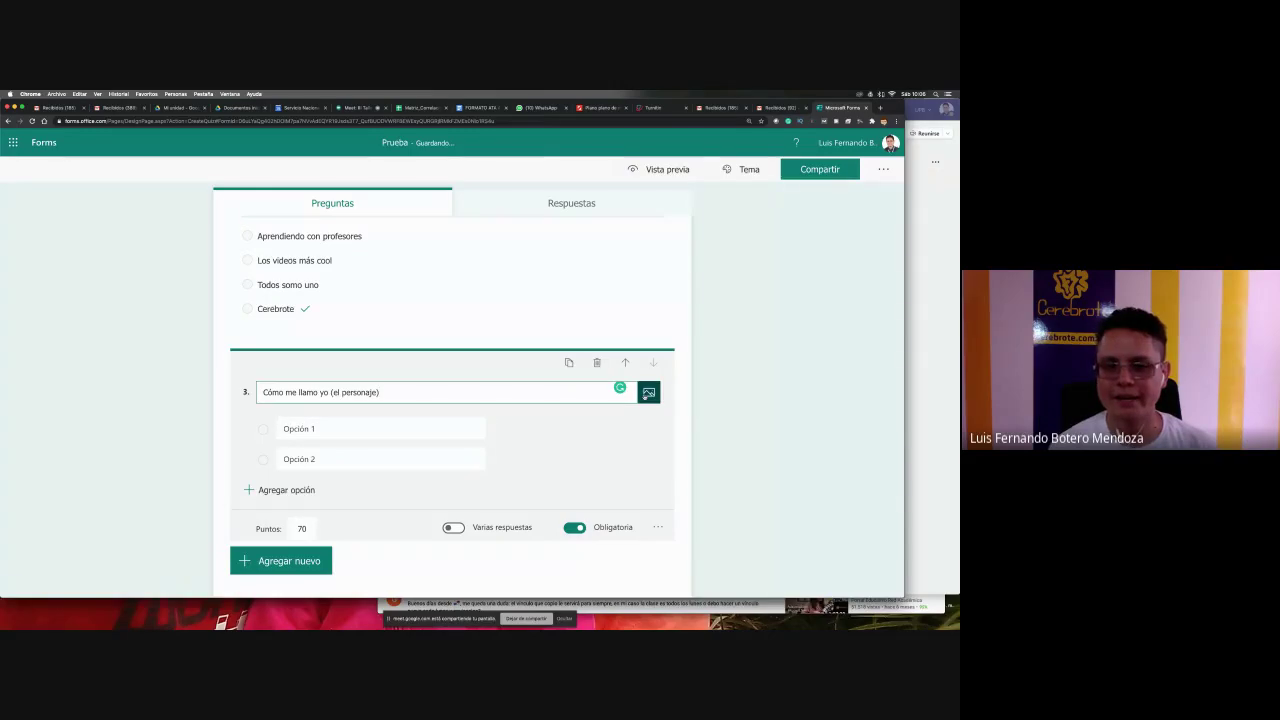
- Upload the 'clases virtuales bonitas-01.png' image into question 3
left_click(649, 392)
left_click(718, 245)
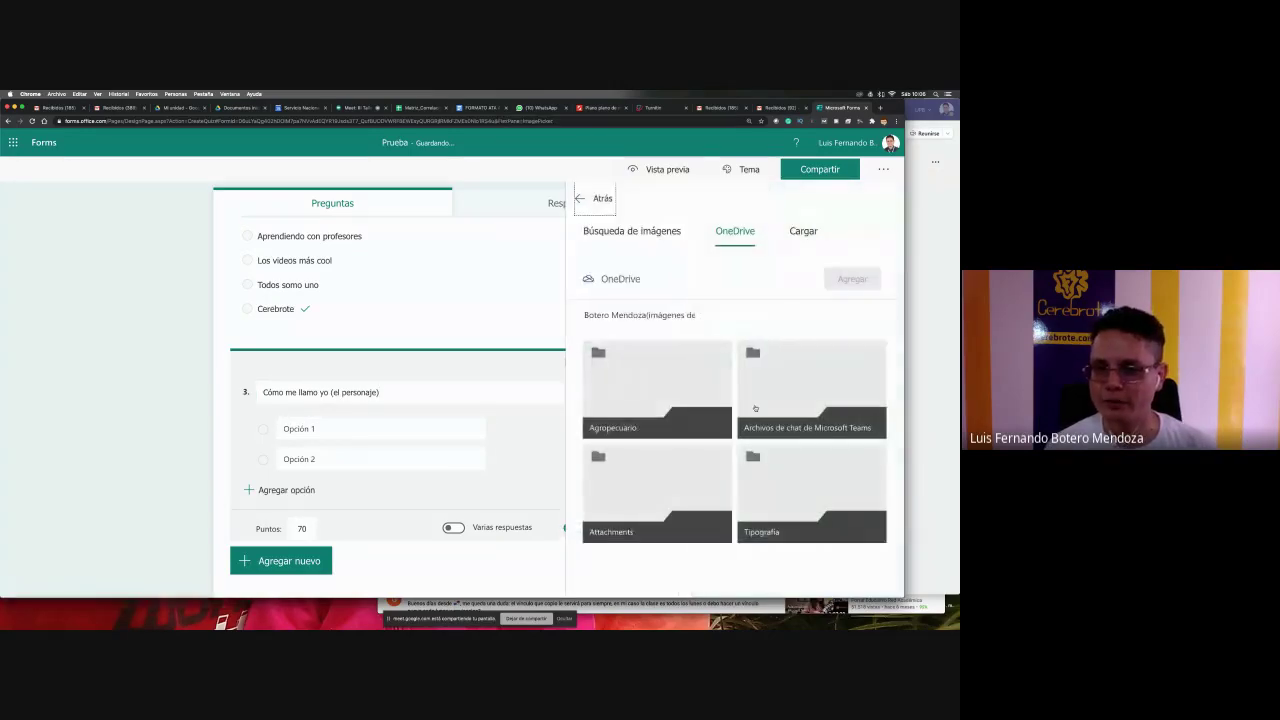
left_click(795, 231)
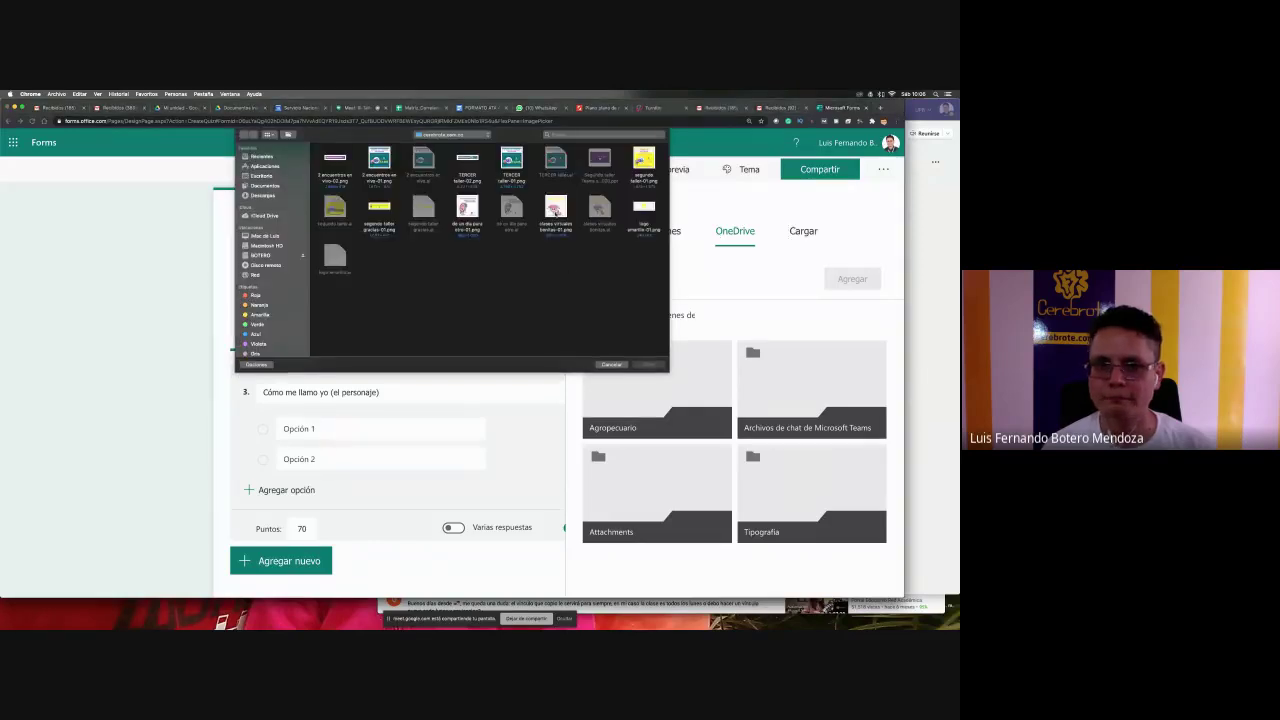
left_click(556, 212)
left_click(642, 364)
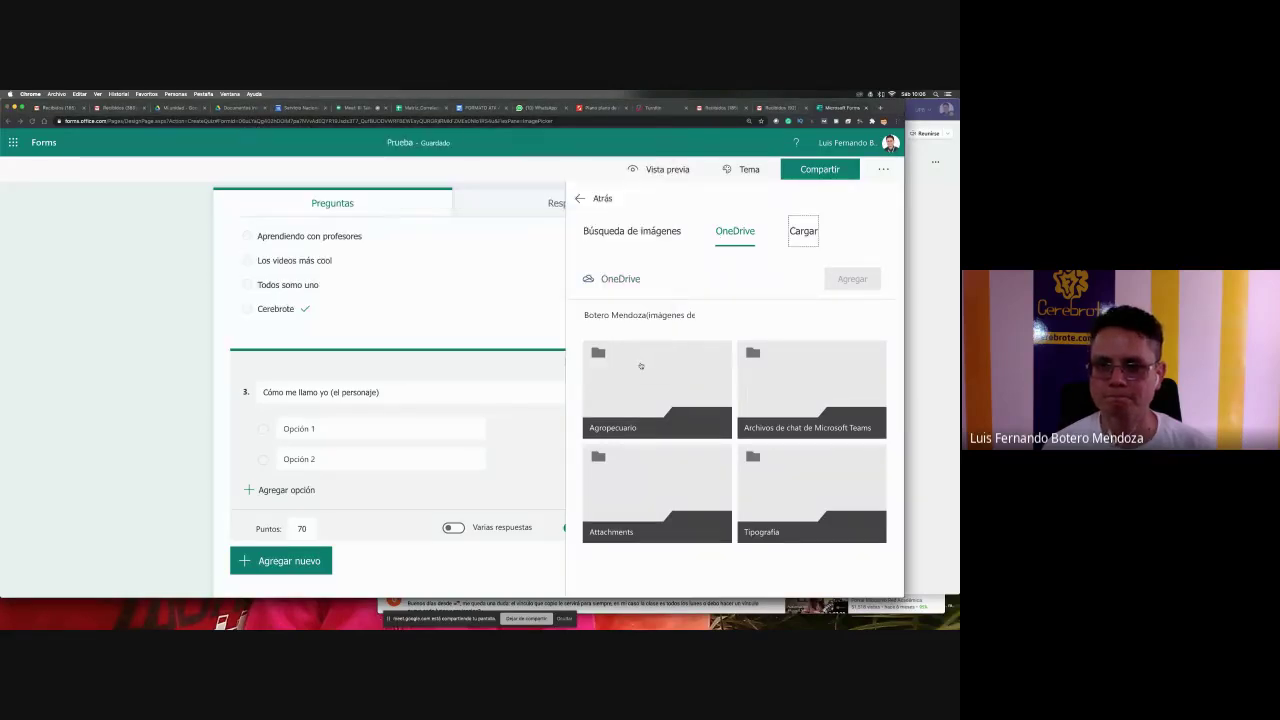
- Append '?' to the question 3 title and start typing the first option as 'Clar'
scroll(737, 394, "down", 1)
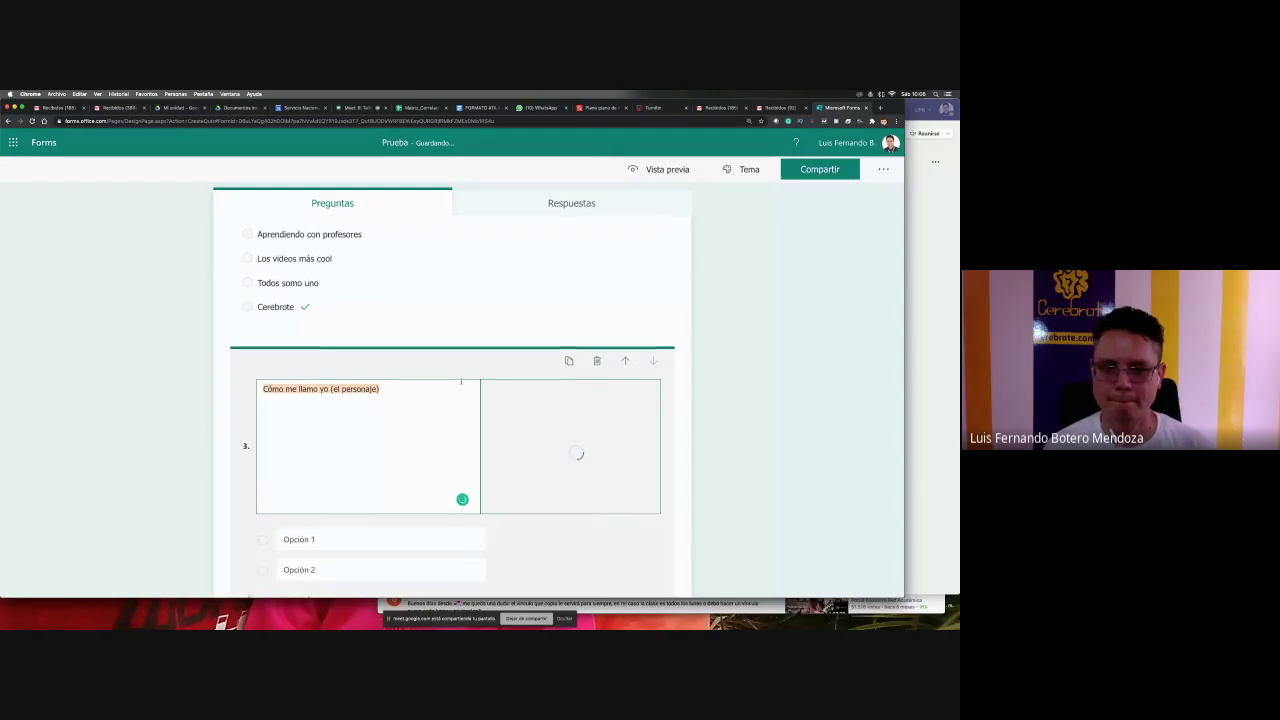
left_click(264, 384)
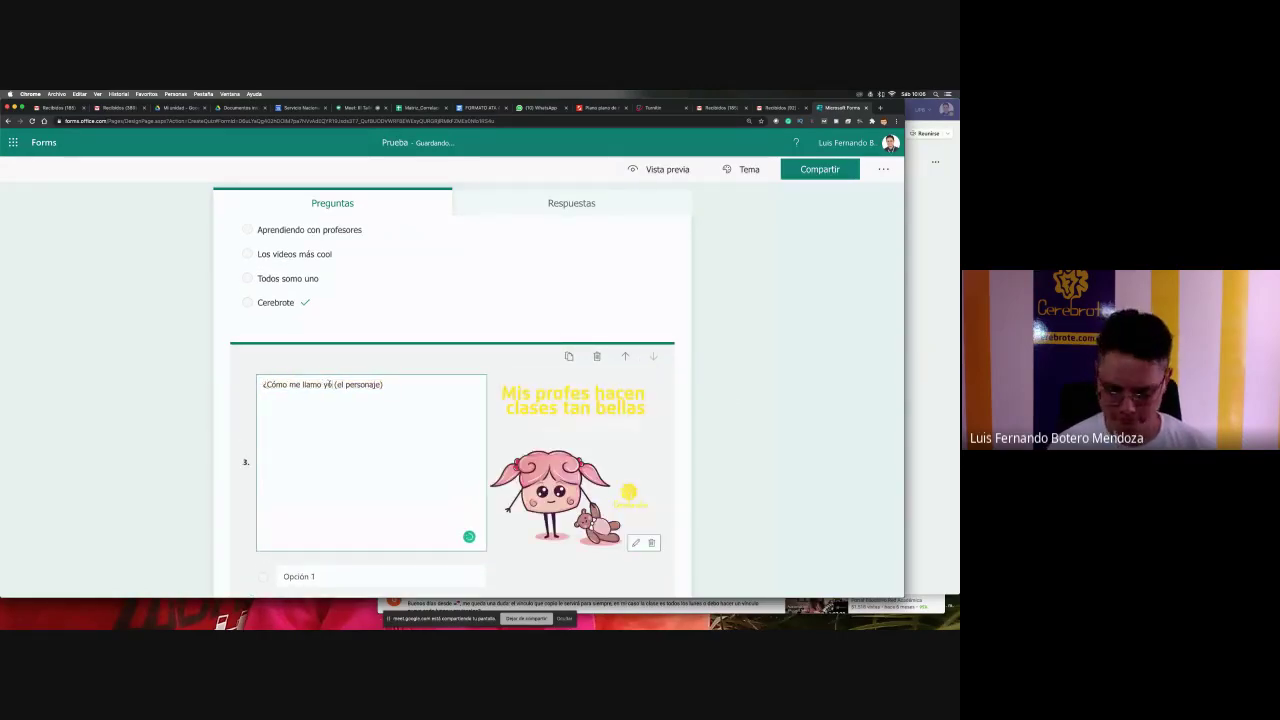
type("?")
scroll(748, 428, "down", 3)
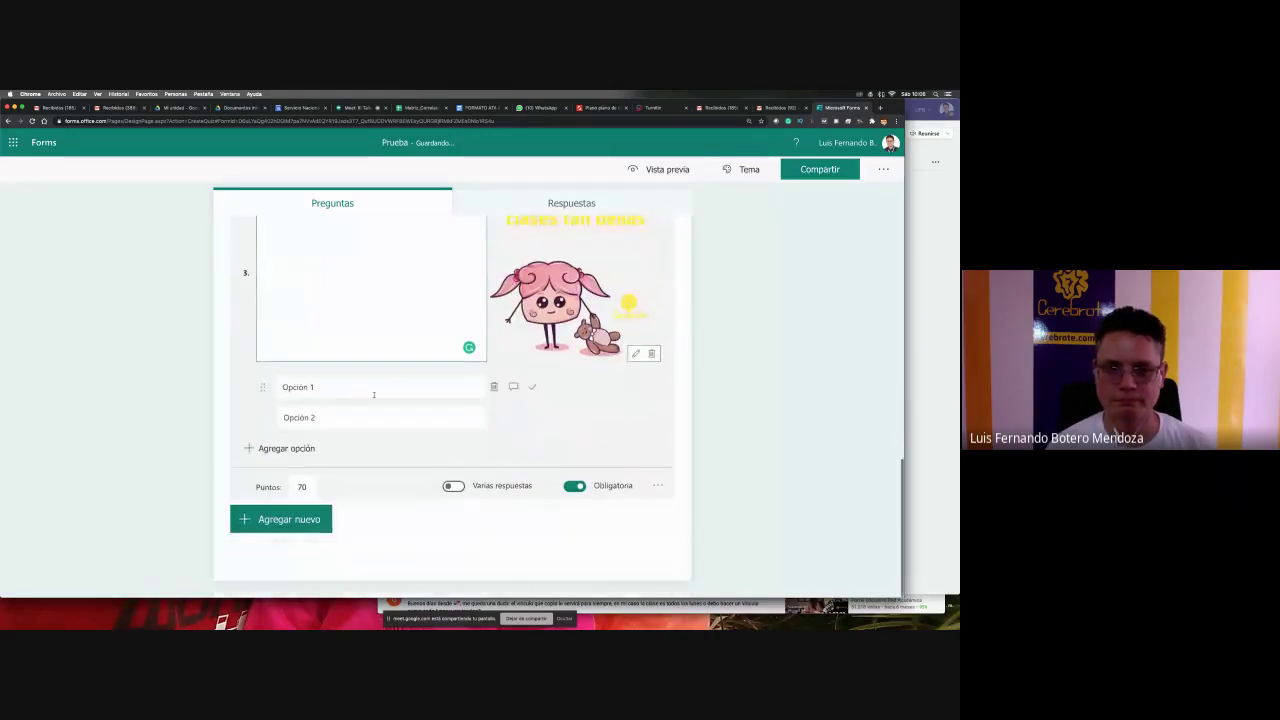
left_click(351, 394)
type("Cl")
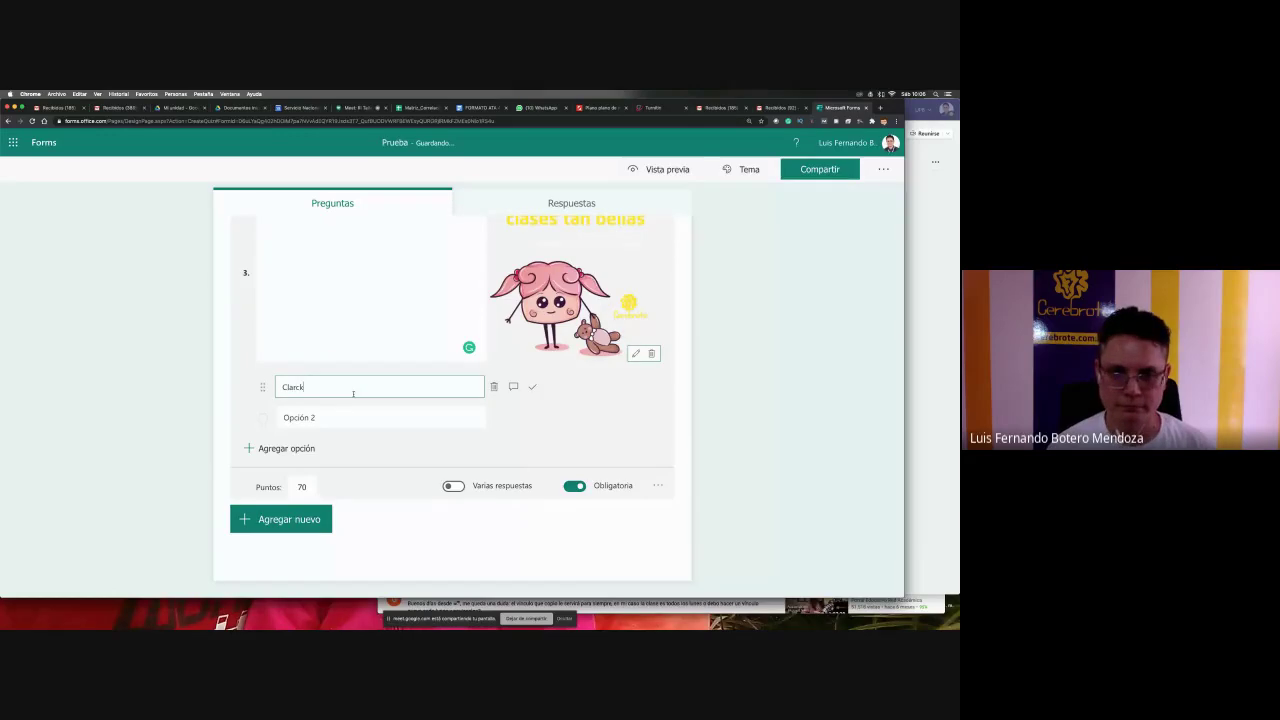
type("ar")
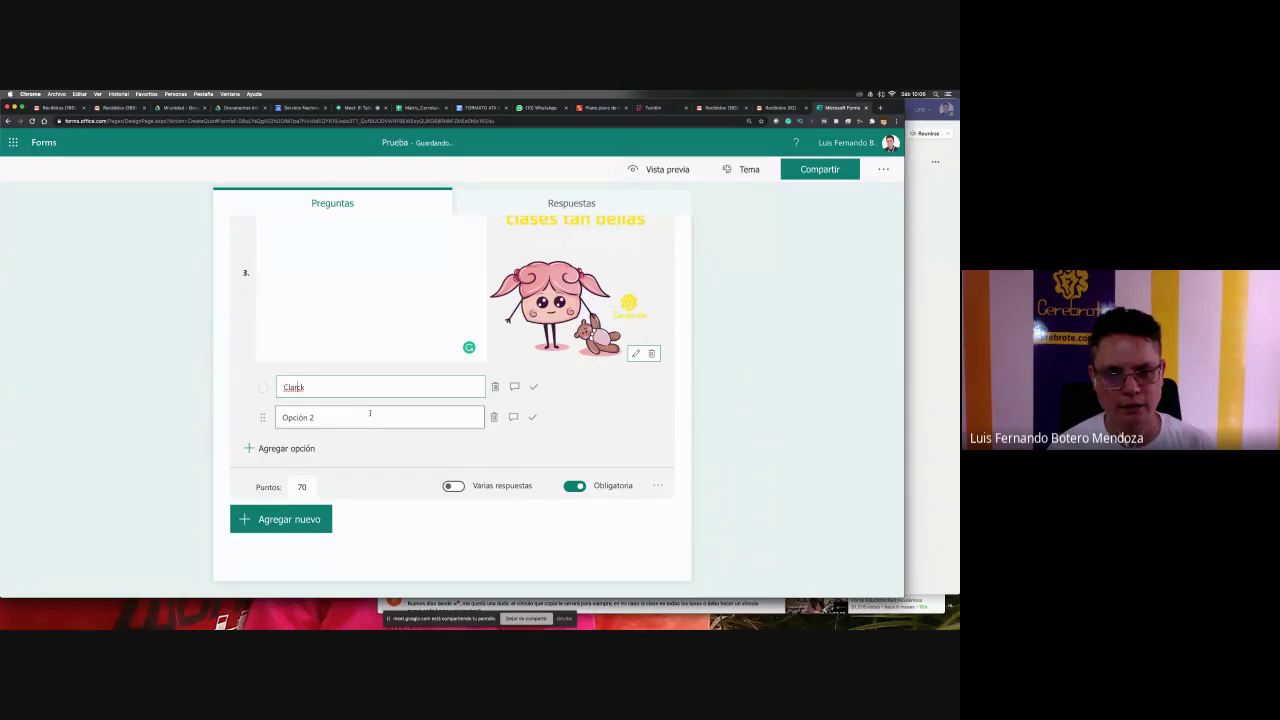
- Add answer options Tinny, Flip, Roddy and Bochas to question 3
left_click(370, 413)
type("Tinny")
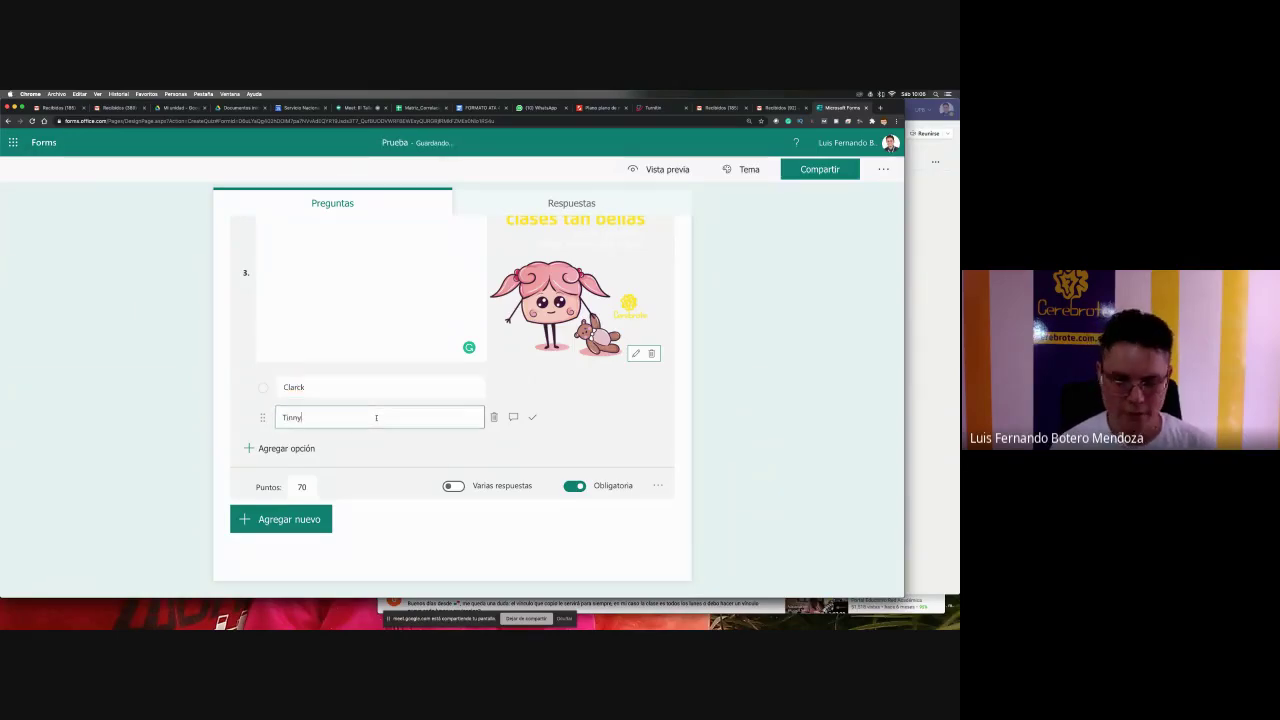
left_click(292, 450)
type("R")
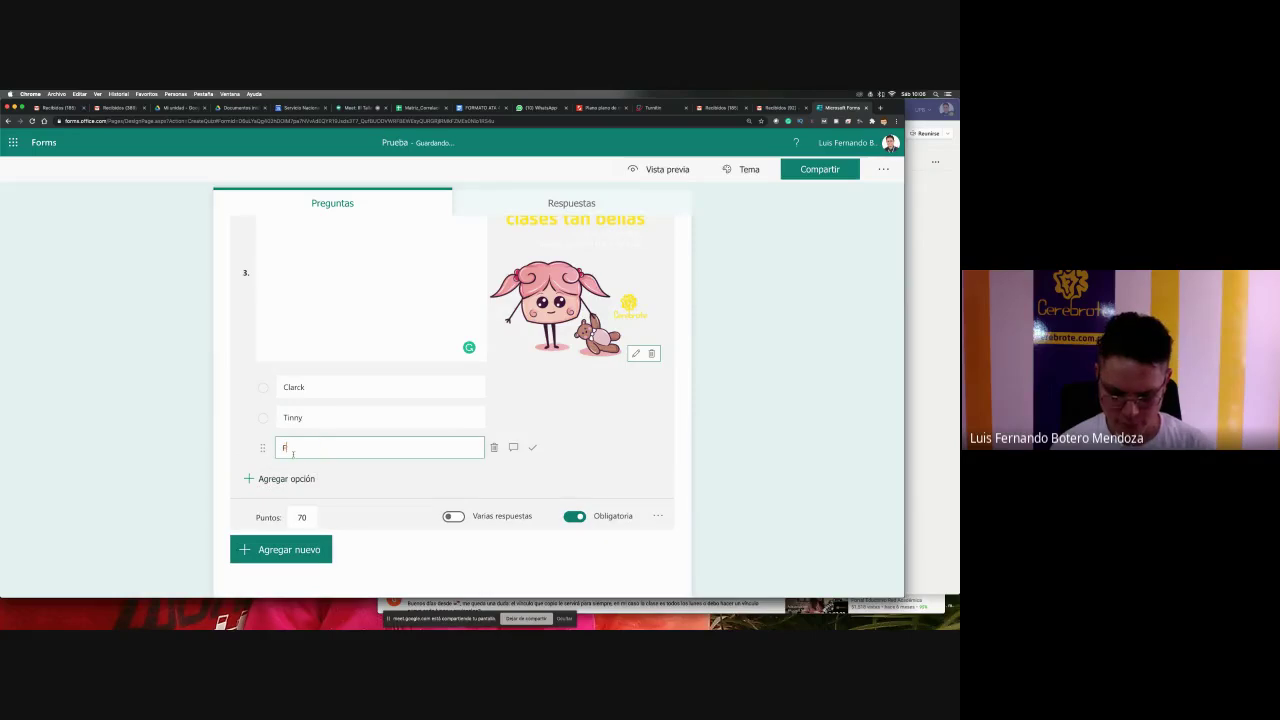
type("lip")
left_click(299, 476)
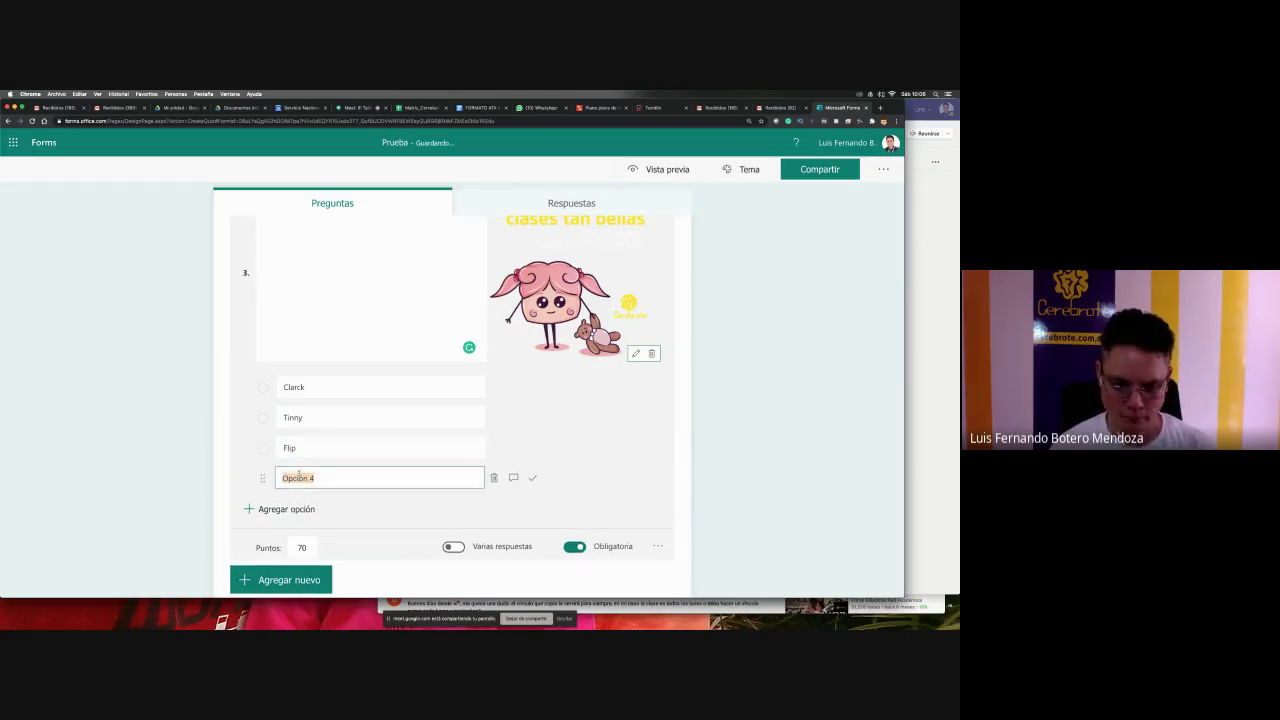
type("Roddy")
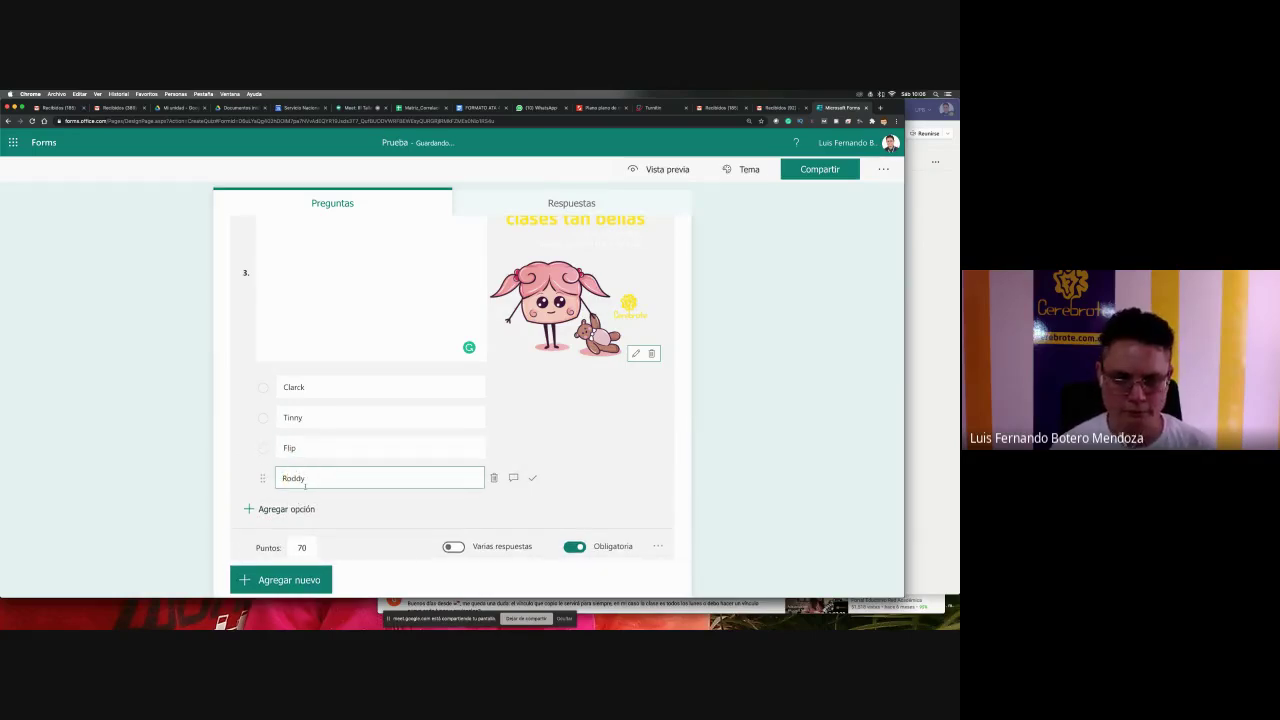
left_click(296, 508)
type("B")
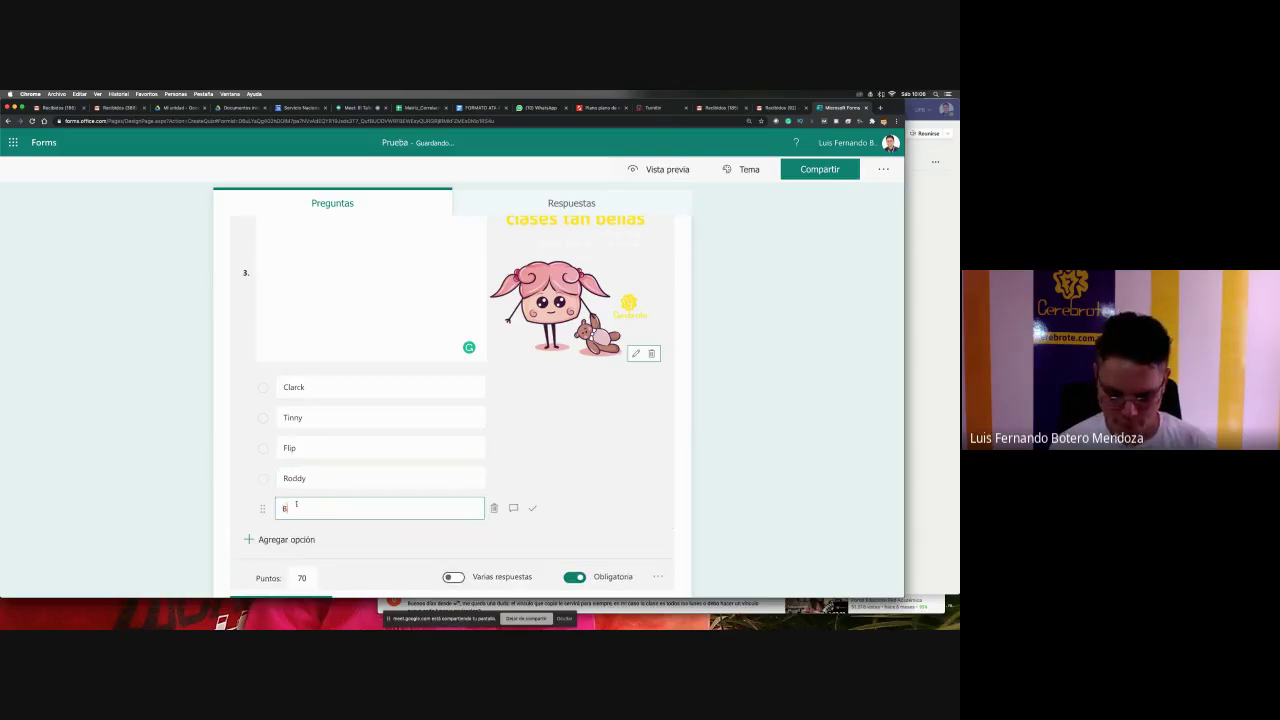
type("ochas")
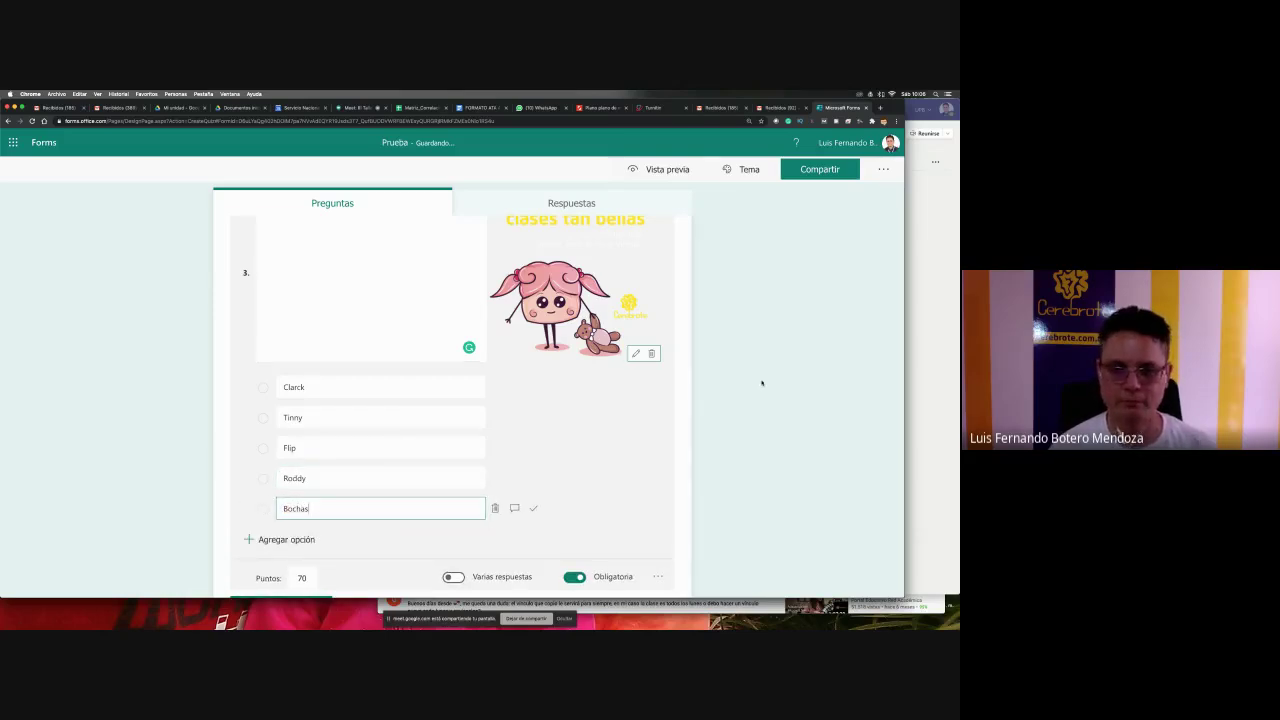
left_click(761, 383)
- Change question 3's point value to 50
left_click(334, 478)
left_click(343, 457)
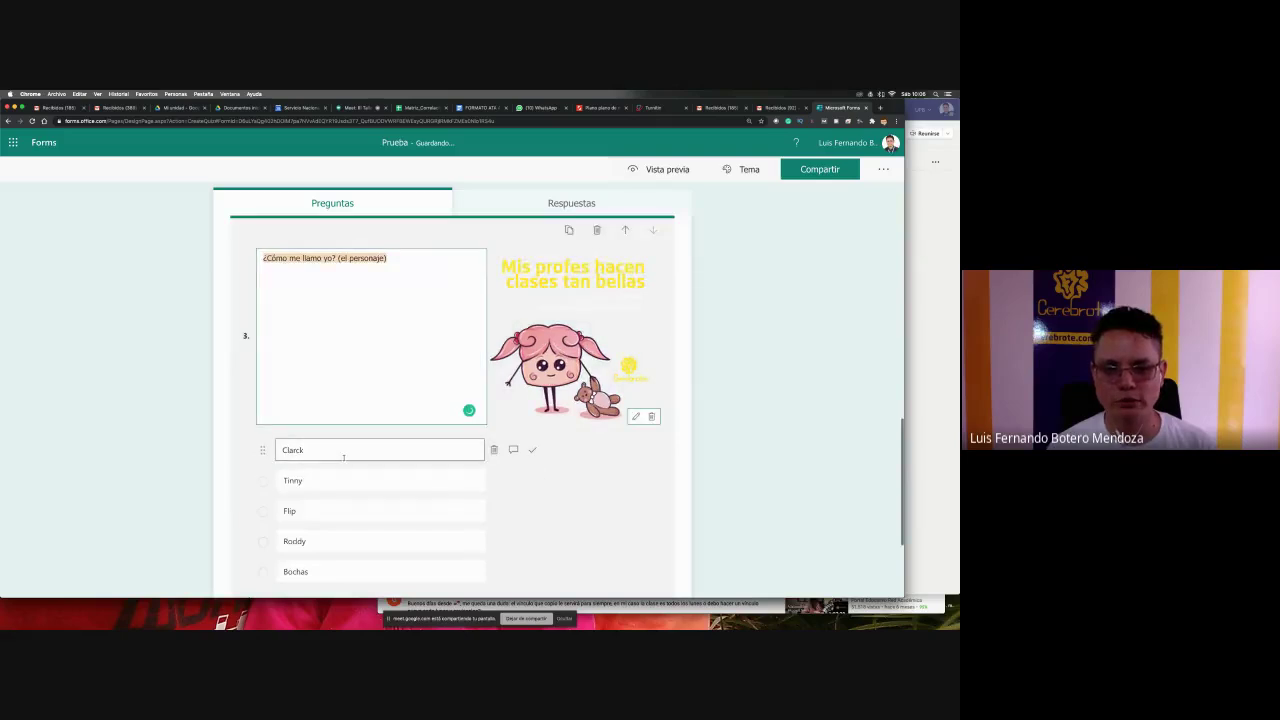
scroll(343, 457, "down", 3)
left_click(302, 490)
type("70")
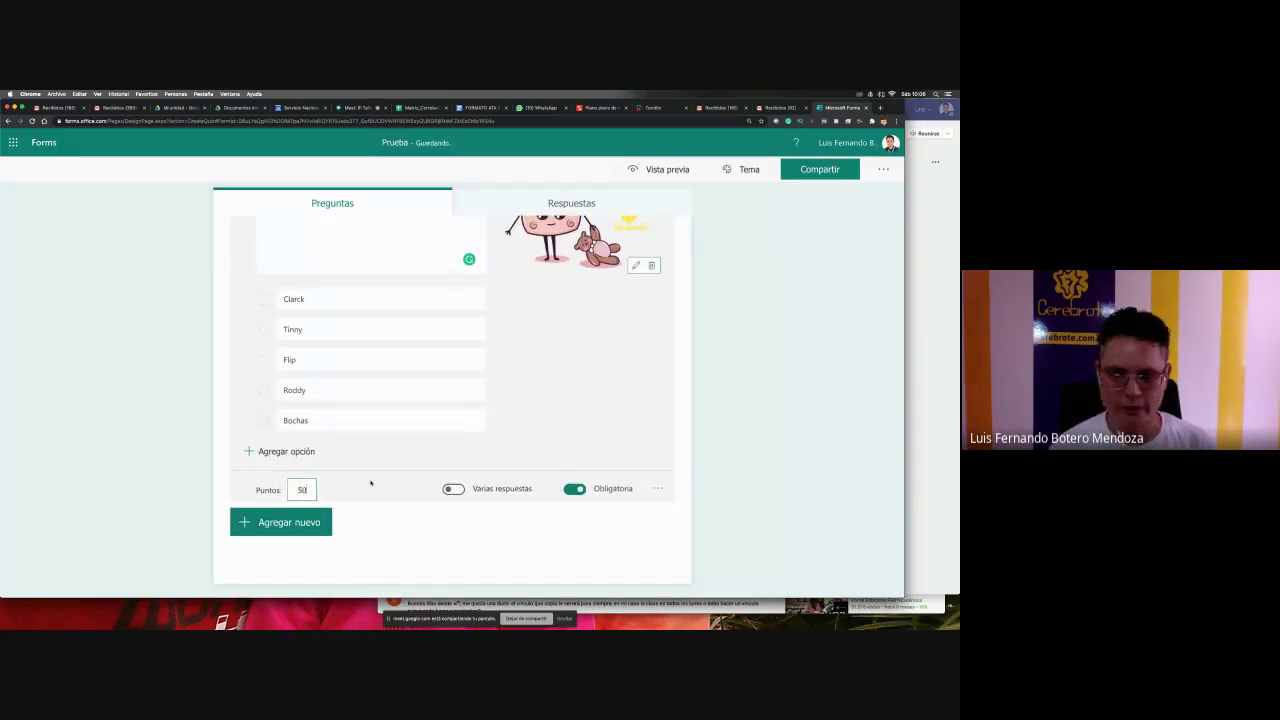
- Set question 2 to 20 points and review question 3 so the quiz totals 100 points
scroll(711, 406, "up", 5)
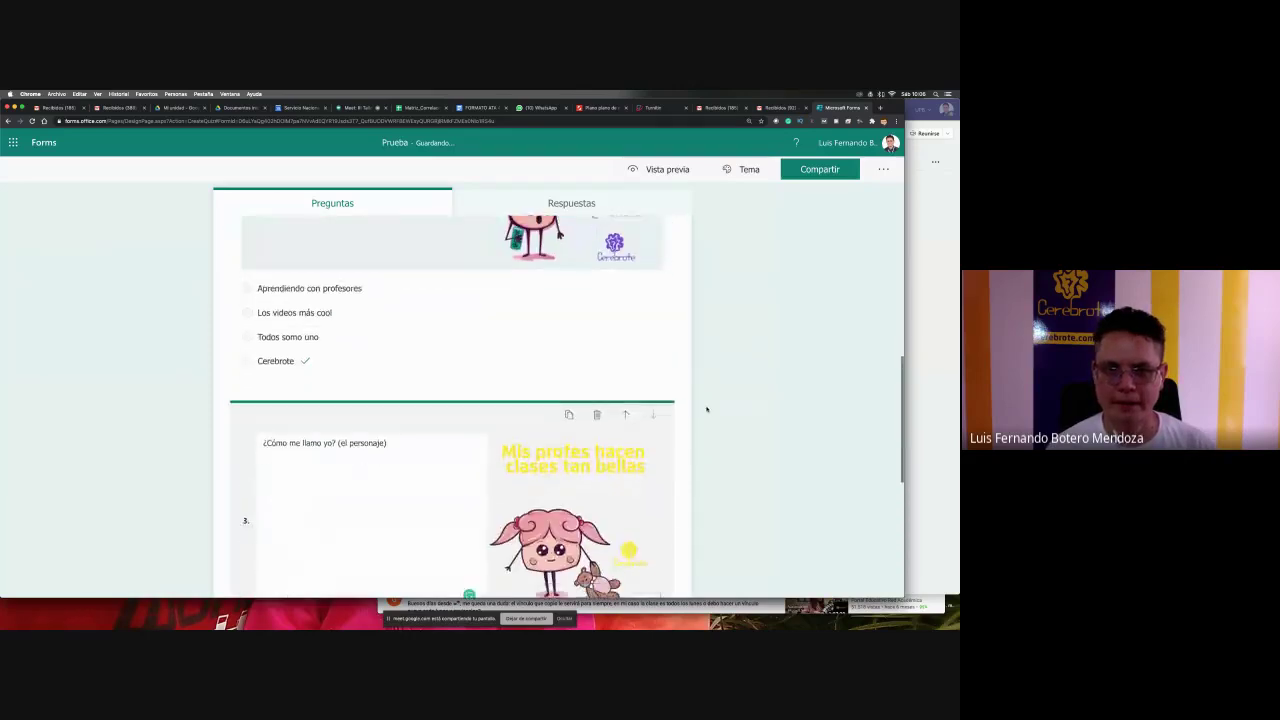
left_click(429, 335)
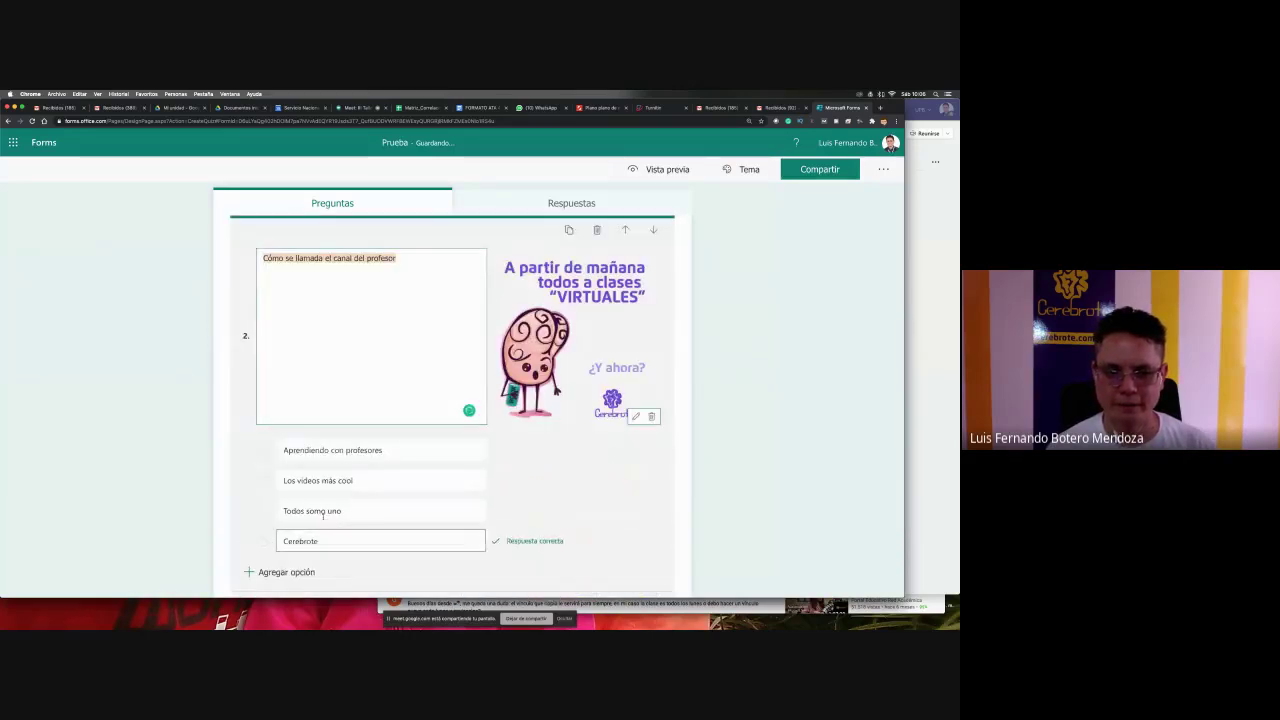
scroll(340, 530, "down", 3)
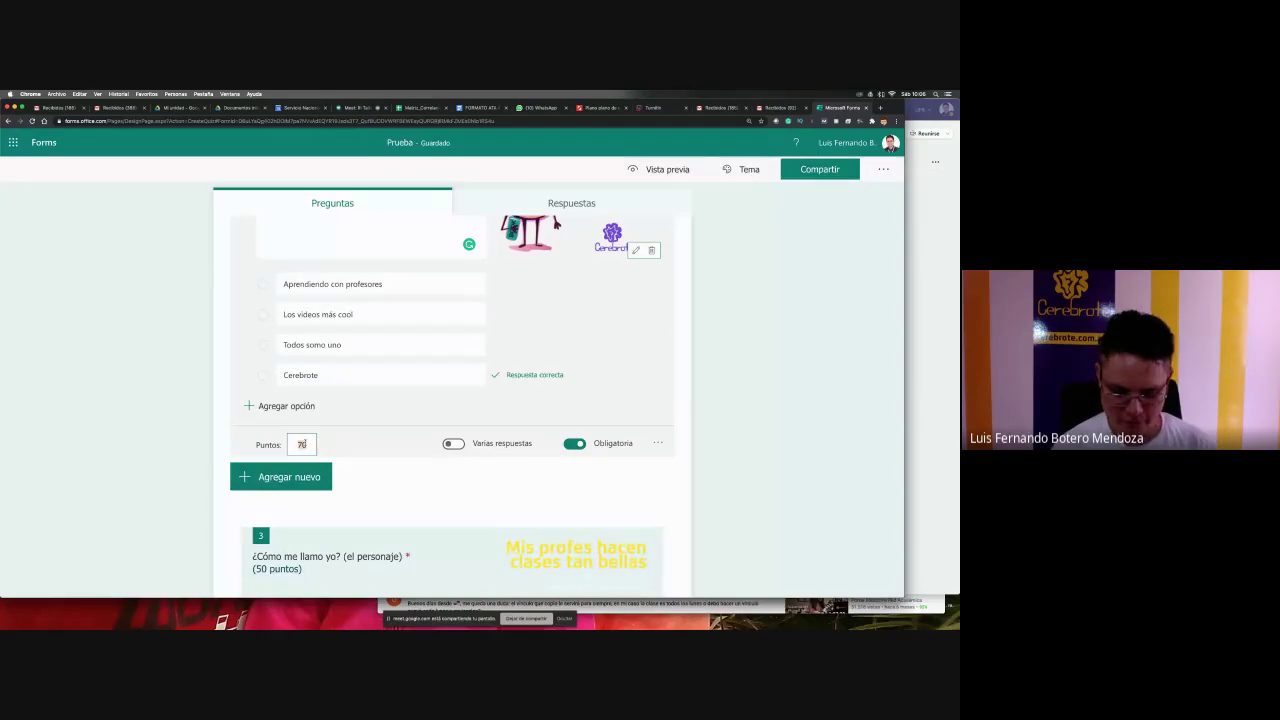
left_click(749, 435)
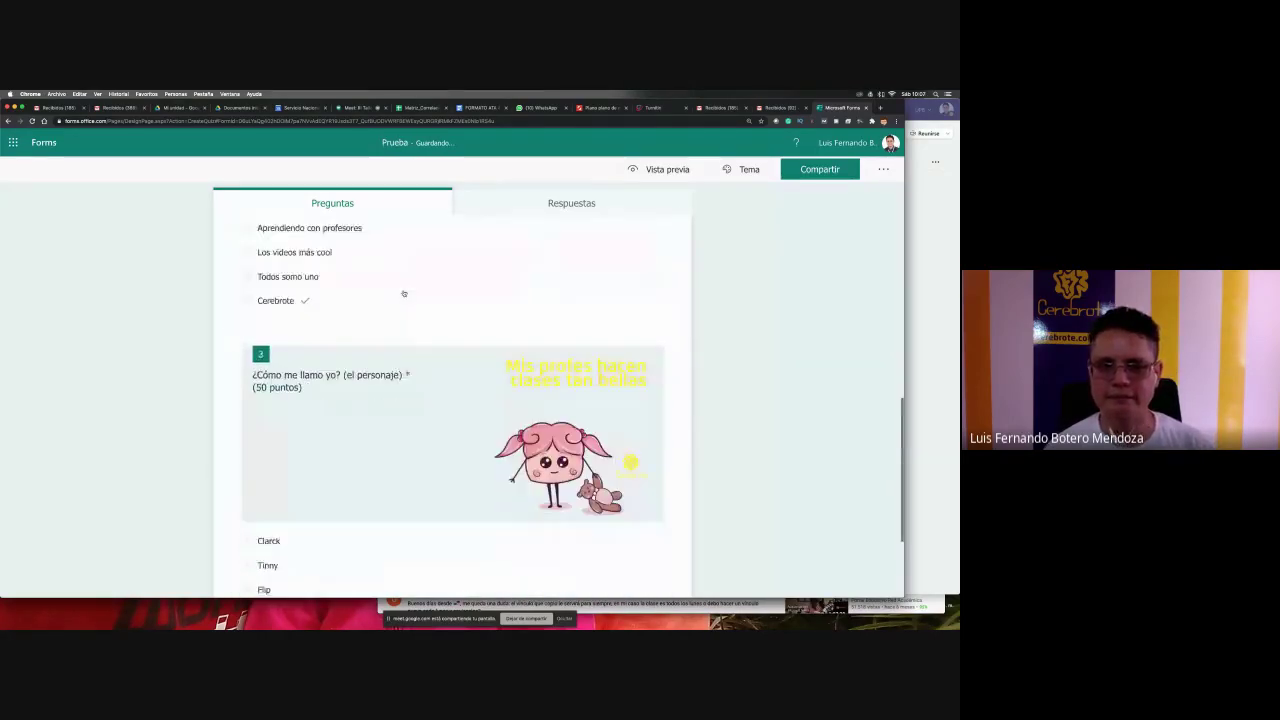
scroll(404, 293, "down", 3)
left_click(408, 480)
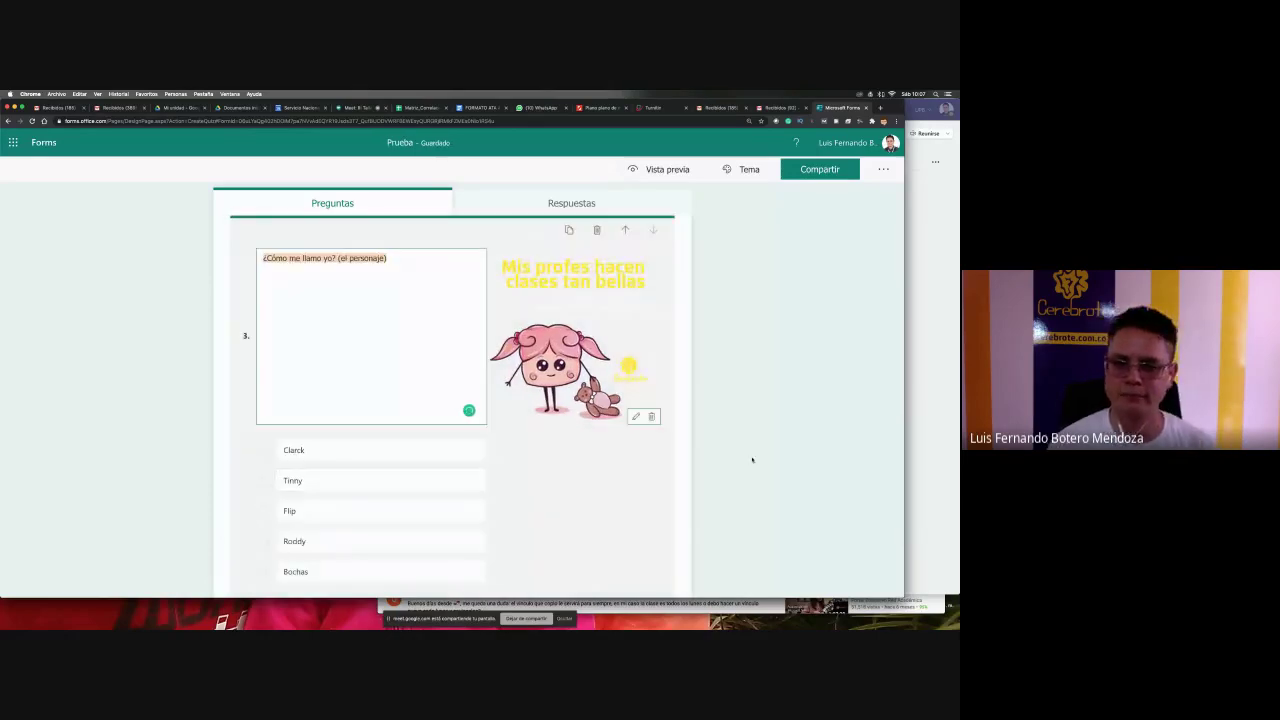
scroll(755, 460, "down", 2)
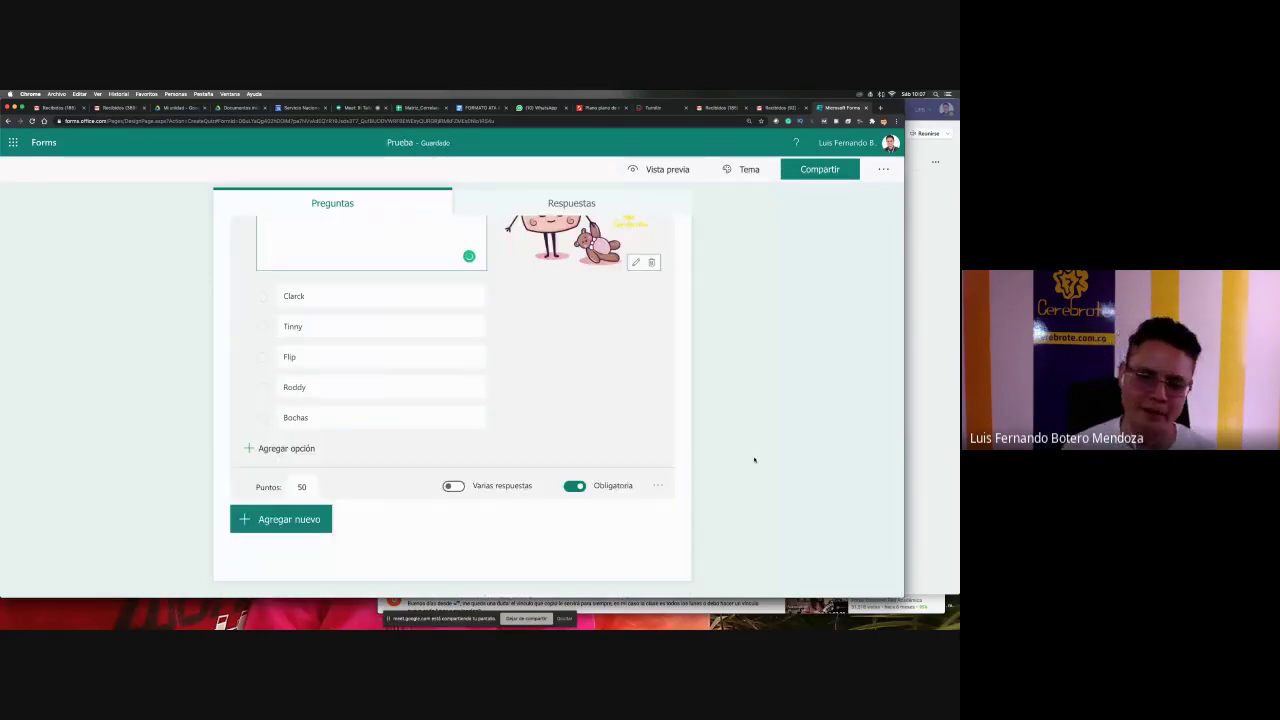
left_click(720, 457)
scroll(469, 452, "up", 10)
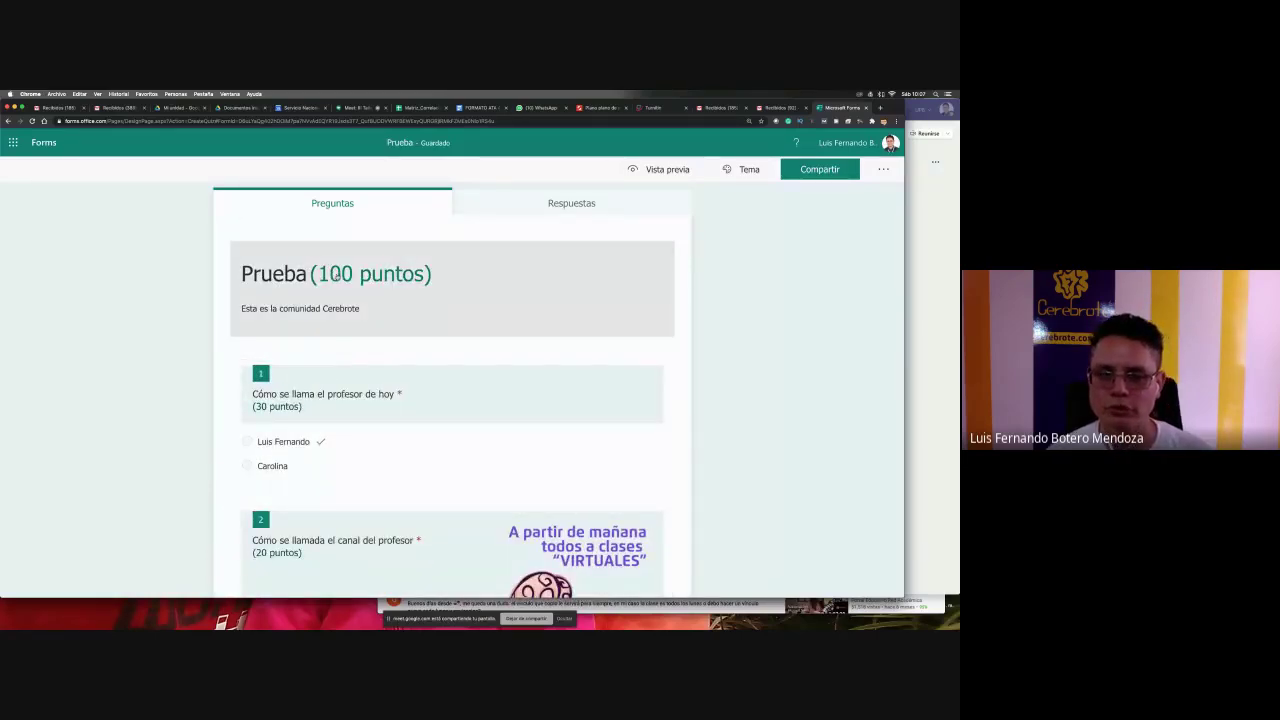
- Rename the quiz from 'Prueba' to 'Prueba Cerebrote'
left_click(295, 270)
left_click(292, 266)
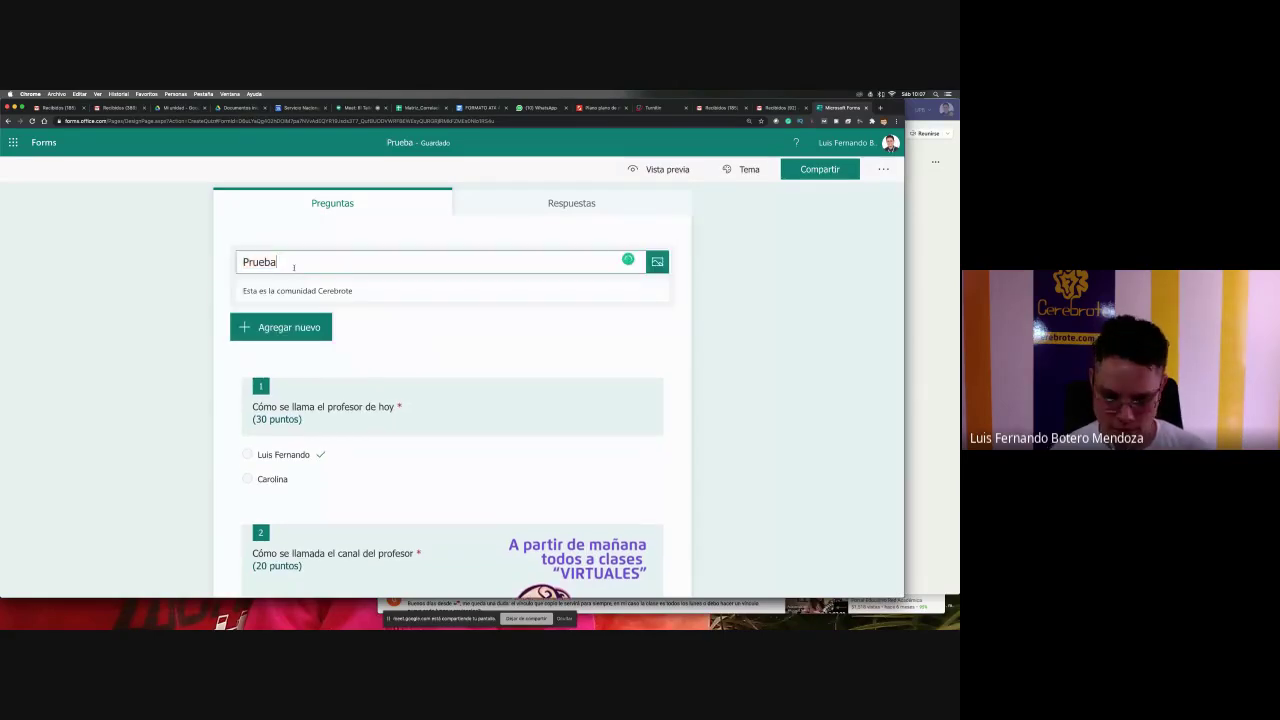
type("Cerebrote")
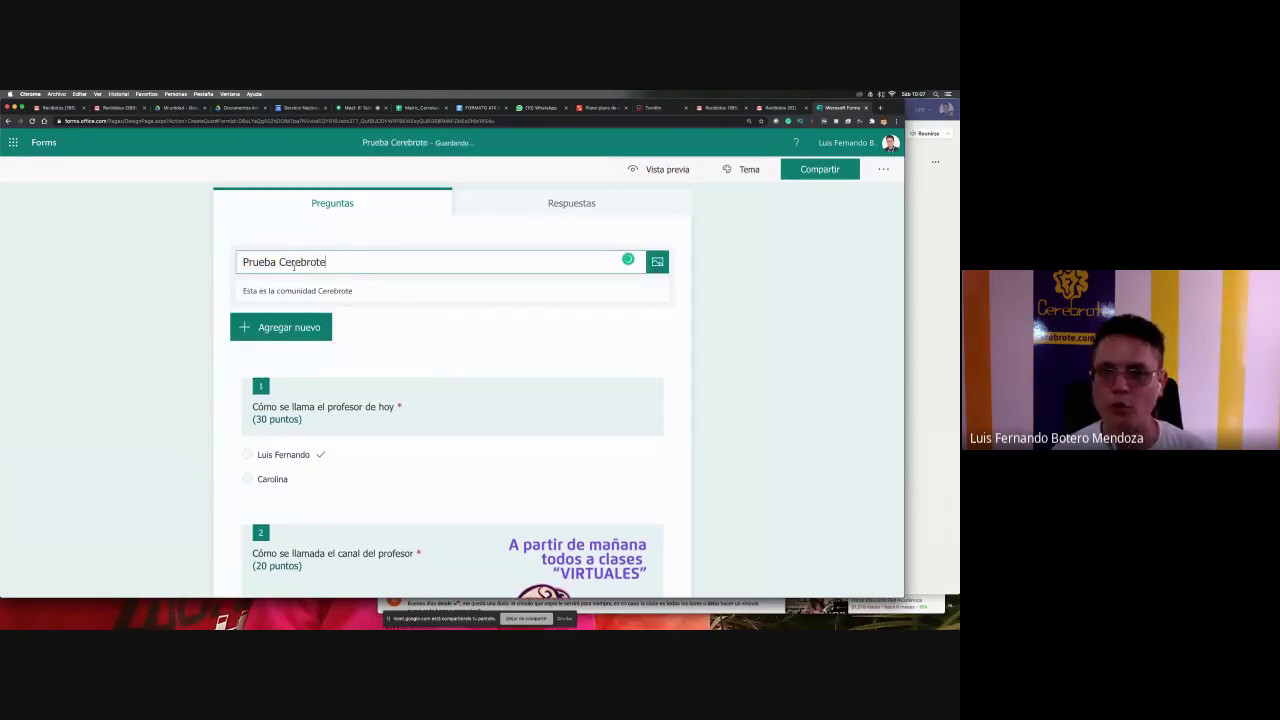
- Copy the quiz's response link and return to Microsoft Teams
left_click(822, 171)
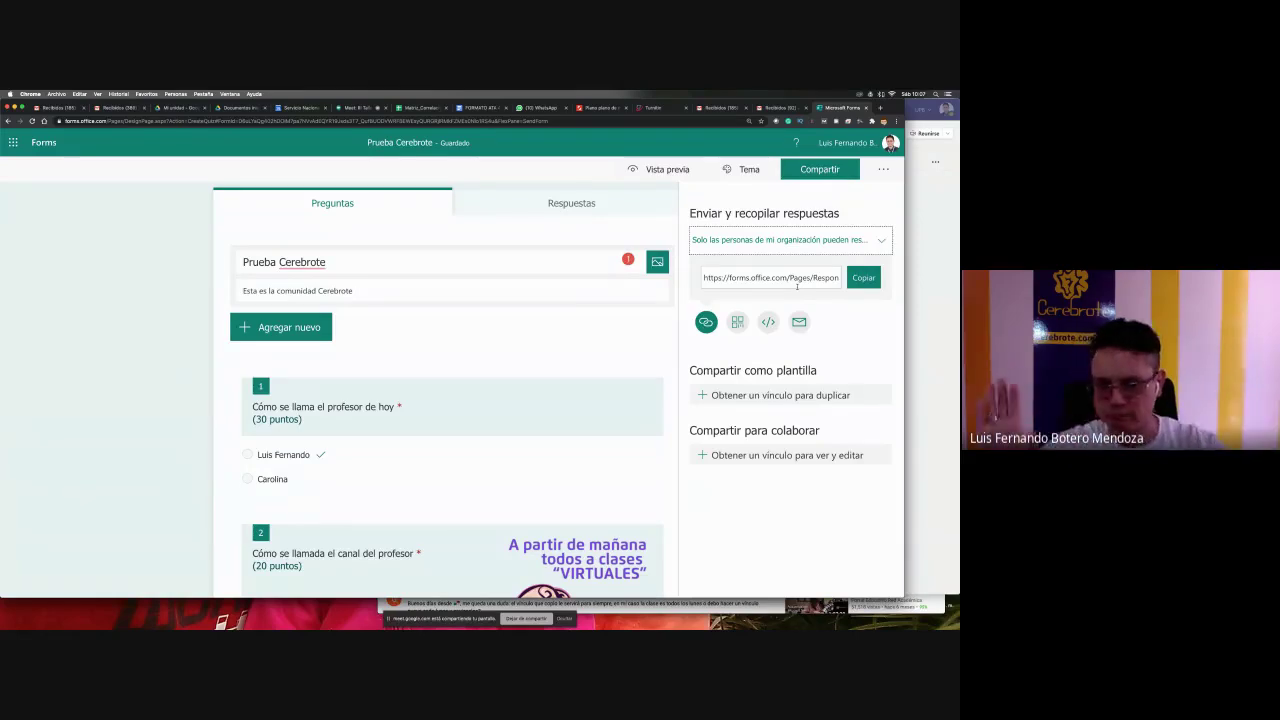
left_click(862, 280)
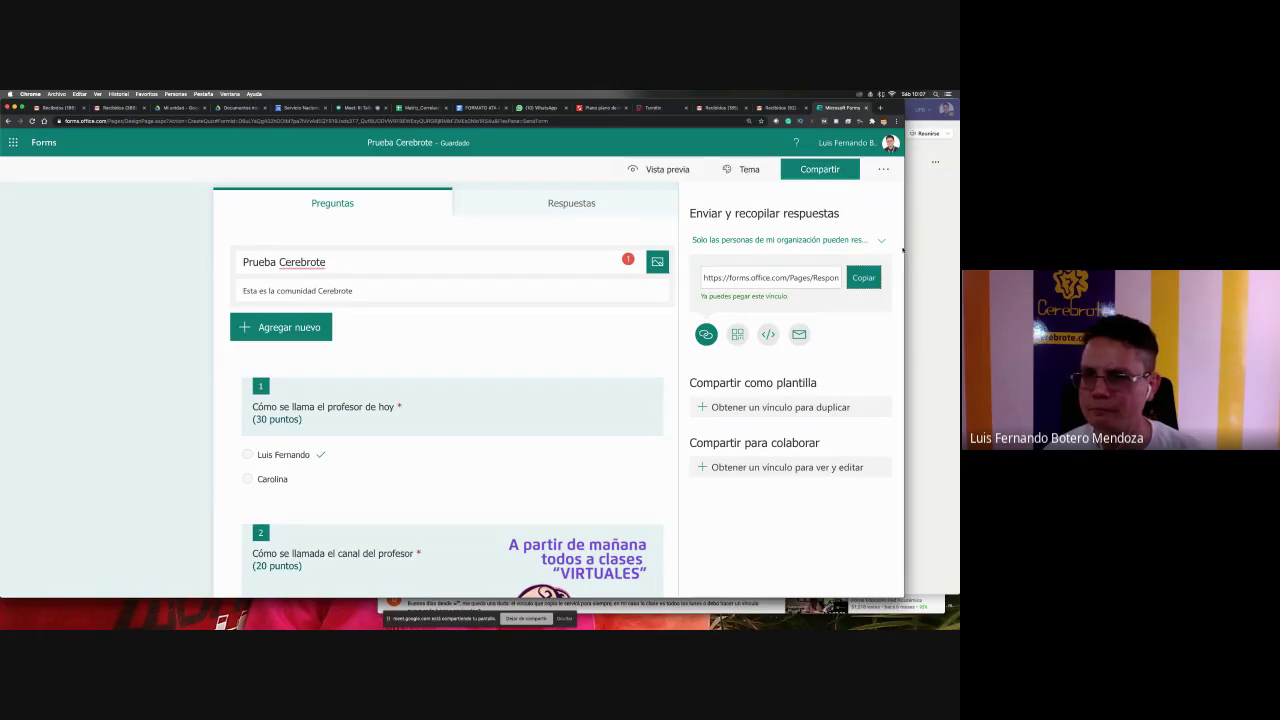
key("super+Tab")
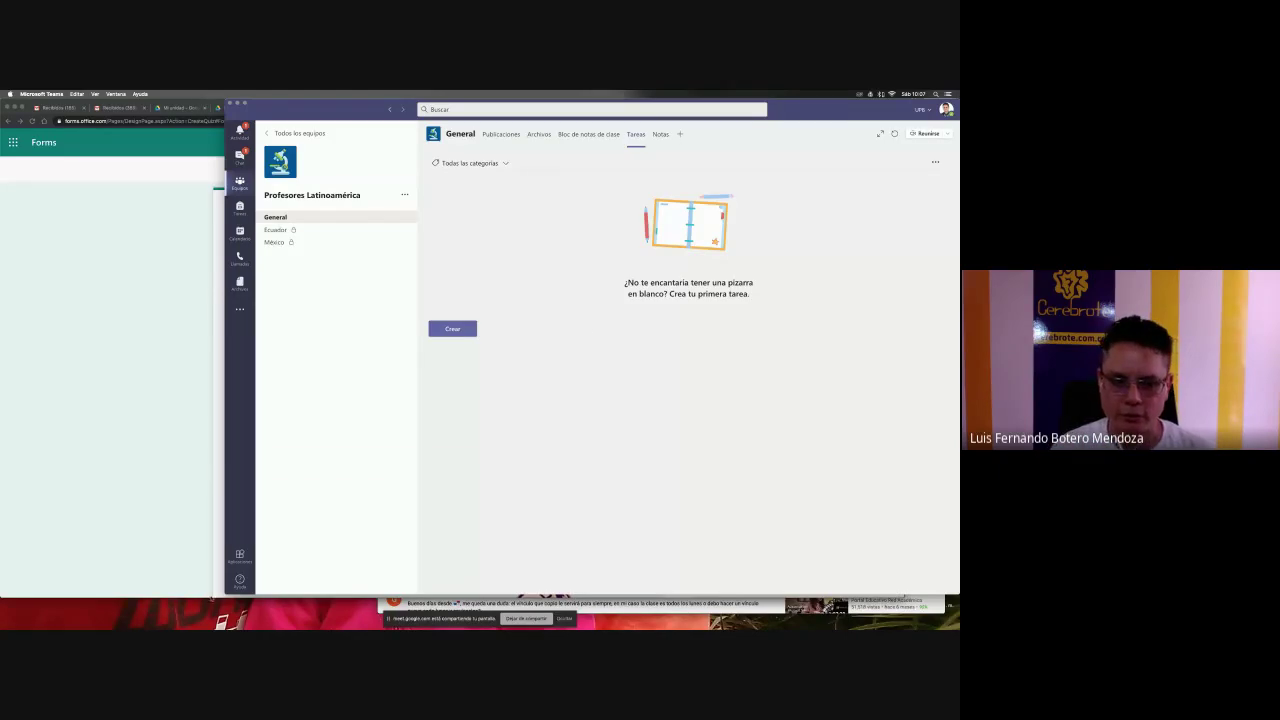
- Create a quiz assignment in Tareas using the Prueba Cerebrote quiz
left_click_drag(224, 592, 92, 592)
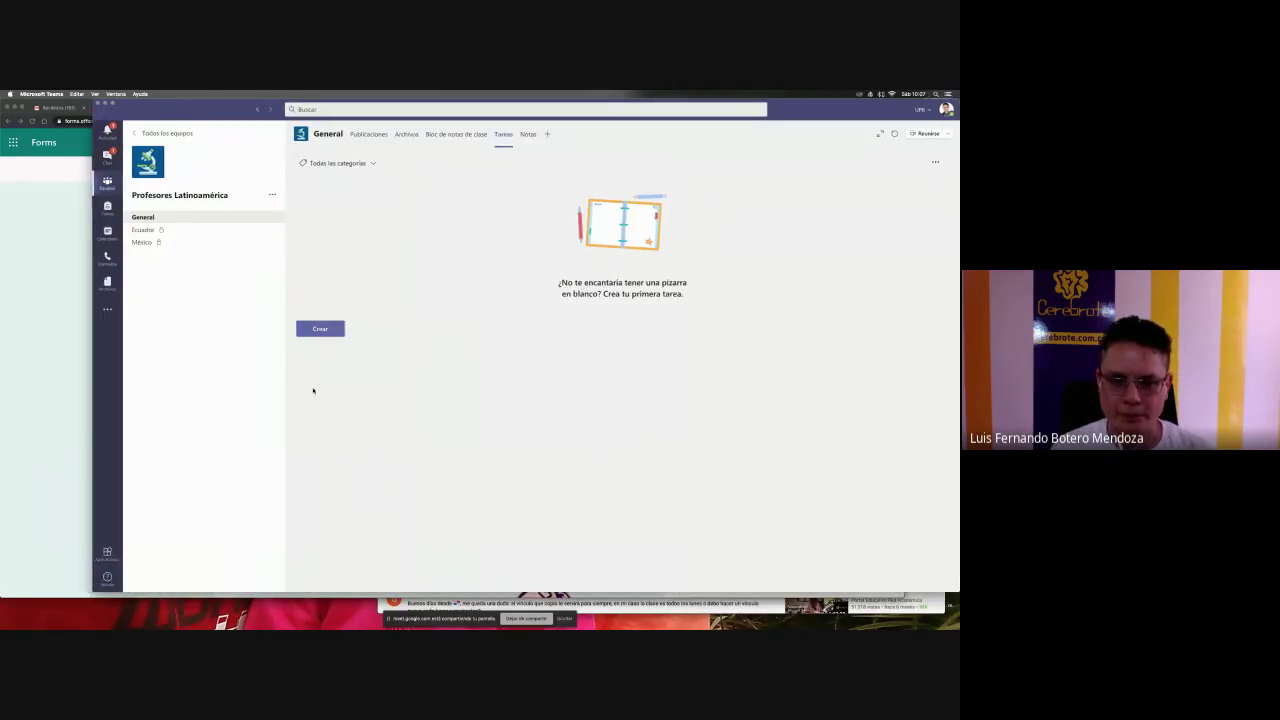
left_click(321, 330)
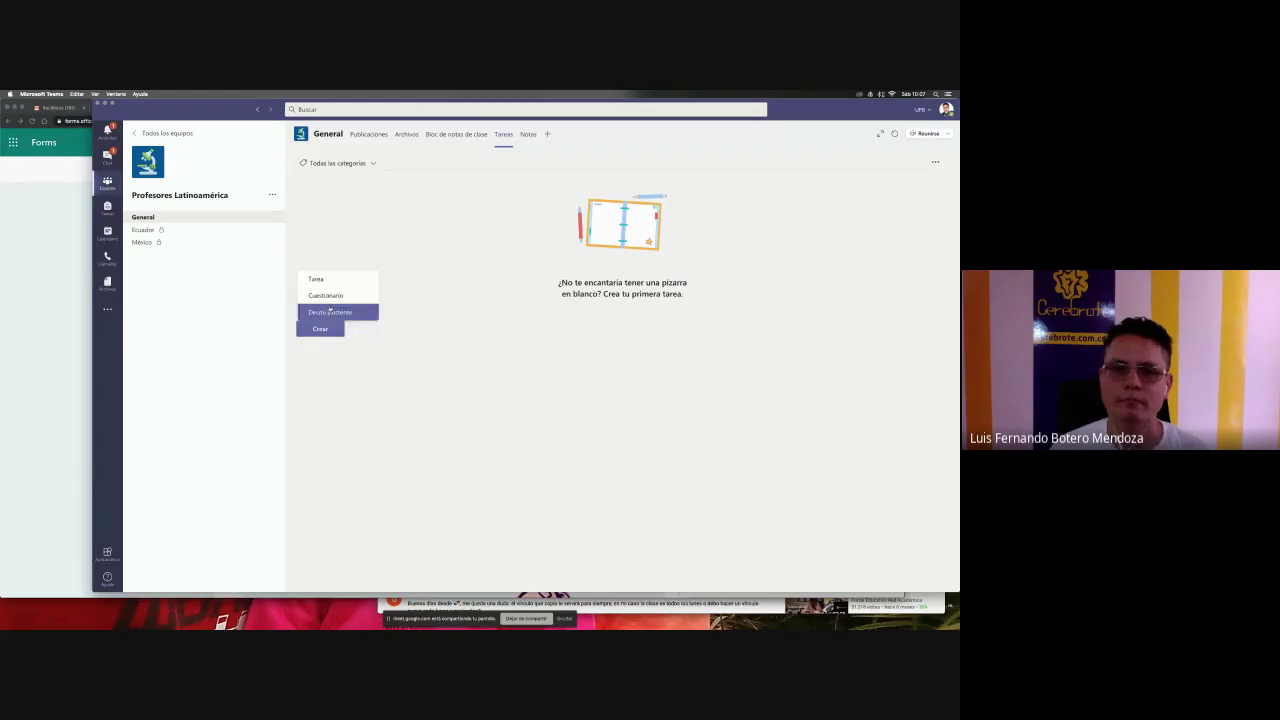
left_click(342, 296)
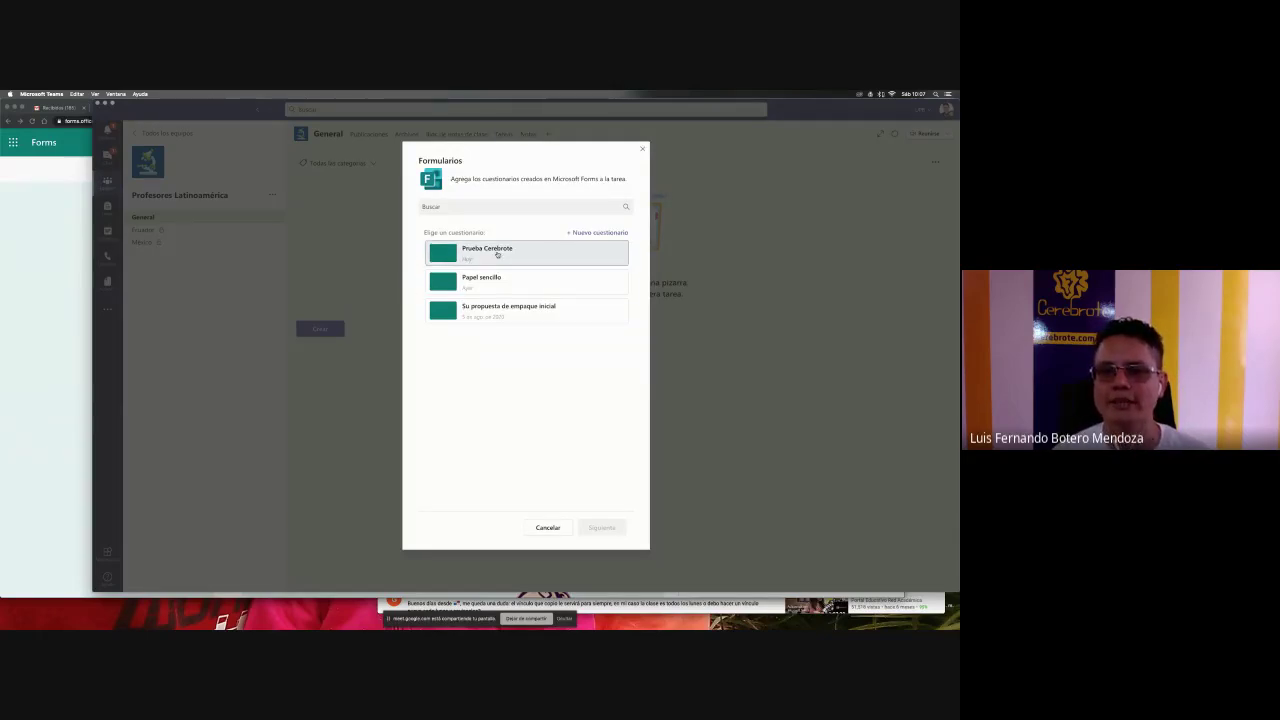
left_click(497, 254)
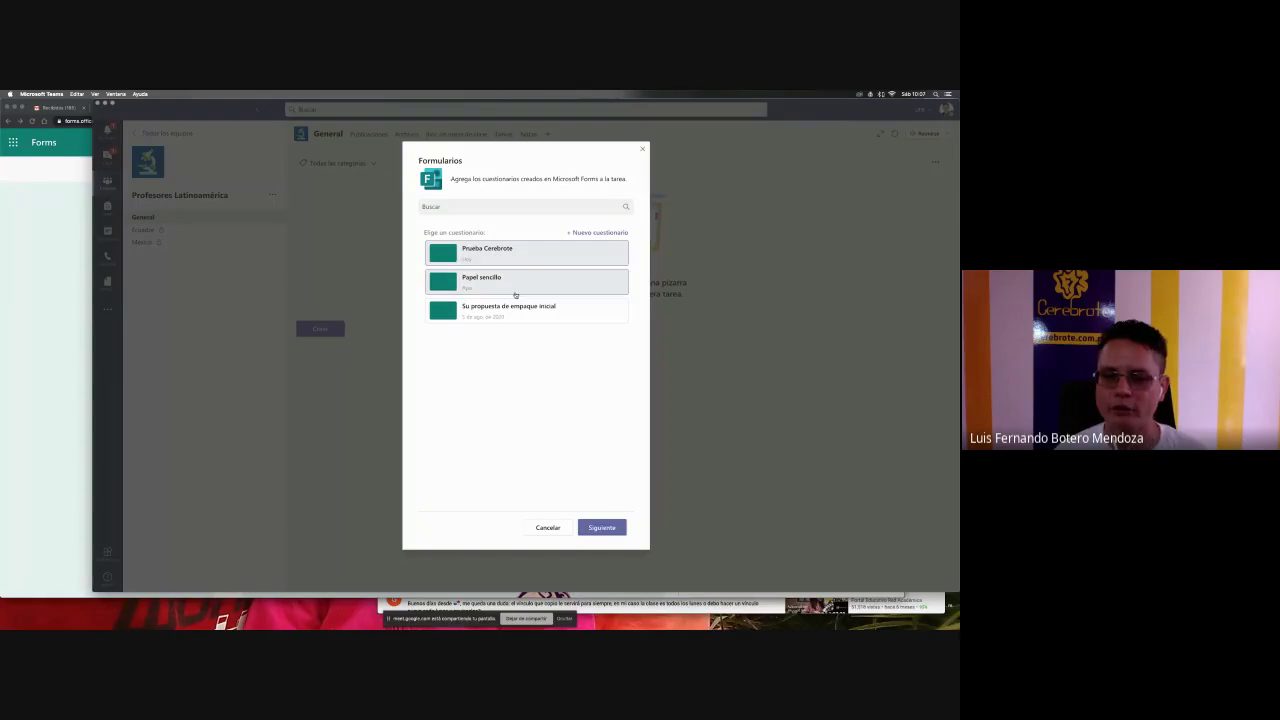
left_click(602, 527)
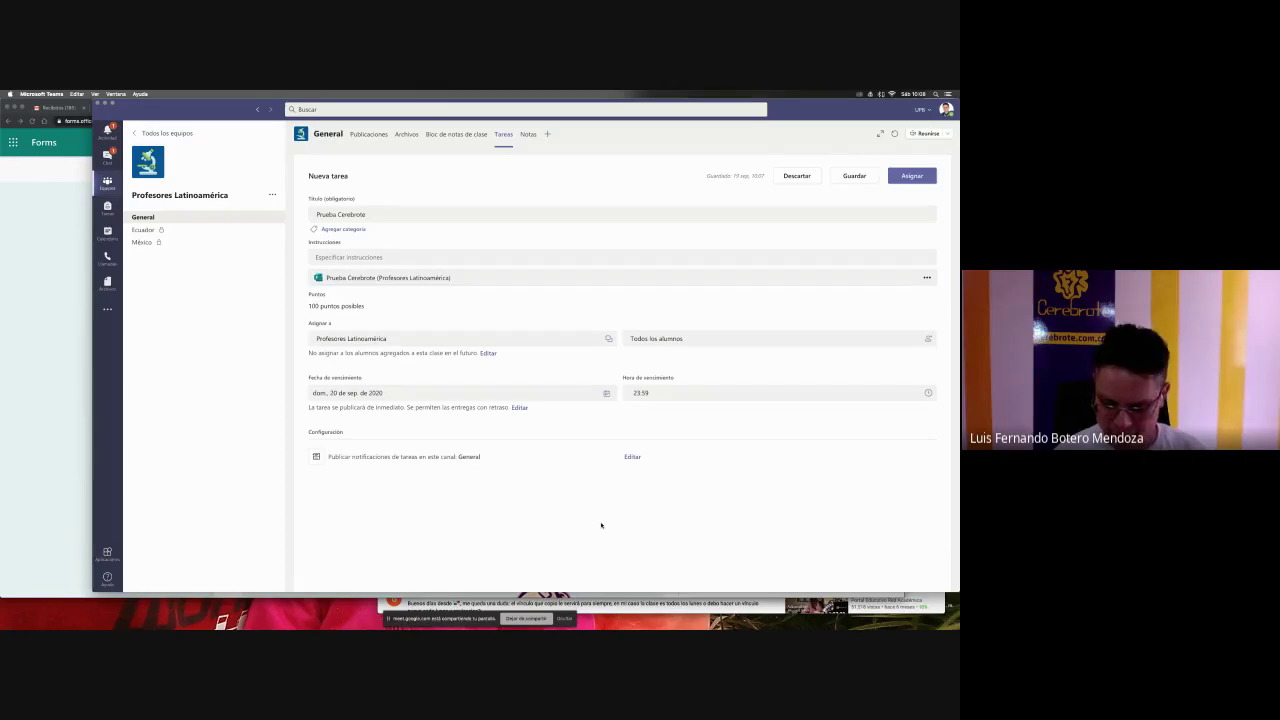
- Save the draft and add instructions 'Por favor llenar el siguiente formulario, tiene 5 minutos.'
key("super+equal")
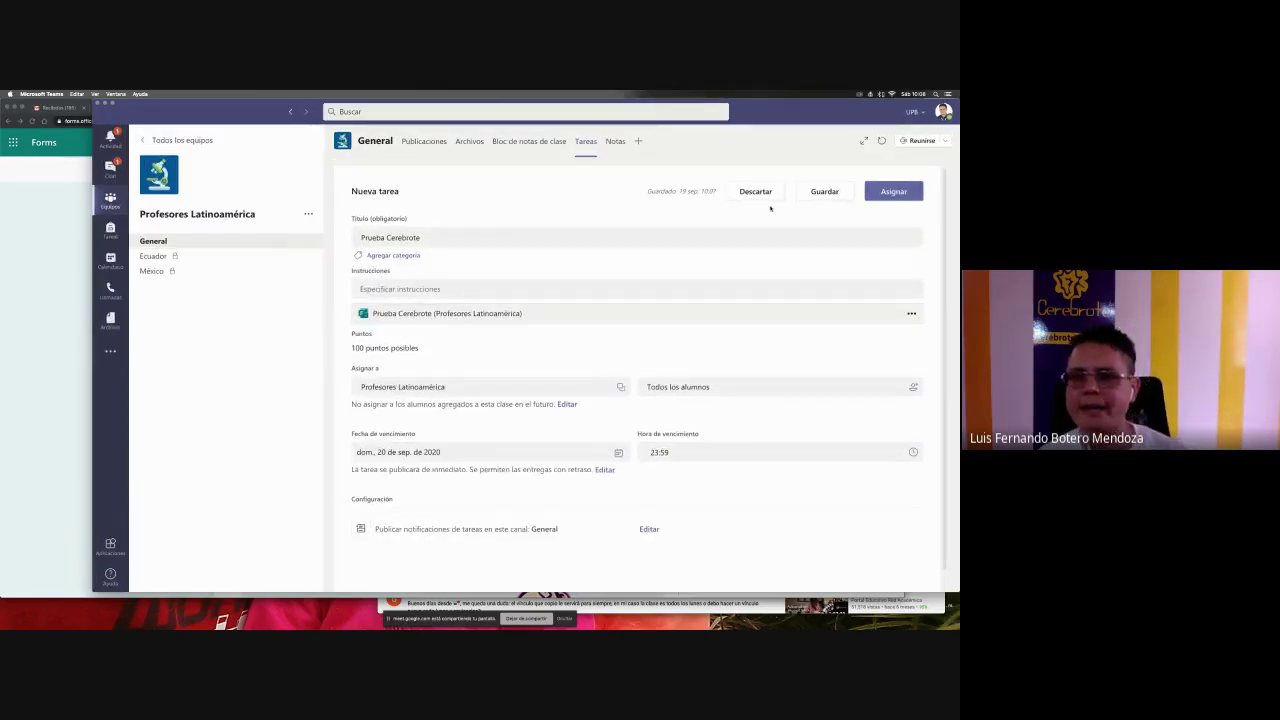
left_click(812, 191)
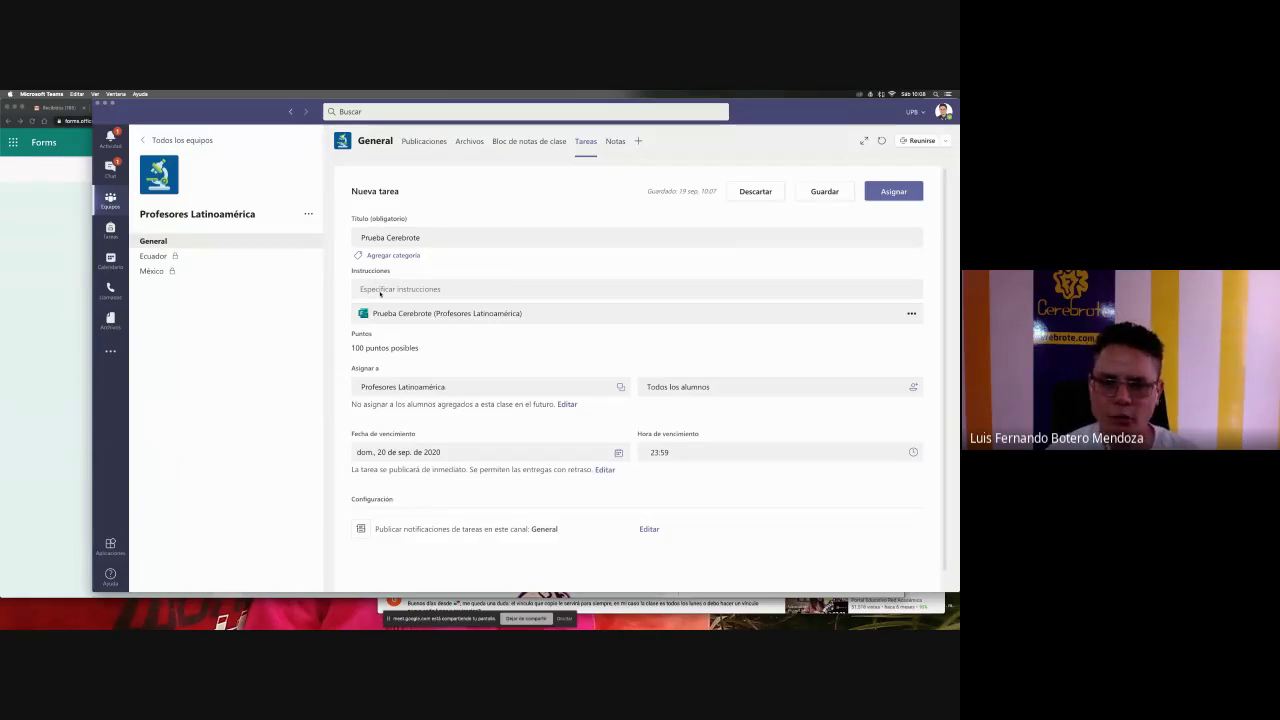
left_click(379, 290)
type("Por")
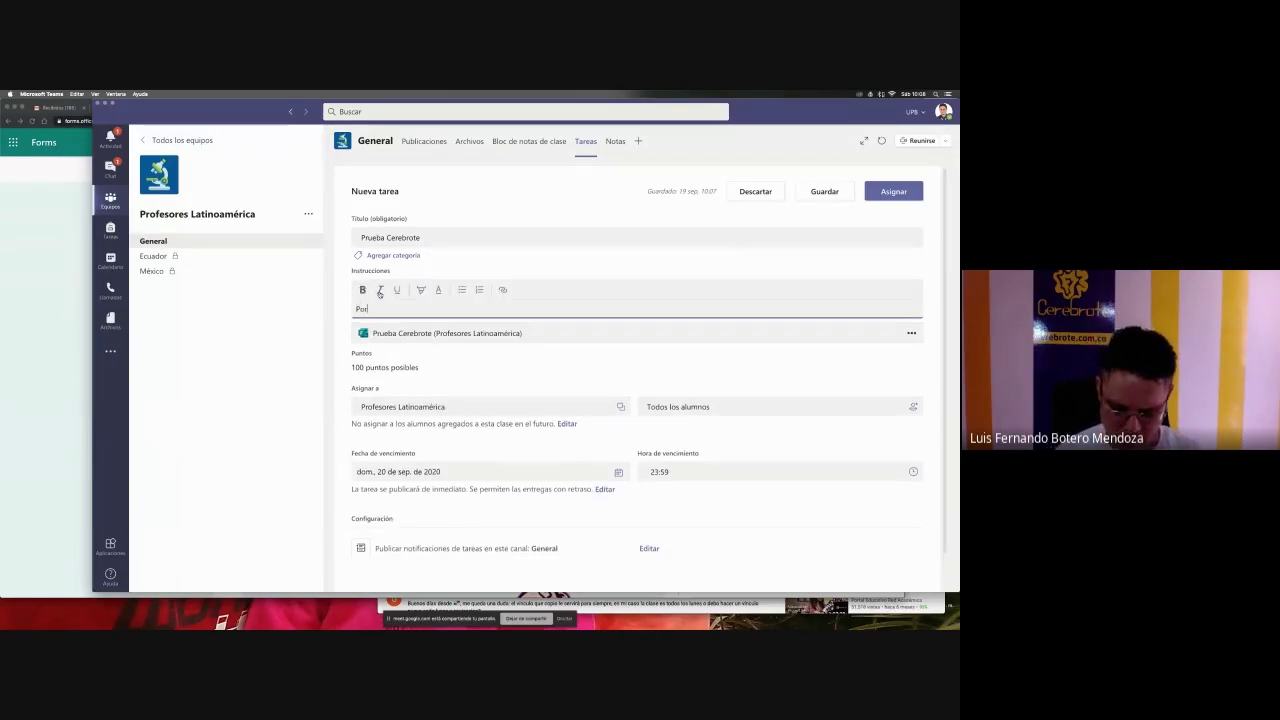
type(" favor llenar el")
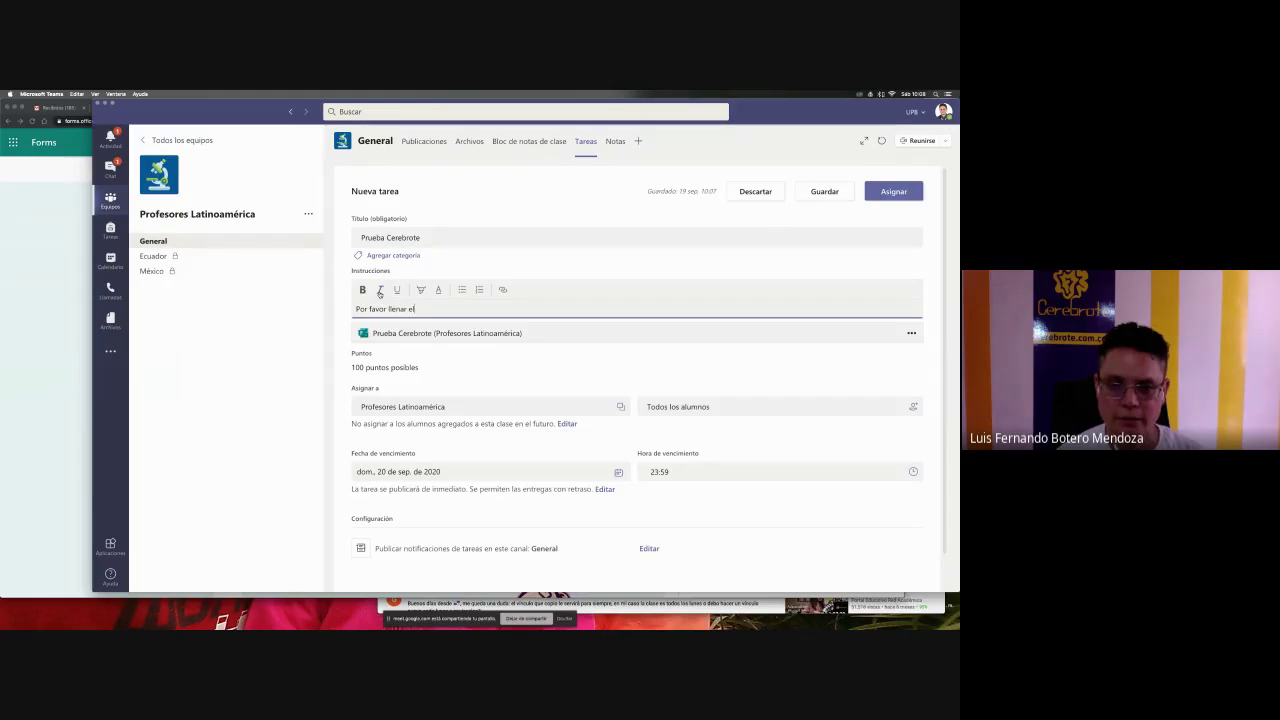
type(" siguiente ")
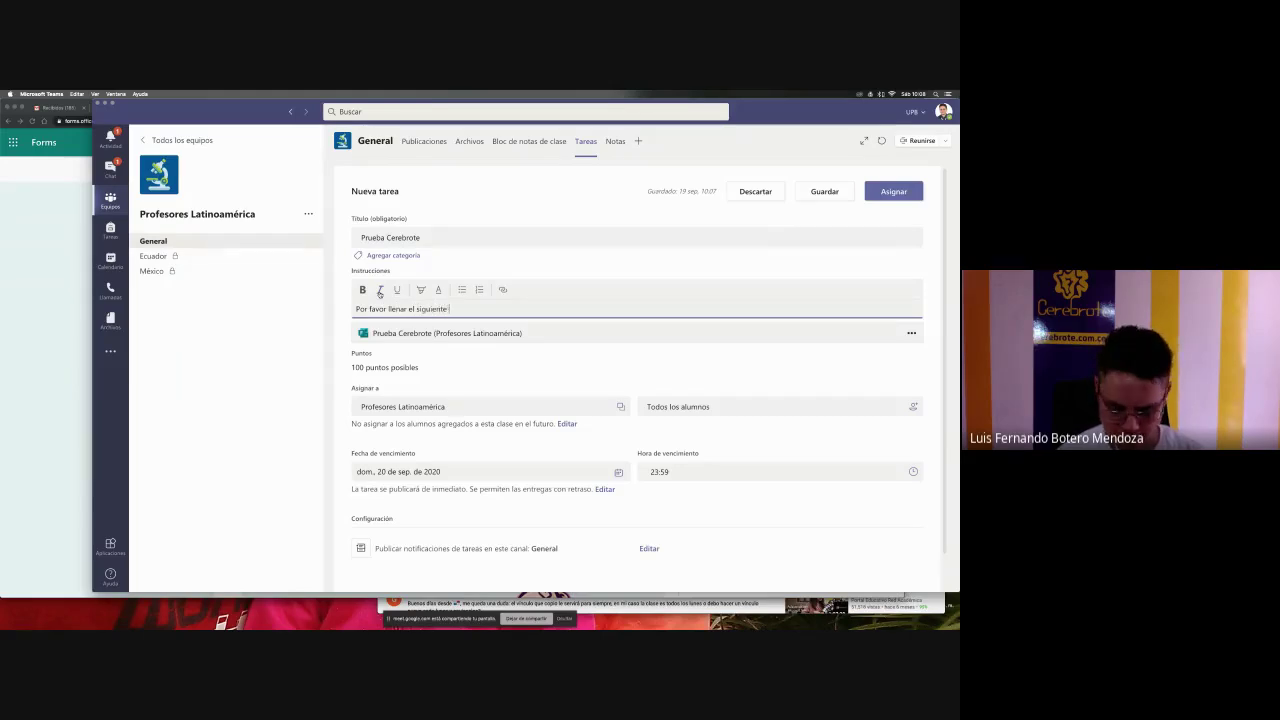
type("formulario")
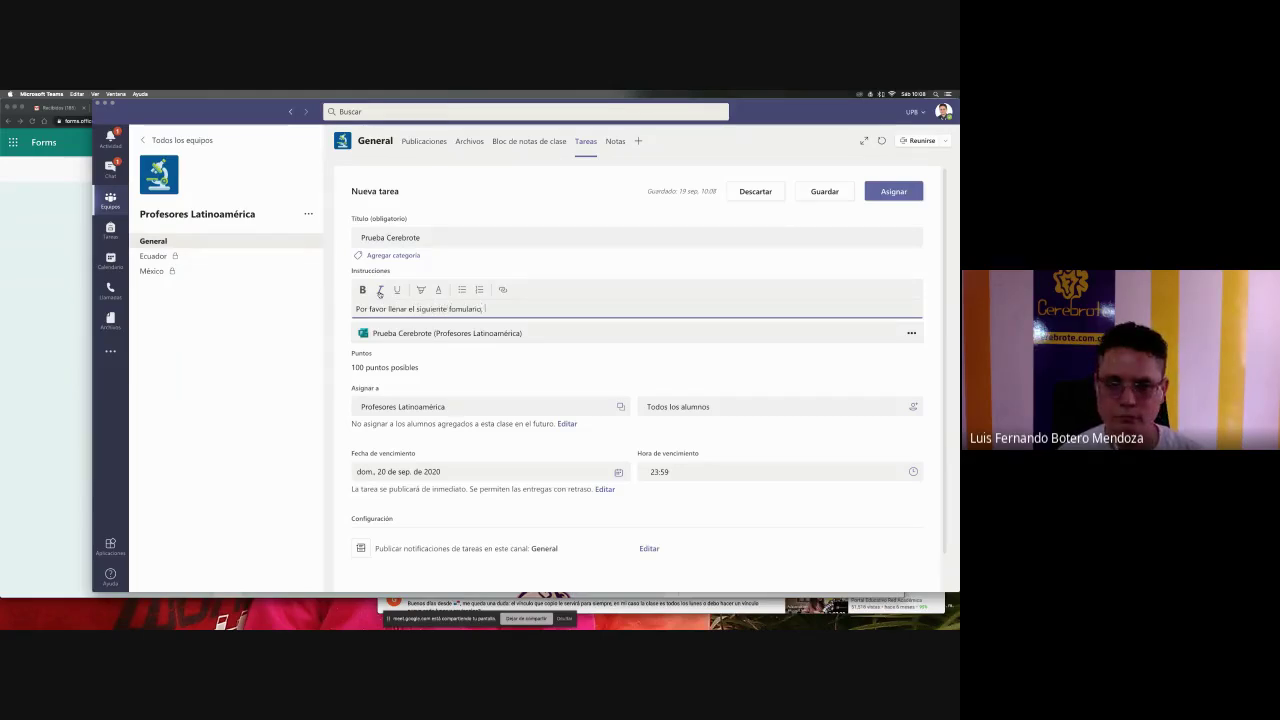
type(", tiene 5 minu")
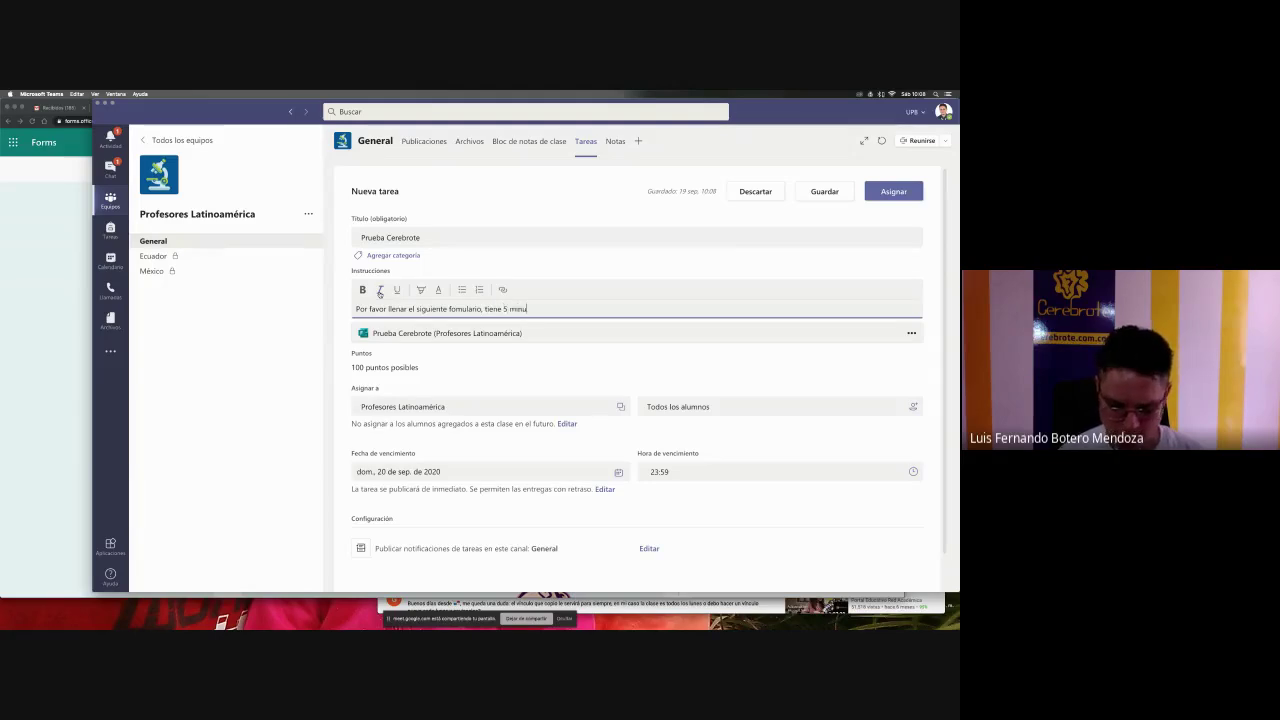
type("tos.")
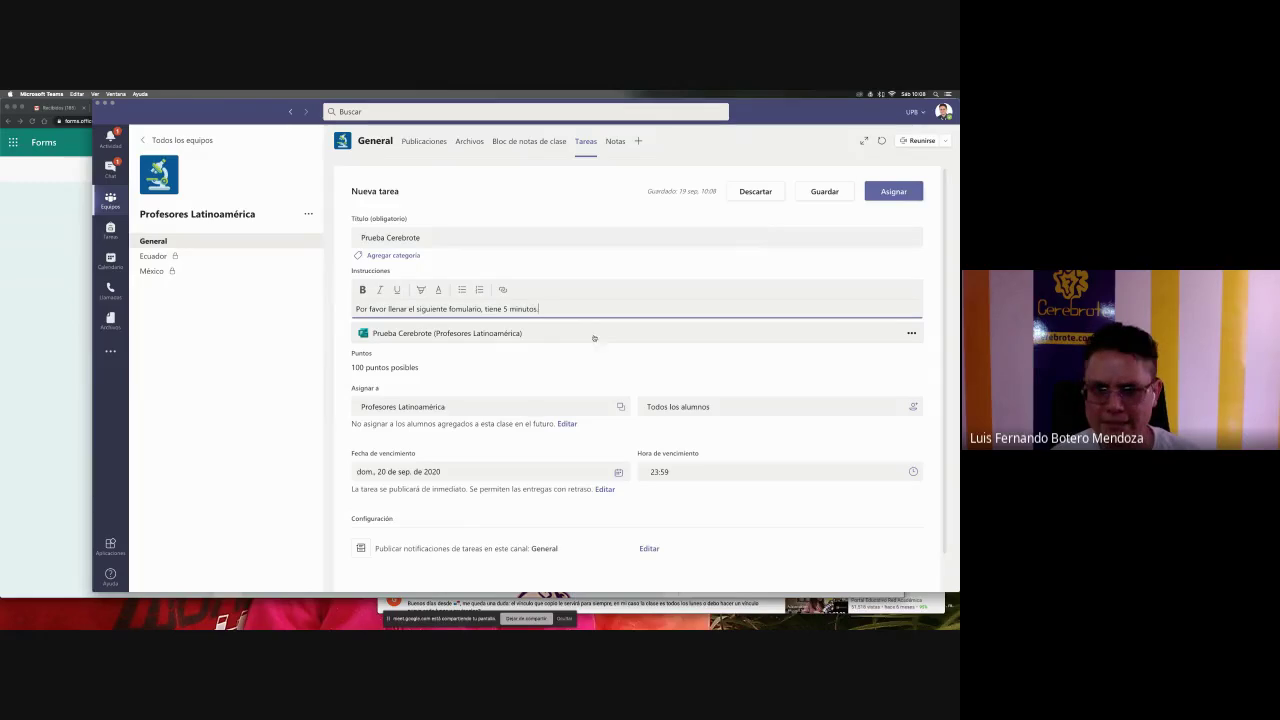
scroll(591, 367, "down", 1)
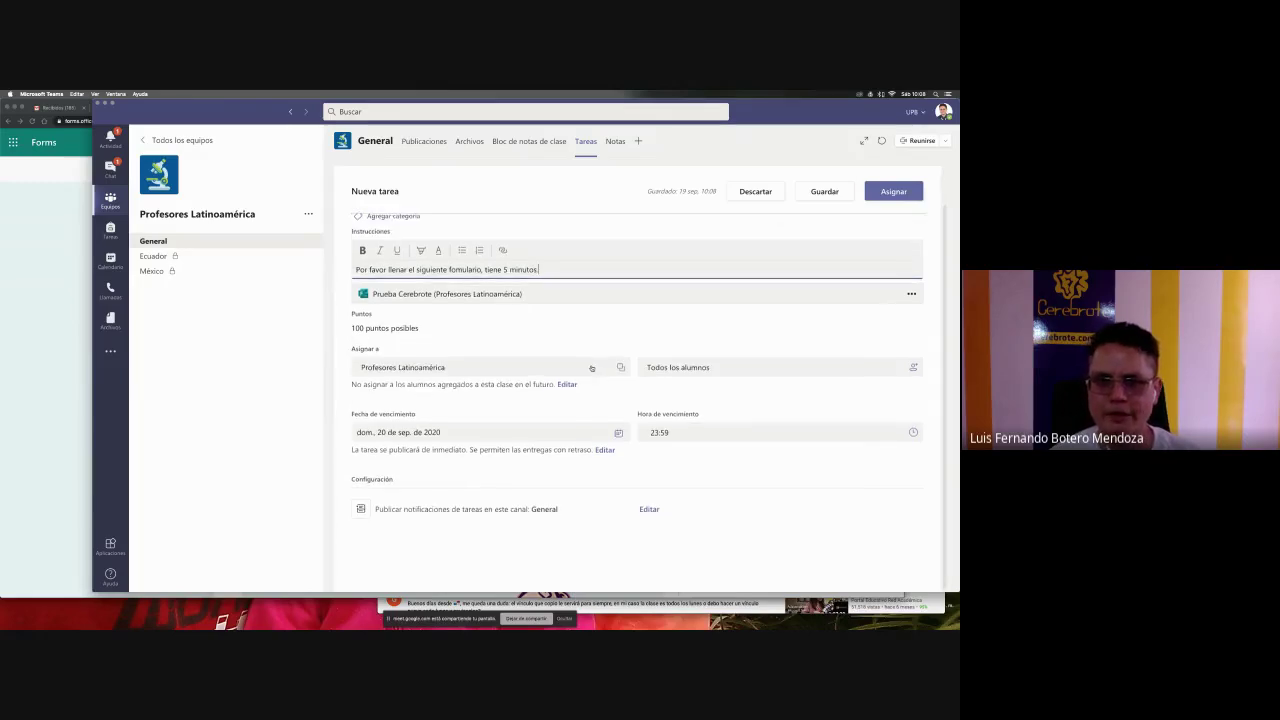
left_click(478, 296)
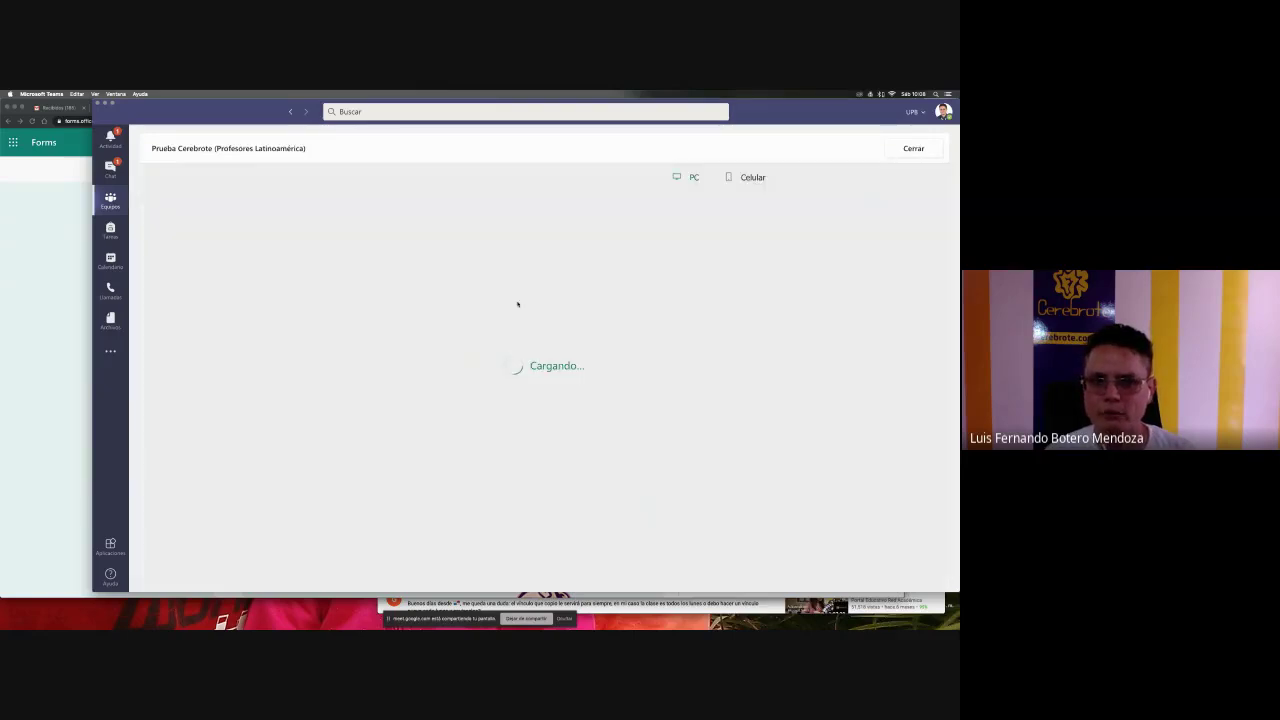
scroll(563, 343, "down", 10)
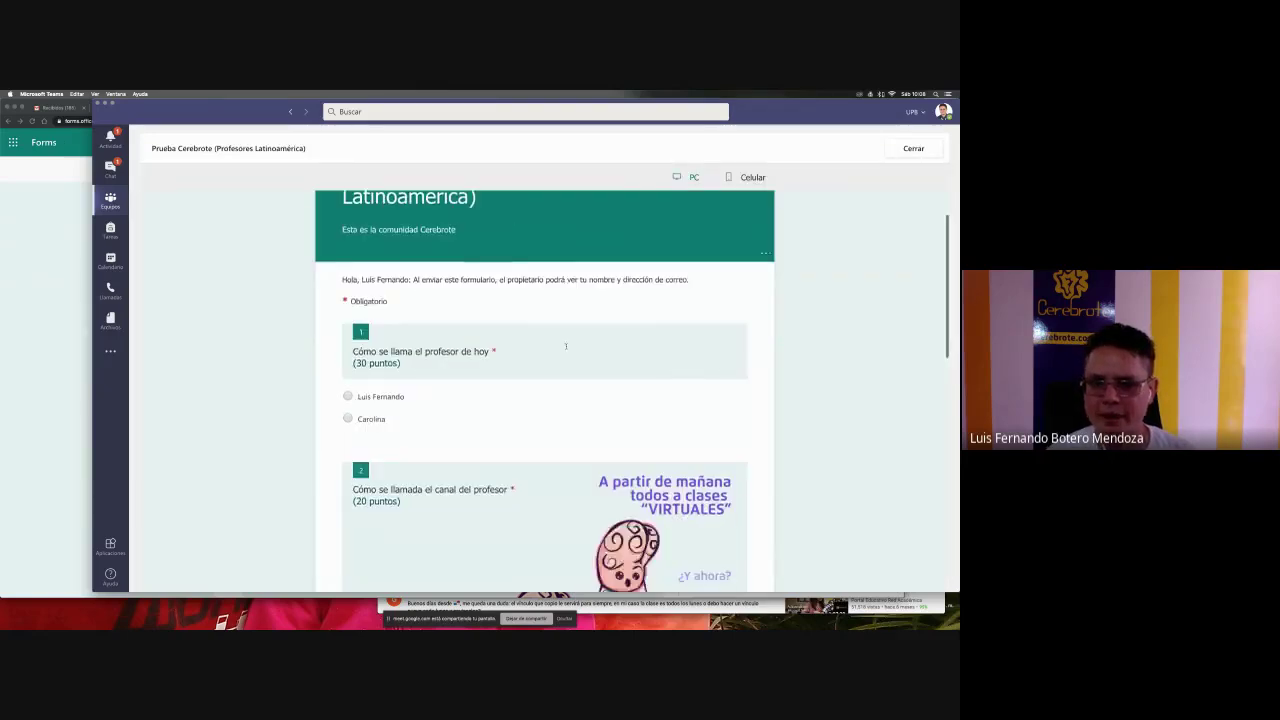
scroll(566, 349, "up", 7)
scroll(566, 349, "up", 5)
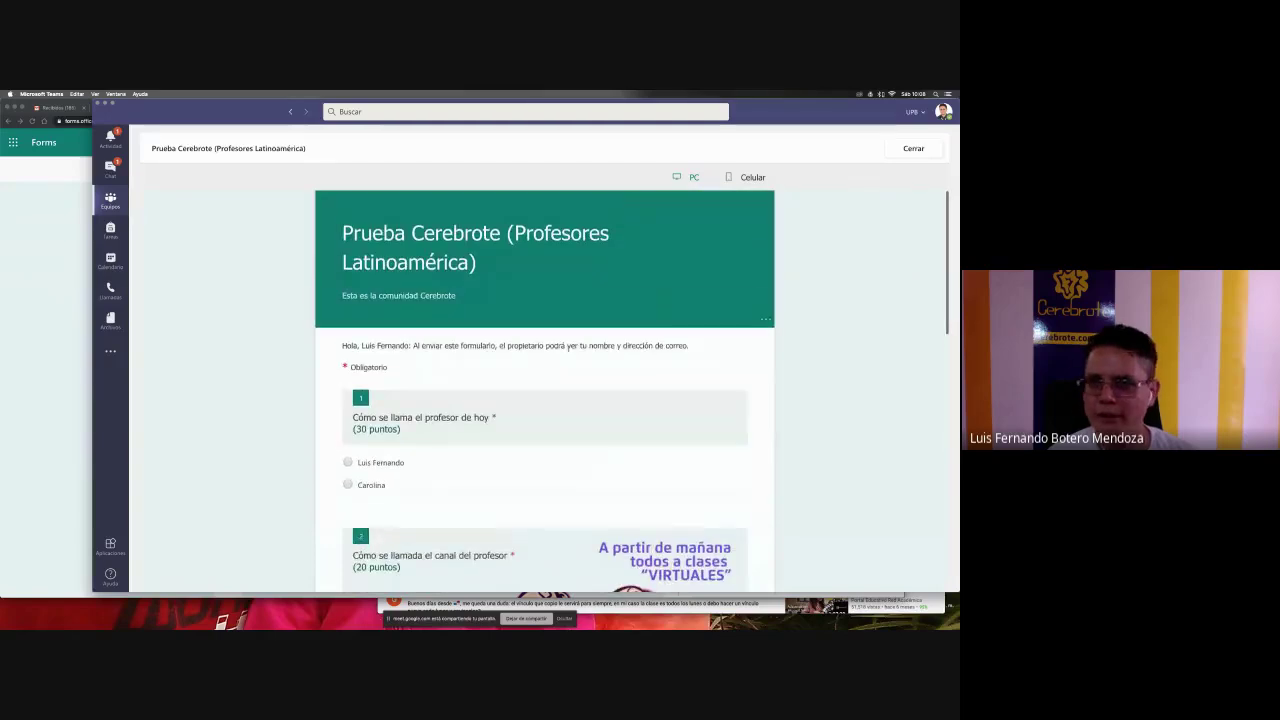
left_click(913, 148)
scroll(666, 293, "down", 1)
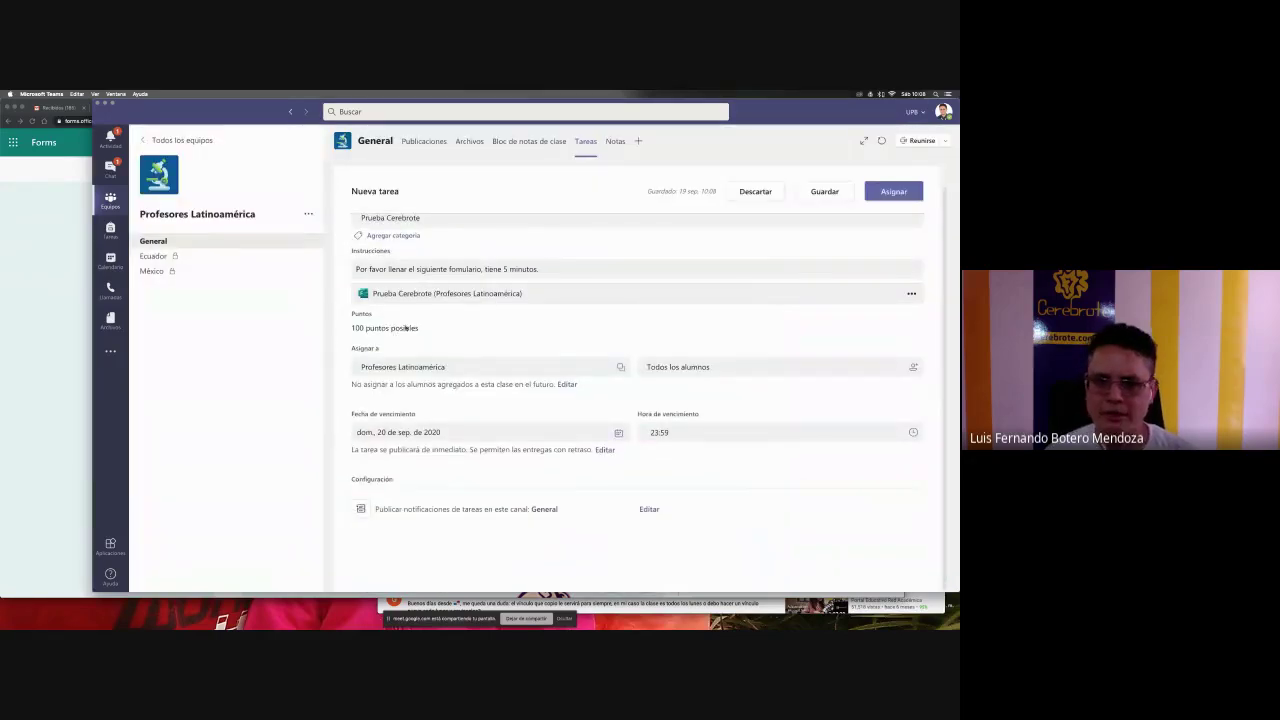
left_click(549, 369)
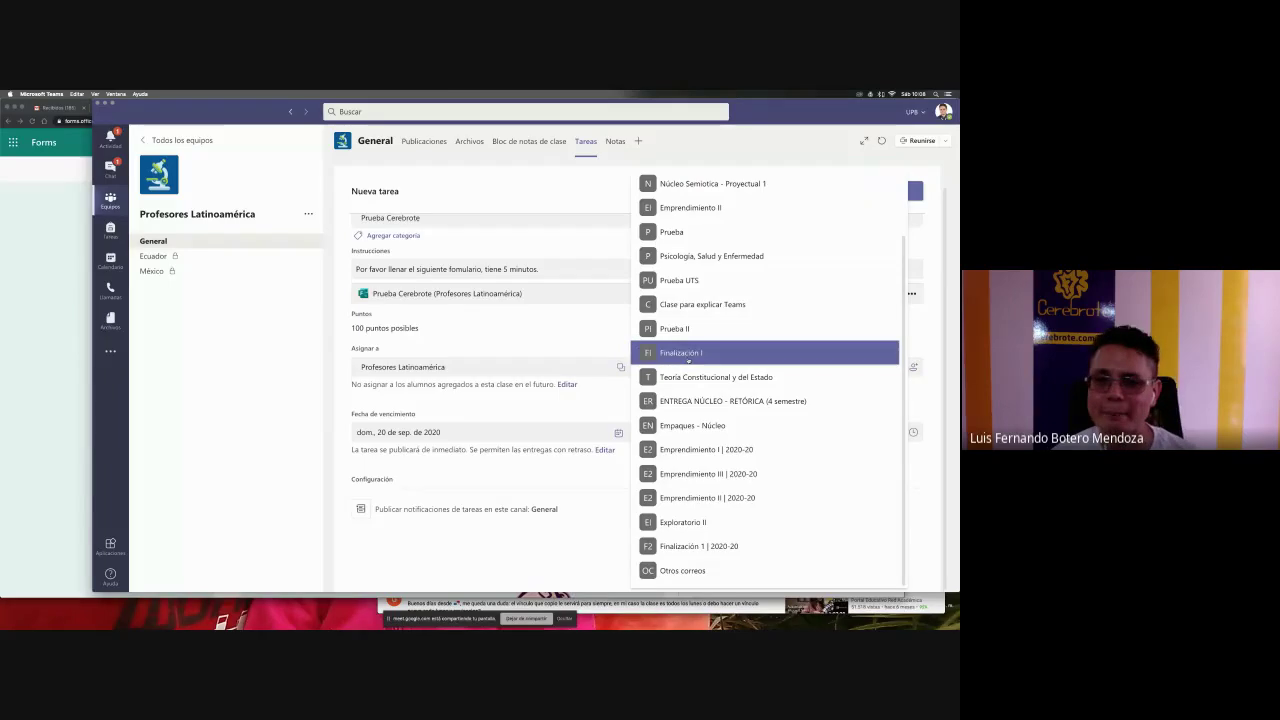
key("Escape")
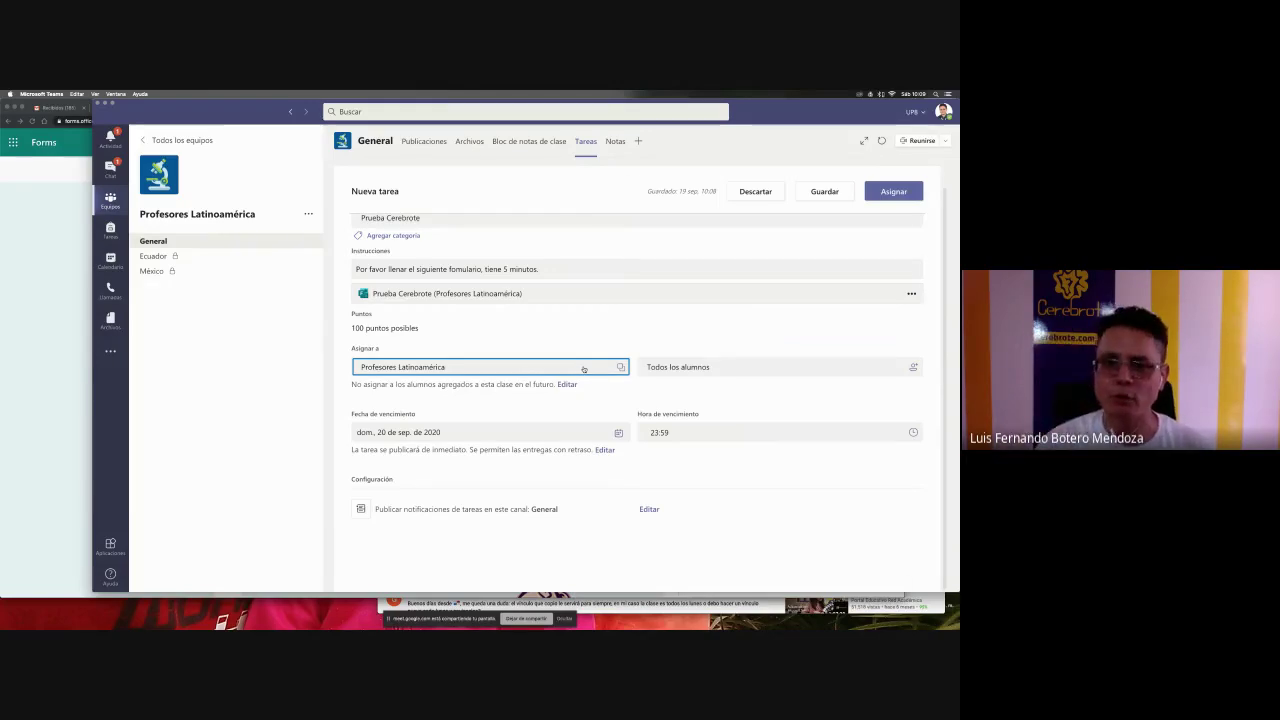
left_click(584, 369)
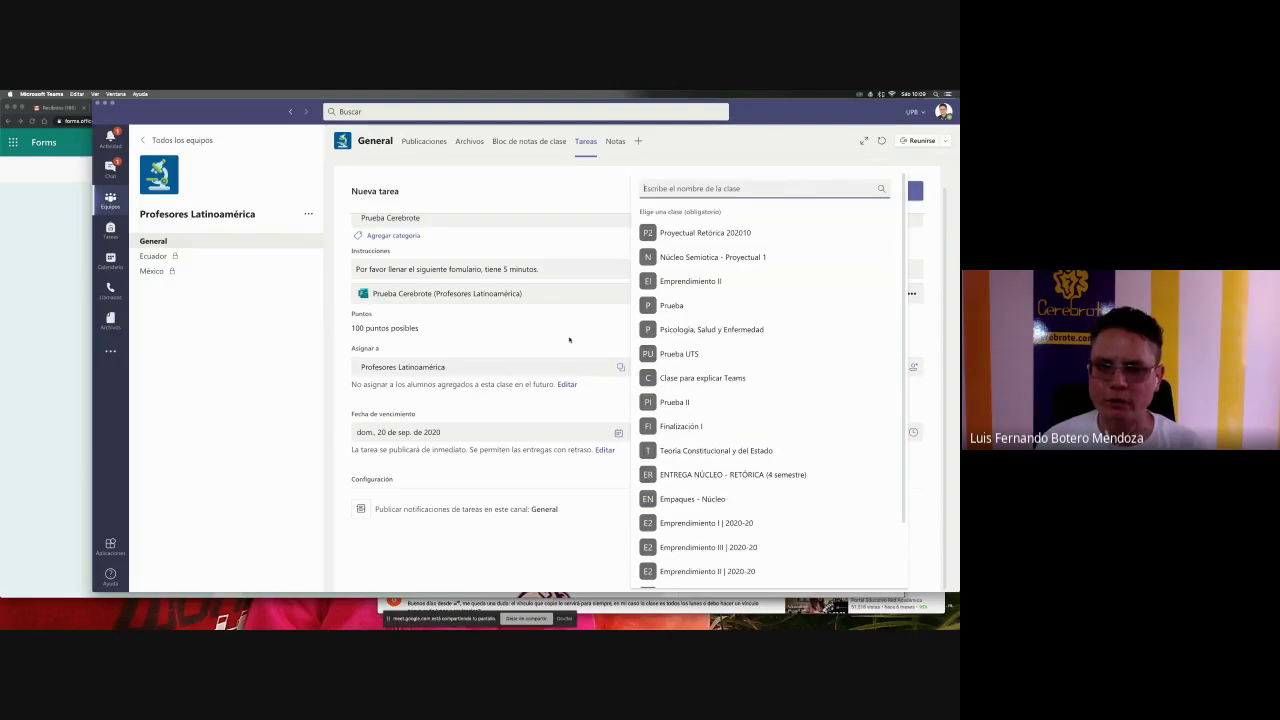
left_click(477, 352)
left_click(624, 368)
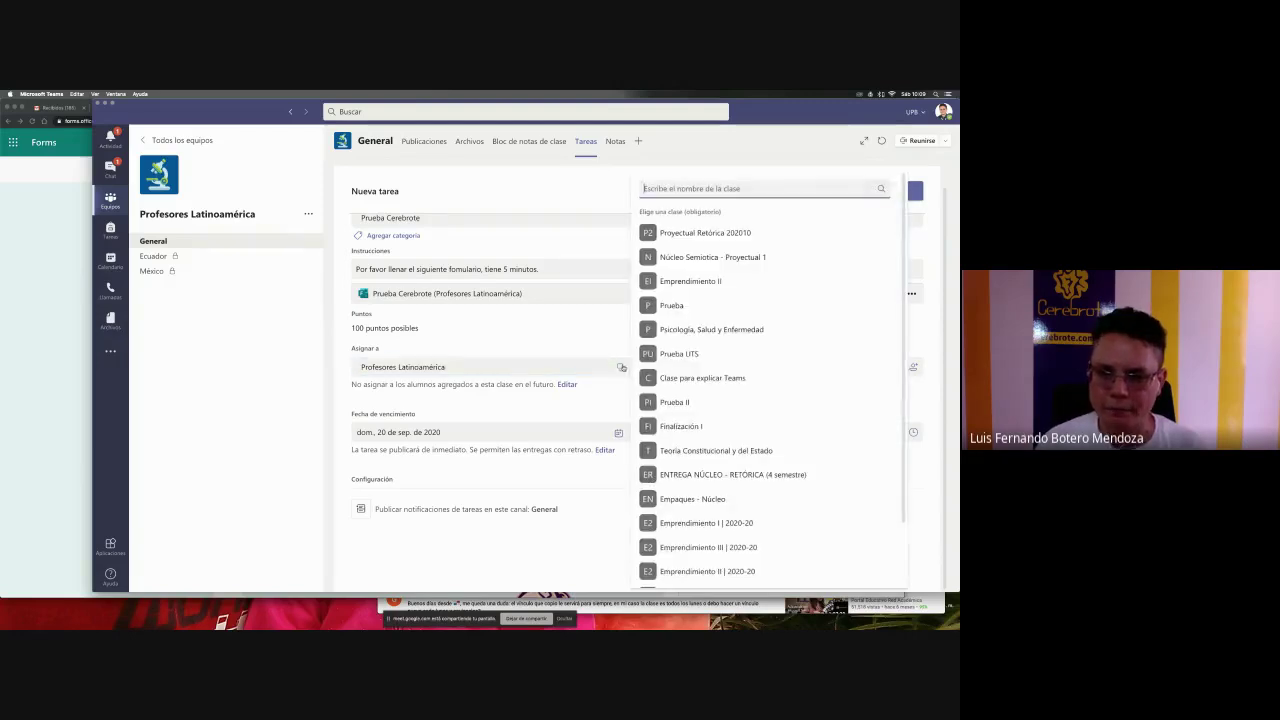
scroll(726, 377, "down", 2)
scroll(726, 377, "up", 3)
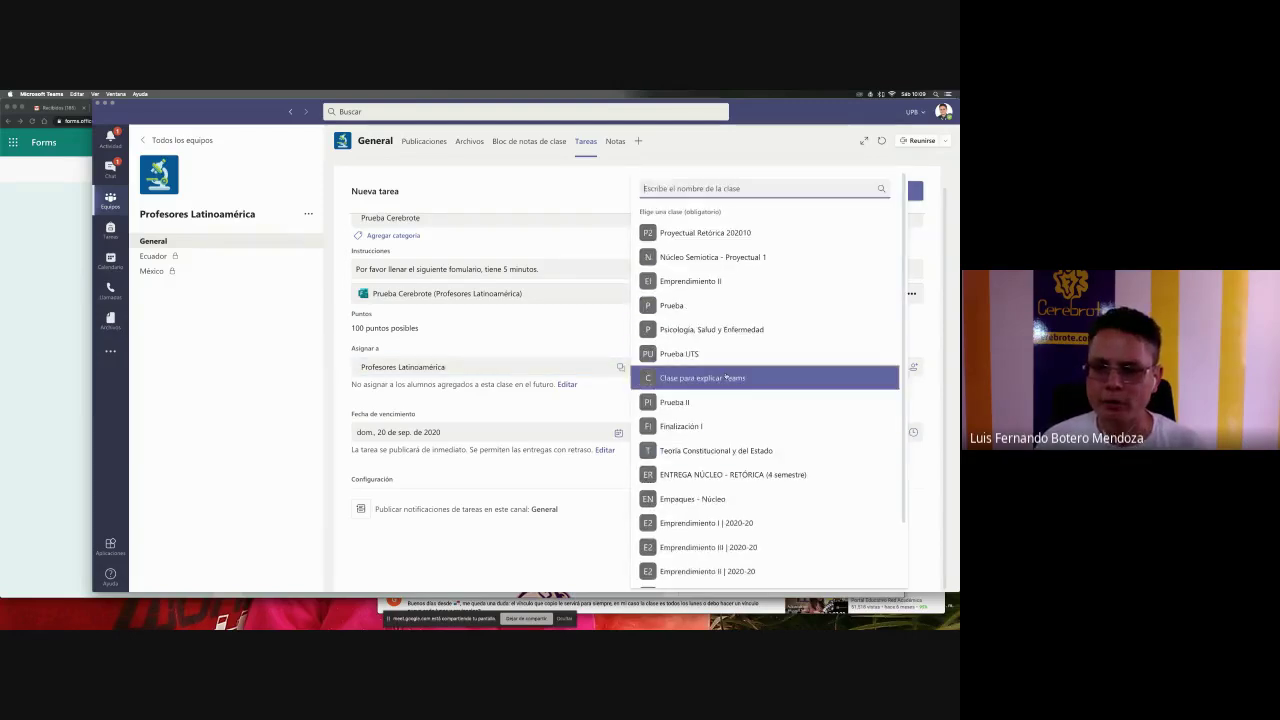
left_click(700, 305)
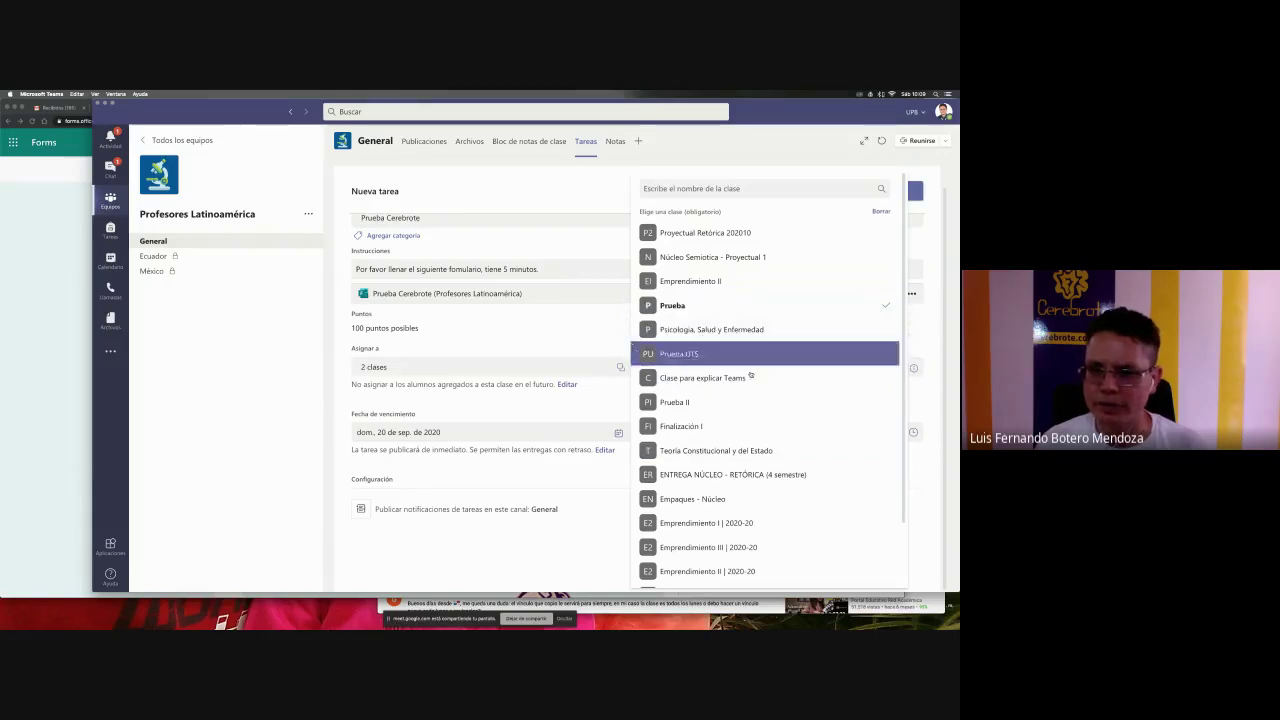
left_click(719, 354)
left_click(719, 356)
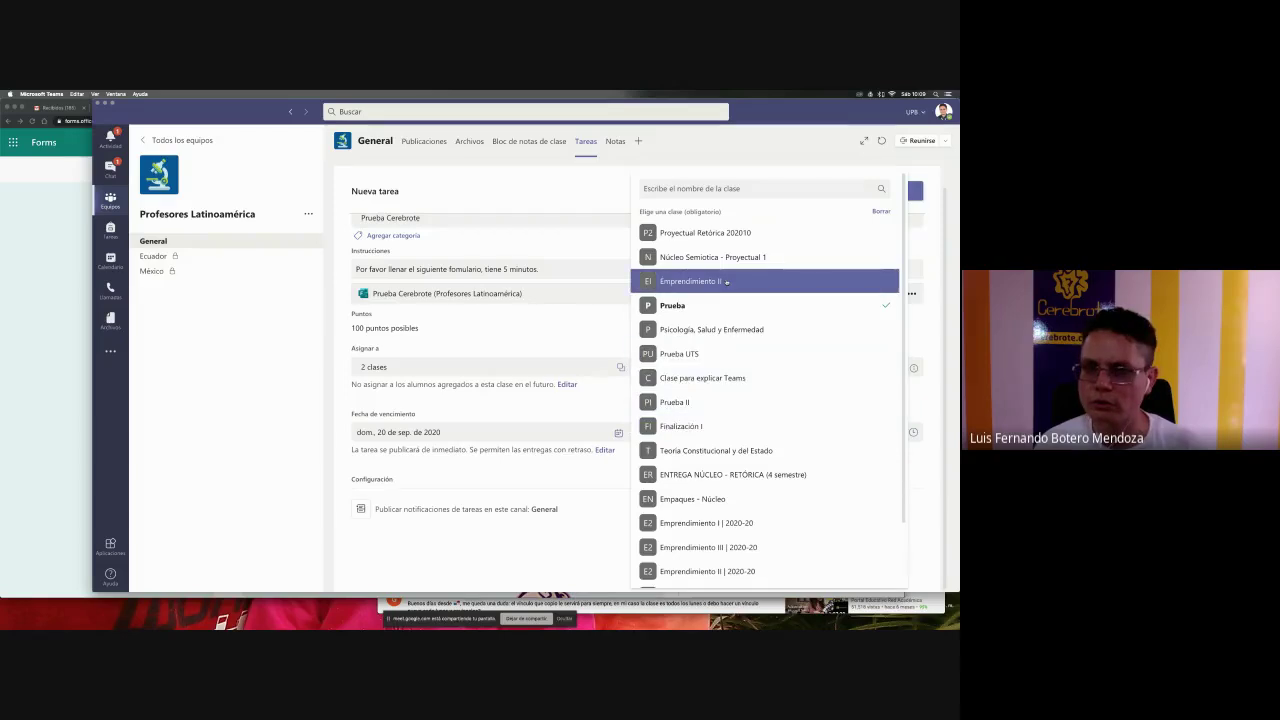
left_click(720, 396)
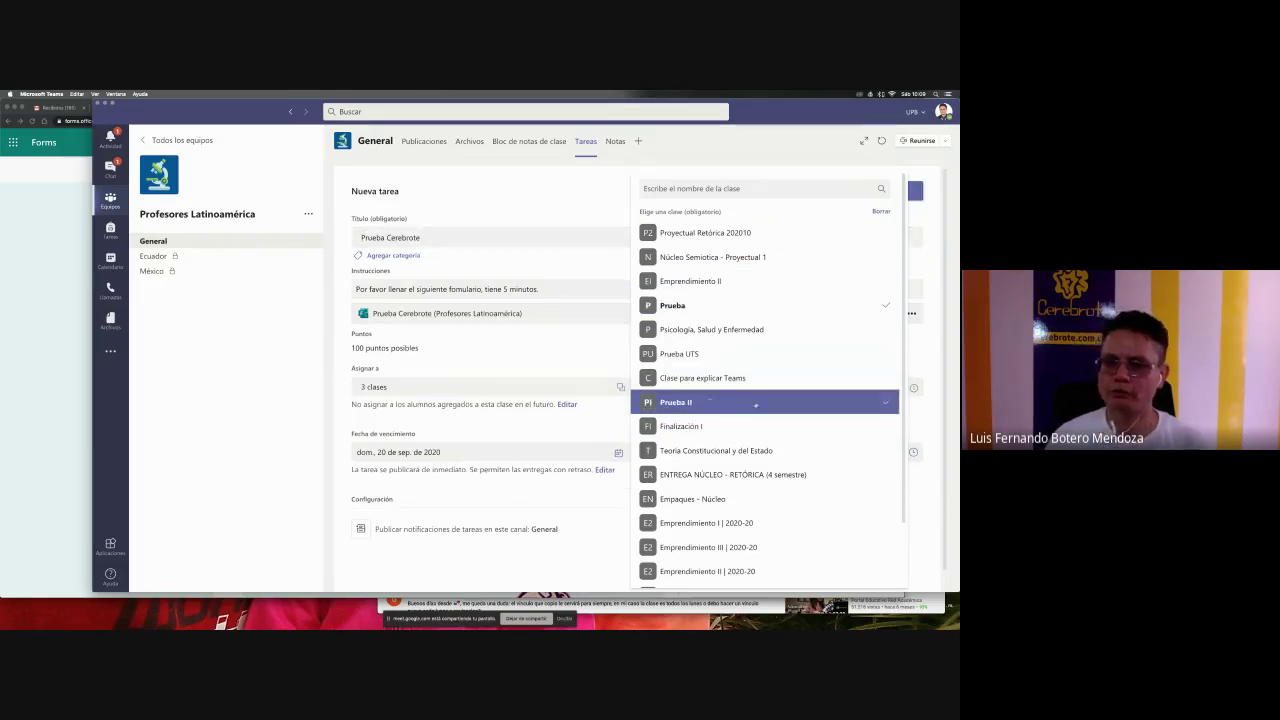
scroll(735, 400, "down", 2)
scroll(752, 413, "up", 2)
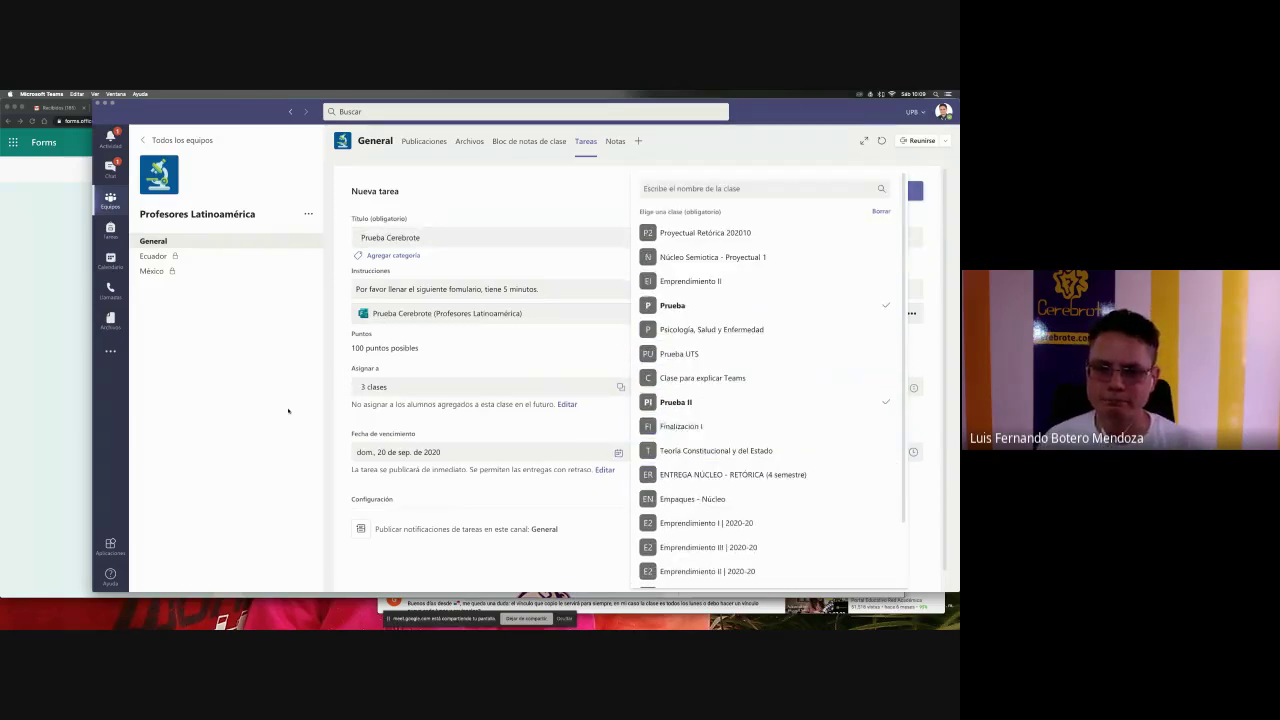
left_click(450, 410)
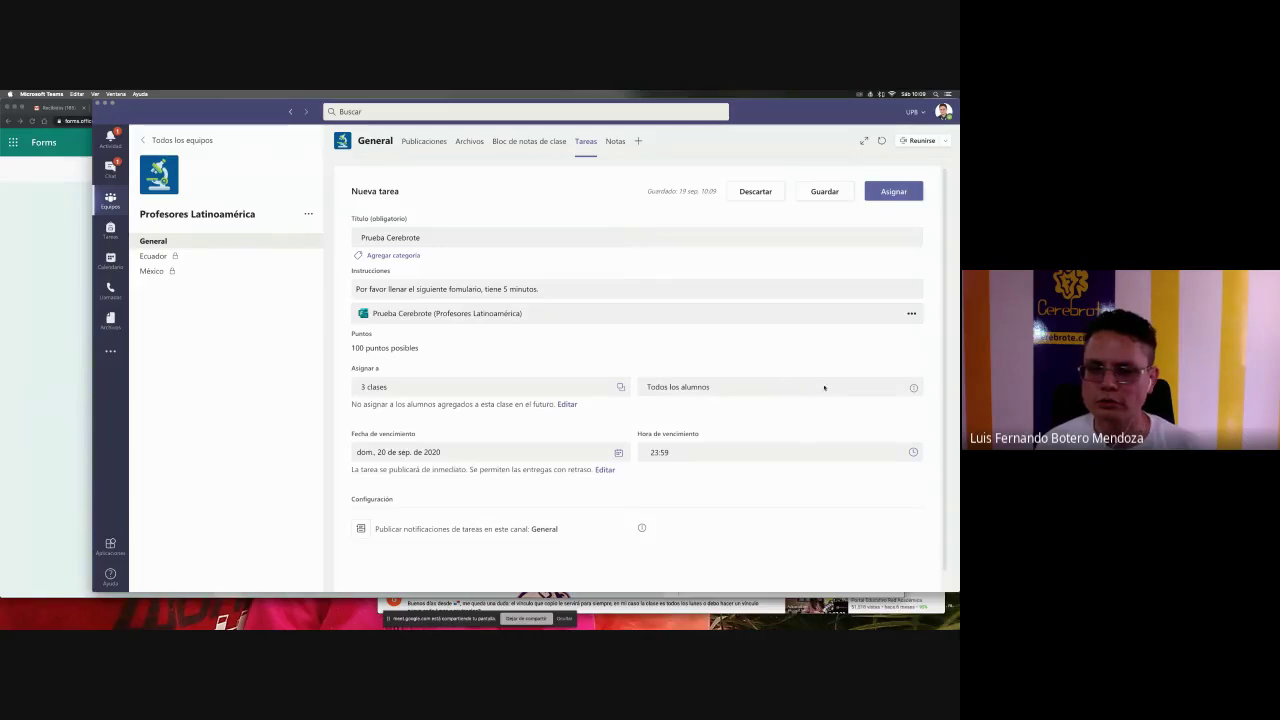
mouse_move(914, 388)
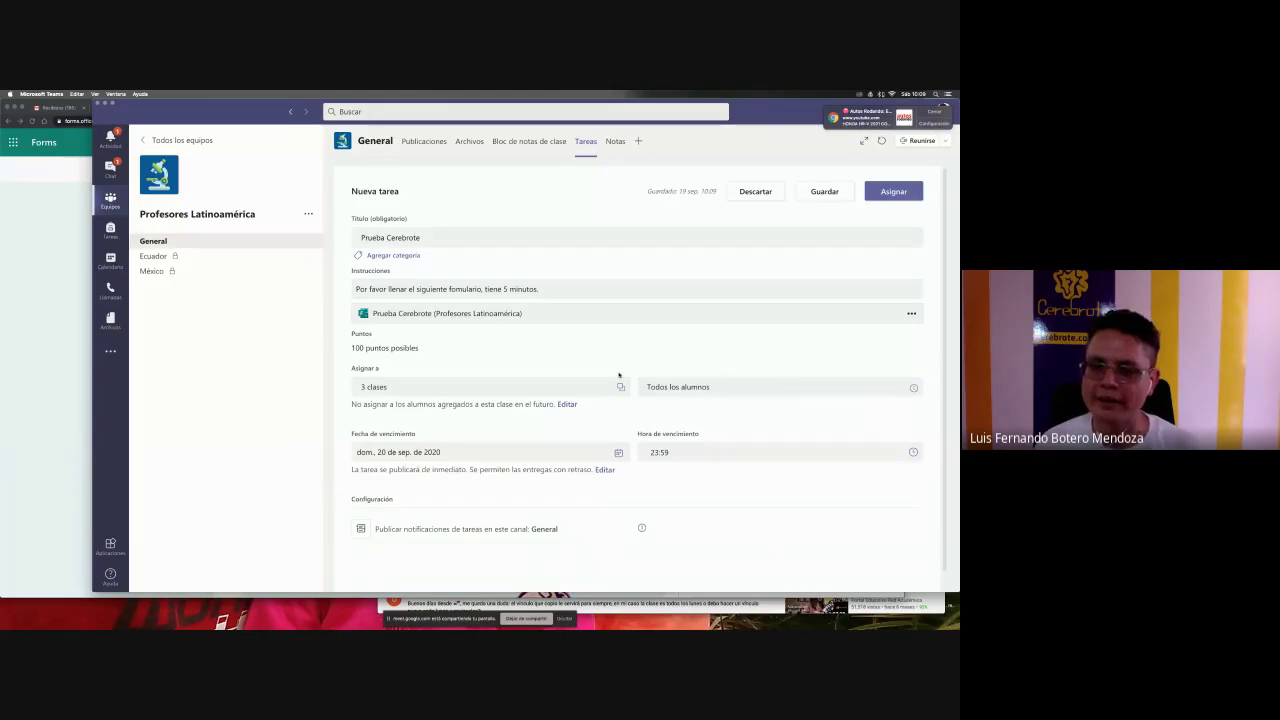
left_click(458, 390)
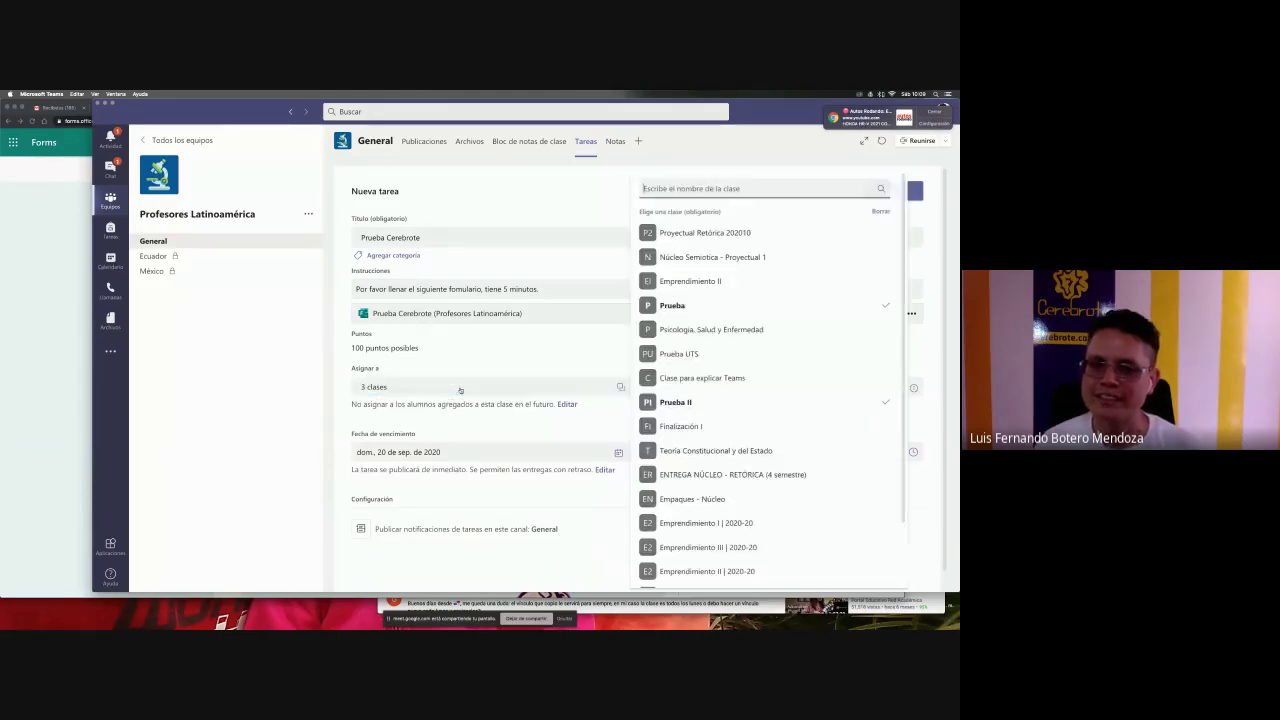
left_click(884, 305)
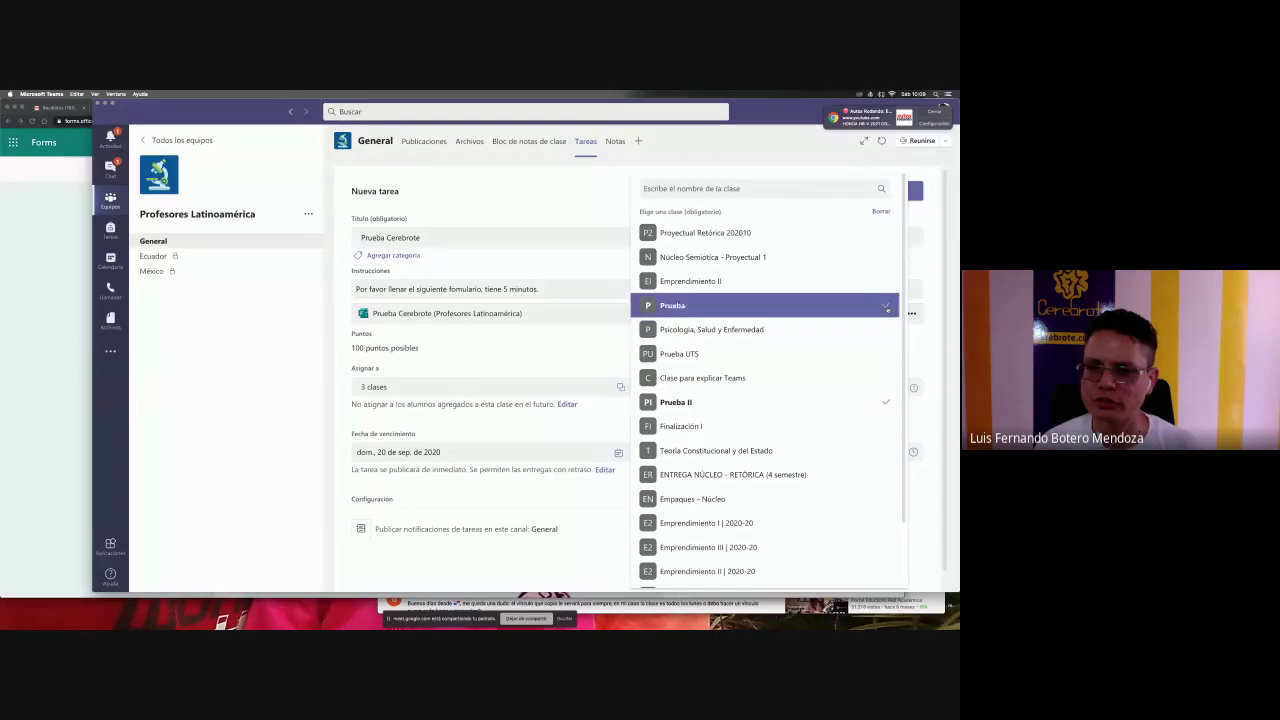
left_click(888, 402)
left_click(515, 375)
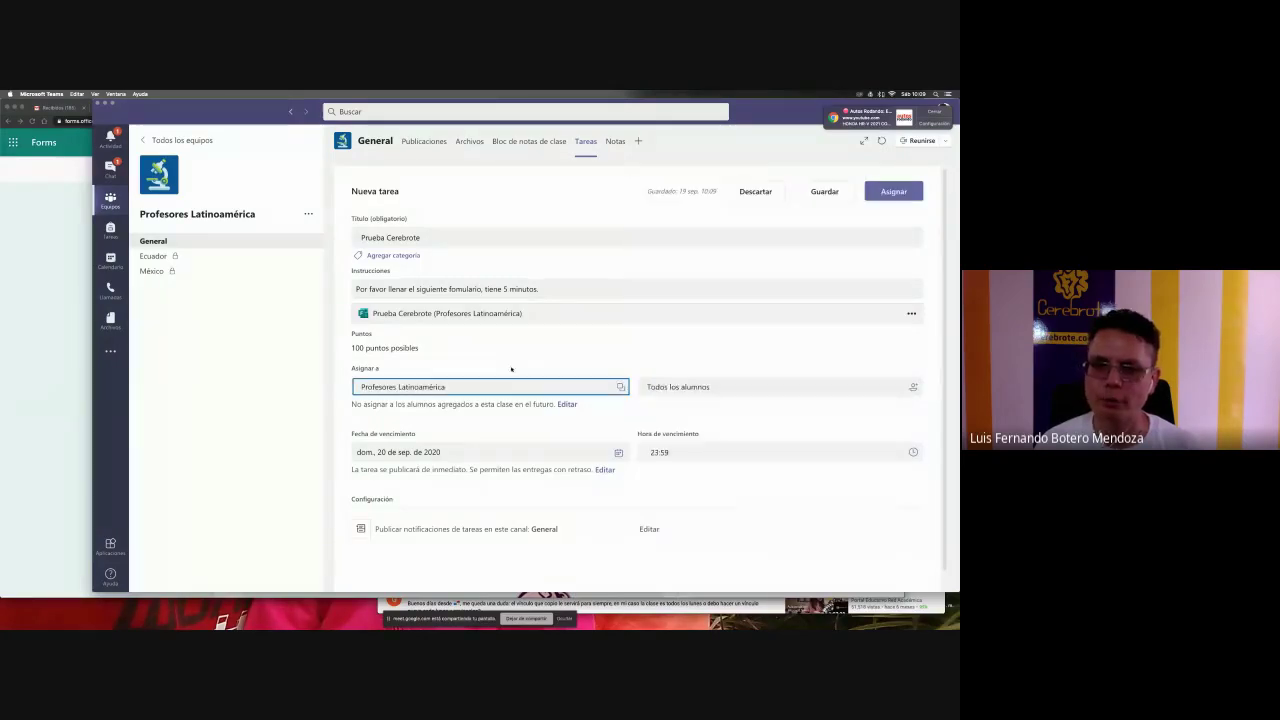
left_click(766, 388)
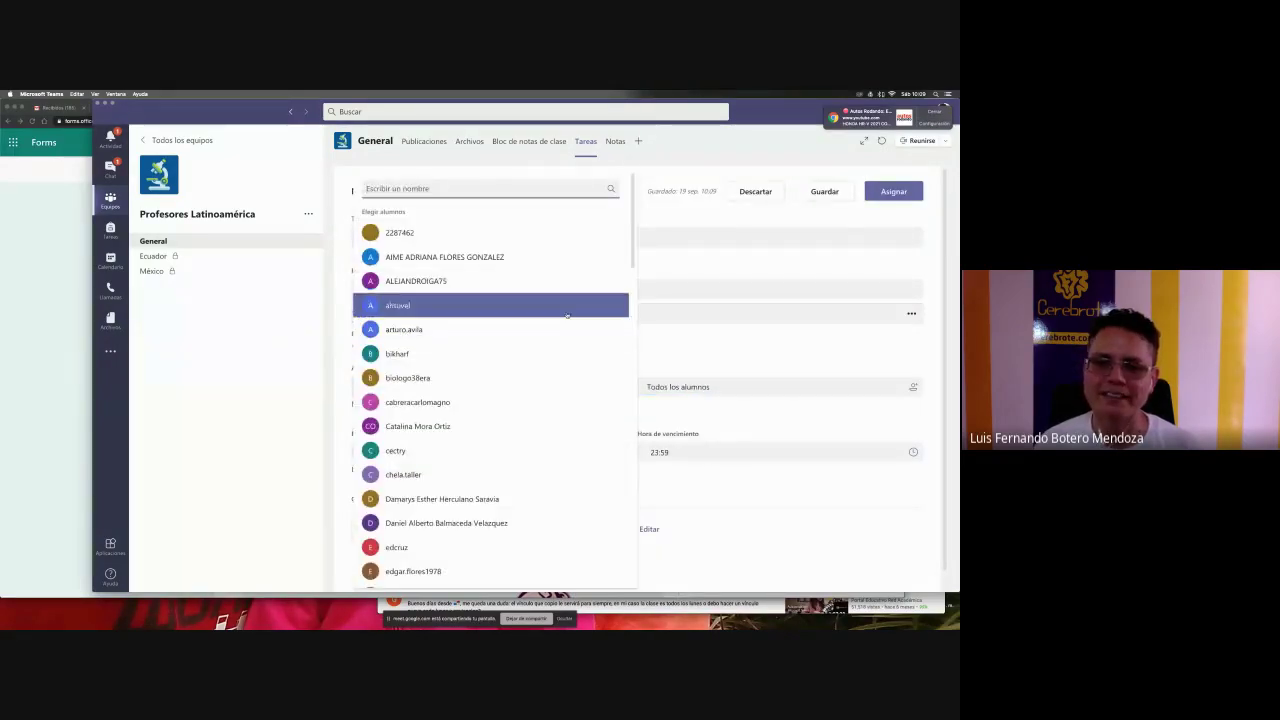
scroll(541, 411, "down", 5)
scroll(541, 411, "down", 5)
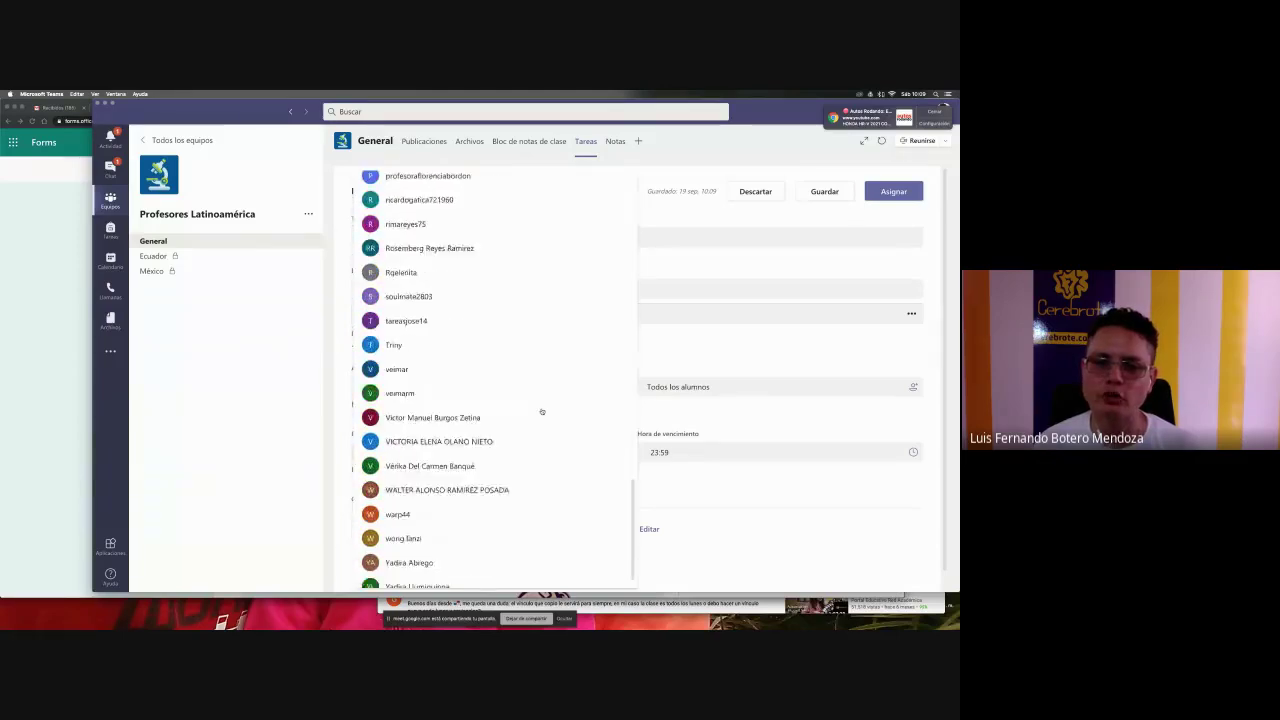
scroll(541, 411, "up", 3)
scroll(541, 411, "up", 10)
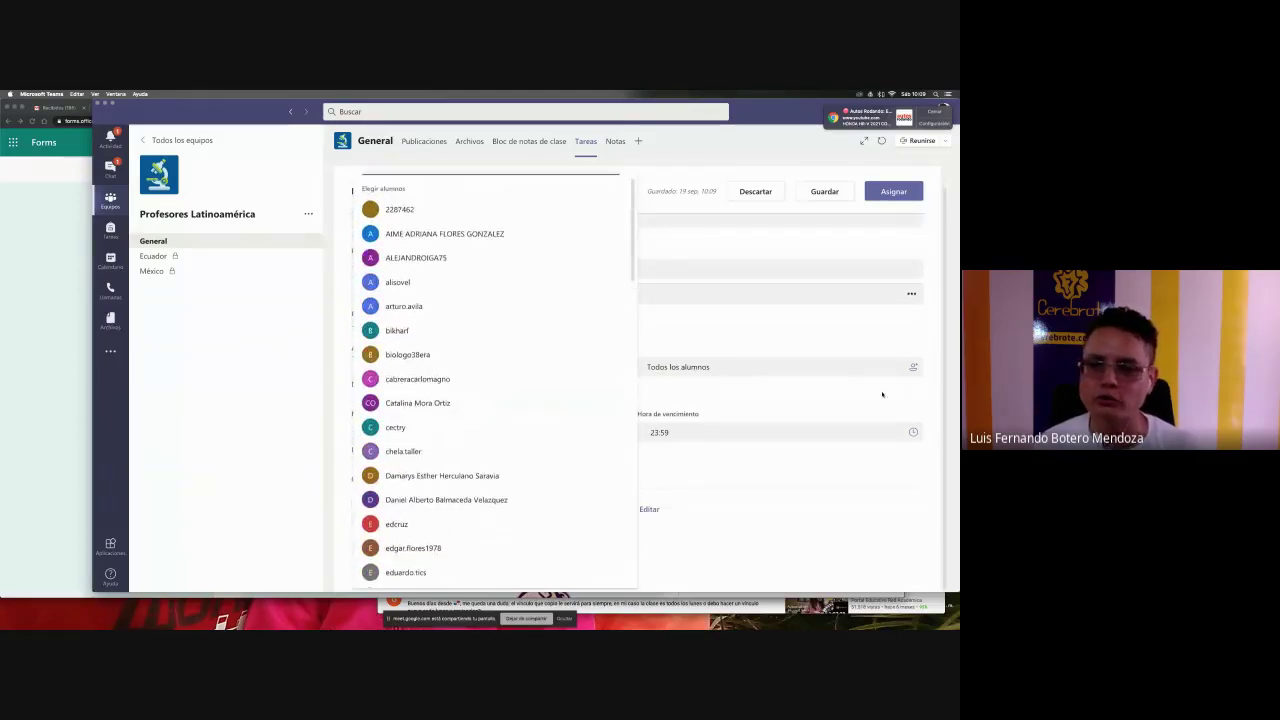
left_click(929, 336)
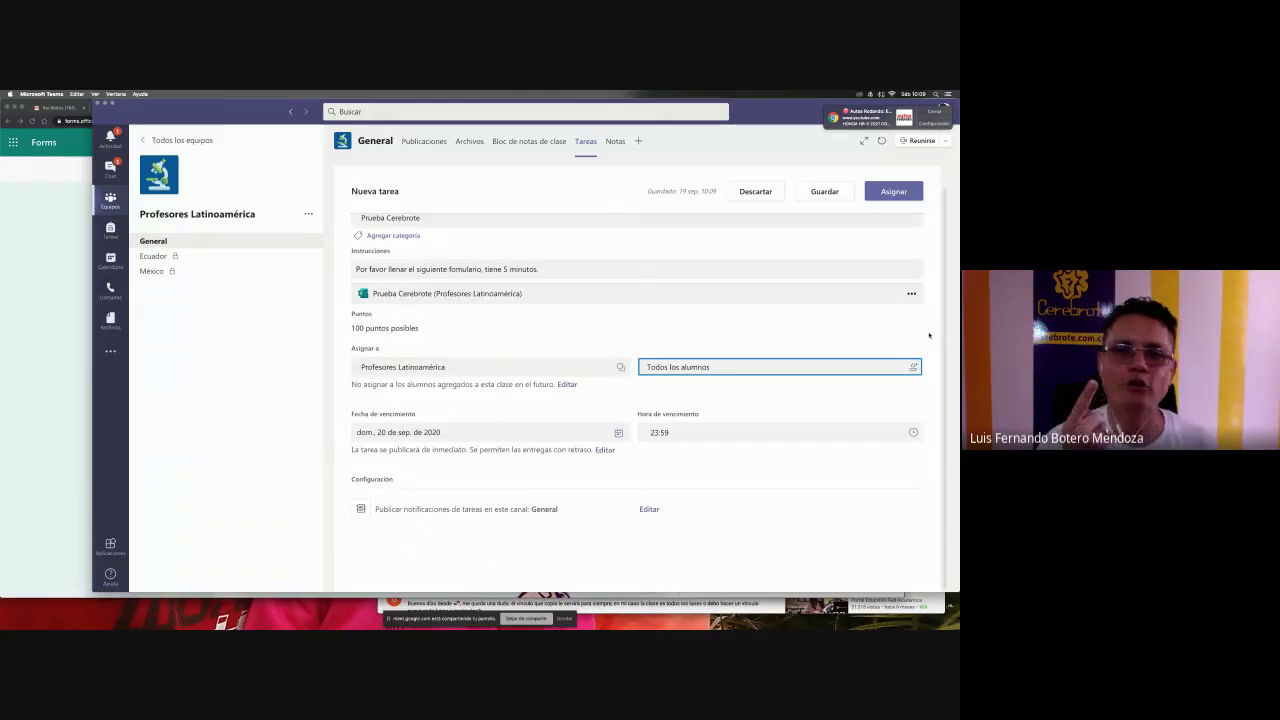
left_click(926, 114)
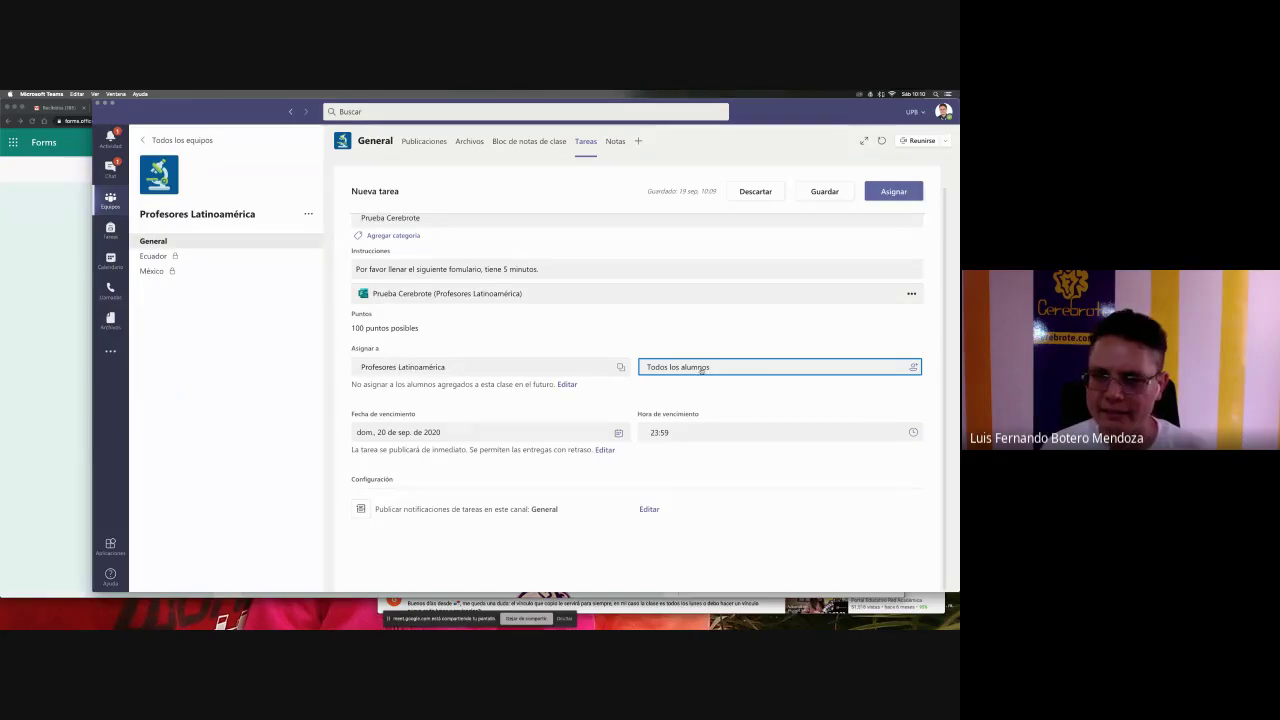
left_click(744, 367)
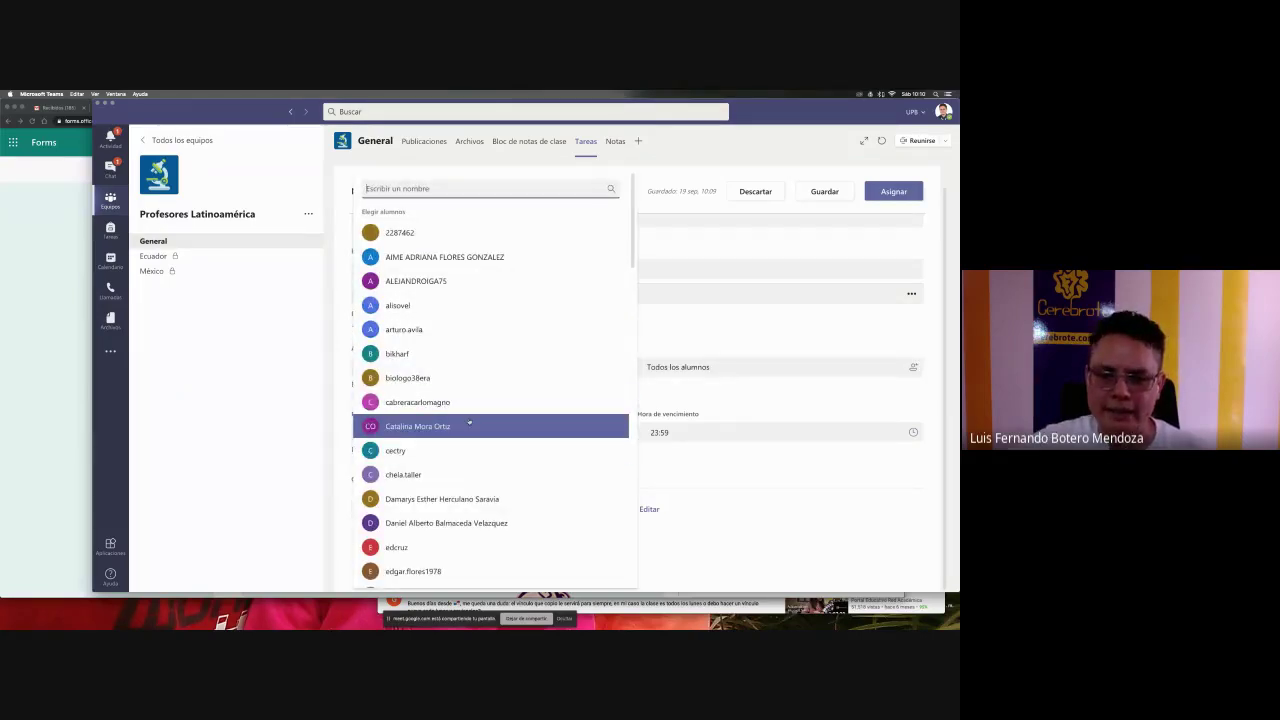
scroll(469, 423, "down", 5)
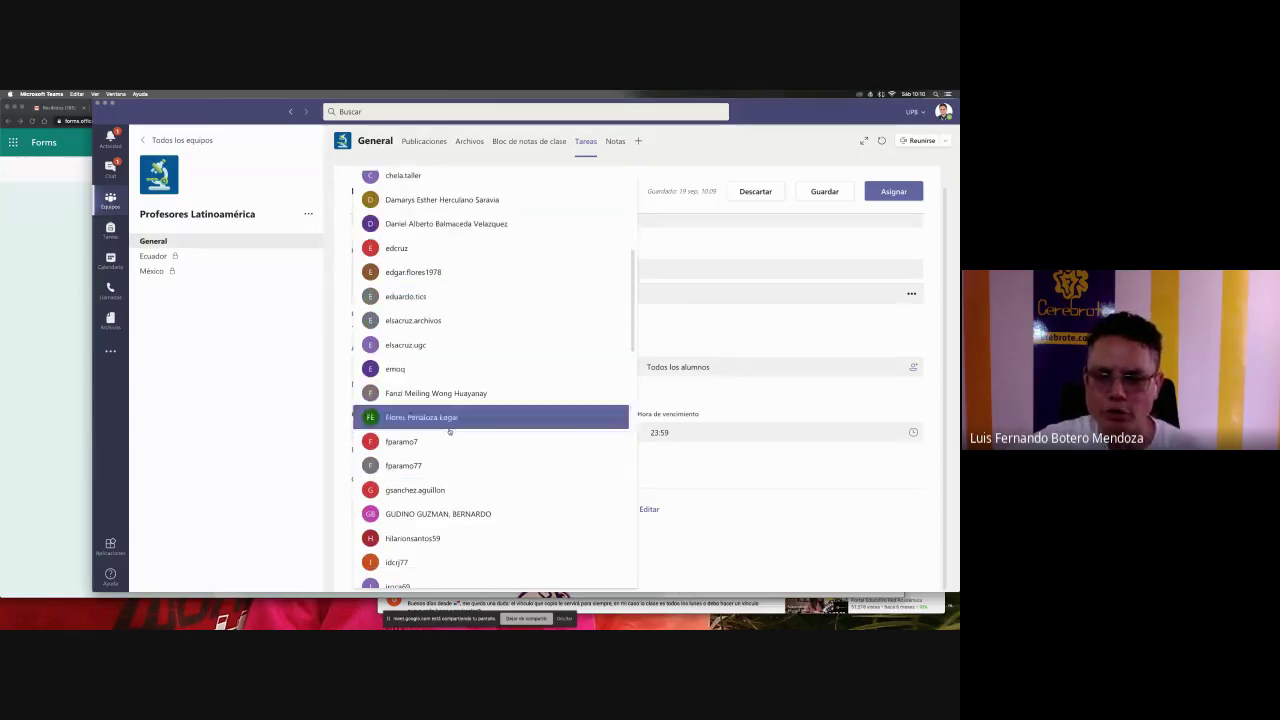
left_click(692, 406)
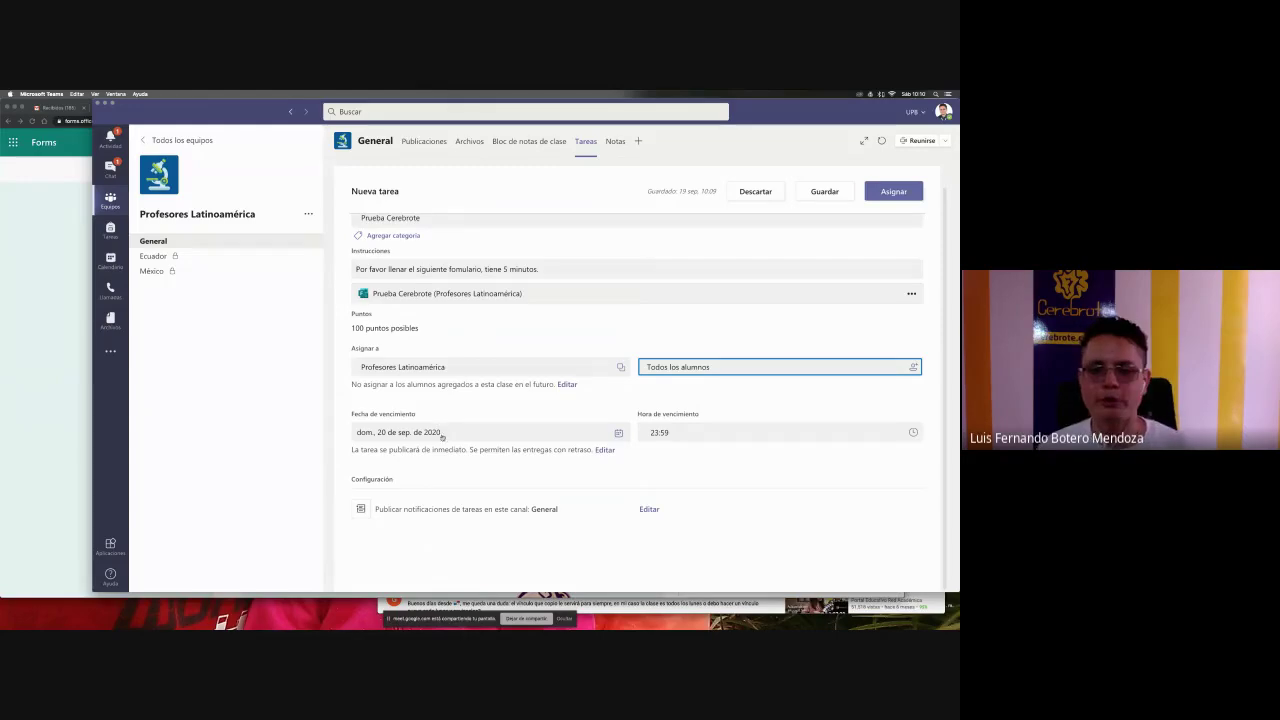
- Admit the waiting participant into the Google Meet call, then return to Teams
key("super+Tab")
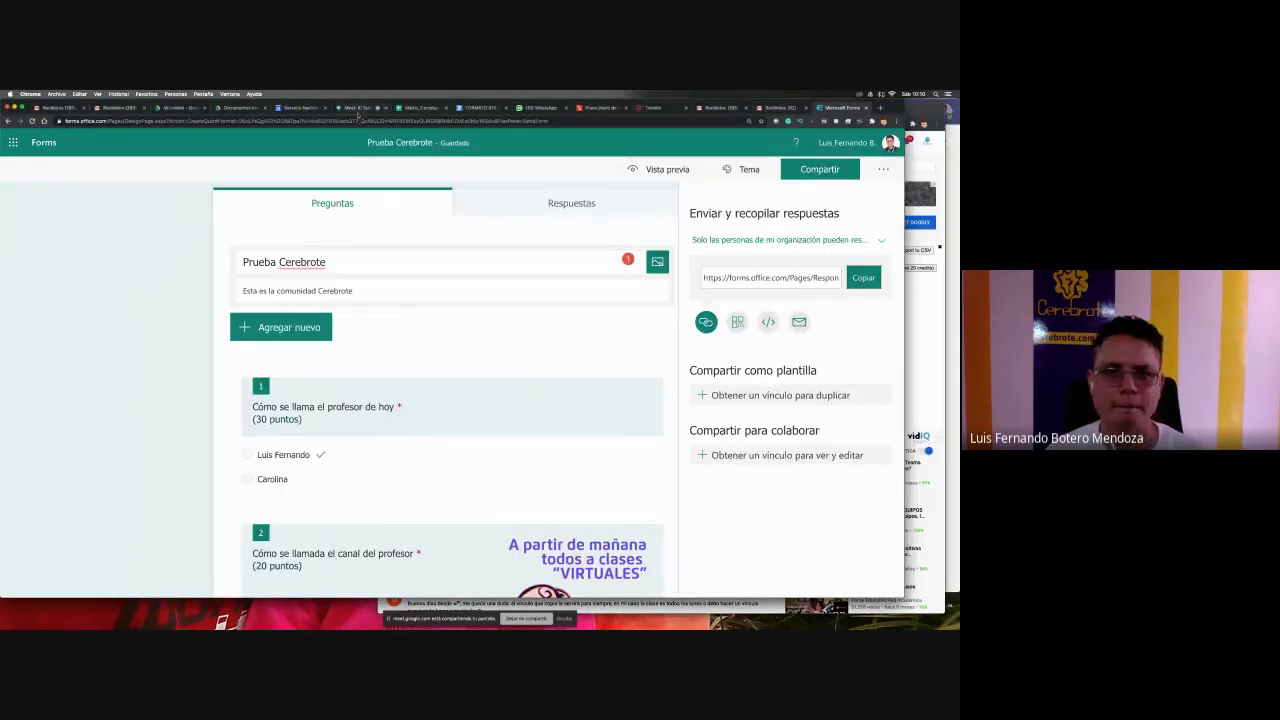
left_click(357, 110)
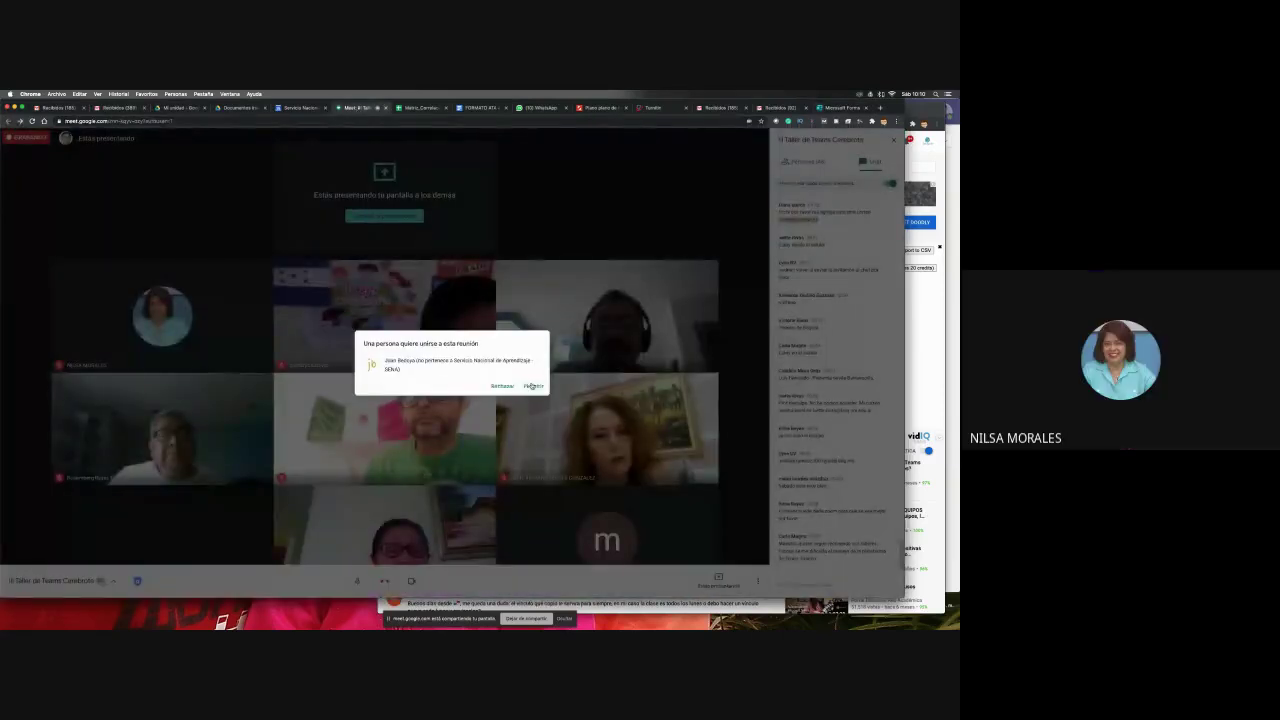
left_click(532, 386)
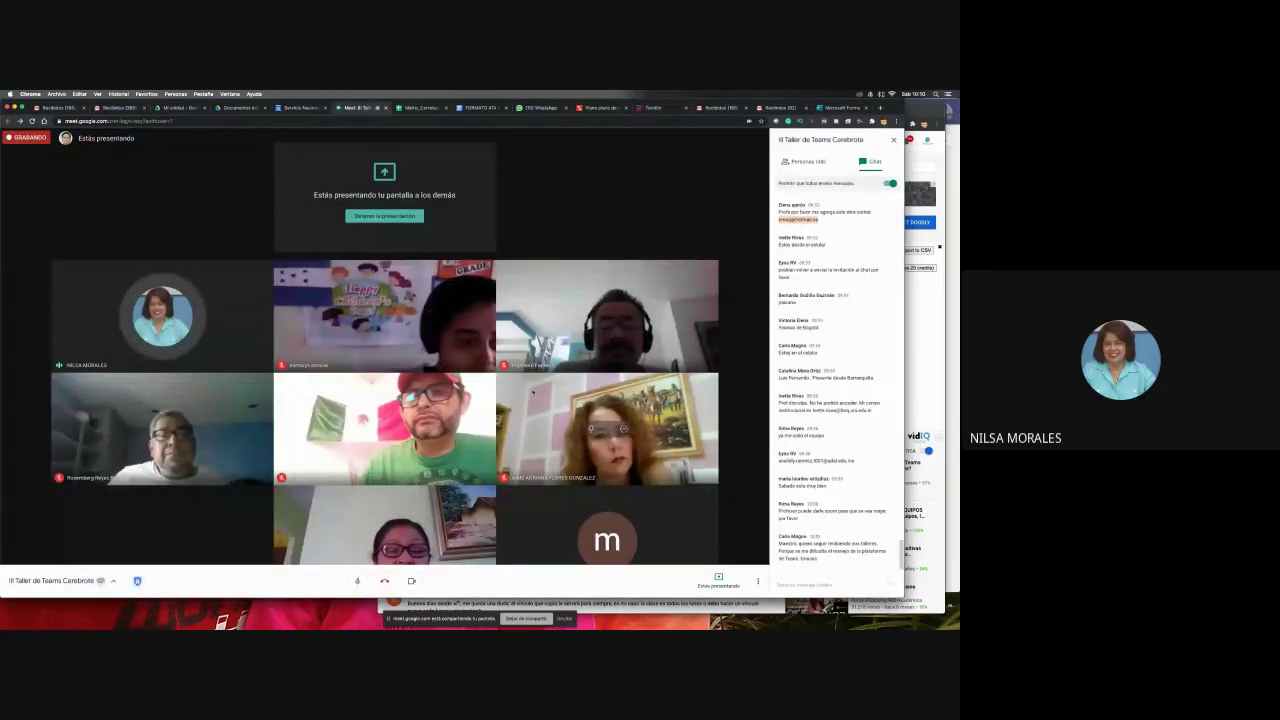
key("super+Tab")
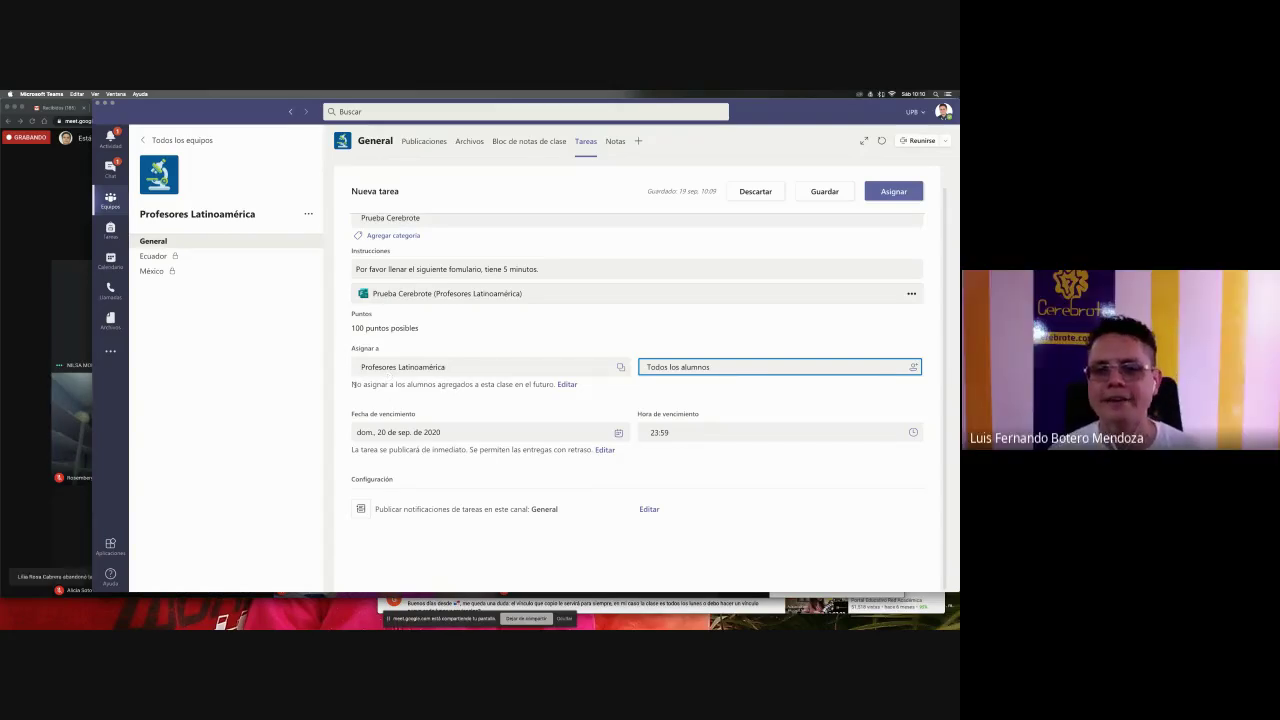
left_click(352, 388)
left_click_drag(352, 388, 463, 384)
left_click(443, 382)
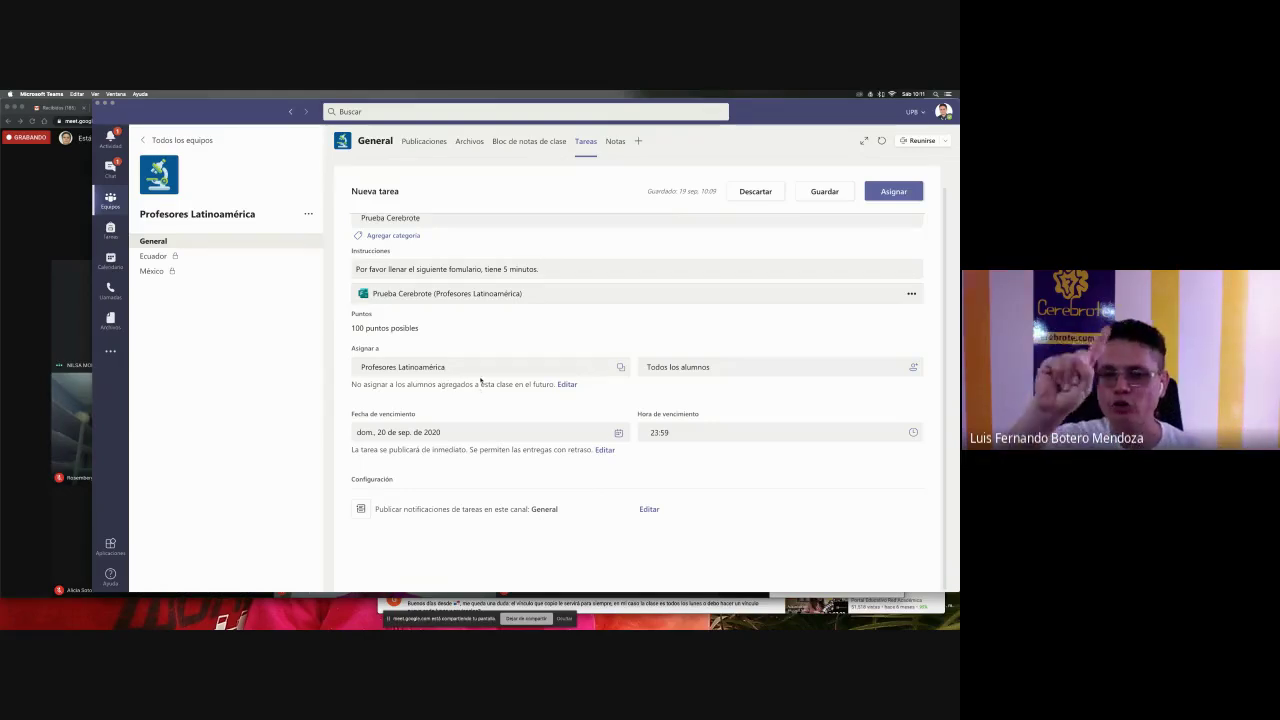
left_click(567, 384)
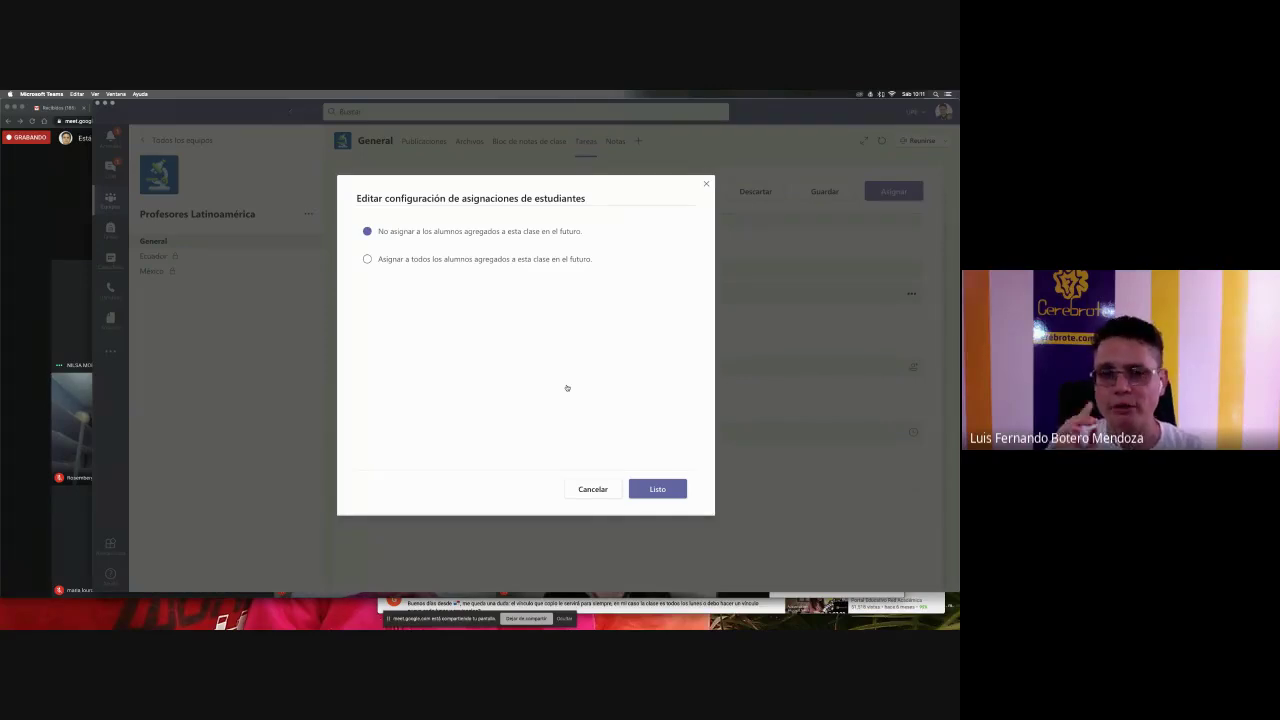
key("Escape")
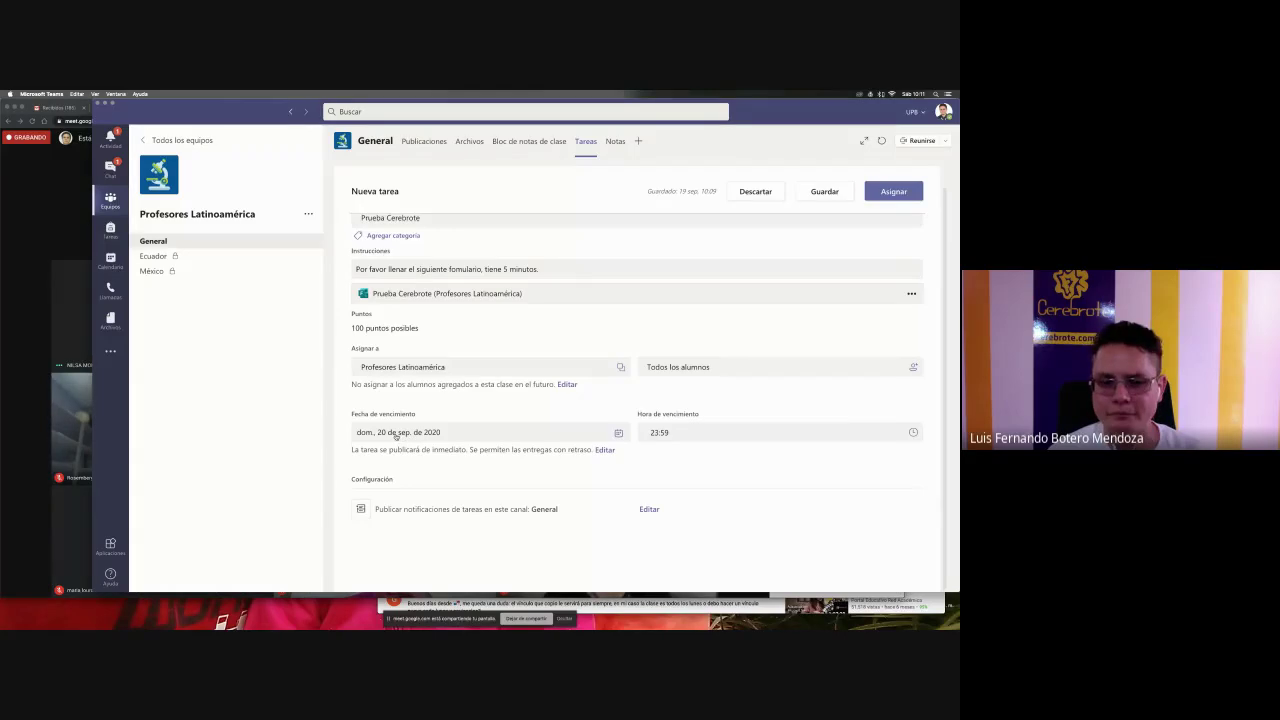
- Set the Prueba Cerebrote due date to 19 September 2020 and the due time to 10:20
left_click(396, 435)
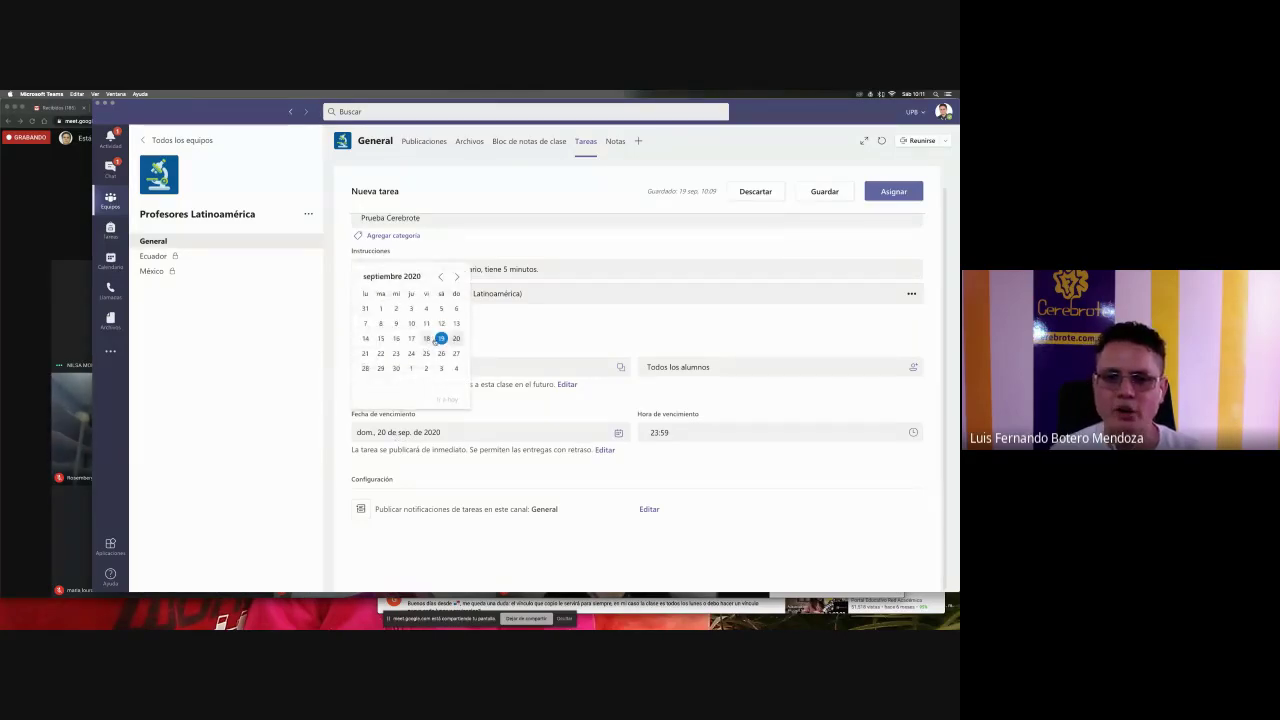
left_click(430, 341)
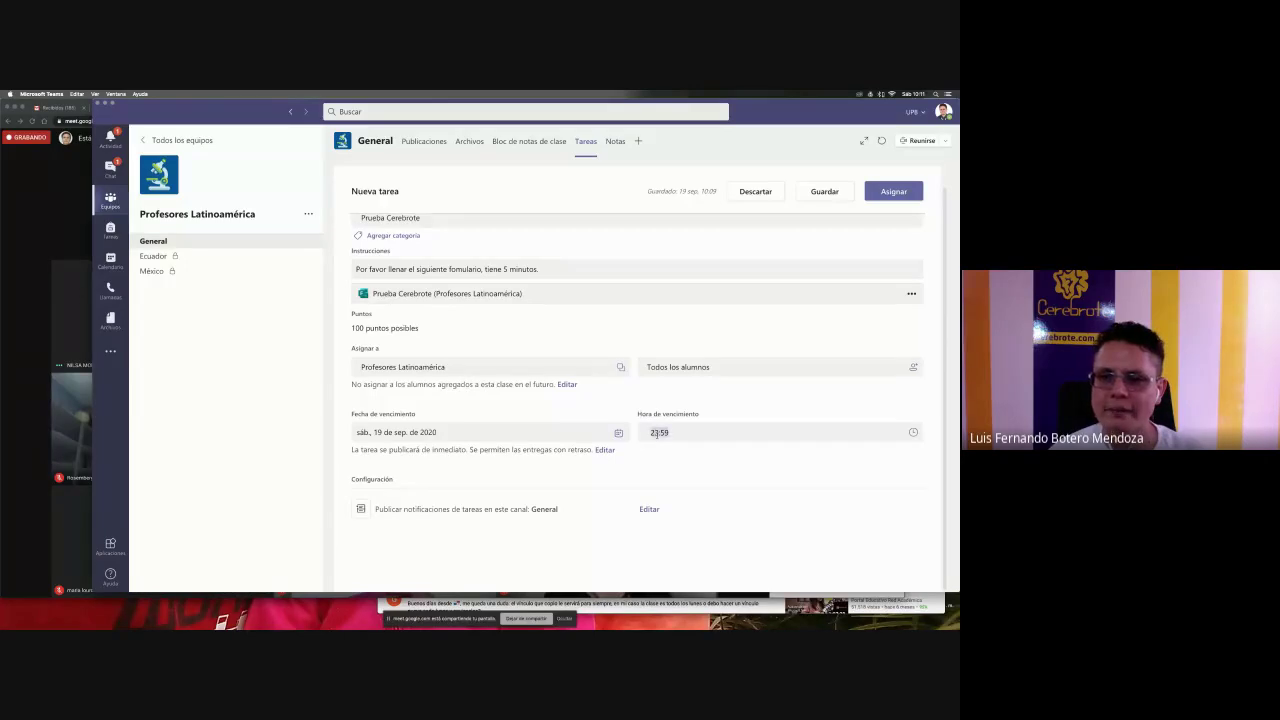
left_click(729, 432)
left_click(729, 432)
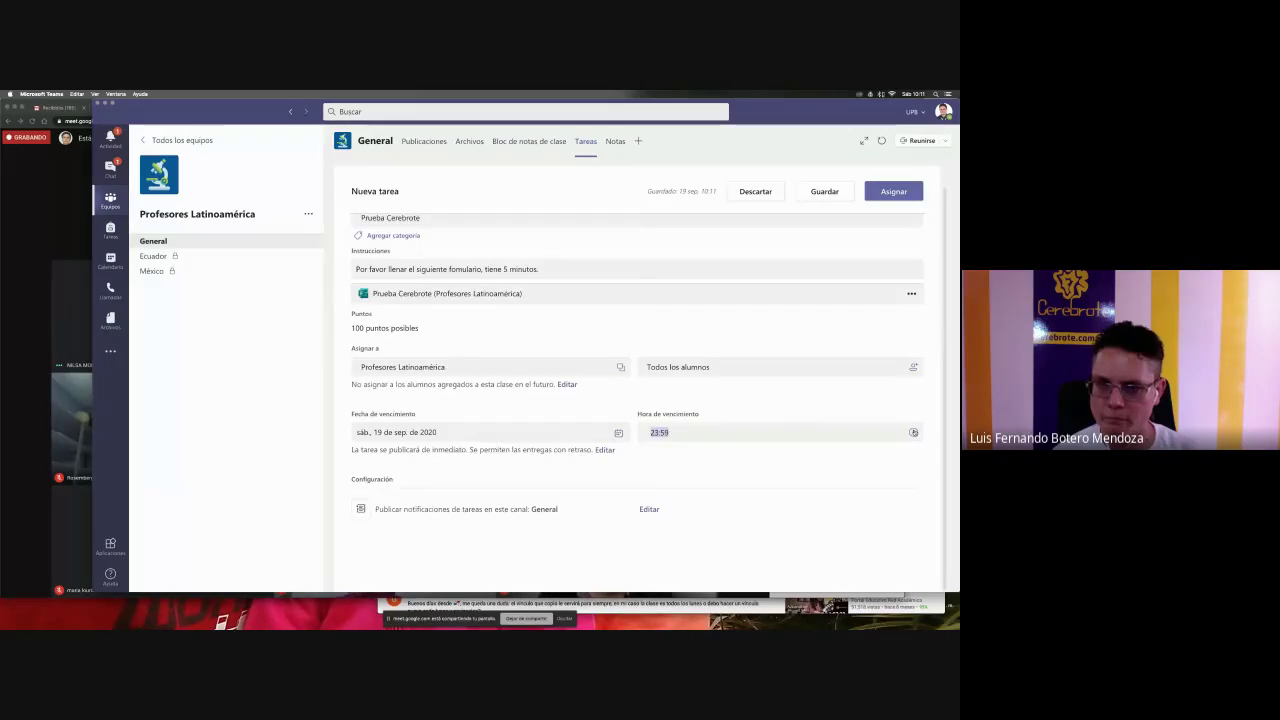
scroll(485, 389, "up", 5)
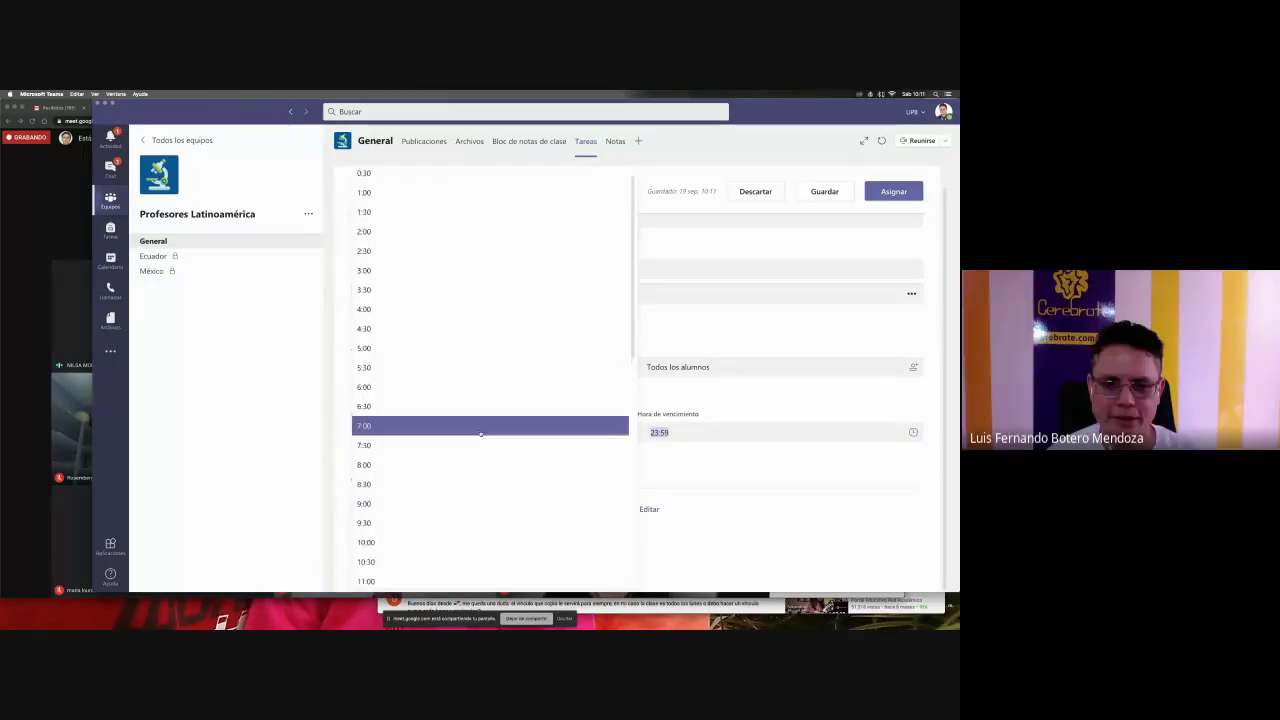
left_click(441, 451)
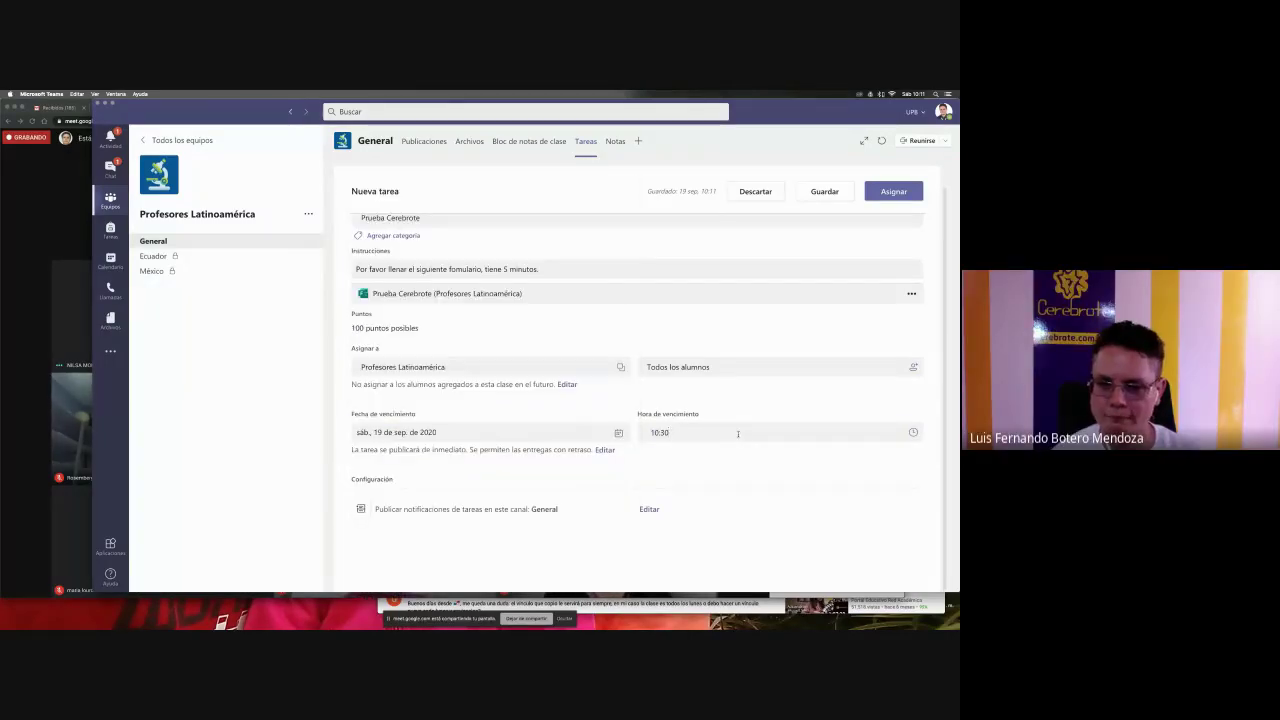
key("BackSpace")
type("2")
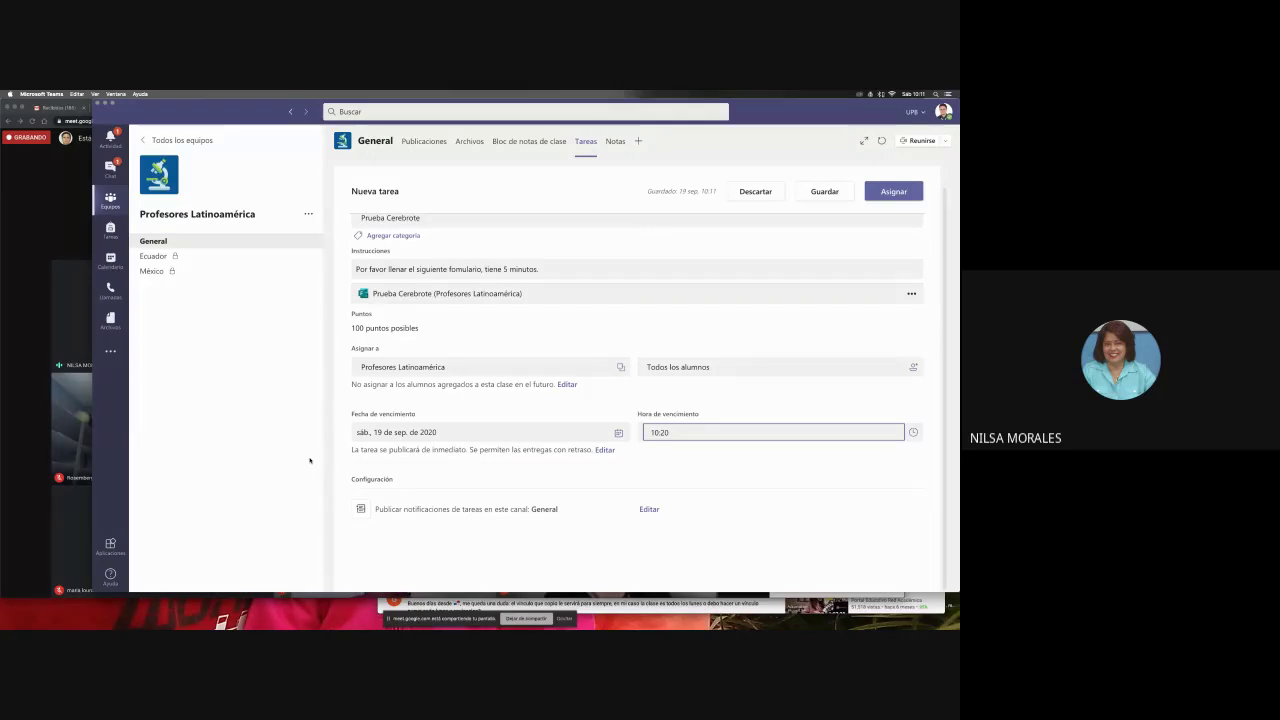
- Mute the speaking participant for everyone in Google Meet, then switch back to Teams
left_click(47, 352)
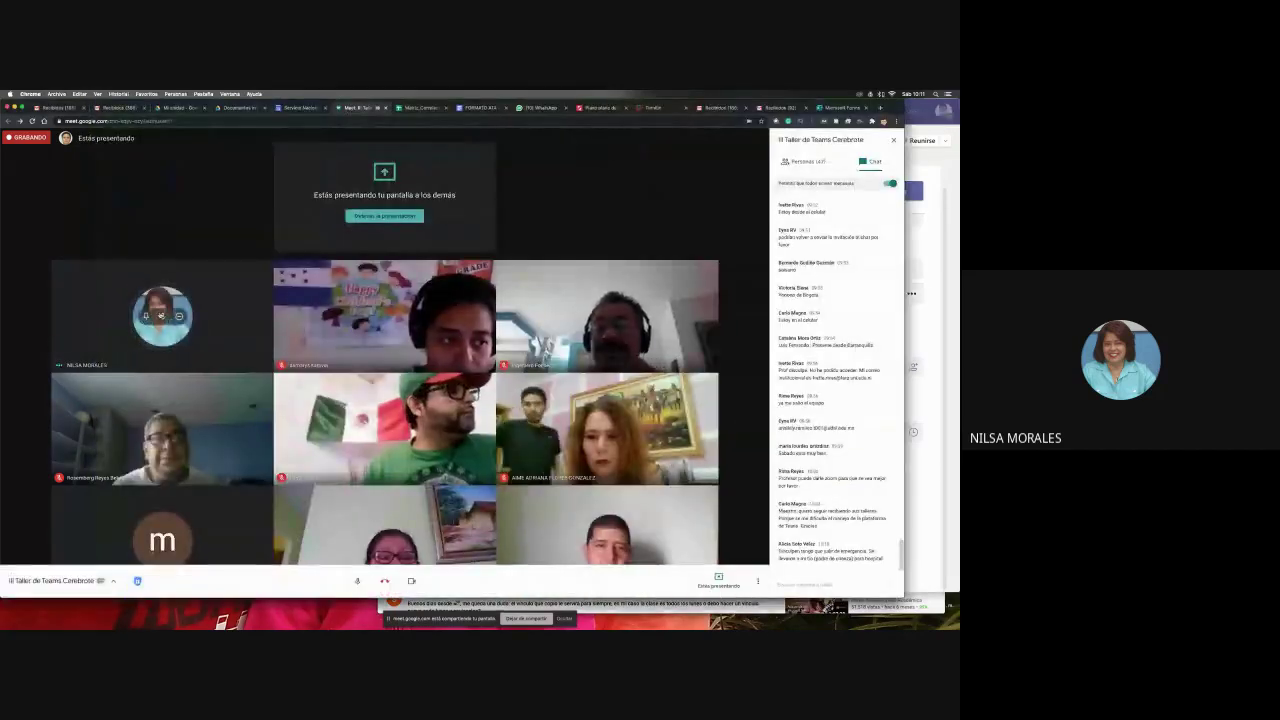
left_click(161, 316)
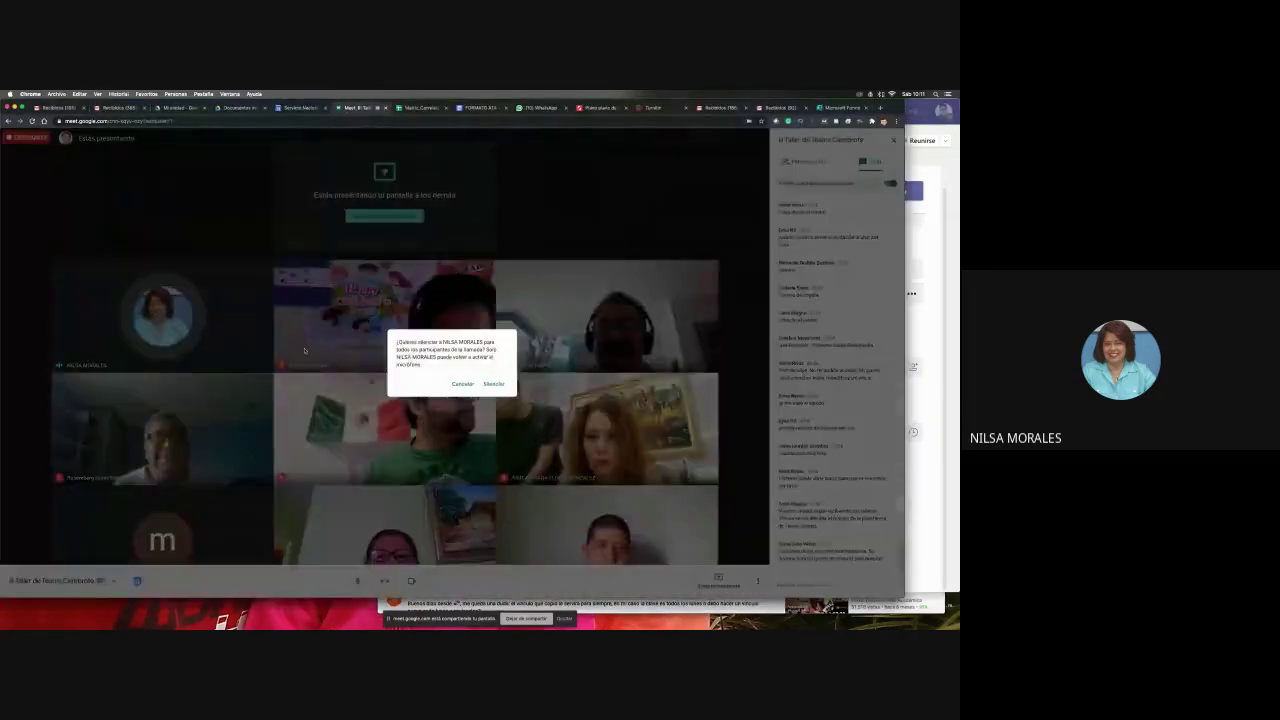
left_click(495, 384)
key("super+Tab")
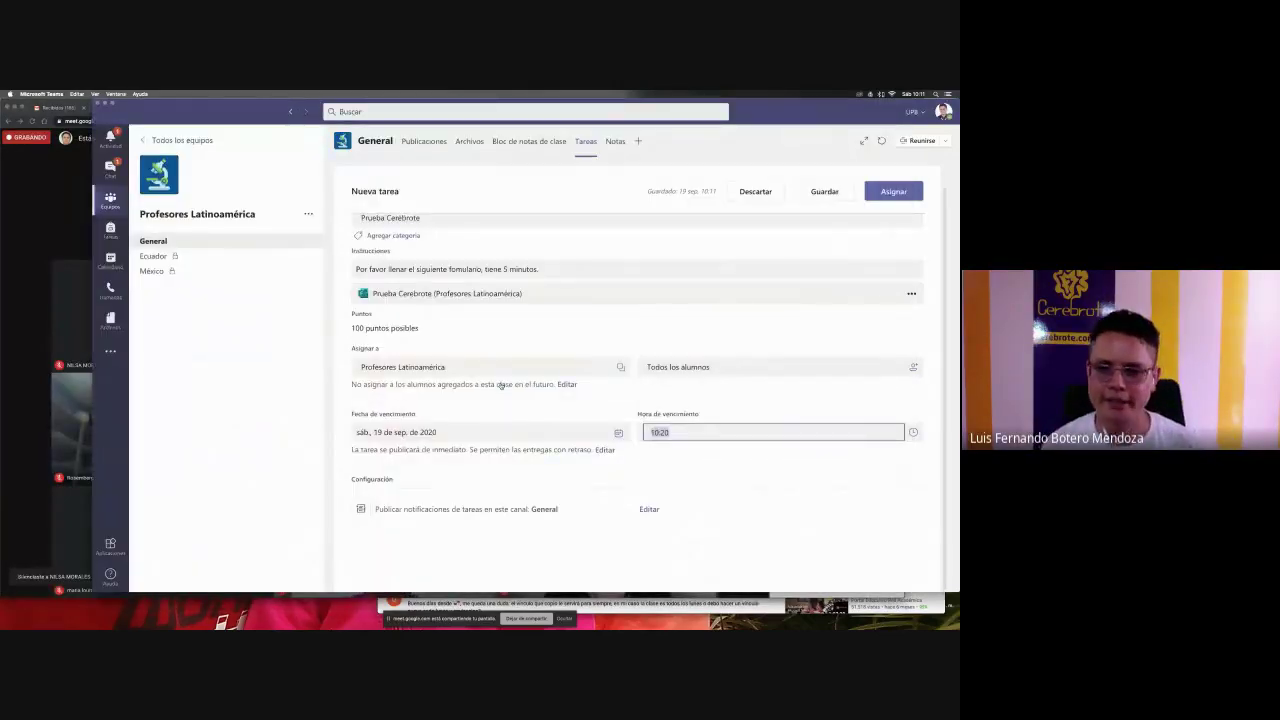
- Add a closing date to the assignment timeline so late submissions are refused
left_click(673, 440)
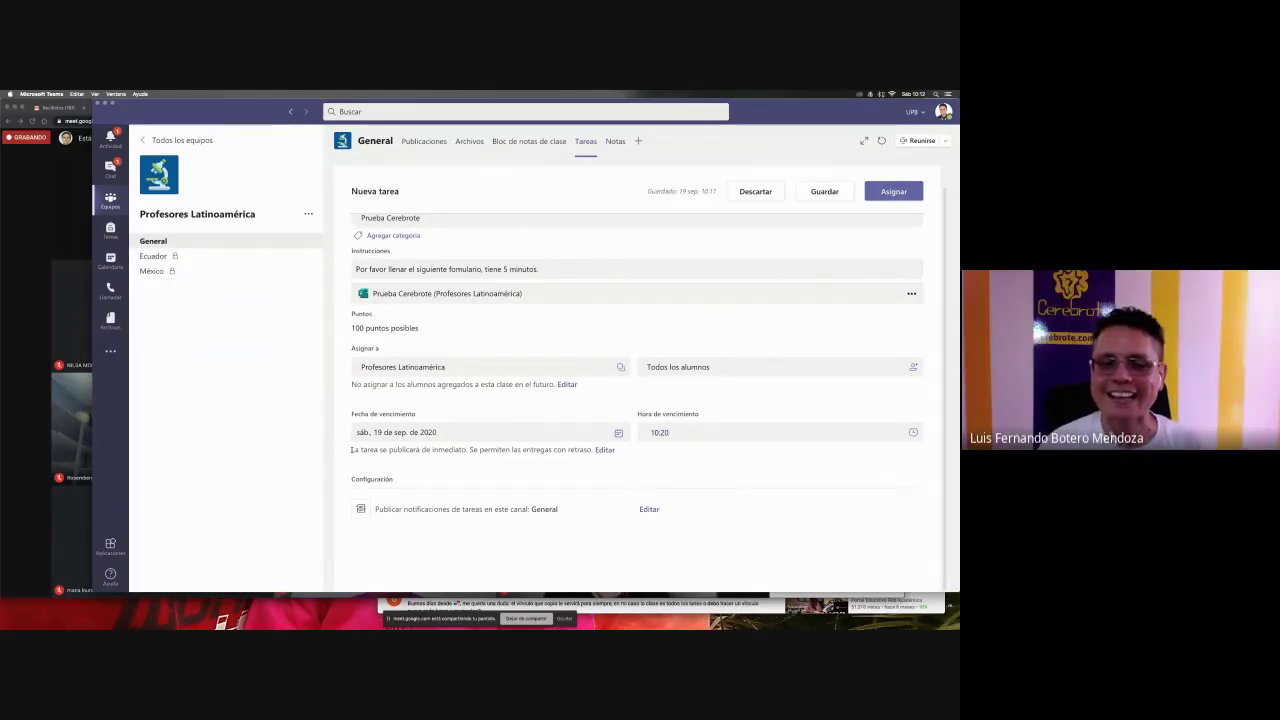
left_click_drag(352, 450, 590, 451)
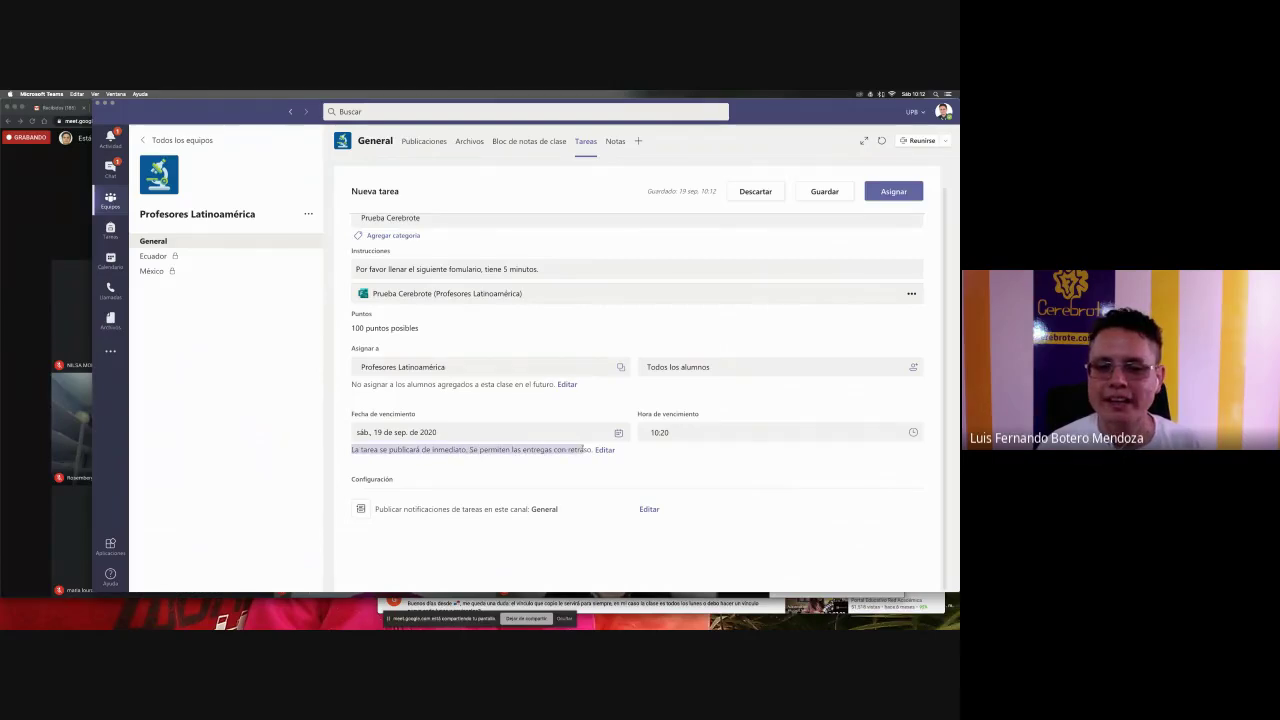
left_click(536, 452)
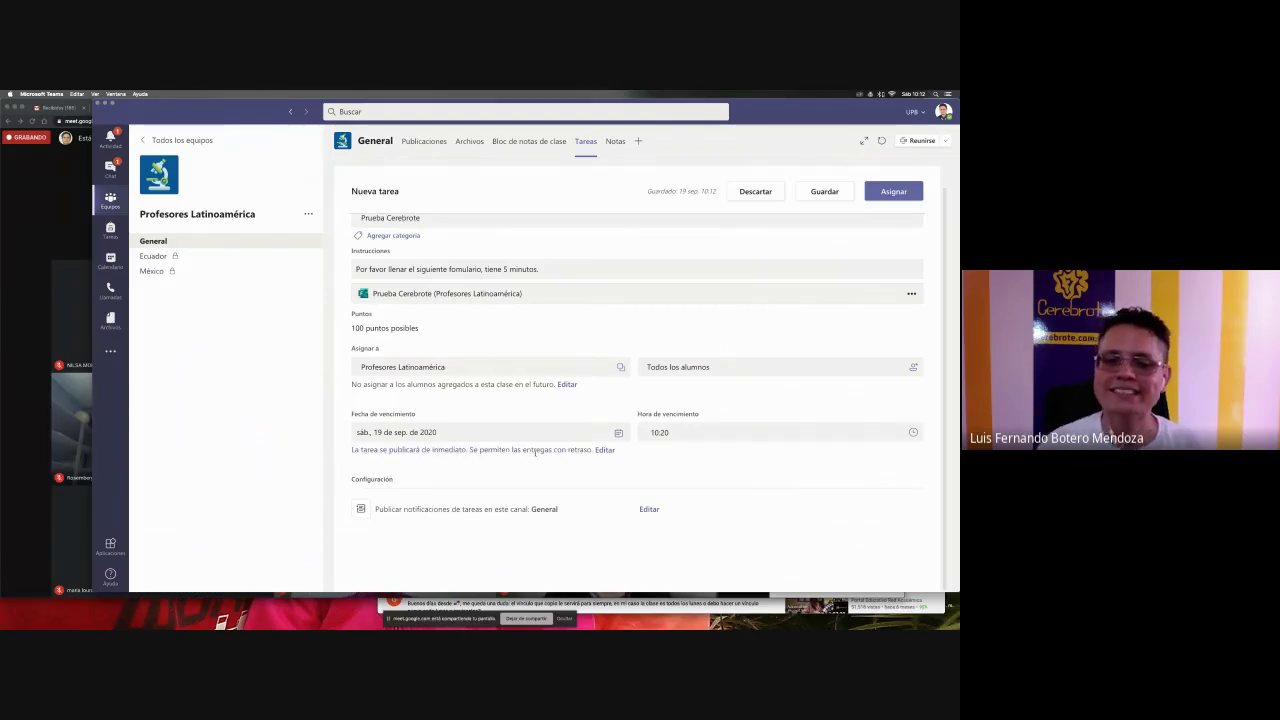
left_click(604, 451)
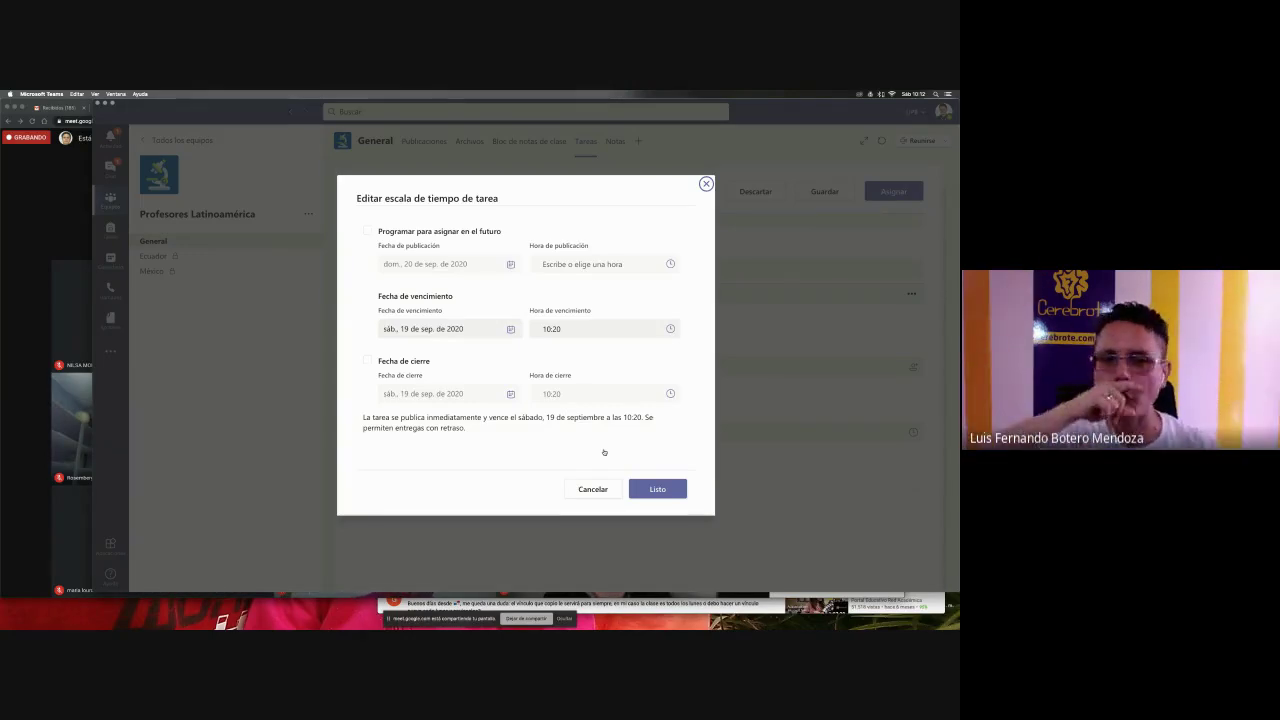
left_click(368, 231)
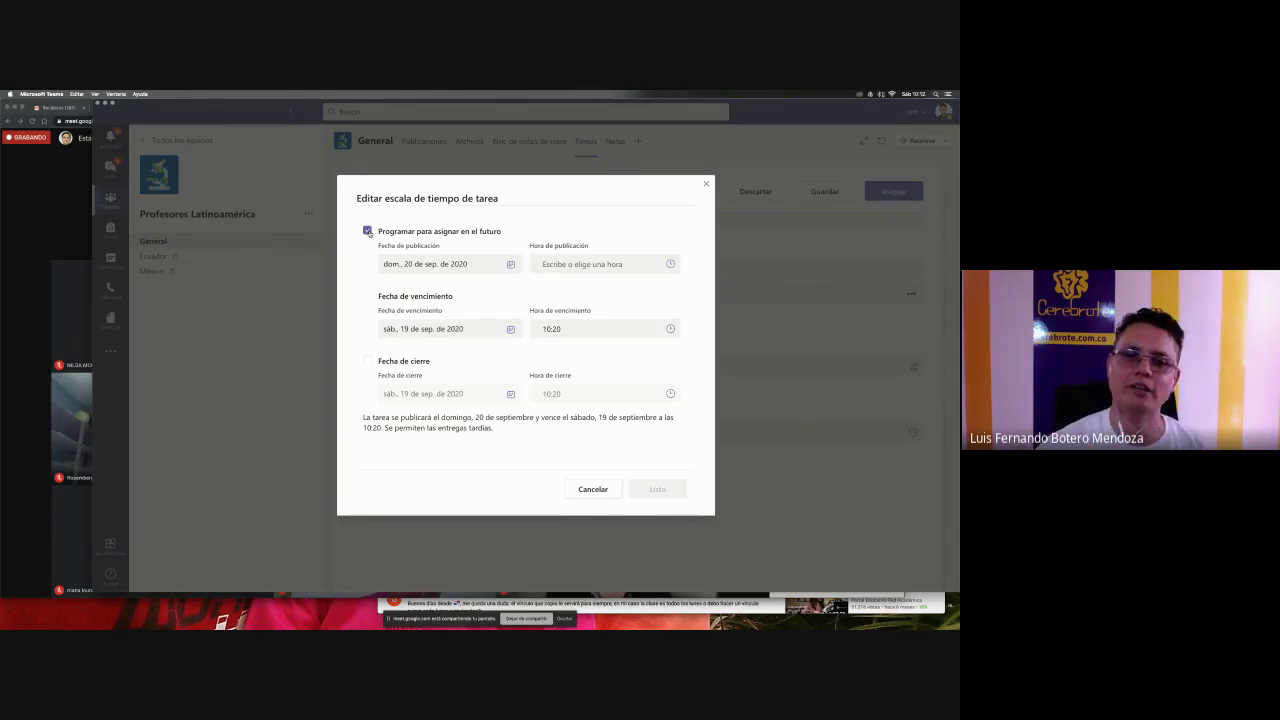
left_click(368, 232)
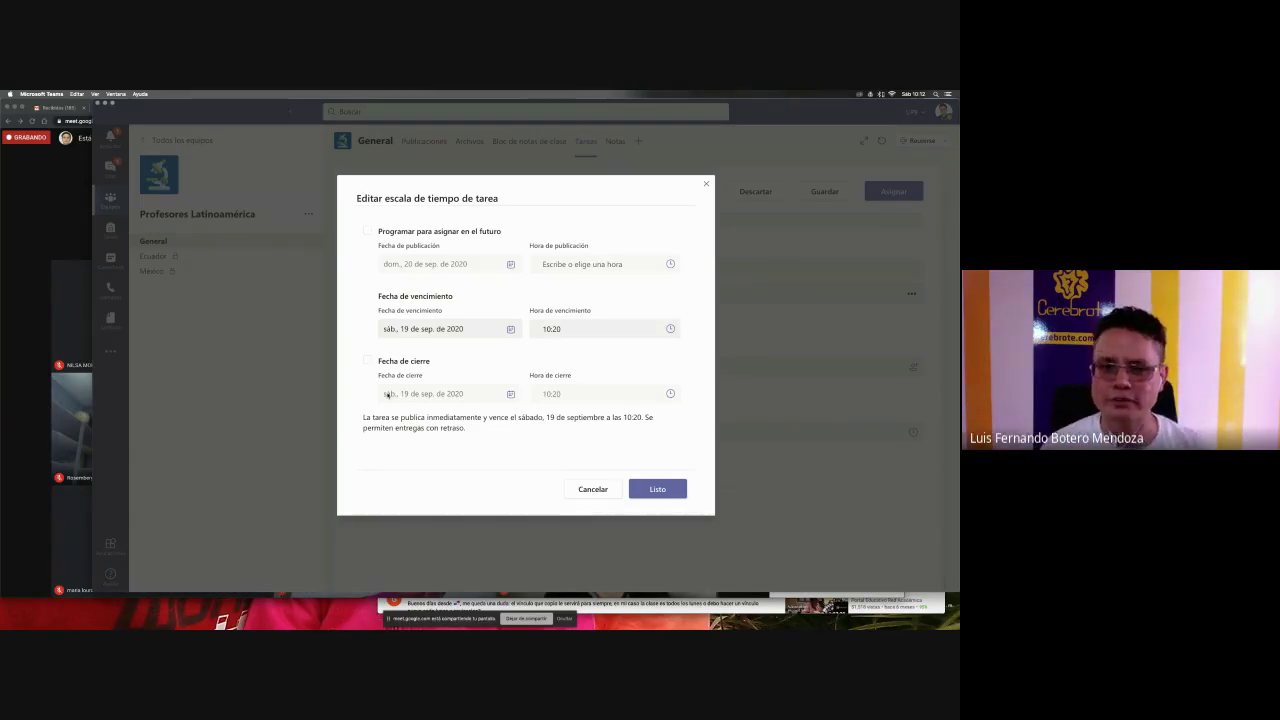
left_click(368, 361)
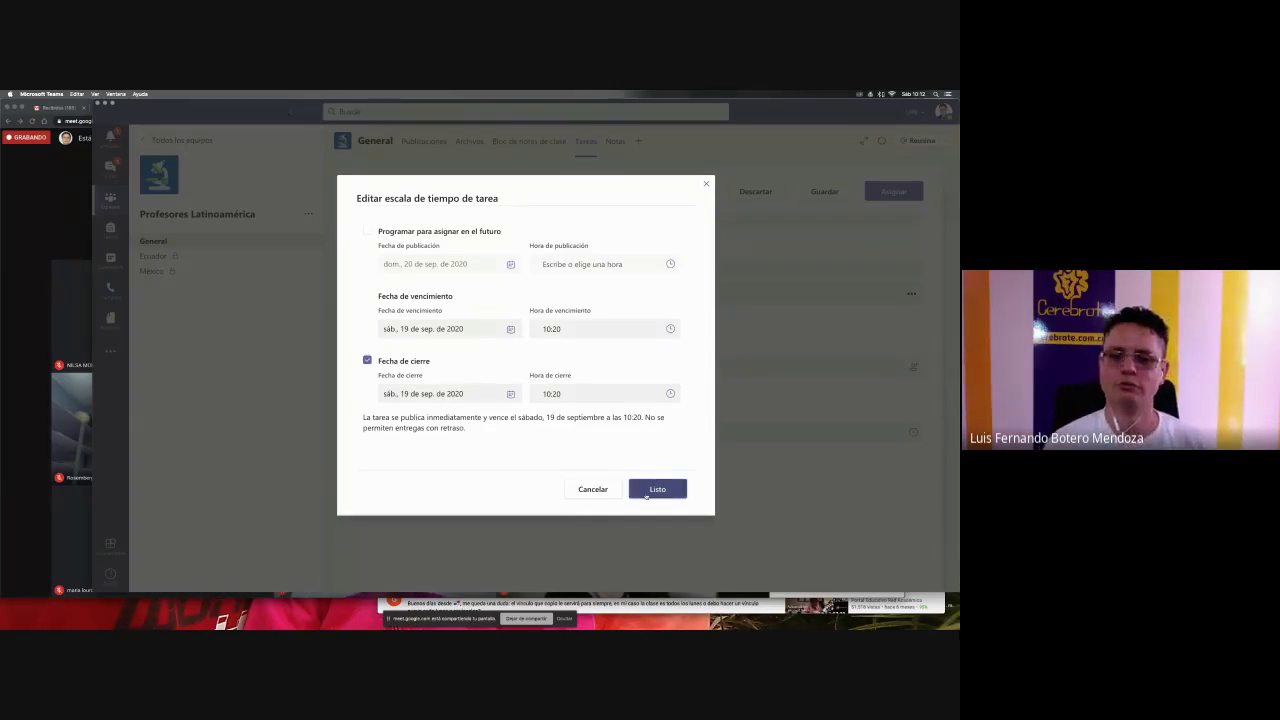
left_click(647, 490)
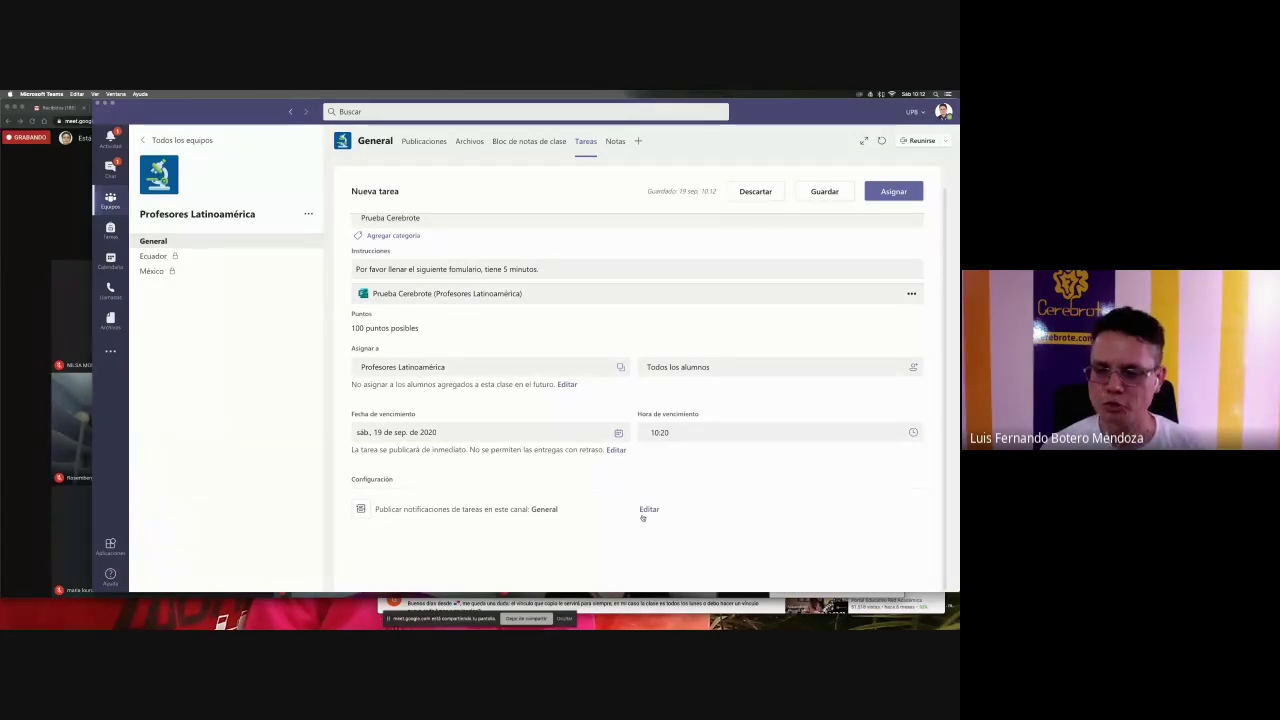
- Keep General as the notification channel and publish the assignment
left_click(647, 512)
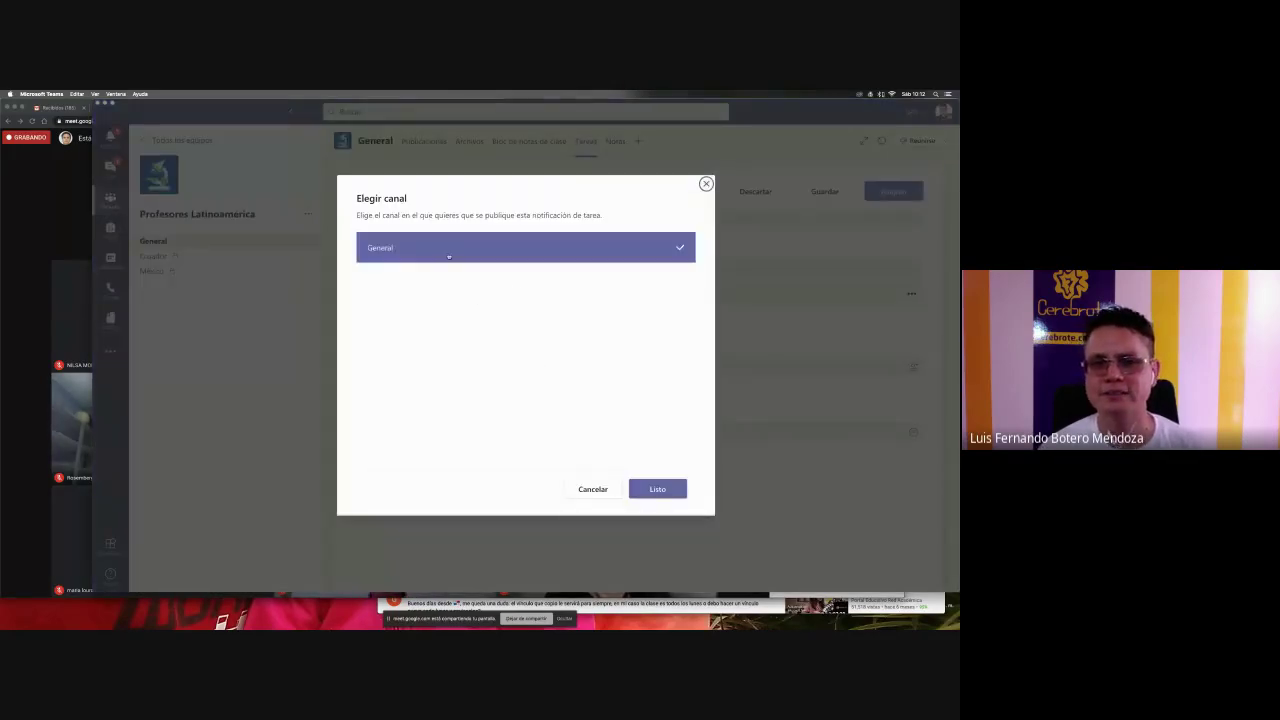
left_click(652, 491)
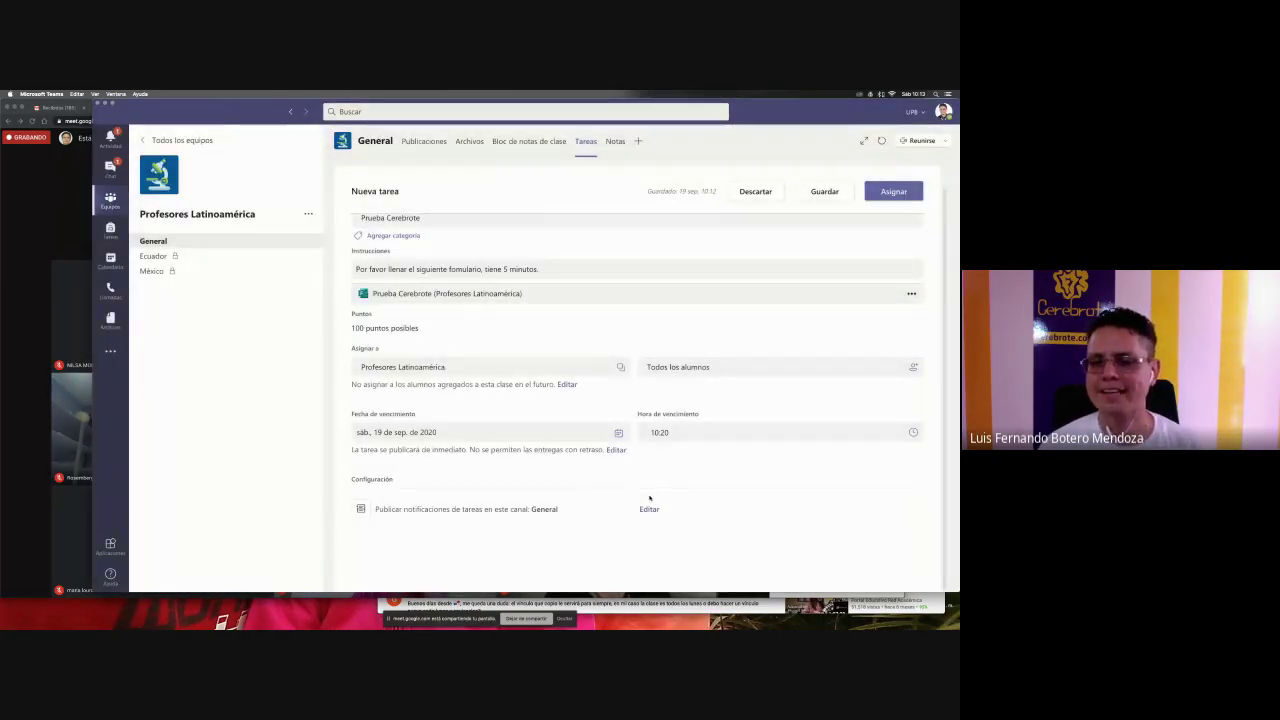
left_click(897, 191)
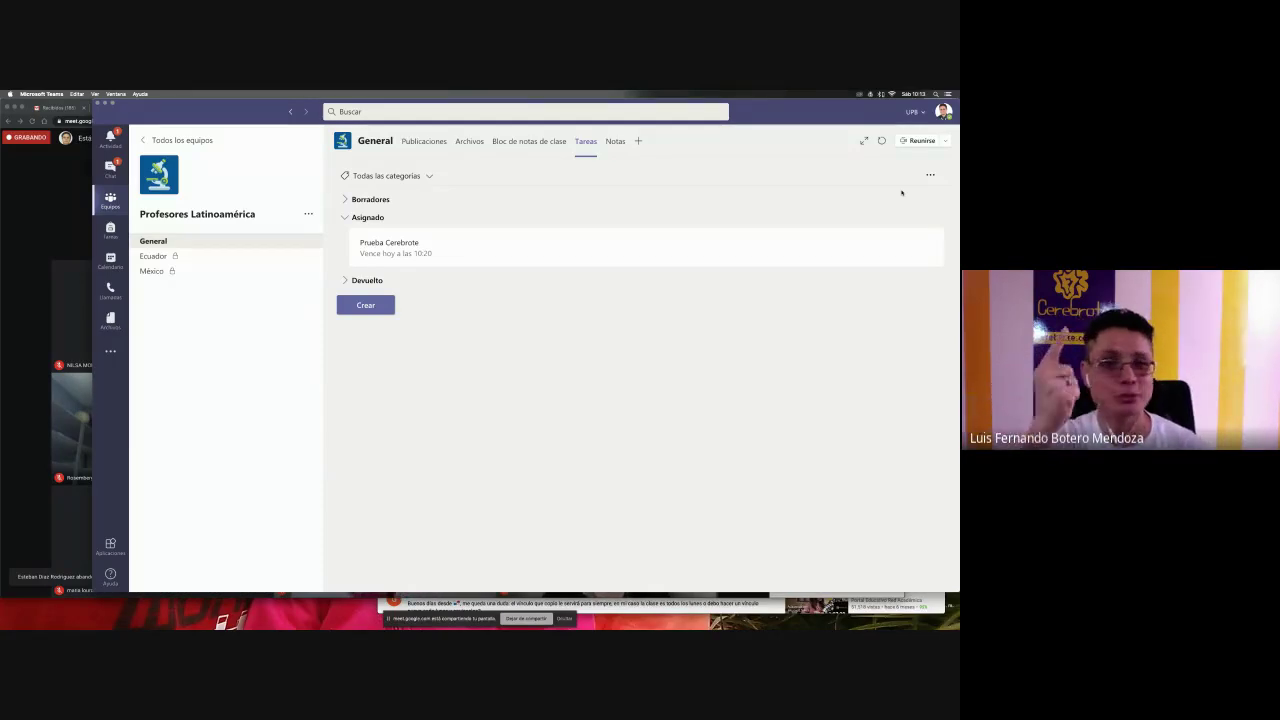
- View the General channel posts, then open the Finalización I team from All teams
left_click(203, 243)
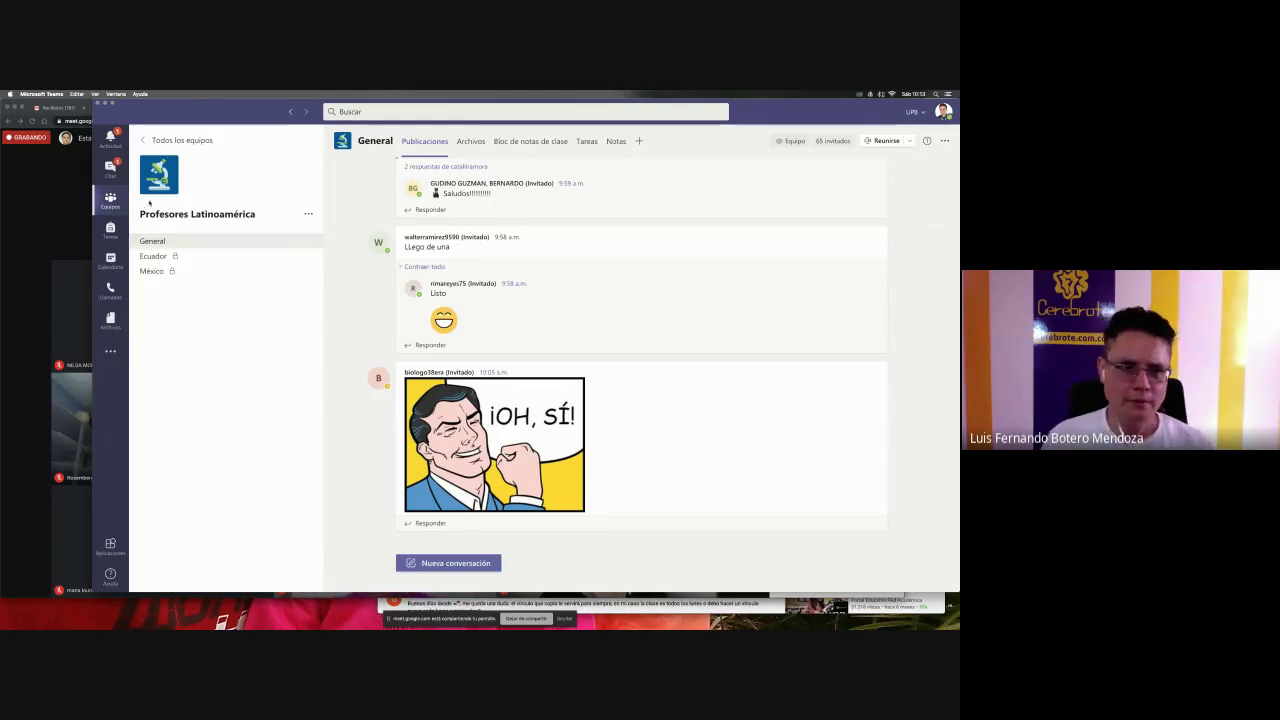
left_click(184, 141)
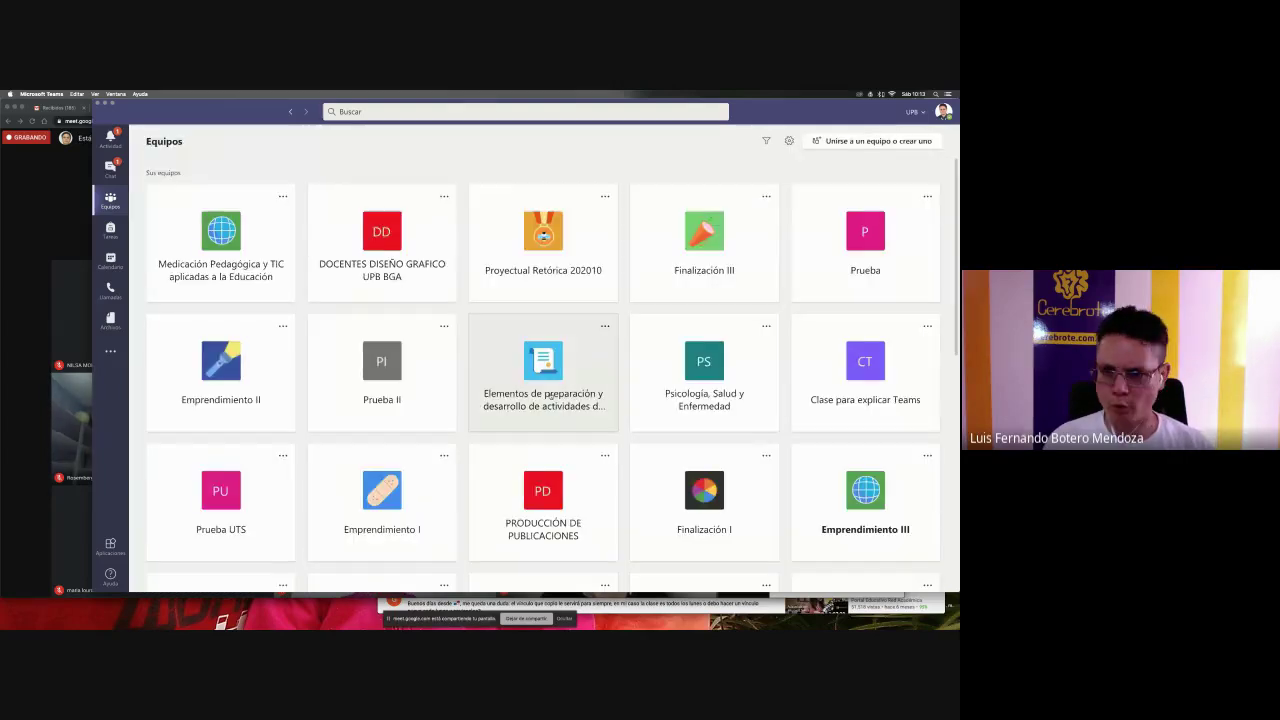
scroll(570, 452, "down", 10)
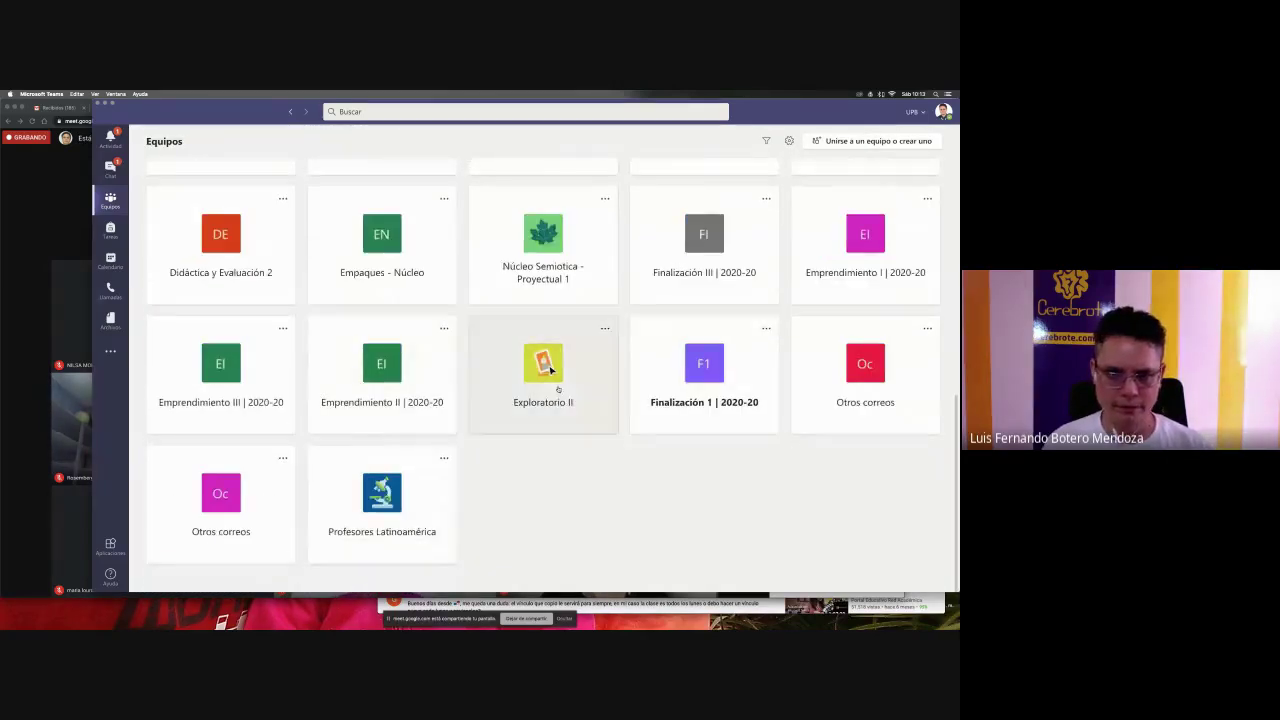
scroll(390, 380, "up", 3)
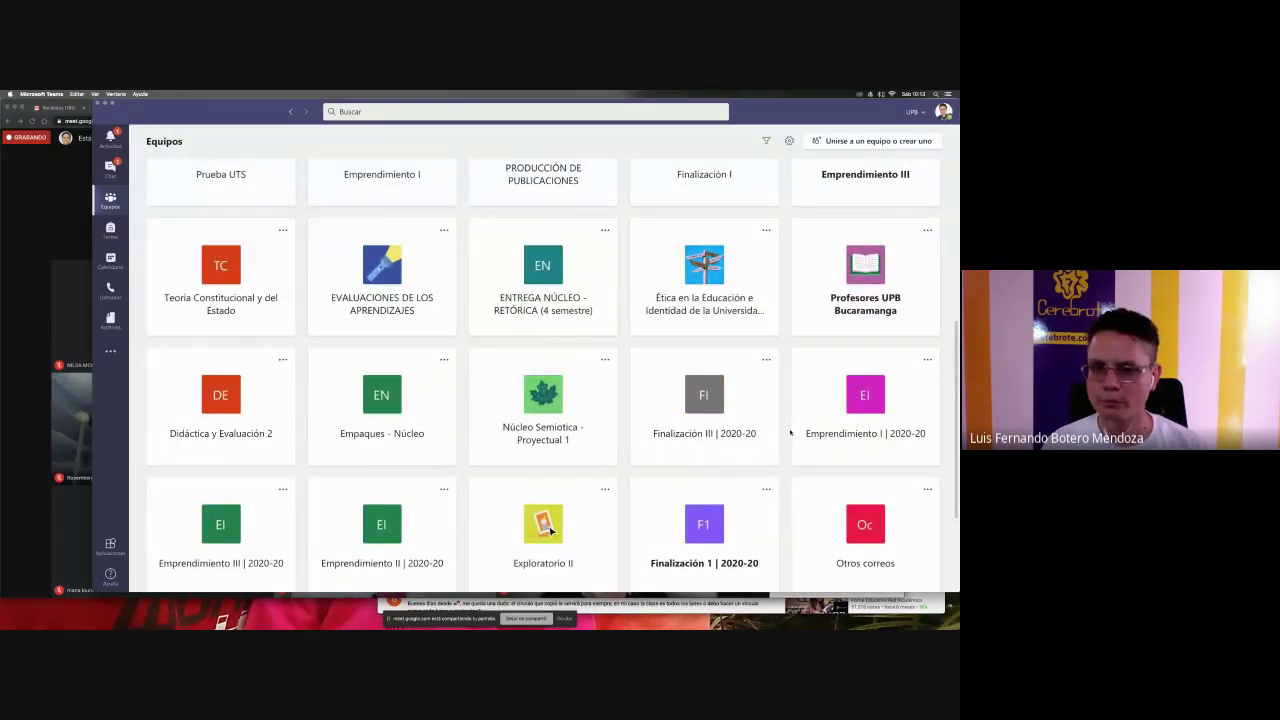
scroll(750, 380, "up", 2)
left_click(712, 316)
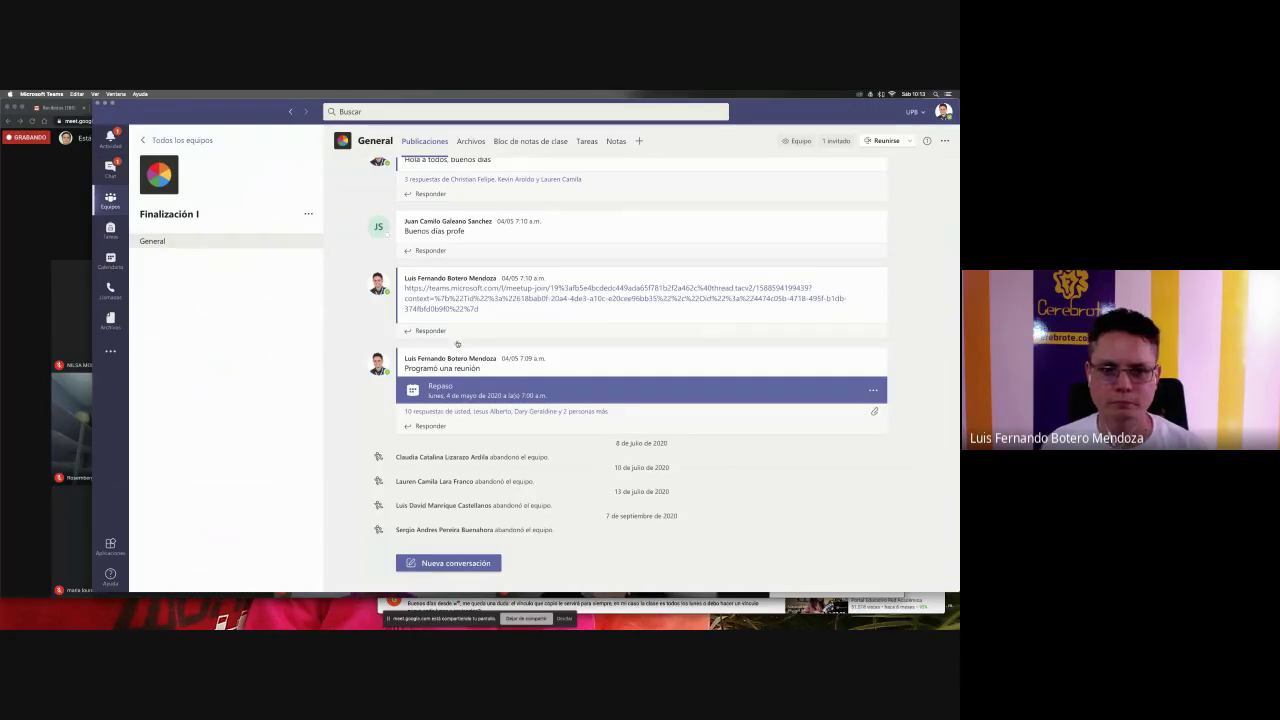
- Open the Finalización 1 | 2020-20 team, then return to the all-teams overview
key("super+bracketleft")
scroll(550, 370, "down", 5)
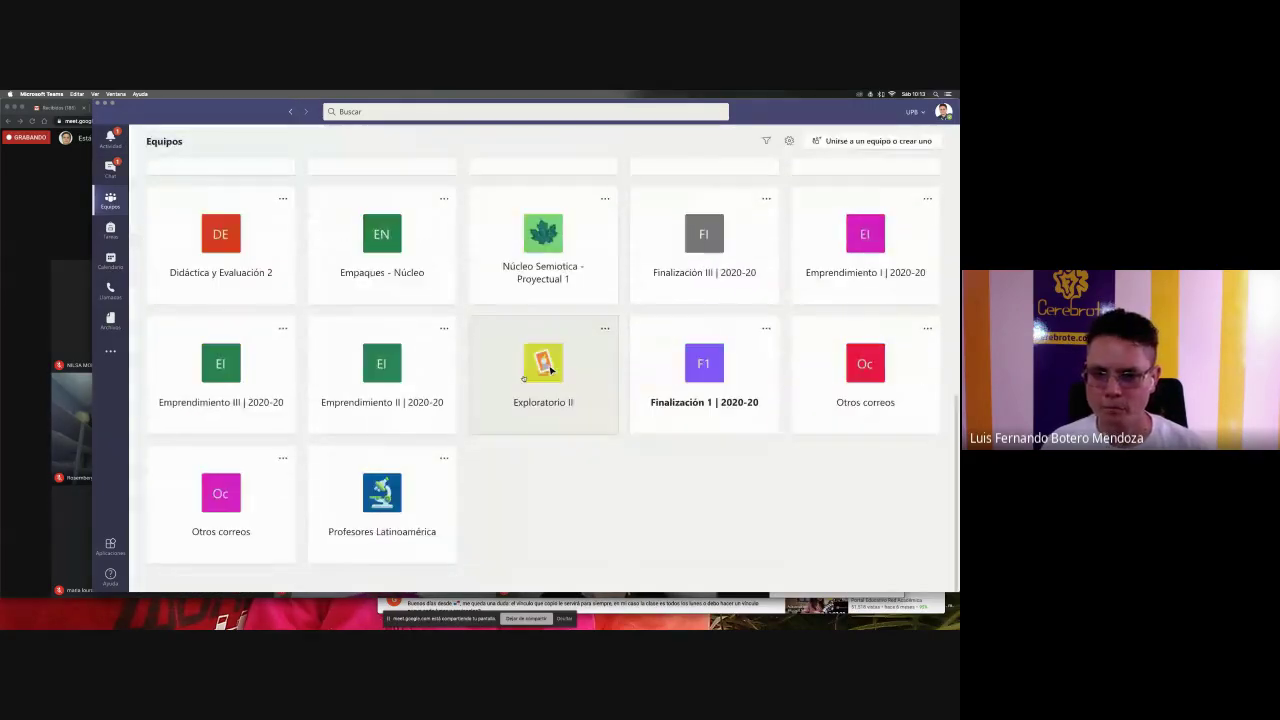
left_click(637, 382)
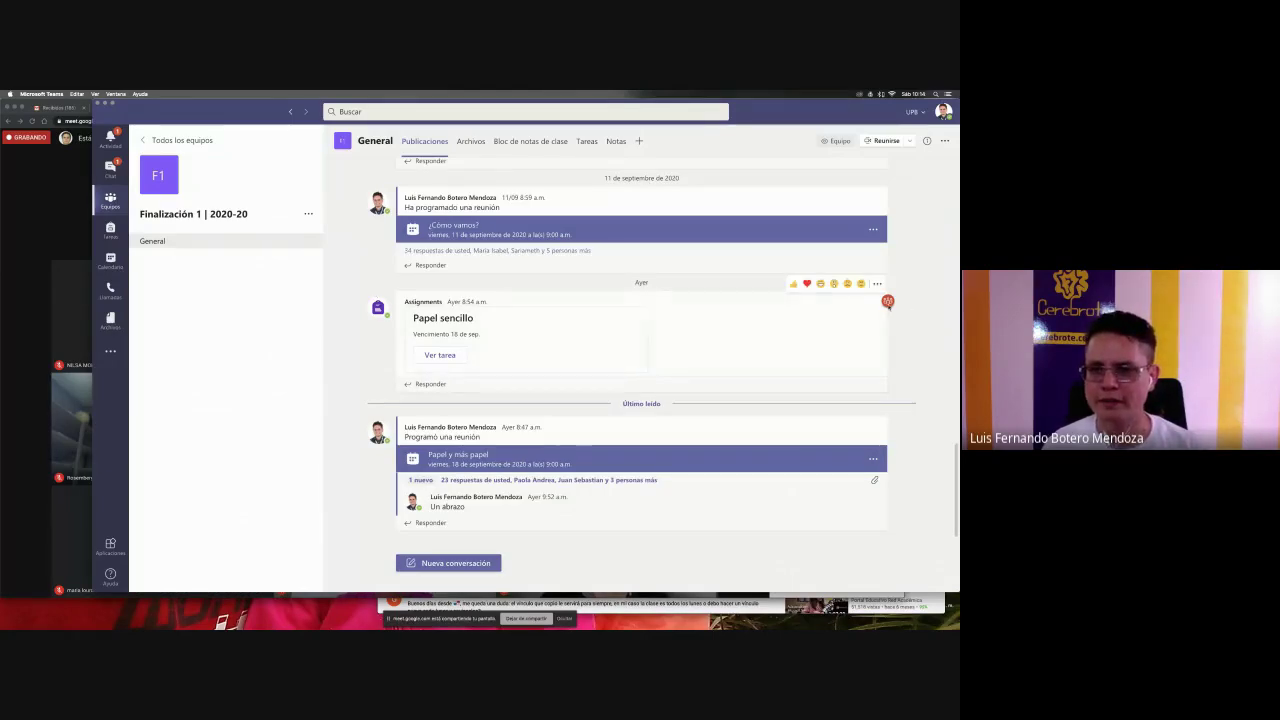
left_click(184, 145)
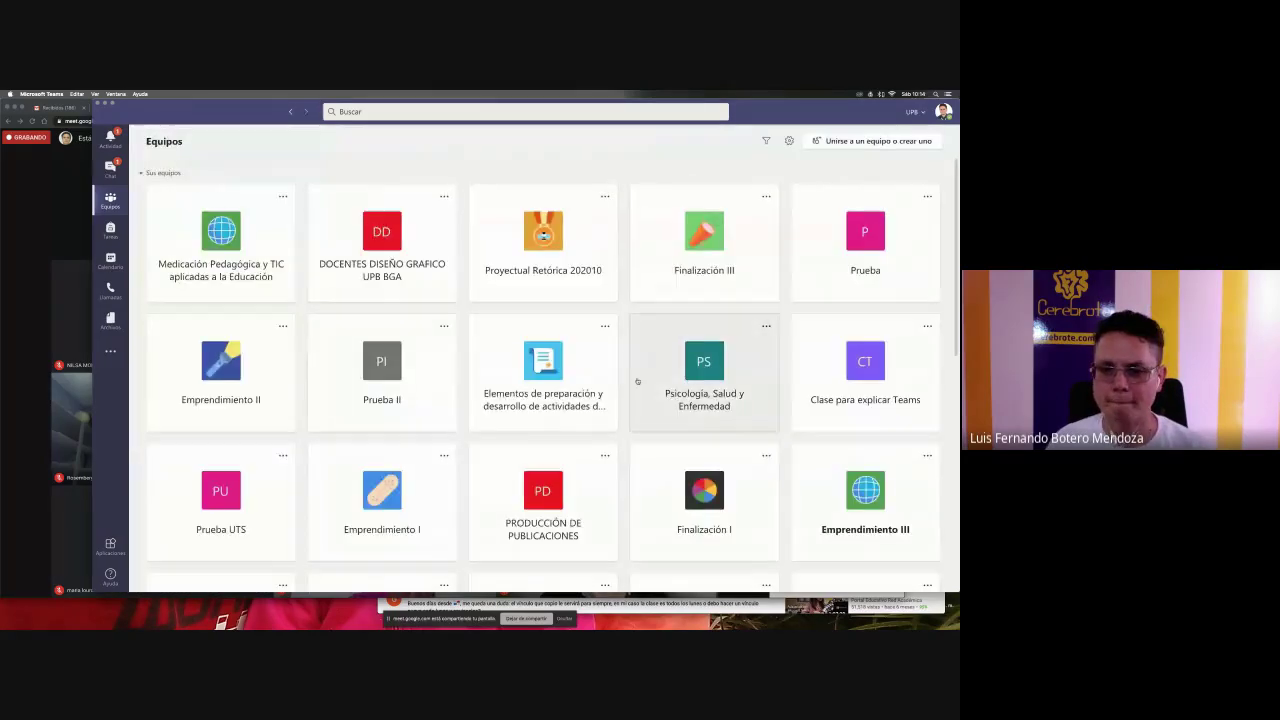
scroll(637, 381, "down", 15)
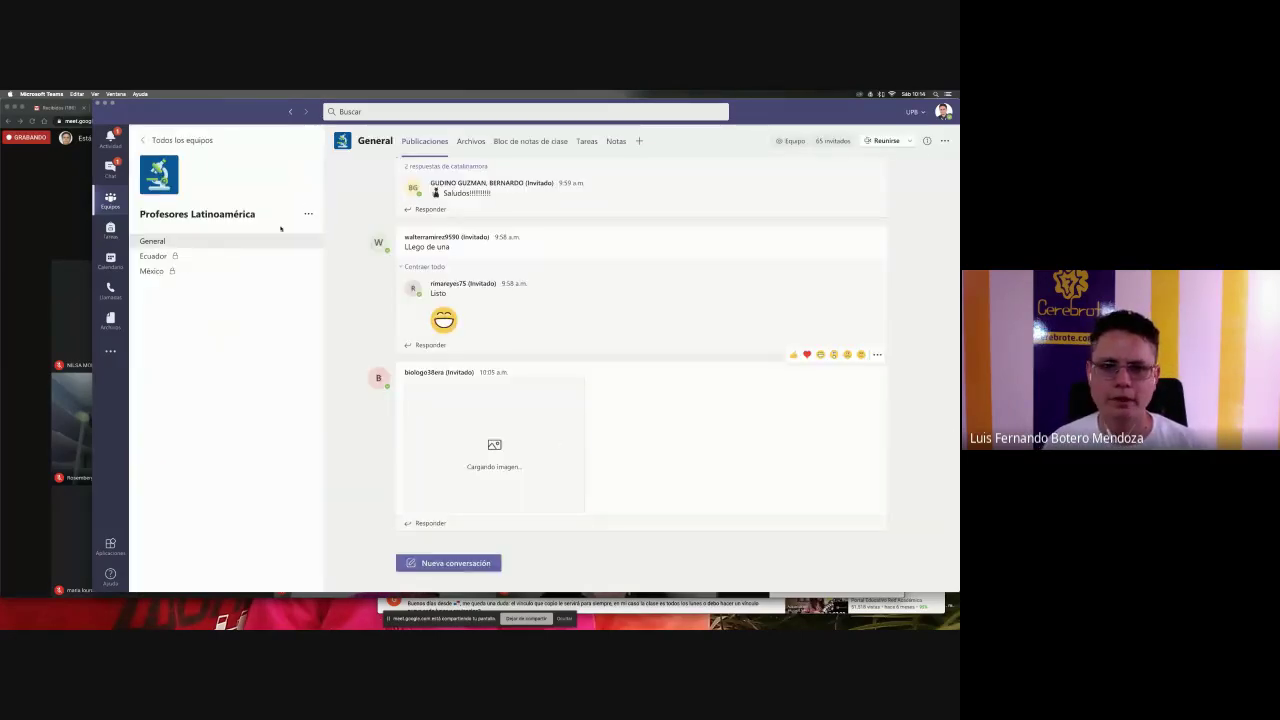
- Change the Prueba Cerebrote due time to 10:30, save it, and return to the channel posts
left_click(586, 141)
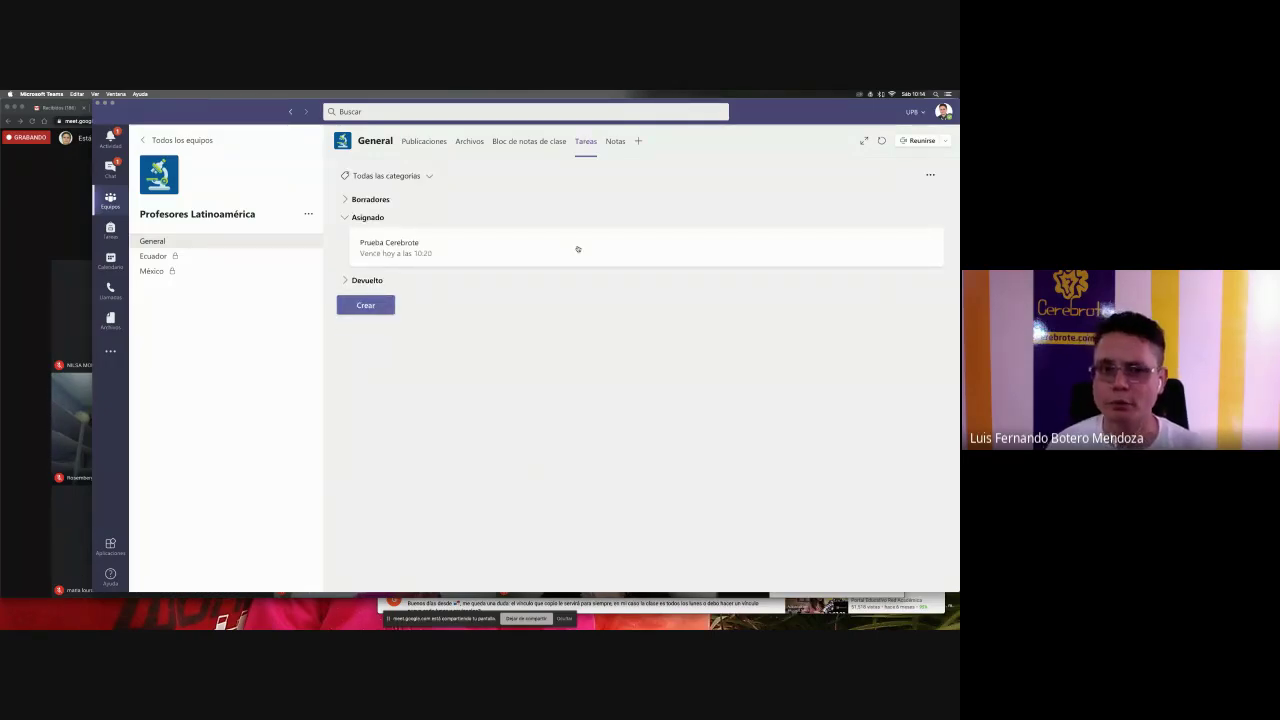
left_click(463, 253)
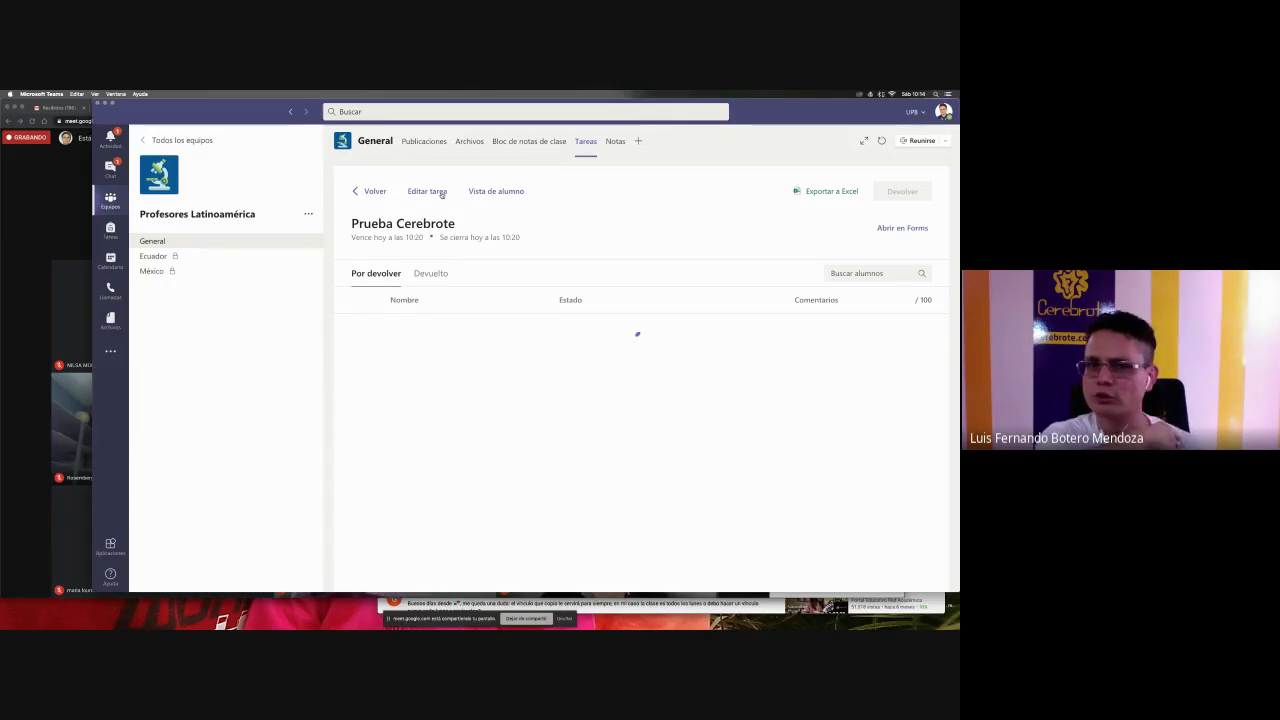
left_click(427, 191)
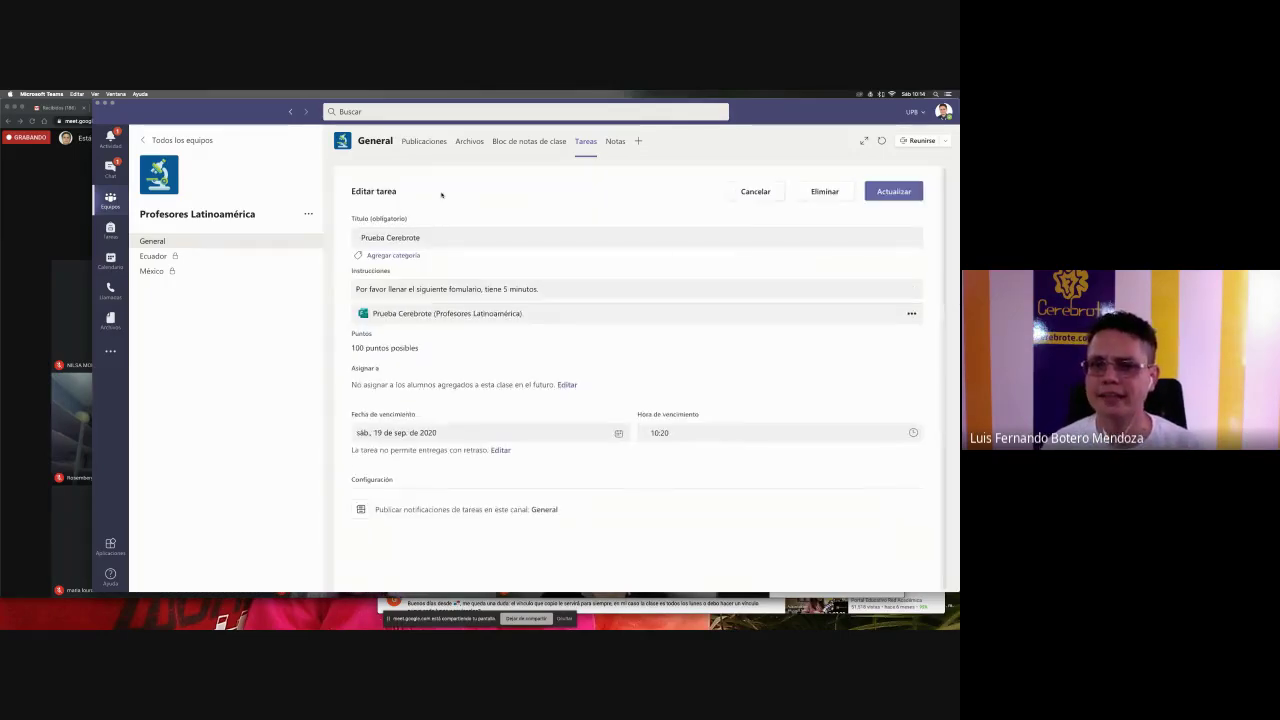
left_click(655, 432)
left_click(660, 432)
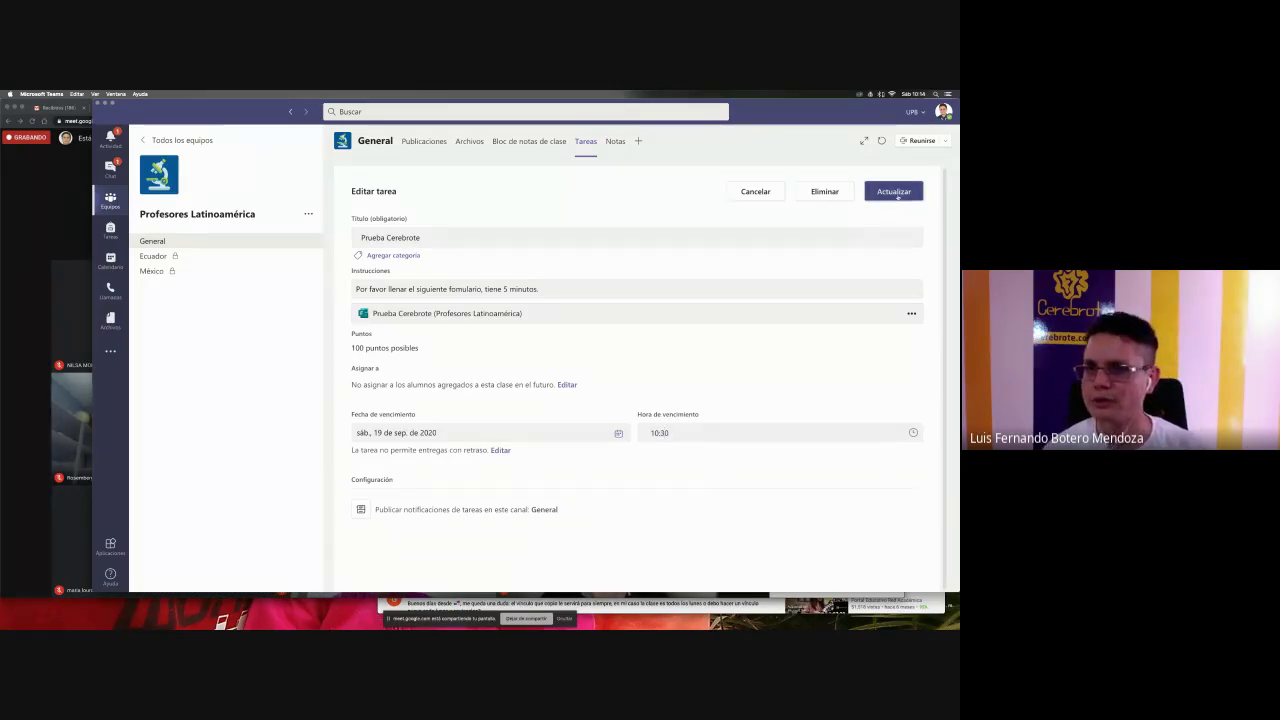
left_click(895, 192)
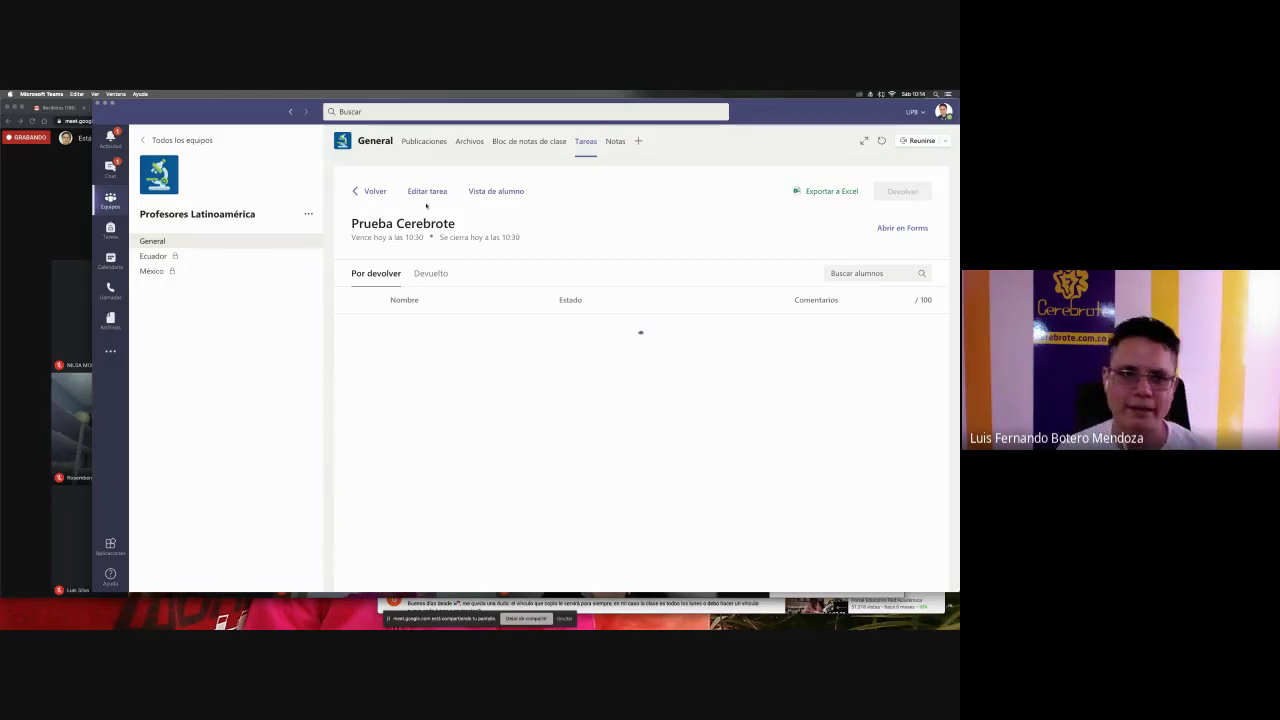
left_click(268, 240)
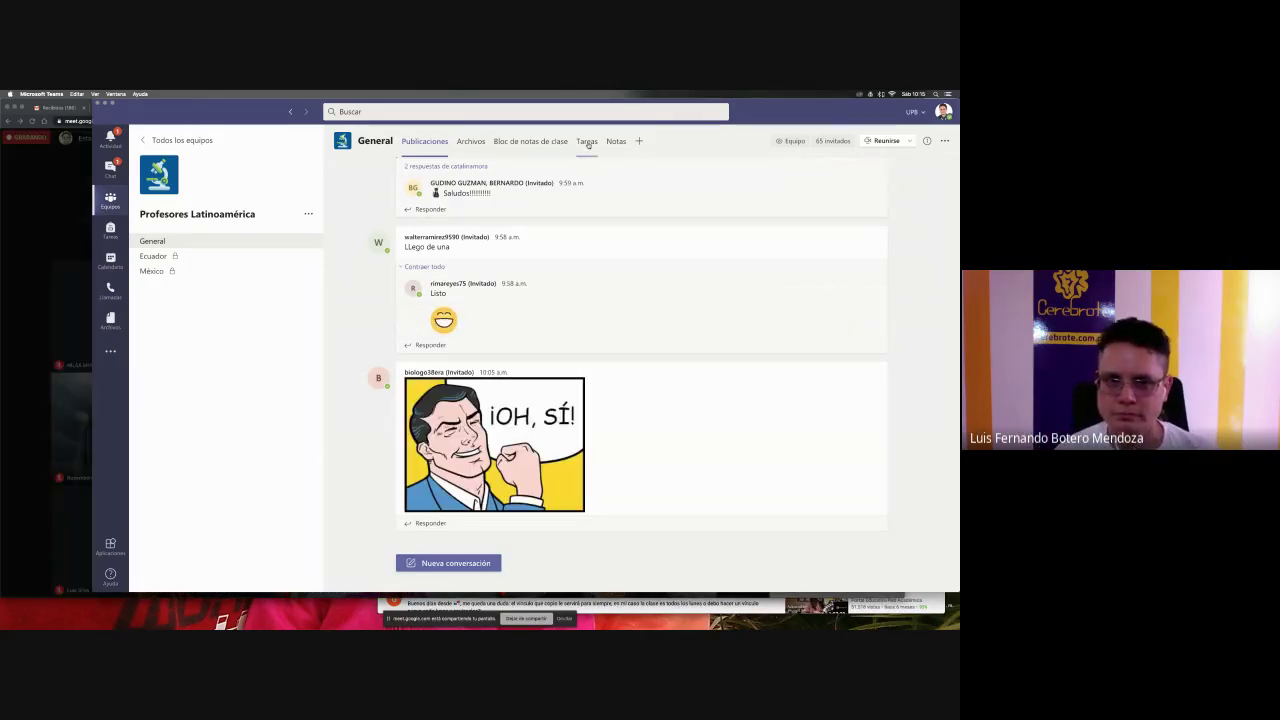
key("super+Tab")
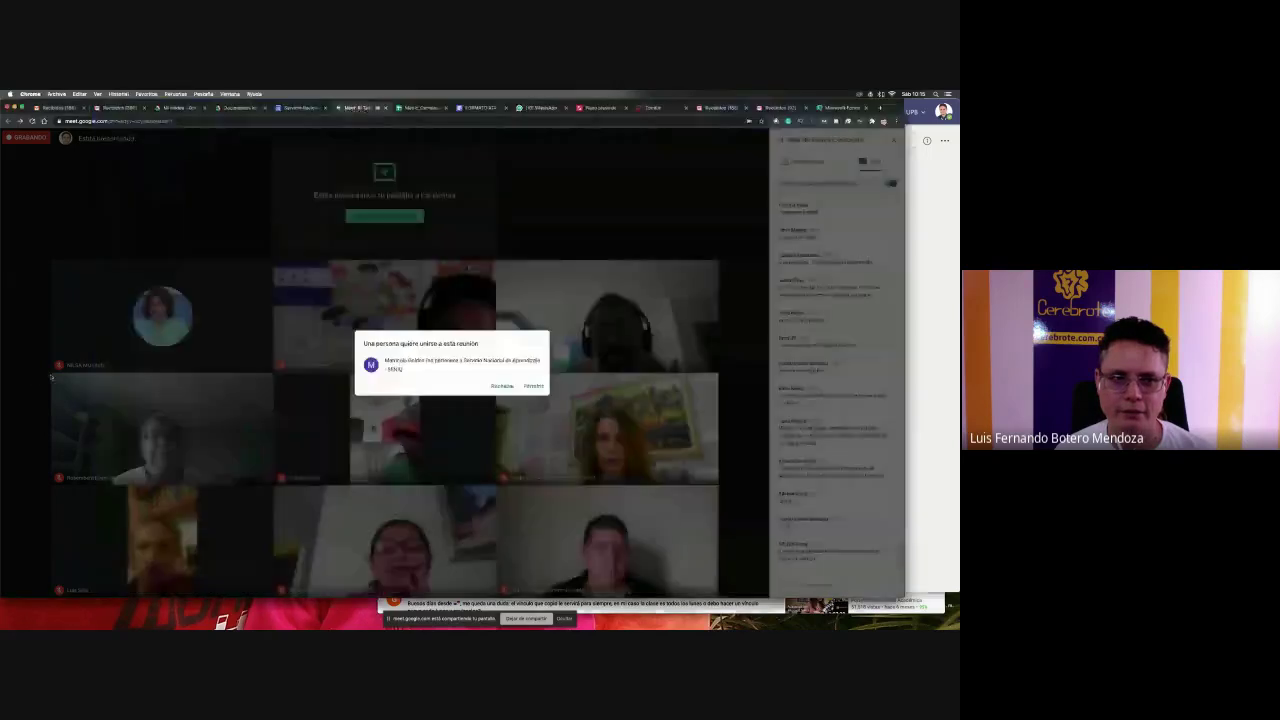
- Dismiss the Meet join request and start a new assignment from the channel's Tareas
left_click(535, 386)
key("super+Tab")
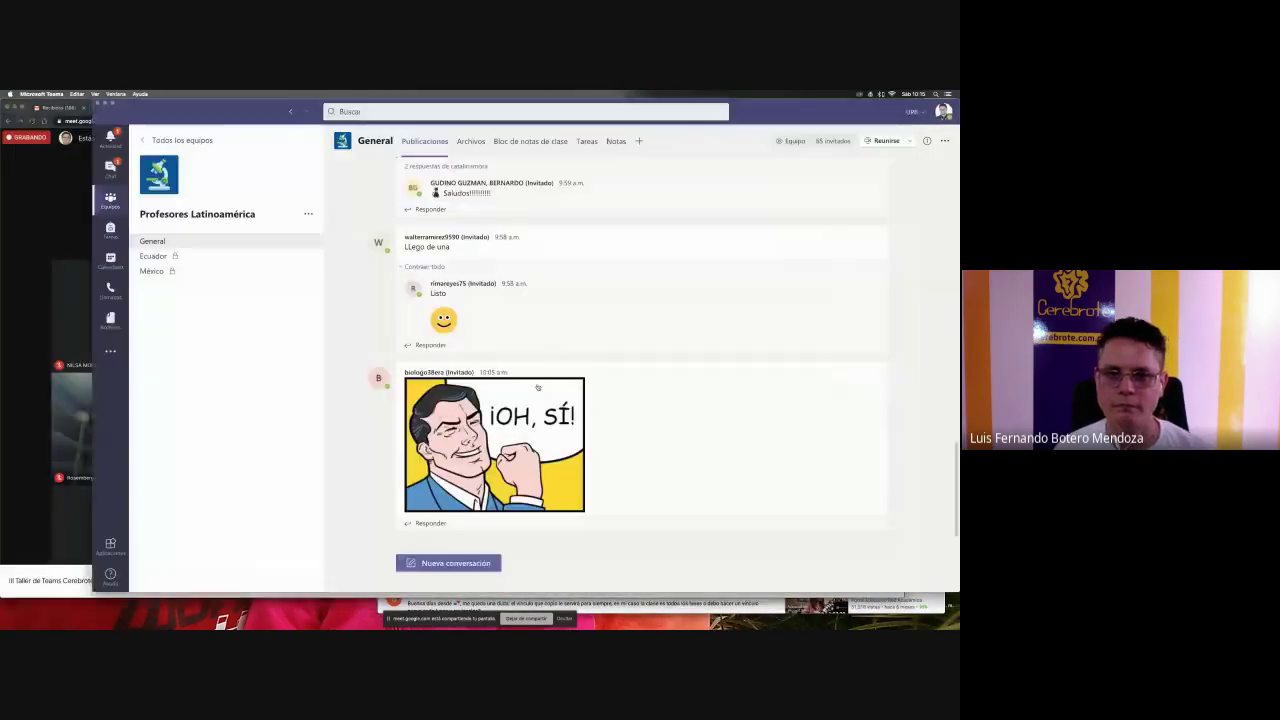
left_click(588, 143)
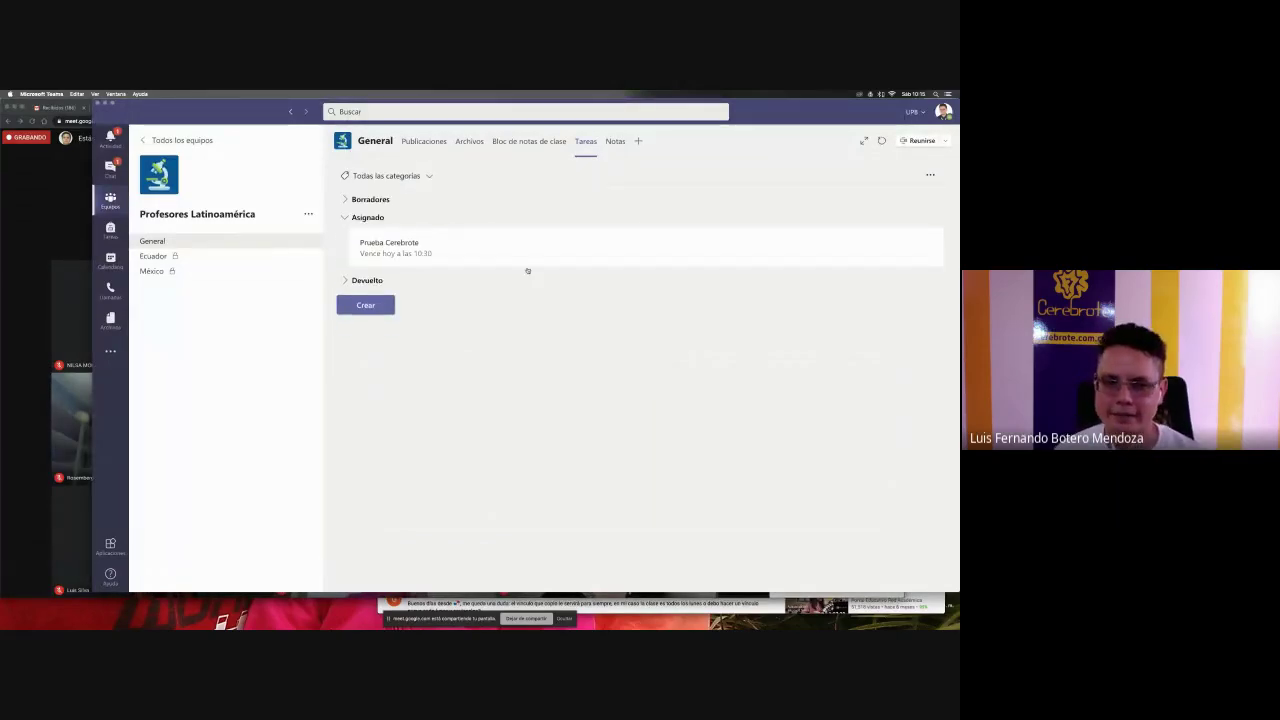
left_click(385, 310)
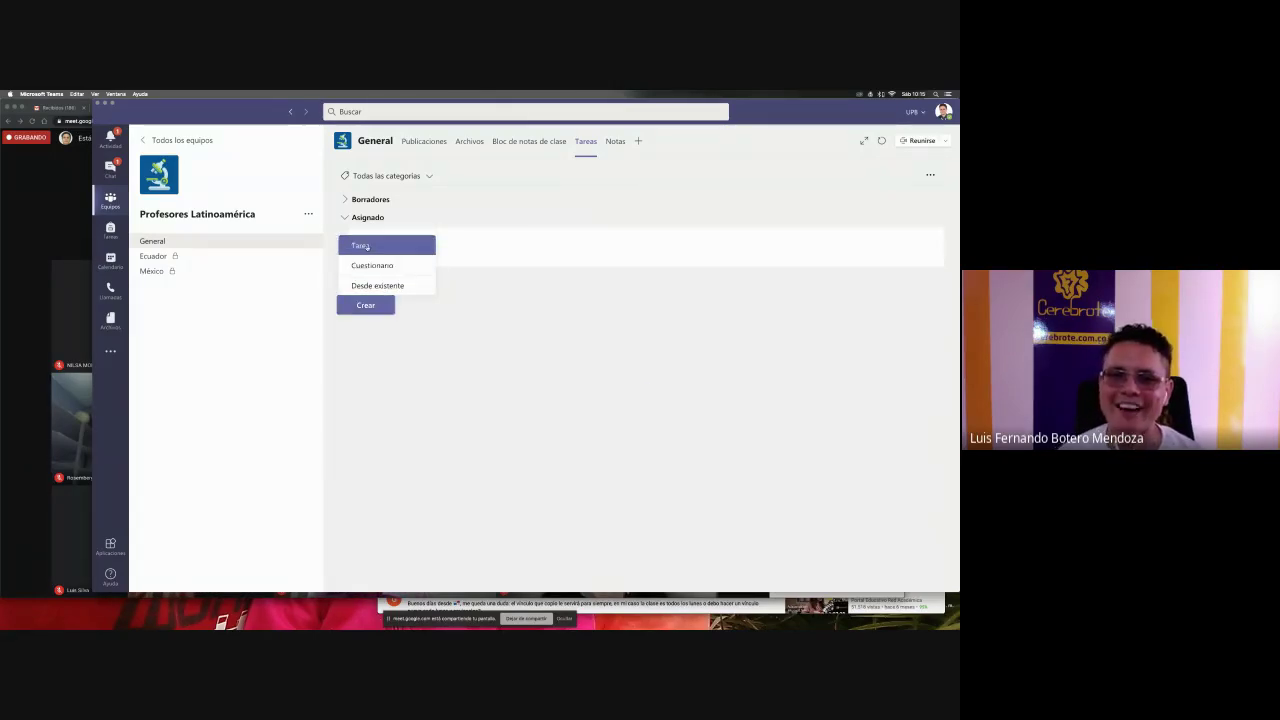
left_click(360, 246)
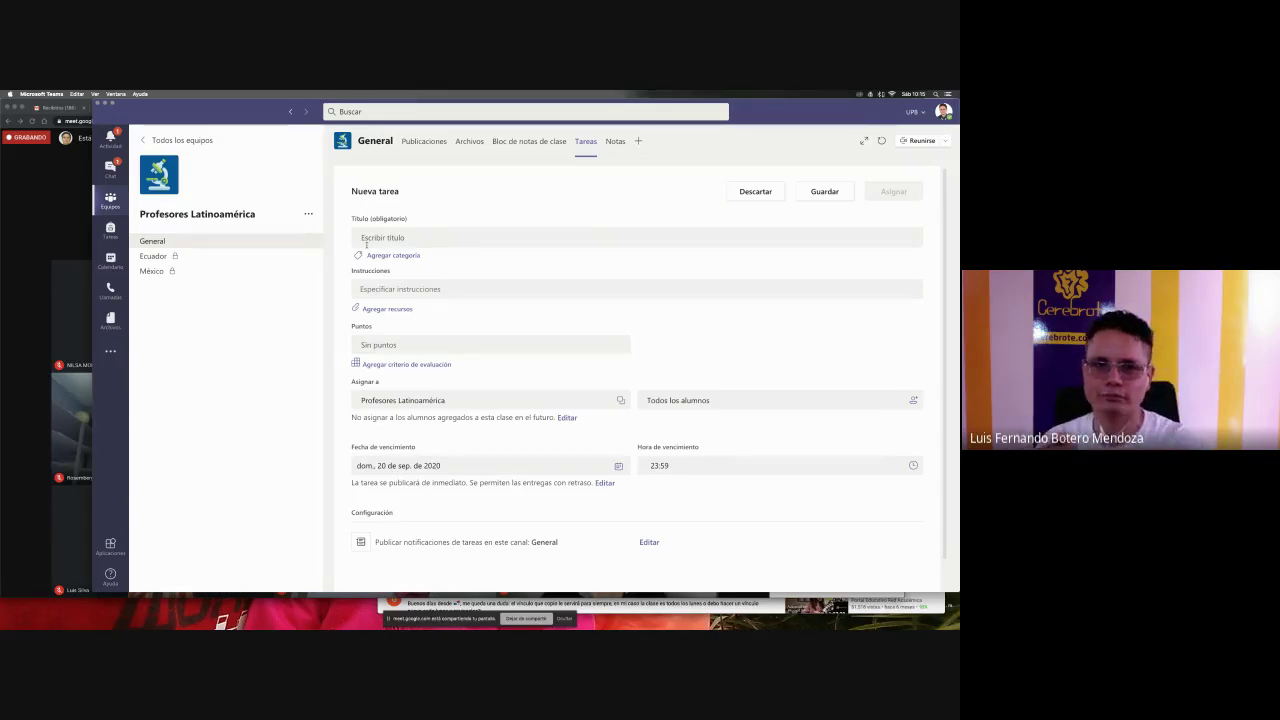
- Title the assignment 'Escribir una frase' and write instructions asking for a sentence with 'Canción'
left_click(372, 240)
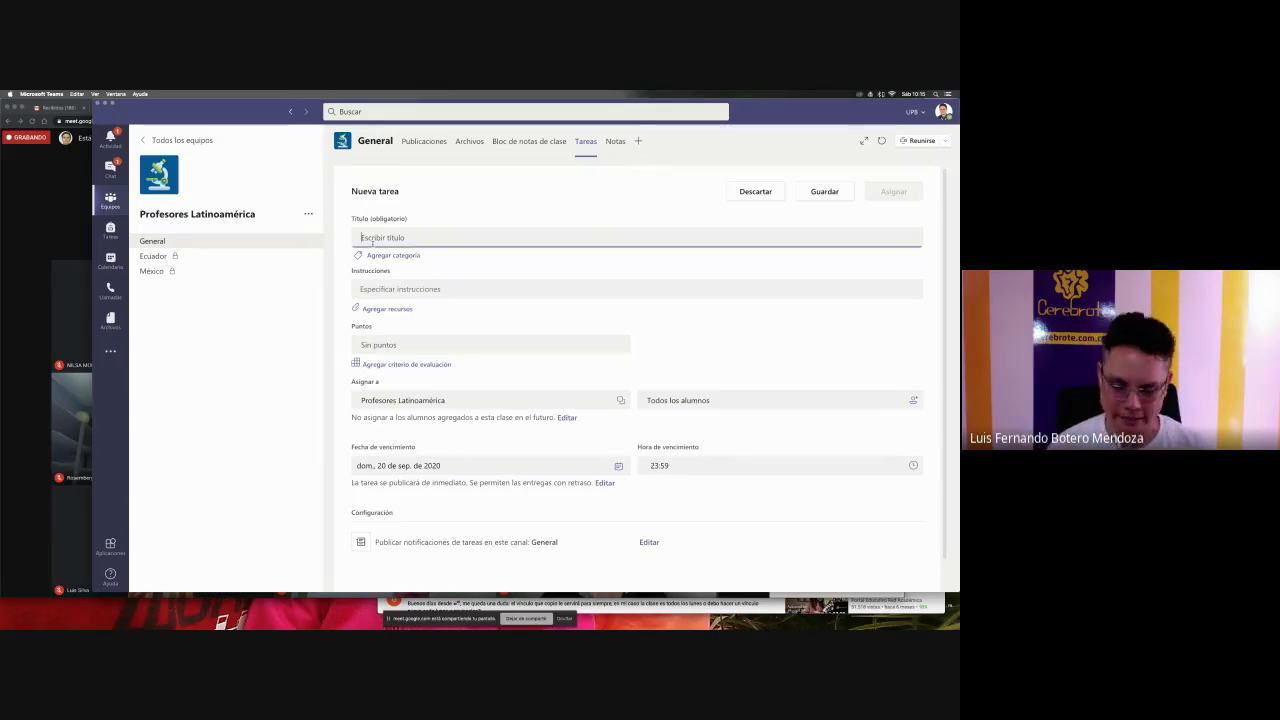
type("Escribir ")
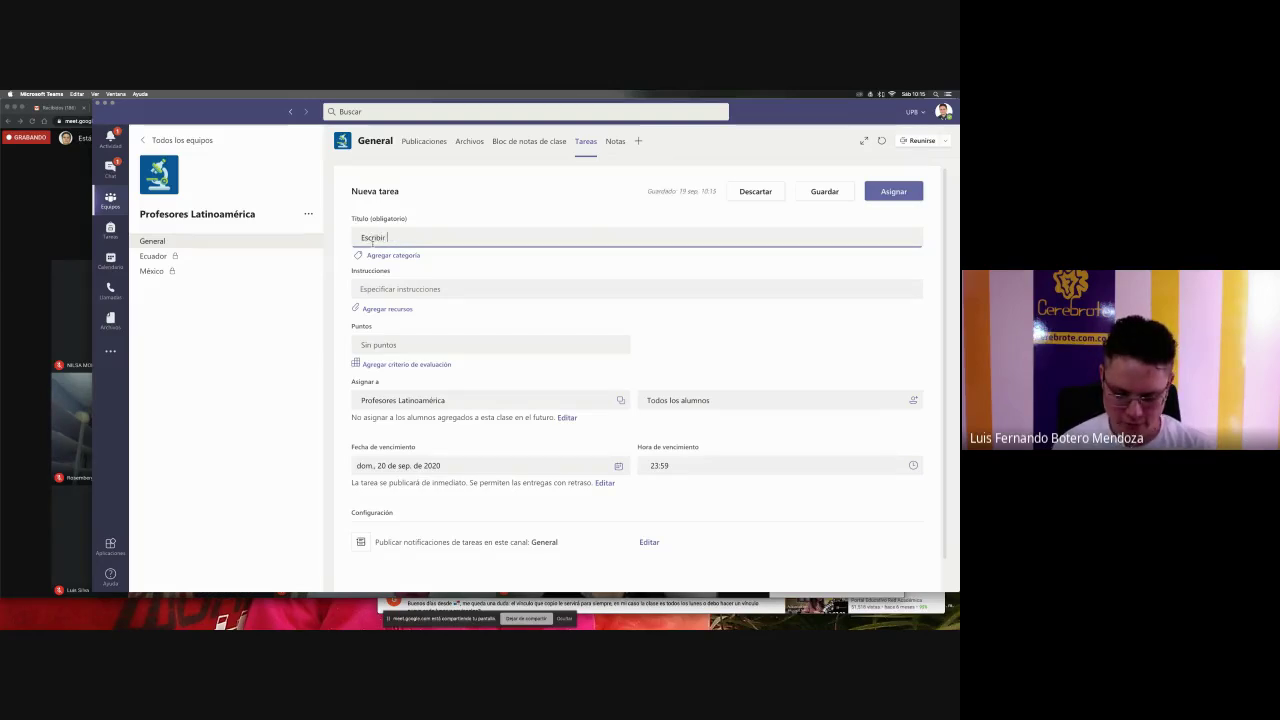
type("una frase")
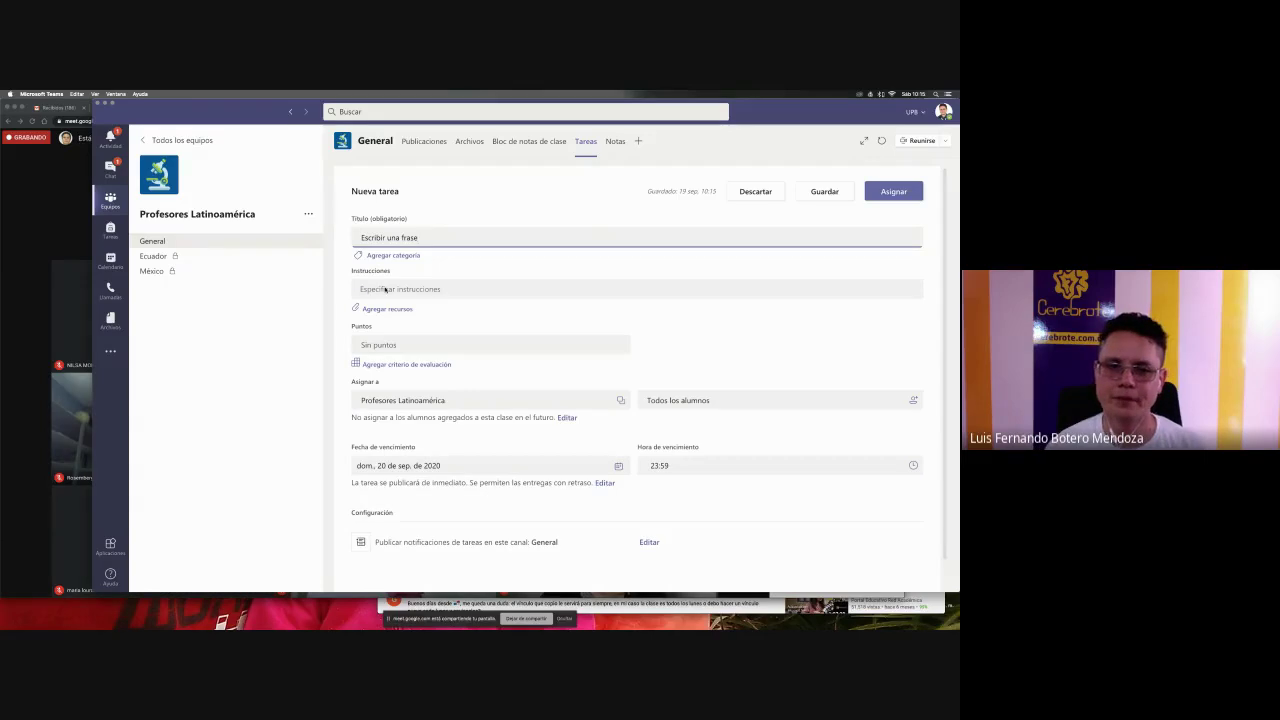
left_click(400, 289)
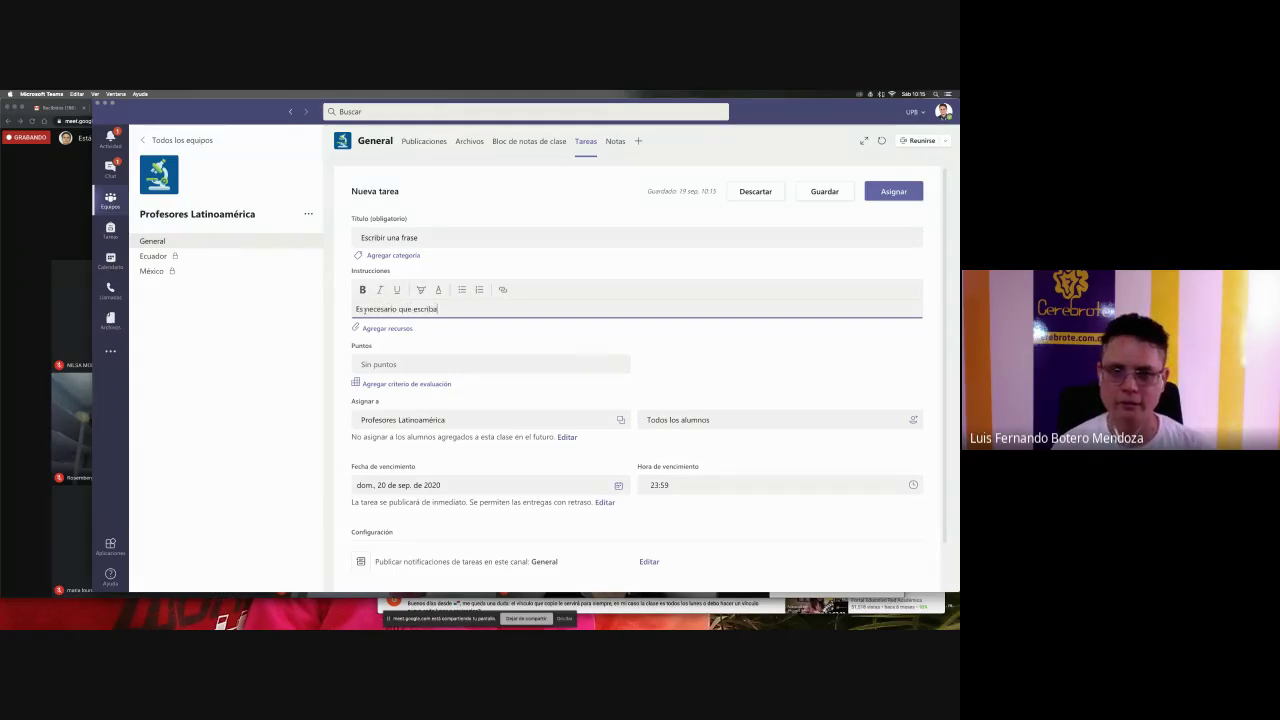
type("ase con")
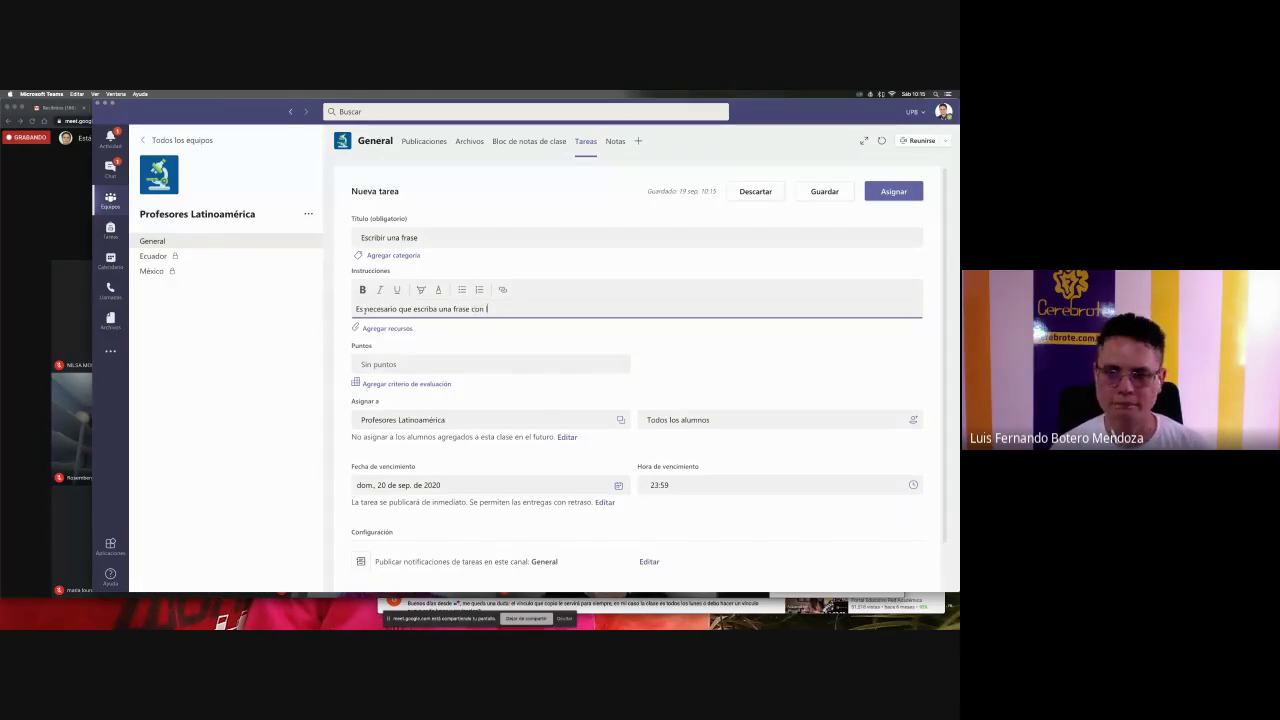
type(" la palabra c")
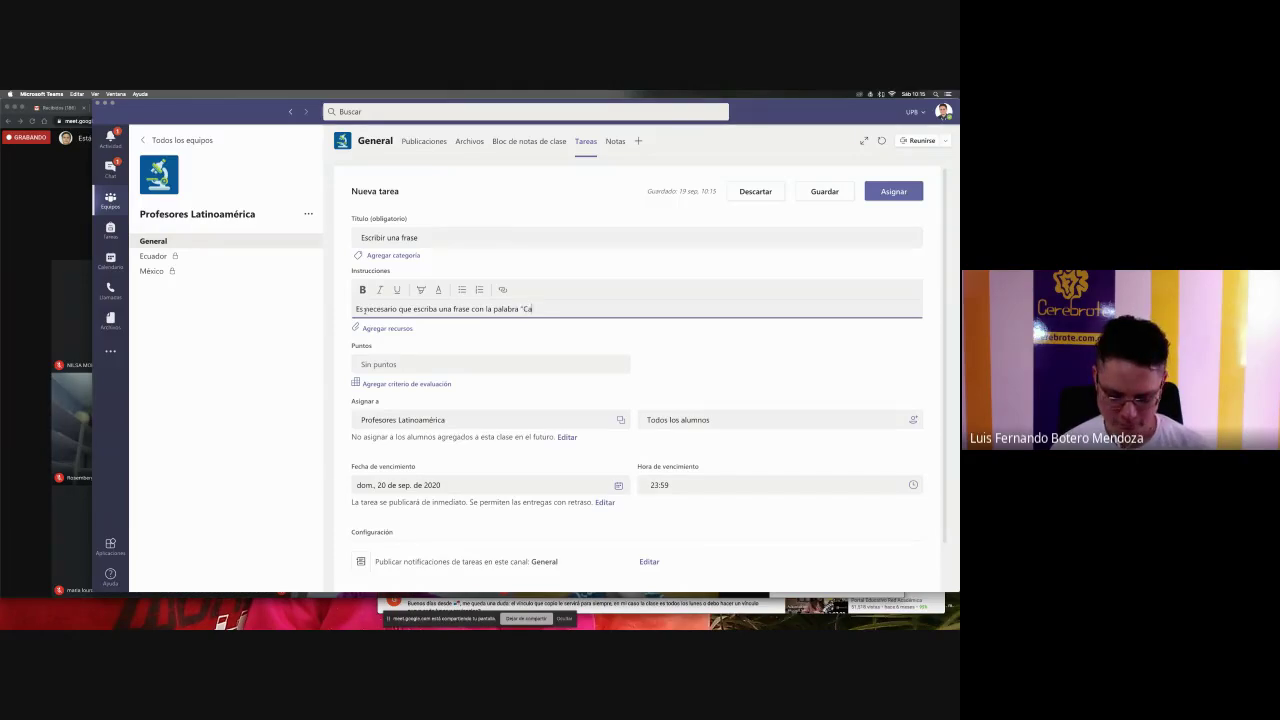
type("\"Caci")
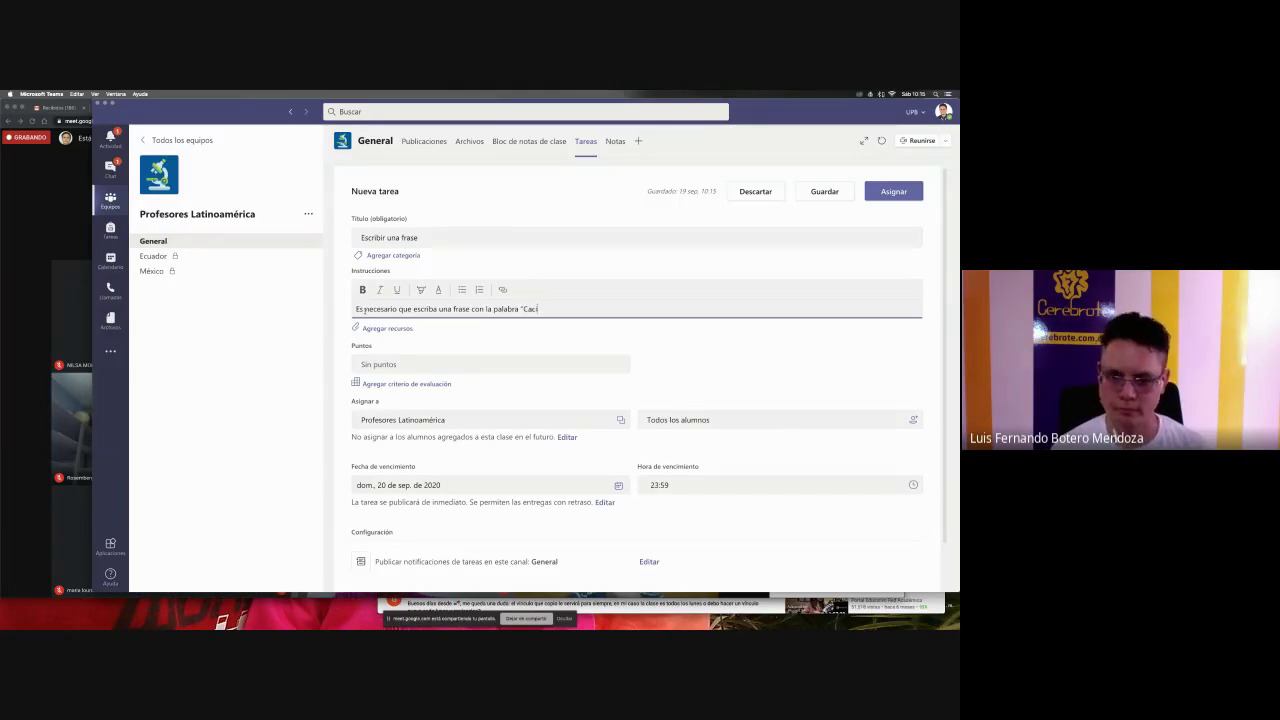
type("ón\" pu")
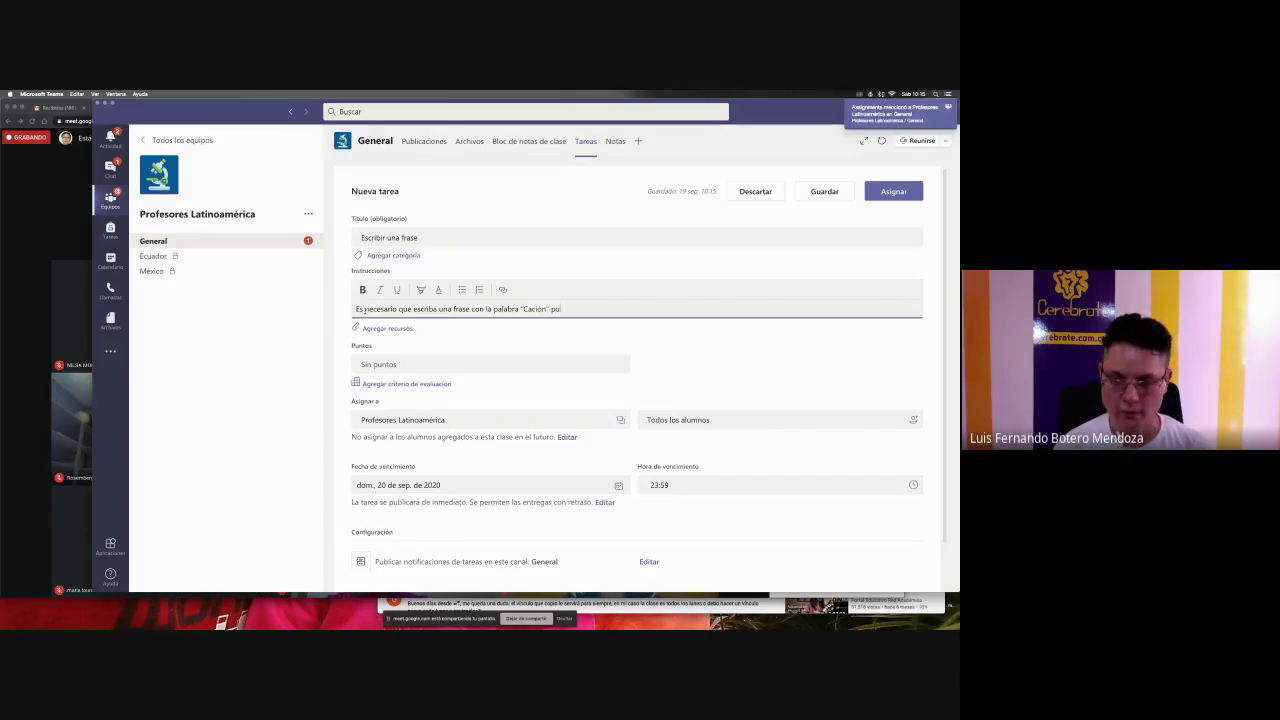
type("ede ser al")
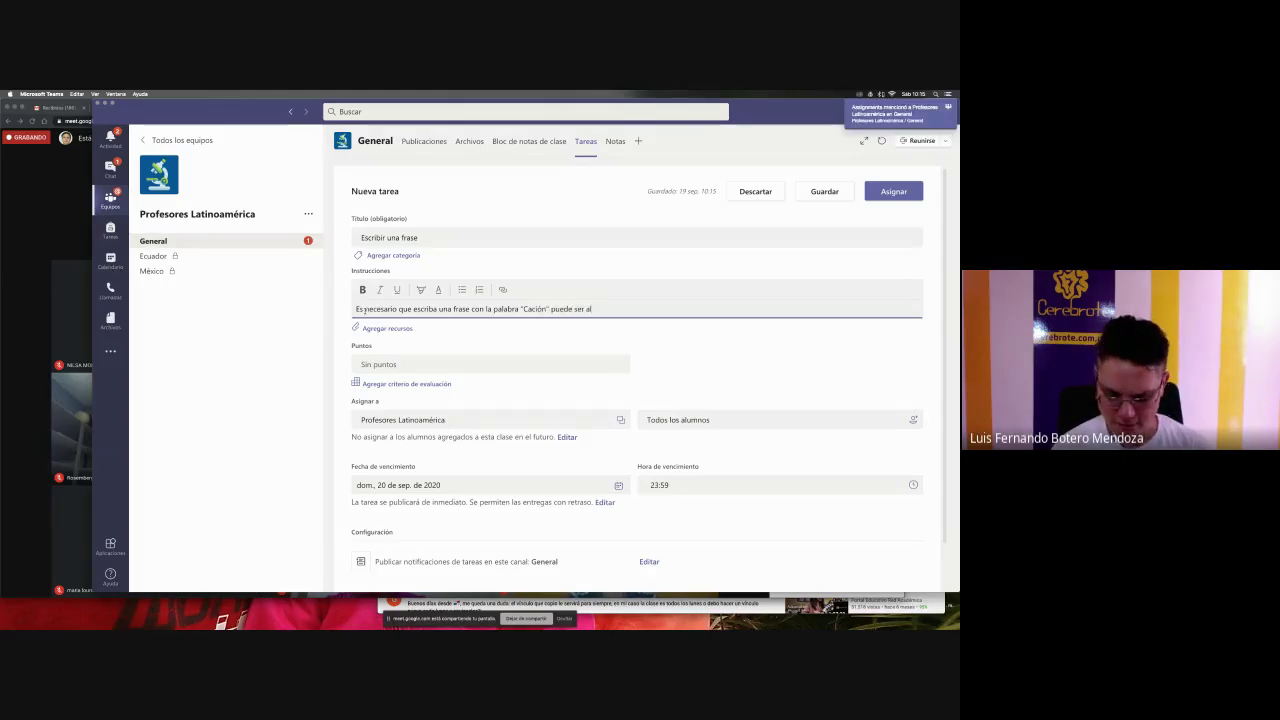
type(" final o")
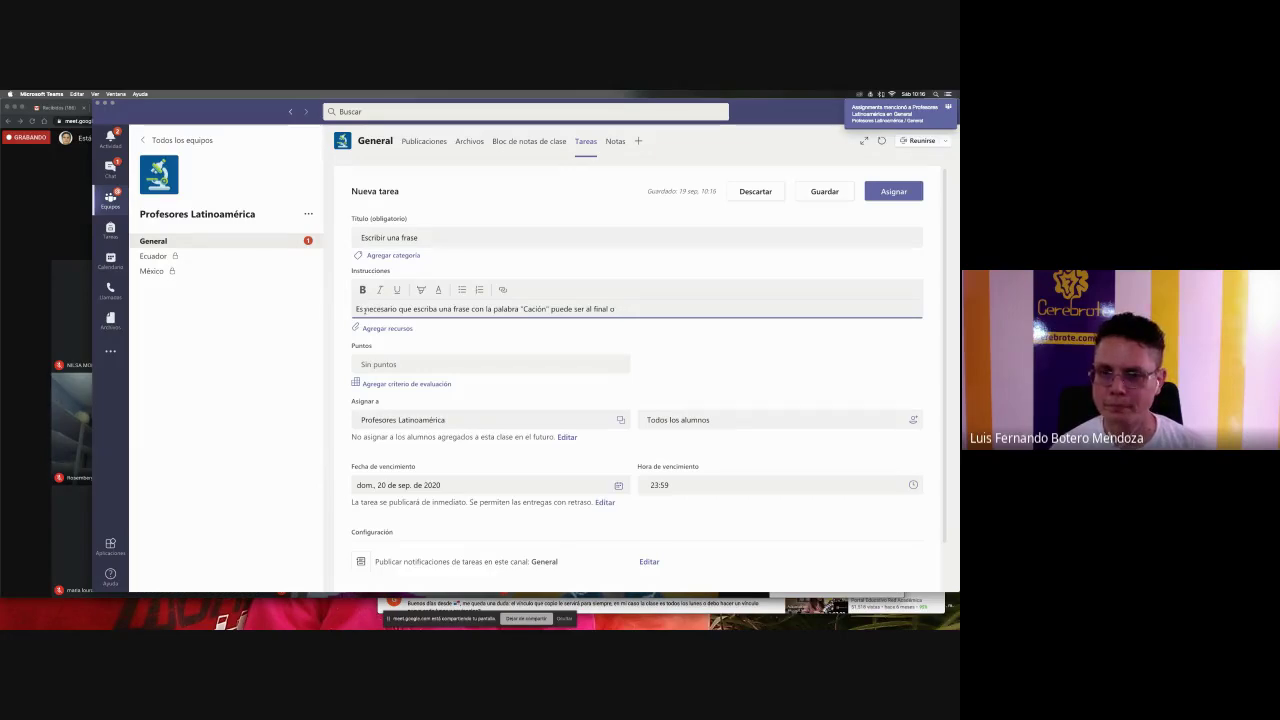
type(" al largo de la fr")
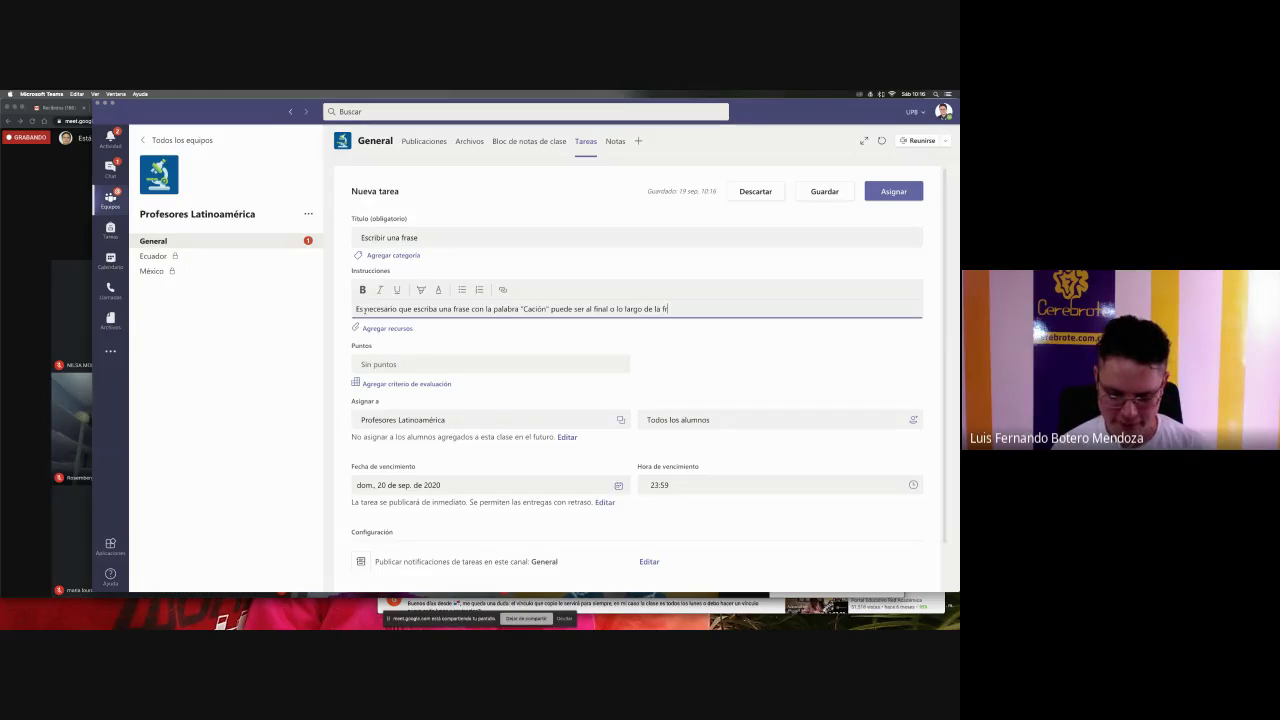
type("ase.")
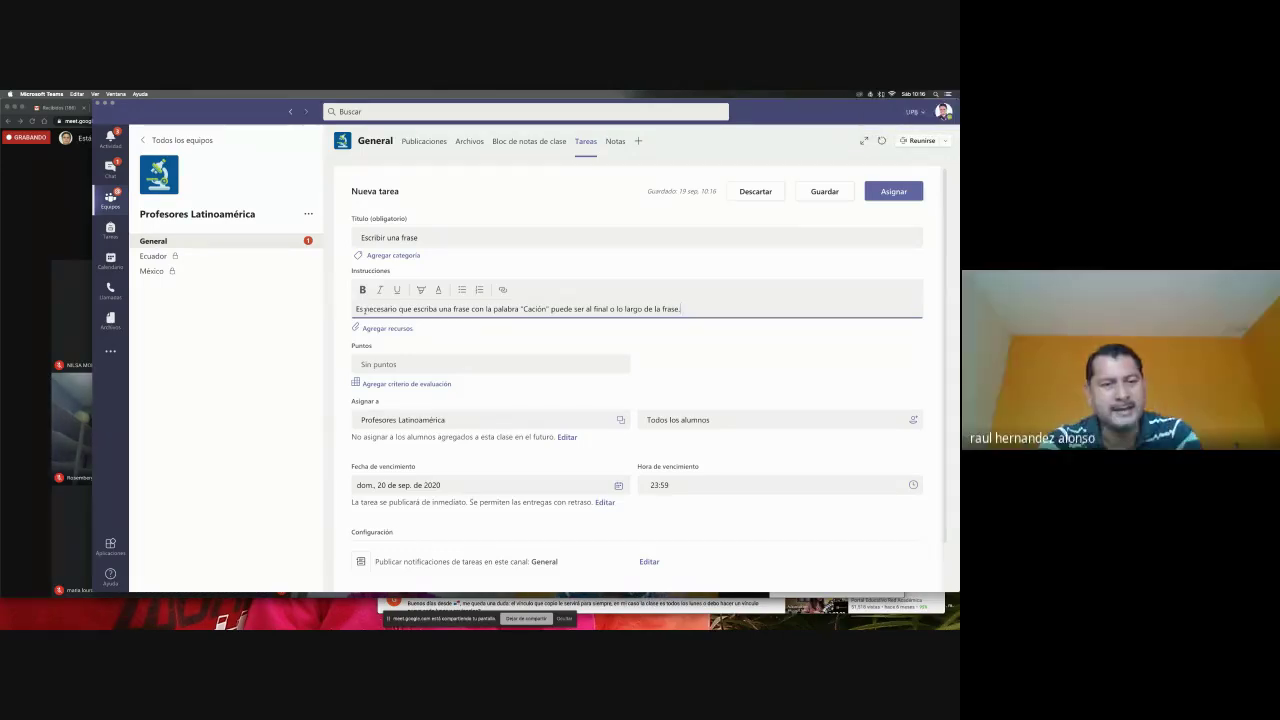
left_click(532, 309)
type("n")
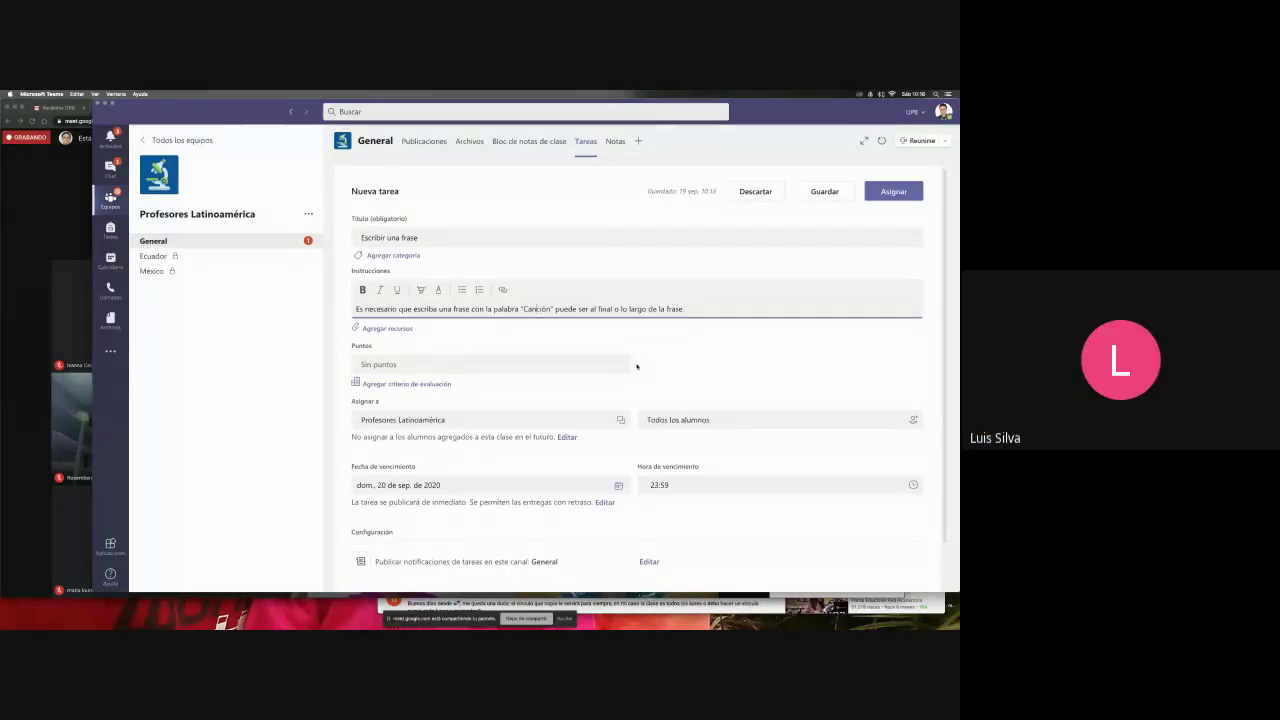
- Switch back to the Google Meet call, leaving the draft in Teams
left_click(48, 366)
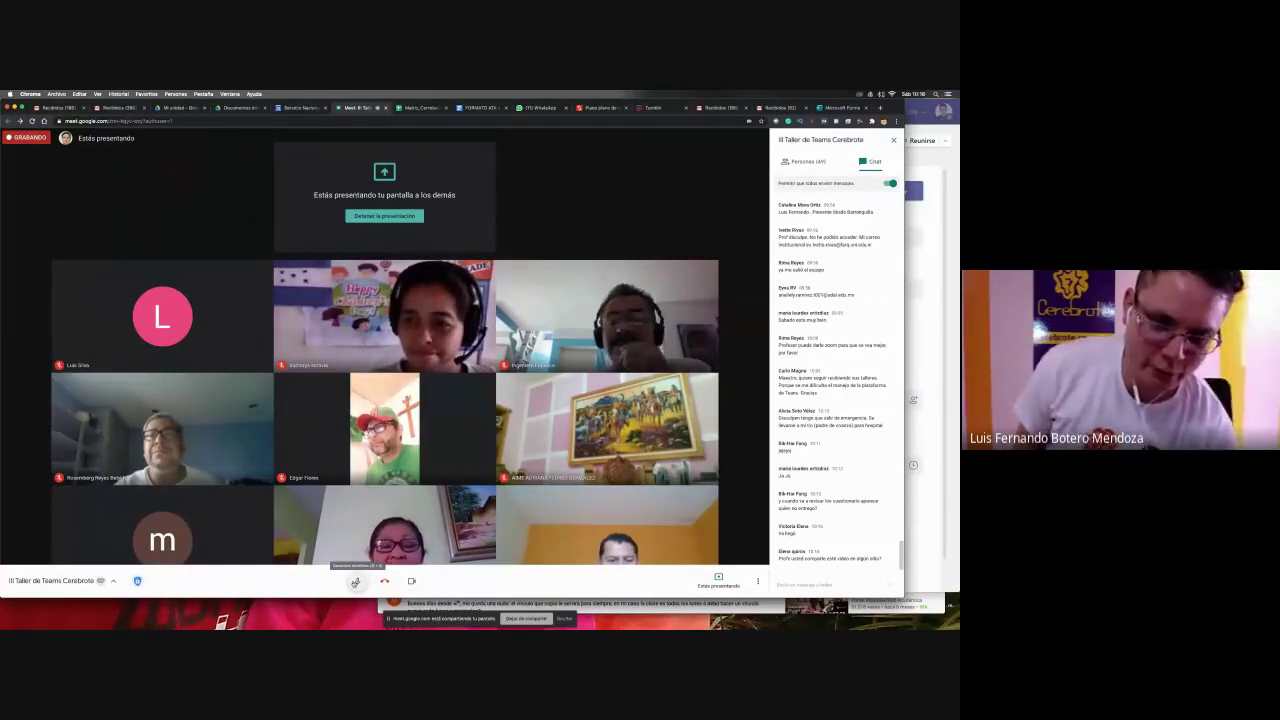
key("super+Tab")
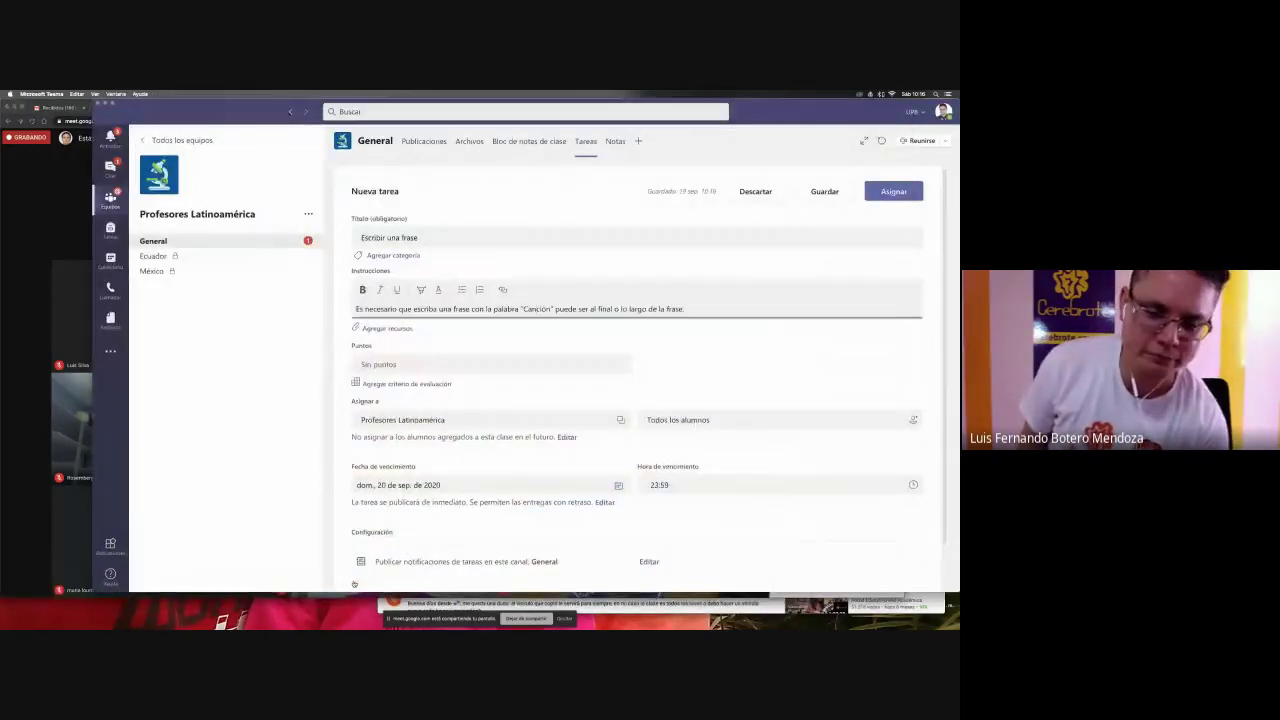
key("super+Tab")
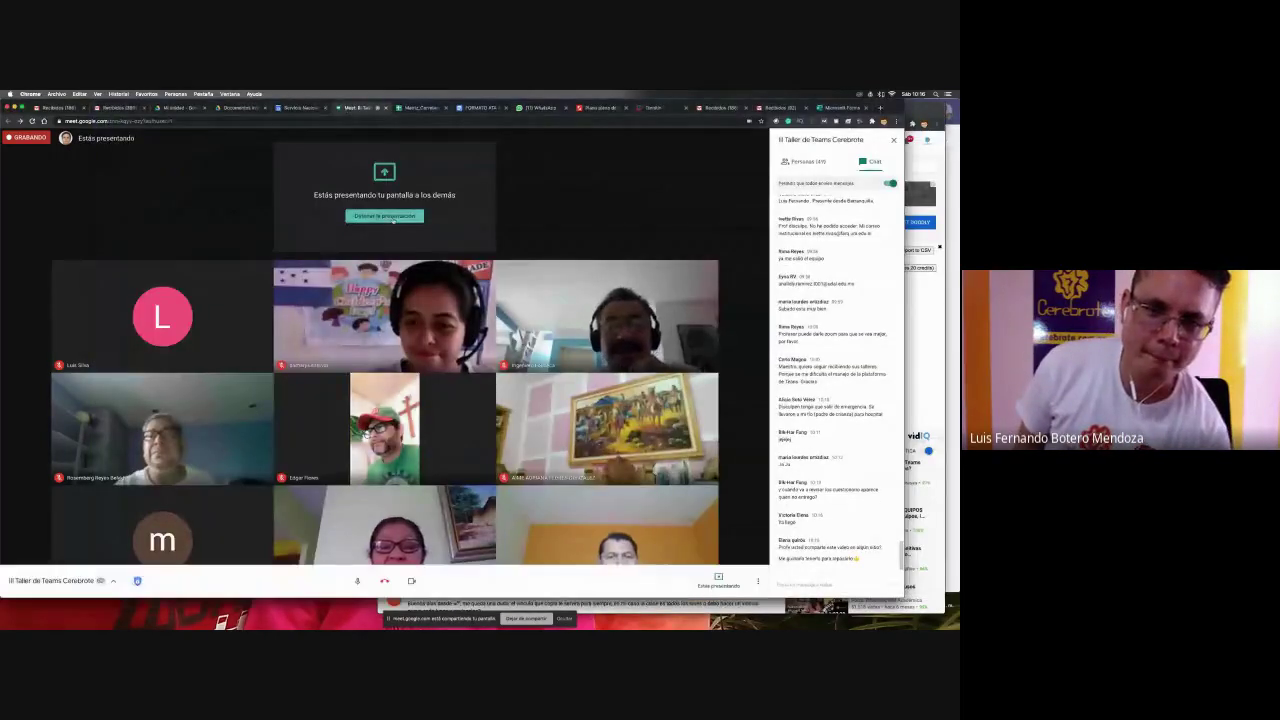
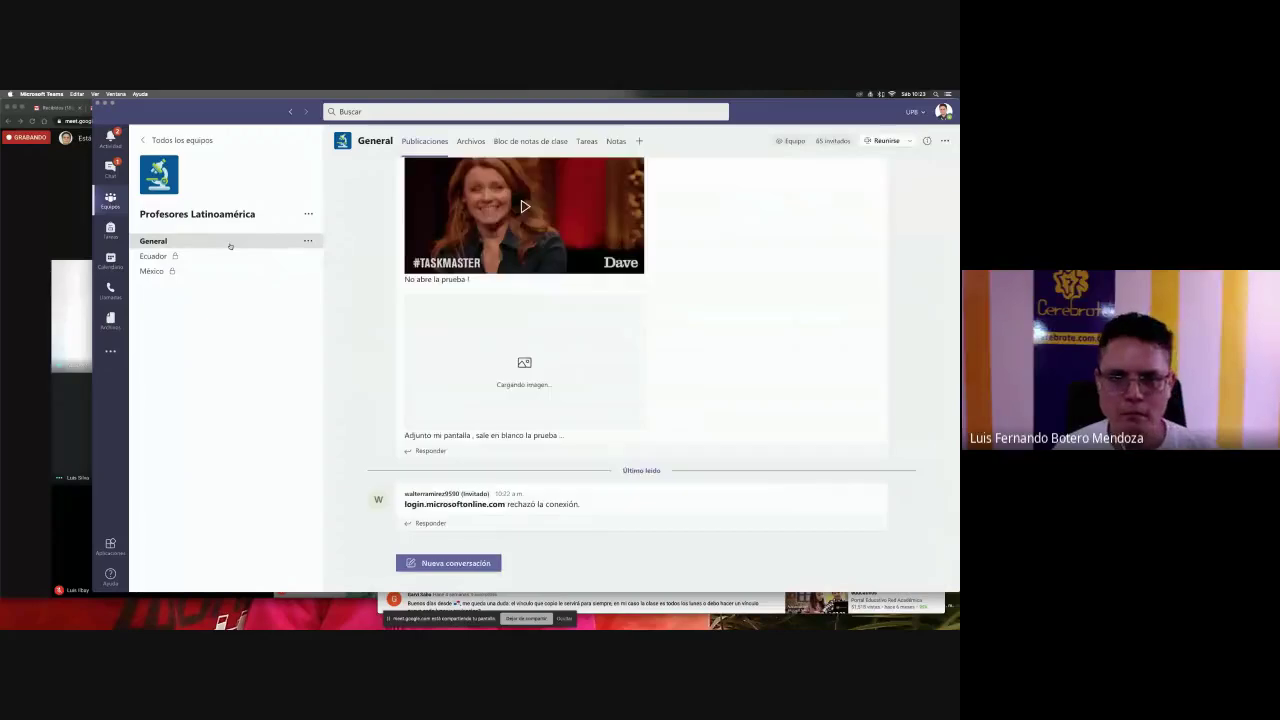
- Open the Tareas list and start editing the Prueba Cerebrote assignment
left_click(591, 141)
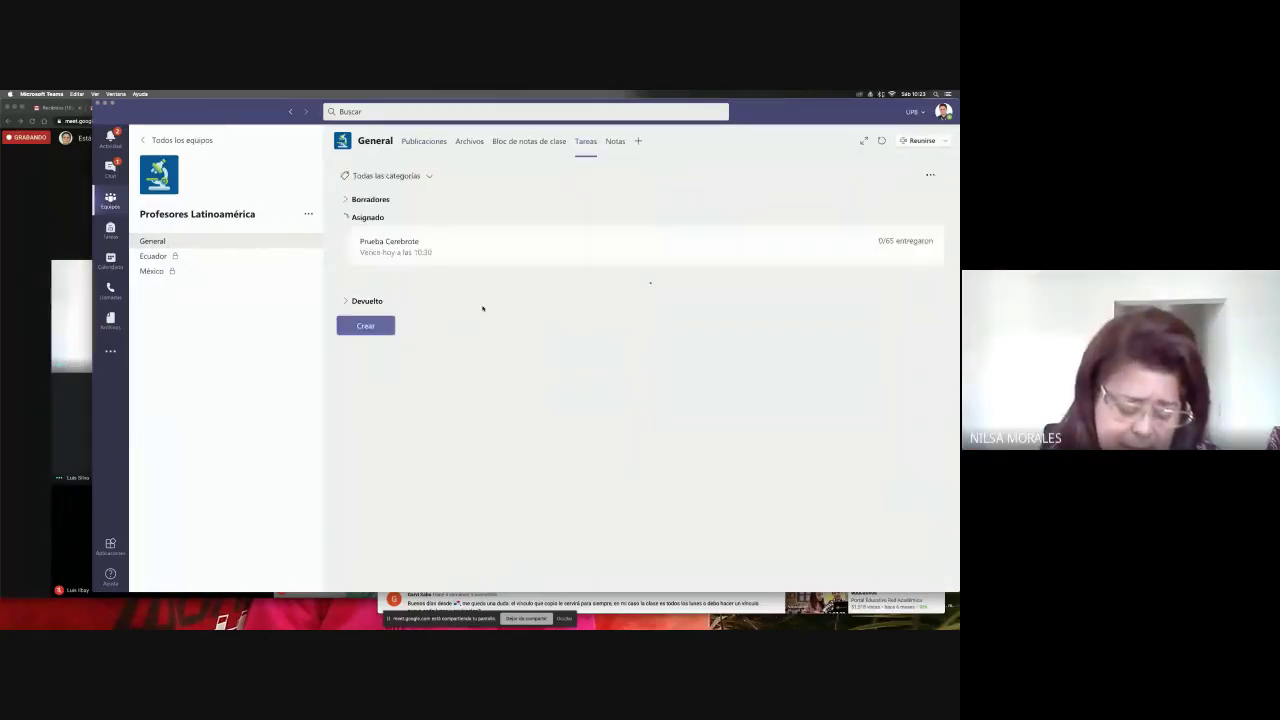
left_click(456, 261)
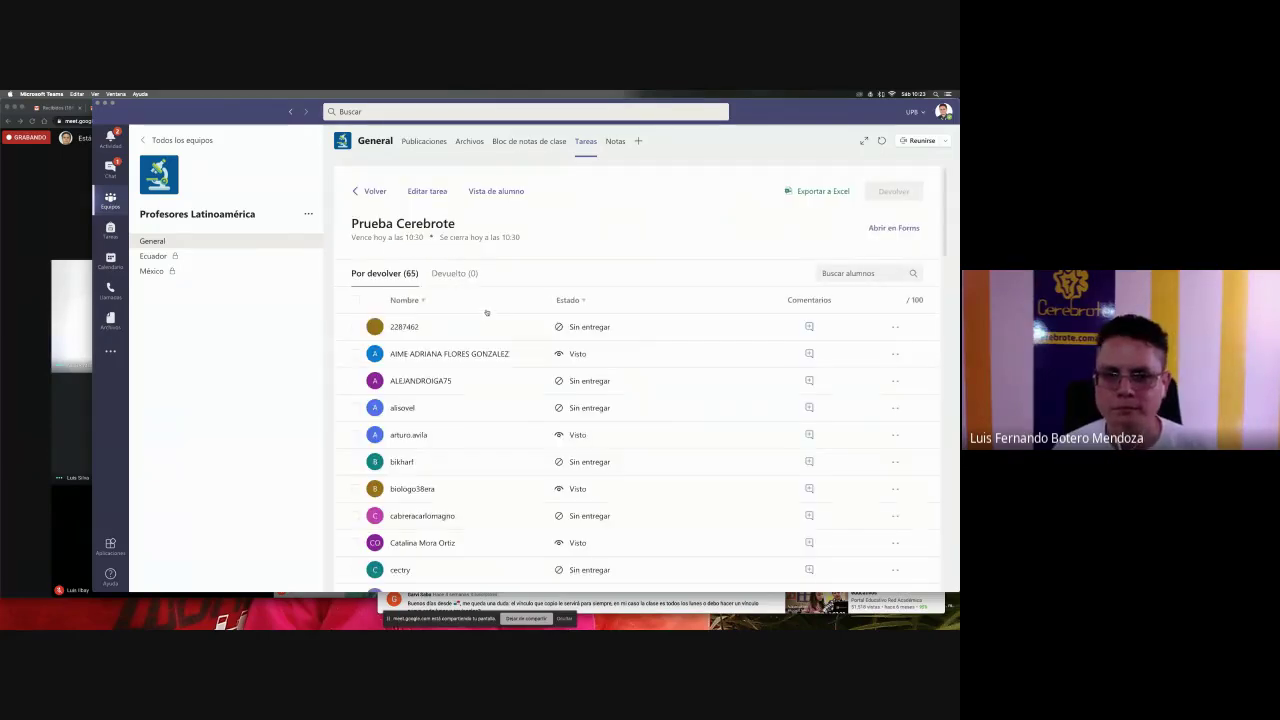
left_click(427, 191)
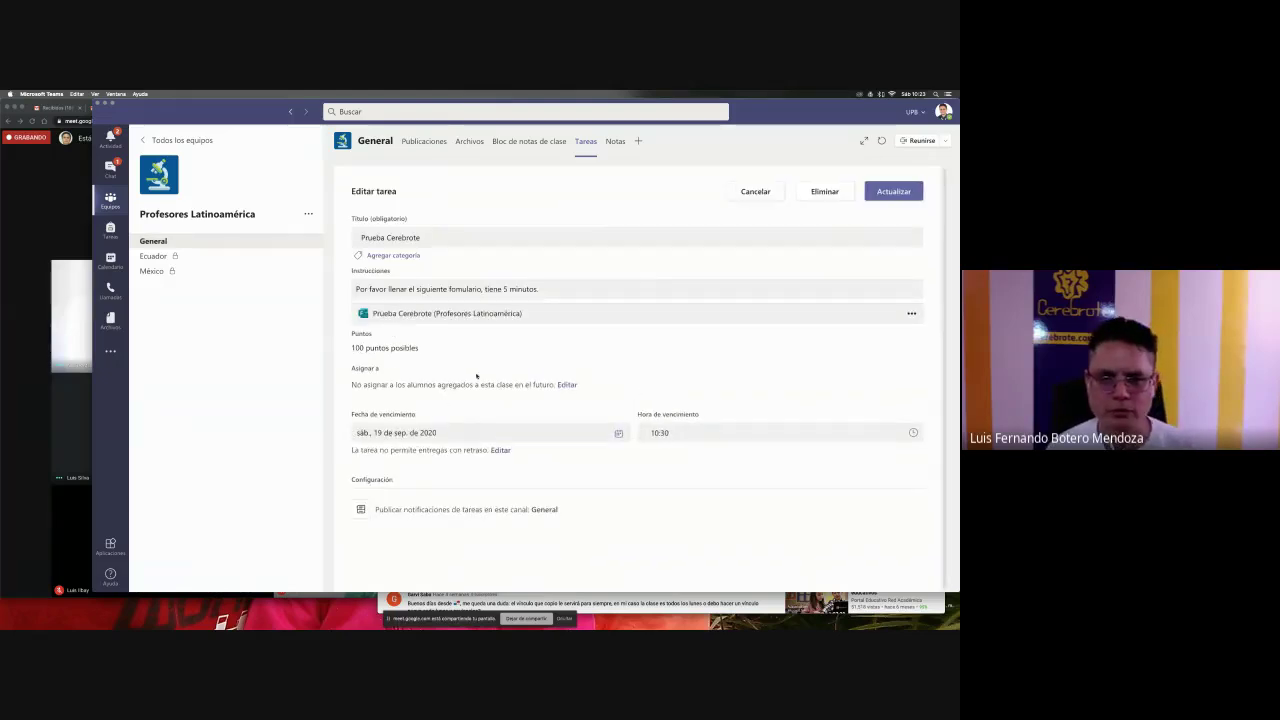
scroll(490, 380, "down", 1)
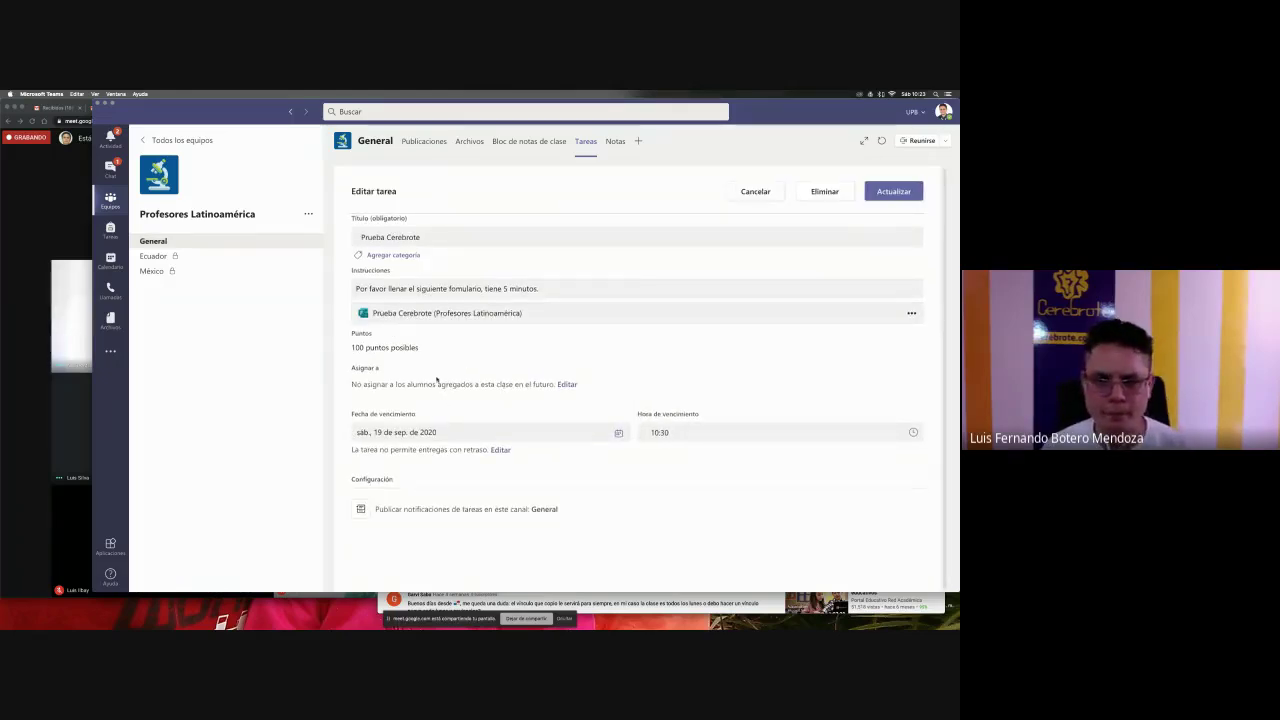
- Check the student settings without changes, then reopen the General channel's Tareas list
left_click(566, 385)
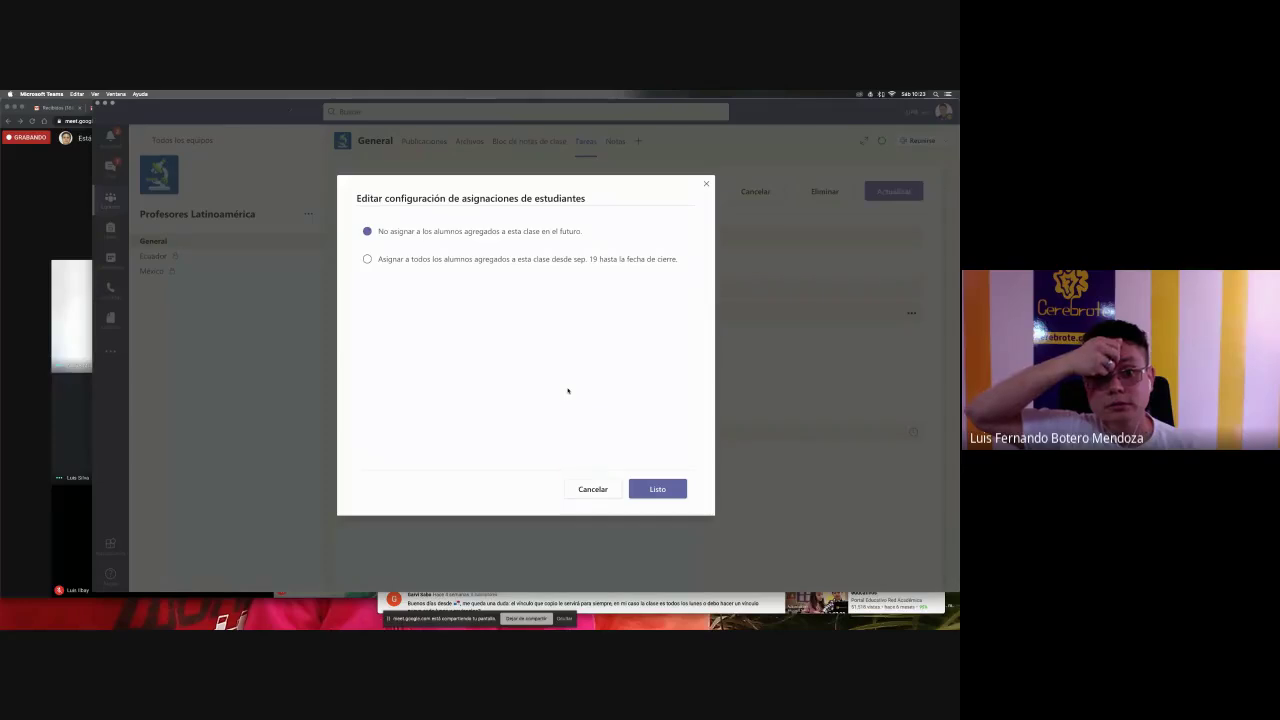
left_click(596, 490)
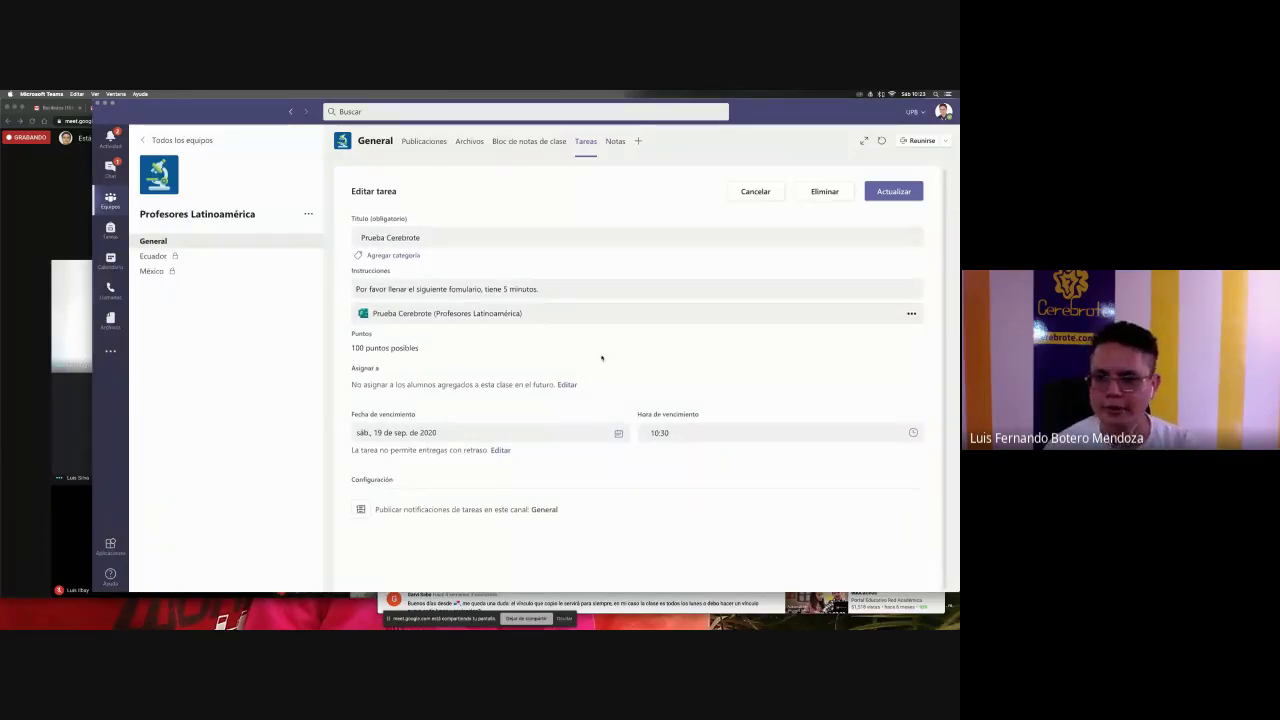
left_click(198, 243)
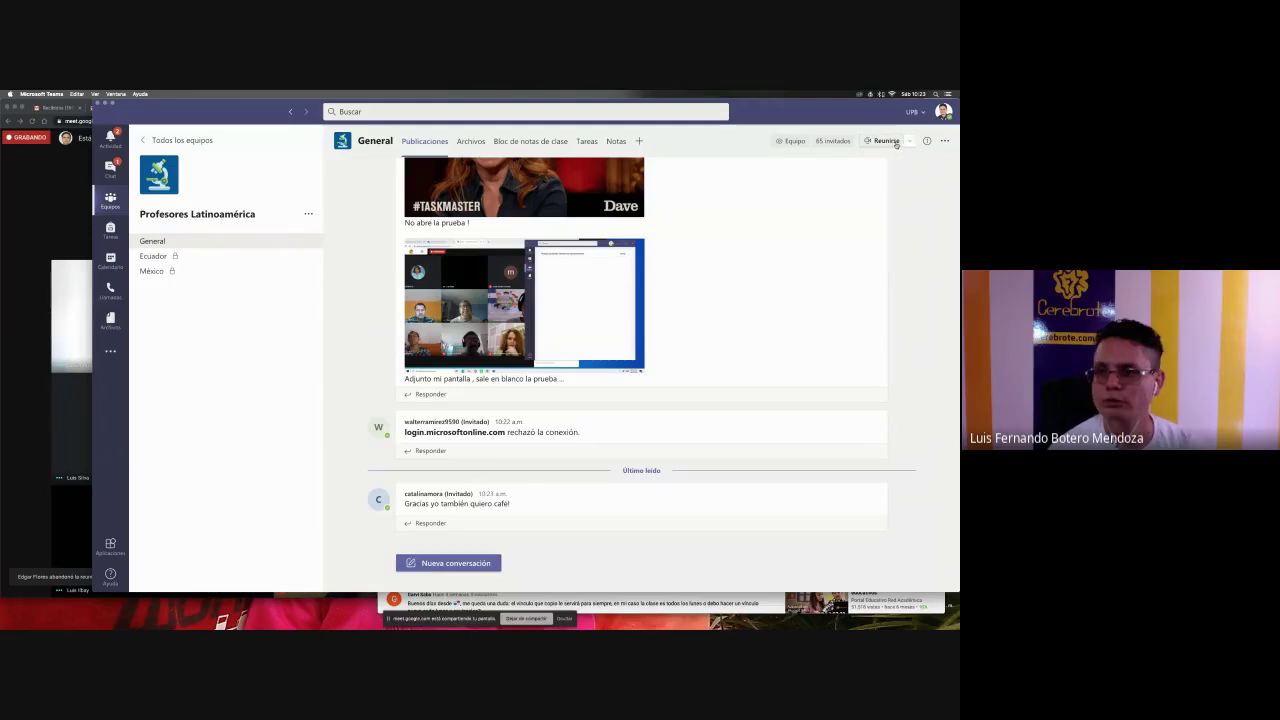
left_click(584, 141)
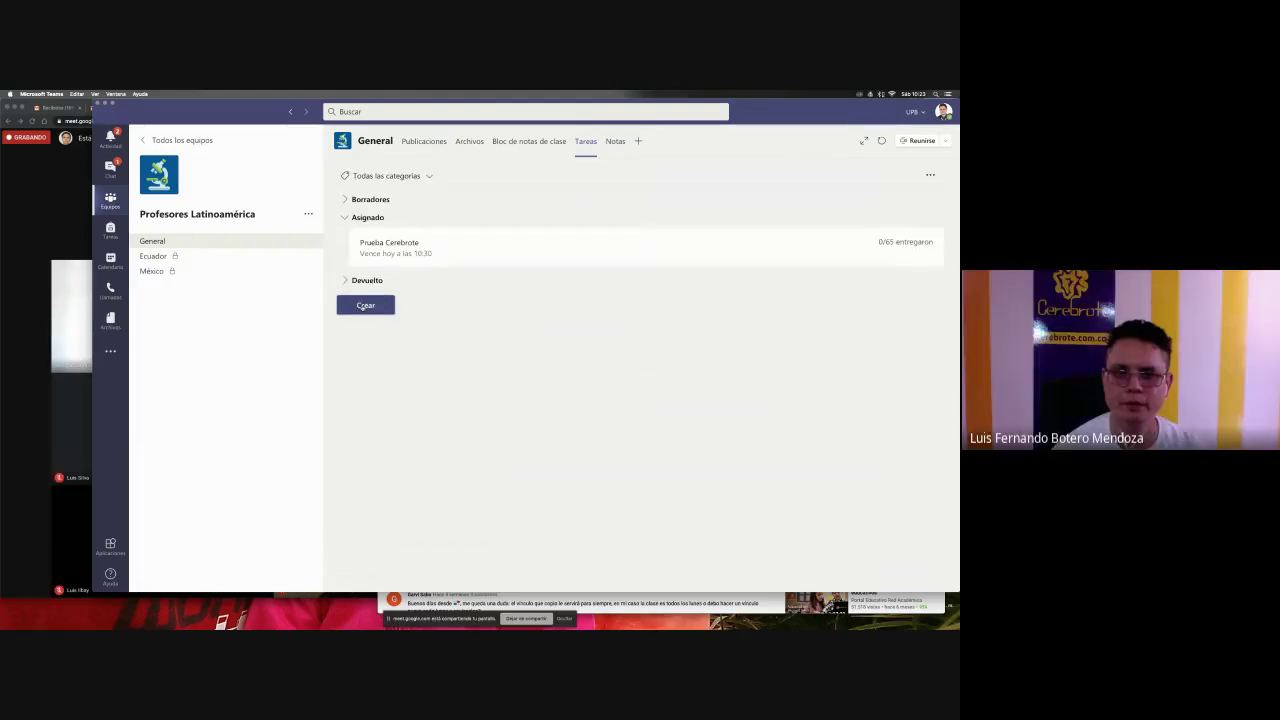
- Start a blank assignment, abandon it, and reopen the General channel's Tareas
left_click(362, 306)
left_click(366, 255)
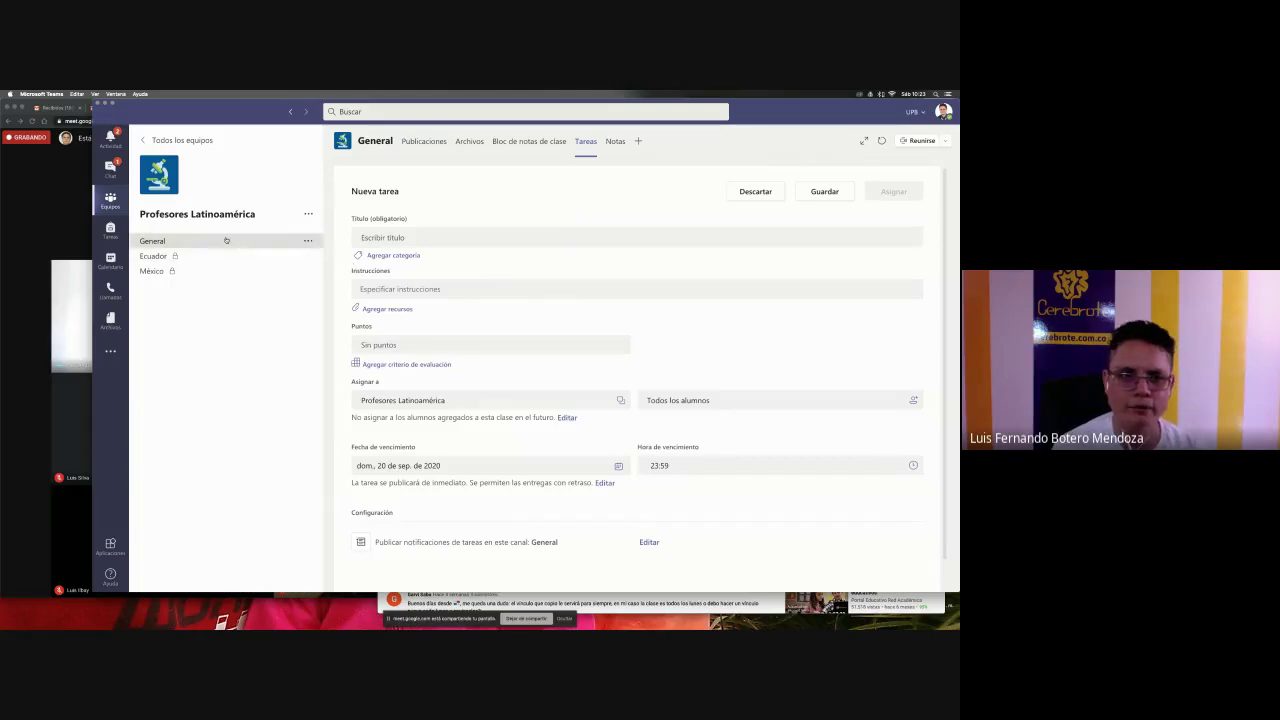
left_click(160, 241)
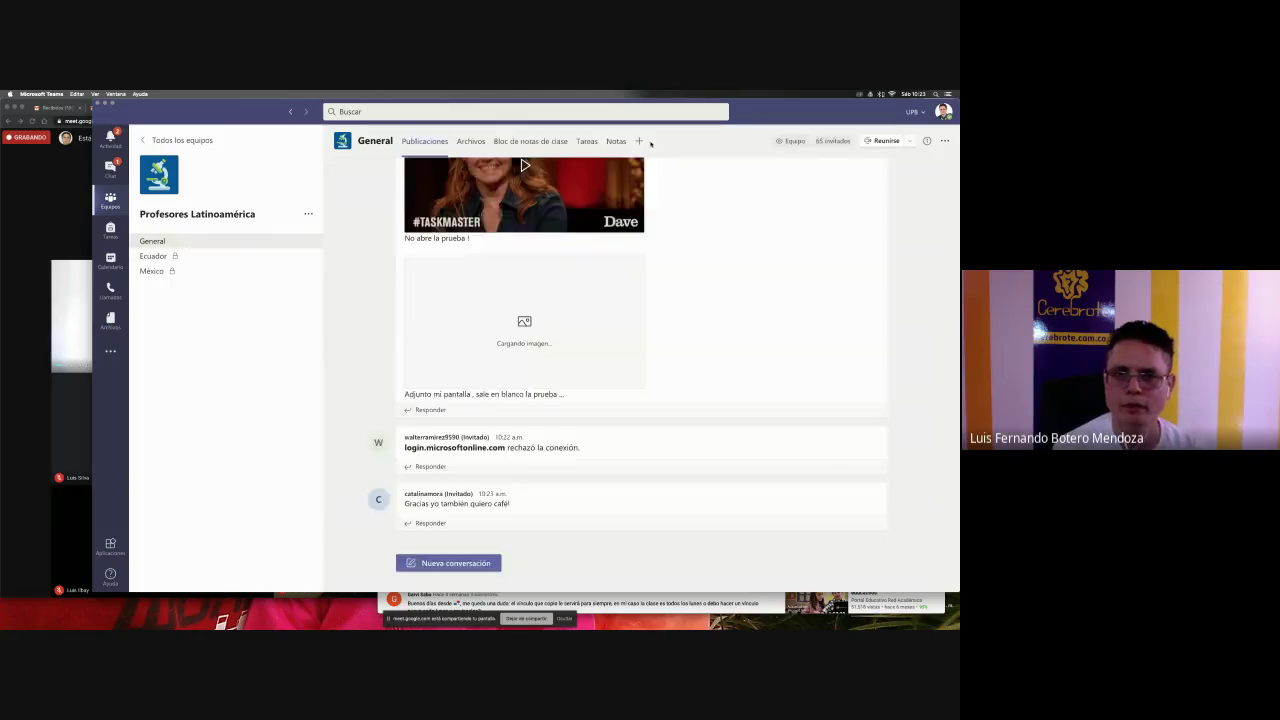
left_click(587, 141)
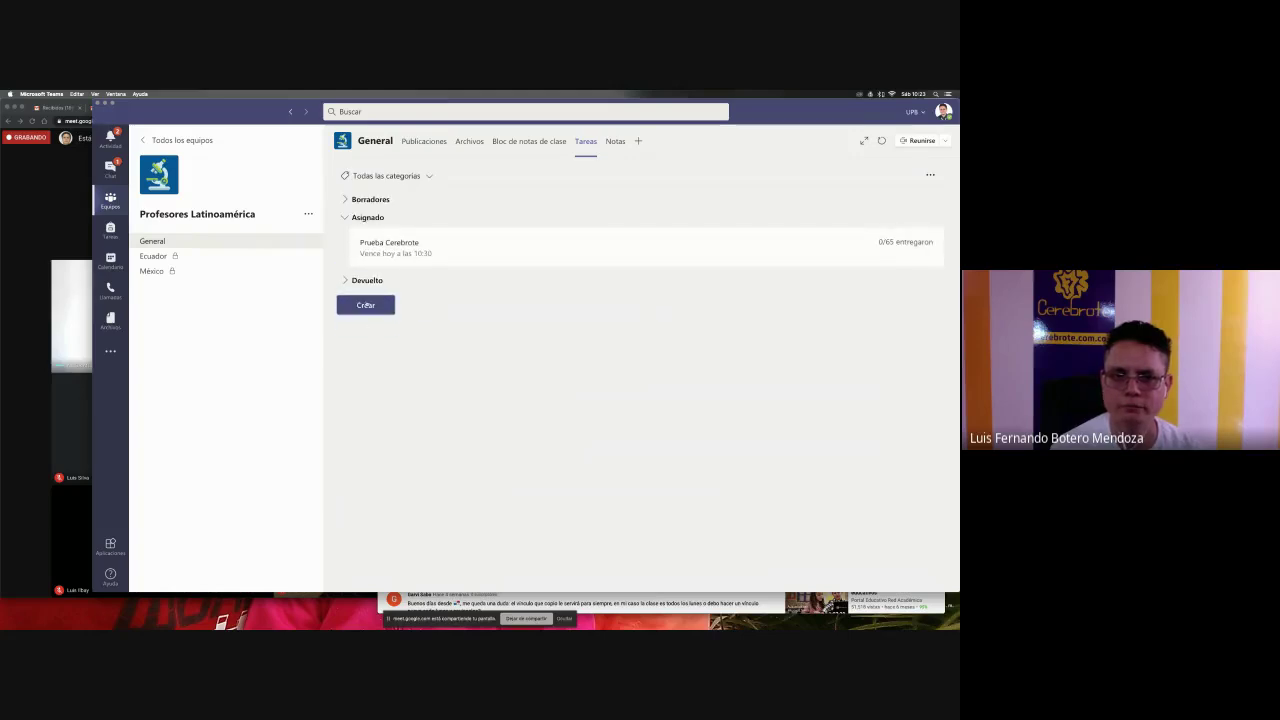
- Create a Cuestionario assignment with the Prueba Cerebrote Forms quiz attached
left_click(365, 305)
left_click(372, 264)
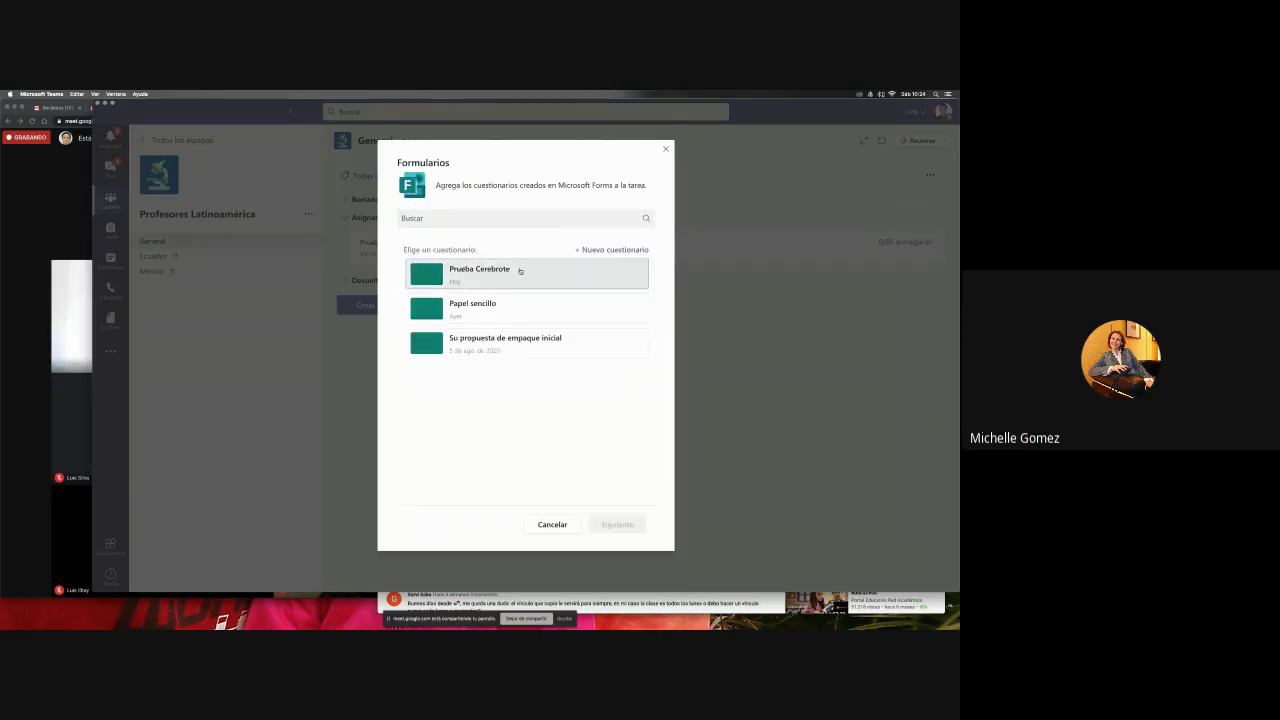
left_click(517, 270)
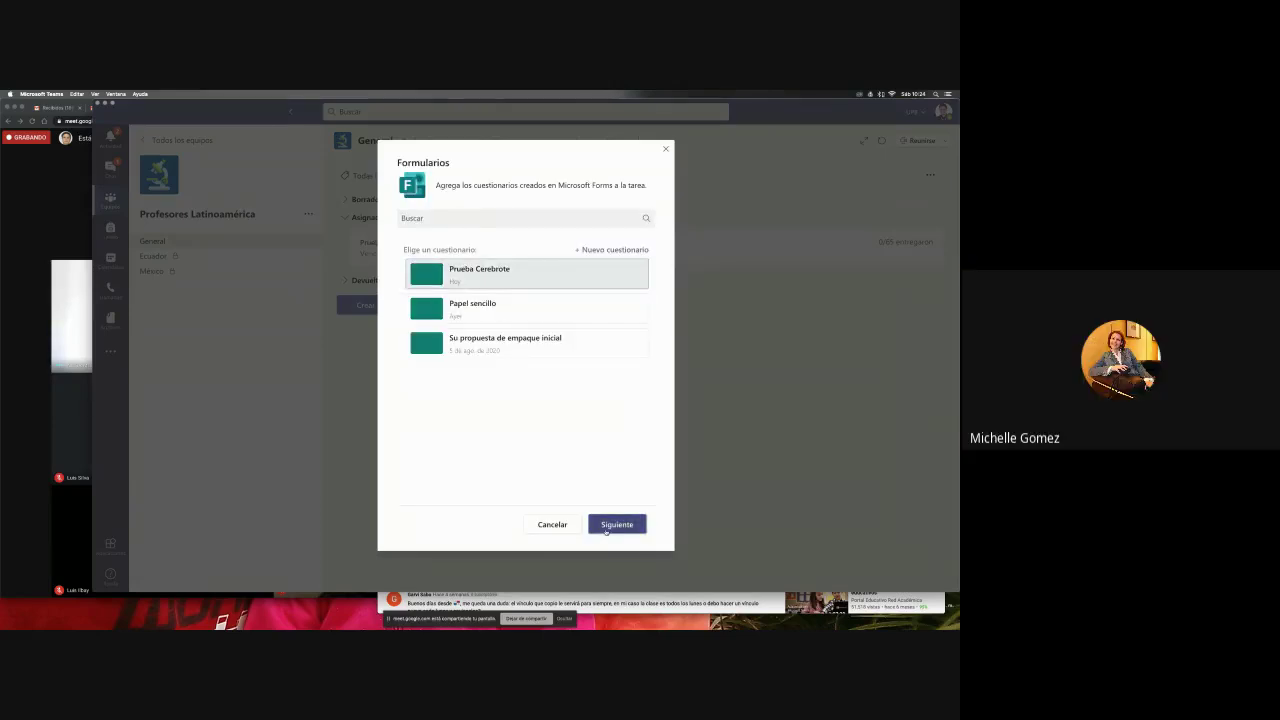
left_click(606, 528)
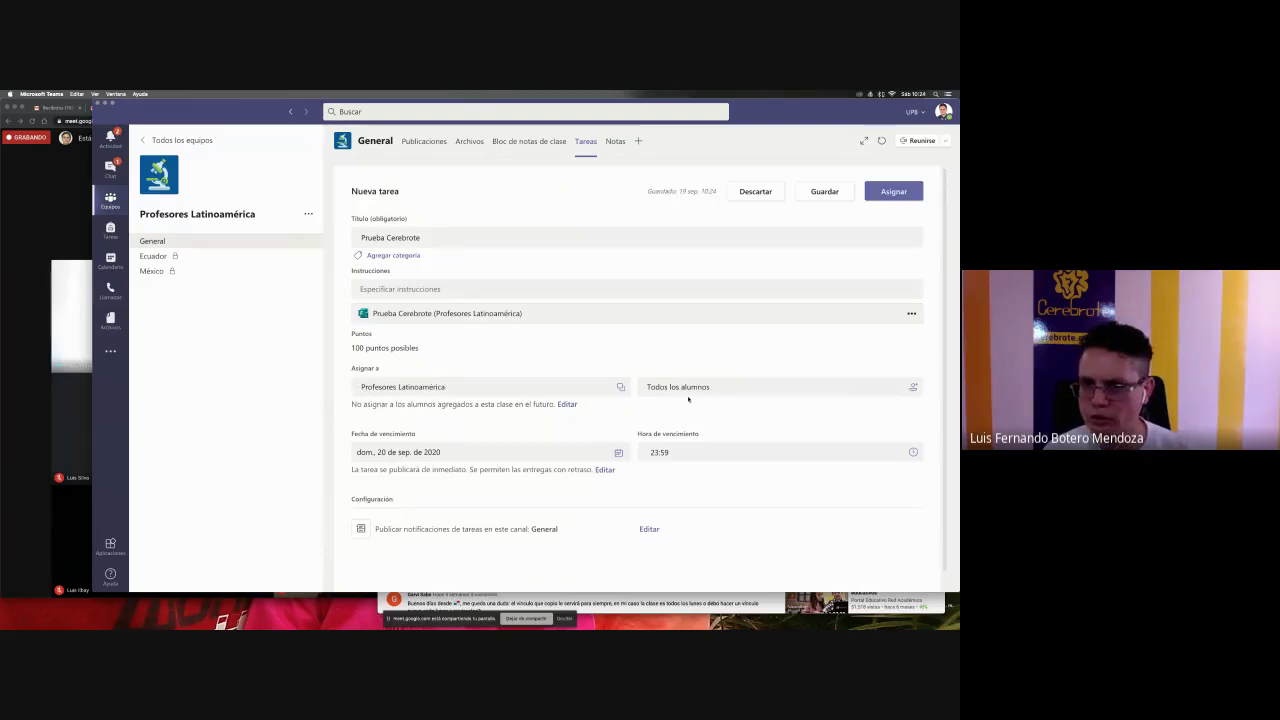
- Set the assignment's due date to 19 September
scroll(685, 405, "down", 1)
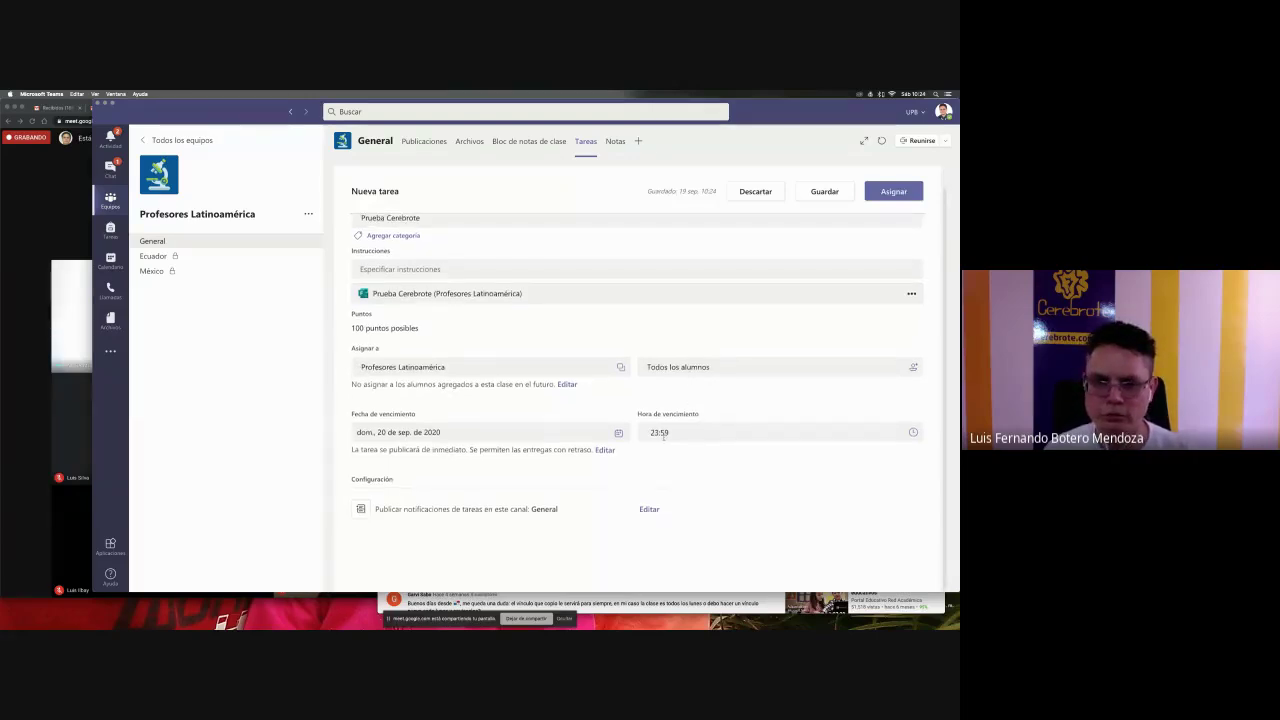
left_click(384, 434)
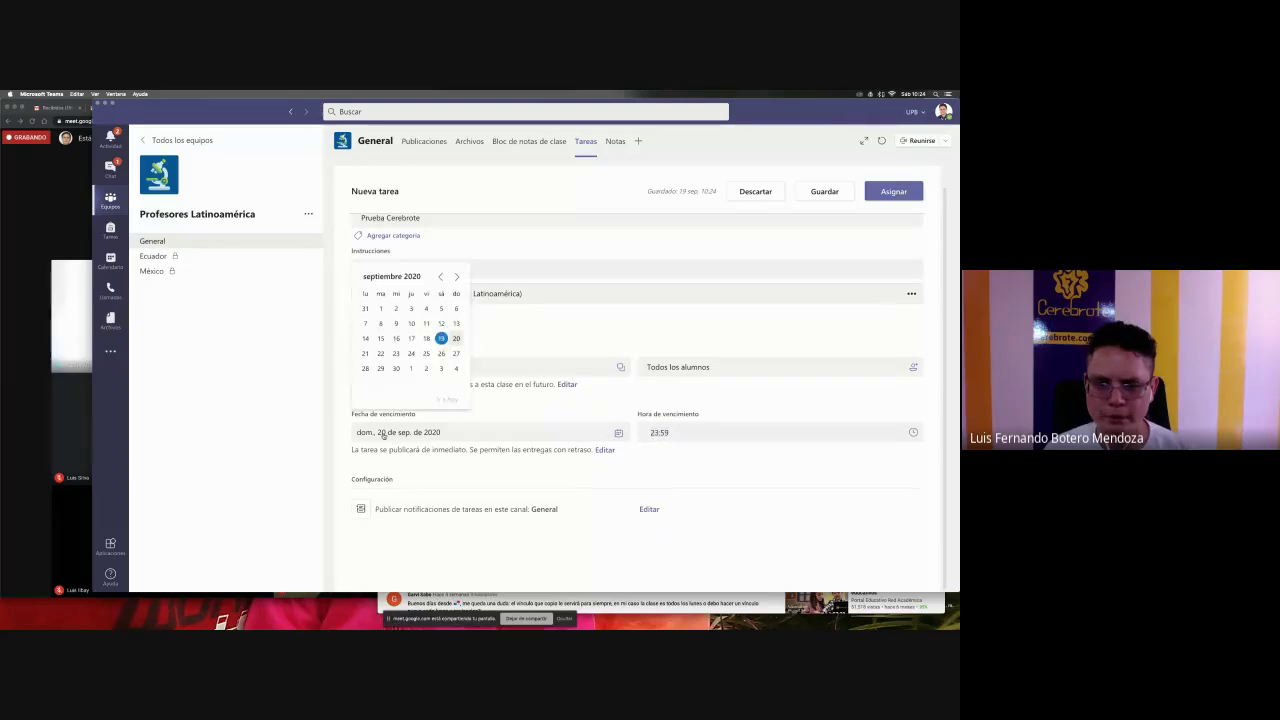
left_click(441, 339)
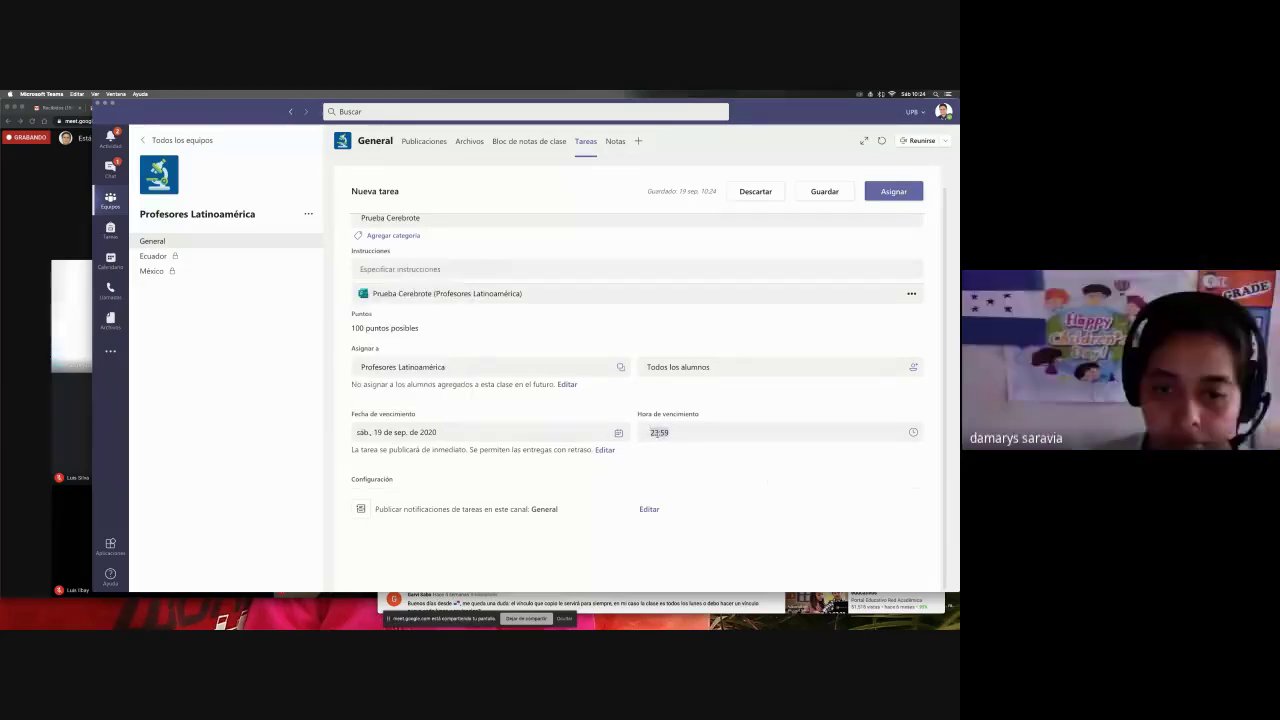
left_click(914, 433)
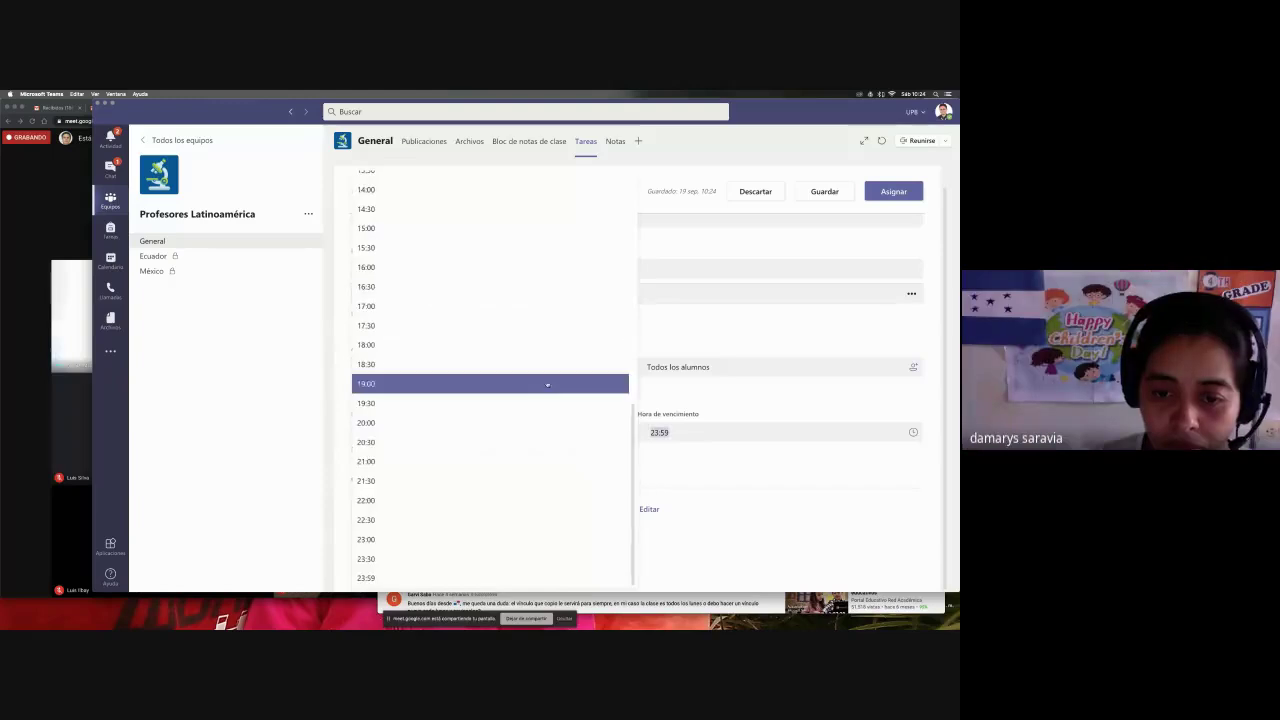
- Mute a noisy participant for everyone in the video call, then return to the assignment
left_click(75, 340)
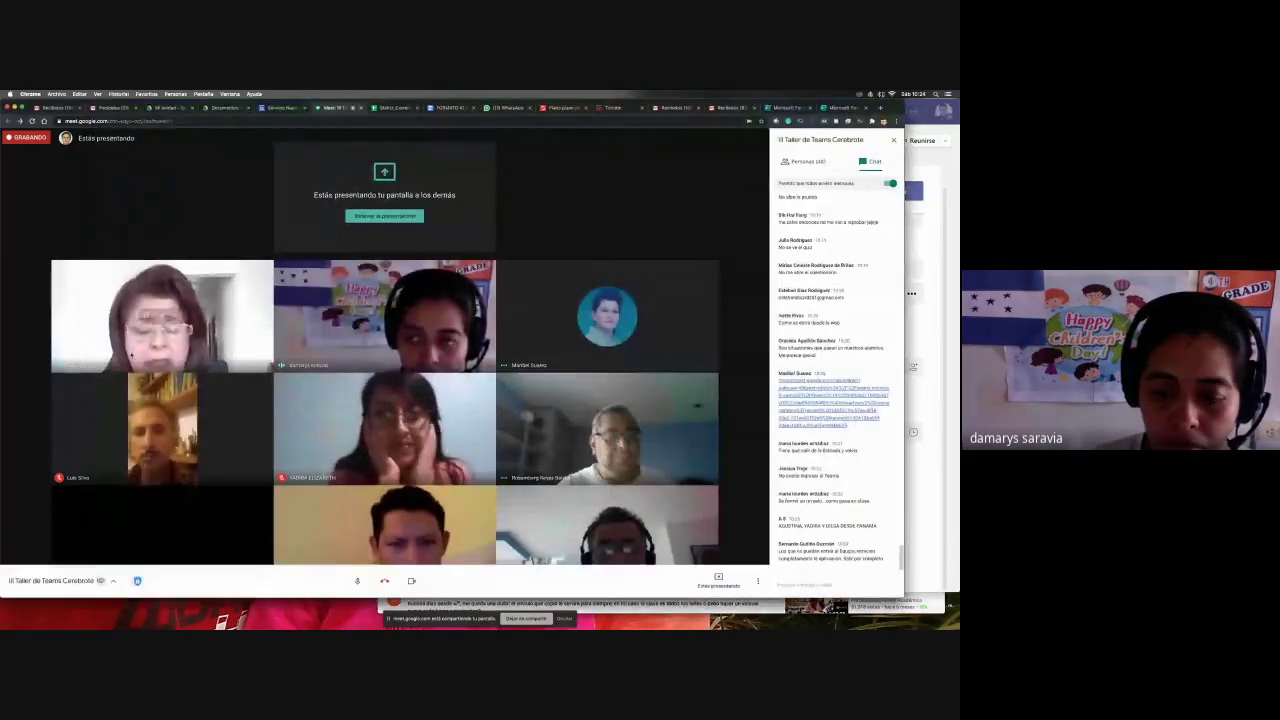
left_click(161, 316)
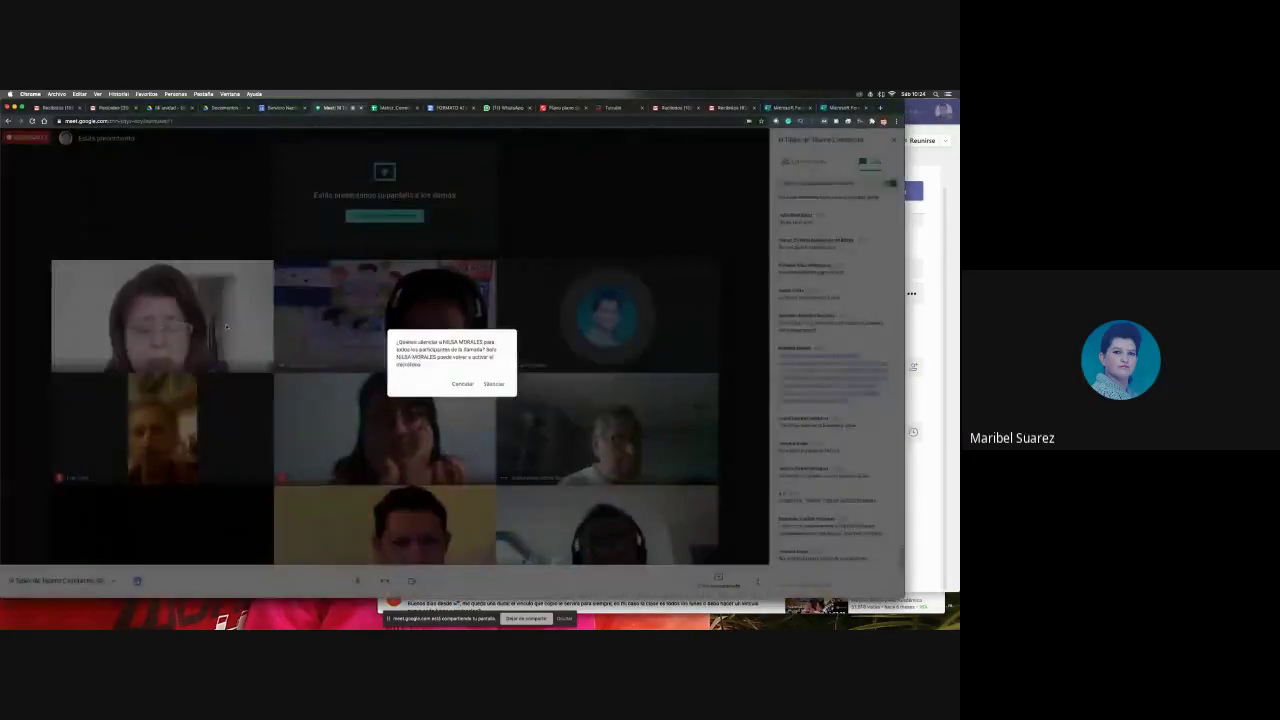
left_click(490, 383)
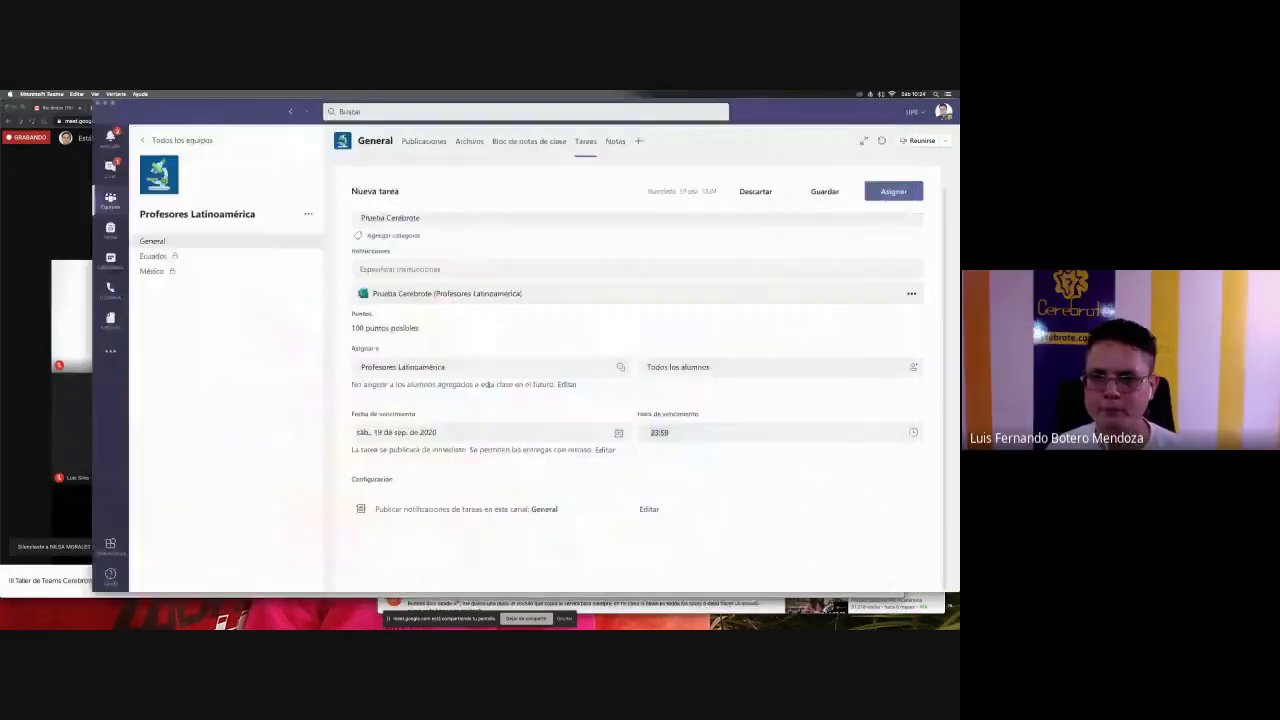
left_click(955, 366)
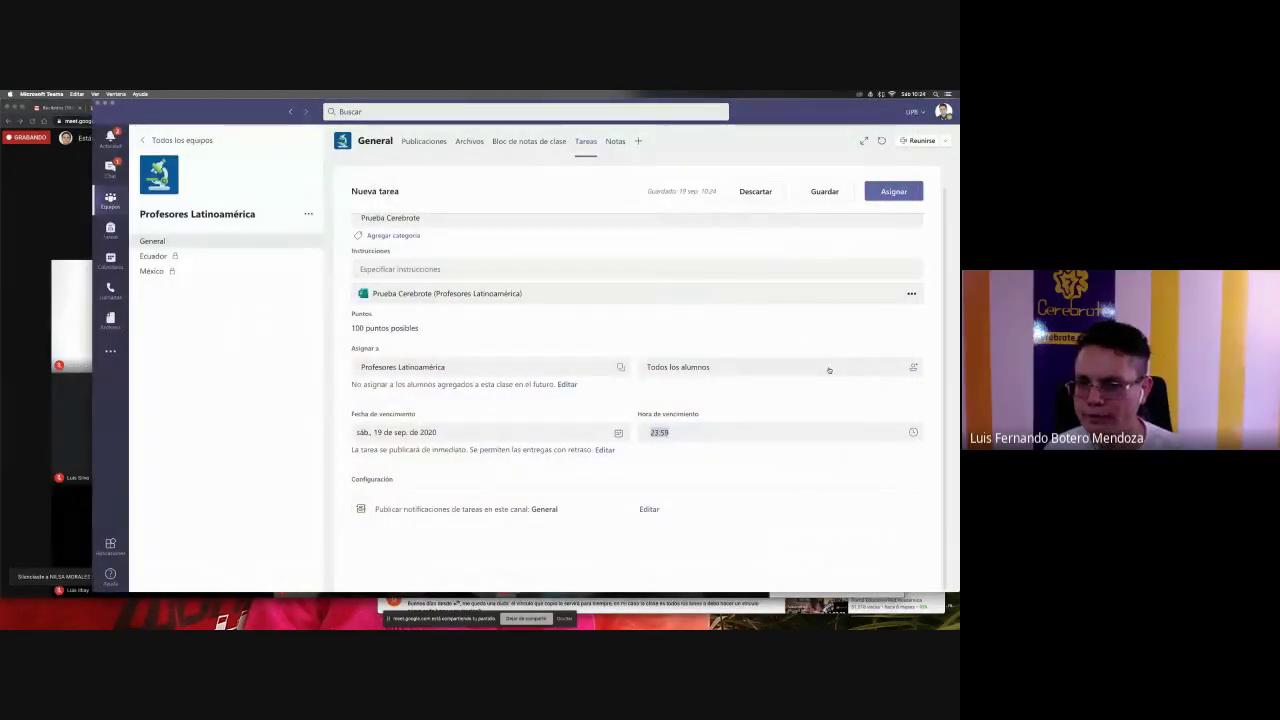
- Set the due time to 11:00 and assign the quiz to the students
left_click(663, 433)
type("11:")
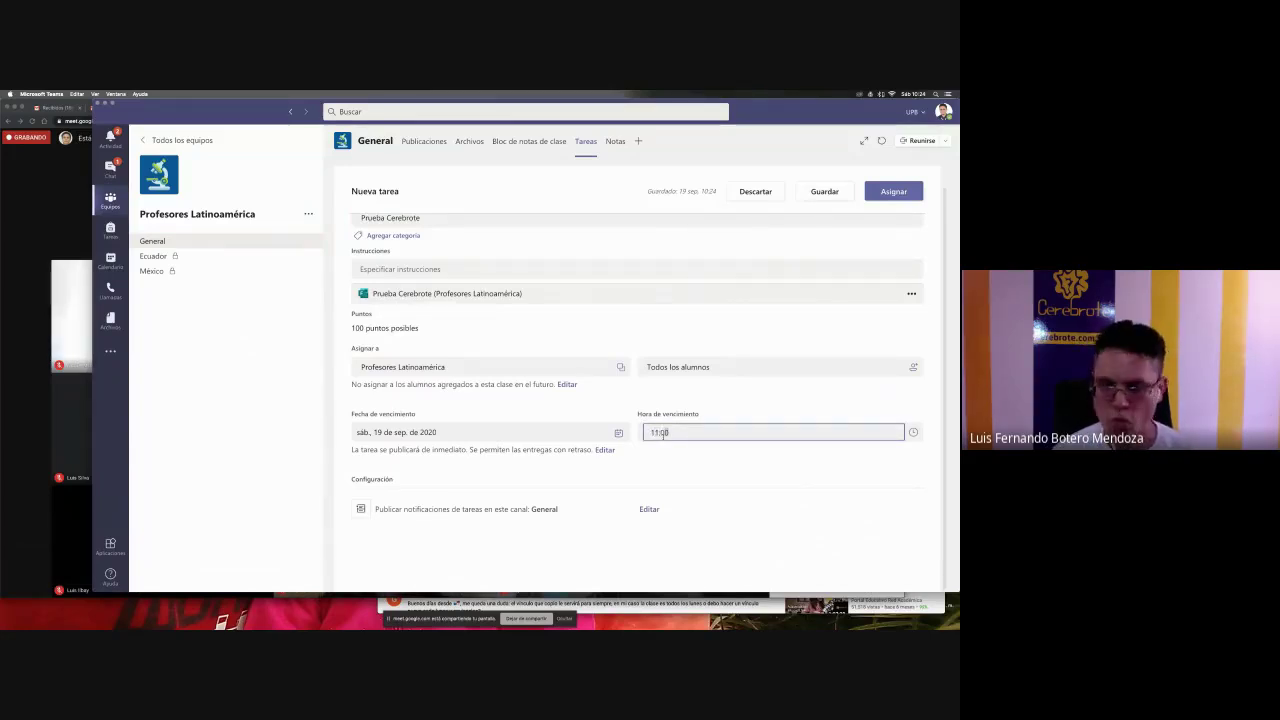
type("0")
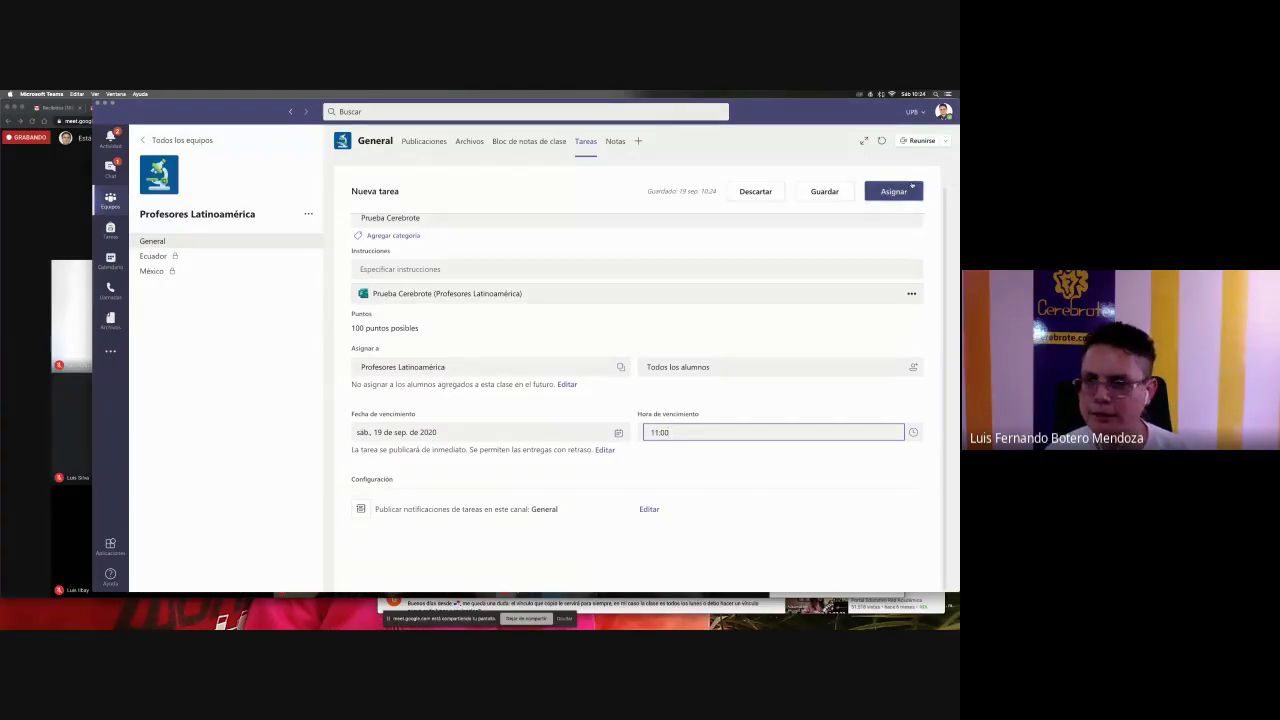
left_click(886, 193)
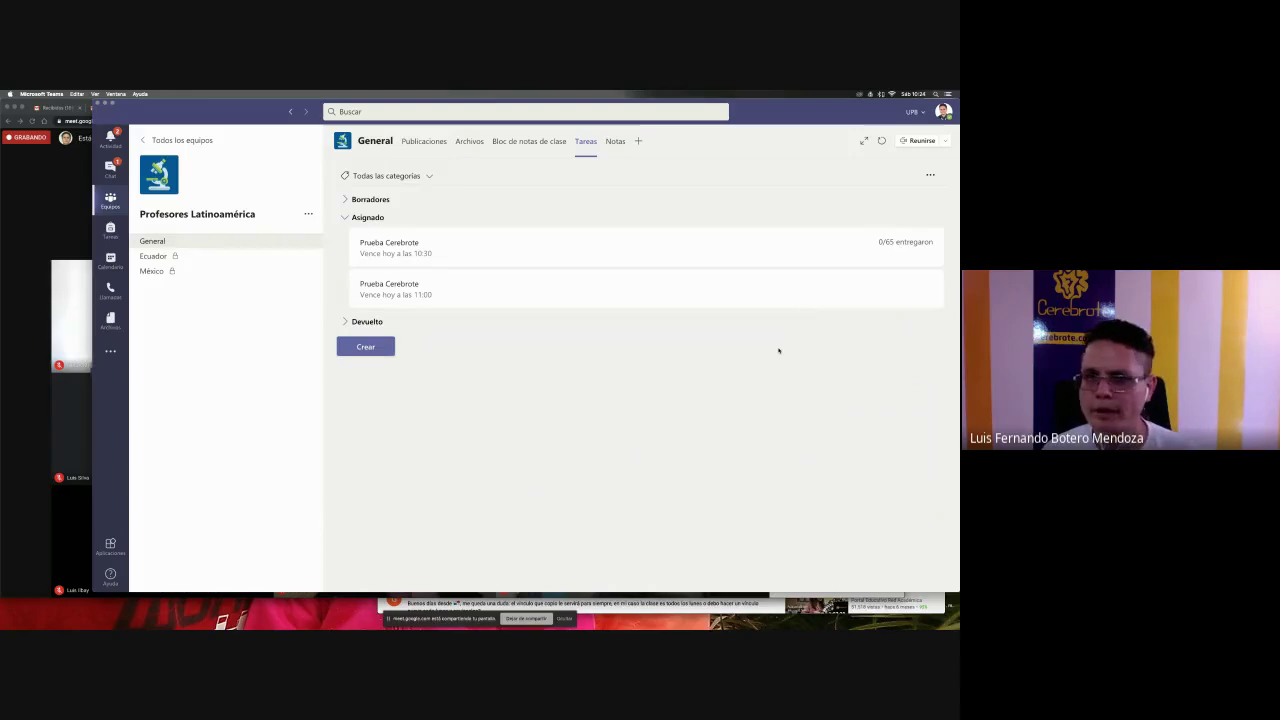
- Preview the older Prueba Cerebrote assignment as students see it, then bring the Meet call forward
left_click(553, 257)
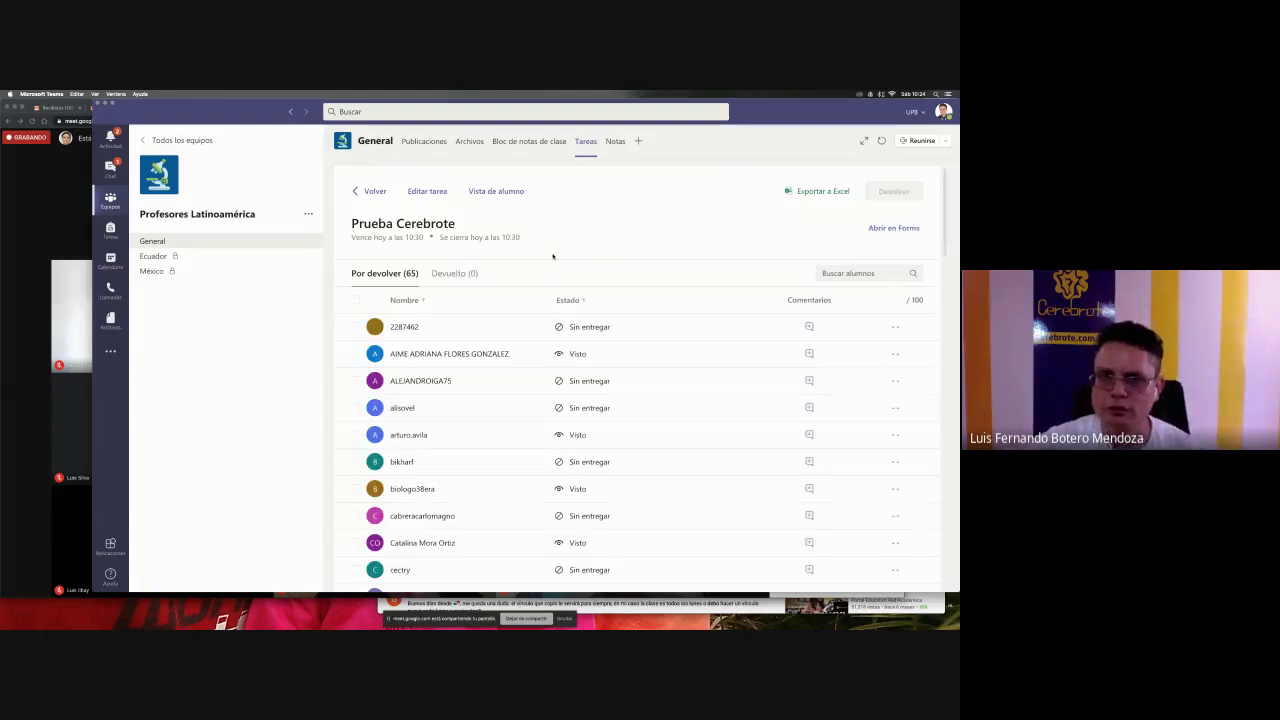
left_click(480, 195)
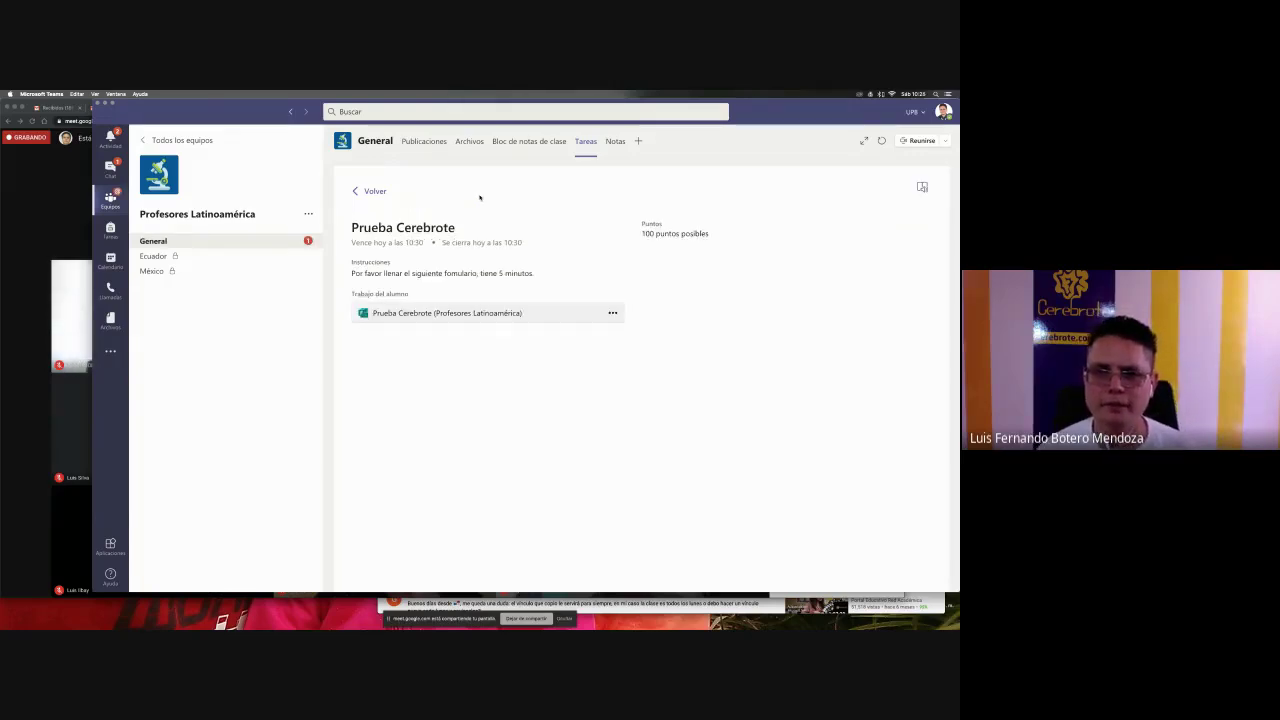
left_click(211, 243)
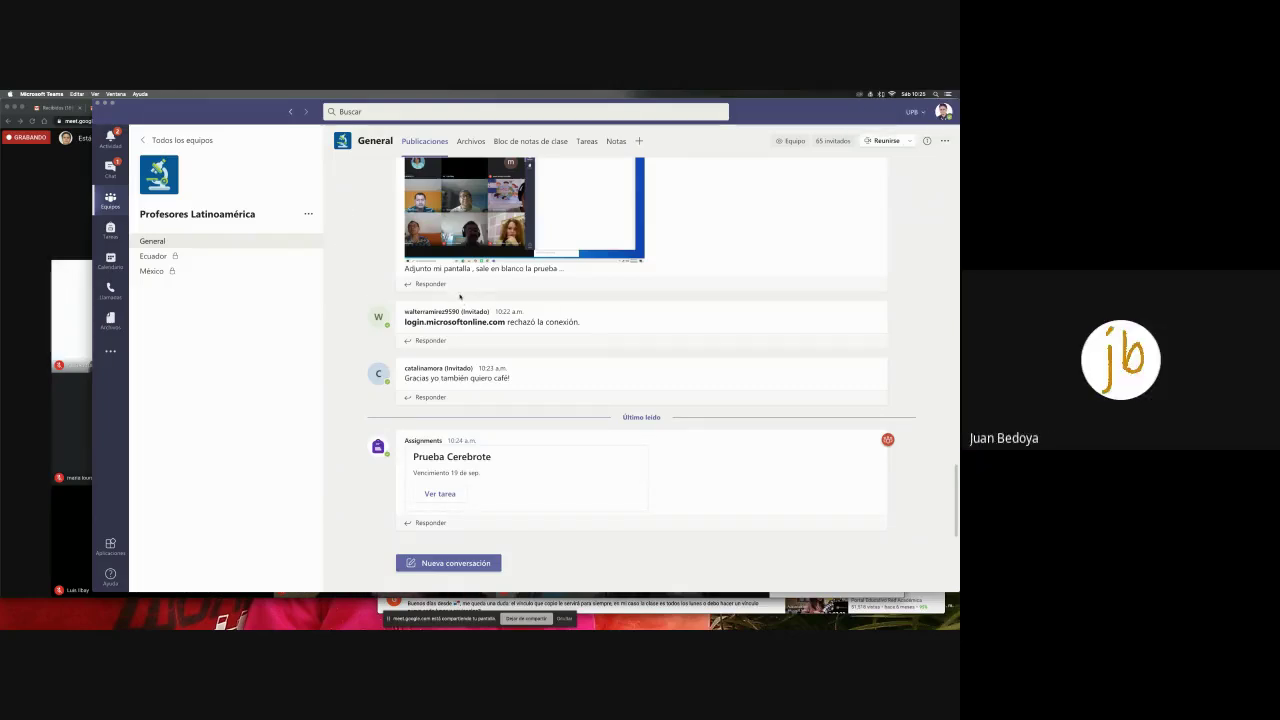
left_click(52, 316)
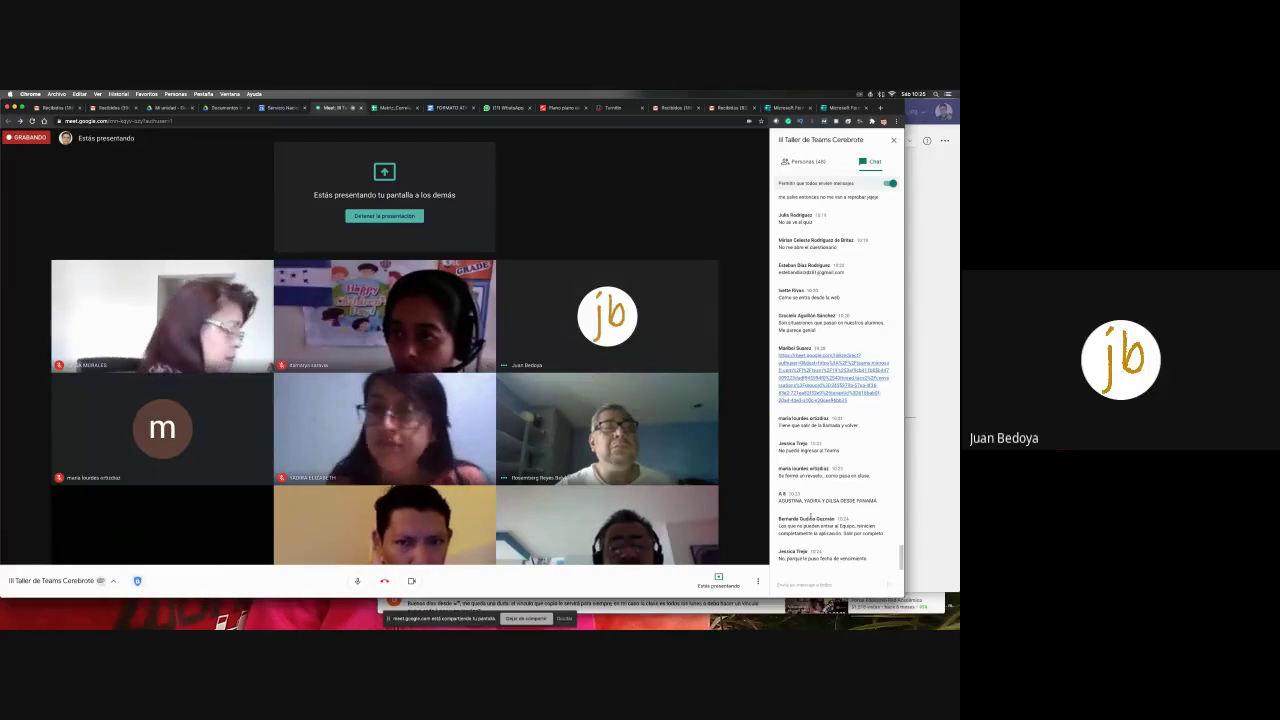
- Discard a started chat draft, select a participant's e-mail in the Meet chat, and return to Teams
left_click(803, 583)
type("Las")
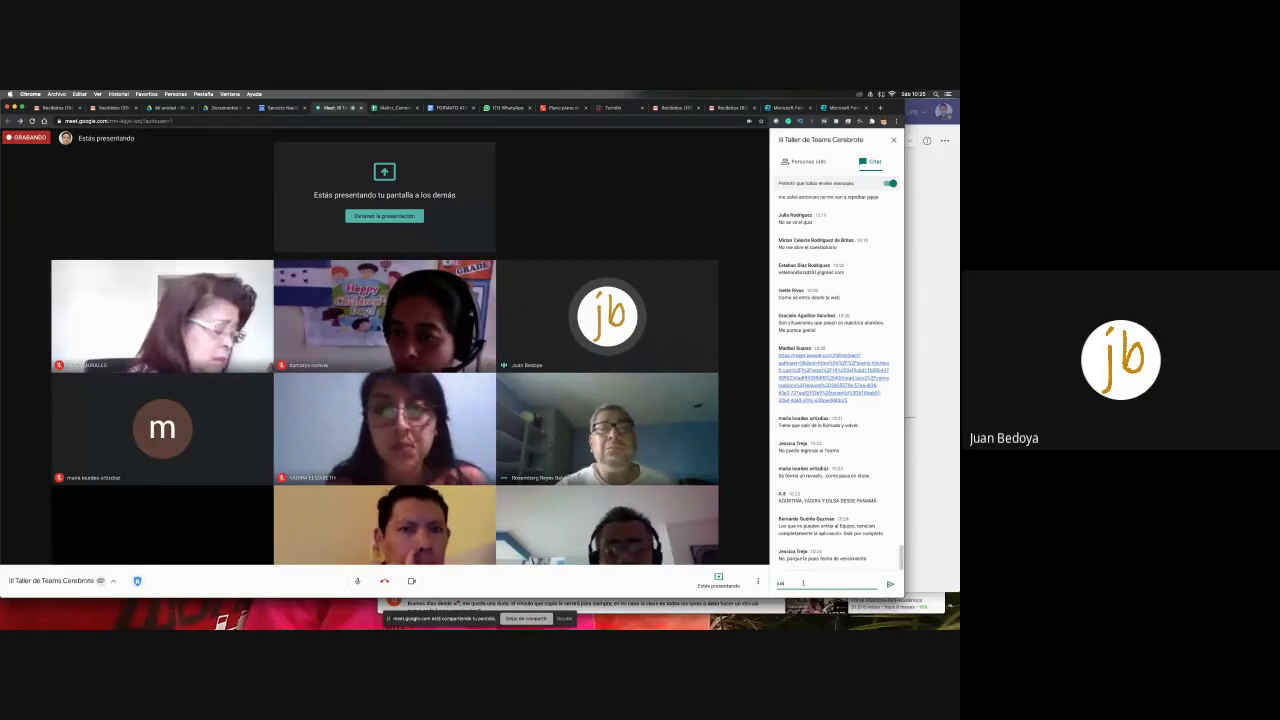
key("BackSpace")
key("BackSpace")
key("BackSpace")
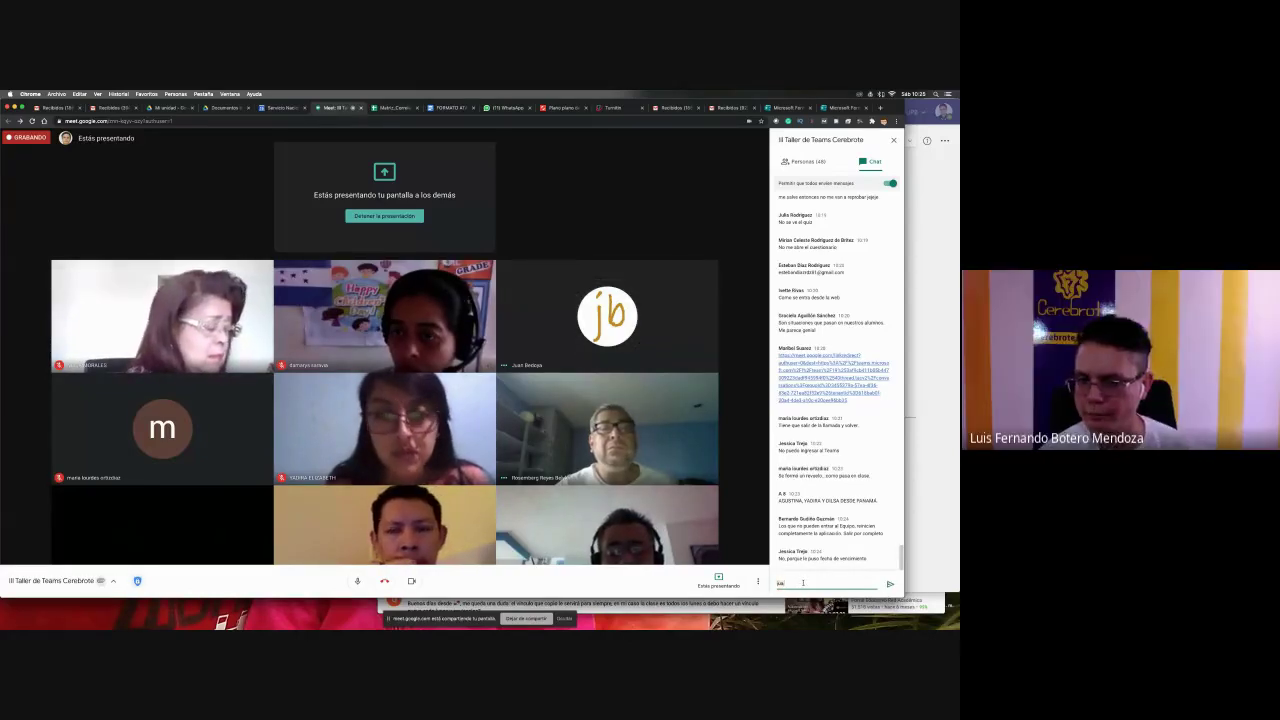
scroll(860, 495, "up", 5)
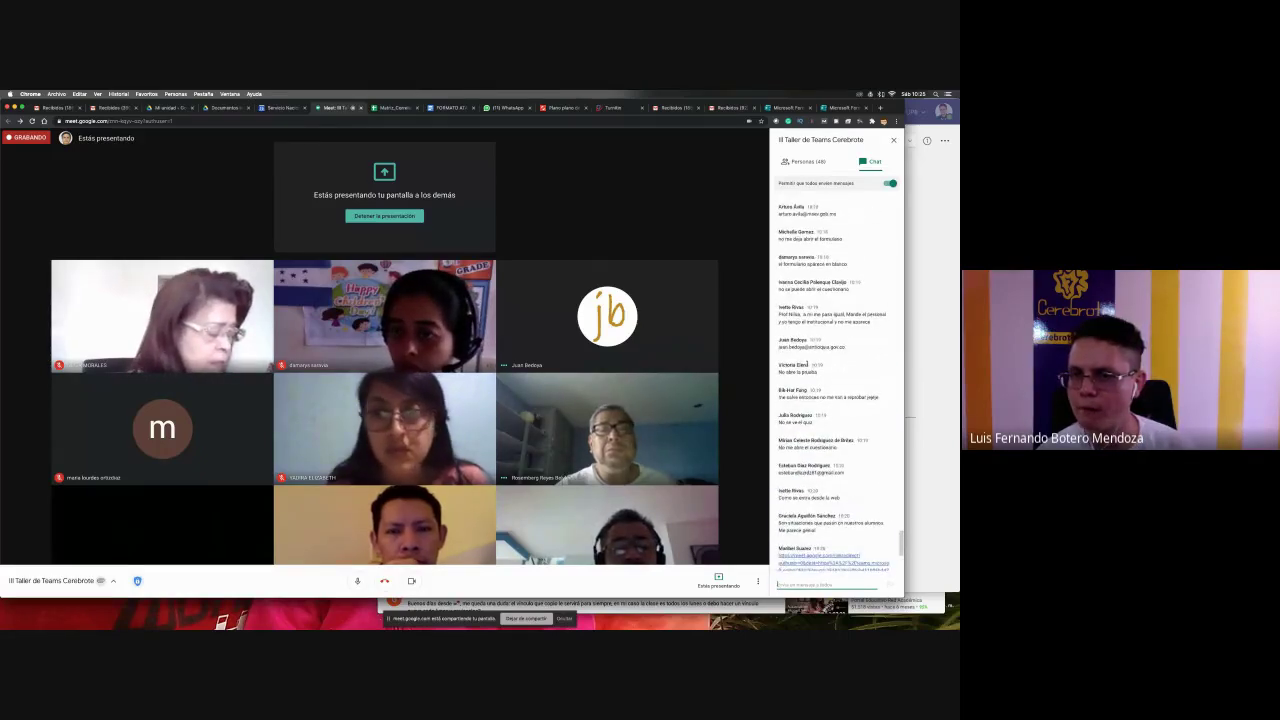
triple_click(791, 347)
key("super+c")
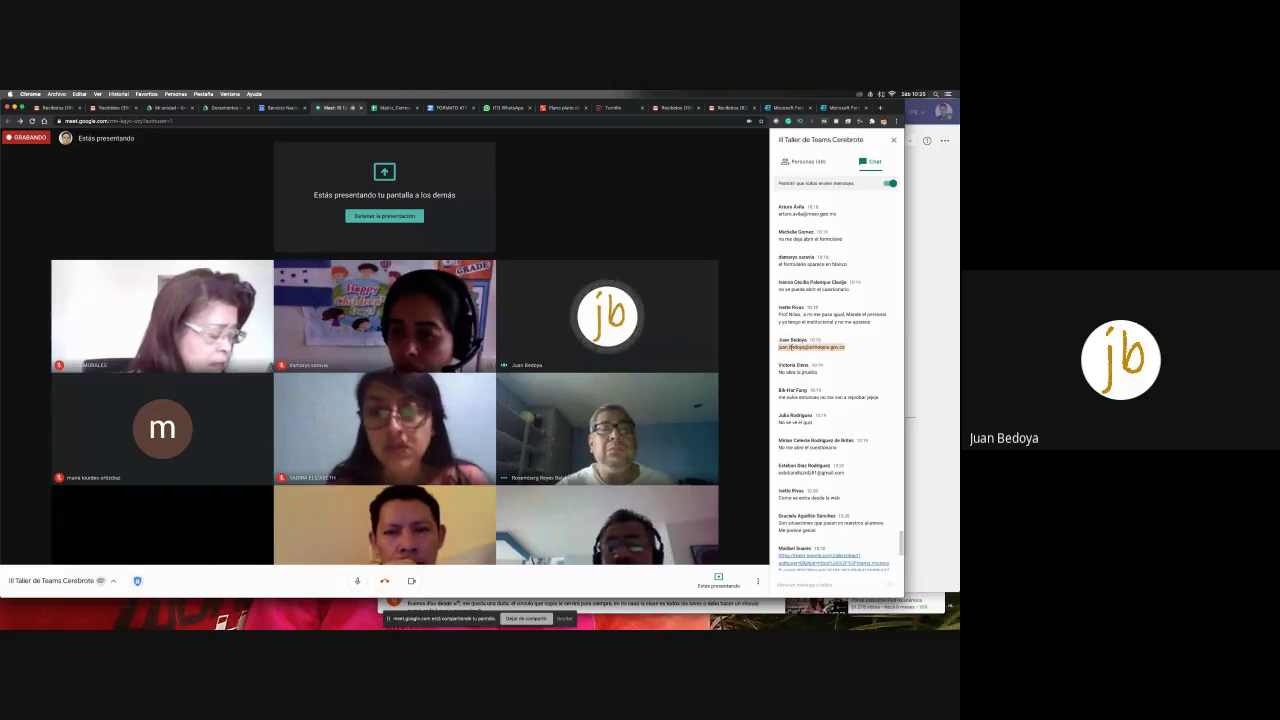
key("super+Tab")
- Add the copied e-mail as a guest student through Administrar equipo > Agregar miembro
left_click(308, 214)
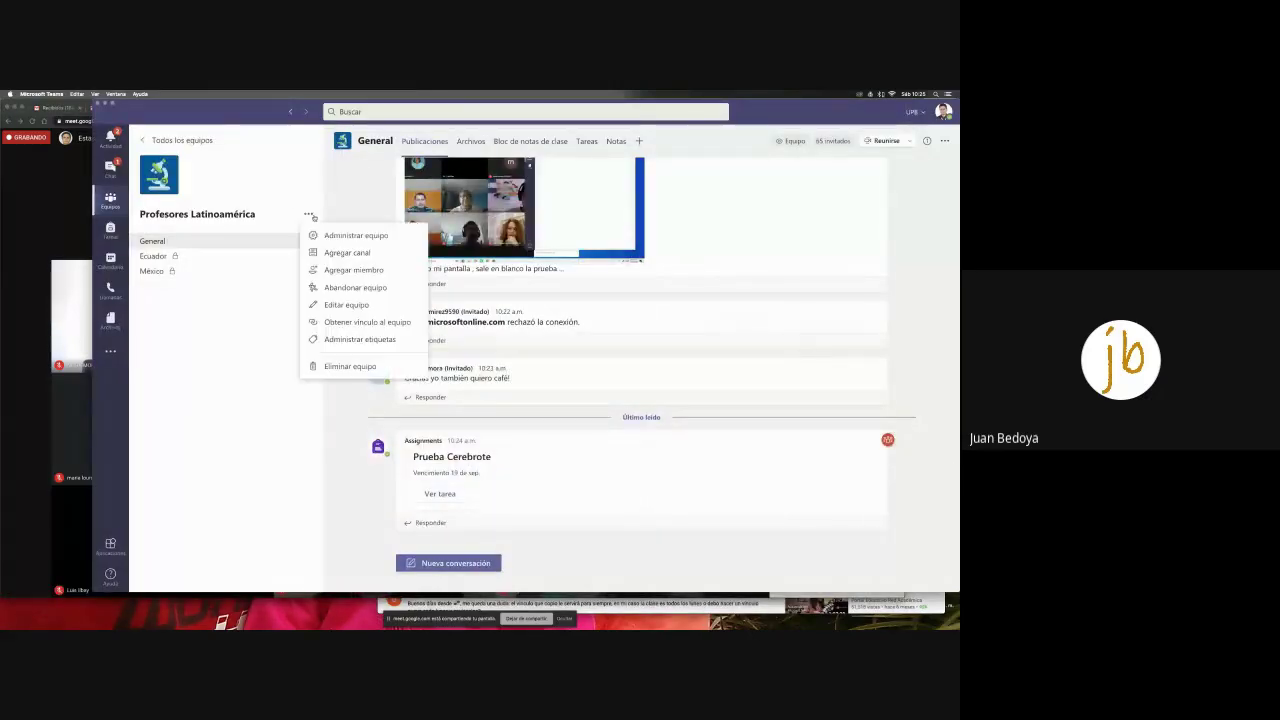
left_click(350, 236)
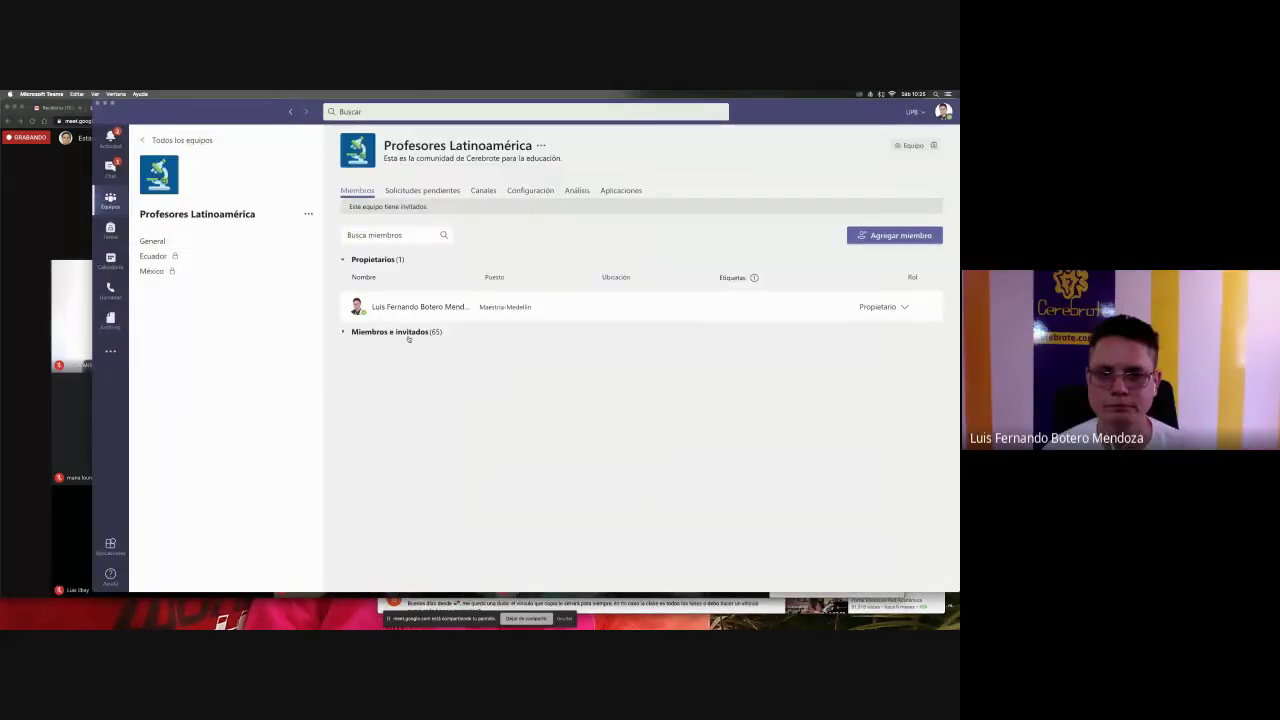
left_click(863, 240)
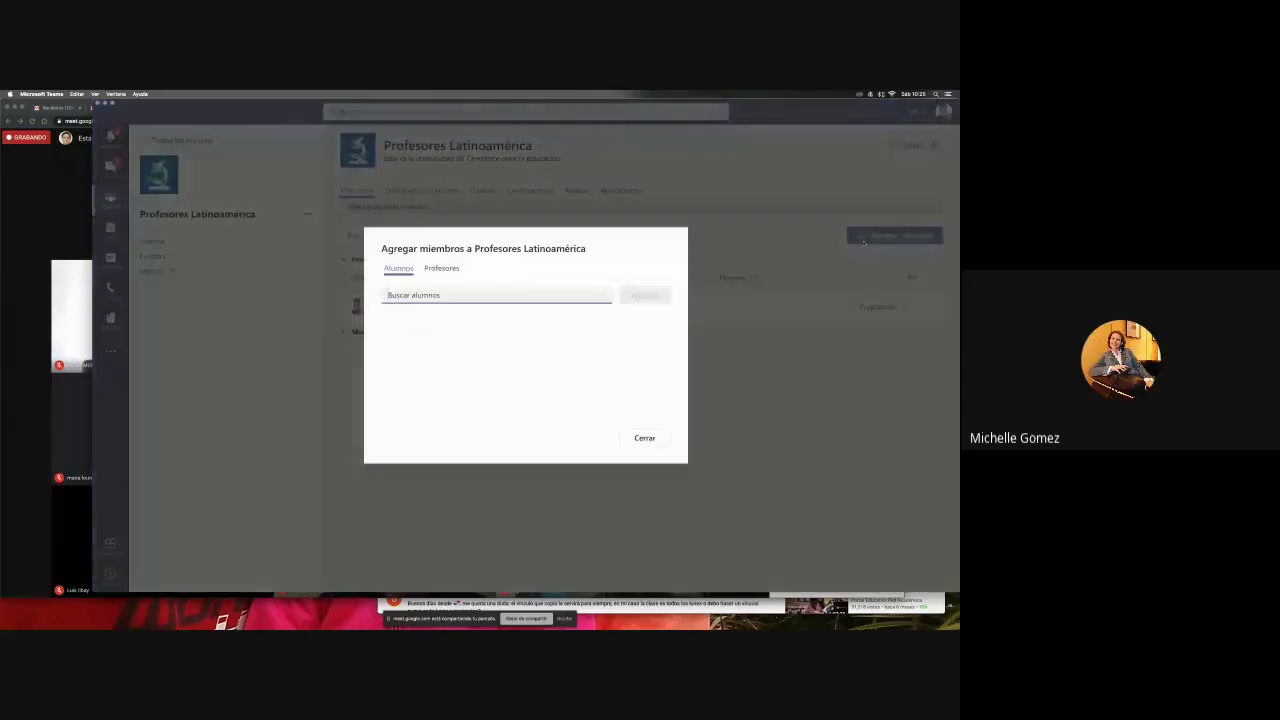
key("super+v")
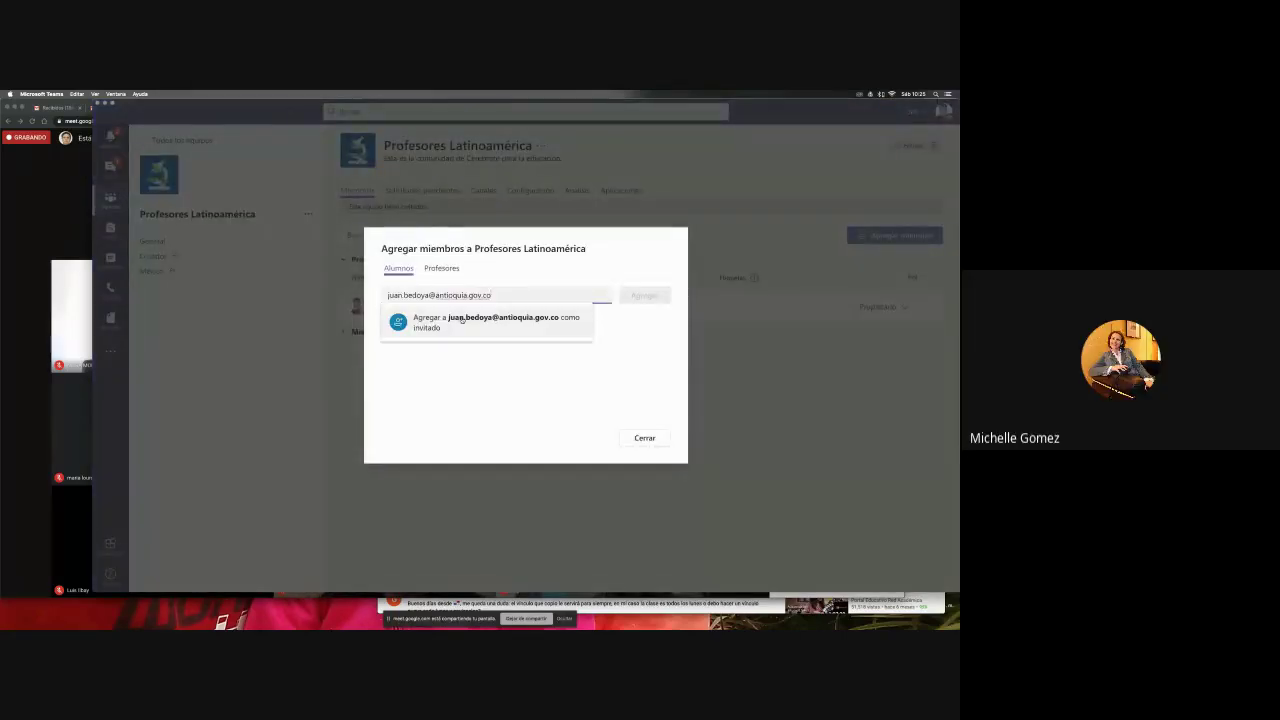
left_click(465, 322)
left_click(637, 296)
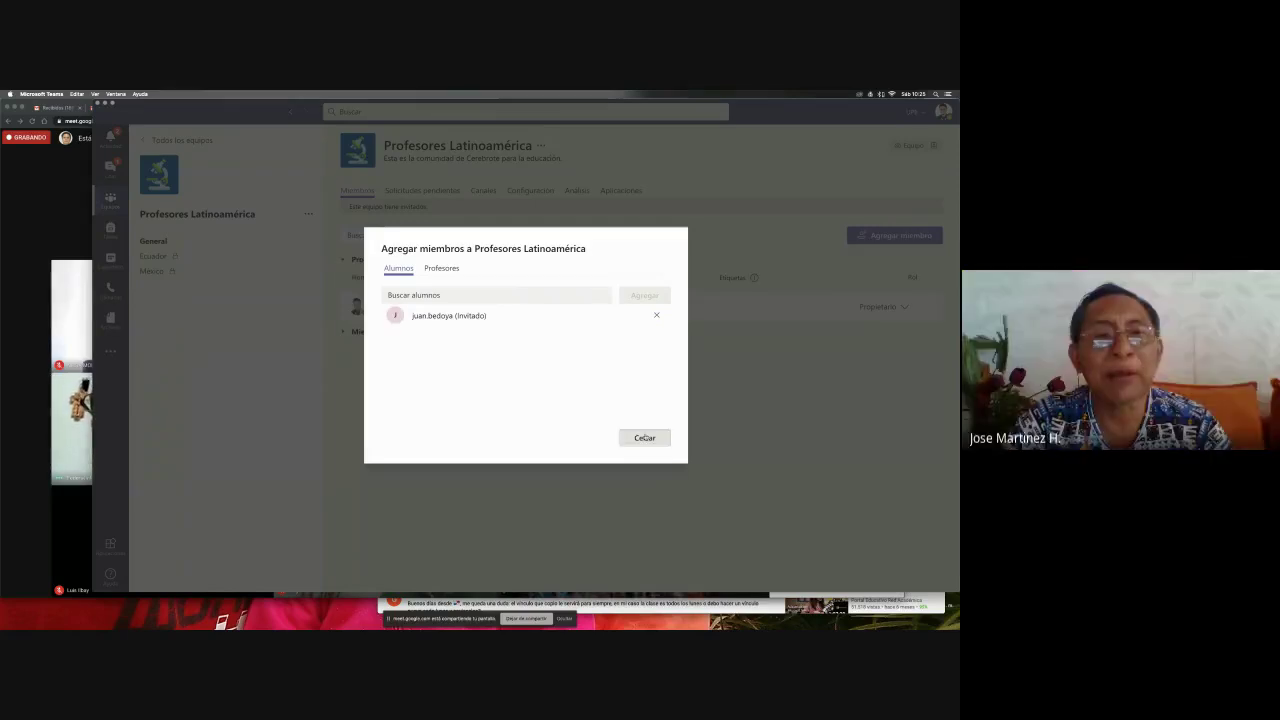
left_click(645, 437)
- Post another participant's e-mail address in the Meet chat, select it, and switch back to Teams
key("super+Tab")
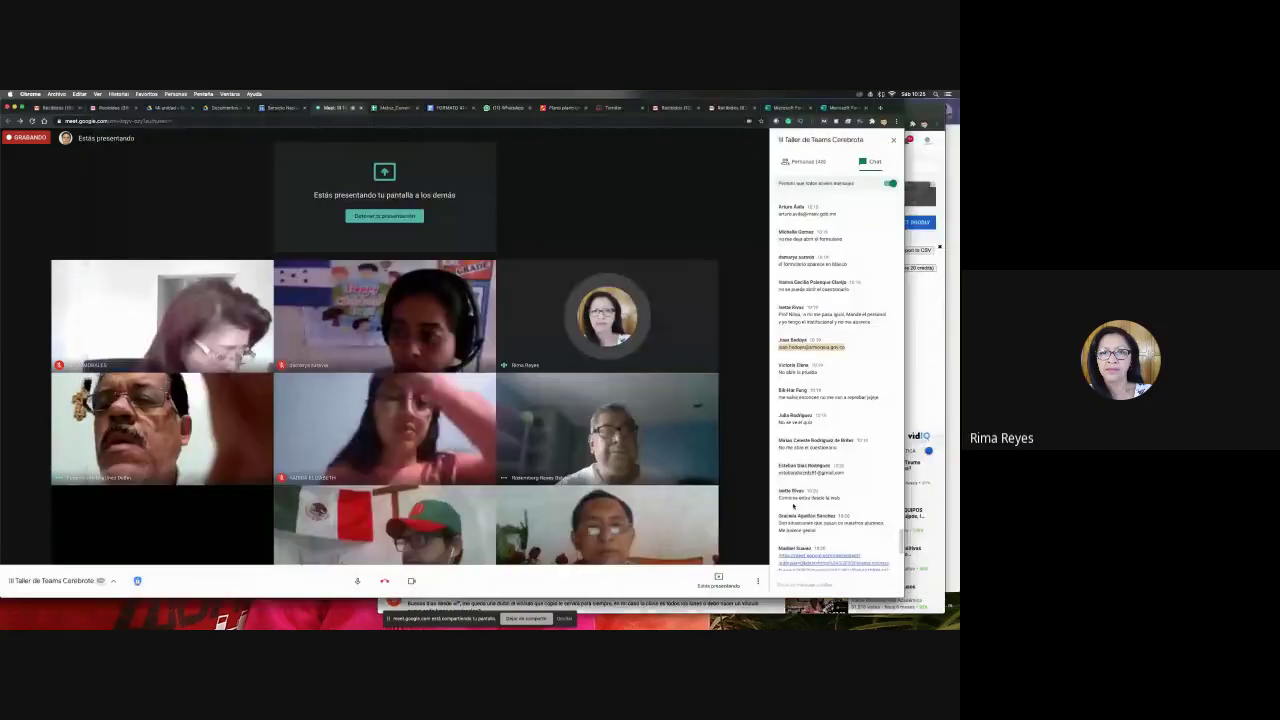
scroll(840, 420, "down", 4)
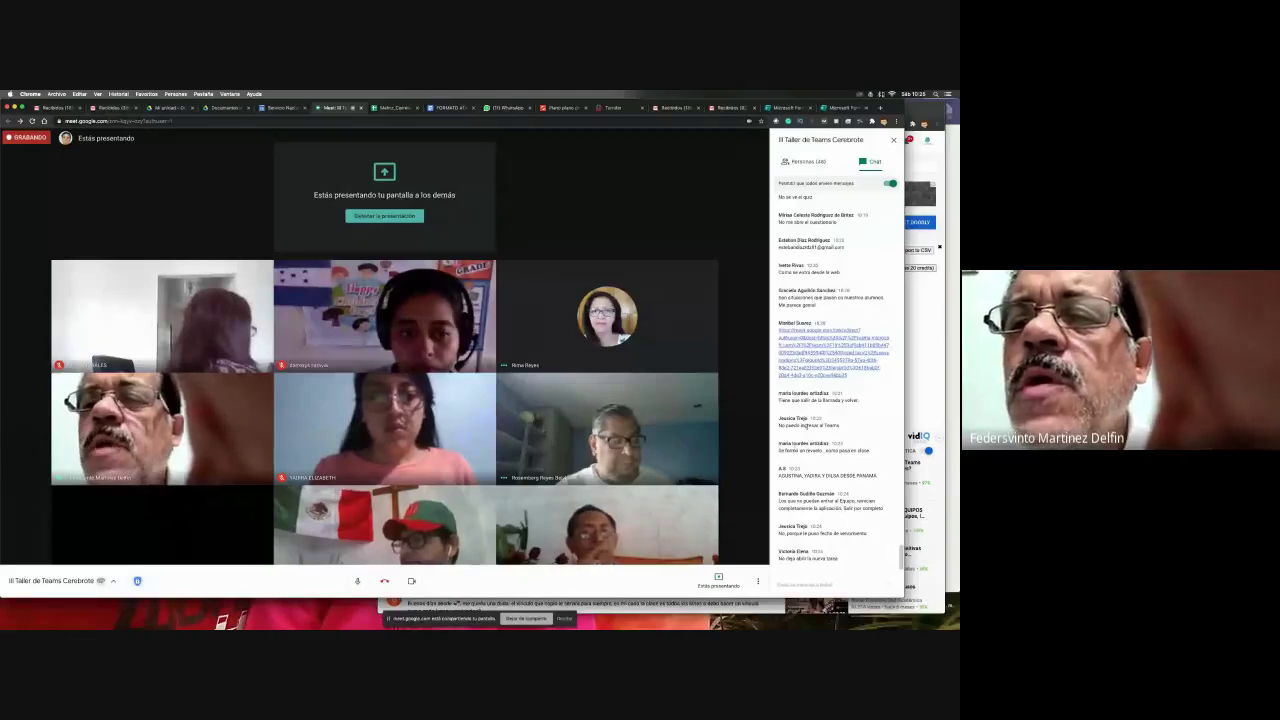
left_click(810, 585)
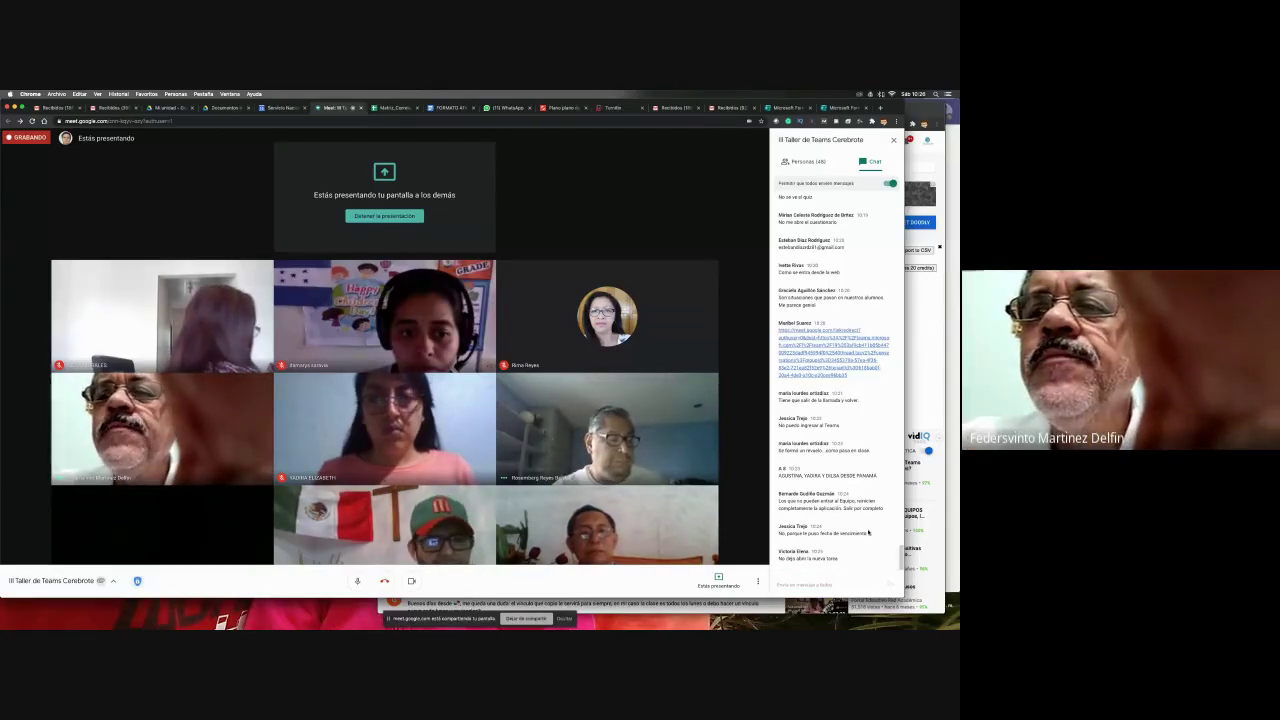
left_click(795, 581)
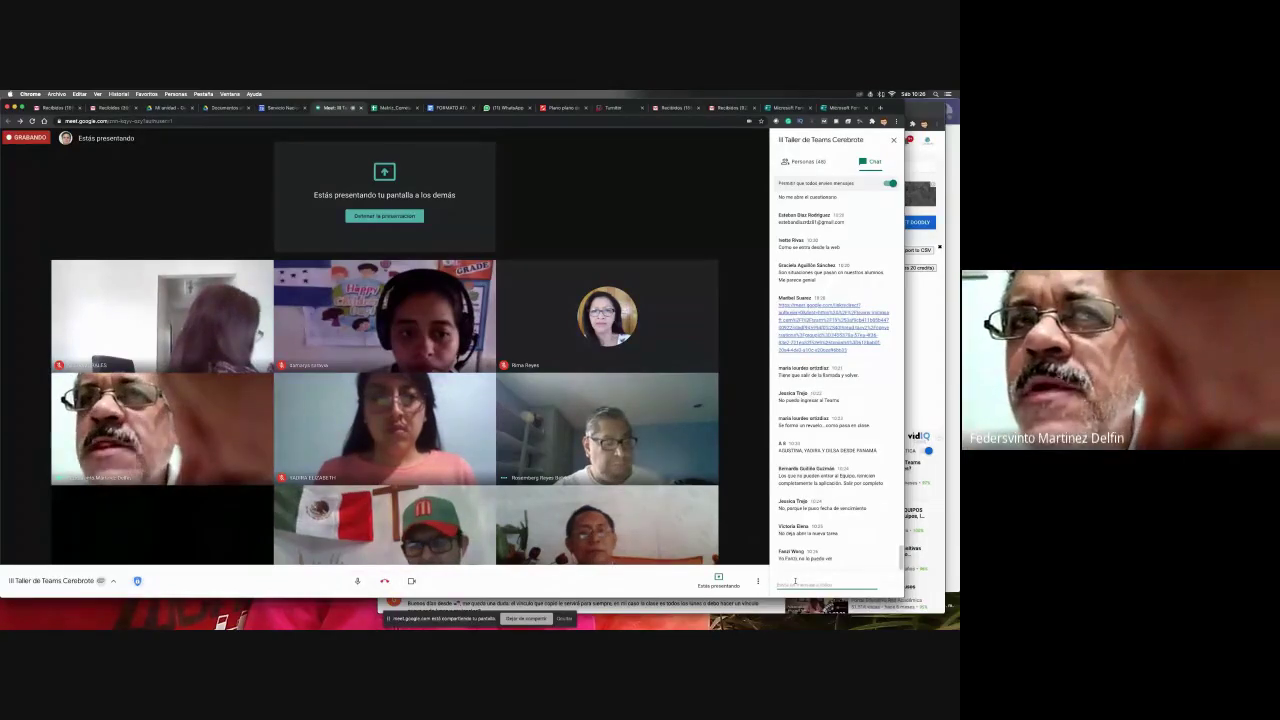
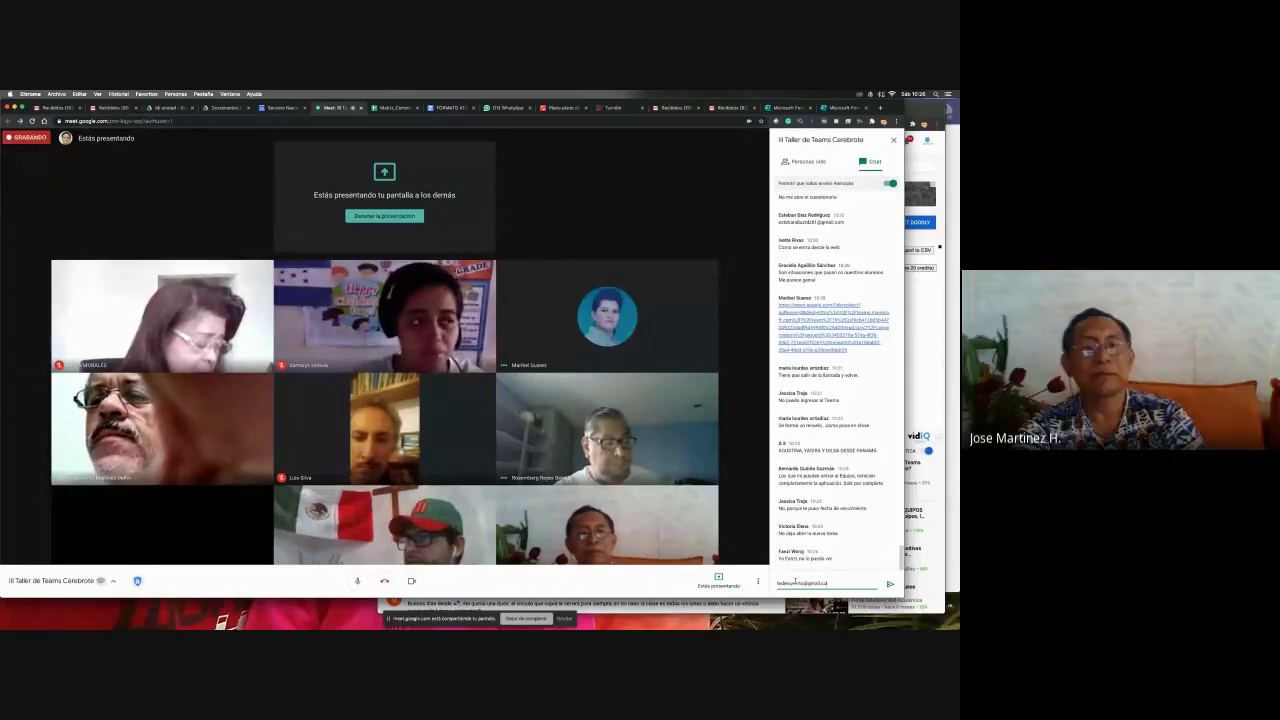
key("Return")
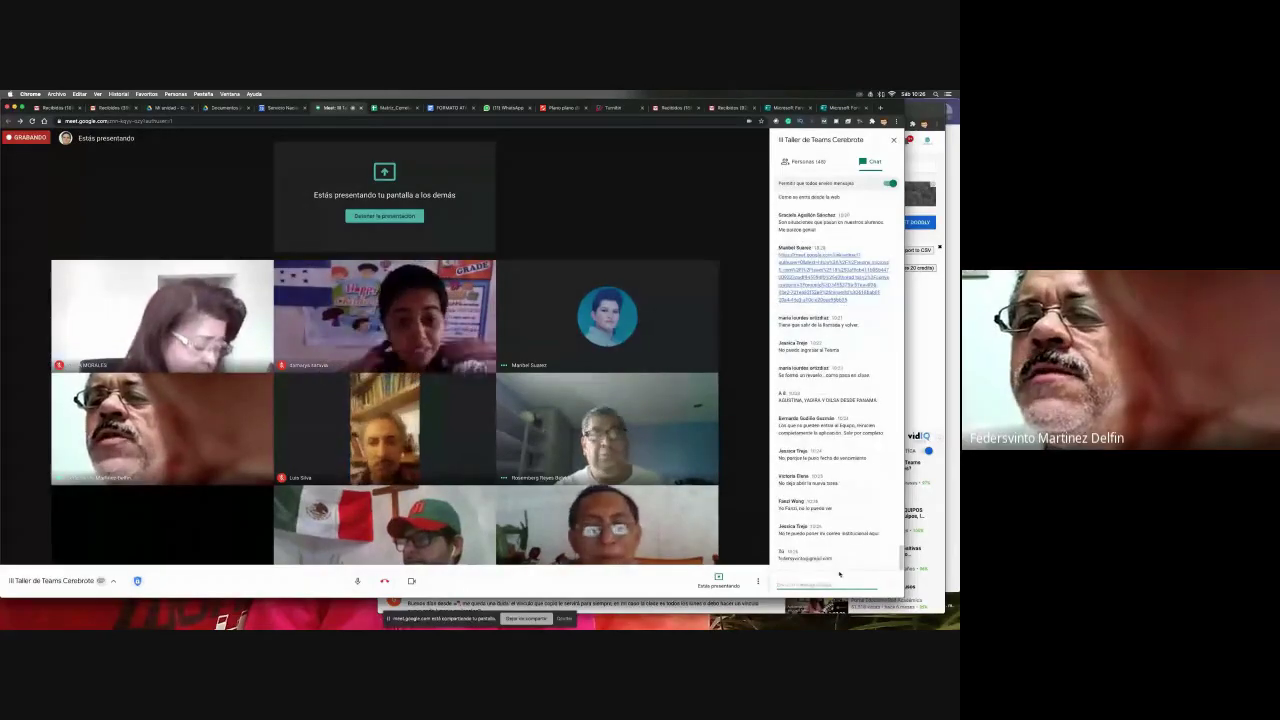
left_click_drag(834, 558, 779, 558)
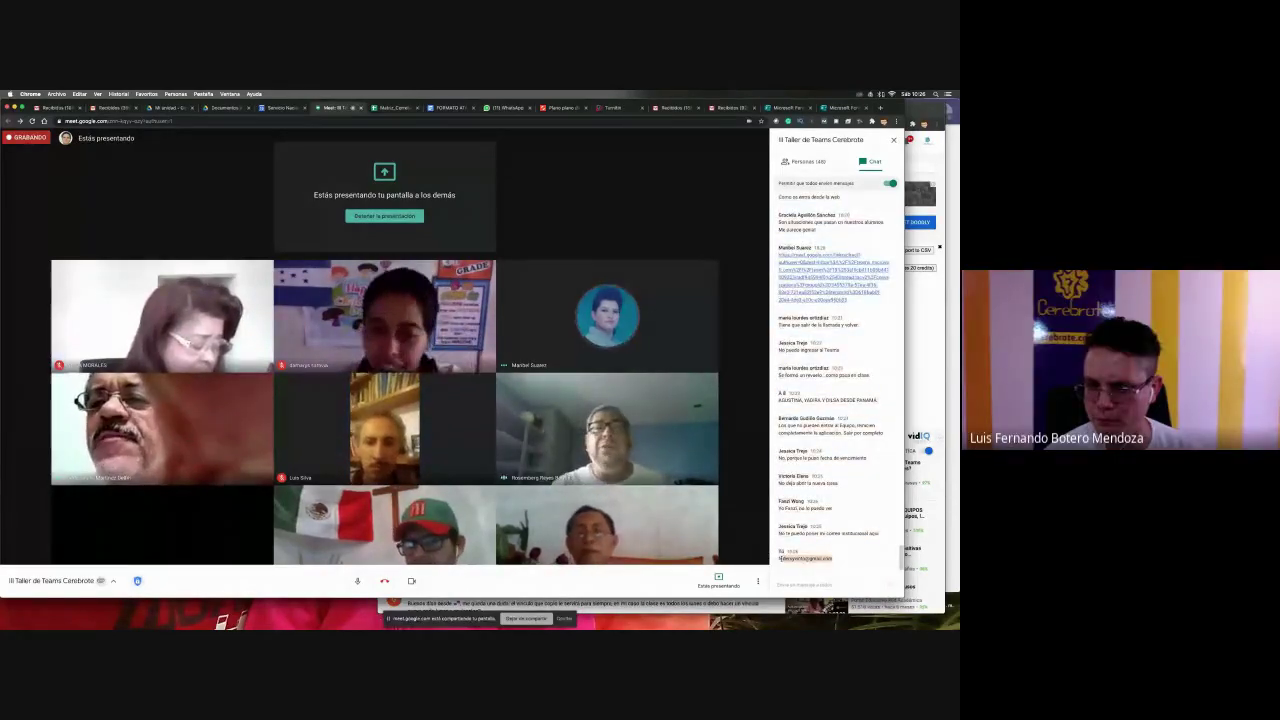
key("super+Tab")
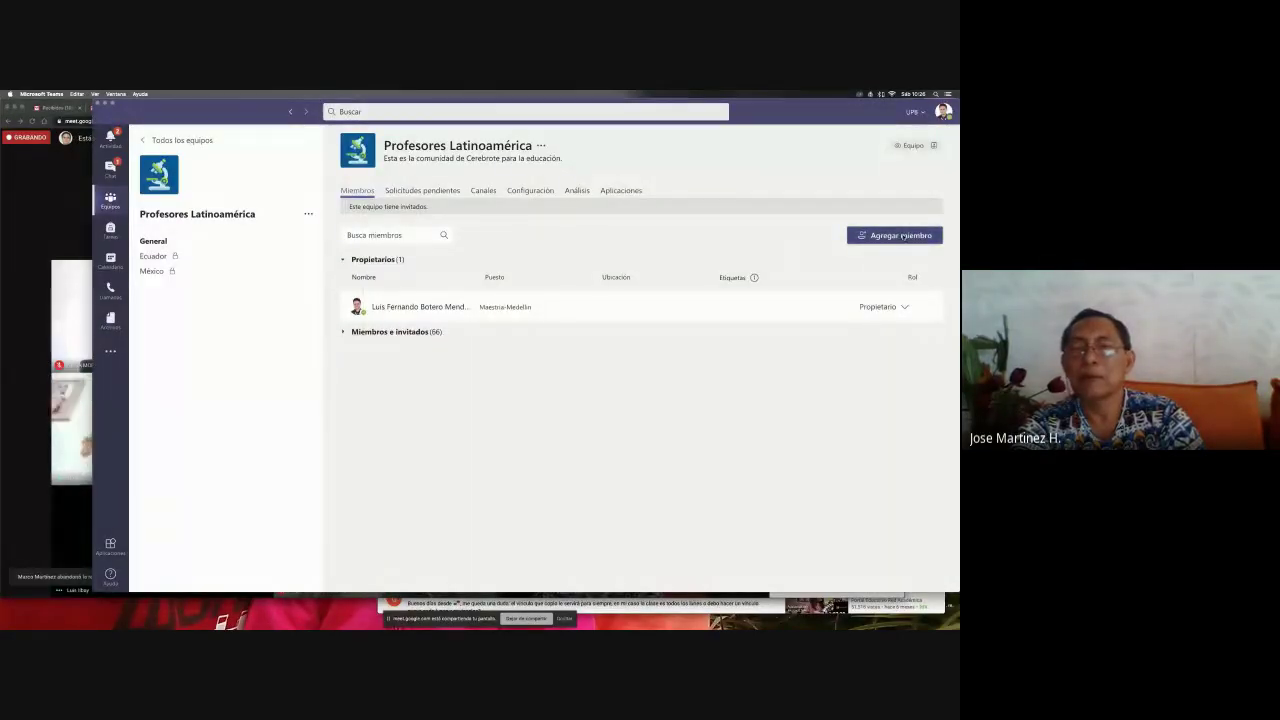
- Add the second e-mail as a guest student, close the add-members window, and switch to the browser
left_click(902, 236)
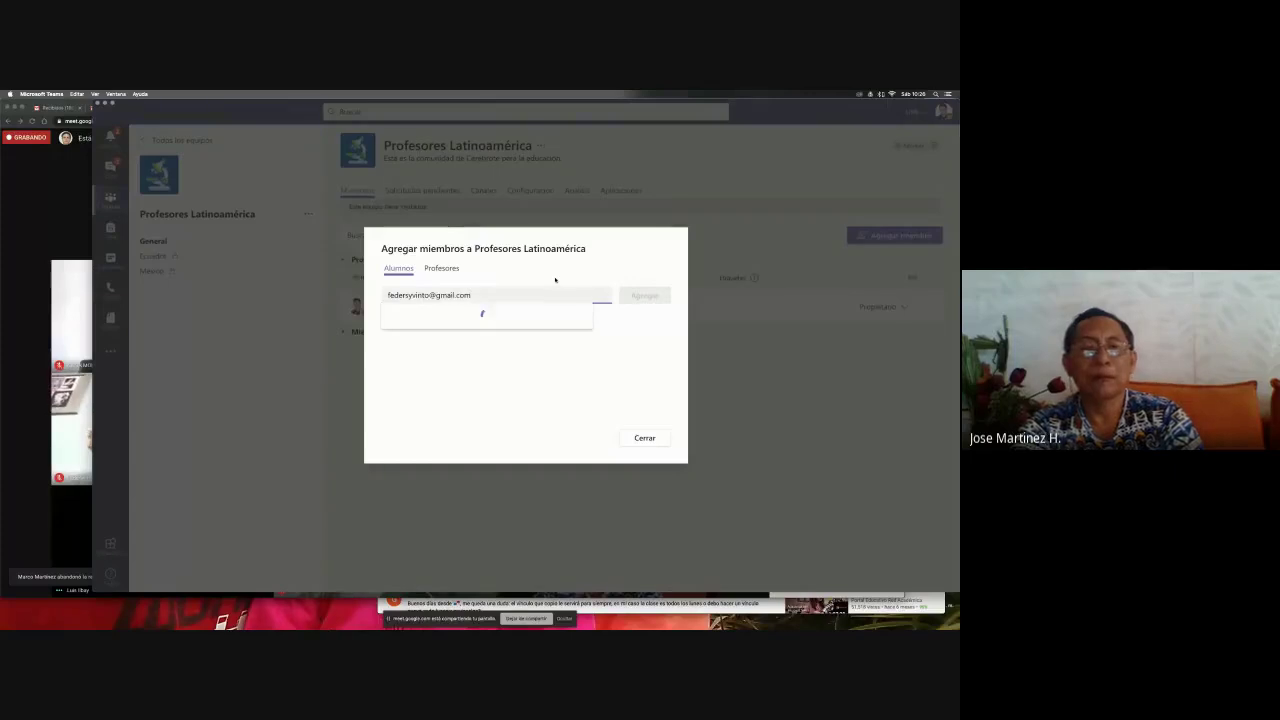
left_click(500, 320)
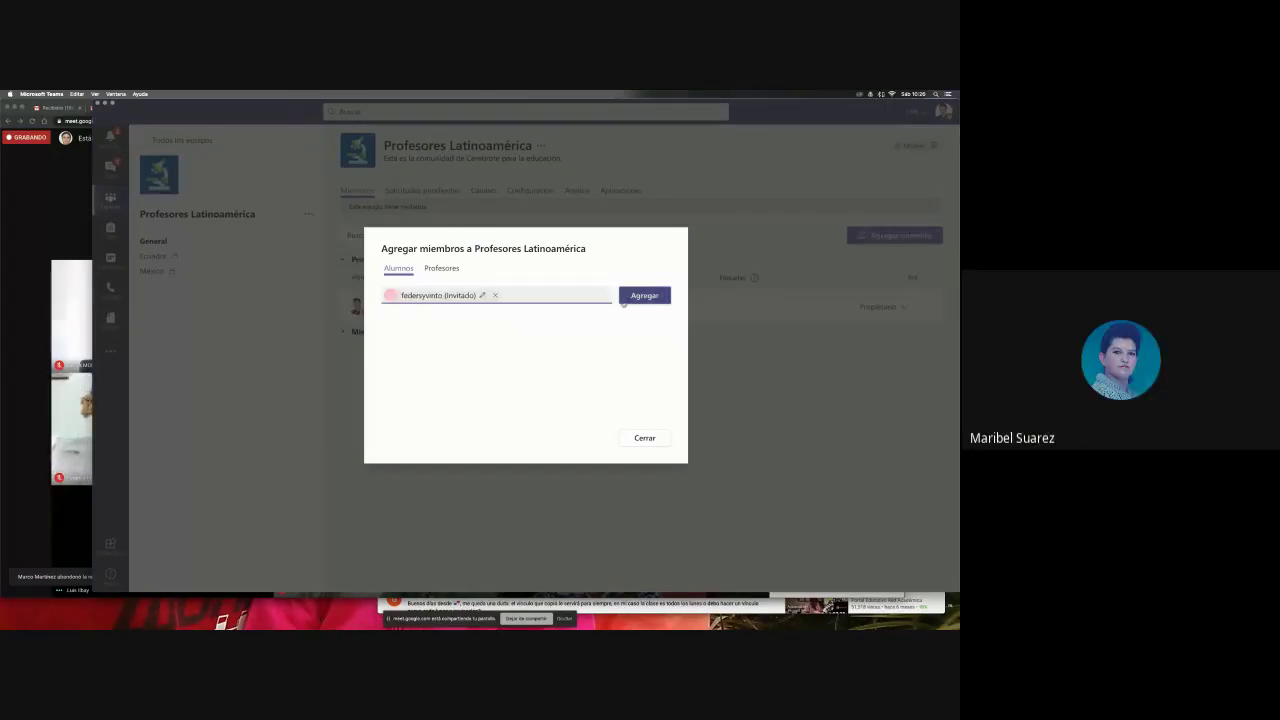
left_click(630, 295)
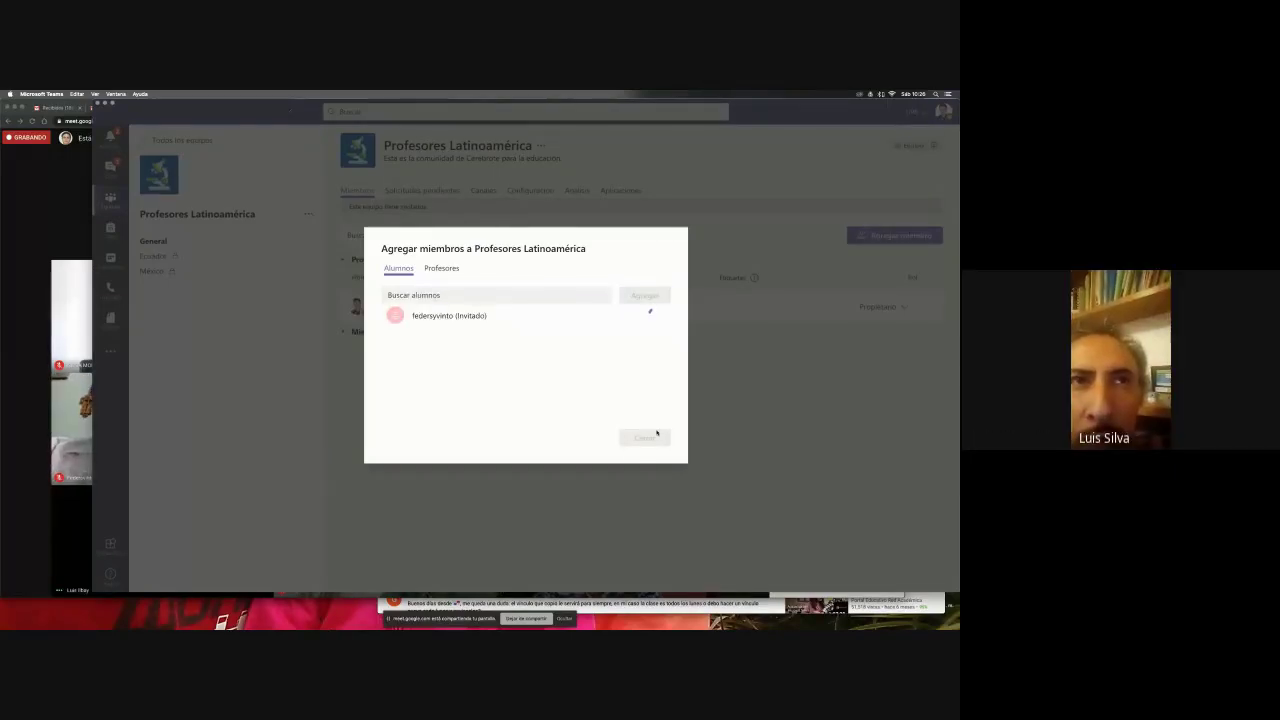
key("super+Tab")
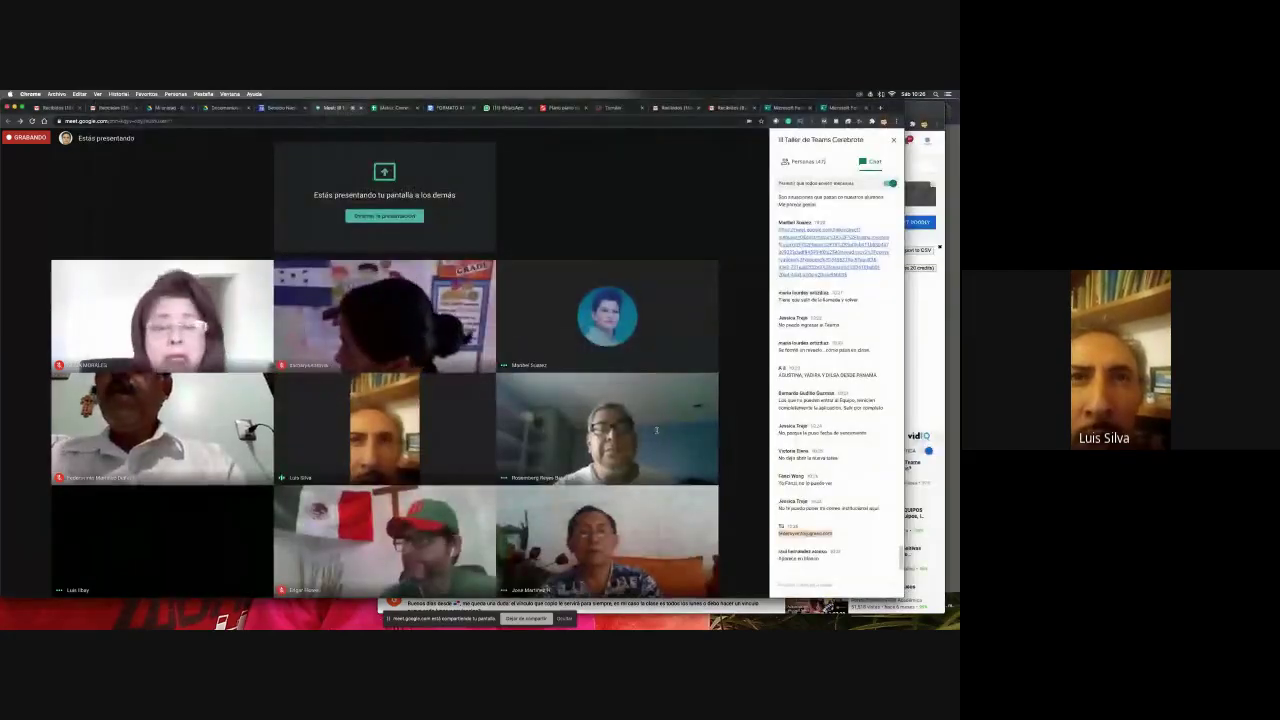
key("super+Tab")
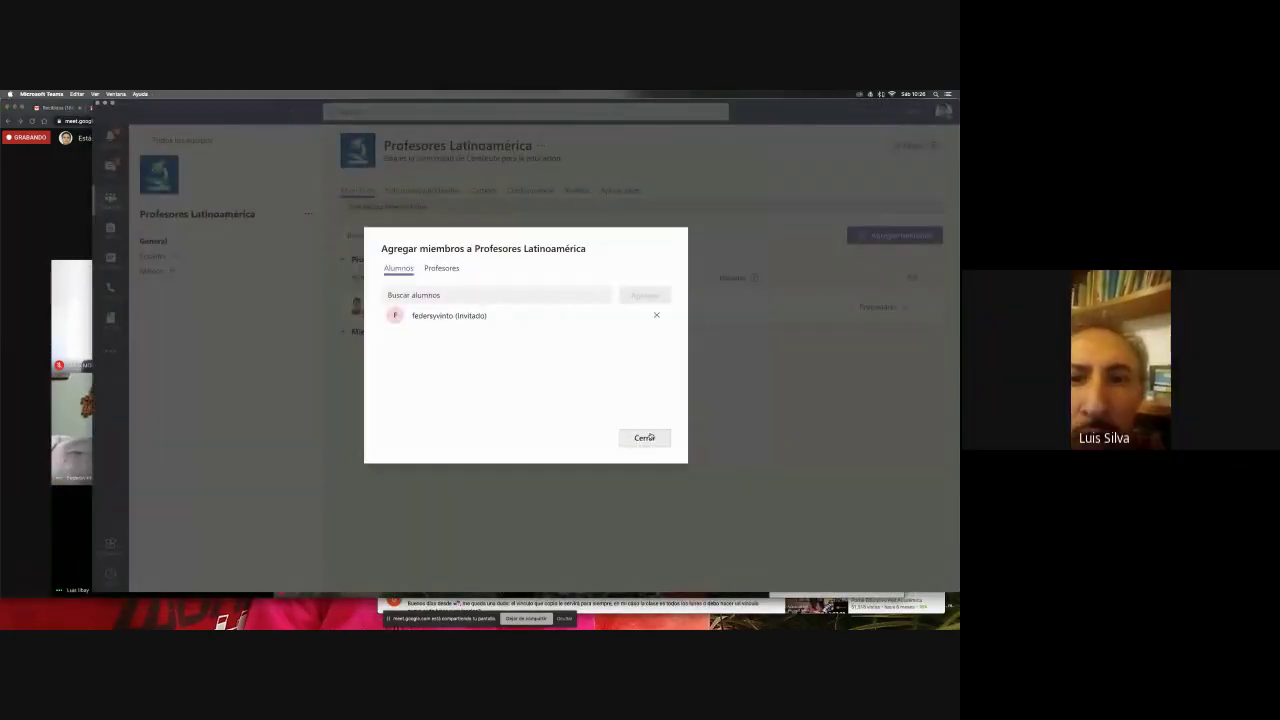
left_click(648, 437)
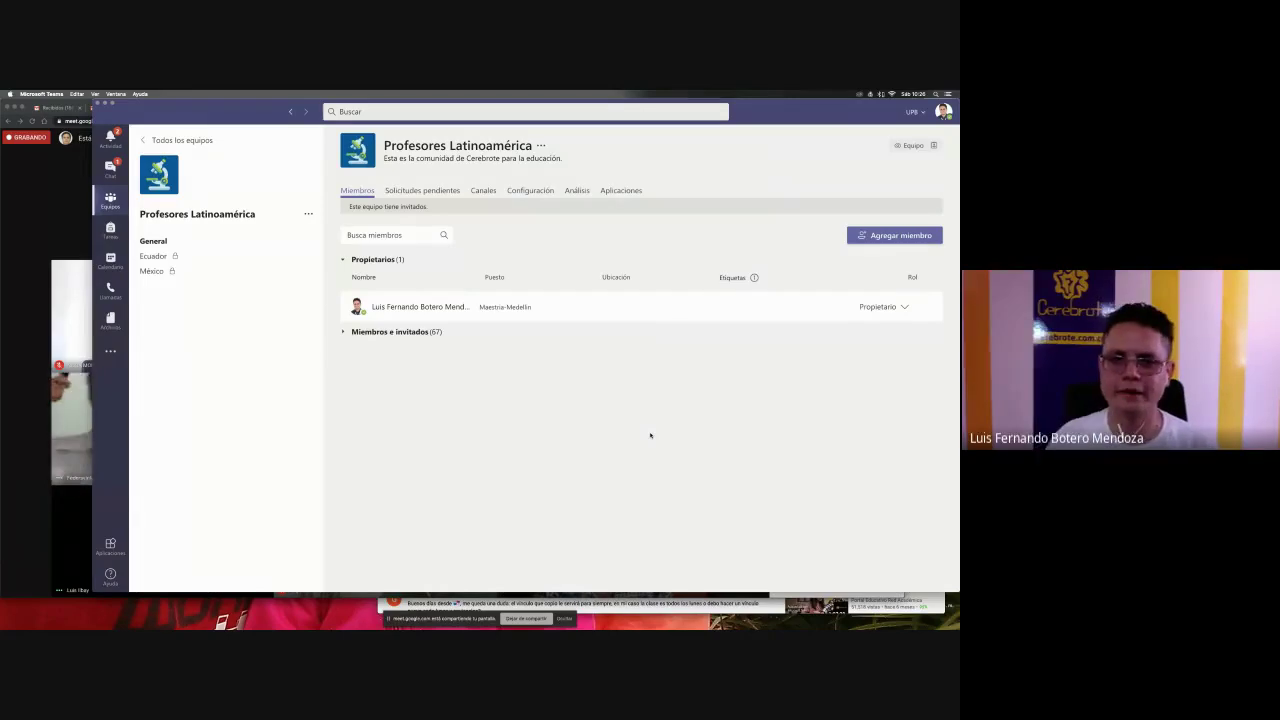
key("super+Tab")
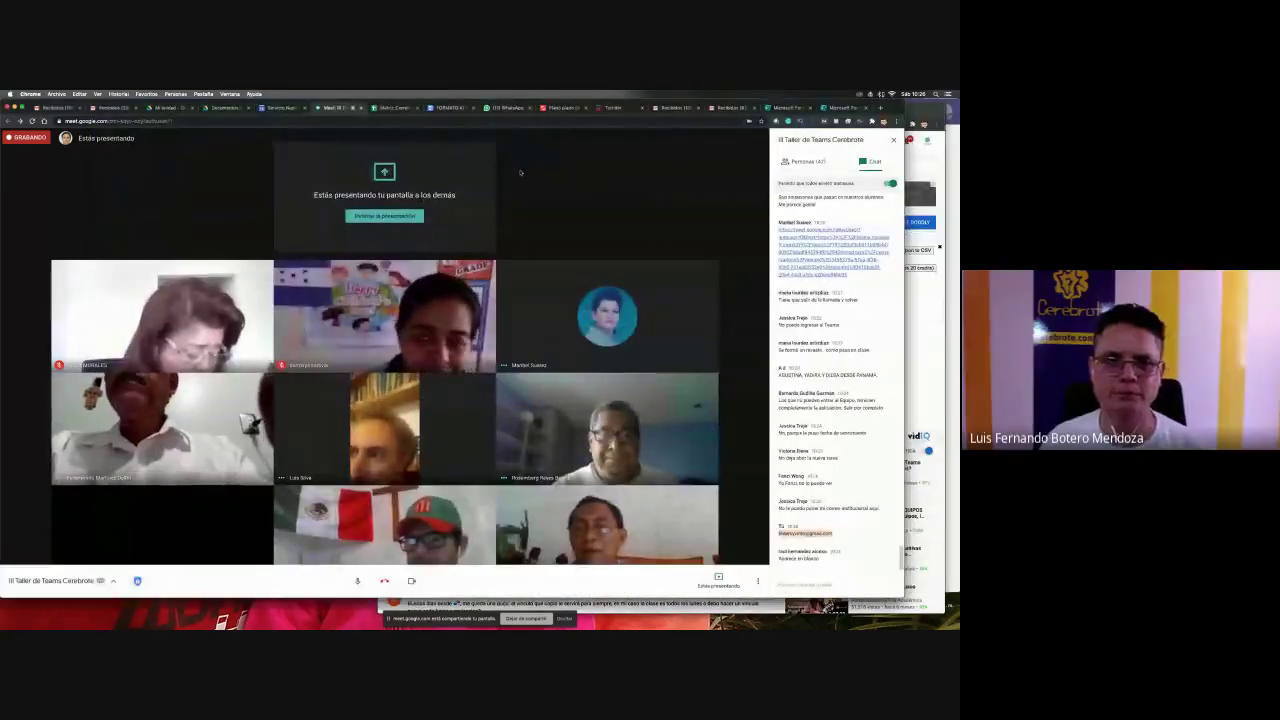
- Open the Prueba Cerebrote quiz editor in Forms and generate a view-and-edit collaboration link
left_click(851, 107)
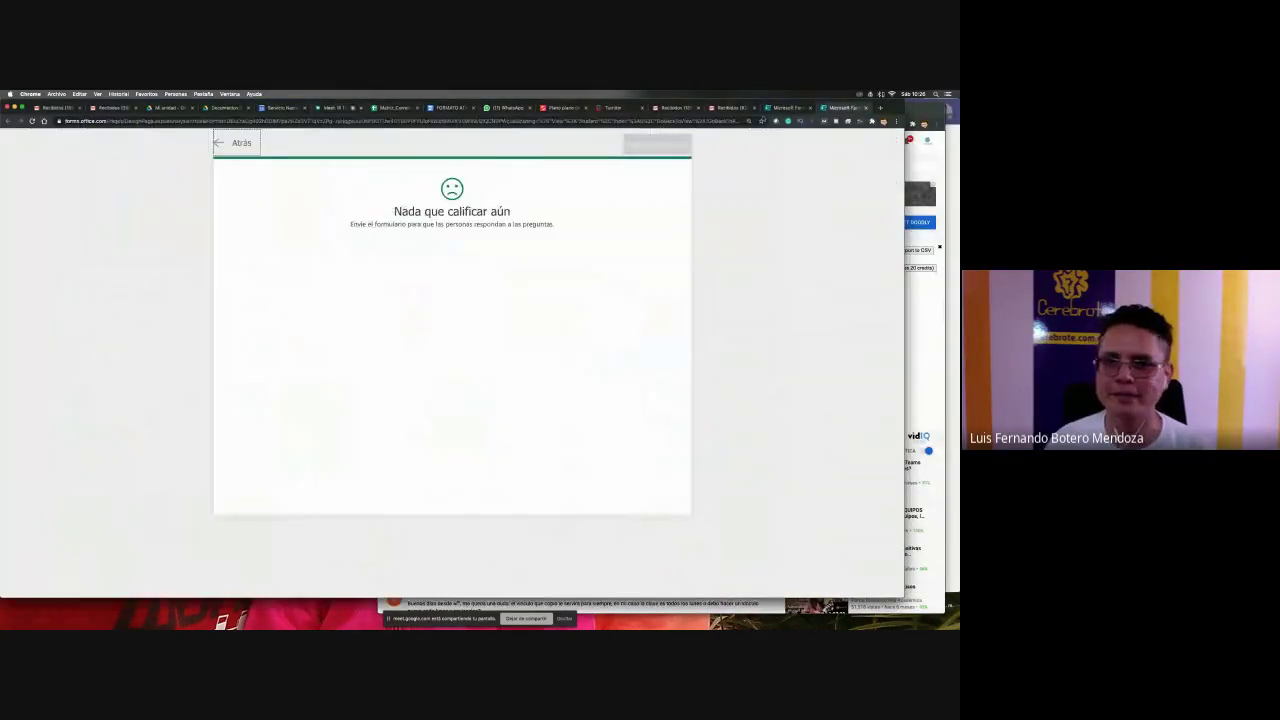
left_click(778, 107)
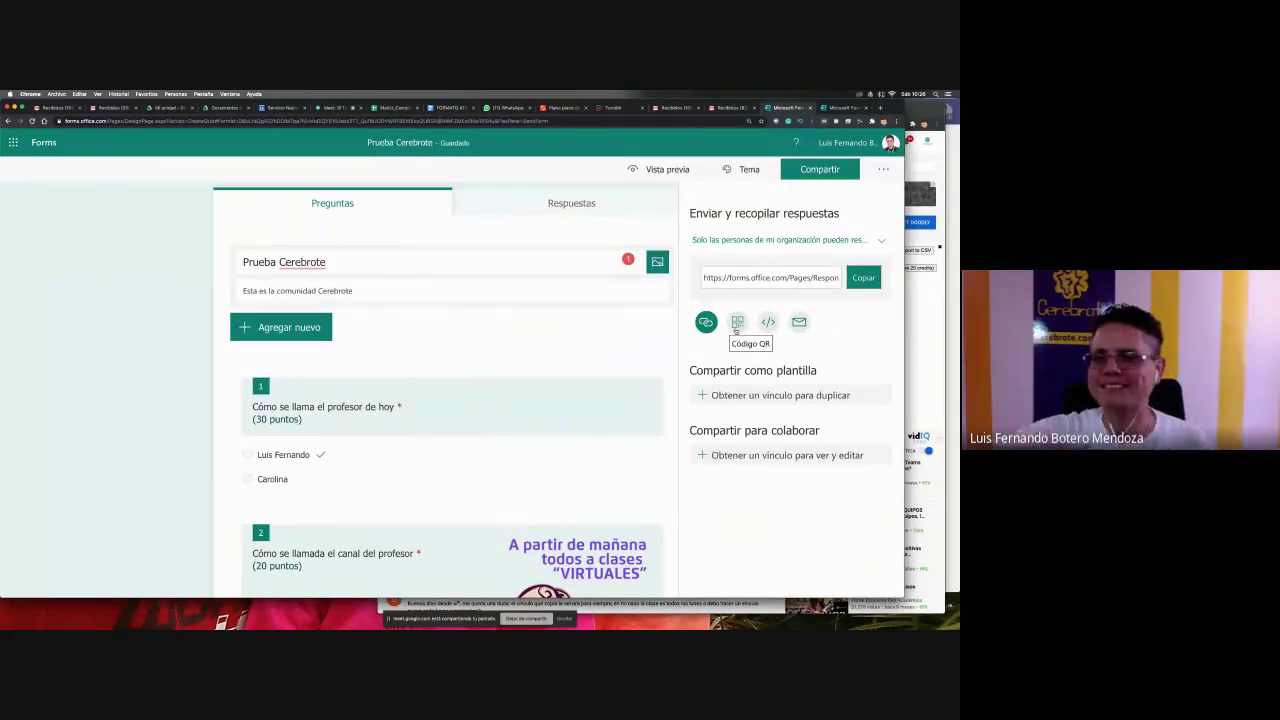
left_click(776, 455)
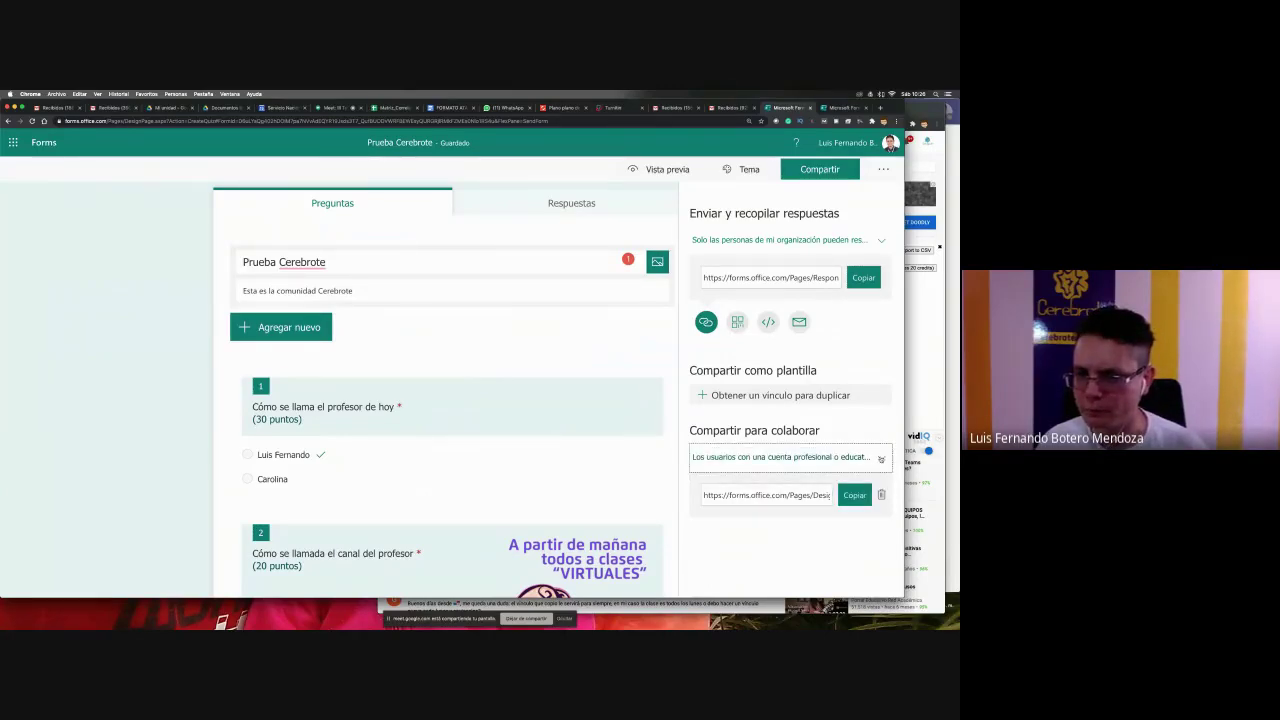
left_click(881, 458)
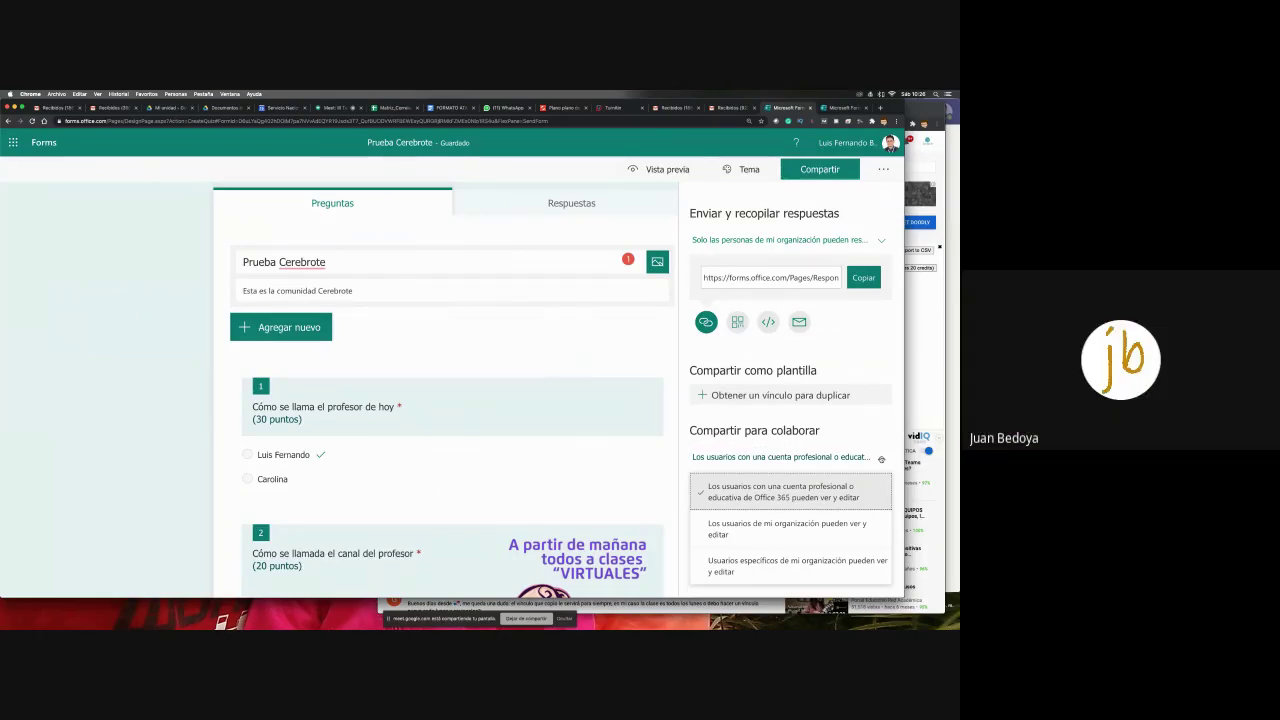
scroll(889, 431, "down", 1)
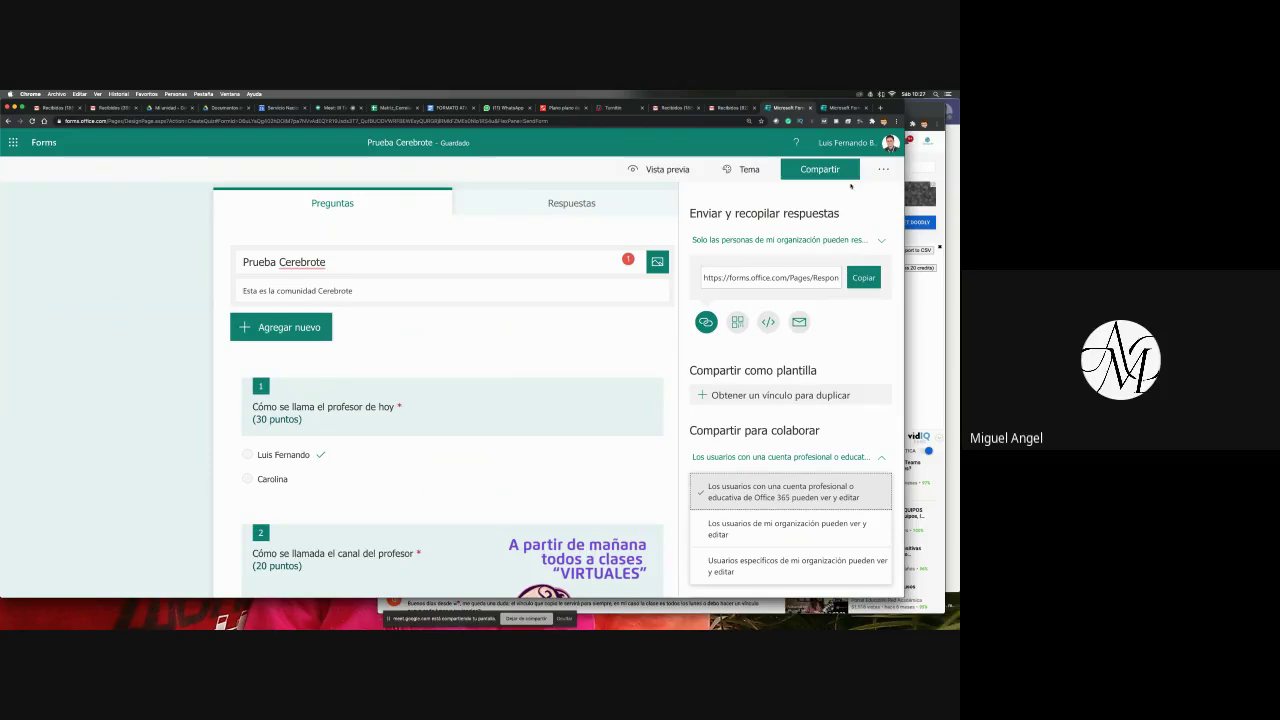
- Allow anyone with the link to respond to the quiz and close the sharing panel
left_click(881, 241)
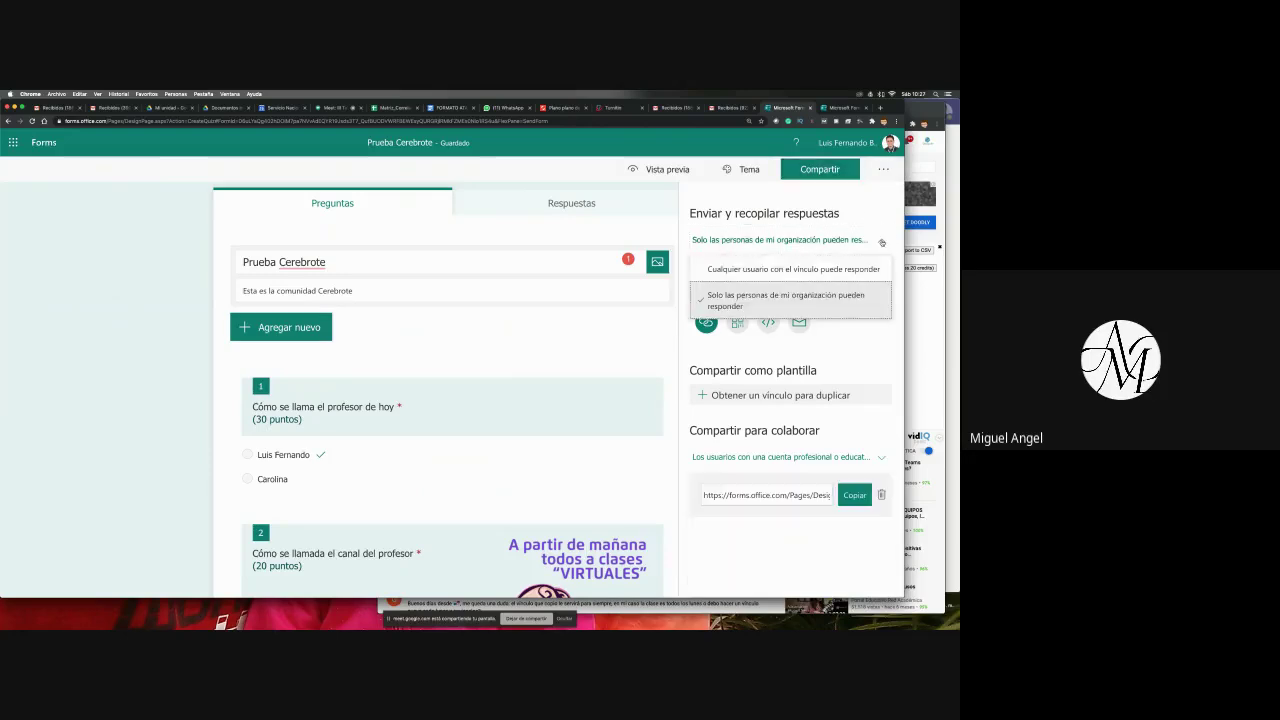
left_click(788, 270)
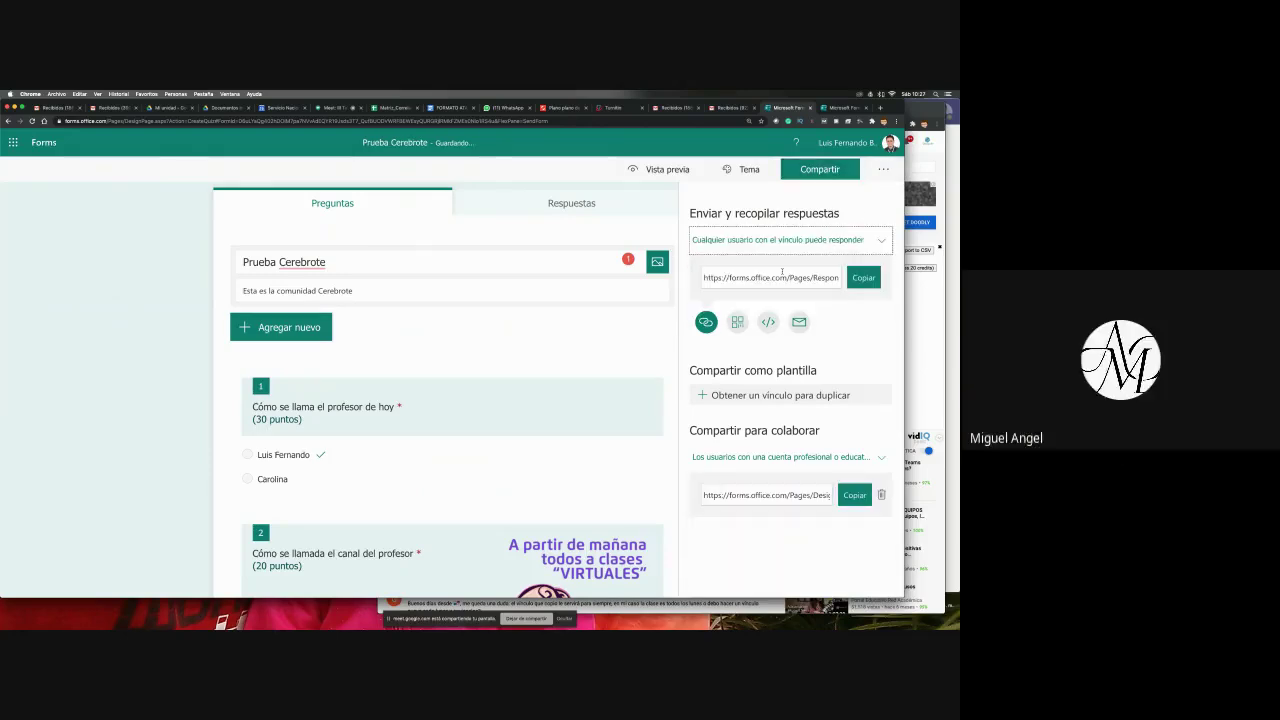
key("super+Tab")
key("super+Tab")
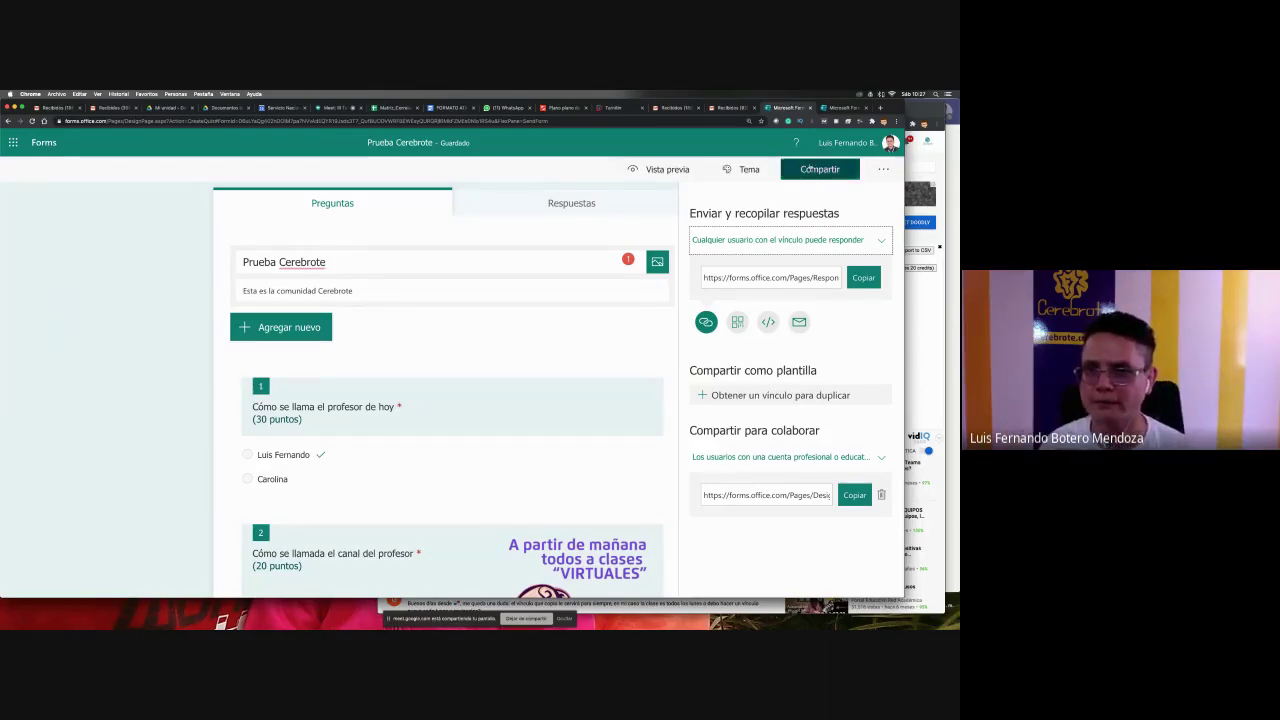
left_click(810, 169)
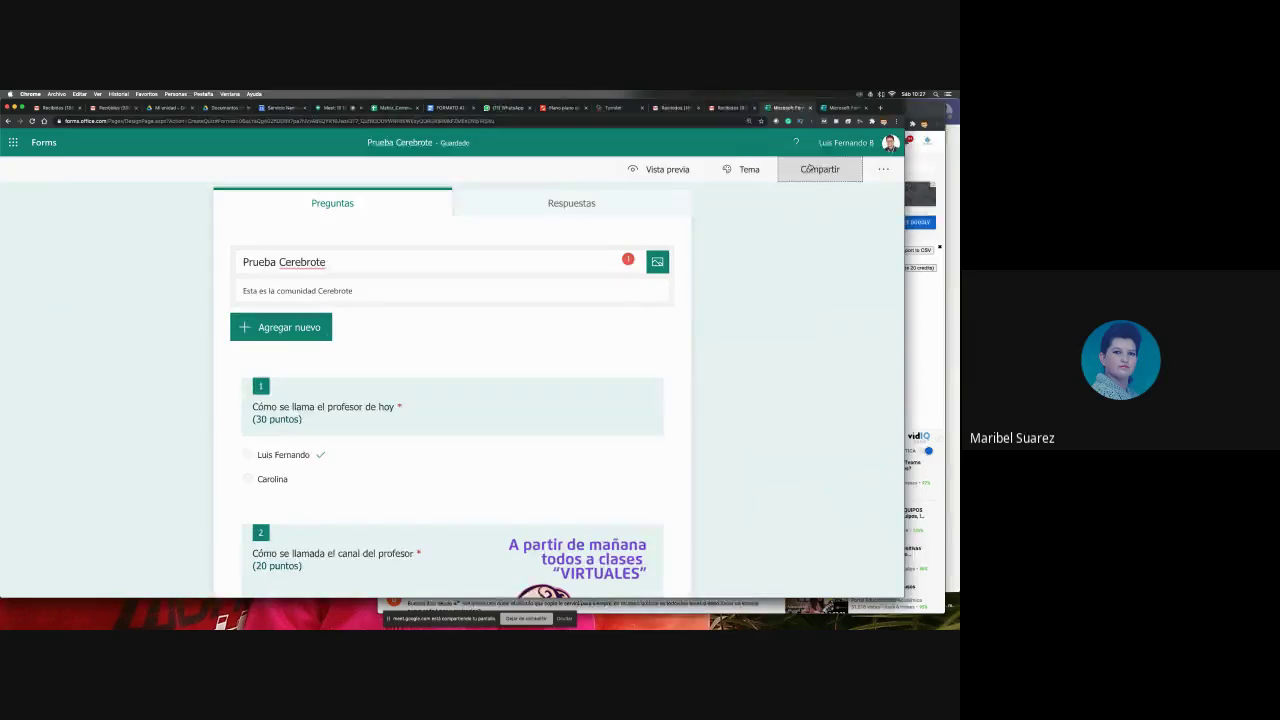
key("super+Tab")
key("super+Tab")
scroll(804, 231, "down", 1)
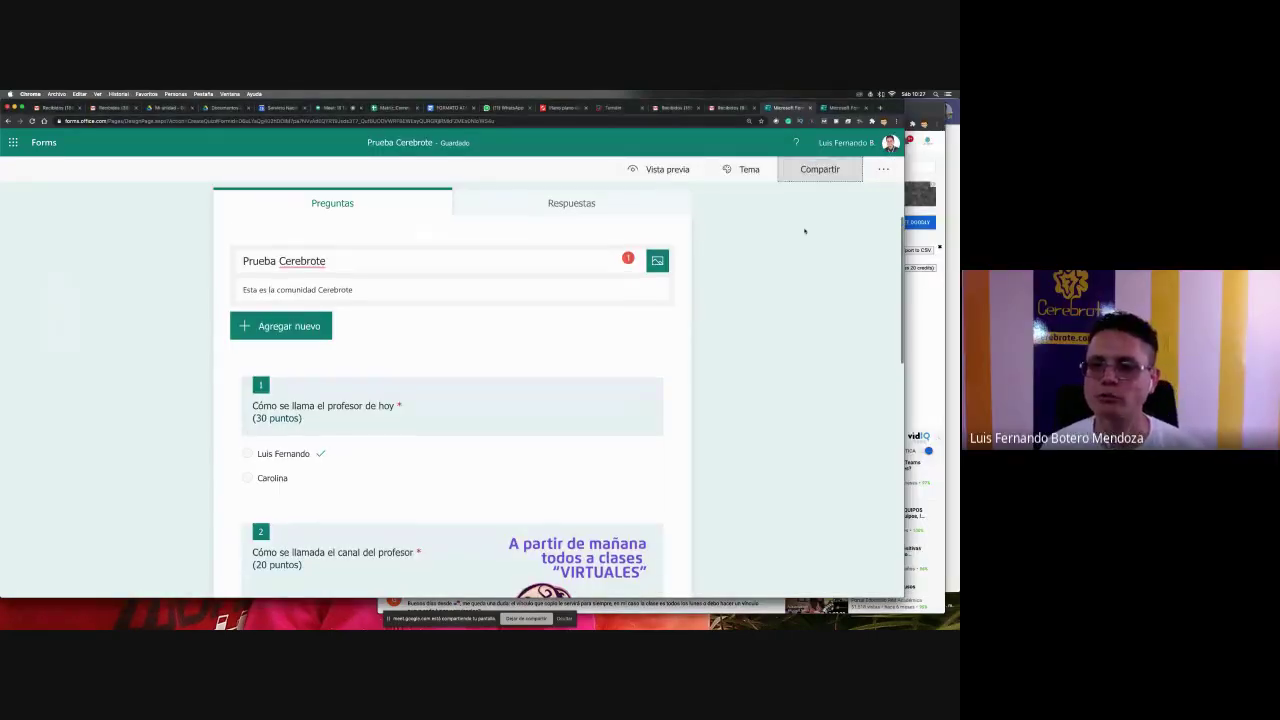
left_click(831, 180)
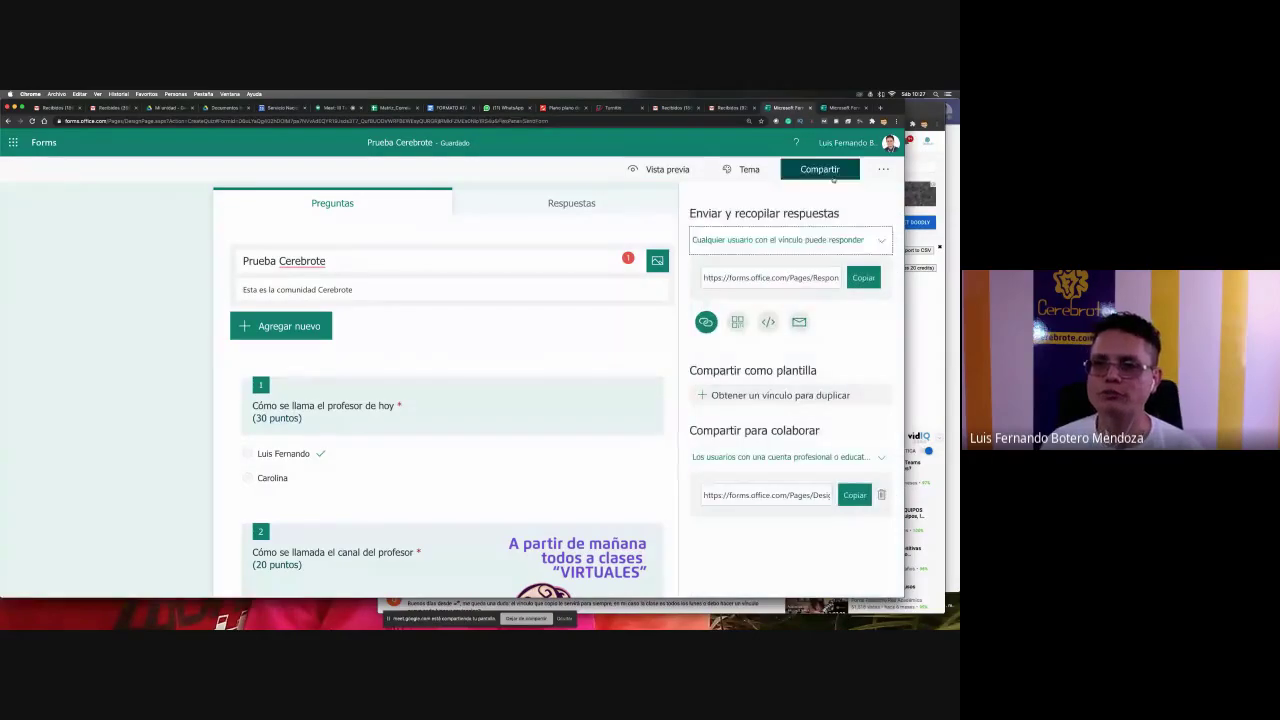
left_click(833, 178)
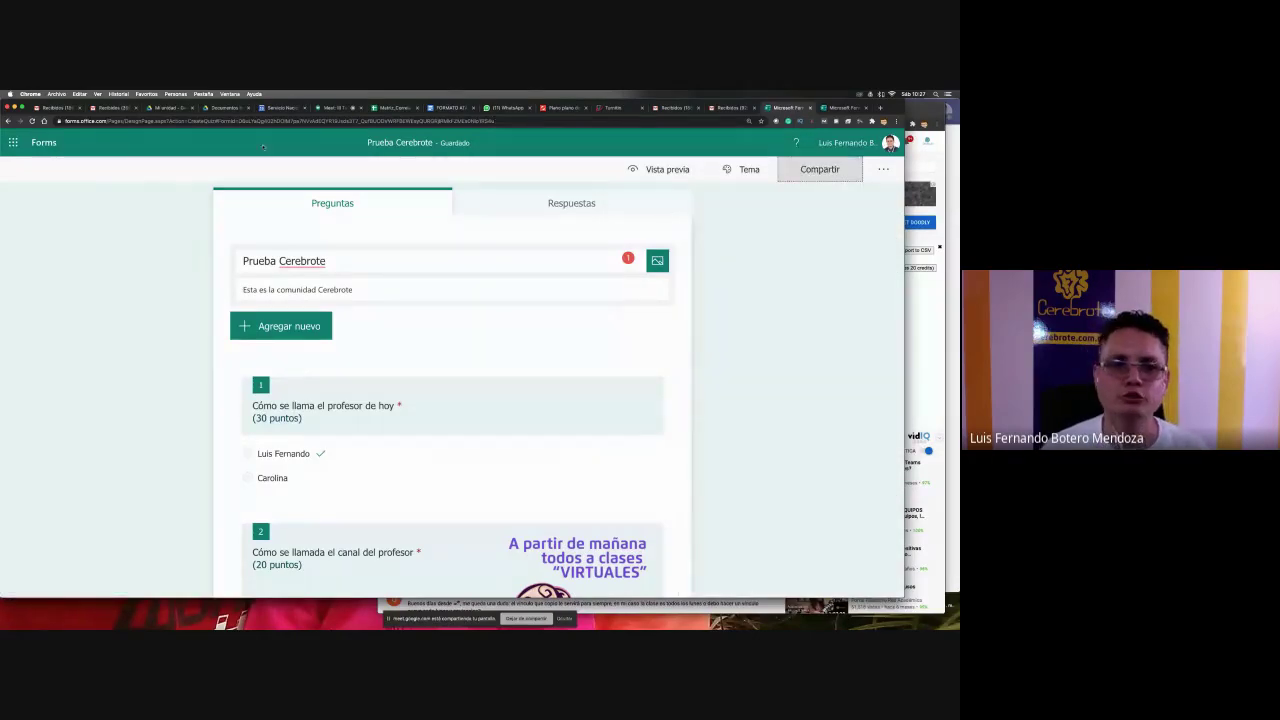
- Briefly restrict respondents to the organization, revert to anyone with the link, and return to Teams
left_click(806, 174)
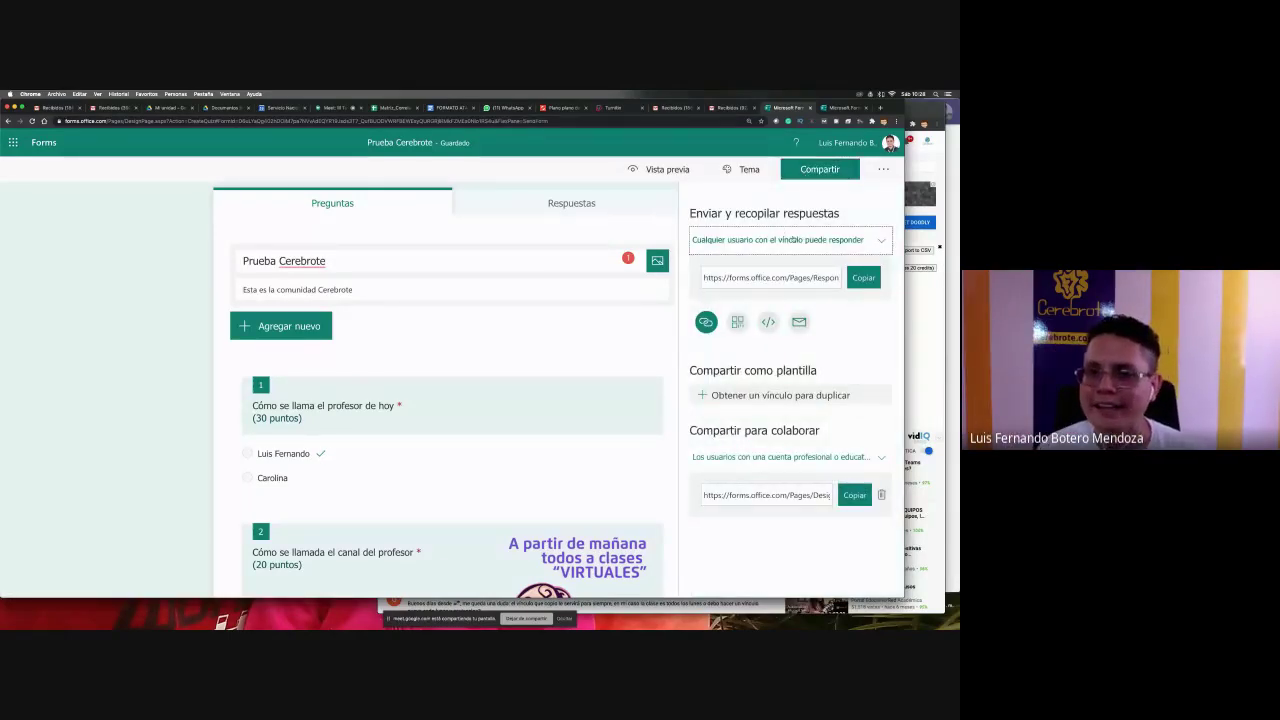
left_click(857, 241)
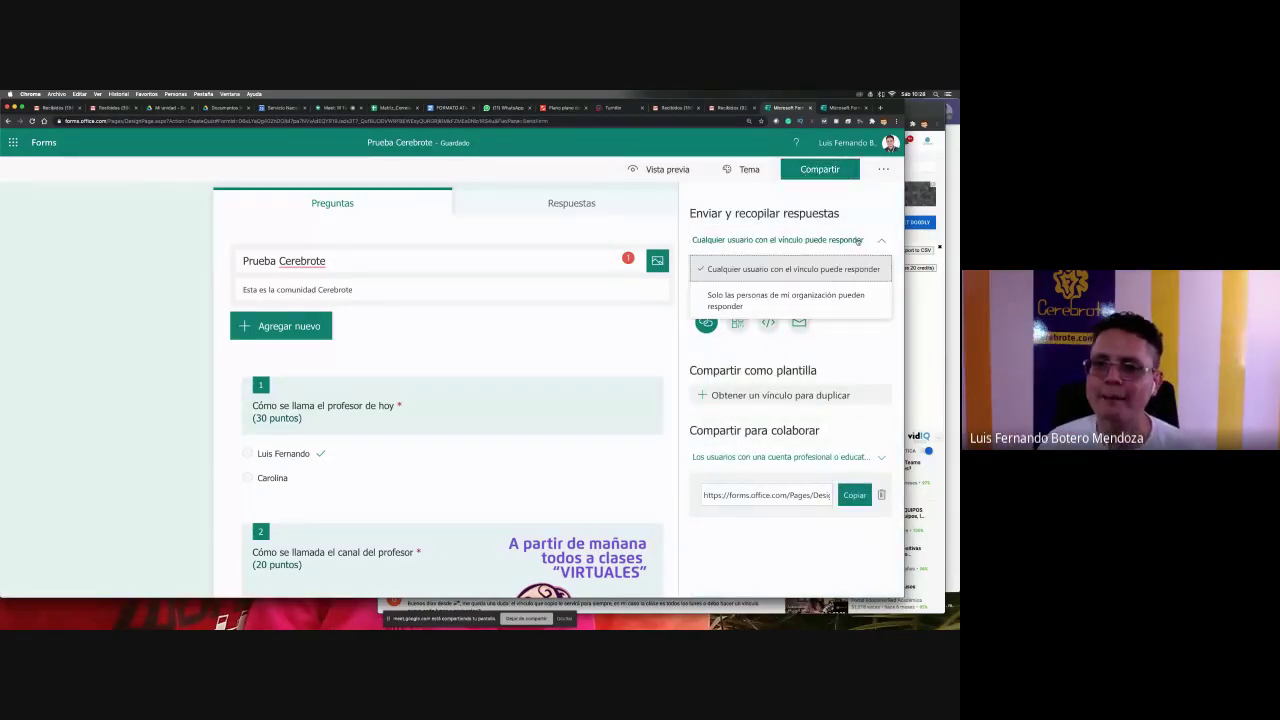
left_click(760, 300)
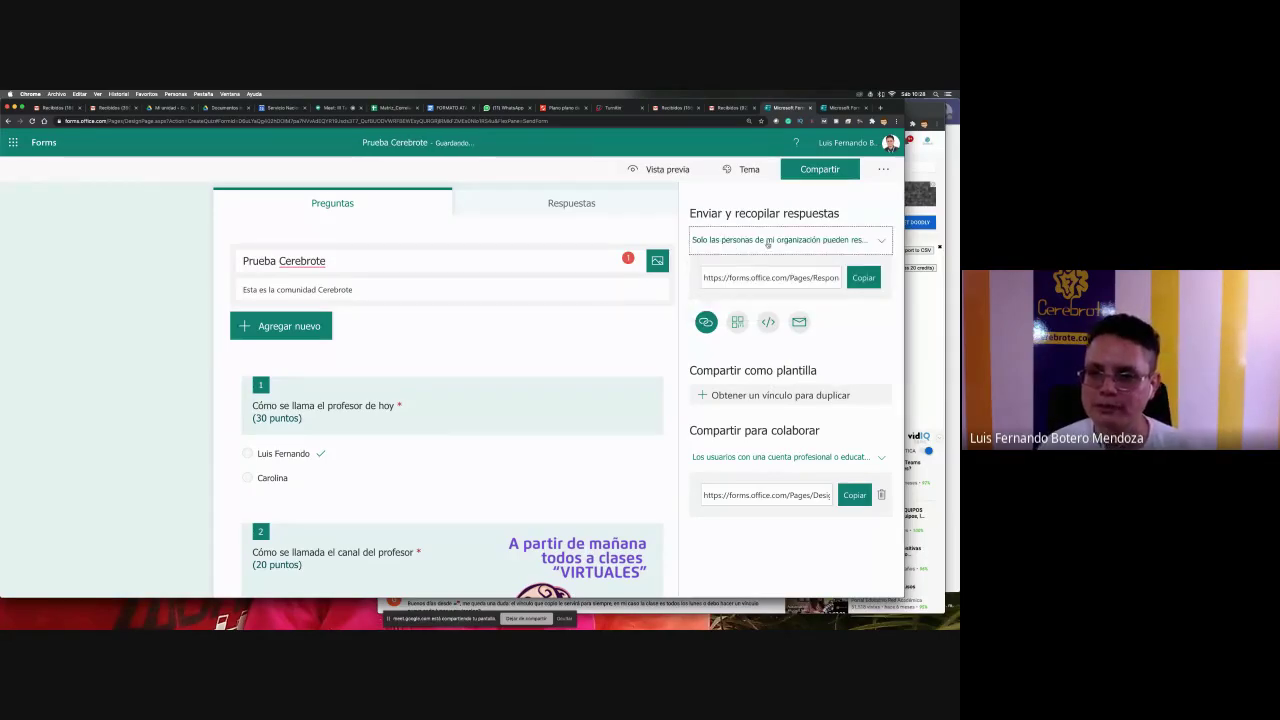
left_click(872, 242)
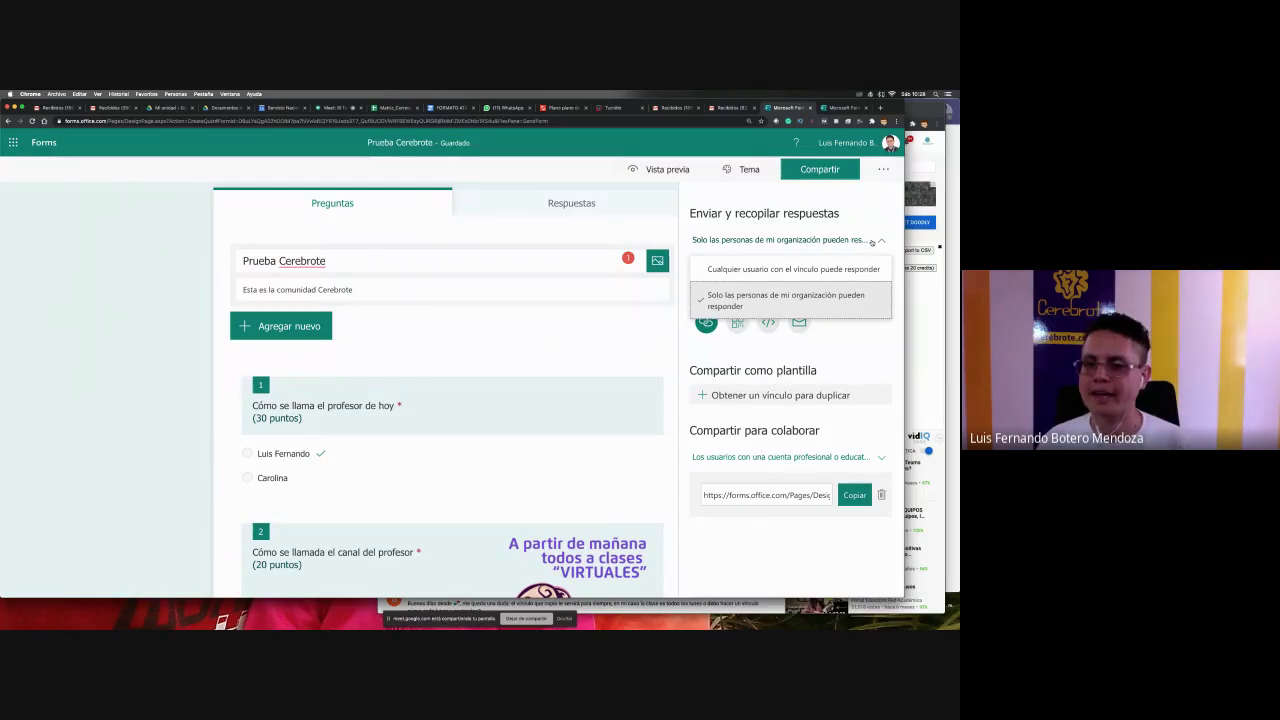
left_click(733, 270)
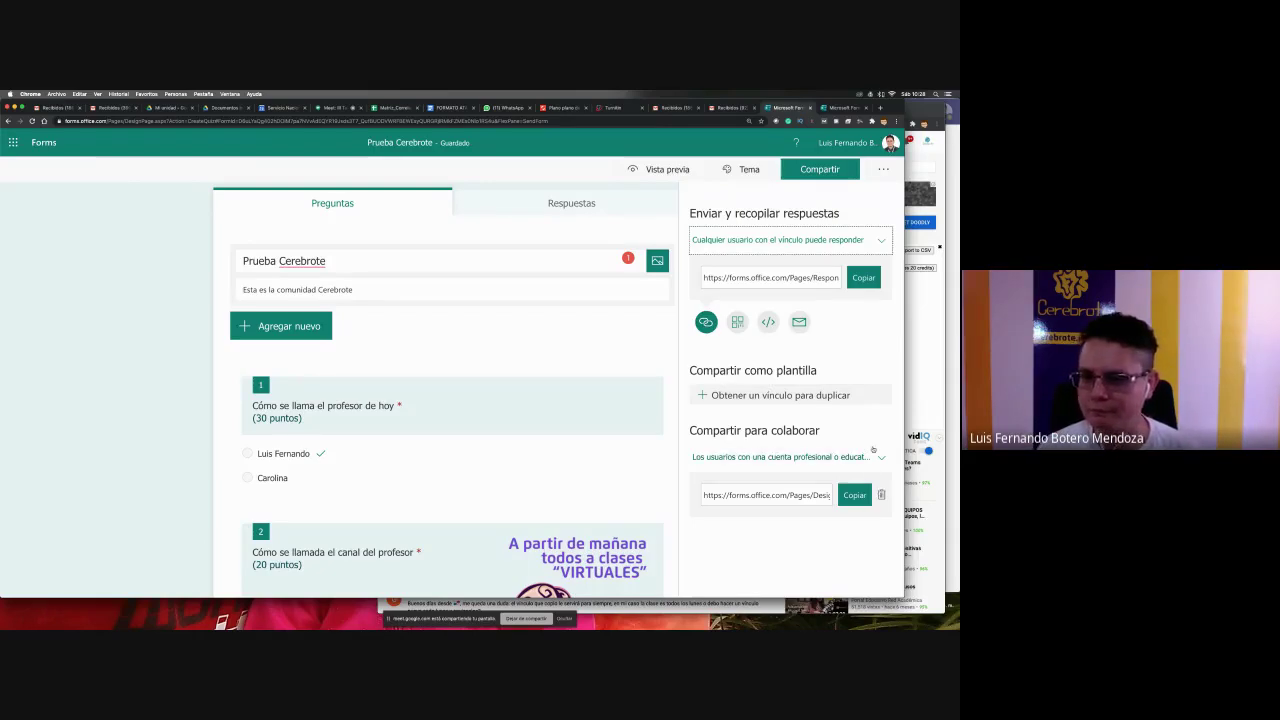
left_click(820, 169)
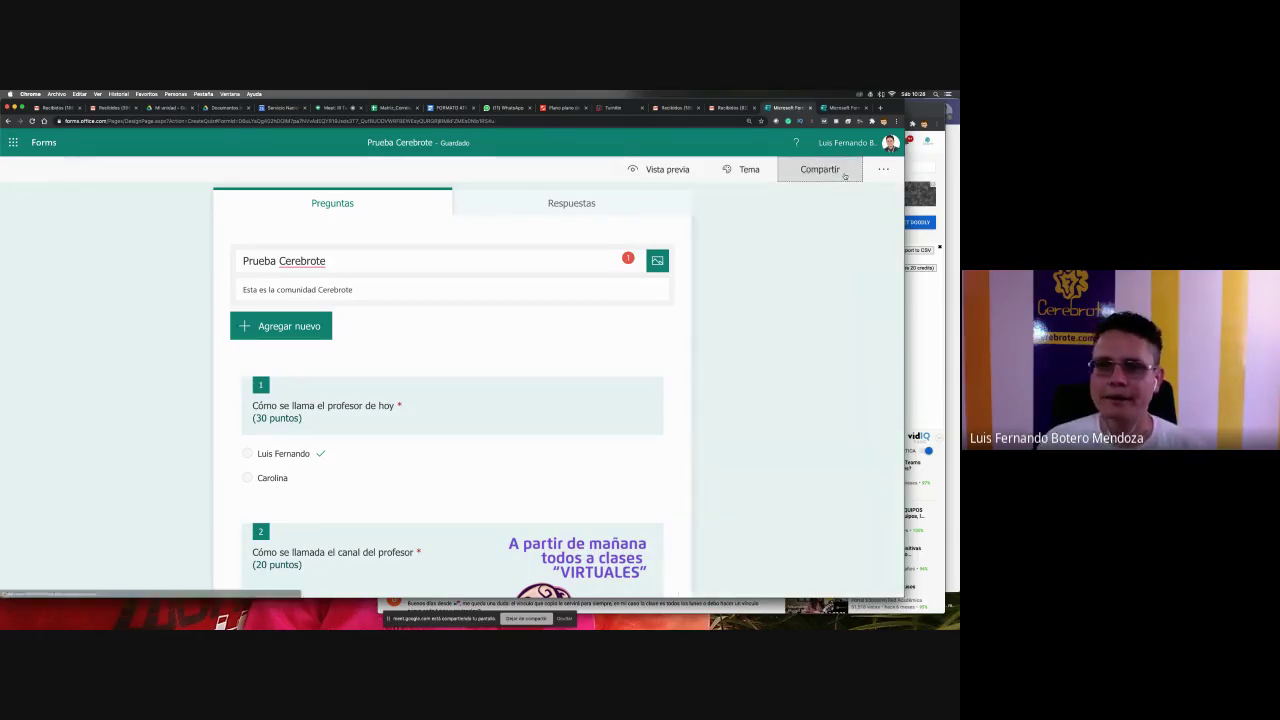
key("super+Tab")
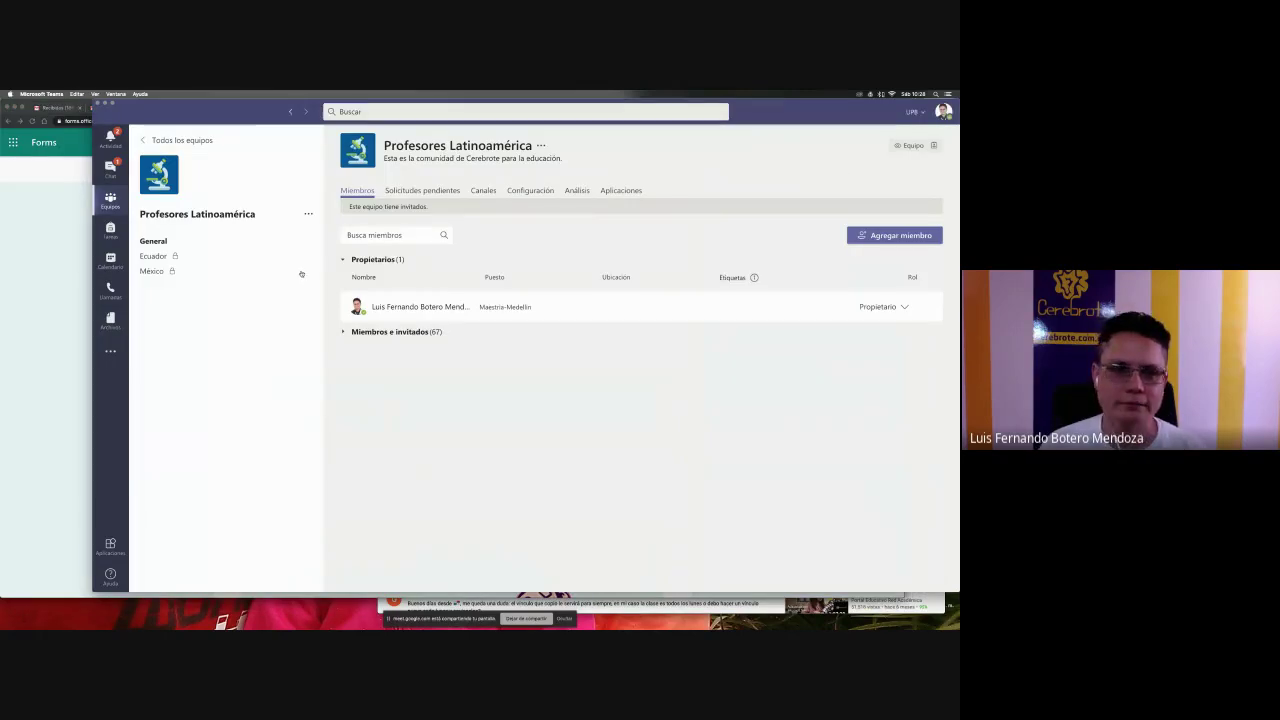
- From the General channel's Tareas list, open the 11:00 Prueba Cerebrote assignment for editing
left_click(295, 241)
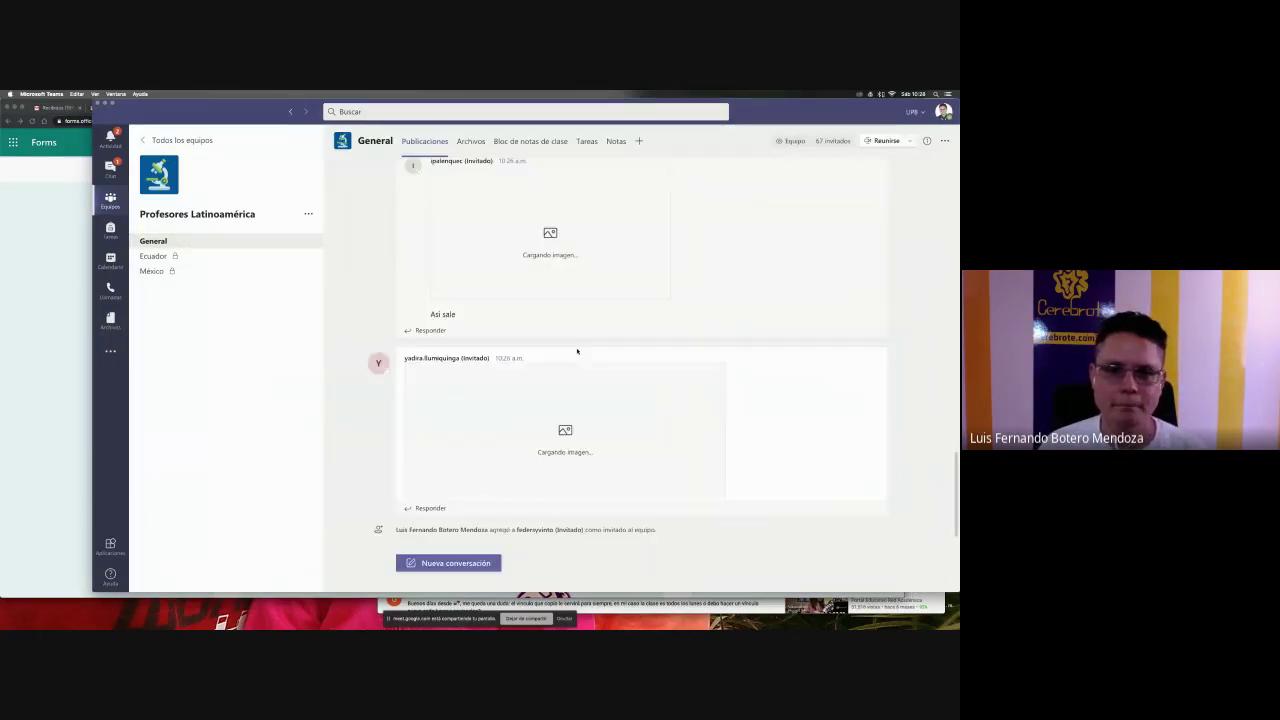
left_click(613, 141)
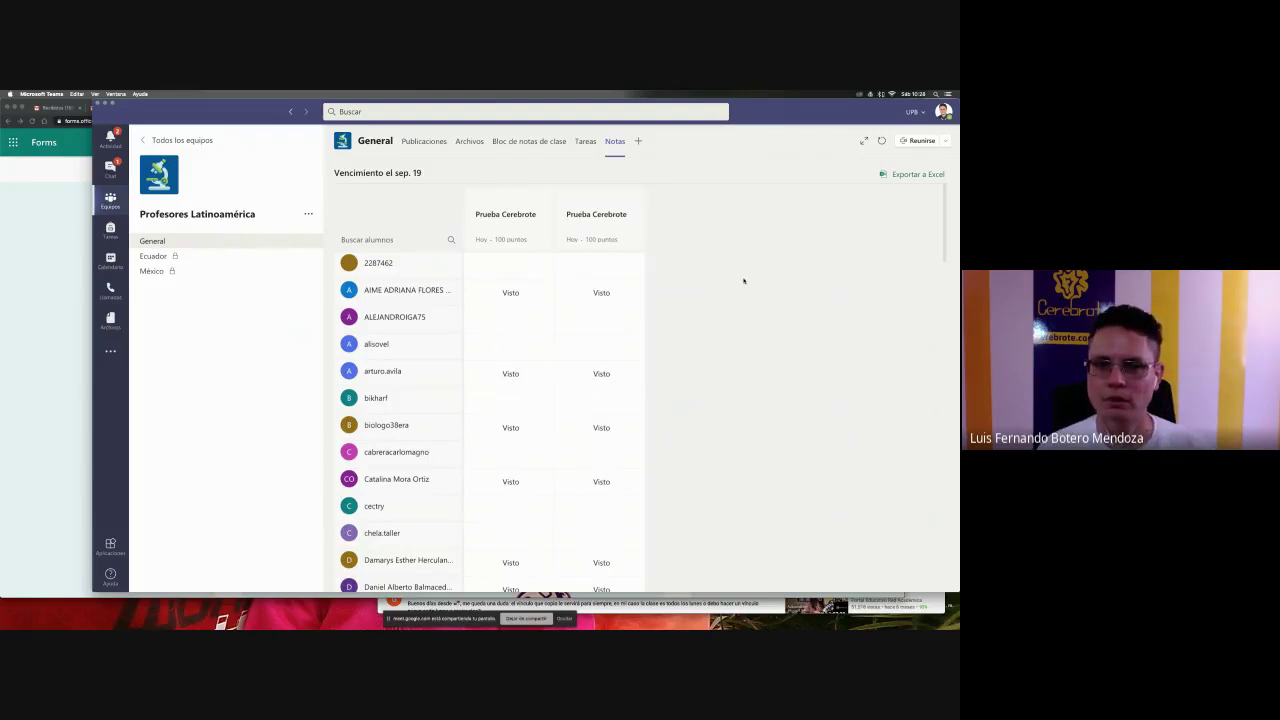
left_click(580, 140)
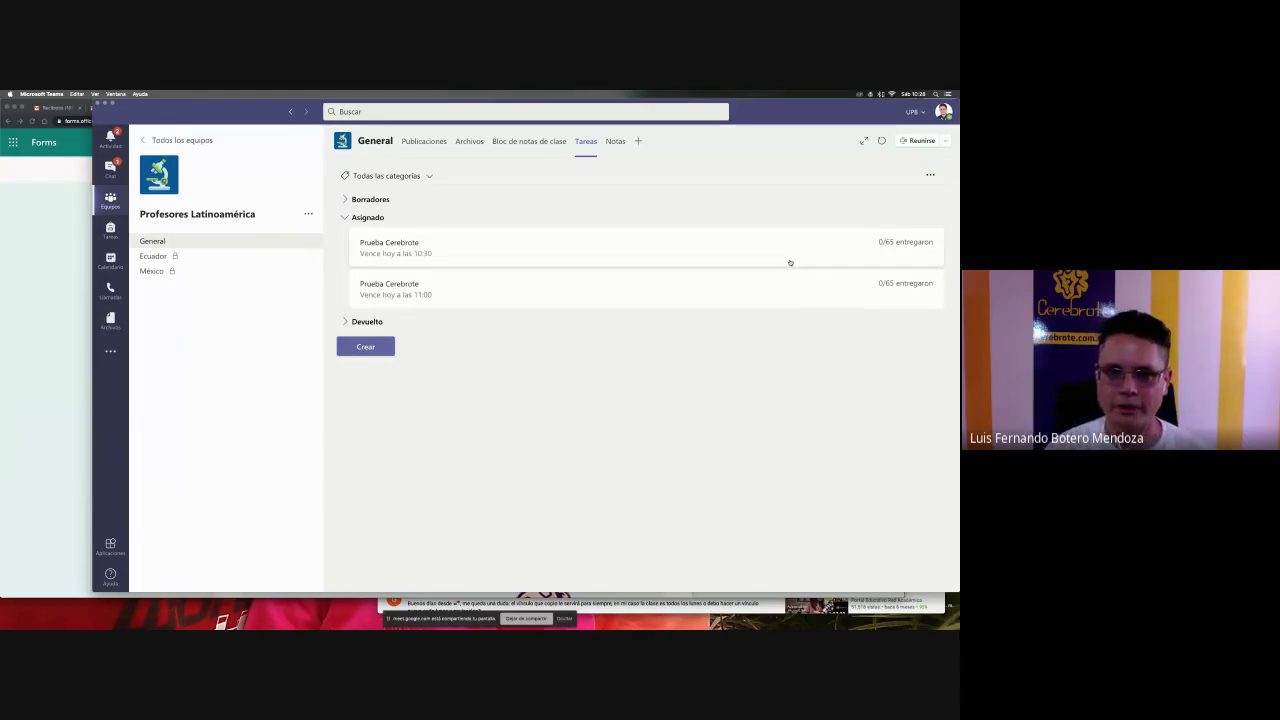
left_click(827, 285)
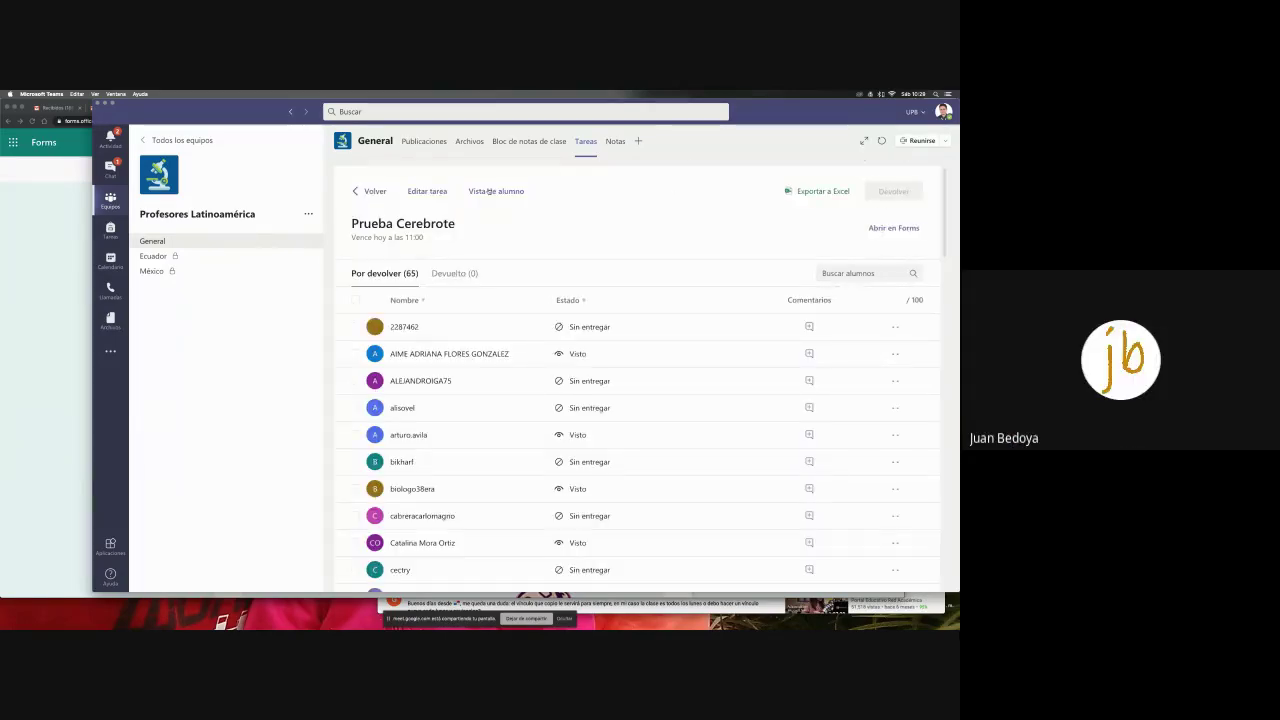
left_click(374, 191)
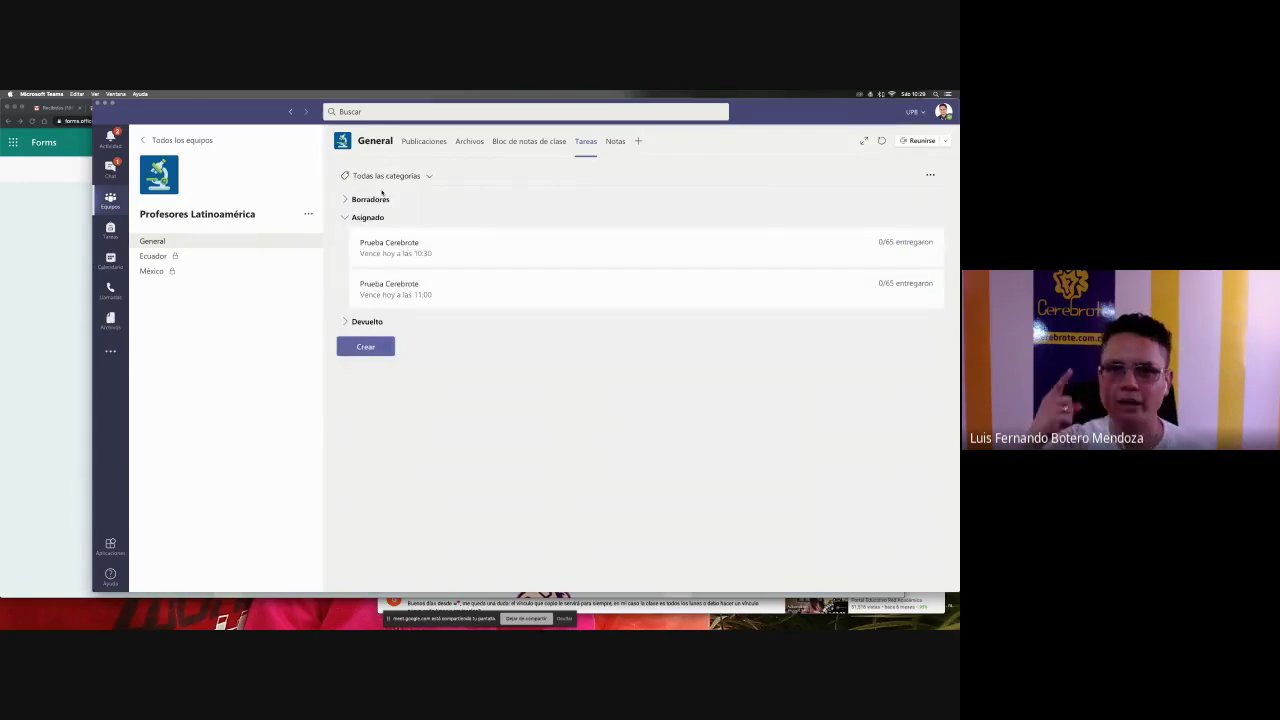
left_click(769, 287)
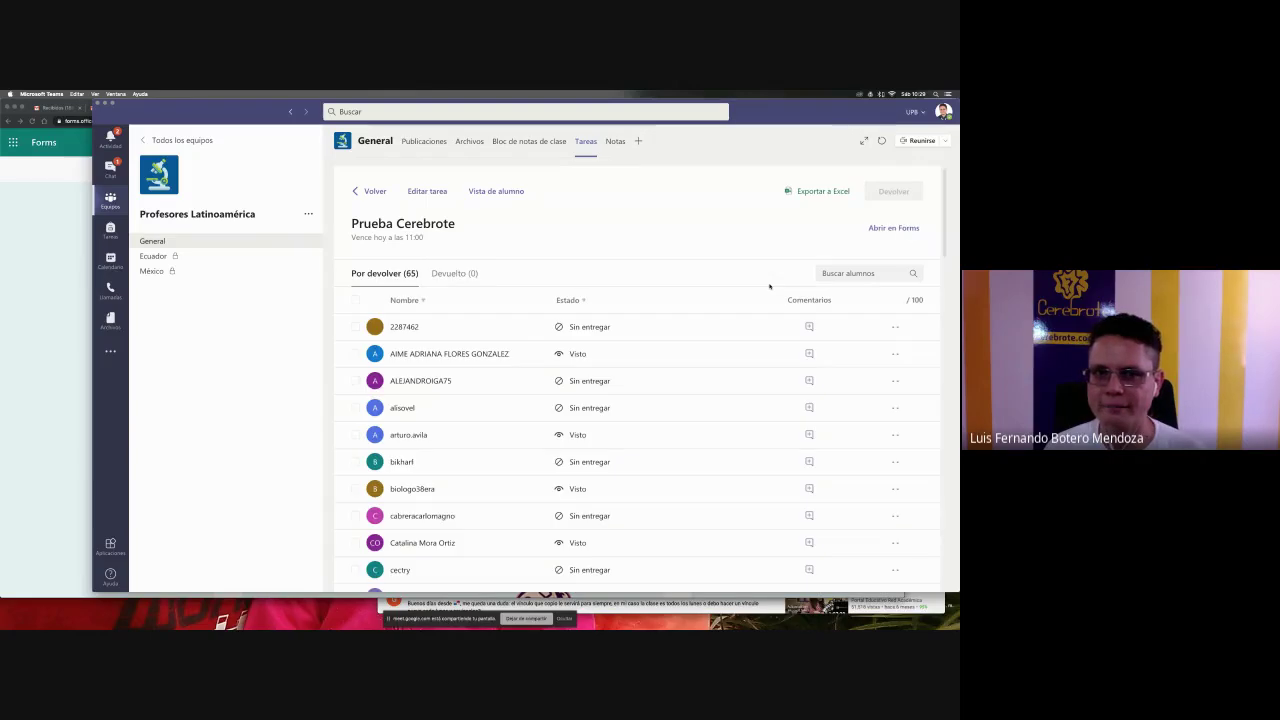
left_click(437, 191)
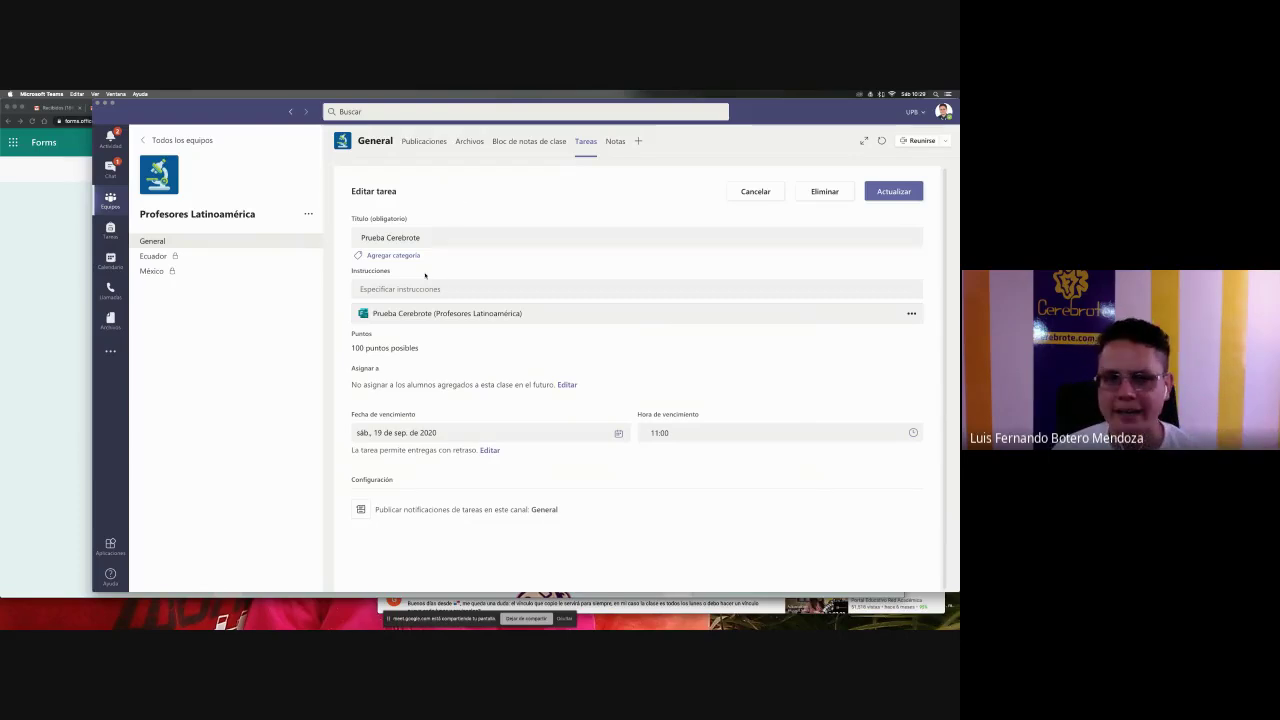
- Append 'para eliminar' to the assignment title
double_click(391, 238)
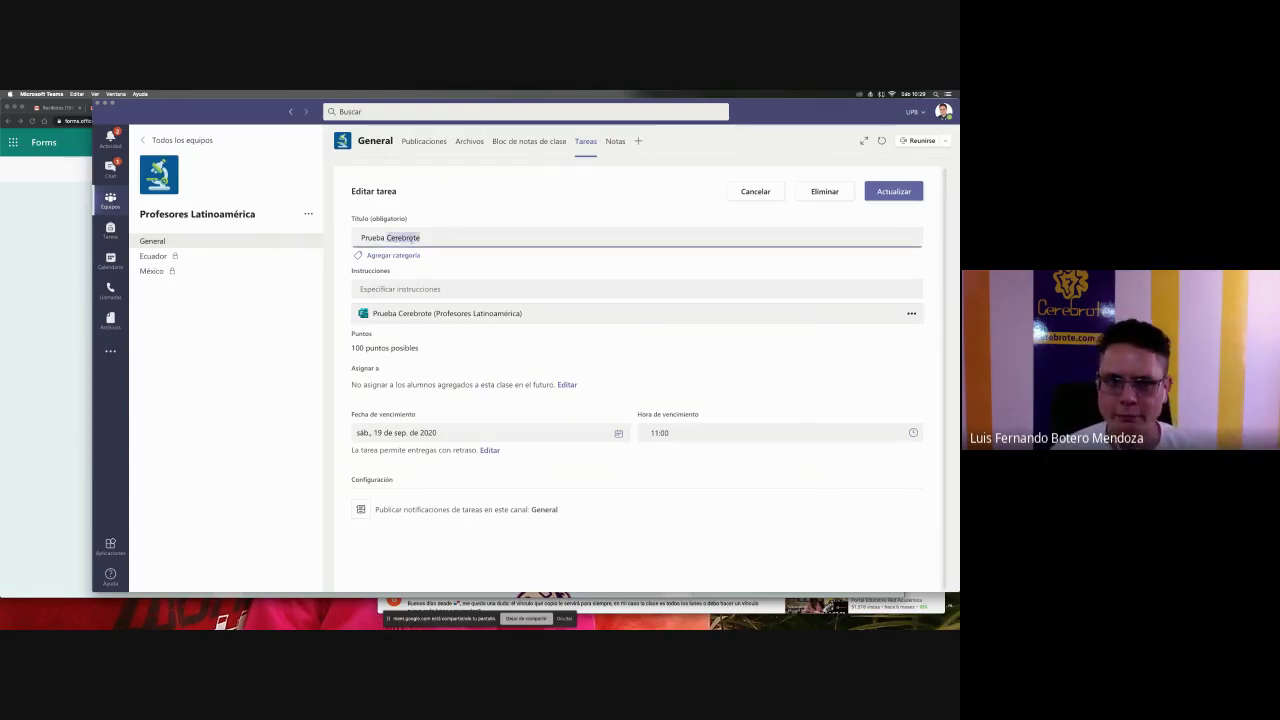
left_click(423, 238)
type("para eliminar")
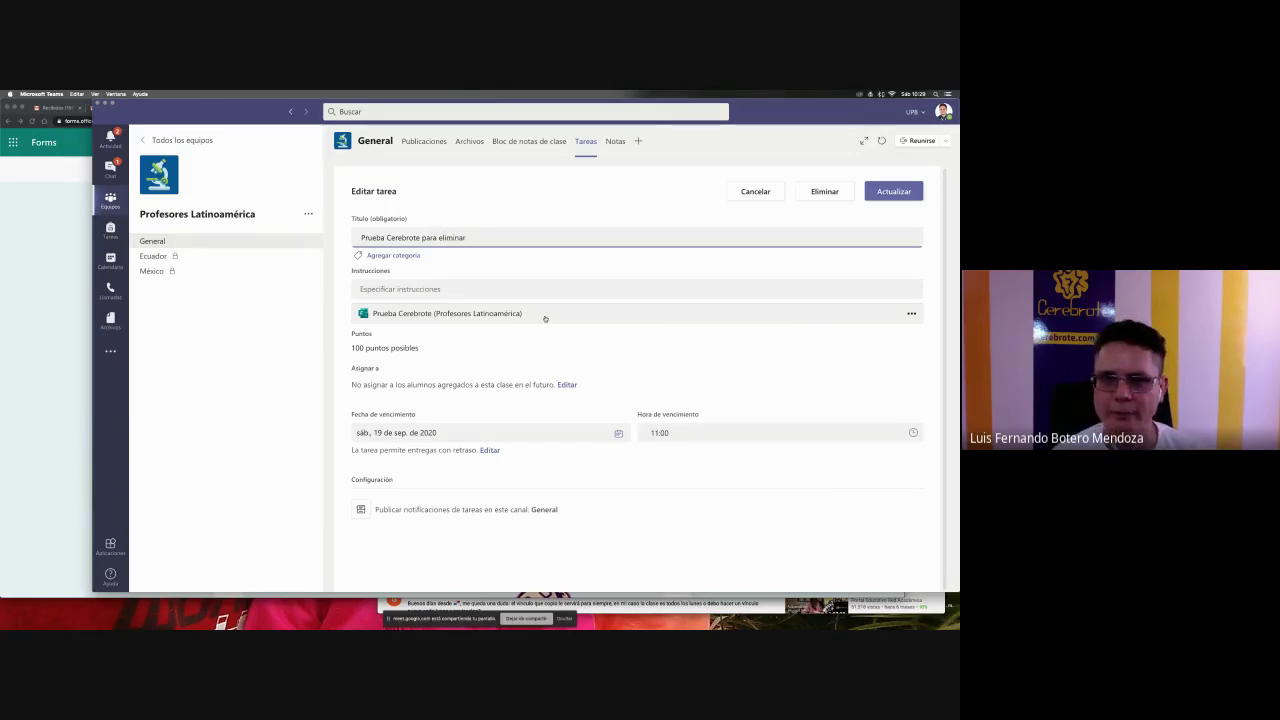
- Preview the attached Prueba Cerebrote quiz inside Teams, then go back
left_click(911, 315)
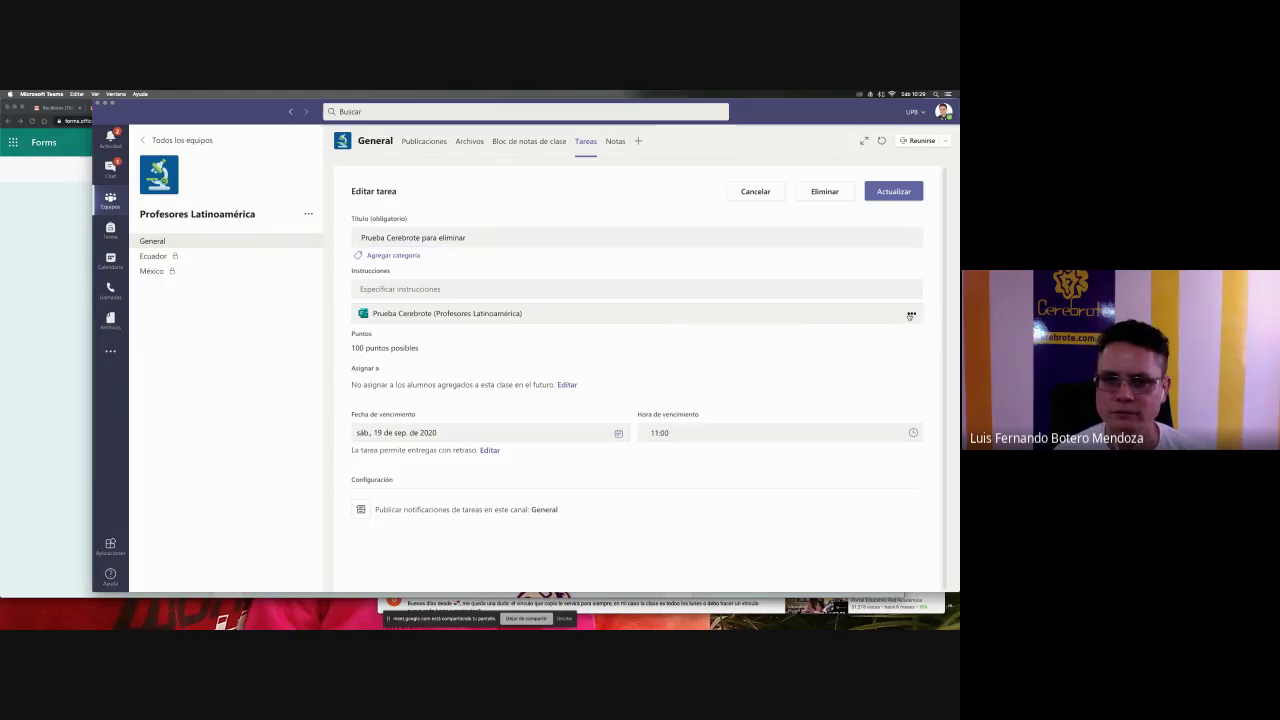
left_click(867, 320)
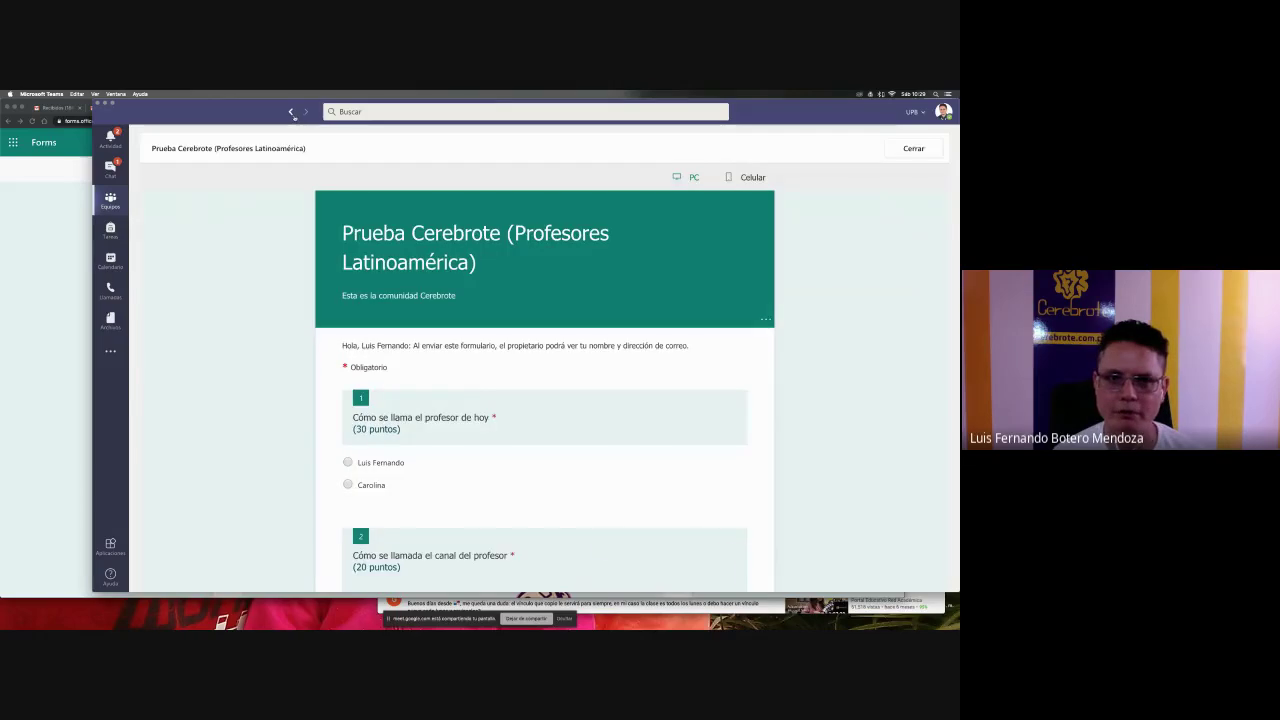
left_click(291, 112)
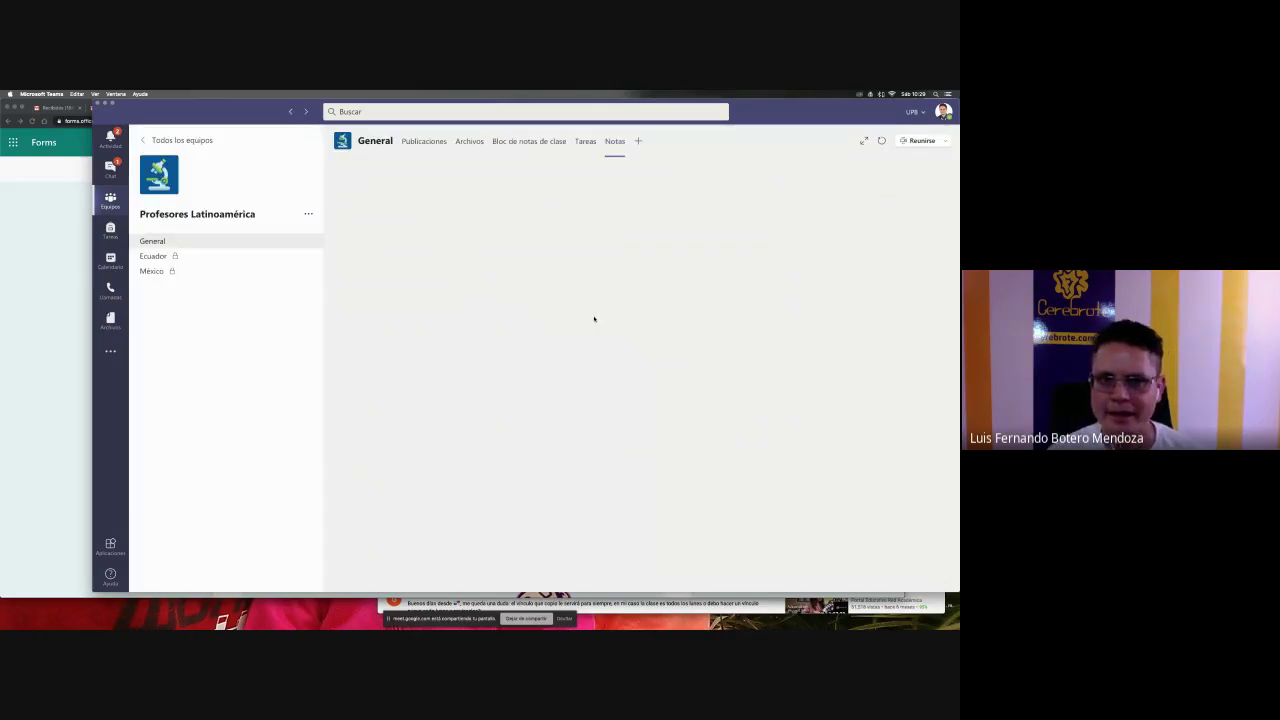
- Reopen the 11:00 assignment's edit form, save it with Actualizar, and return to Tareas
left_click(584, 141)
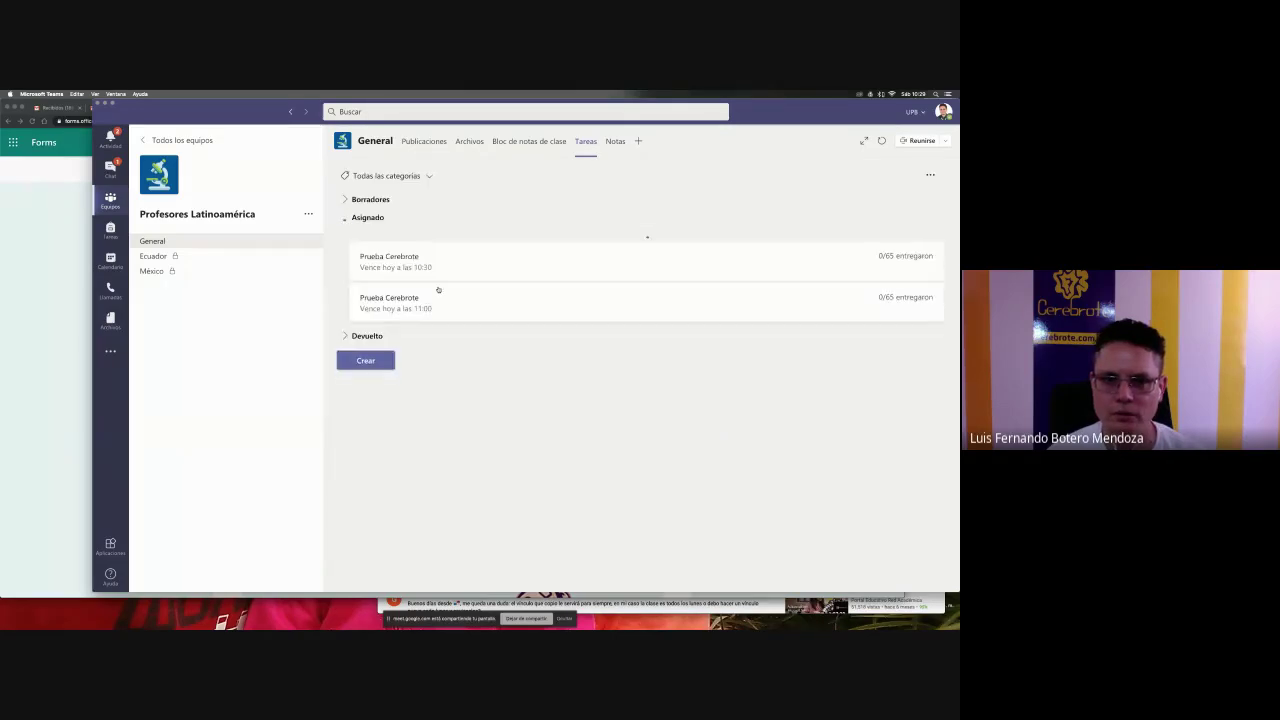
left_click(441, 293)
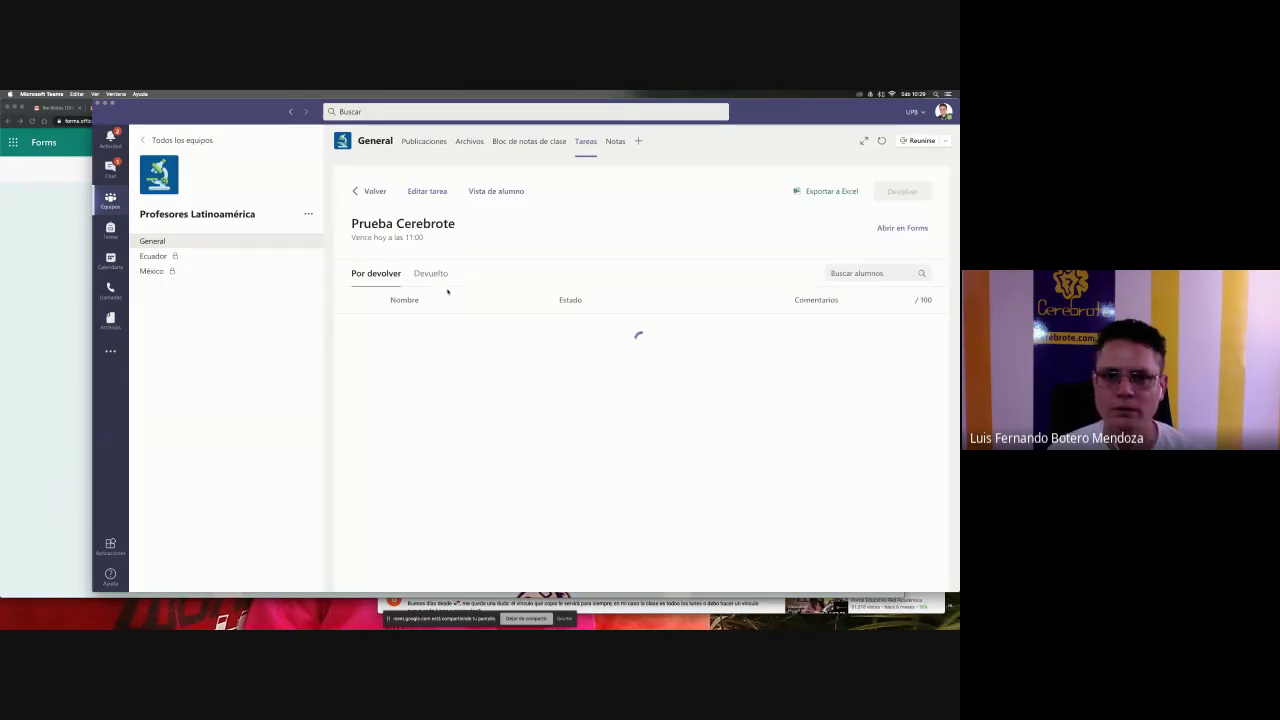
left_click(425, 191)
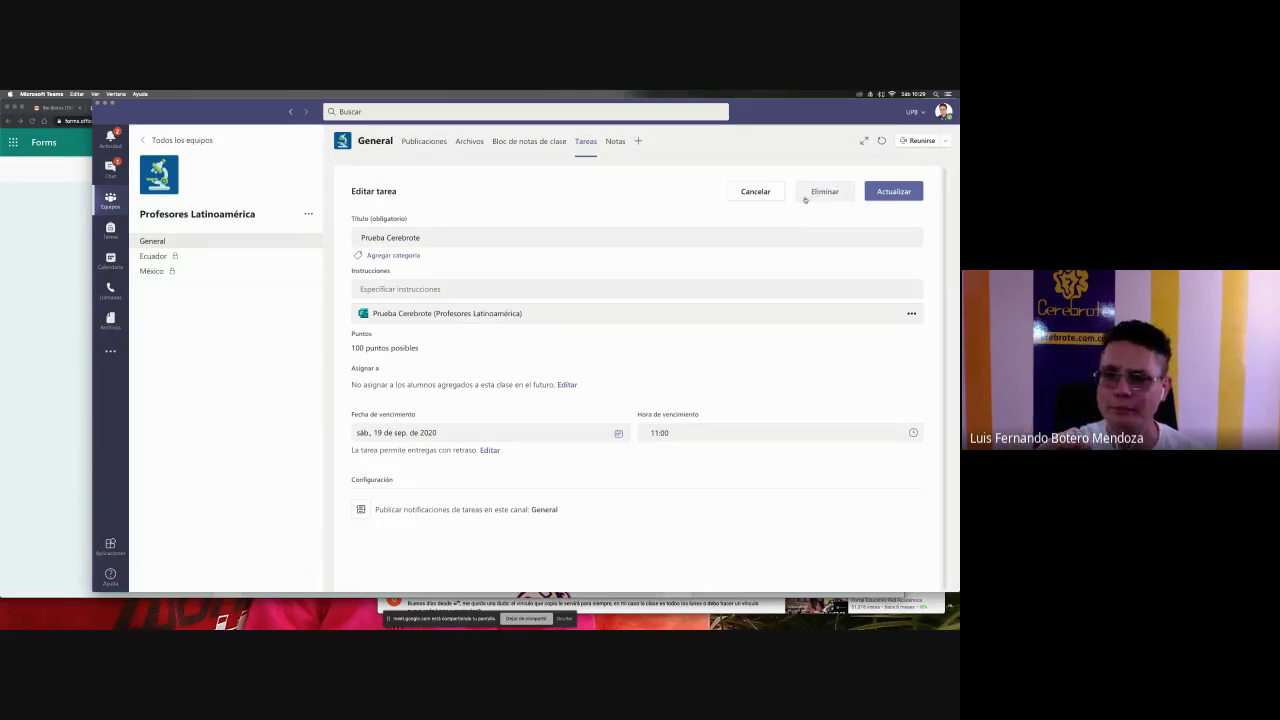
left_click(880, 193)
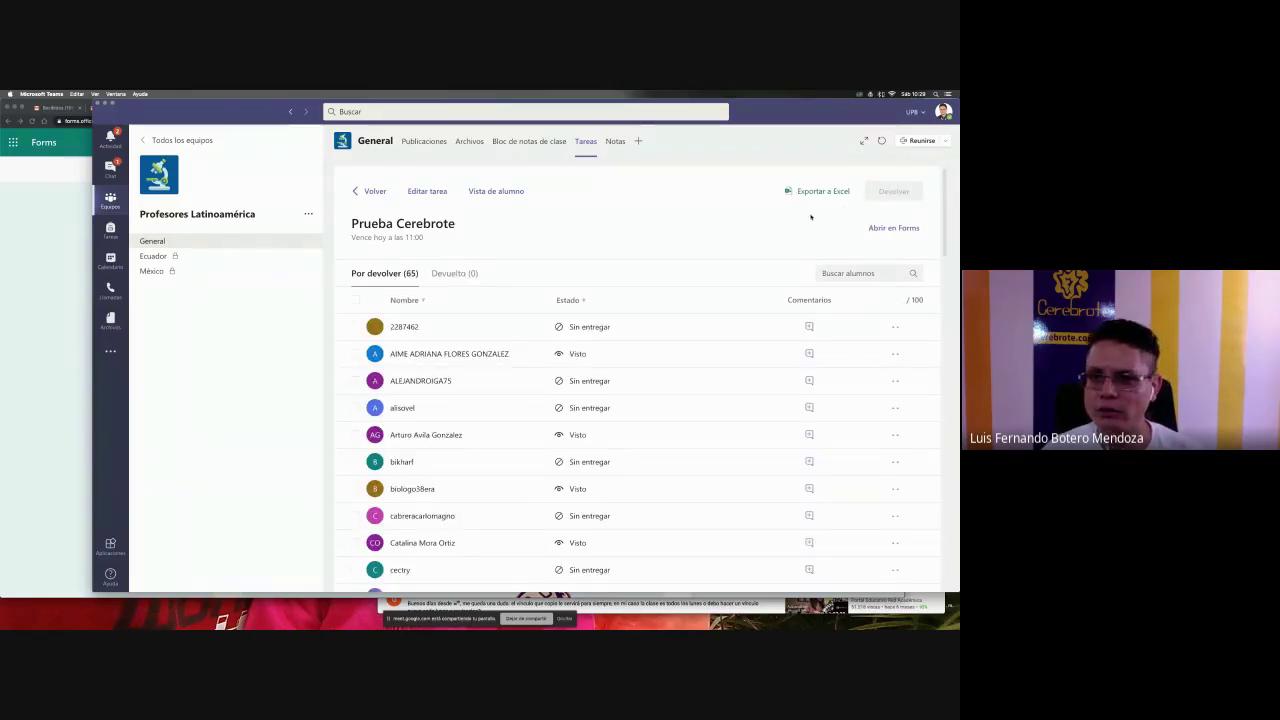
left_click(374, 191)
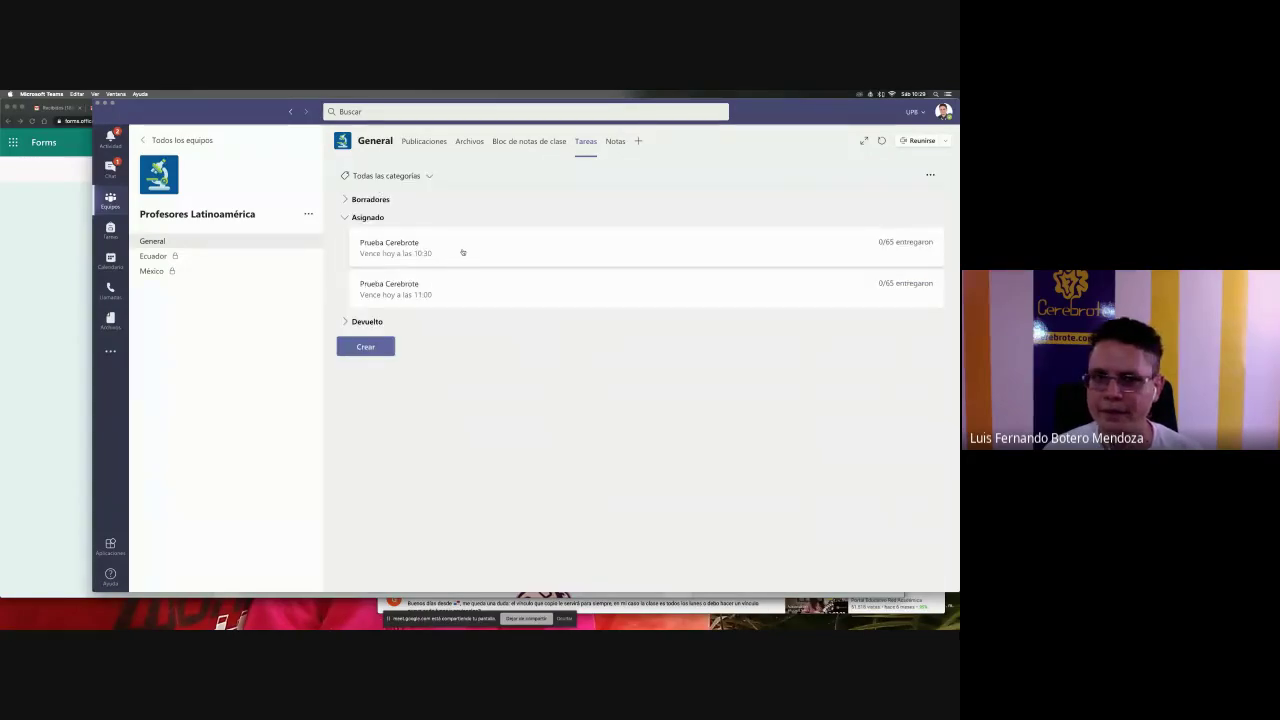
- Delete the 10:30 Prueba Cerebrote assignment through Editar tarea > Eliminar, confirming with Sí
left_click(462, 253)
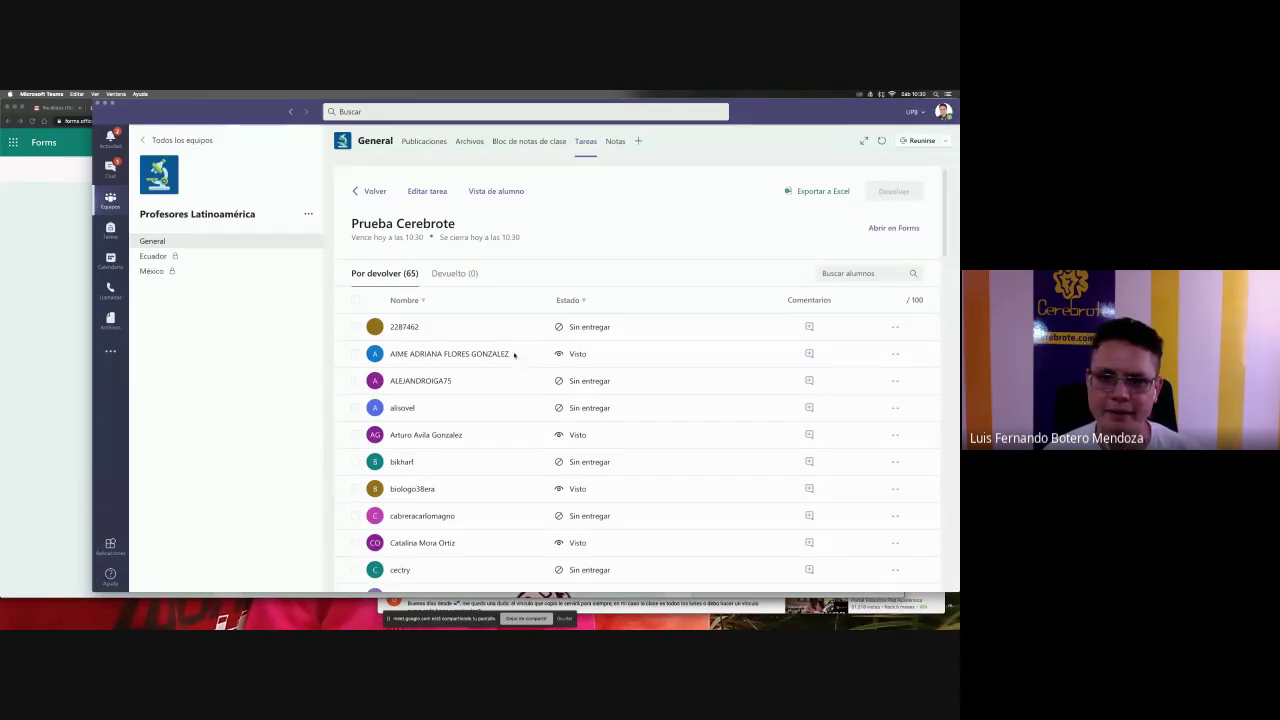
scroll(577, 349, "down", 10)
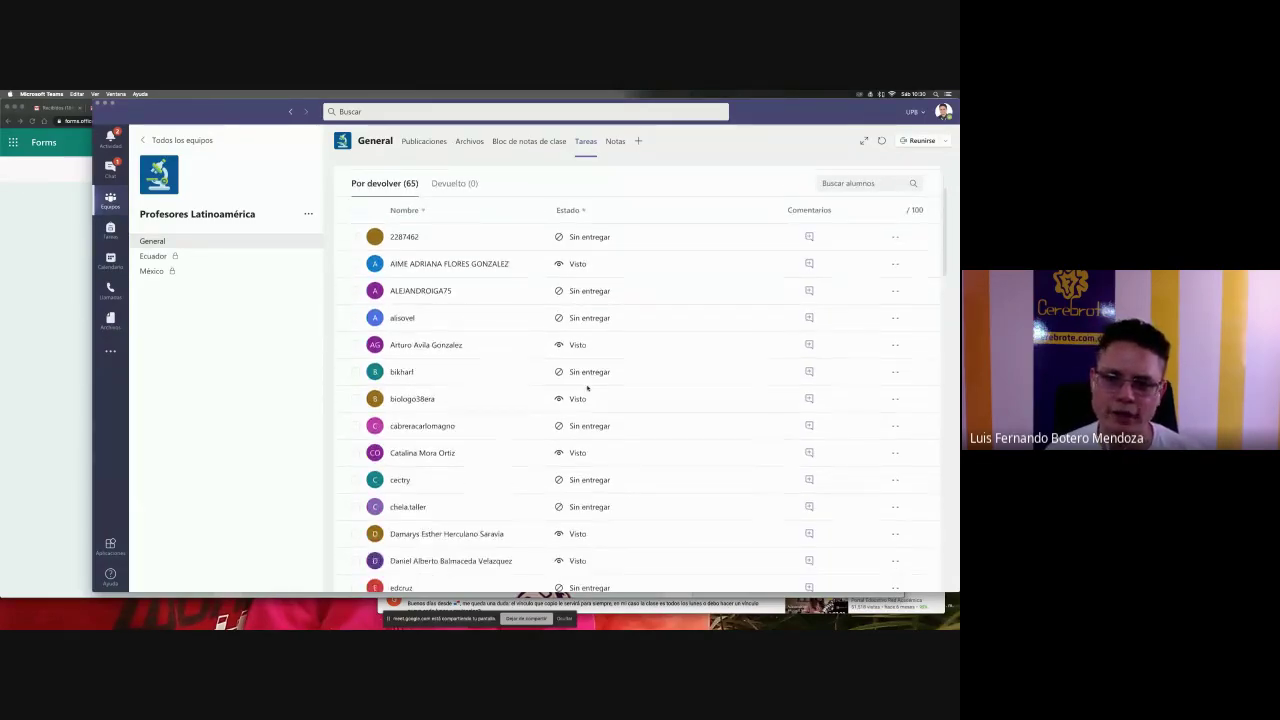
scroll(588, 388, "down", 12)
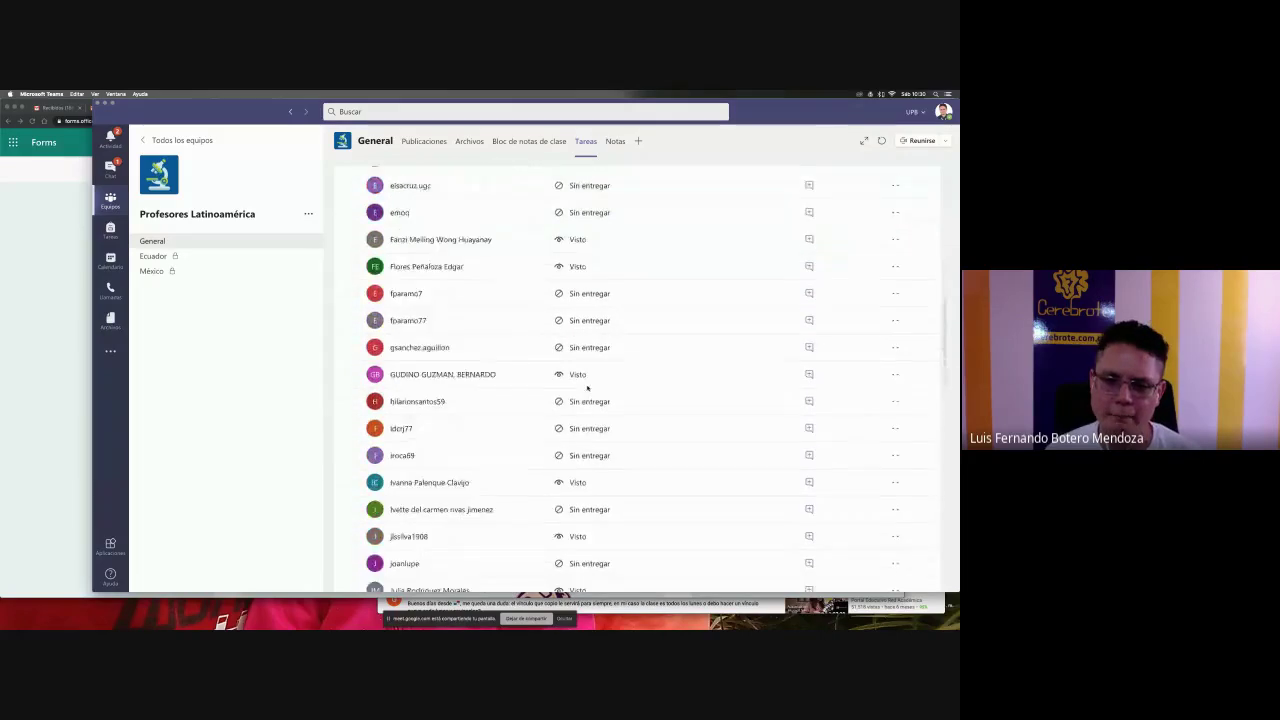
scroll(588, 388, "up", 20)
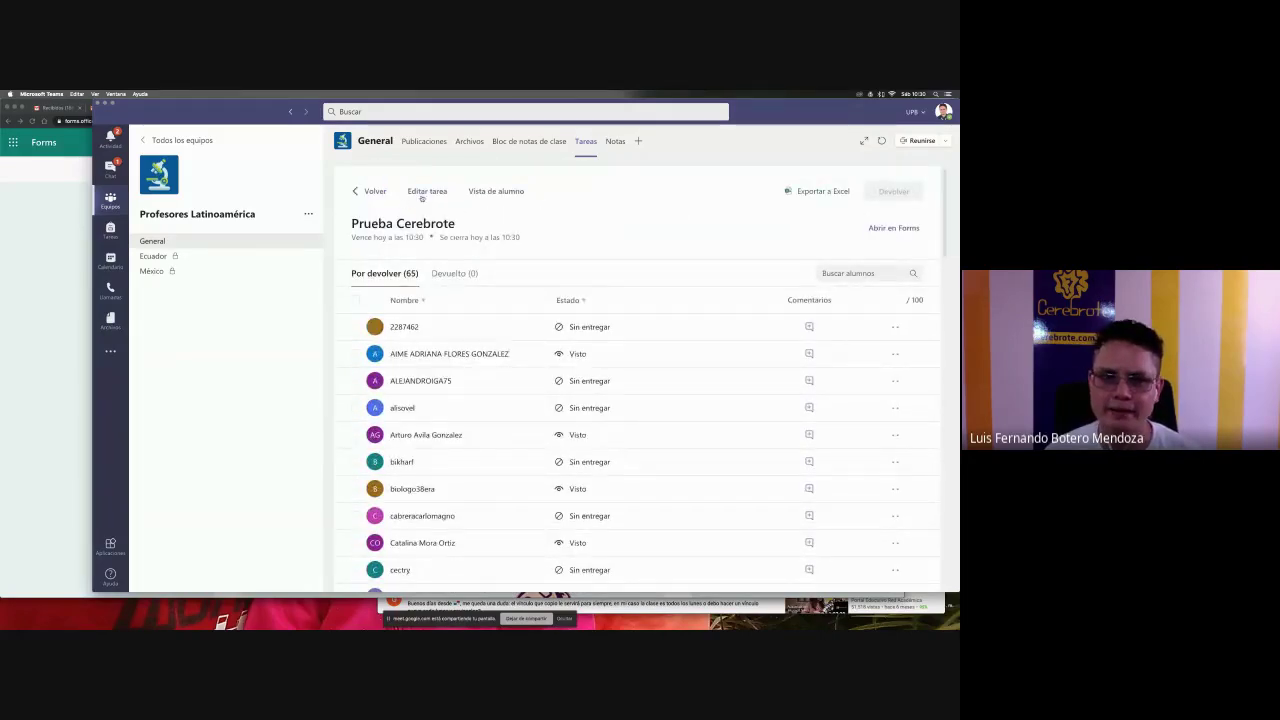
left_click(424, 194)
left_click(832, 191)
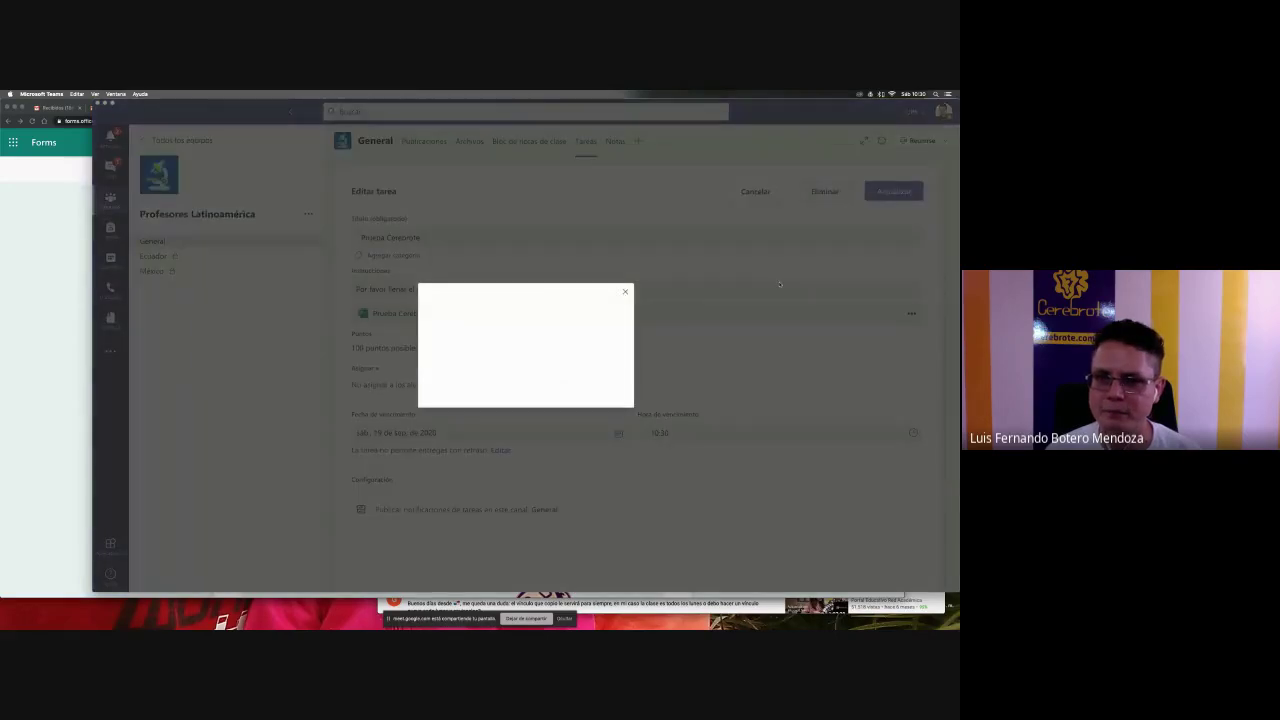
left_click(590, 384)
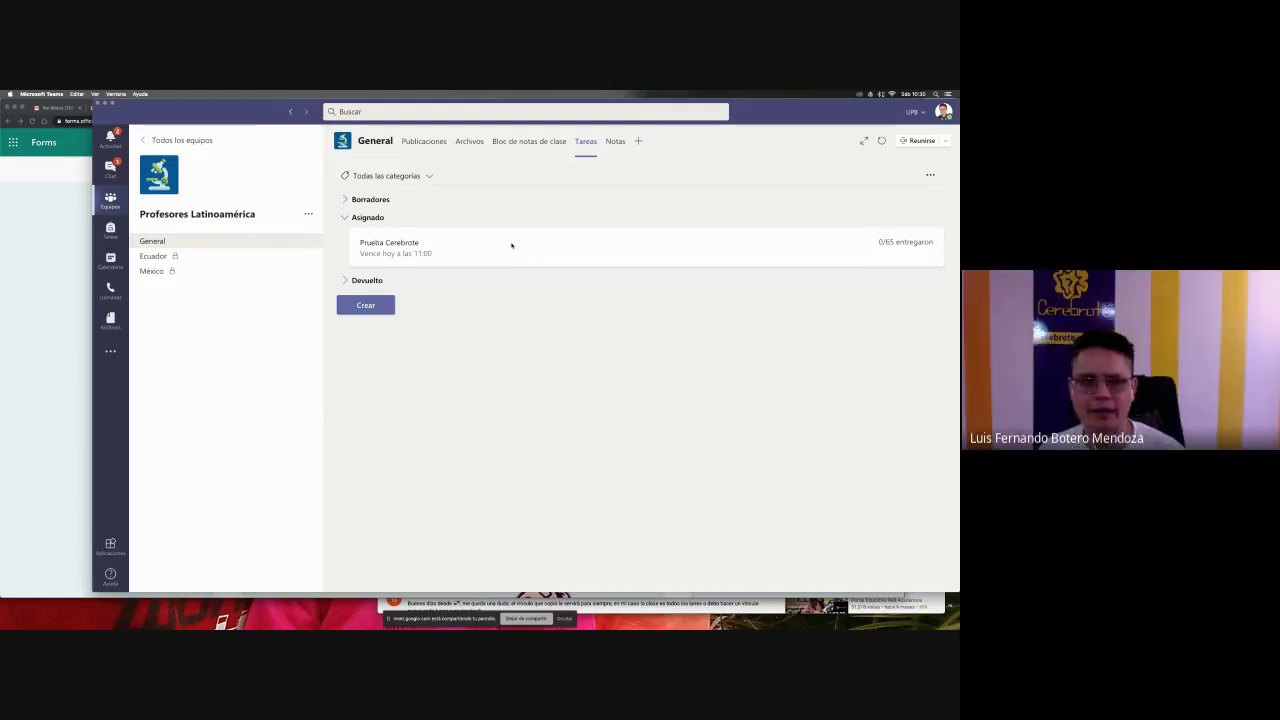
left_click(144, 241)
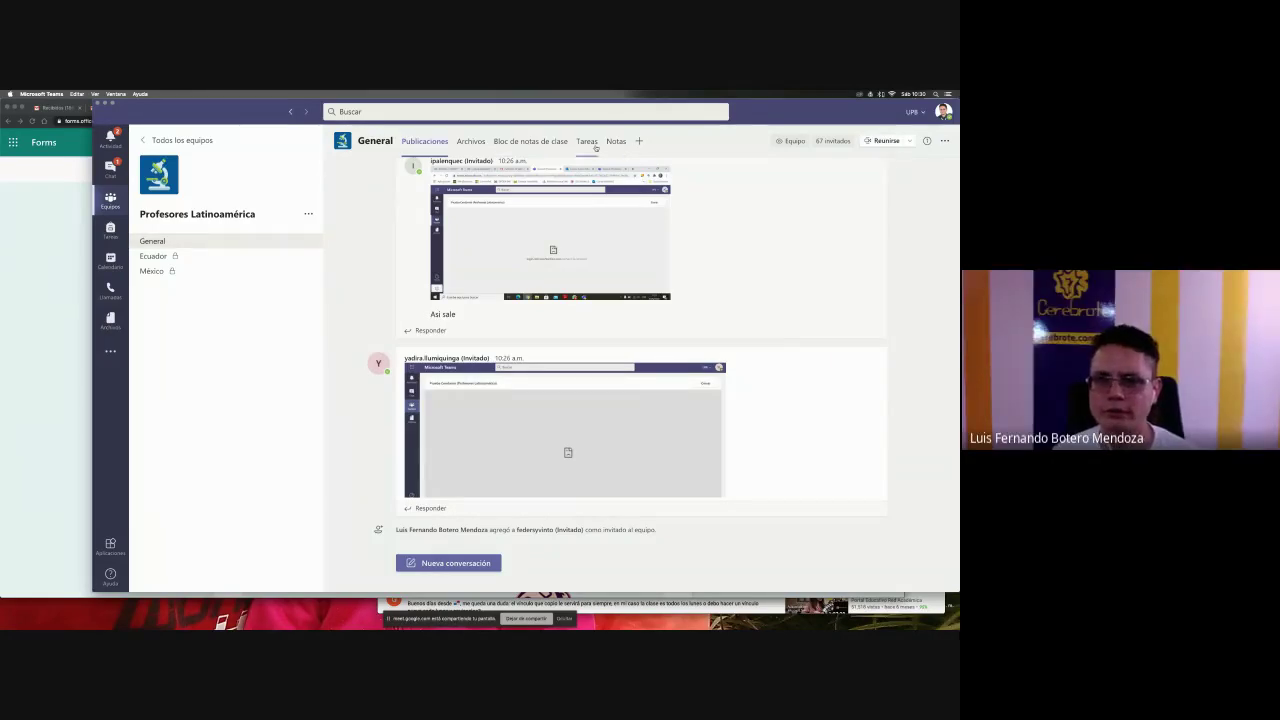
left_click(20, 309)
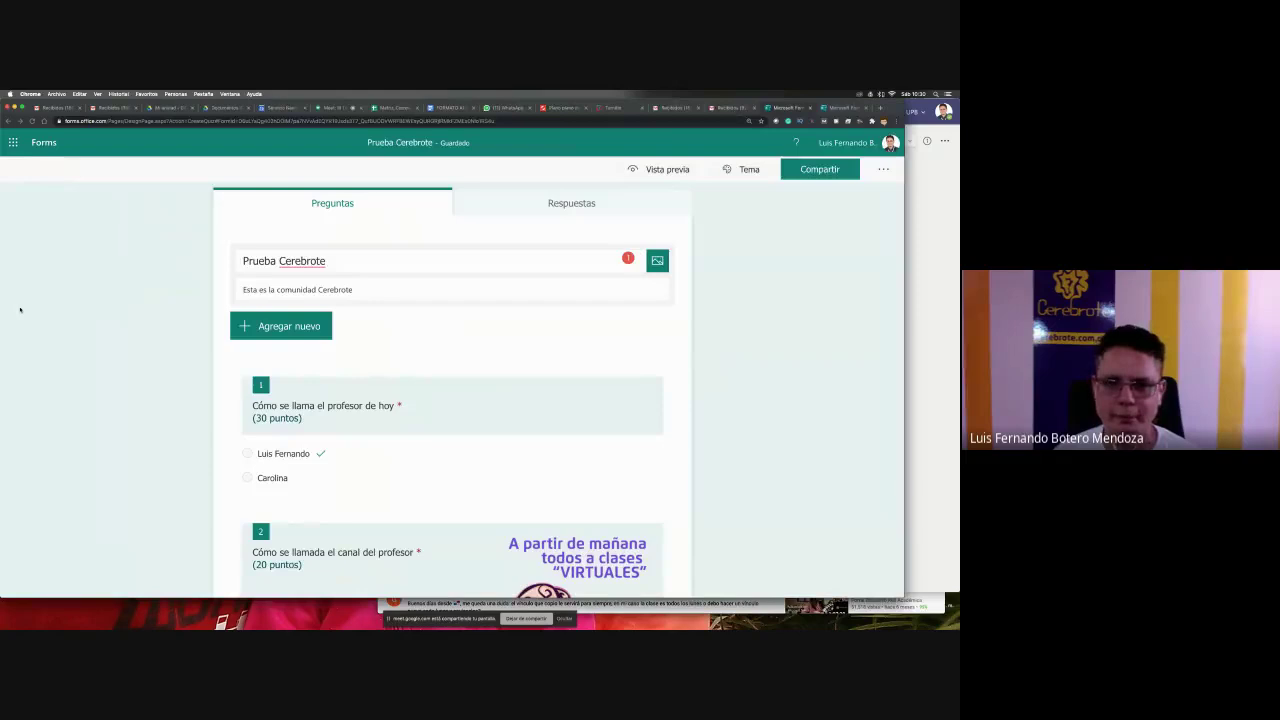
left_click(856, 171)
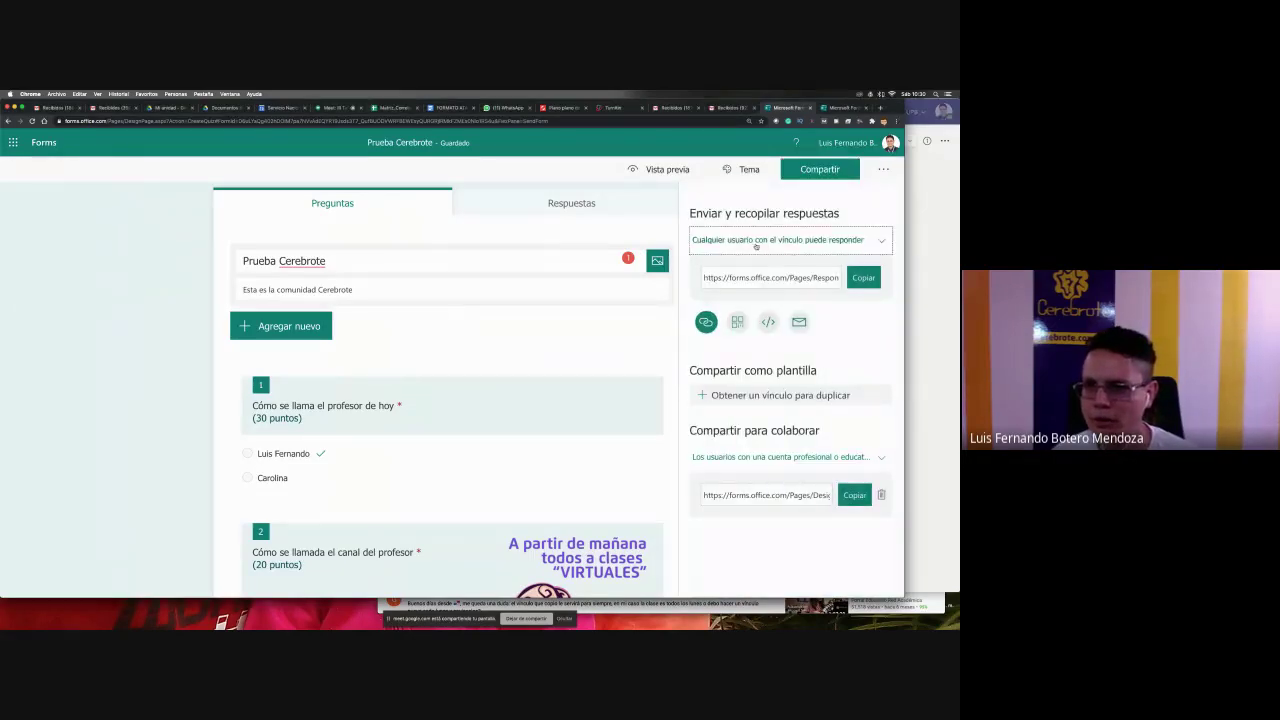
key("super+Tab")
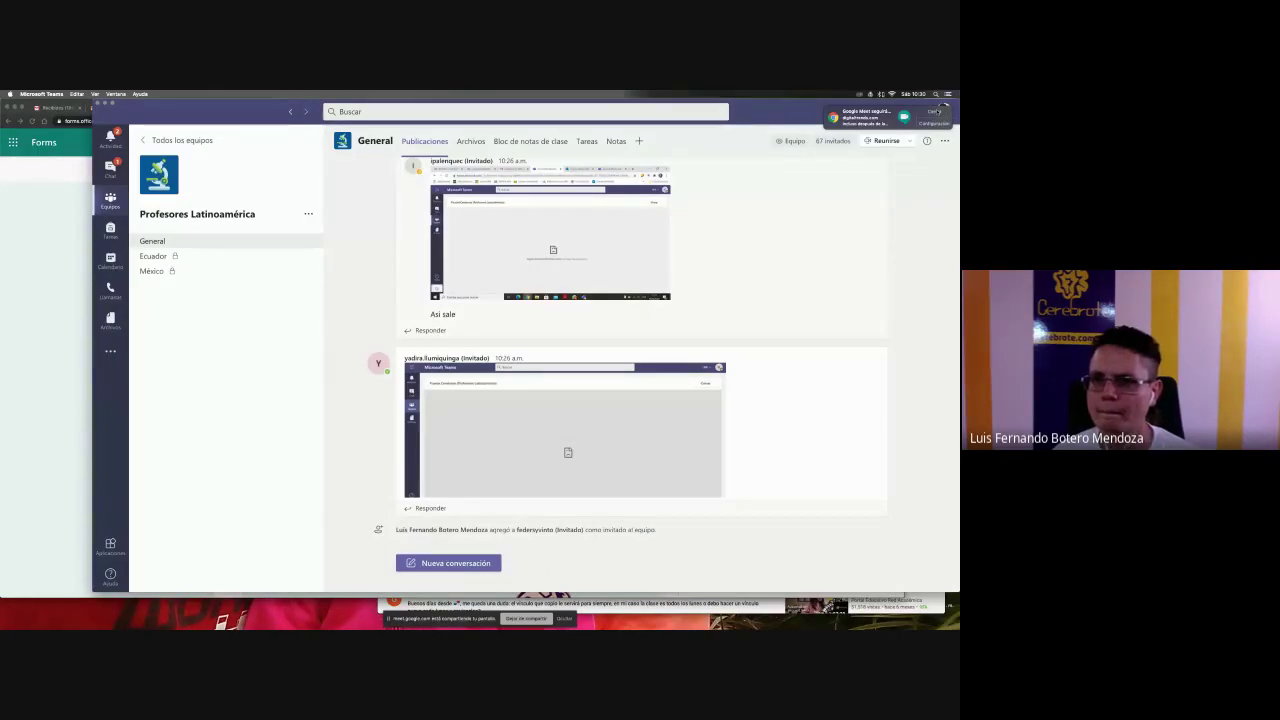
left_click(939, 111)
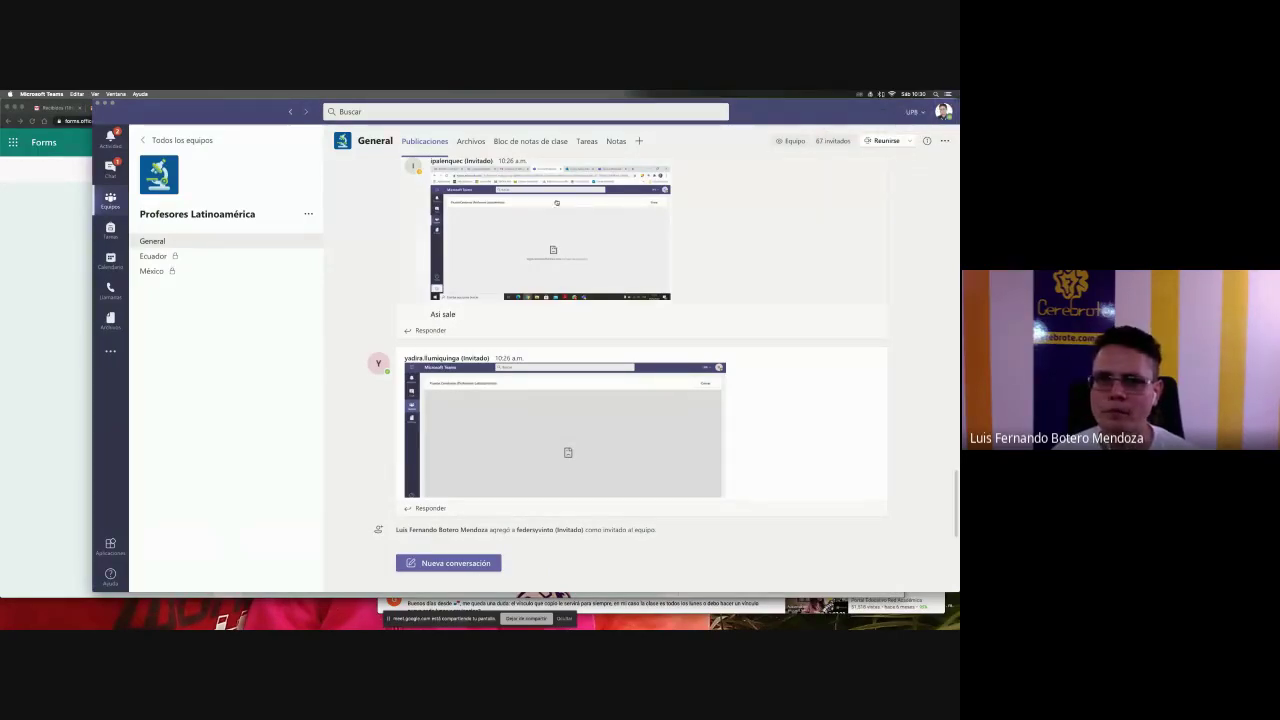
left_click(584, 141)
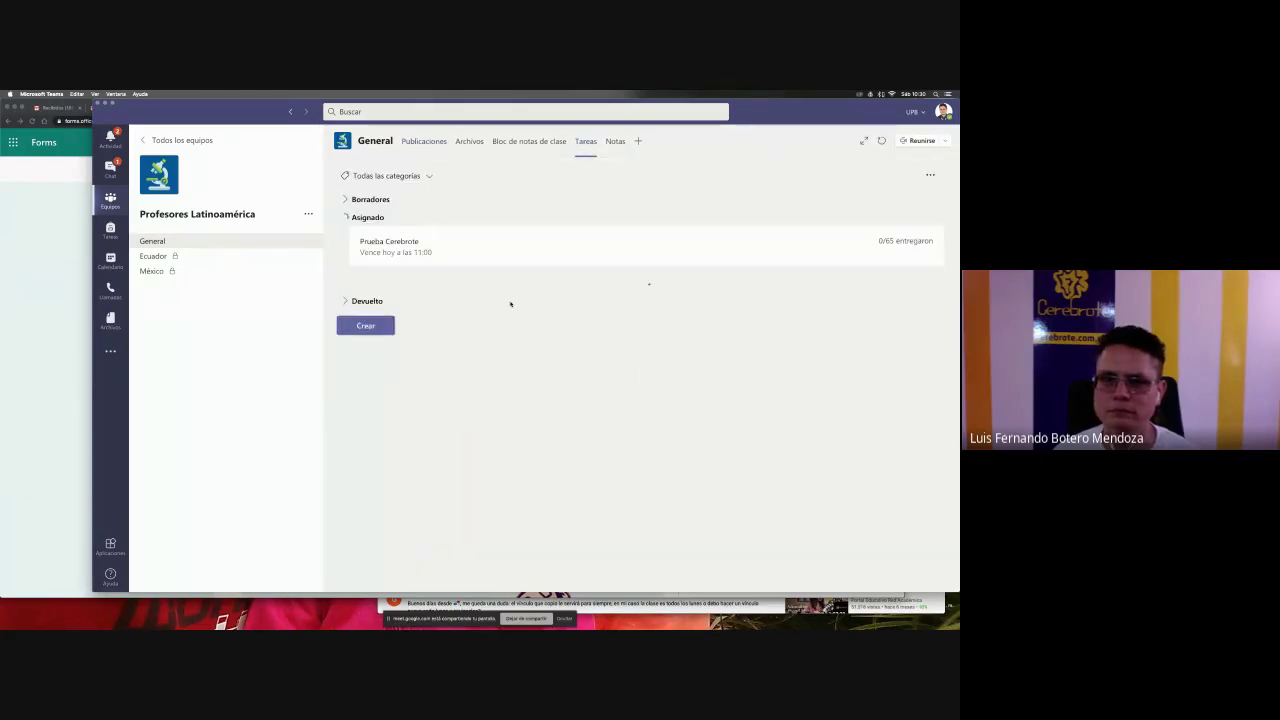
- Start a new quiz assignment using the Prueba Cerebrote quiz
left_click(366, 306)
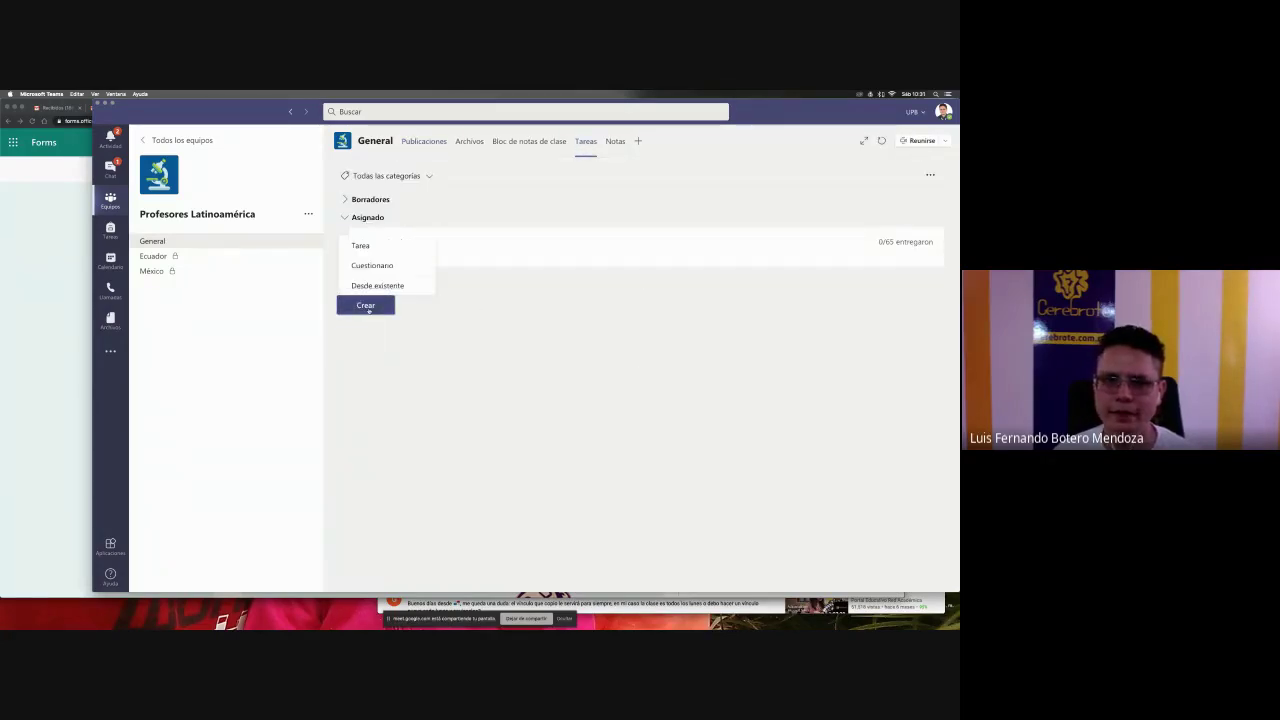
left_click(372, 265)
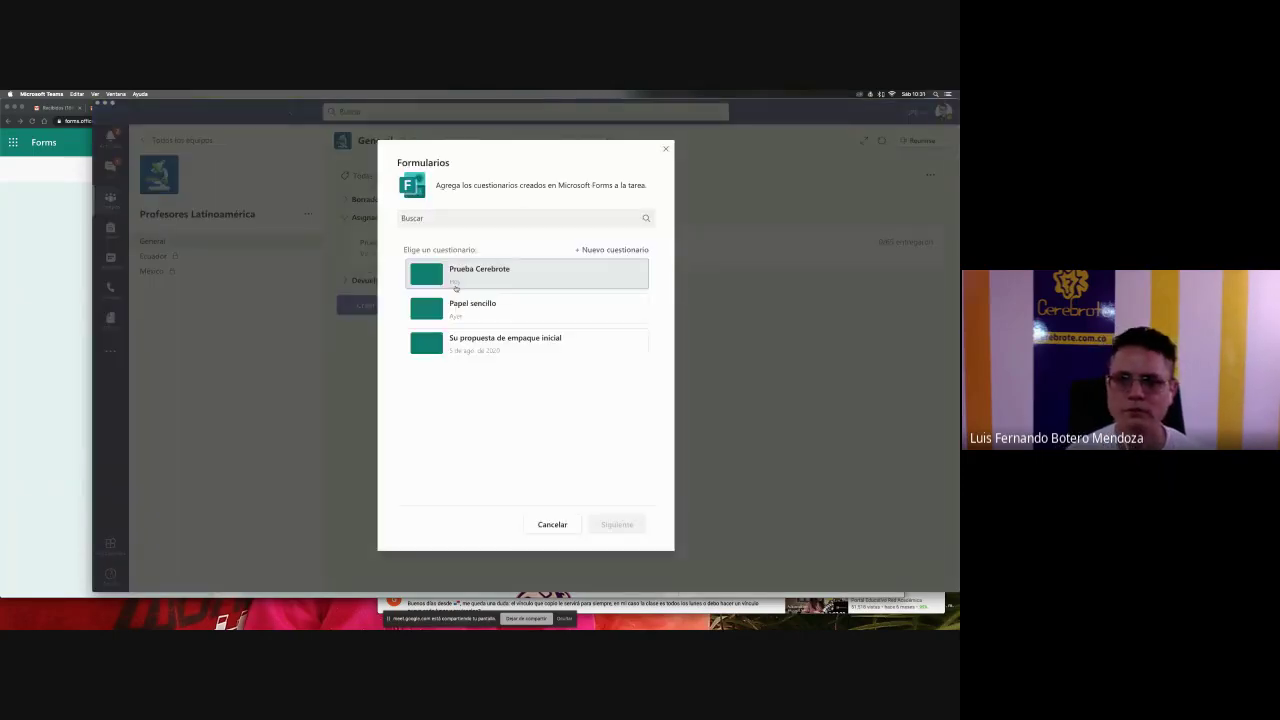
left_click(474, 283)
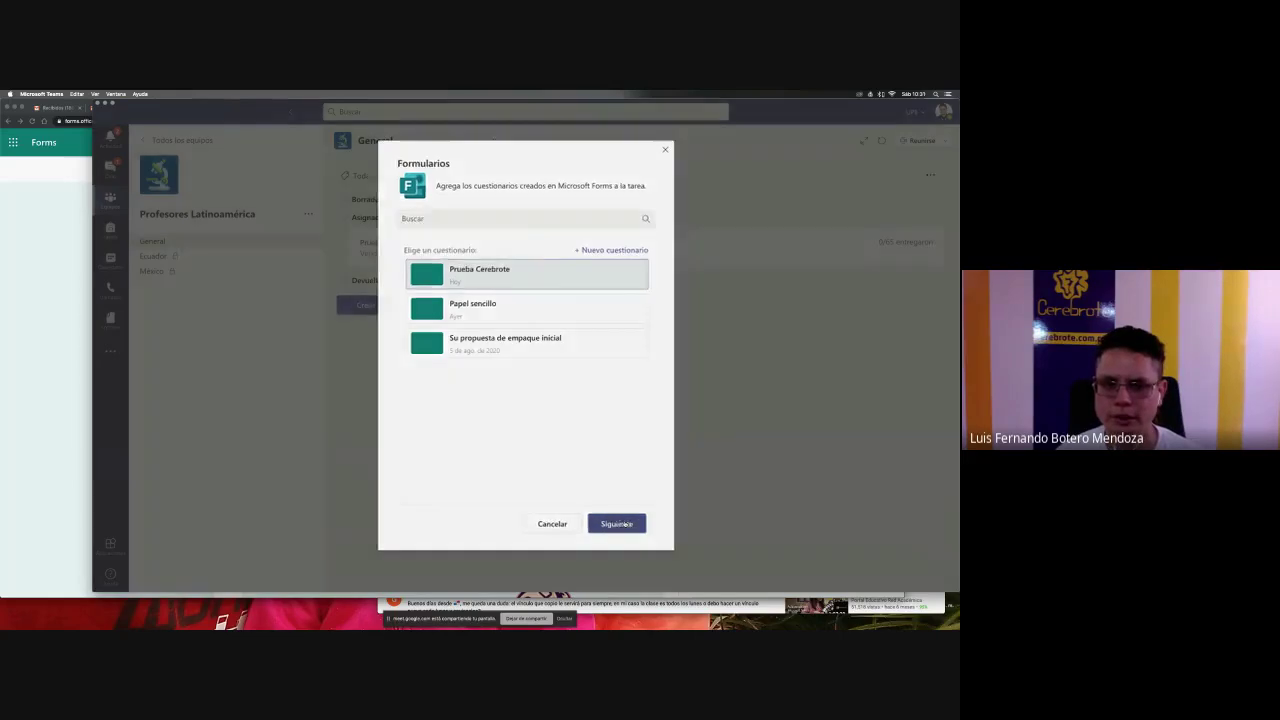
left_click(617, 524)
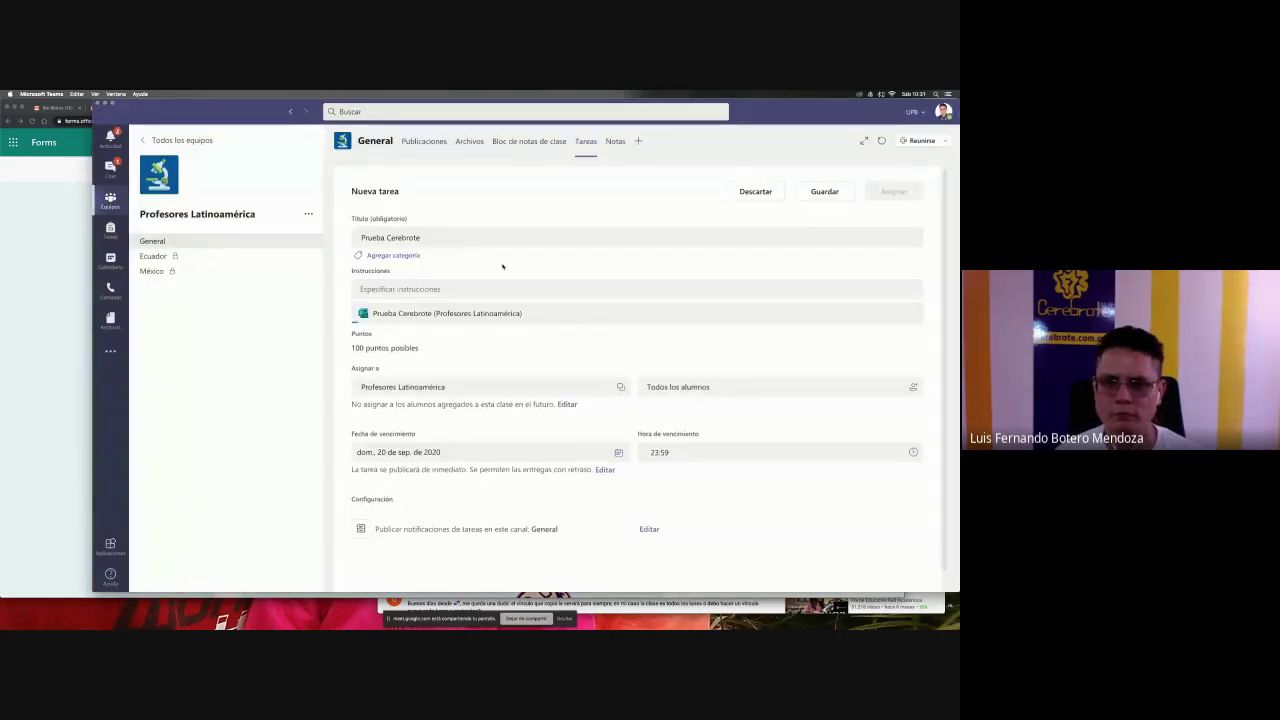
- Enter the instructions 'Ojalá este sí'
left_click(485, 287)
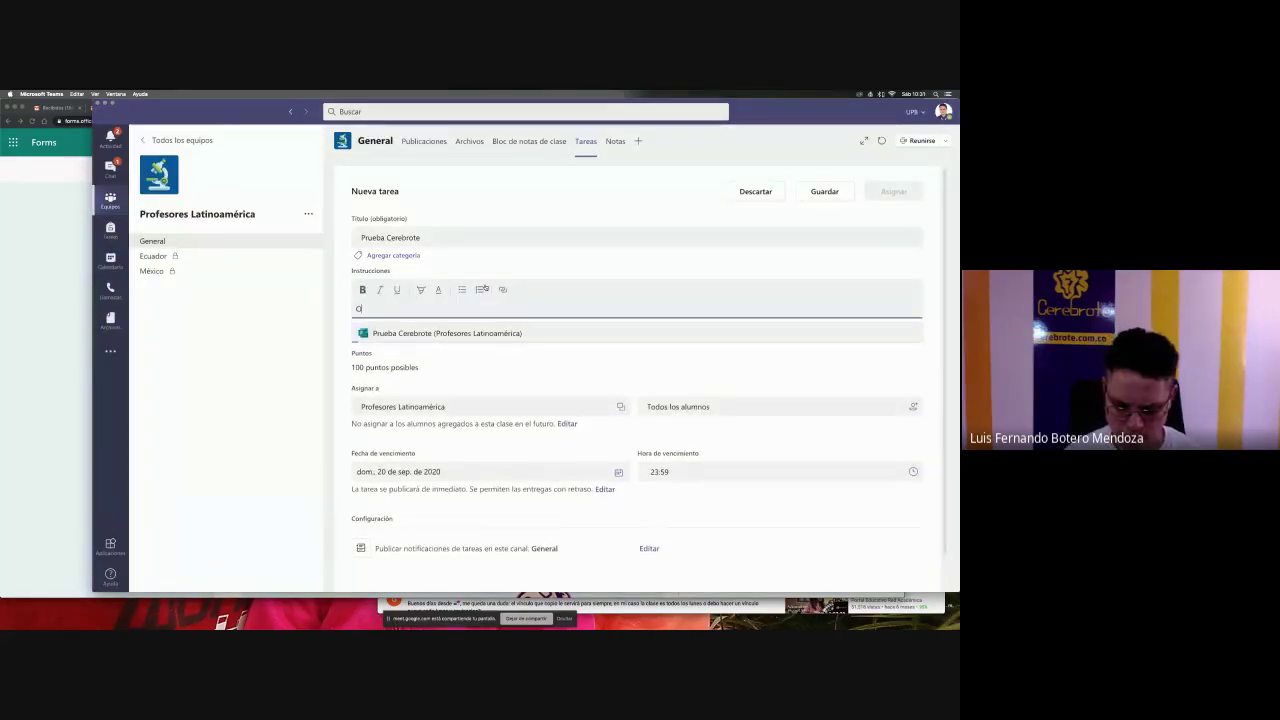
type("Ojalá s")
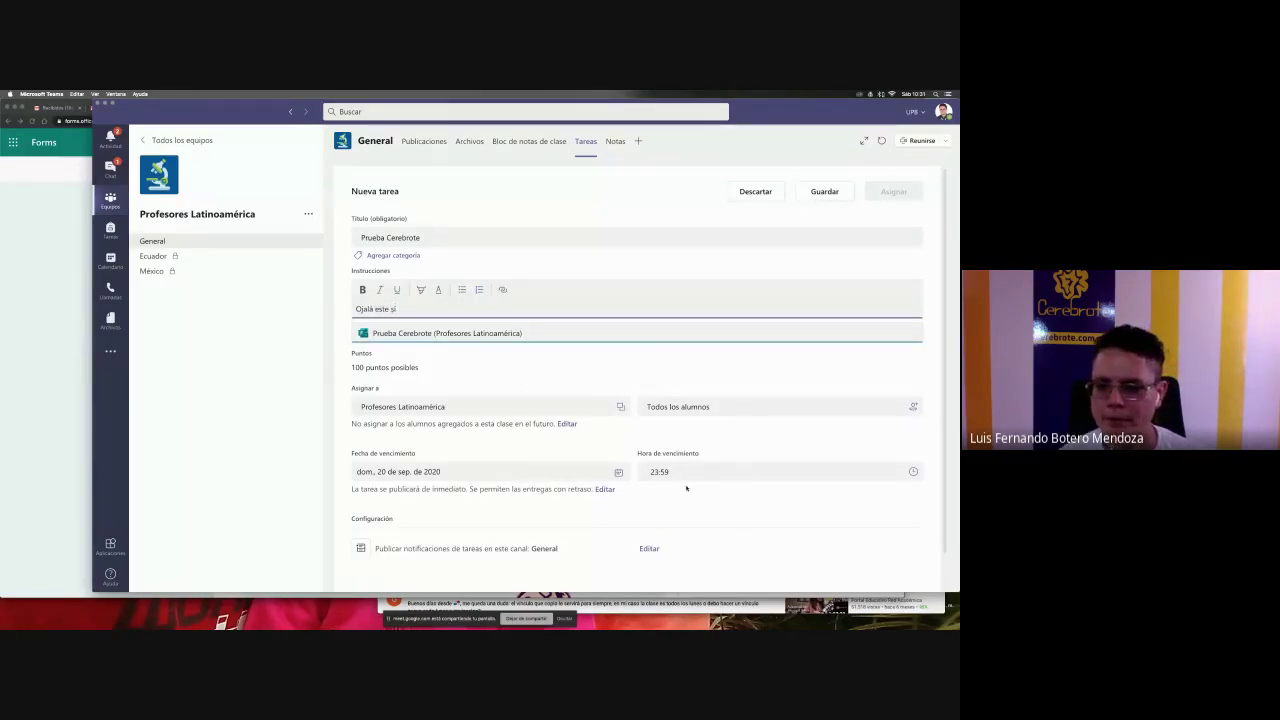
left_click(655, 420)
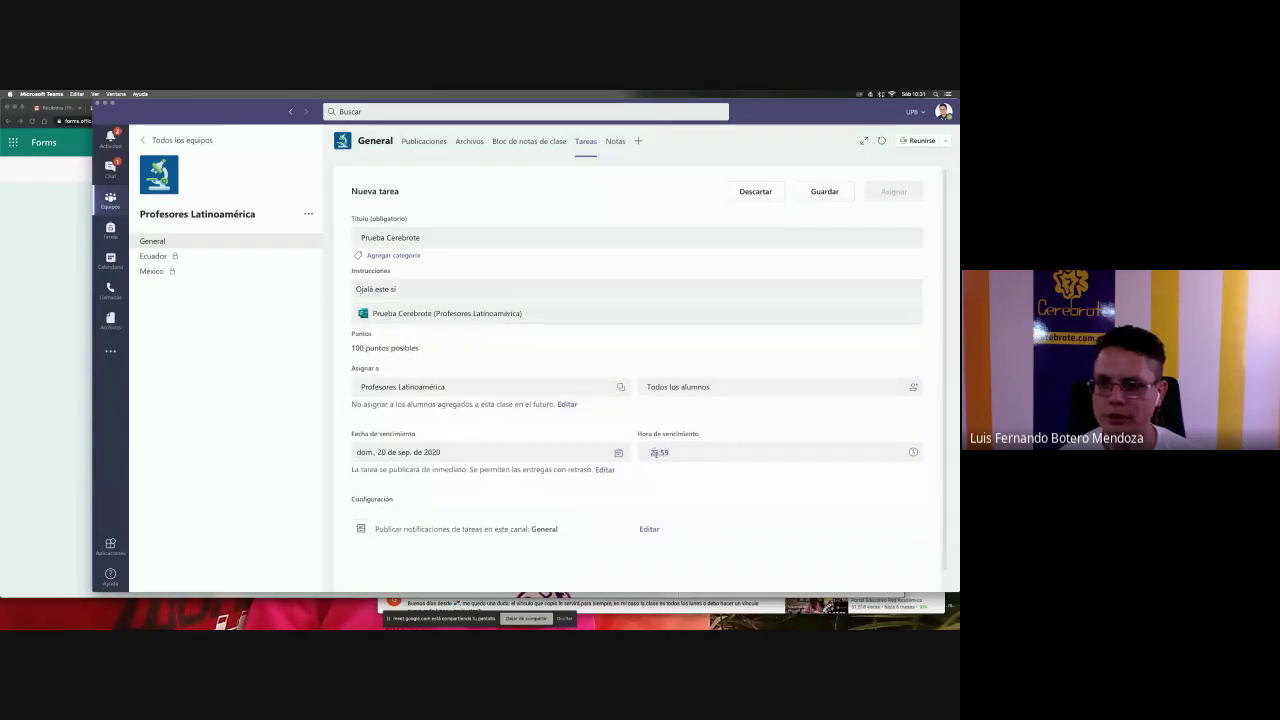
- Set the due date to 19 Sep 2020 at 10:59 and assign the quiz
left_click(660, 452)
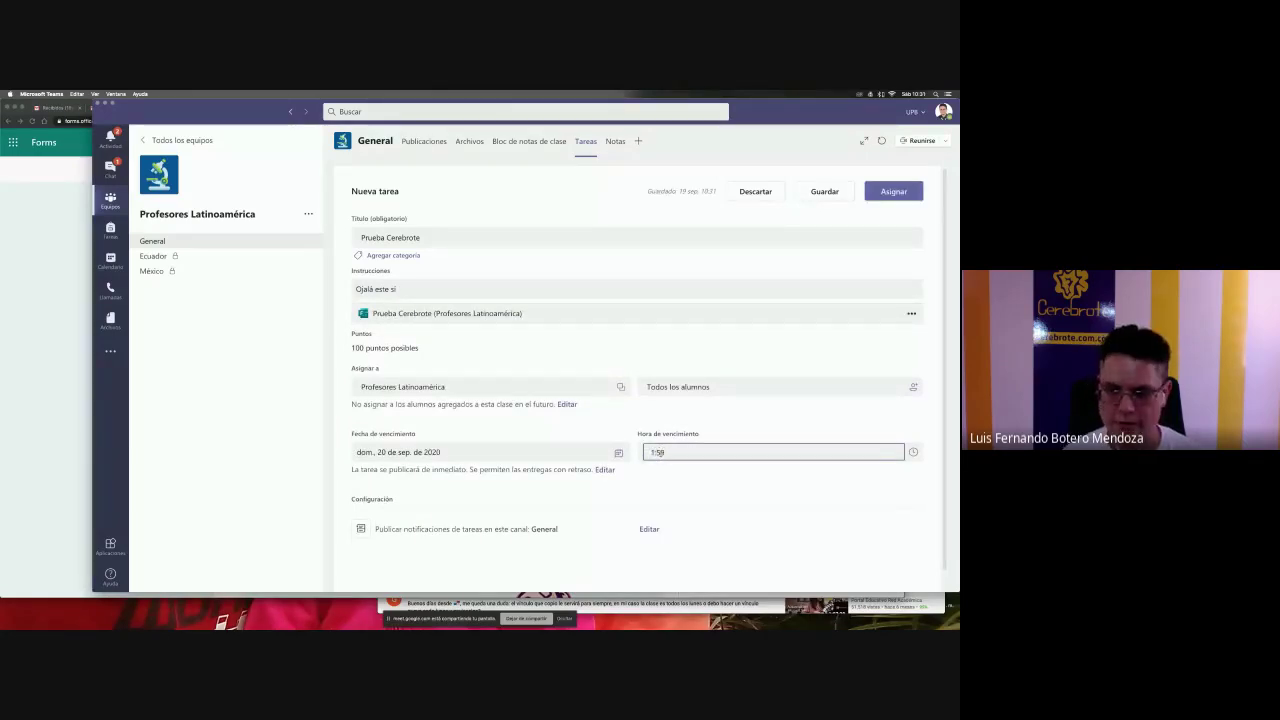
type("0")
left_click(423, 451)
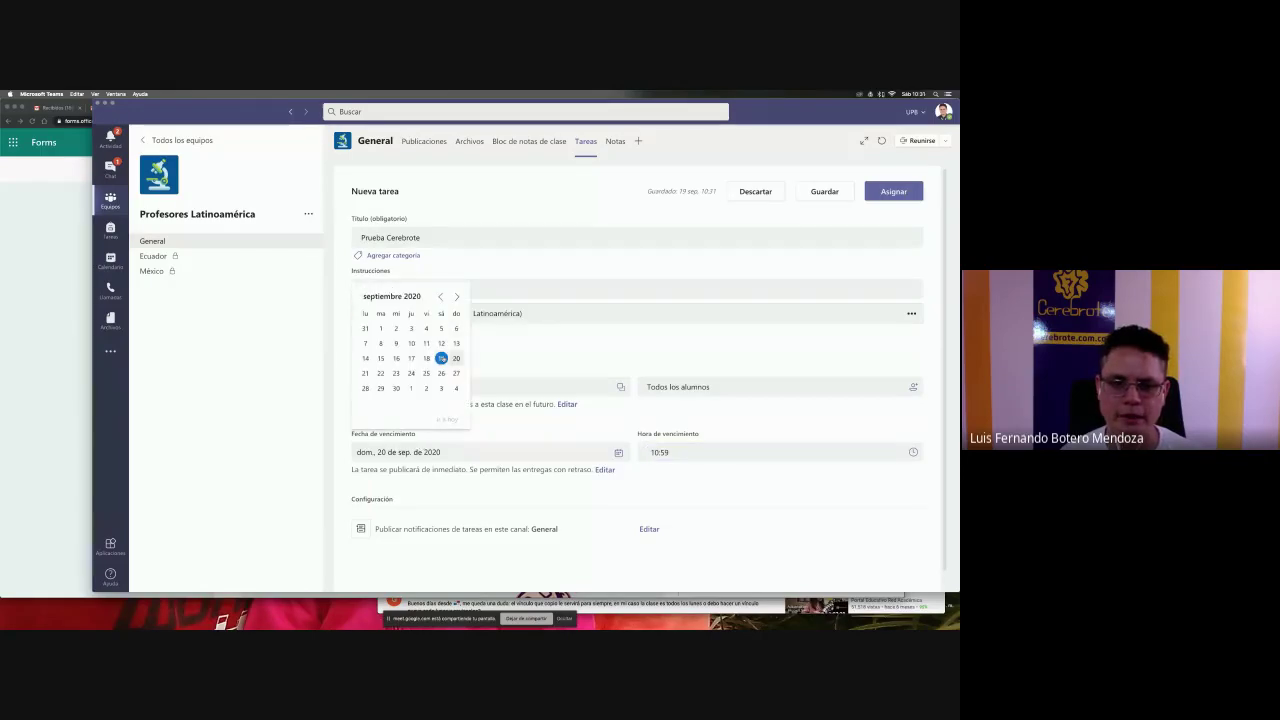
left_click(441, 358)
scroll(766, 403, "down", 1)
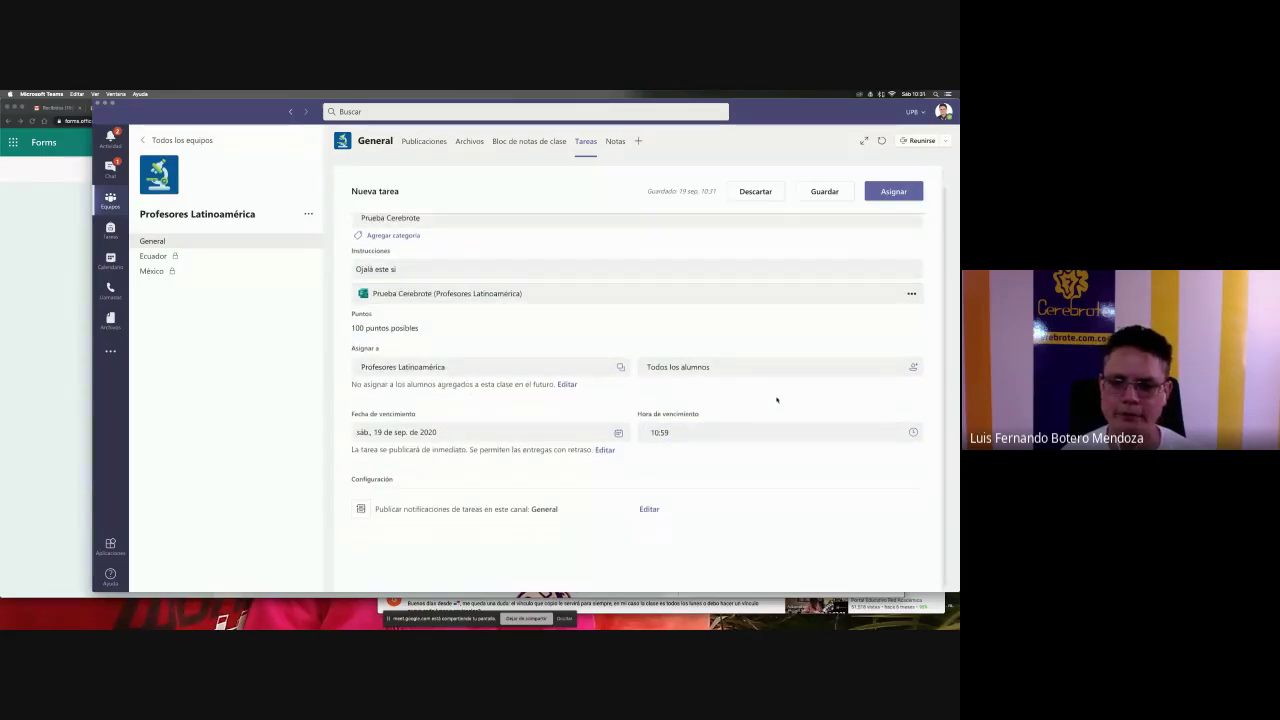
left_click(902, 191)
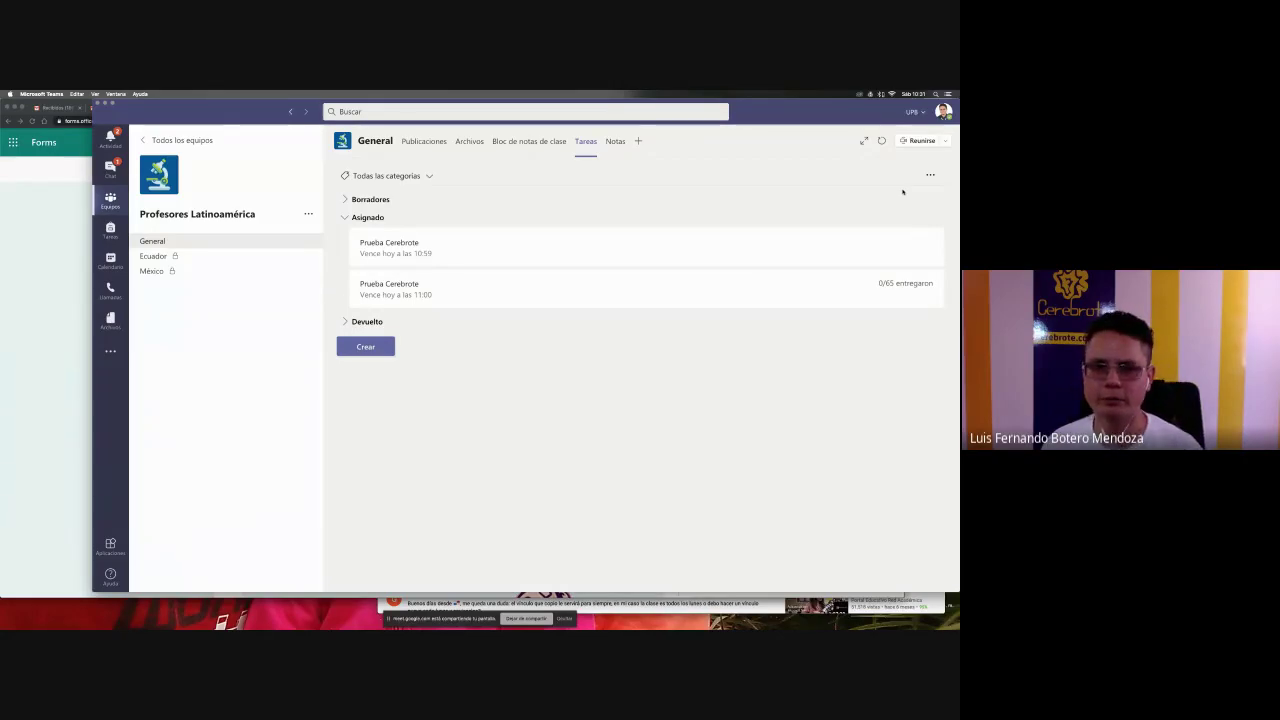
- Delete the 11:00 Prueba Cerebrote assignment, then switch to the Forms quiz in Chrome
left_click(539, 292)
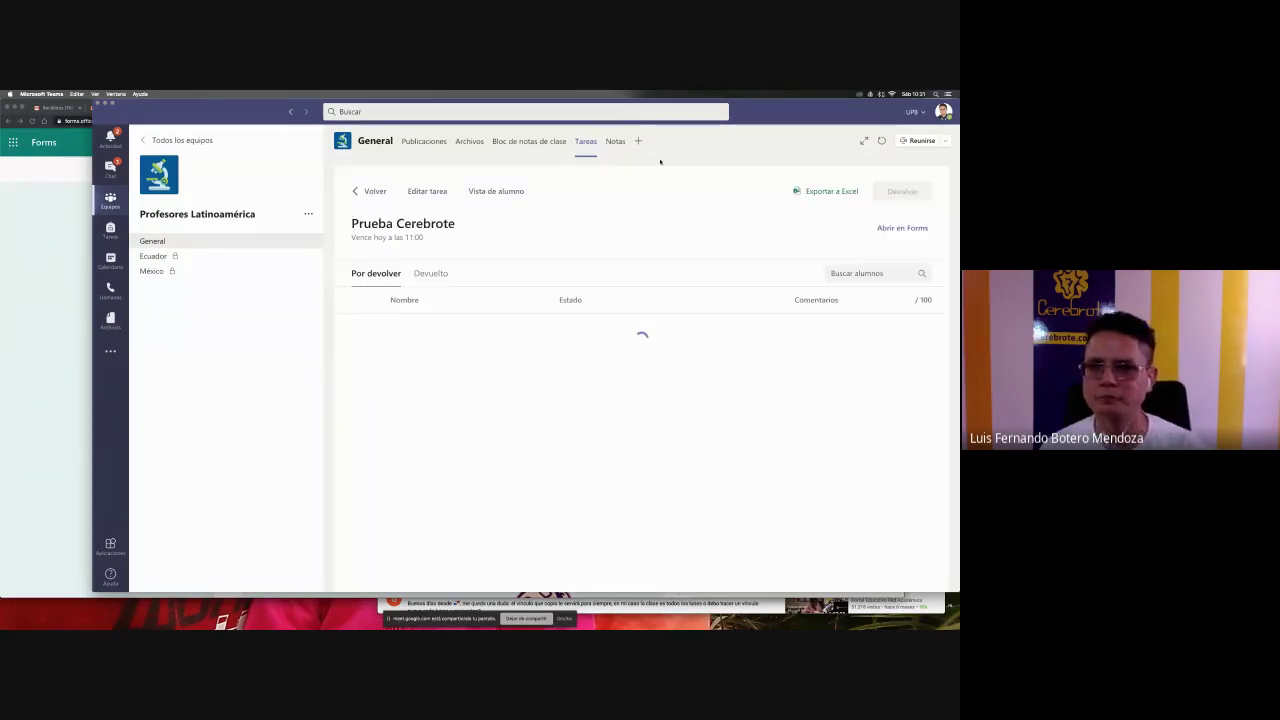
left_click(424, 191)
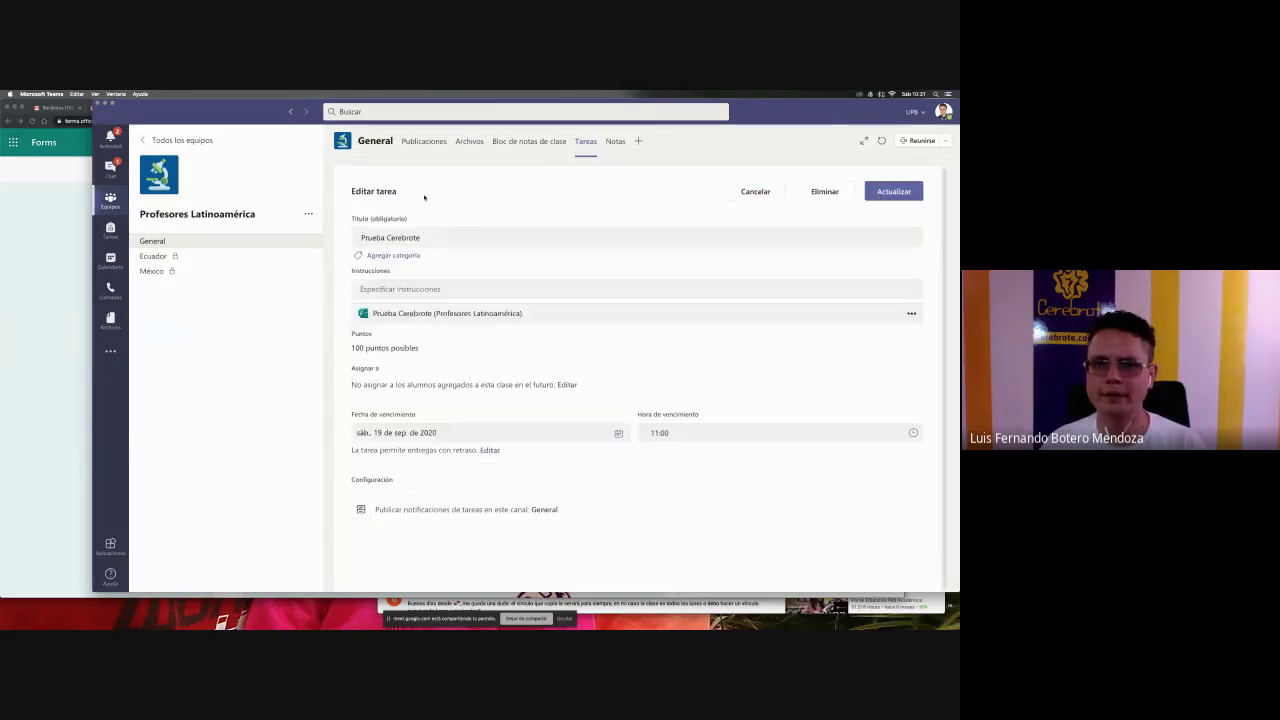
left_click(825, 191)
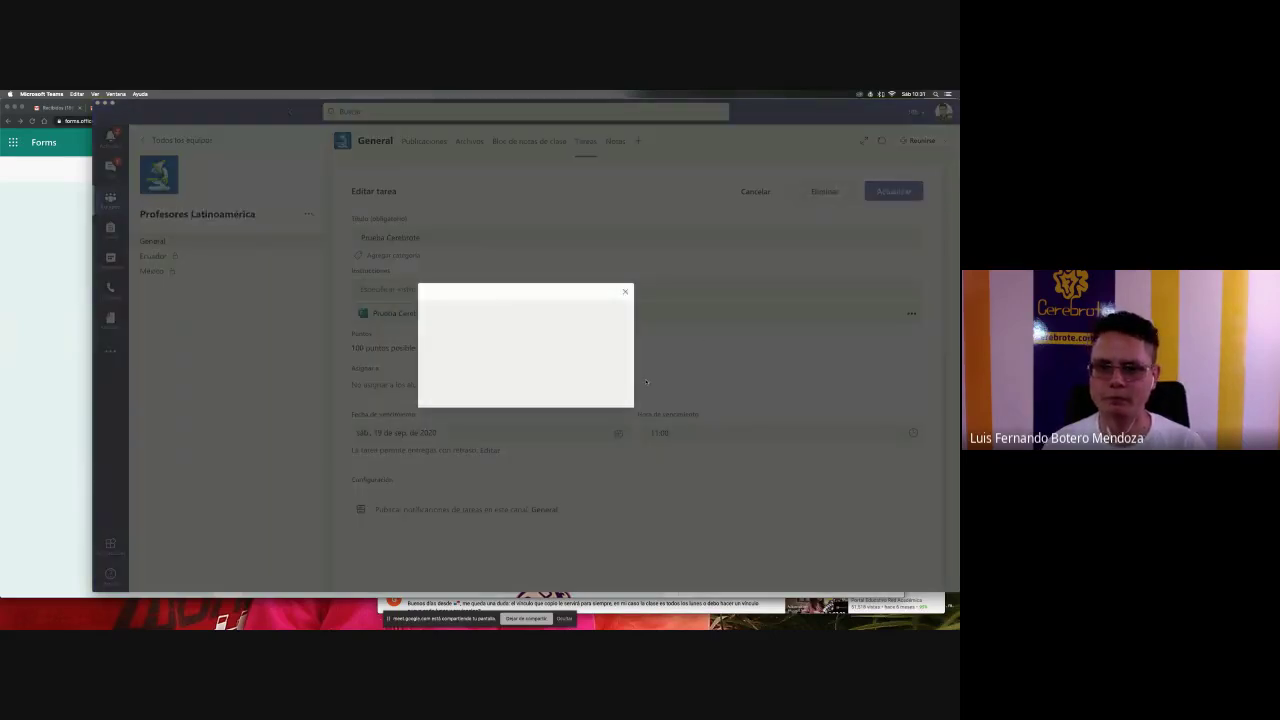
key("Escape")
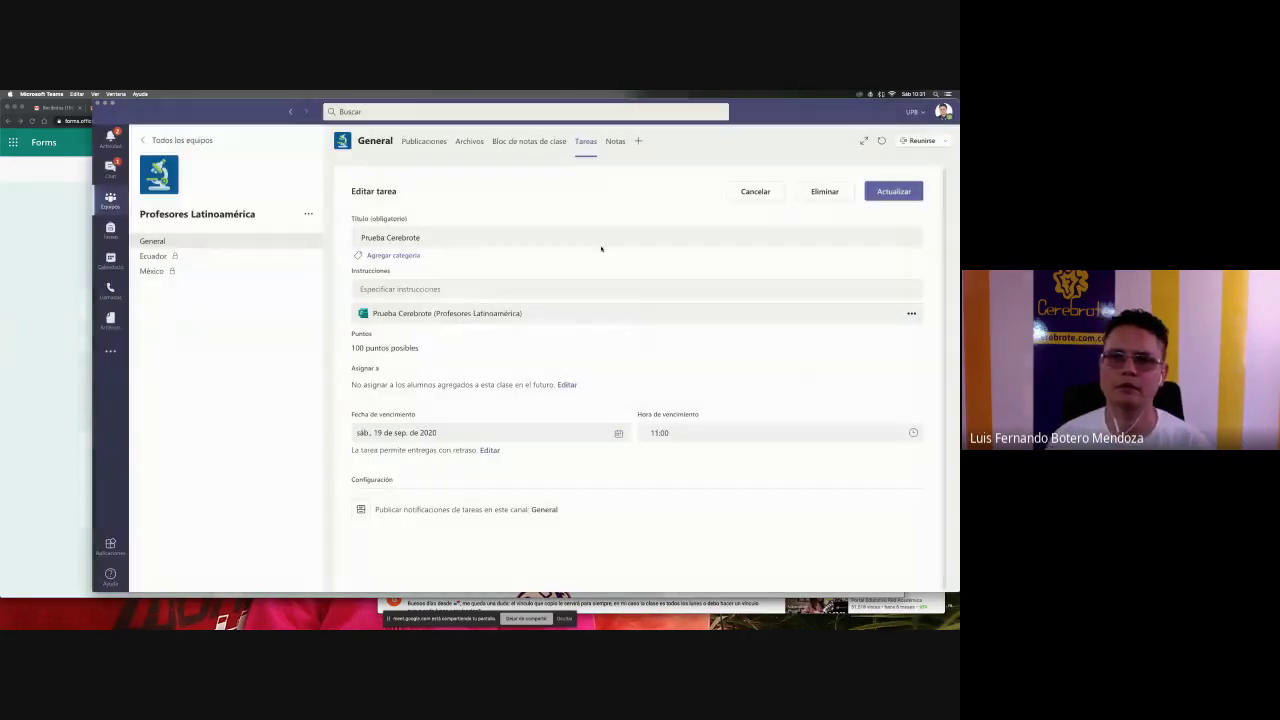
left_click(584, 146)
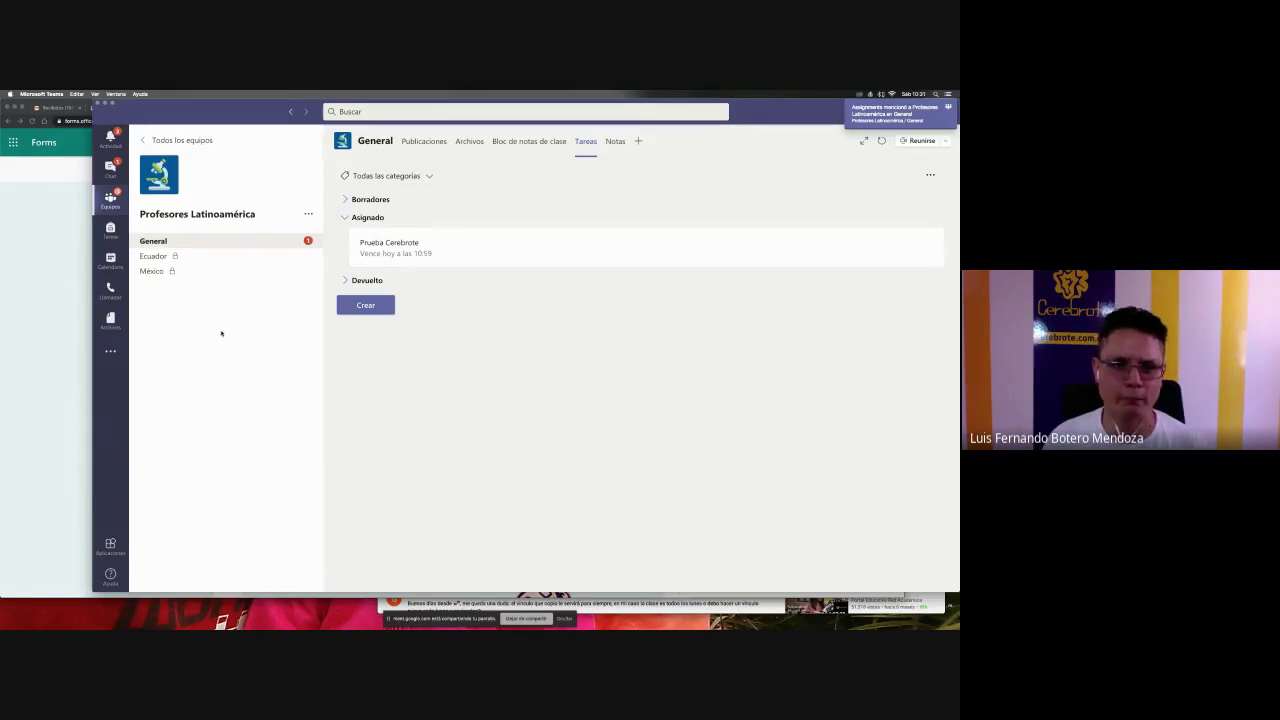
key("super+Tab")
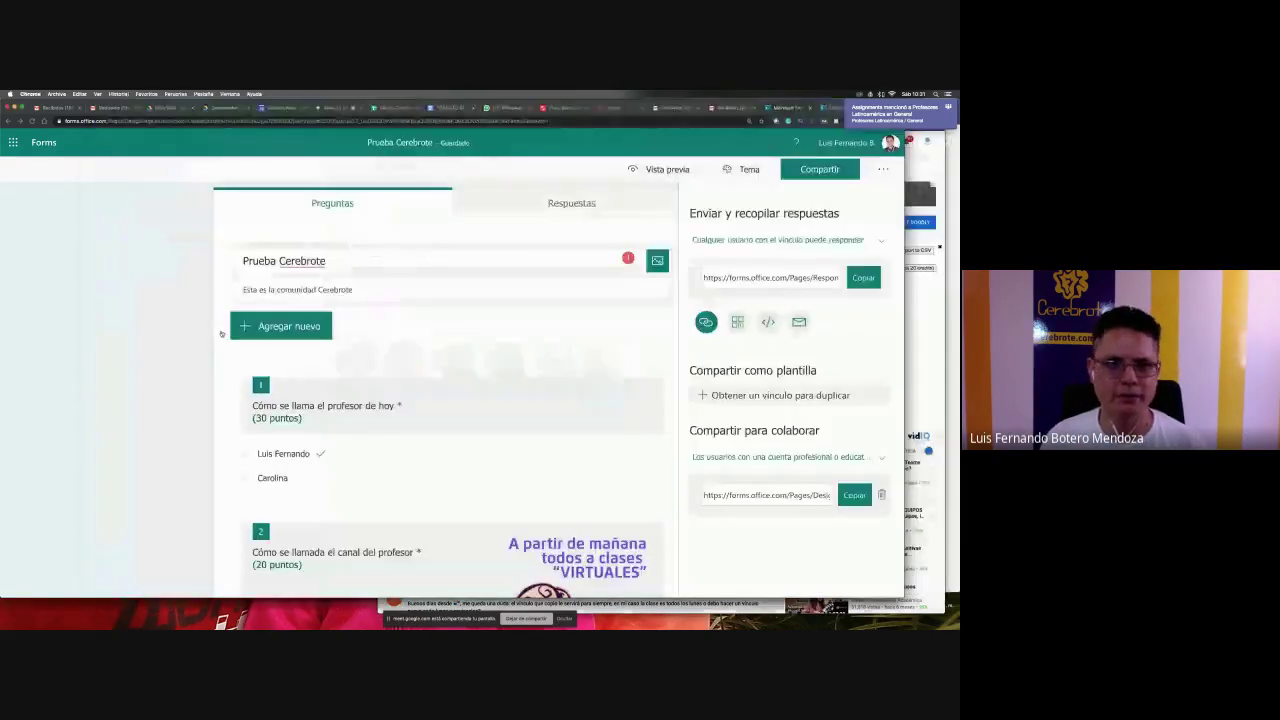
- Switch to the Meet call tab to view the student's shared Teams screen
left_click(335, 108)
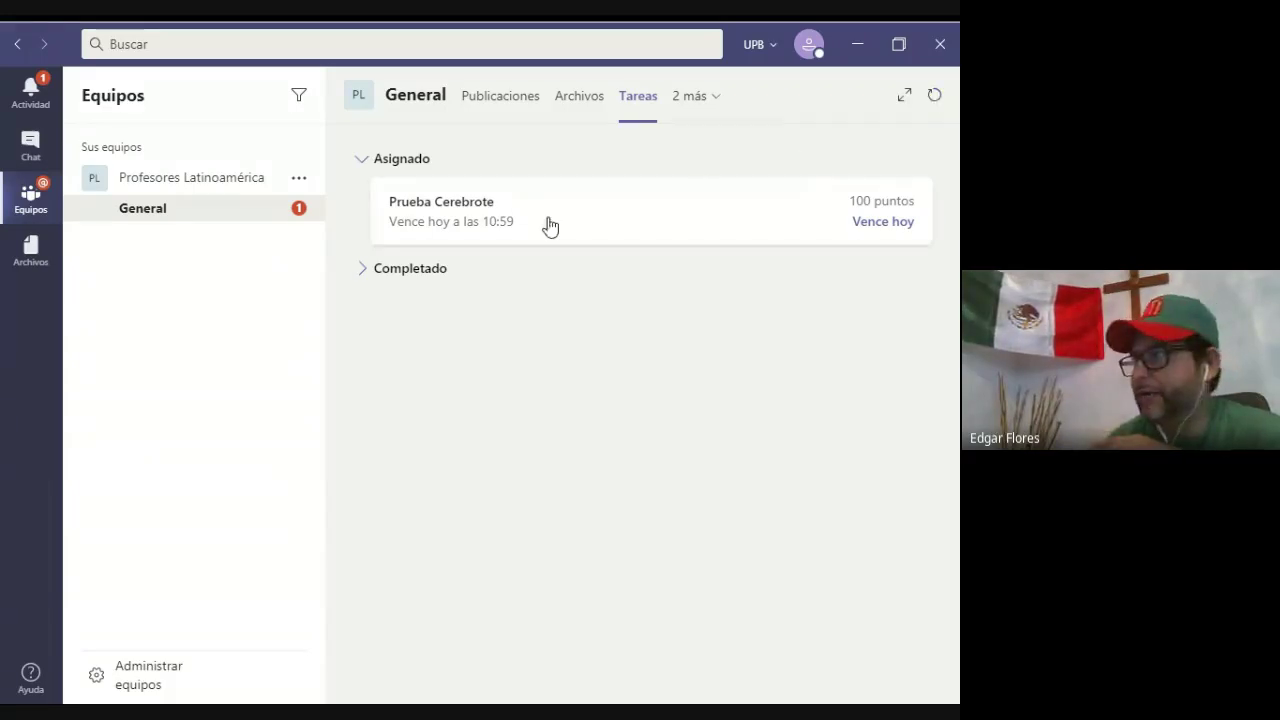
left_click(690, 220)
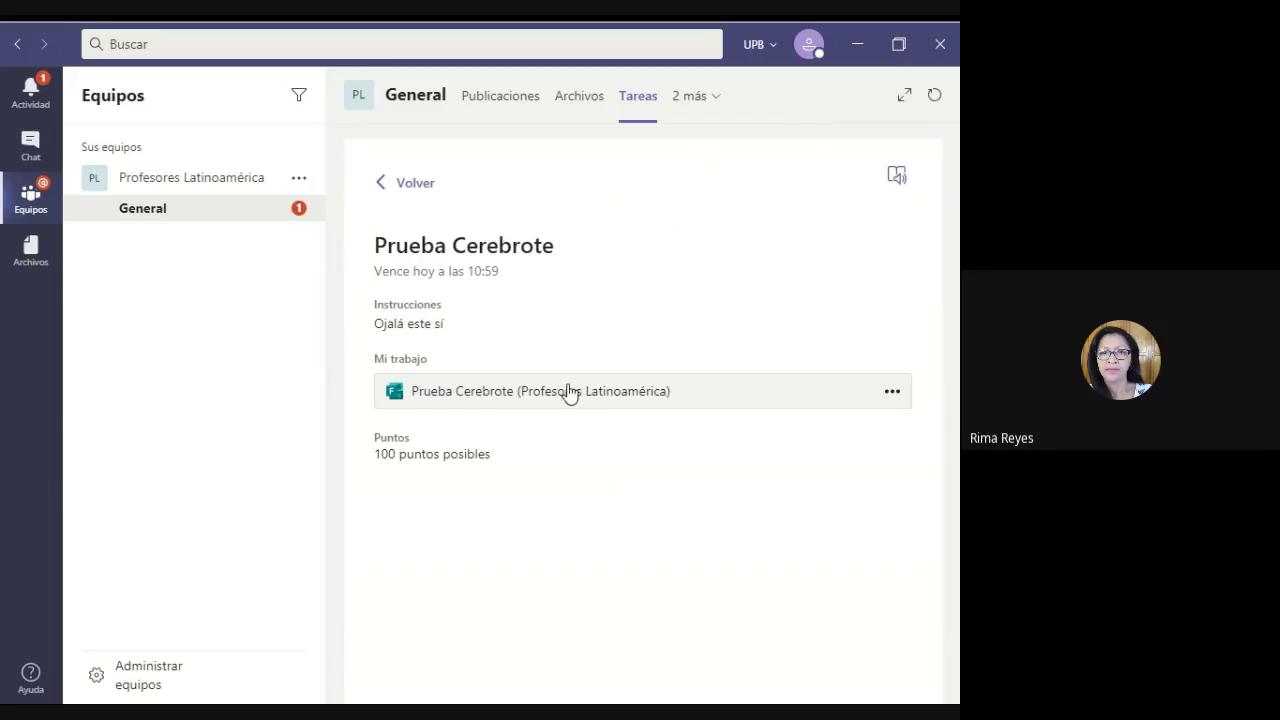
left_click(568, 392)
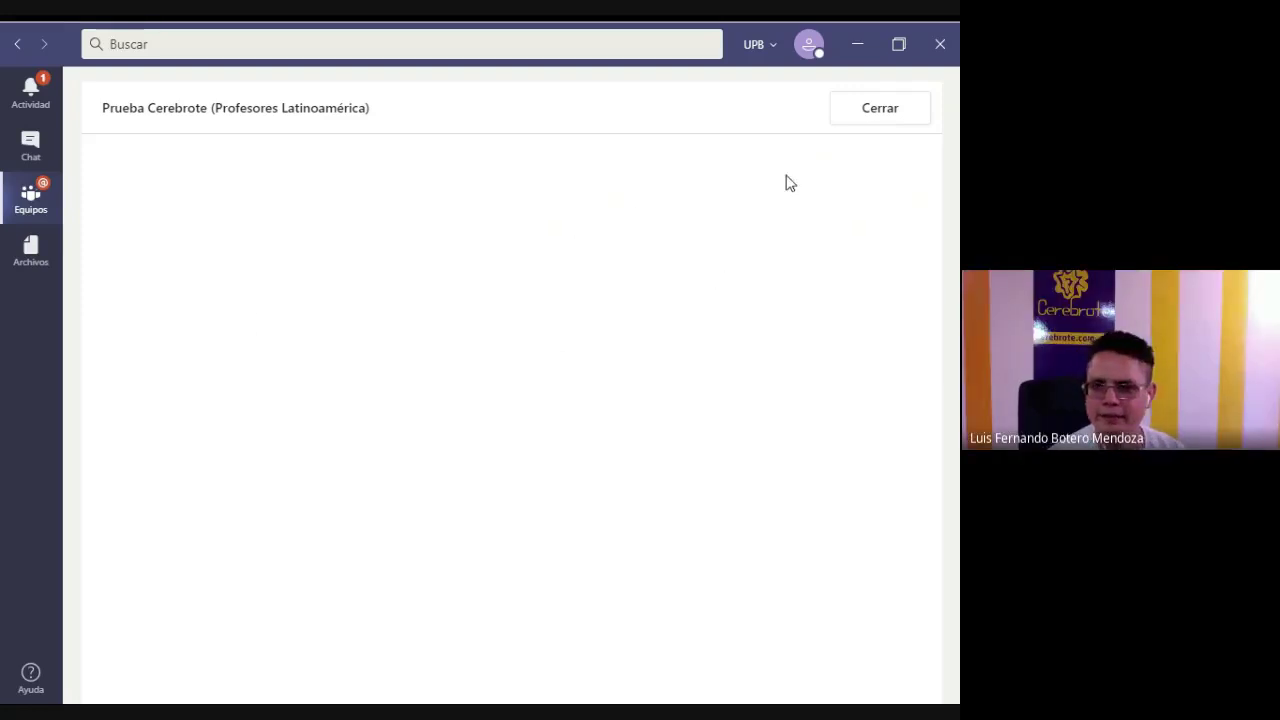
left_click(884, 118)
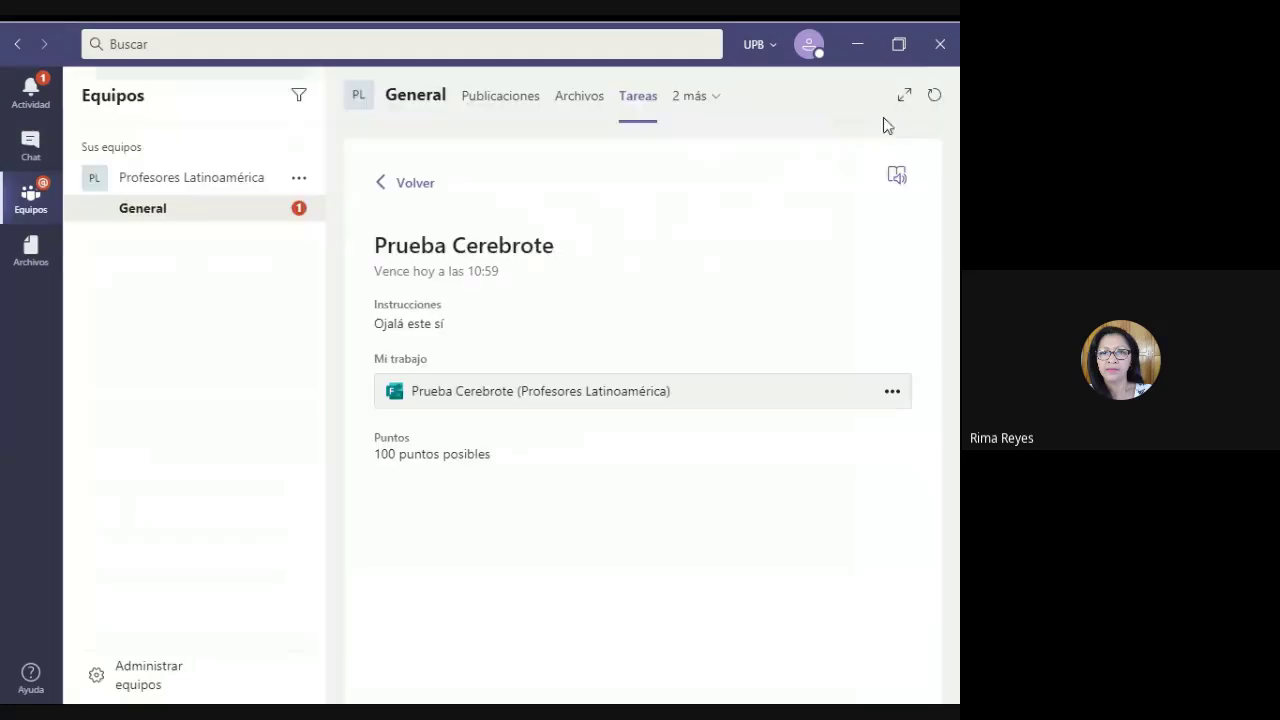
left_click(528, 397)
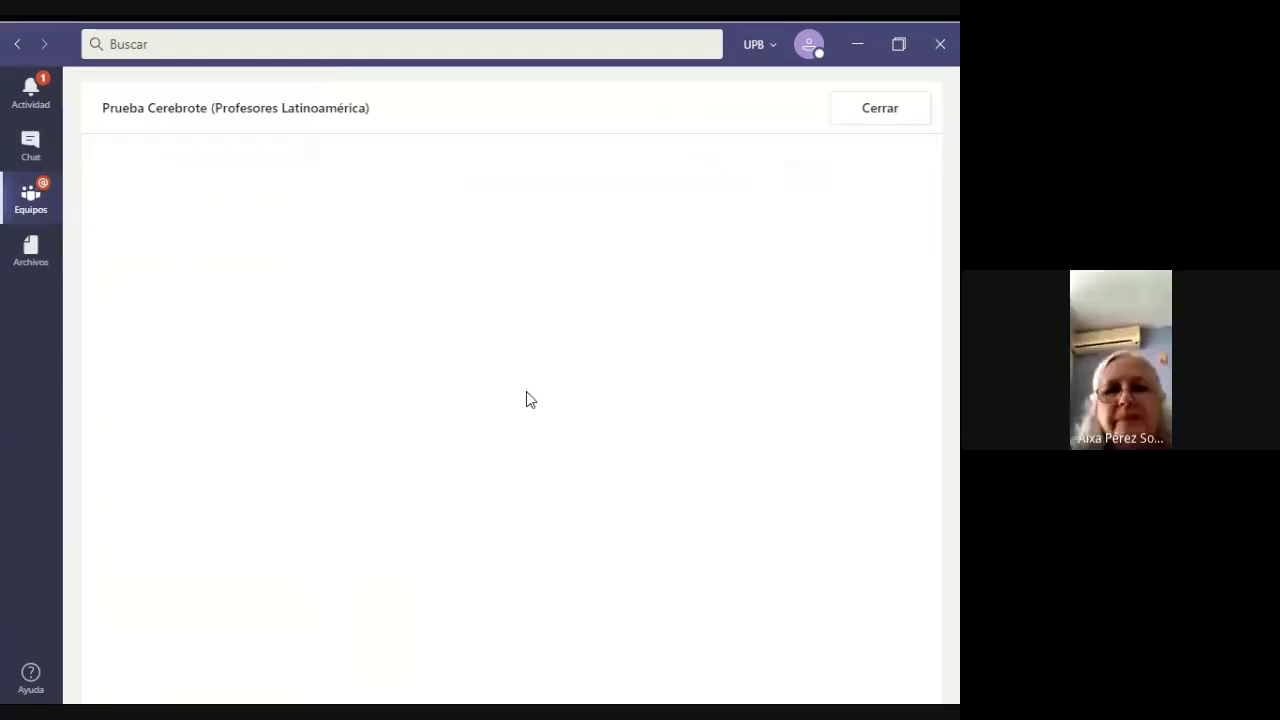
left_click(888, 116)
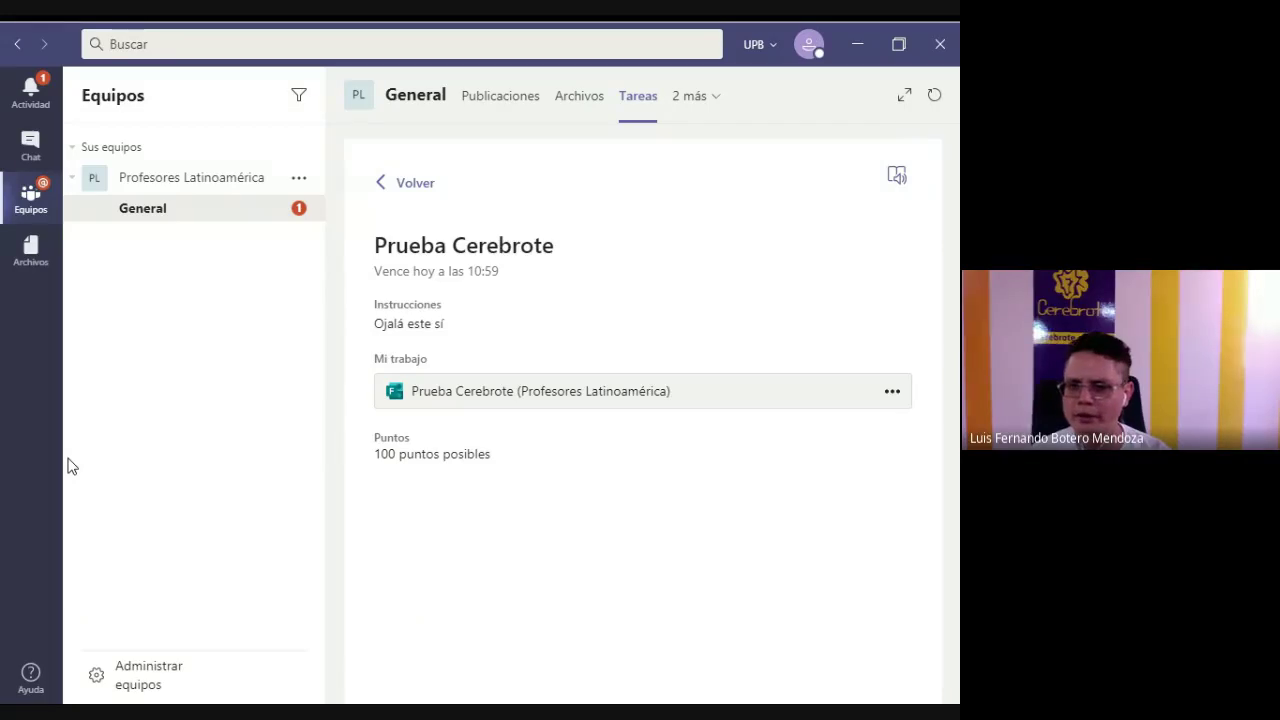
left_click(225, 217)
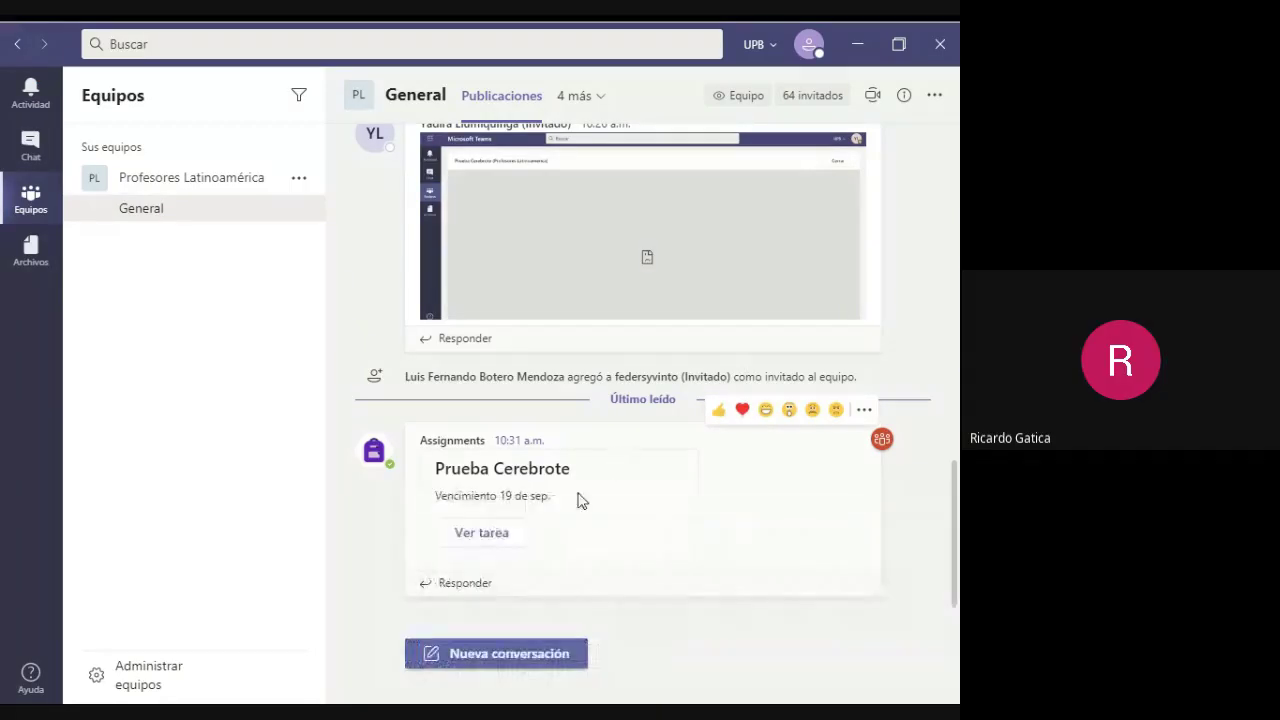
left_click(503, 540)
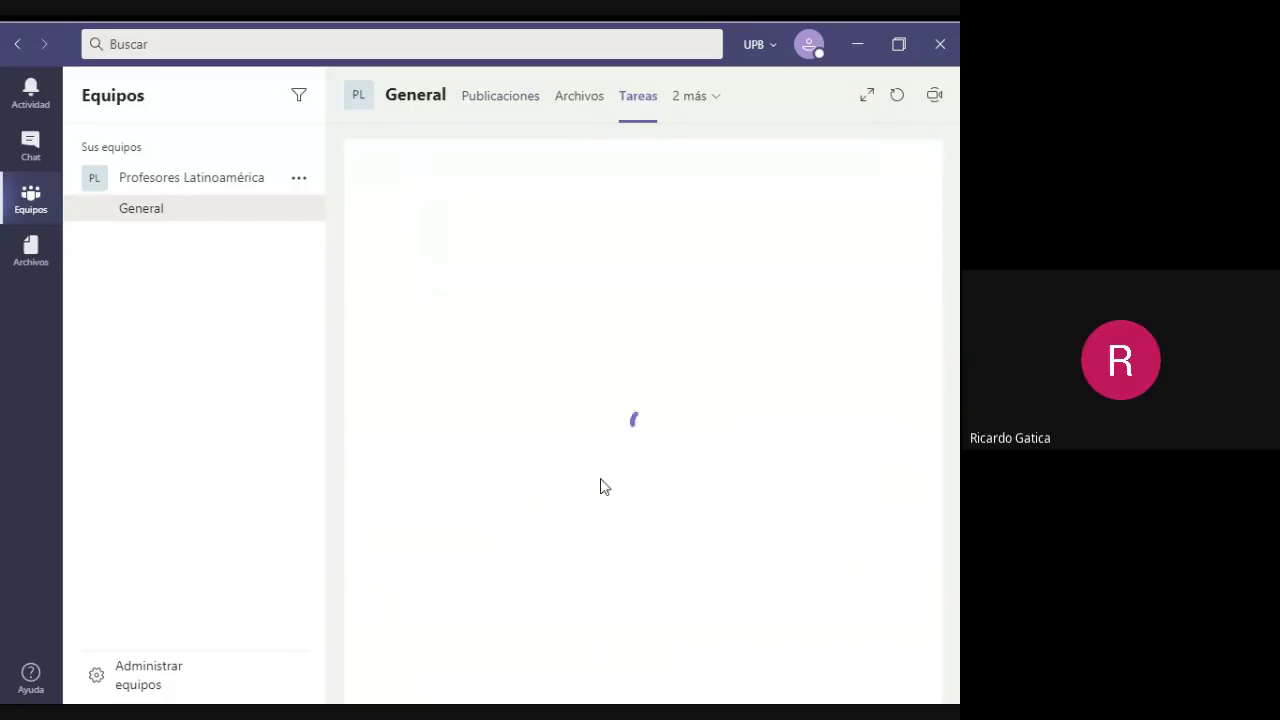
left_click(538, 400)
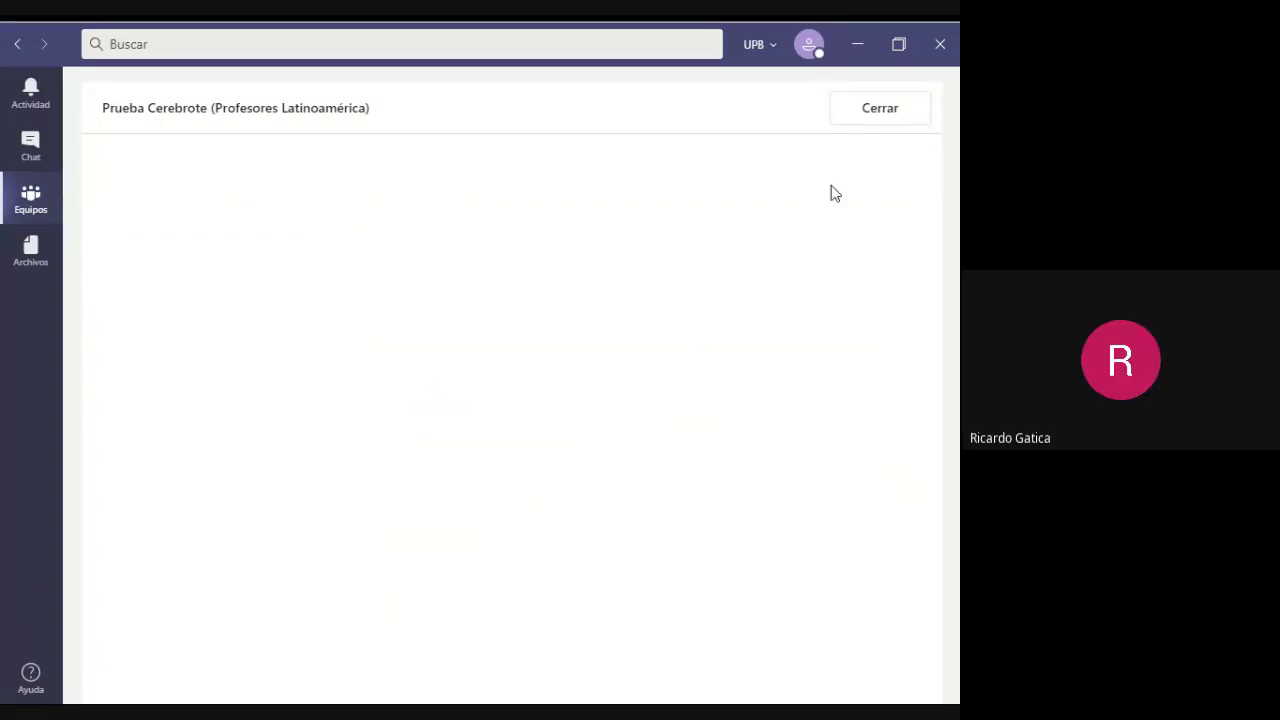
left_click(874, 112)
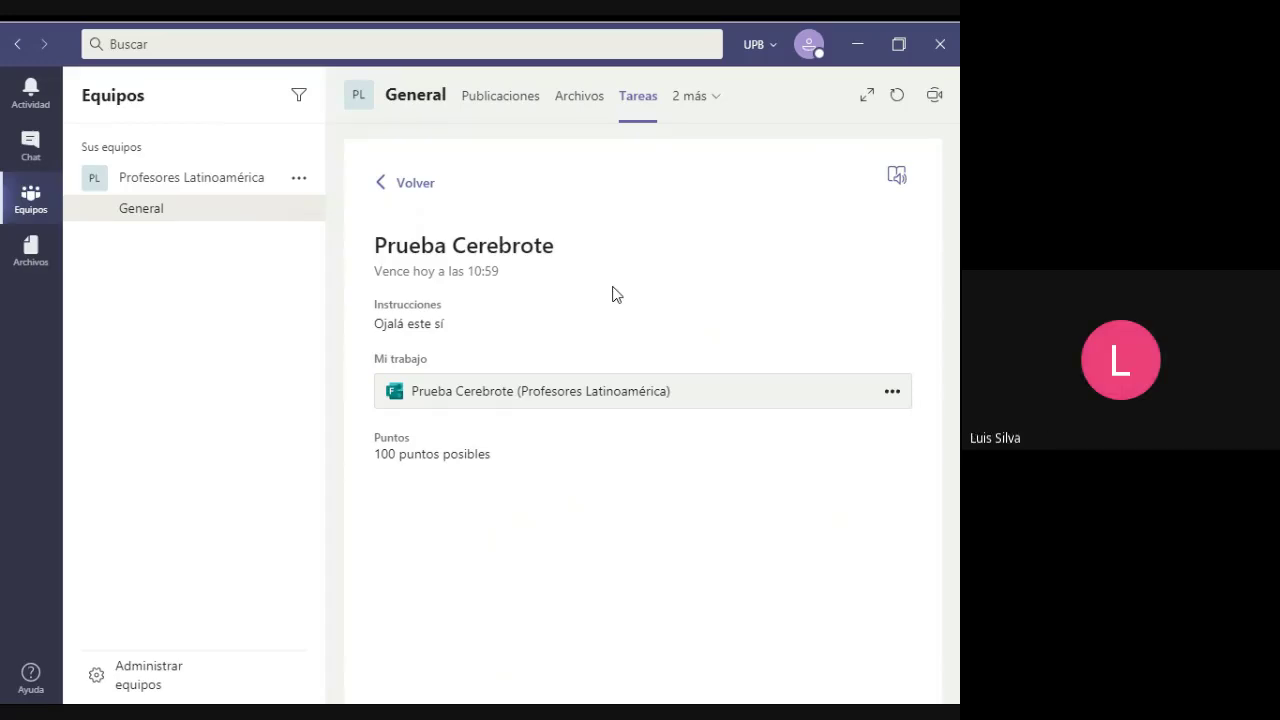
left_click(886, 103)
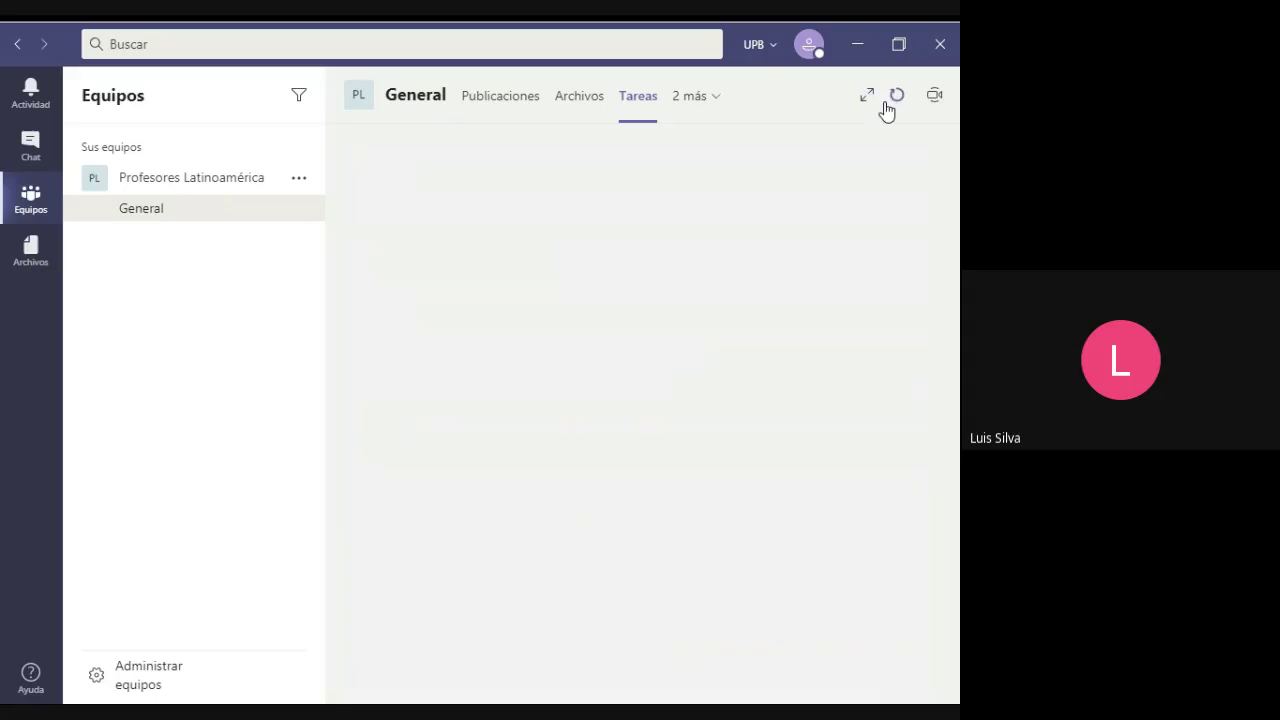
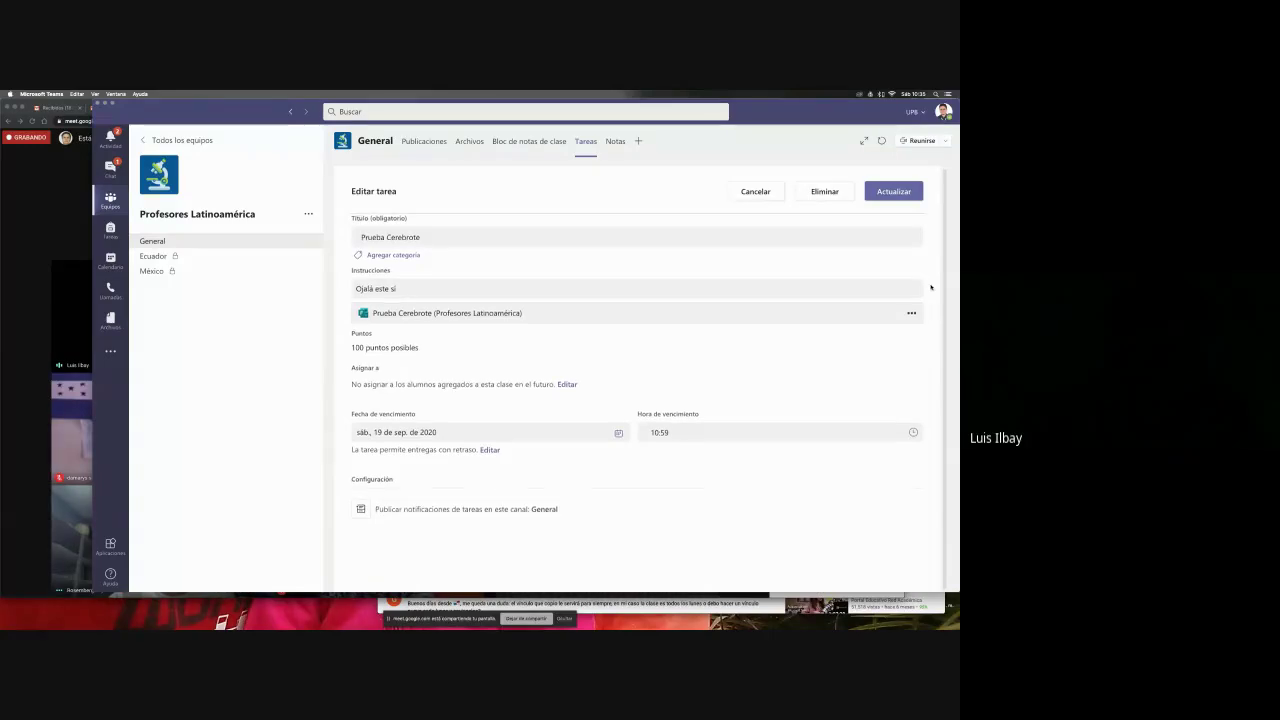
- Check the due date and late-submission settings, leaving them unchanged
triple_click(392, 450)
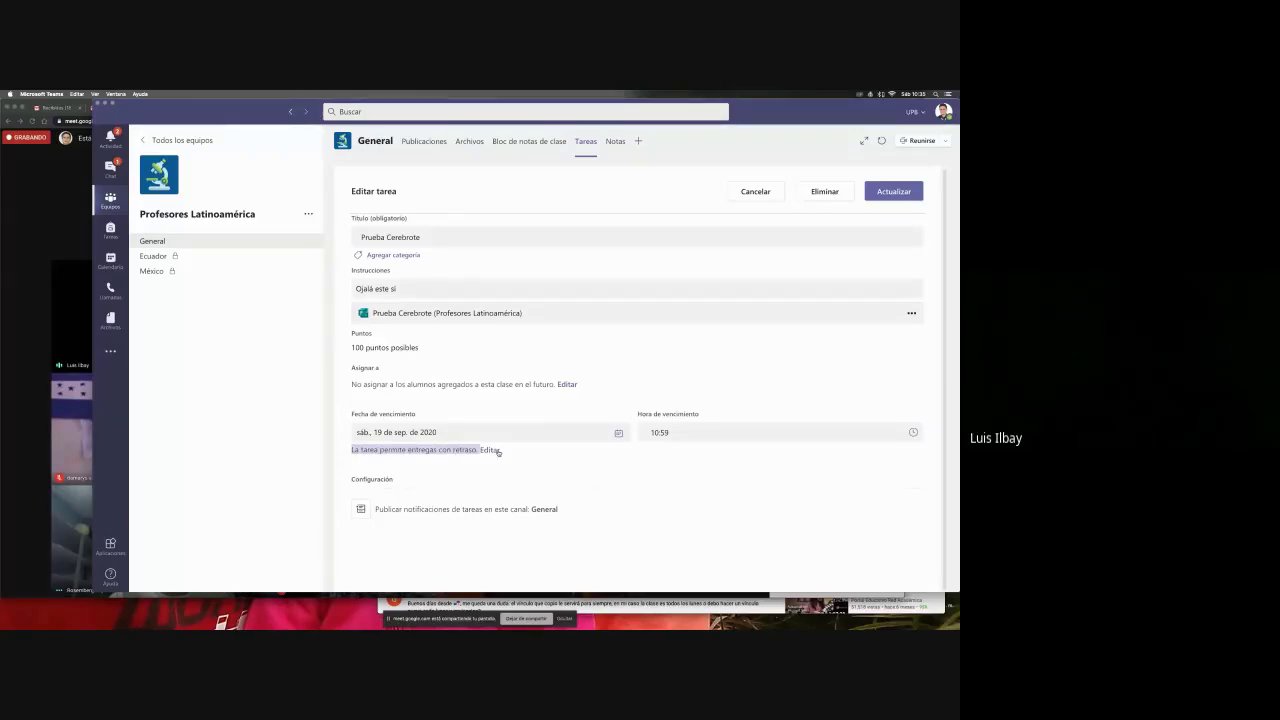
left_click(495, 450)
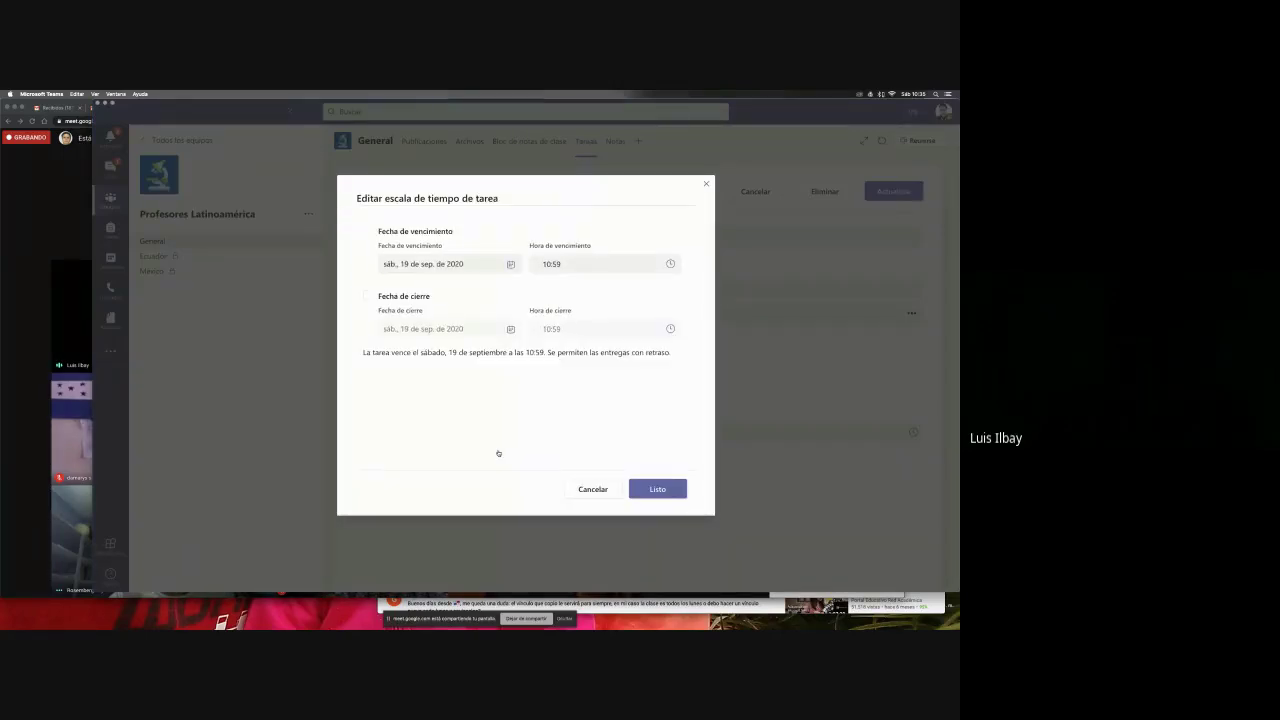
key("Escape")
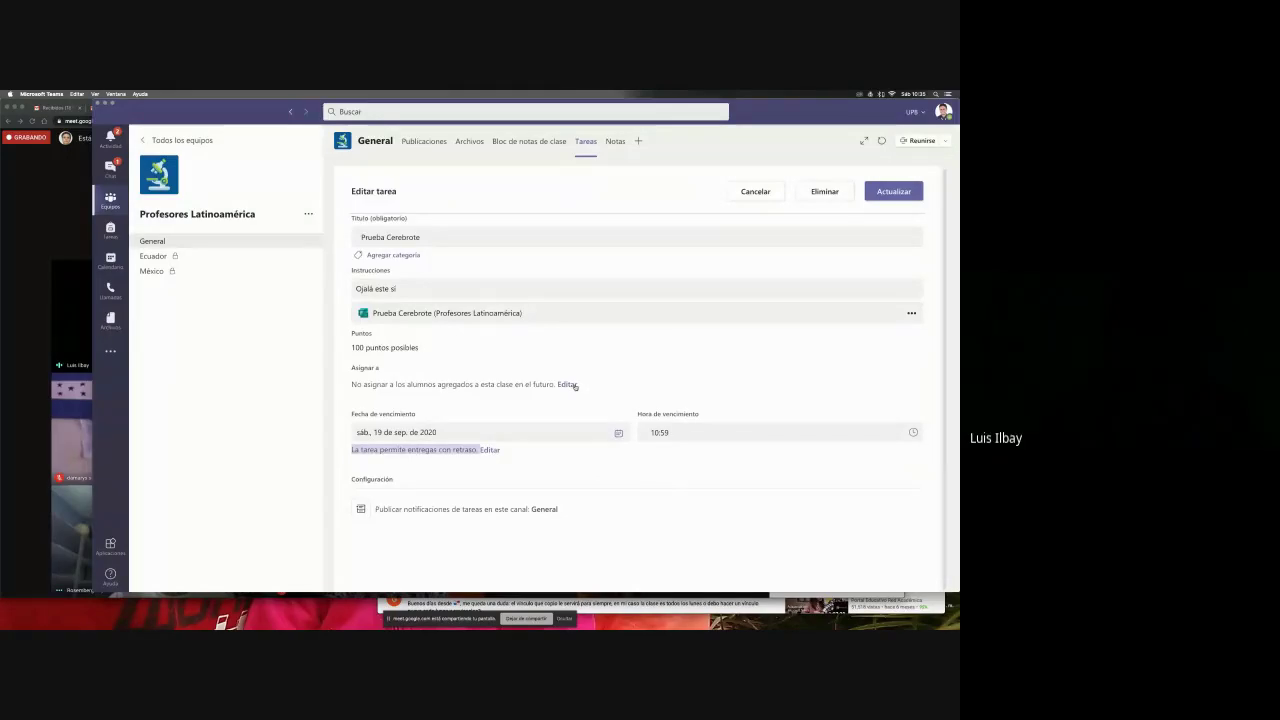
- Extend Prueba Cerebrote to all students added since Sep. 19 and save the update
left_click(567, 384)
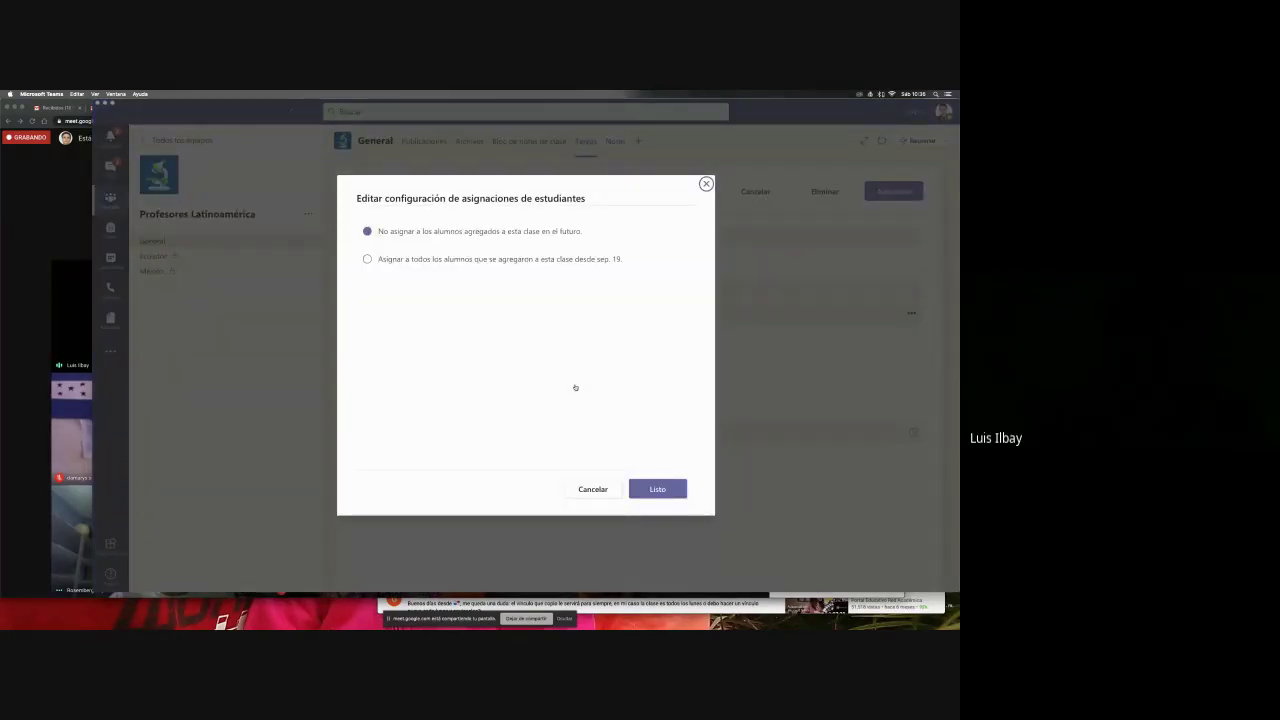
left_click(367, 259)
left_click(686, 497)
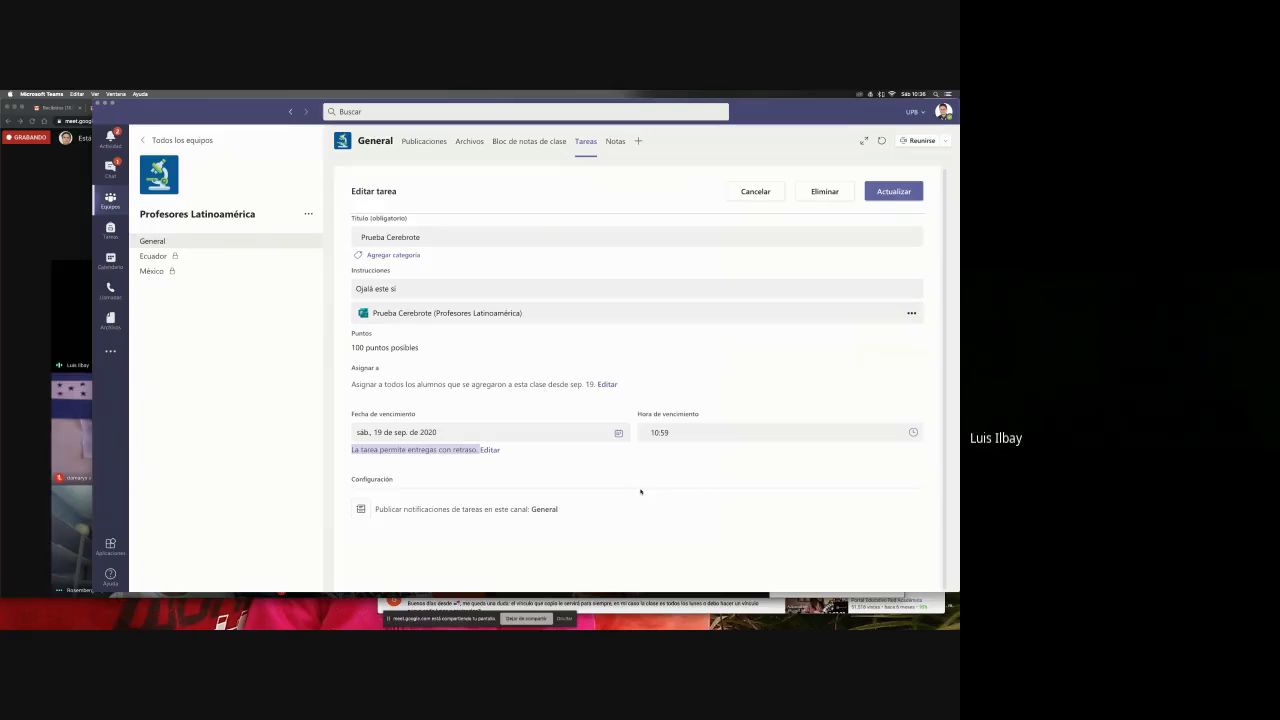
left_click(895, 191)
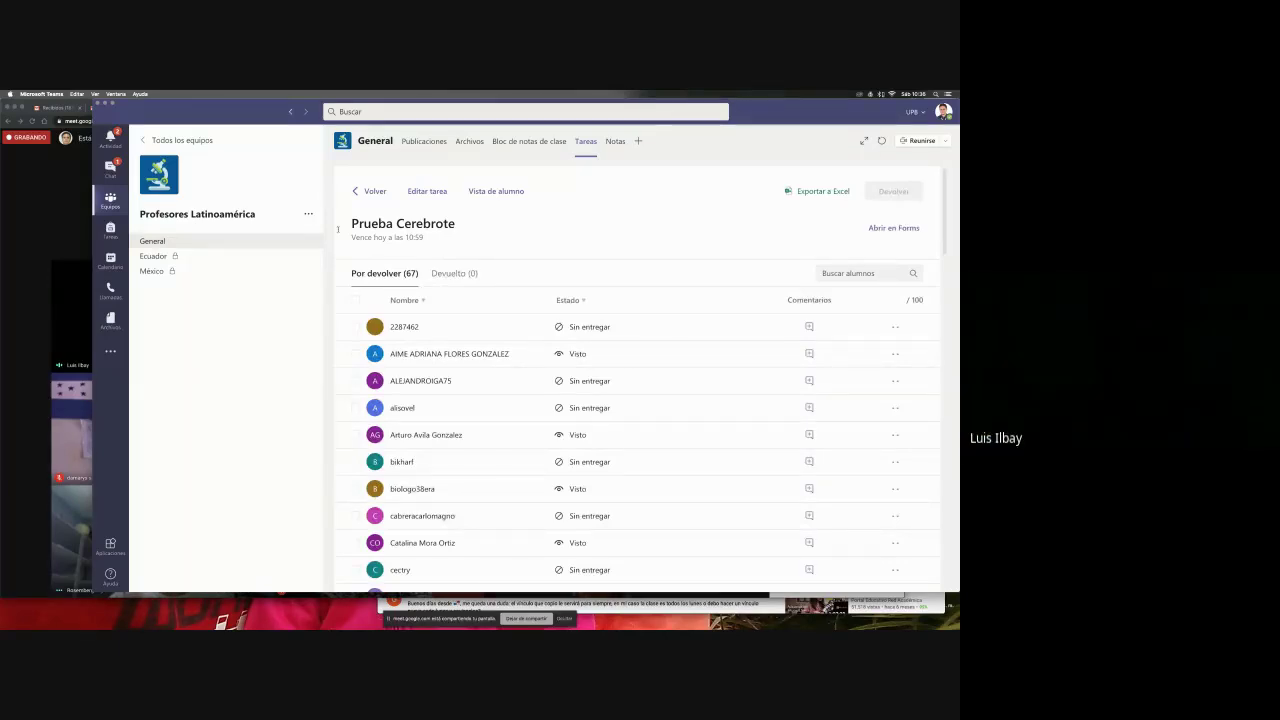
- Open the Prueba Cerebrote assignment in the Profesores Latinoamérica team and refresh its 0-of-67 status
left_click(184, 248)
key("super+Tab")
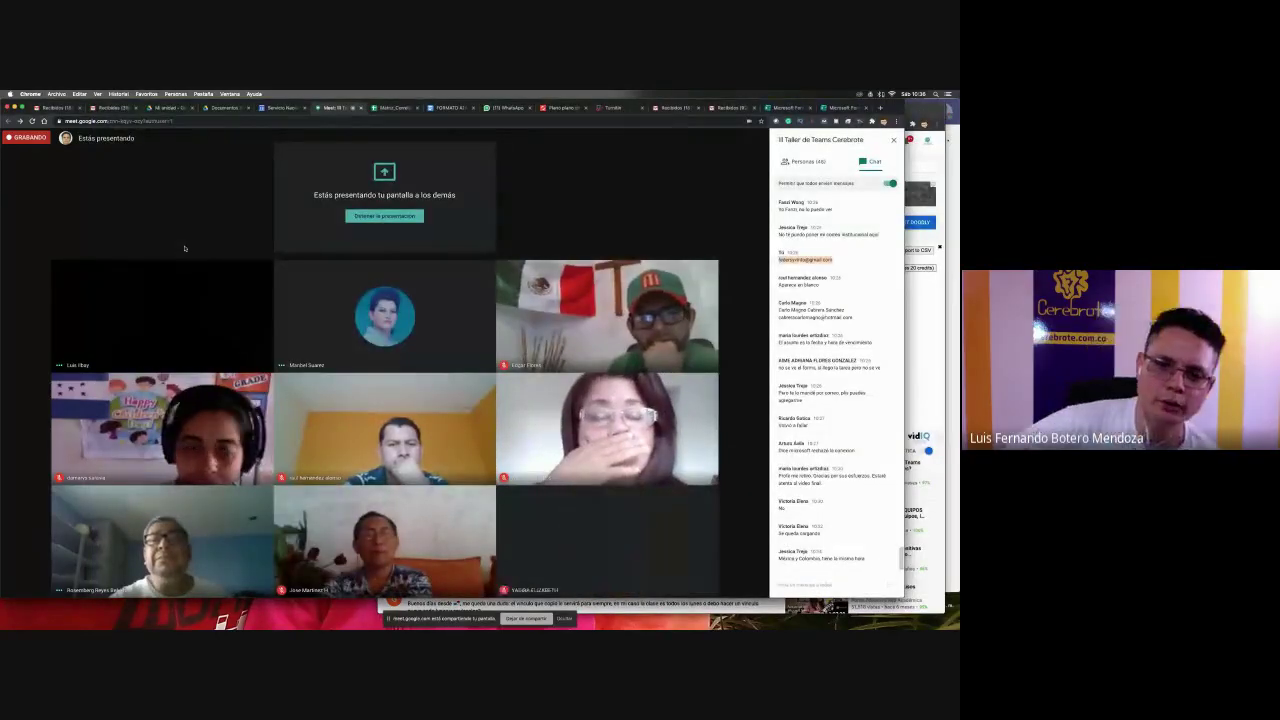
key("super+Tab")
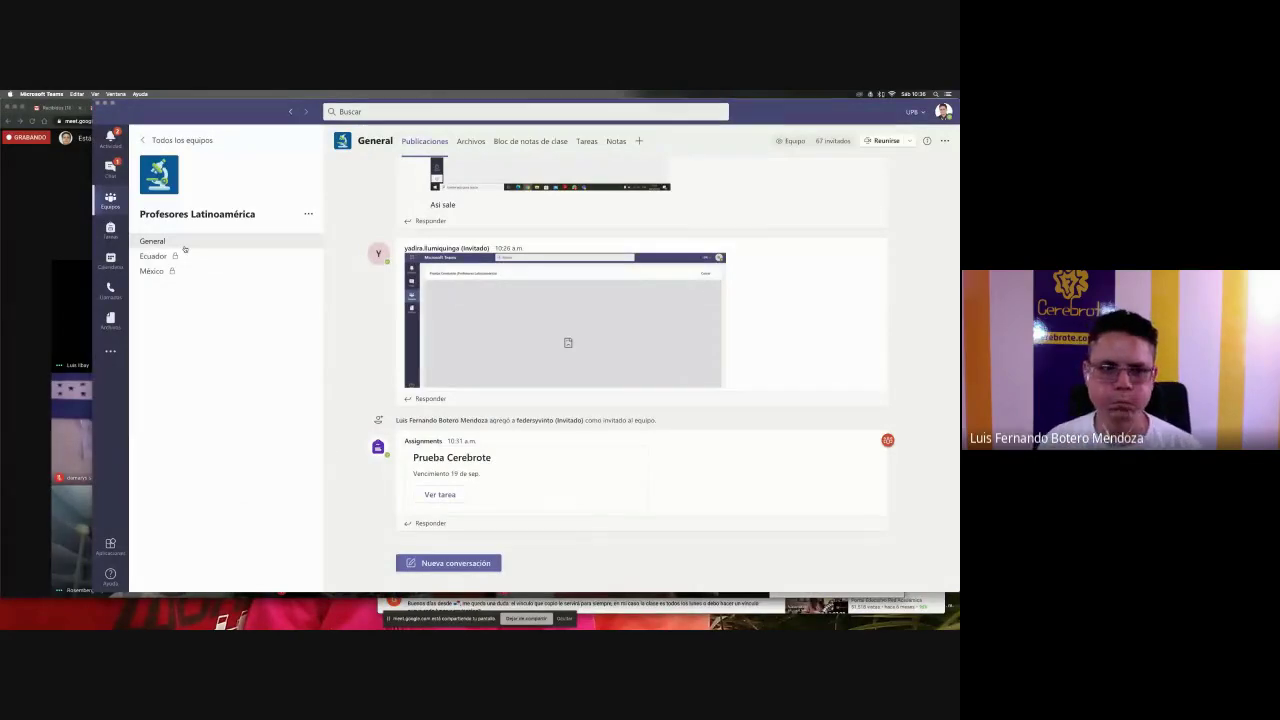
left_click(191, 143)
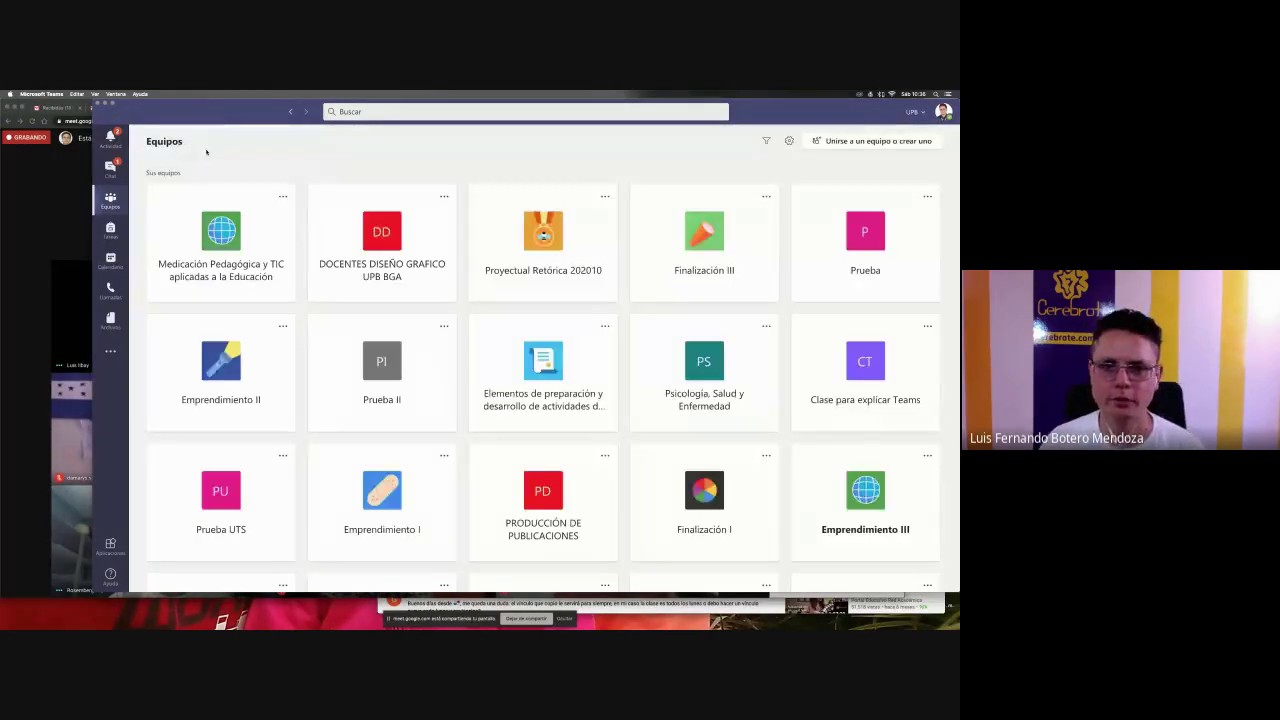
scroll(858, 446, "down", 5)
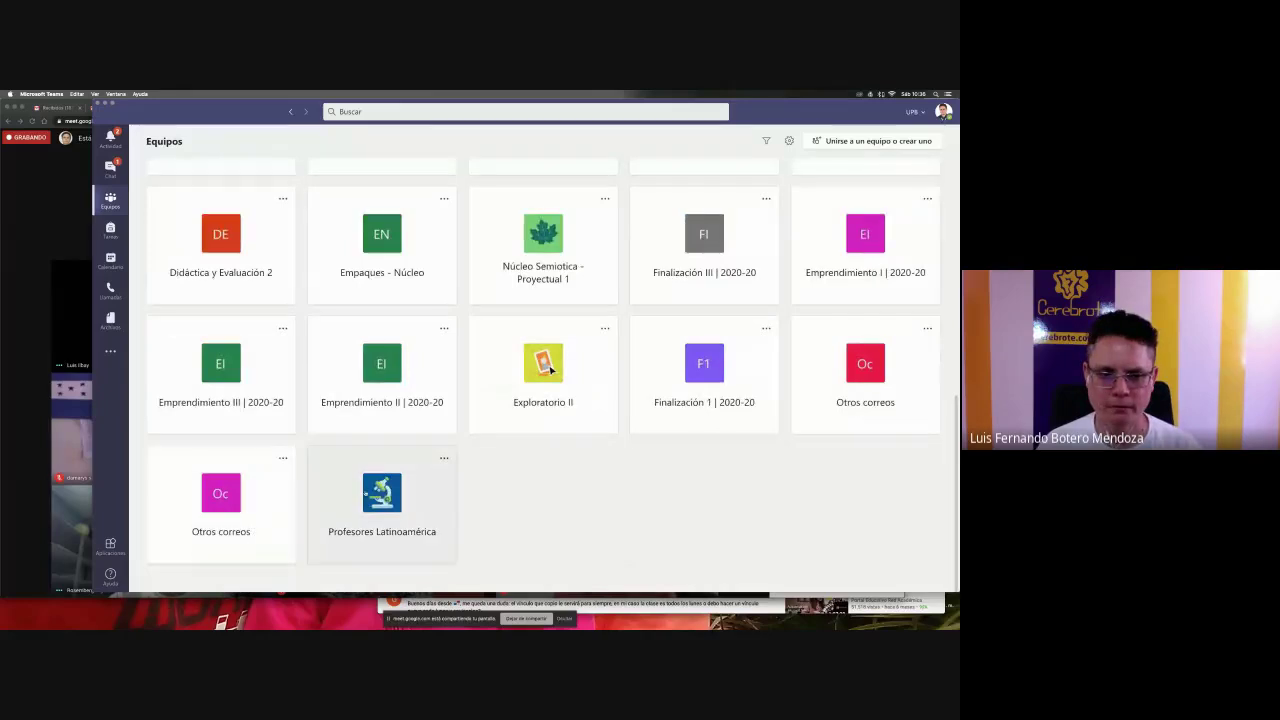
left_click(382, 495)
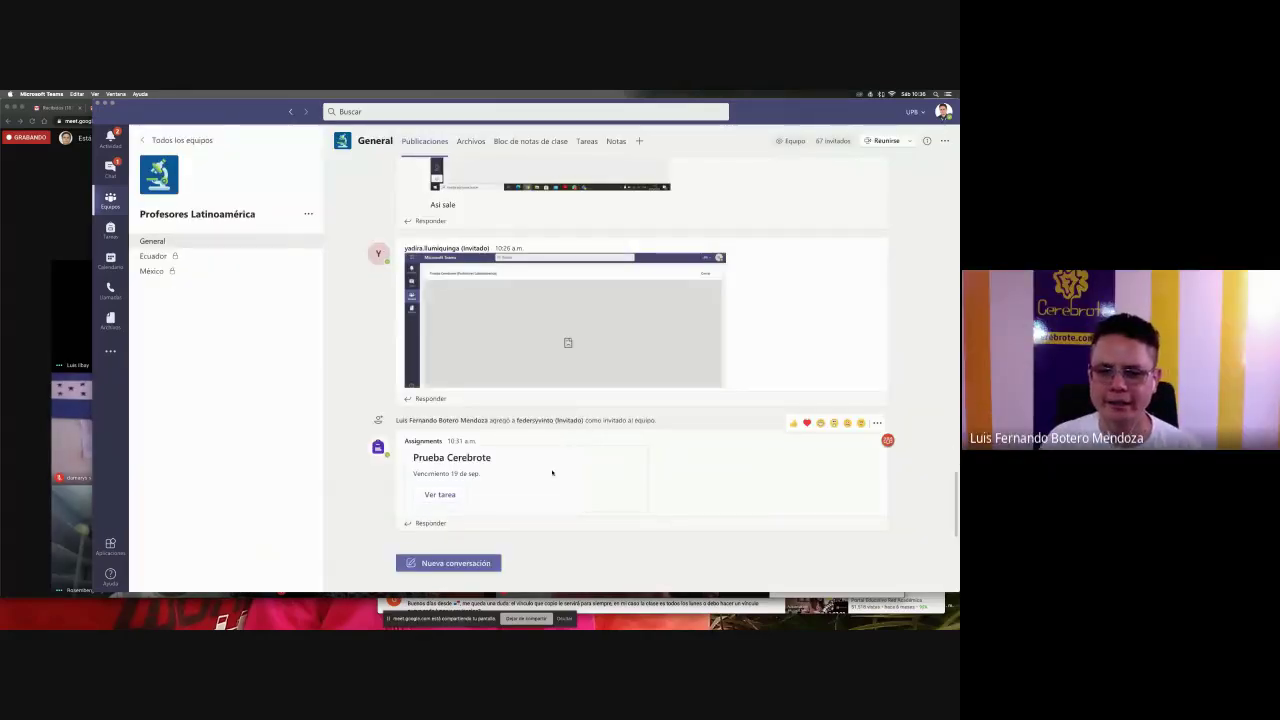
left_click(440, 494)
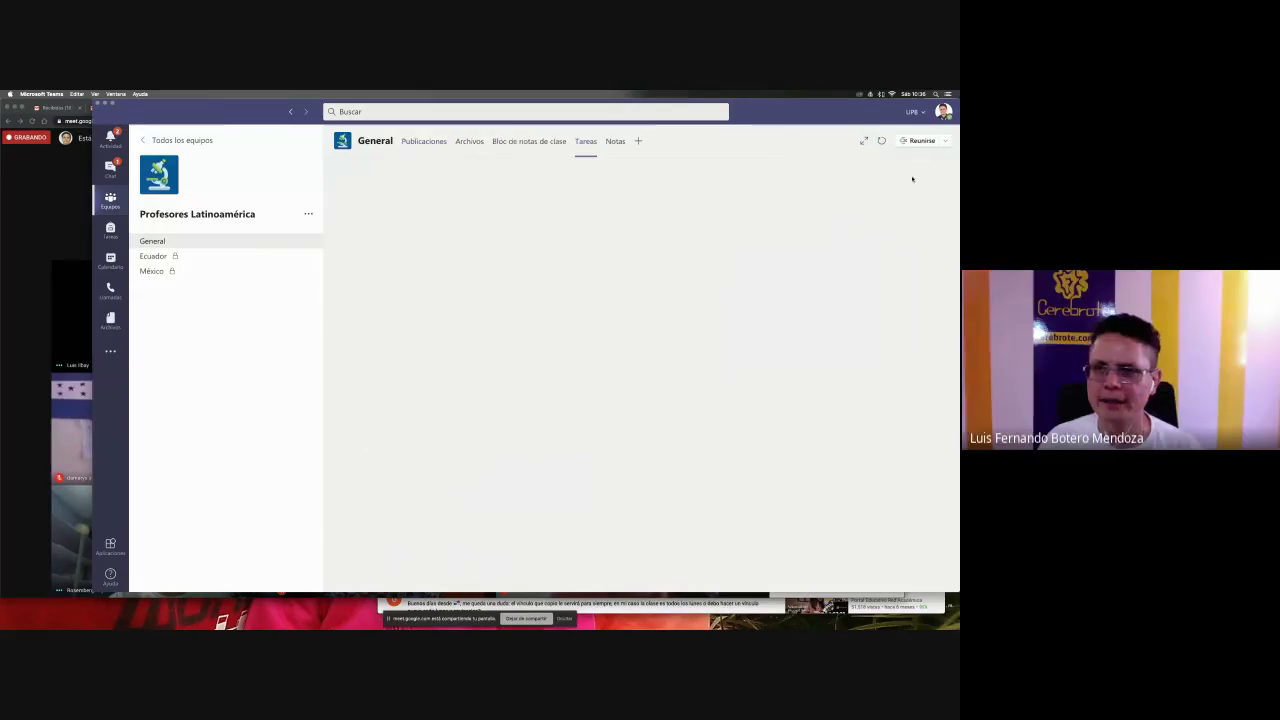
left_click(882, 142)
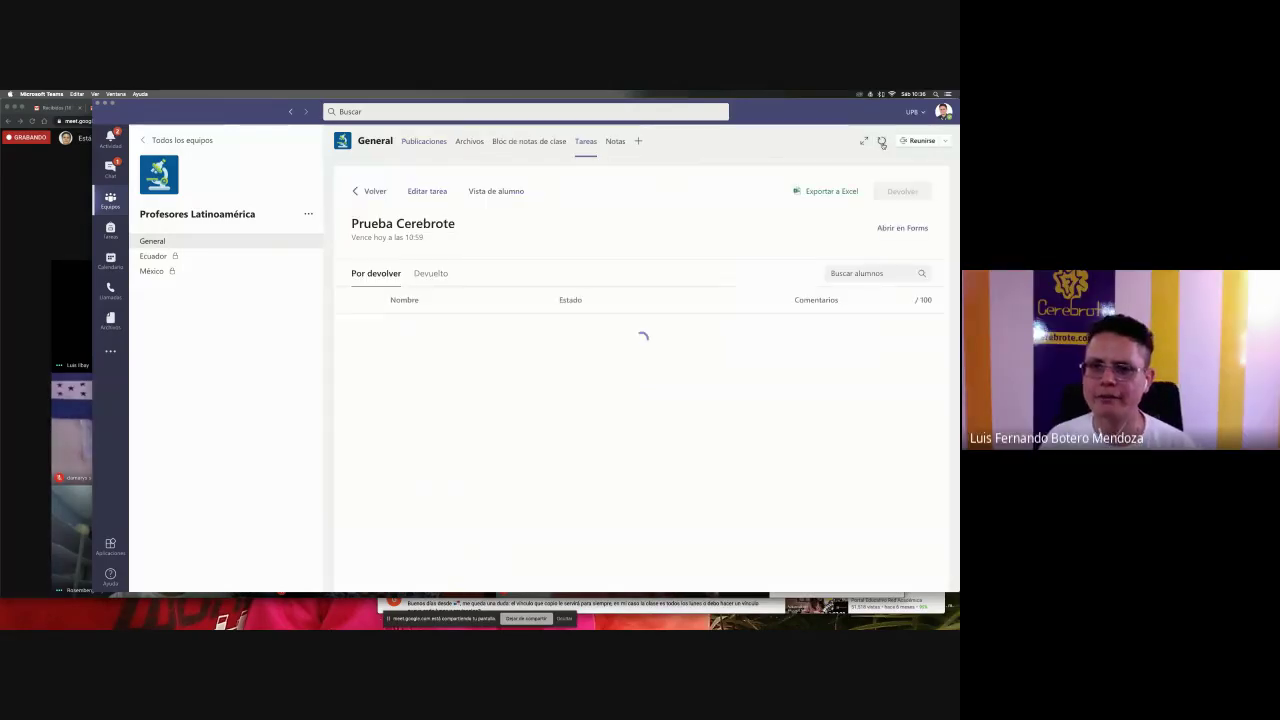
left_click(882, 142)
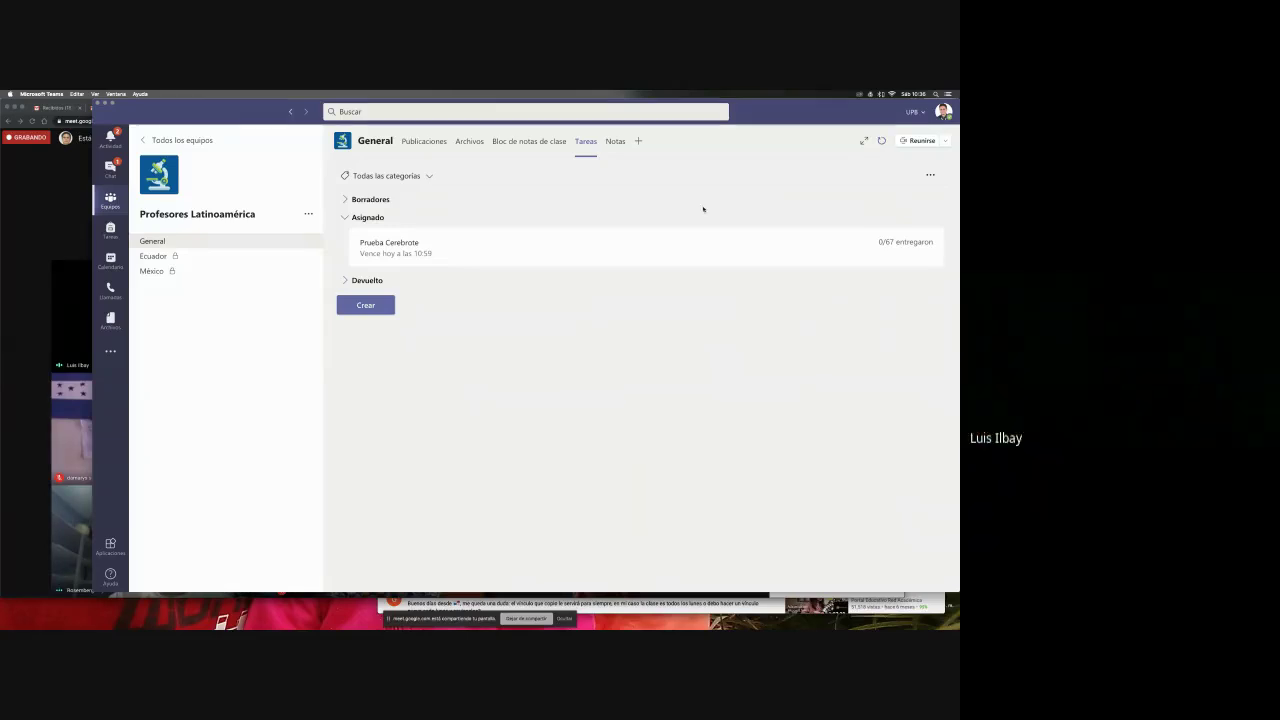
- Return to the General channel posts, then bring up the quiz's empty Forms grading page in Chrome
left_click(200, 241)
key("super+Tab")
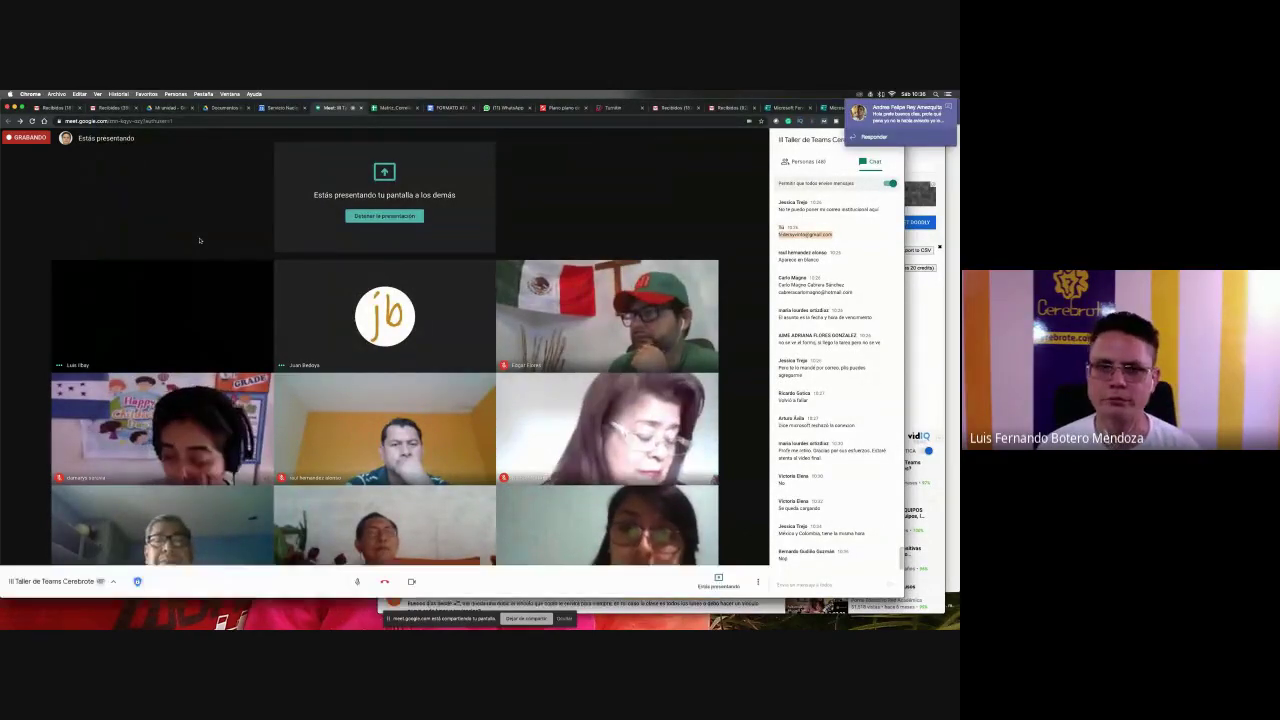
key("super+Tab")
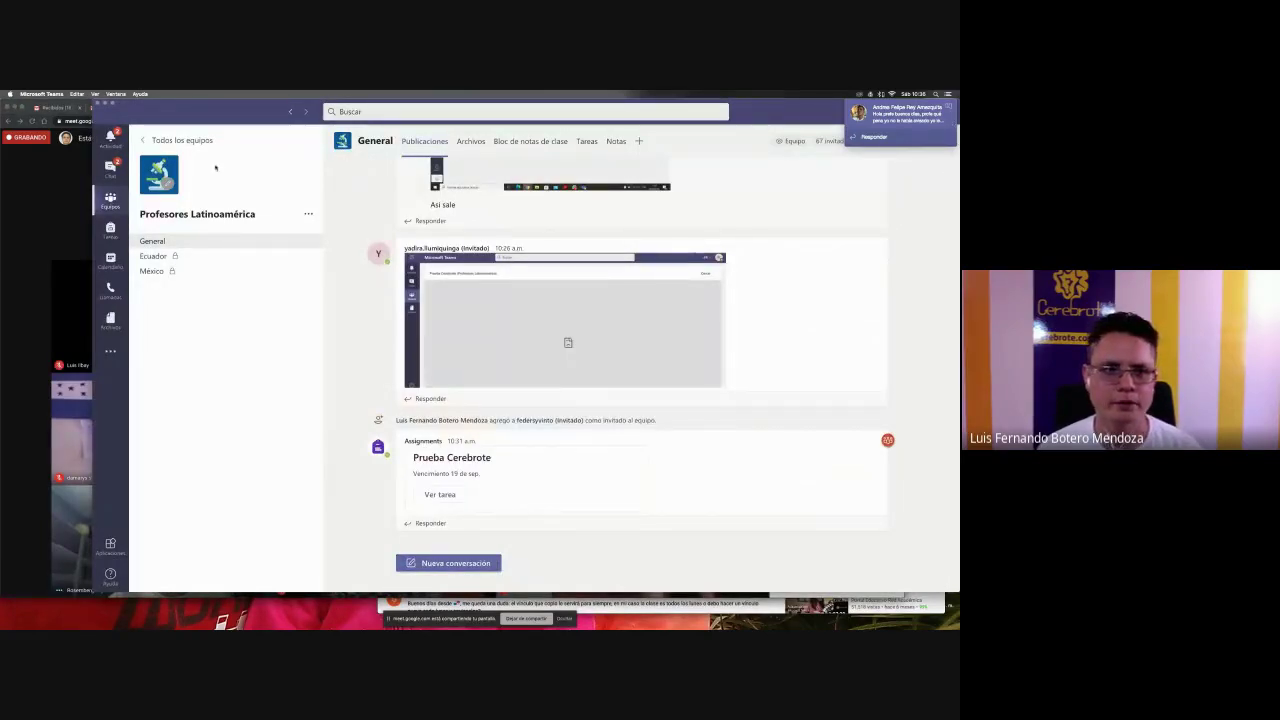
key("super+Tab")
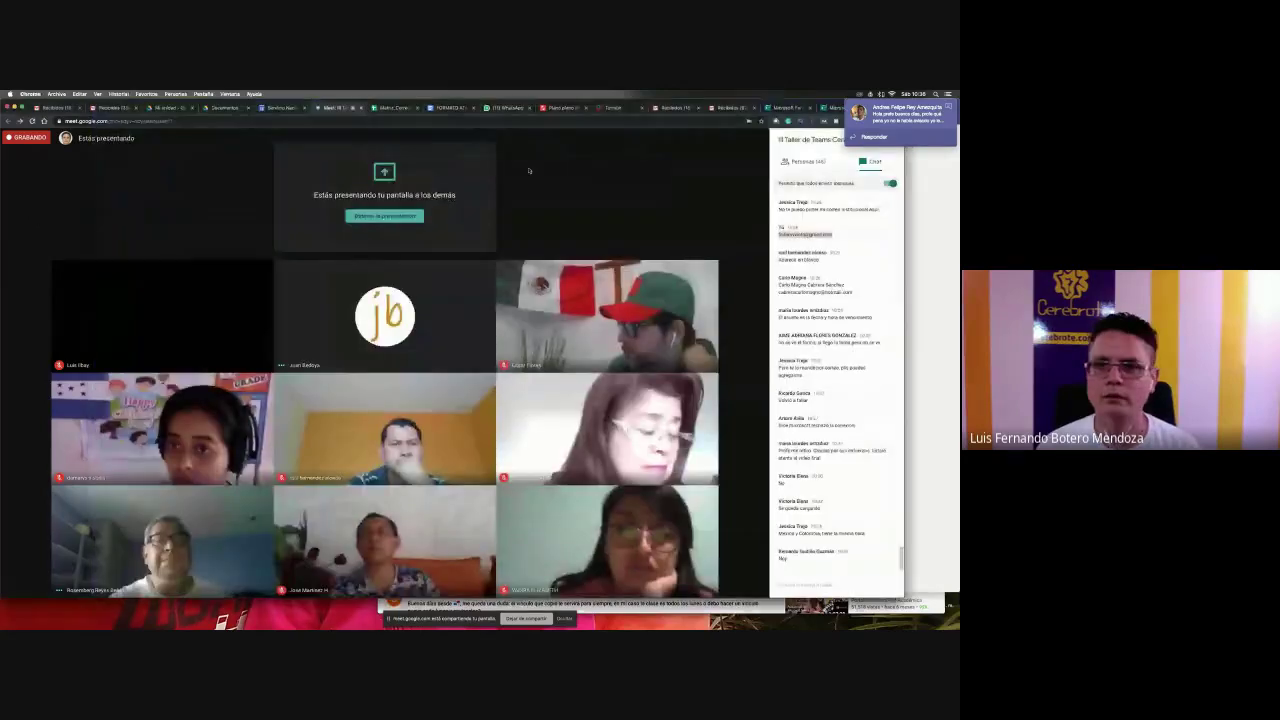
left_click(828, 107)
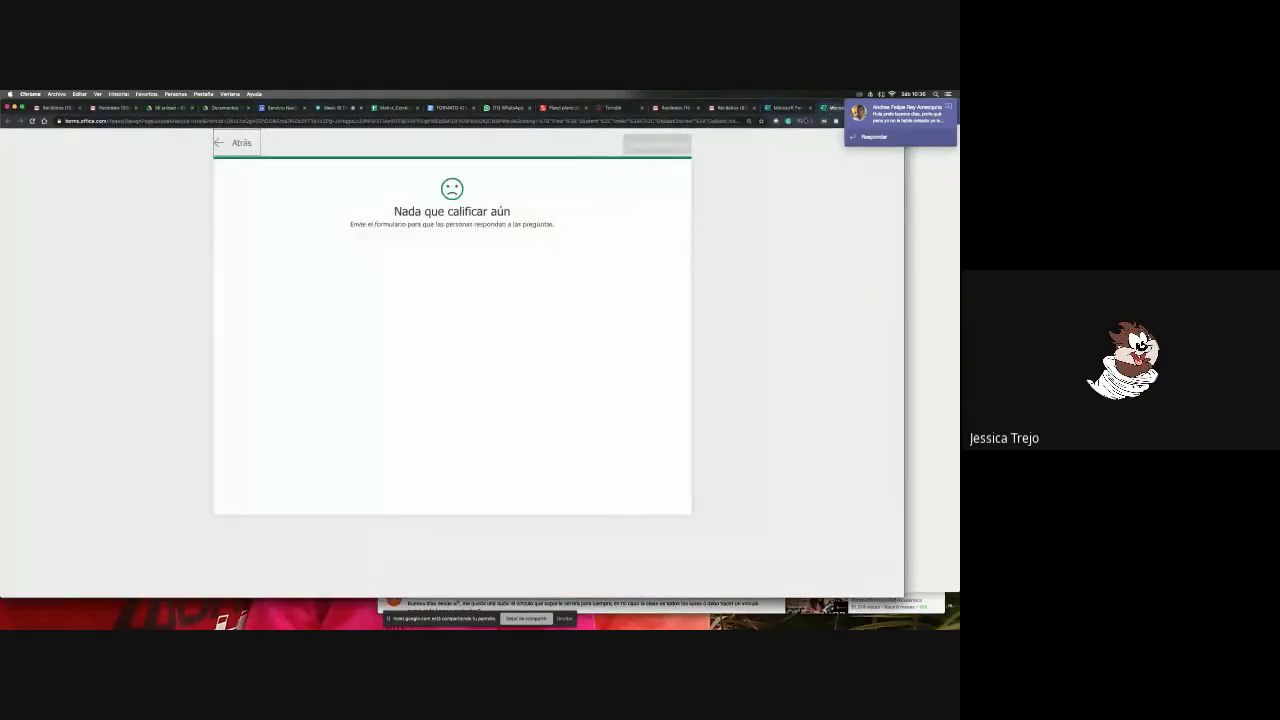
- Scroll through the quiz's questions in the Forms designer and close the Compartir panel
left_click(793, 108)
scroll(645, 375, "down", 10)
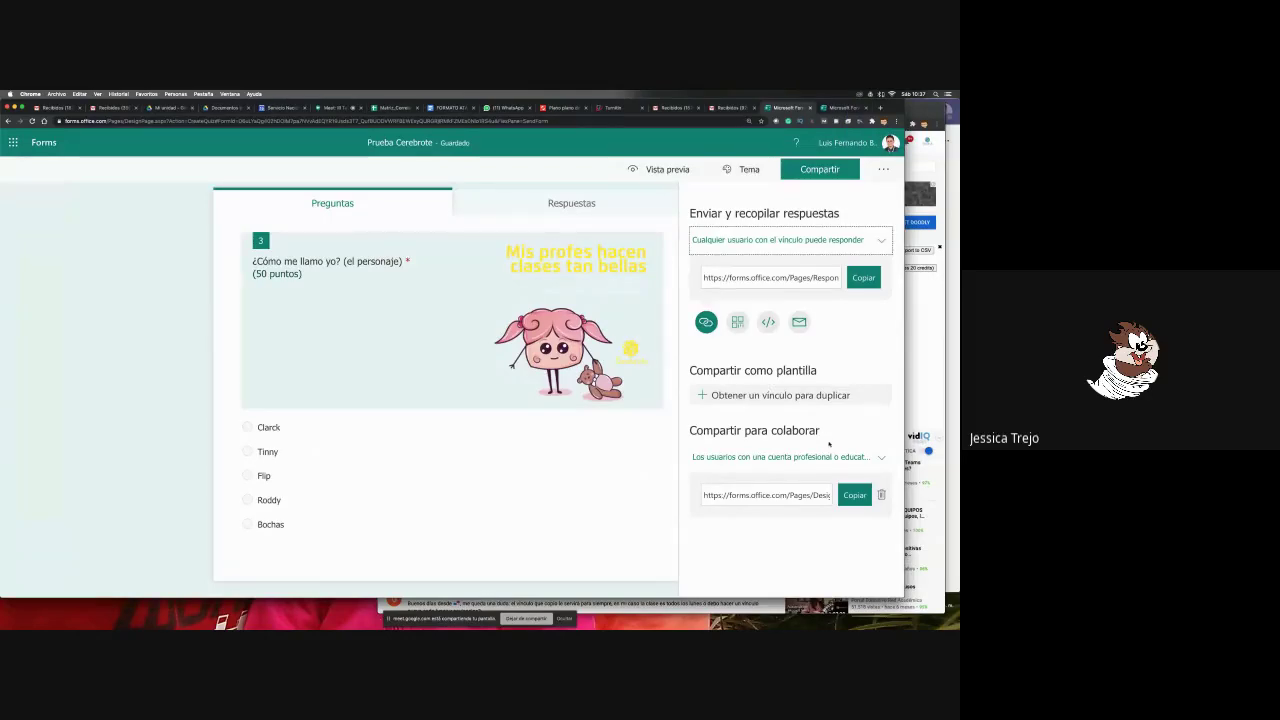
scroll(468, 334, "up", 10)
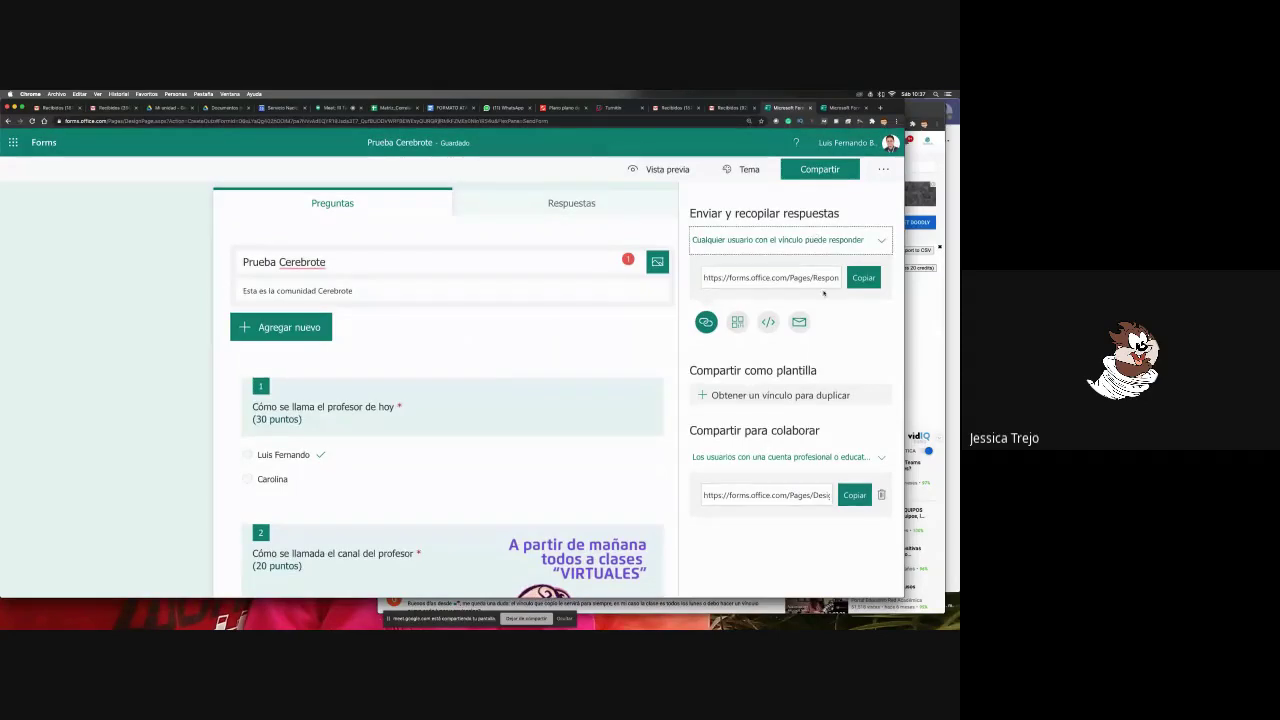
left_click(173, 222)
- Glance at the video call tab, then bring the Teams General channel posts back
key("super+Tab")
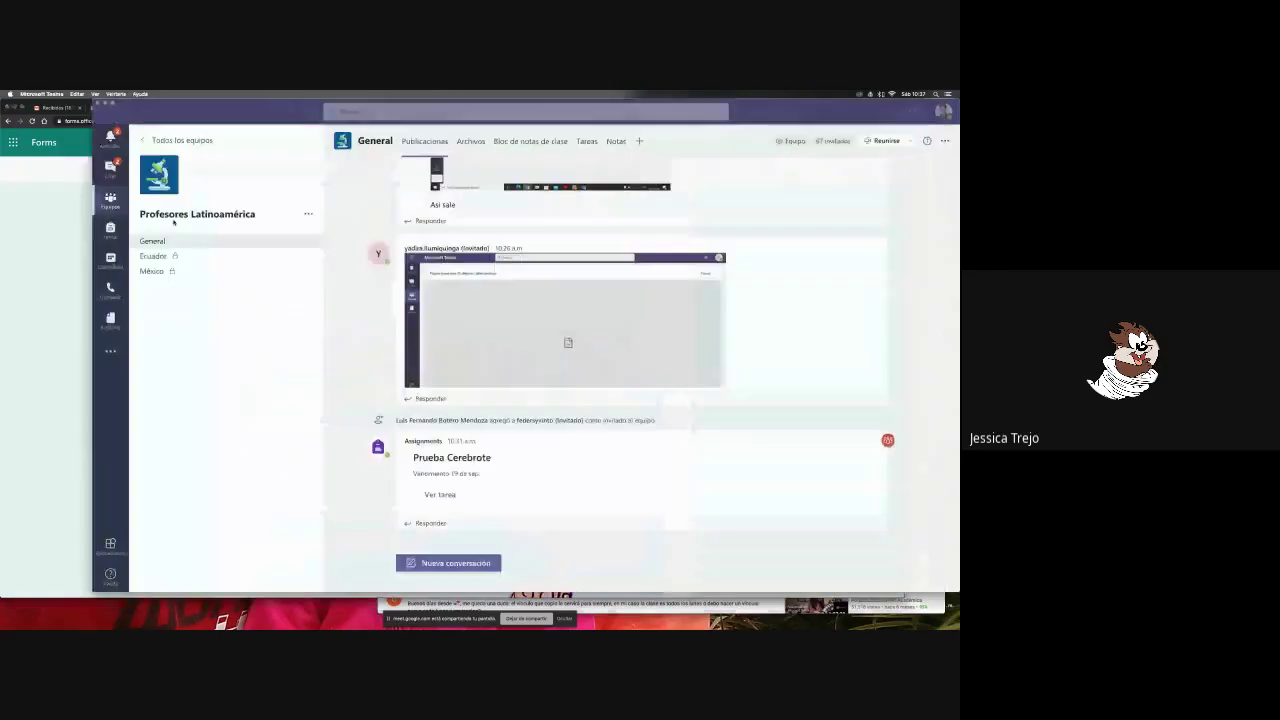
key("super+Tab")
key("super+Tab")
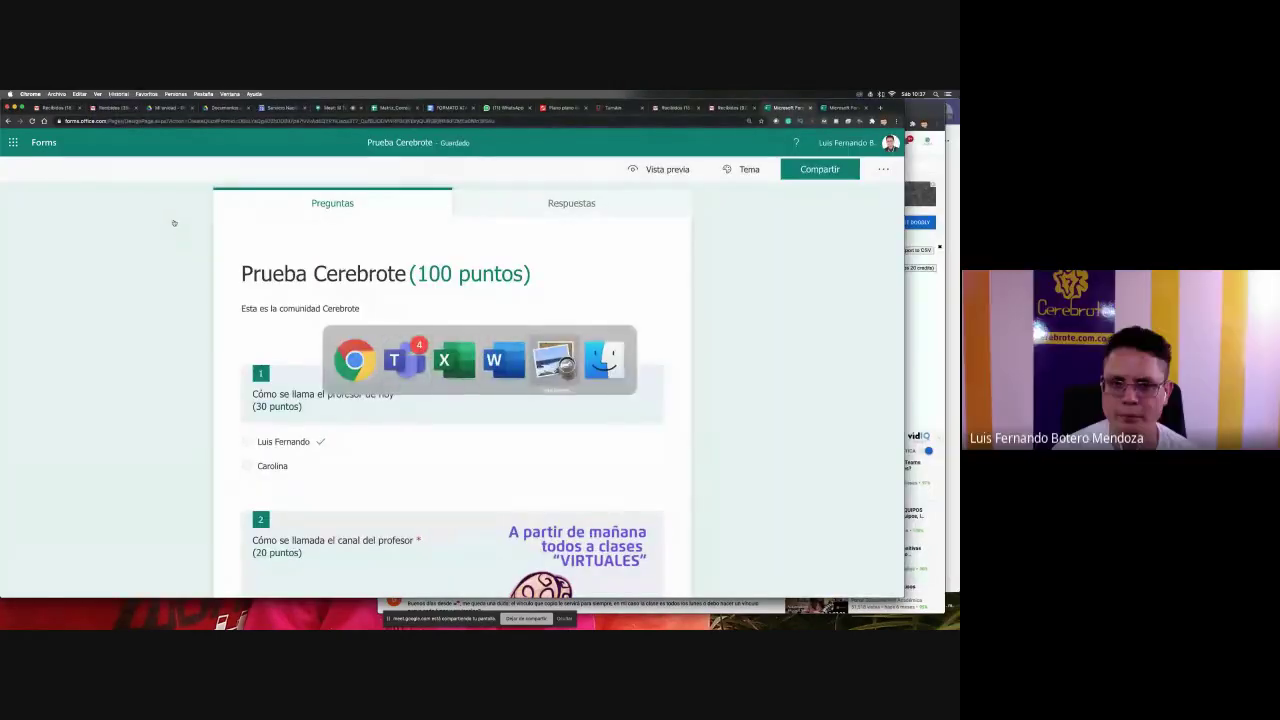
left_click(340, 107)
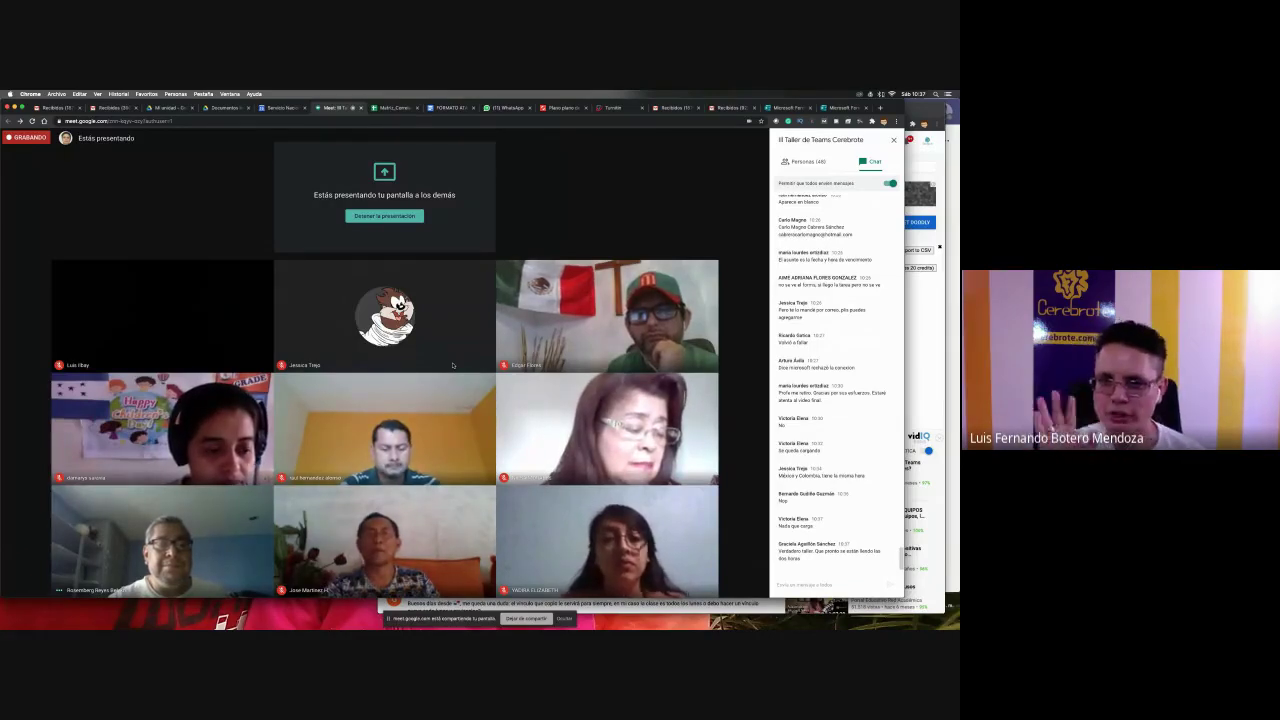
key("super+Tab")
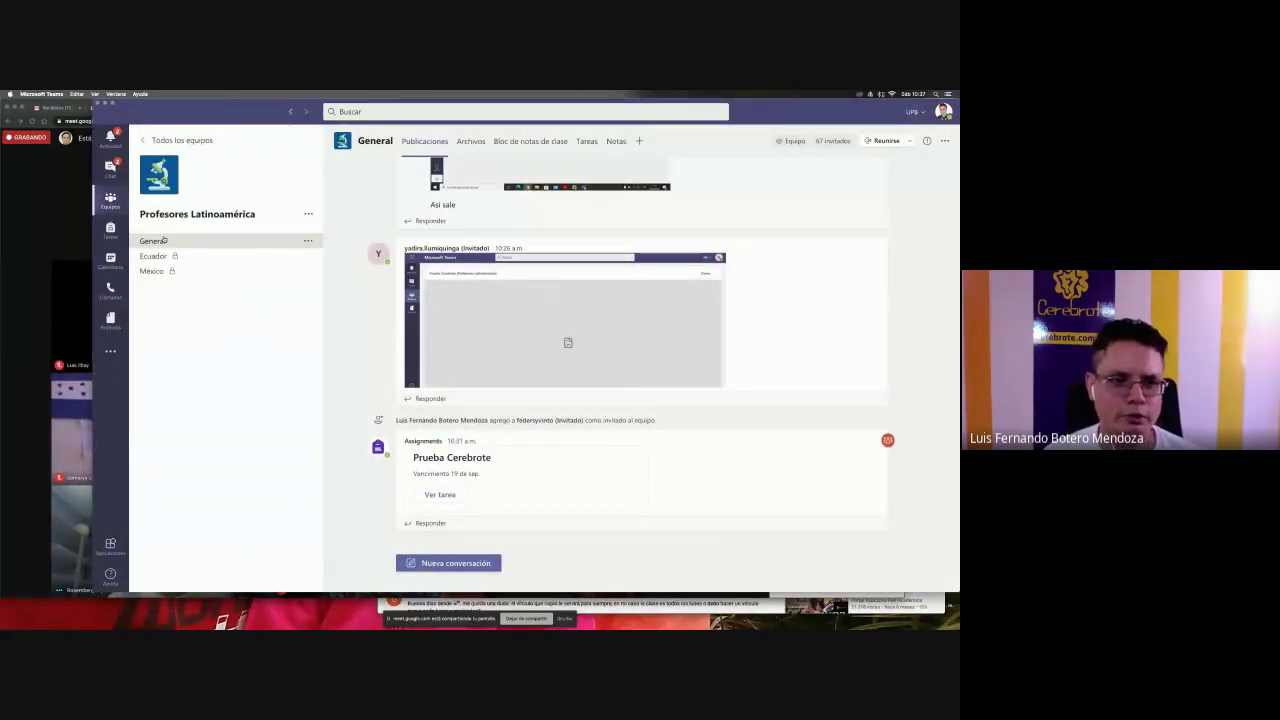
- From the Tareas tab, start a quiz assignment and create a new untitled quiz in Forms
left_click(588, 142)
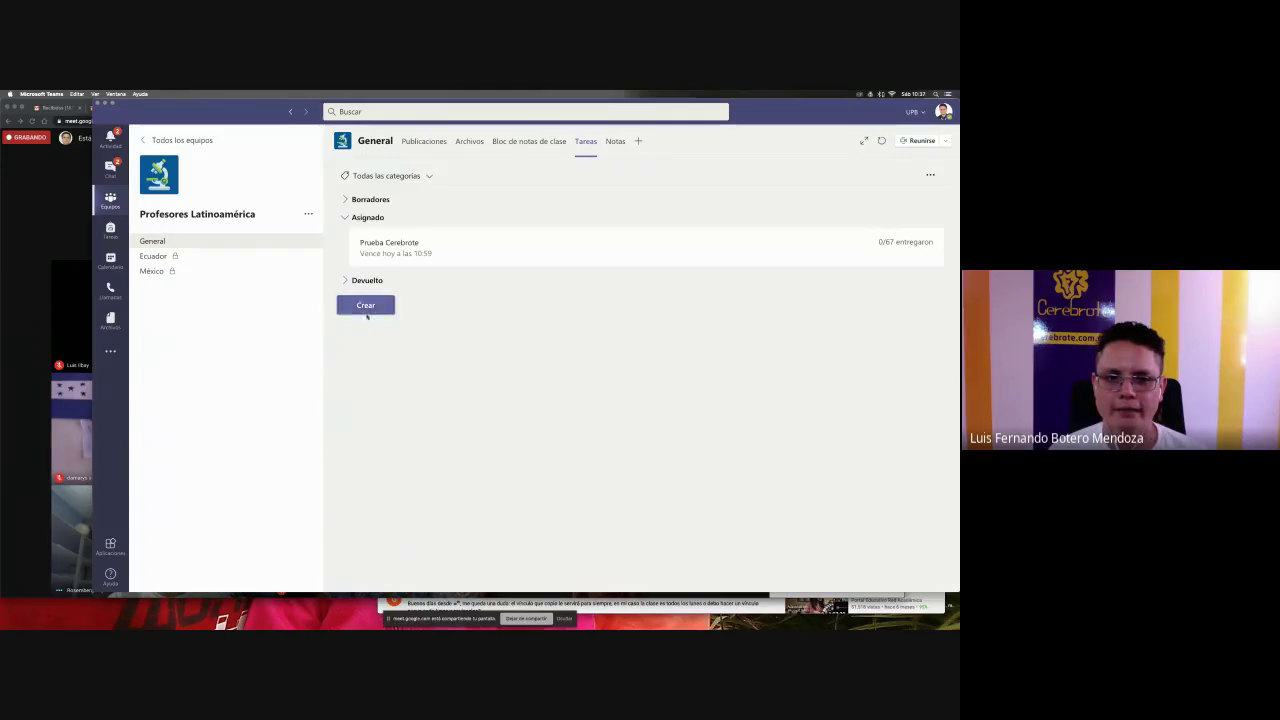
left_click(366, 310)
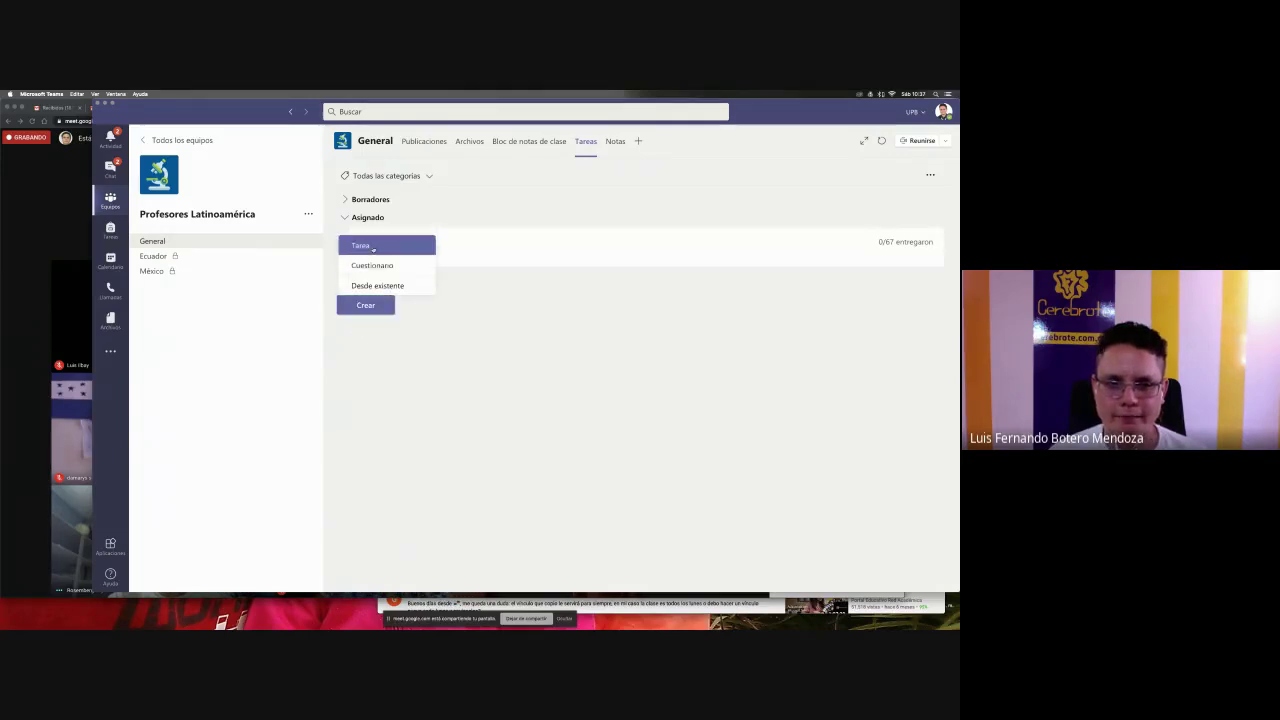
left_click(375, 267)
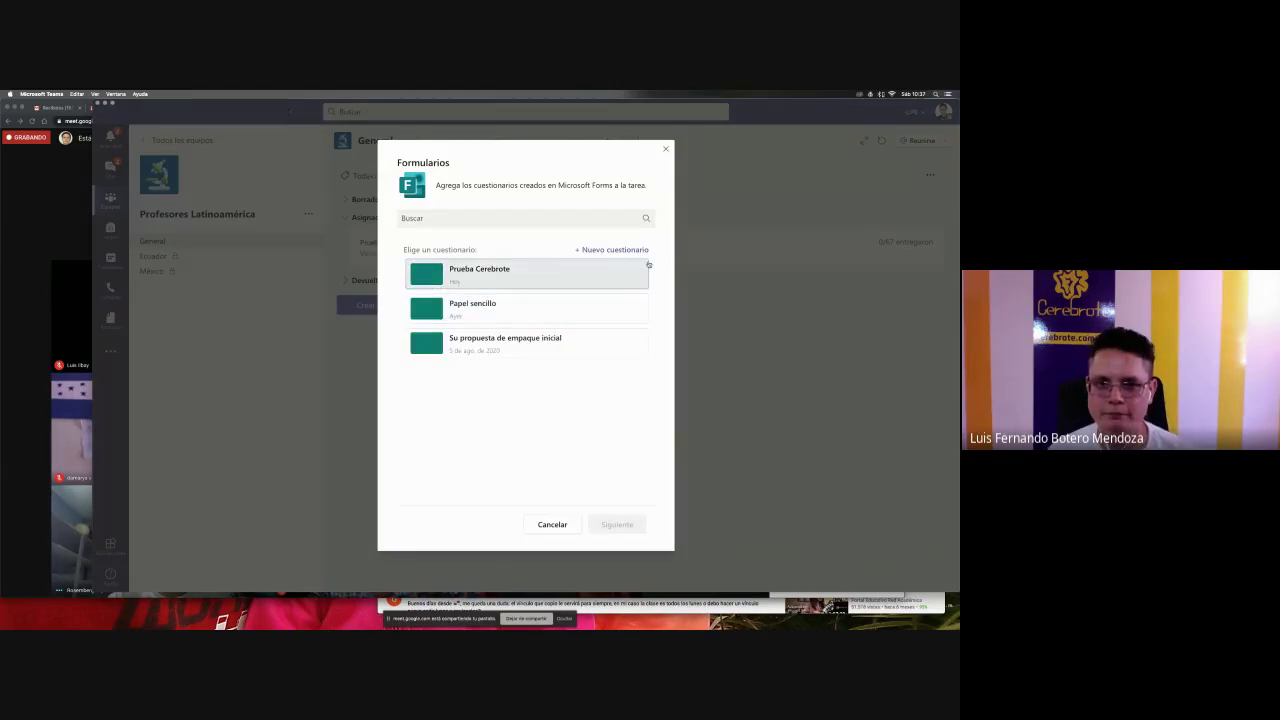
left_click(592, 251)
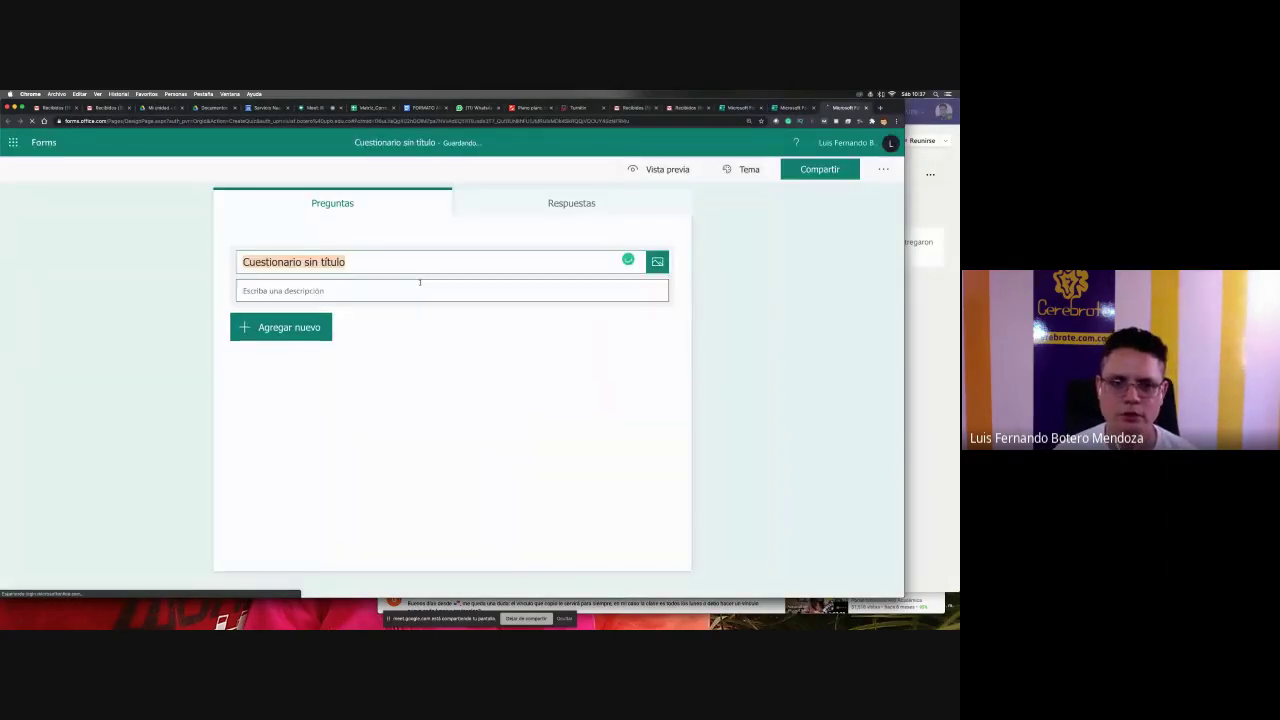
- Title the quiz 'Ojalá este si' and add a multiple-choice question asking which country I'm in
type("Oj")
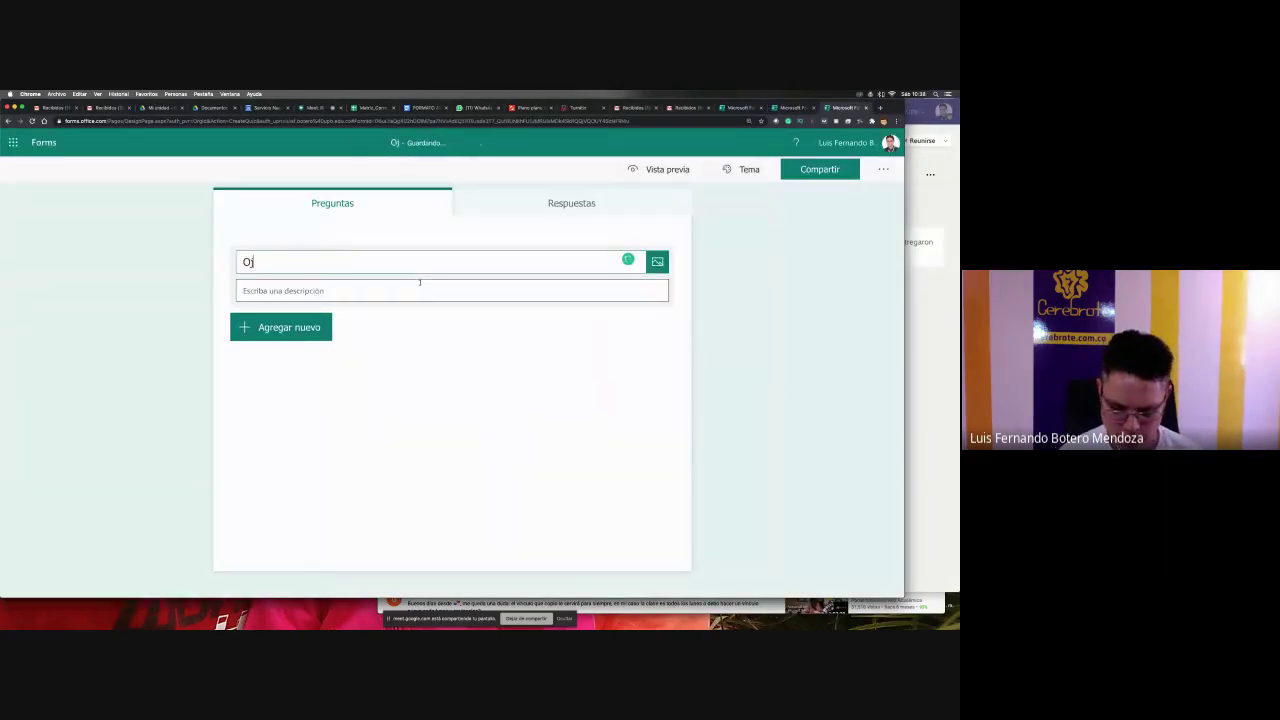
type("alá este si")
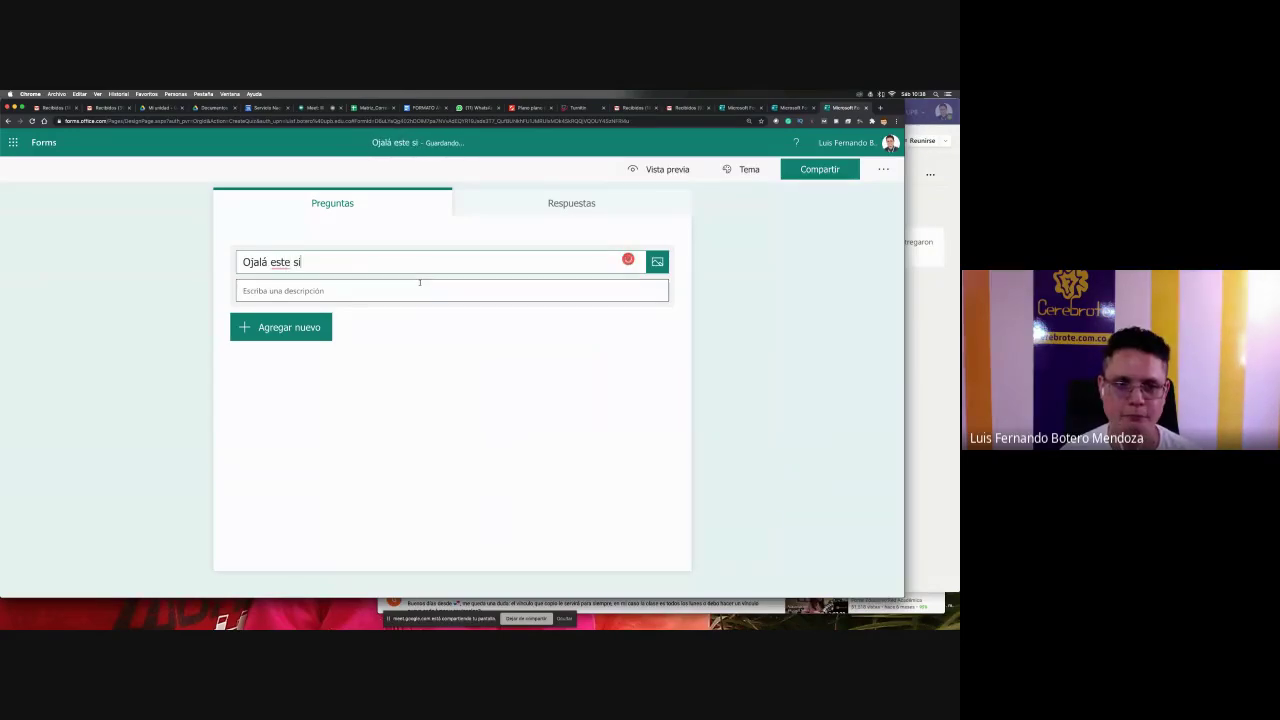
left_click(318, 327)
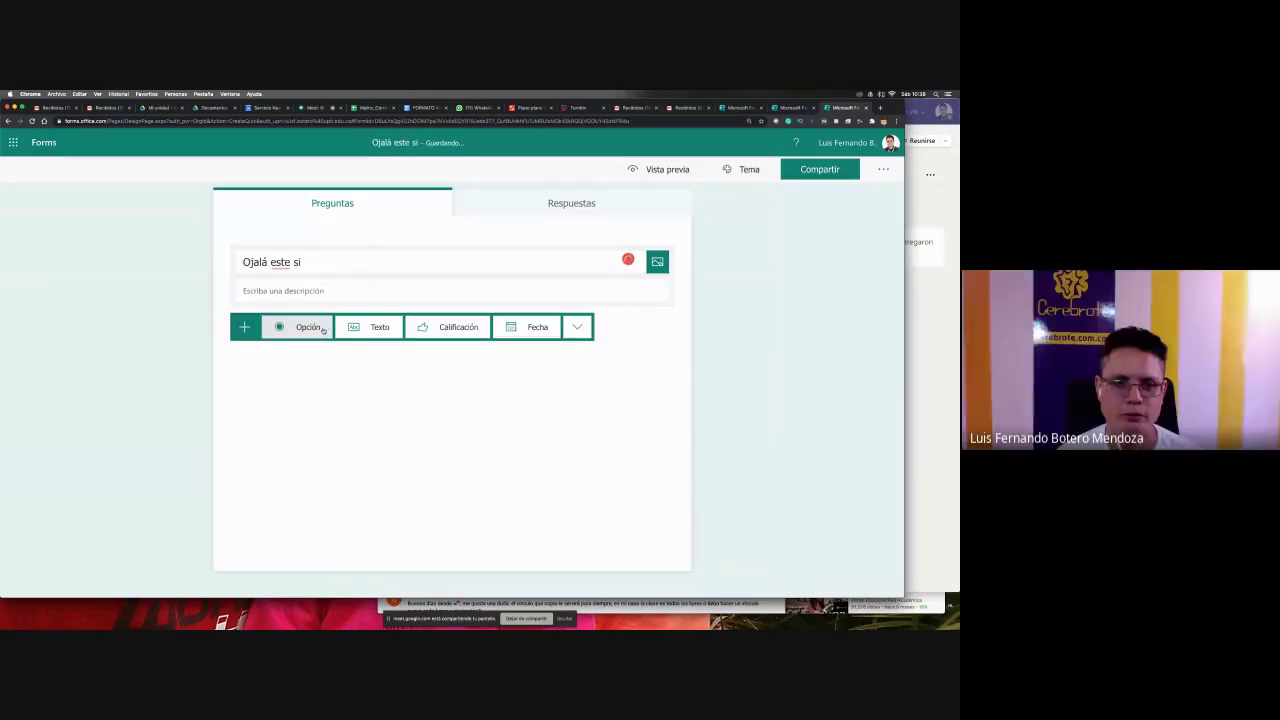
left_click(325, 327)
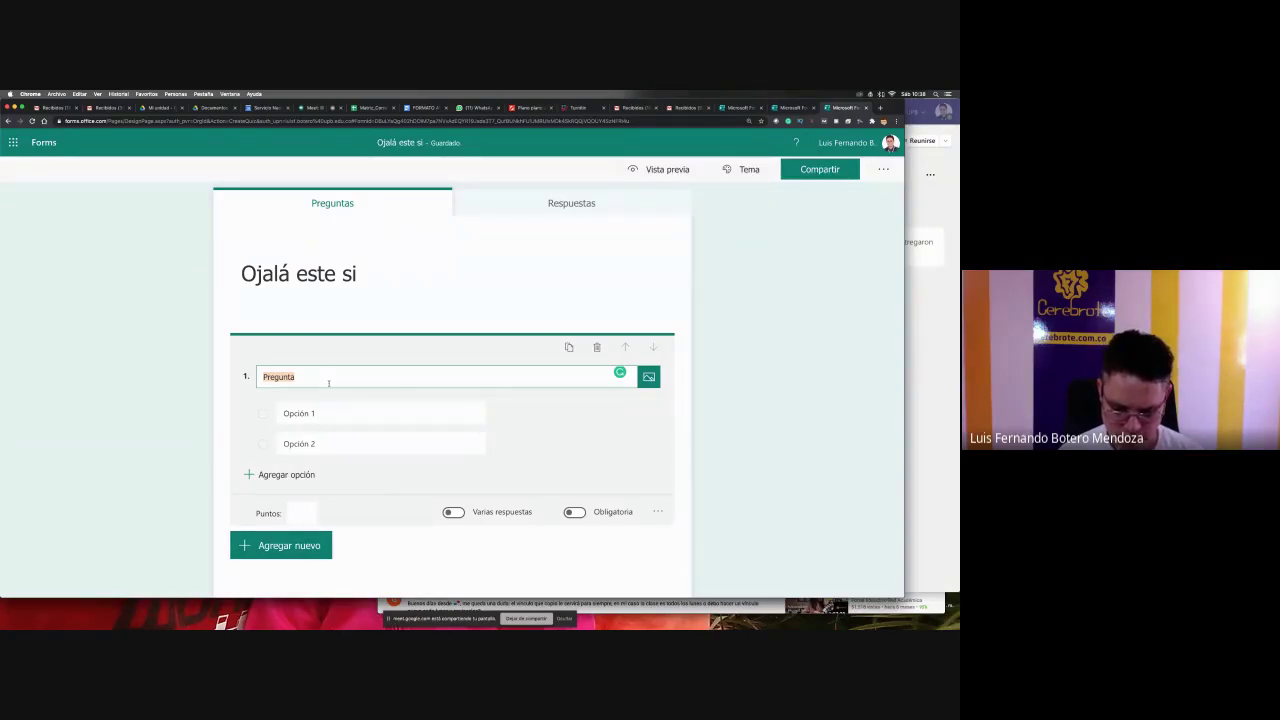
type("Yo")
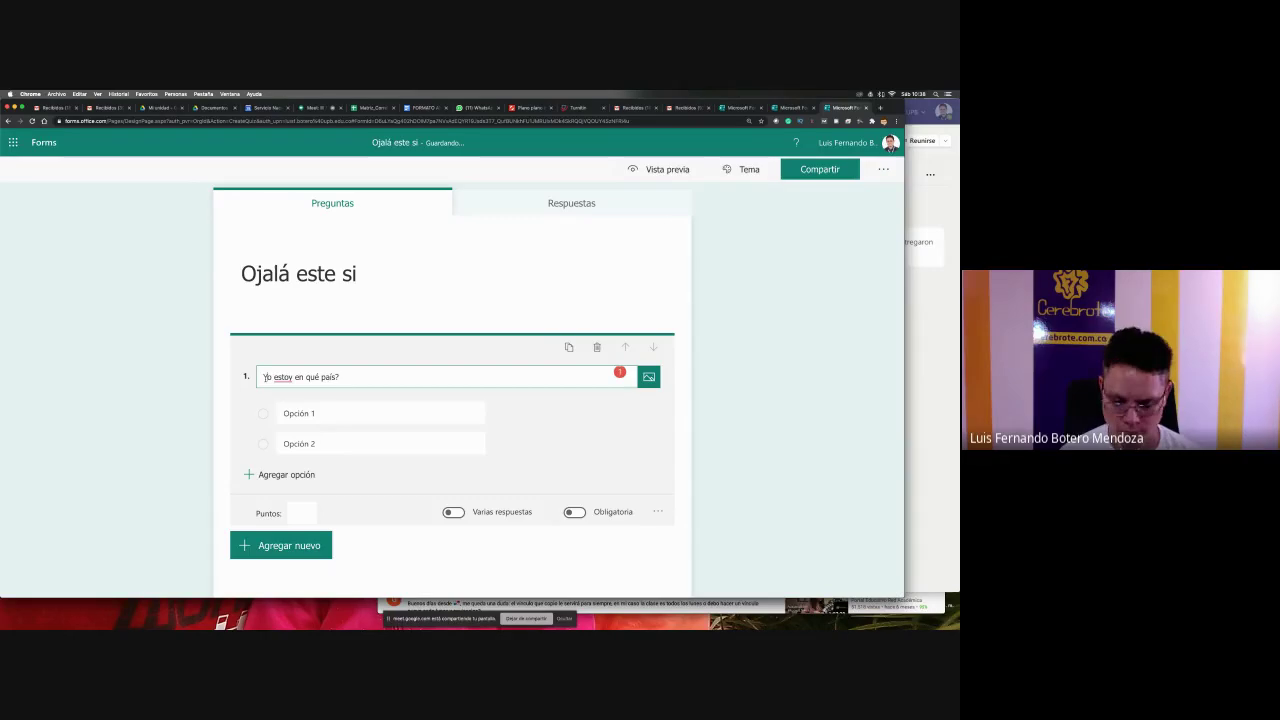
type("¿")
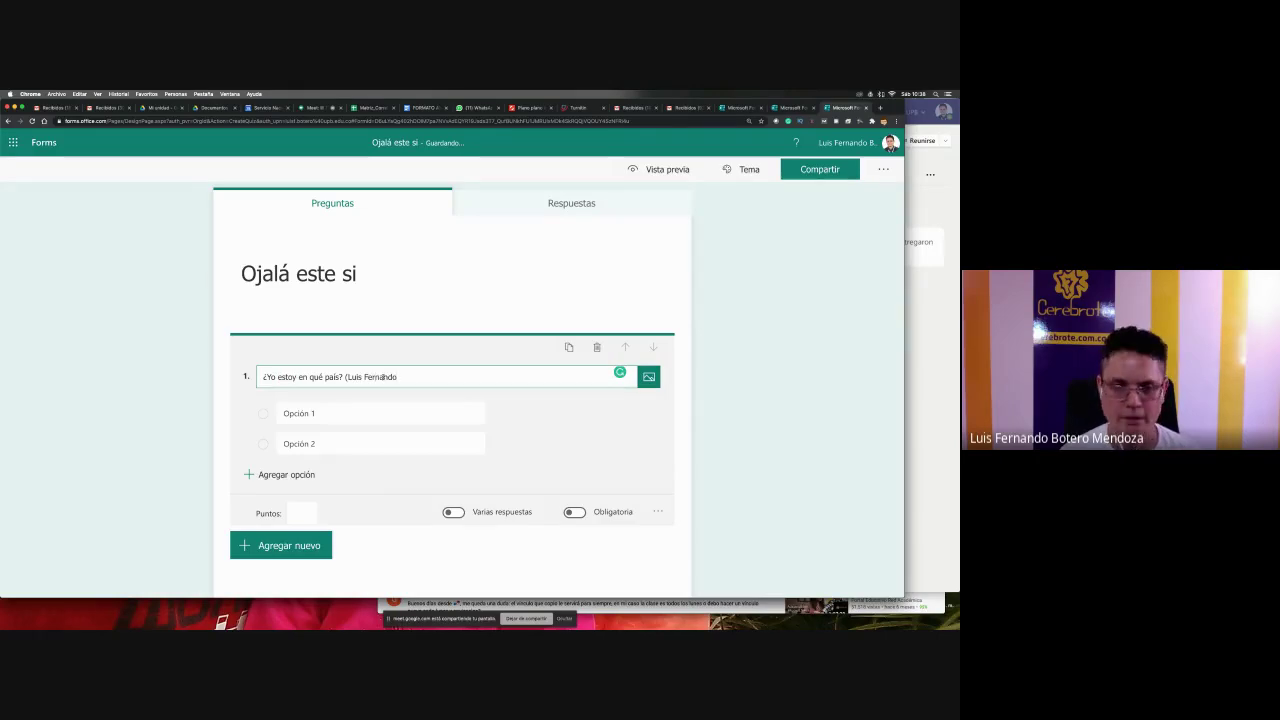
type(")")
- Fill in the answer options Brasil, Noruega and Colombia
left_click(370, 405)
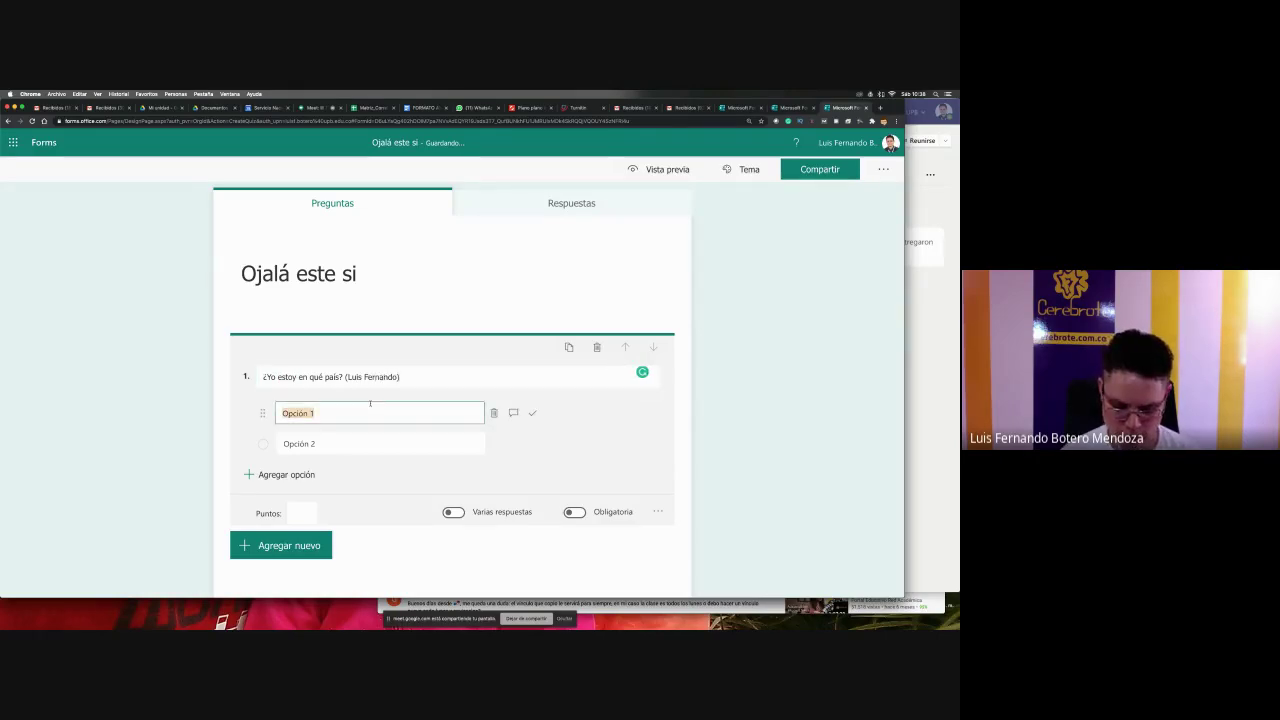
type("Brasil")
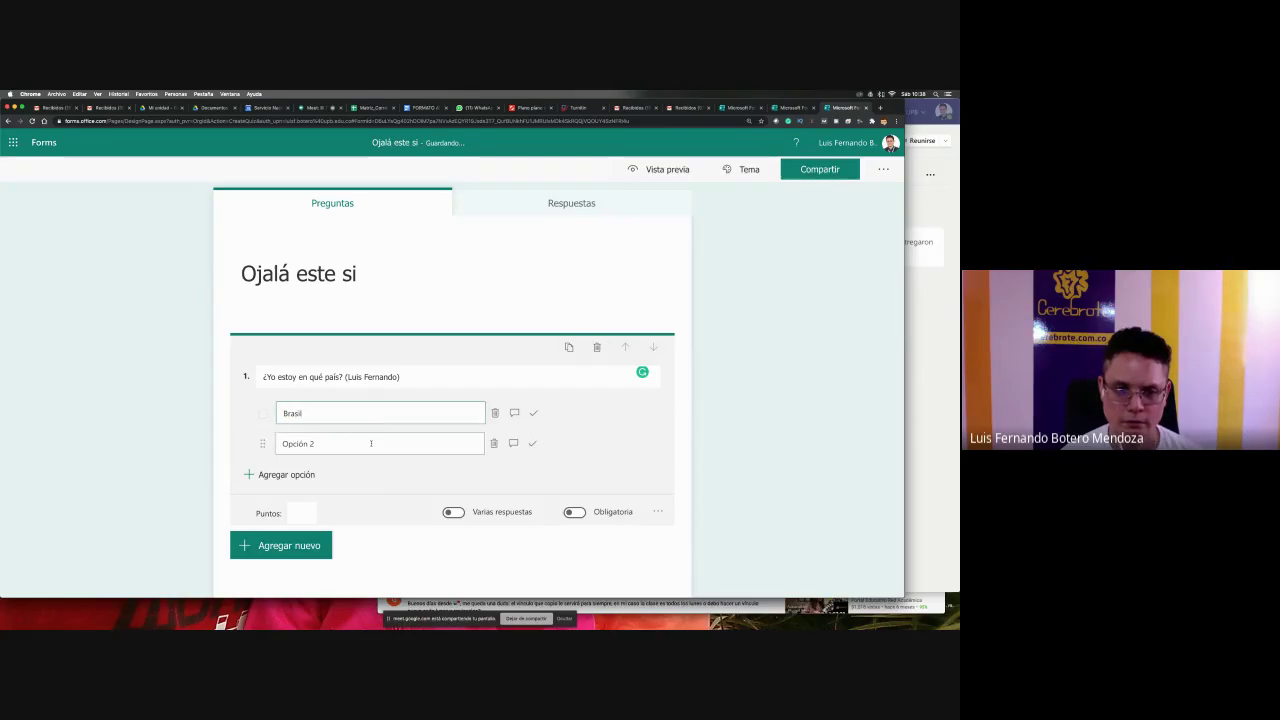
left_click(370, 443)
type("Noruega")
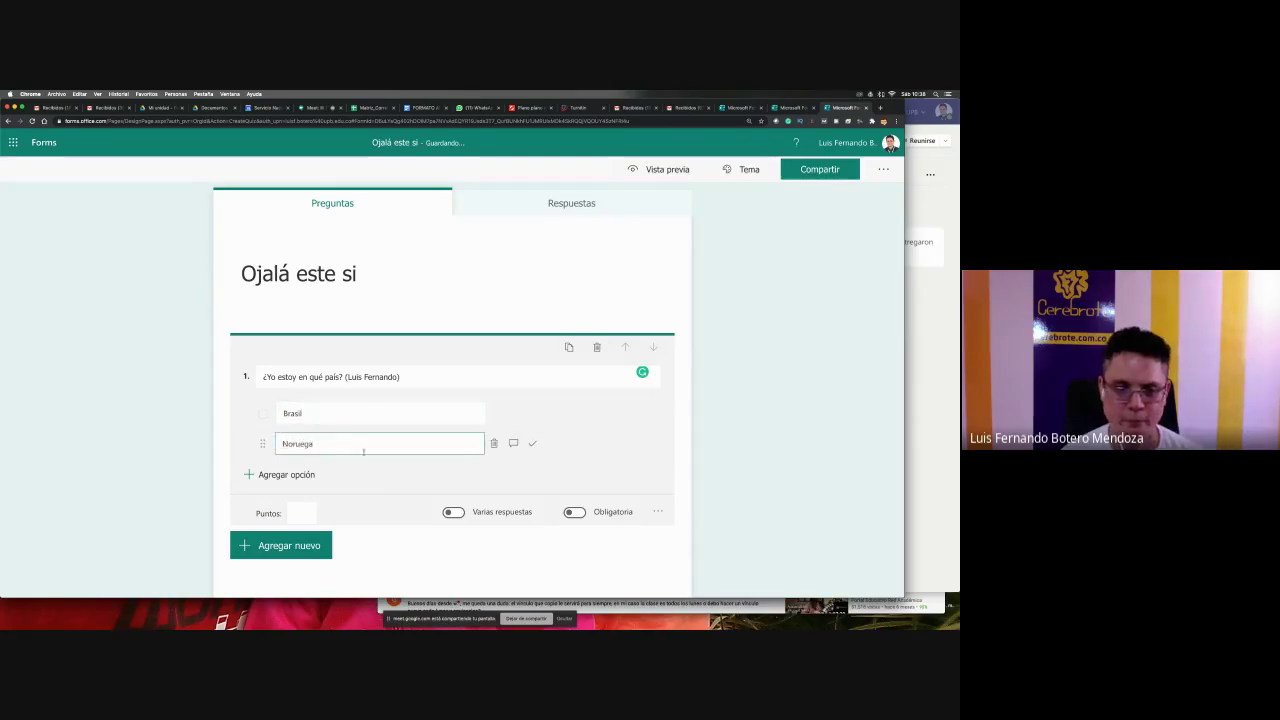
left_click(305, 475)
type("Colombia")
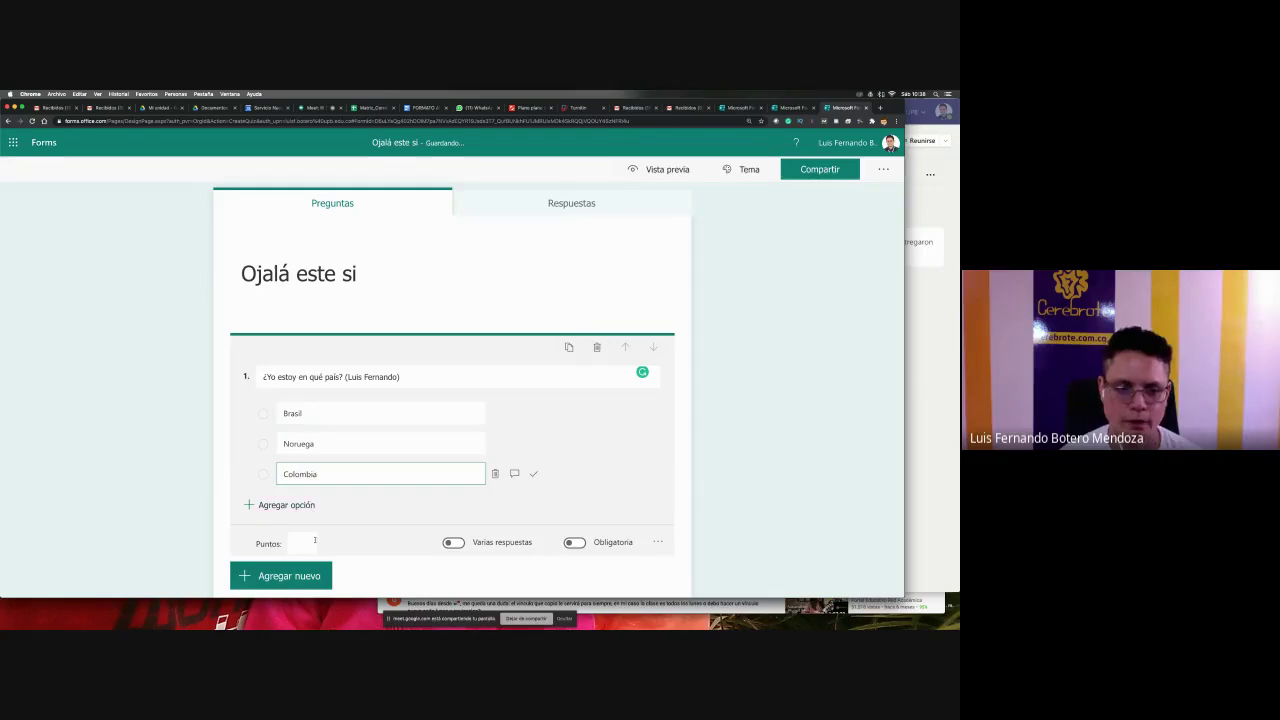
- Make the question required, worth 100 points, with Colombia as the correct answer
left_click(301, 543)
type("100")
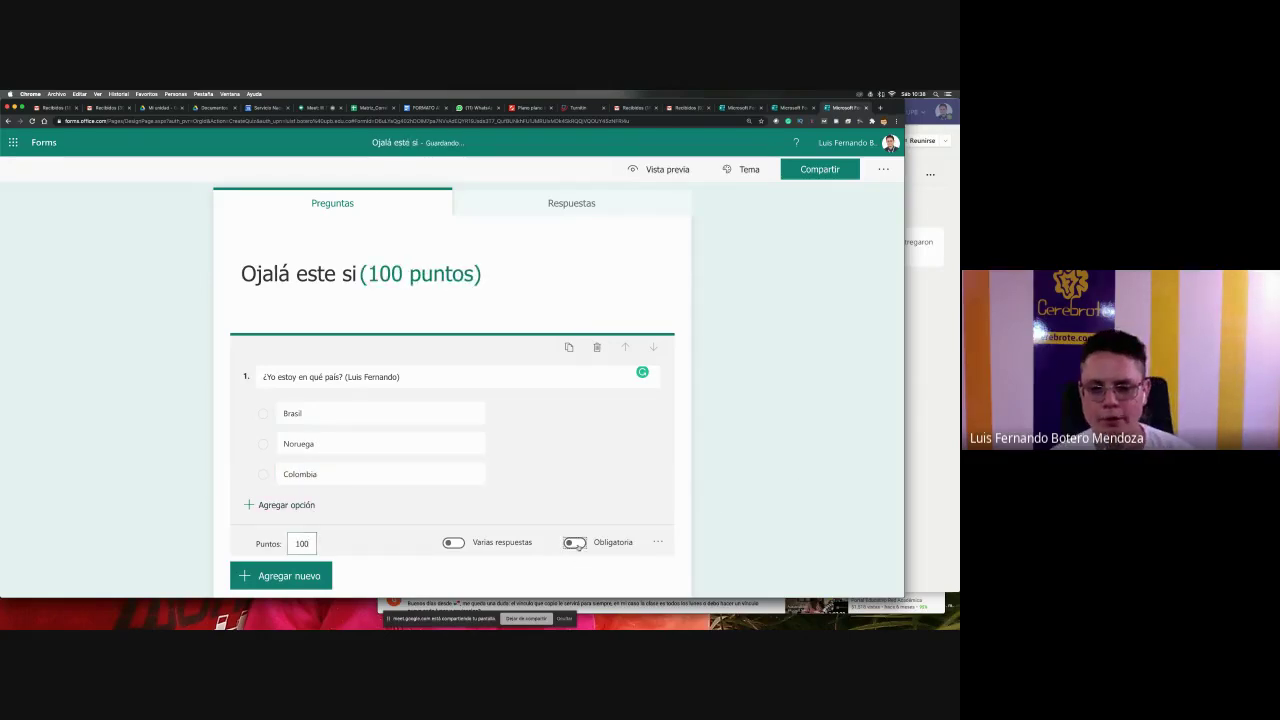
left_click(575, 543)
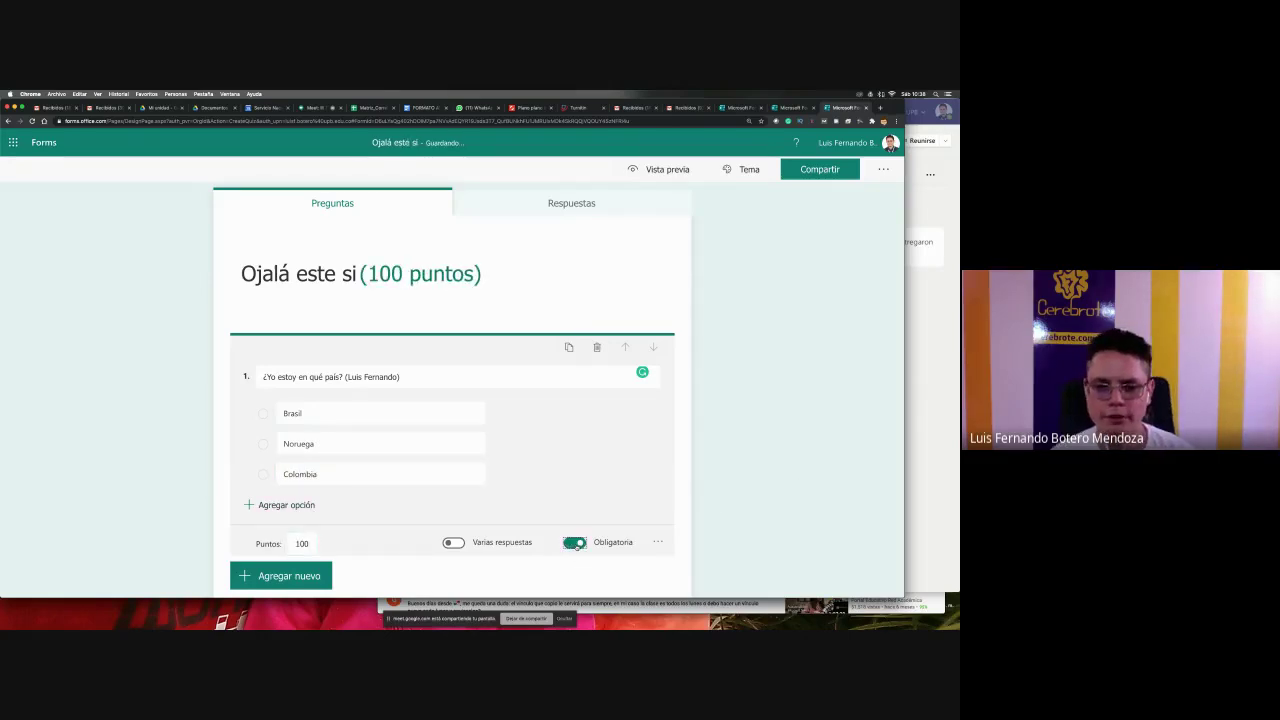
left_click(531, 475)
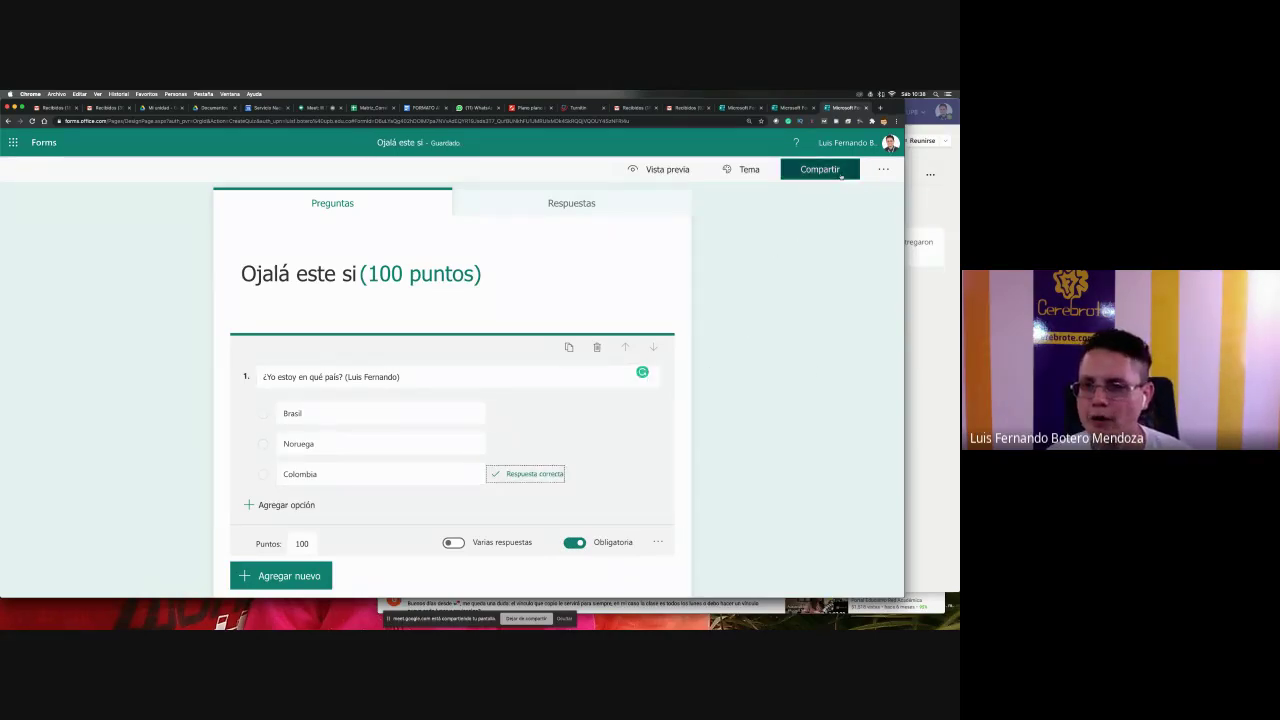
left_click(880, 170)
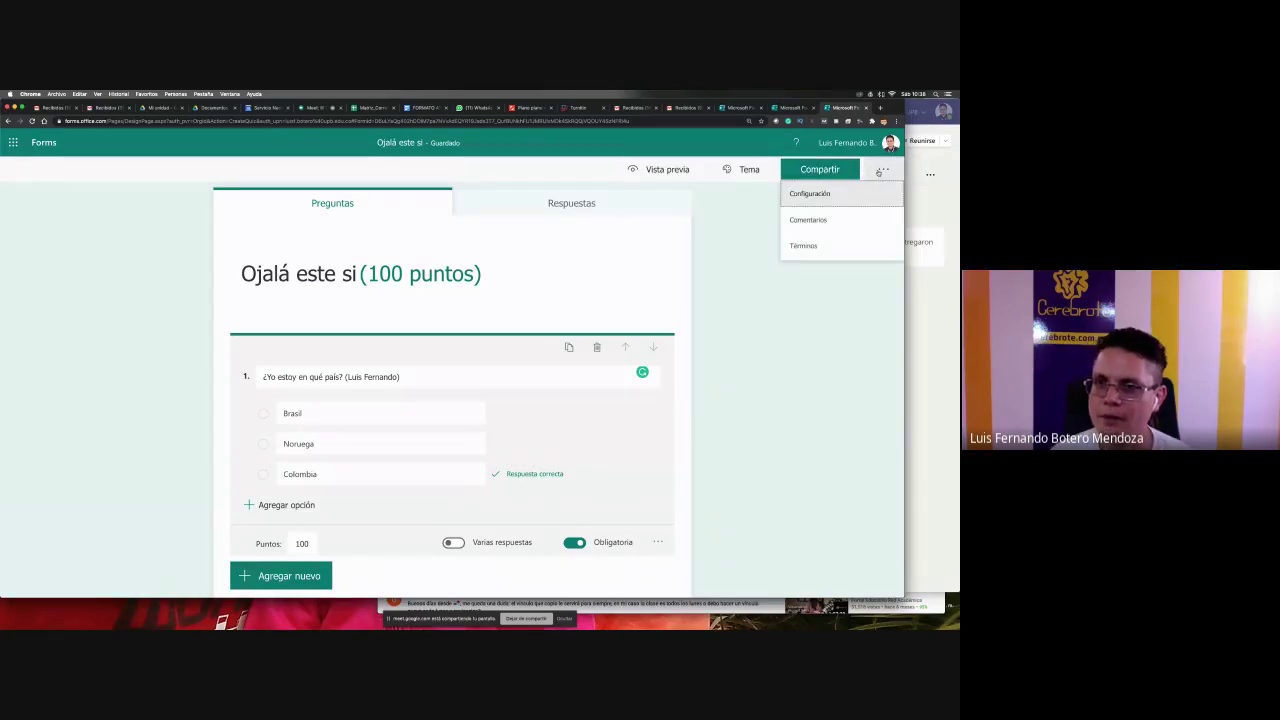
- In the form settings, allow anyone with the link to respond, then show the sharing link
left_click(849, 196)
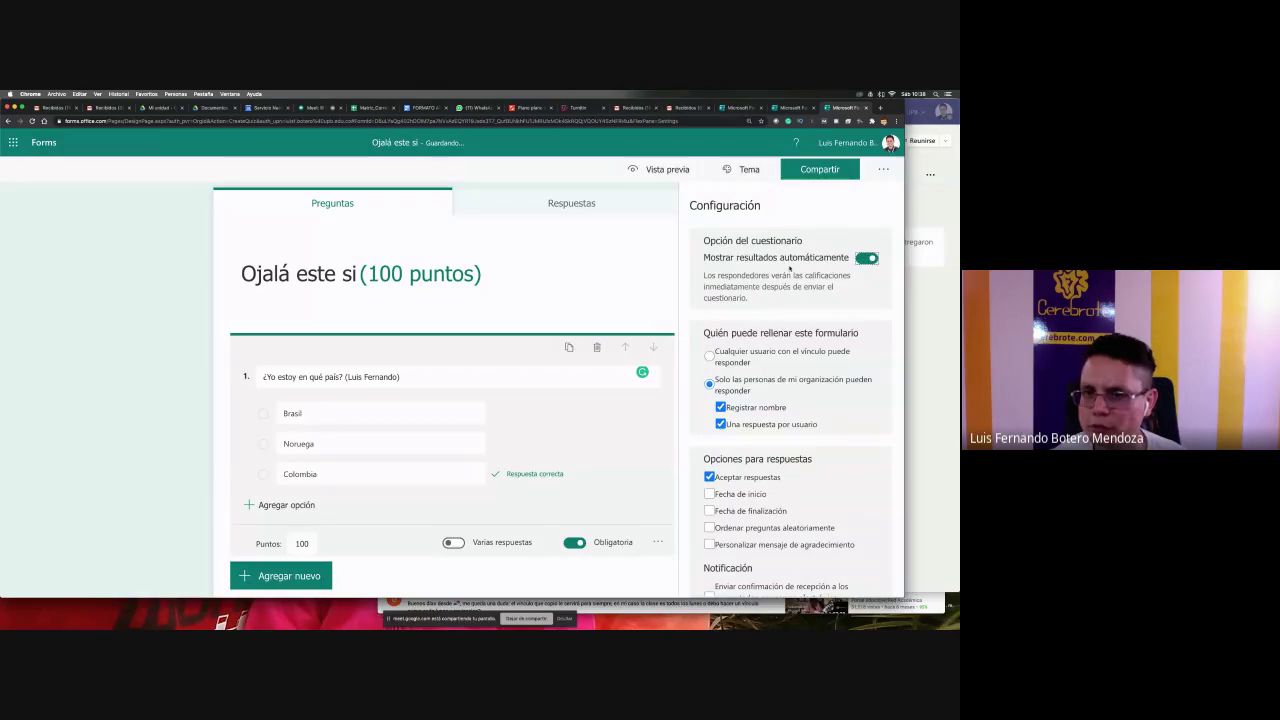
scroll(790, 267, "down", 1)
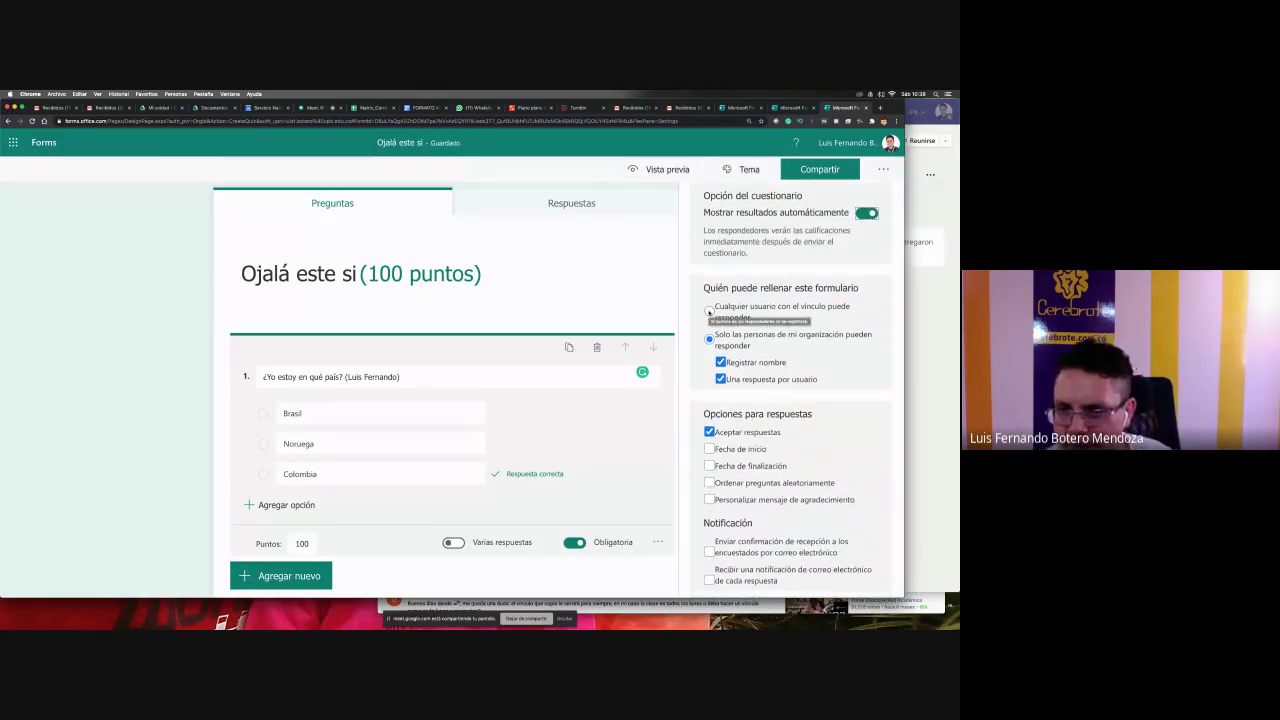
left_click(709, 311)
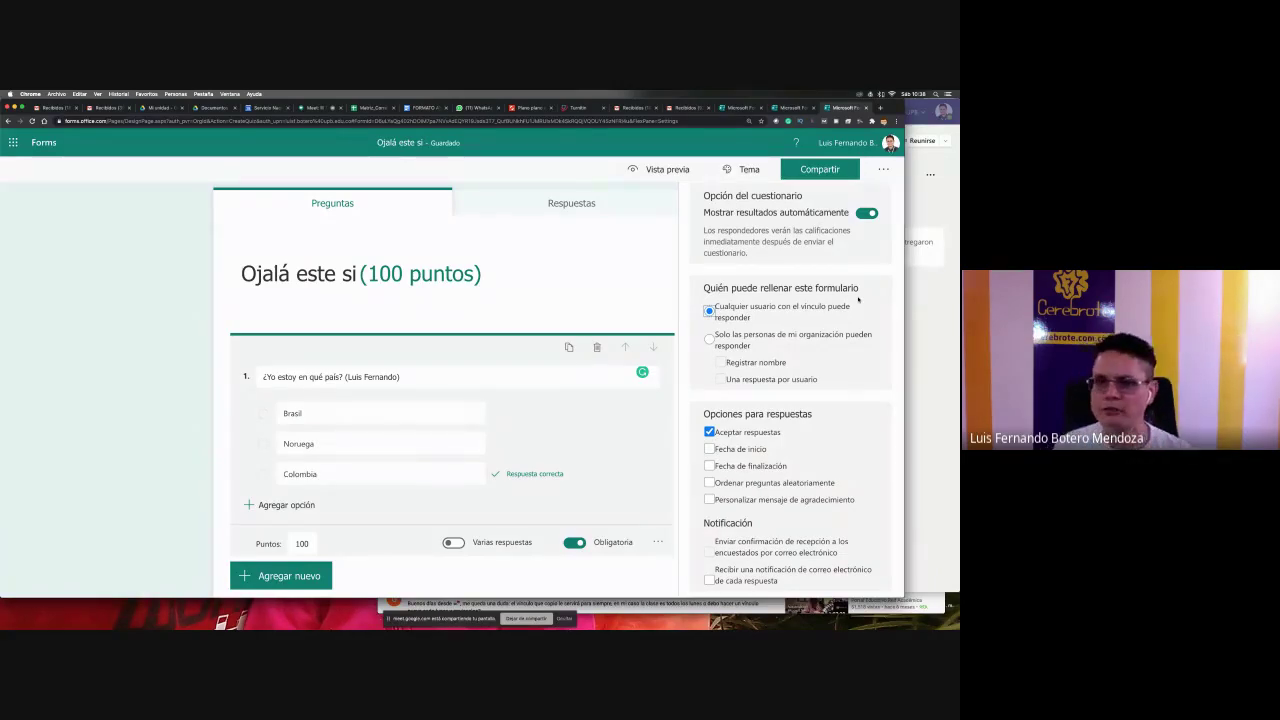
left_click(846, 177)
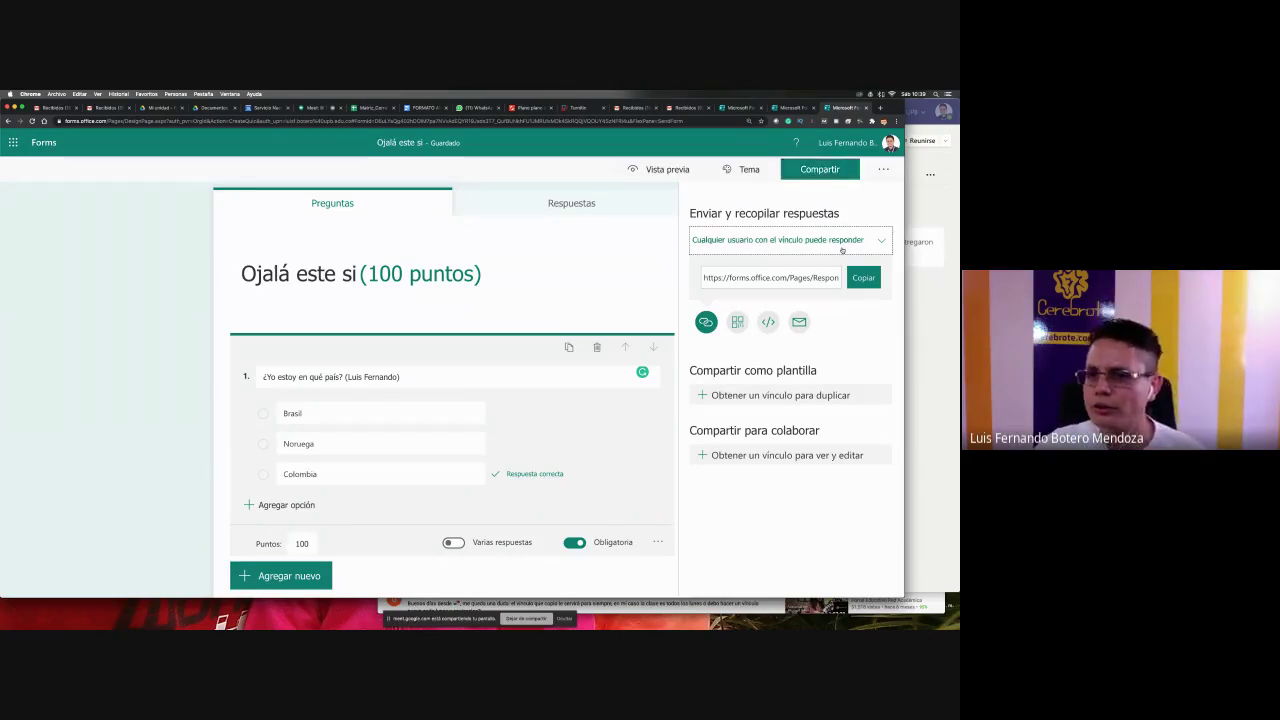
- Start a new quiz assignment in Teams and attach the 'Ojalá este si' quiz
key("super+Tab")
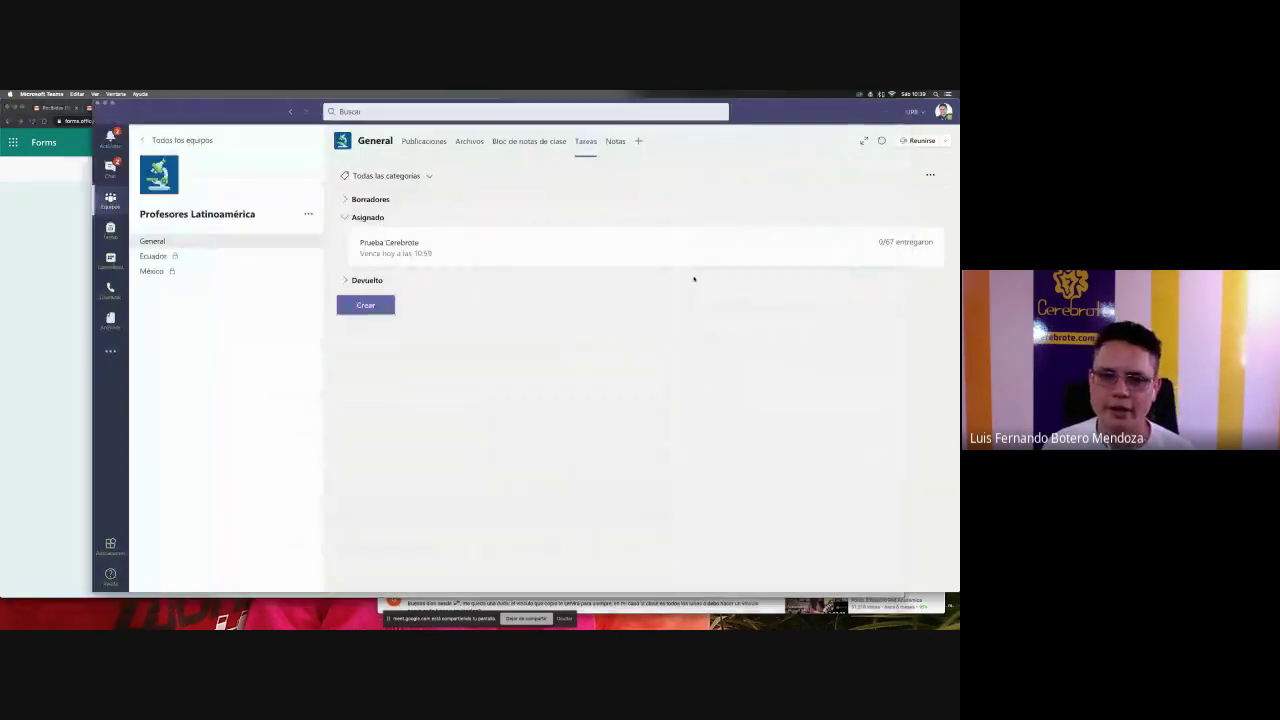
left_click(365, 304)
left_click(363, 265)
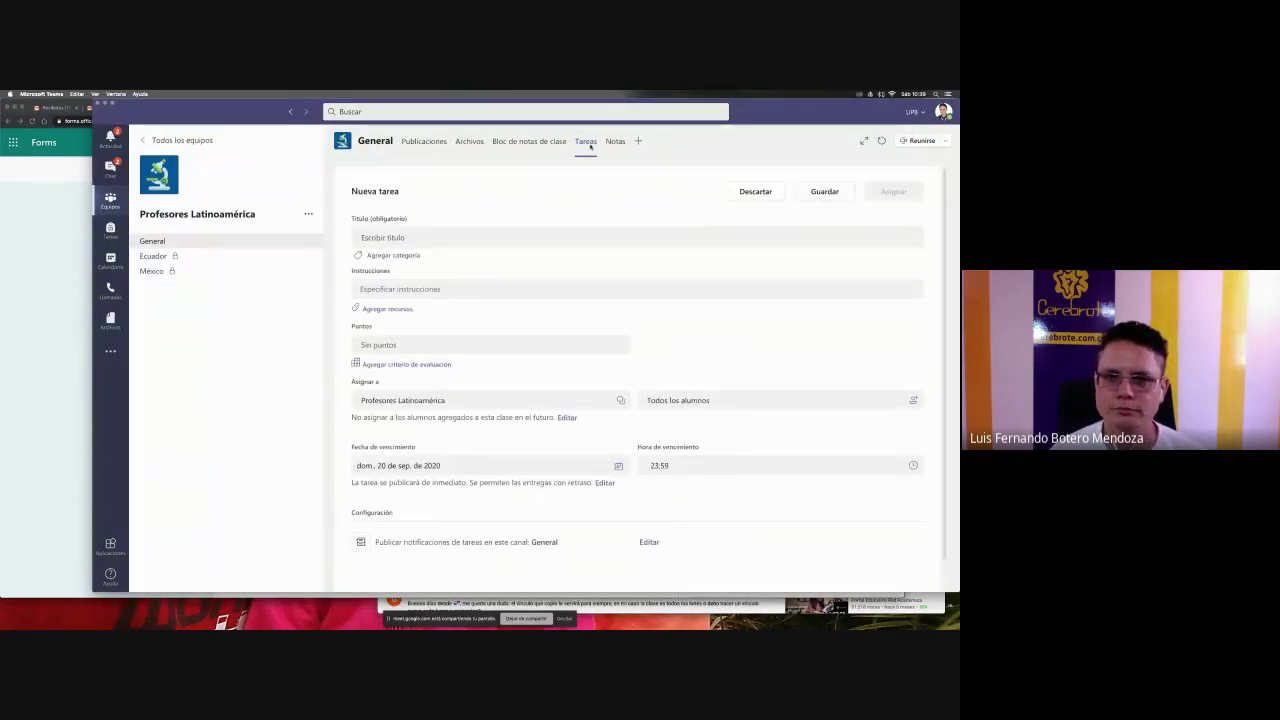
left_click(775, 197)
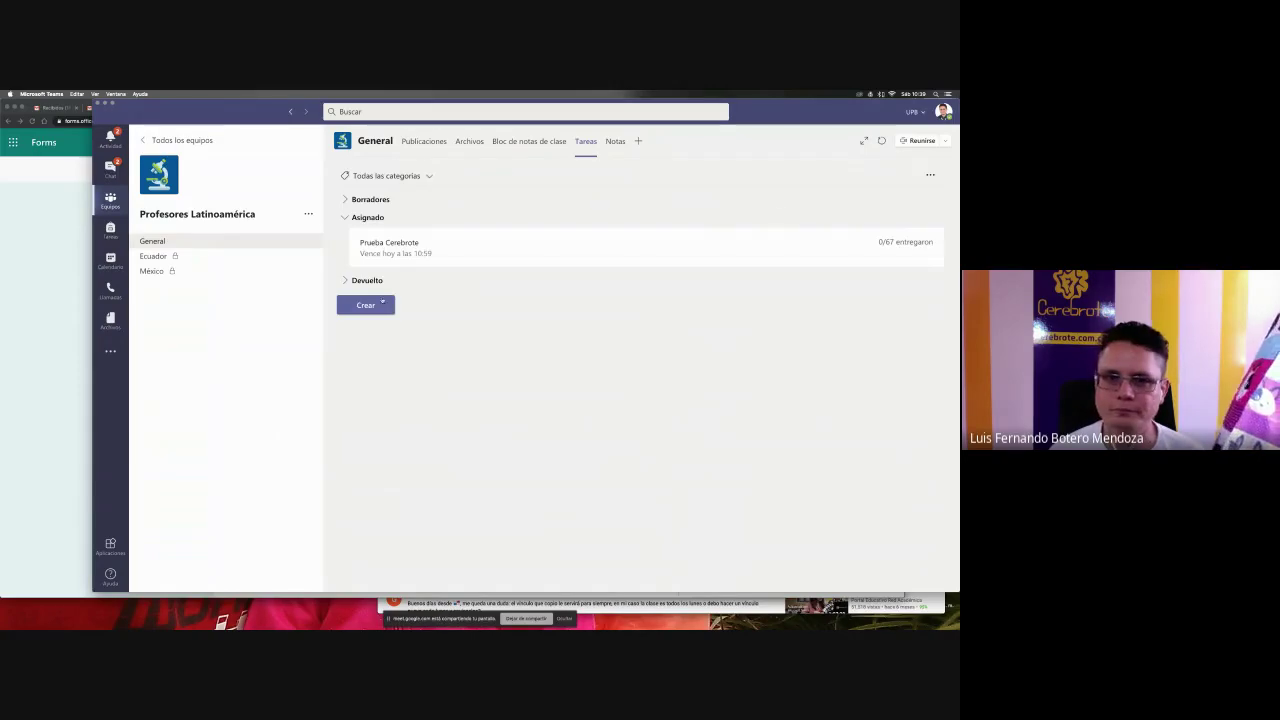
left_click(382, 301)
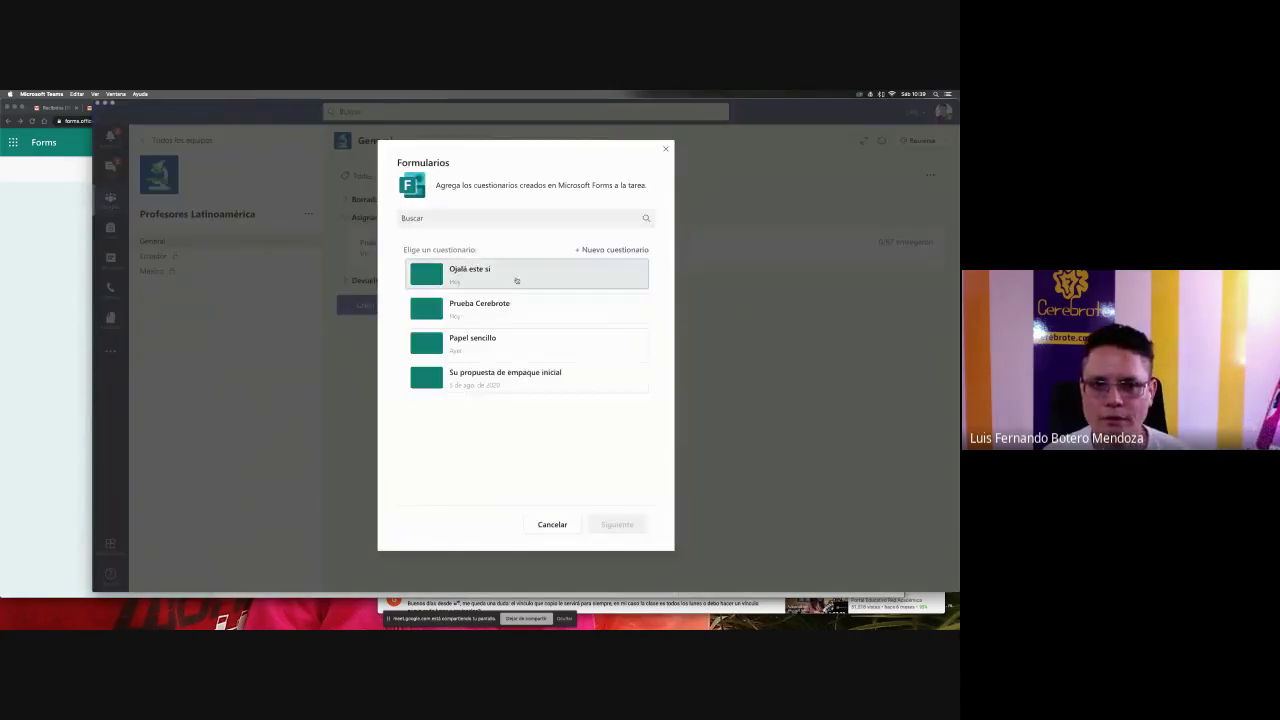
left_click(516, 281)
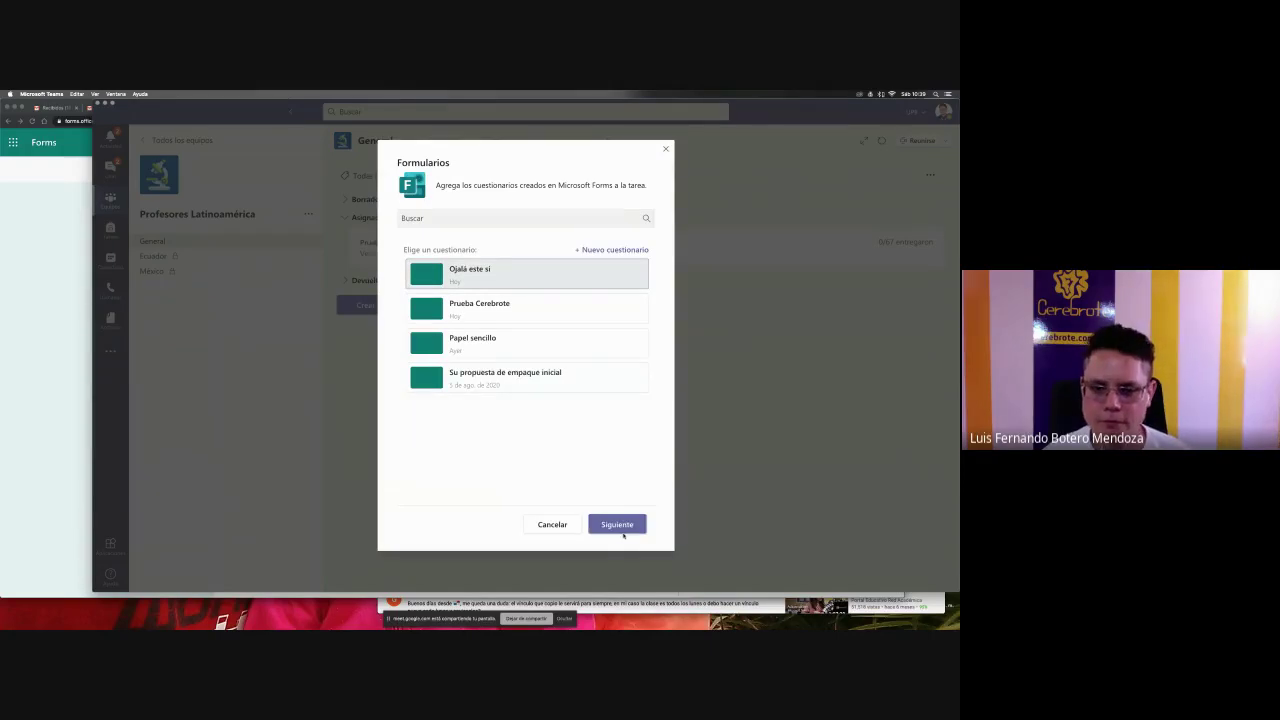
left_click(620, 530)
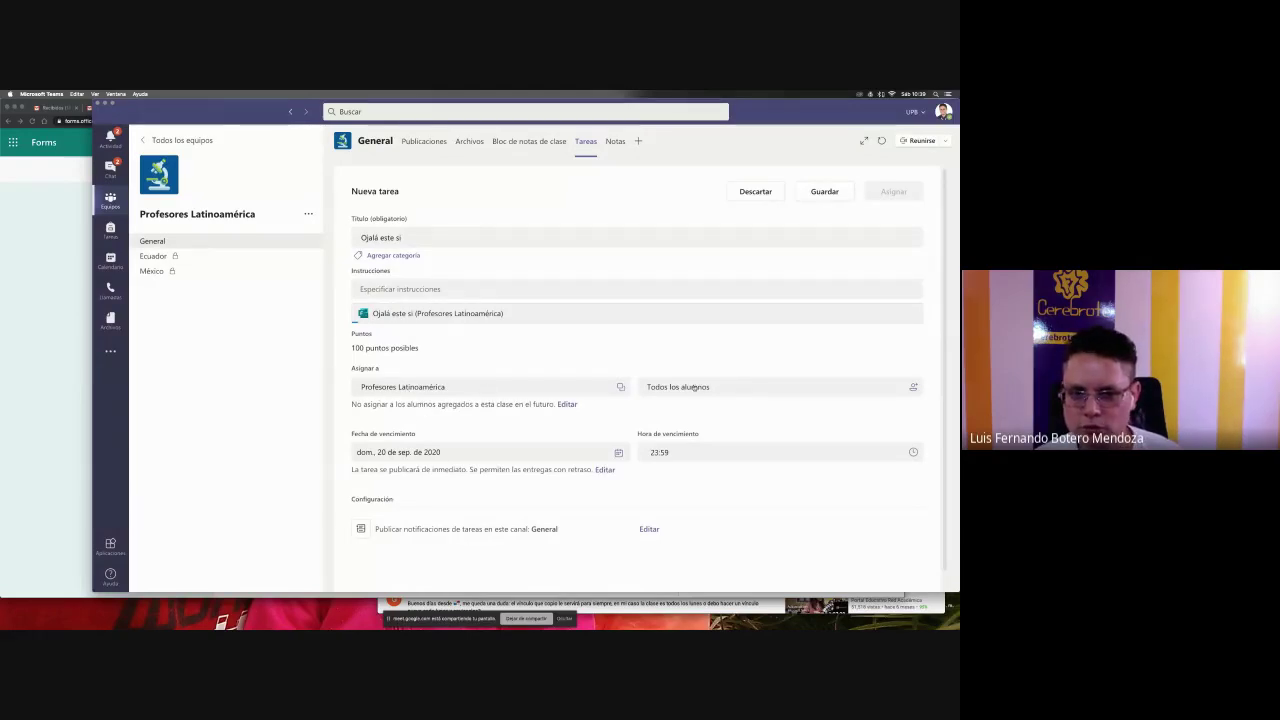
- Include students added later and publish the 100-point assignment, due 20 Sep 2020
left_click(566, 404)
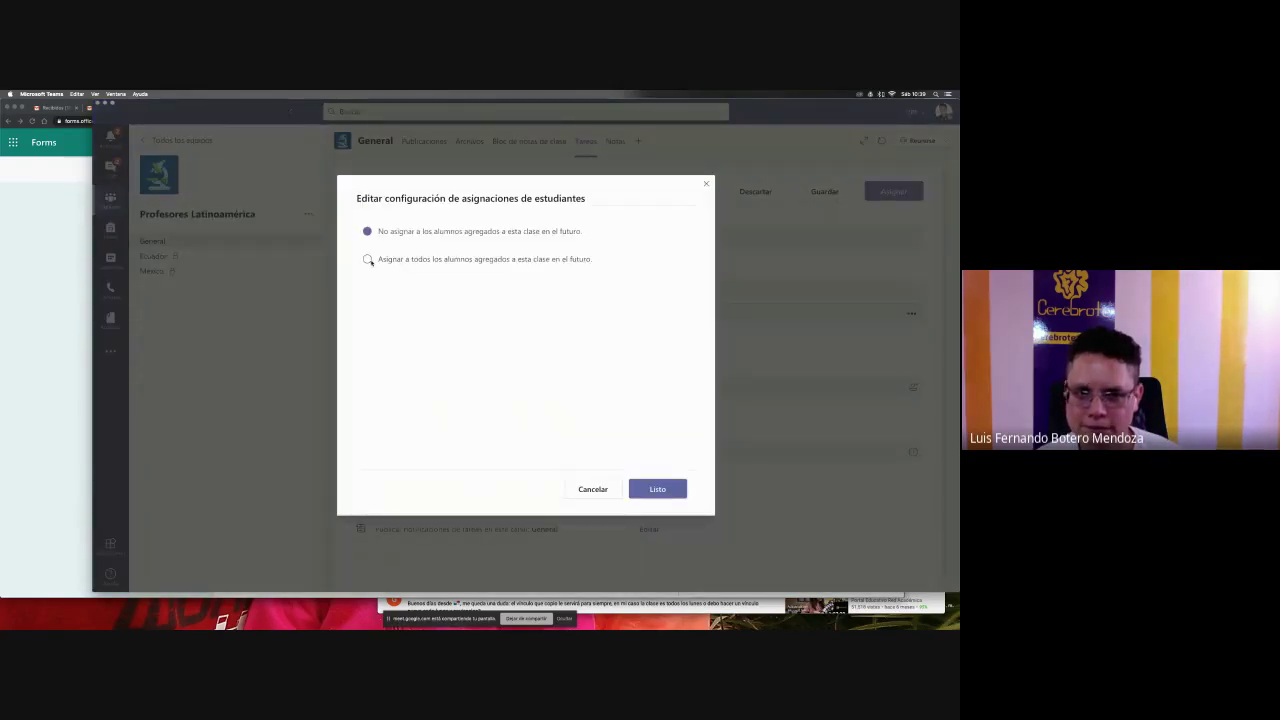
left_click(368, 260)
left_click(659, 484)
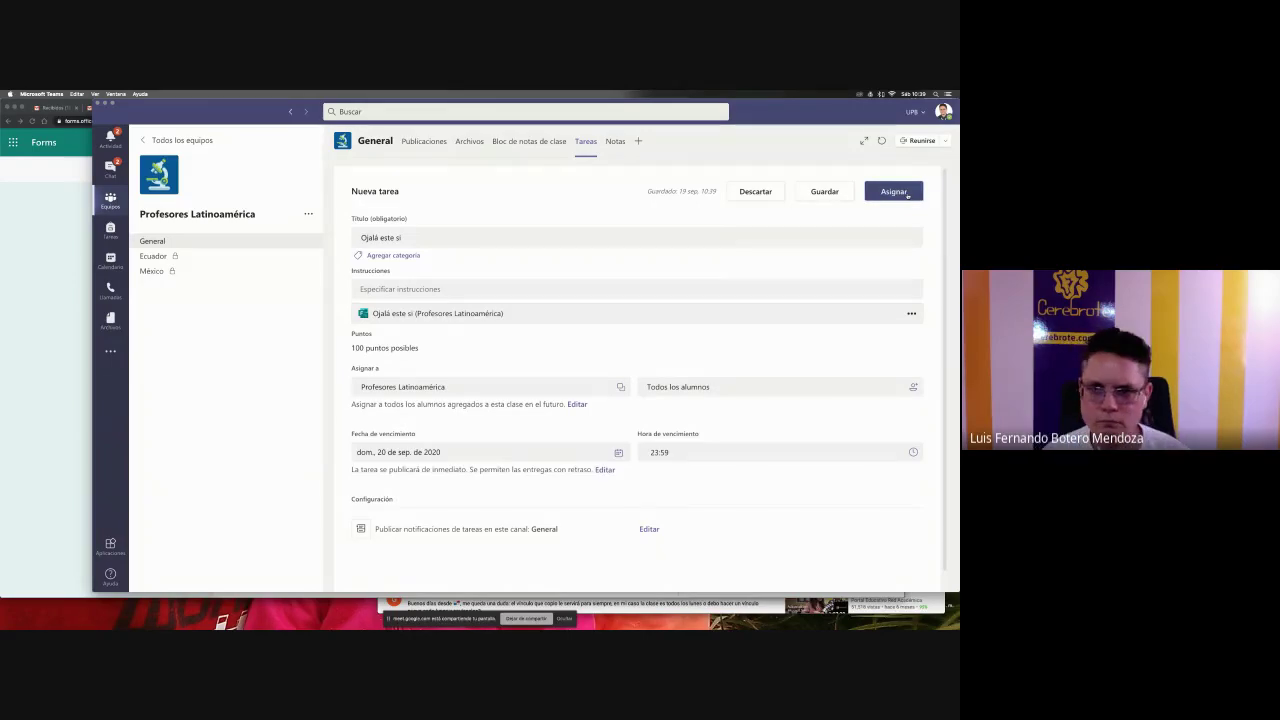
left_click(905, 192)
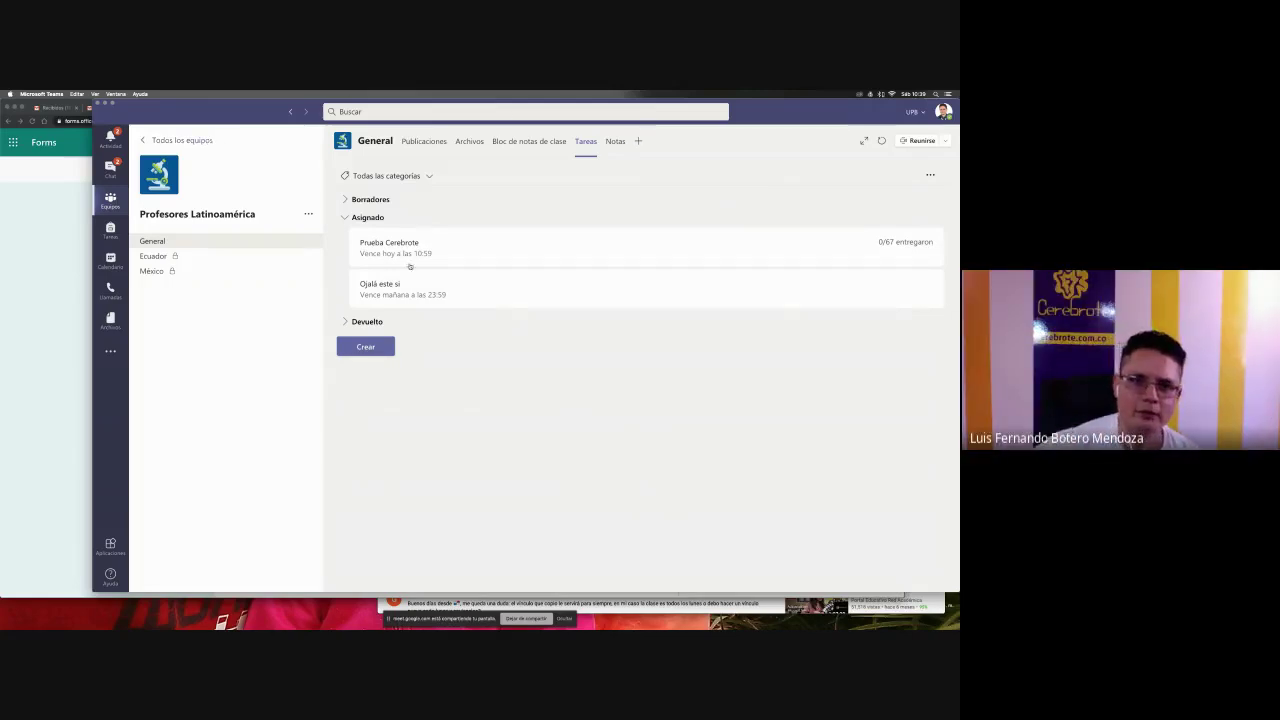
left_click(178, 140)
- View Papel sencillo's submissions in the Finalización 1 | 2020-20 team, then return to the Forms quiz
scroll(621, 349, "down", 10)
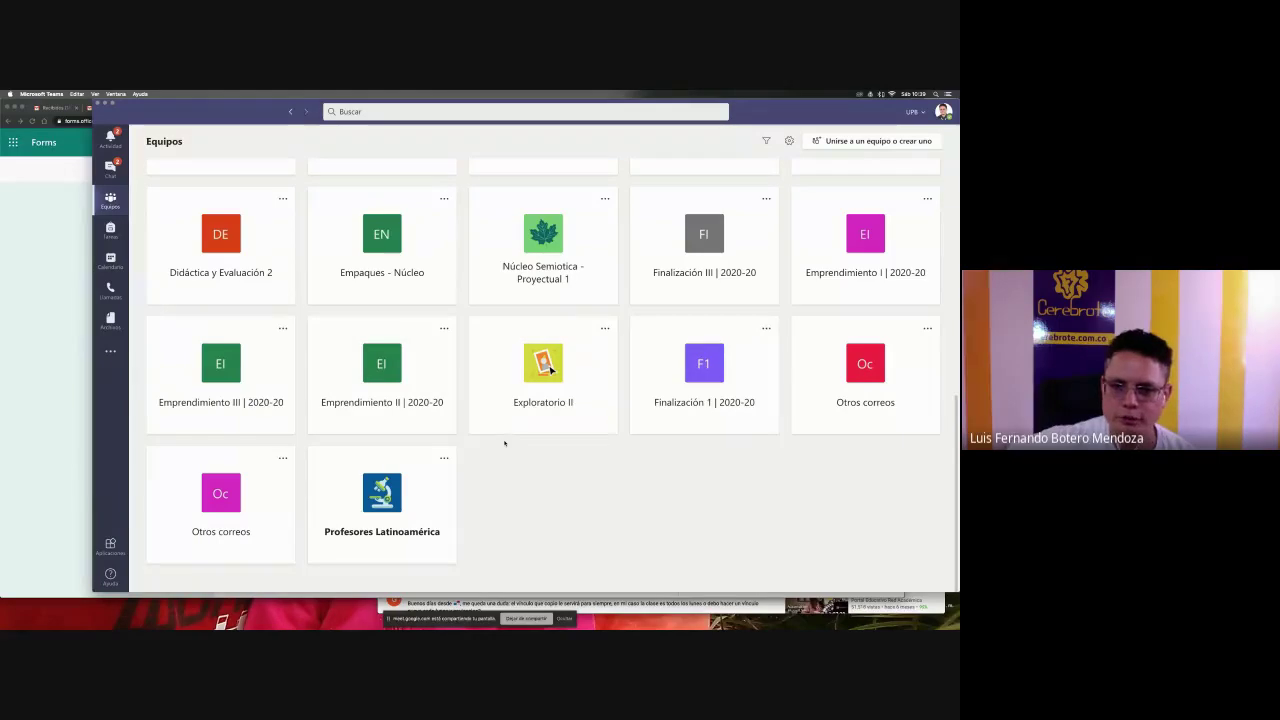
left_click(740, 403)
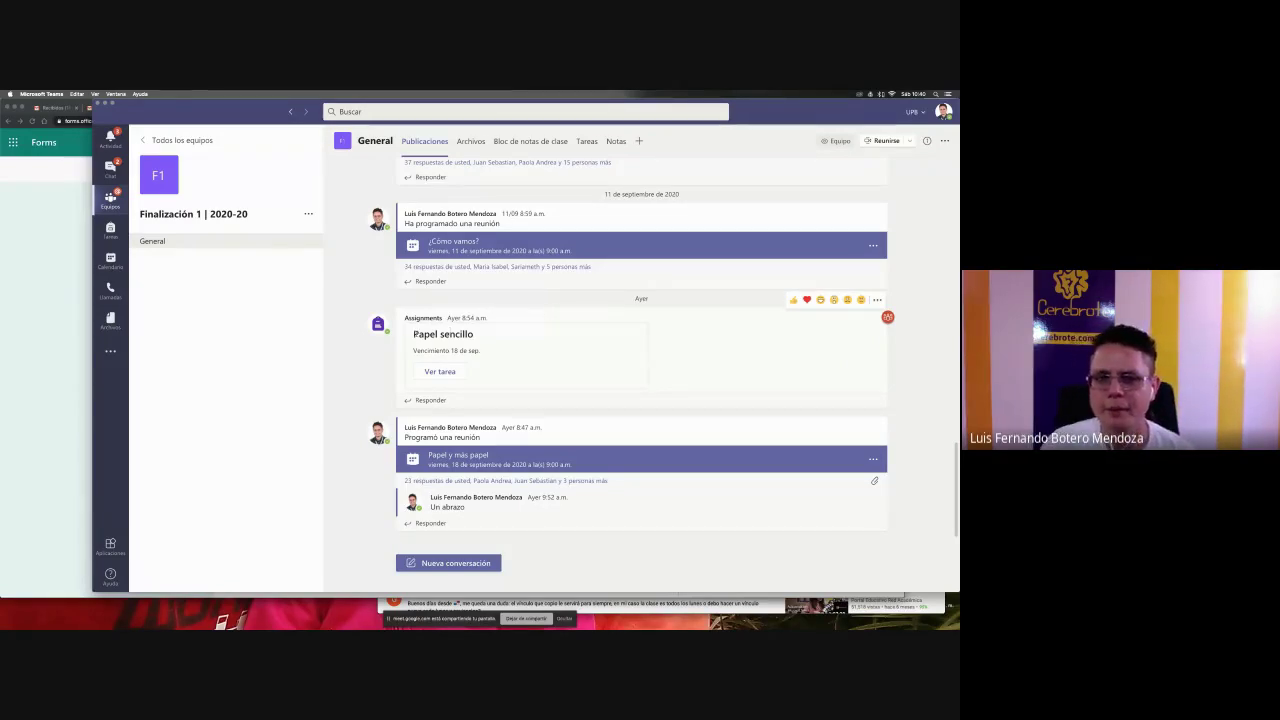
left_click(437, 377)
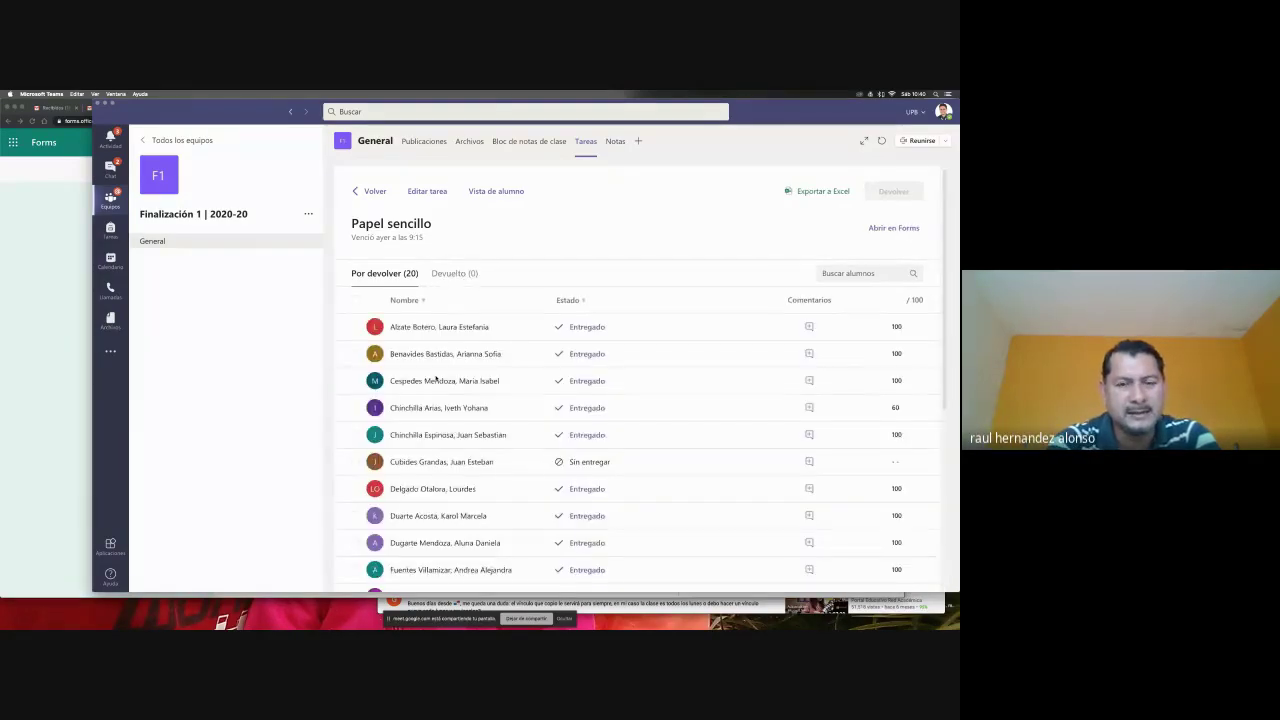
key("super+Tab")
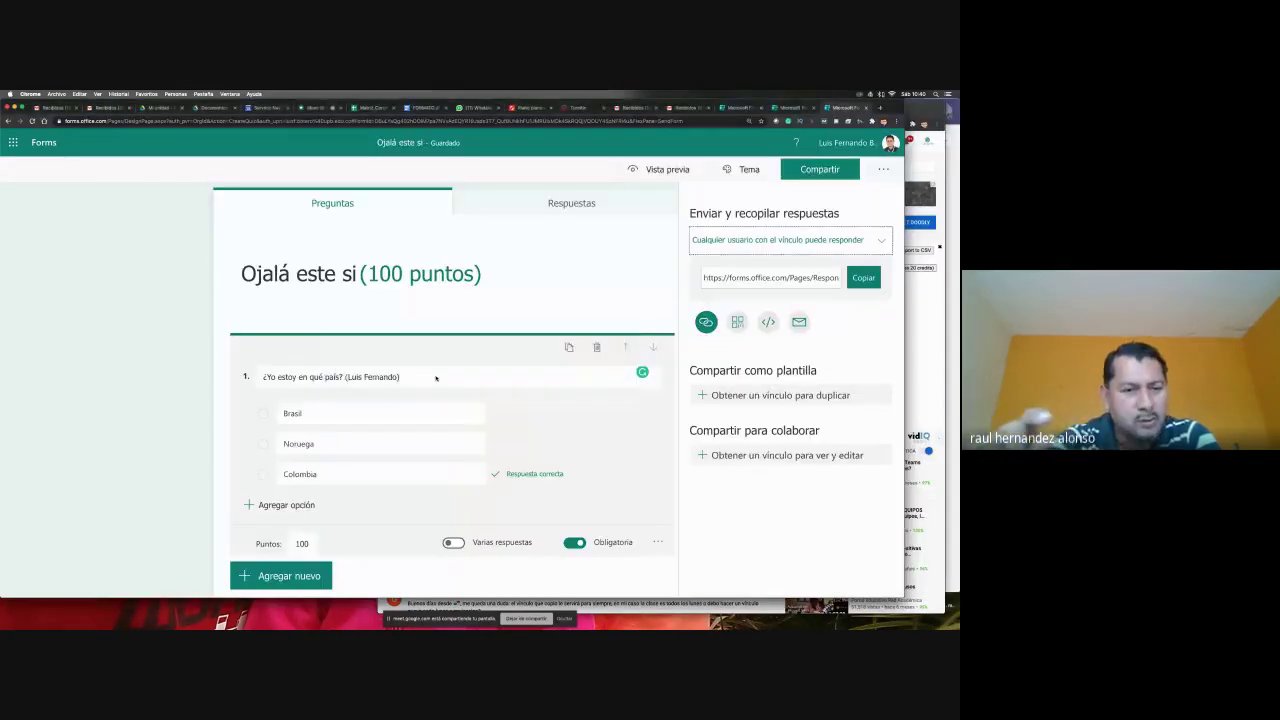
- Copy the quiz's response link, post it in the Google Meet chat, then return to Teams
left_click(862, 280)
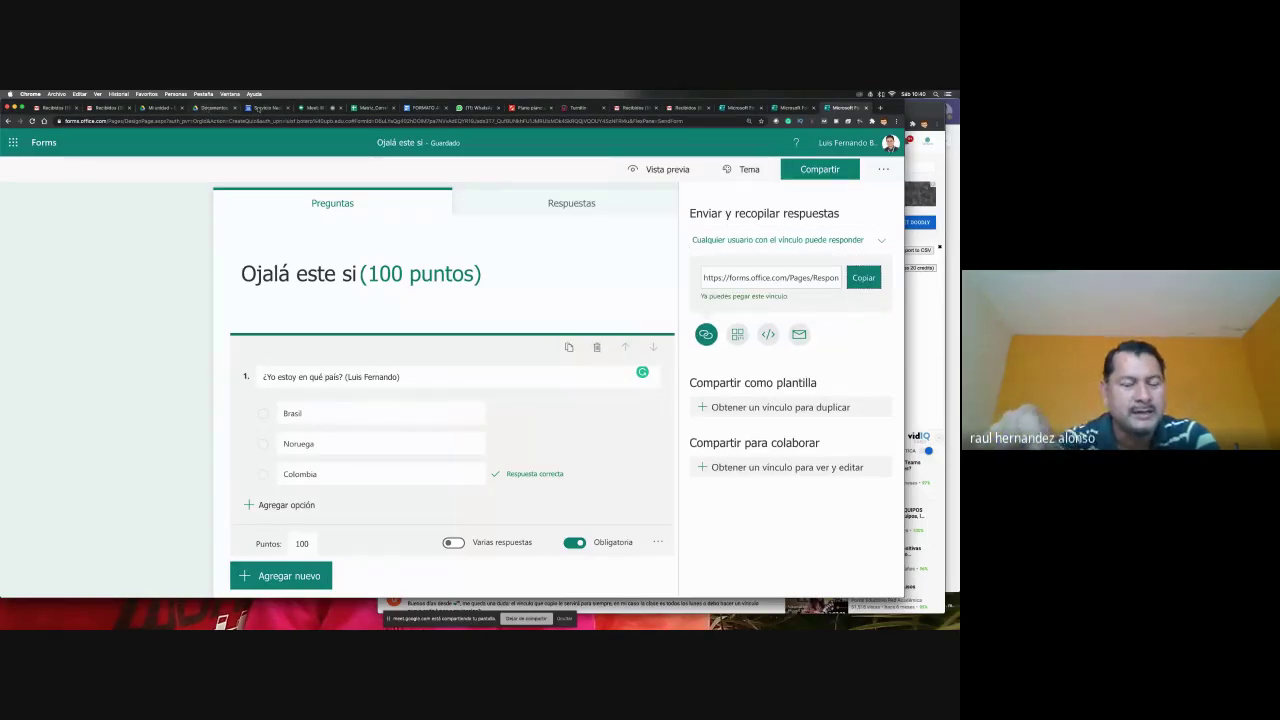
left_click(311, 108)
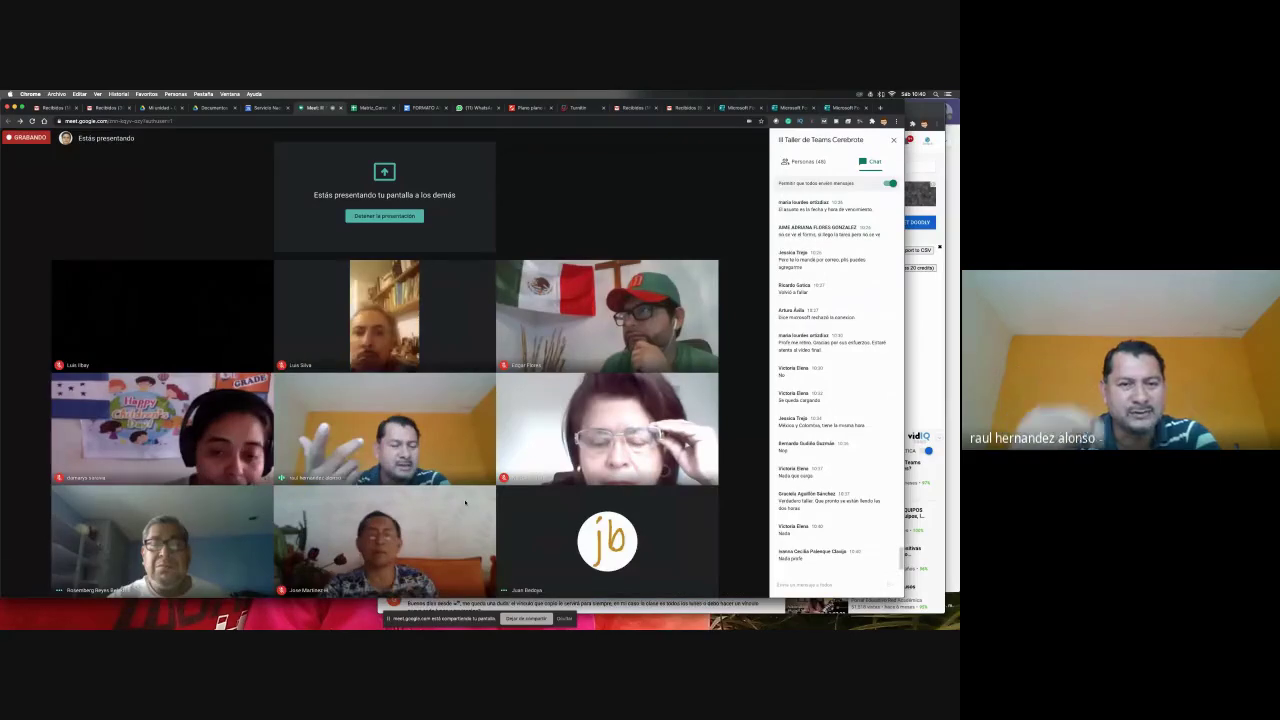
left_click(806, 584)
key("ctrl+v")
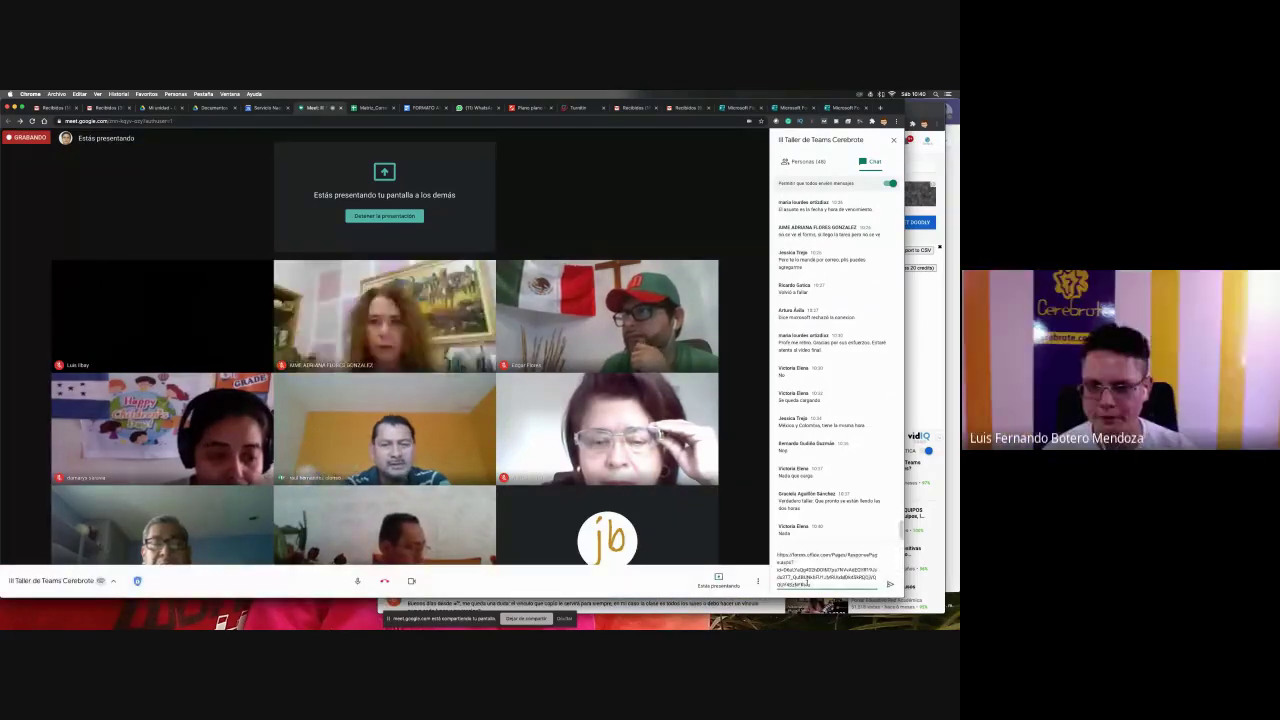
key("Return")
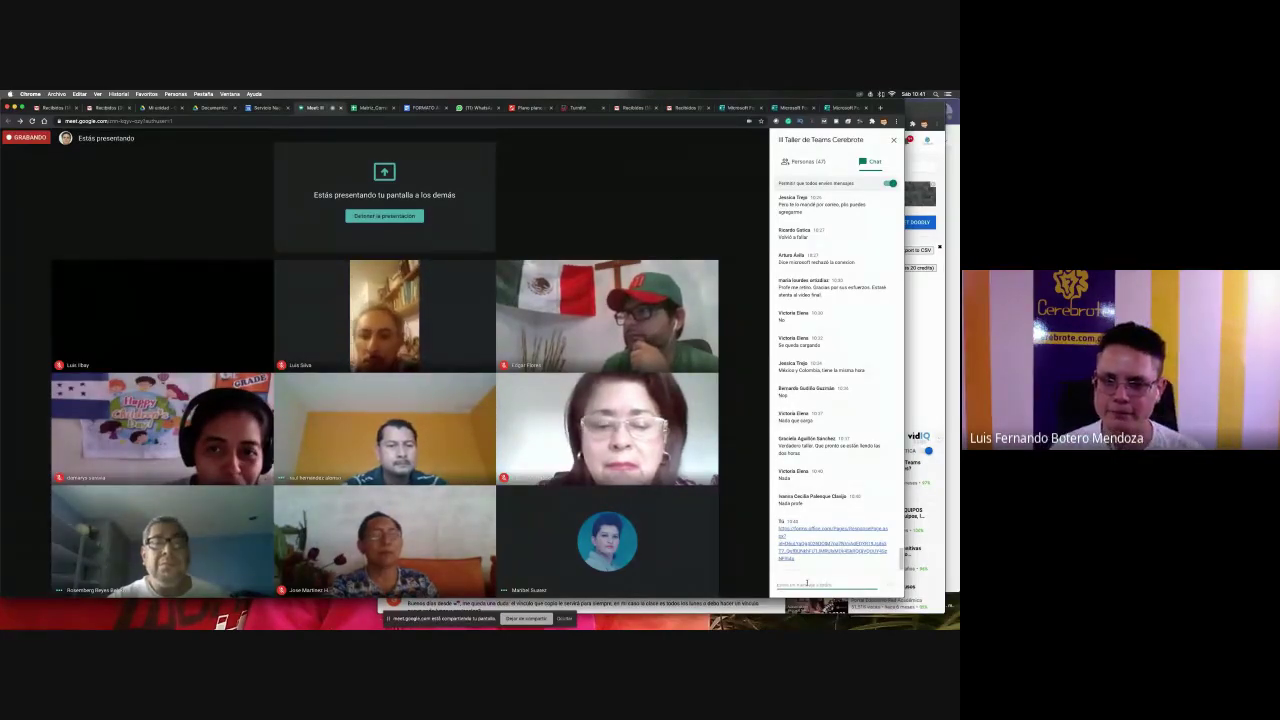
key("super+Tab")
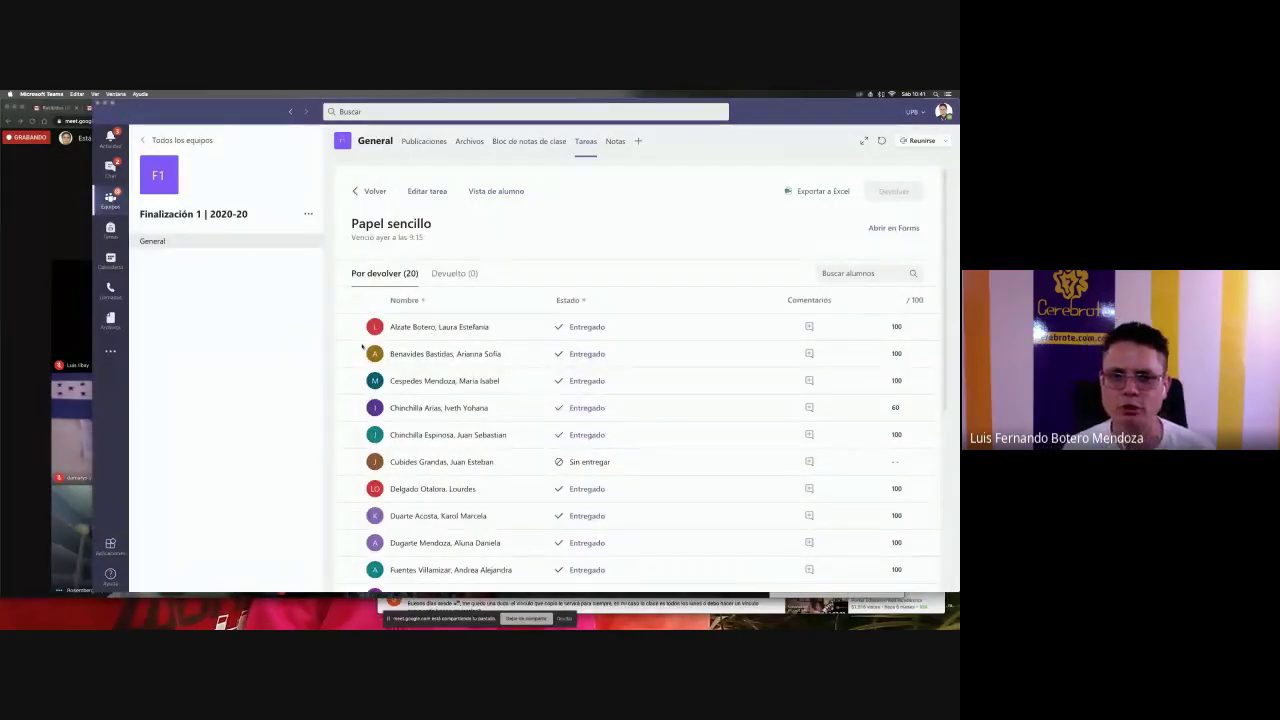
left_click(490, 191)
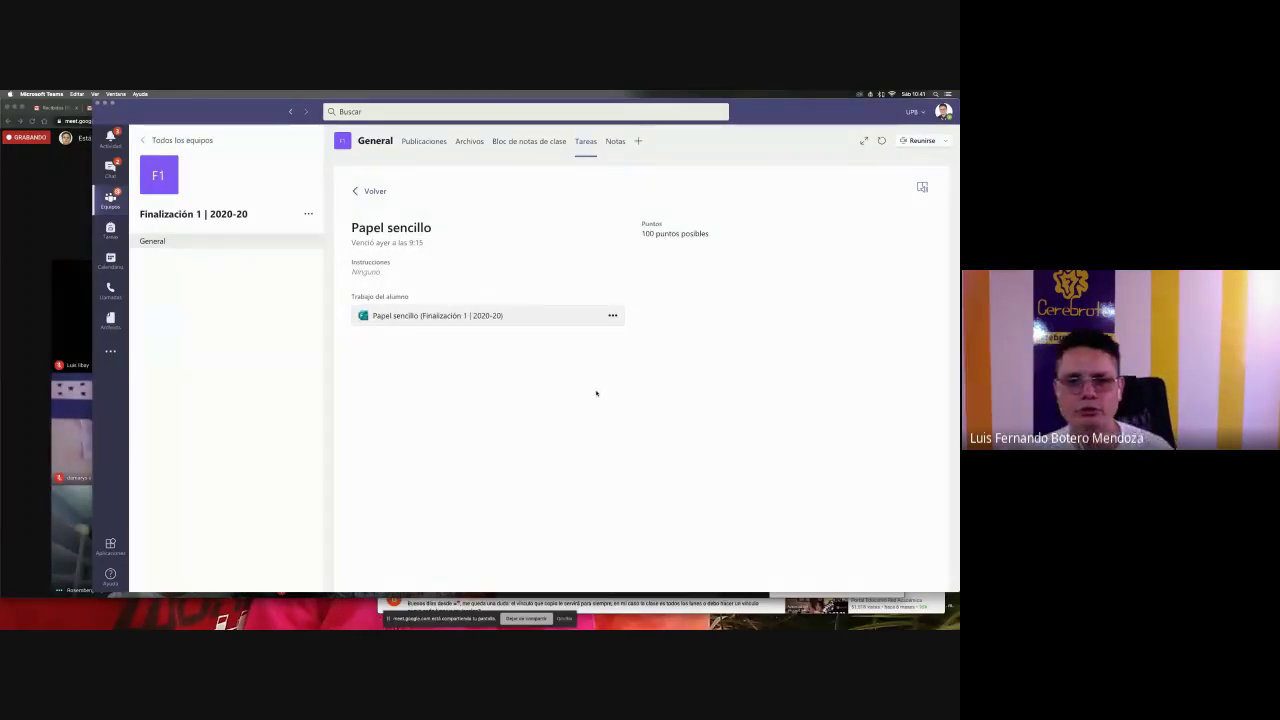
left_click(454, 316)
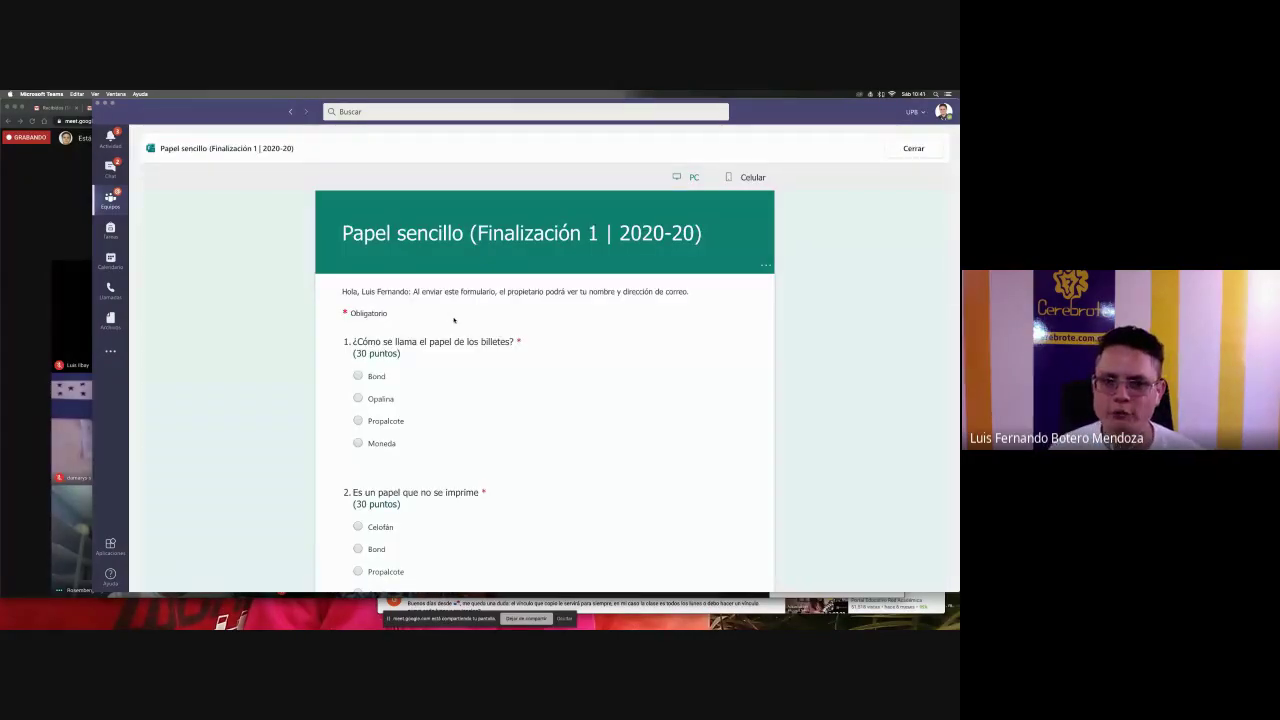
scroll(725, 395, "down", 5)
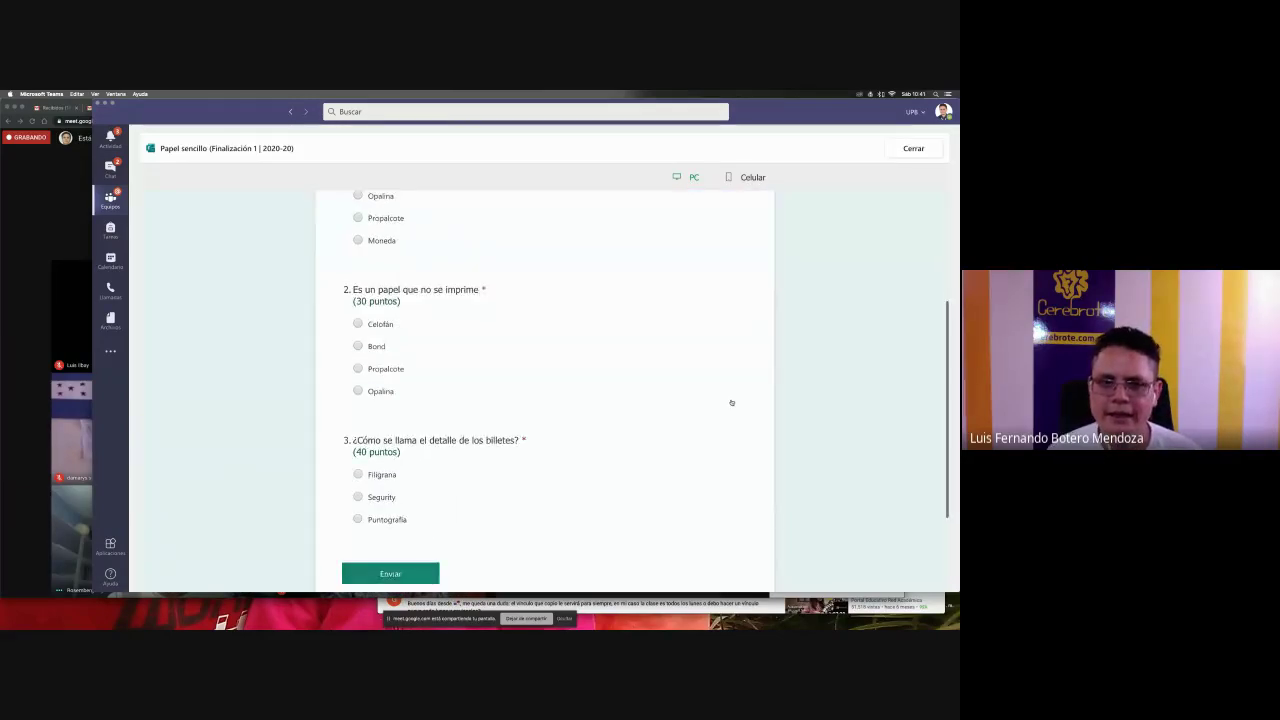
scroll(380, 340, "up", 5)
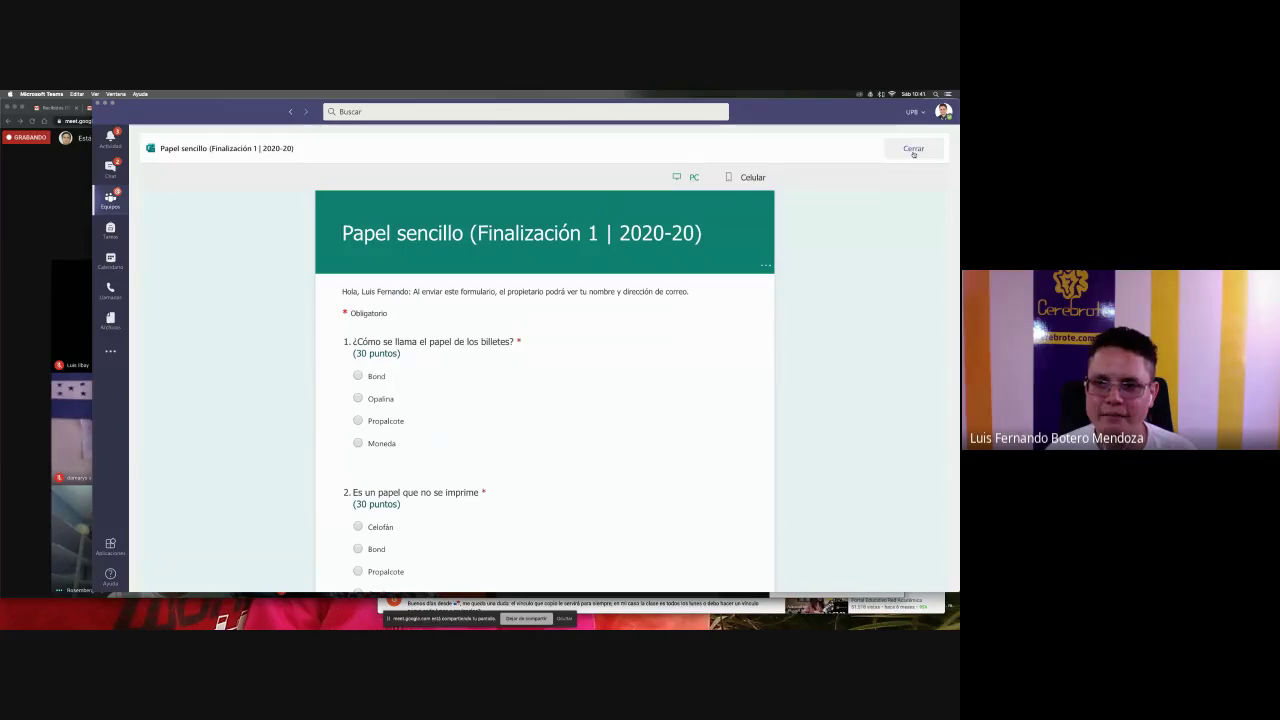
left_click(735, 178)
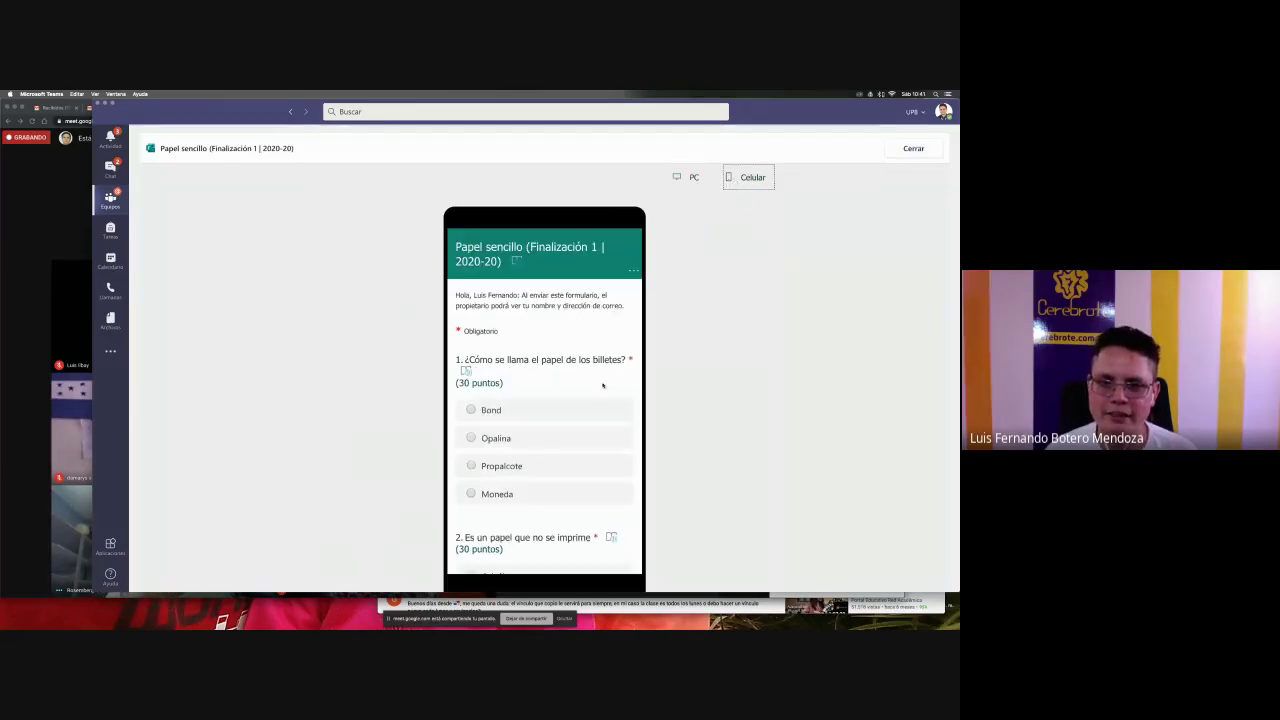
scroll(602, 385, "down", 5)
left_click(688, 177)
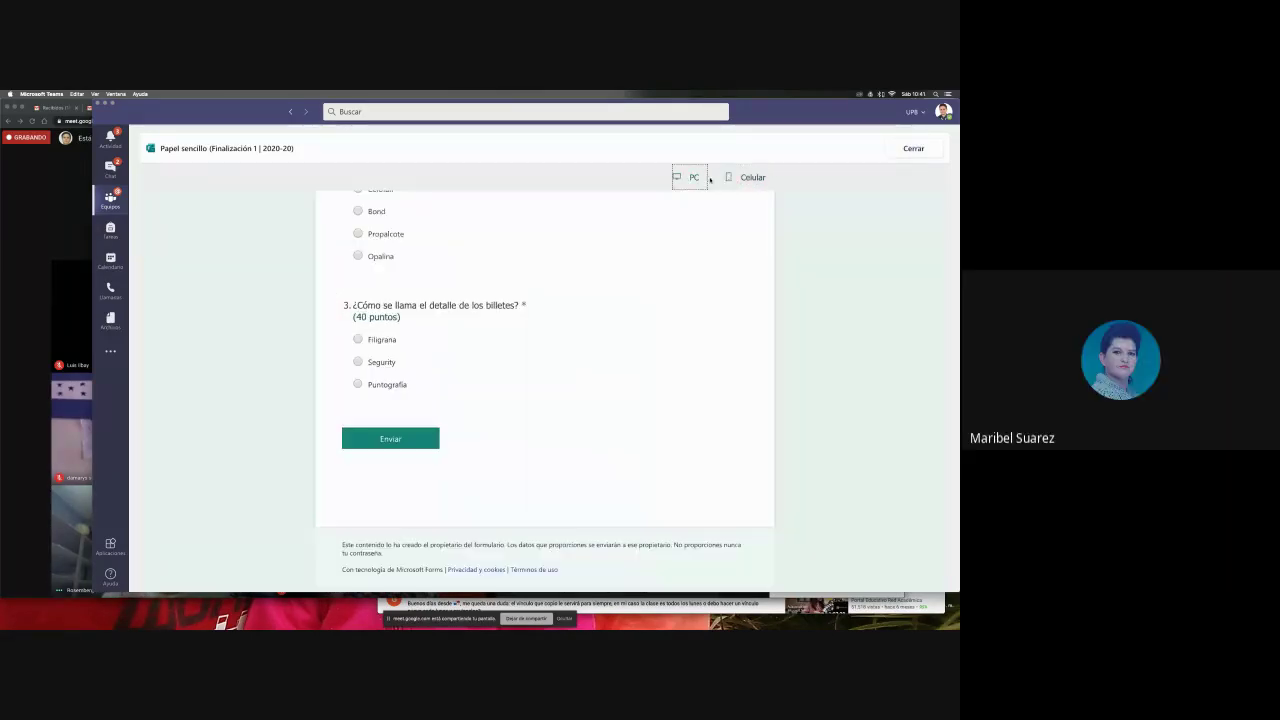
left_click(910, 150)
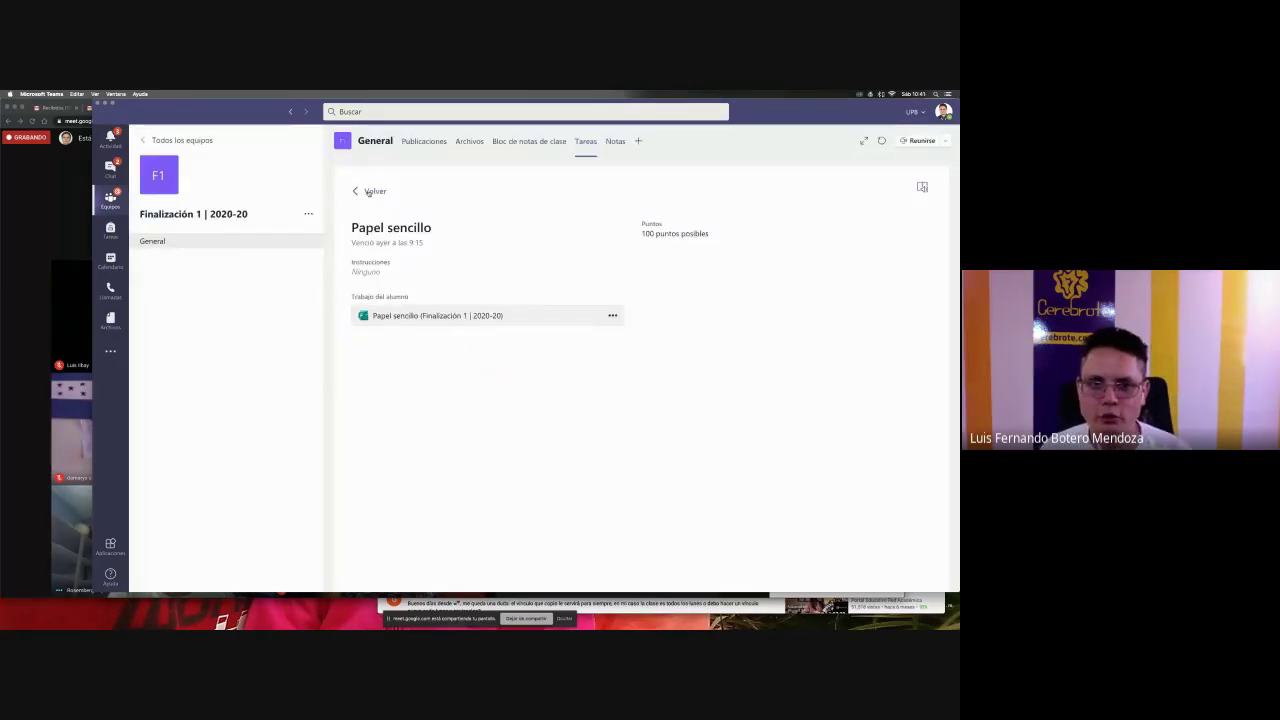
left_click(370, 191)
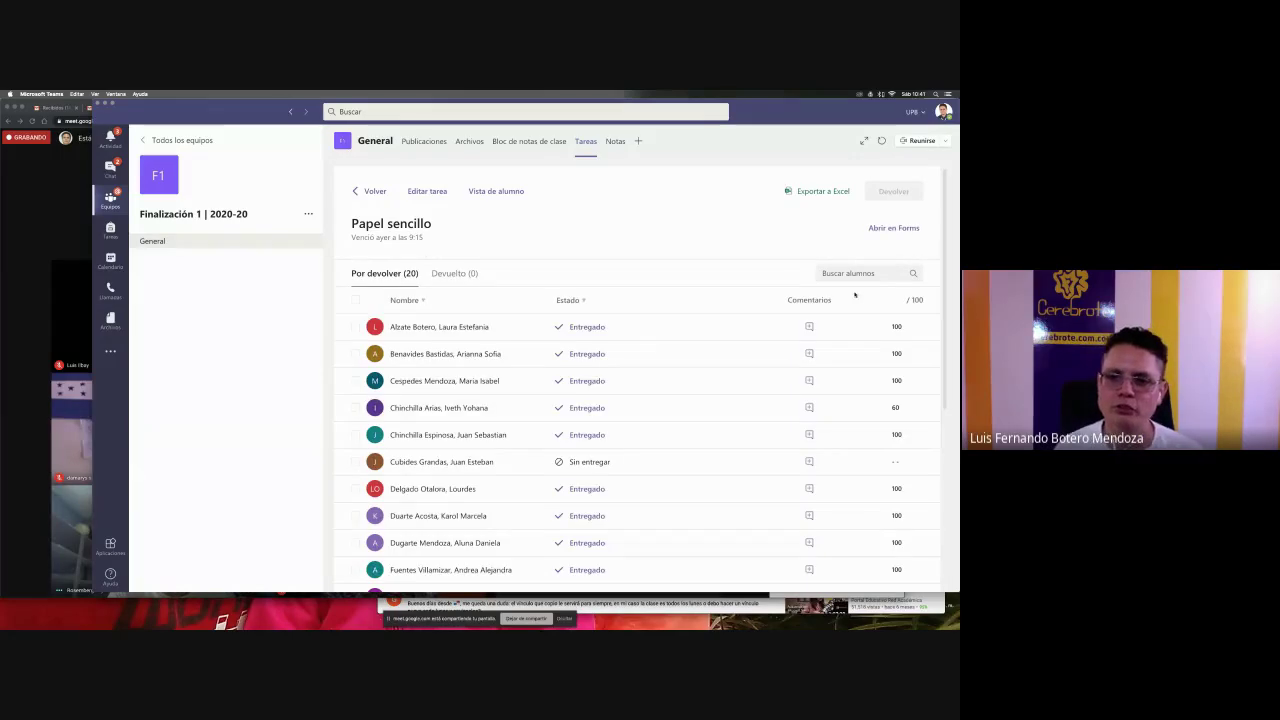
scroll(910, 350, "down", 2)
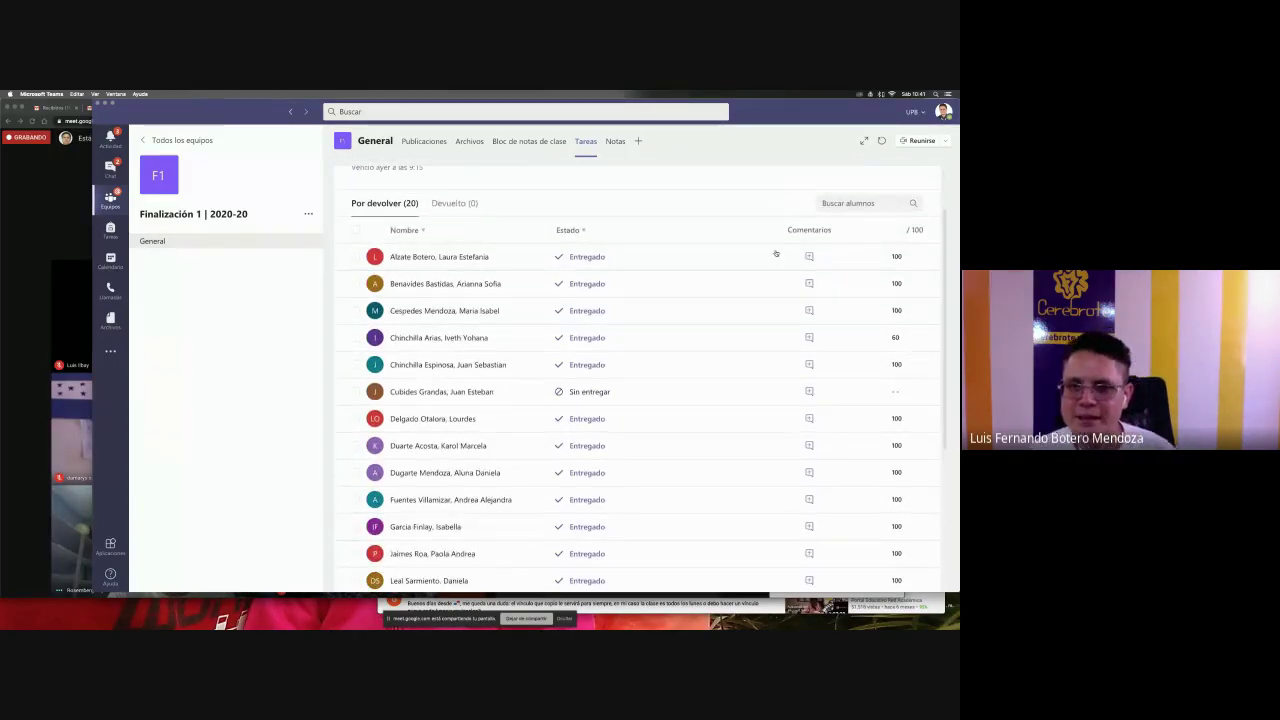
scroll(894, 256, "down", 2)
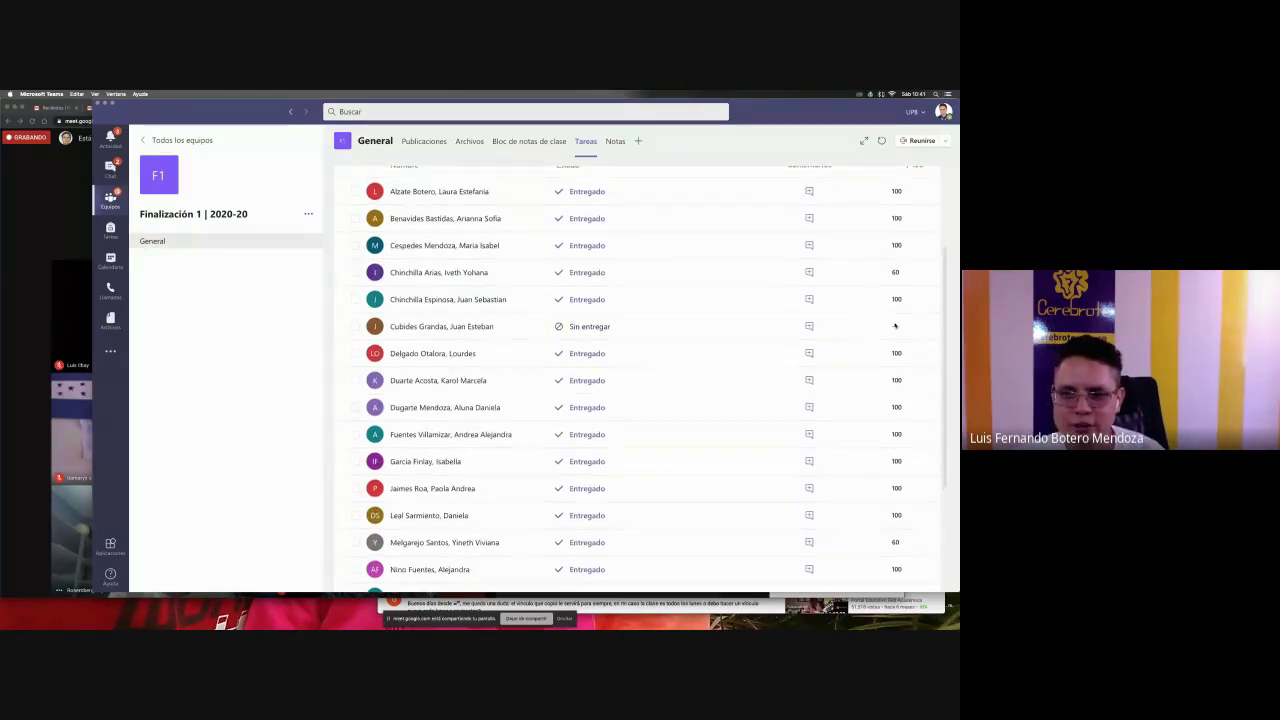
scroll(894, 326, "down", 3)
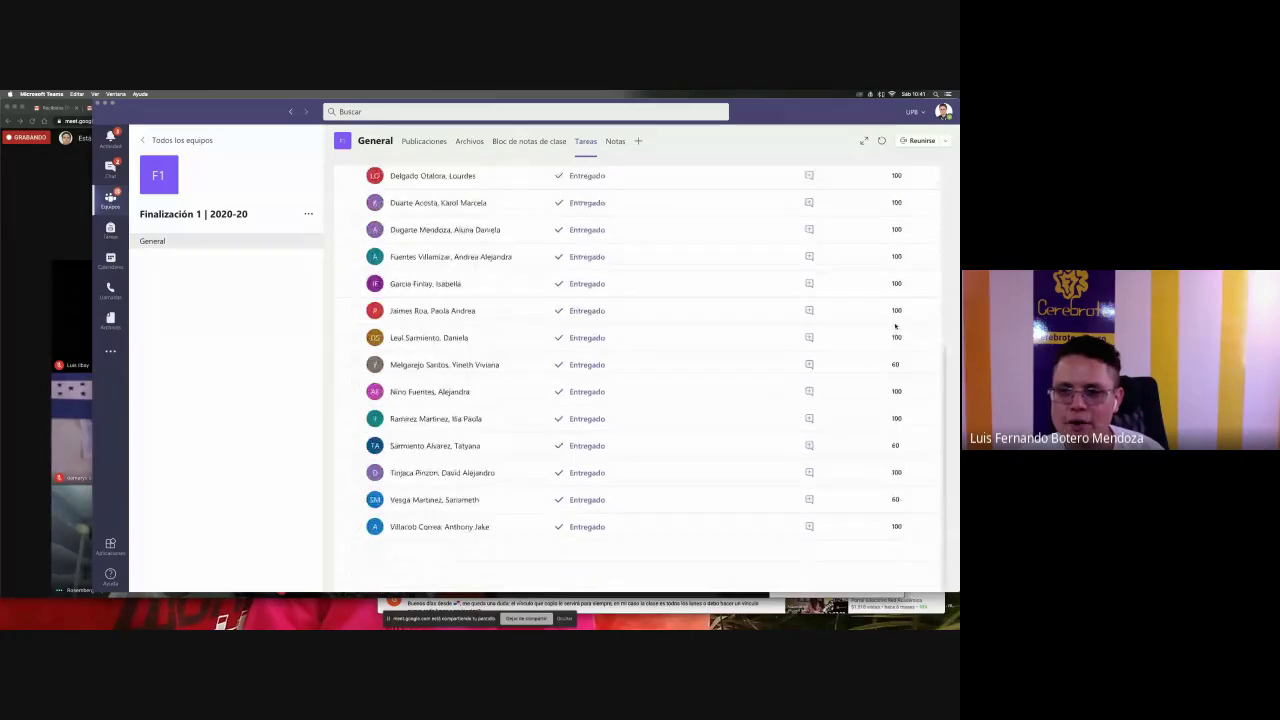
scroll(896, 328, "up", 5)
scroll(896, 328, "up", 2)
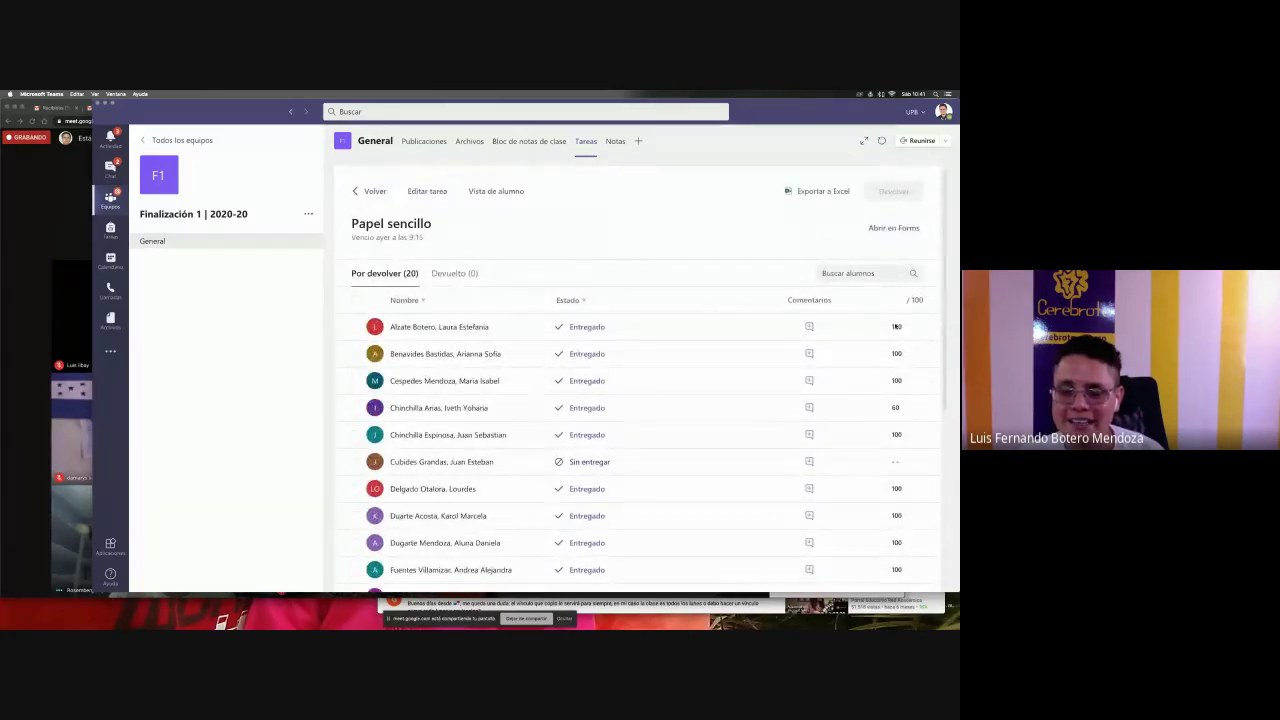
scroll(864, 335, "down", 1)
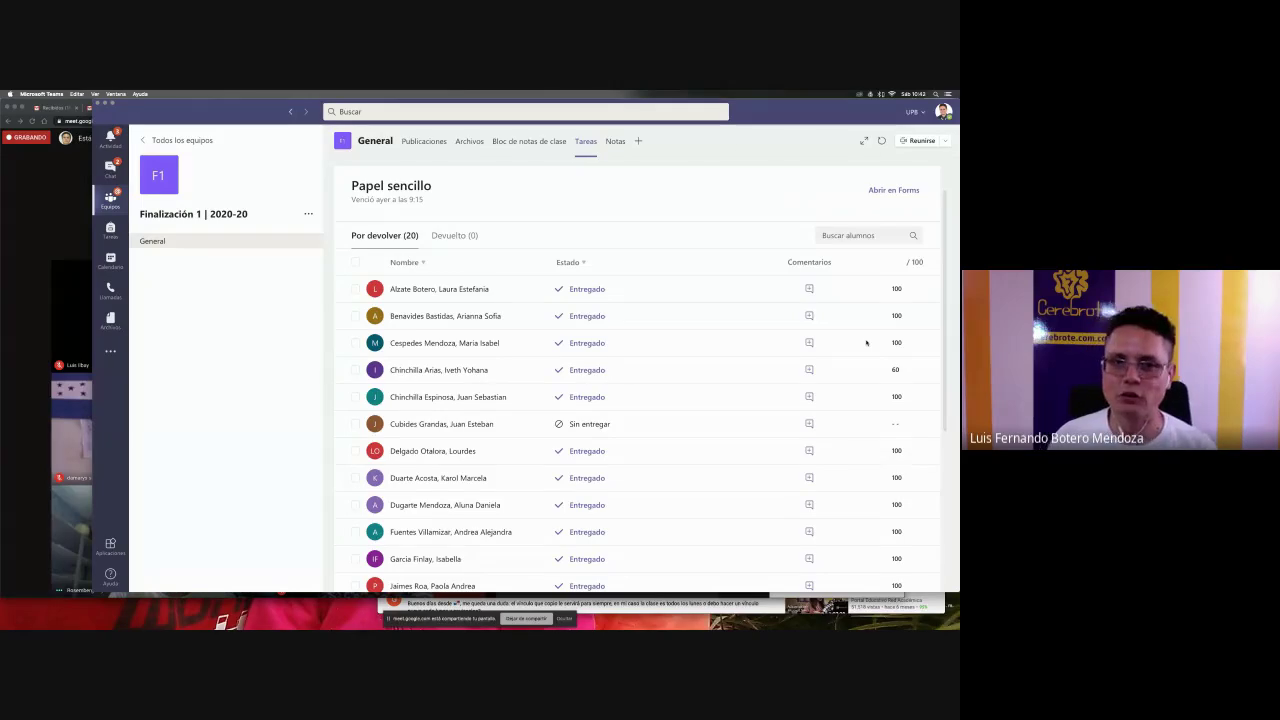
- Open the Ojalá este si student list in Profesores Latinoamérica and scroll through its scores out of 100
left_click(165, 140)
scroll(587, 381, "down", 10)
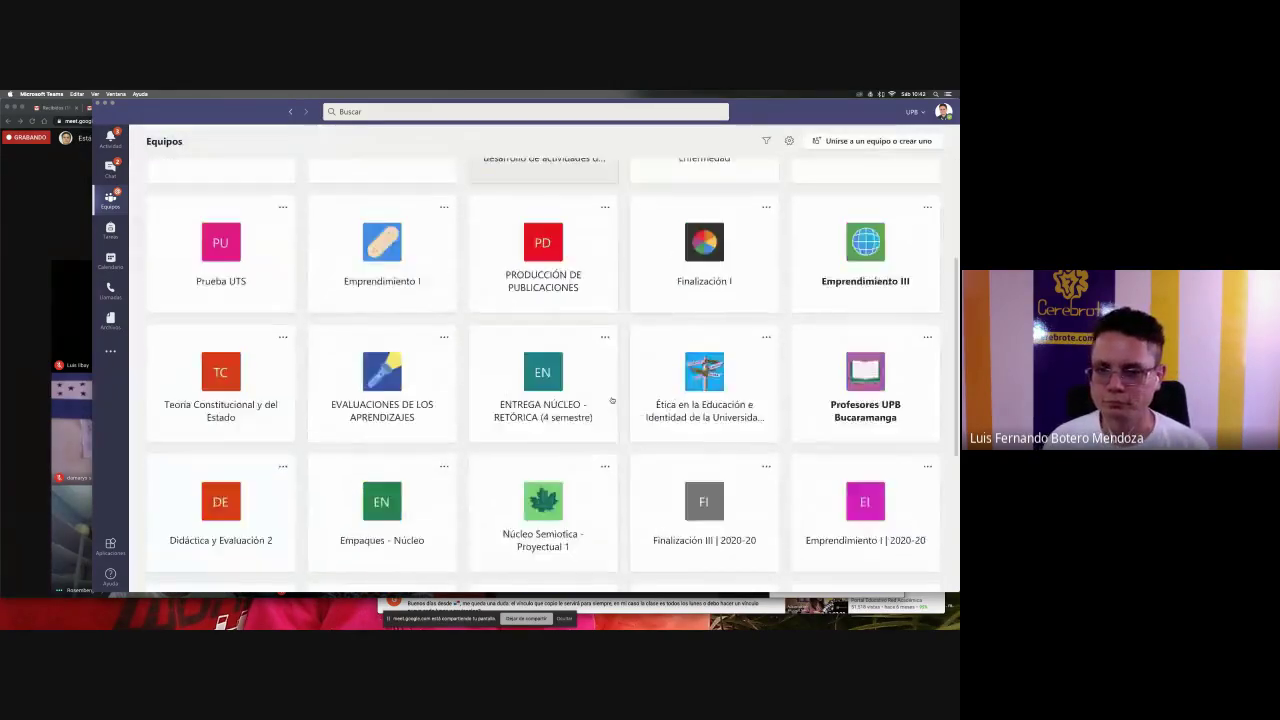
left_click(331, 521)
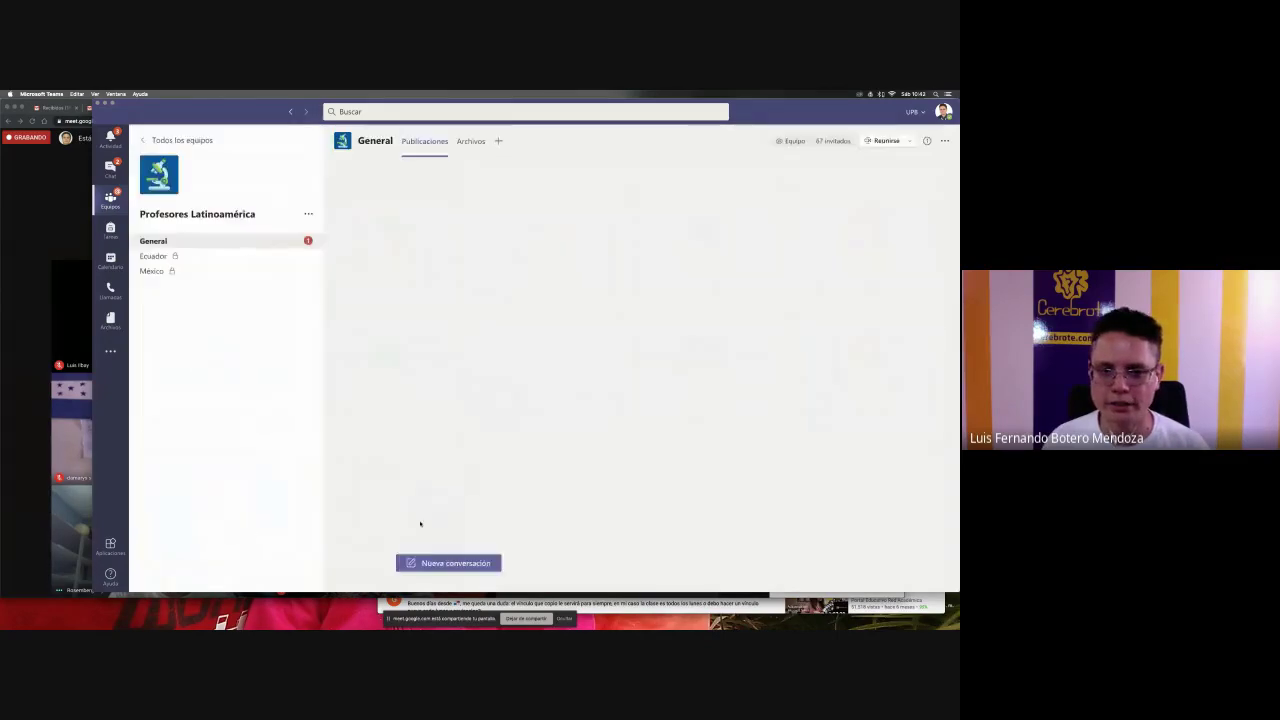
left_click(438, 494)
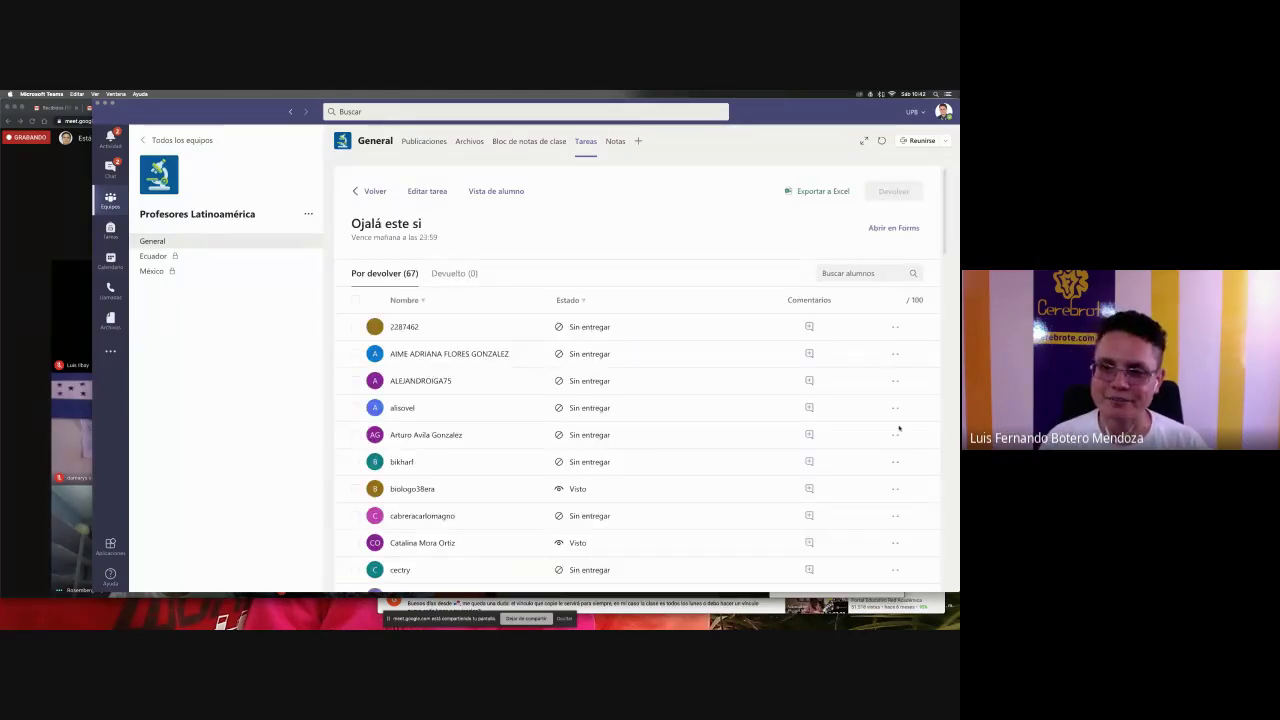
scroll(899, 433, "down", 10)
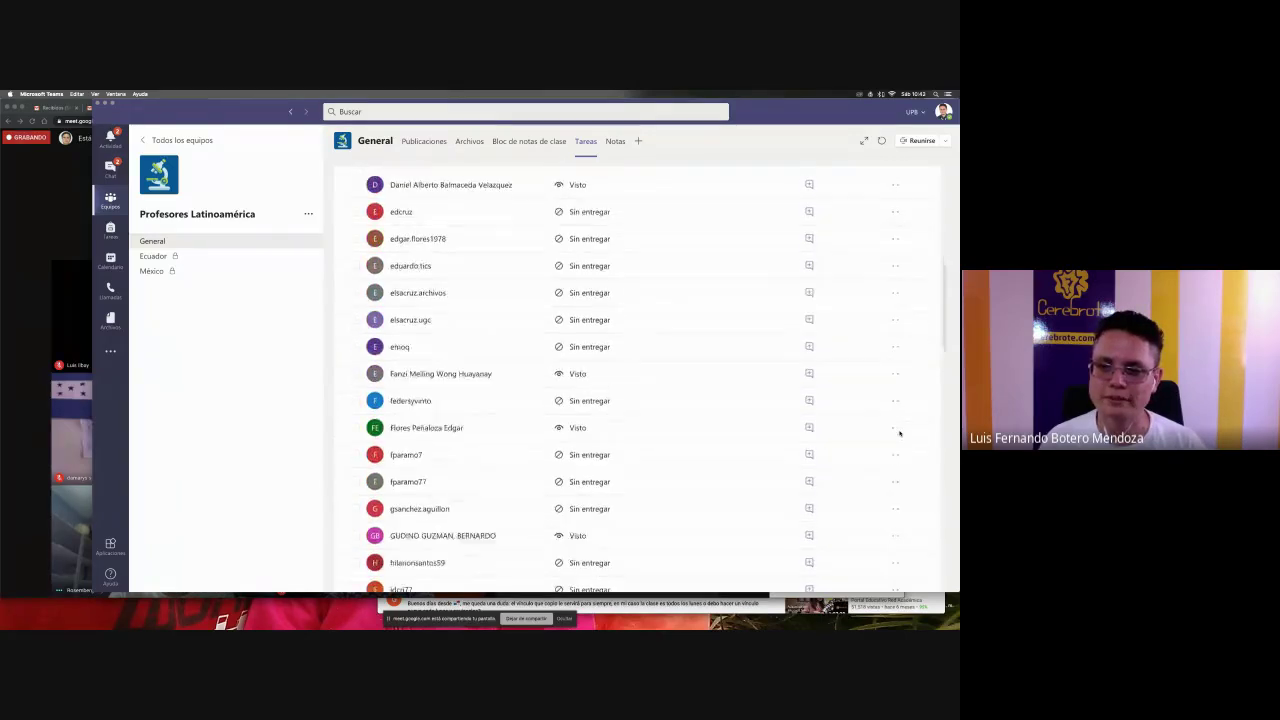
scroll(899, 433, "down", 10)
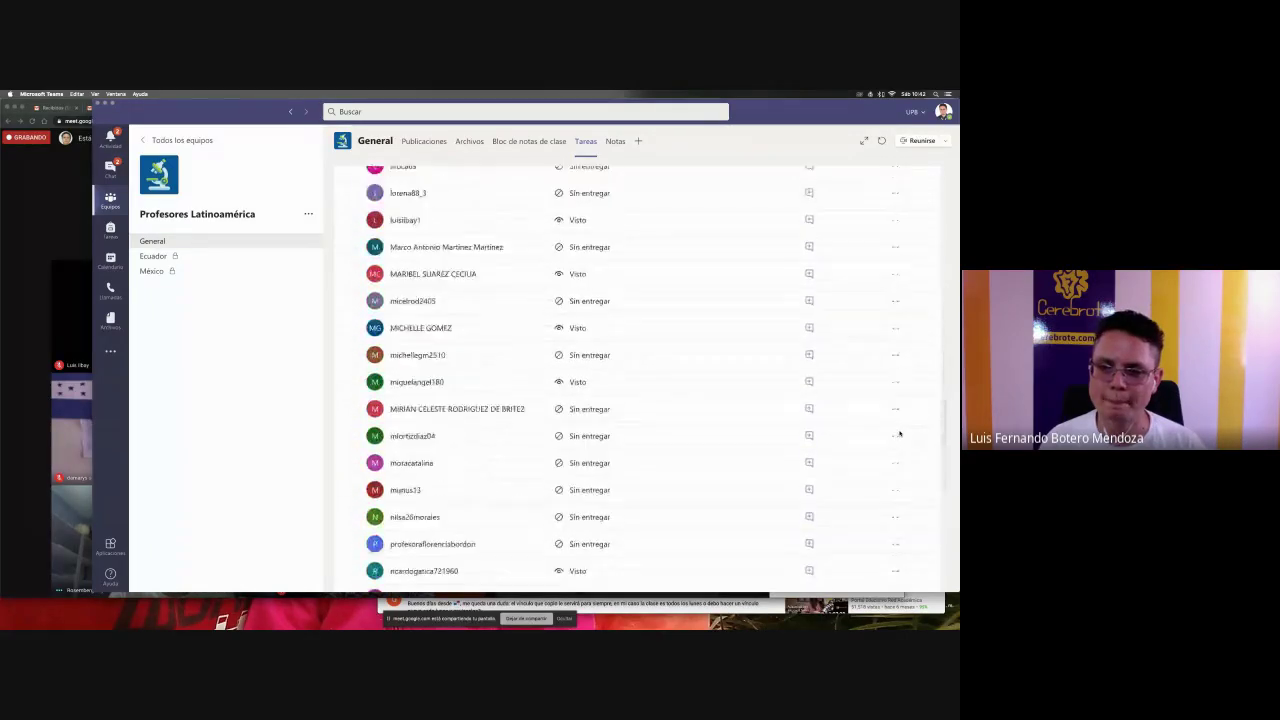
scroll(899, 433, "up", 20)
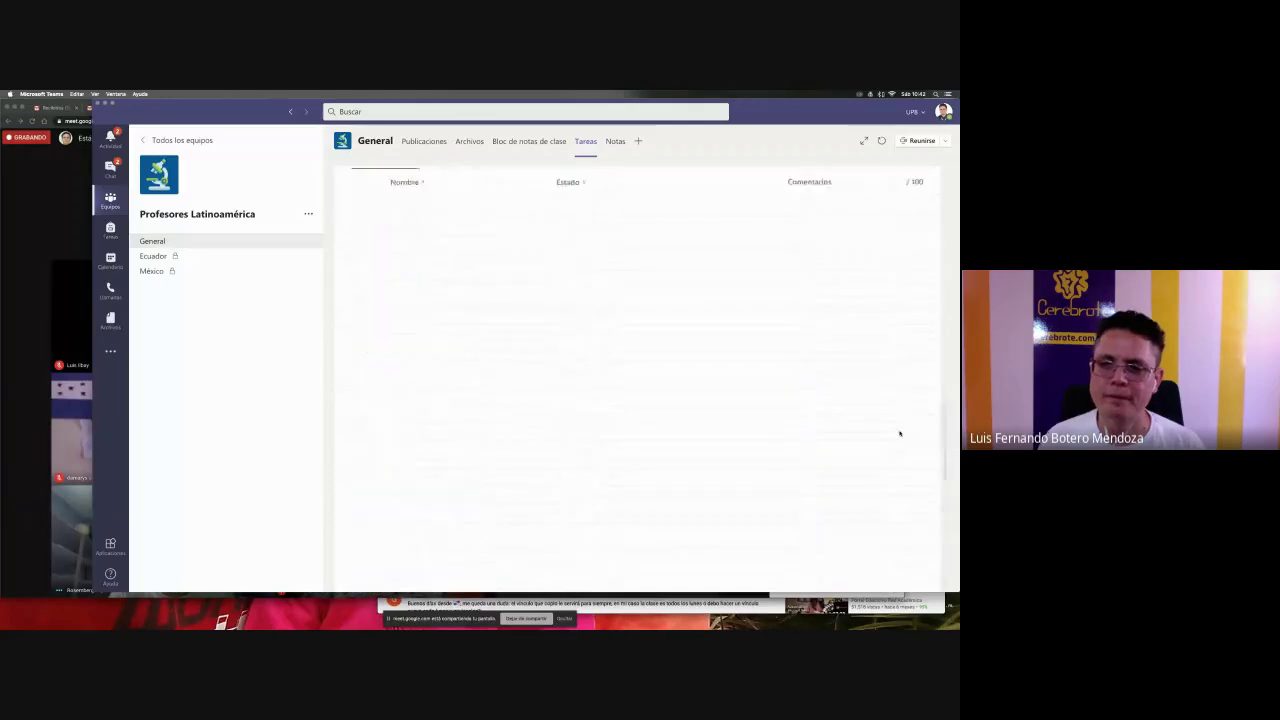
- Open the 20 responses of the Ojalá este si form and export them to an Excel workbook
key("super+Tab")
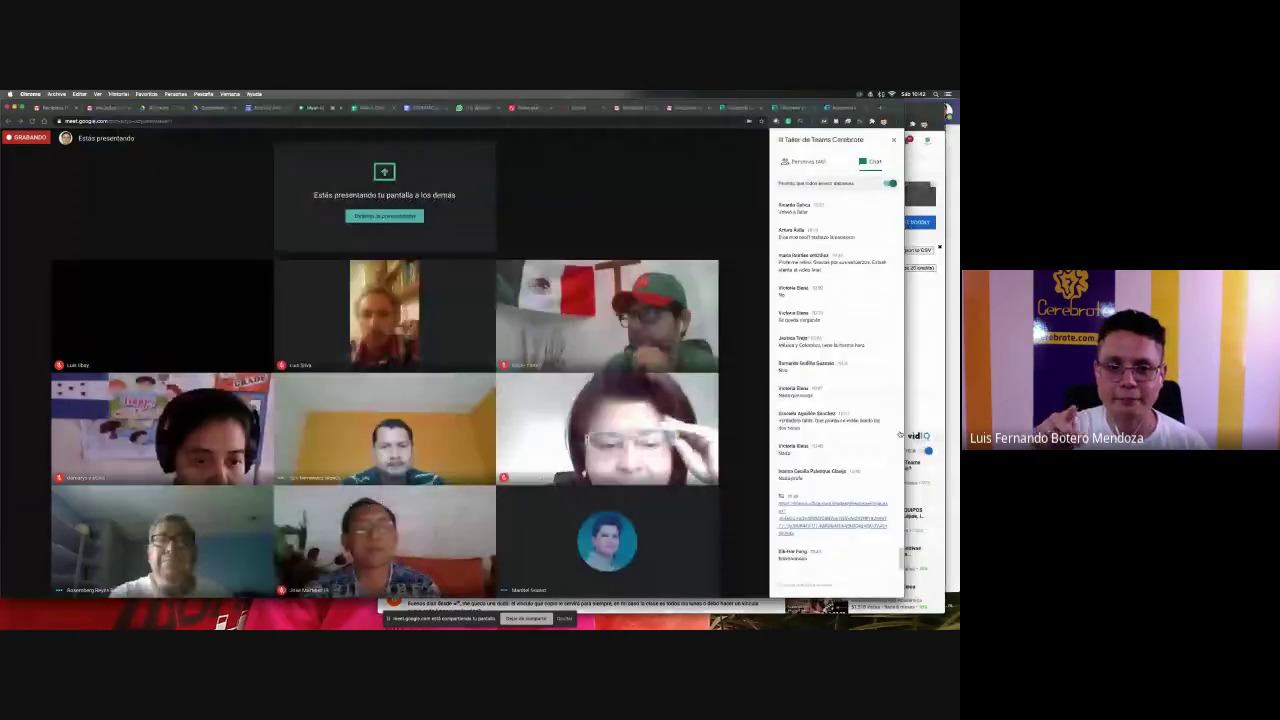
key("super+9")
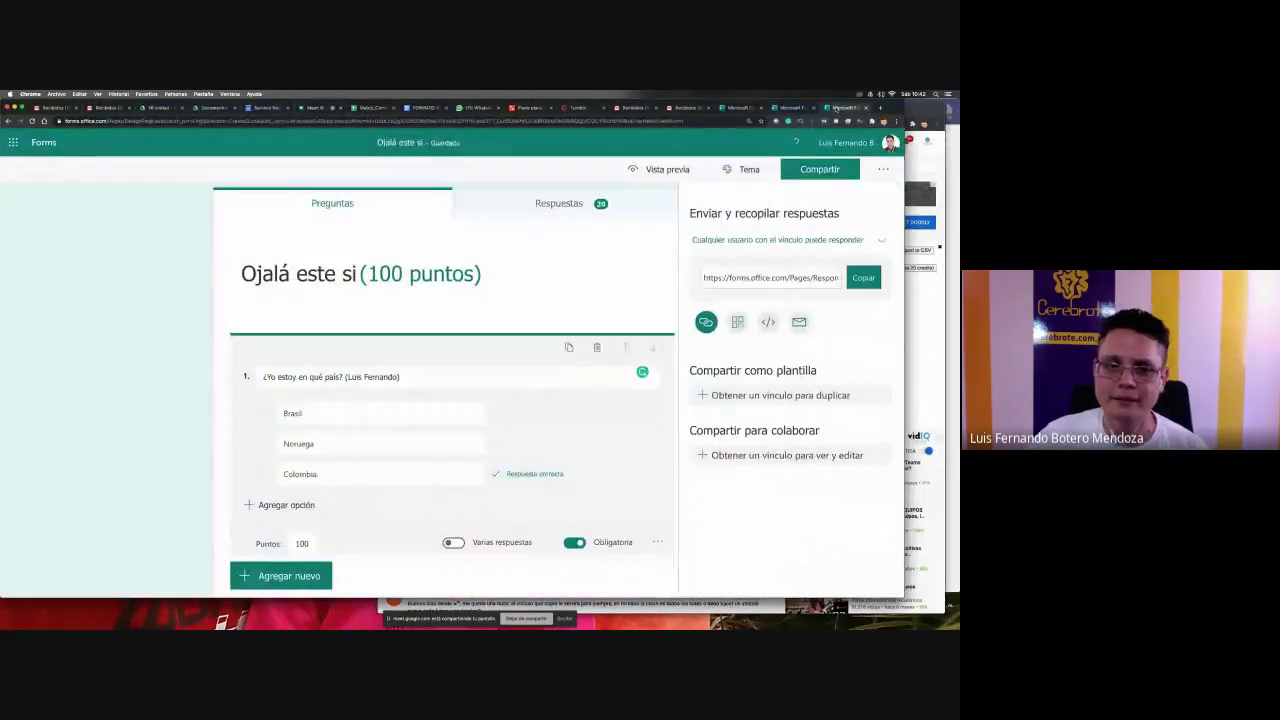
left_click(571, 205)
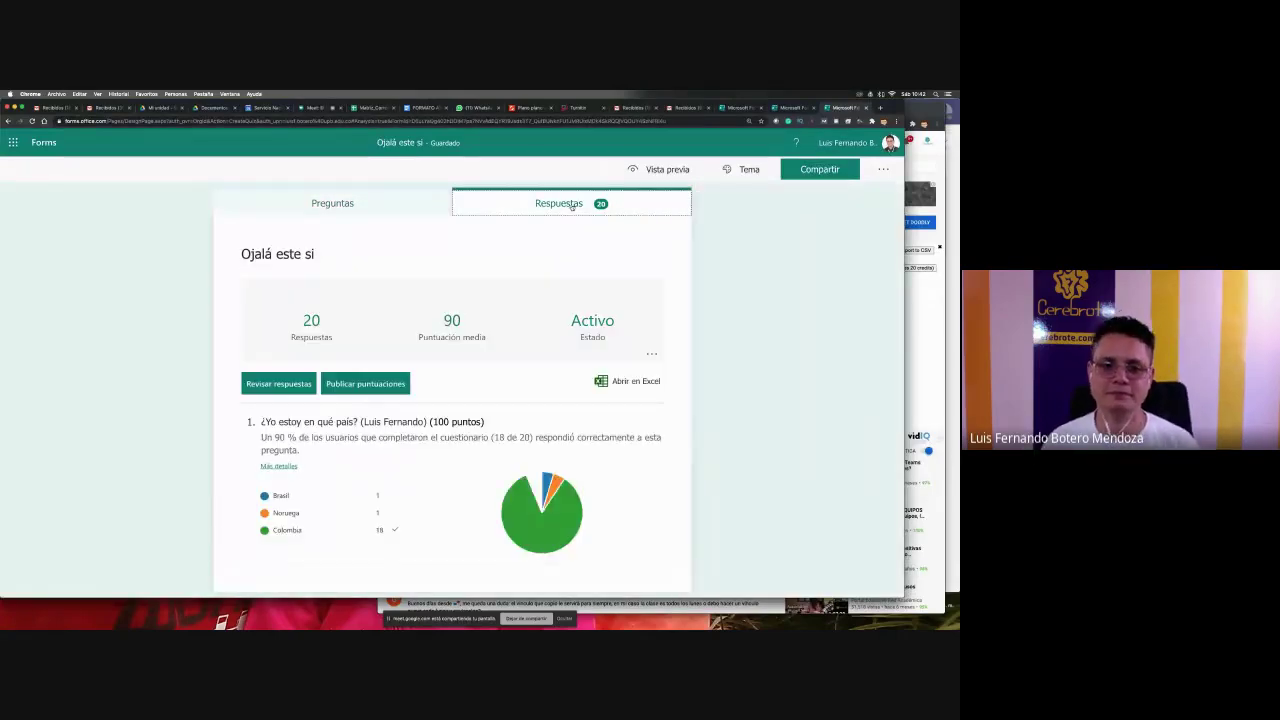
scroll(670, 490, "down", 1)
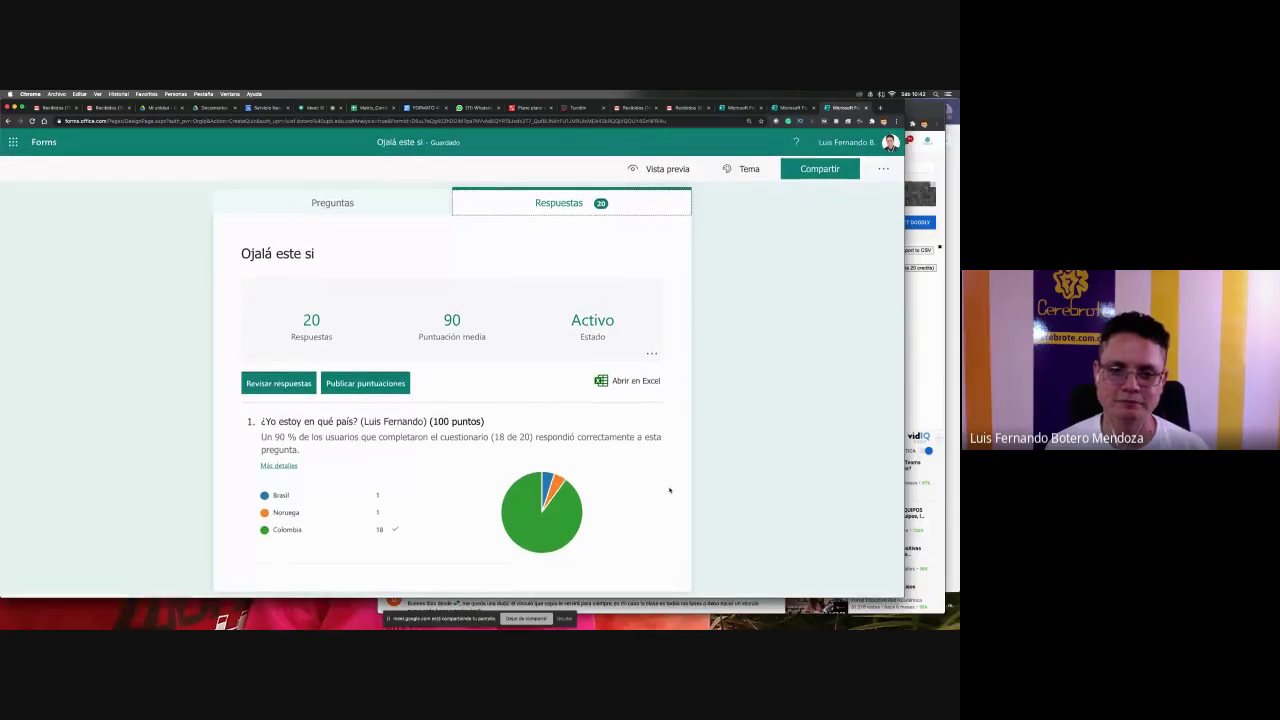
mouse_move(556, 478)
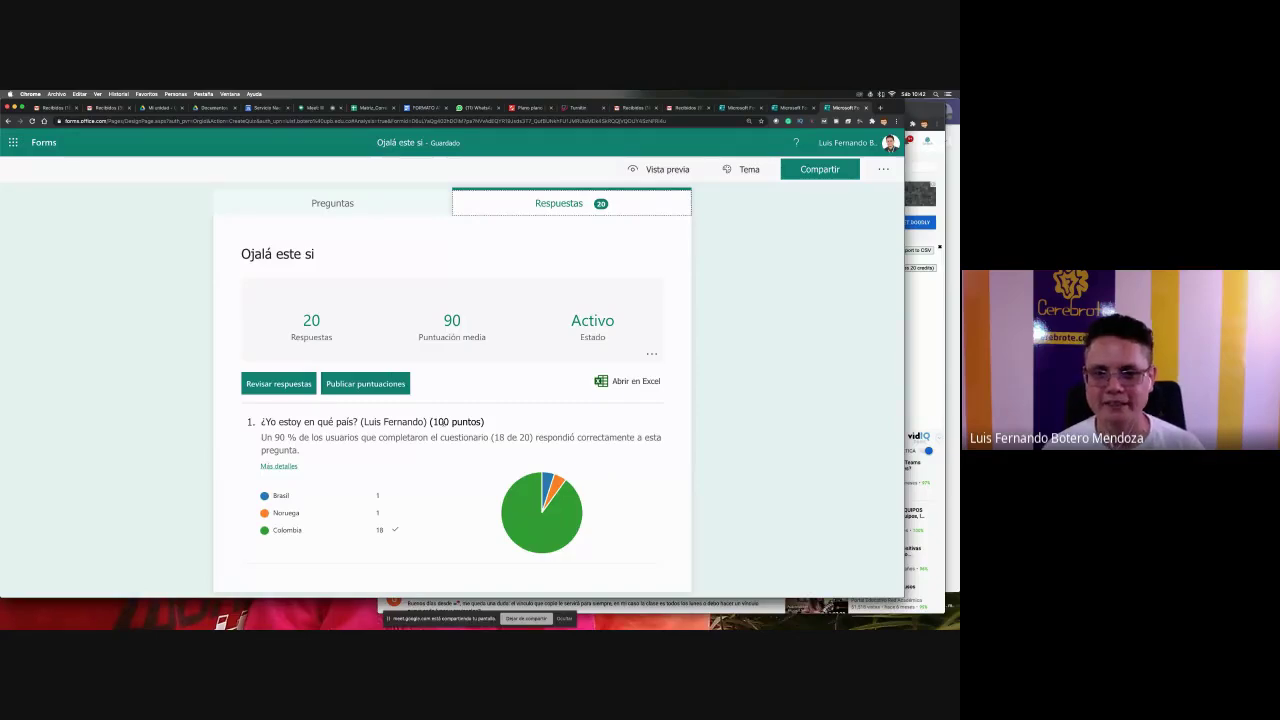
left_click(636, 384)
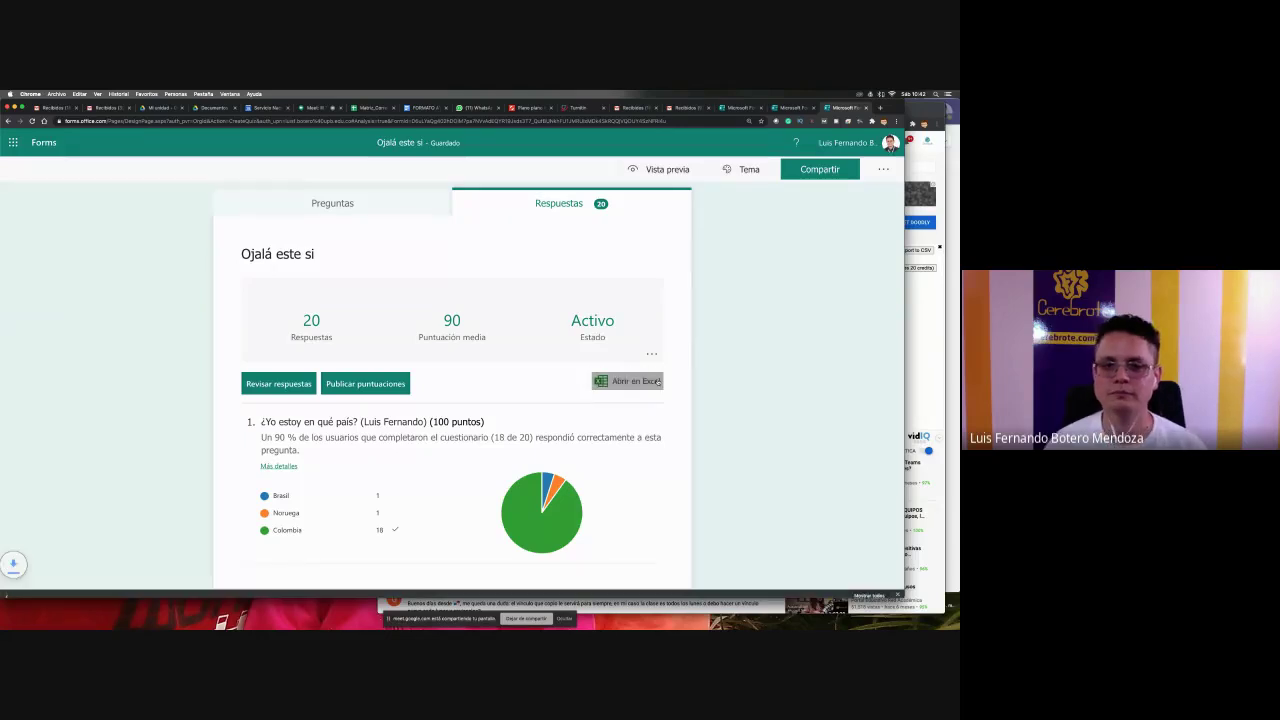
left_click(14, 588)
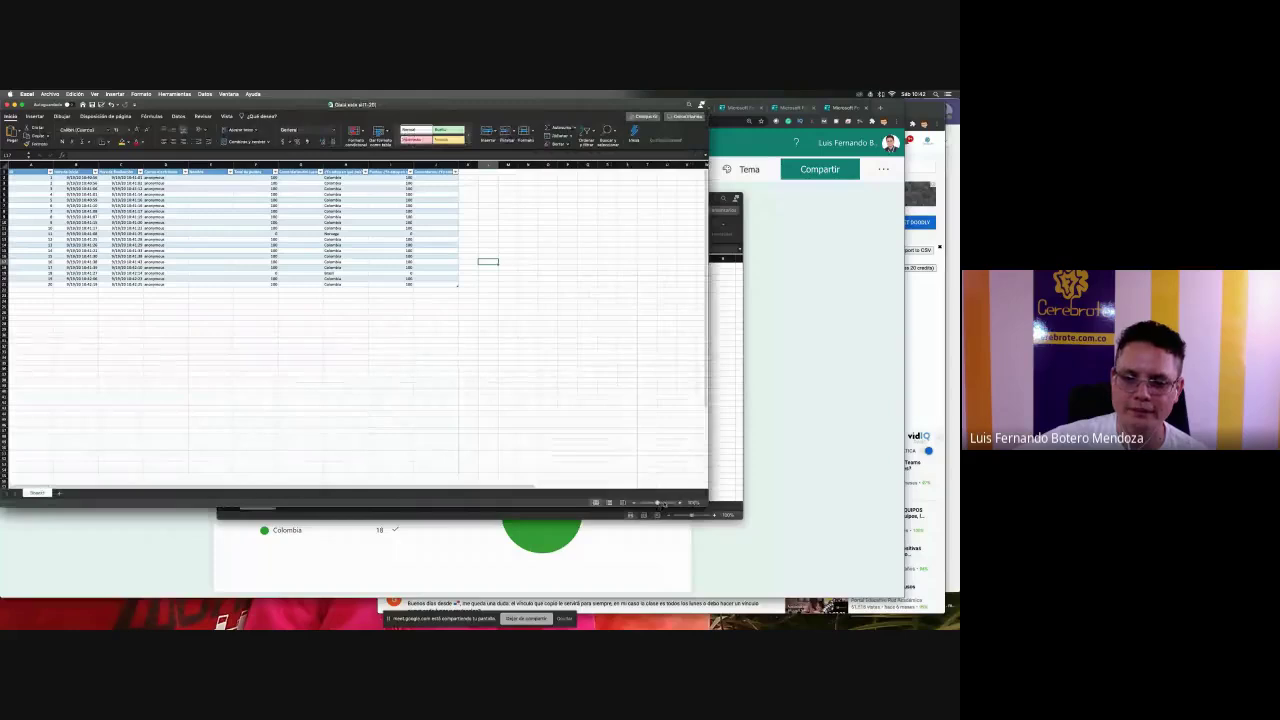
left_click_drag(657, 503, 668, 502)
scroll(493, 403, "right", 10)
scroll(493, 403, "left", 3)
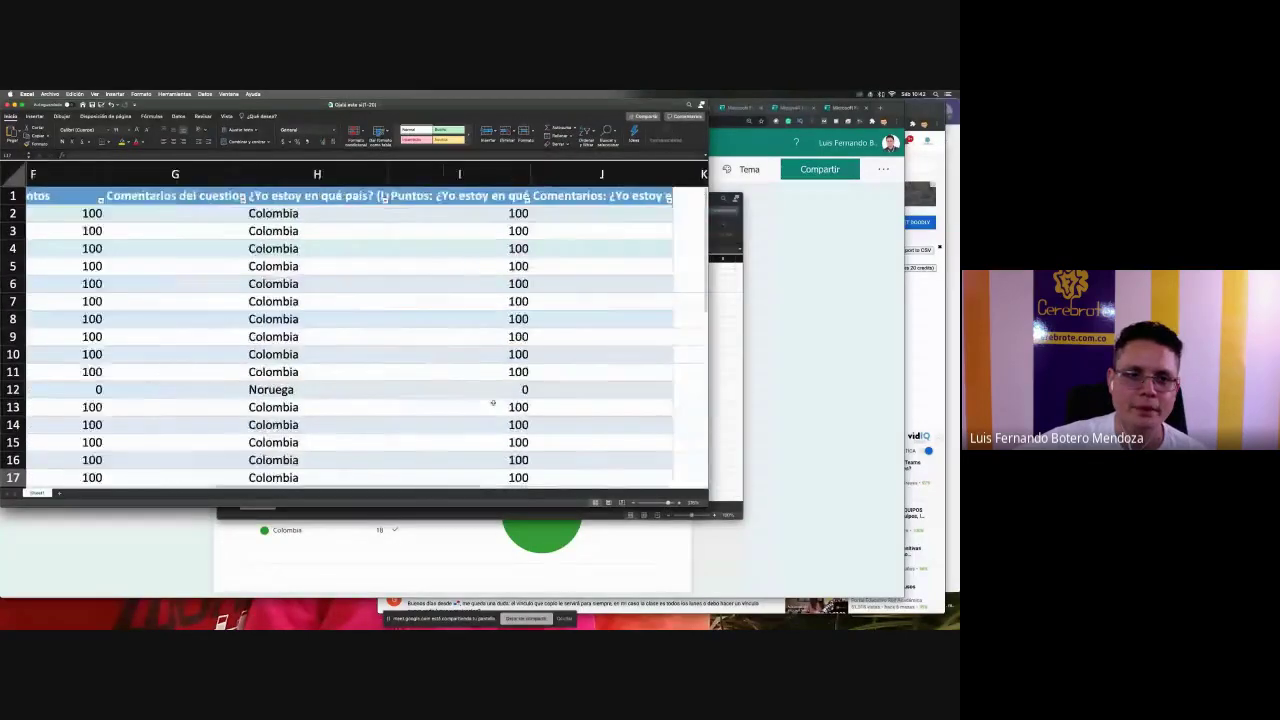
scroll(493, 403, "left", 5)
left_click(540, 213)
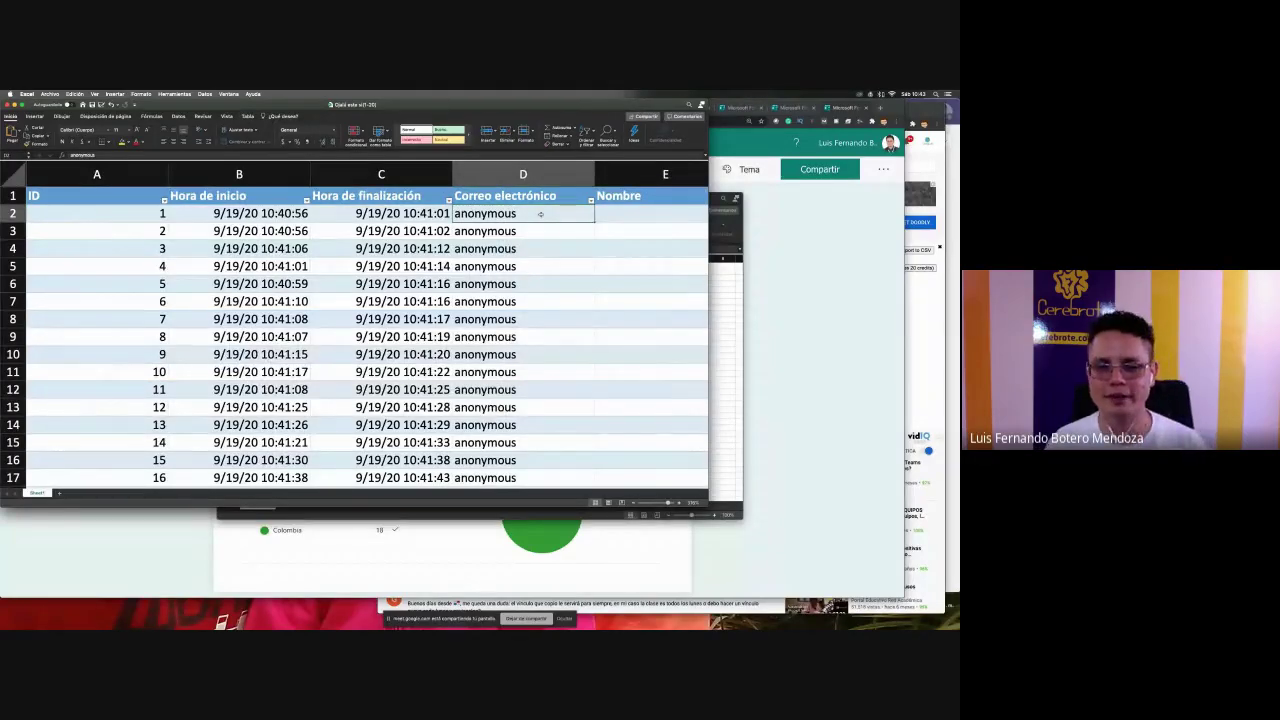
key("super+Tab")
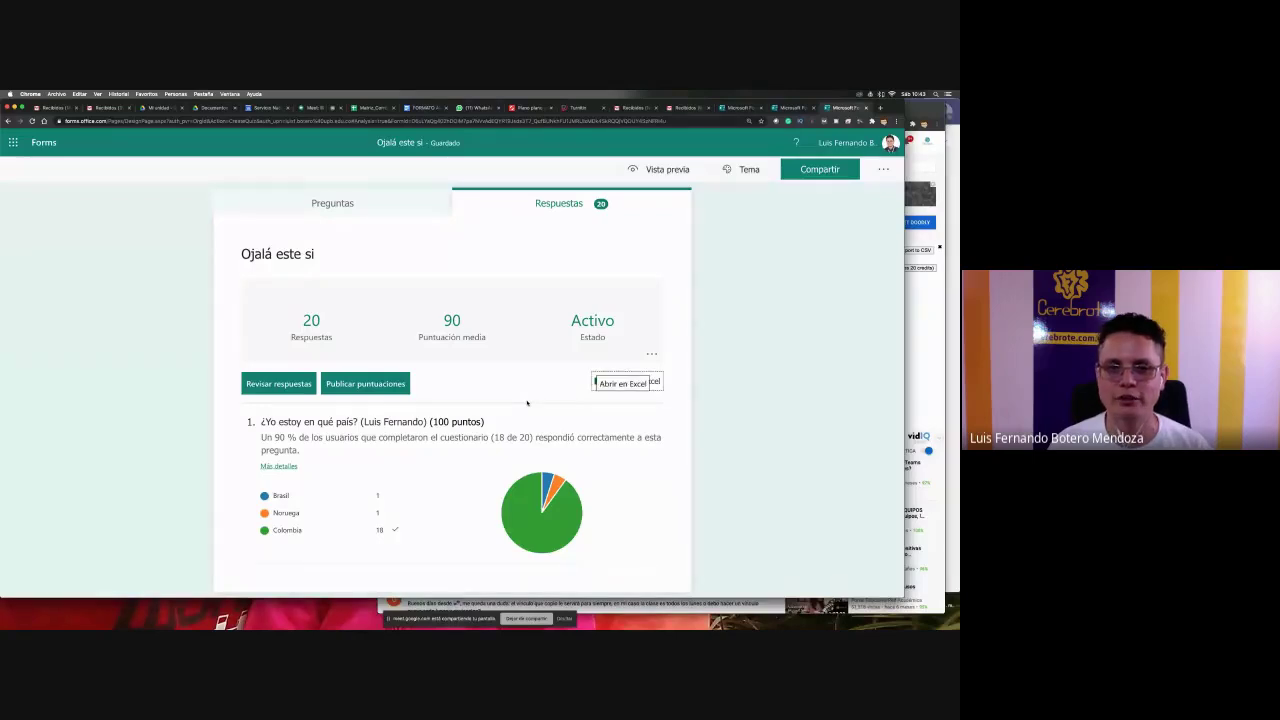
key("super+Tab")
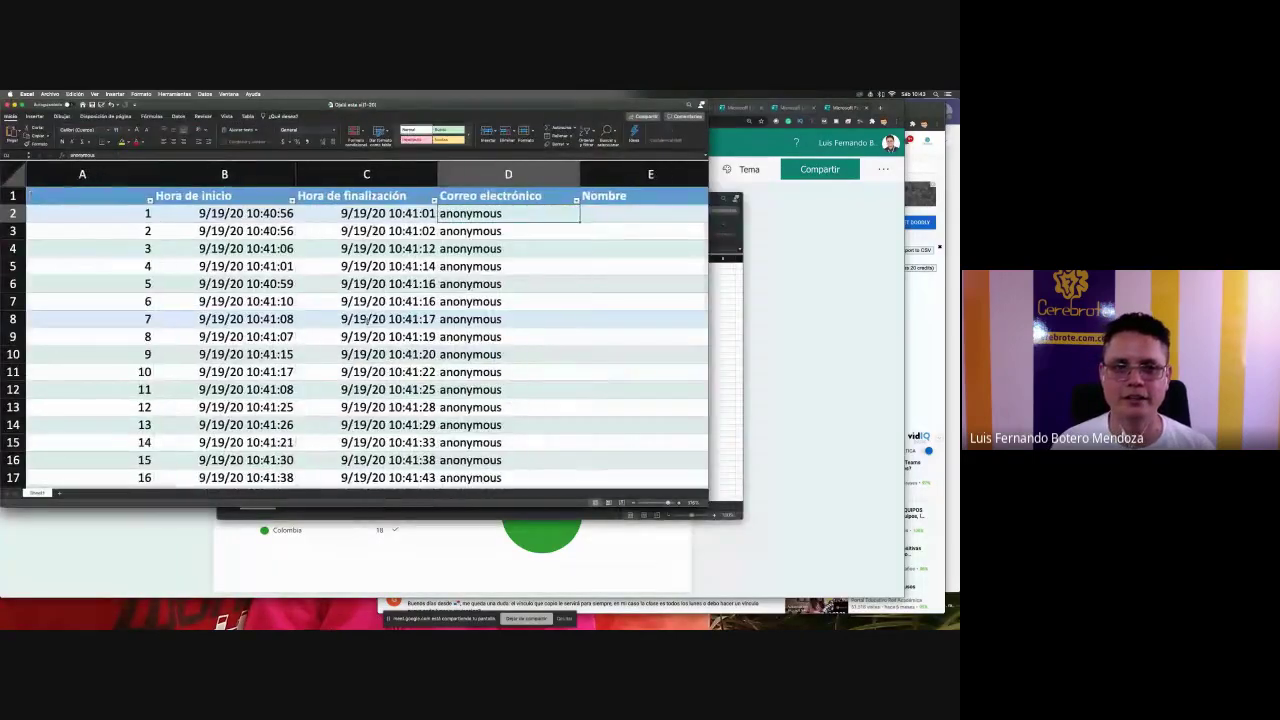
scroll(366, 323, "right", 5)
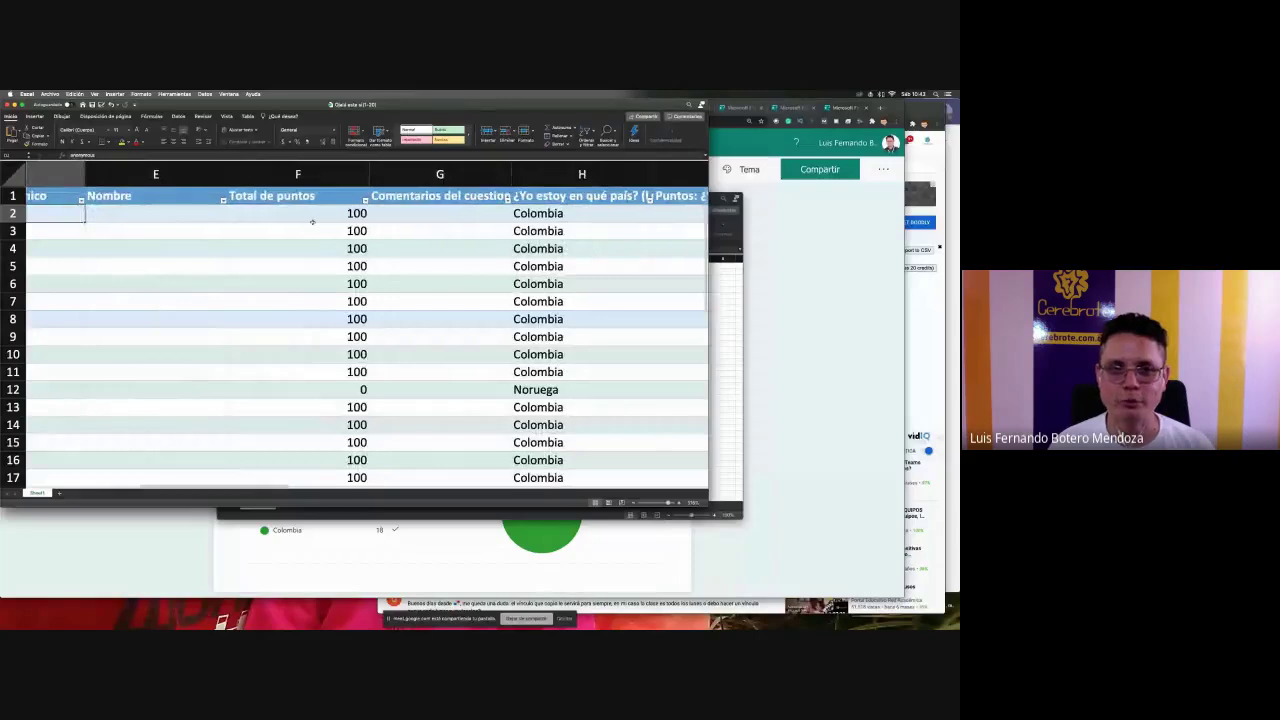
left_click(312, 222)
scroll(312, 220, "right", 2)
left_click(313, 215)
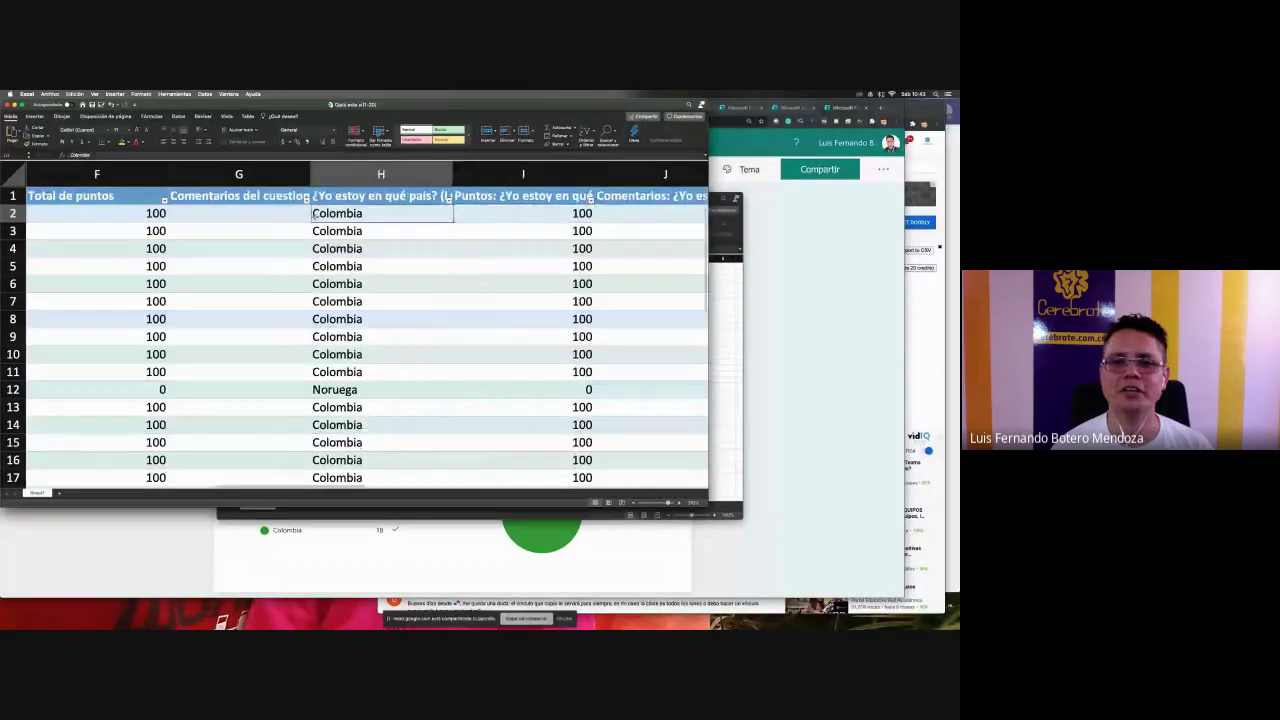
scroll(314, 215, "left", 5)
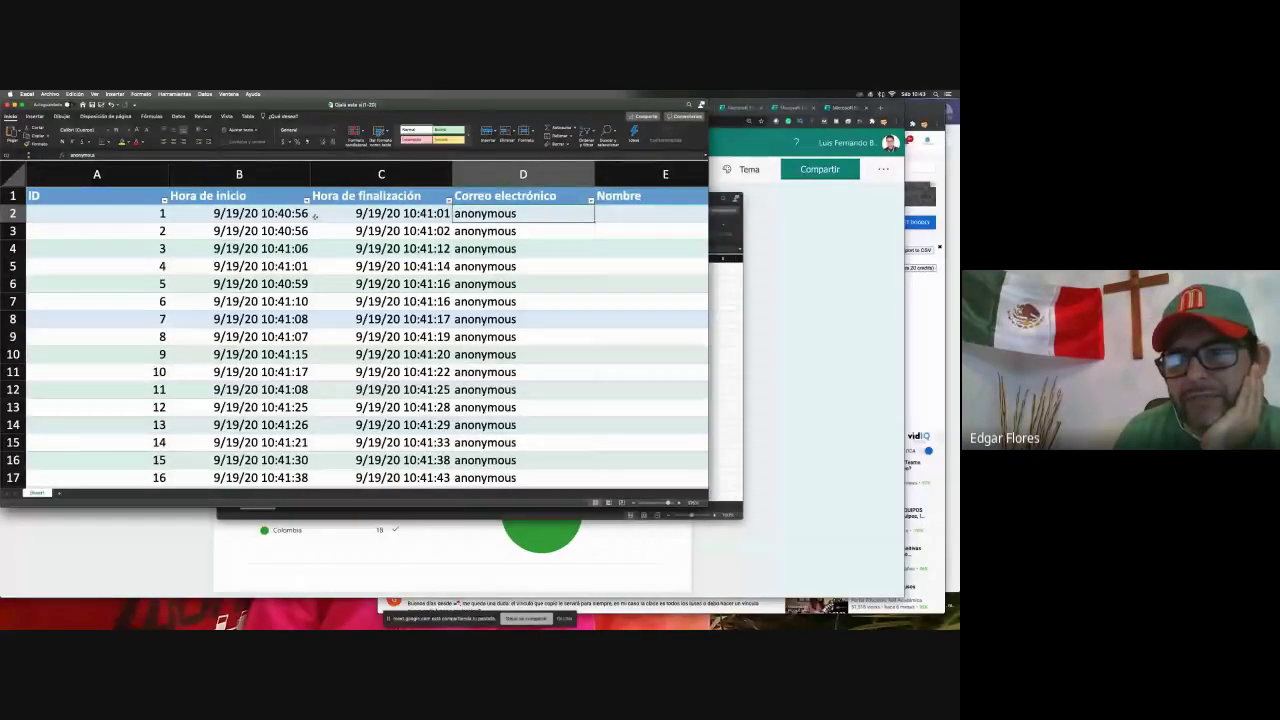
key("super+Tab")
key("super+Tab")
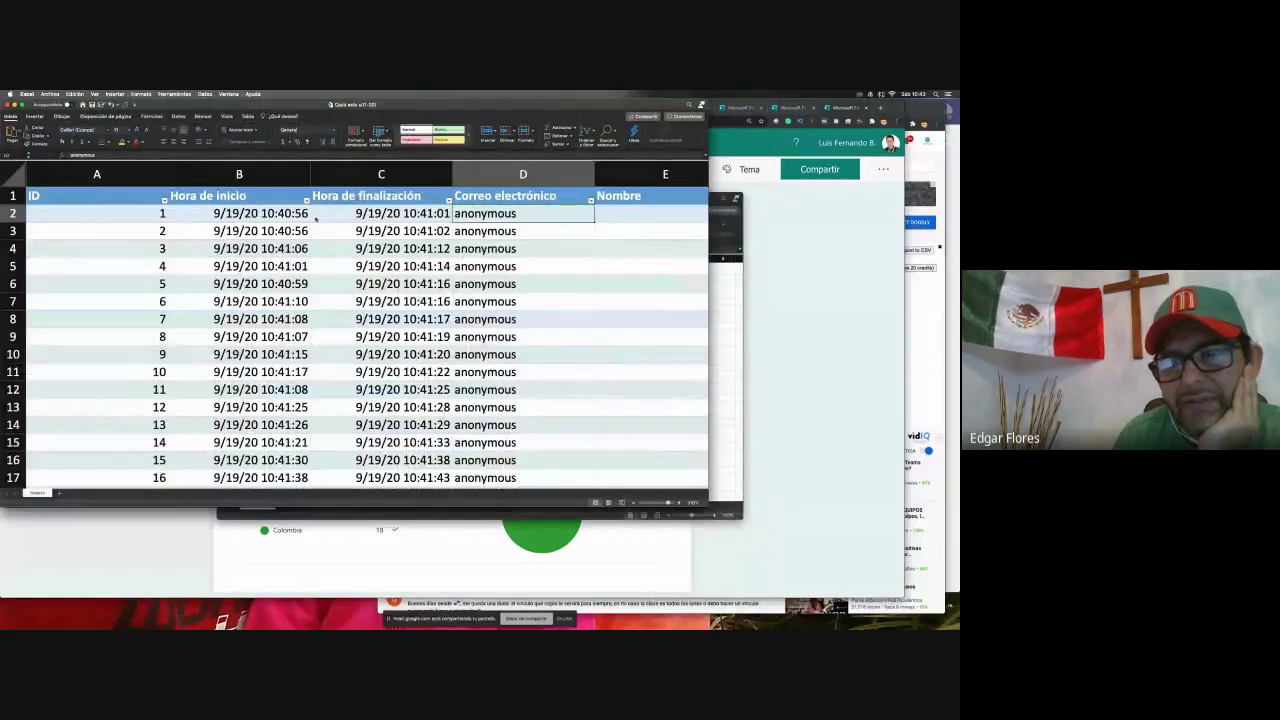
key("super+Tab")
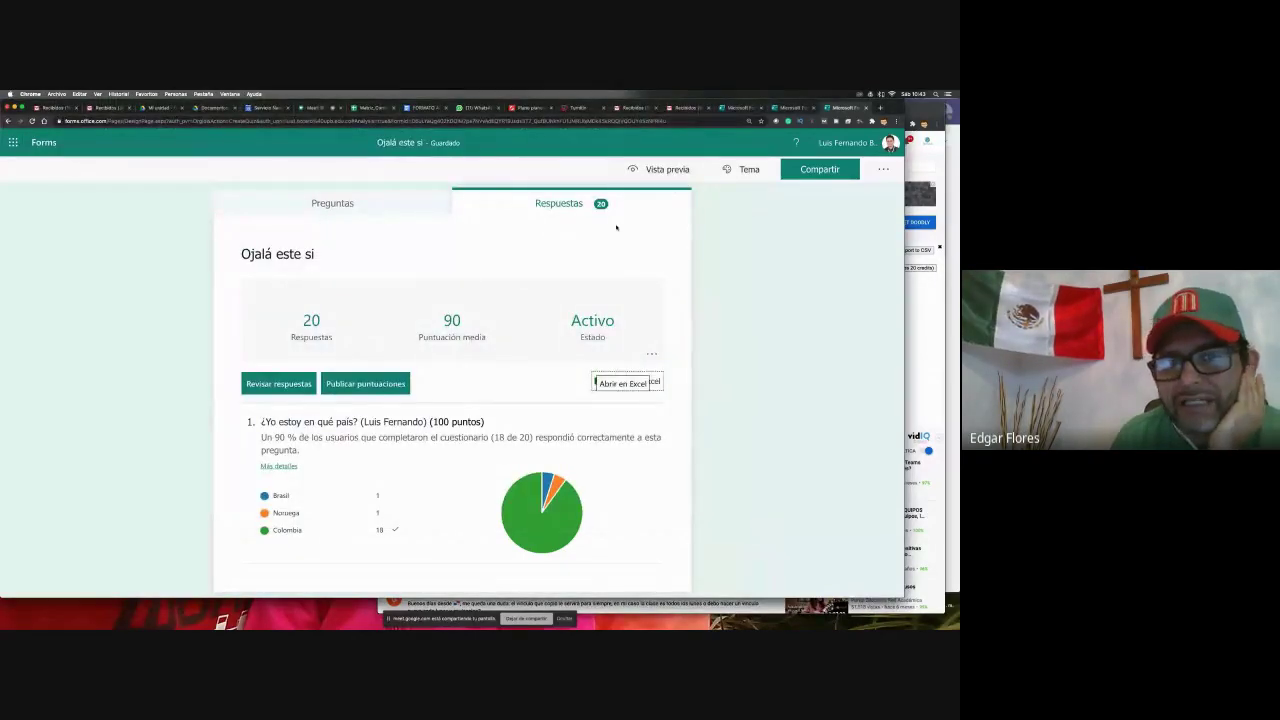
key("super+Tab")
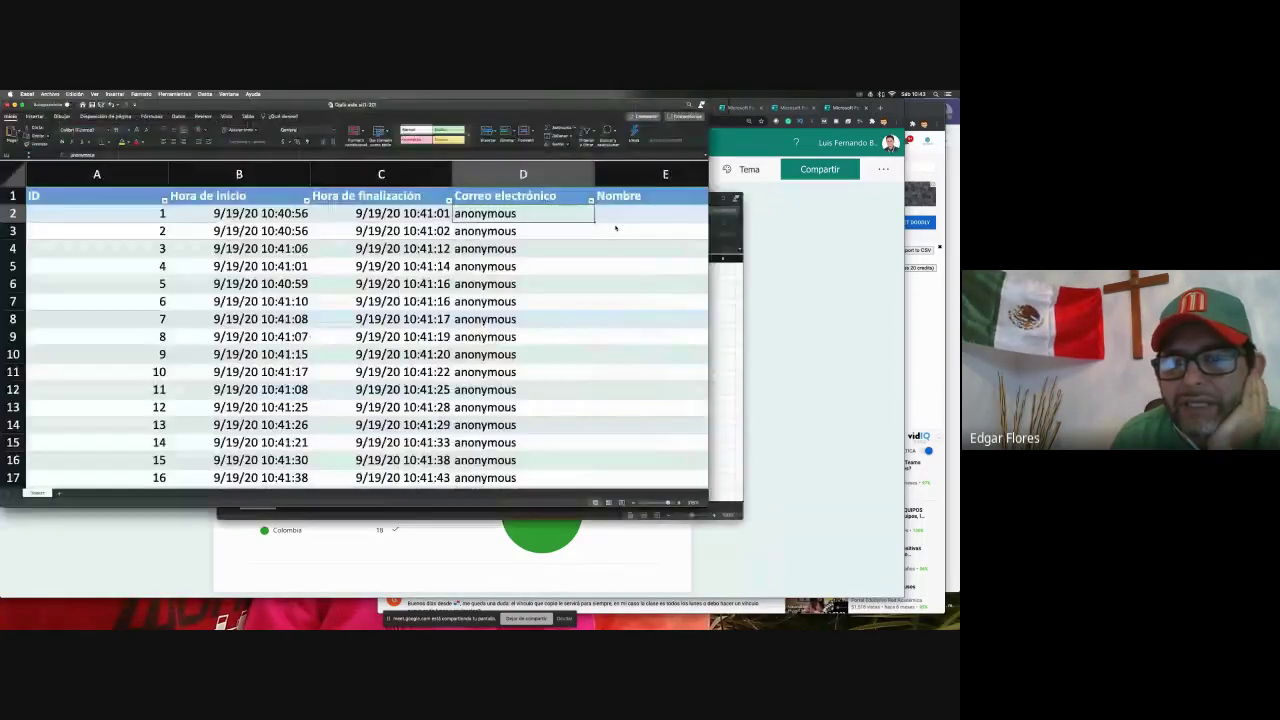
key("super+Tab")
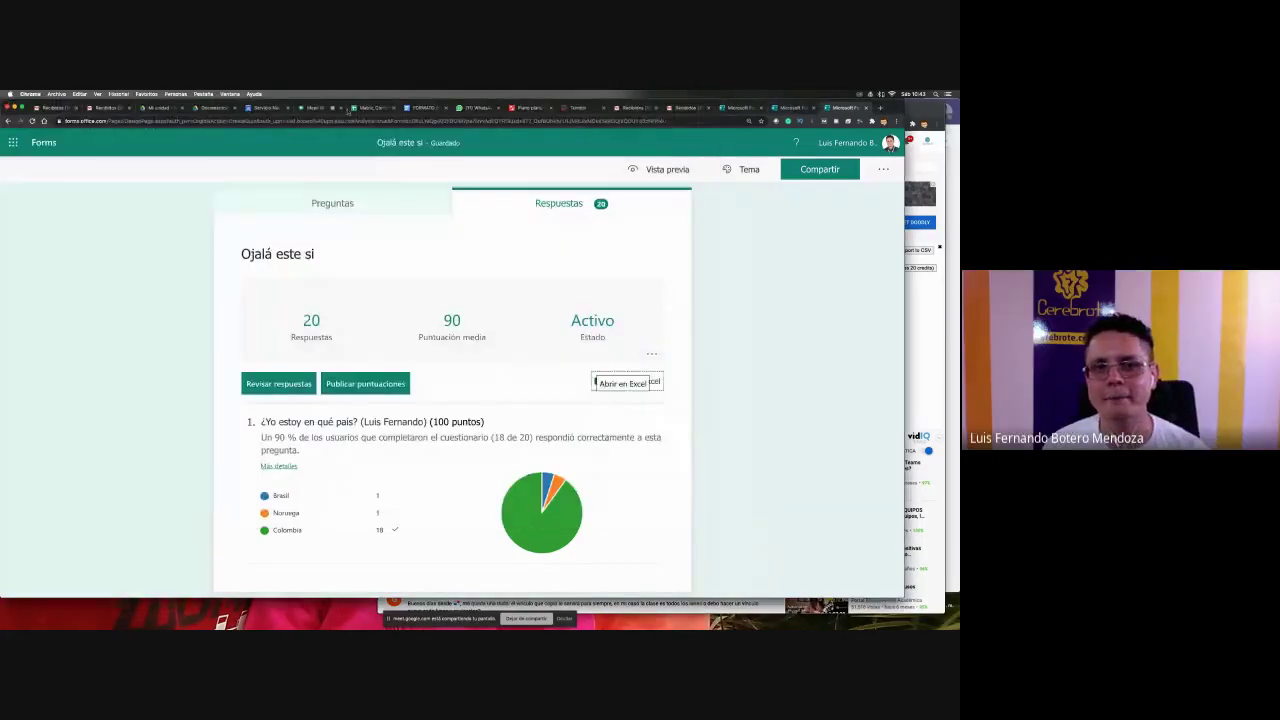
- Bring the Google Meet call tab with participant videos and chat to the front
left_click(313, 108)
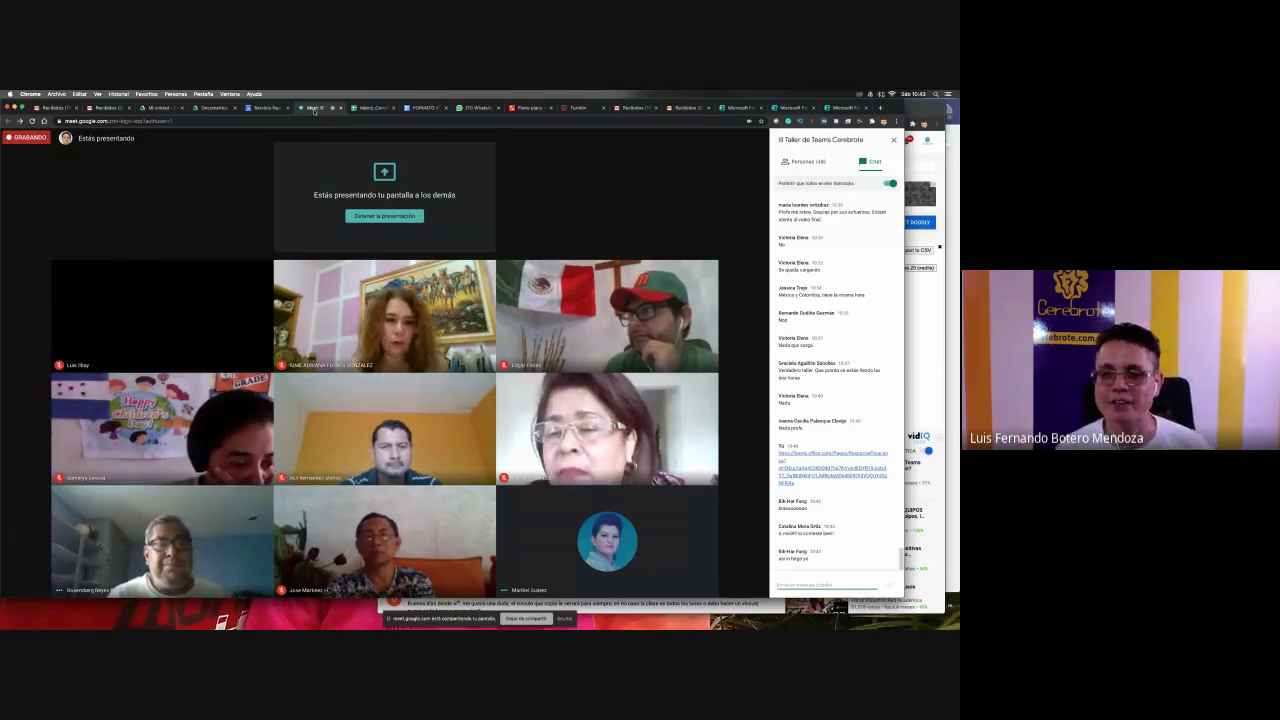
- Return to Teams and go back to the General channel's posts
key("super+Tab")
key("super+Tab")
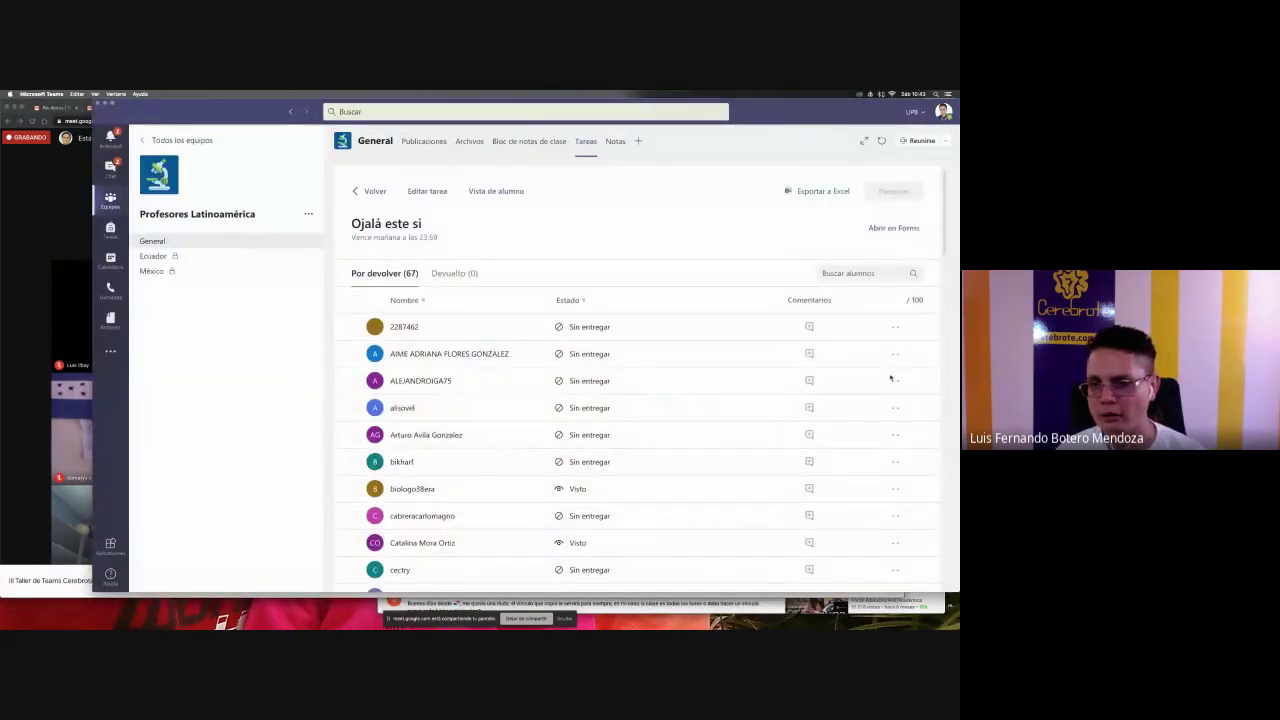
scroll(891, 378, "down", 15)
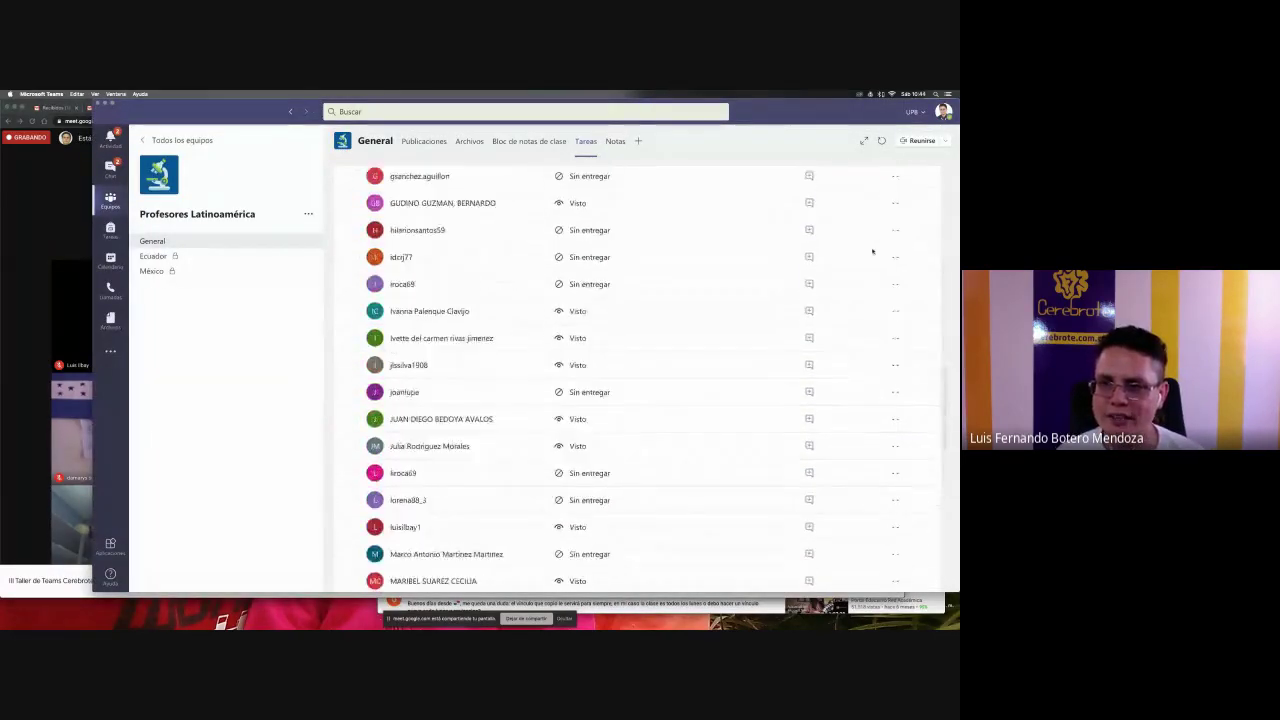
scroll(872, 251, "up", 15)
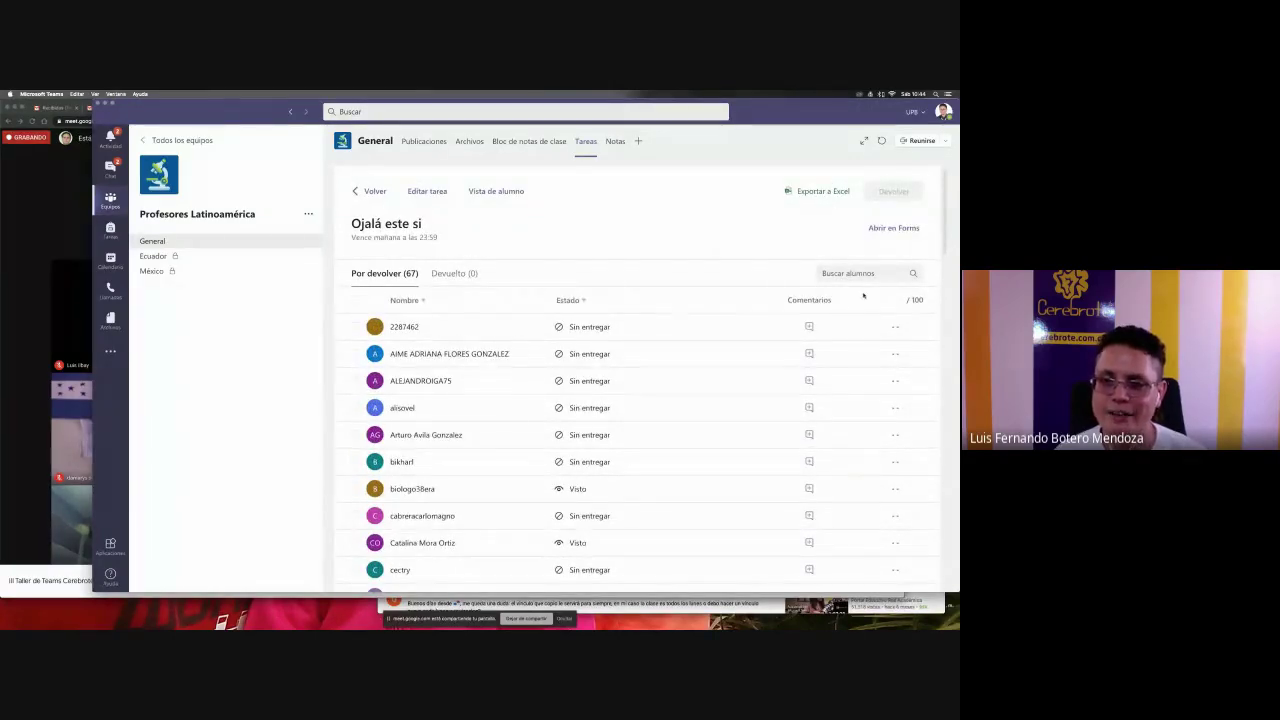
scroll(876, 394, "down", 15)
scroll(876, 394, "up", 15)
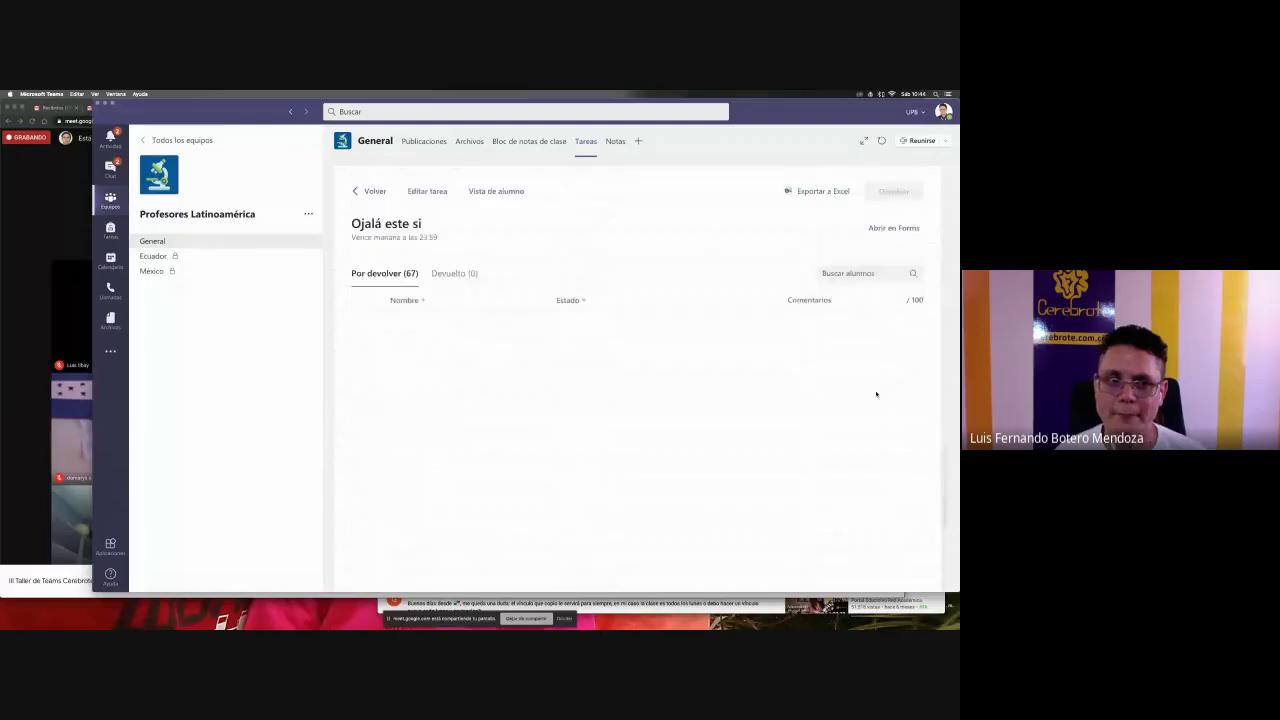
left_click(210, 241)
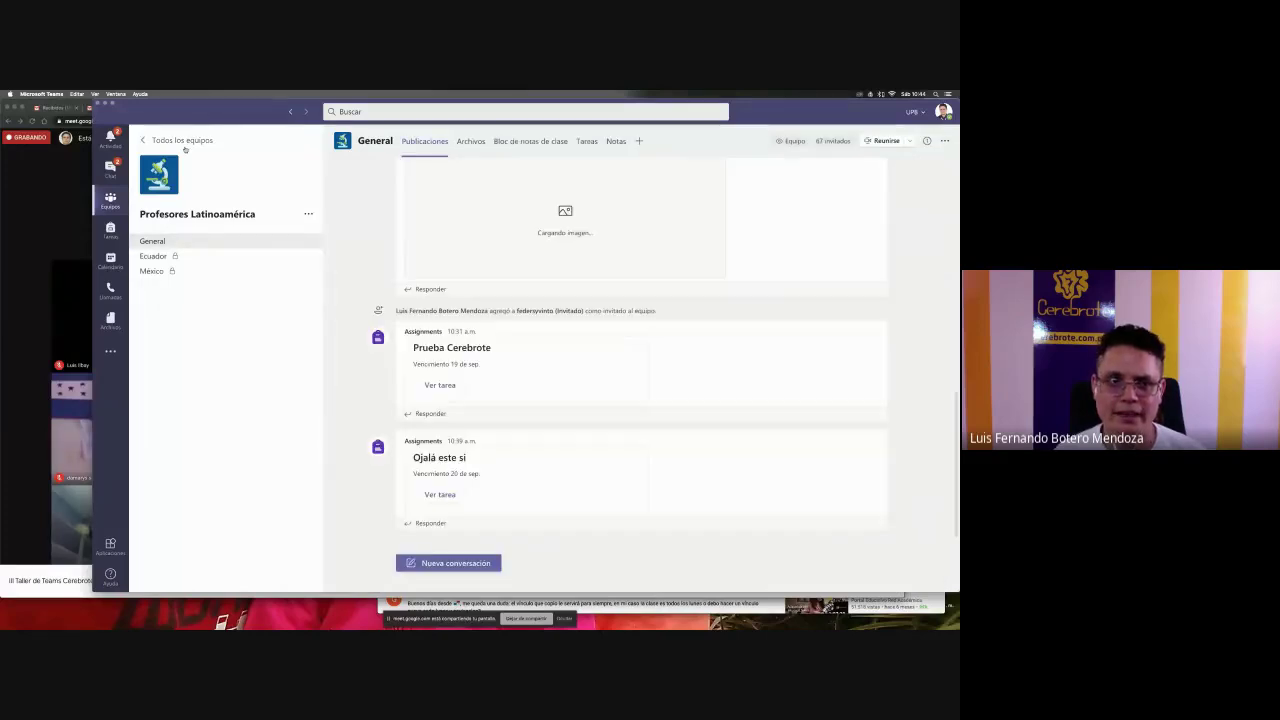
- Open the Finalización 1 | 2020-20 team from the list of all teams
left_click(176, 140)
scroll(550, 370, "down", 5)
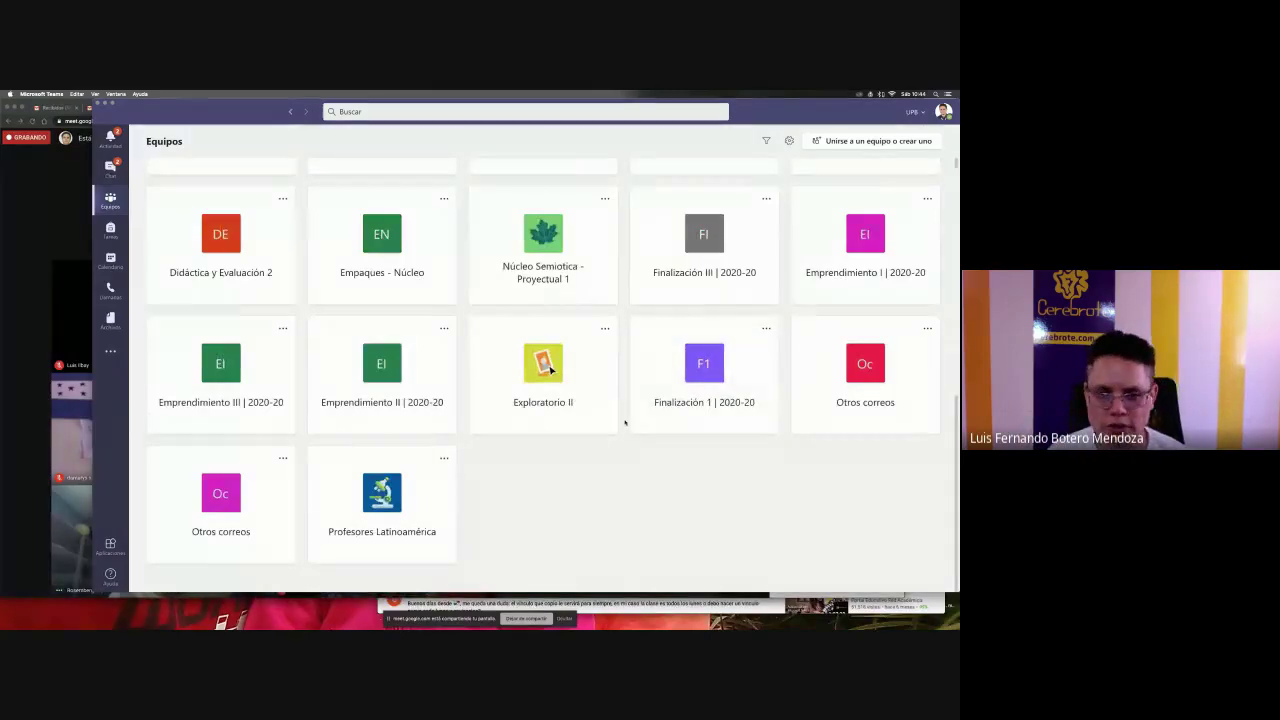
scroll(776, 436, "up", 3)
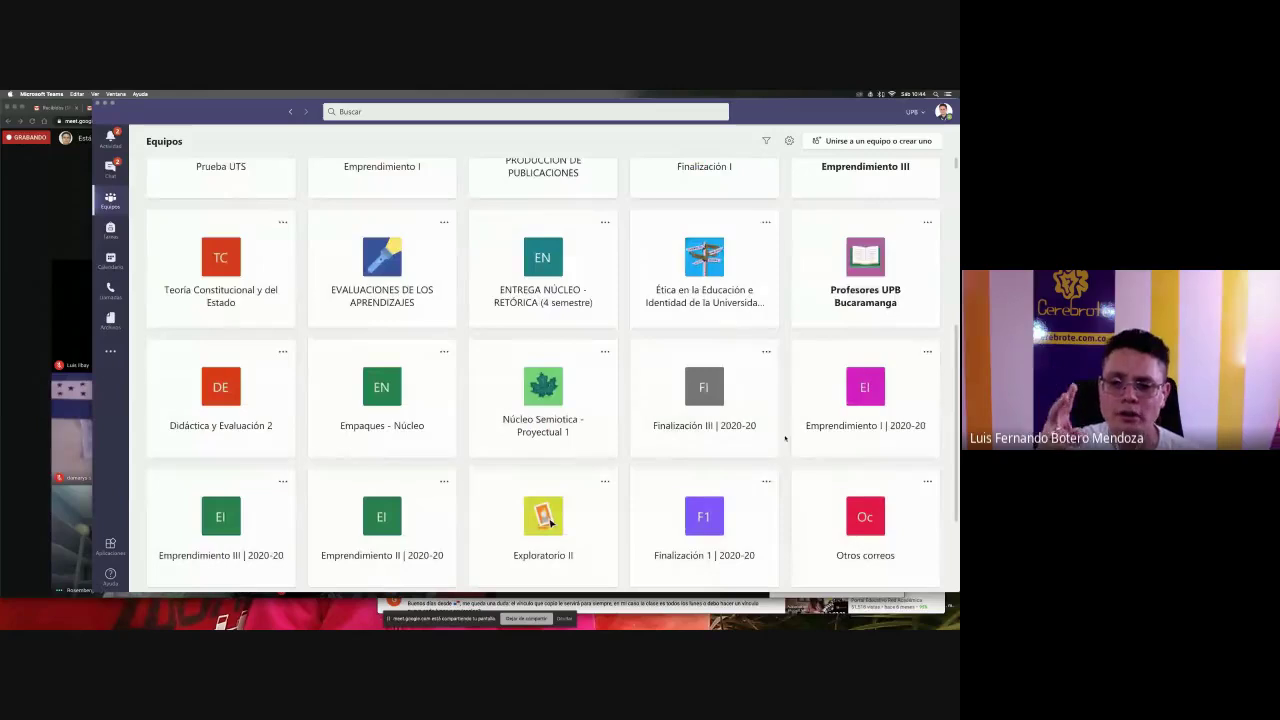
scroll(785, 437, "down", 2)
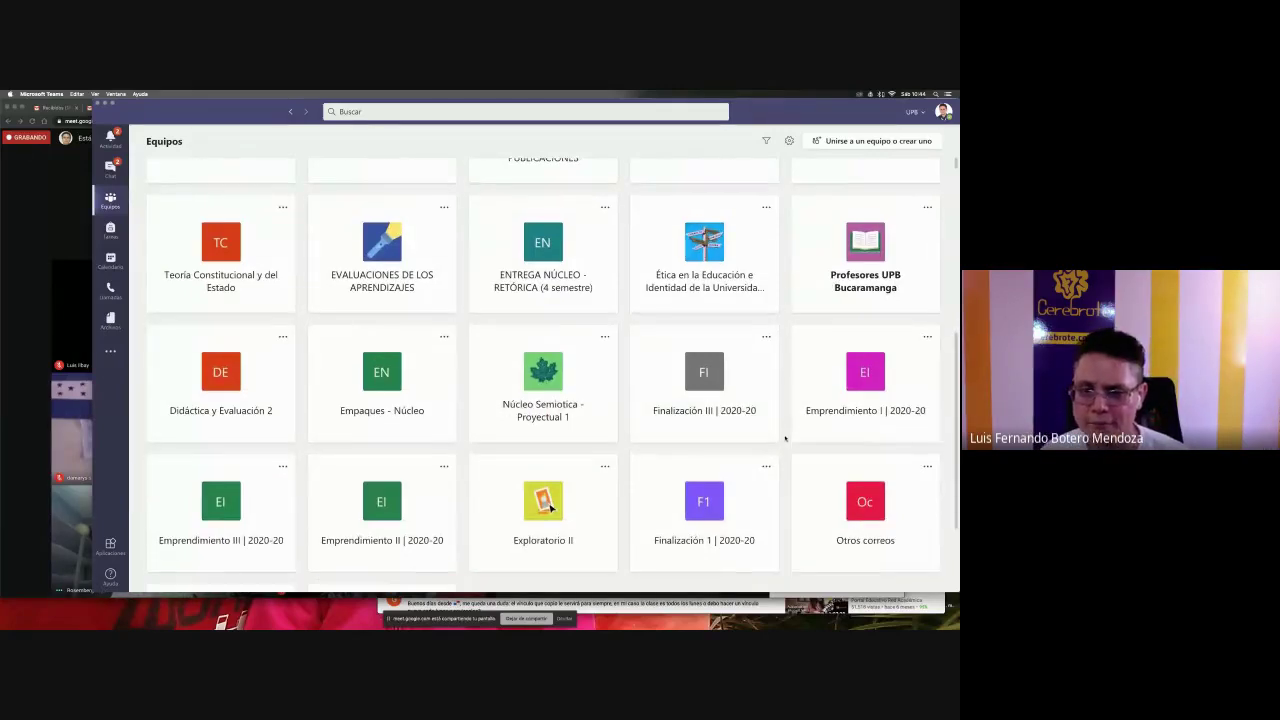
left_click(659, 457)
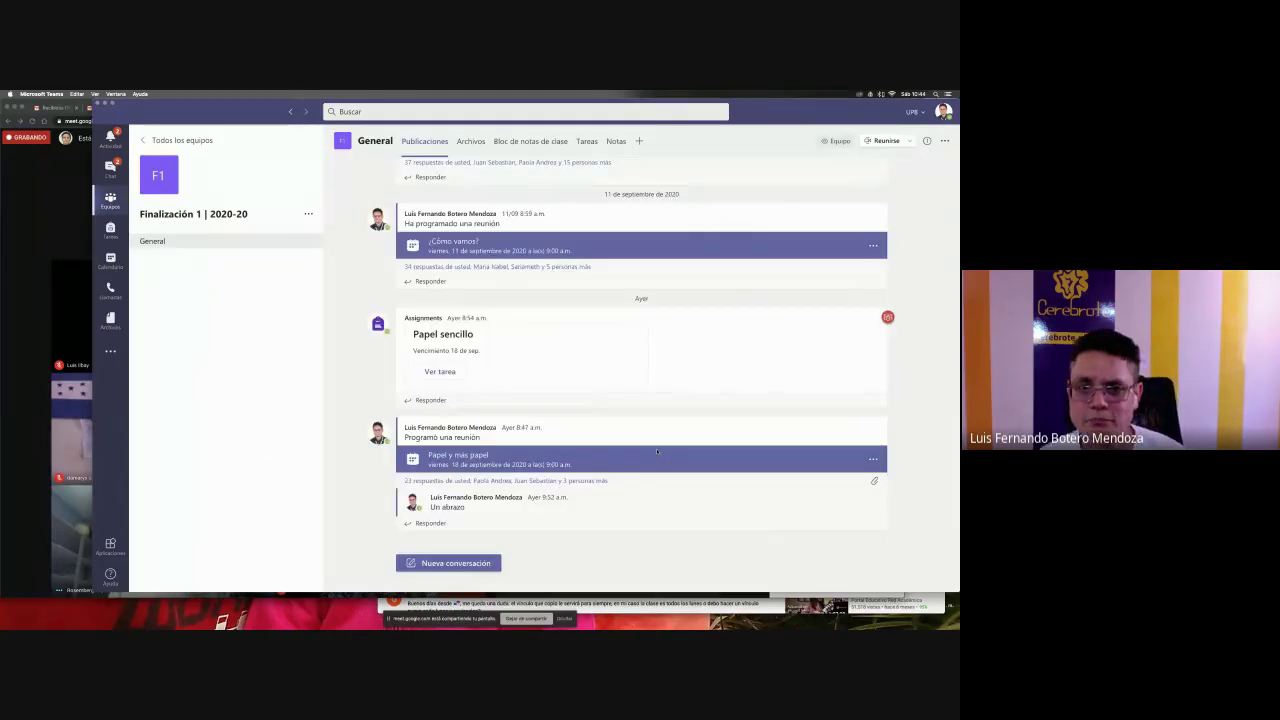
- Review the Papel sencillo assignment's submissions from the team's Tareas tab
left_click(587, 141)
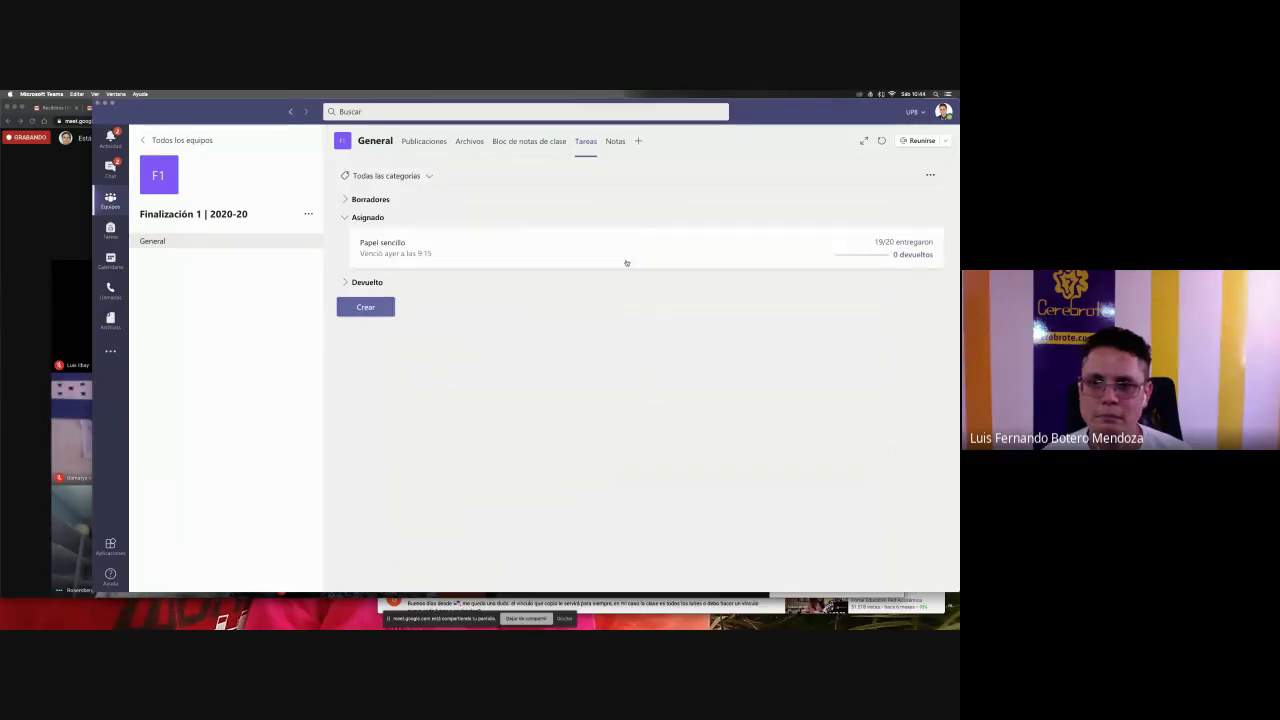
left_click(571, 247)
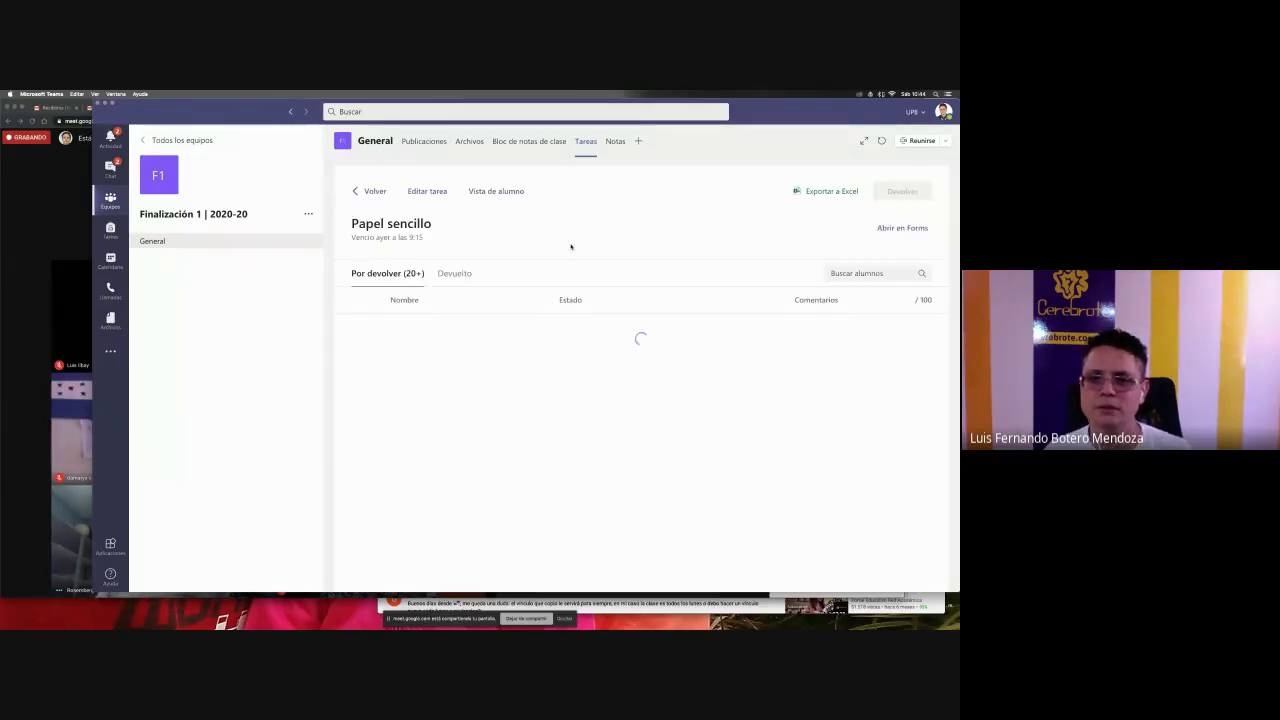
scroll(885, 335, "down", 5)
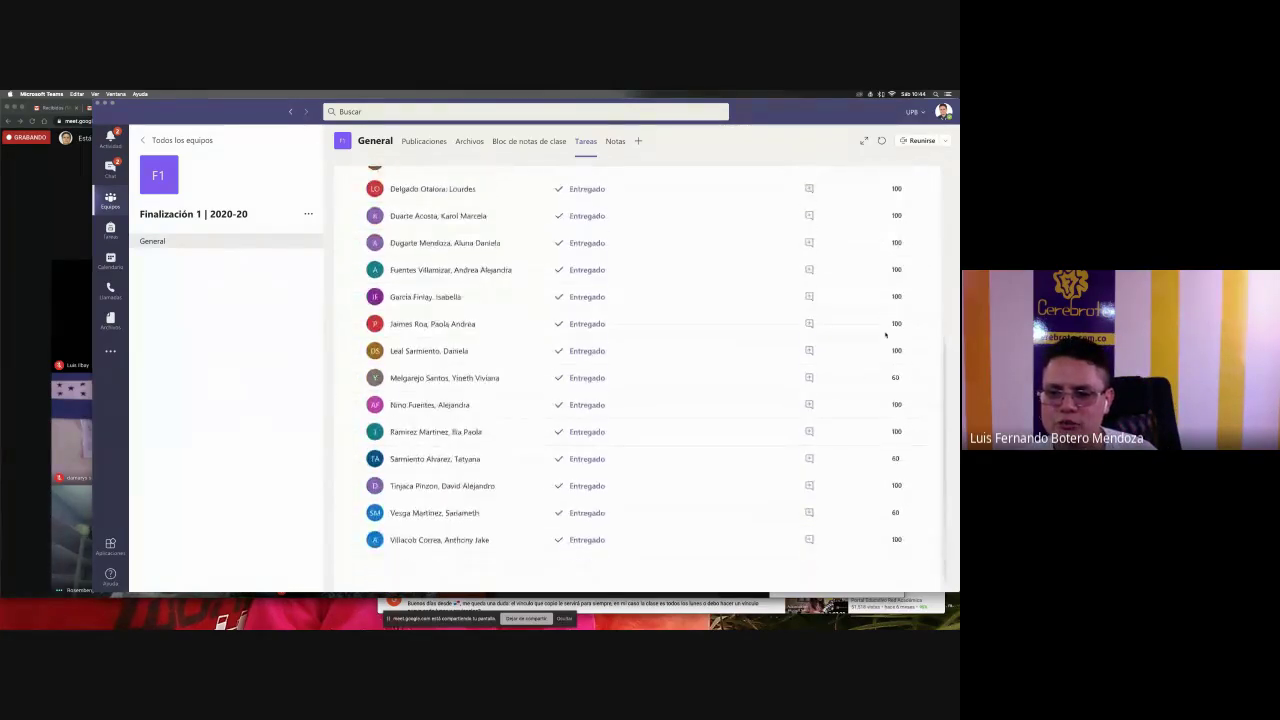
scroll(885, 335, "up", 6)
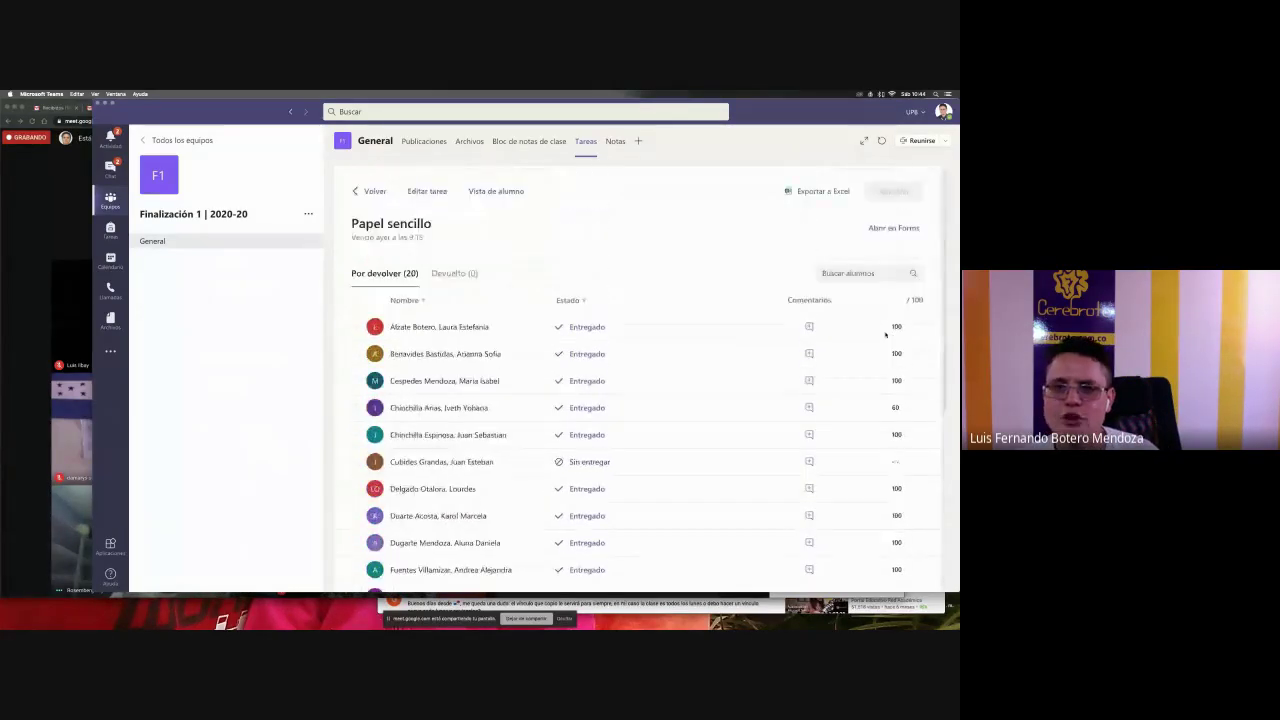
- Show the Notas gradebook with the Papel sencillo scores of 100 and 60
left_click(614, 144)
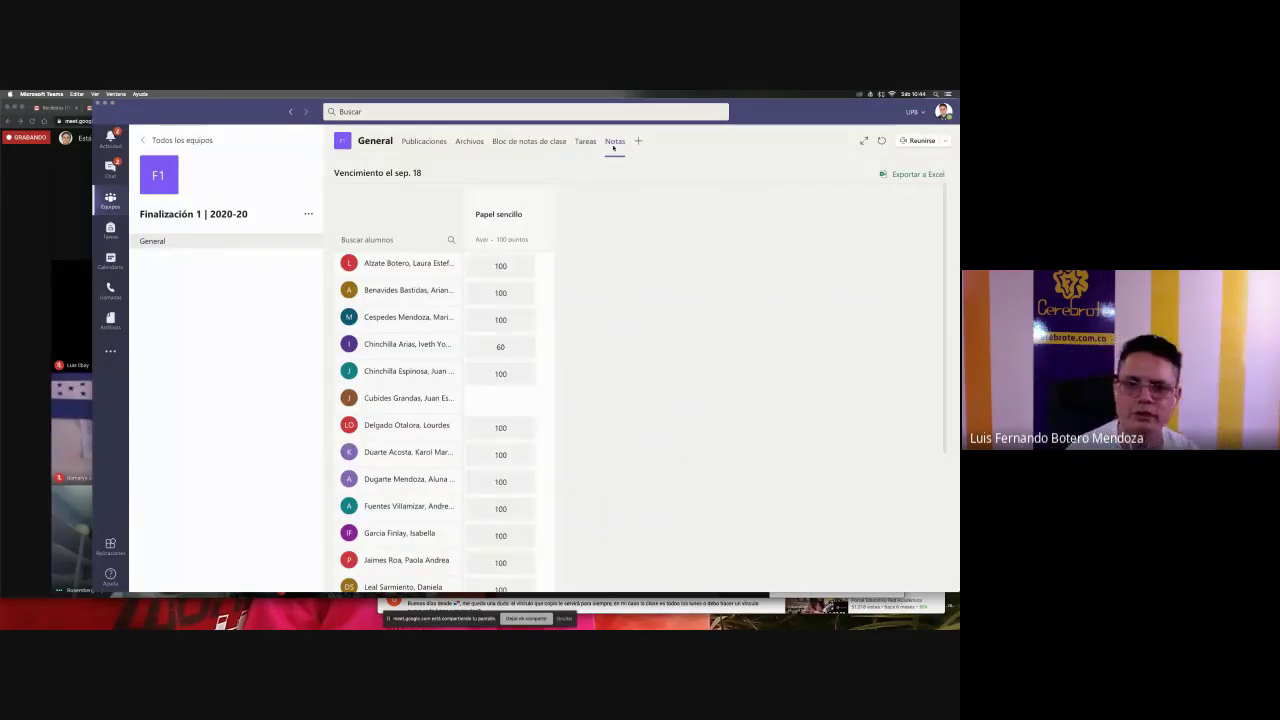
scroll(515, 336, "down", 3)
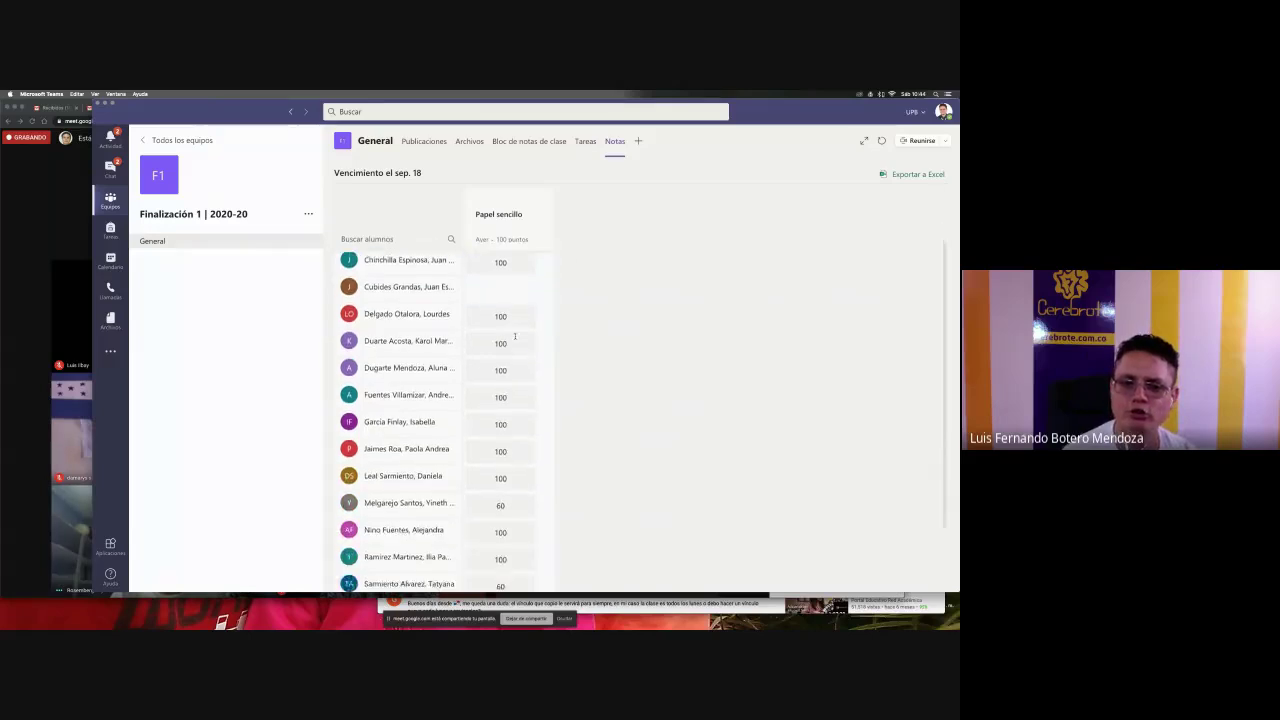
scroll(515, 336, "up", 4)
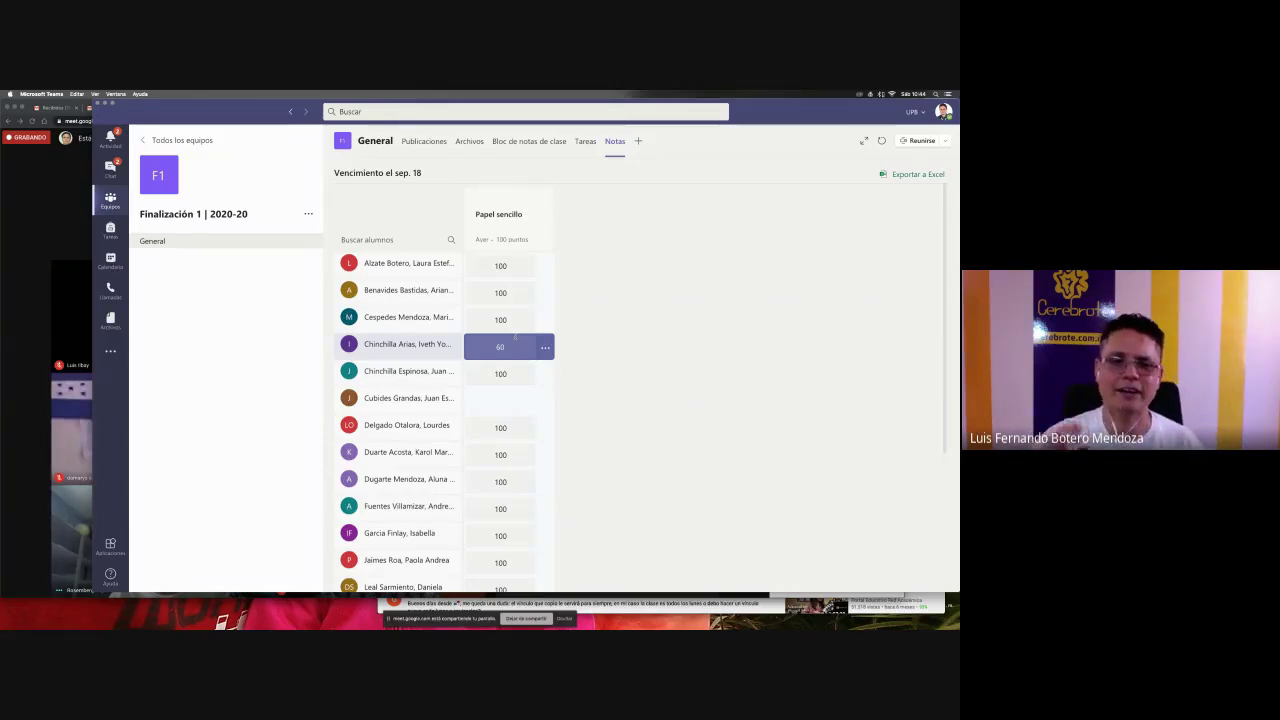
key("super+Tab")
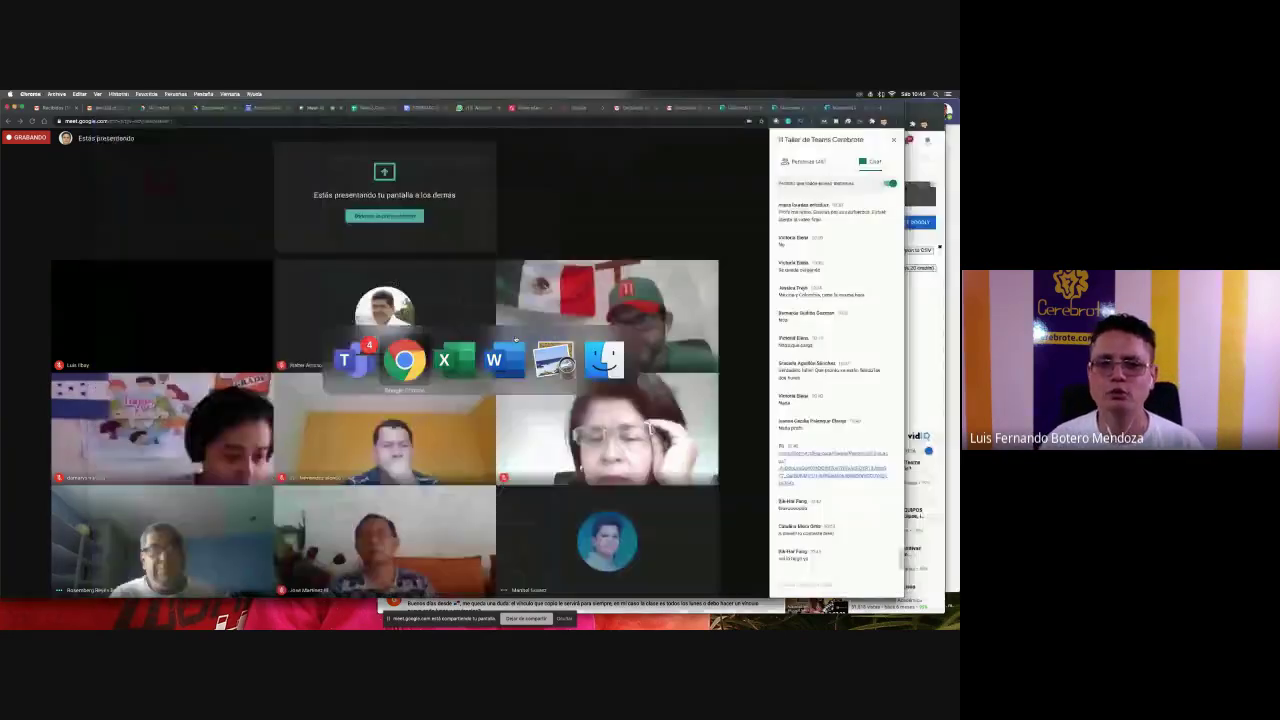
- Leave the gradebook and return to the team channel's posts in Teams
key("super+Tab")
left_click(292, 469)
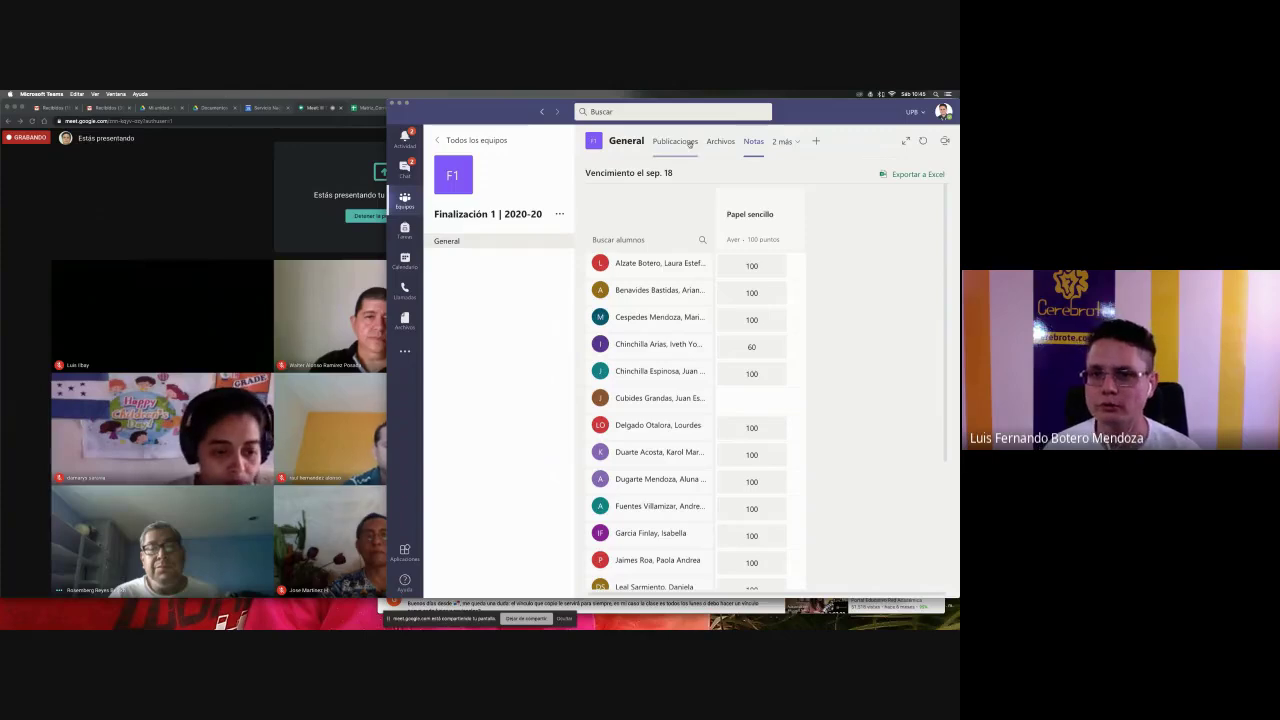
left_click(689, 144)
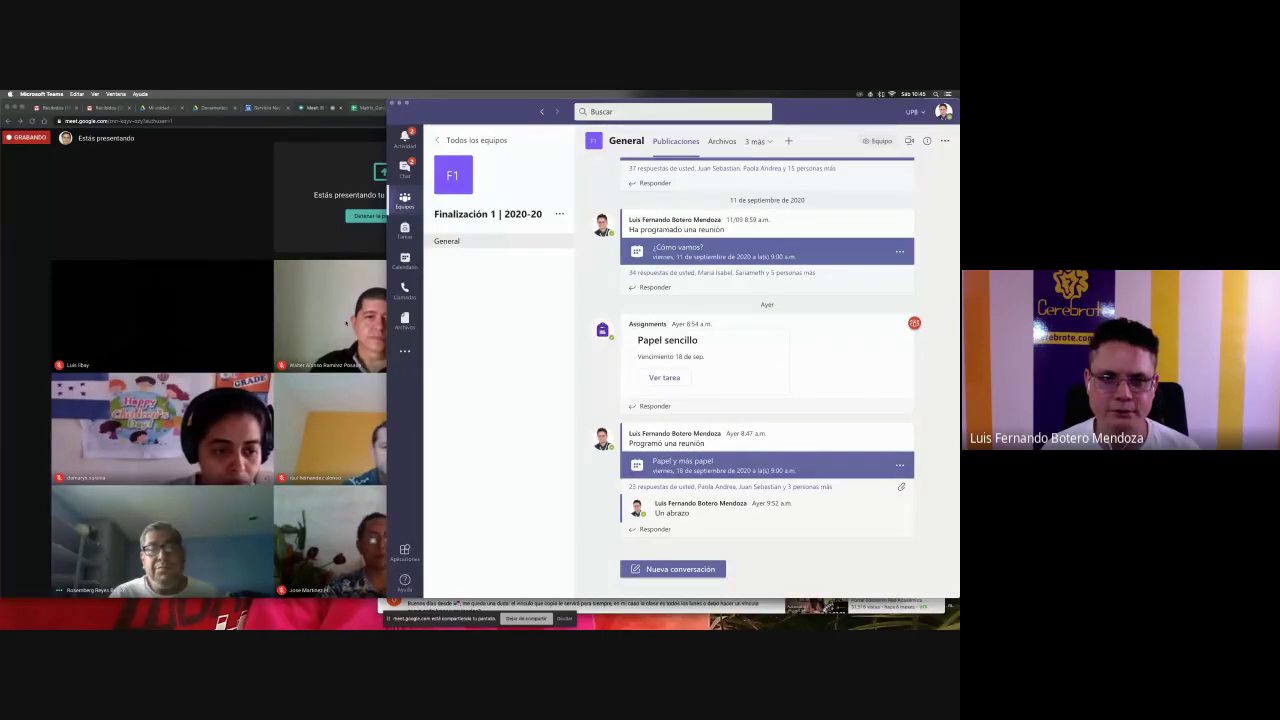
- Open the Profesores Latinoamérica team from the list of all teams
key("super+Tab")
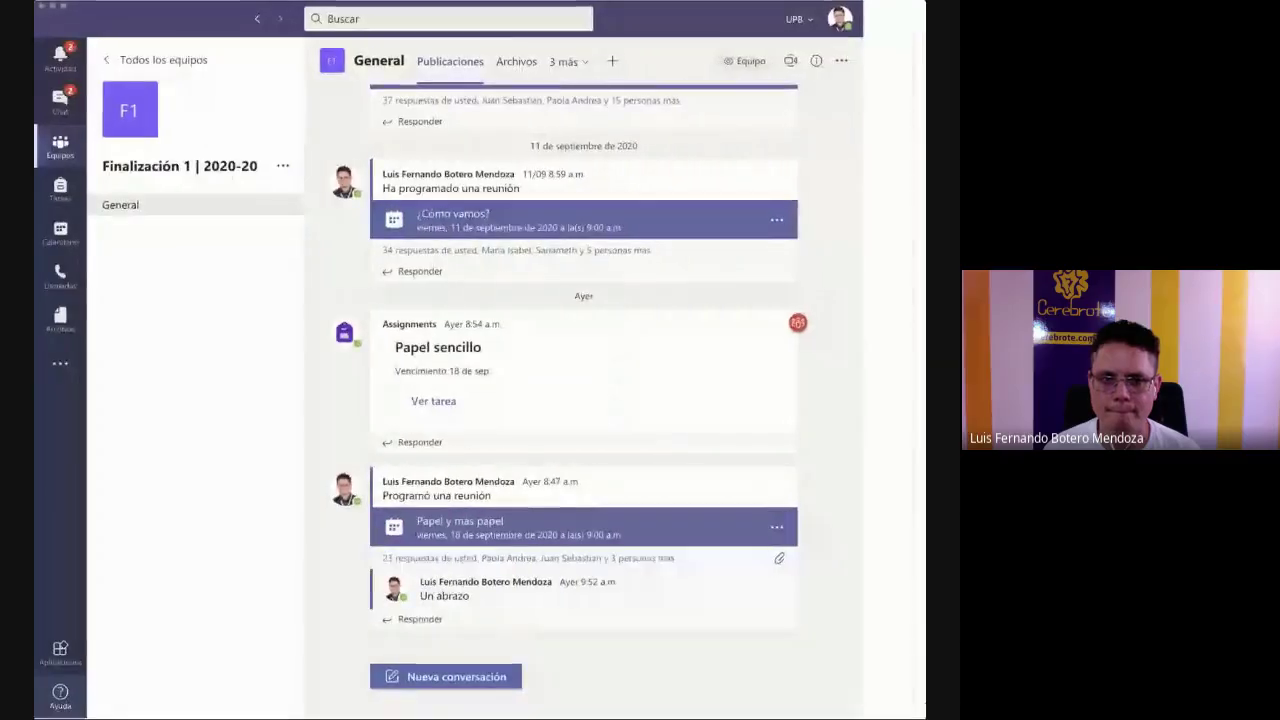
left_click(160, 60)
scroll(673, 413, "down", 8)
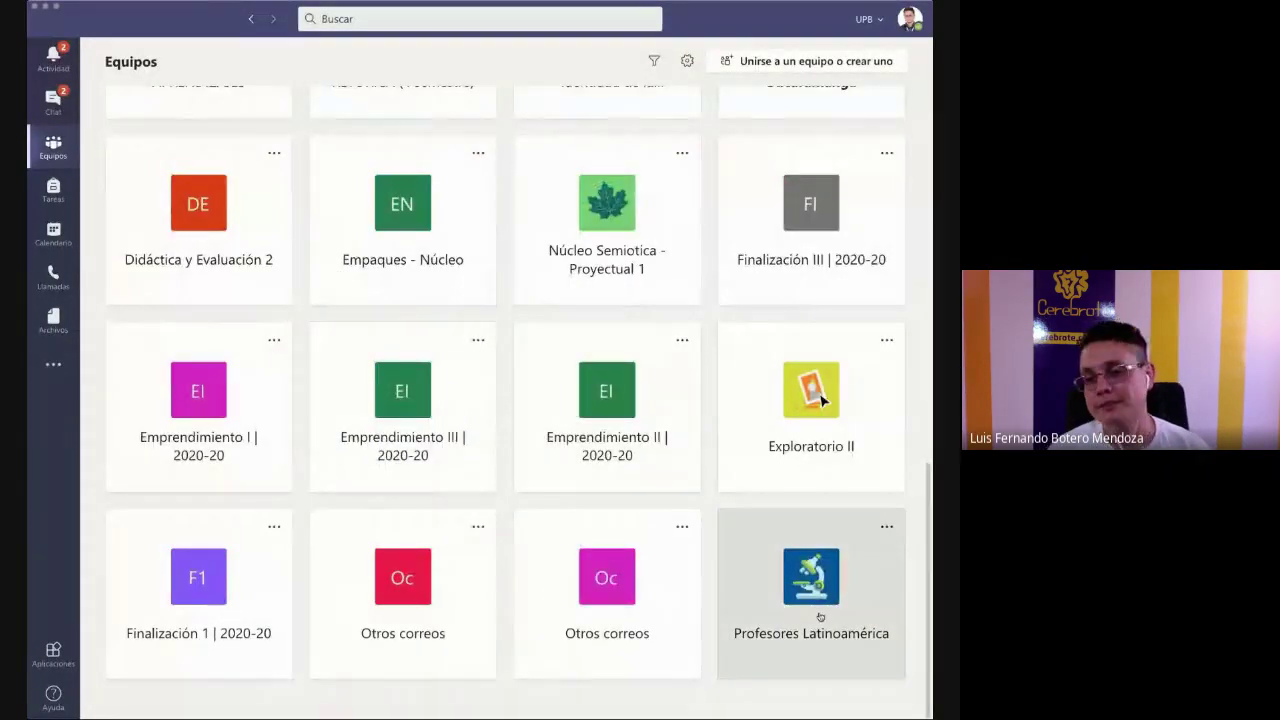
left_click(820, 617)
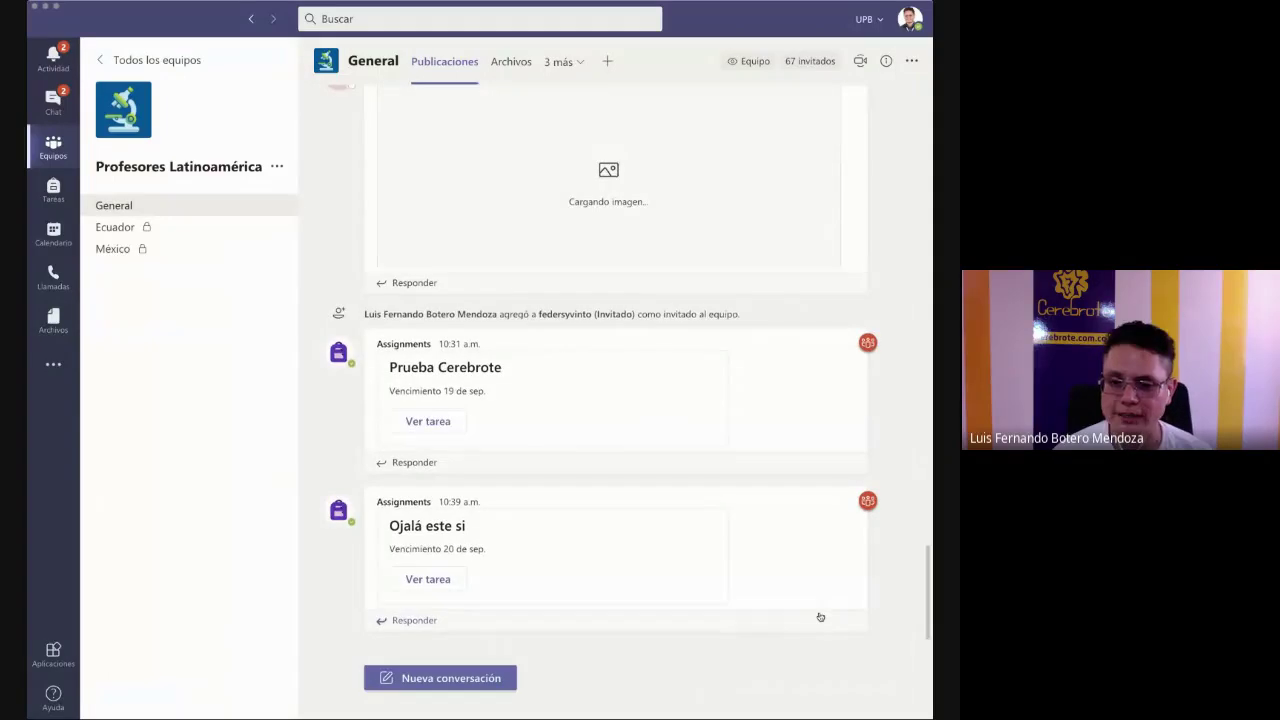
- Start a new regular assignment from the channel's Tareas tab
left_click(567, 65)
left_click(551, 136)
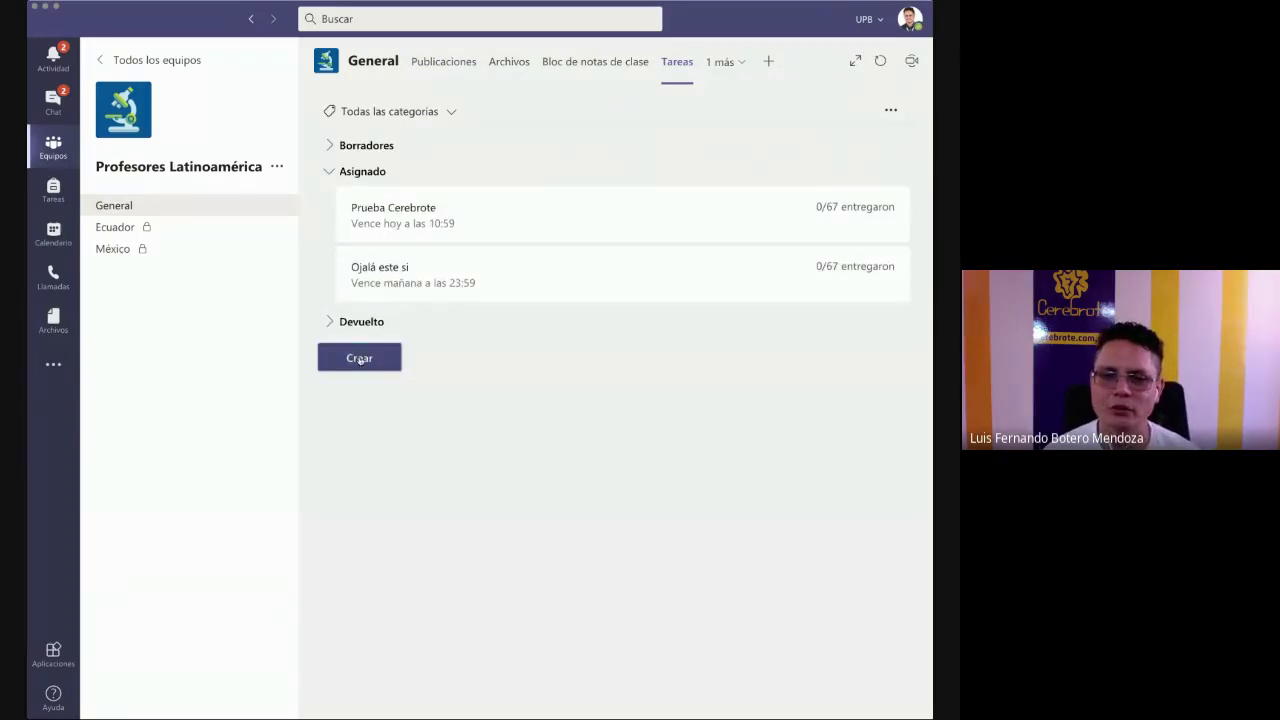
left_click(360, 358)
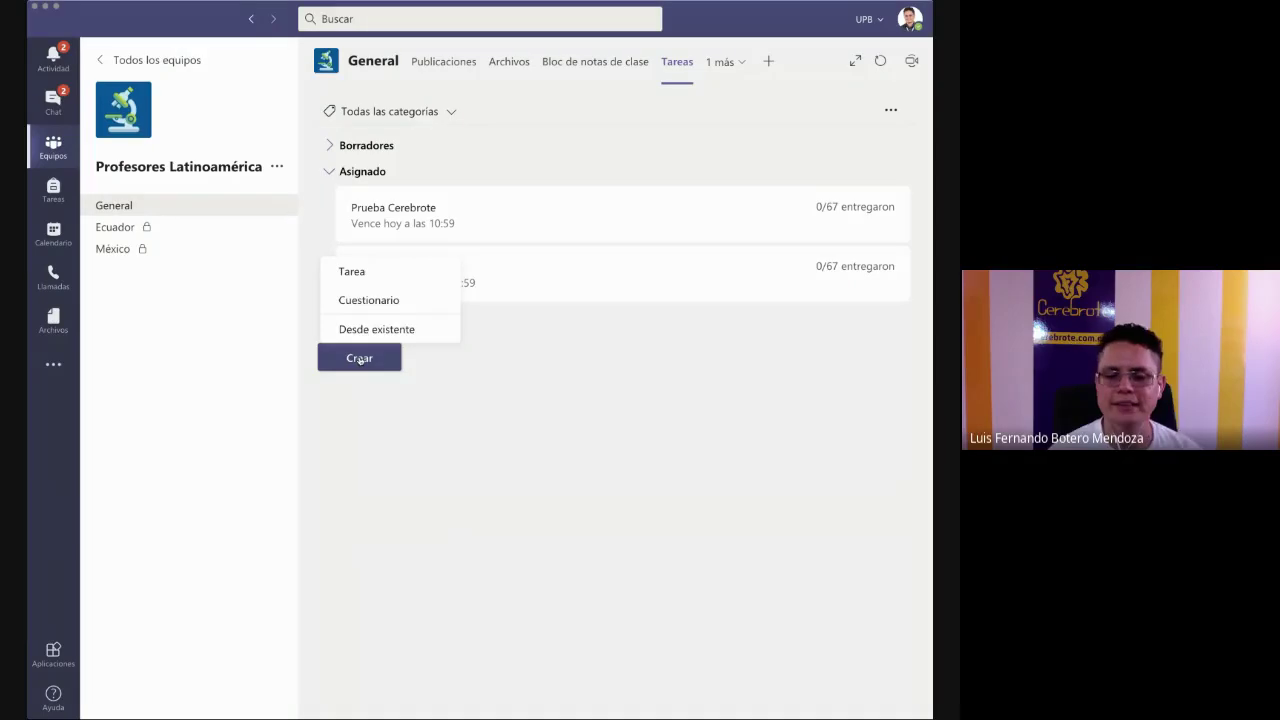
left_click(364, 278)
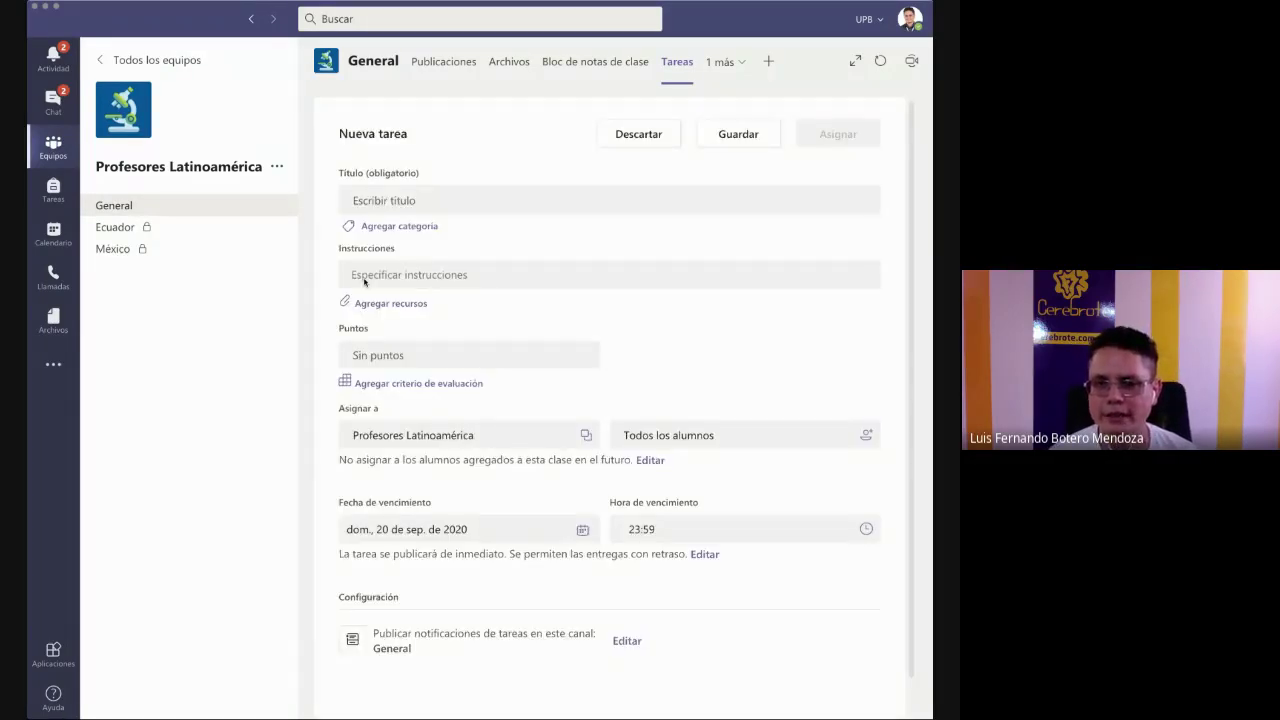
- Title it 'Tarea de una frase', instruct 'Escriba una frase con la palabra "Profesor"', worth 100 points
left_click(413, 202)
type("Tarea de u")
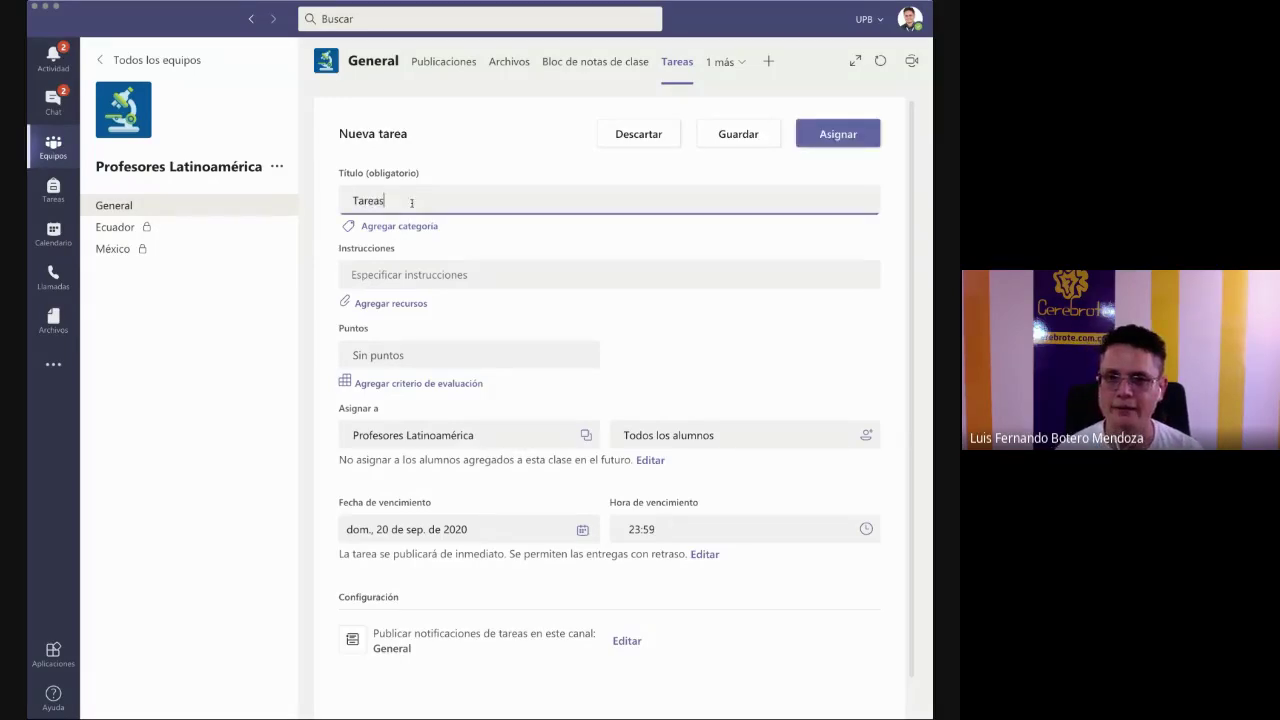
type("na frase")
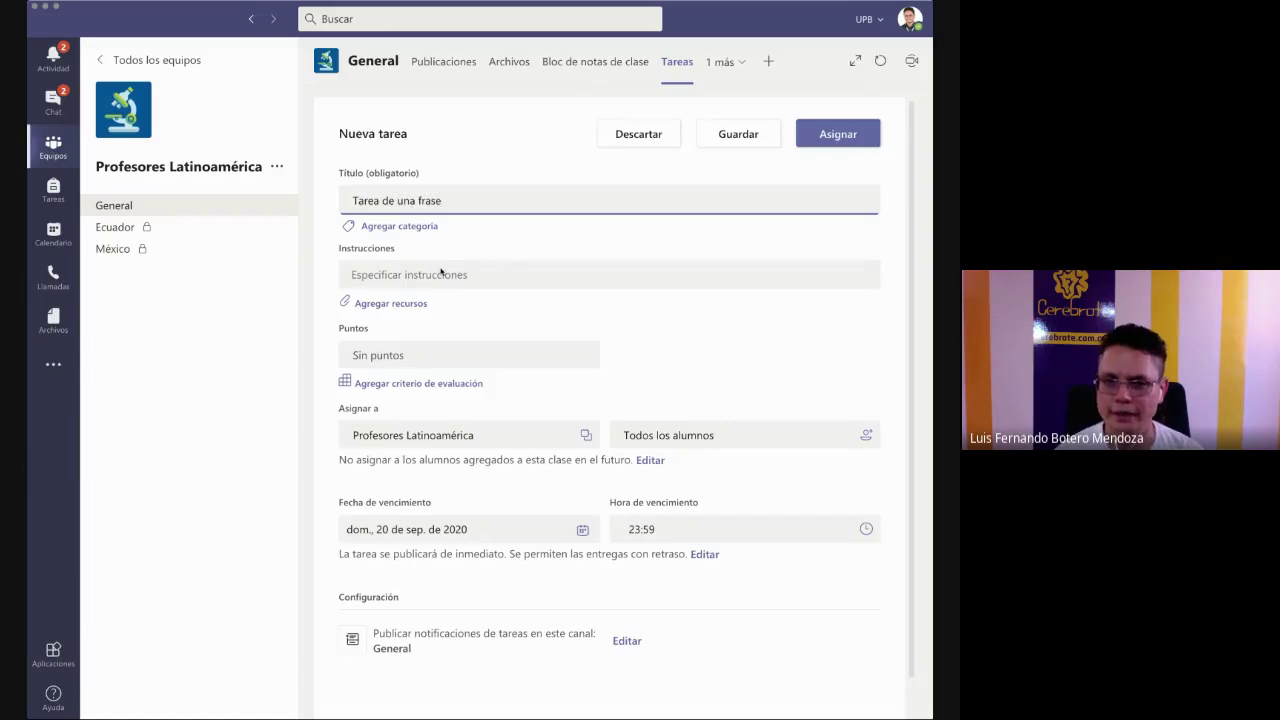
left_click(441, 273)
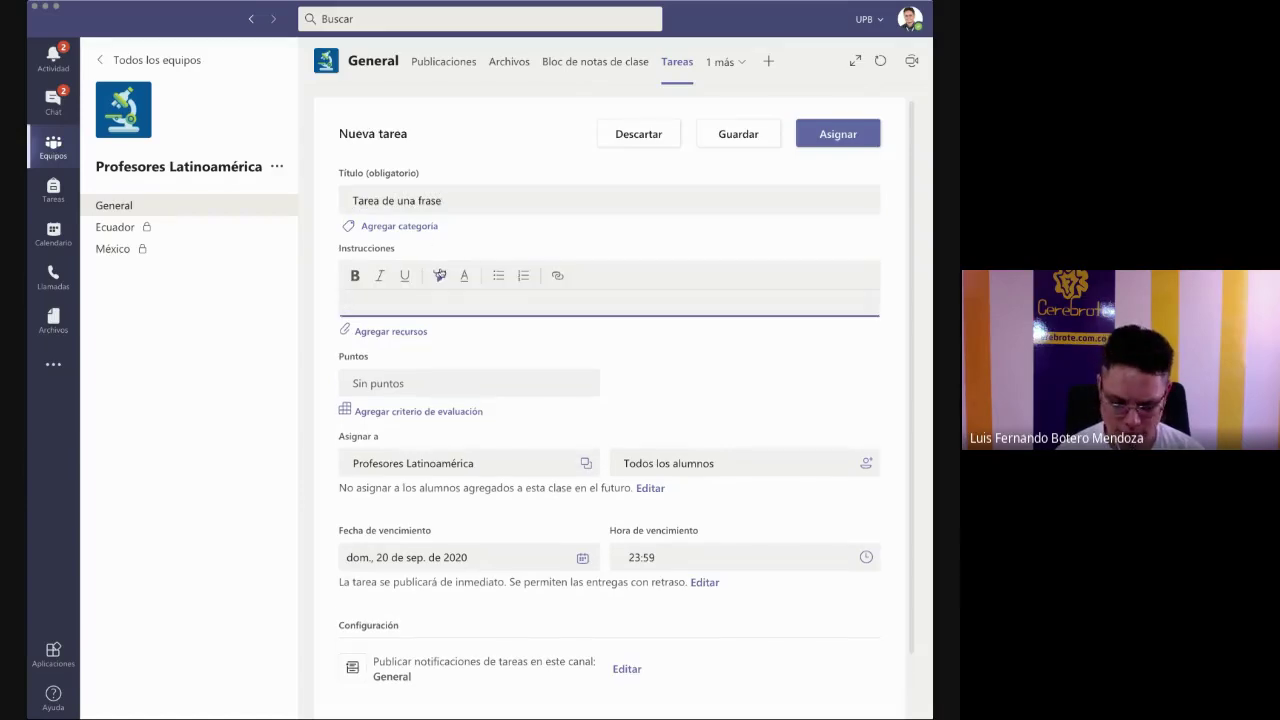
type("Escriba una f")
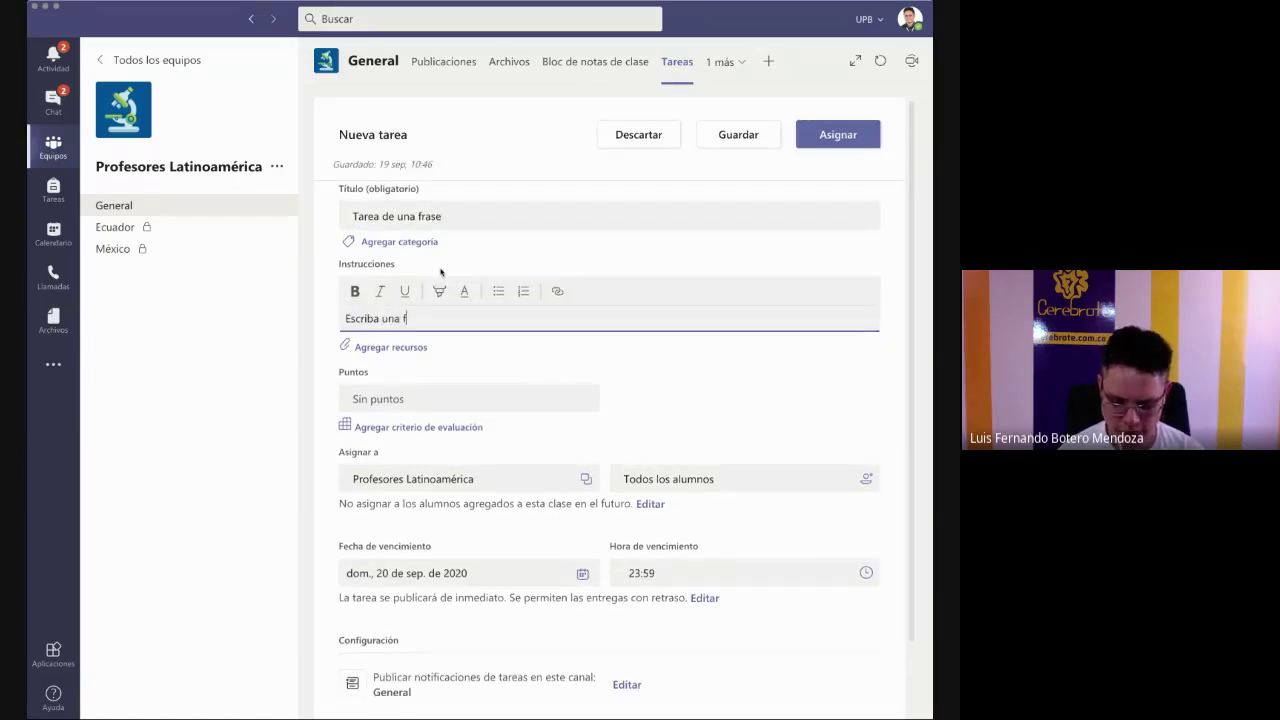
type("rase con la pal")
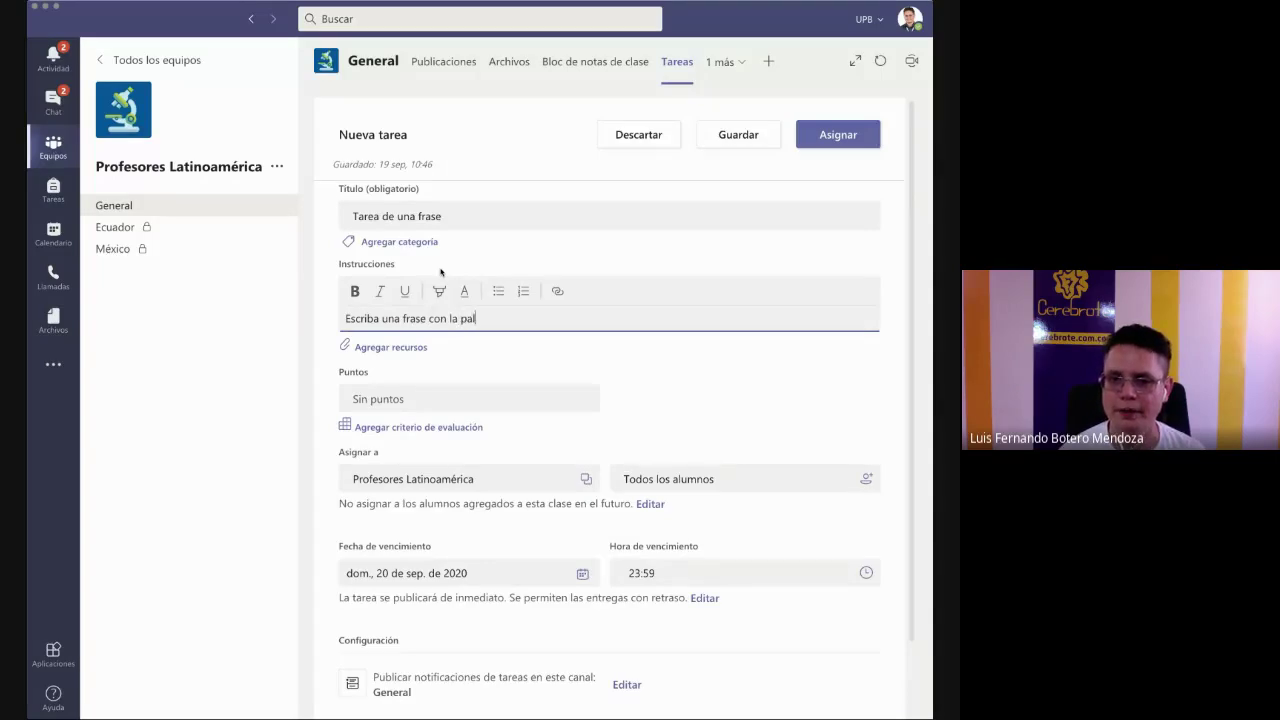
type("abra \"P")
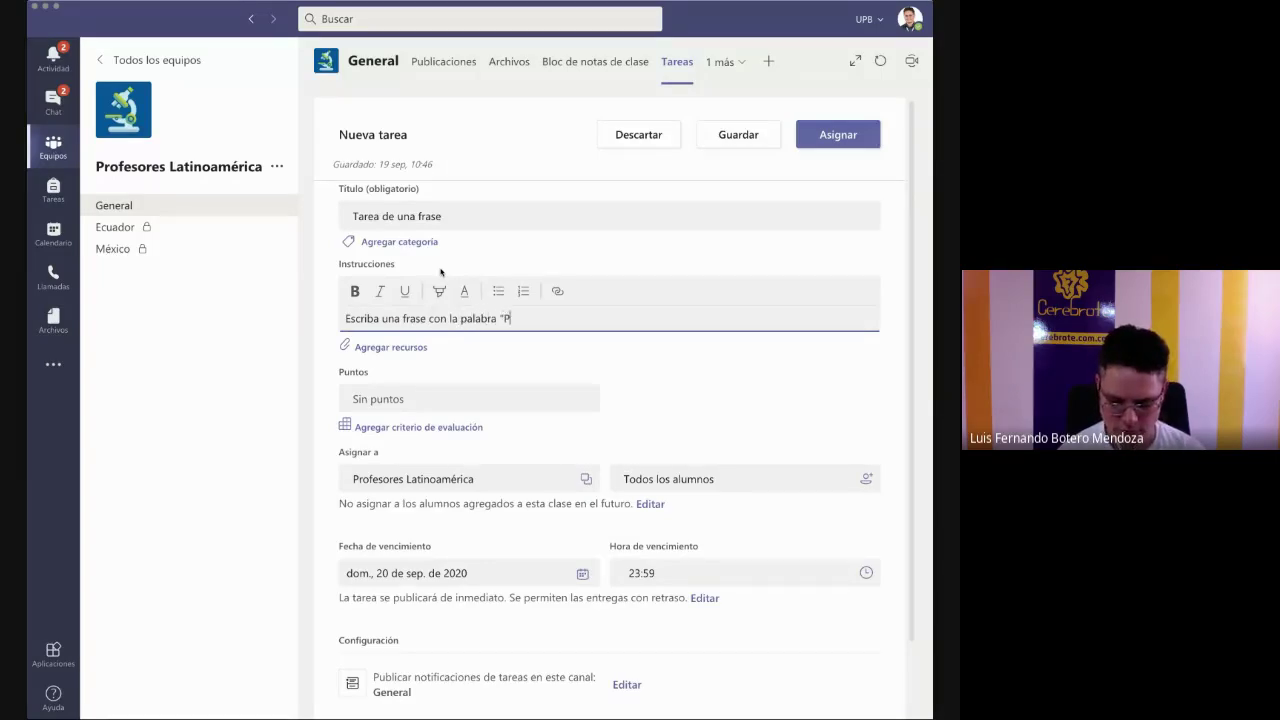
type("rofesor\"")
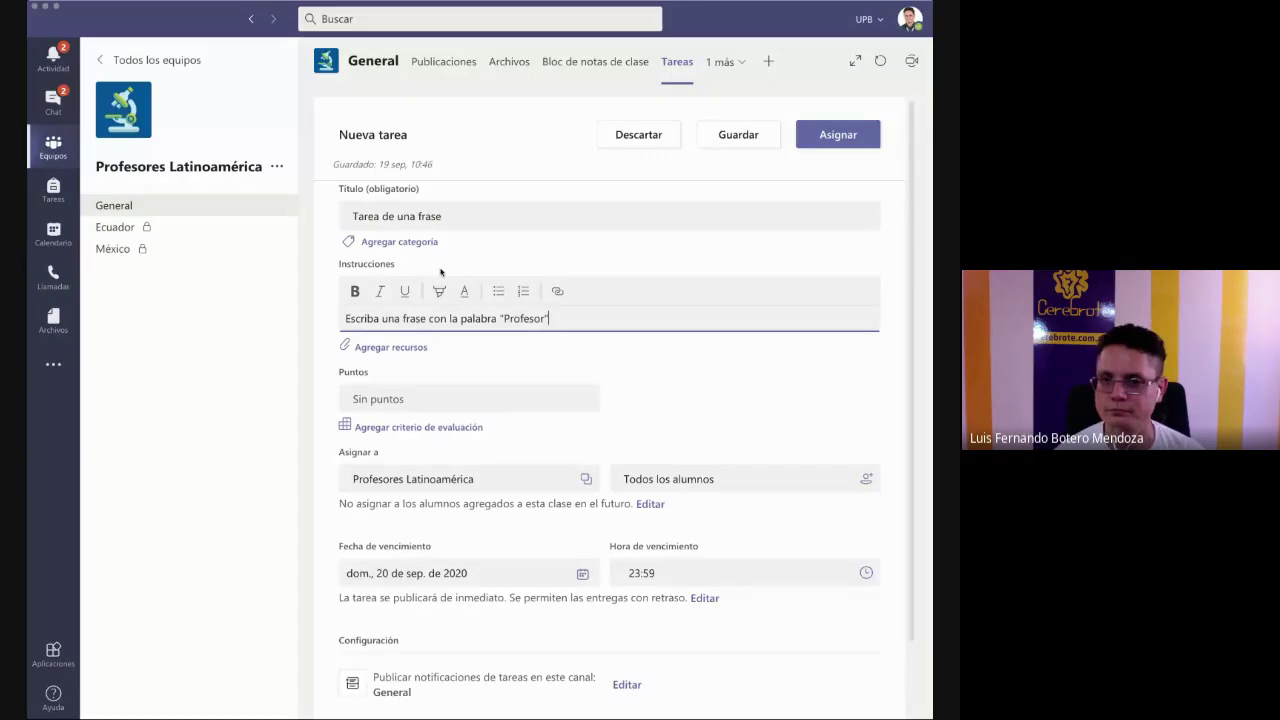
left_click(456, 401)
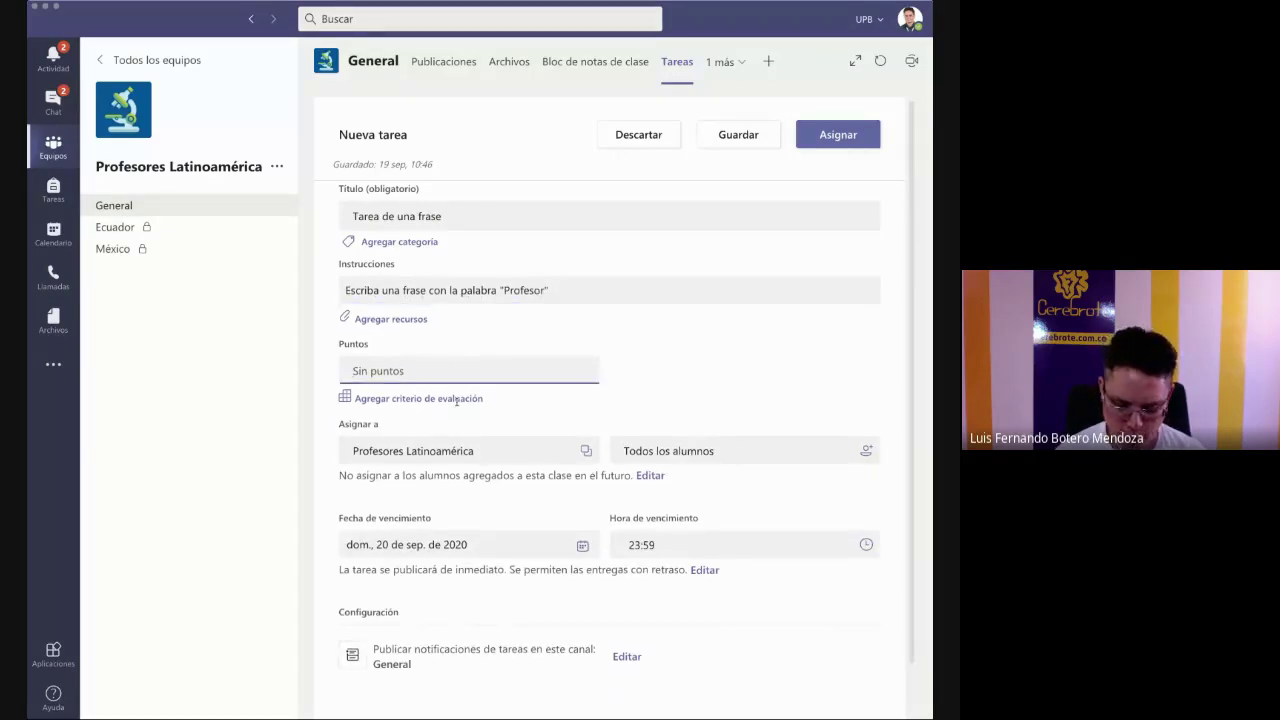
type("100")
left_click(705, 369)
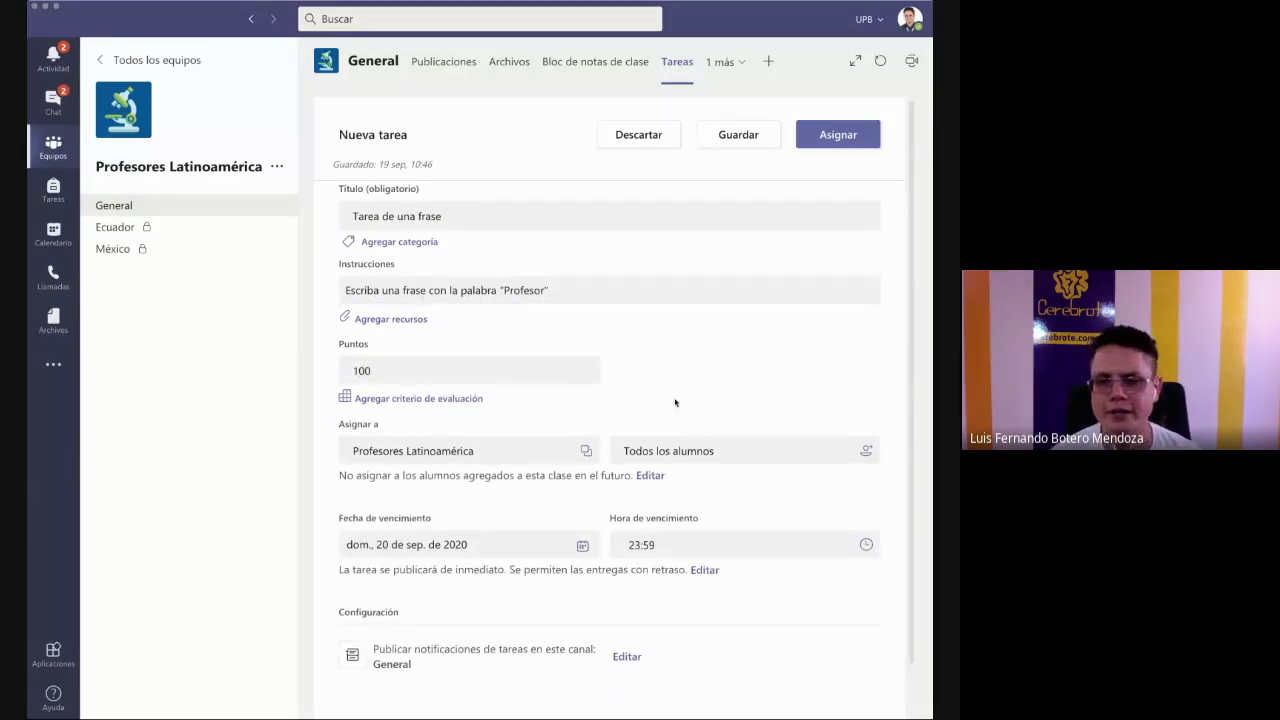
- Open the grading rubric chooser for the draft, which lists no rubrics
left_click(414, 399)
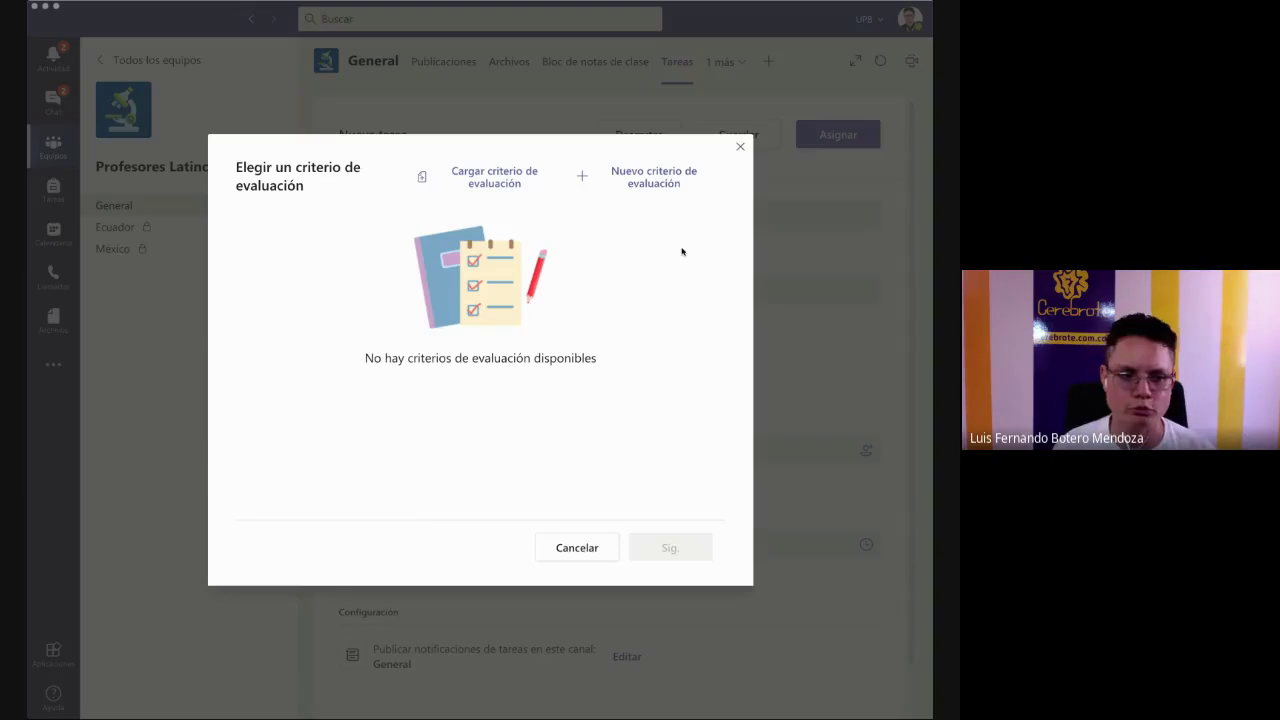
- Close the rubric chooser and assign the draft to all students added to the class later
left_click(740, 146)
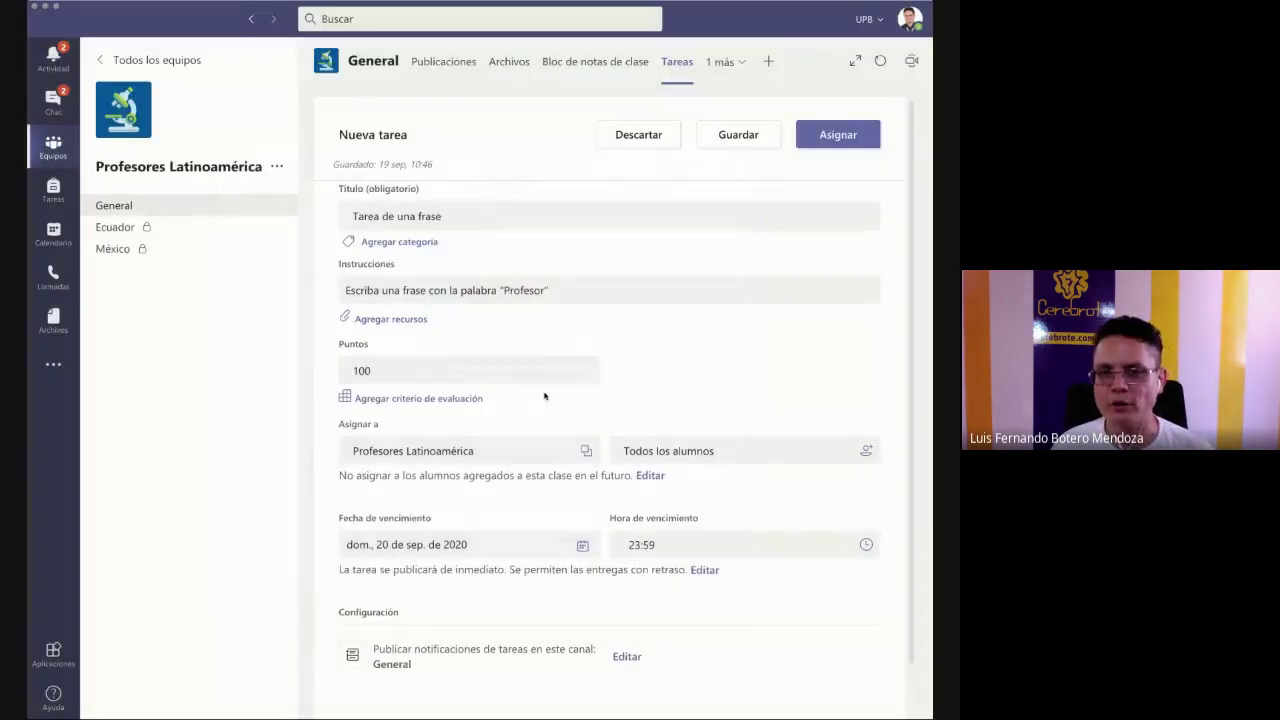
scroll(479, 463, "down", 1)
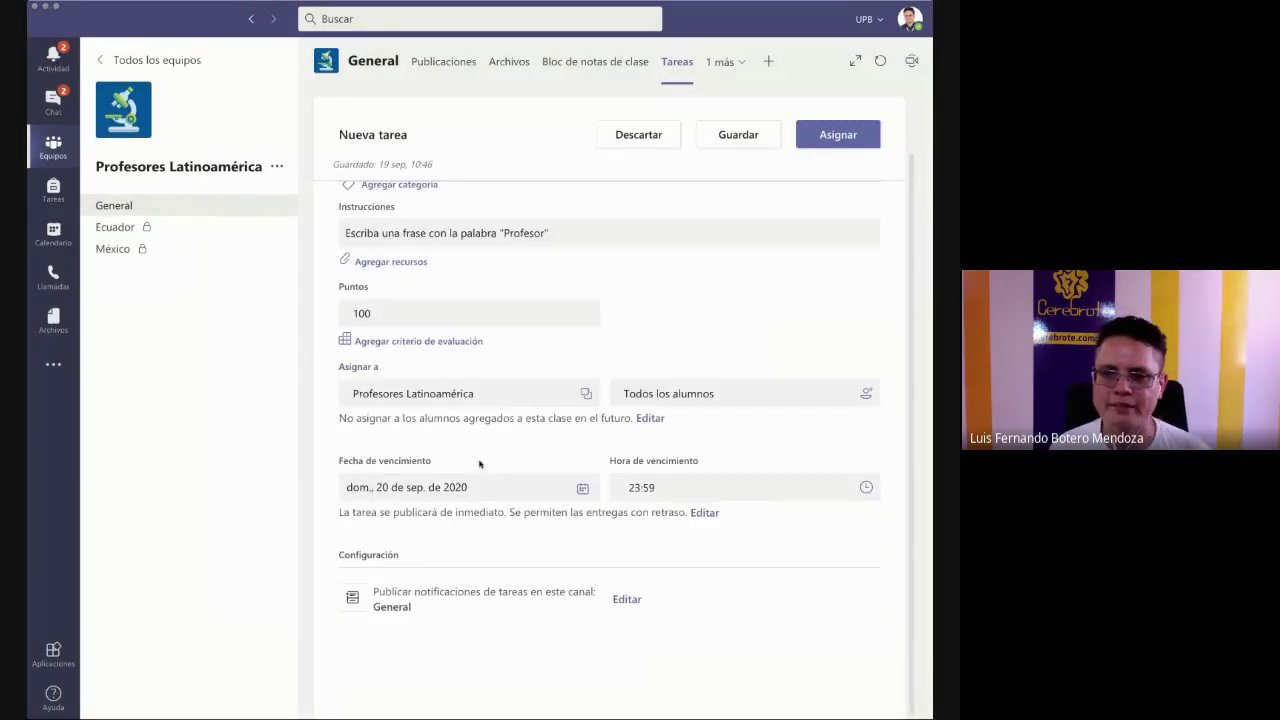
left_click(645, 419)
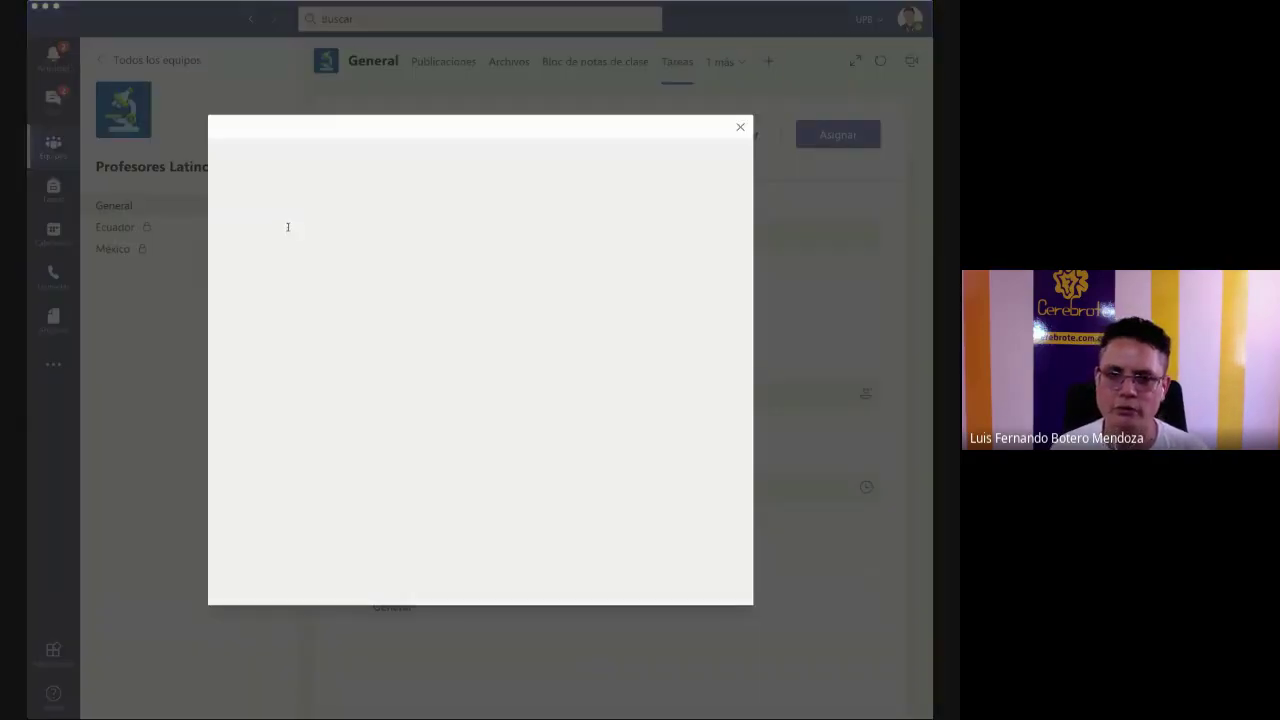
left_click(253, 240)
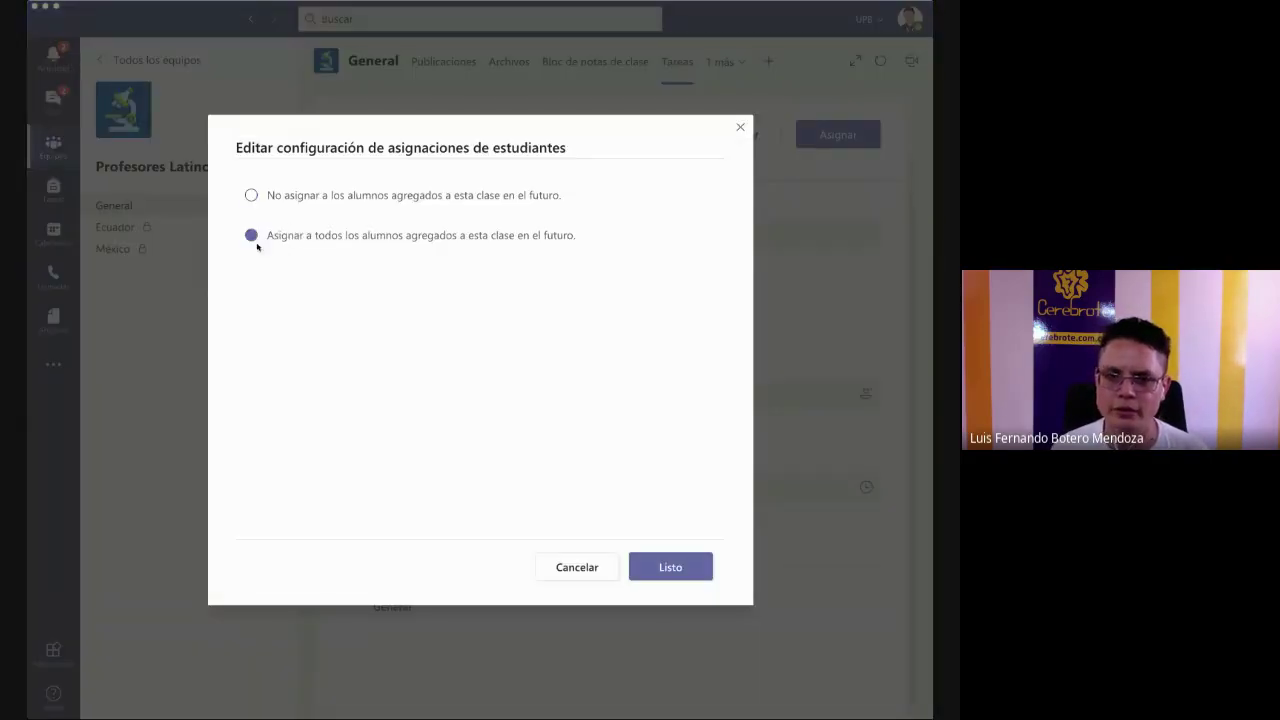
left_click(666, 568)
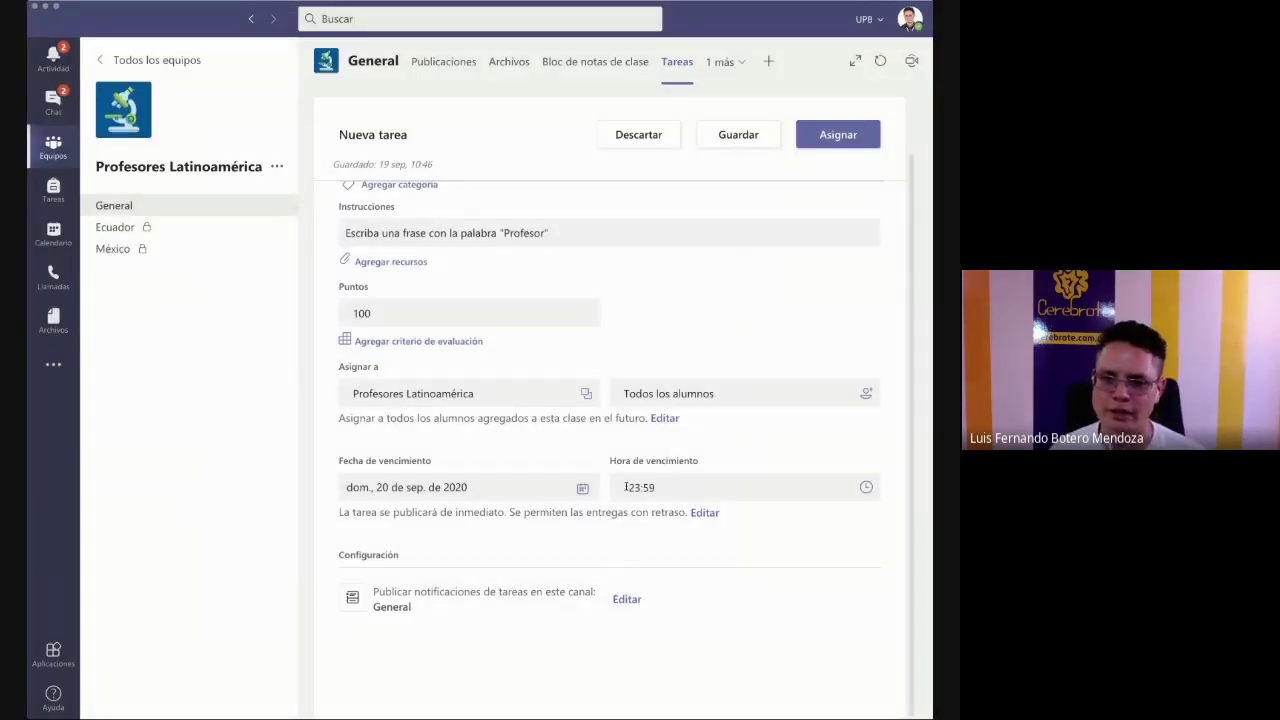
scroll(575, 495, "up", 2)
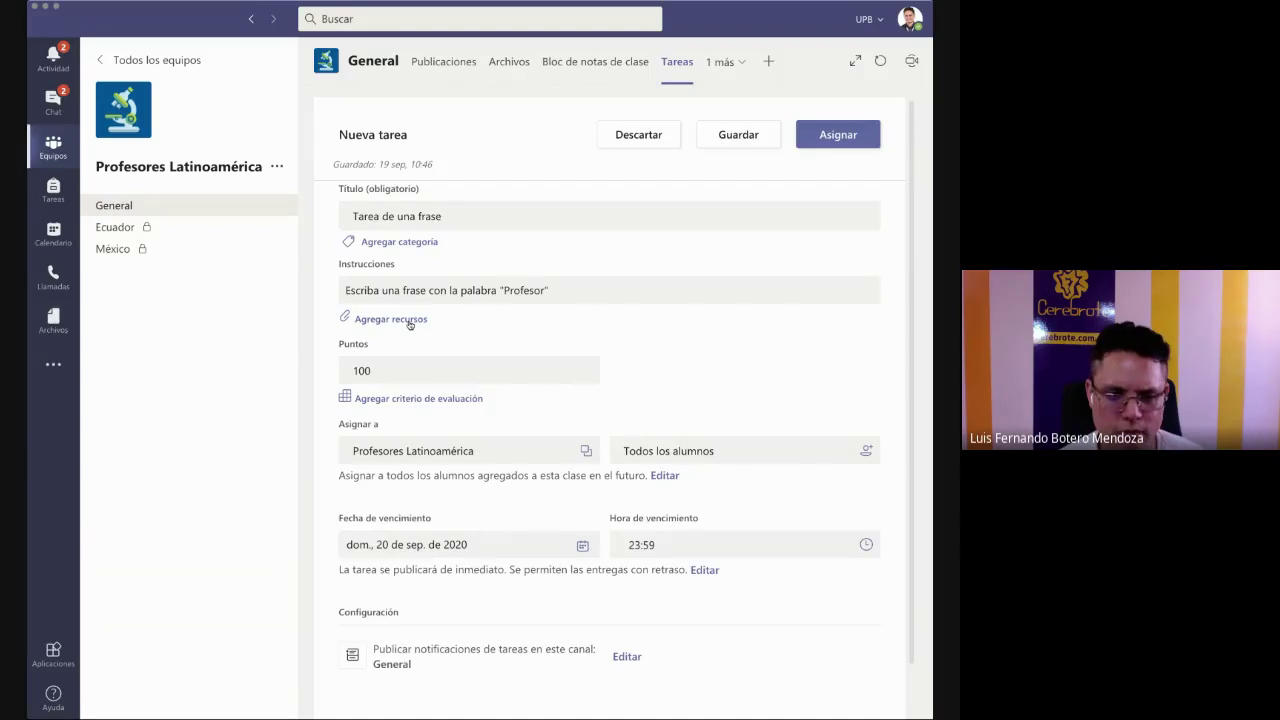
- Attach FORMATO-CANVAS.docx from OneDrive as a reference resource for the assignment
left_click(409, 320)
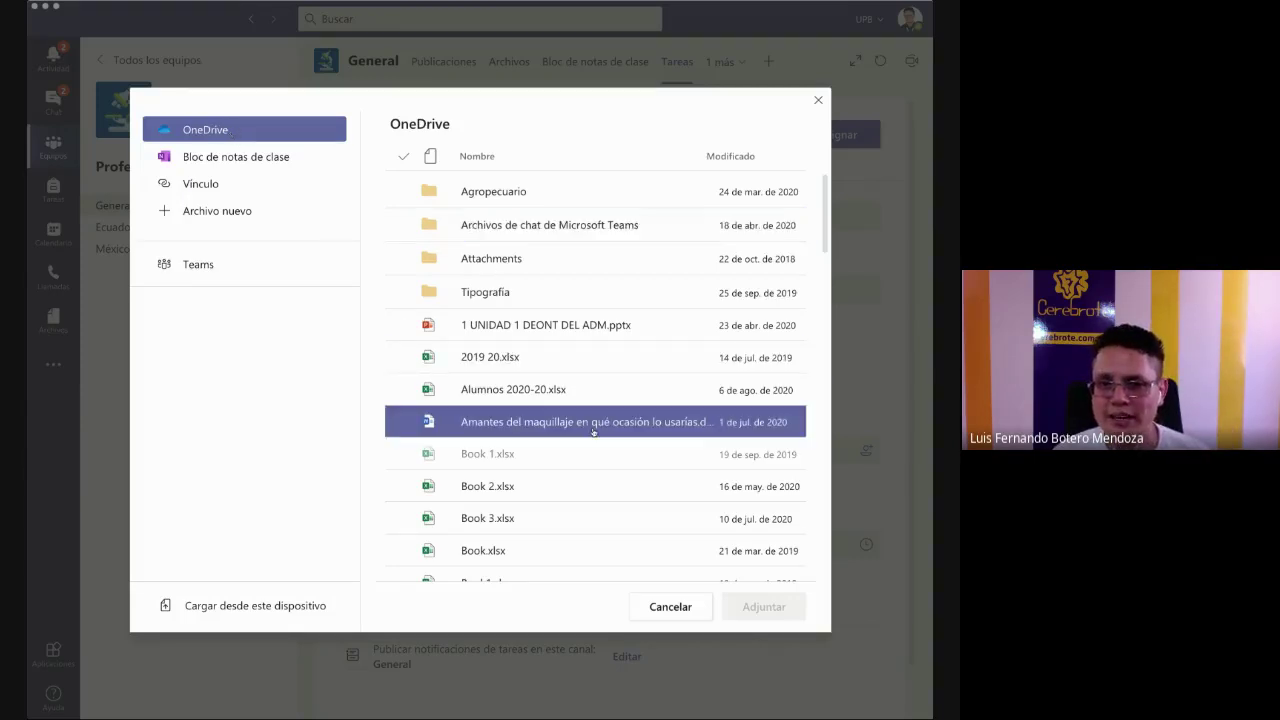
scroll(591, 431, "down", 5)
scroll(593, 432, "down", 3)
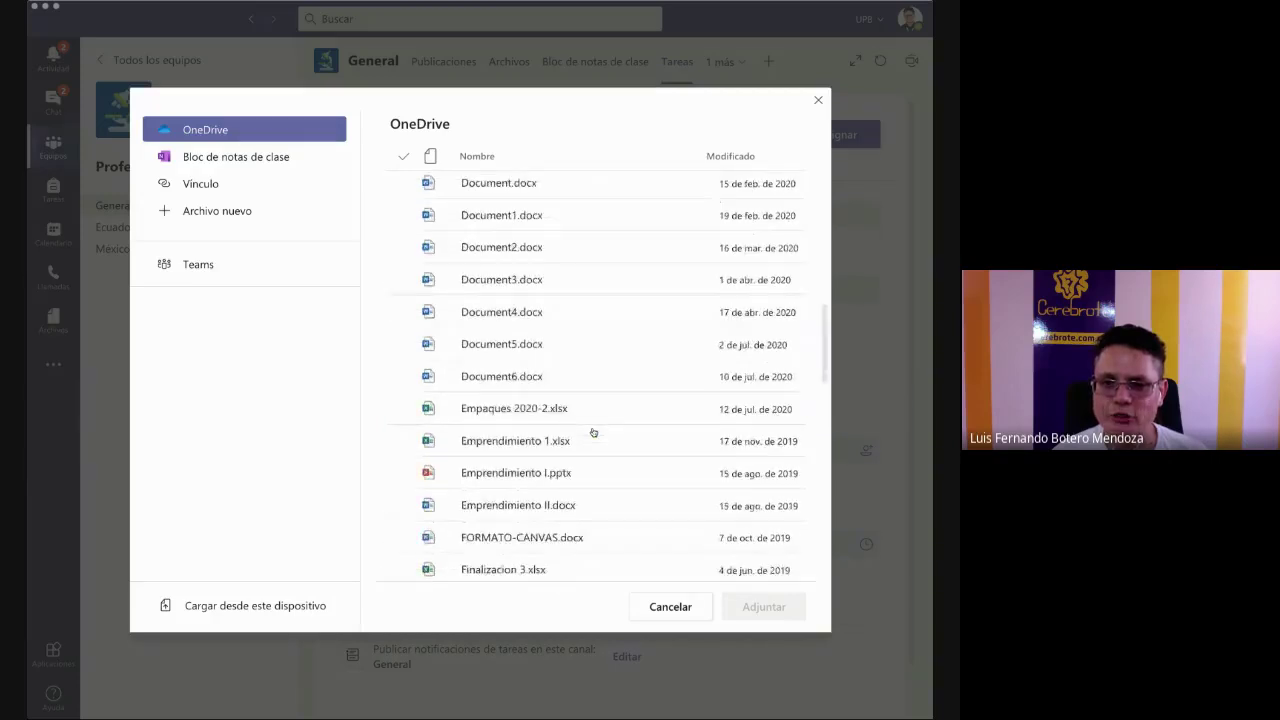
left_click(593, 438)
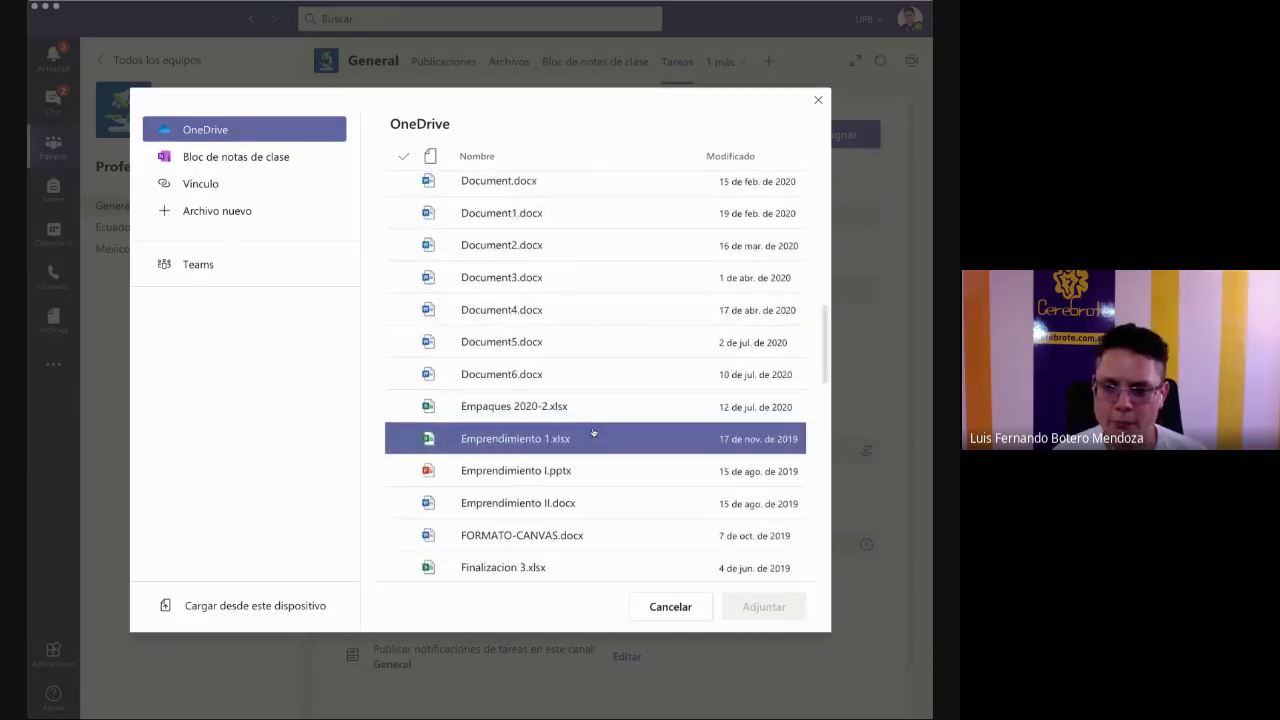
scroll(593, 432, "down", 3)
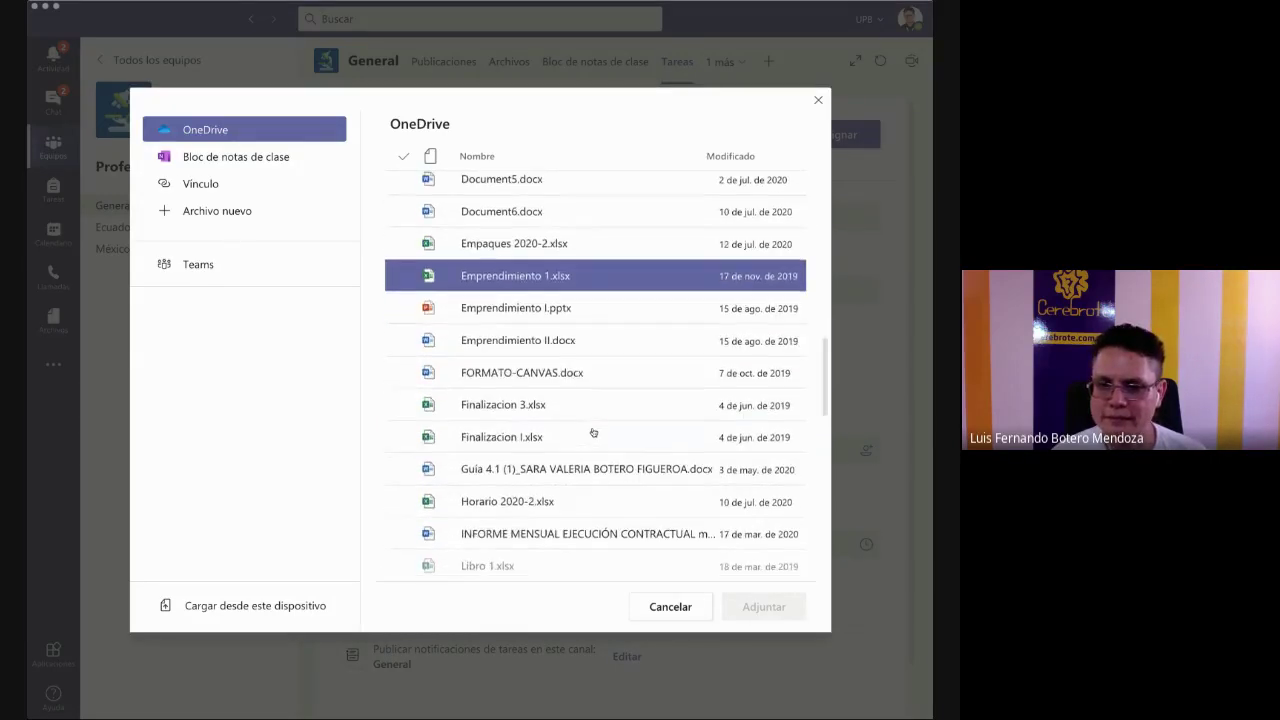
left_click(517, 374)
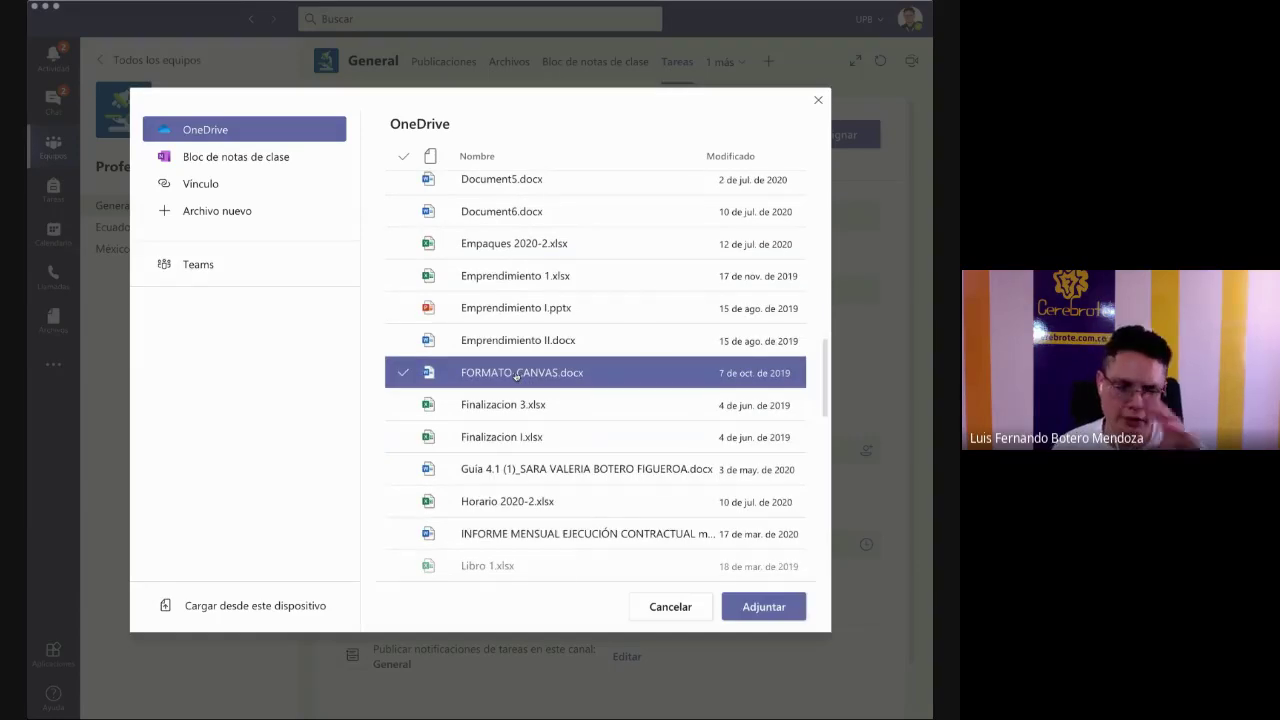
left_click(752, 612)
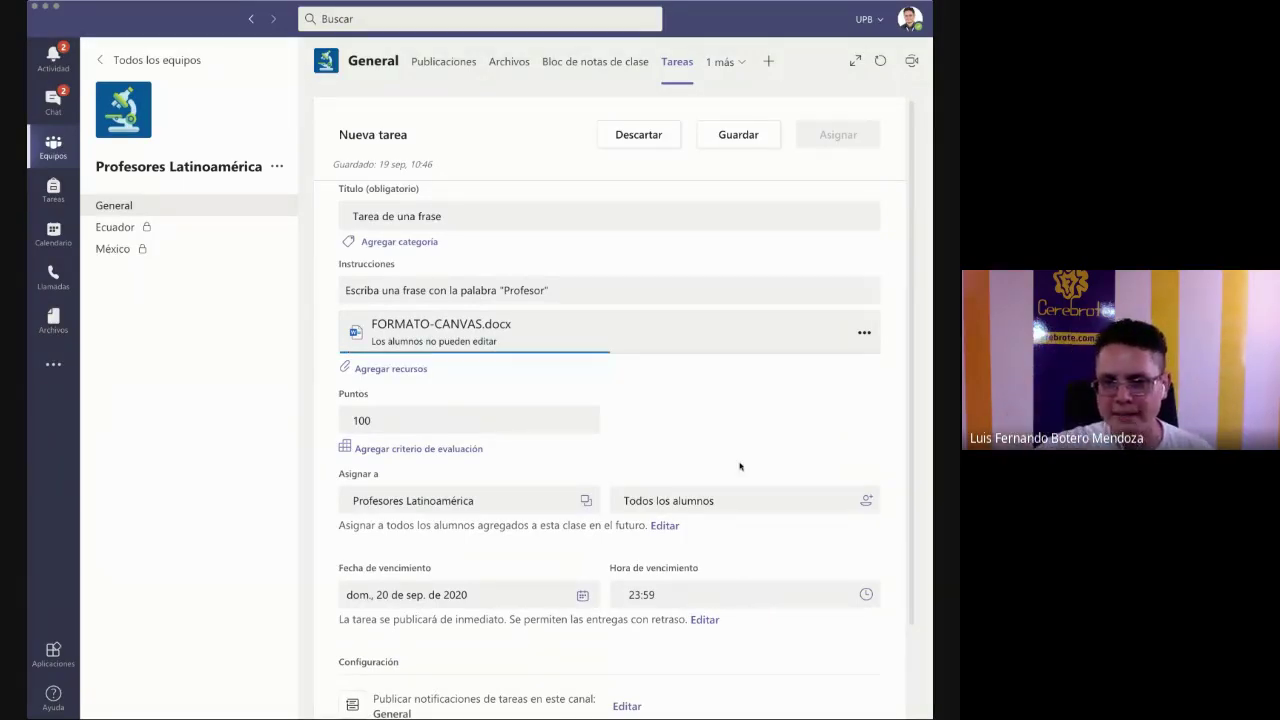
left_click(366, 375)
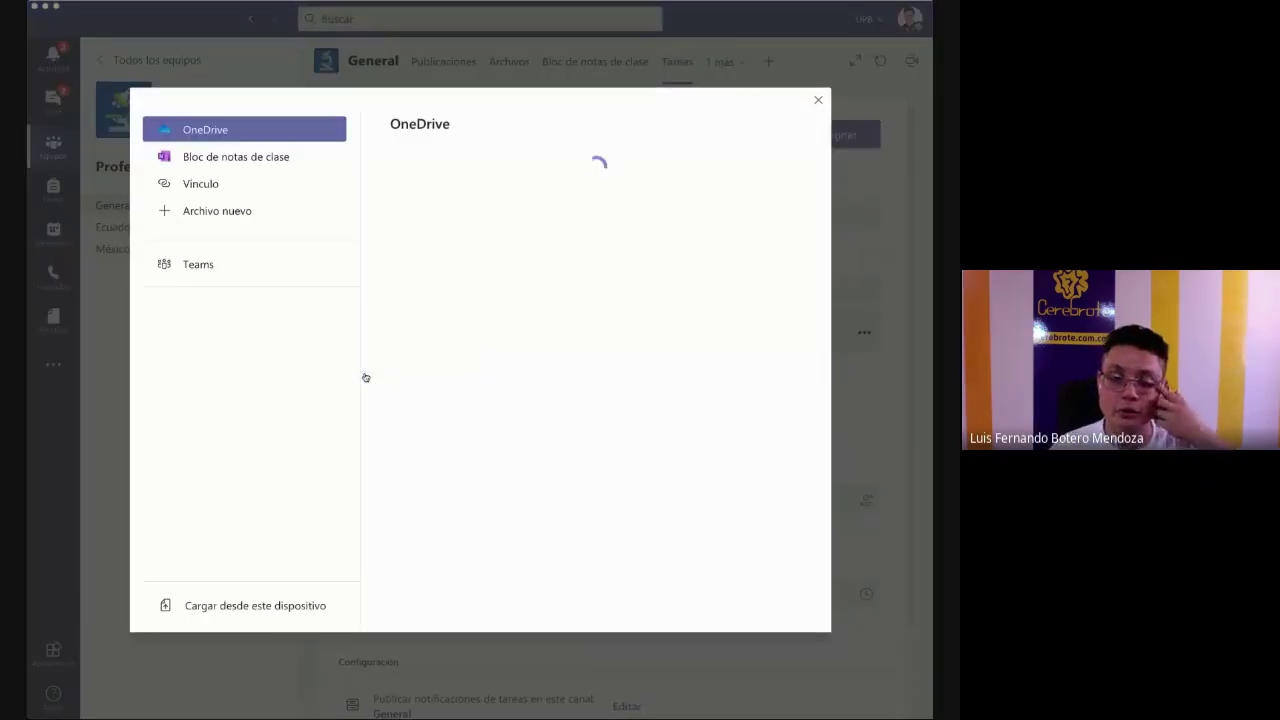
- Upload de un dia para otro.ai from this computer as an assignment resource
left_click(235, 211)
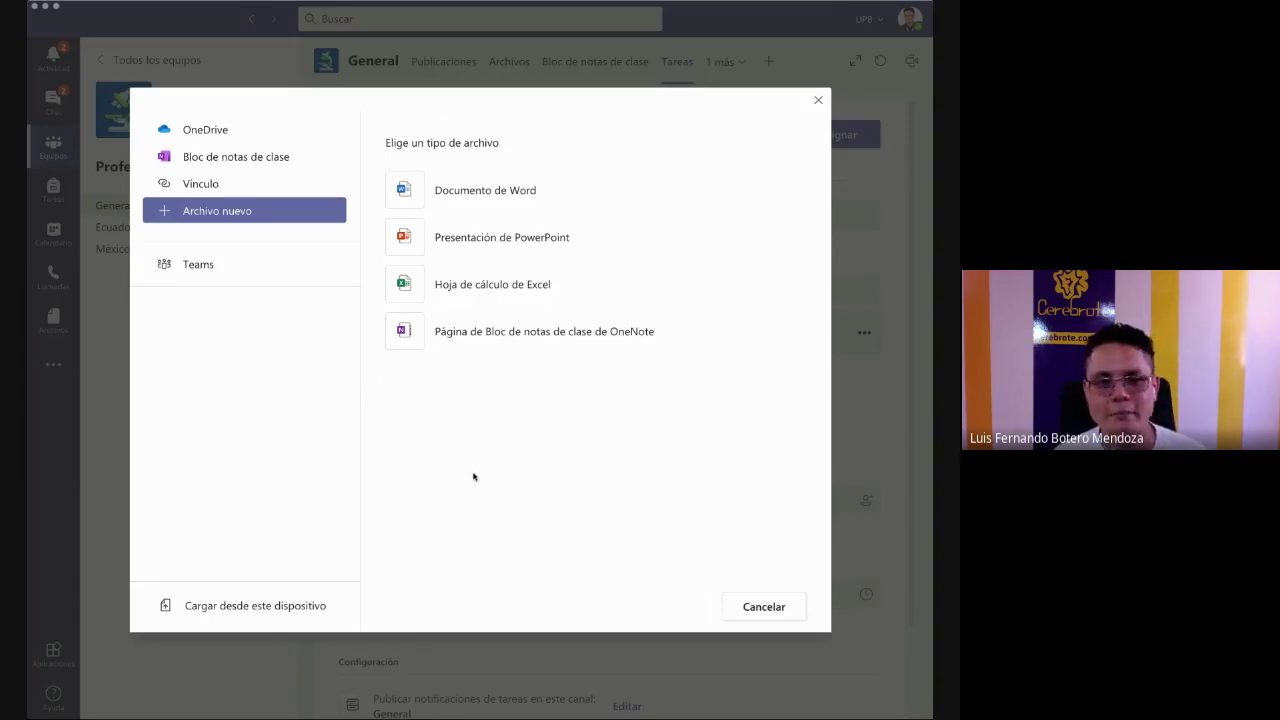
left_click(205, 606)
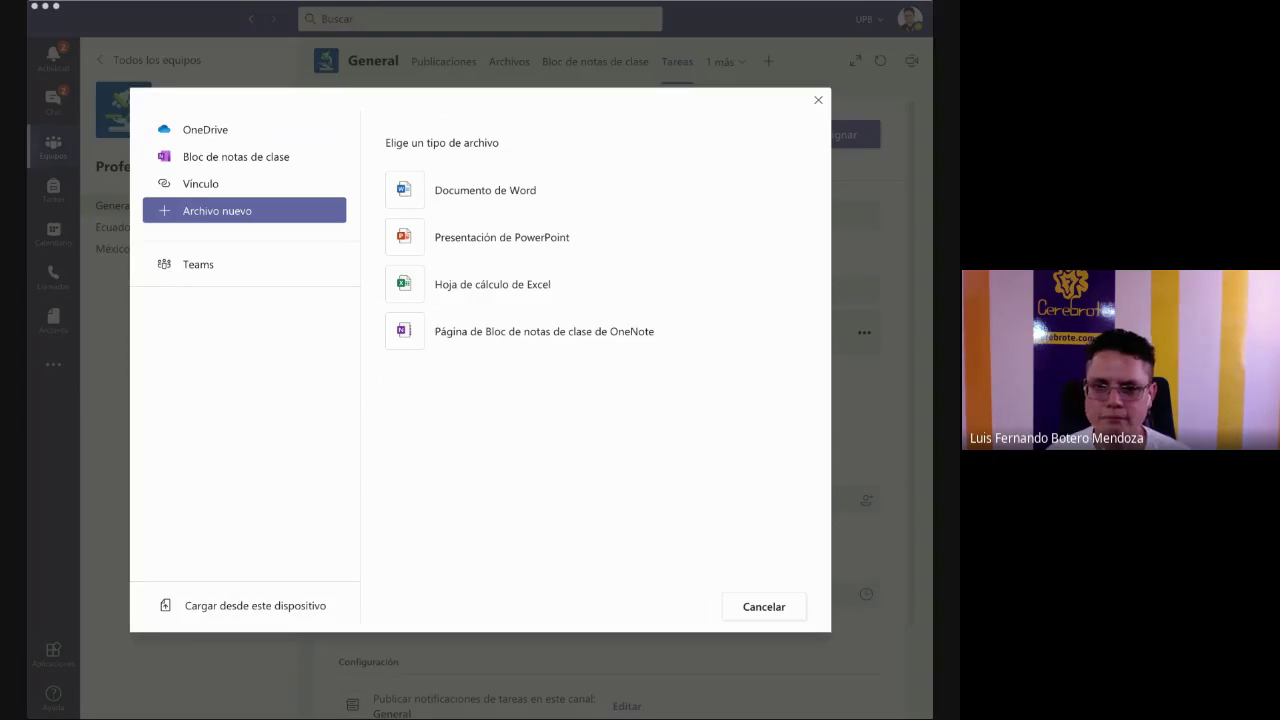
left_click(419, 364)
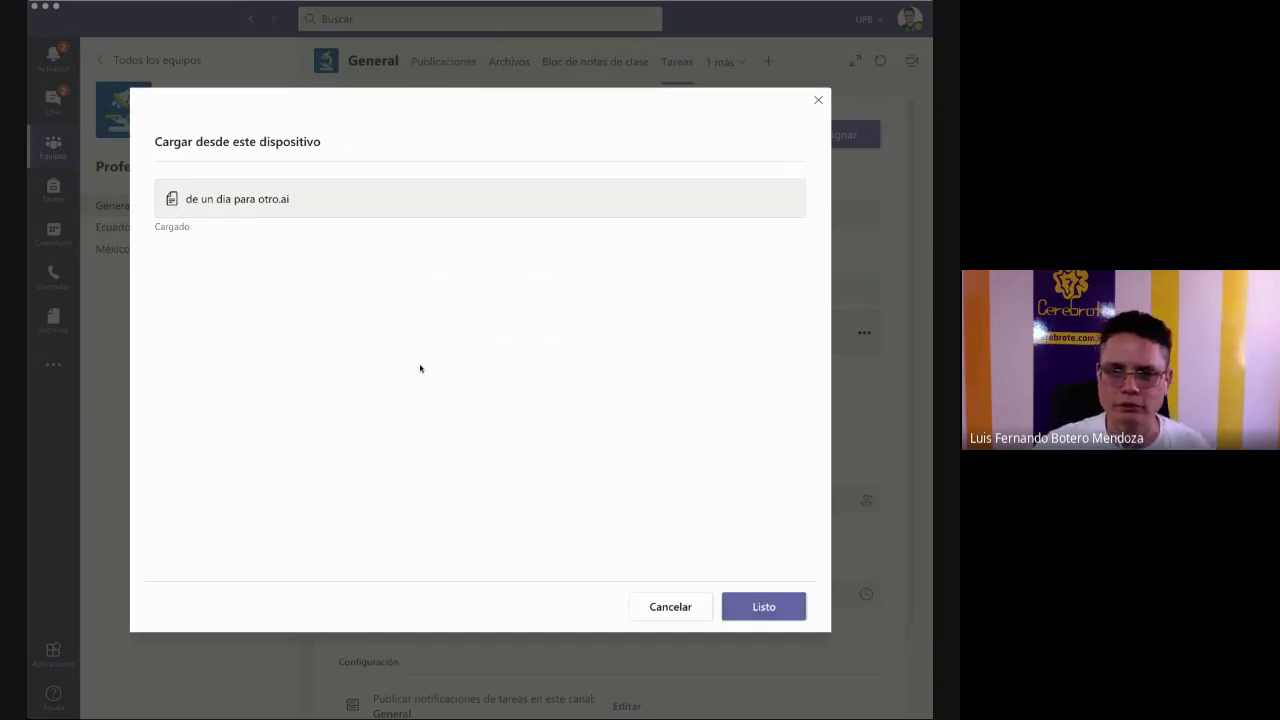
left_click(739, 610)
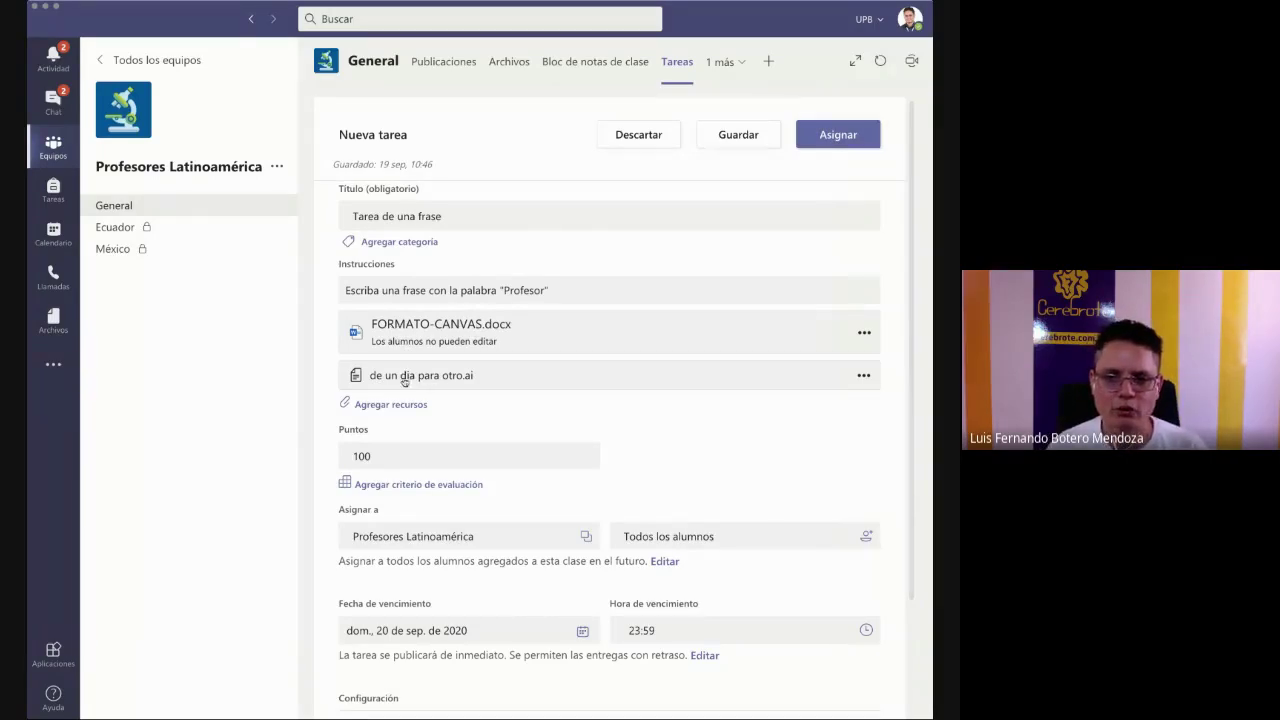
- Remove the .ai resource and attach de un día para otro-01.png instead
left_click(862, 377)
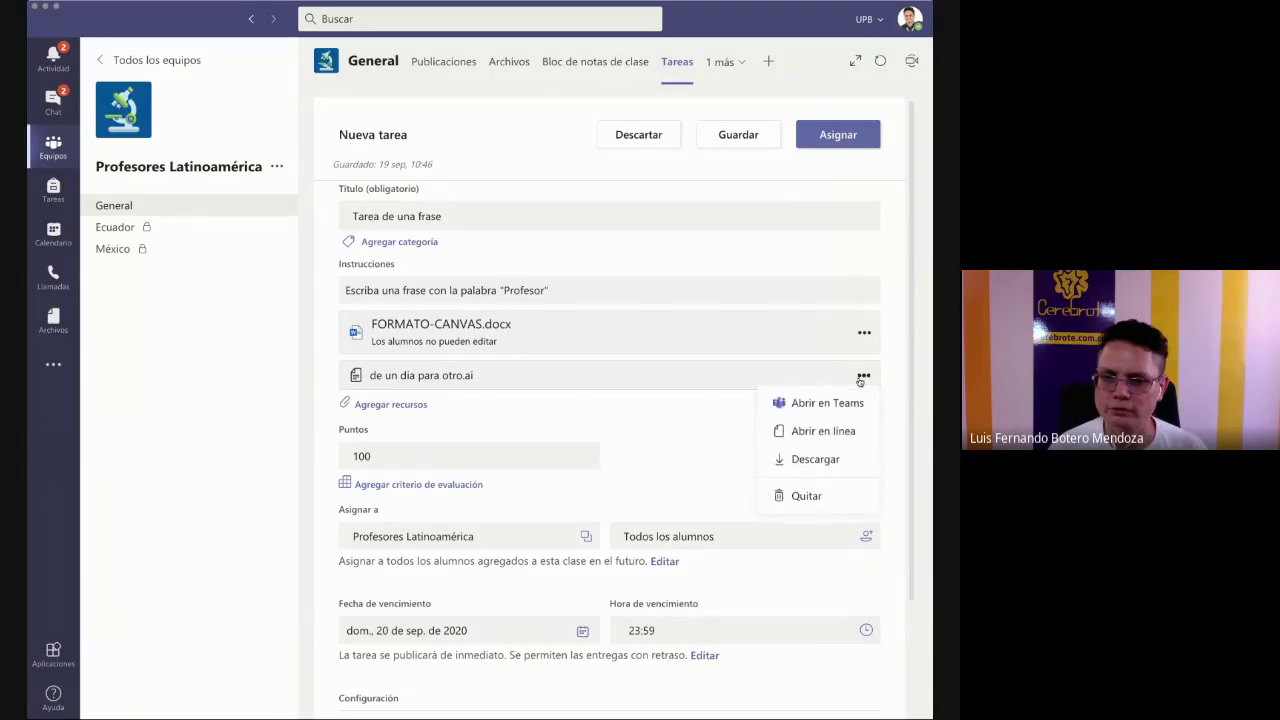
left_click(810, 491)
left_click(410, 370)
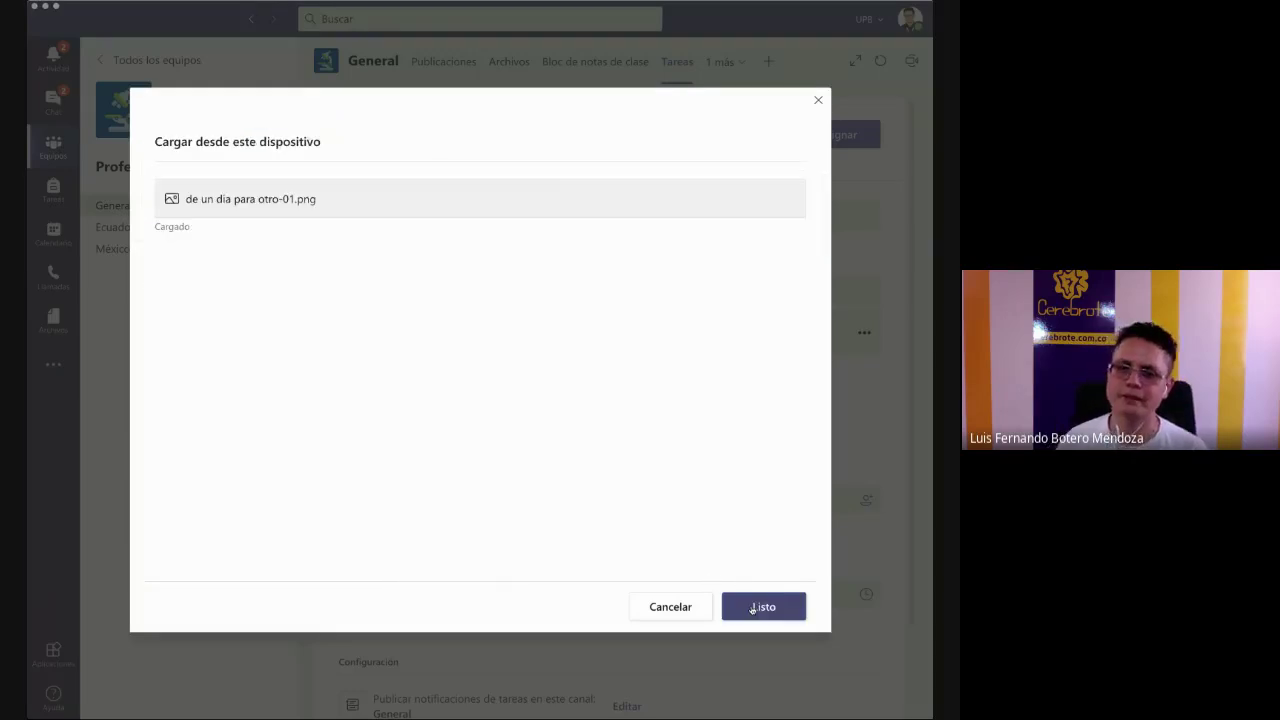
left_click(753, 609)
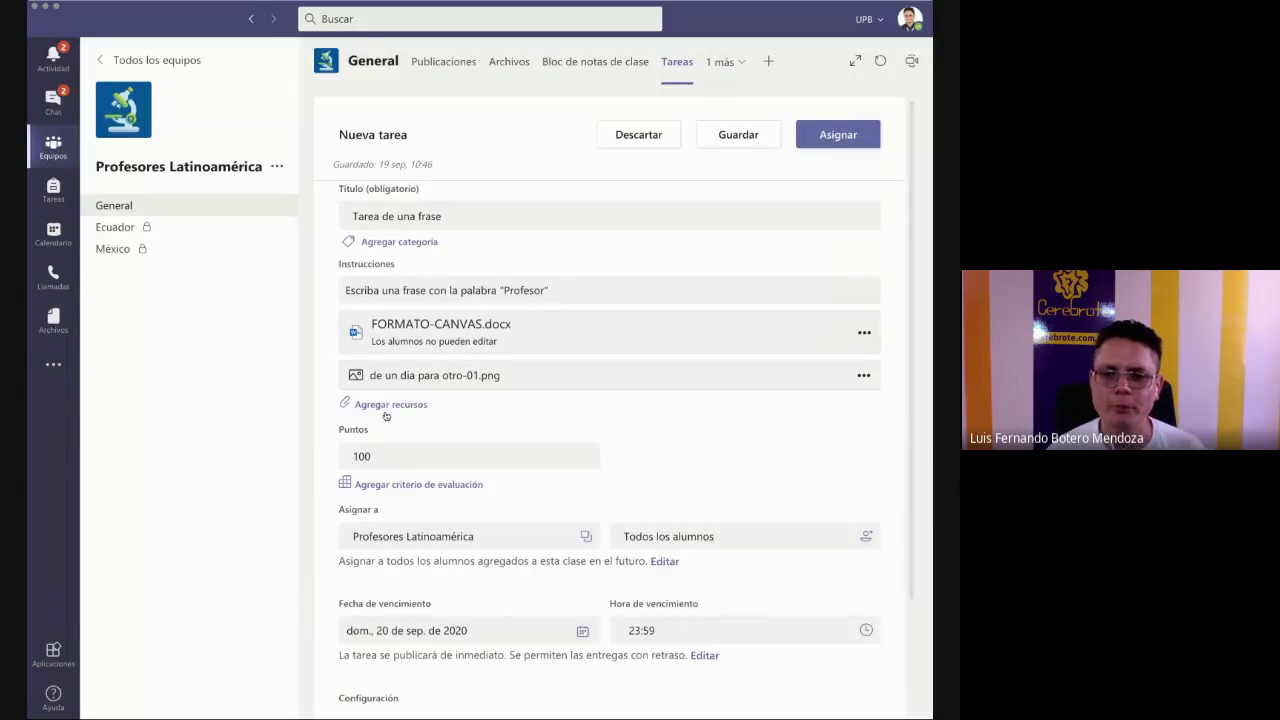
left_click(383, 406)
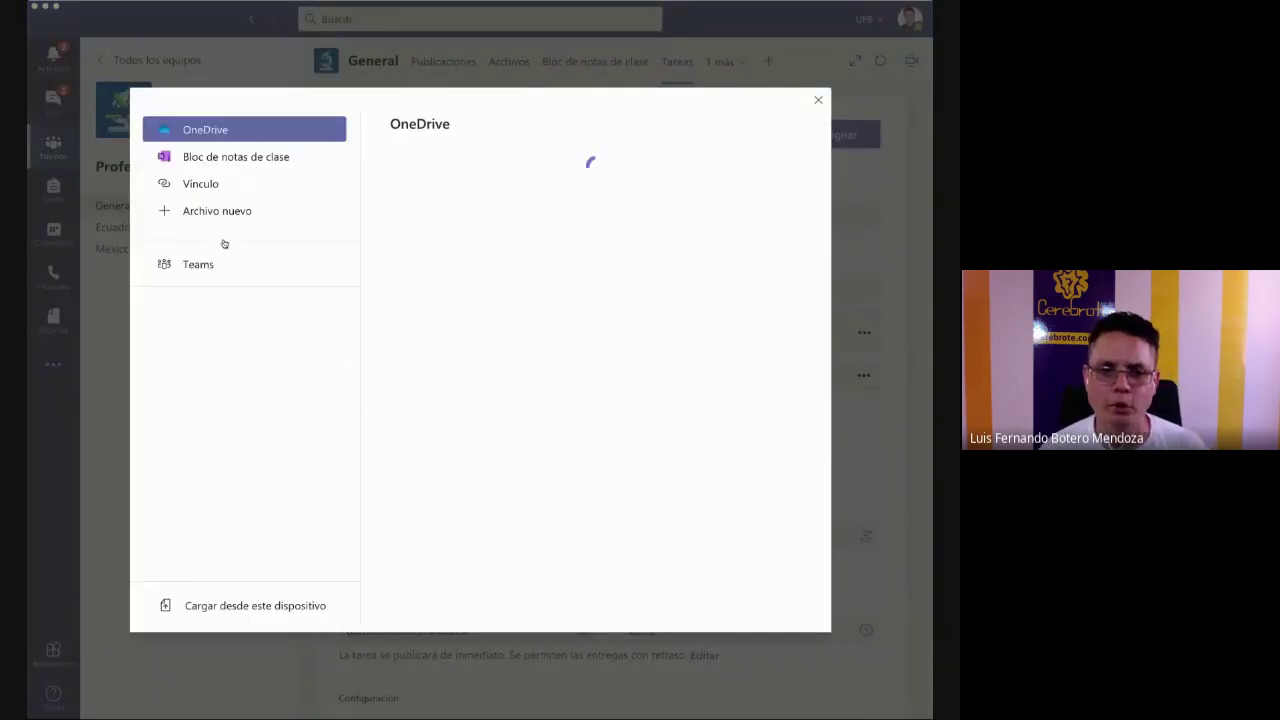
- Attach the pasted YouTube channel URL as a link displayed as 'Revisar esta información'
left_click(203, 184)
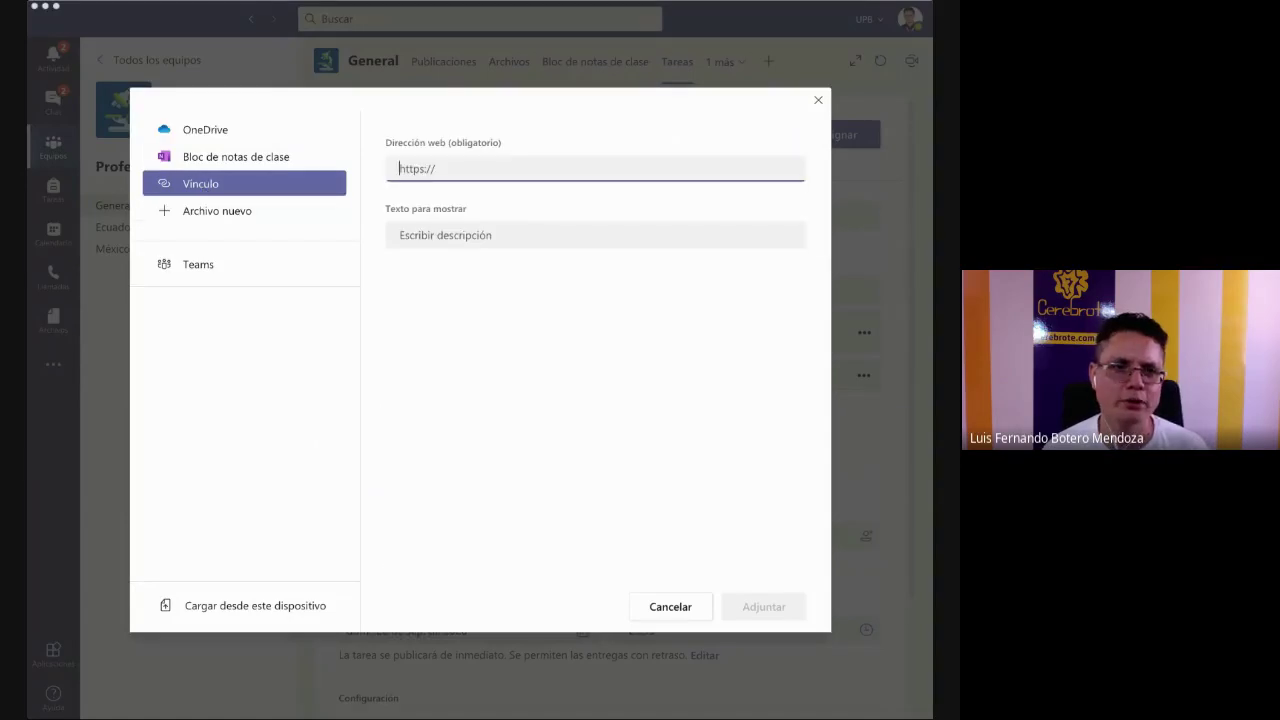
key("super+Tab")
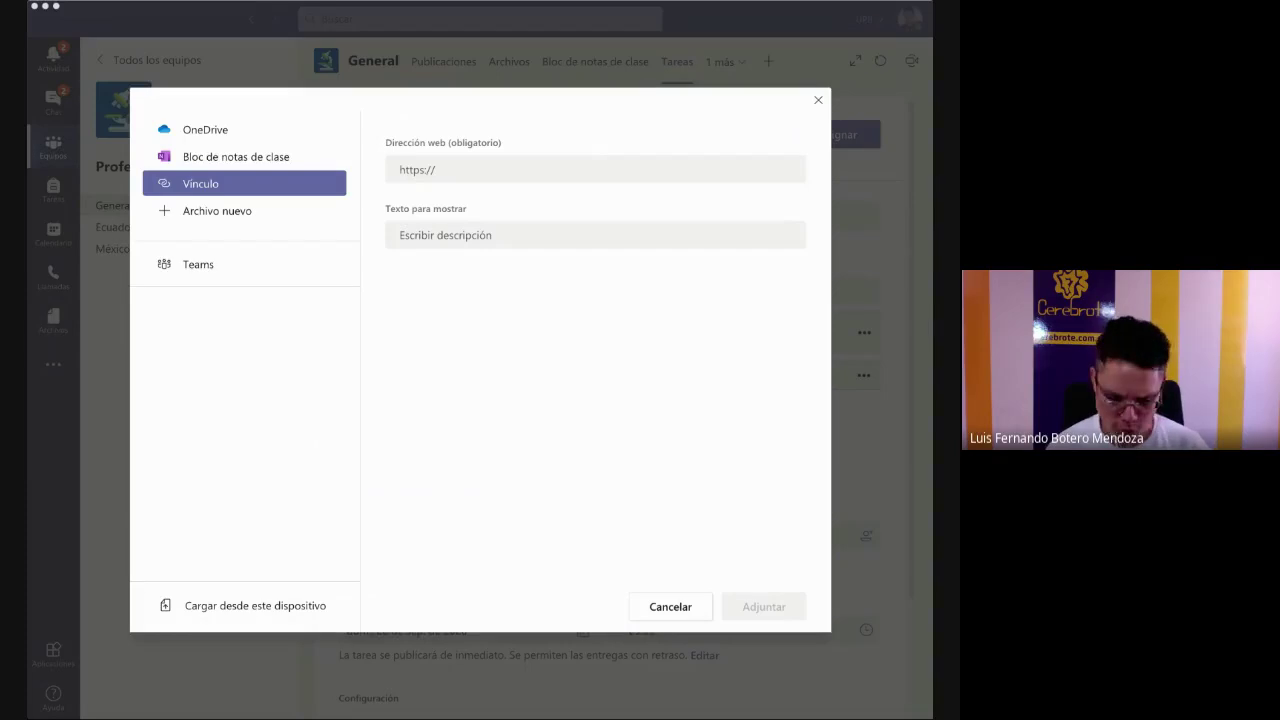
left_click(490, 168)
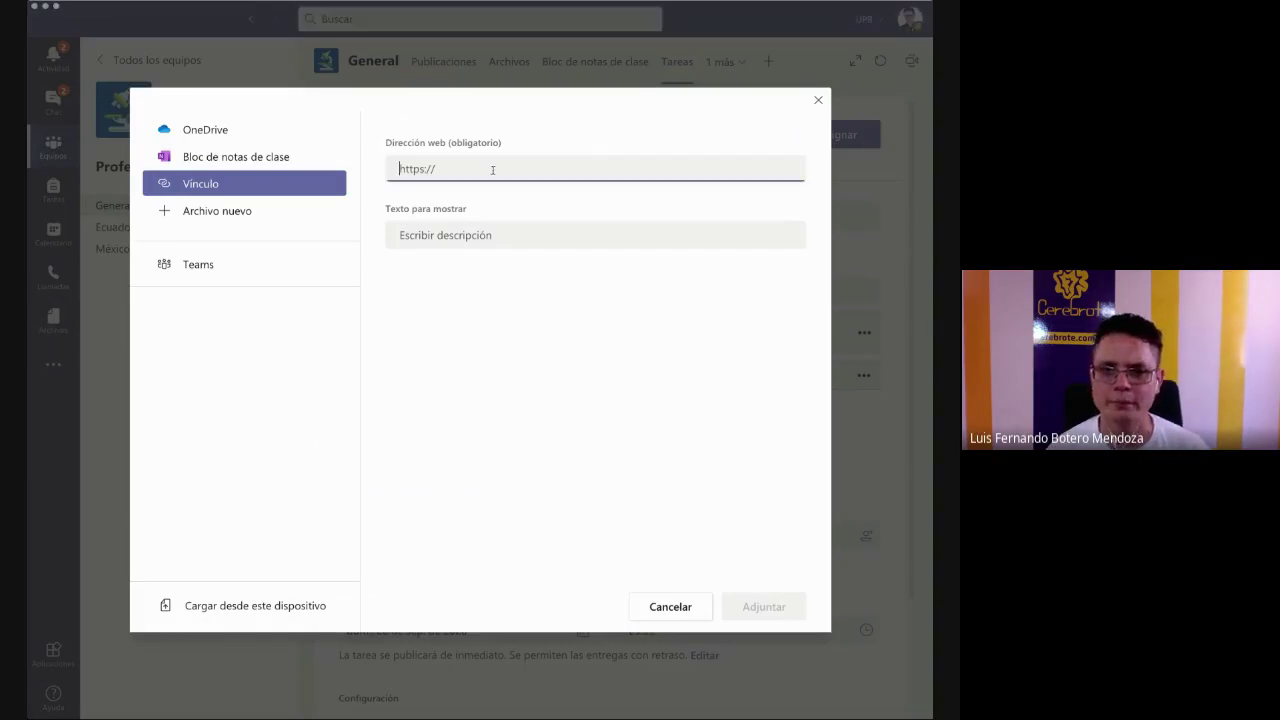
type("https://www.youtube.com/cerebrote")
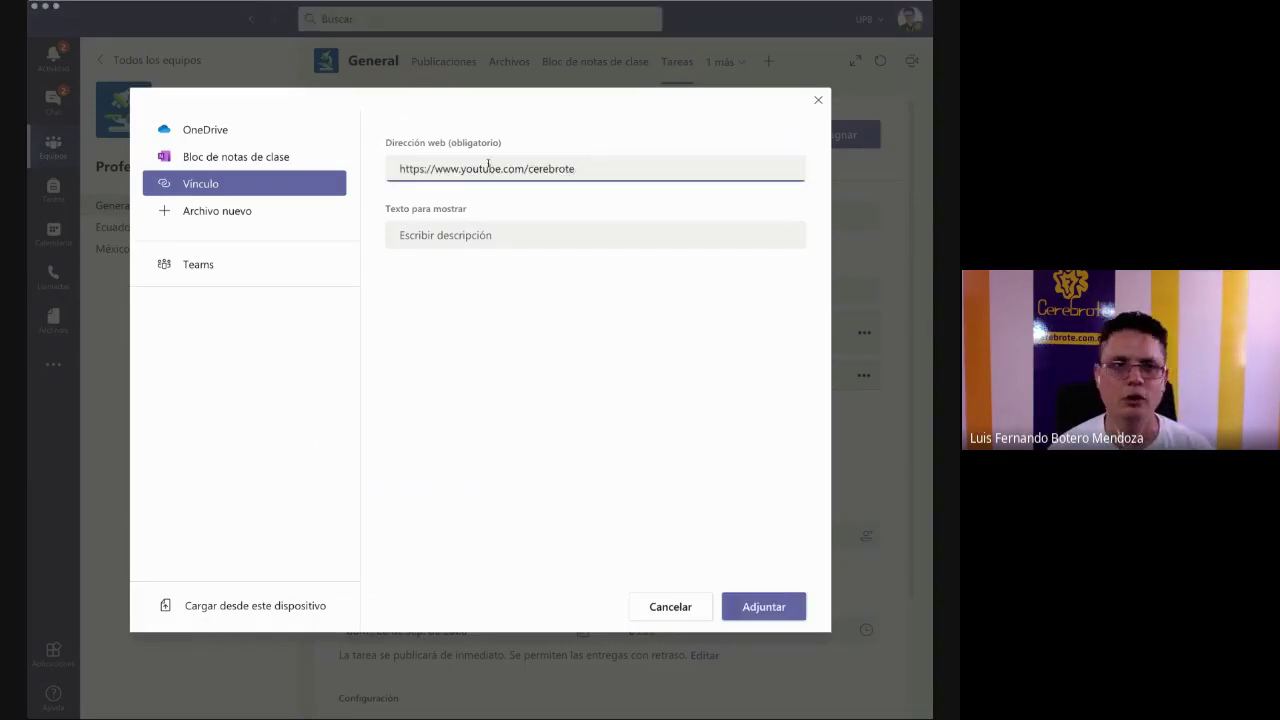
left_click(420, 234)
type("Revisar")
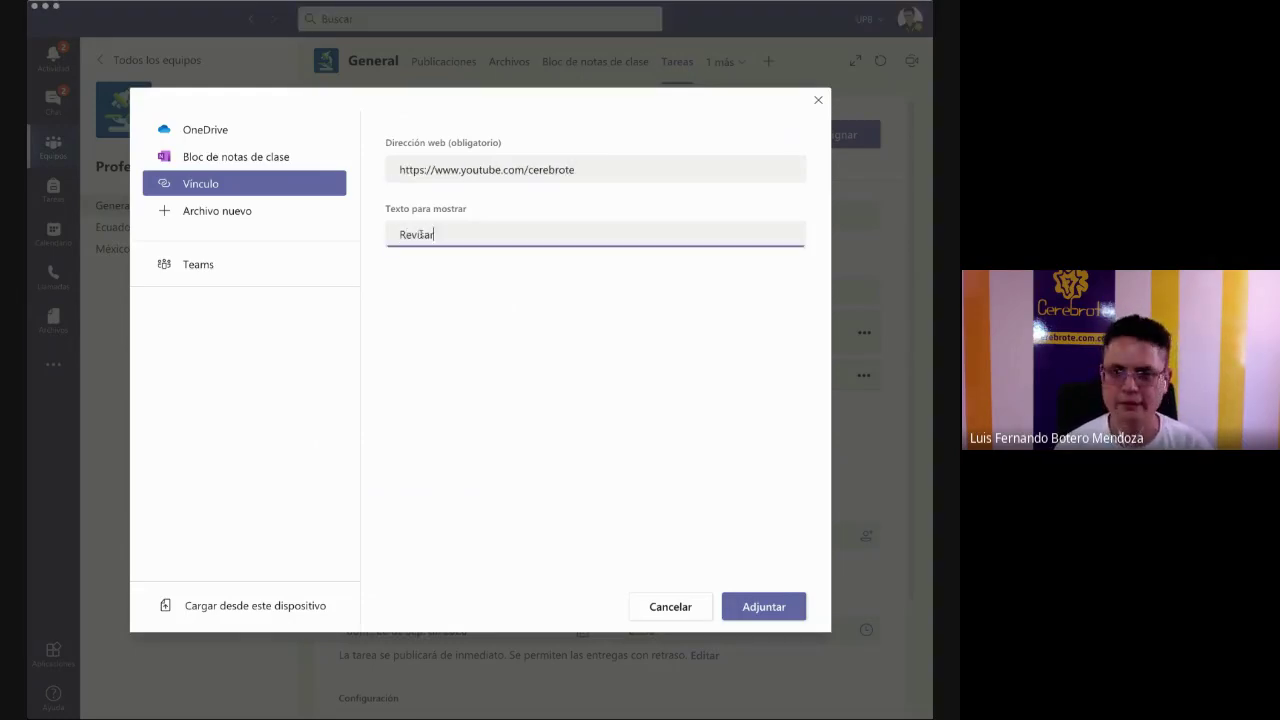
type(" esta información")
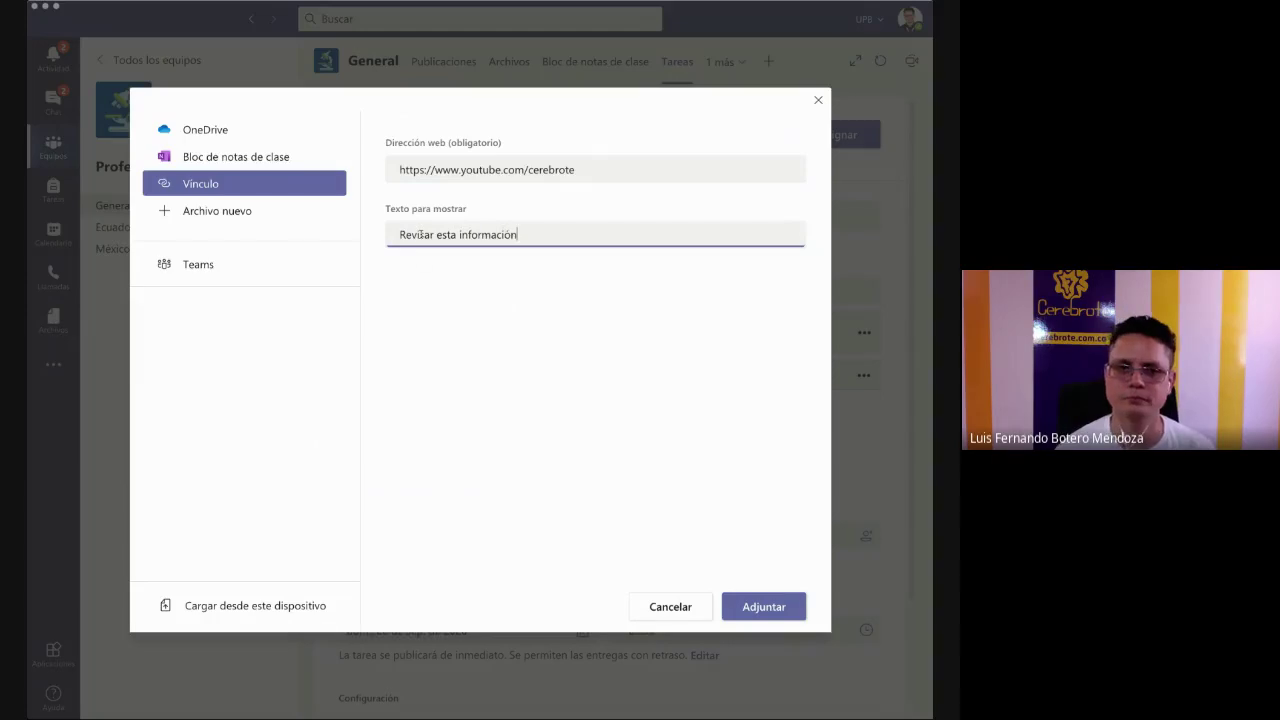
left_click(763, 606)
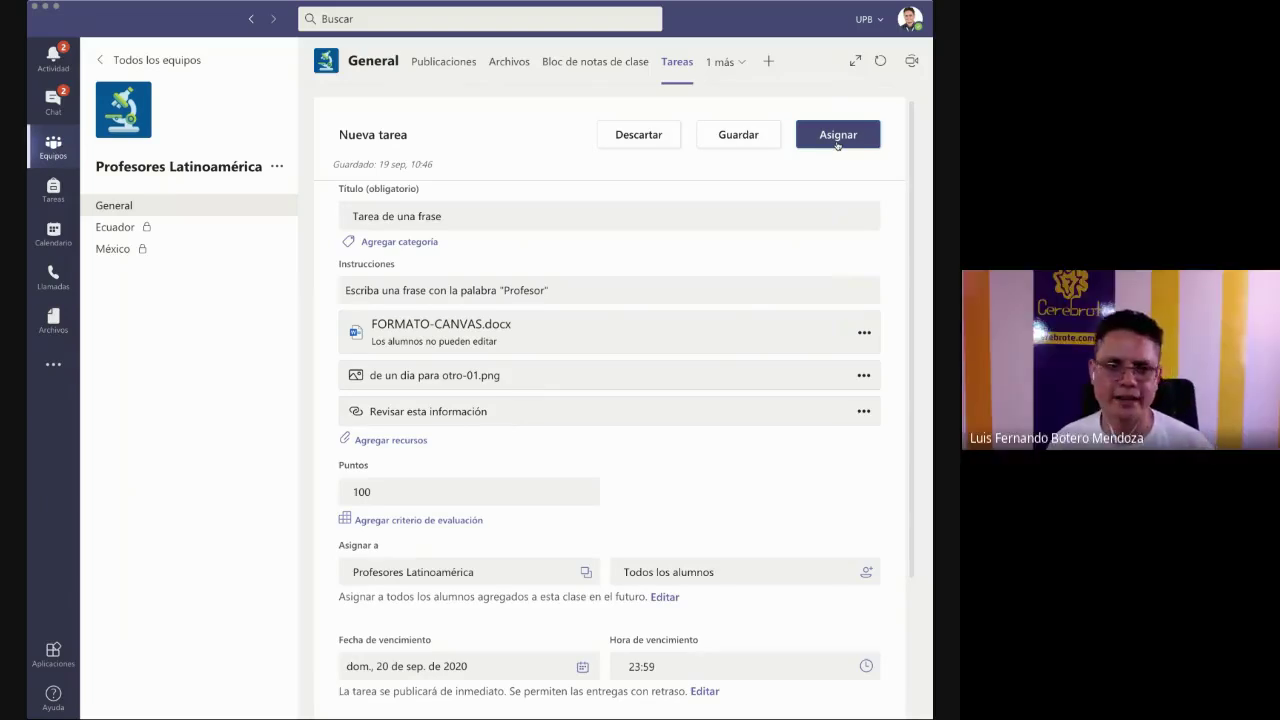
left_click(838, 136)
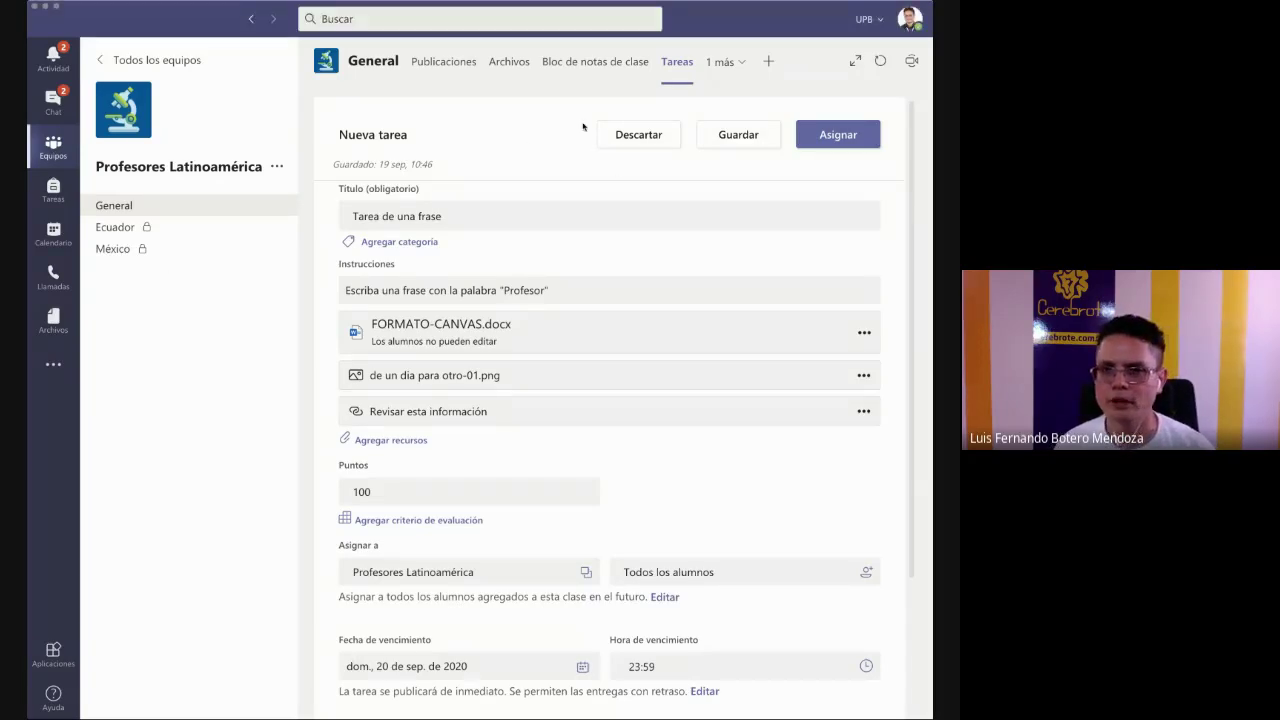
left_click(396, 440)
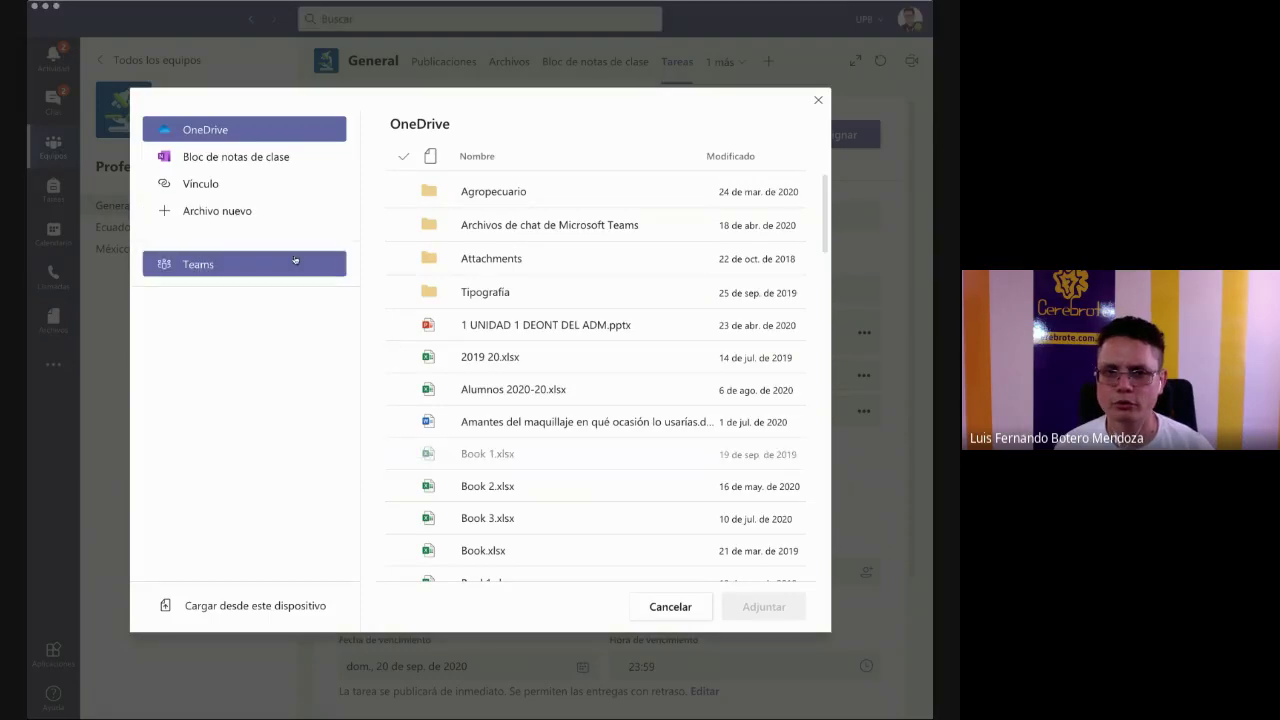
left_click(207, 185)
type("https://www.youtube.com/watch?v=dKMNkWQnbgs")
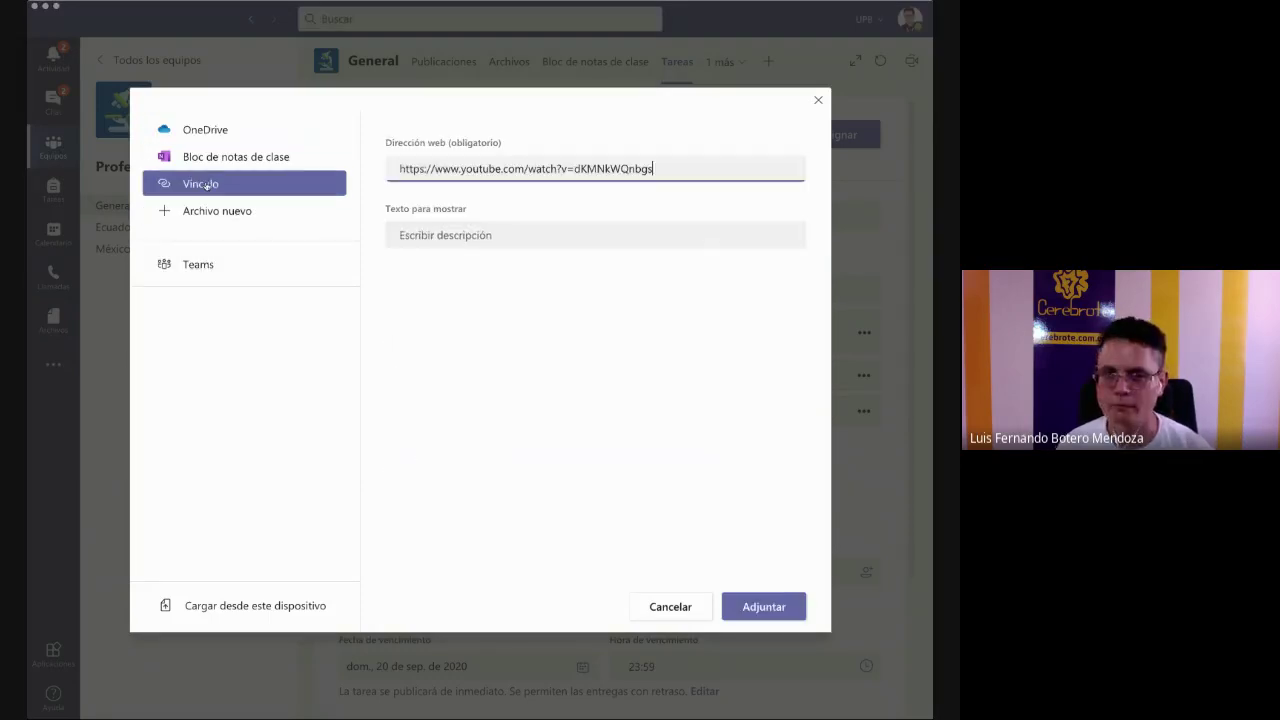
left_click(777, 608)
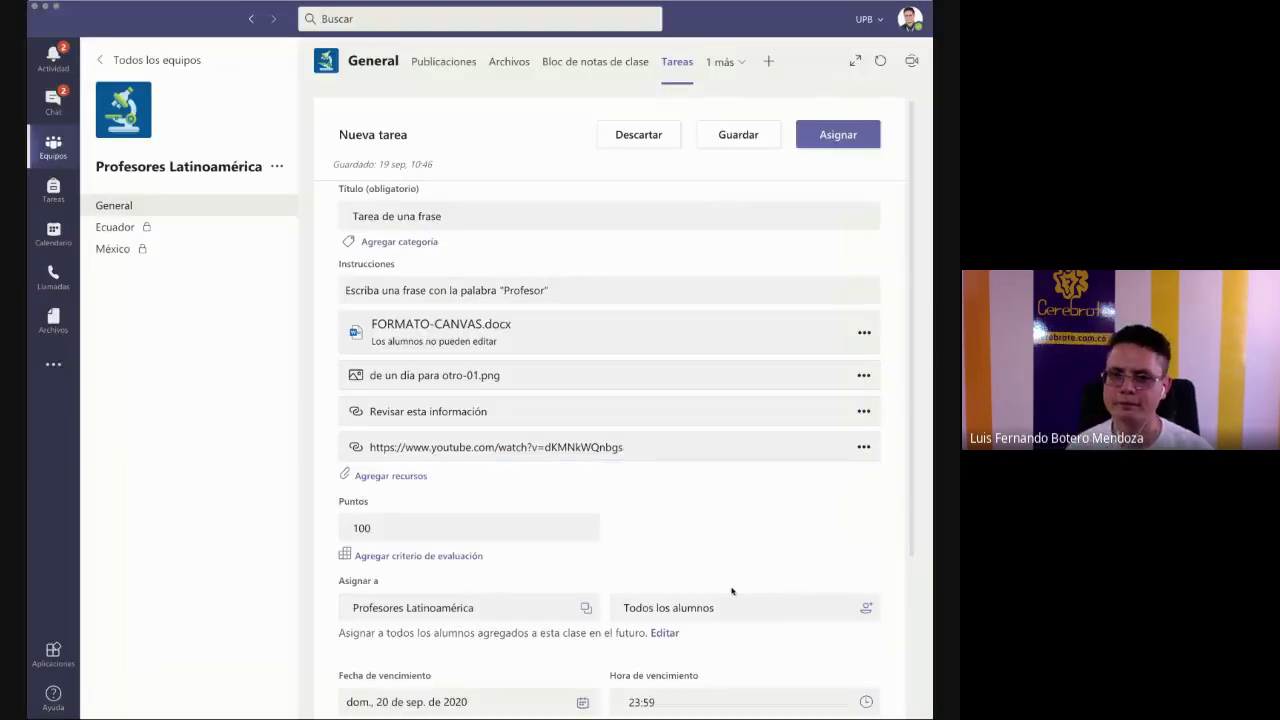
- Remove the 'Revisar esta información' link, leaving three resources on the assignment
left_click(864, 412)
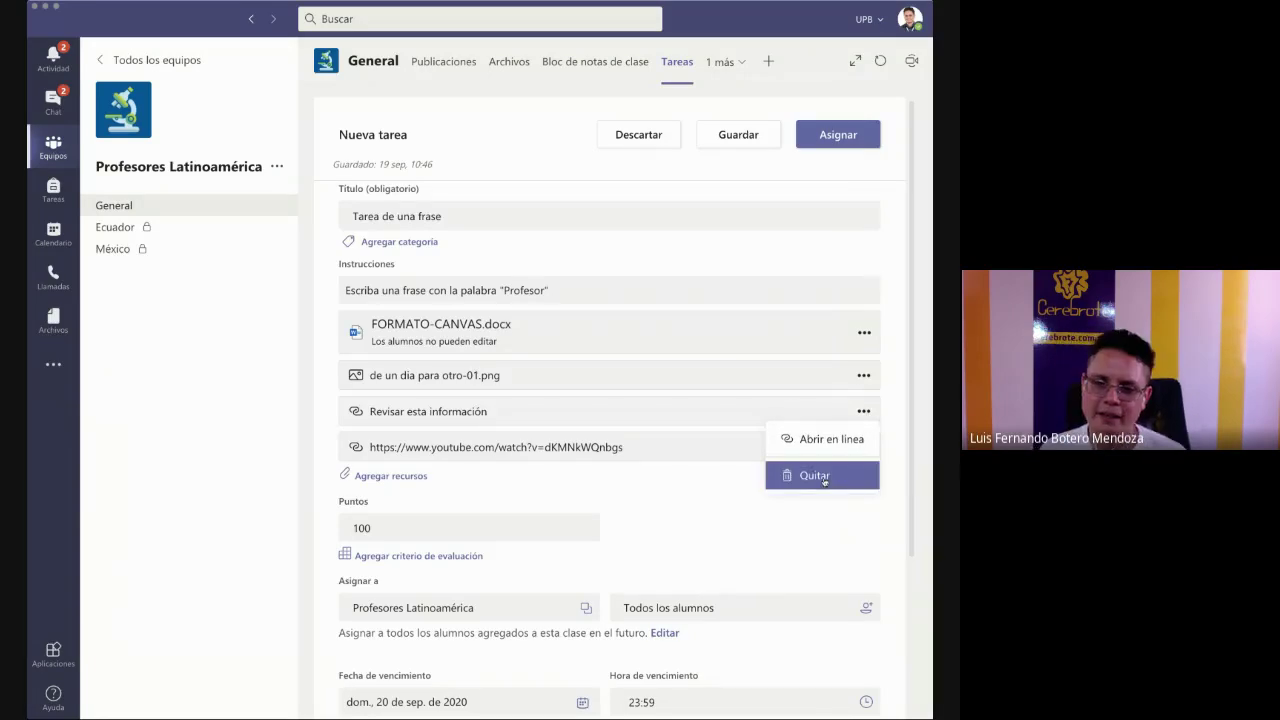
left_click(824, 479)
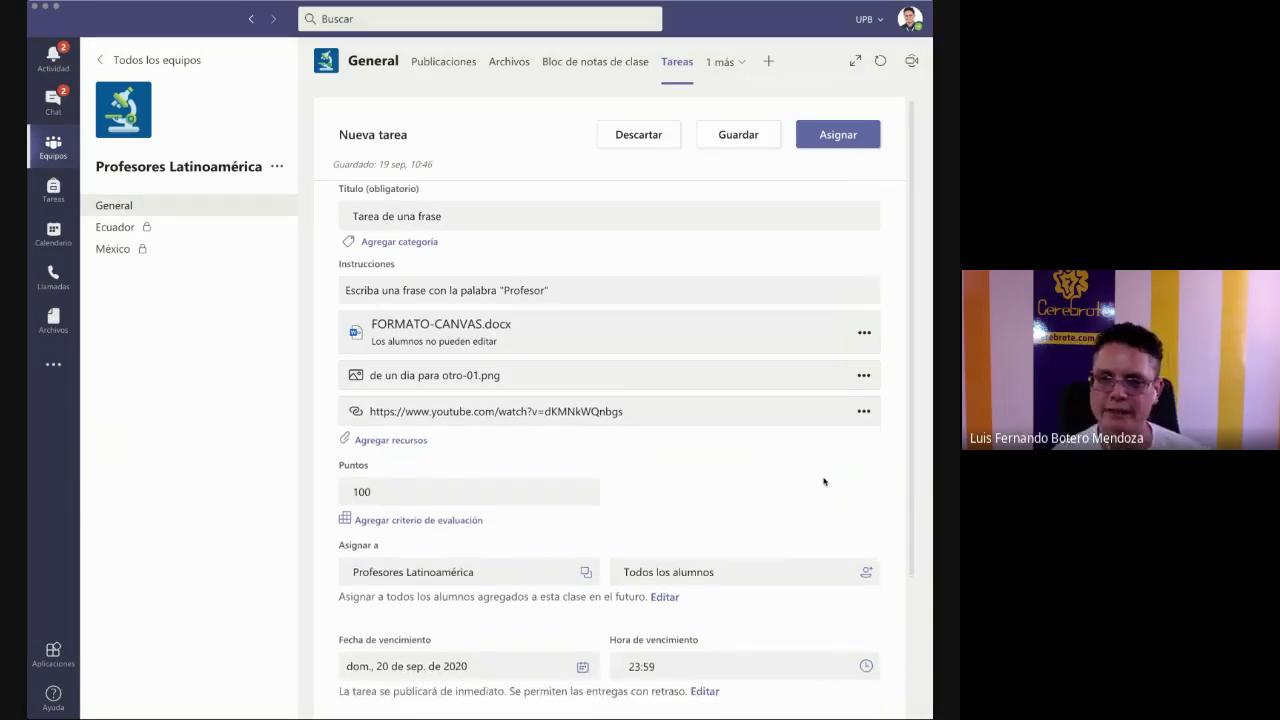
scroll(824, 482, "down", 3)
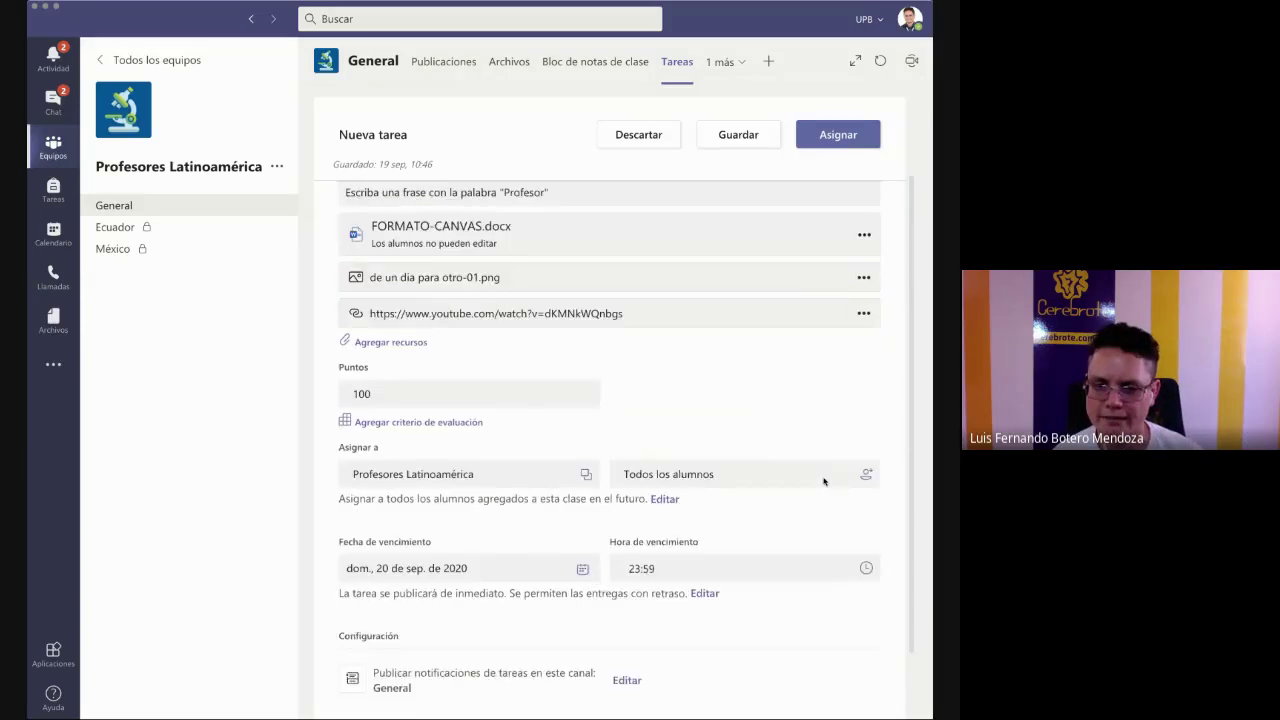
scroll(824, 479, "up", 3)
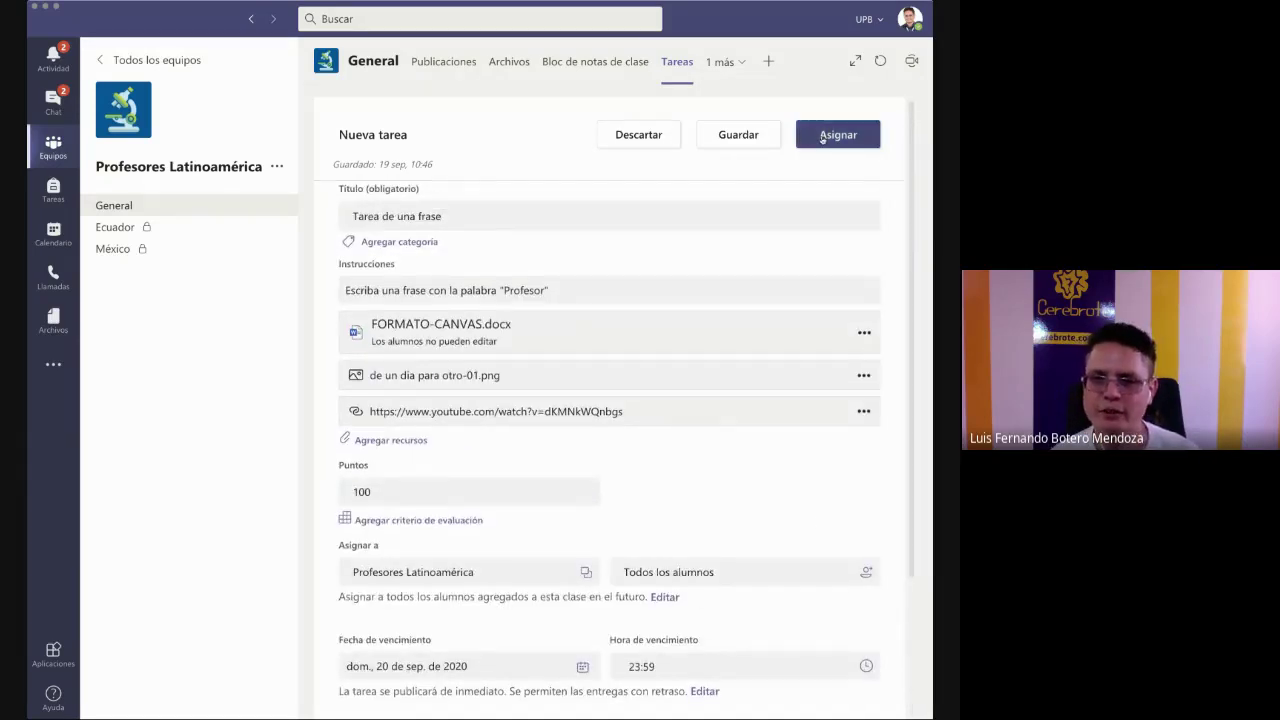
- Assign 'Tarea de una frase' to the class, due tomorrow at 23:59
left_click(403, 244)
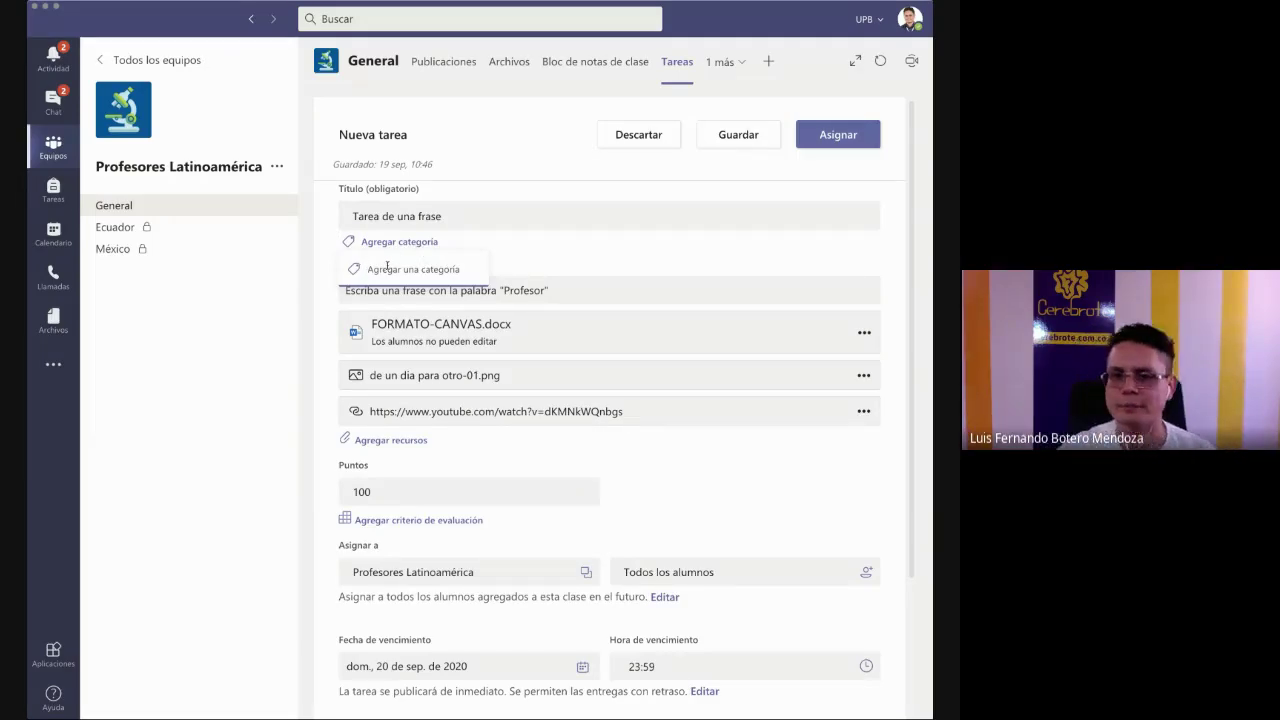
left_click(797, 134)
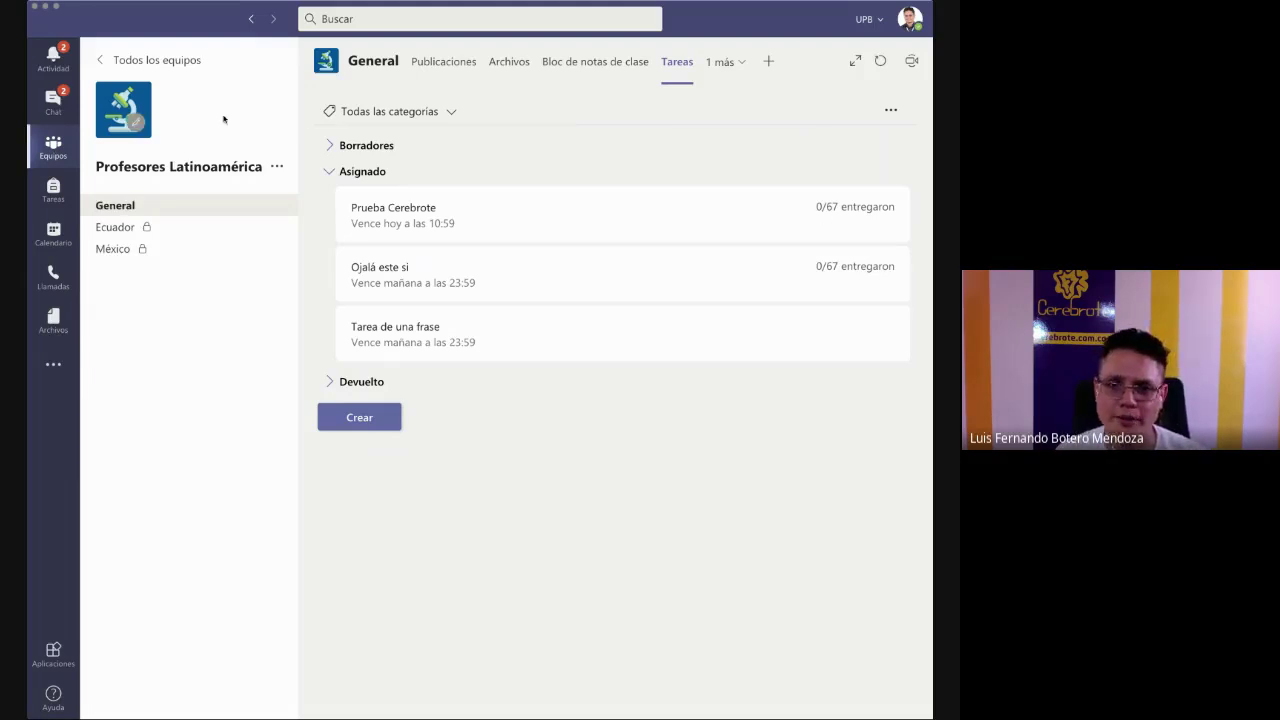
- From the Profesores Latinoamérica team, open 'Tarea de una frase' and switch to Vista de alumno
left_click(53, 147)
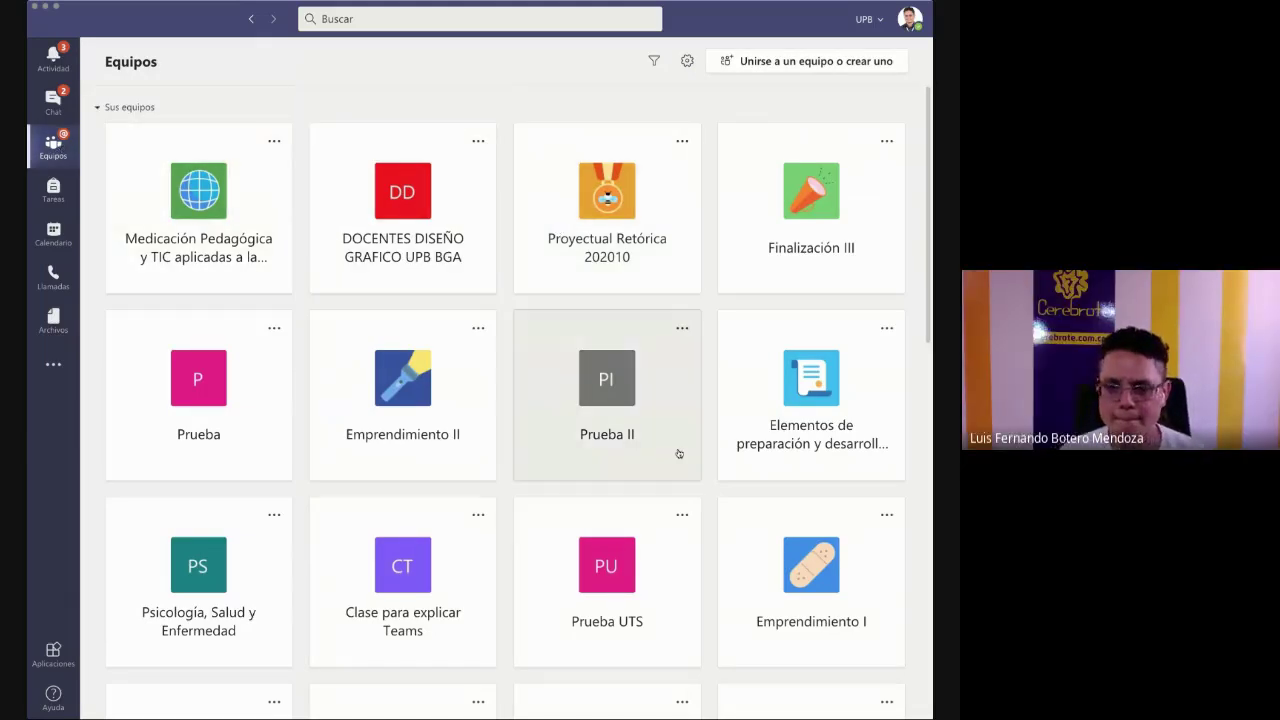
scroll(679, 451, "down", 6)
scroll(679, 453, "down", 3)
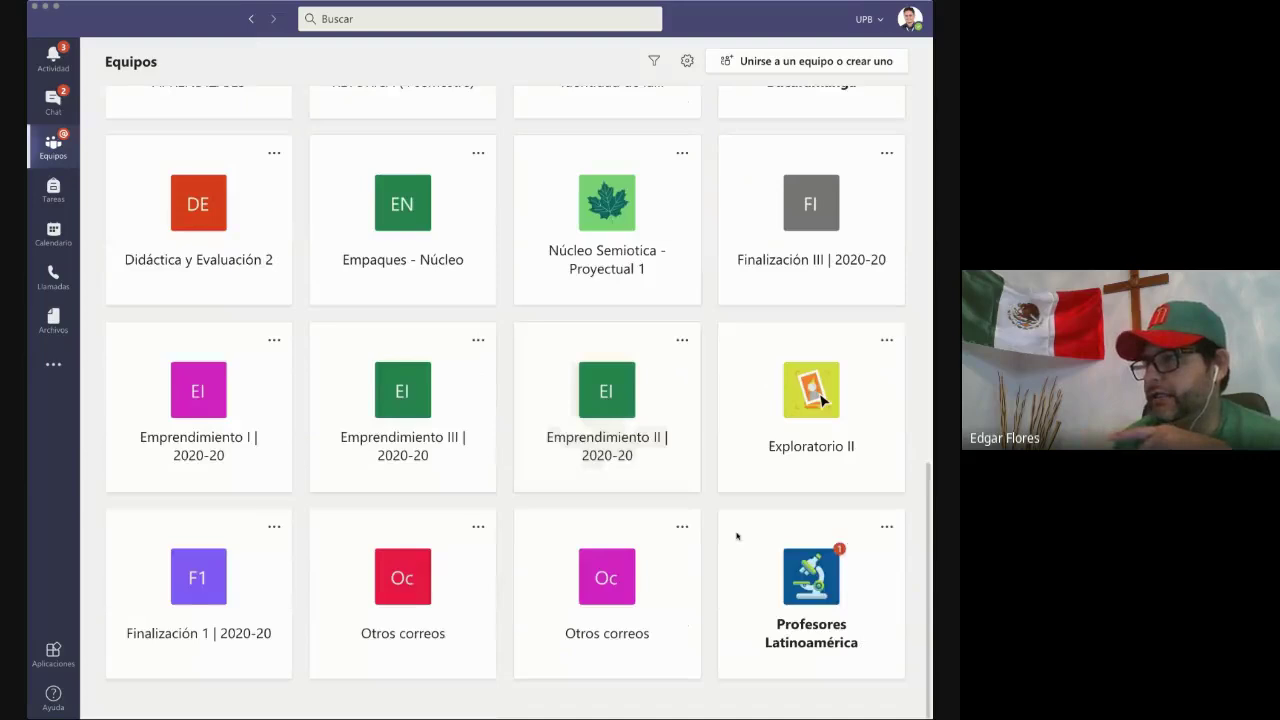
left_click(775, 585)
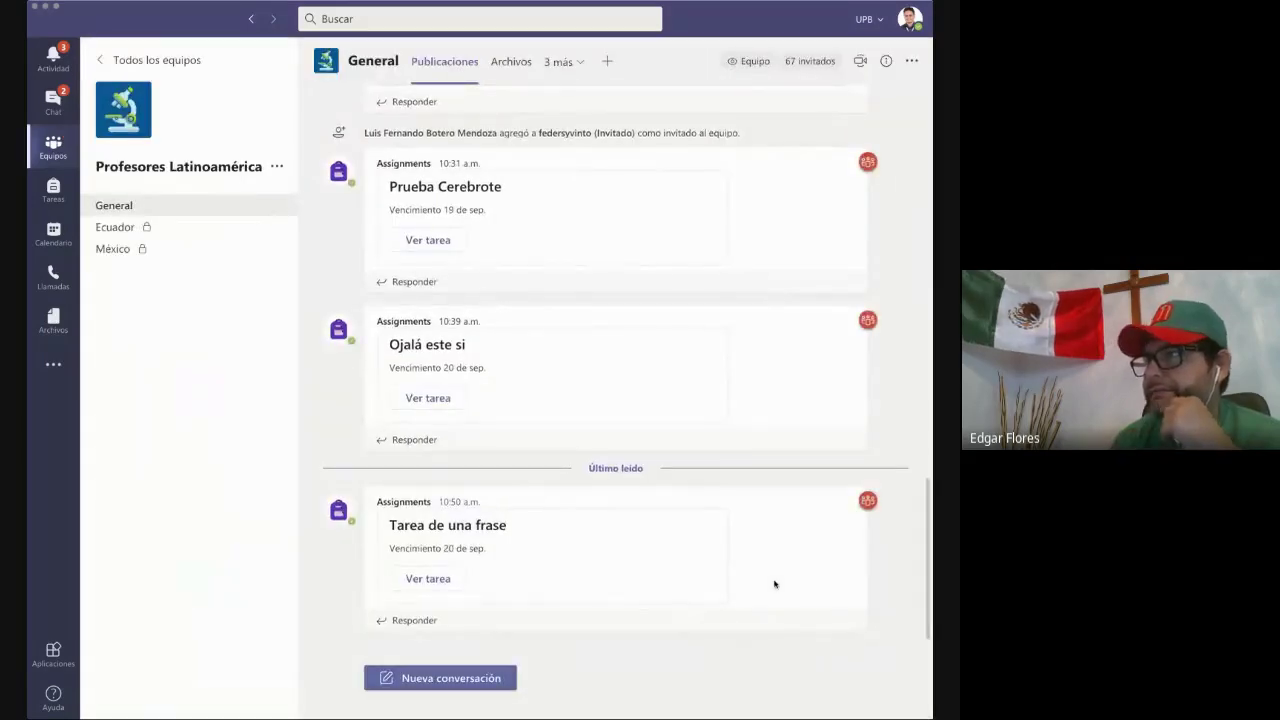
mouse_move(774, 584)
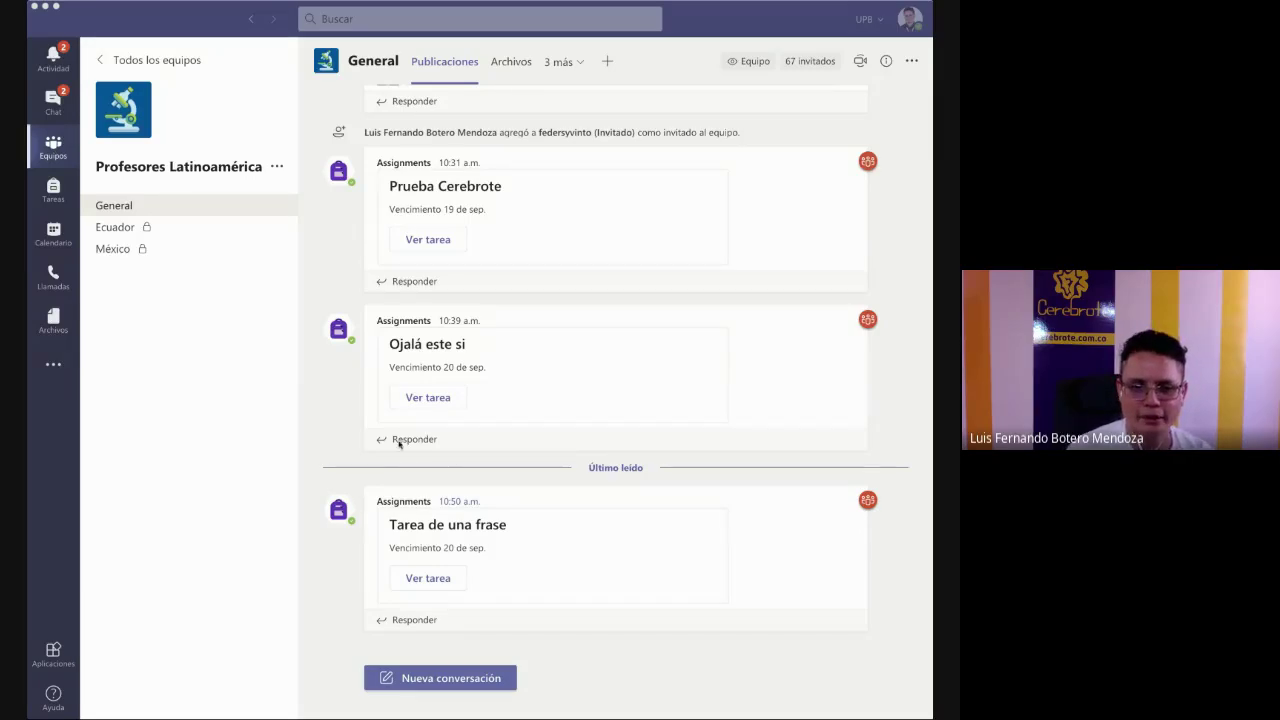
left_click(420, 580)
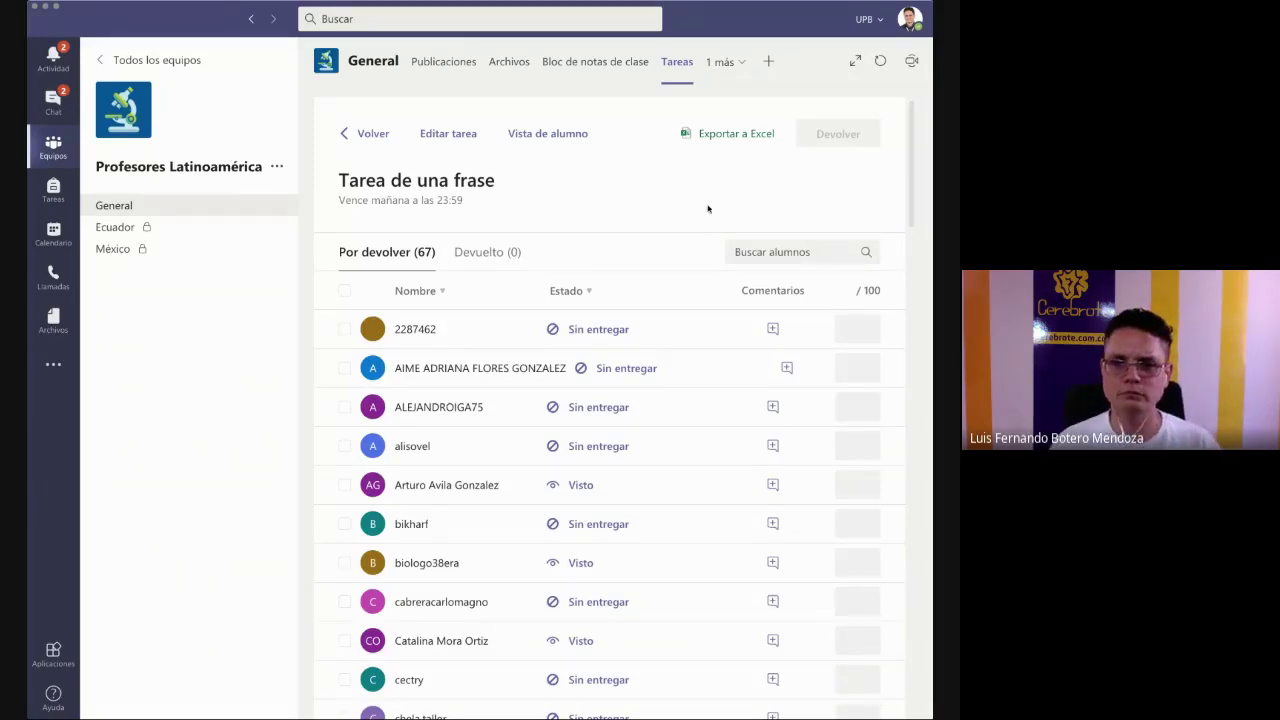
left_click(541, 137)
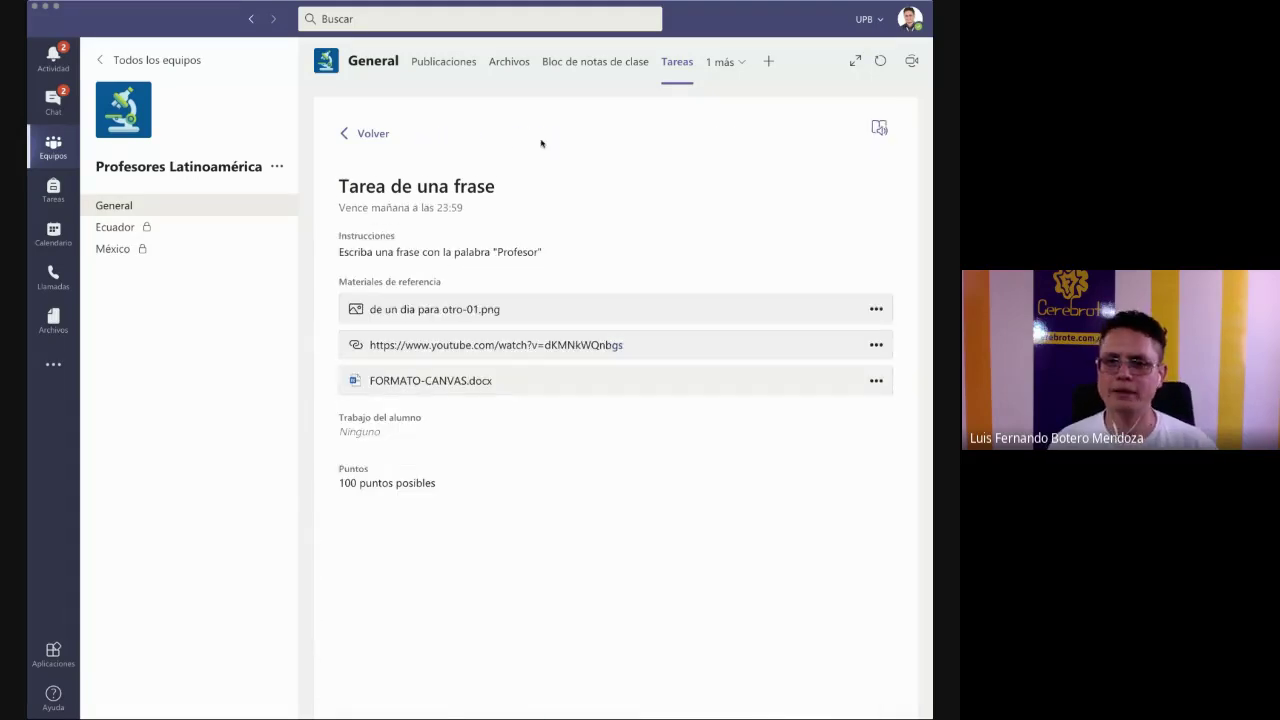
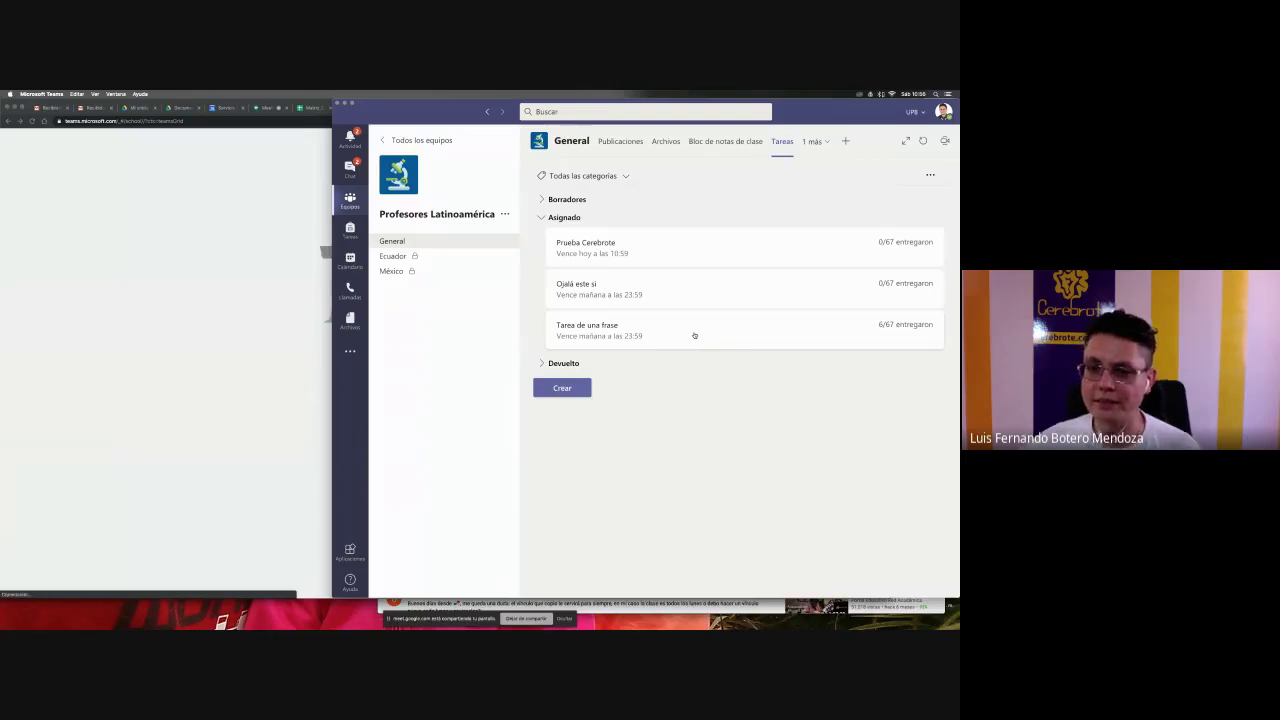
- Open Tarea de una frase, scroll through its student list, then bring the browser forward
left_click(694, 335)
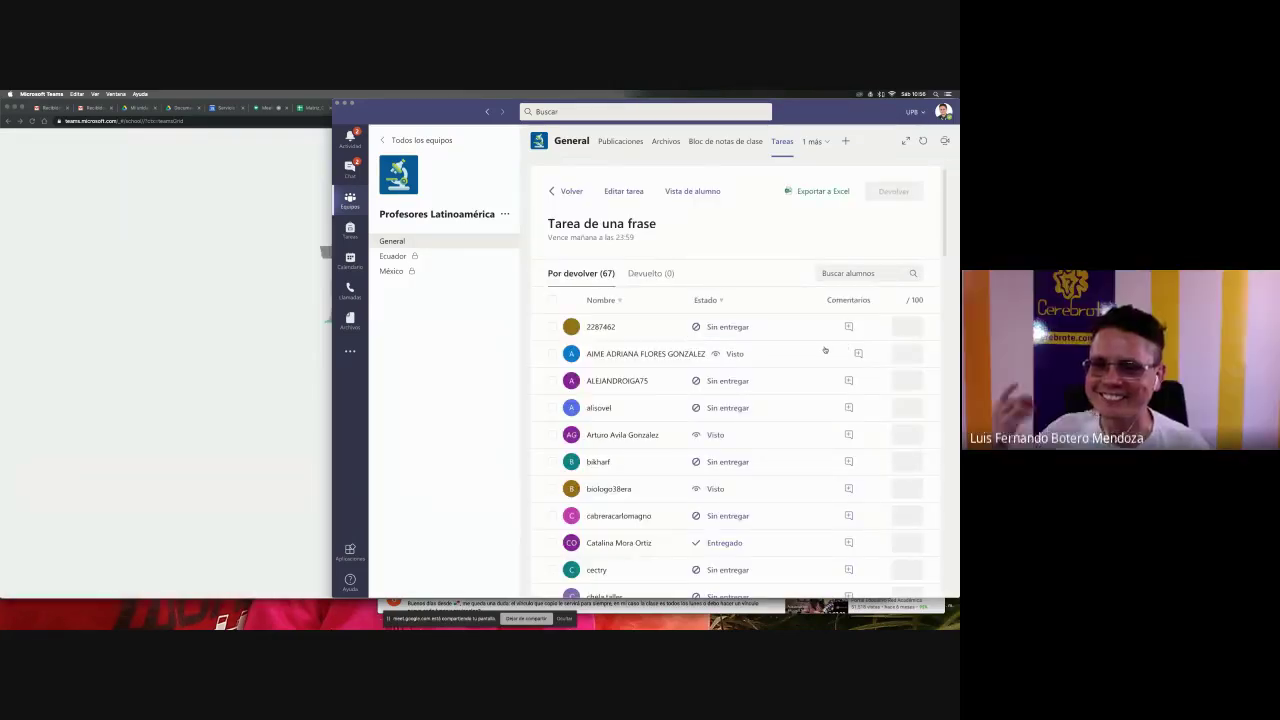
scroll(829, 349, "down", 10)
scroll(825, 349, "down", 10)
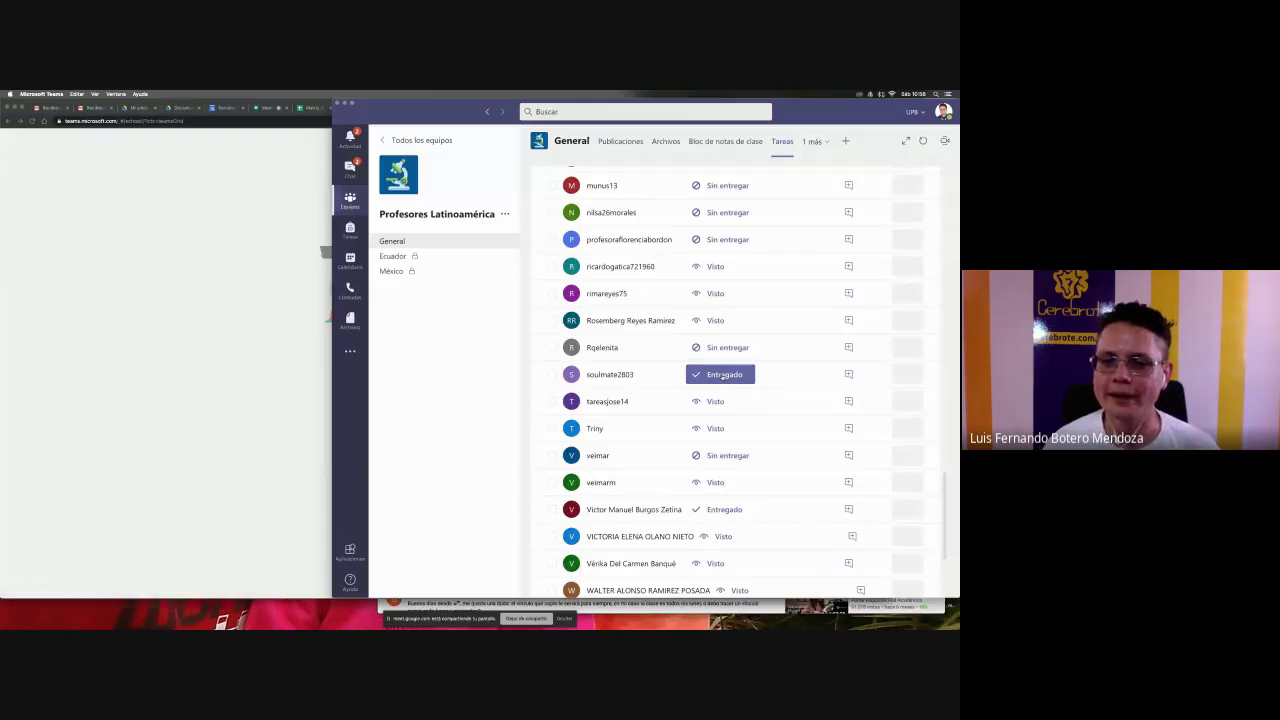
scroll(723, 376, "up", 3)
scroll(722, 376, "up", 5)
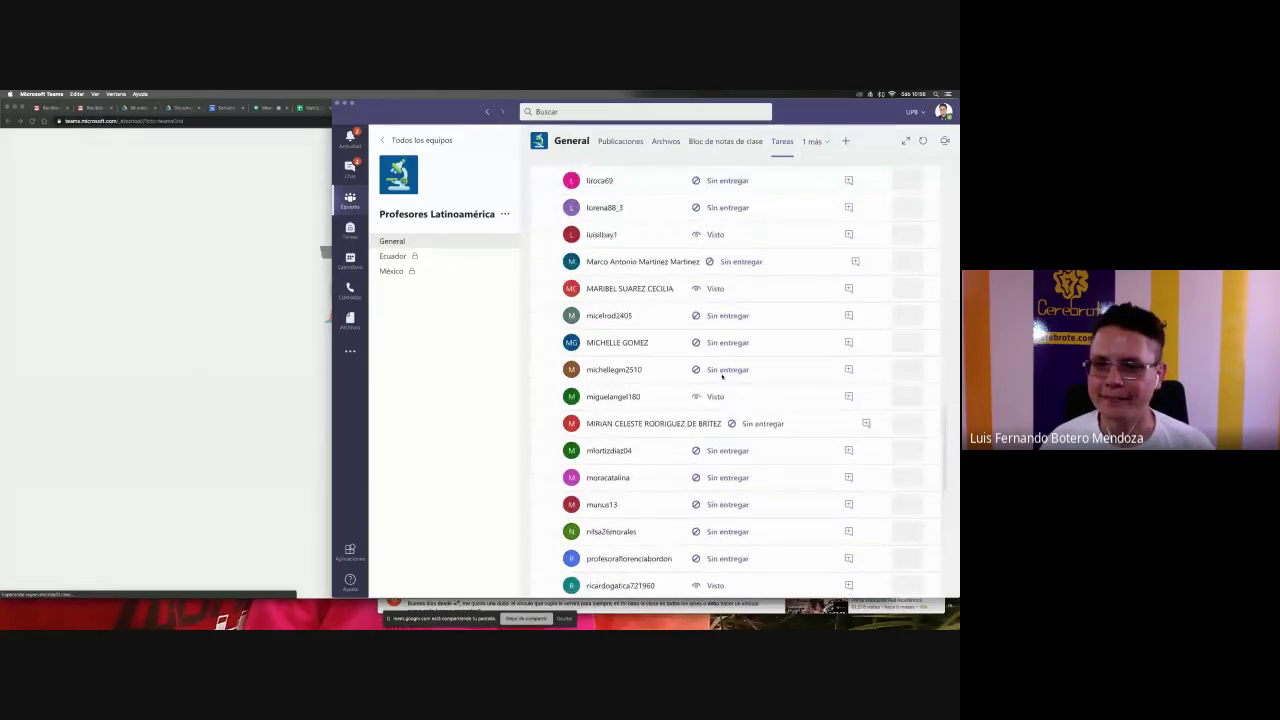
scroll(722, 376, "up", 1)
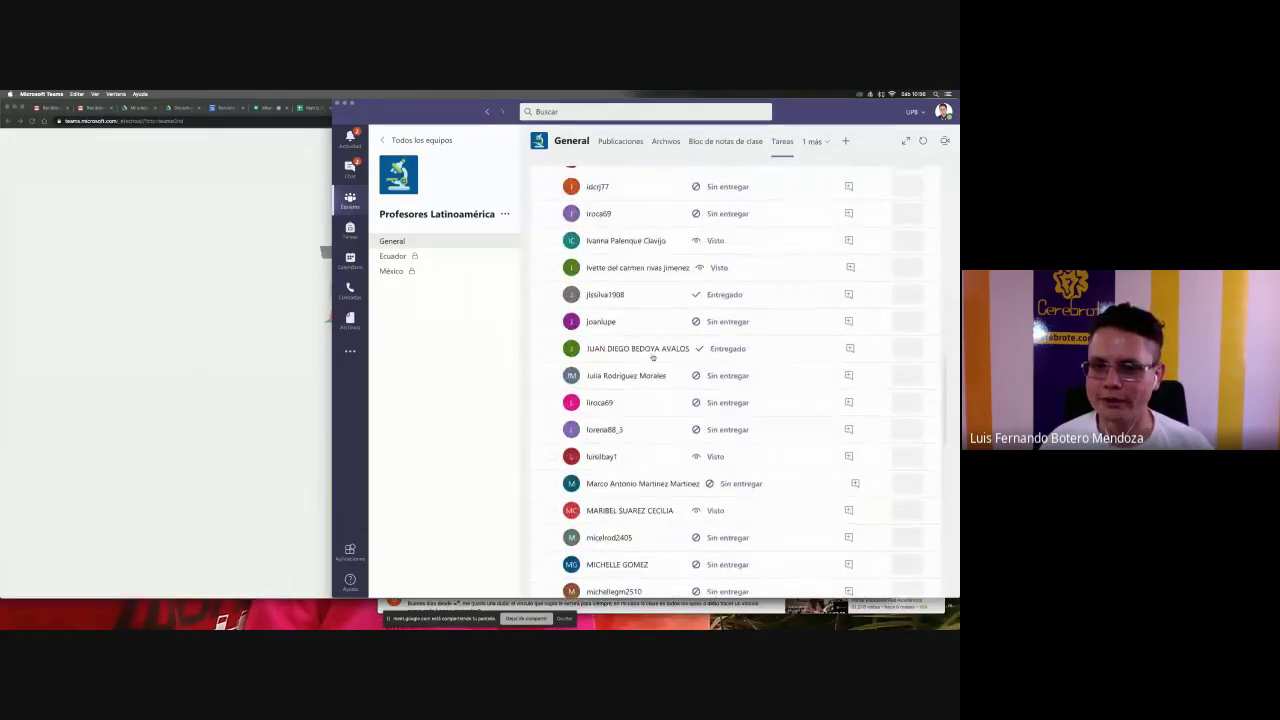
scroll(653, 357, "up", 4)
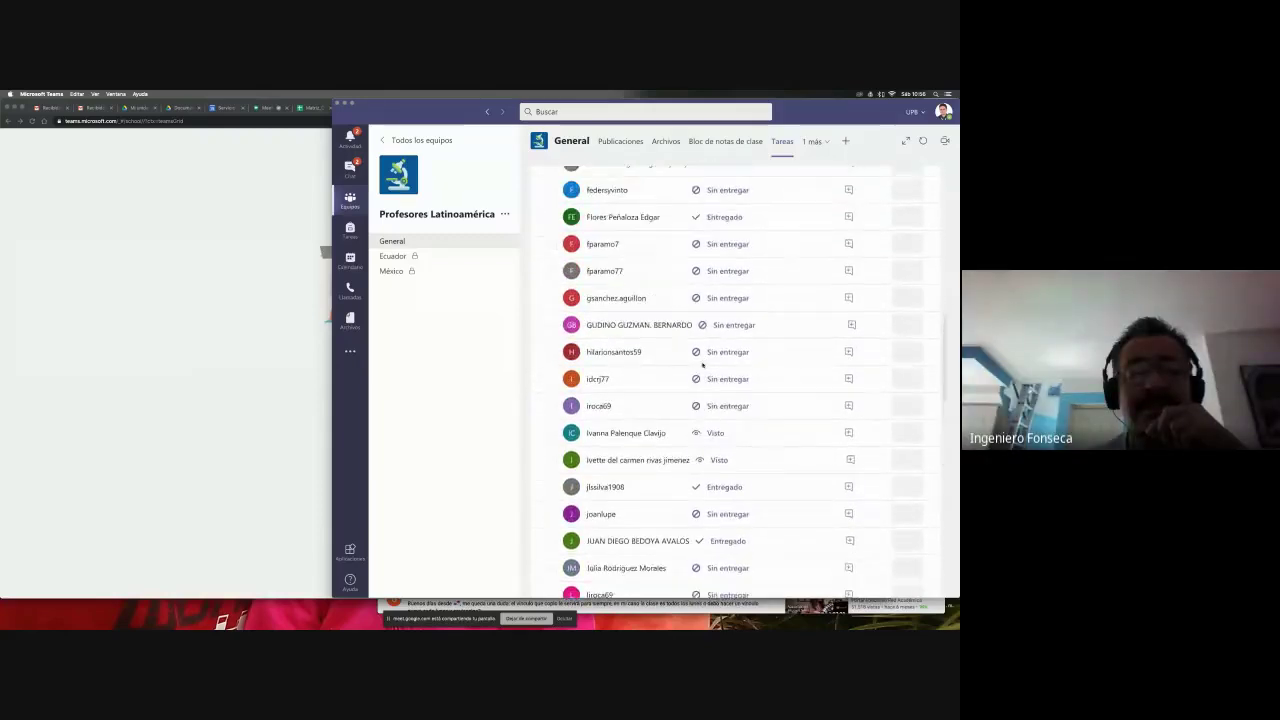
scroll(627, 388, "up", 3)
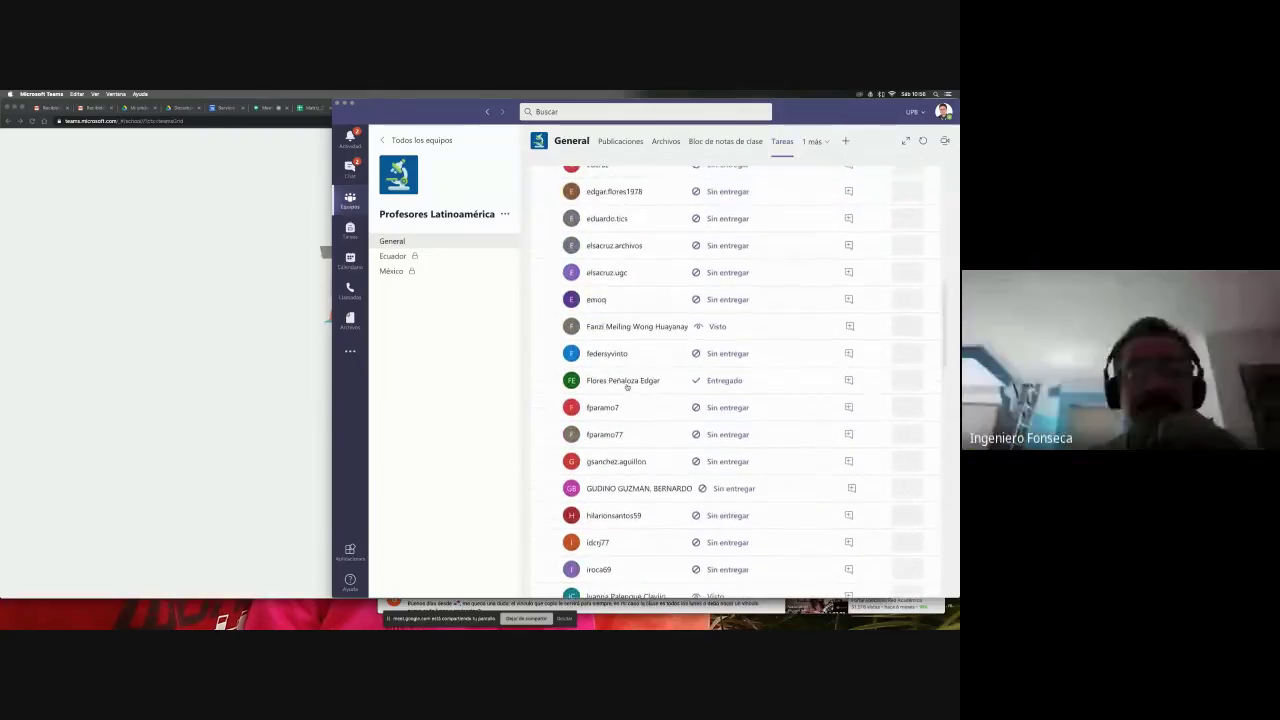
left_click(223, 380)
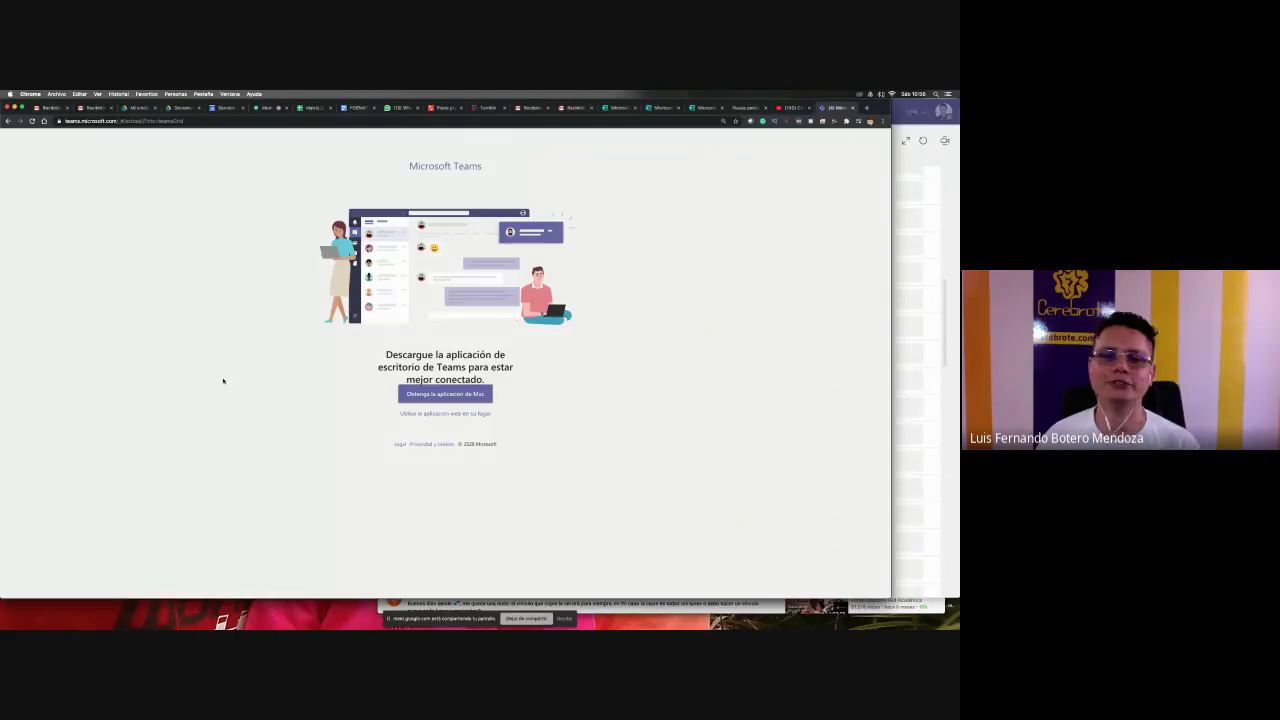
- Continue in the Teams web app, open Profesores Latinoamérica, then return to the Google Meet tab
left_click(463, 413)
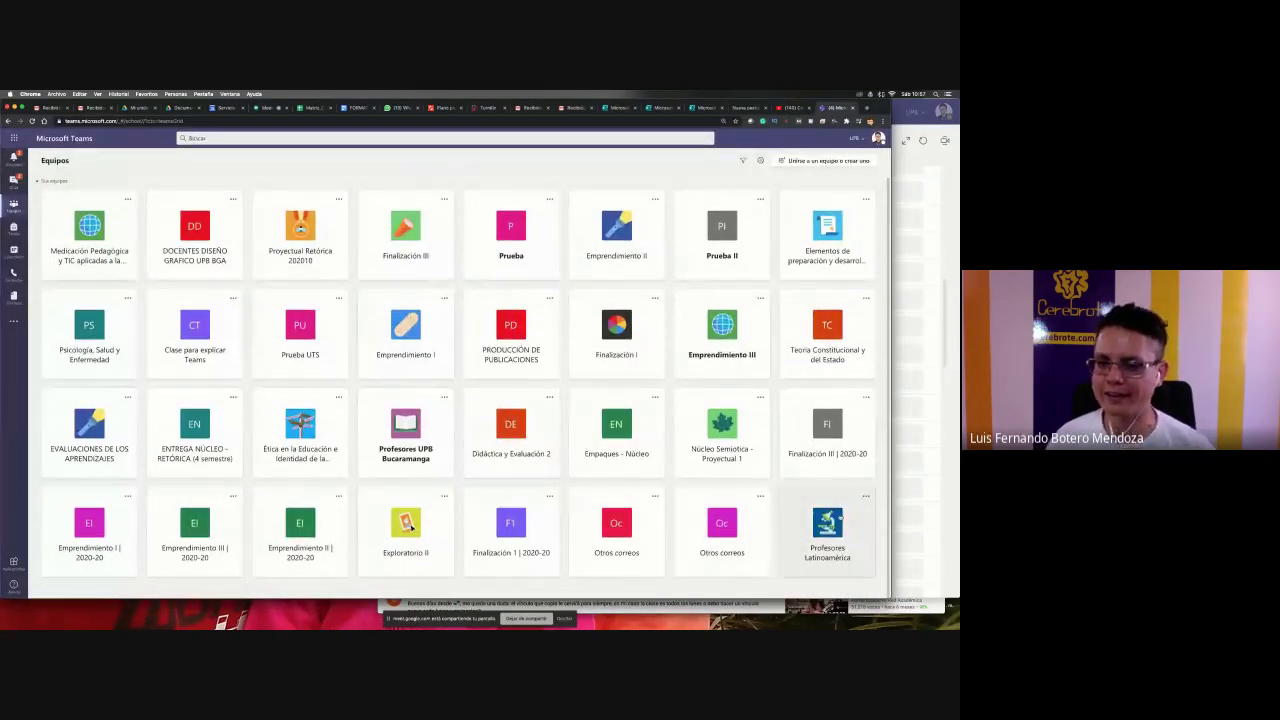
left_click(840, 517)
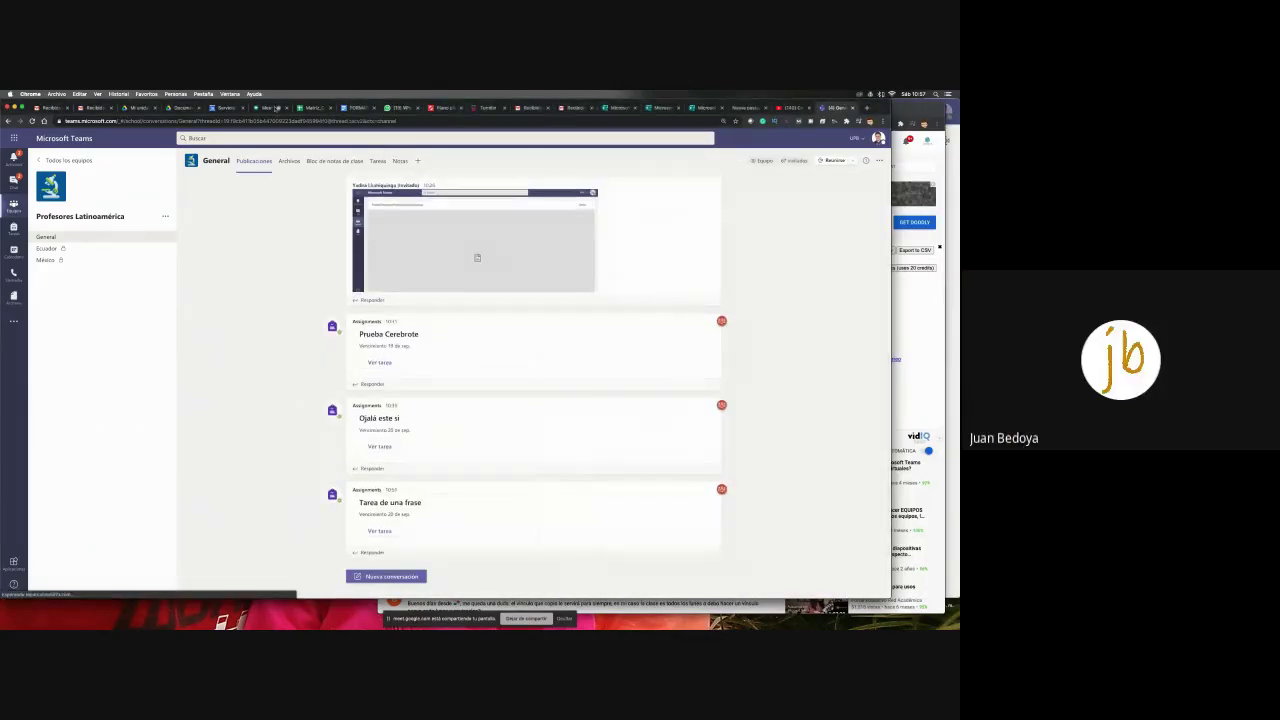
left_click(262, 107)
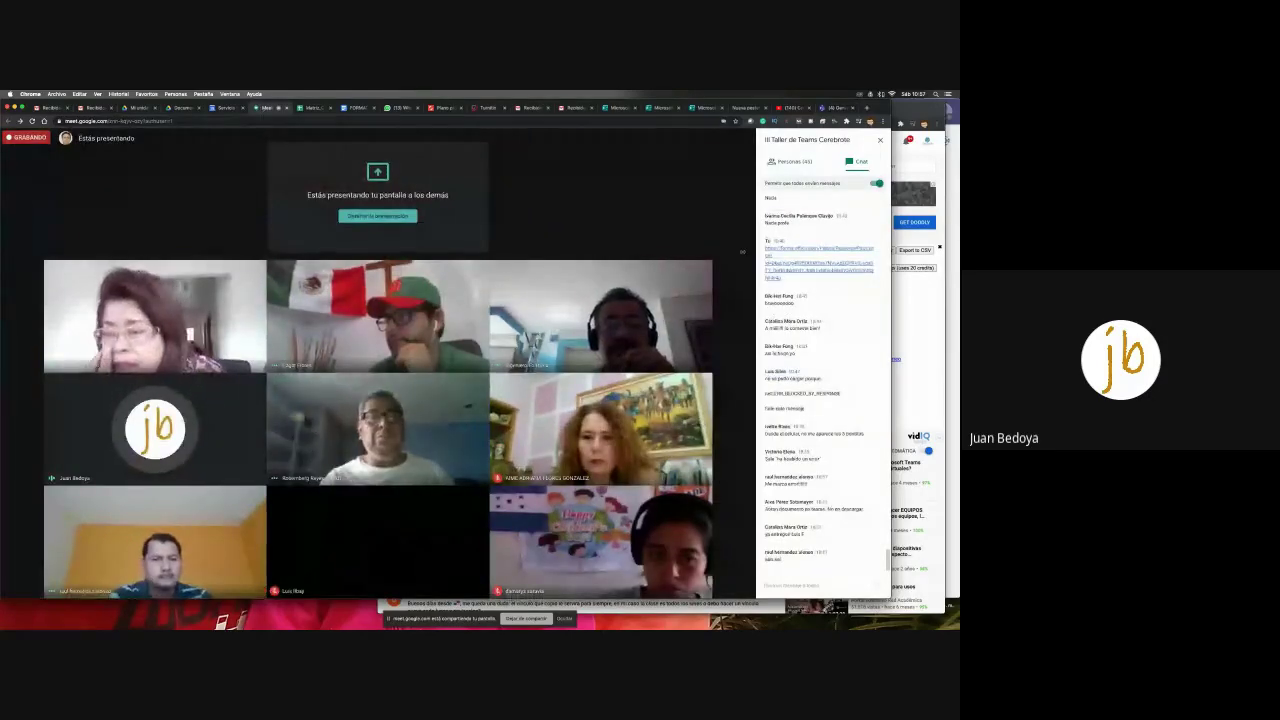
- Narrow the Meet window so Teams fits beside it, then bring Teams to the front
left_click_drag(891, 350, 524, 350)
left_click_drag(436, 243, 435, 243)
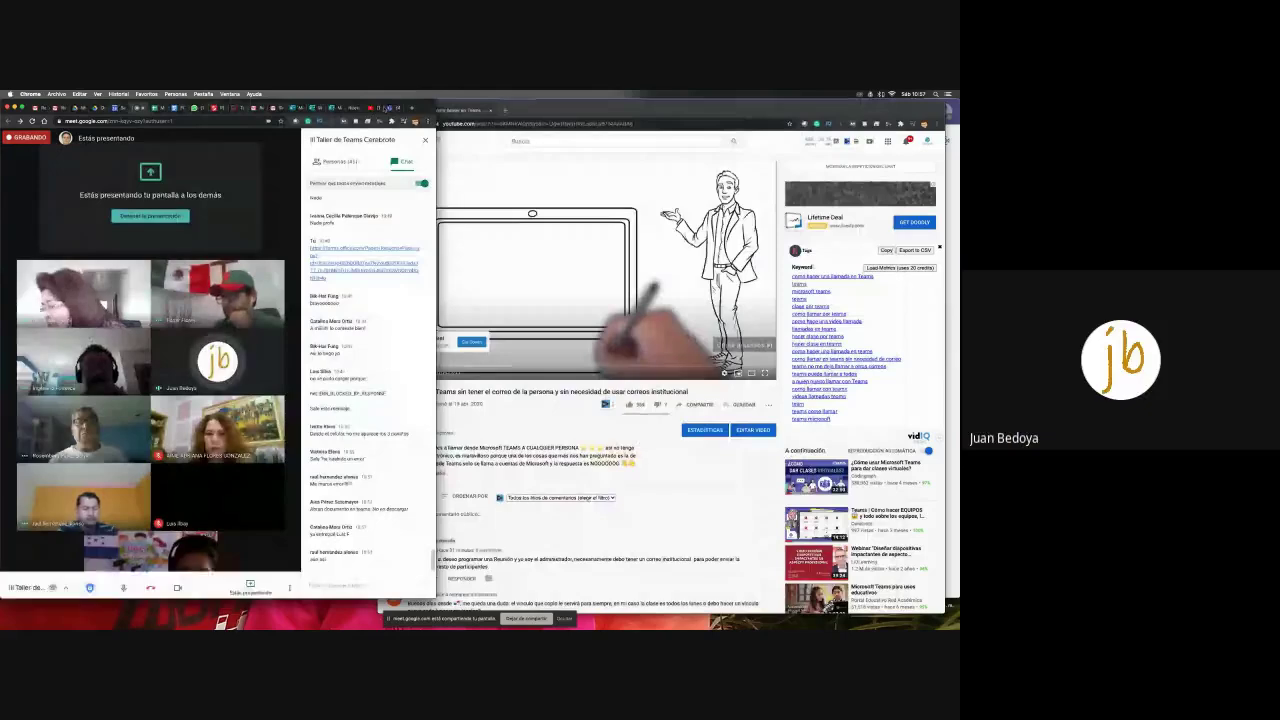
key("super+grave")
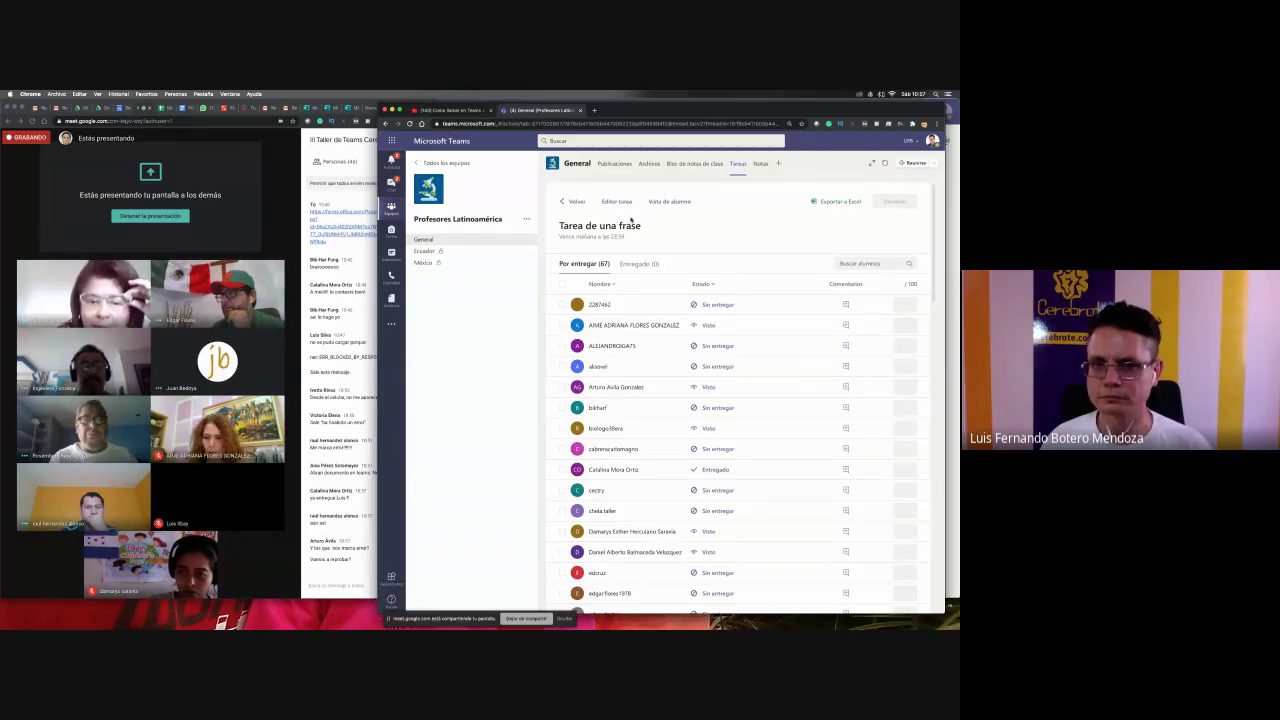
- Go back to the assignments overview and reopen Tarea de una frase's student list
left_click(575, 202)
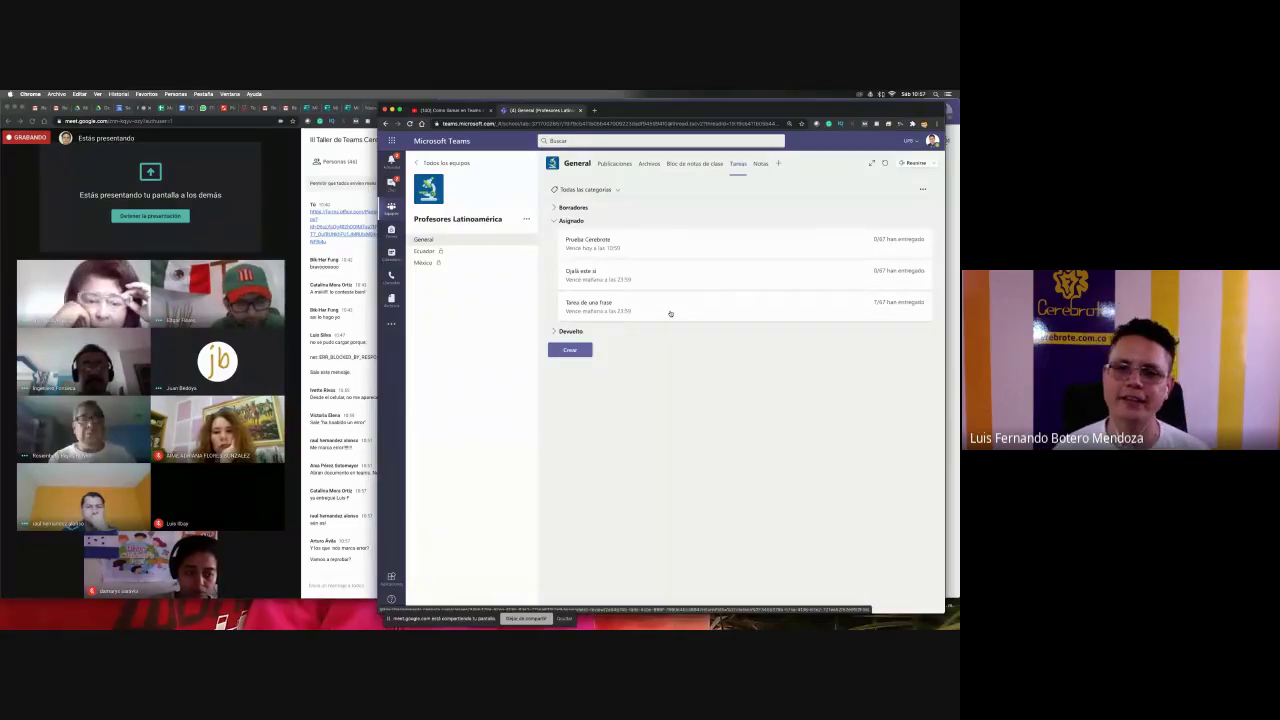
left_click(670, 314)
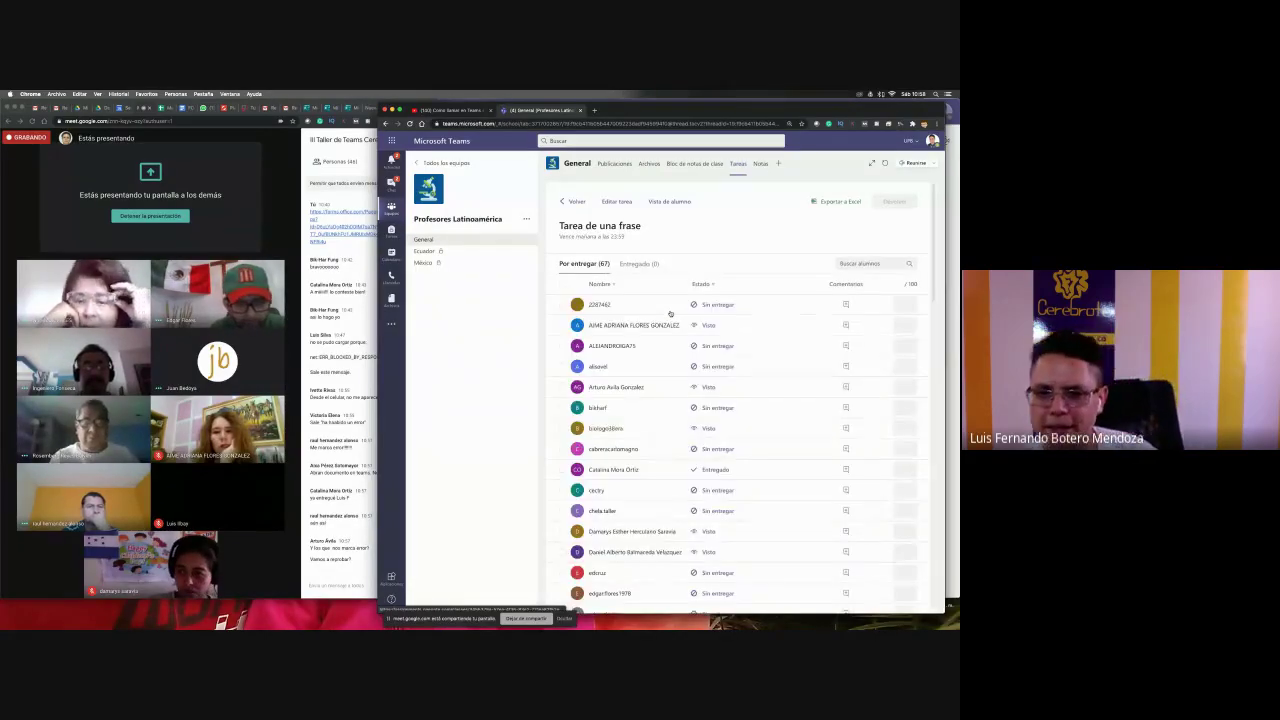
scroll(670, 314, "down", 3)
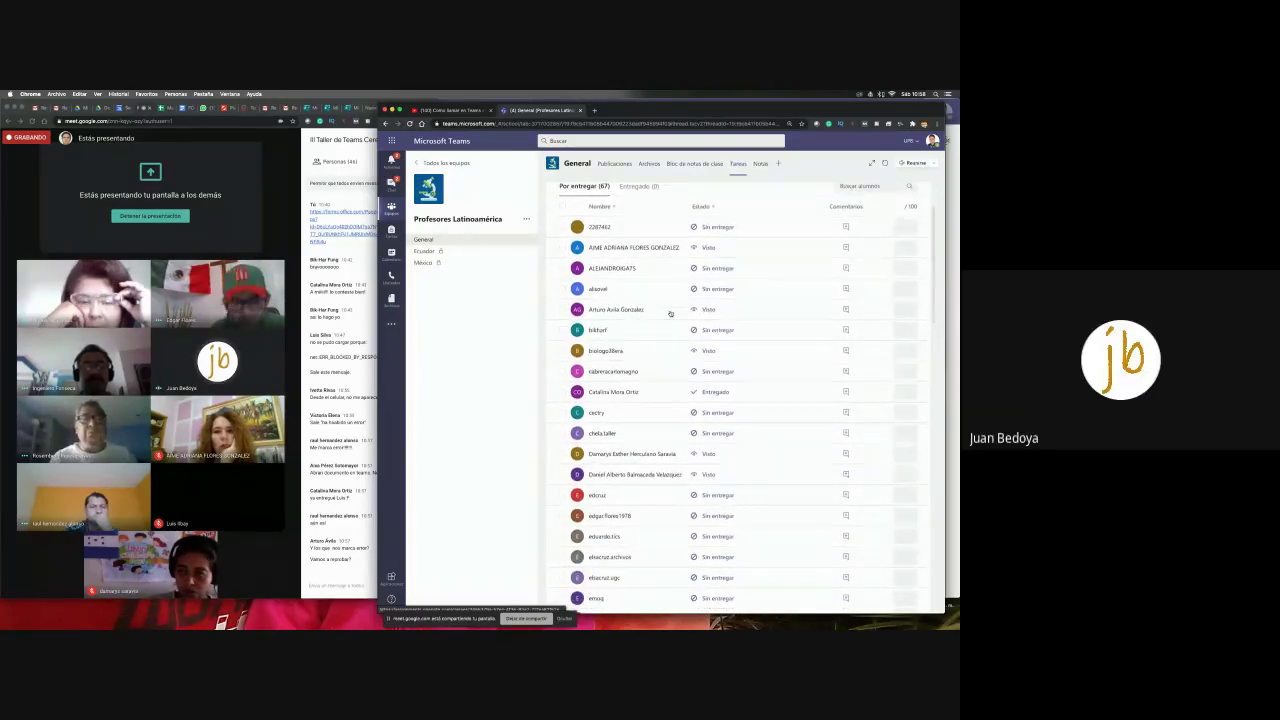
scroll(670, 314, "up", 3)
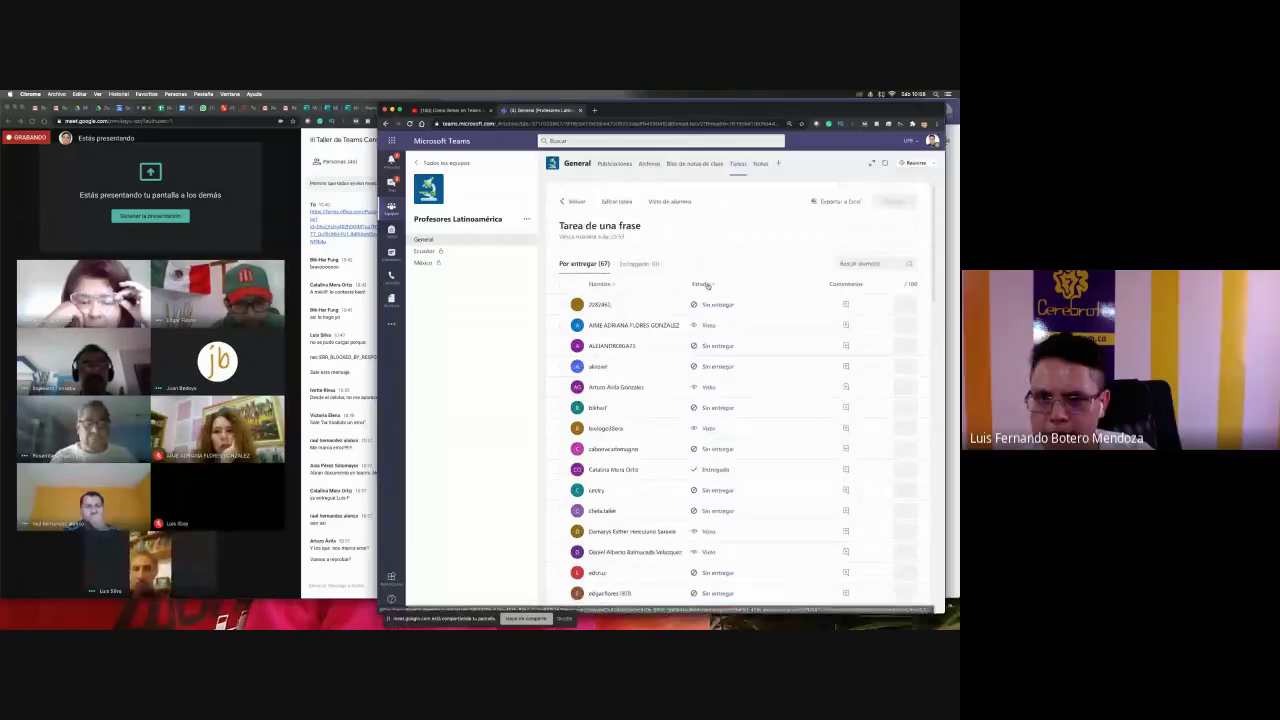
- Sort the students by Estado and open an Entregado student's submission
left_click(701, 284)
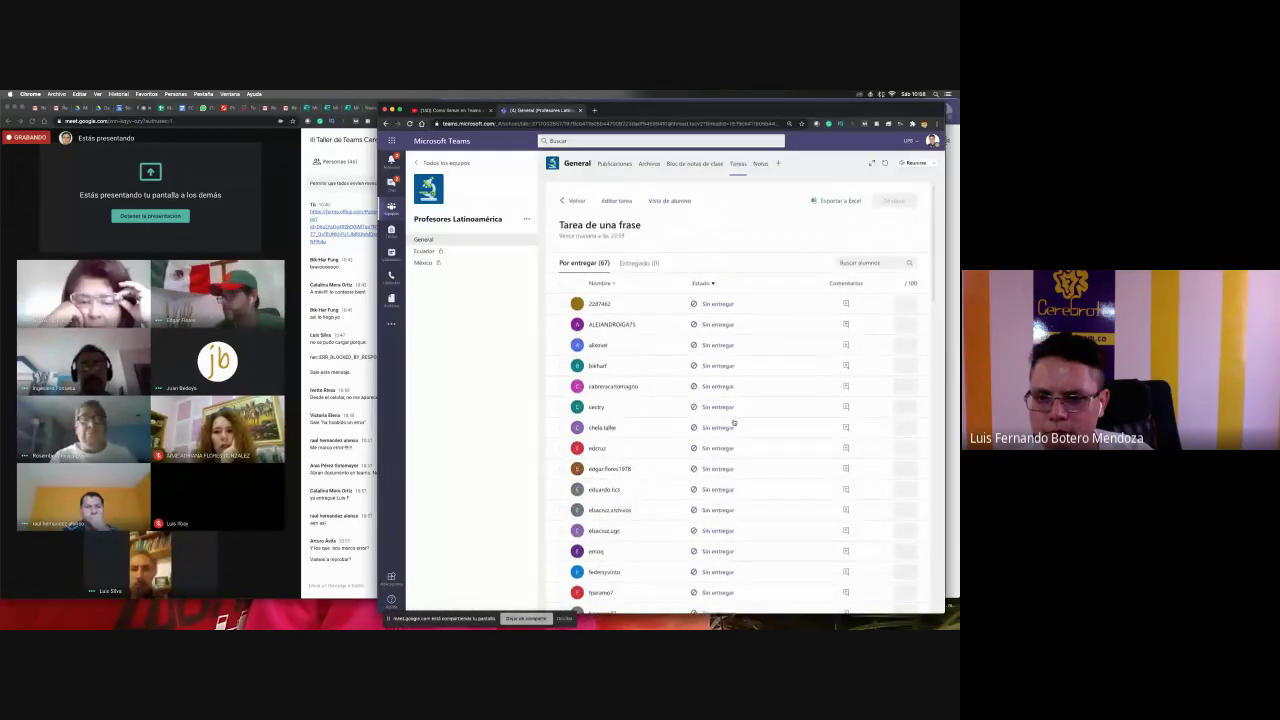
scroll(730, 425, "down", 15)
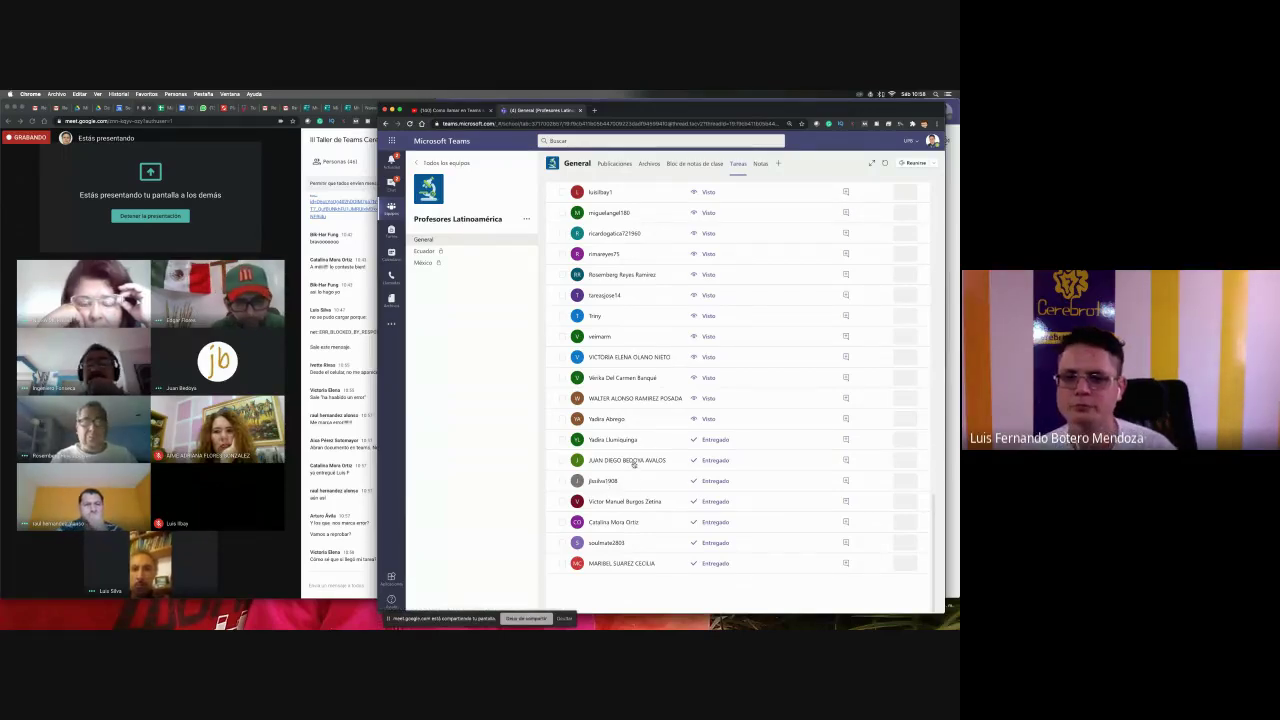
left_click(633, 463)
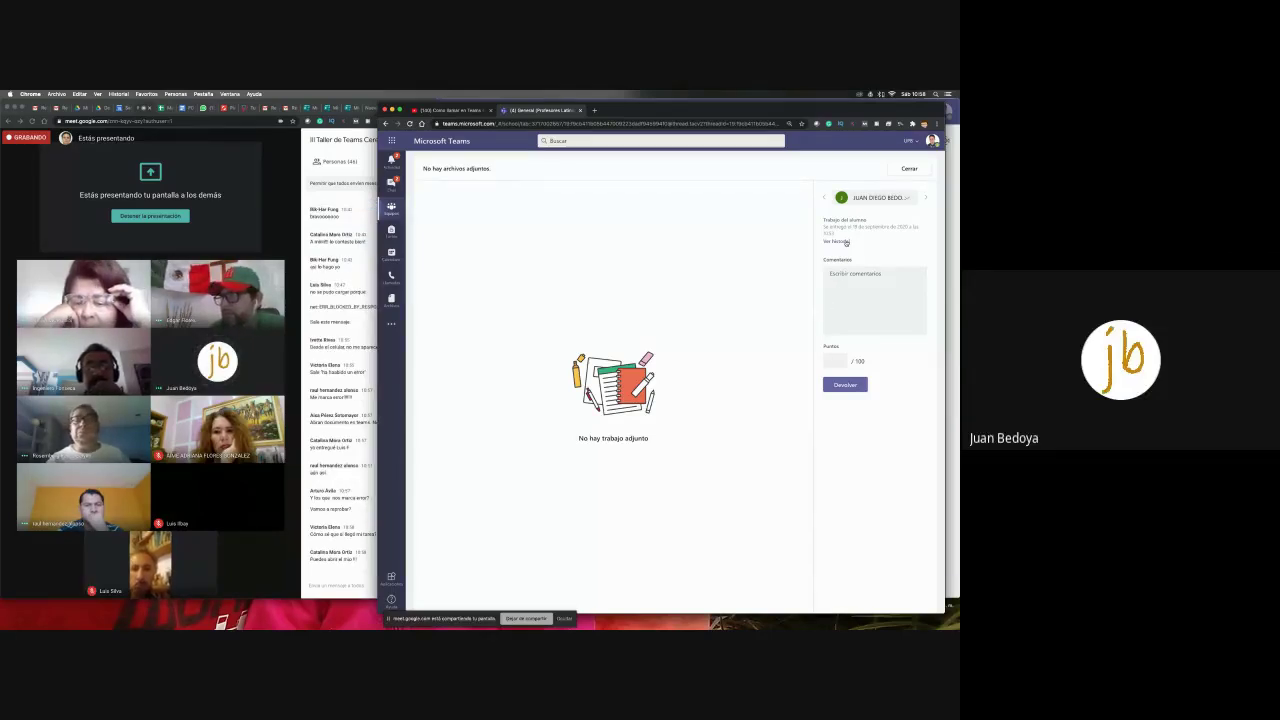
- Move to the previous student's submission and review its history
left_click(824, 197)
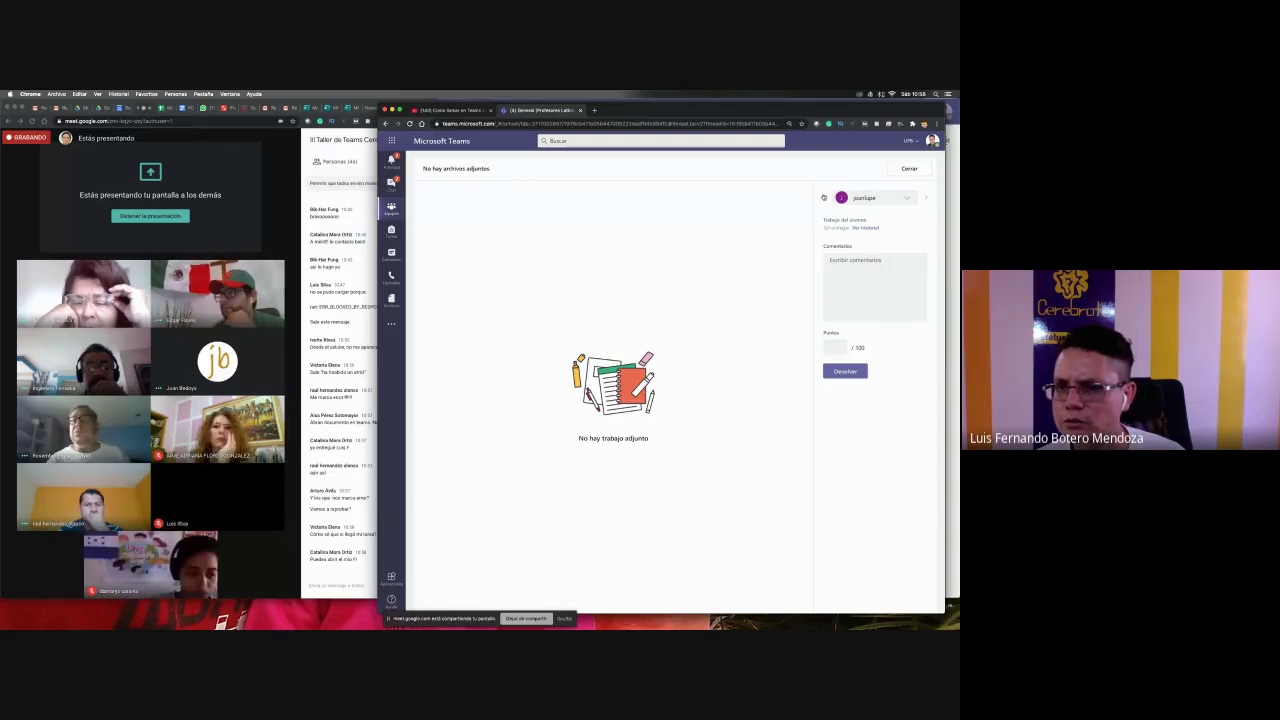
left_click(865, 228)
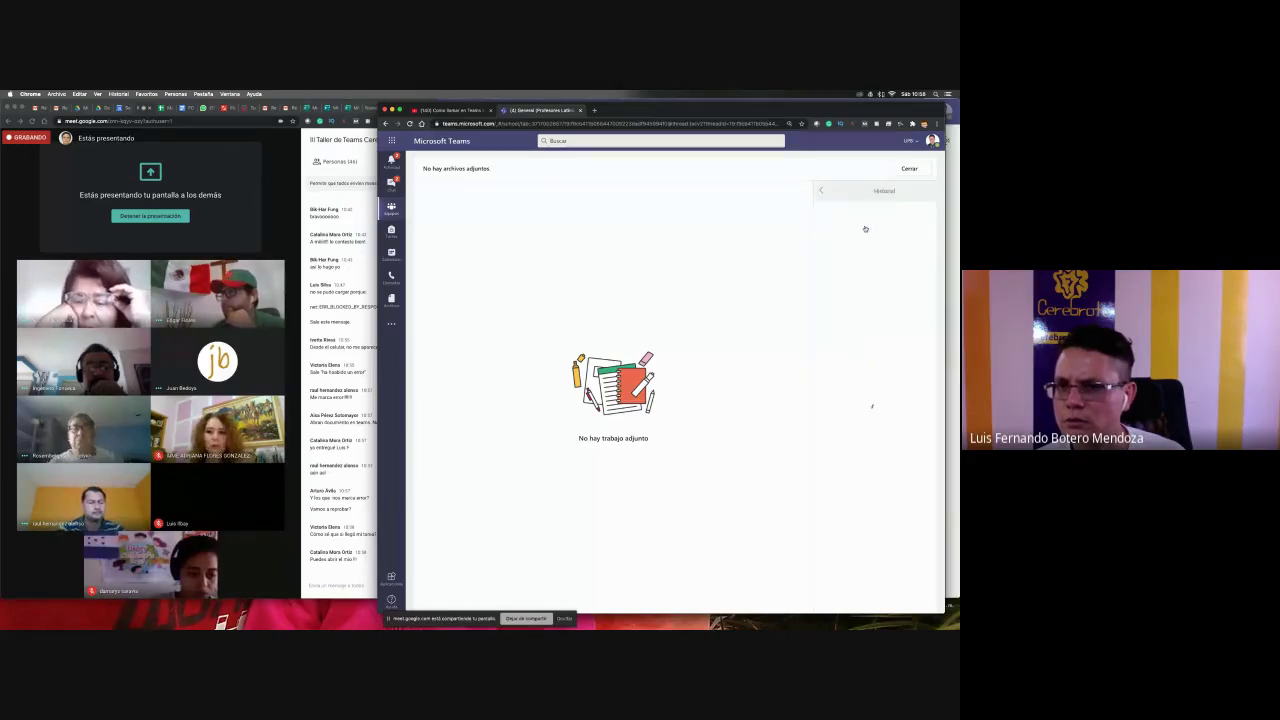
left_click(822, 192)
- Review the next student's history, advance once more, then switch to the desktop Teams app
left_click(925, 201)
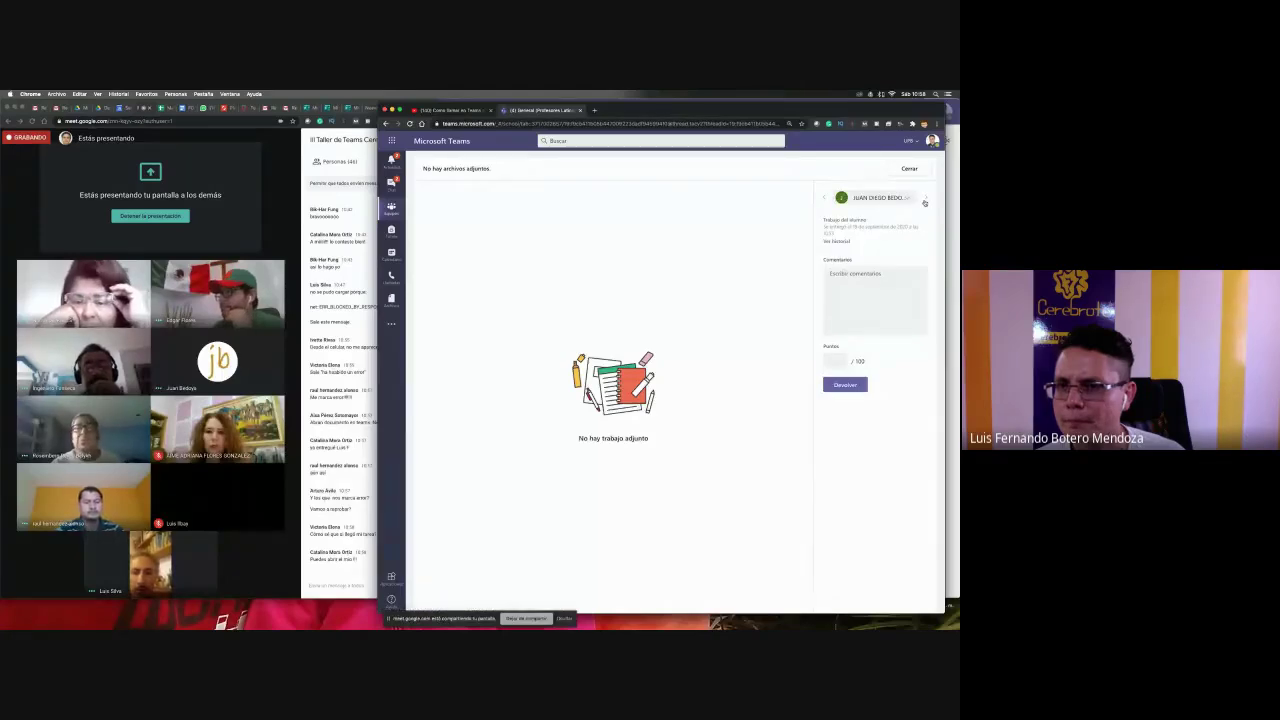
left_click(836, 241)
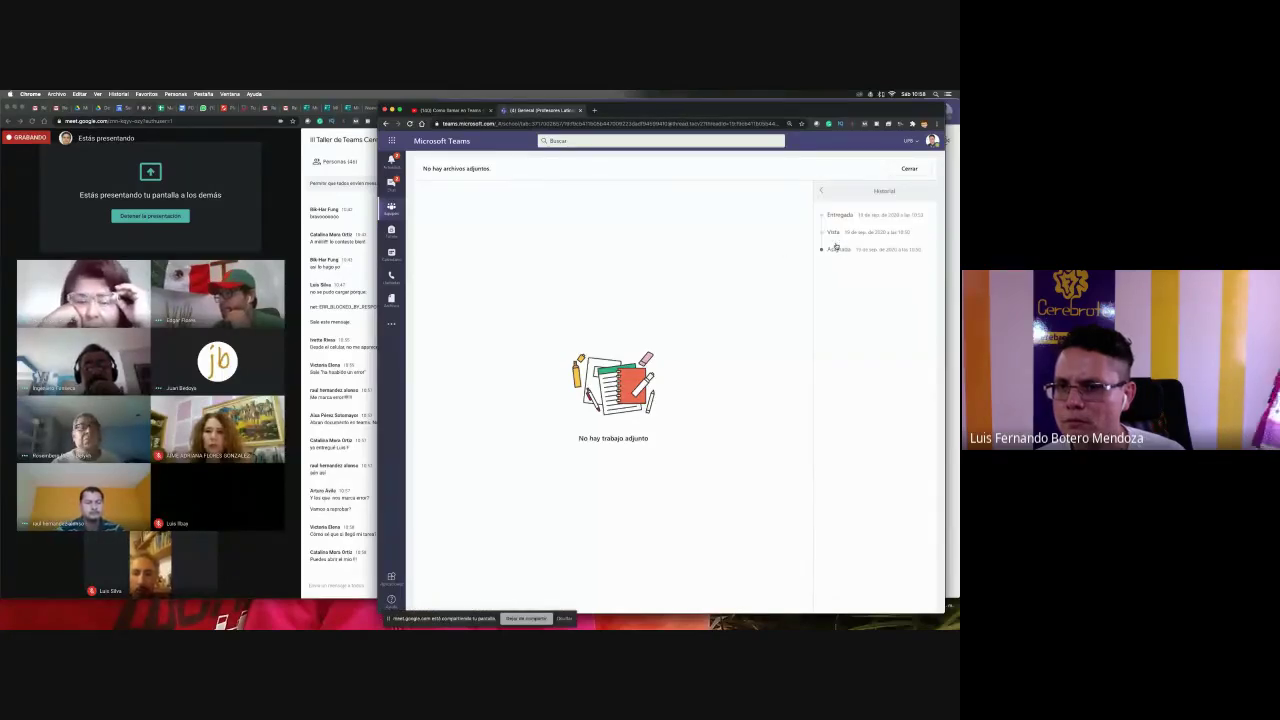
left_click(821, 190)
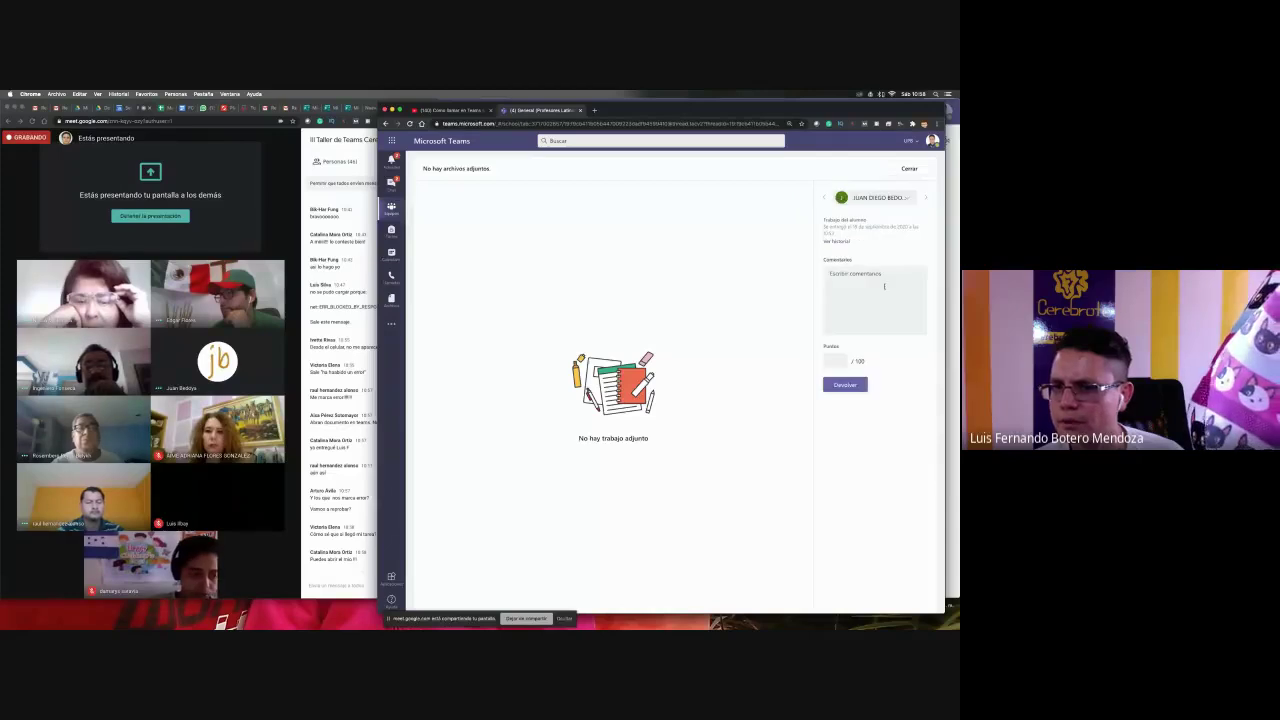
left_click(924, 200)
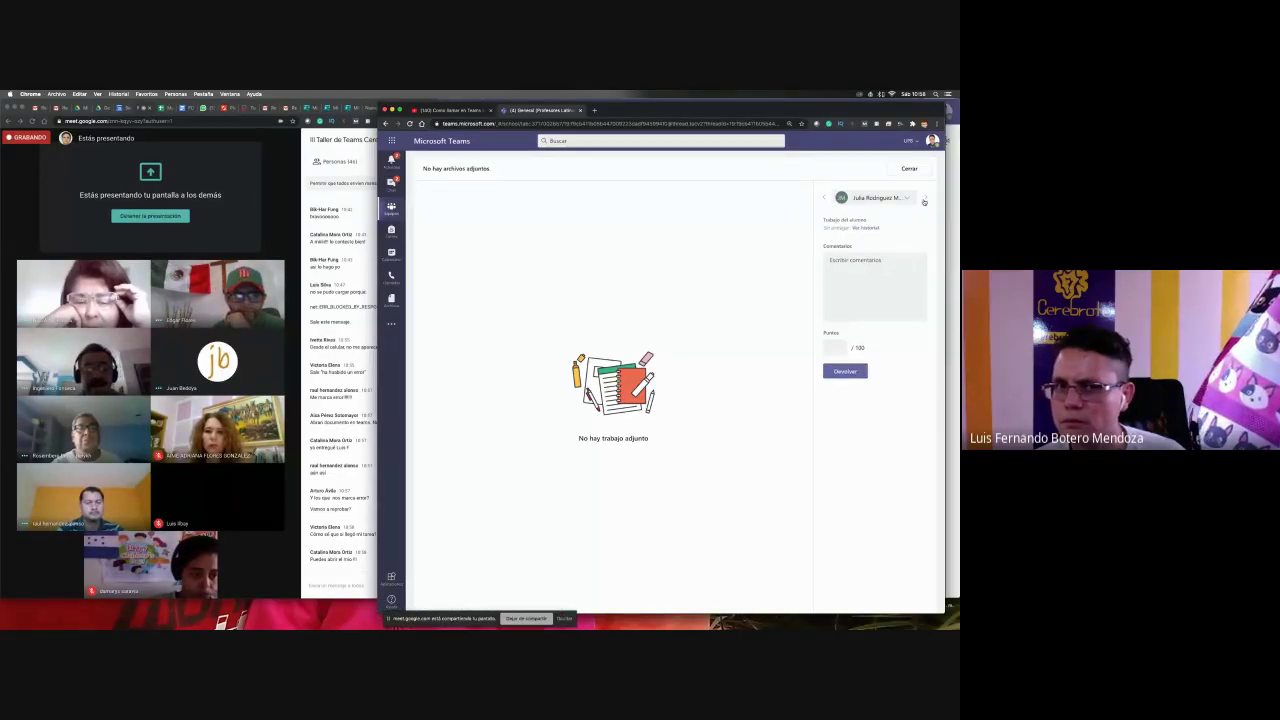
key("super+Tab")
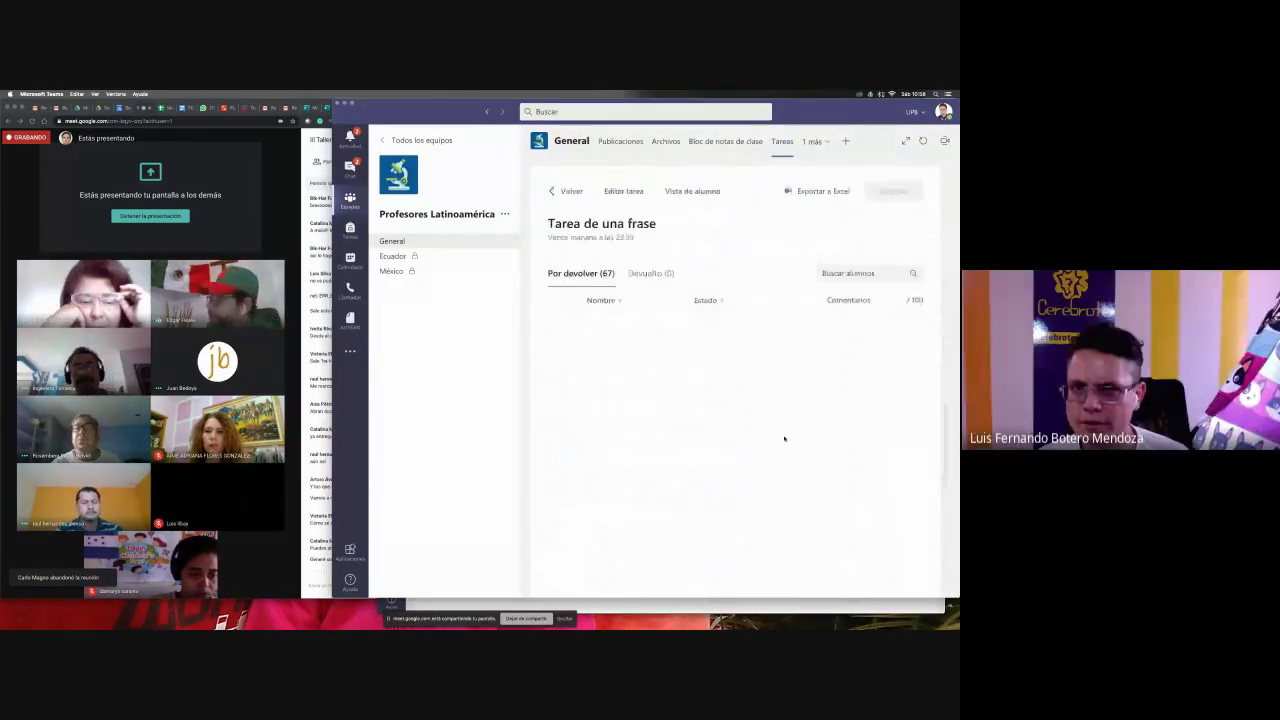
- Sort Tarea de una frase students by Estado and open an Entregado student's entry
left_click(712, 302)
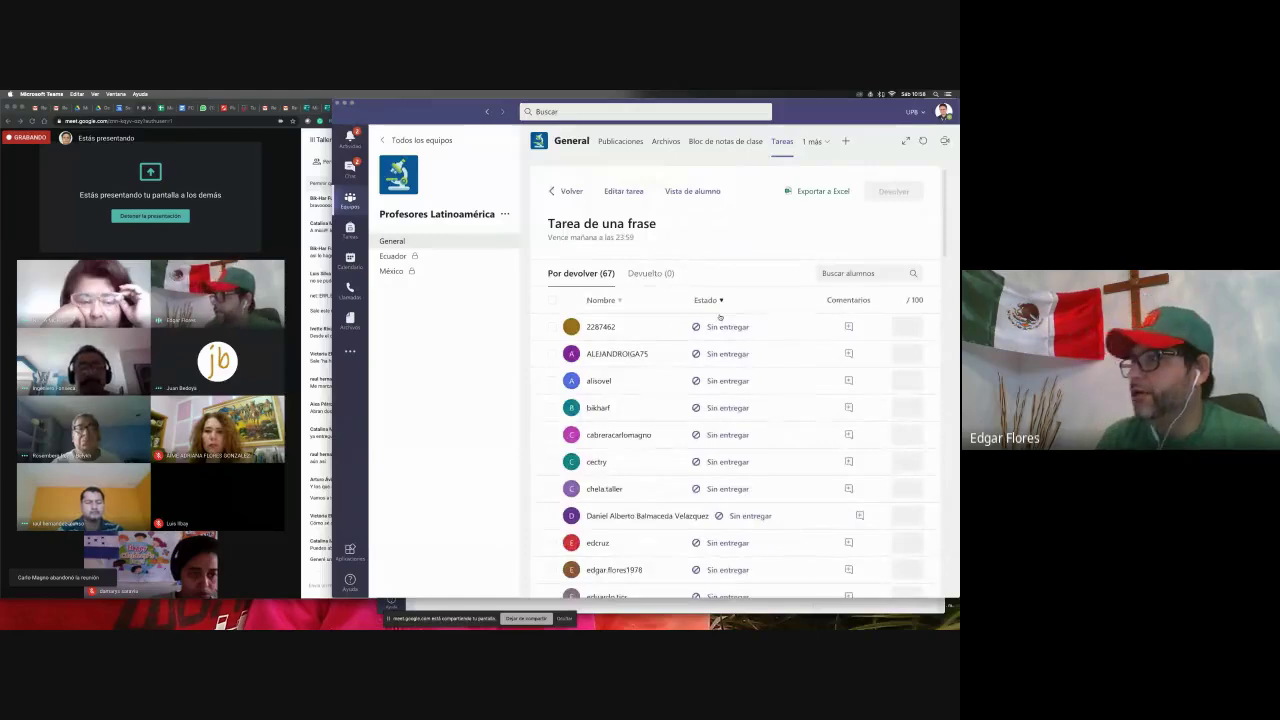
scroll(719, 317, "down", 20)
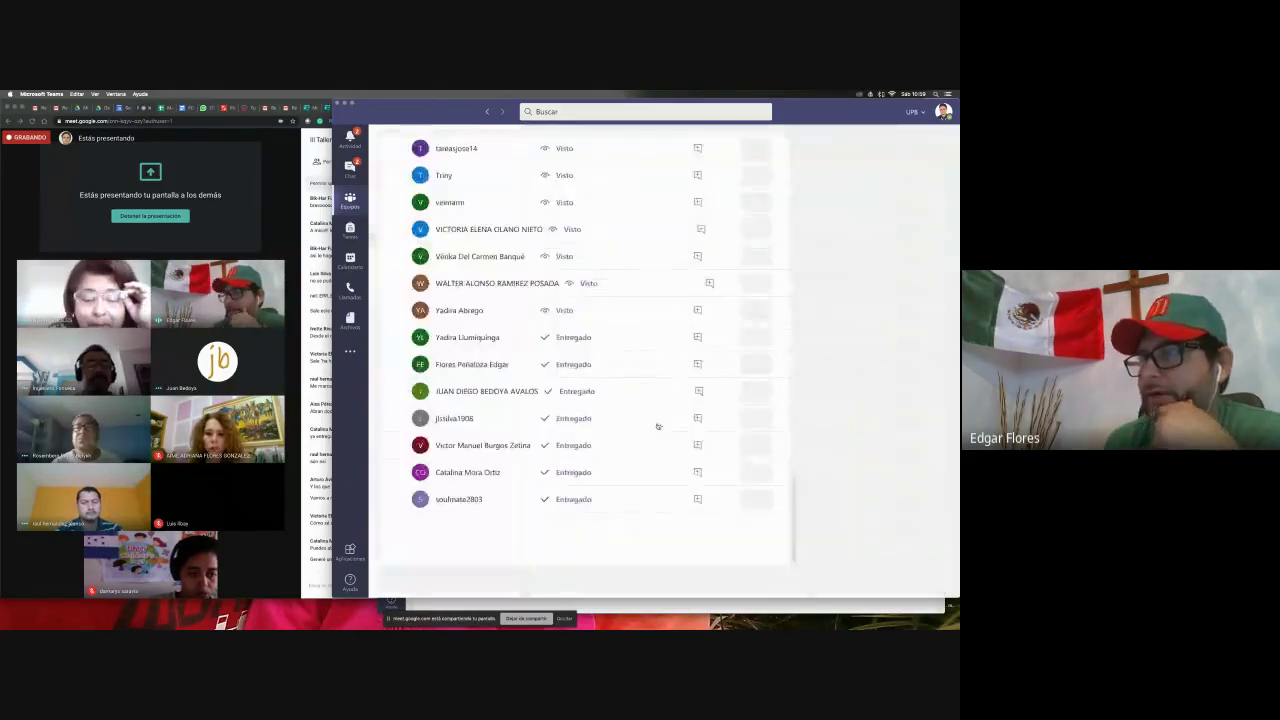
left_click(657, 425)
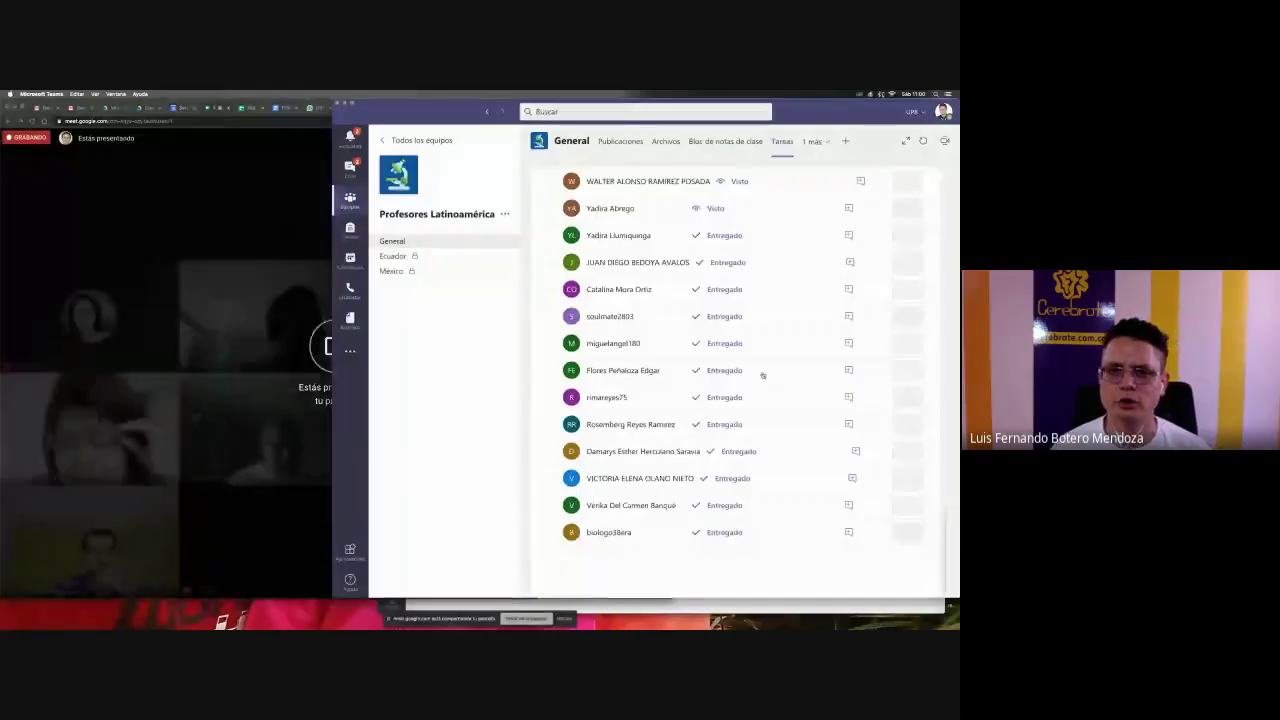
- Return to the General channel and switch it to Tareas via the '2 más' menu
scroll(762, 374, "down", 5)
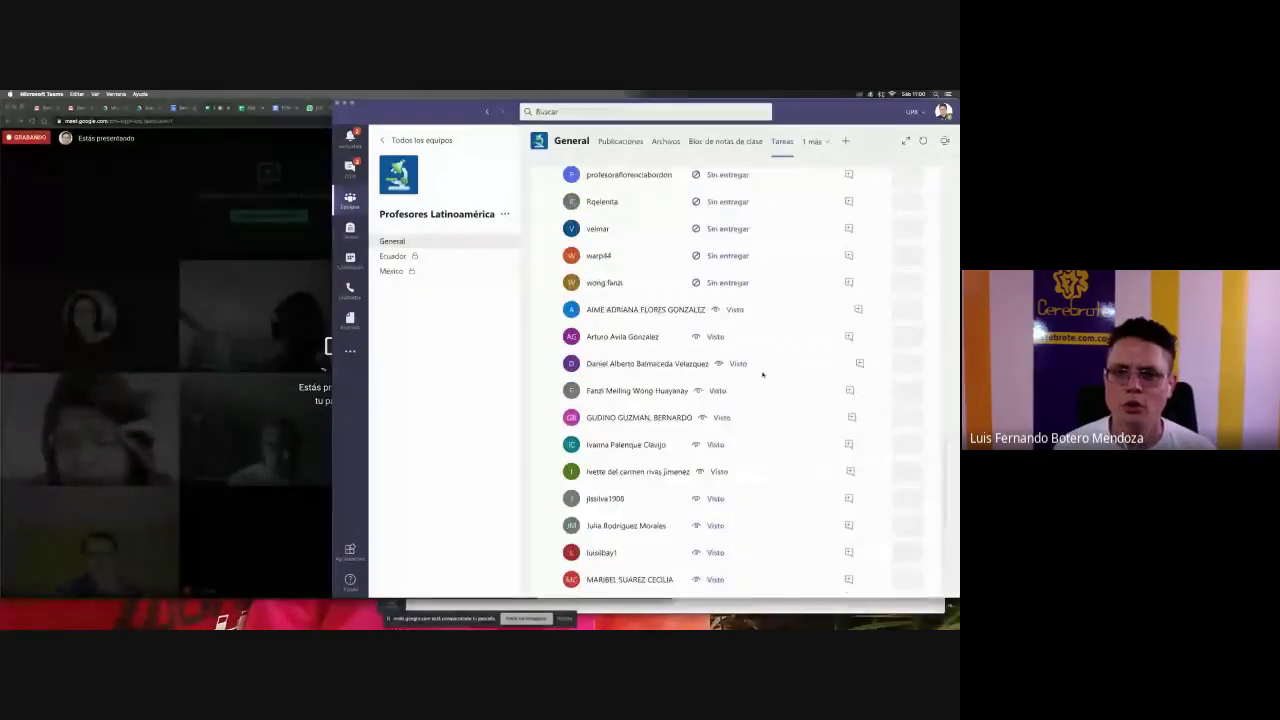
scroll(762, 374, "up", 3)
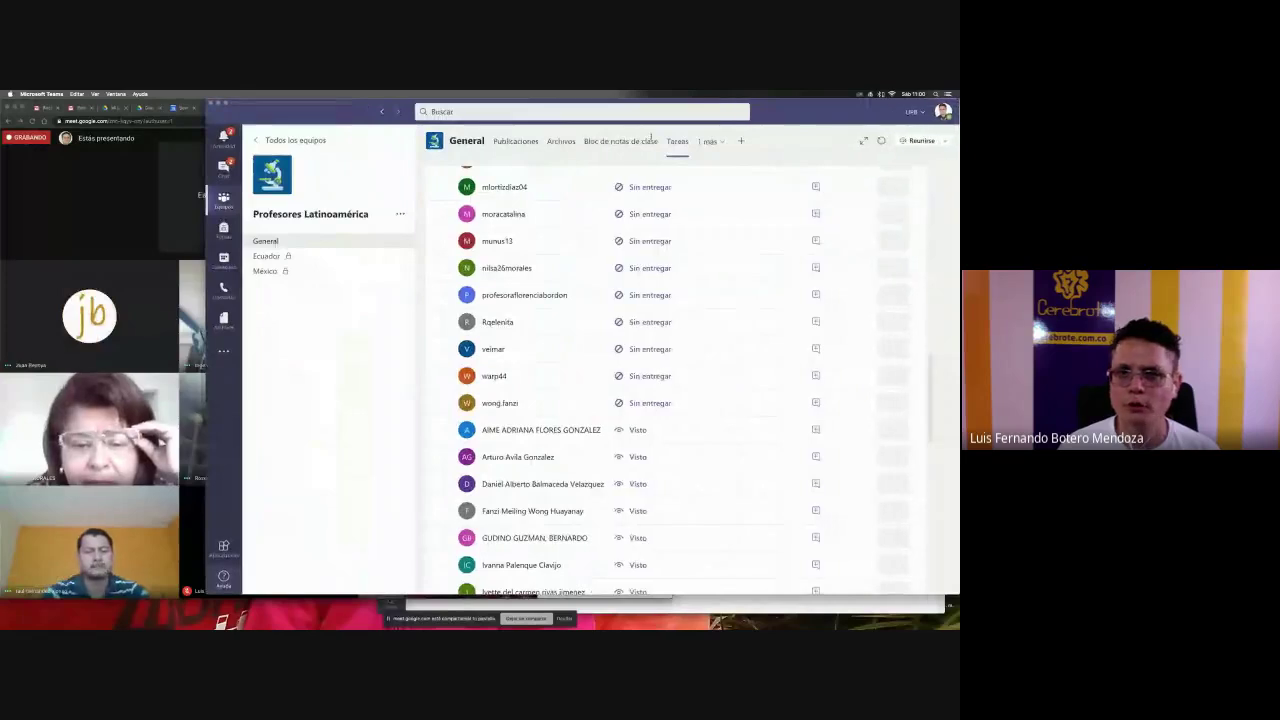
left_click(338, 247)
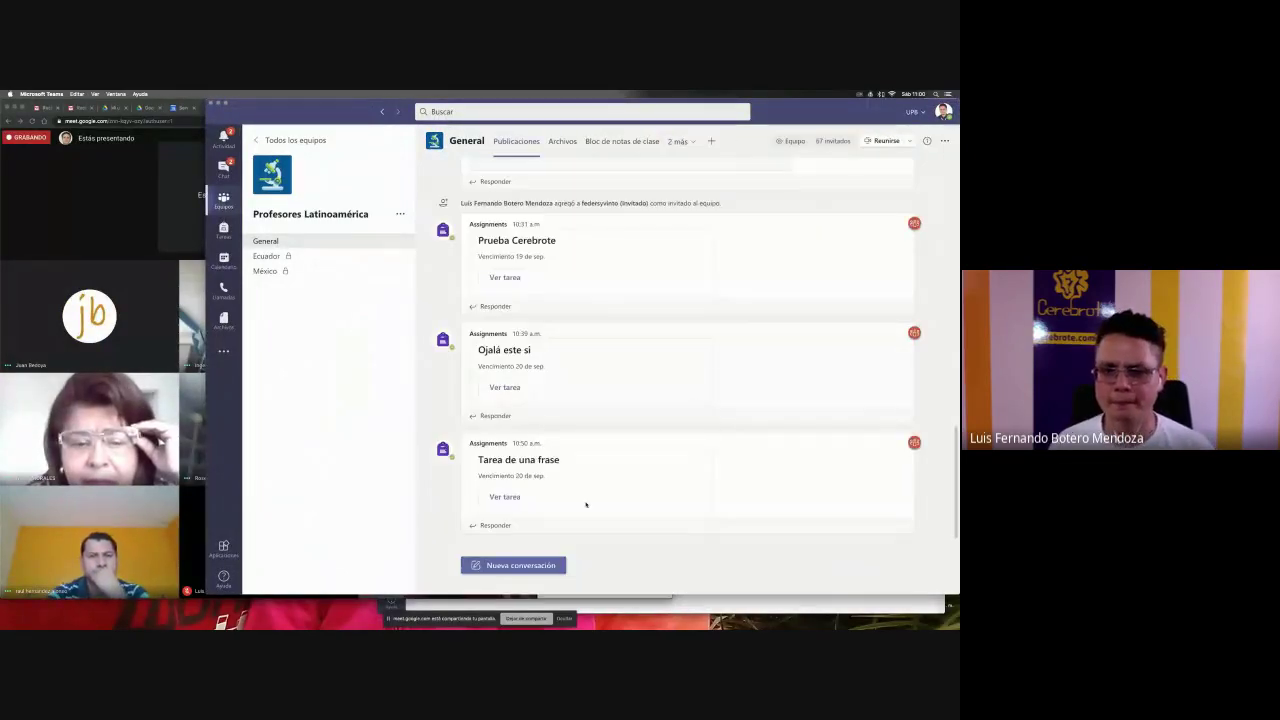
left_click(685, 143)
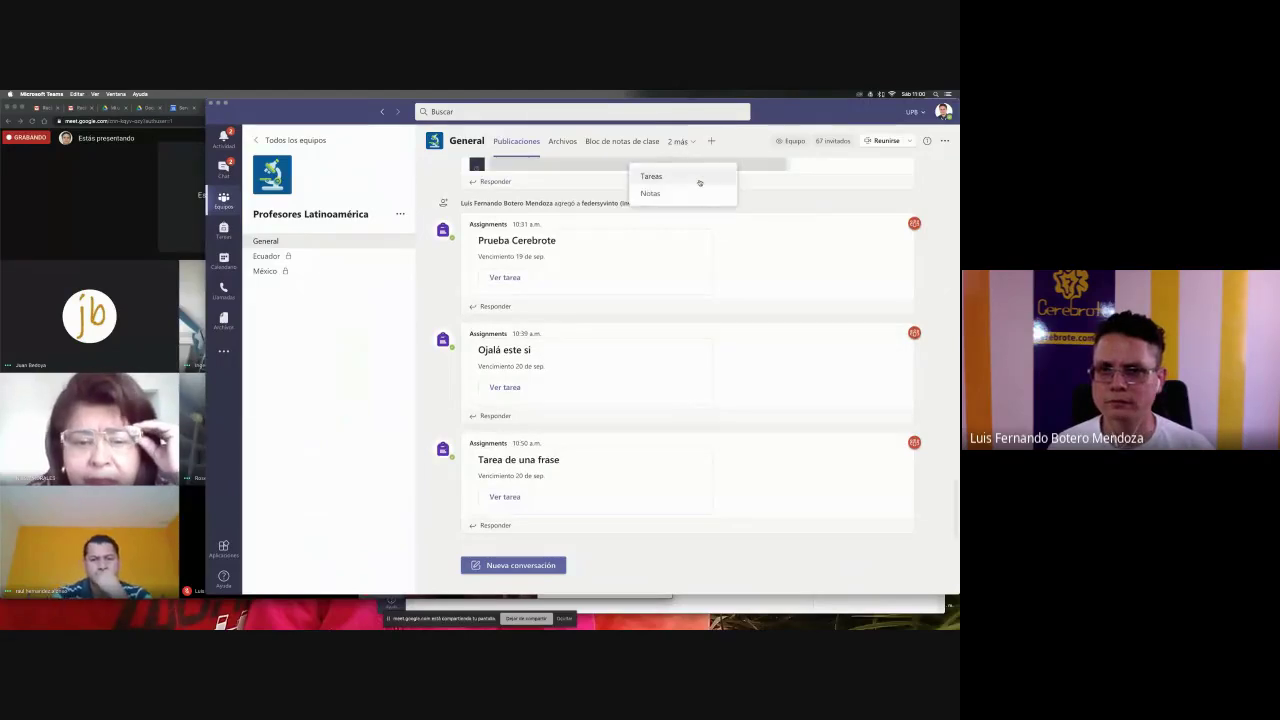
left_click(697, 176)
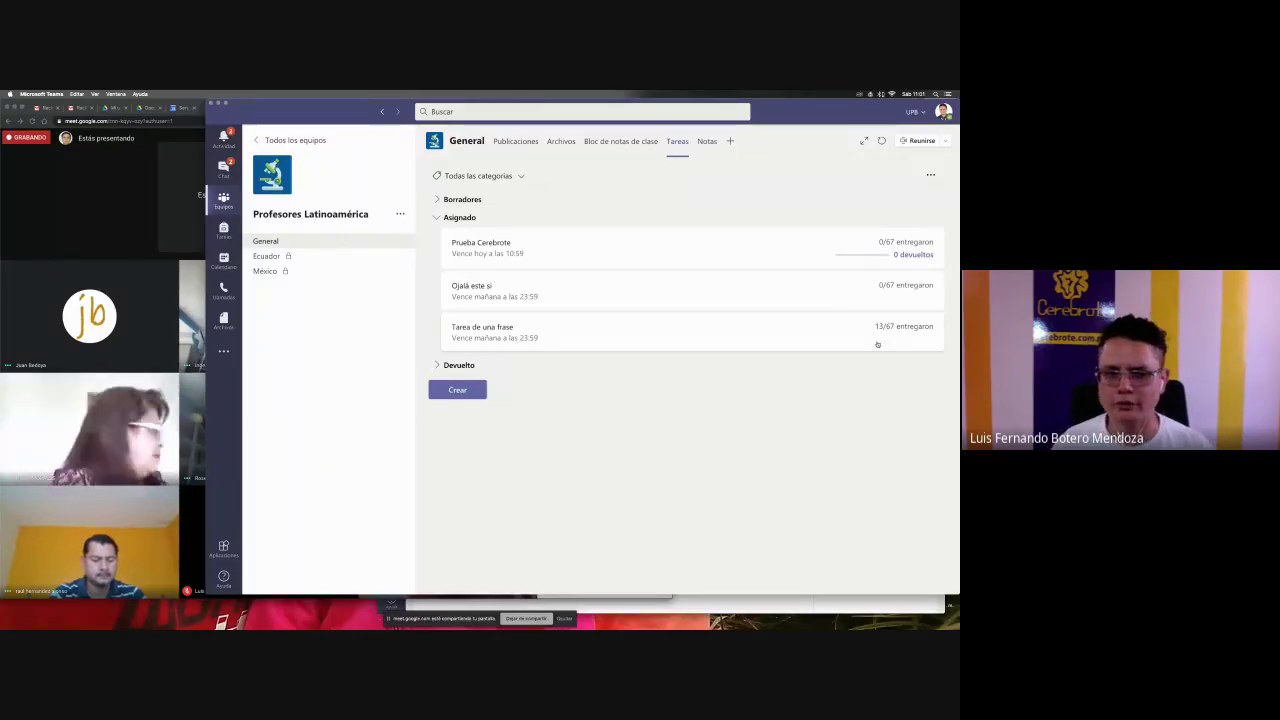
- Open Tarea de una frase and look through its student list
left_click(790, 339)
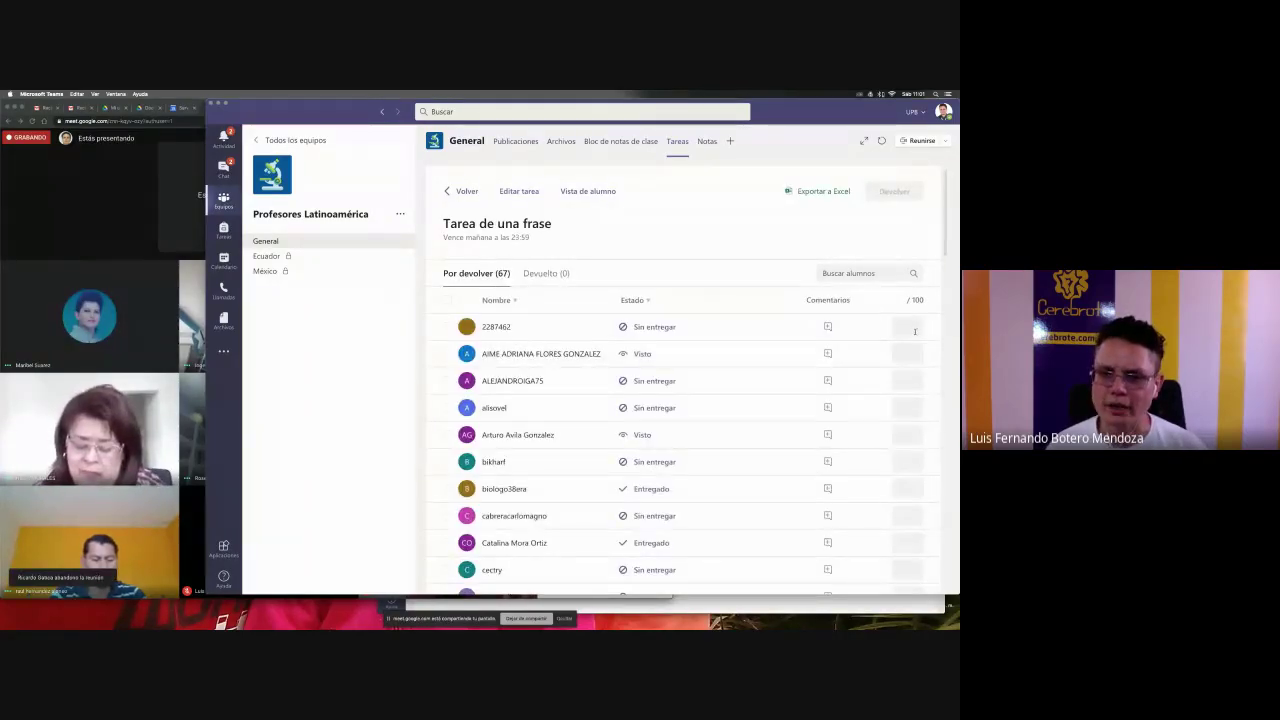
scroll(914, 332, "down", 5)
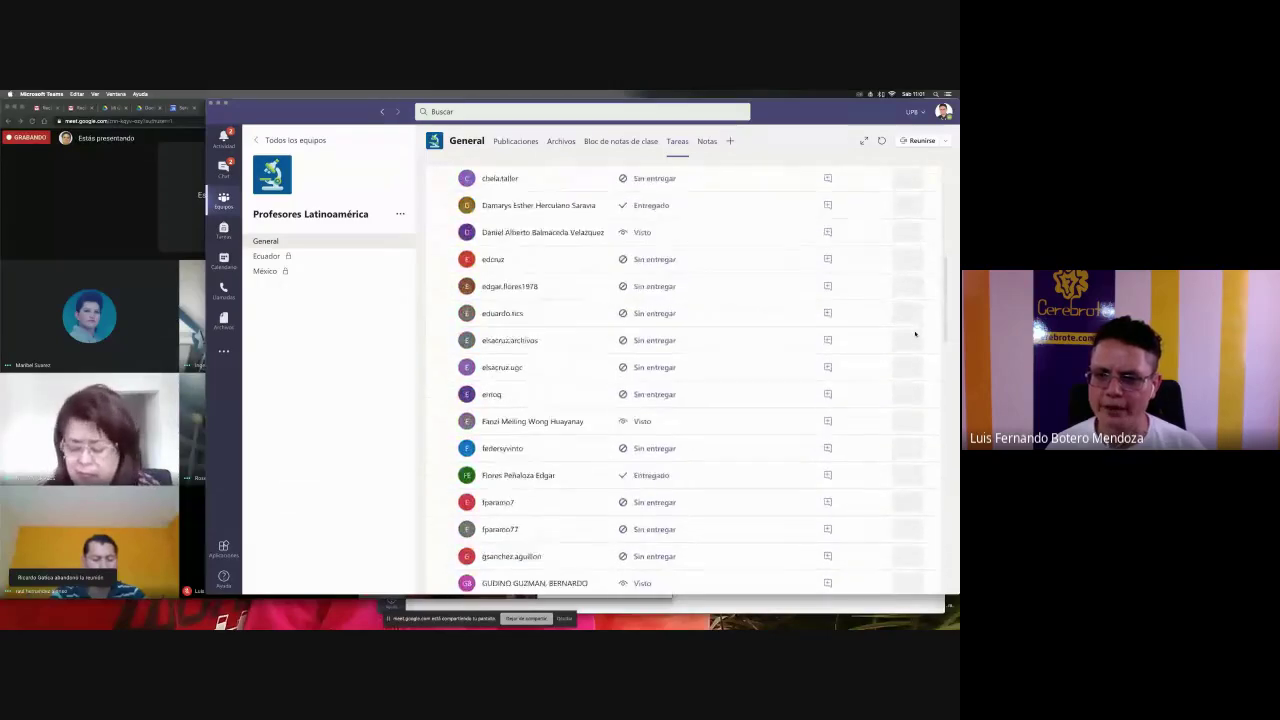
scroll(914, 333, "down", 10)
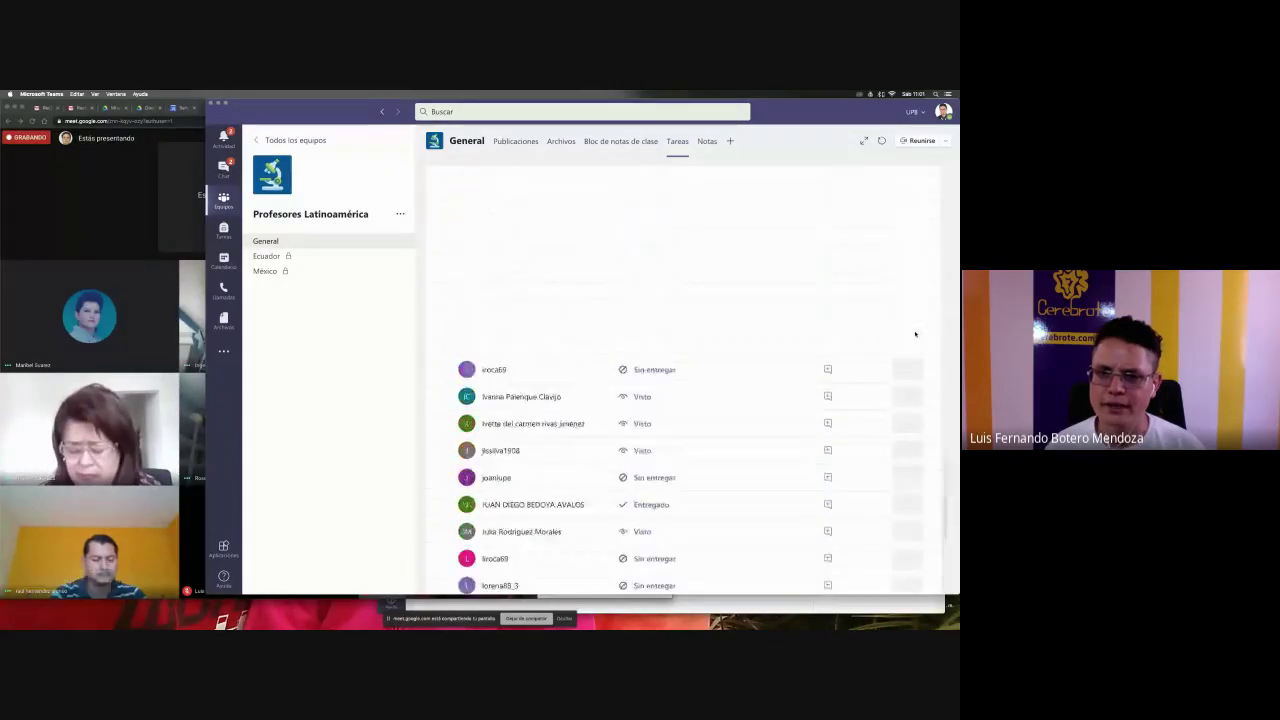
scroll(914, 334, "up", 15)
- Sort the students by Estado, scroll through them, then return to the full teams list
left_click(631, 299)
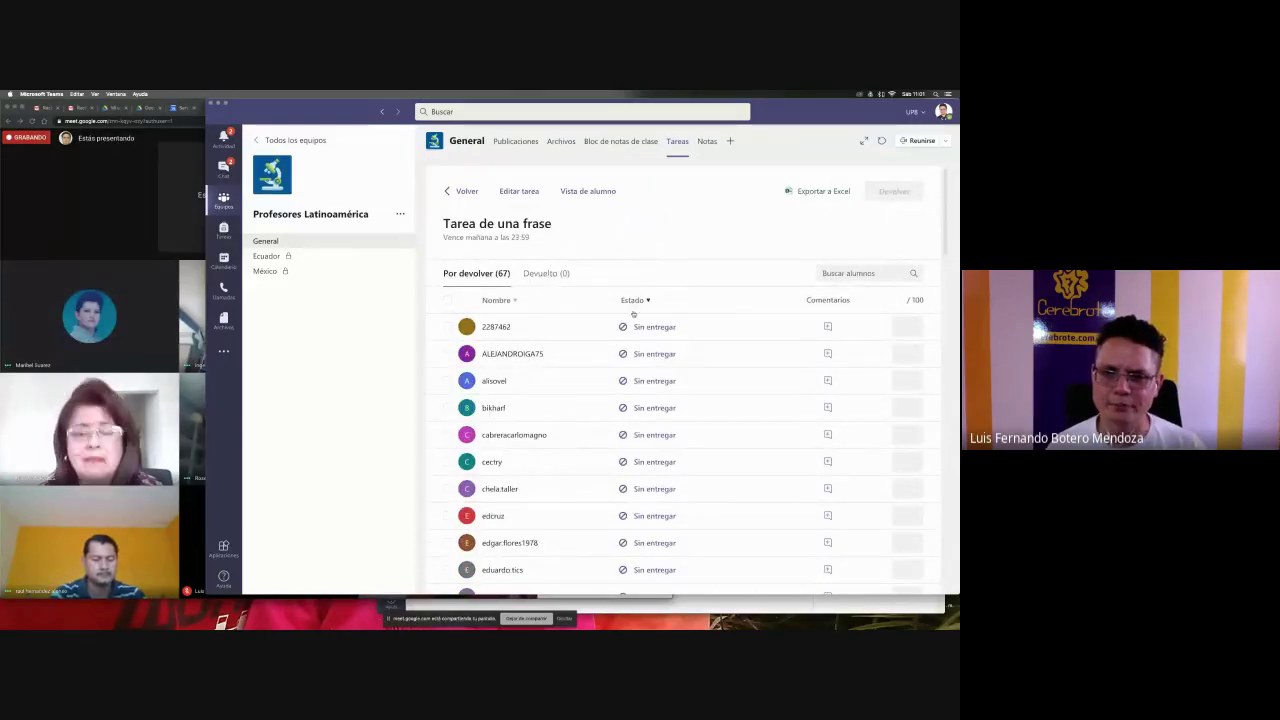
scroll(634, 320, "down", 10)
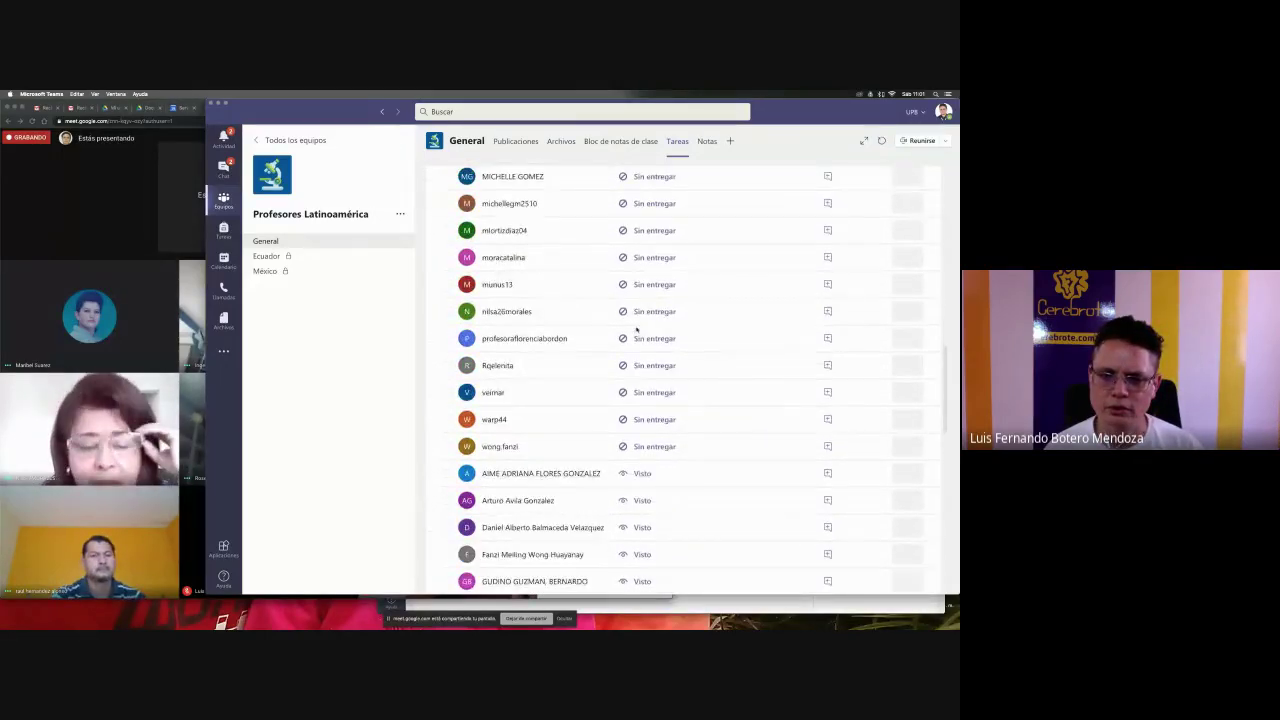
scroll(636, 329, "down", 3)
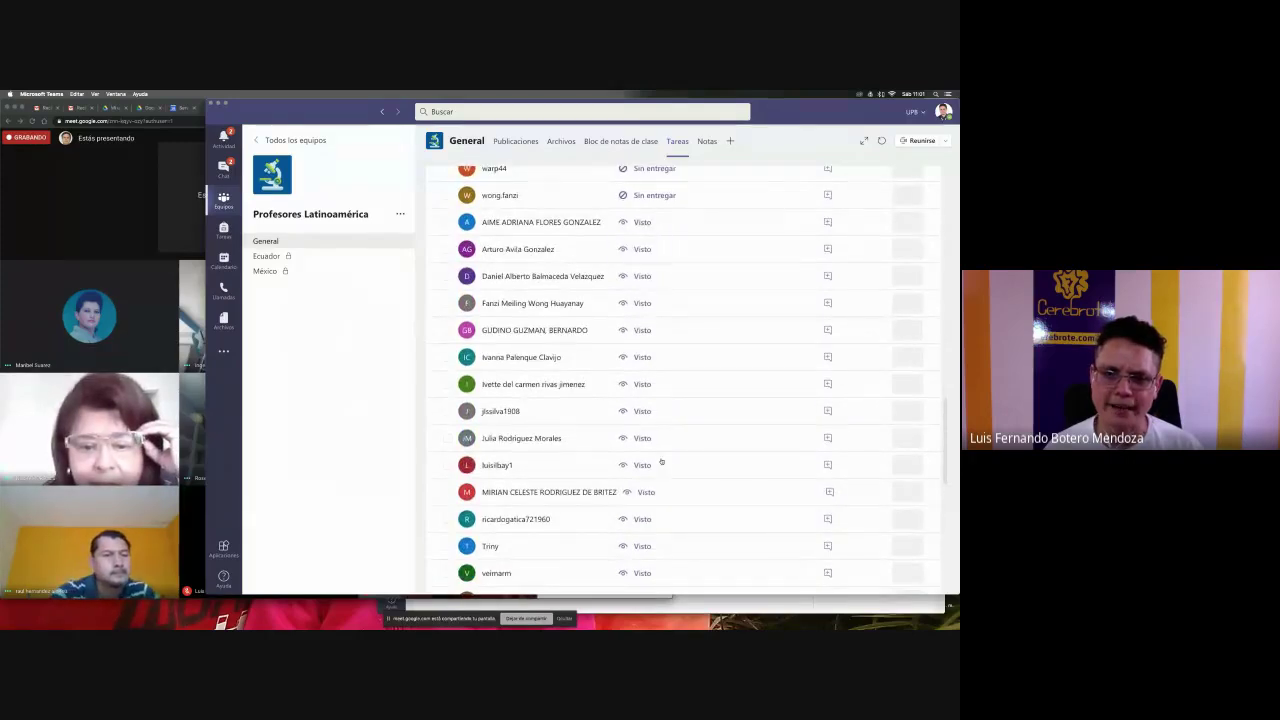
scroll(638, 333, "down", 1)
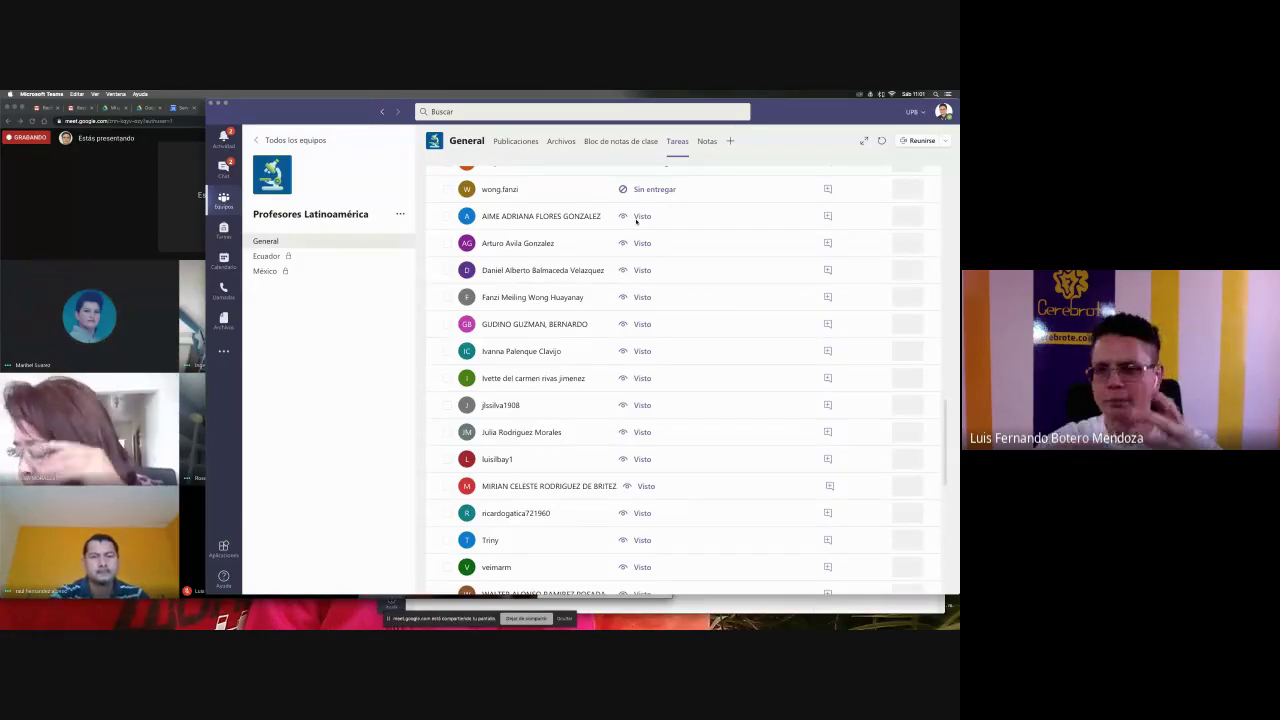
scroll(636, 221, "down", 5)
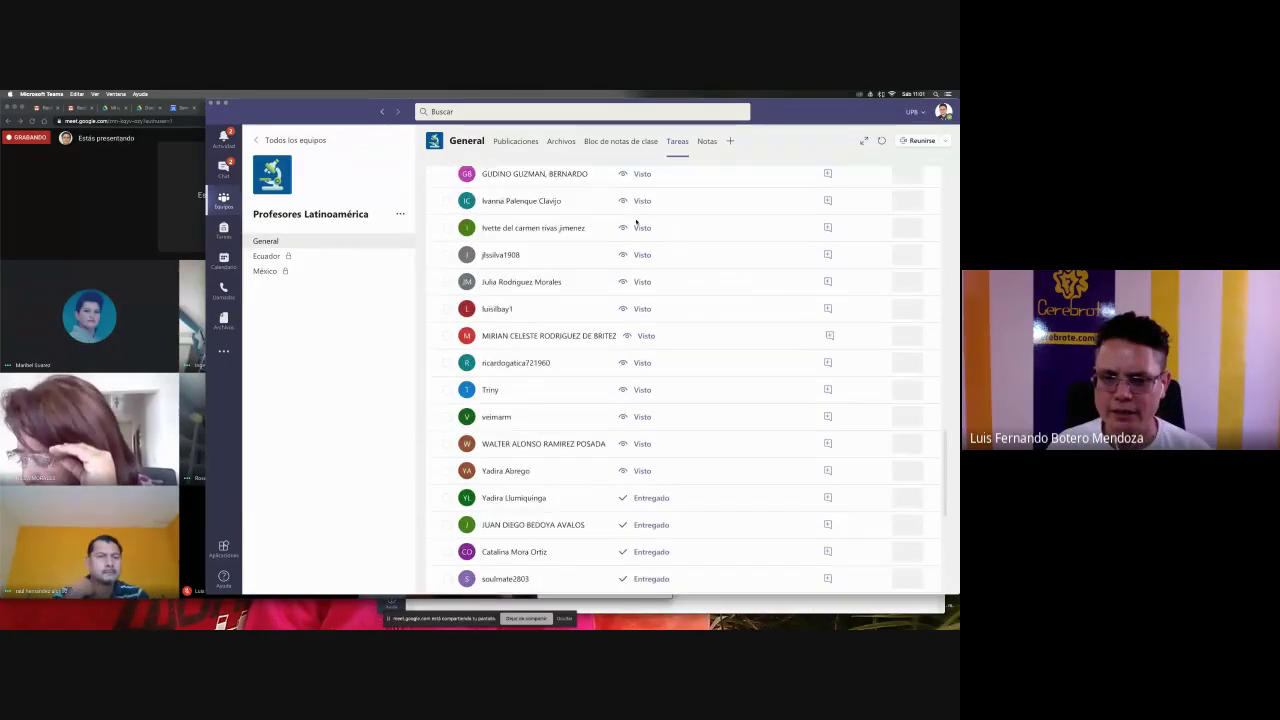
scroll(636, 221, "down", 2)
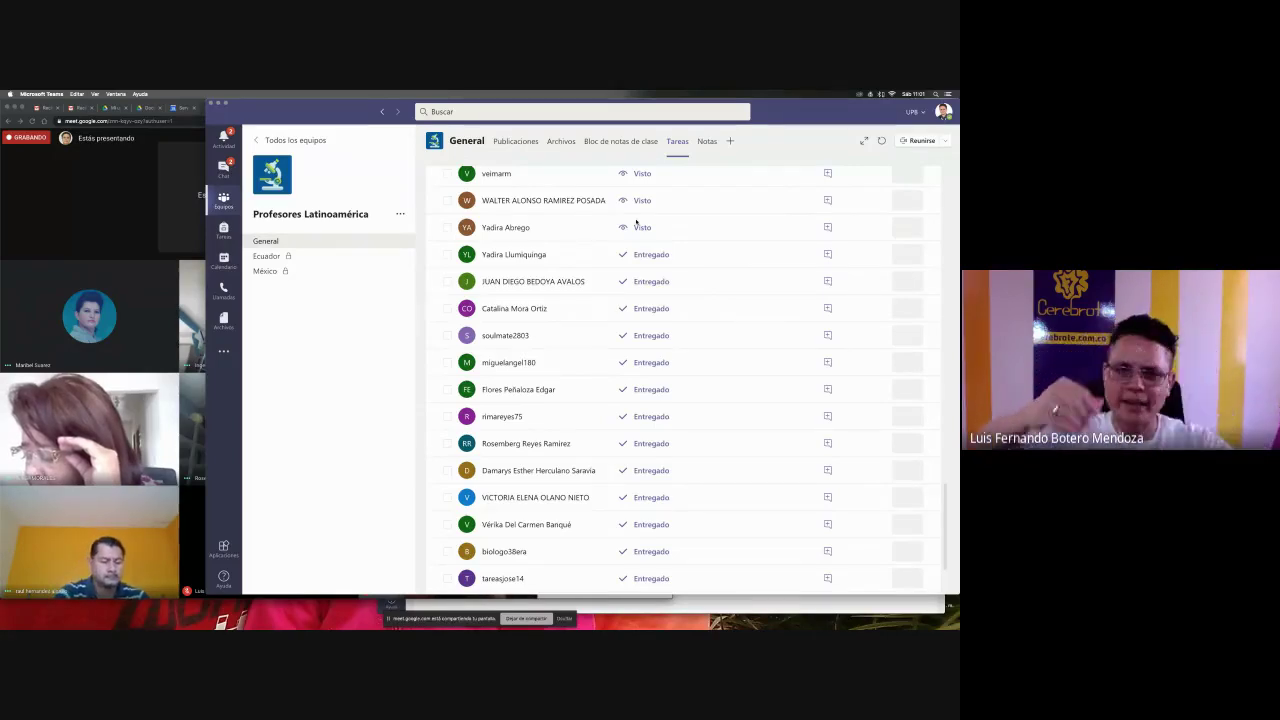
left_click(273, 142)
- Open the Empaques - Núcleo team's General channel, then bring the Google Meet call forward
scroll(607, 372, "down", 5)
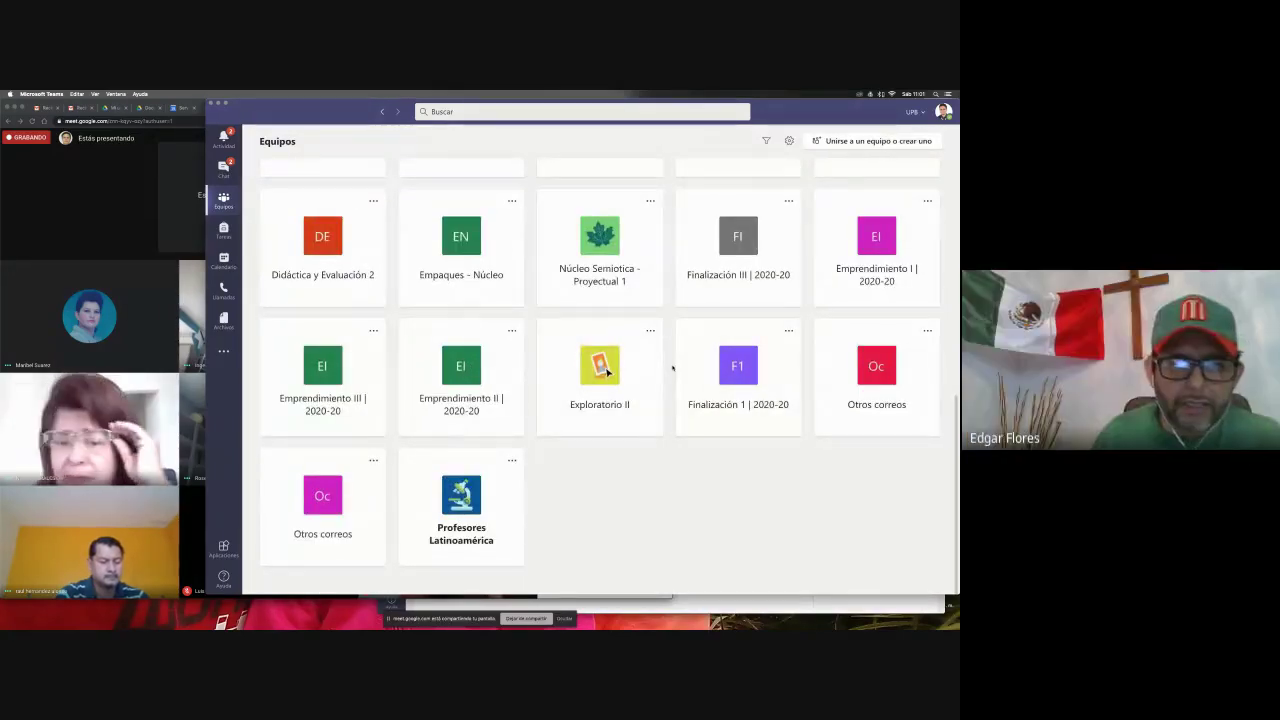
scroll(672, 368, "up", 1)
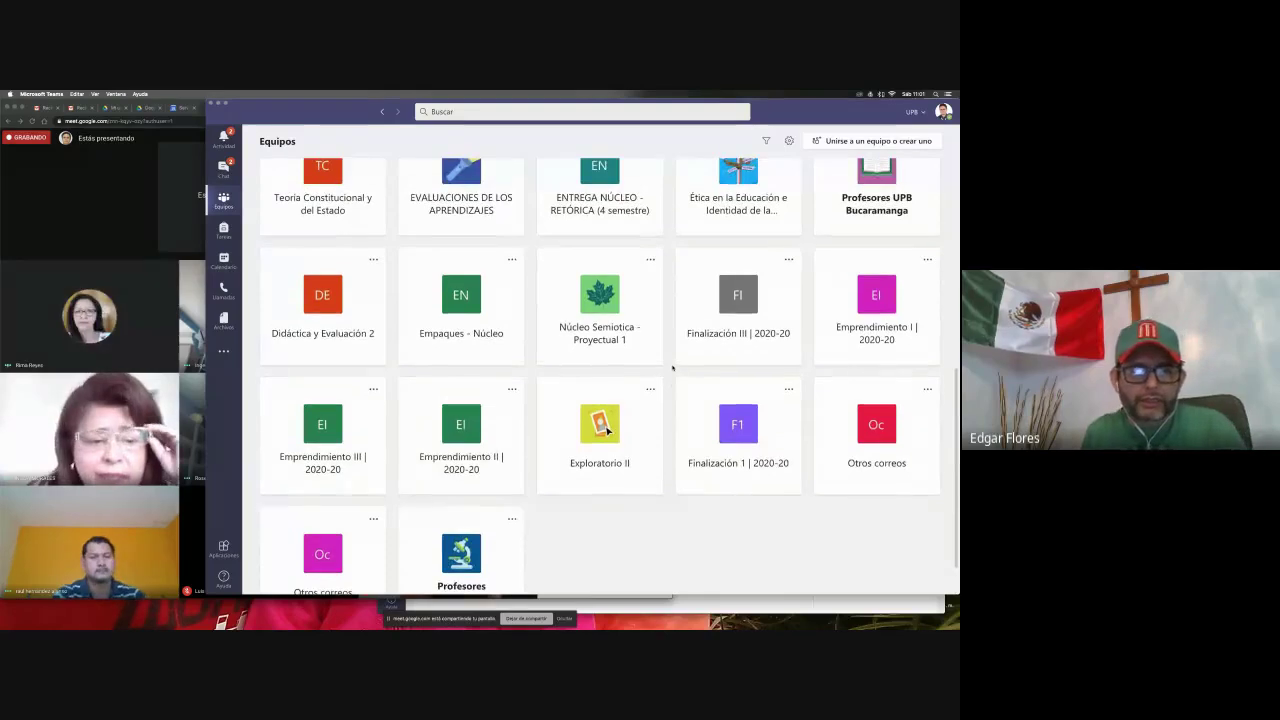
scroll(672, 368, "down", 1)
scroll(672, 368, "down", 1)
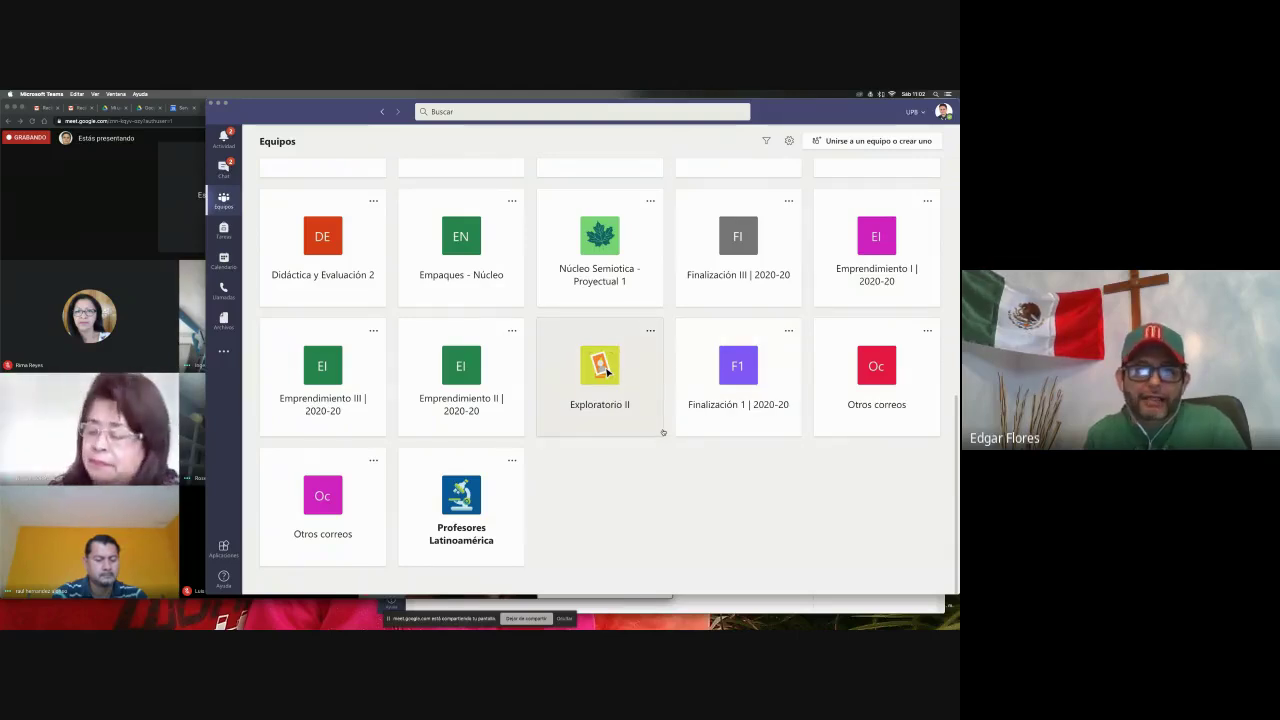
left_click(418, 236)
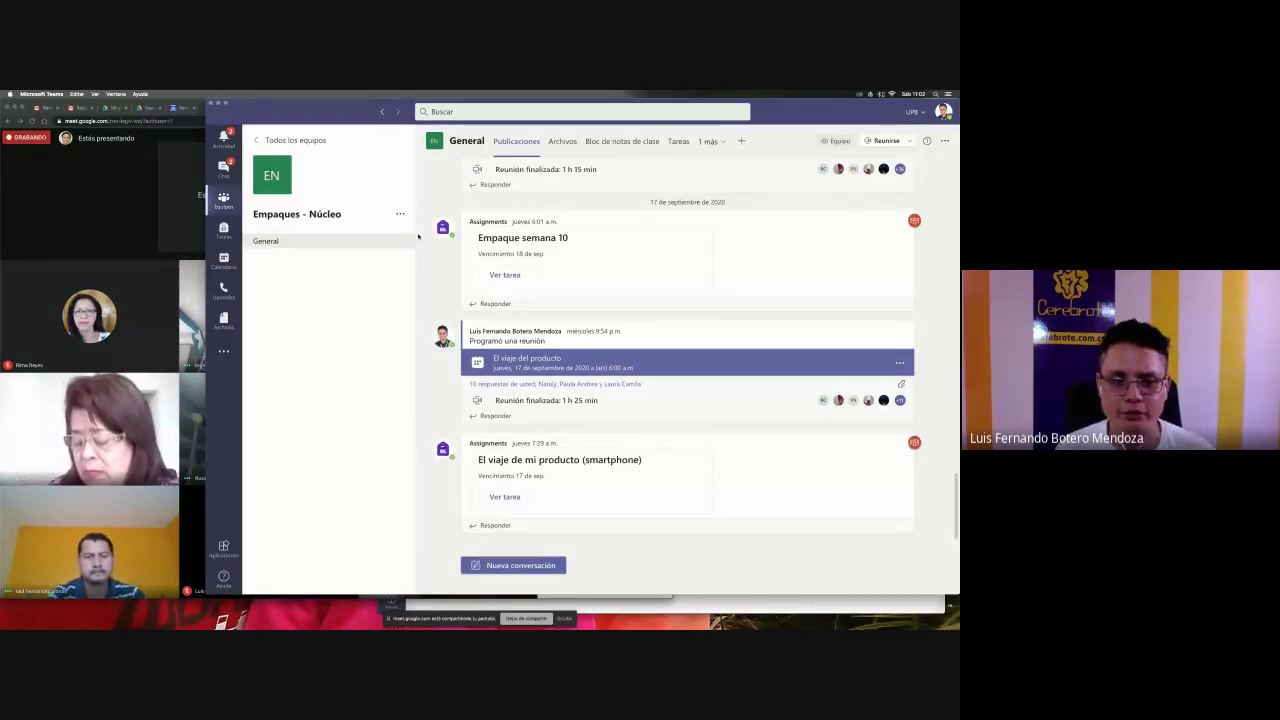
left_click(90, 430)
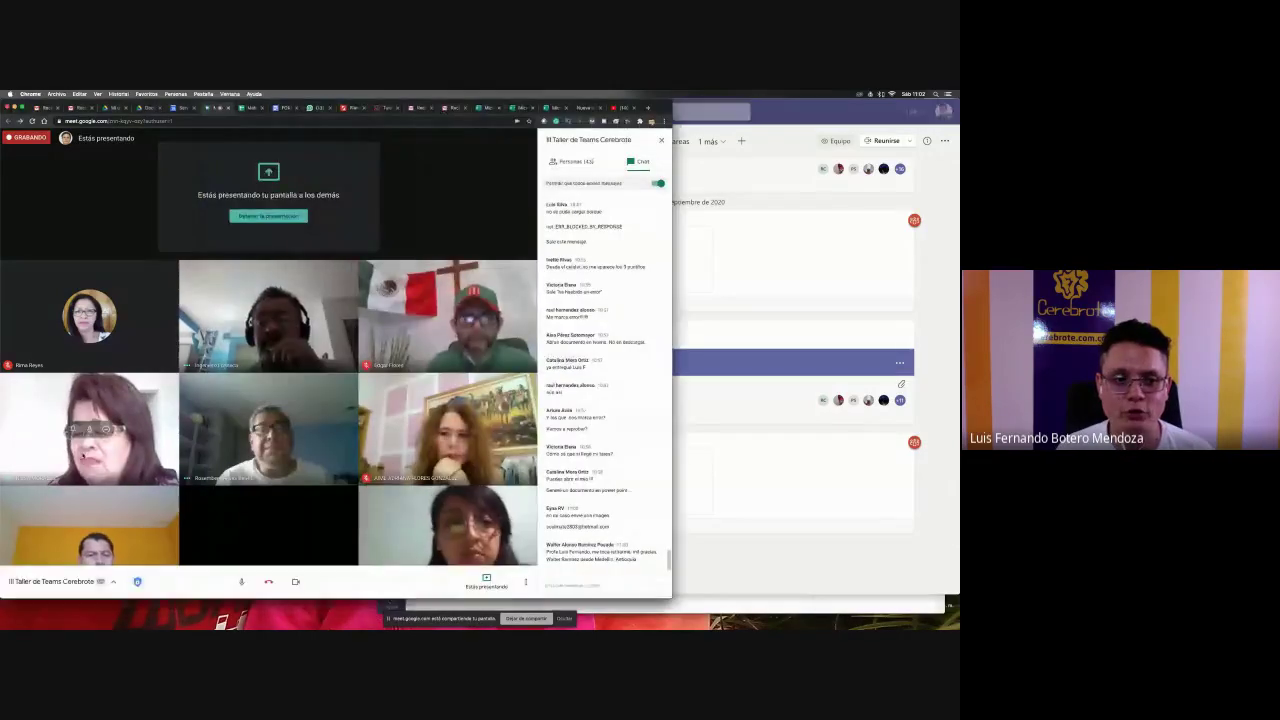
- Mute a participant for everyone with Silenciar, then return to Teams' Empaques - Núcleo channel
left_click(106, 429)
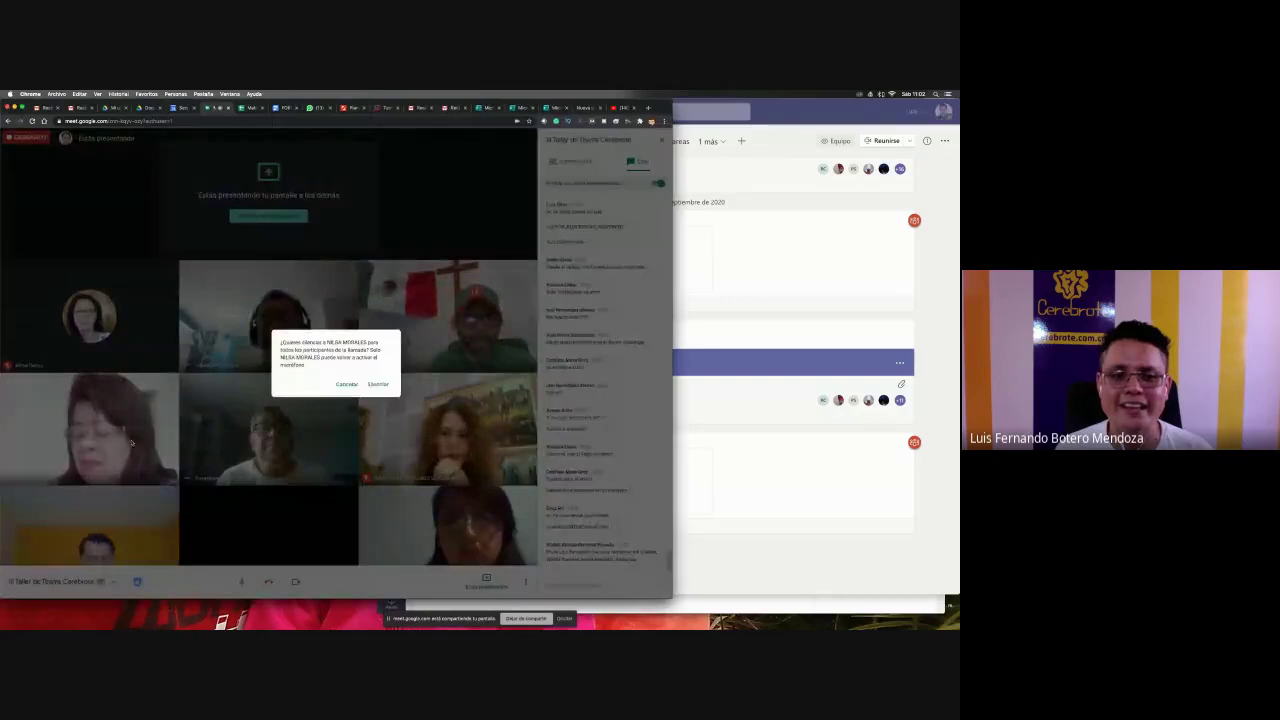
left_click(376, 382)
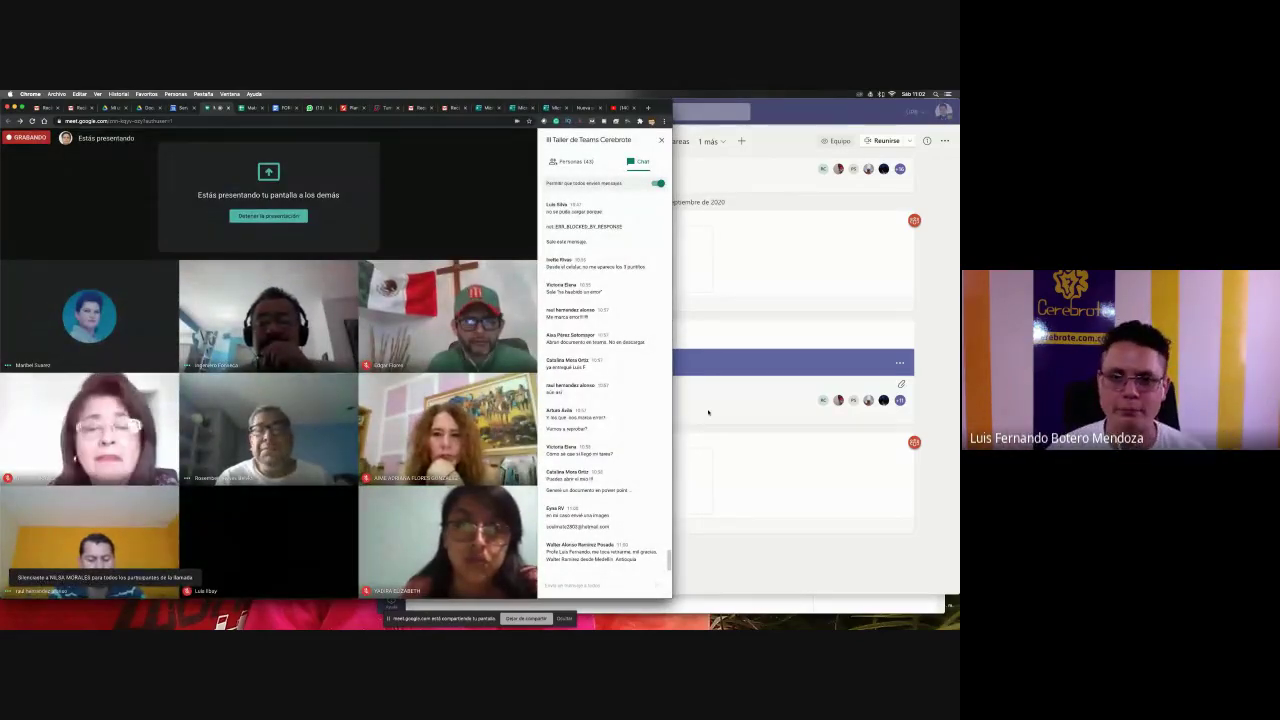
left_click(708, 412)
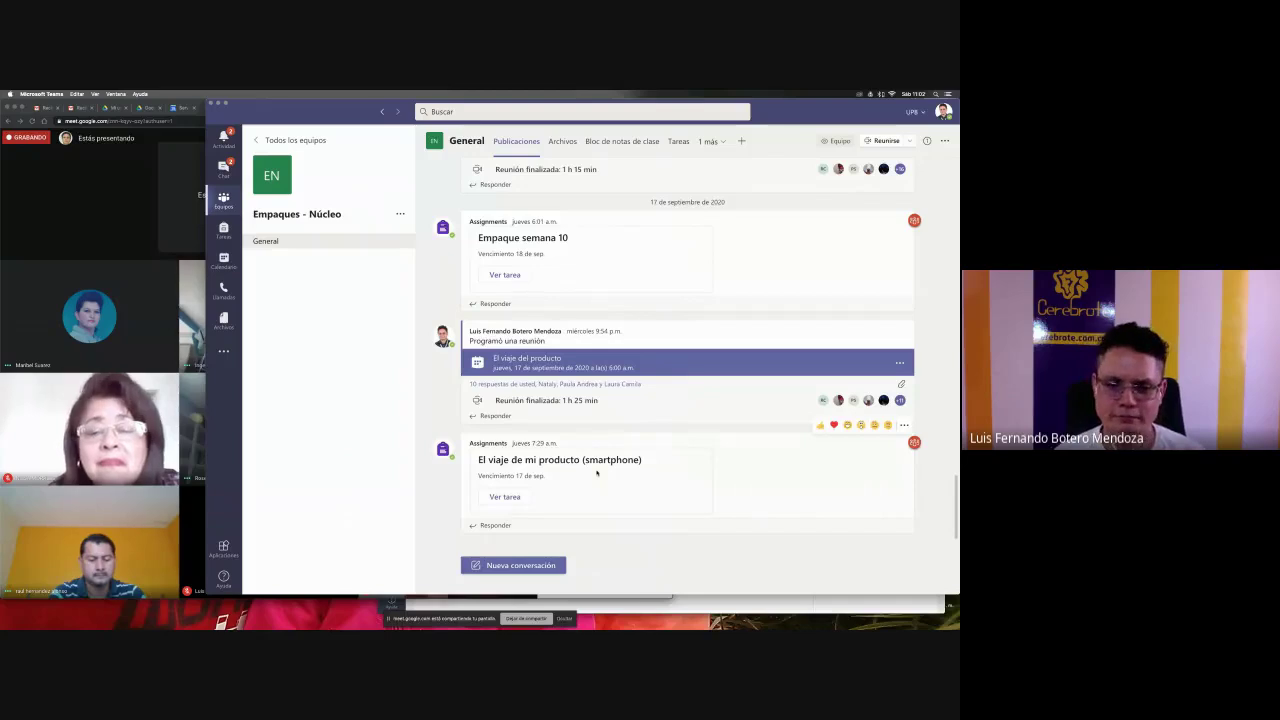
- In Tareas, load earlier assignments and open 'Empaque semana 10' to see its 21 students to return
left_click(677, 142)
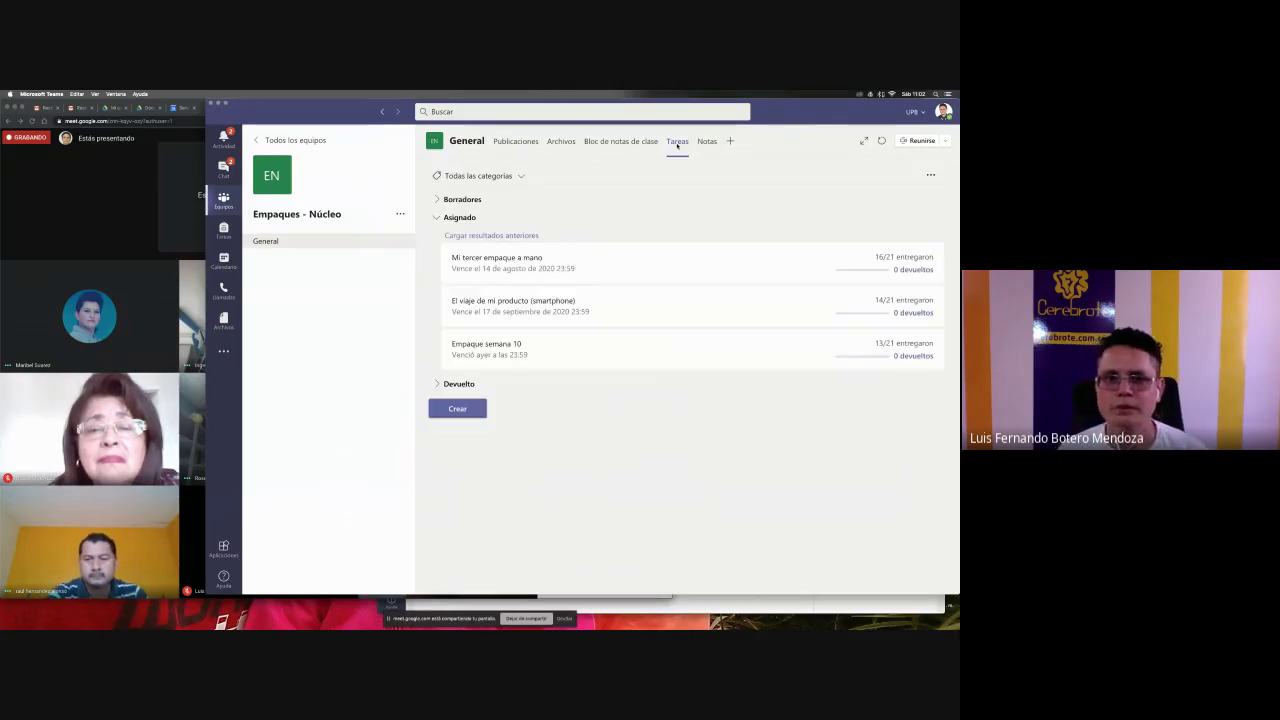
left_click(508, 236)
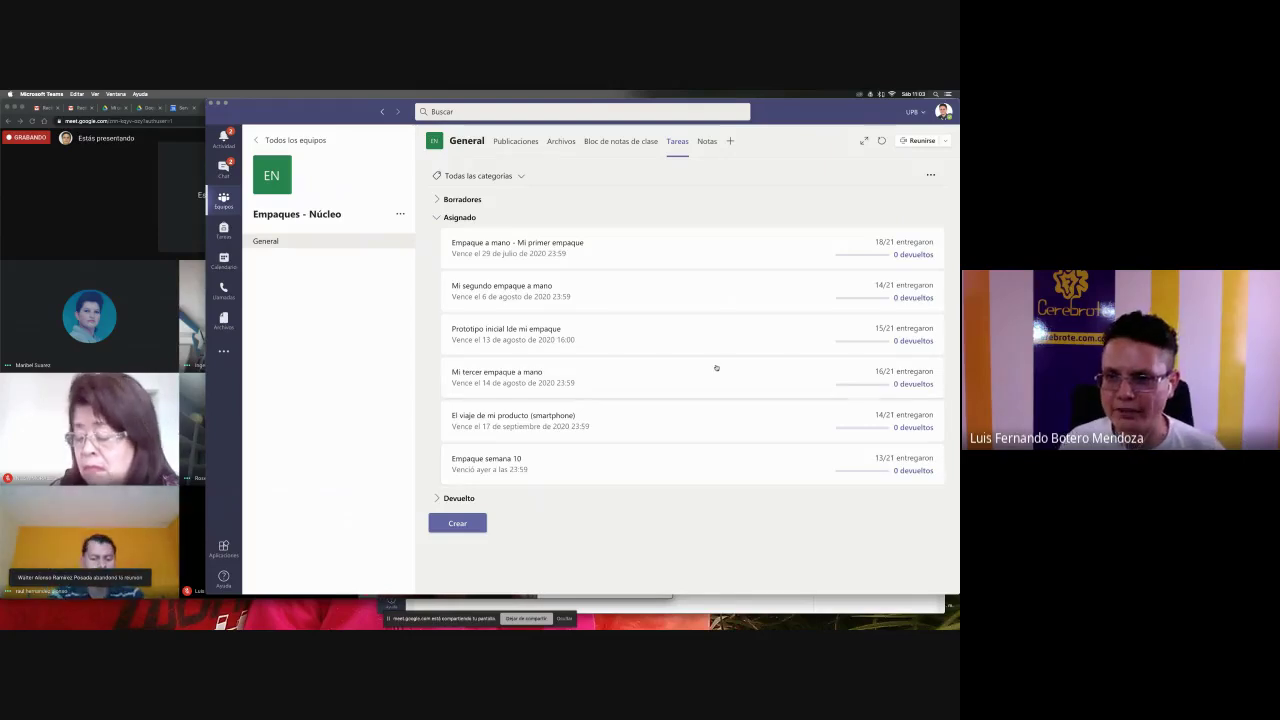
left_click(698, 470)
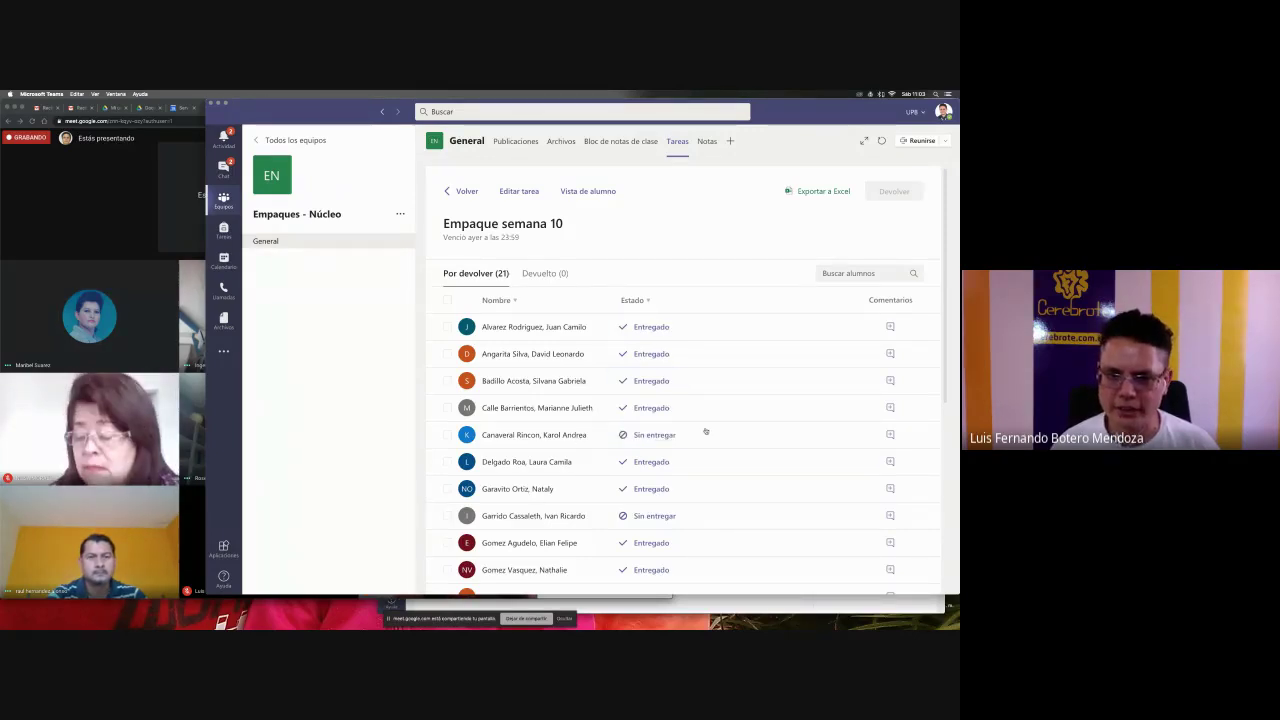
scroll(706, 431, "down", 4)
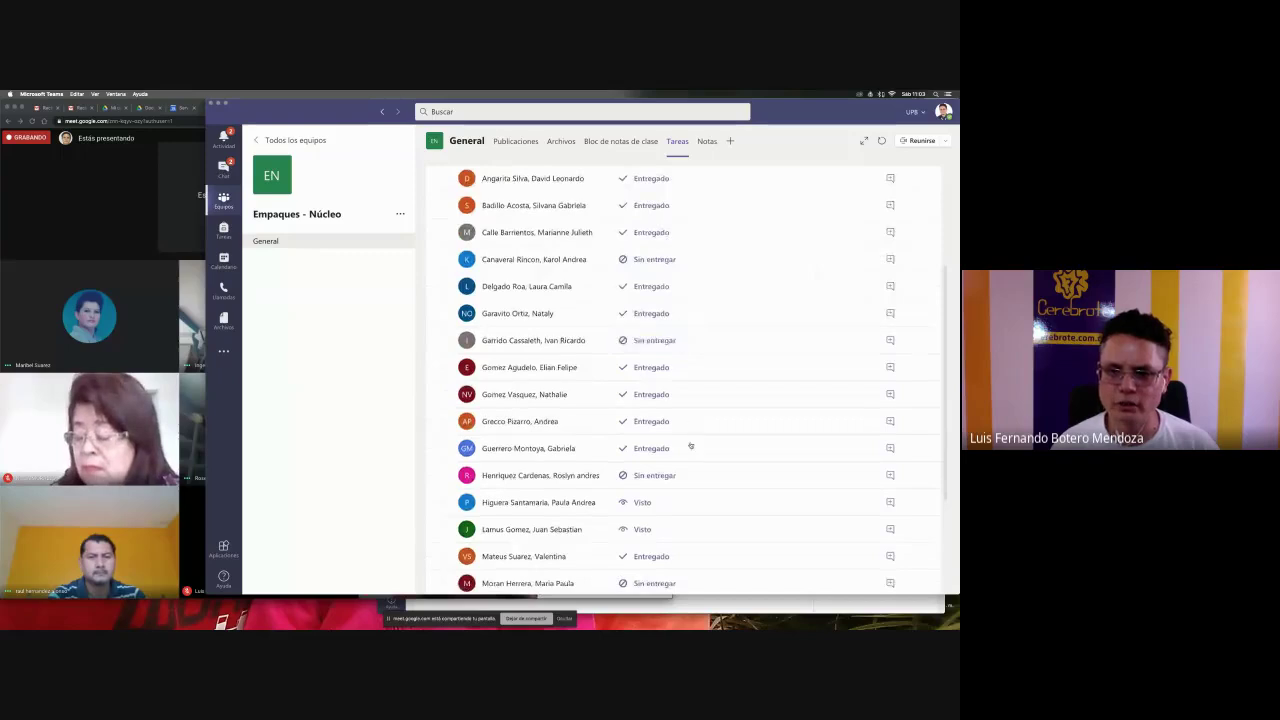
scroll(664, 342, "down", 4)
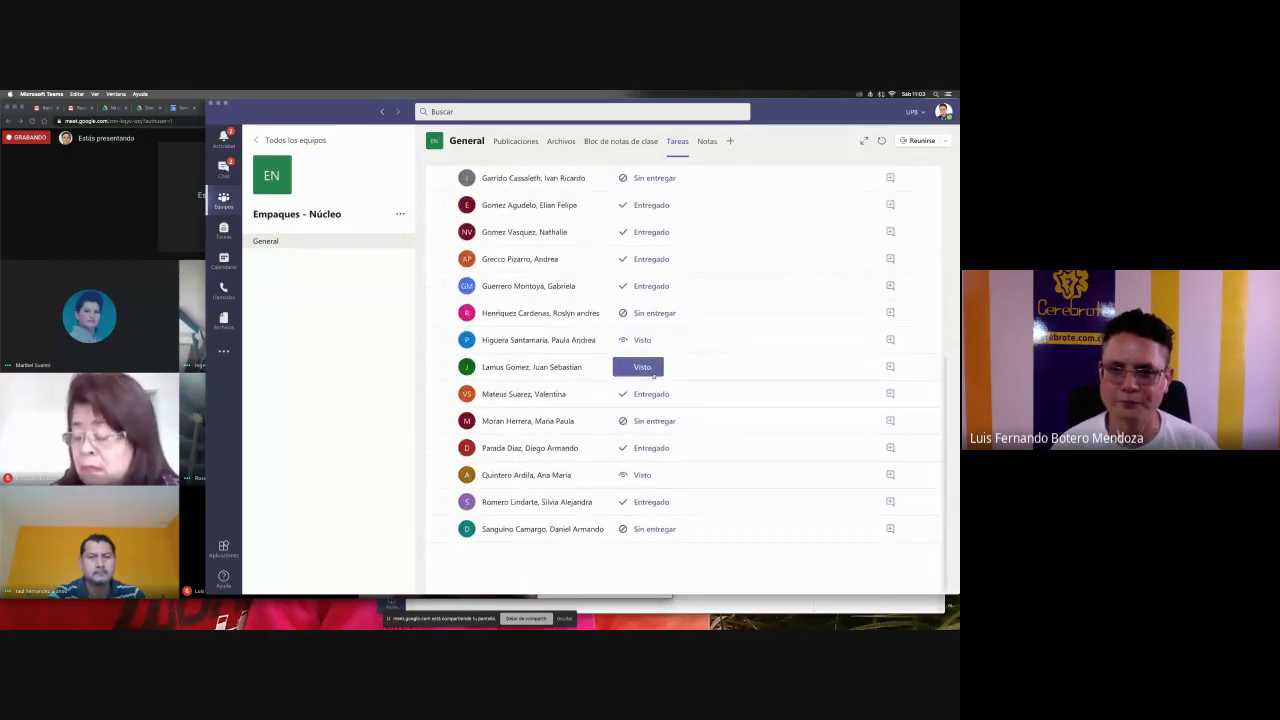
scroll(650, 368, "up", 8)
scroll(653, 375, "down", 8)
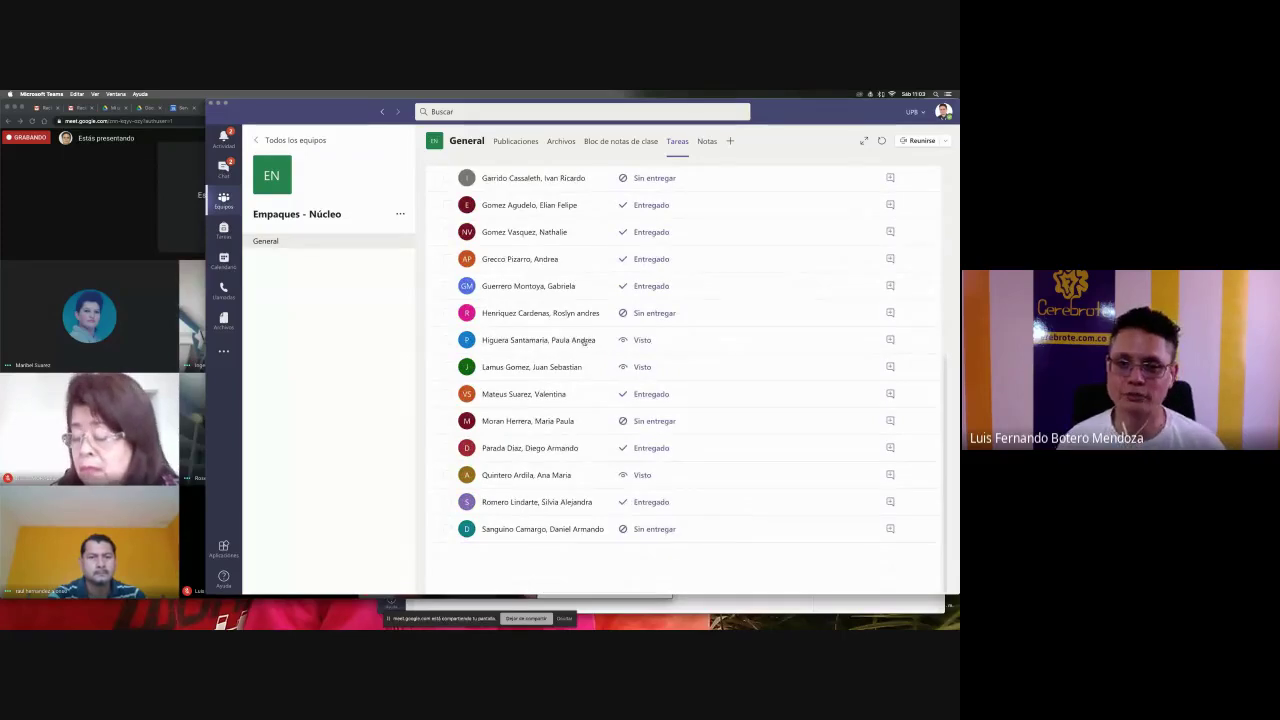
left_click(584, 341)
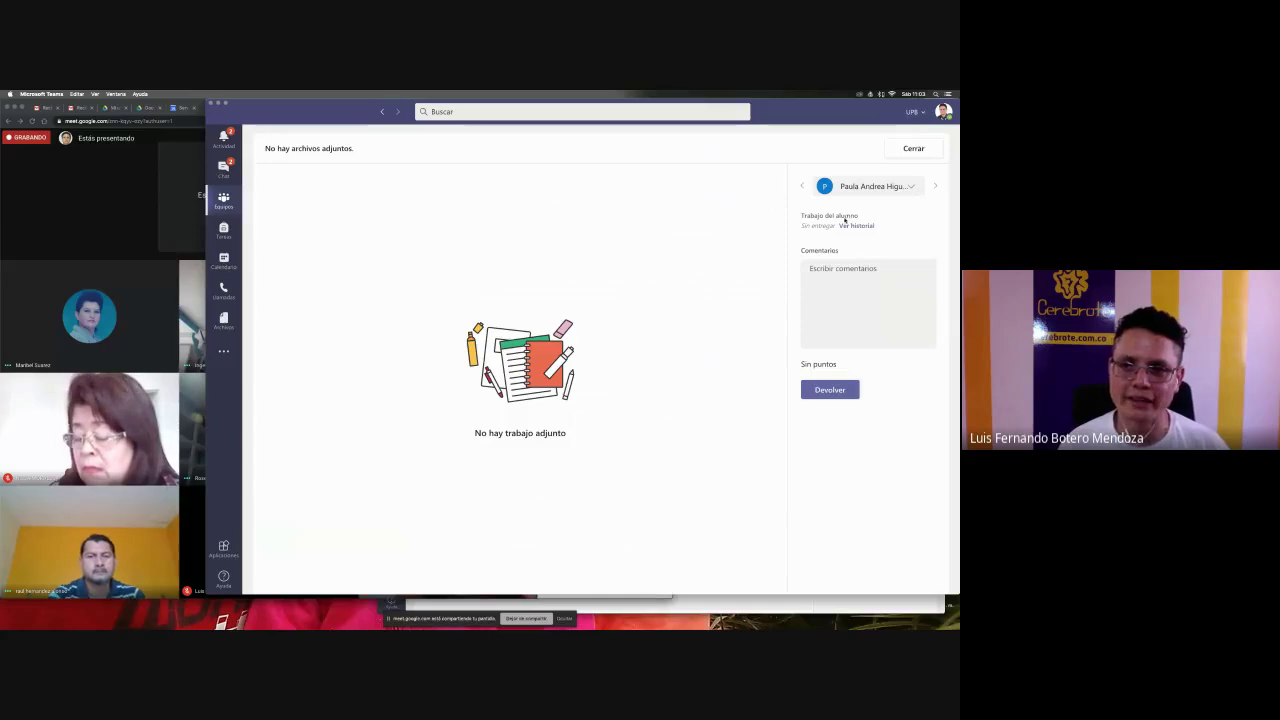
left_click(939, 187)
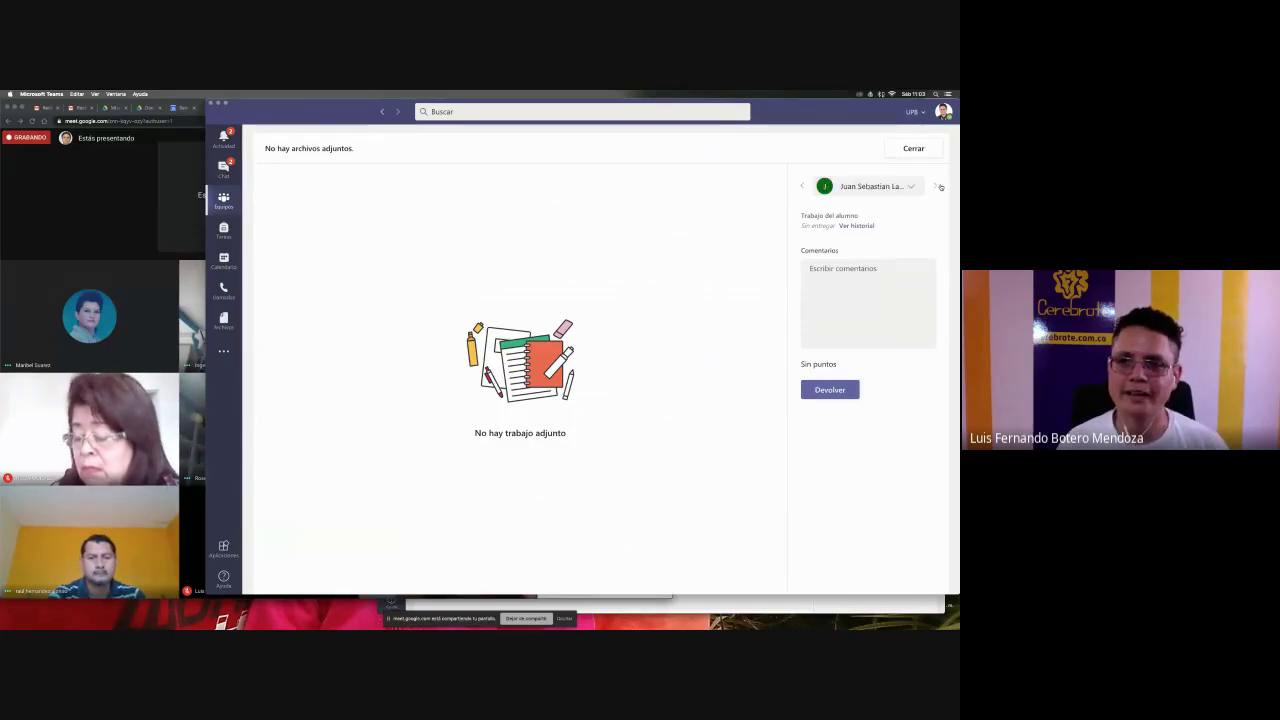
left_click(936, 183)
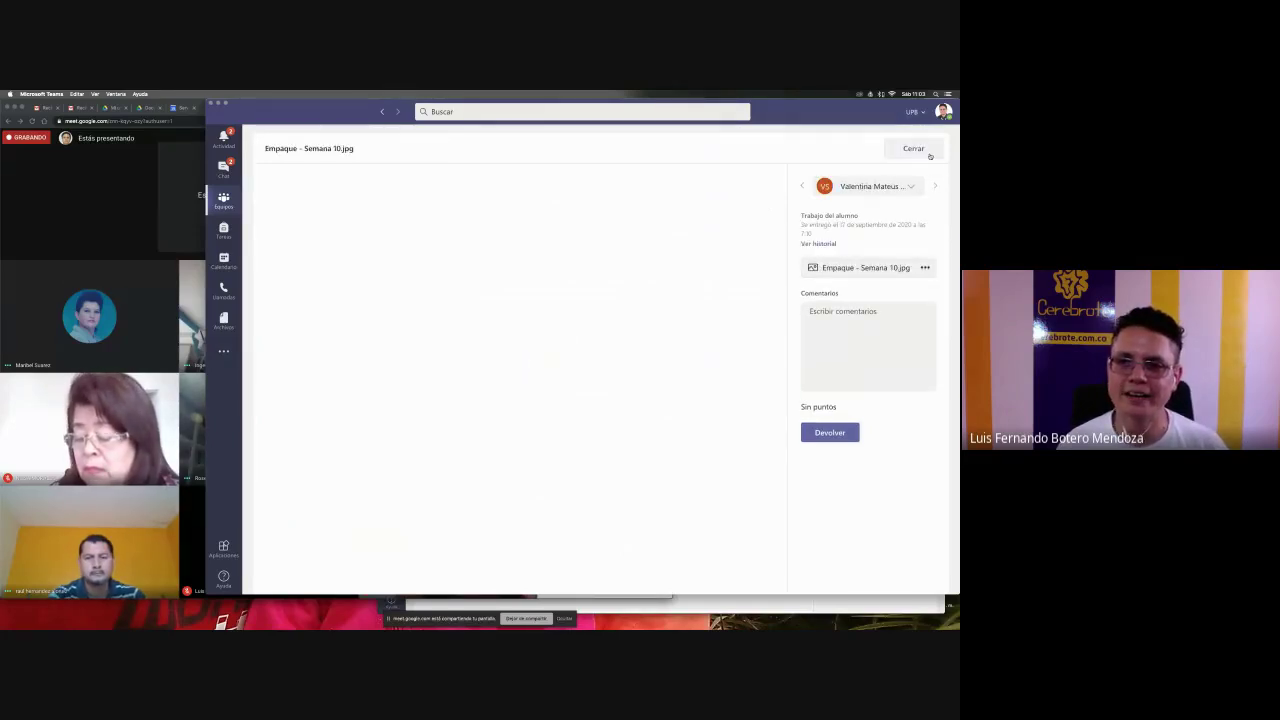
left_click(926, 157)
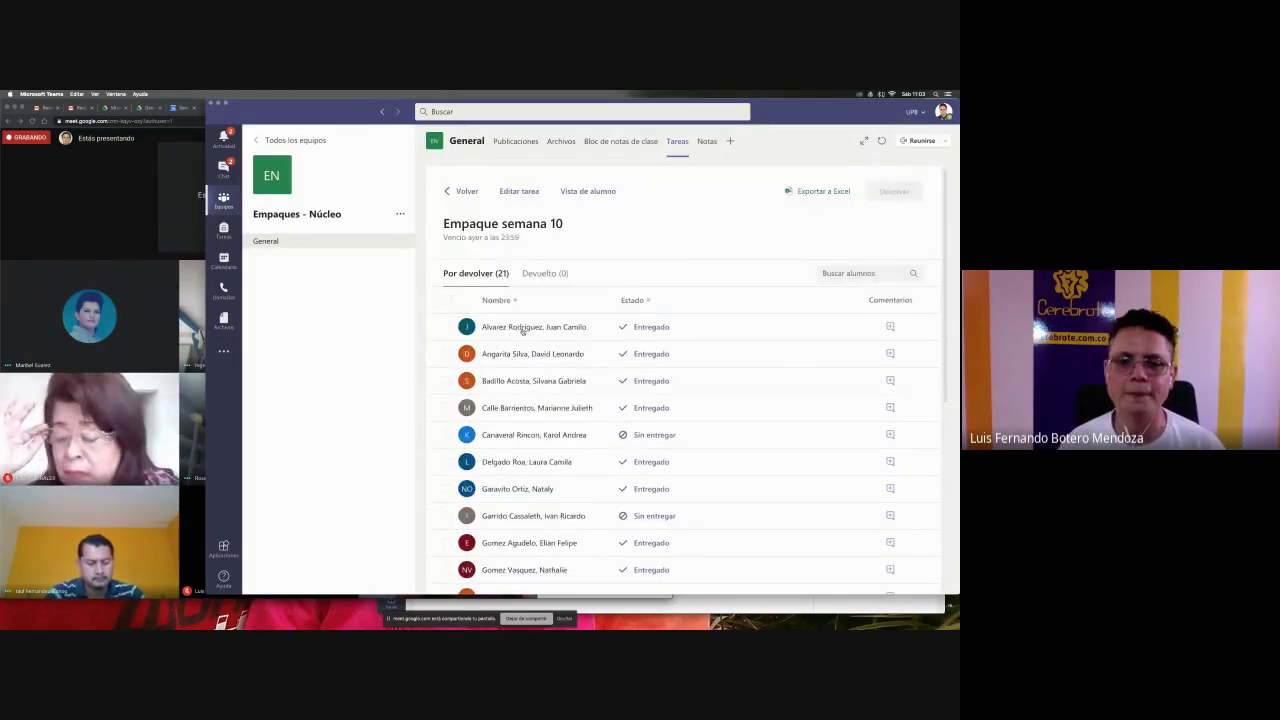
scroll(534, 448, "down", 5)
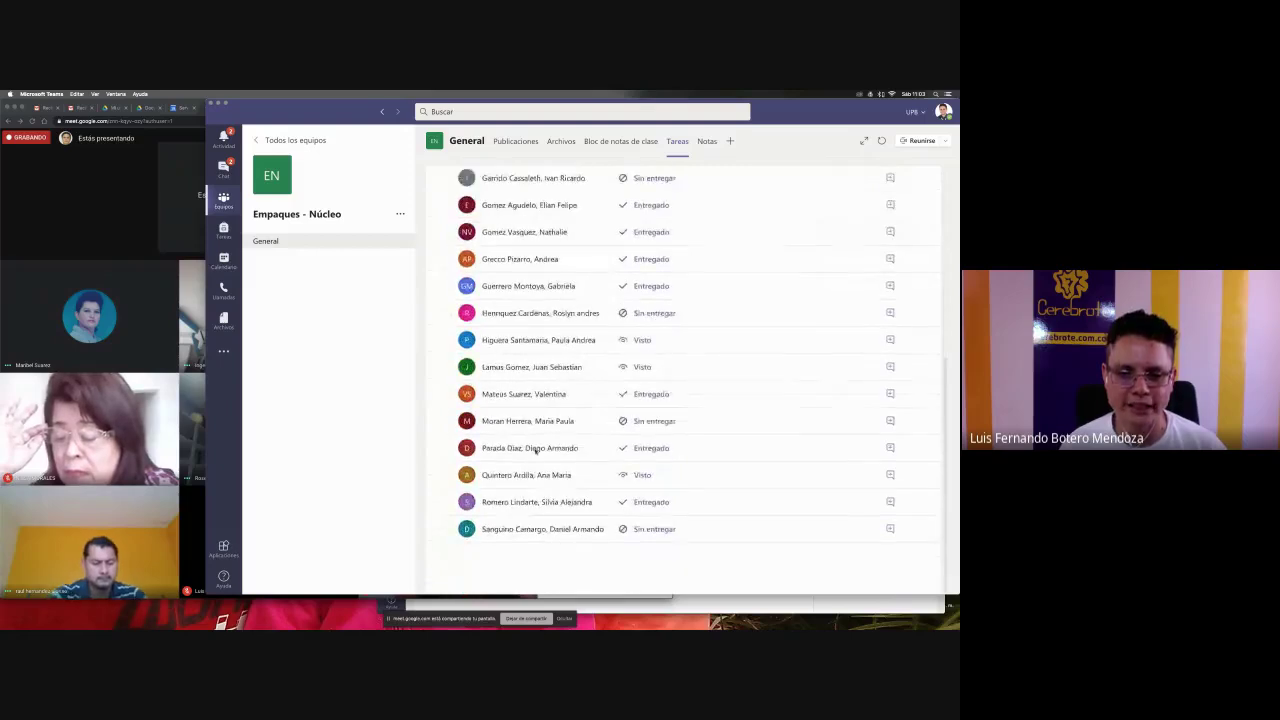
scroll(534, 451, "up", 5)
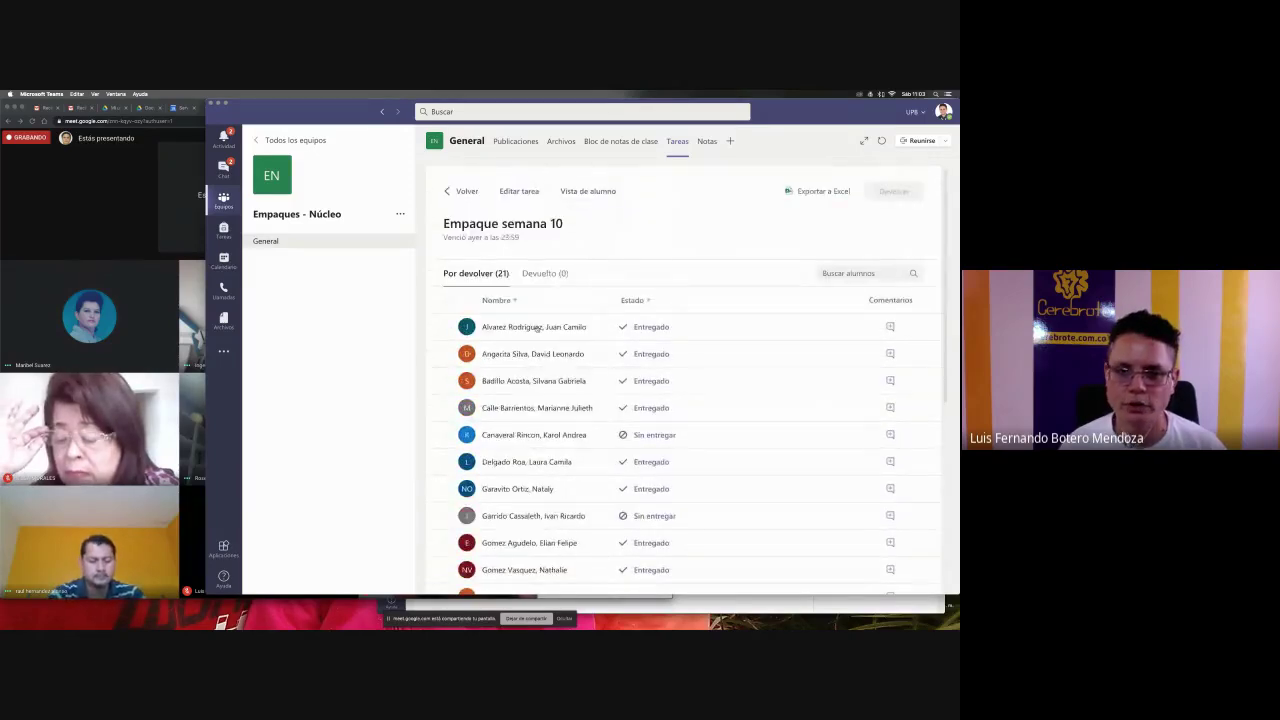
left_click(537, 327)
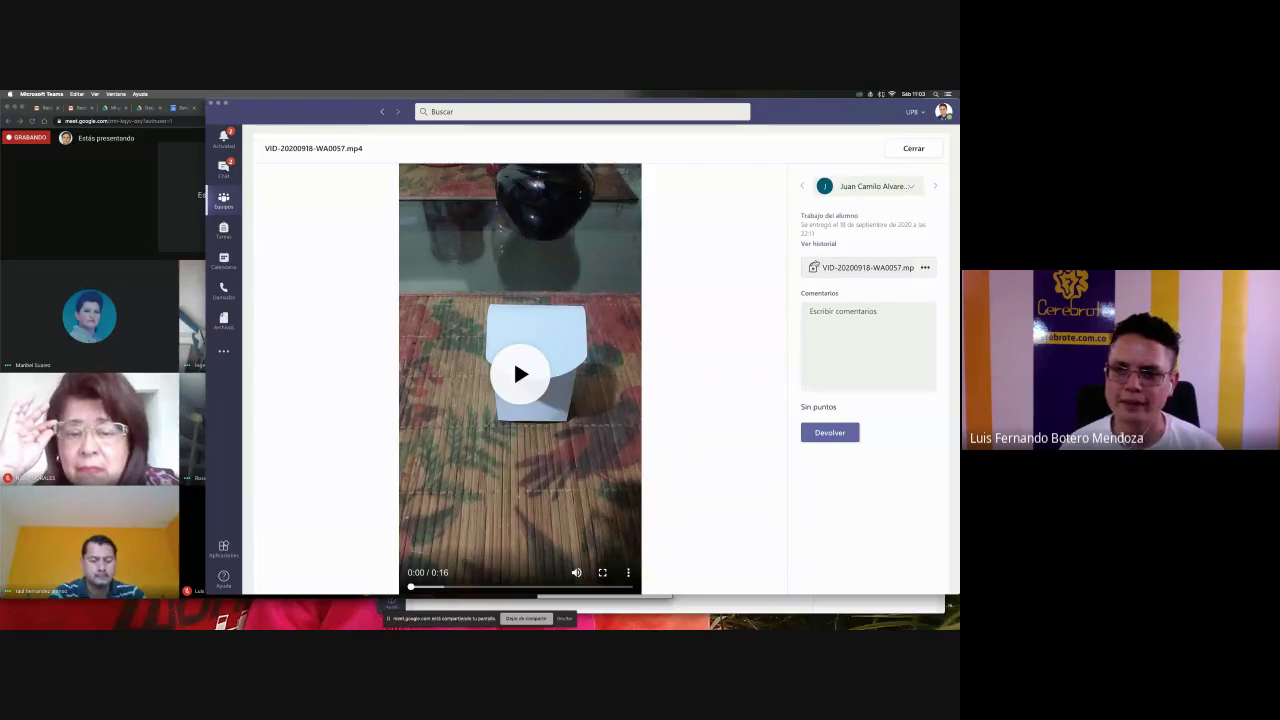
left_click(524, 376)
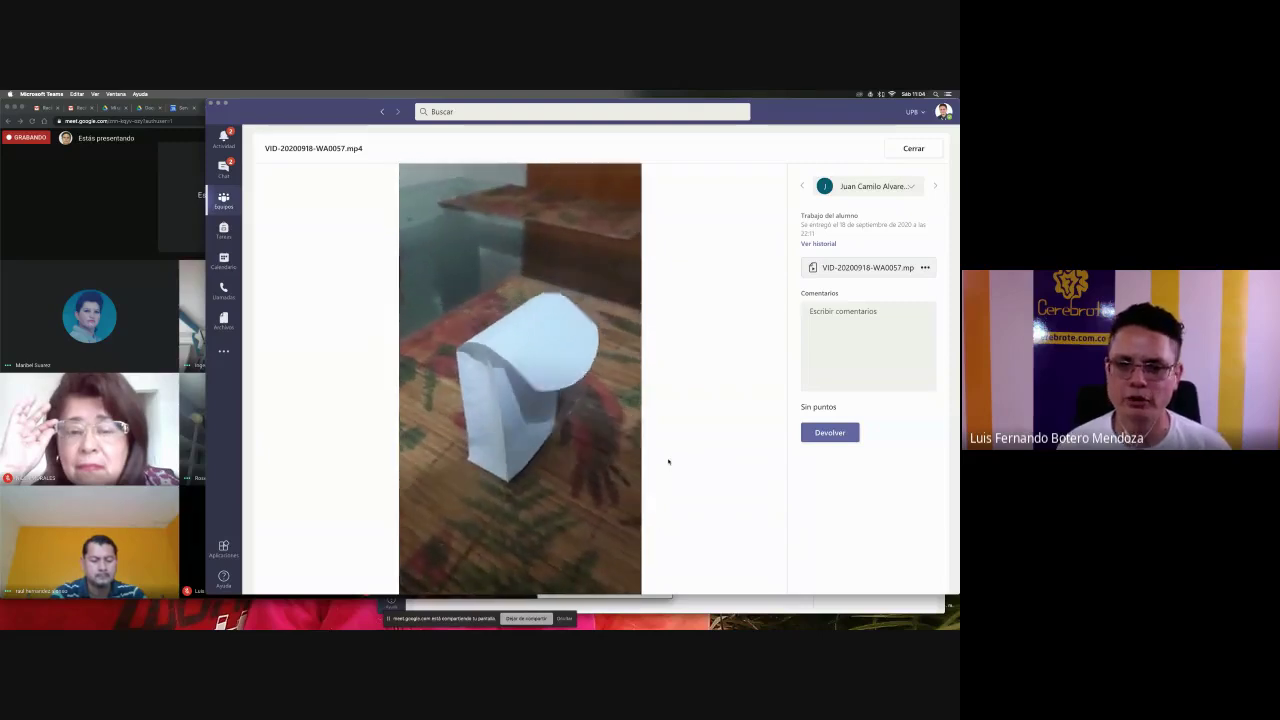
left_click(934, 187)
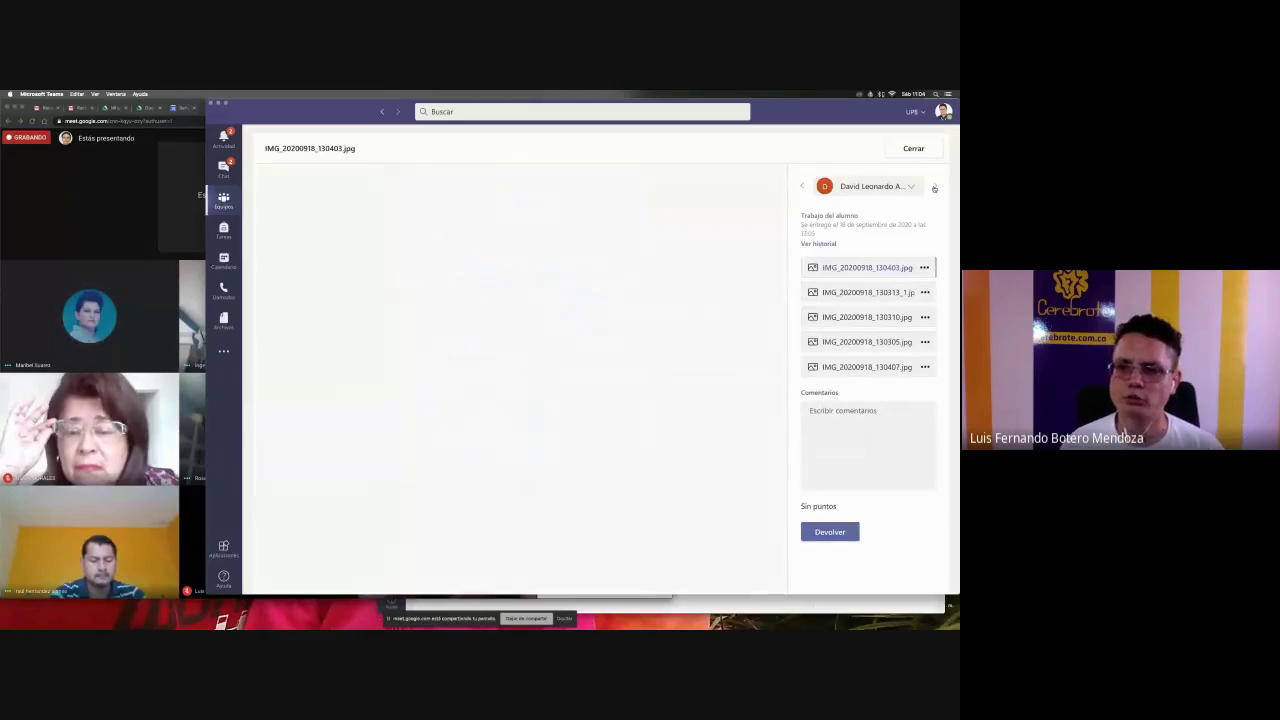
left_click(865, 291)
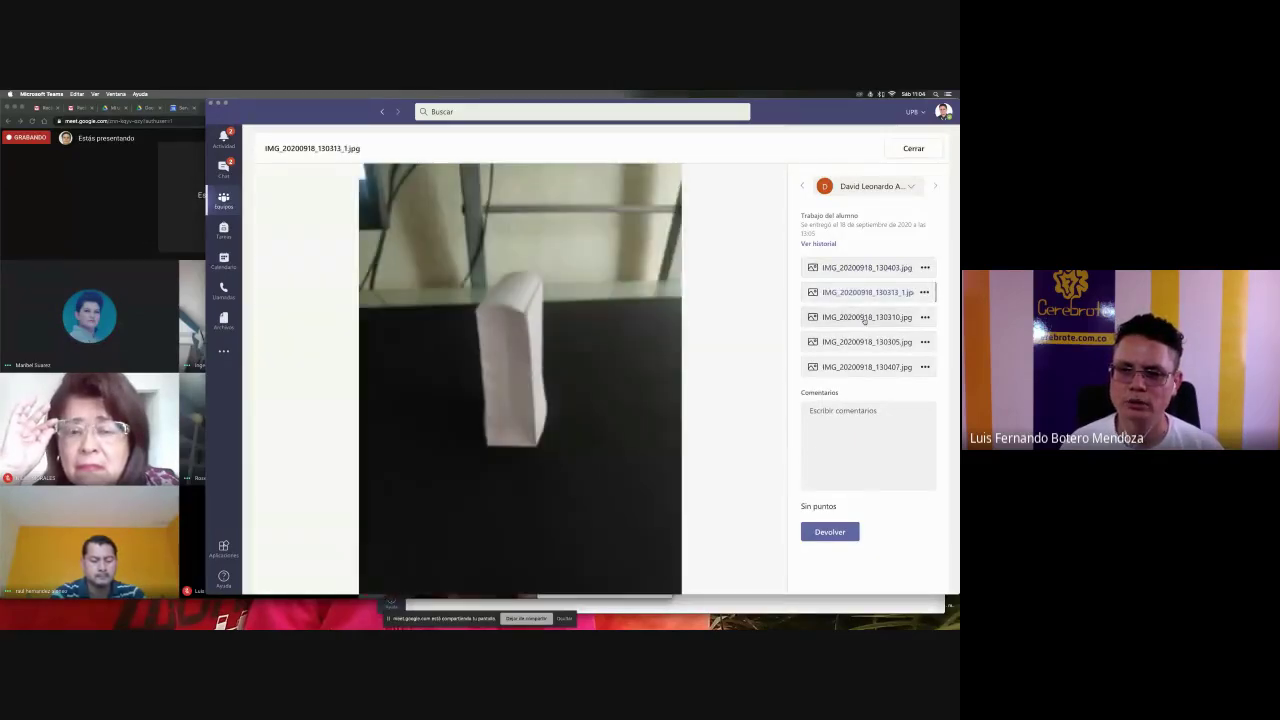
left_click(865, 317)
left_click(869, 343)
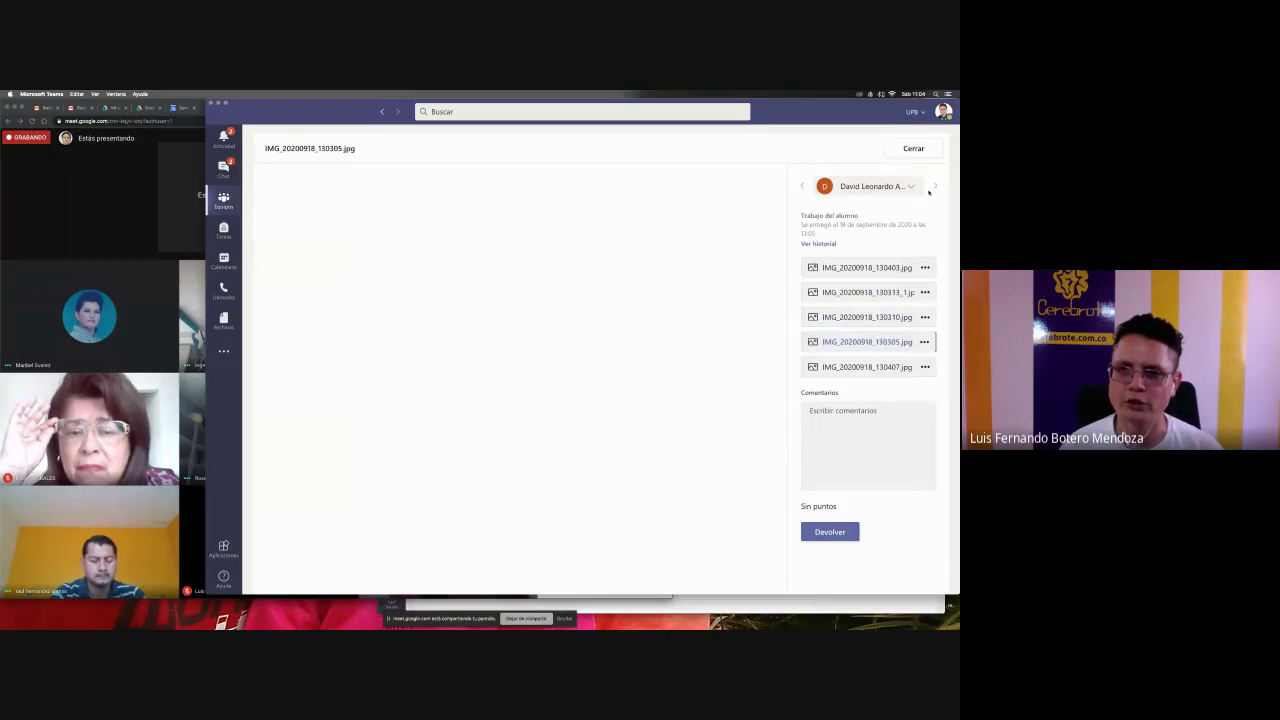
left_click(933, 187)
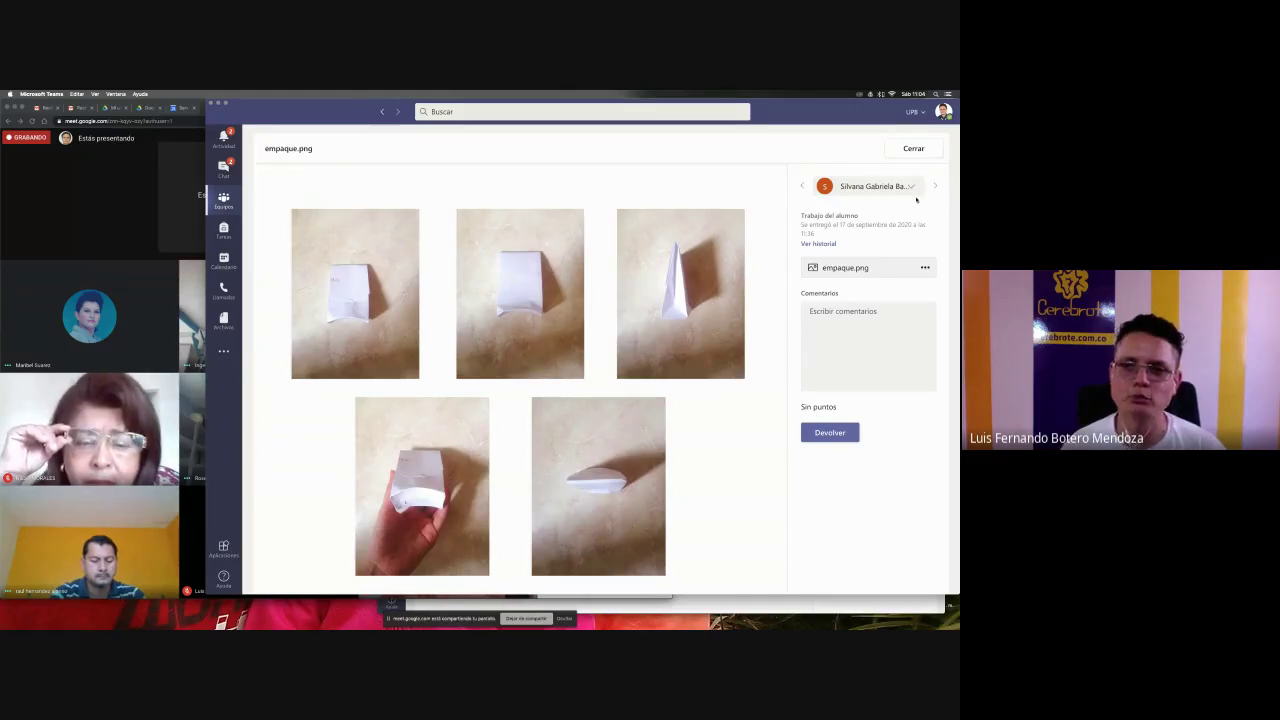
left_click(934, 187)
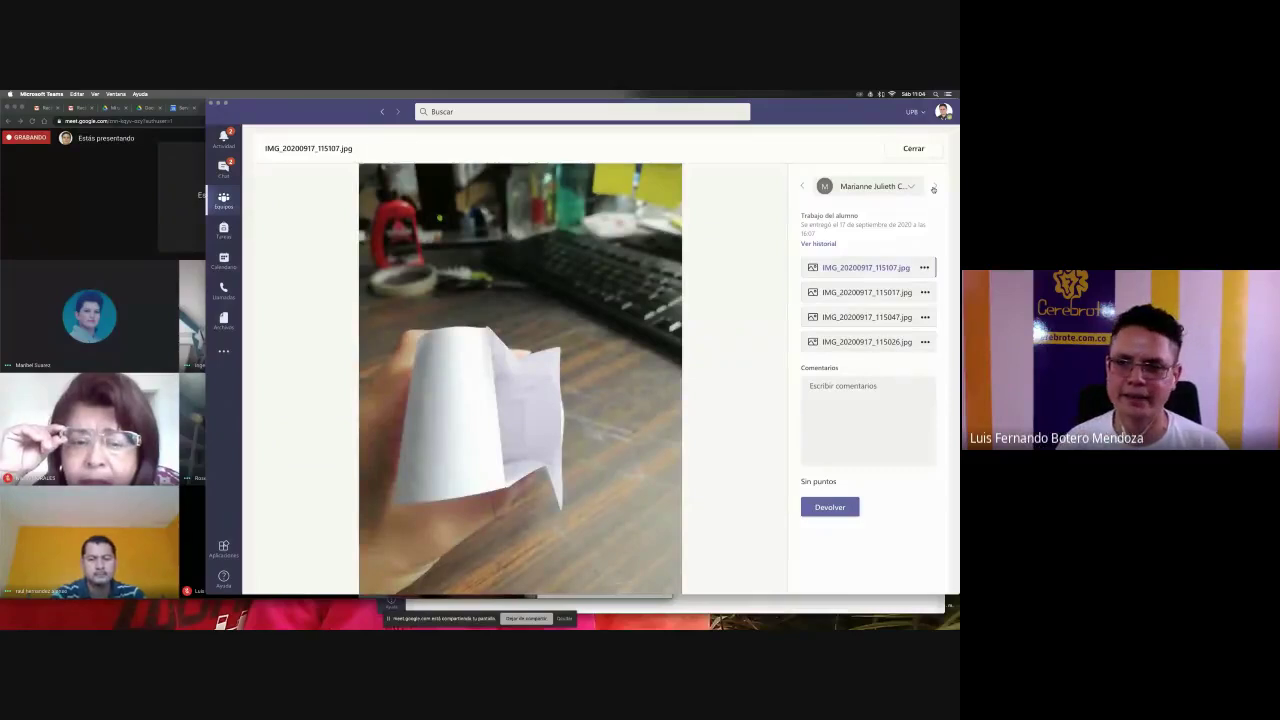
left_click(910, 147)
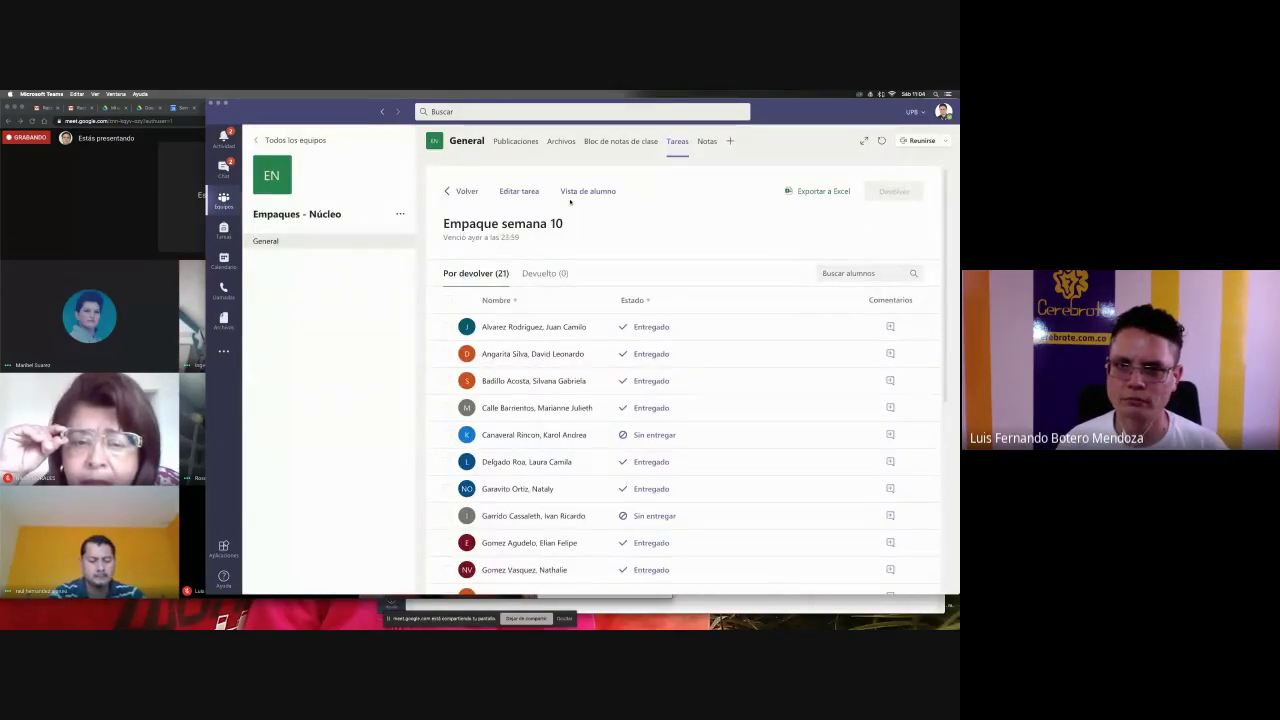
- Open 'Empaque a mano - Mi primer empaque' and the first student's packaging-template PDF
left_click(474, 192)
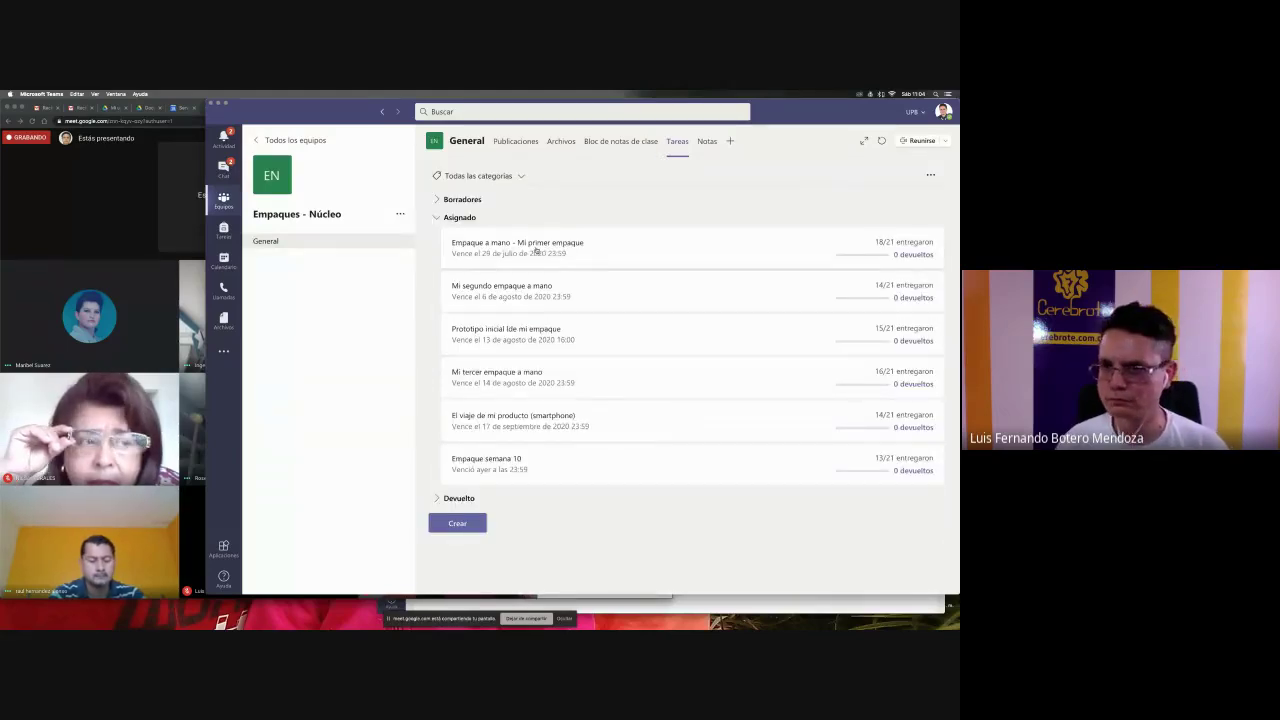
left_click(602, 251)
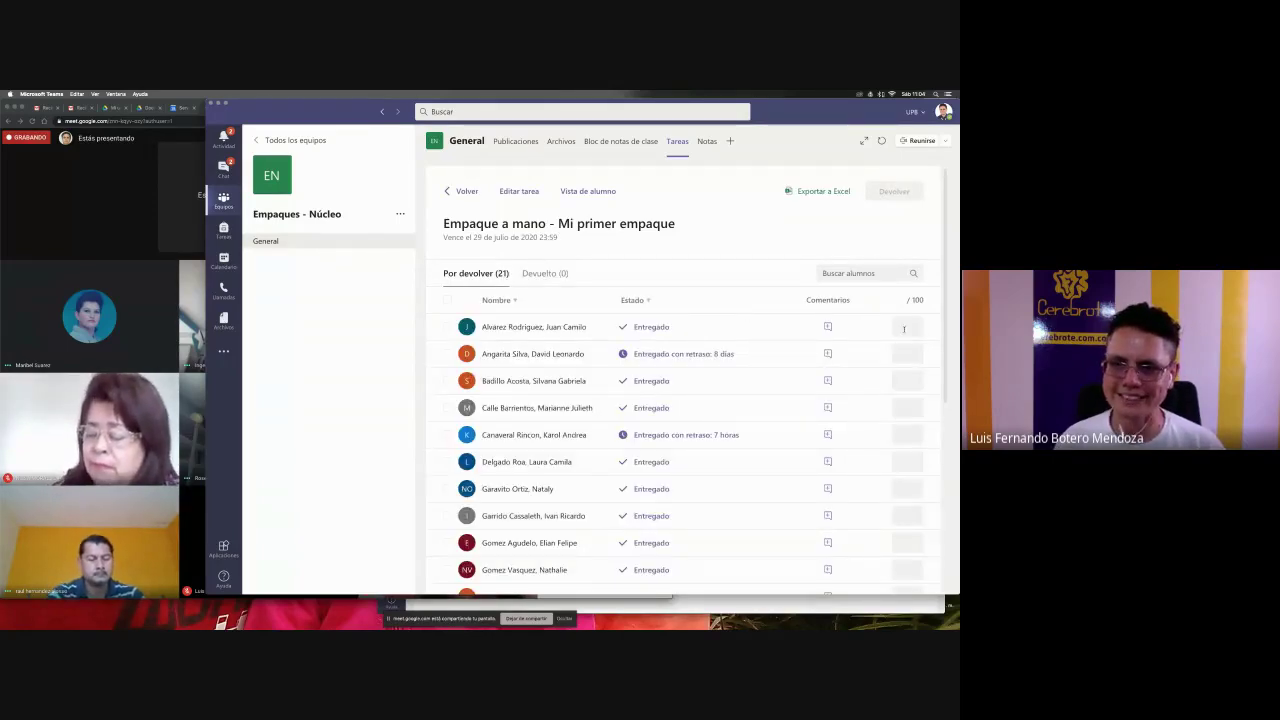
scroll(854, 461, "down", 5)
scroll(854, 461, "up", 5)
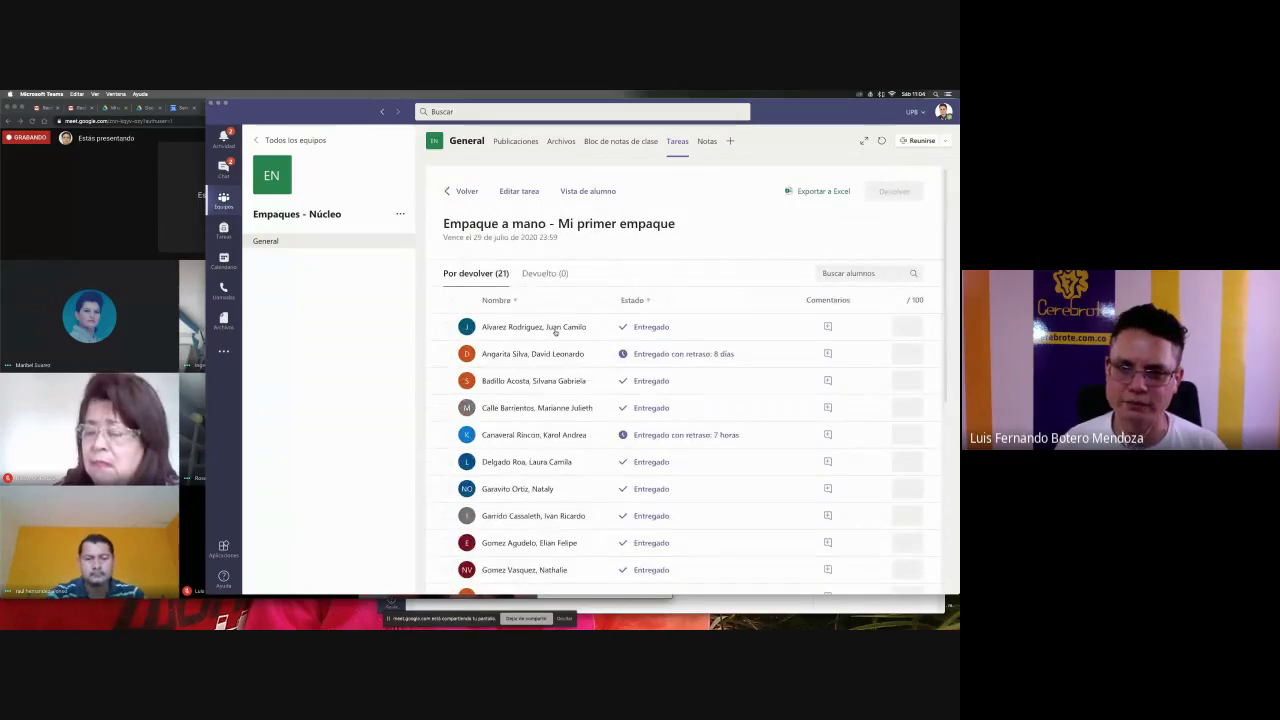
left_click(555, 332)
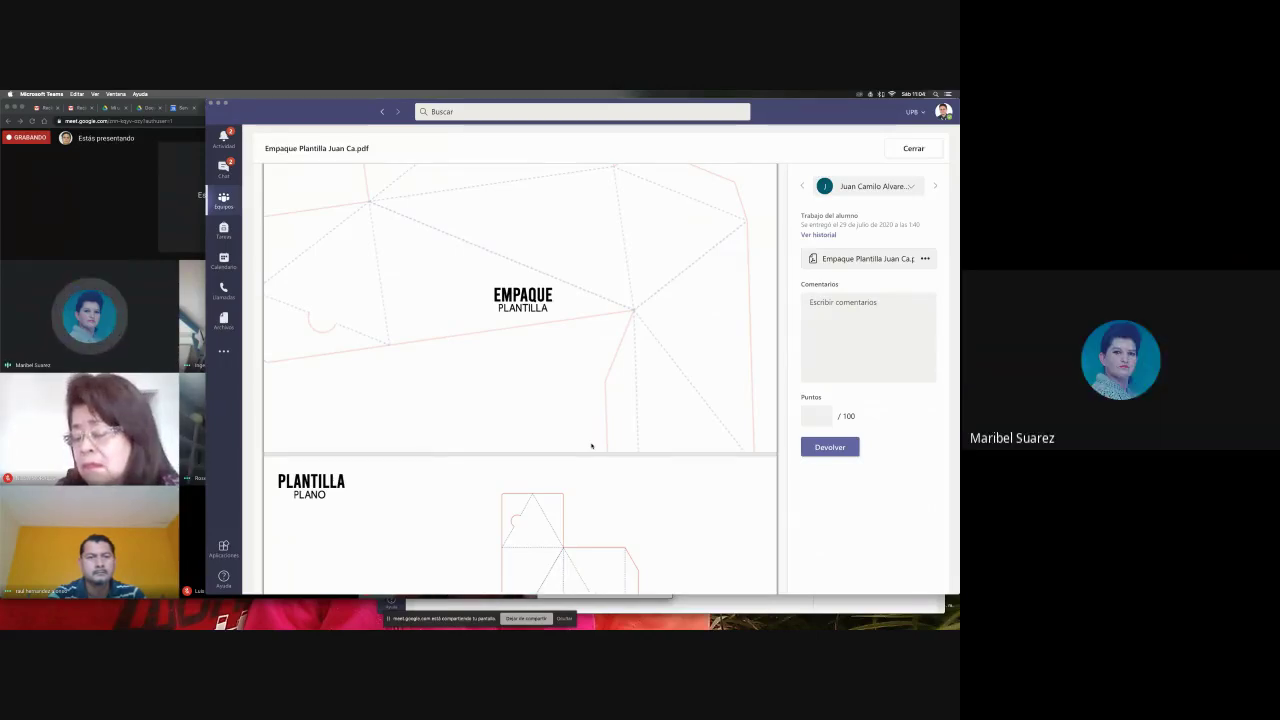
- Close the submission and look through the assignment's student list
left_click(913, 148)
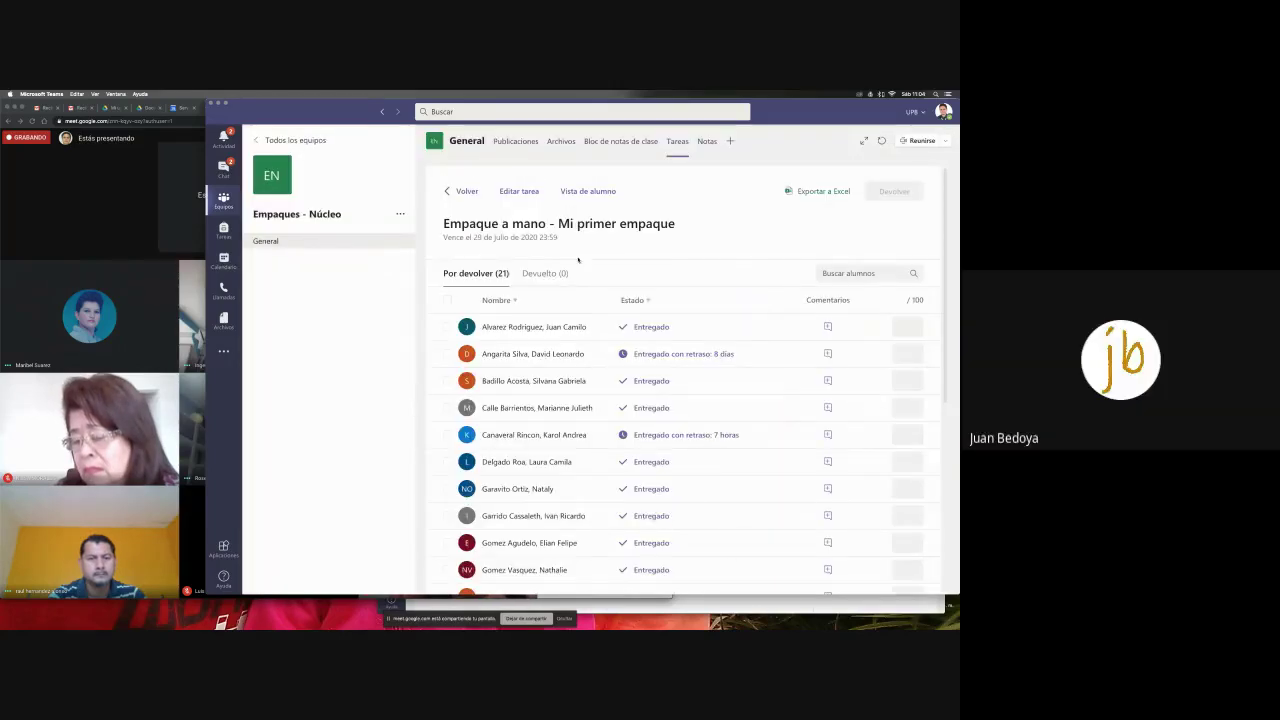
scroll(699, 508, "down", 5)
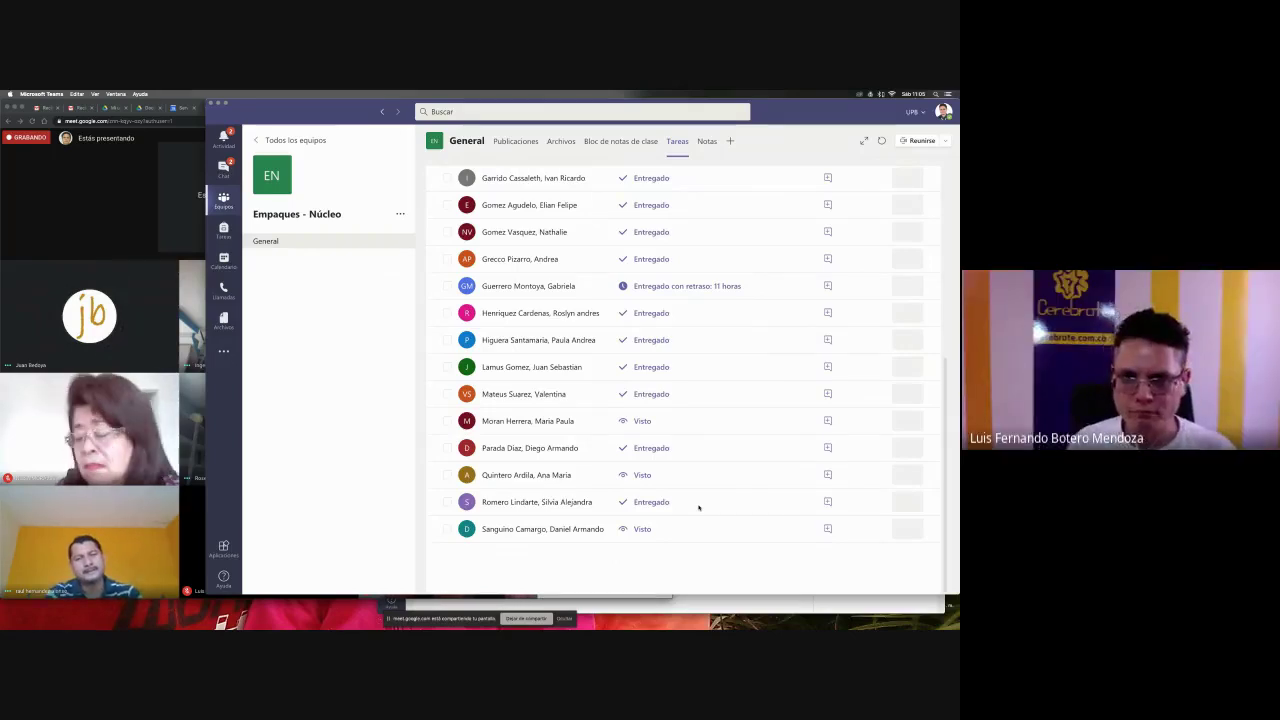
scroll(698, 507, "up", 5)
scroll(682, 480, "down", 5)
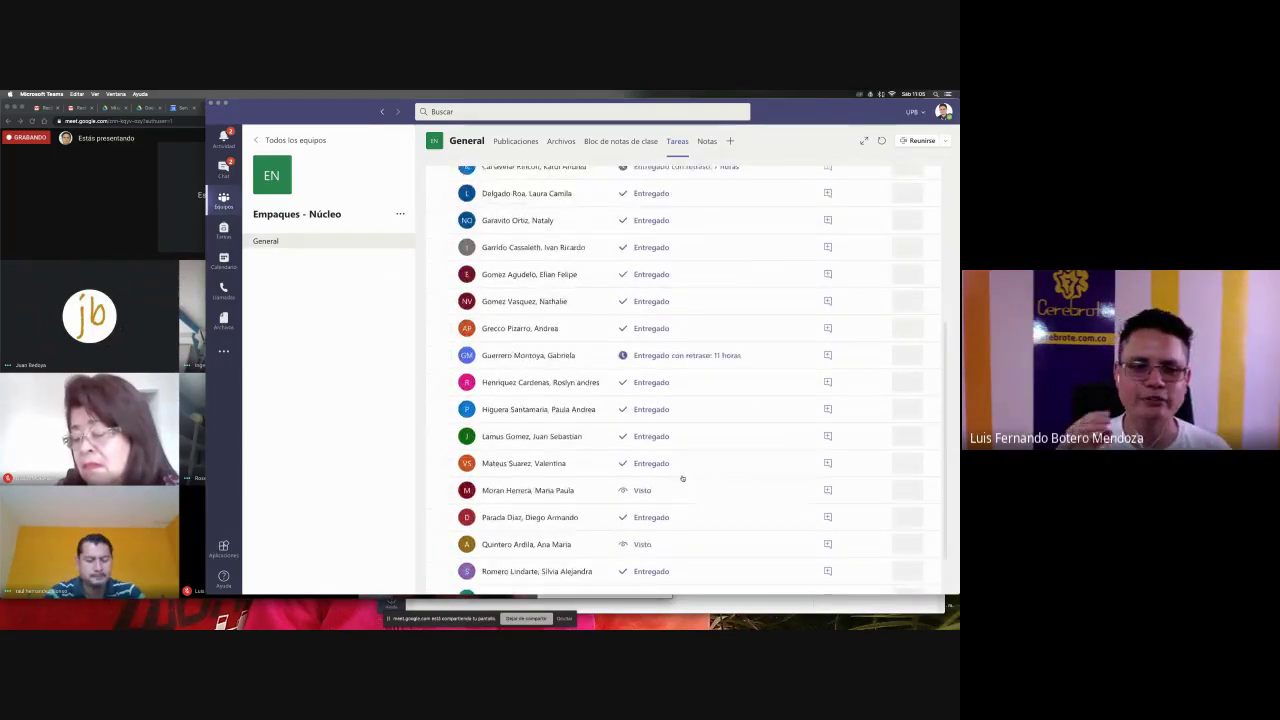
scroll(682, 478, "up", 5)
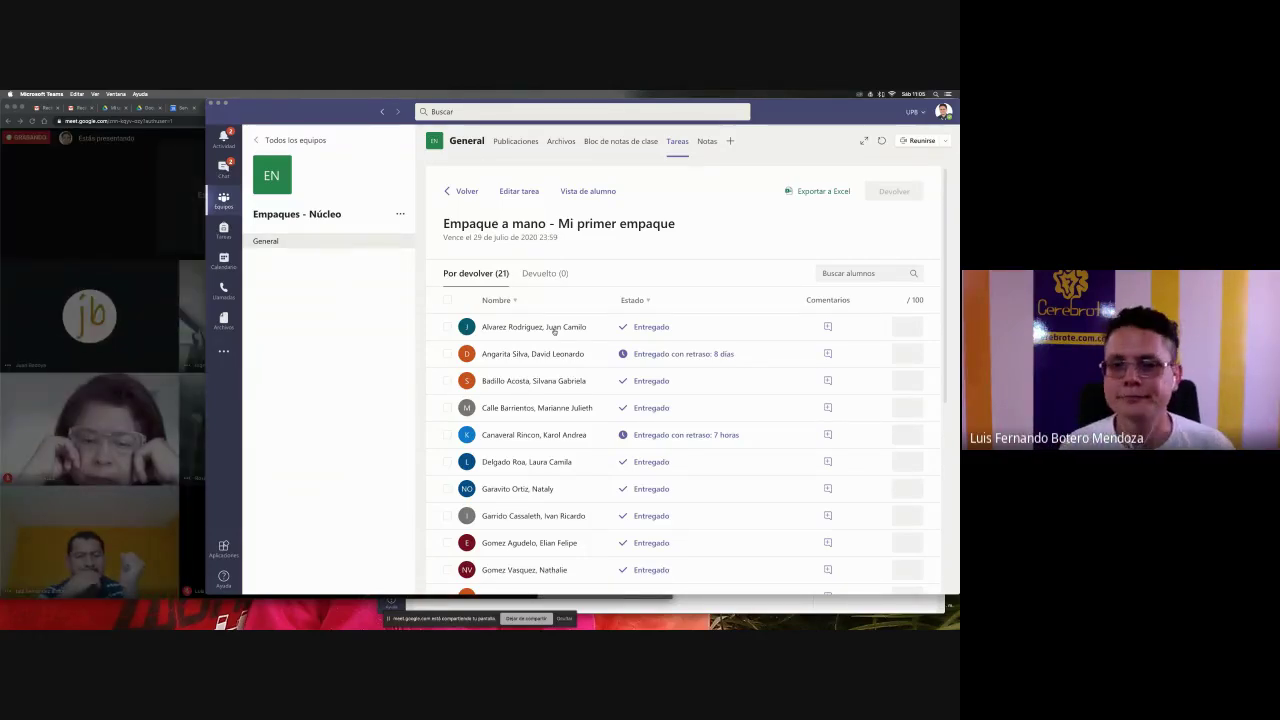
- Admit the person waiting in the Meet call, then go back to the student list
left_click(165, 411)
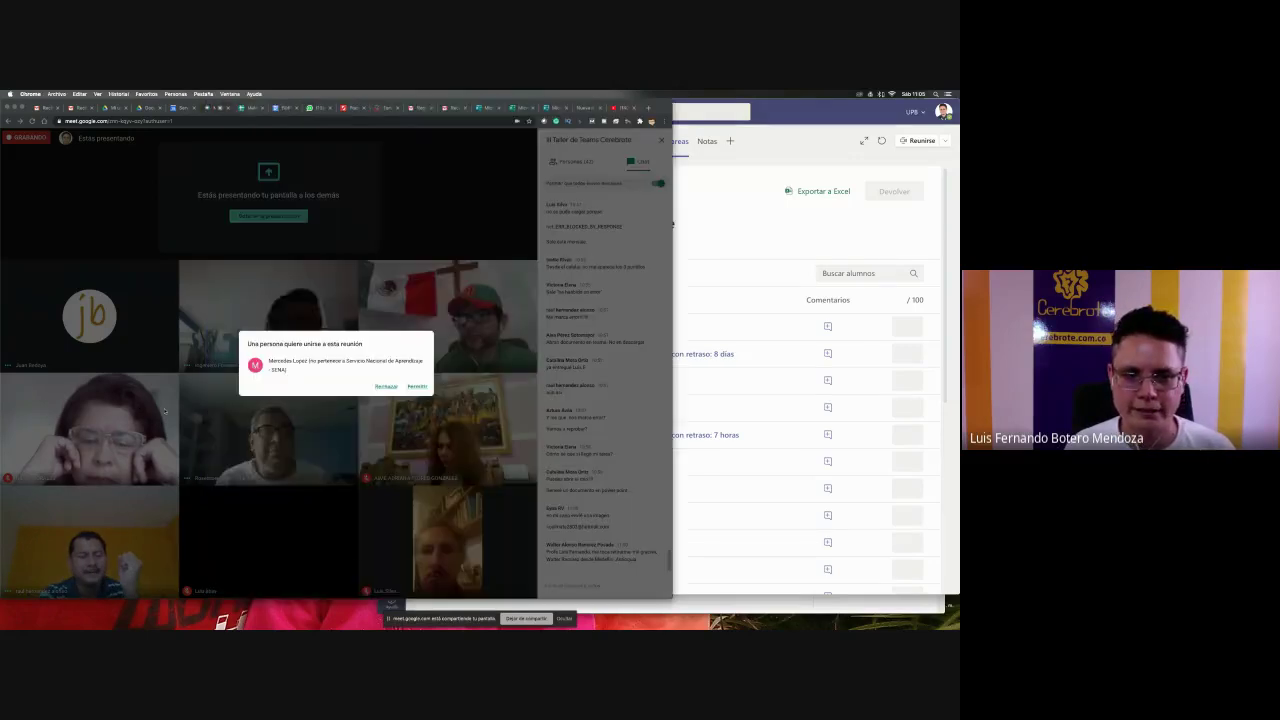
left_click(417, 386)
left_click(767, 283)
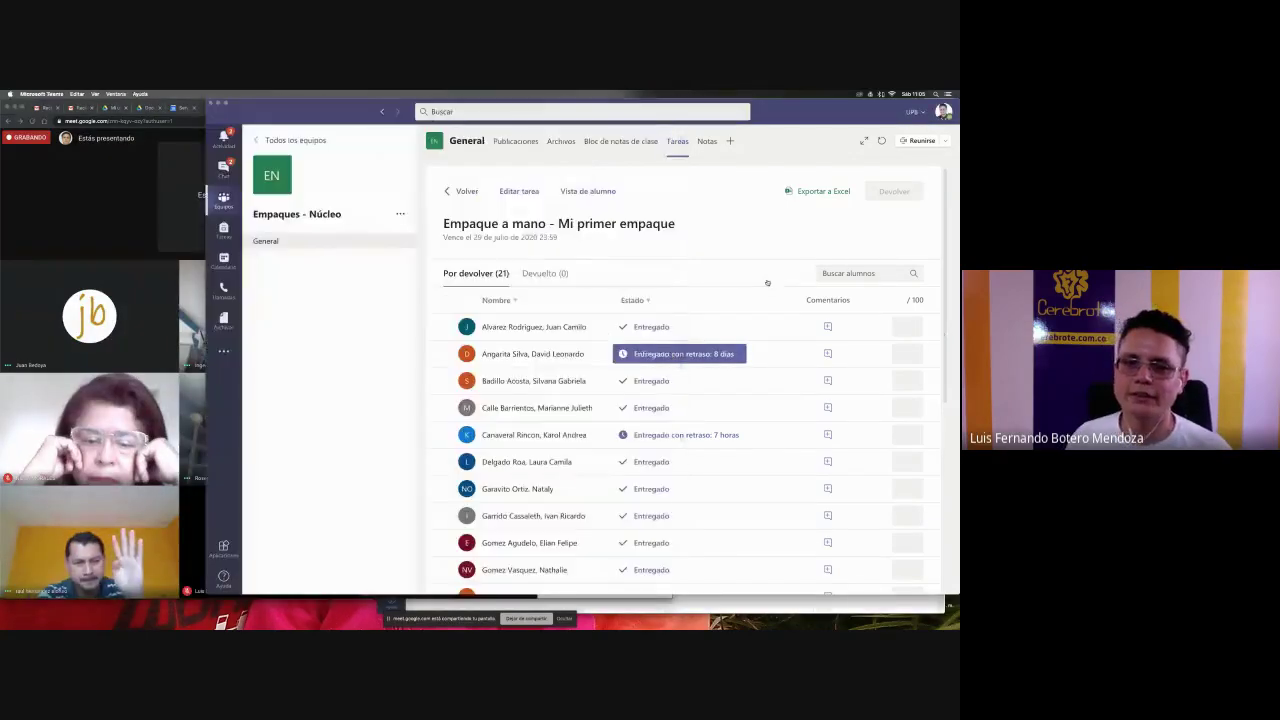
- Open the first student's submission and comment 'Este es un buen trabajo, gracias por compartirlo.'
left_click(538, 330)
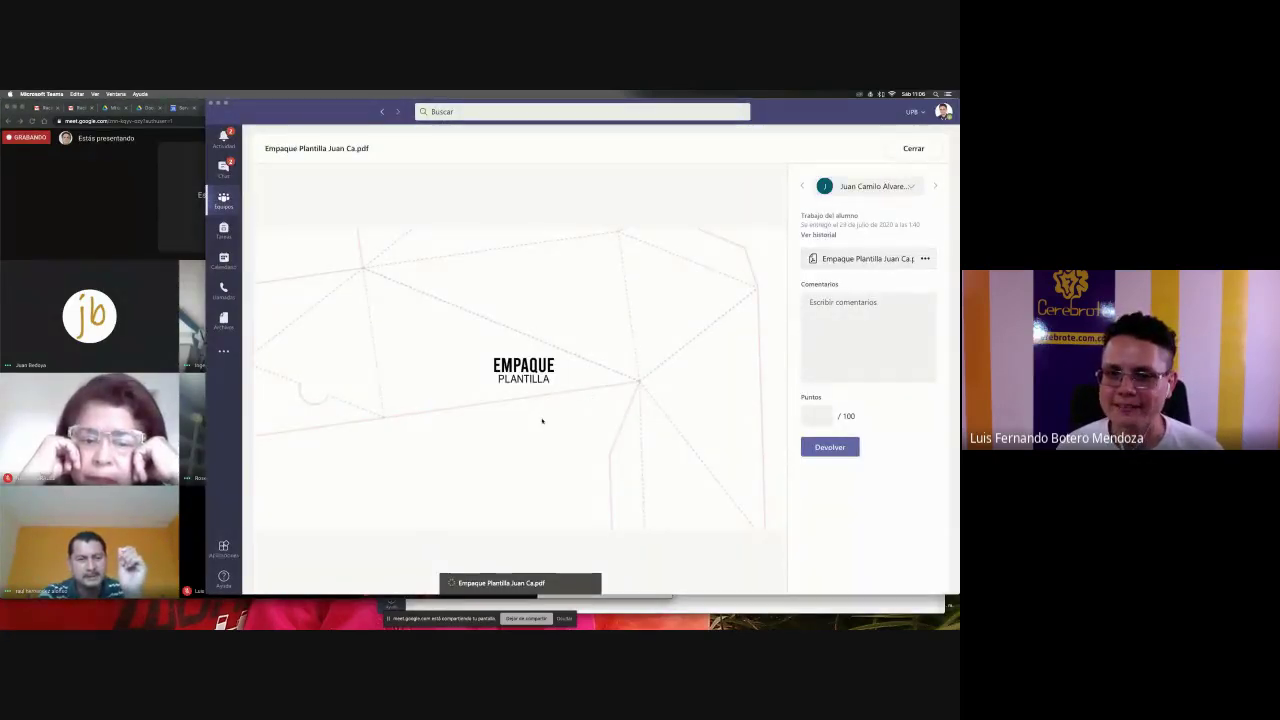
scroll(542, 421, "down", 5)
scroll(542, 421, "down", 5)
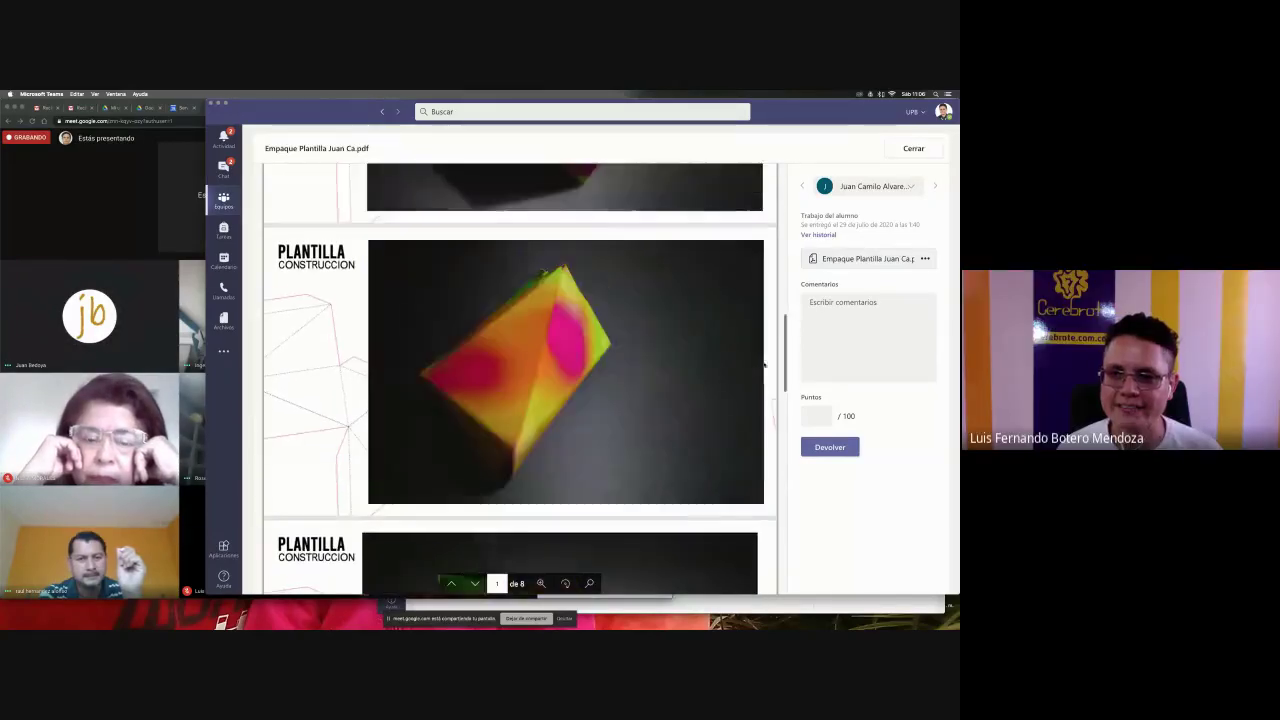
scroll(542, 421, "down", 2)
left_click(831, 333)
type("Es")
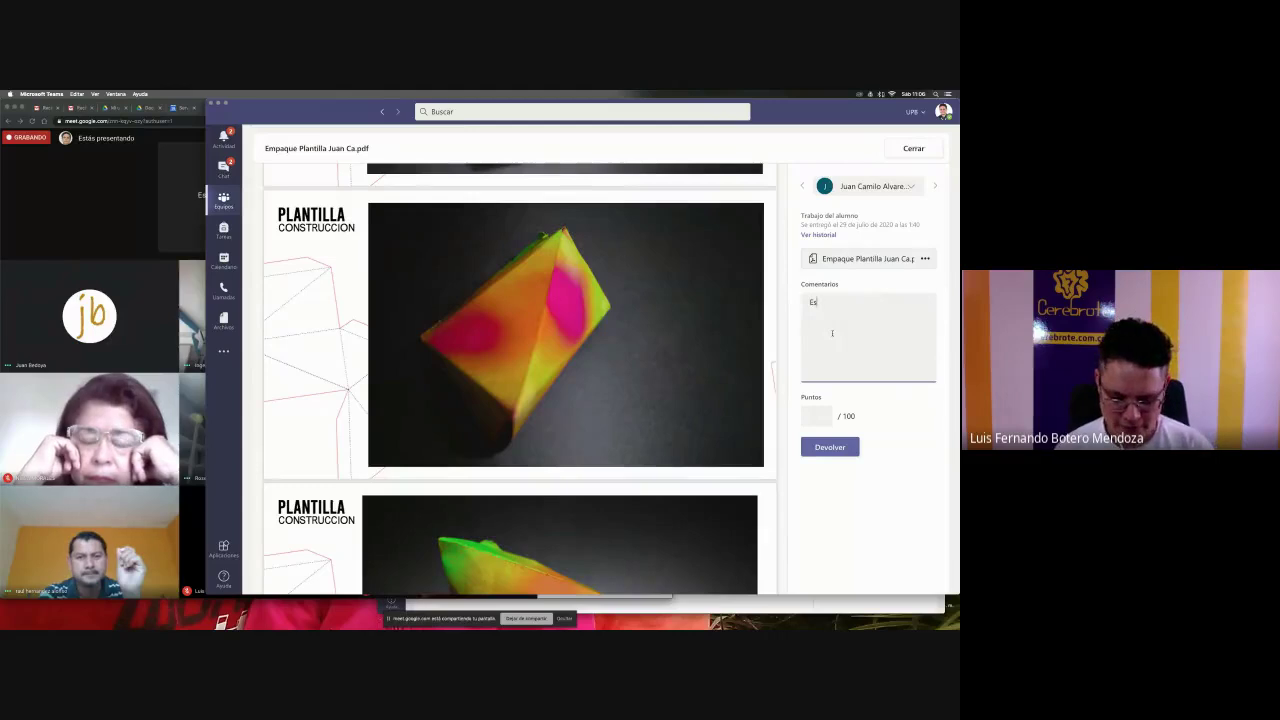
type("te es un buen tra")
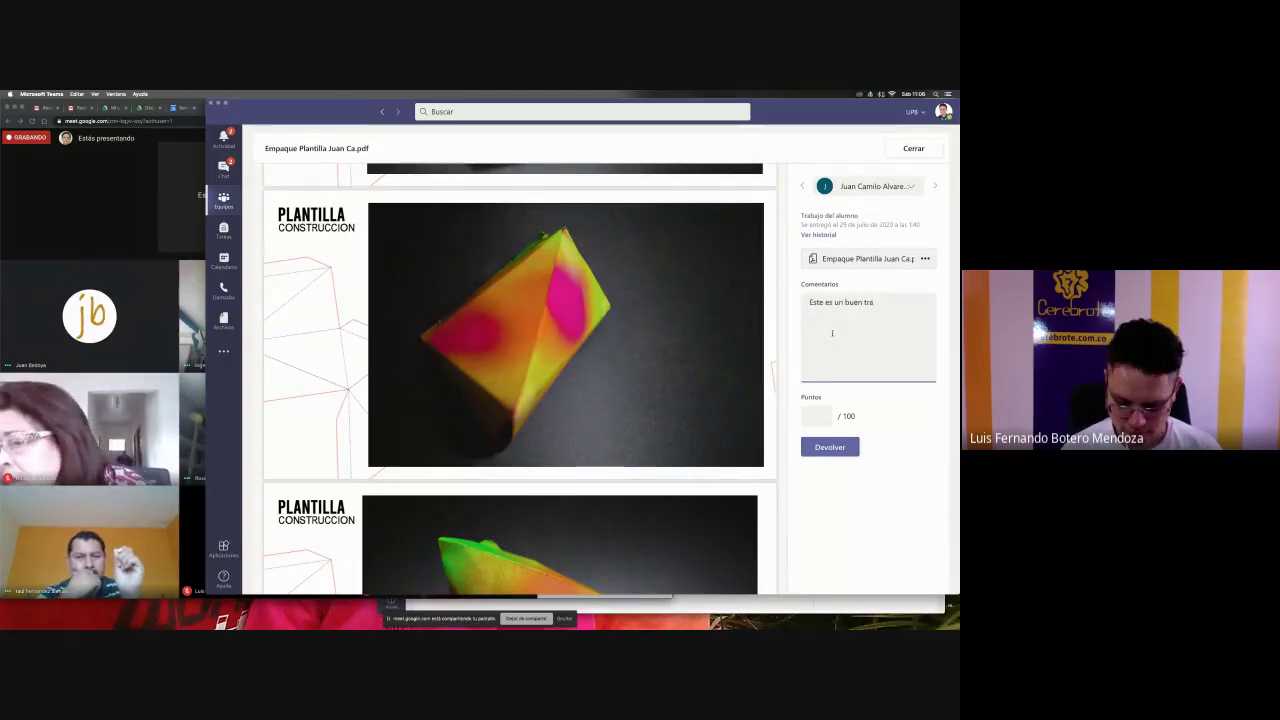
type("bajo, gracias por copmp")
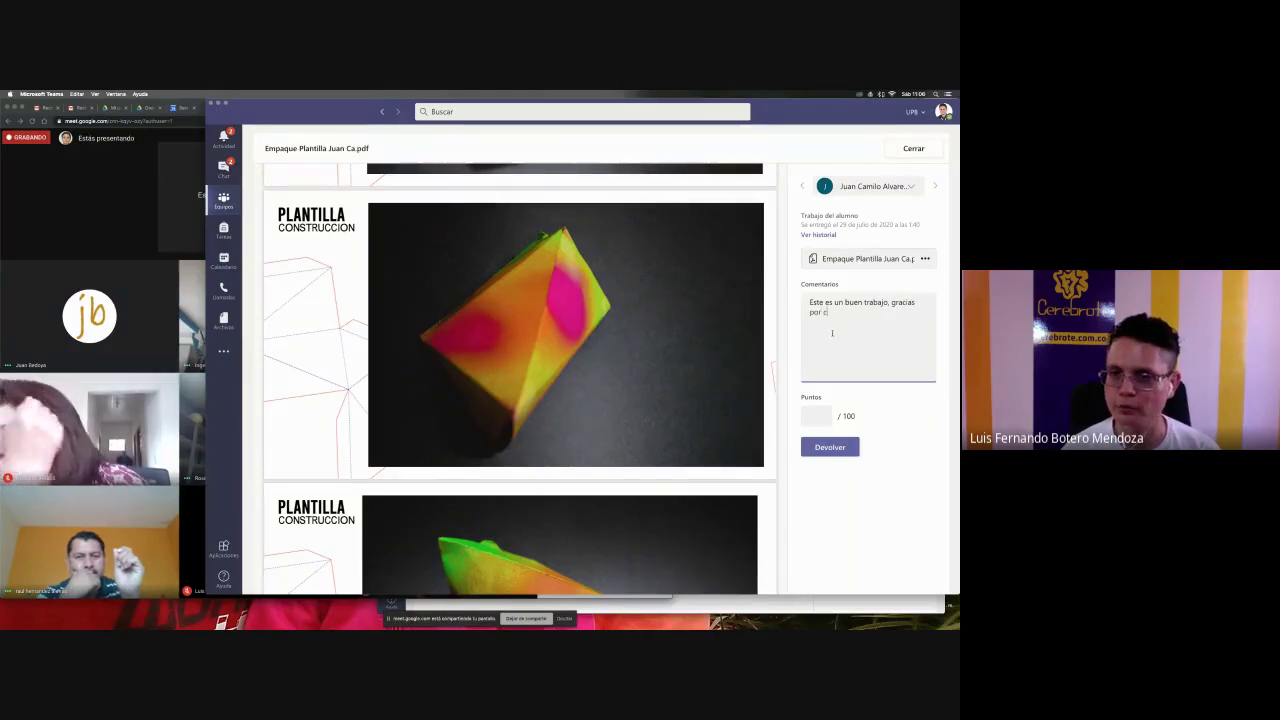
key("BackSpace")
key("BackSpace")
key("BackSpace")
type("mpar")
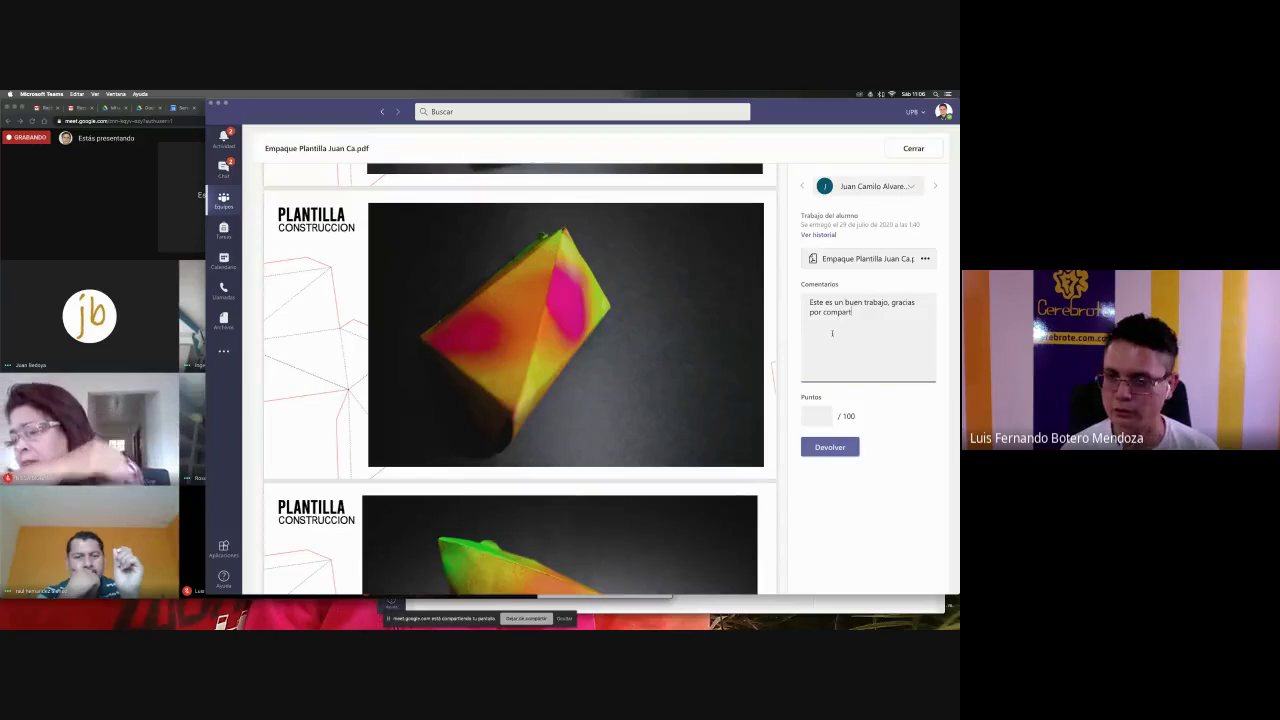
type("tirlo.")
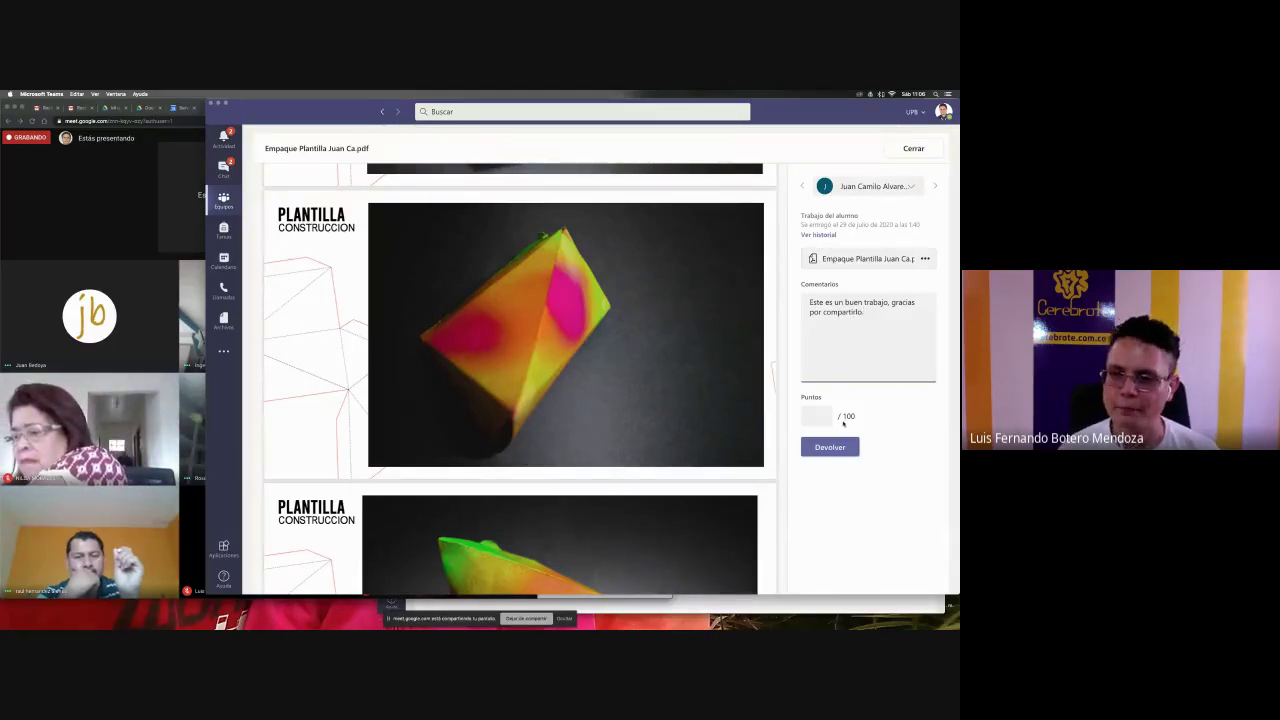
- Give the submission 100 points and return it to the student
left_click(818, 416)
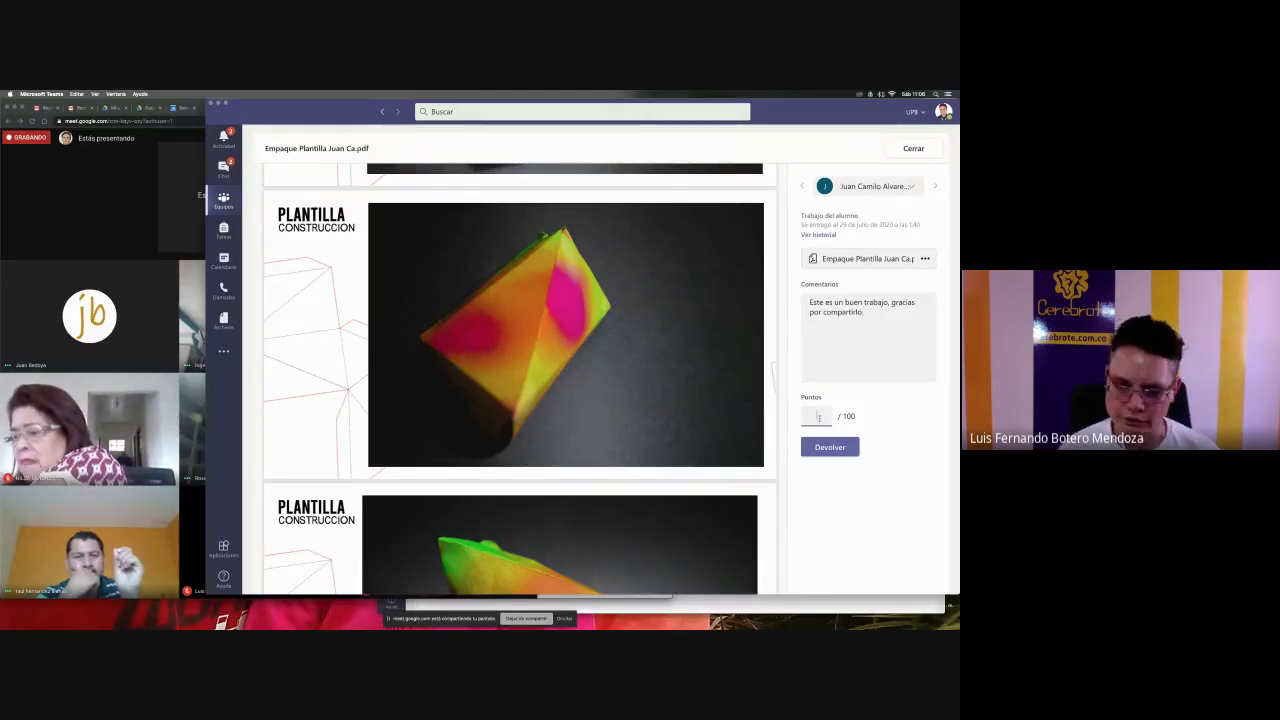
type("100")
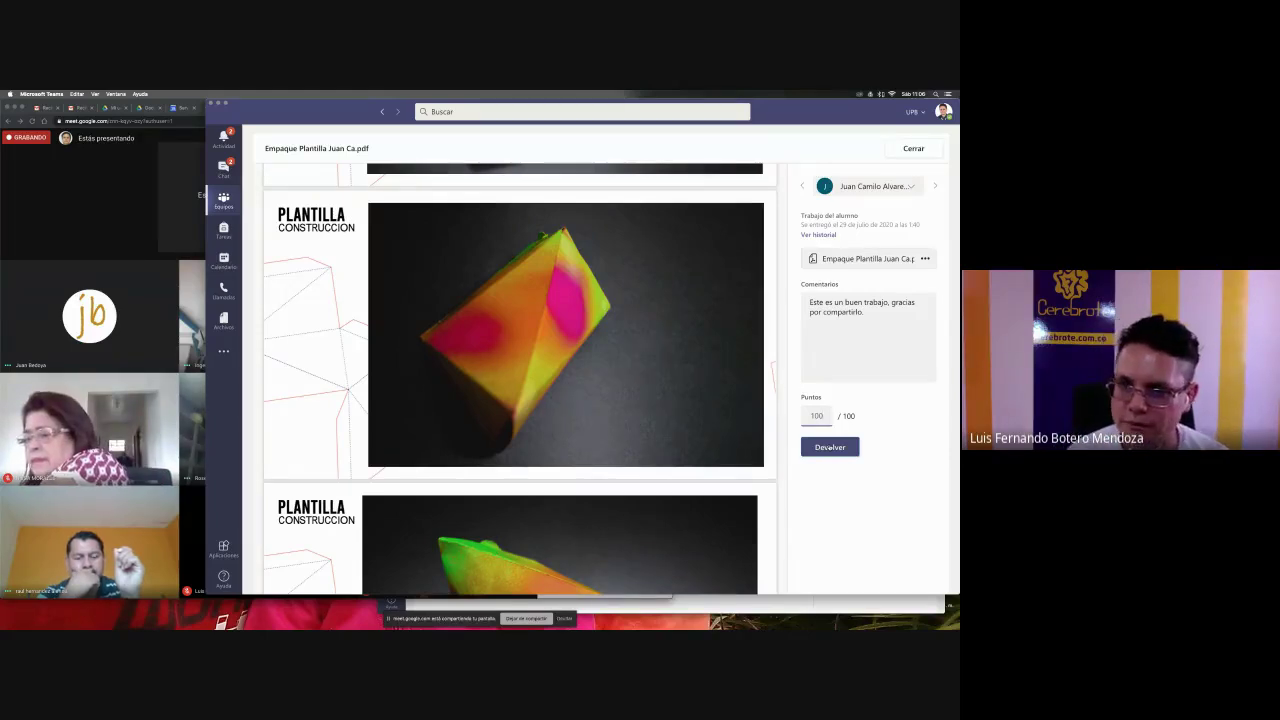
left_click(829, 448)
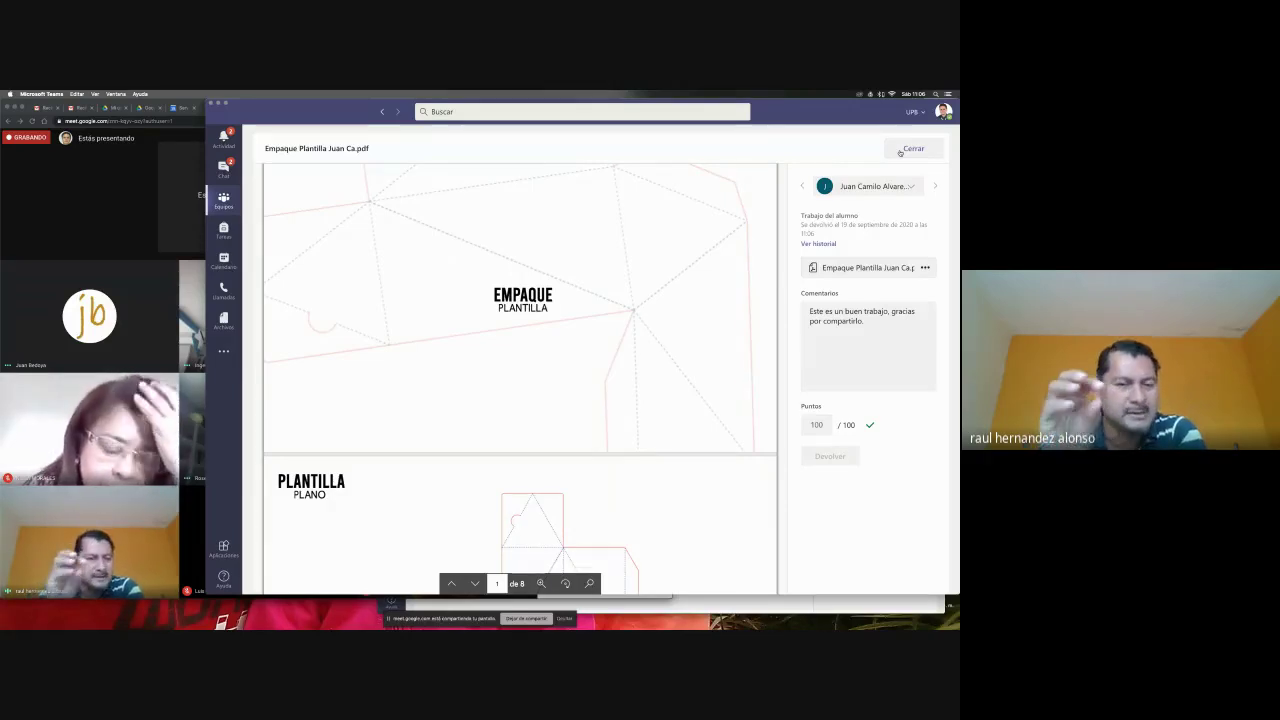
- Close the graded submission and open 'Guías de corte - Montaje digital' from the Devuelto section
left_click(900, 150)
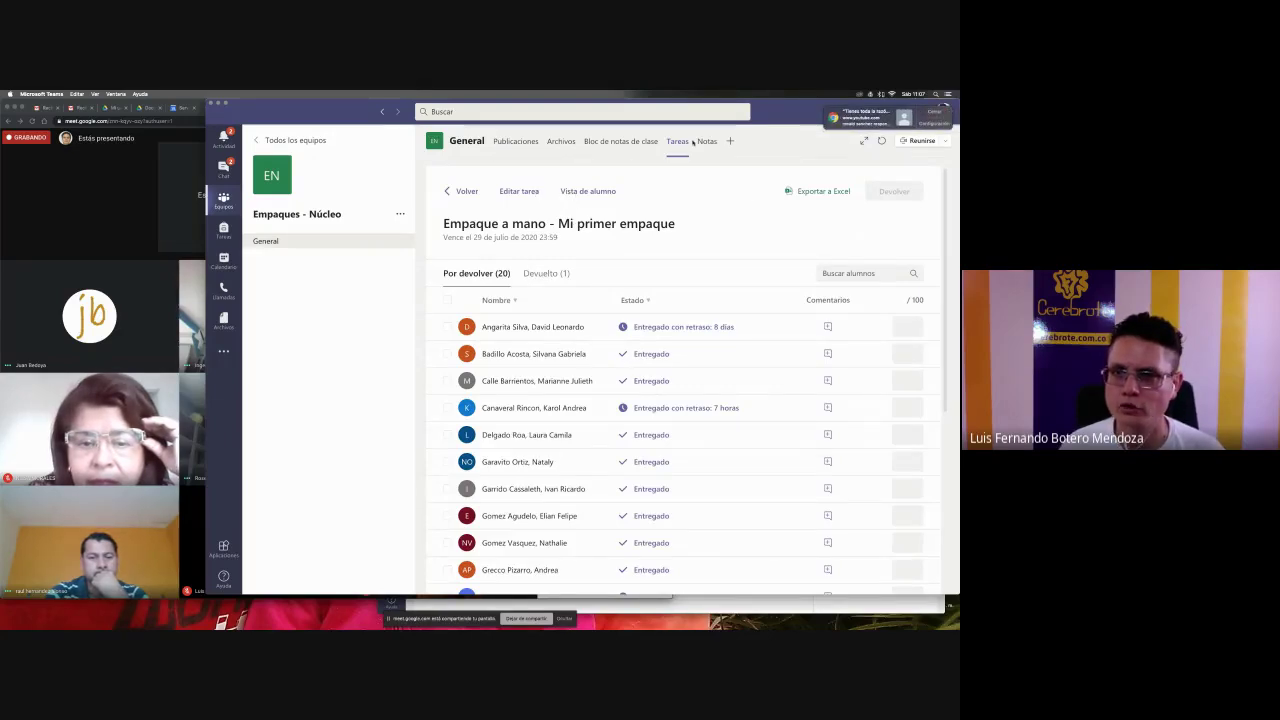
left_click(932, 112)
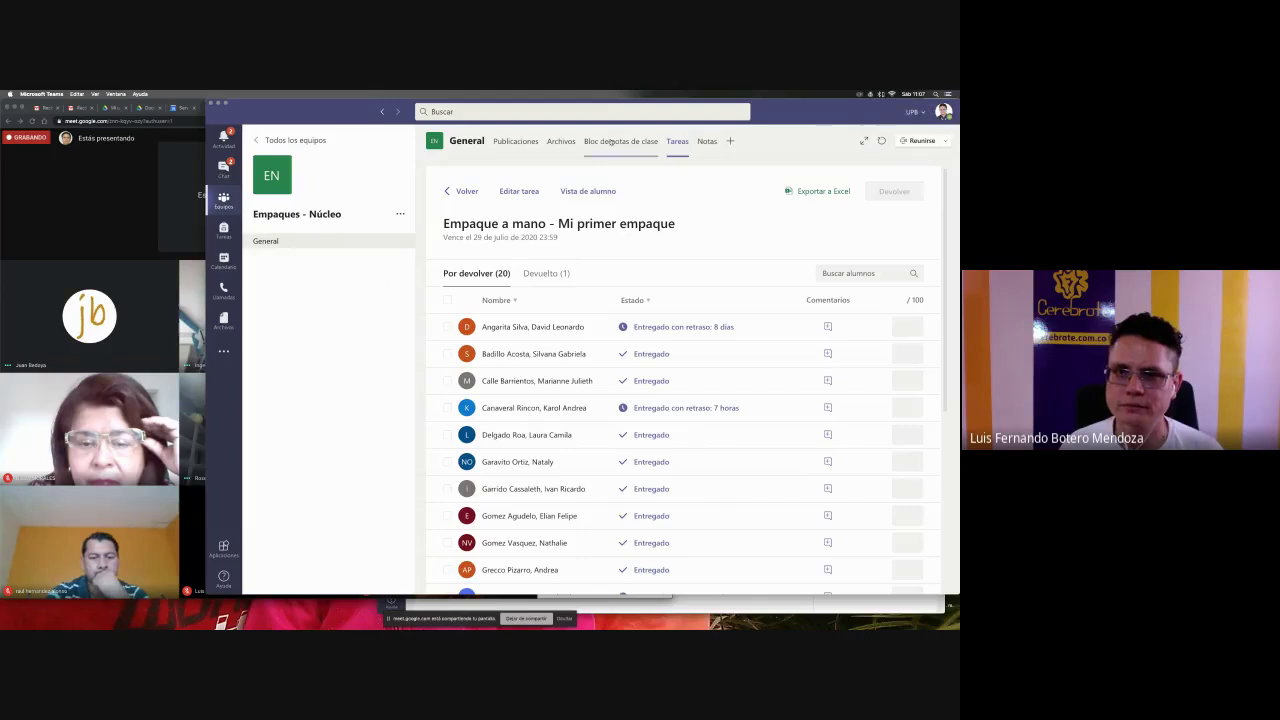
left_click(676, 142)
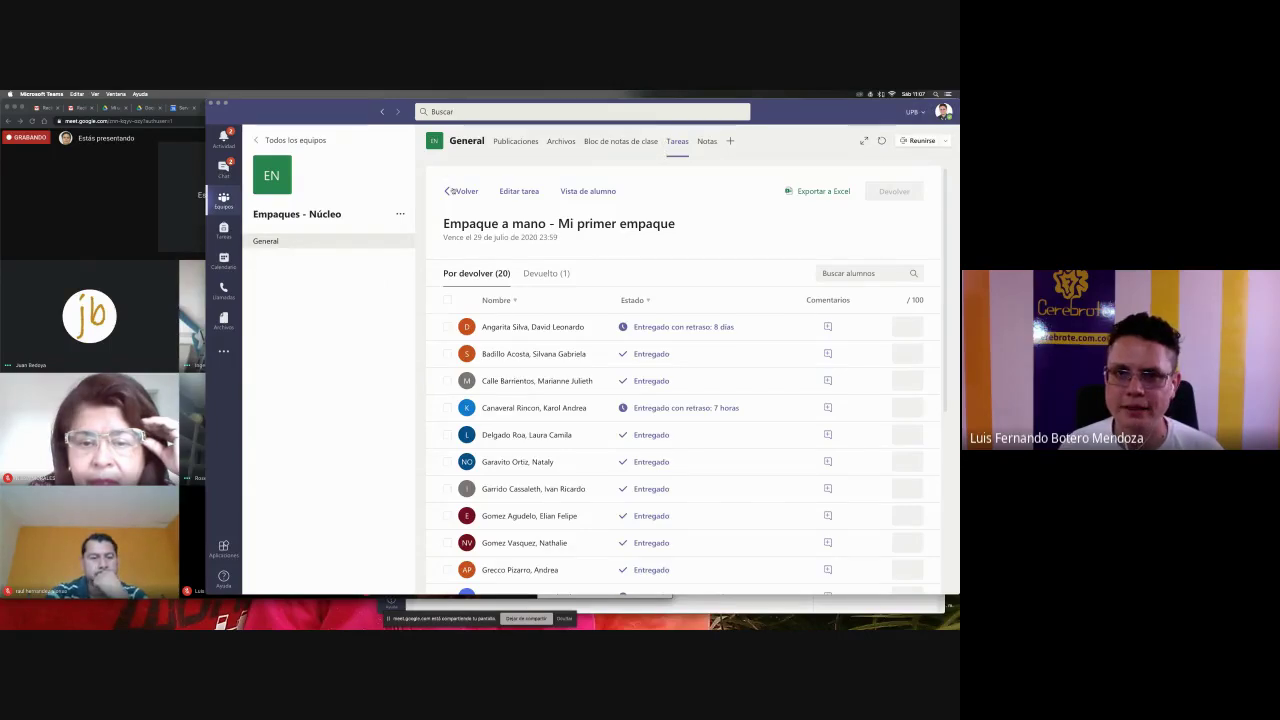
left_click(452, 191)
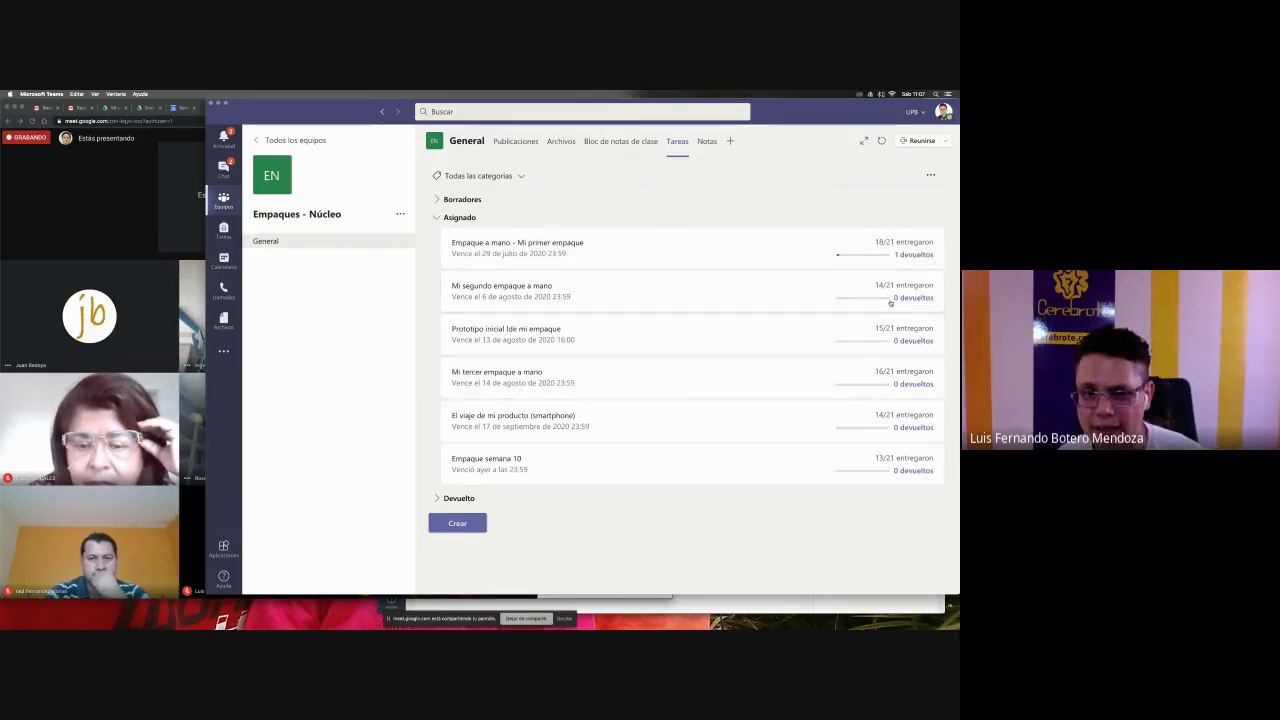
left_click(469, 502)
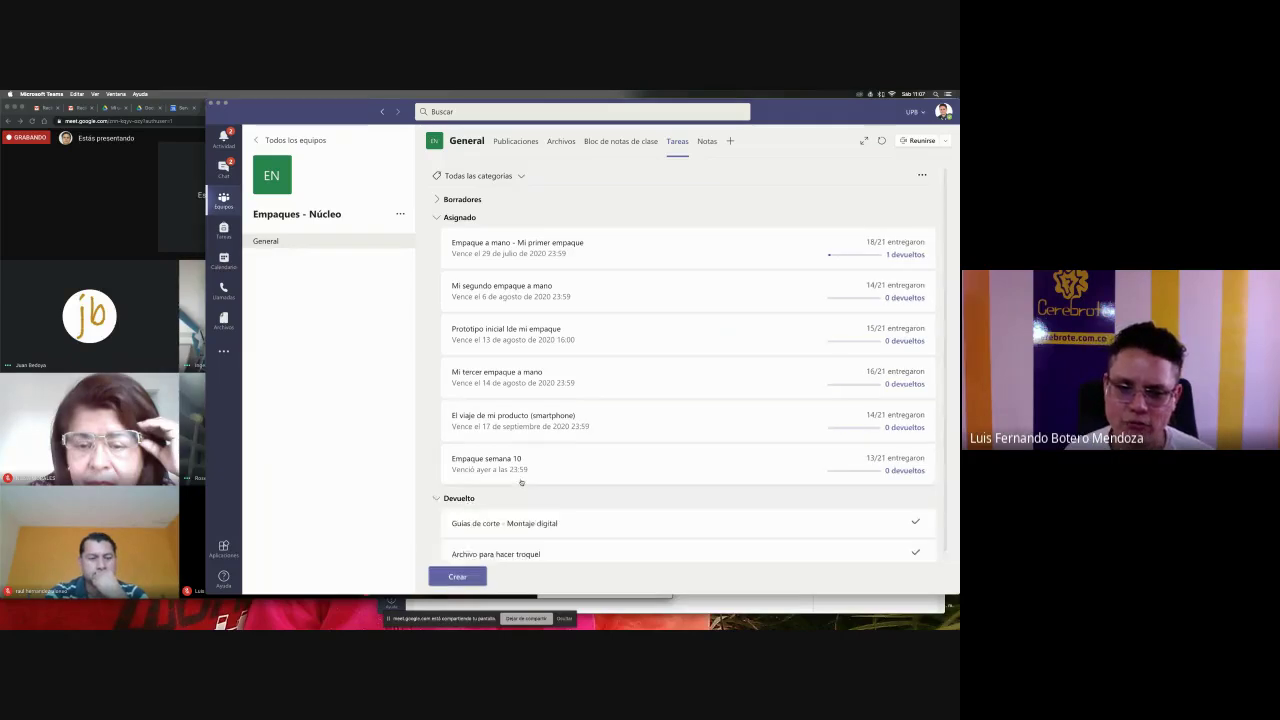
scroll(522, 486, "down", 1)
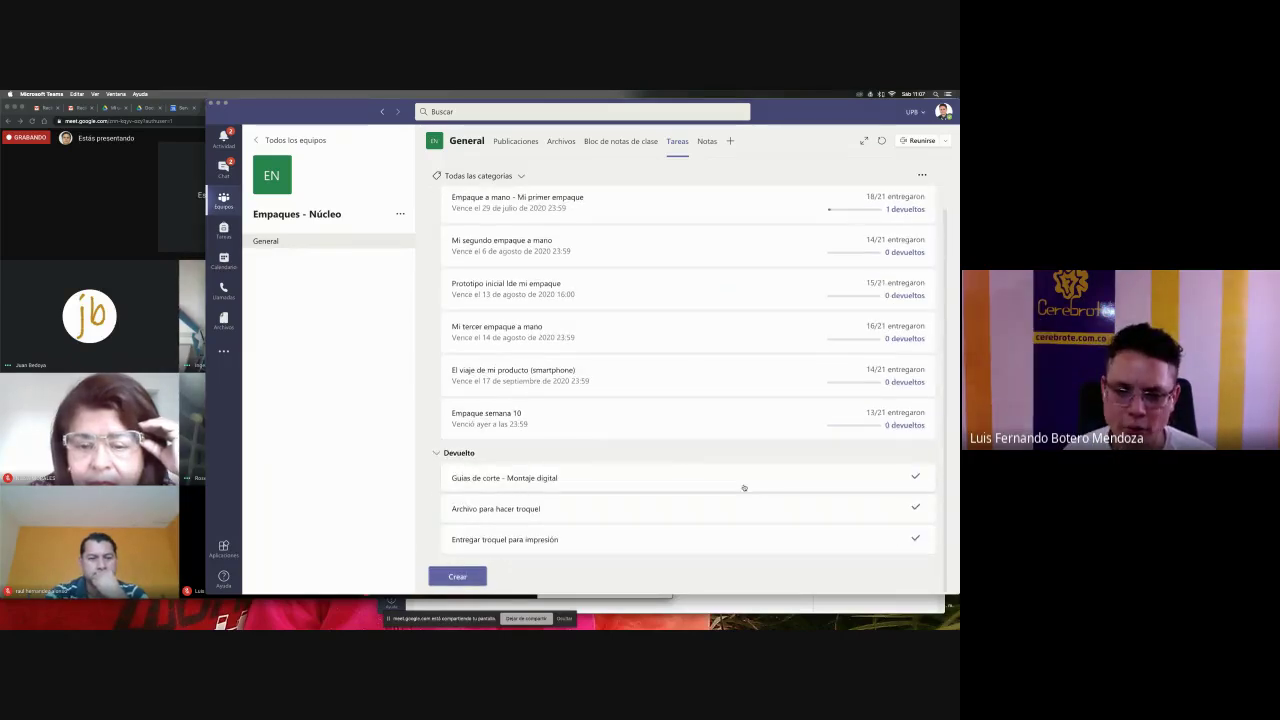
left_click(656, 480)
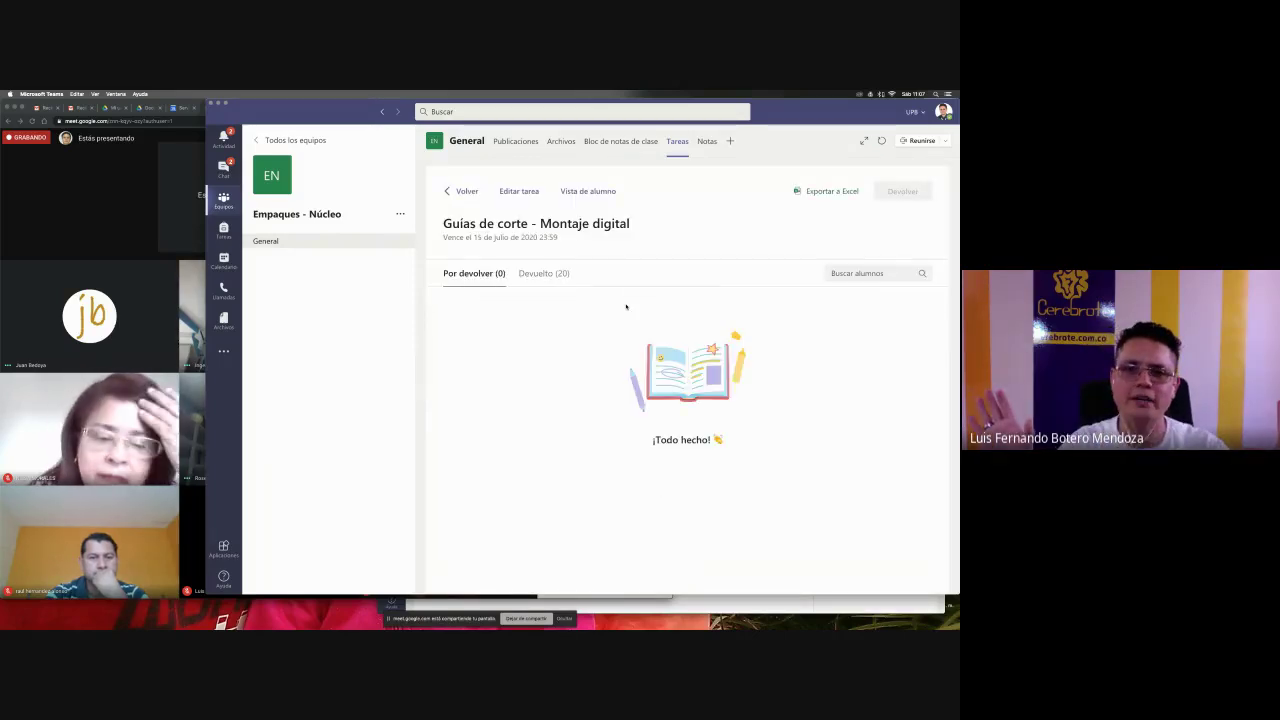
- Show the Devuelto students and review one student's graded cut-guides submission
left_click(550, 275)
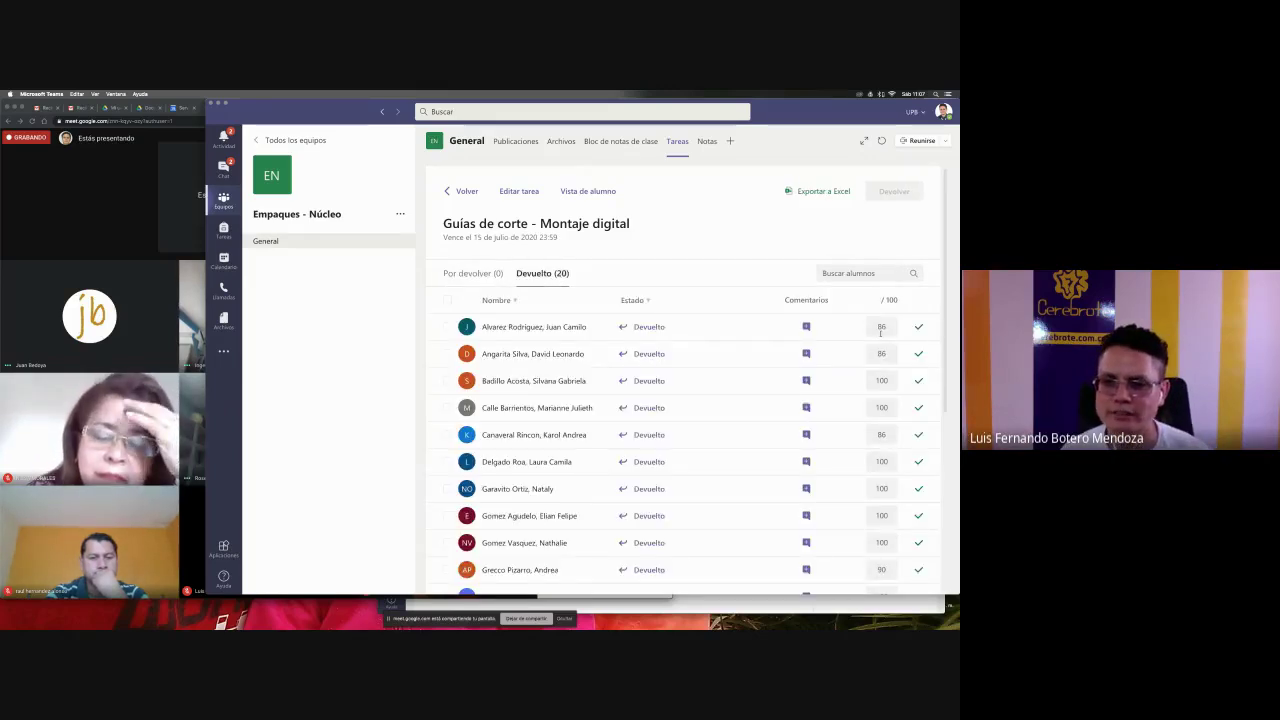
scroll(860, 330, "down", 5)
scroll(880, 333, "up", 5)
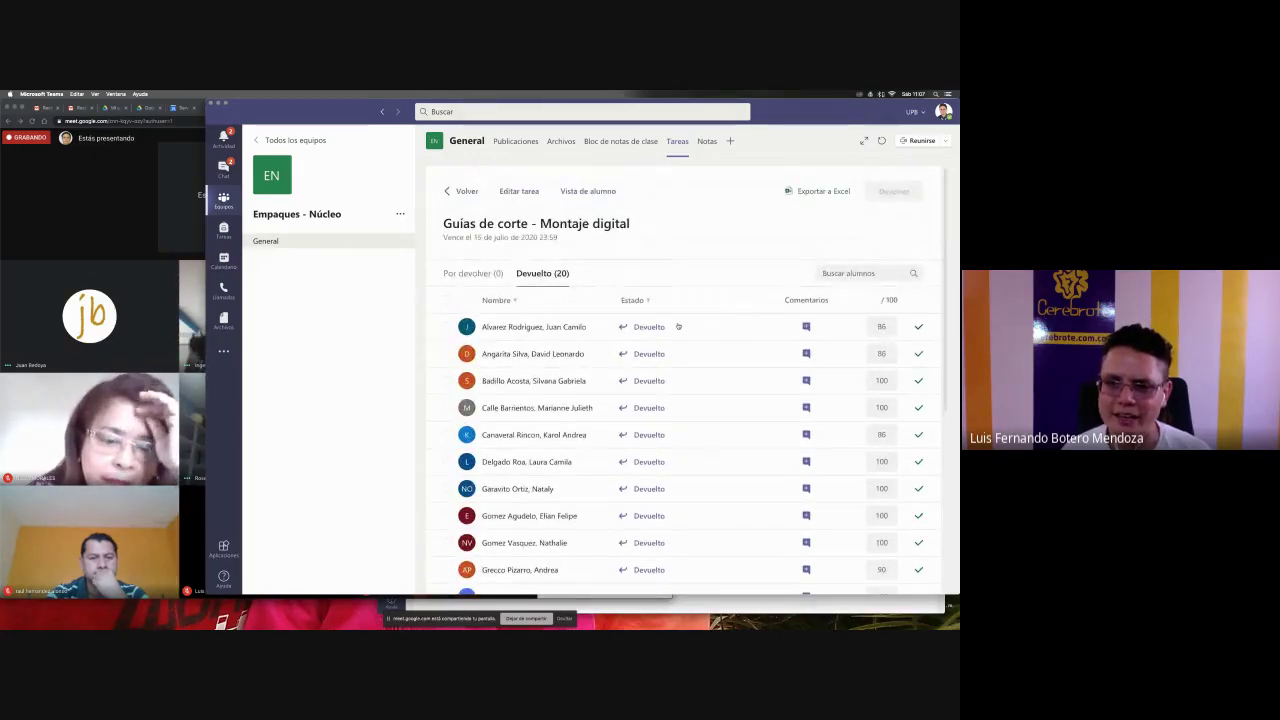
left_click(534, 435)
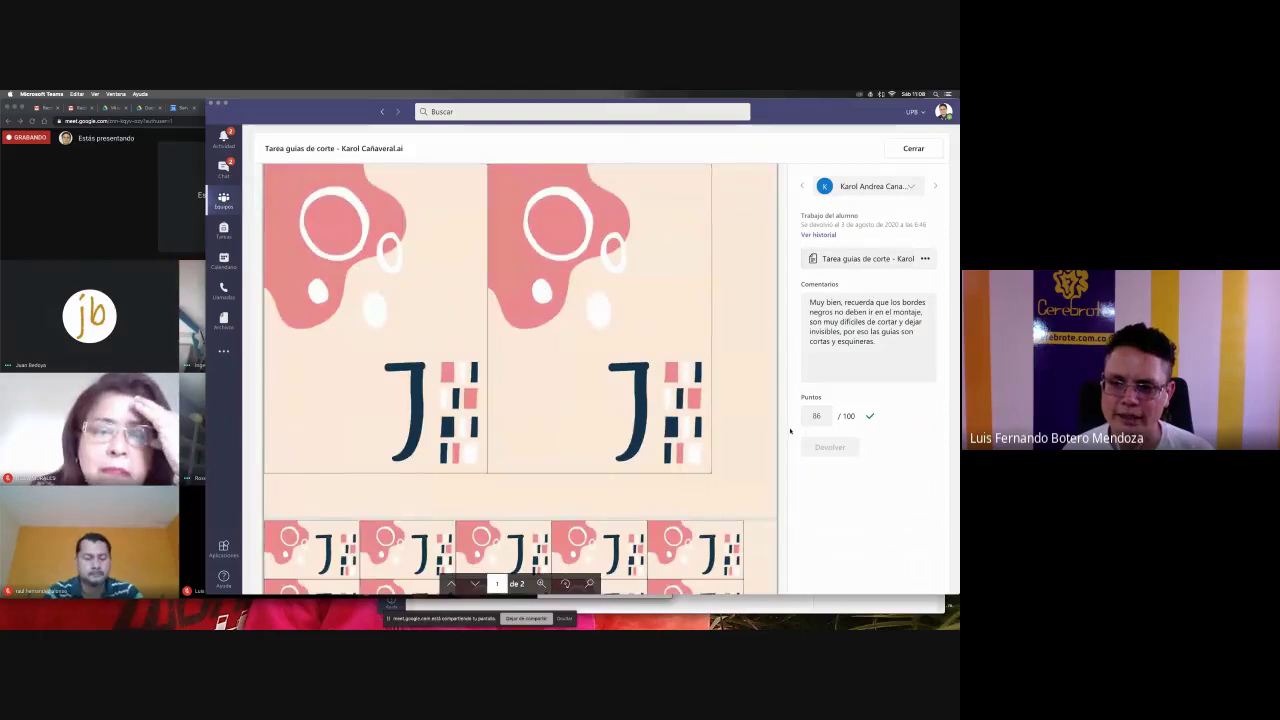
scroll(662, 467, "down", 1)
scroll(662, 467, "down", 5)
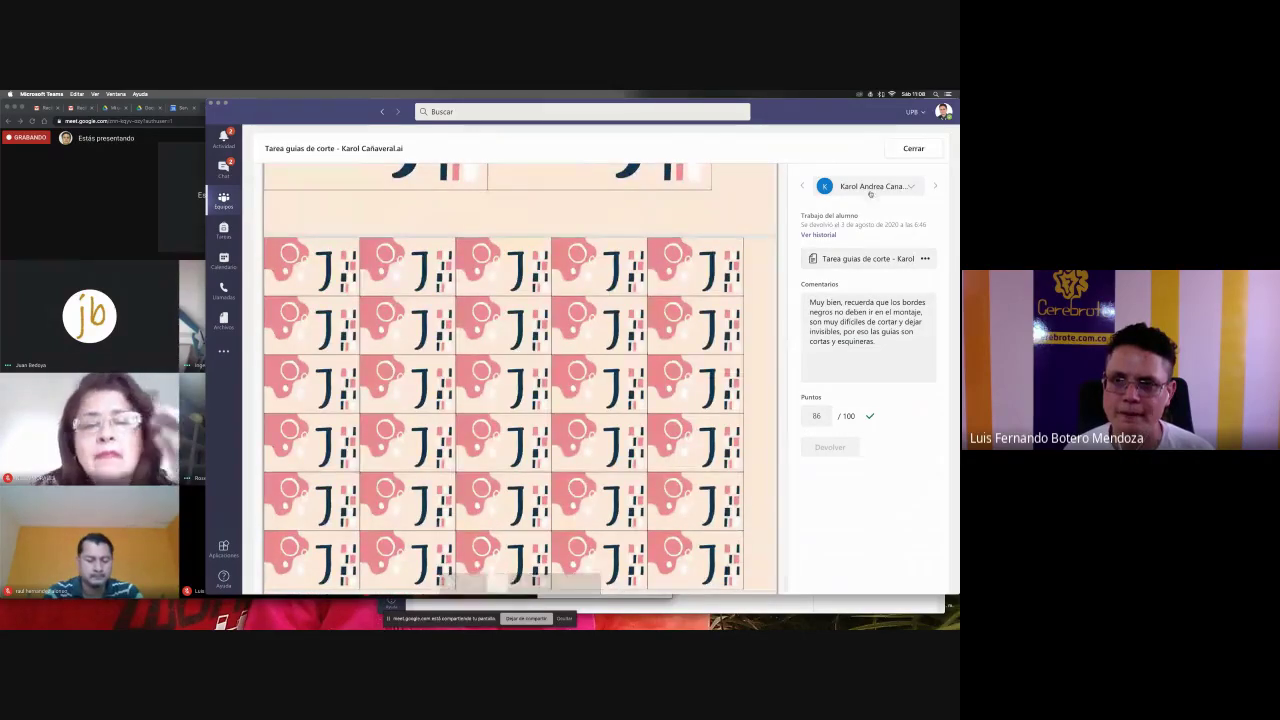
- Close the submission and go back to the Empaques - Núcleo assignments list
left_click(913, 148)
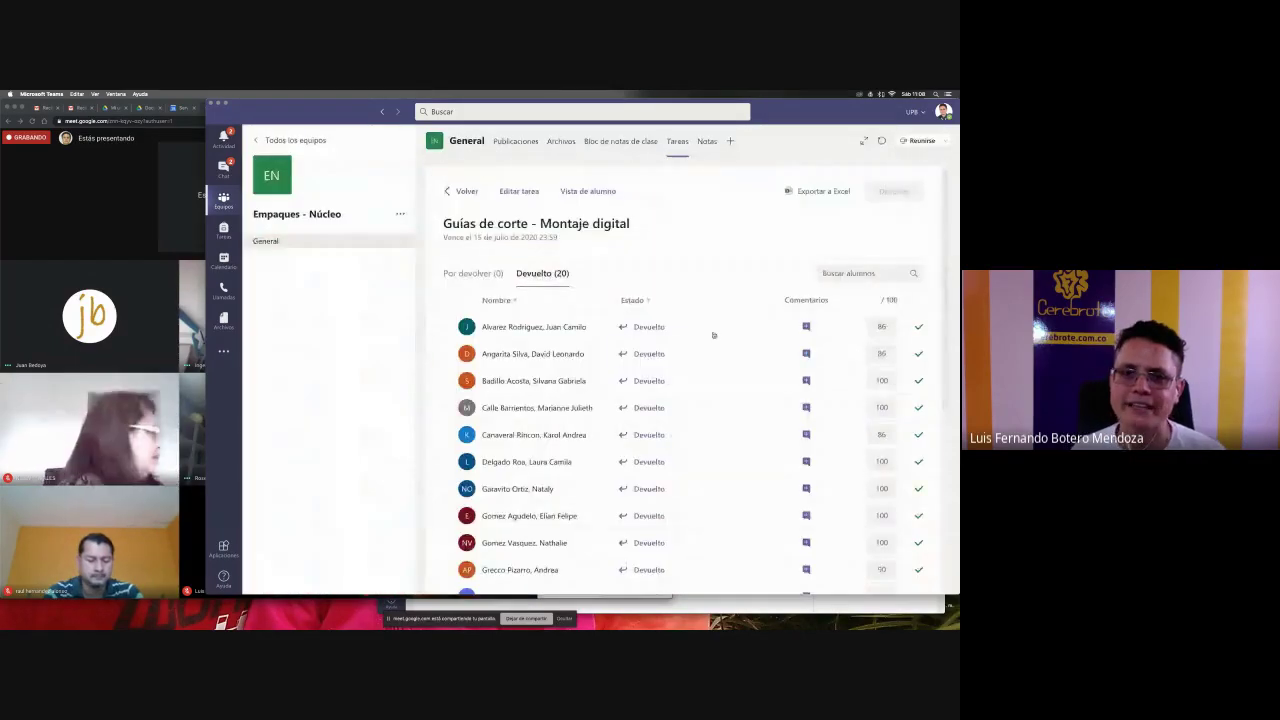
left_click(461, 191)
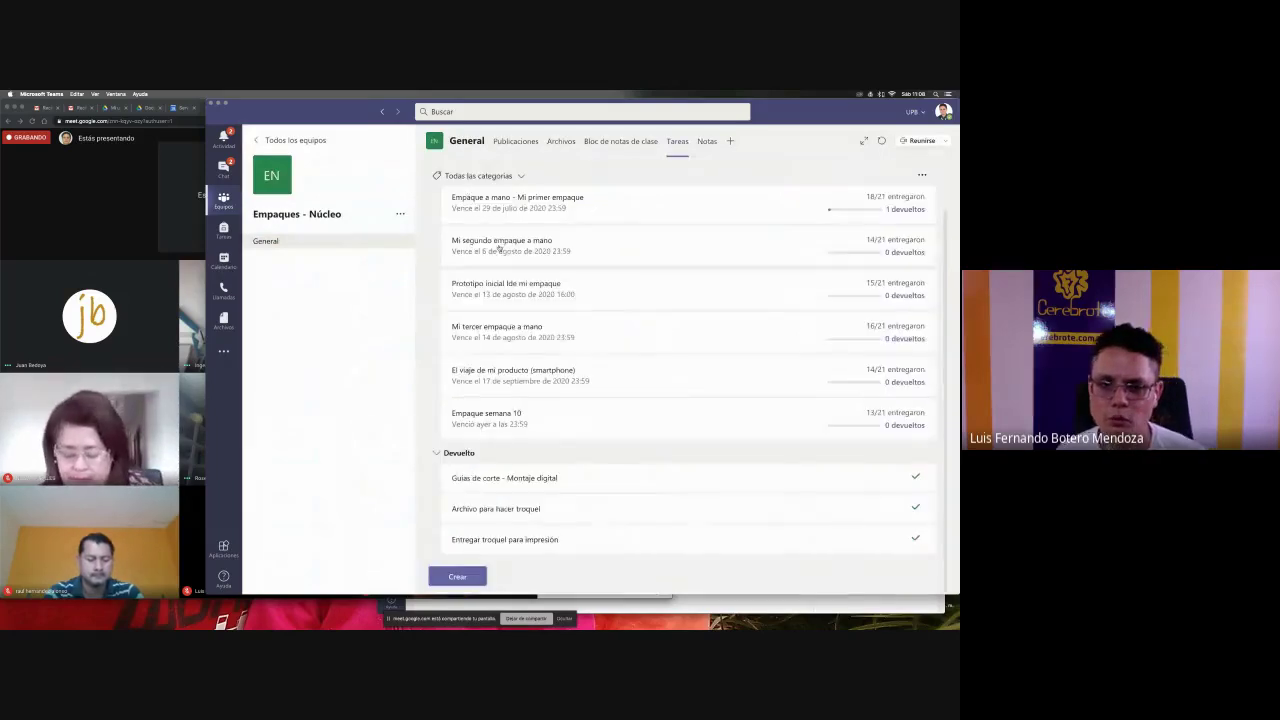
scroll(589, 509, "up", 2)
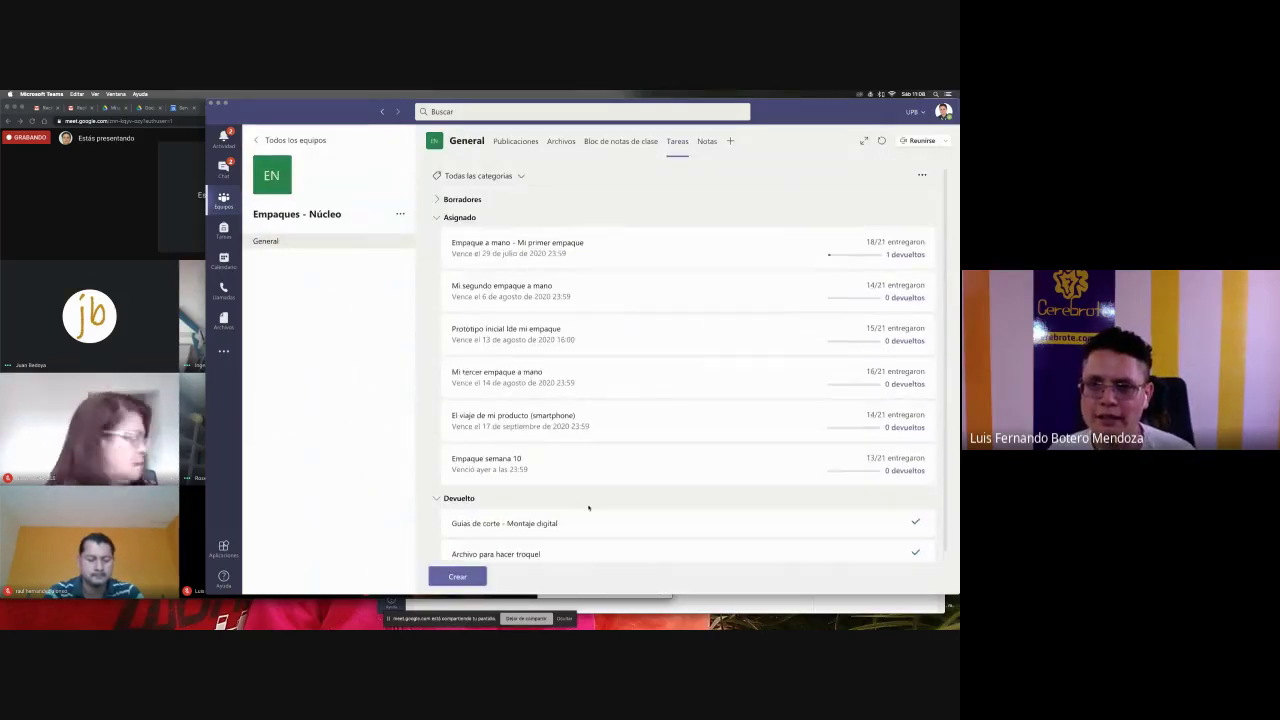
- Open the Notas gradebook and scroll through each student's assignment scores, mostly 100 points
left_click(709, 143)
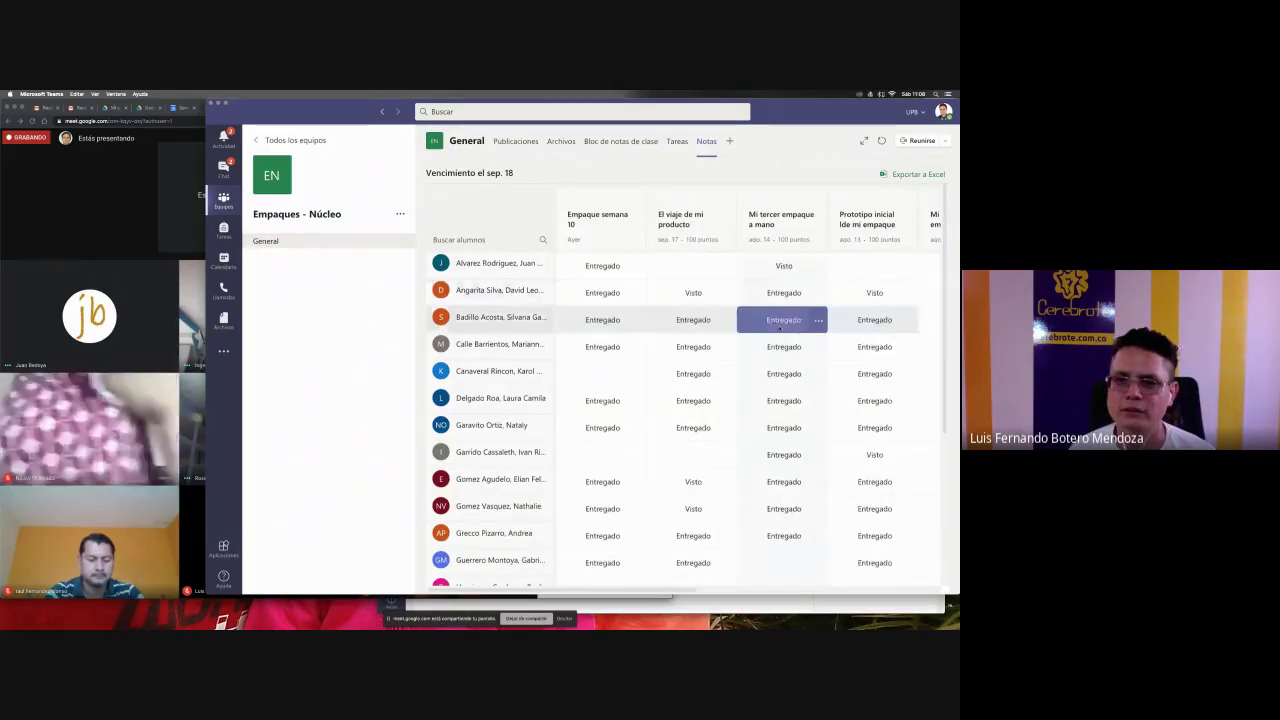
scroll(779, 328, "right", 10)
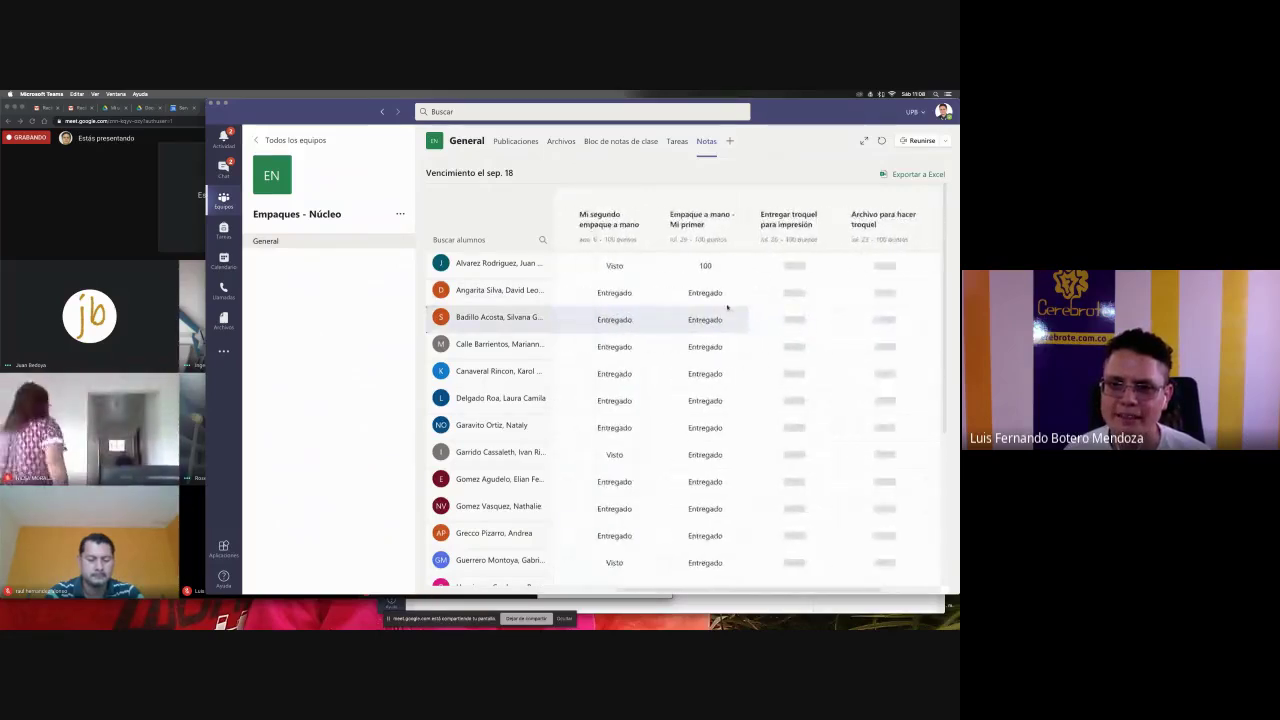
scroll(727, 311, "right", 2)
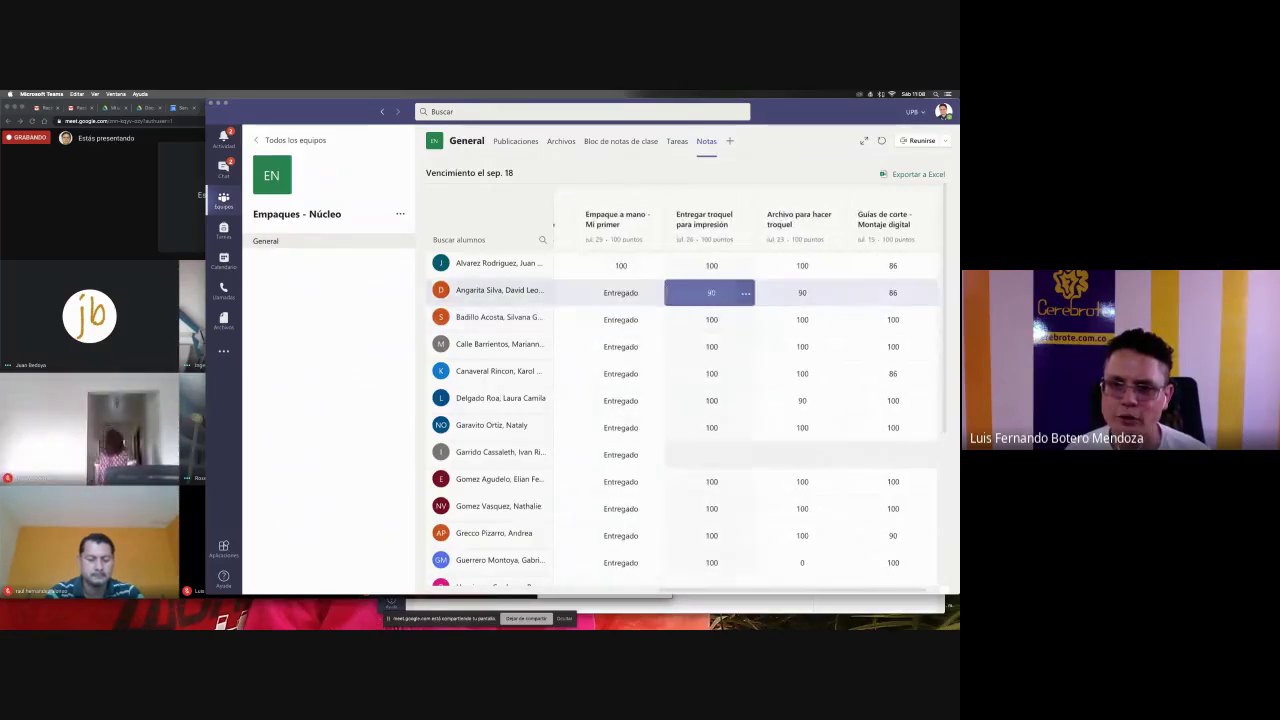
scroll(711, 297, "right", 1)
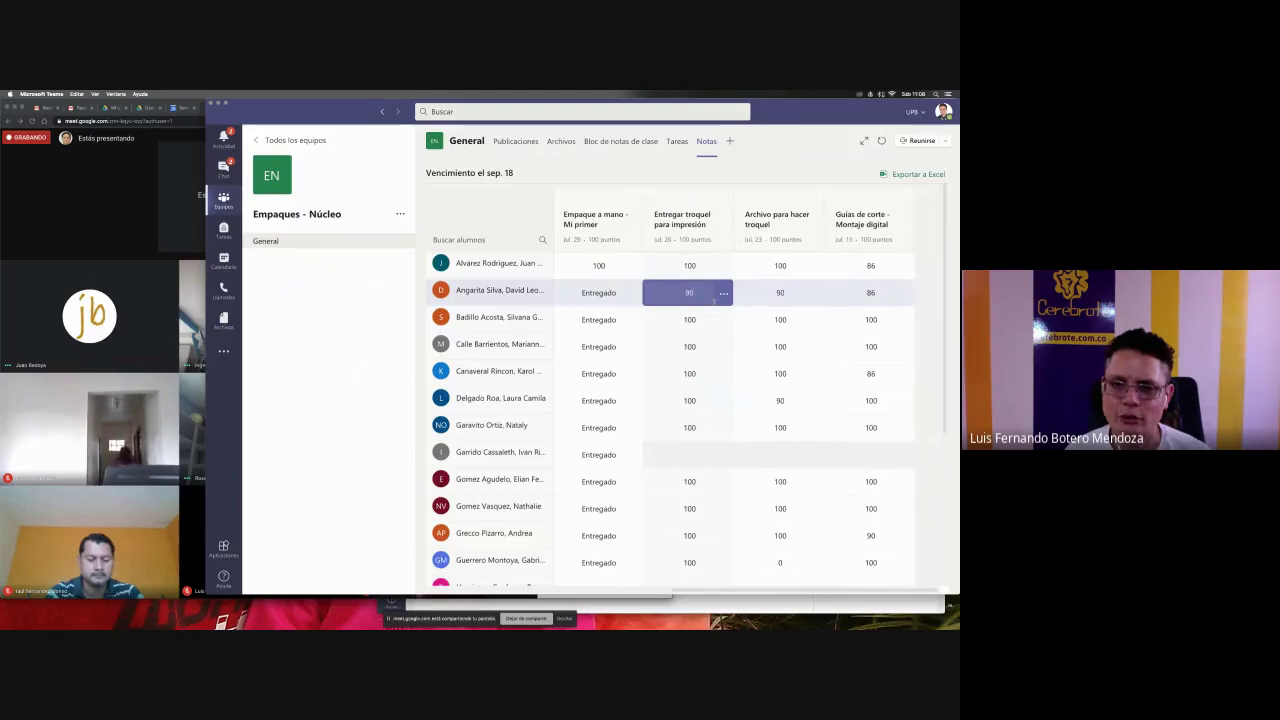
scroll(874, 356, "down", 5)
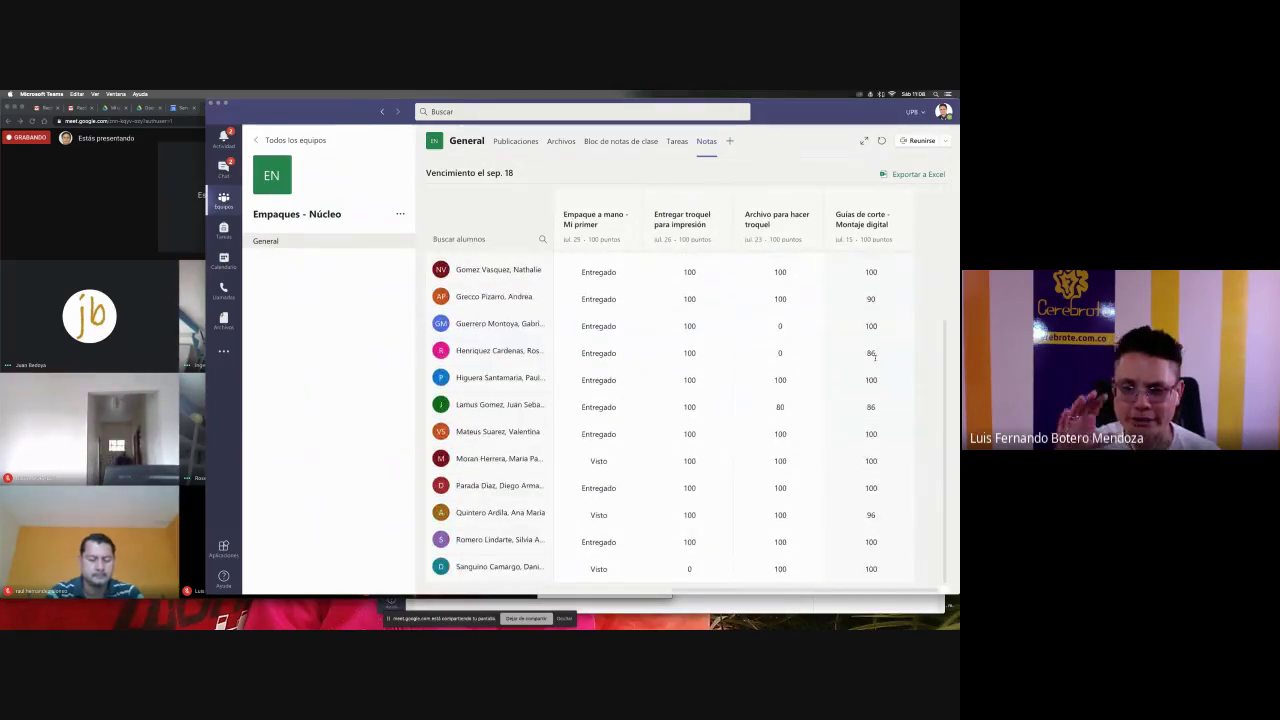
scroll(874, 356, "up", 5)
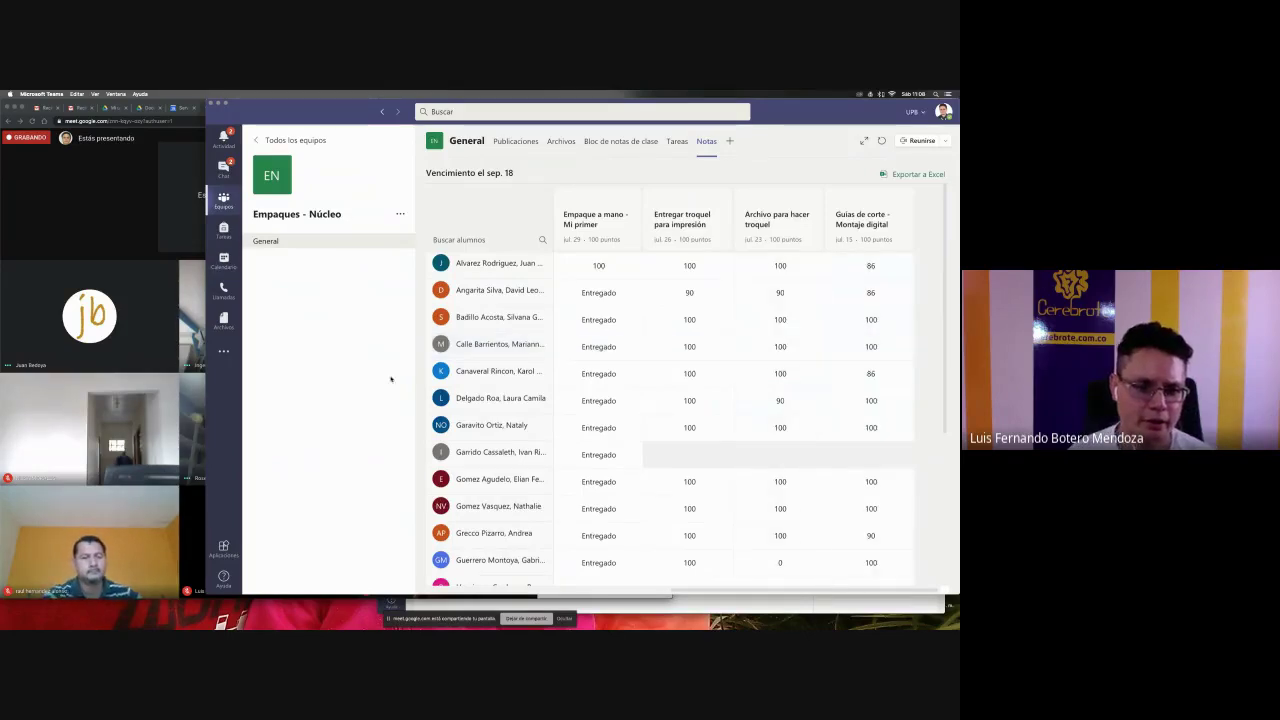
left_click(118, 588)
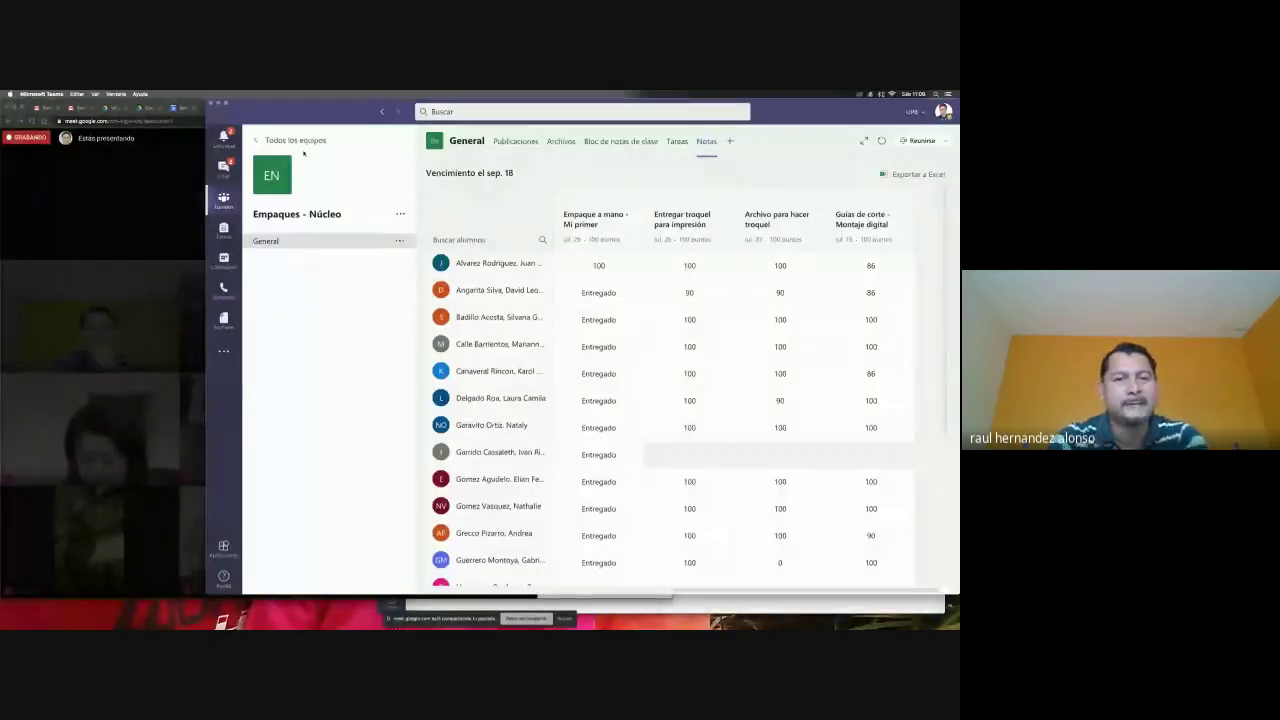
- Go to the Profesores Latinoamérica team's Tareas section
left_click(318, 243)
left_click(295, 141)
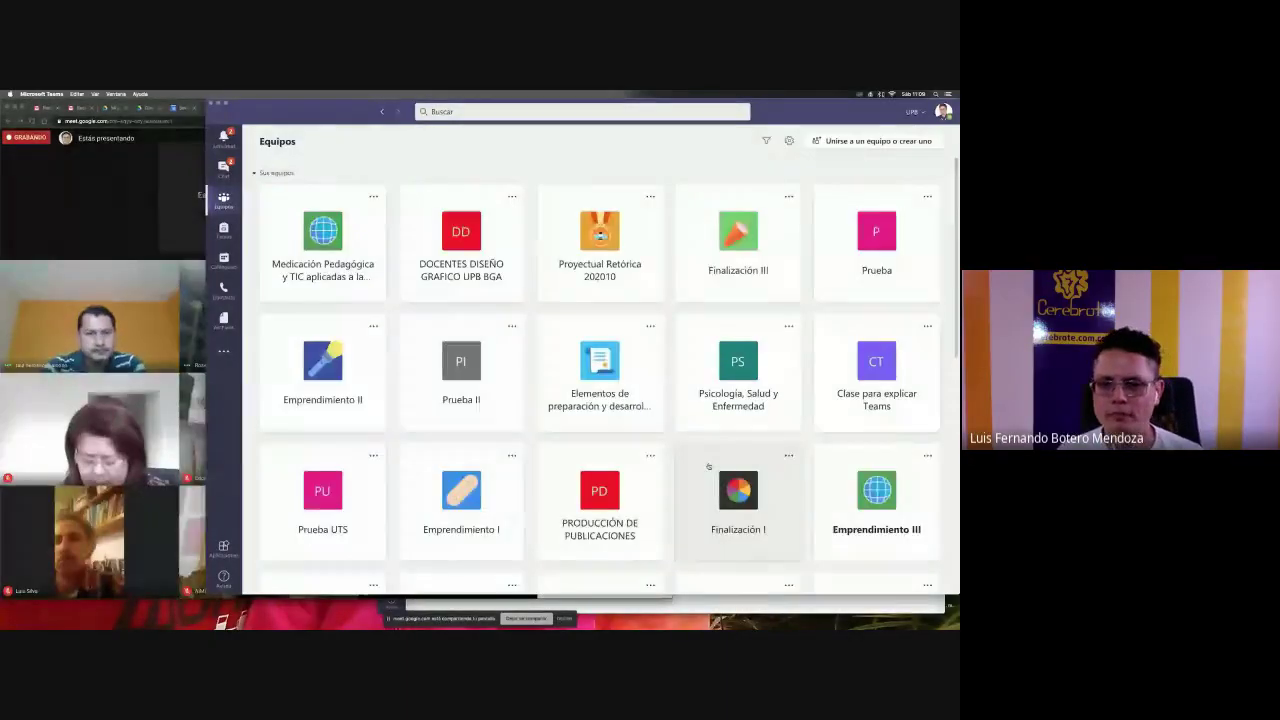
scroll(708, 466, "down", 10)
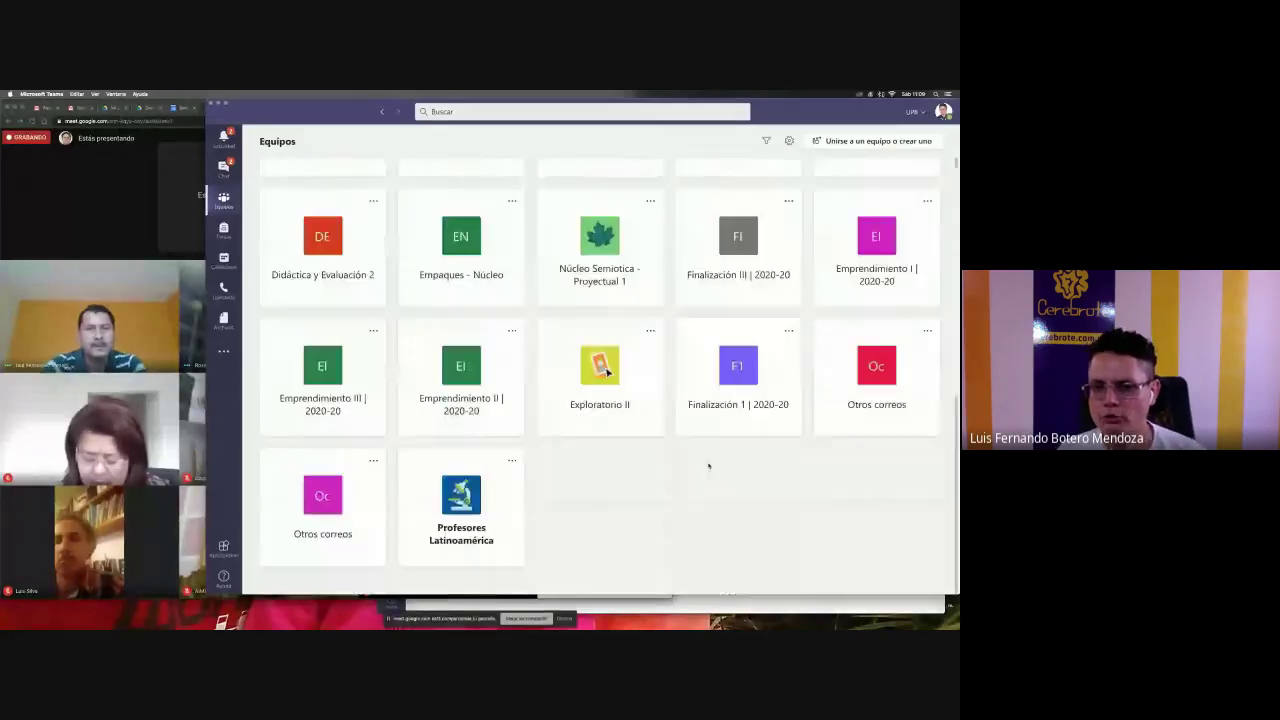
left_click(491, 503)
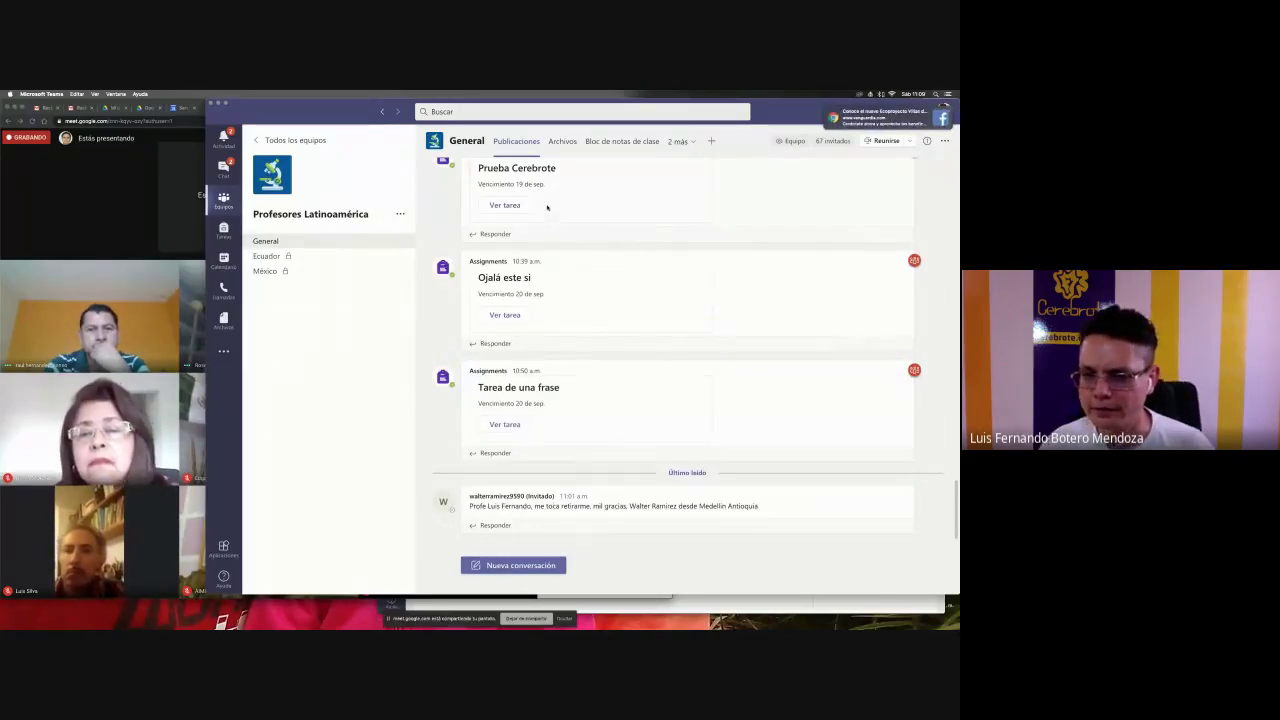
left_click(680, 141)
left_click(650, 175)
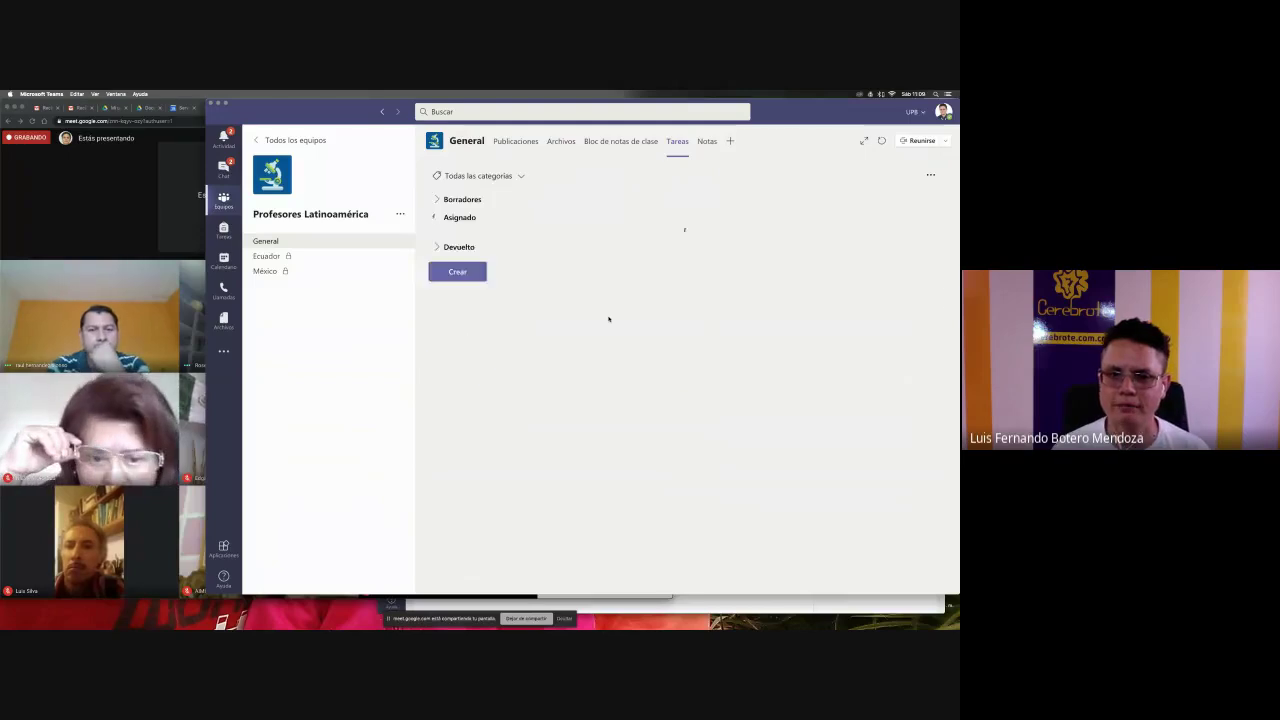
- Edit 'Tarea de una frase' and choose to add an evaluation rubric
left_click(574, 334)
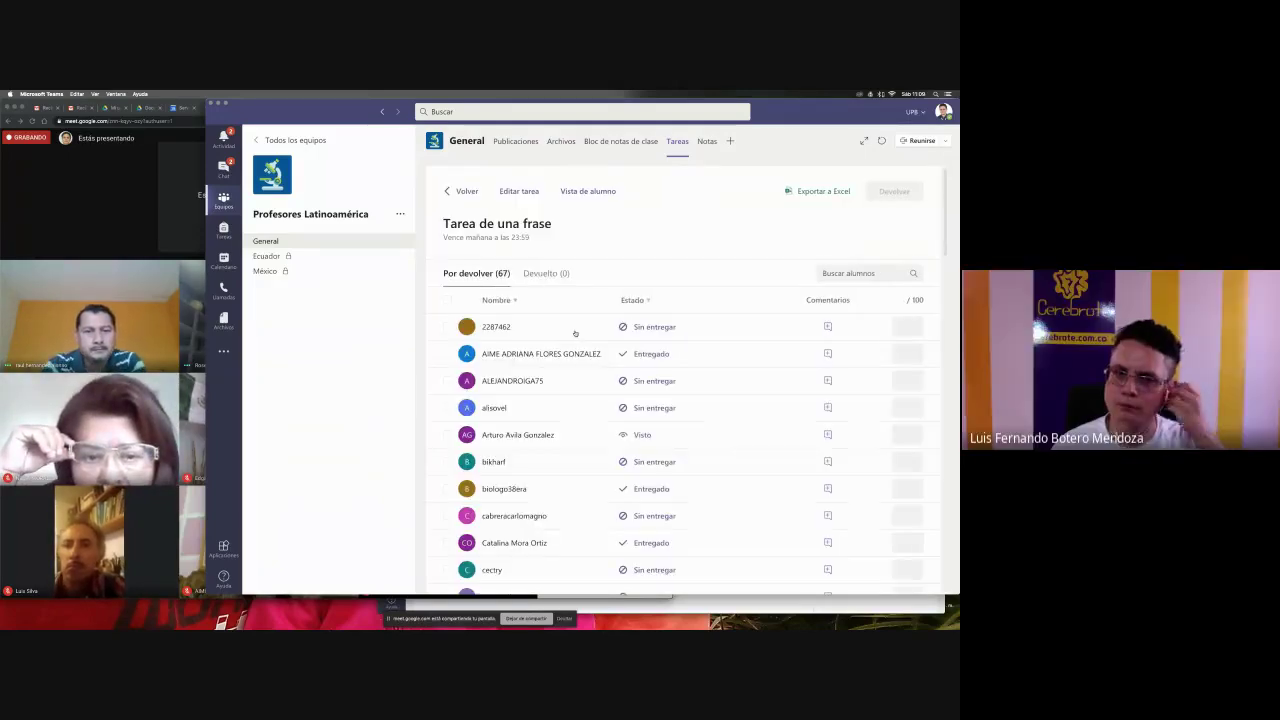
left_click(519, 194)
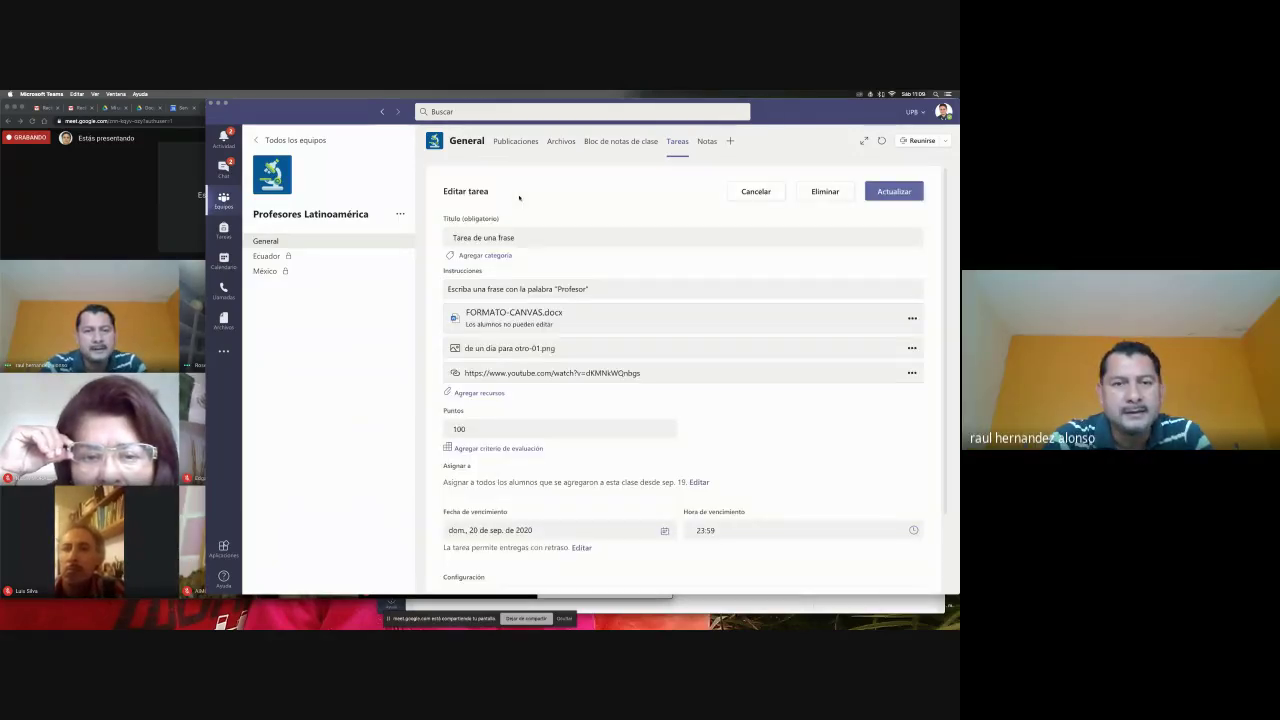
left_click(524, 449)
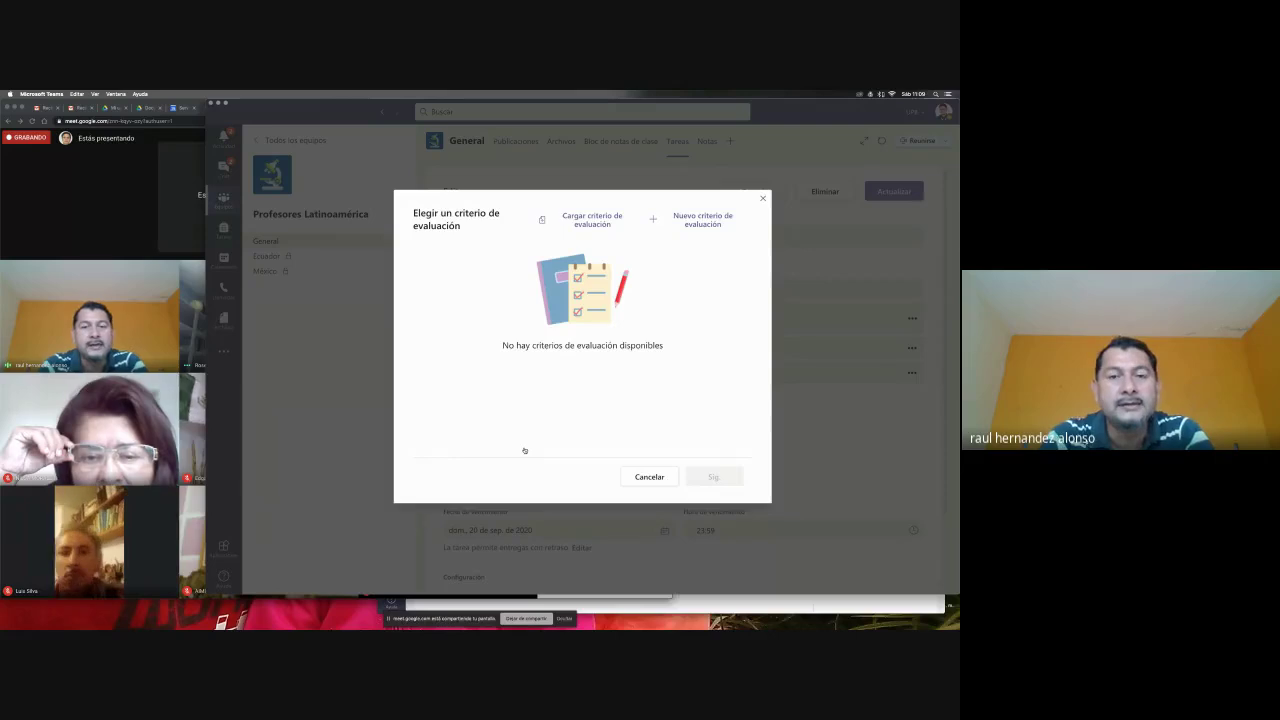
- Start a new rubric and enter 'Rúbrica' as its description
left_click(697, 220)
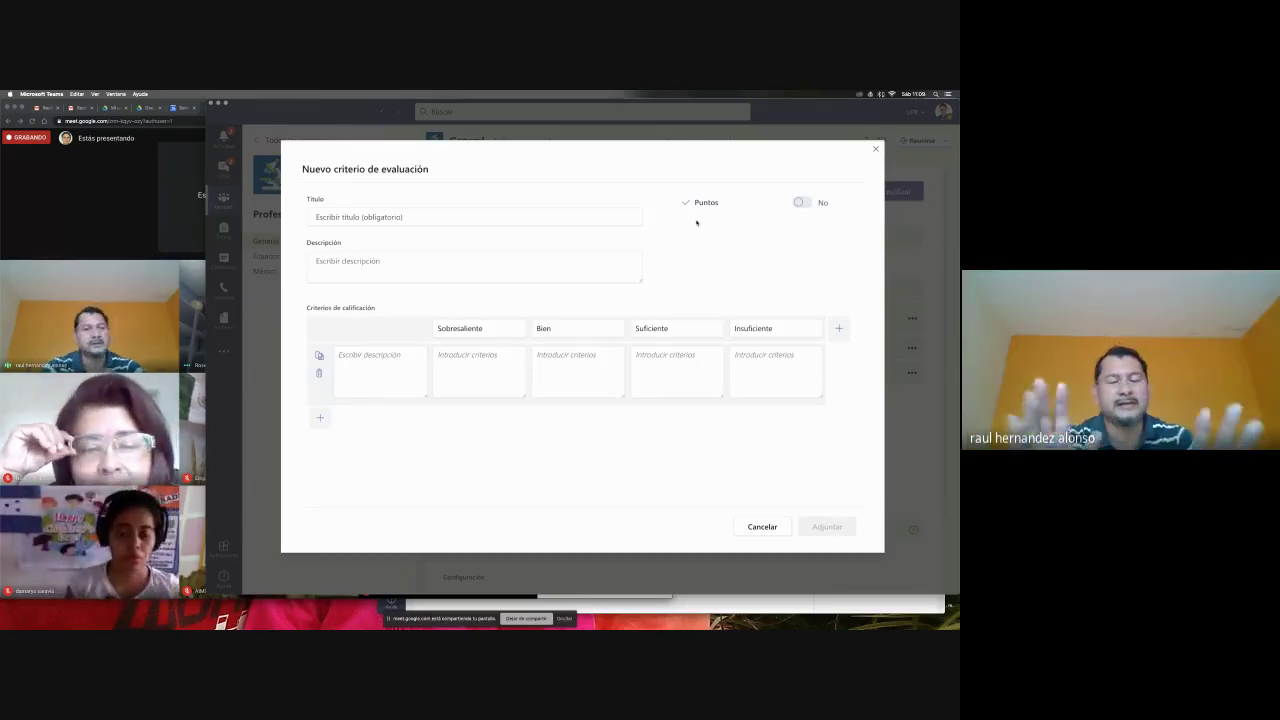
left_click(509, 212)
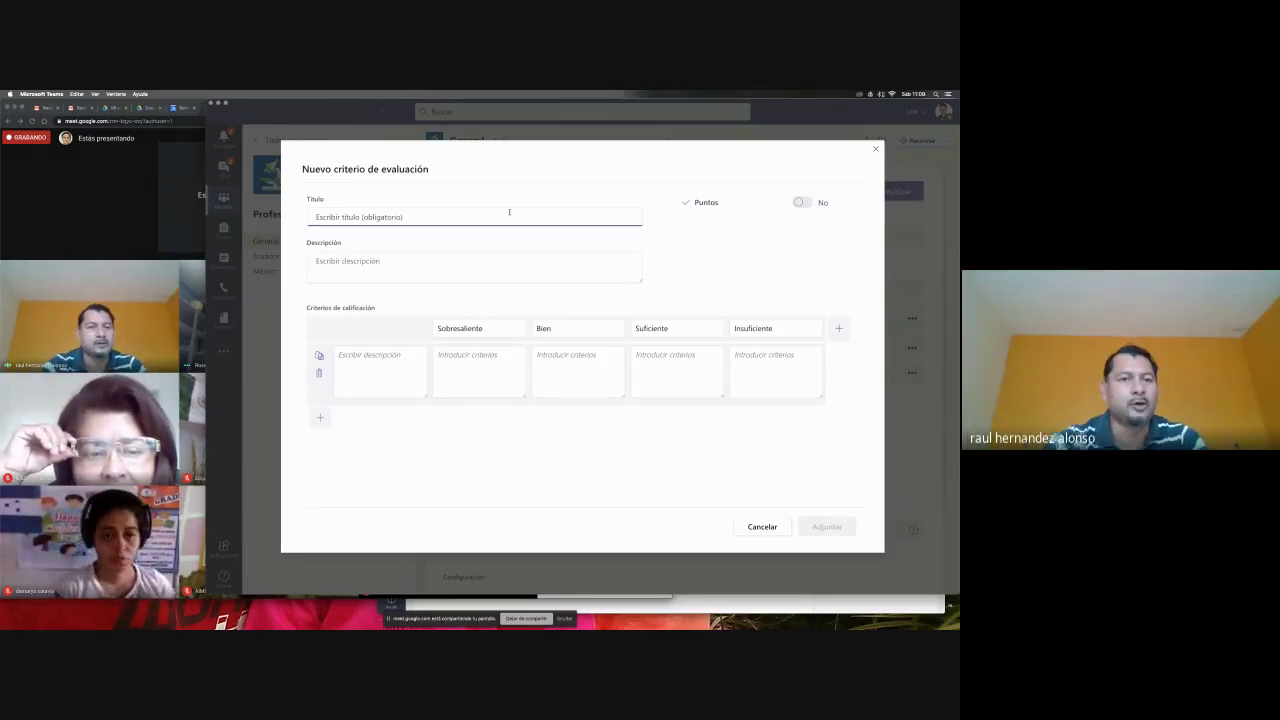
type("Rubrica 1")
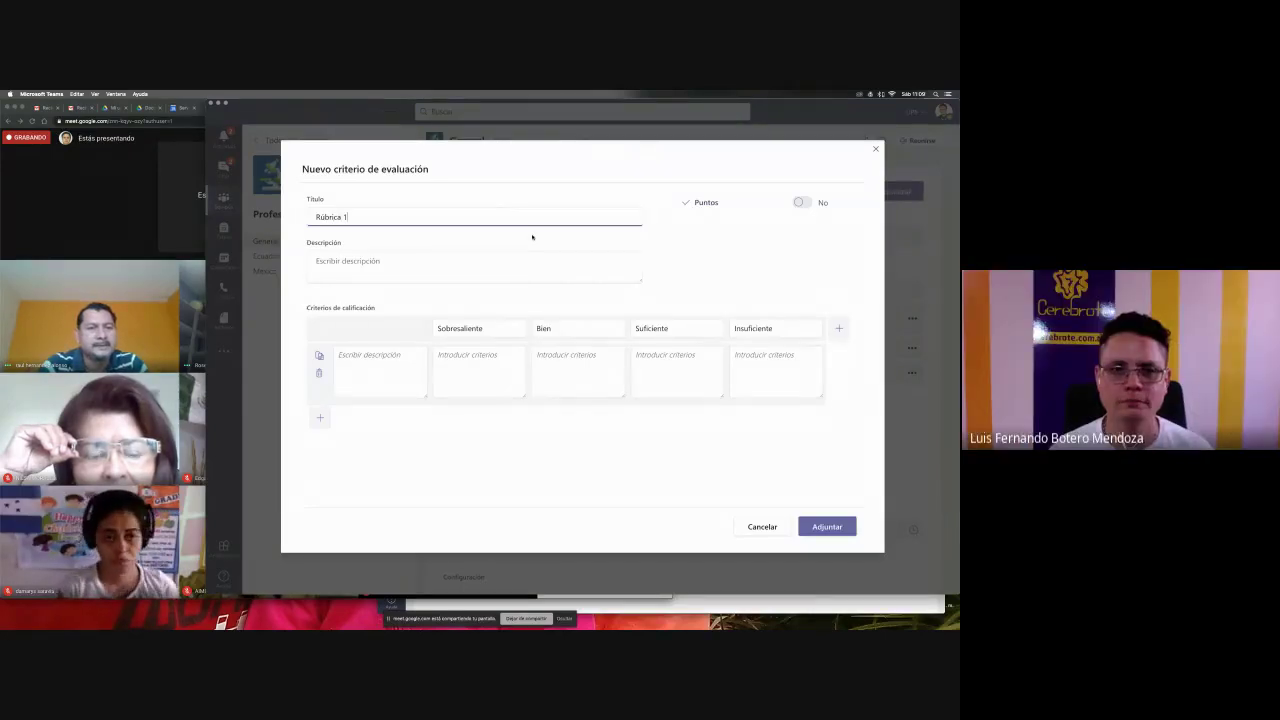
left_click(540, 267)
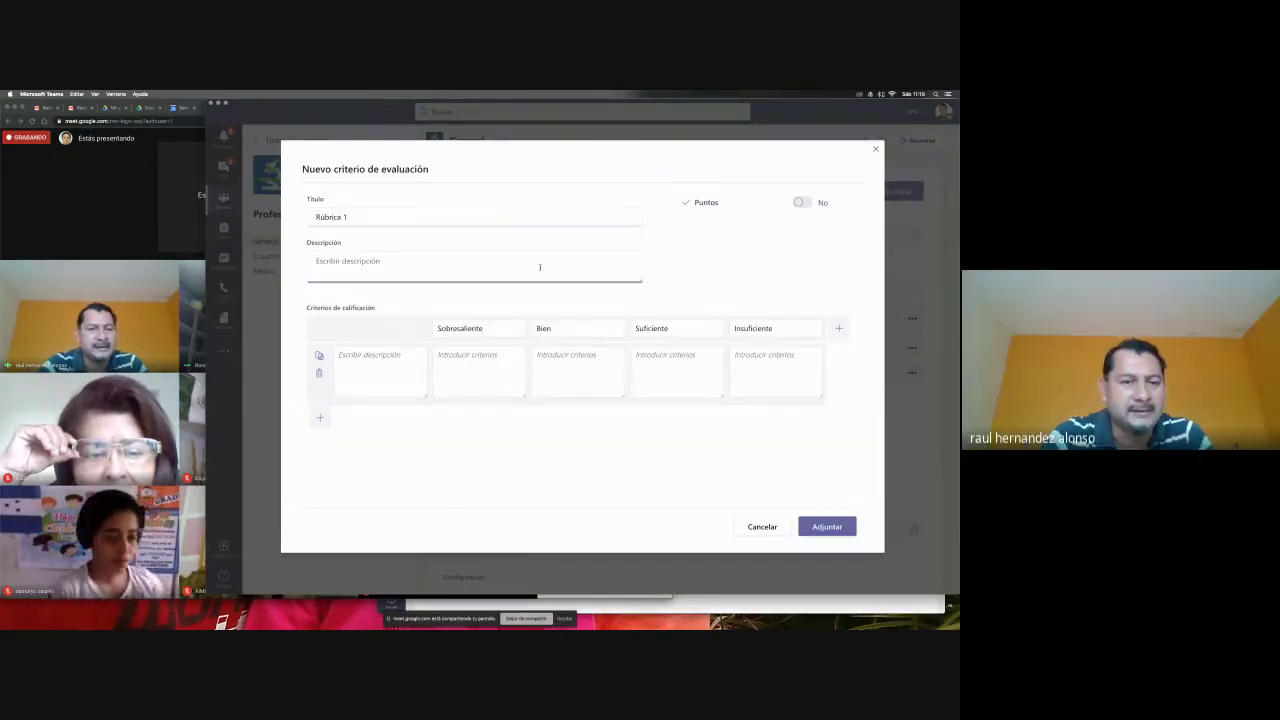
type("Rúbro")
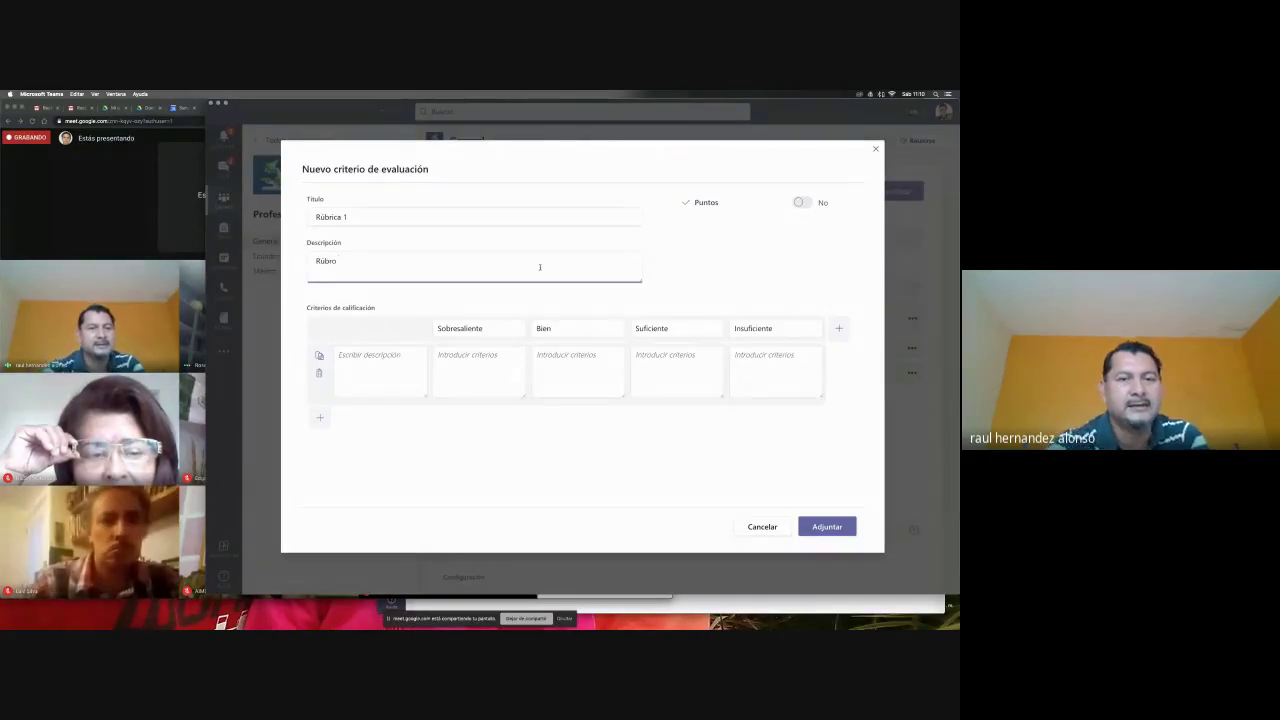
key("BackSpace")
type("ica")
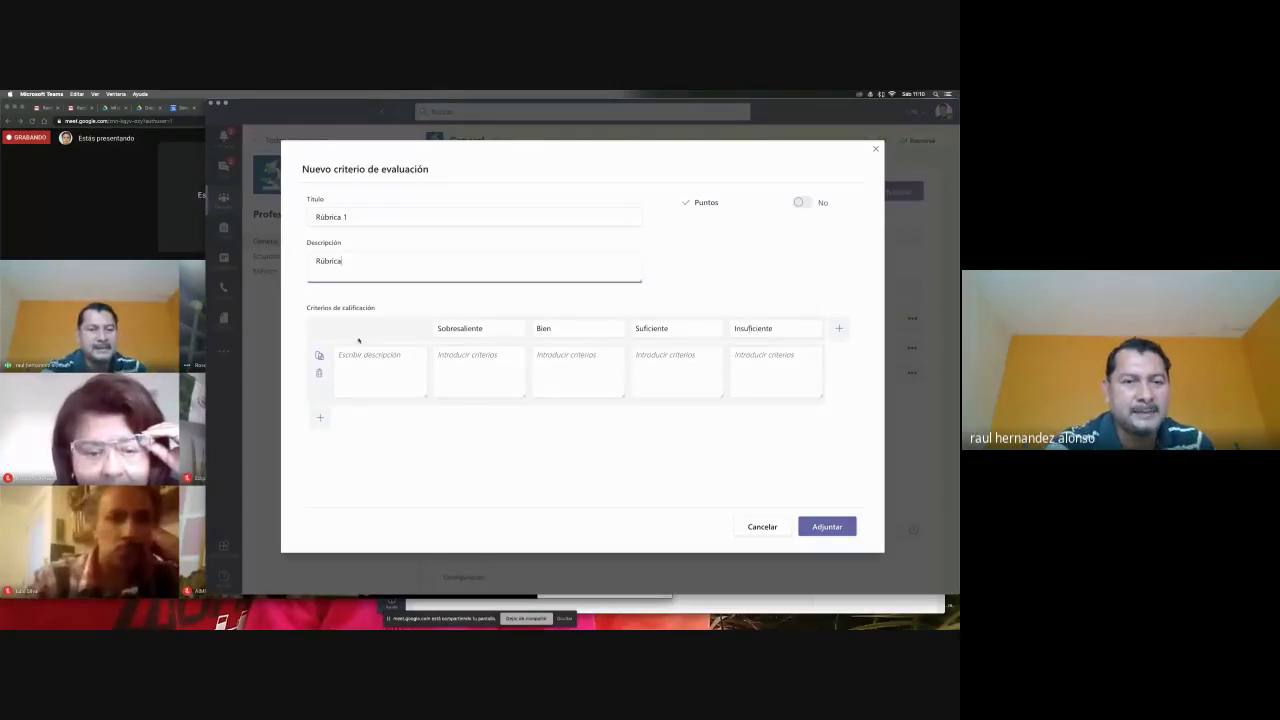
- Add criterion 'Largo de la frase' with levels 10, 7, 4 and 2 palabras
left_click(343, 369)
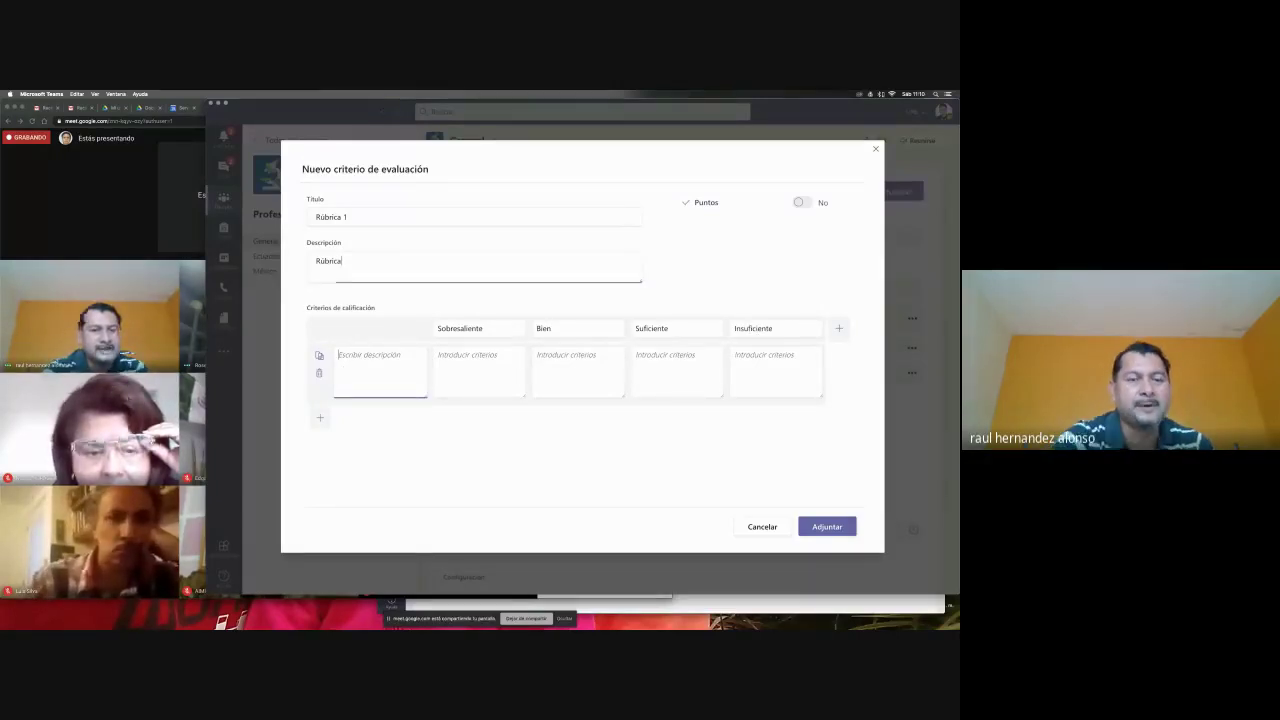
left_click(343, 369)
type("Largo ")
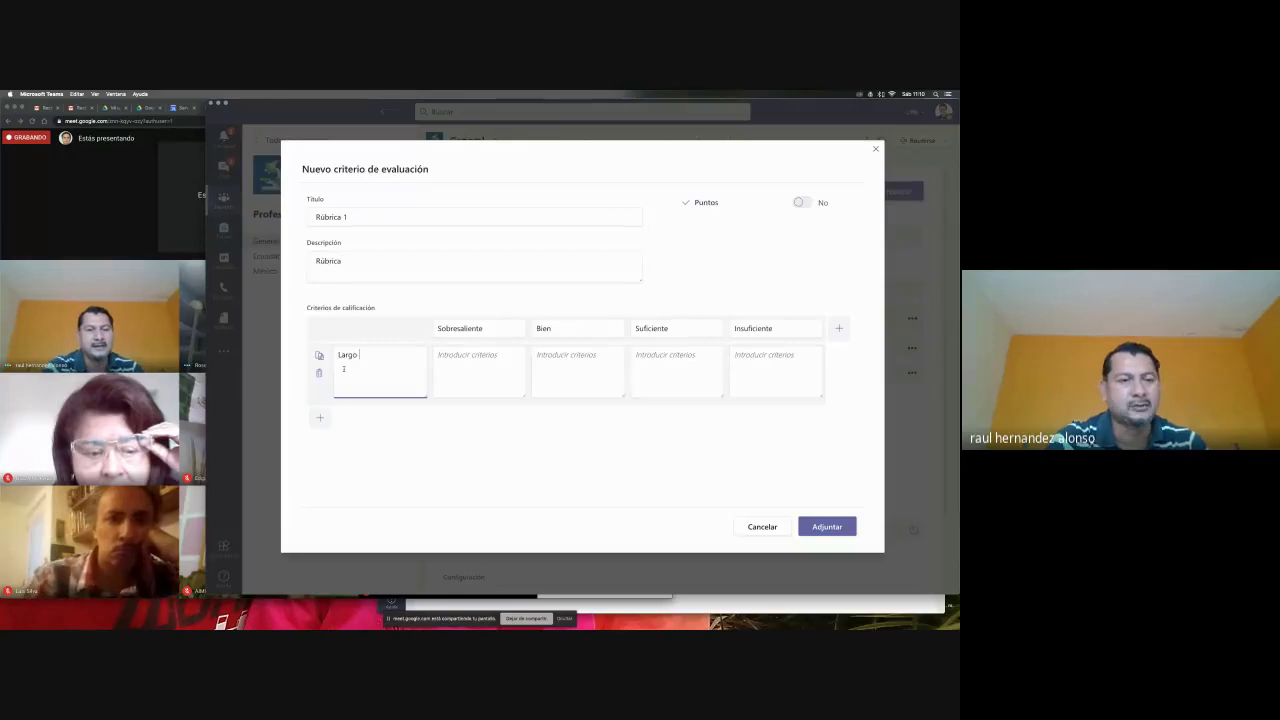
type("de la frase")
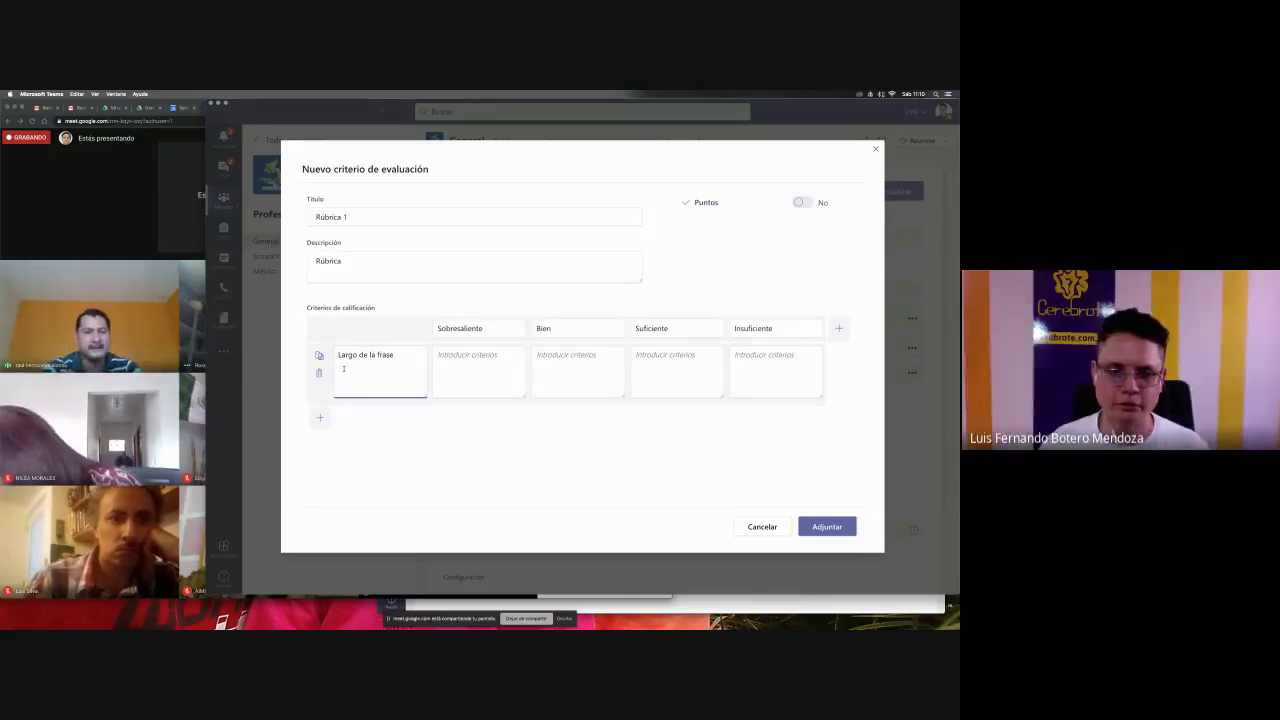
left_click(494, 378)
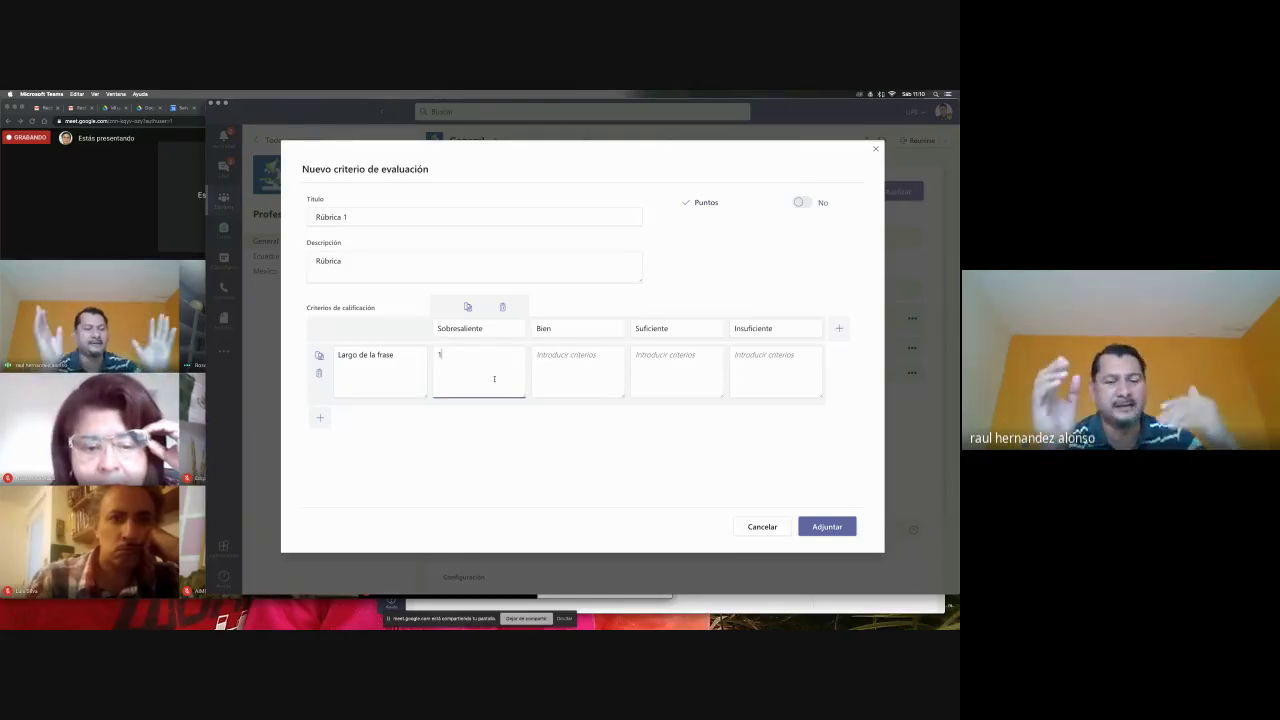
type("10 palabras")
key("Tab")
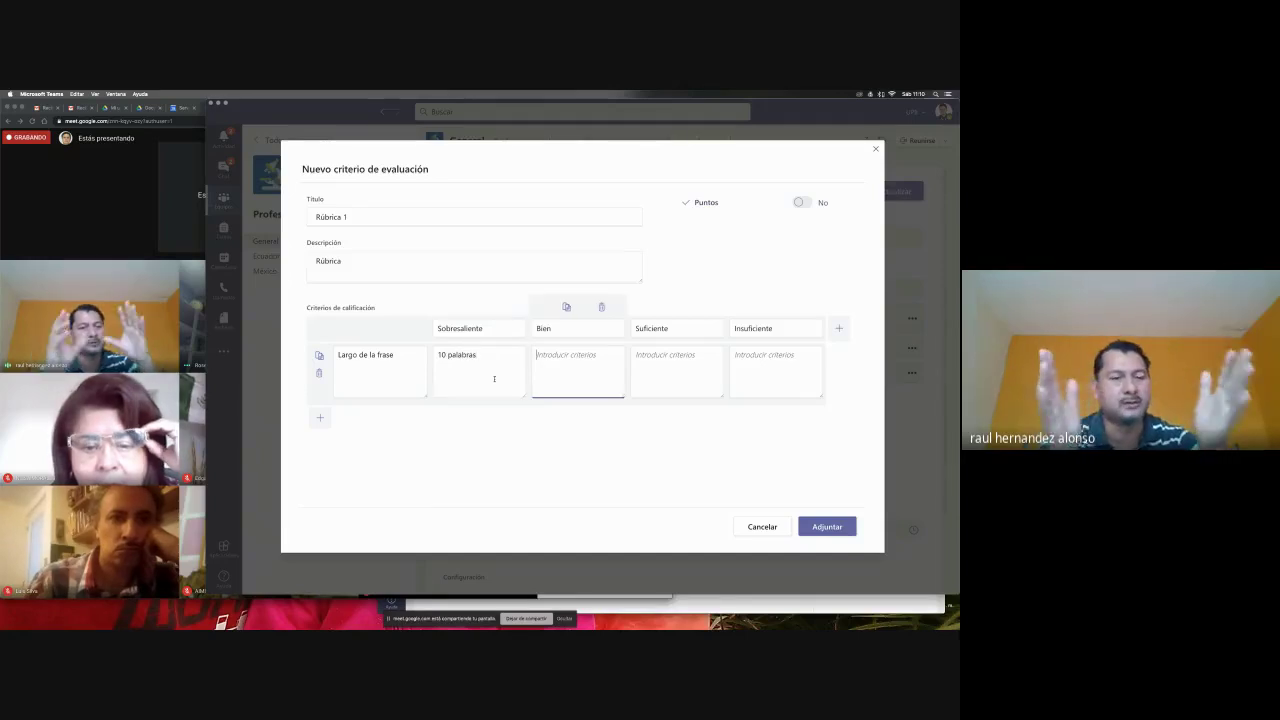
type("7 p")
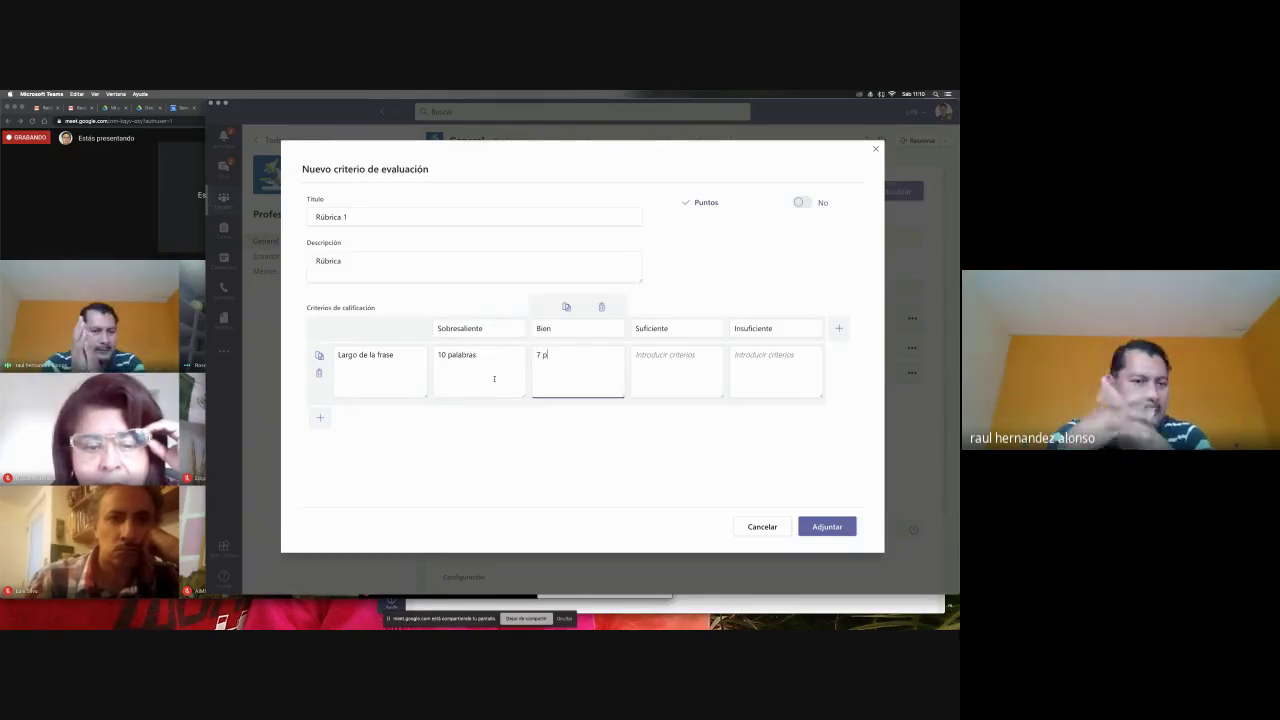
type("alabras")
key("Tab")
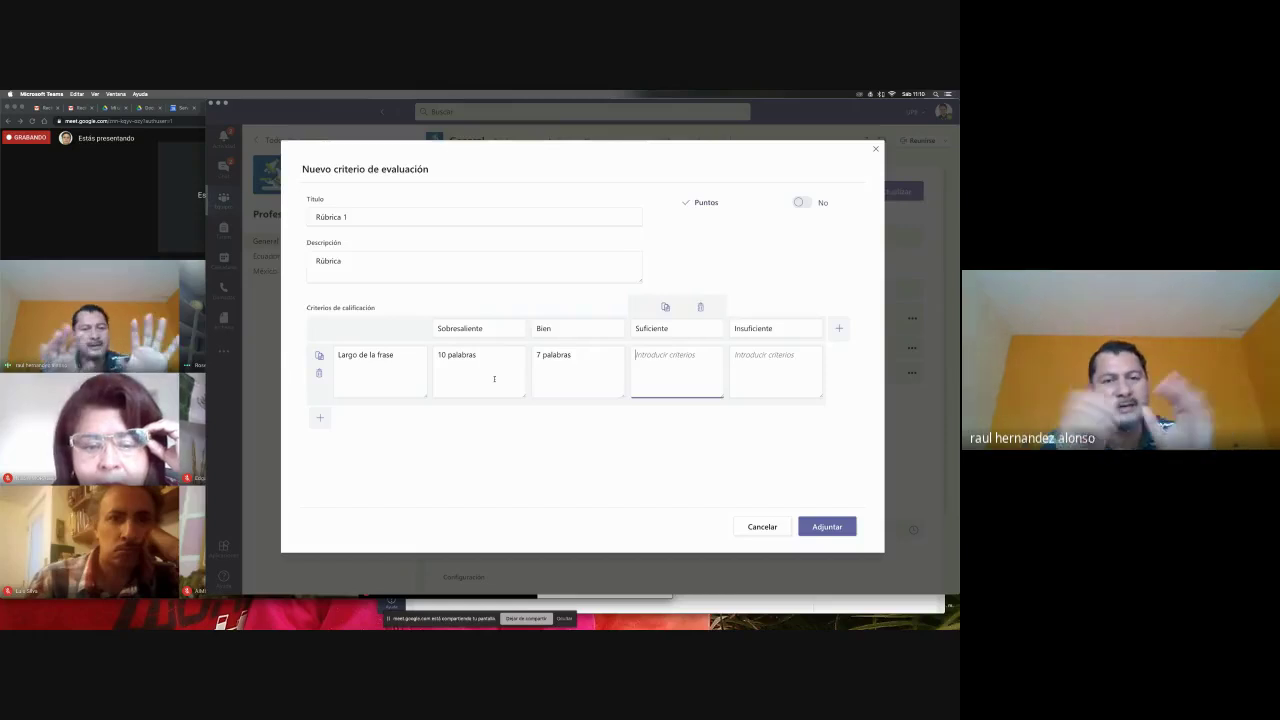
type("4 palabras")
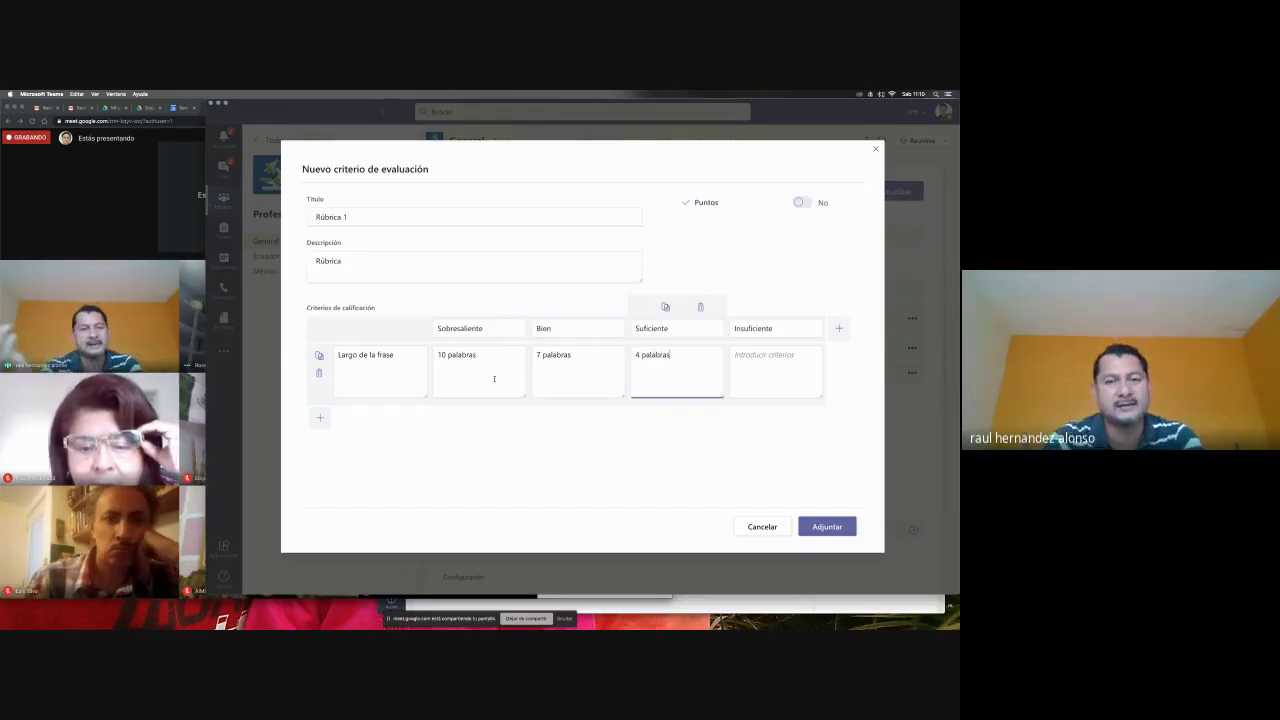
key("Tab")
type("2")
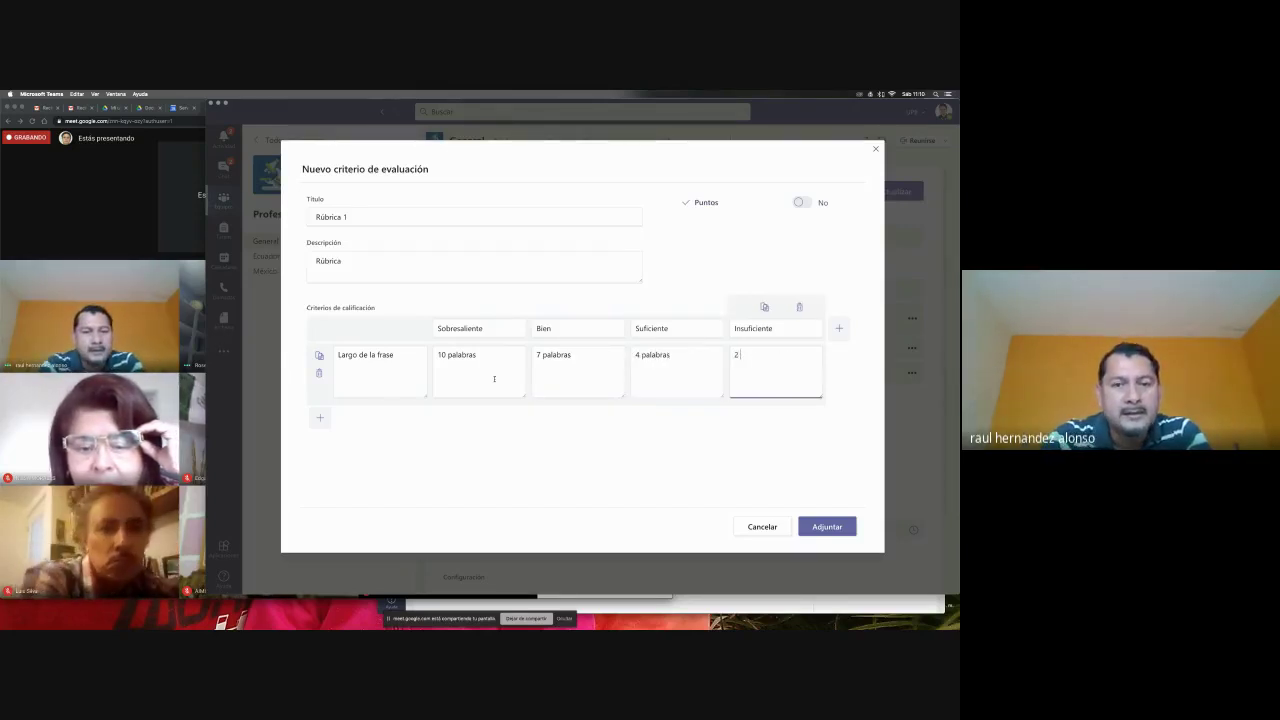
type(" palabras")
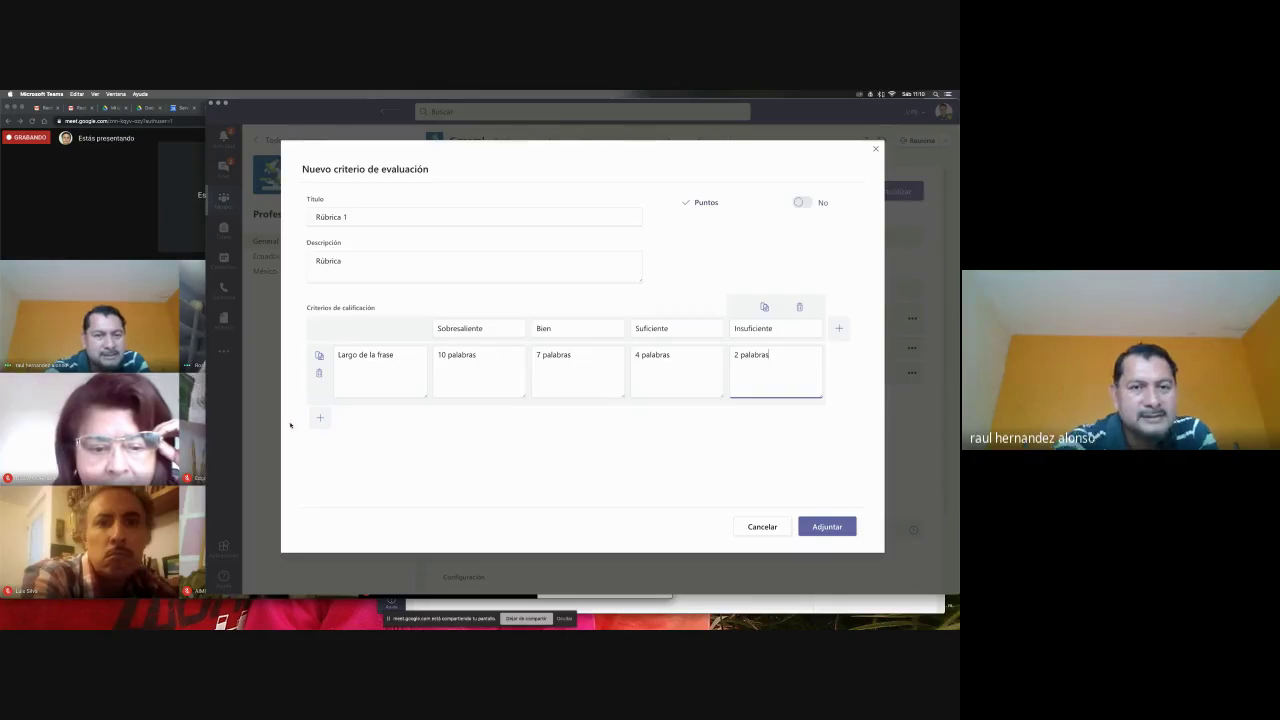
- Add a 'Tiene la palabra profesor' criterion and turn on points scoring
left_click(320, 418)
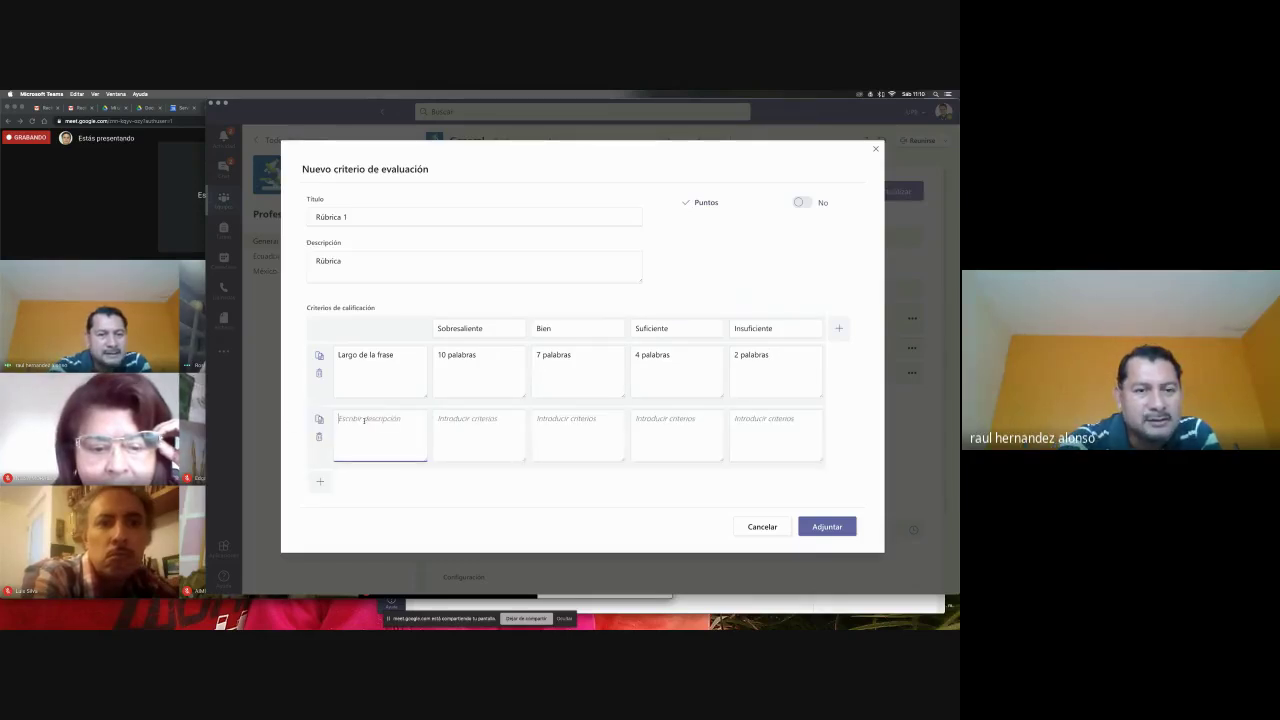
type("Tiene la ")
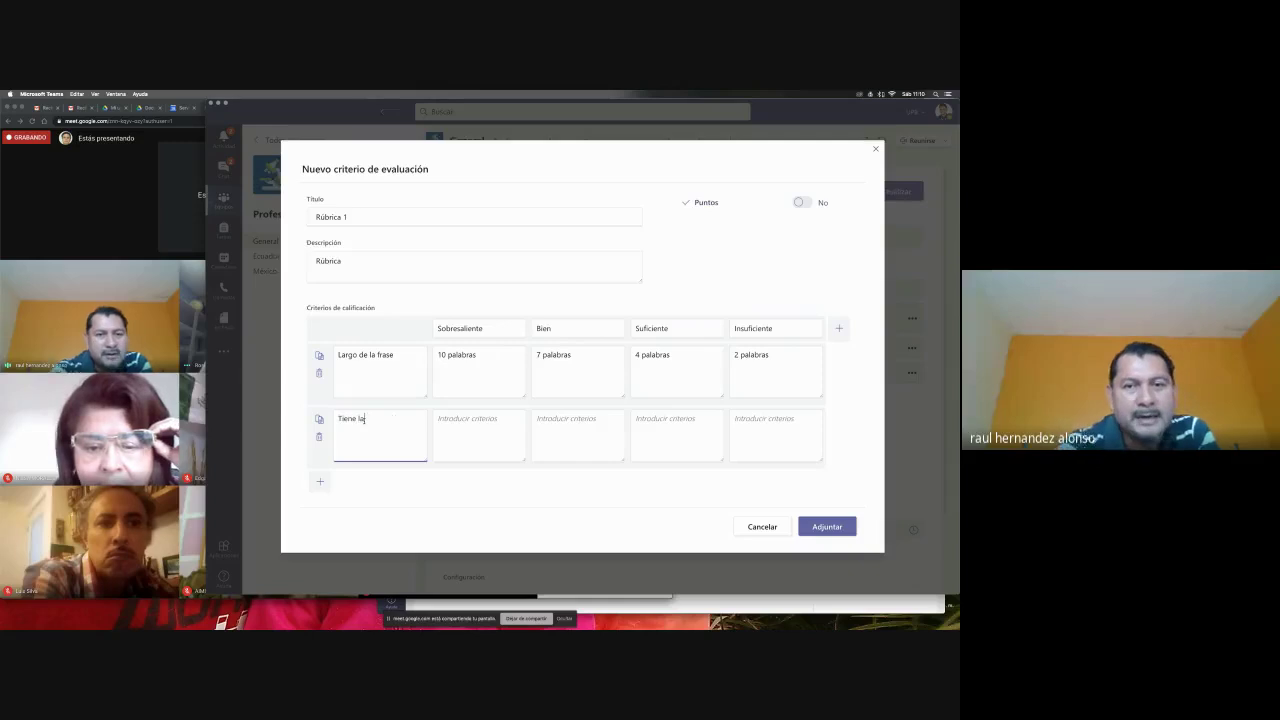
type("pa")
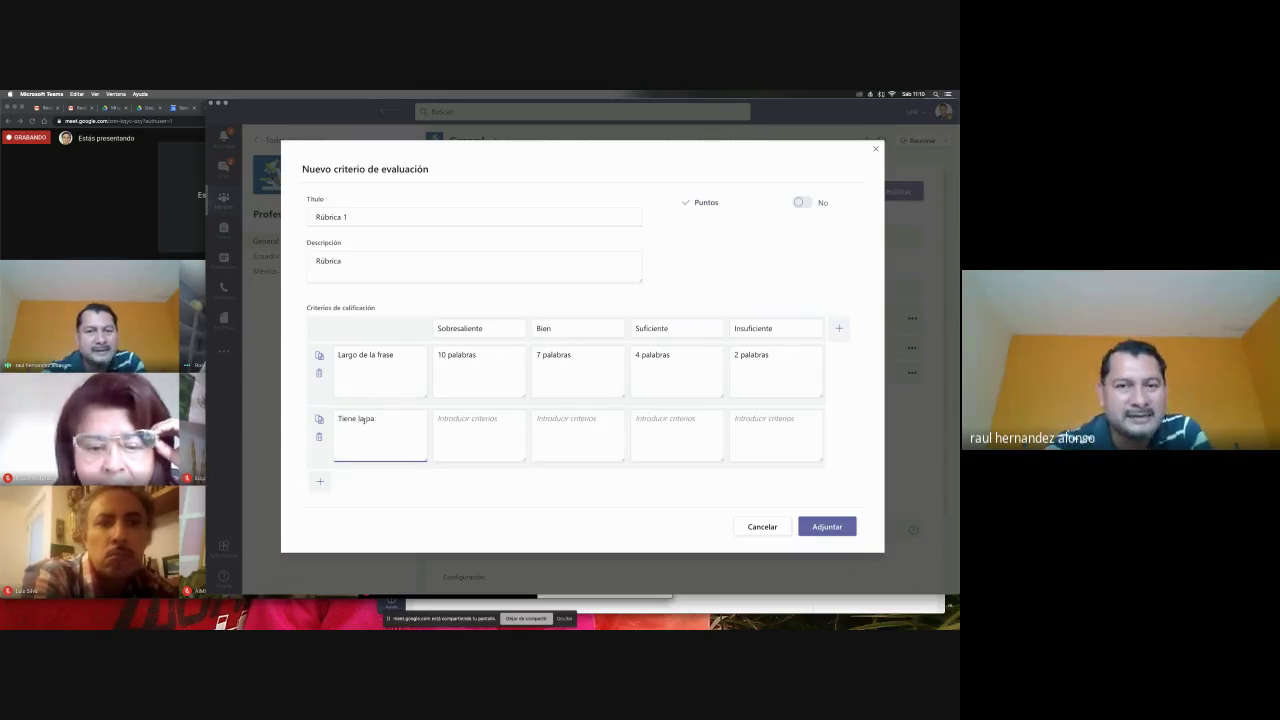
type("labra pr")
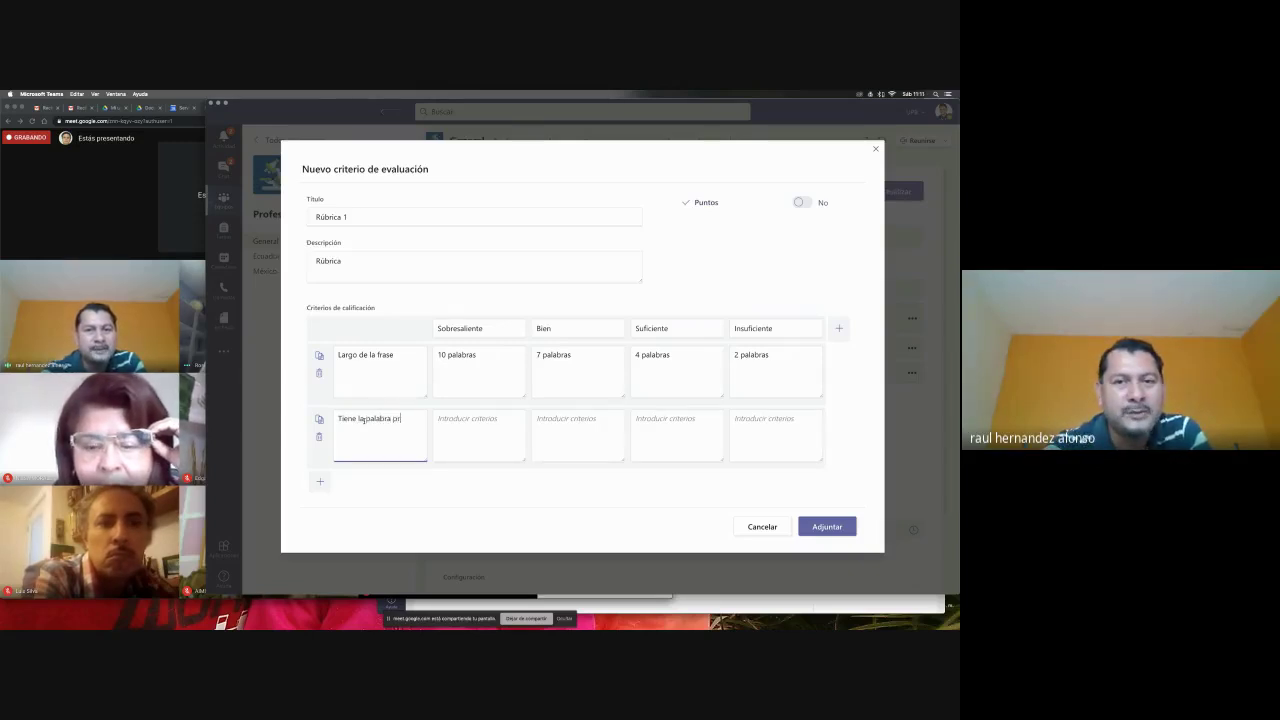
type("ofesor")
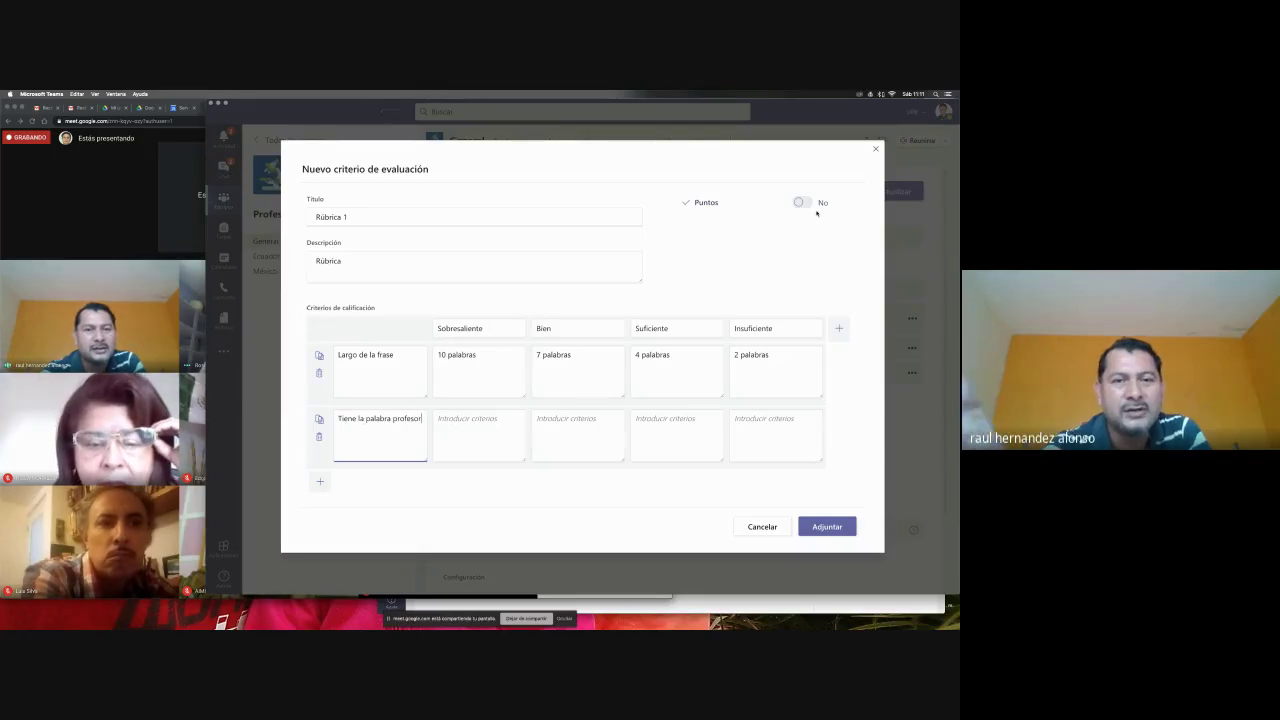
left_click(803, 201)
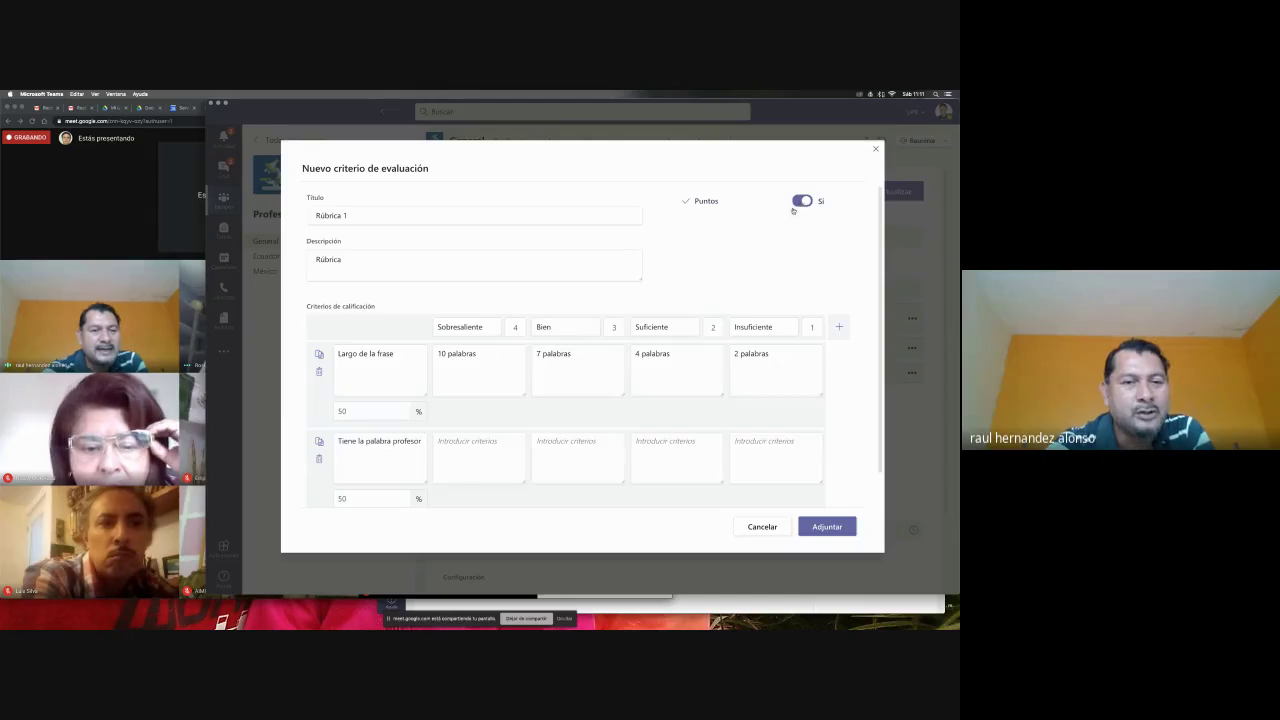
- Weight the two criteria 40% and 60%
scroll(443, 366, "down", 2)
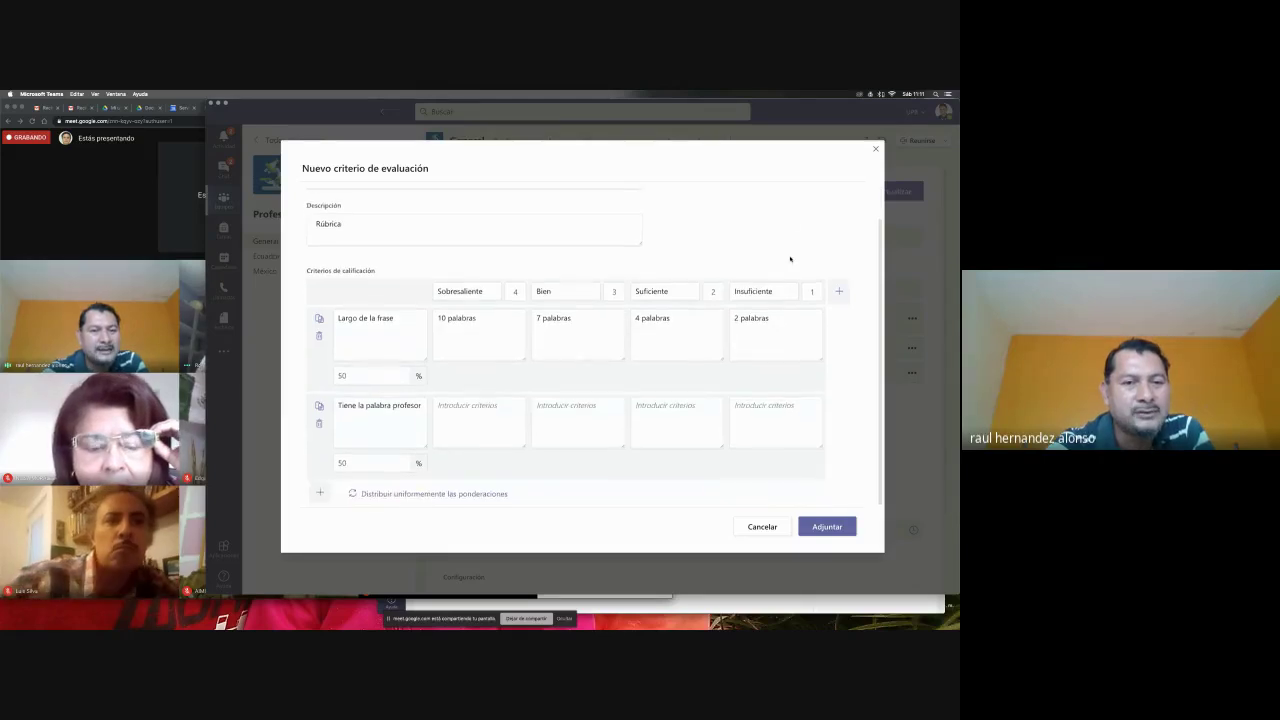
double_click(372, 374)
type("4")
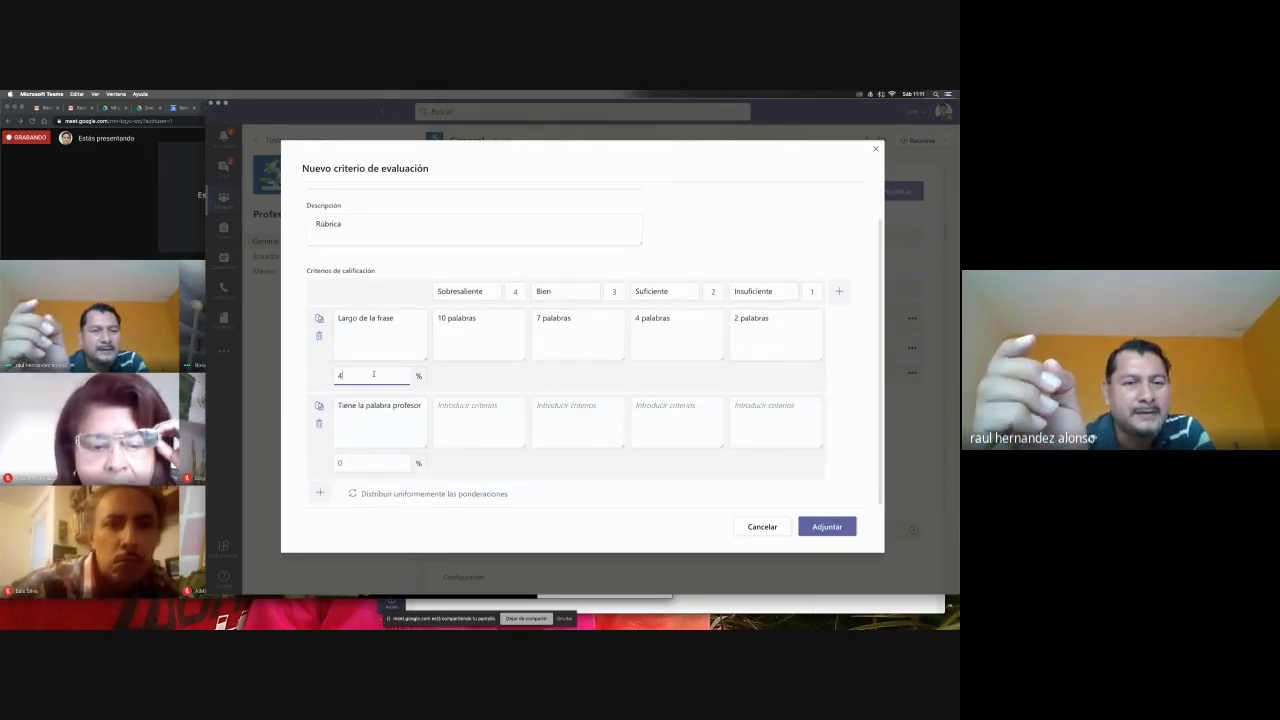
type("0")
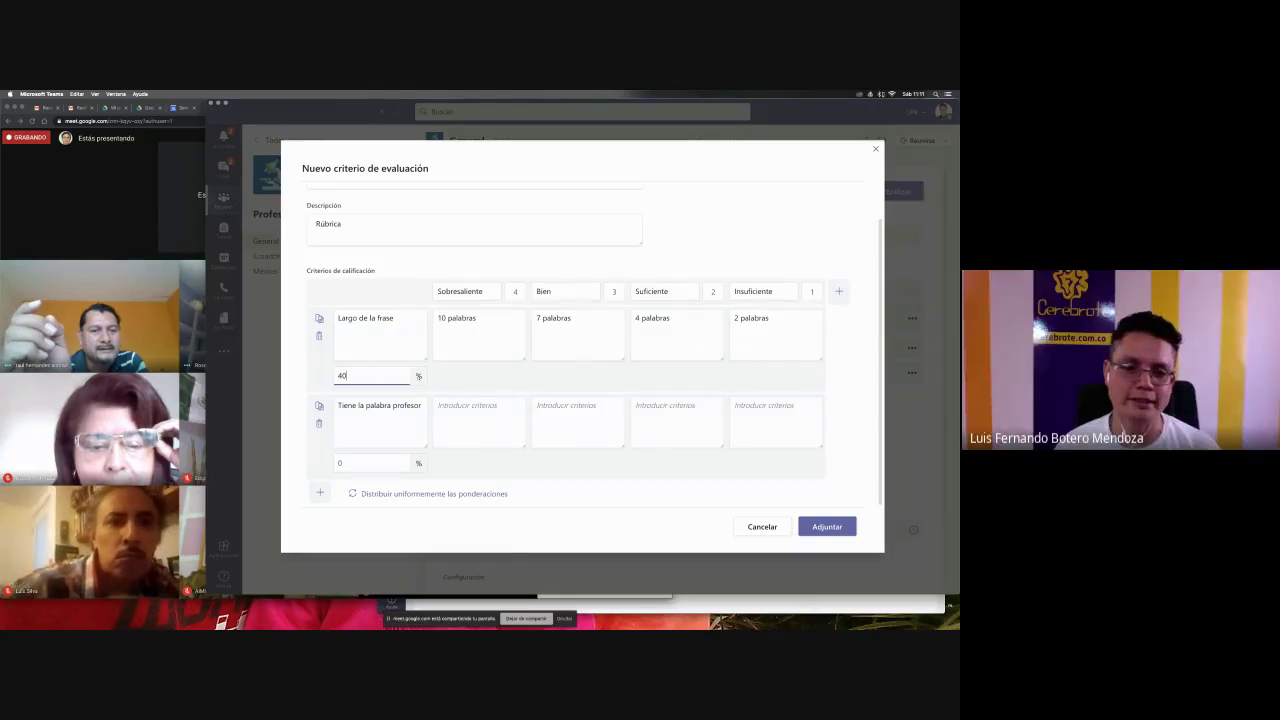
left_click(388, 464)
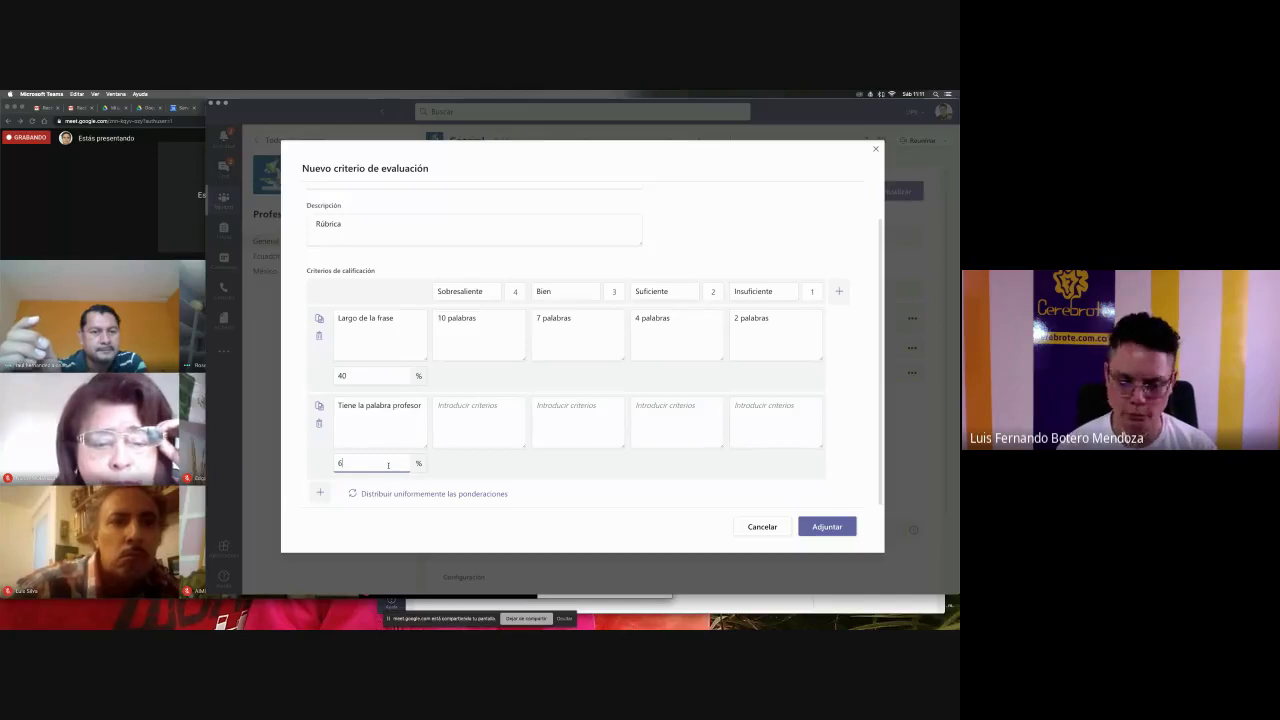
type("60")
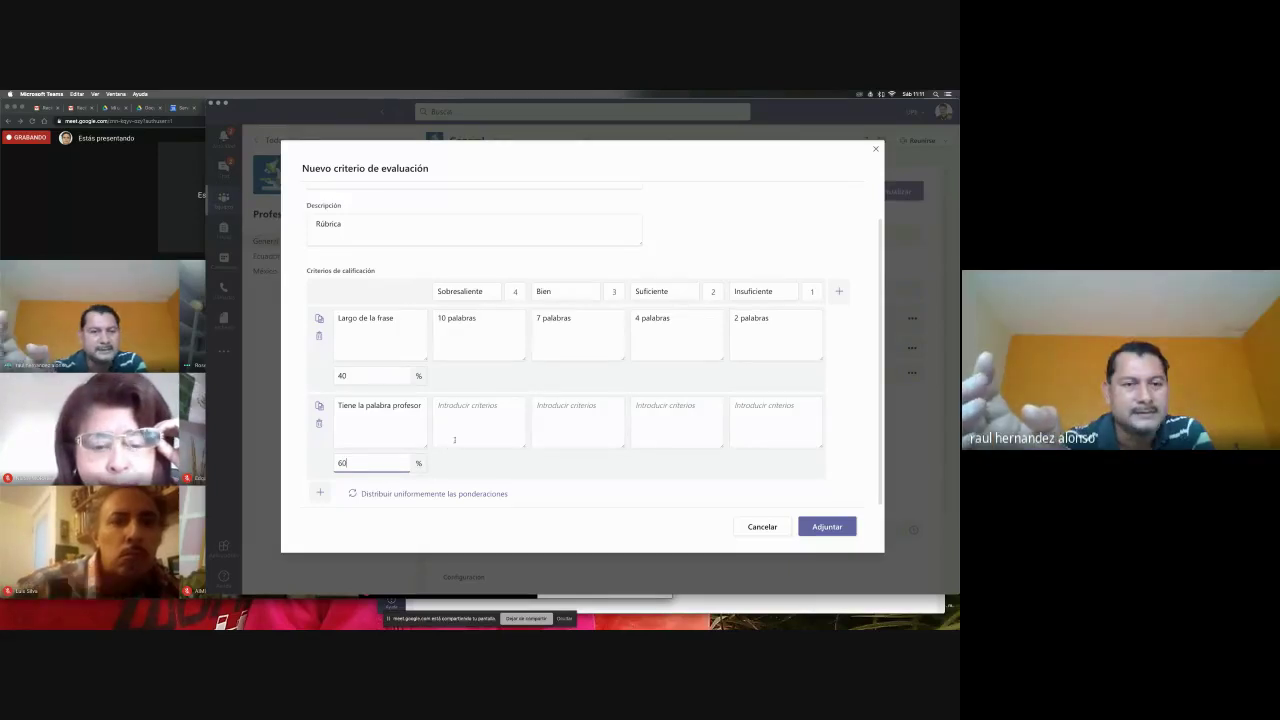
left_click(387, 416)
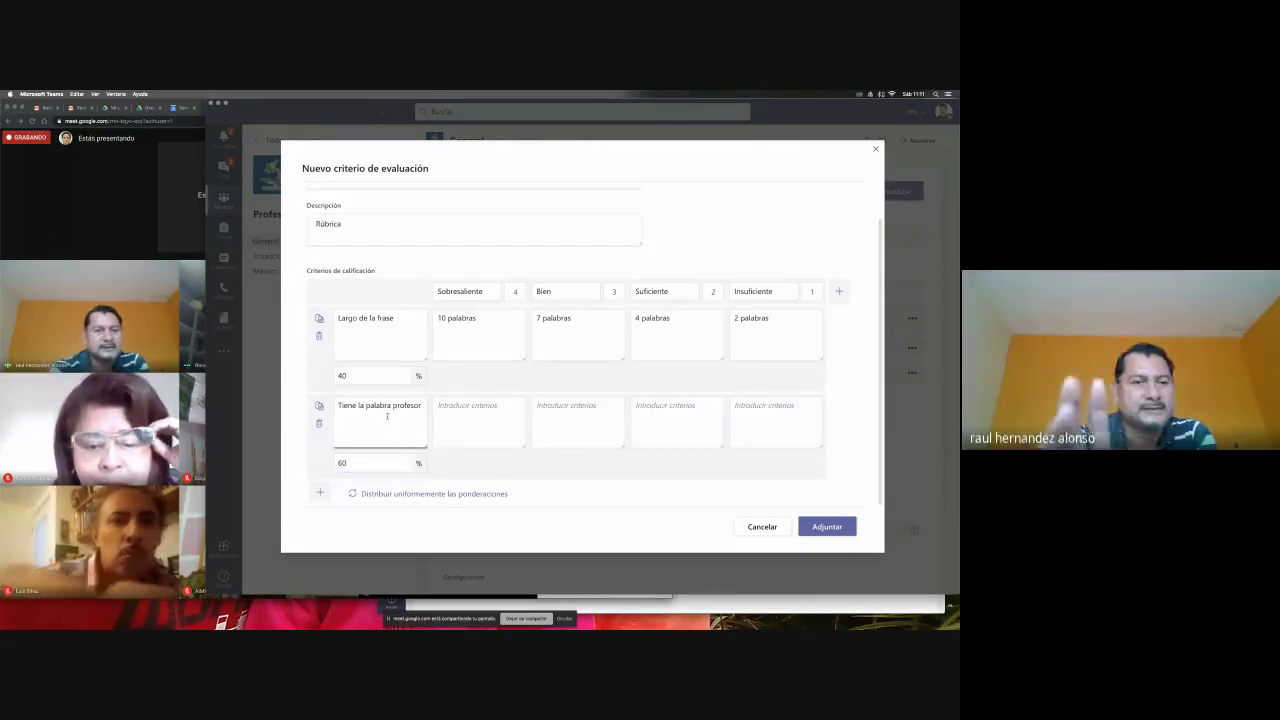
- Fill the criterion's four levels with 'Si y astá bien escrita', 'si pero no está bien escrita', 'No la tiene', 'no la tiene'
left_click(465, 415)
type("Si")
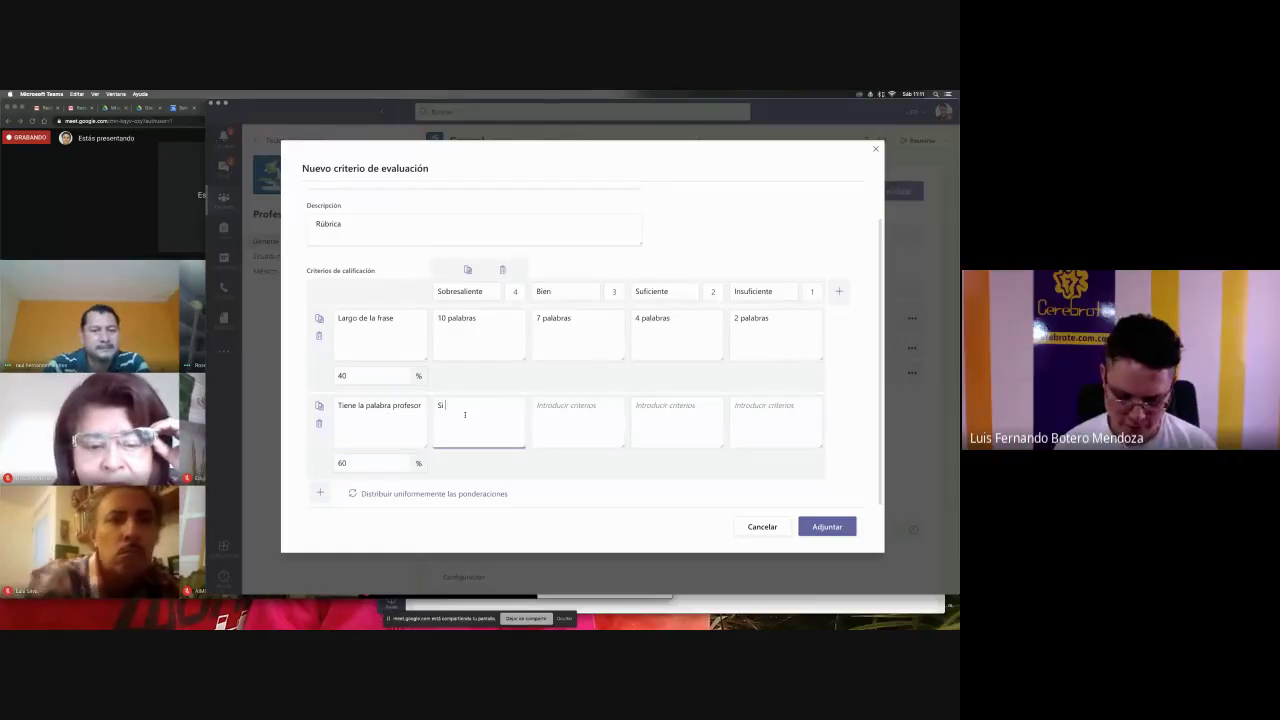
type(" y astá bien e")
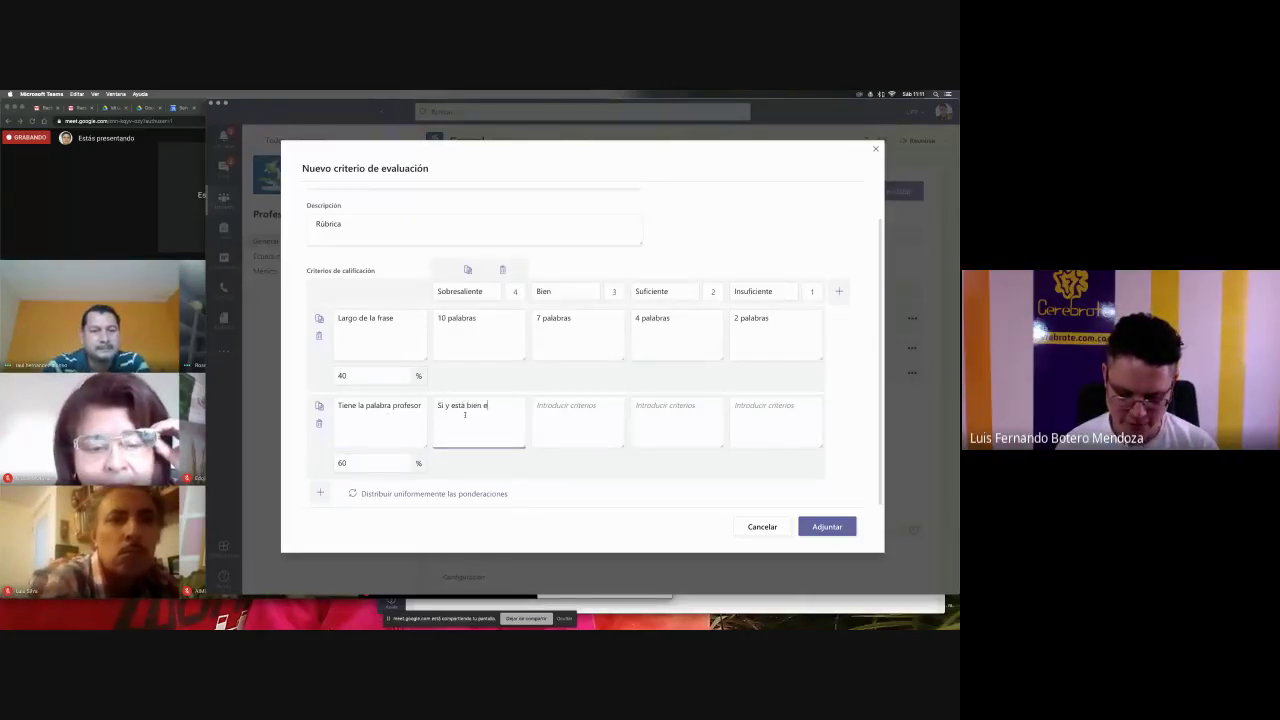
type("scrita")
key("Tab")
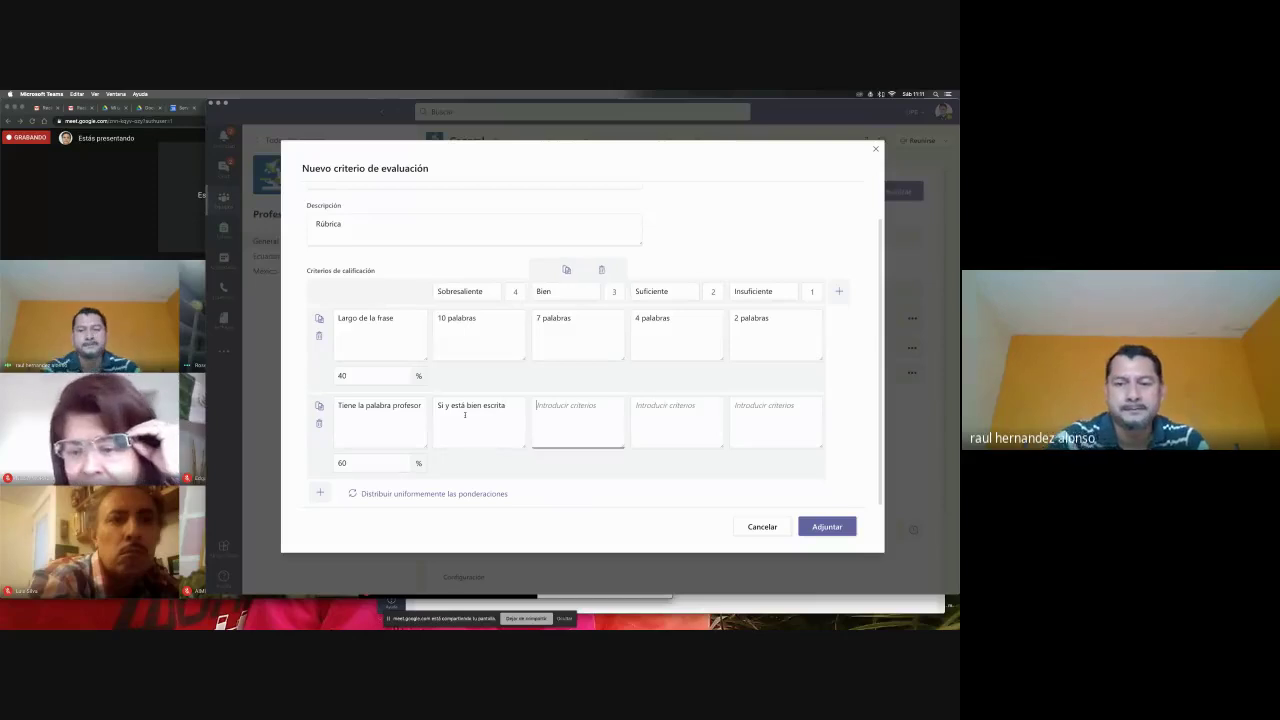
type("si pero no está bien es")
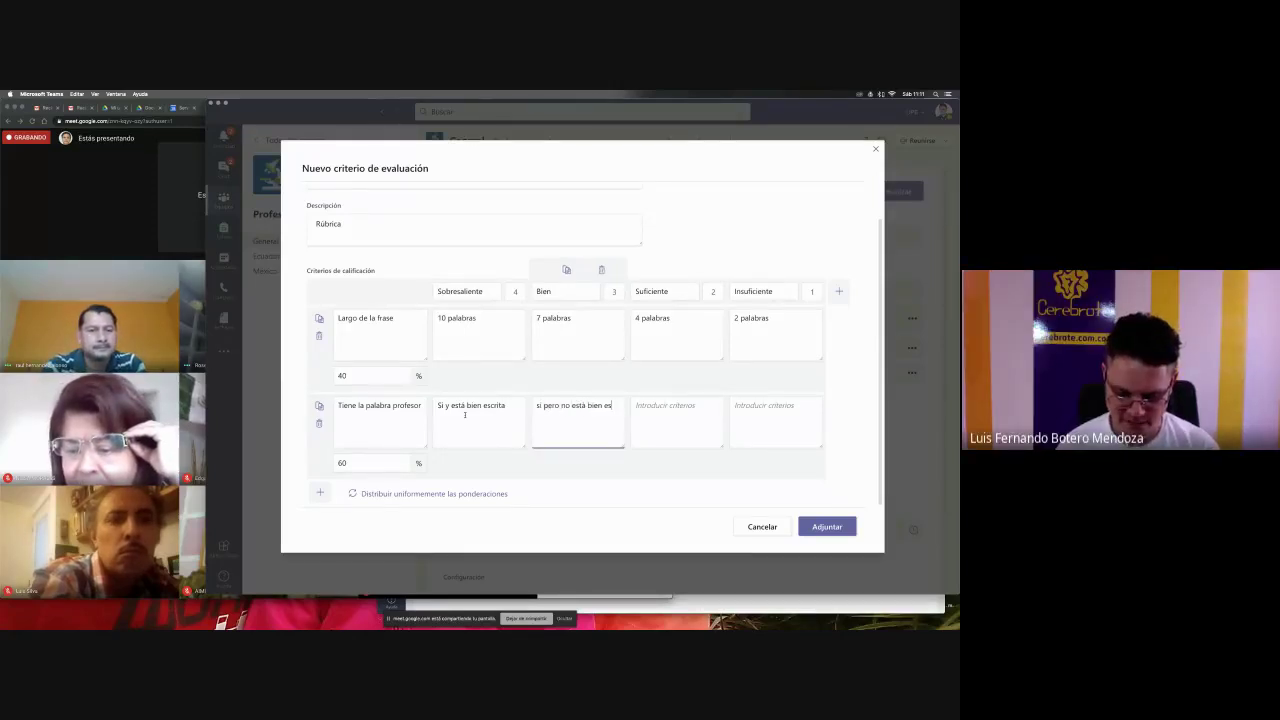
type("crita")
key("Tab")
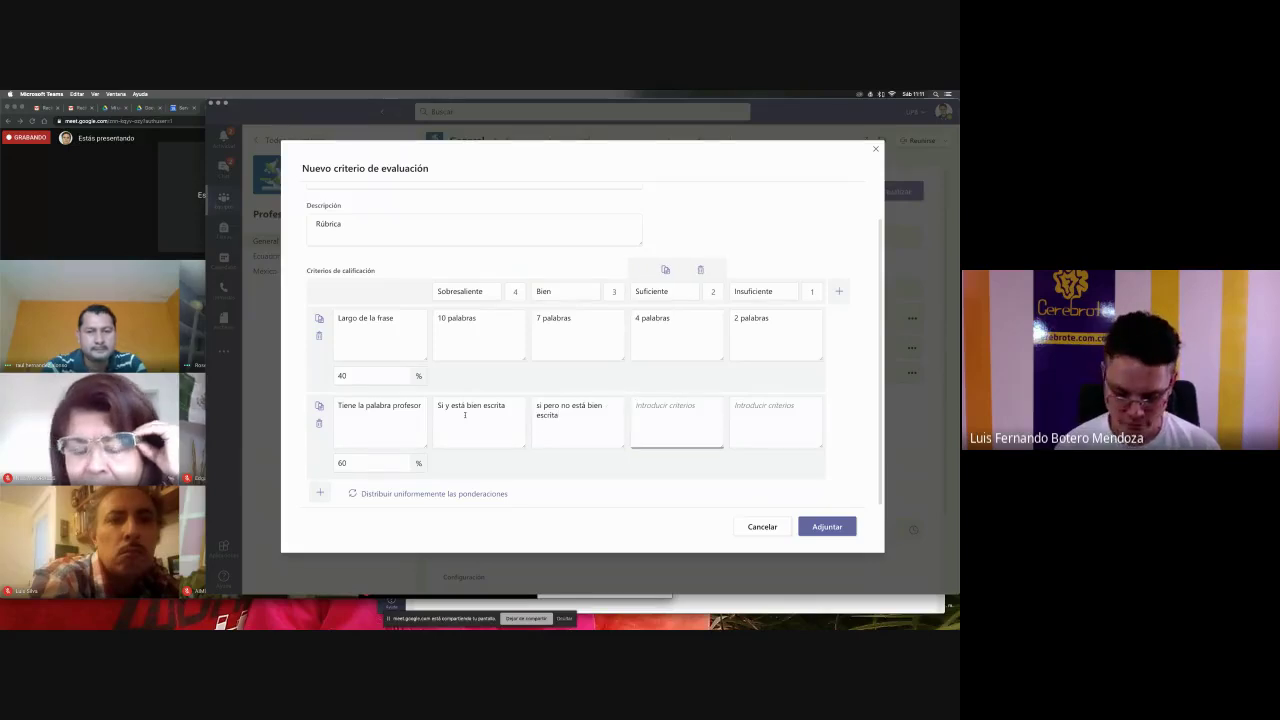
type("No la tiene")
key("Tab")
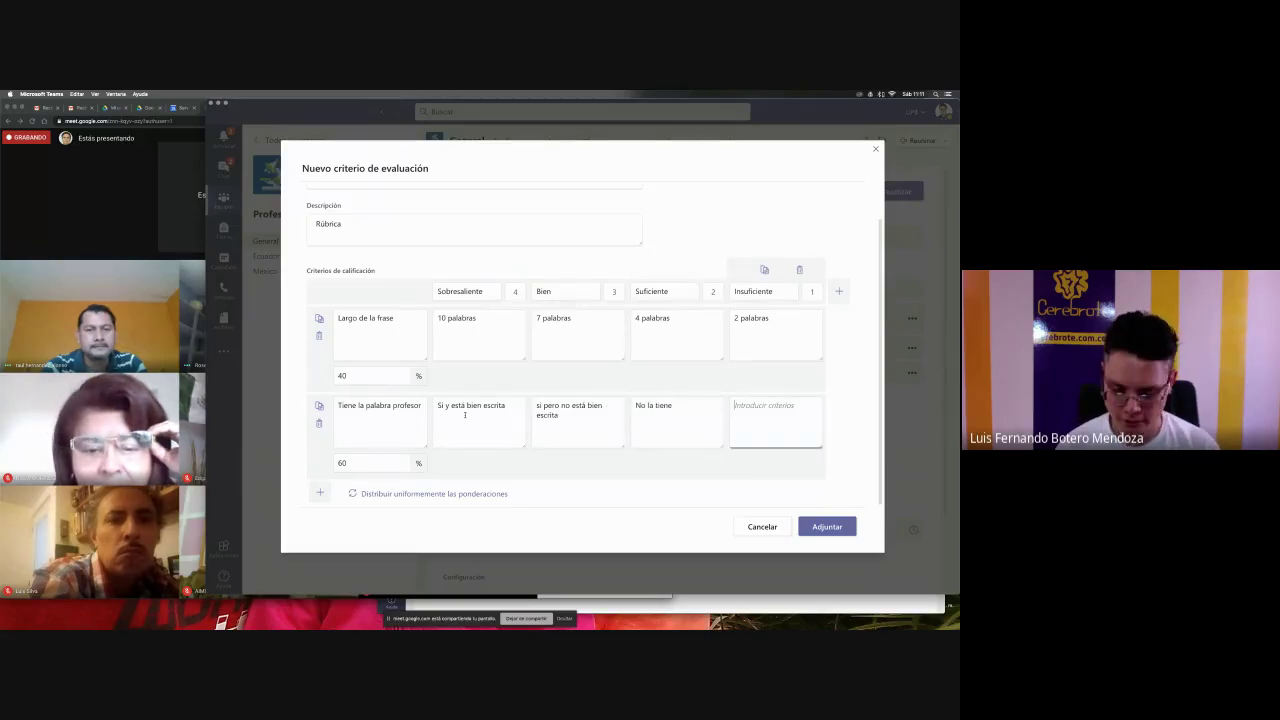
type("no")
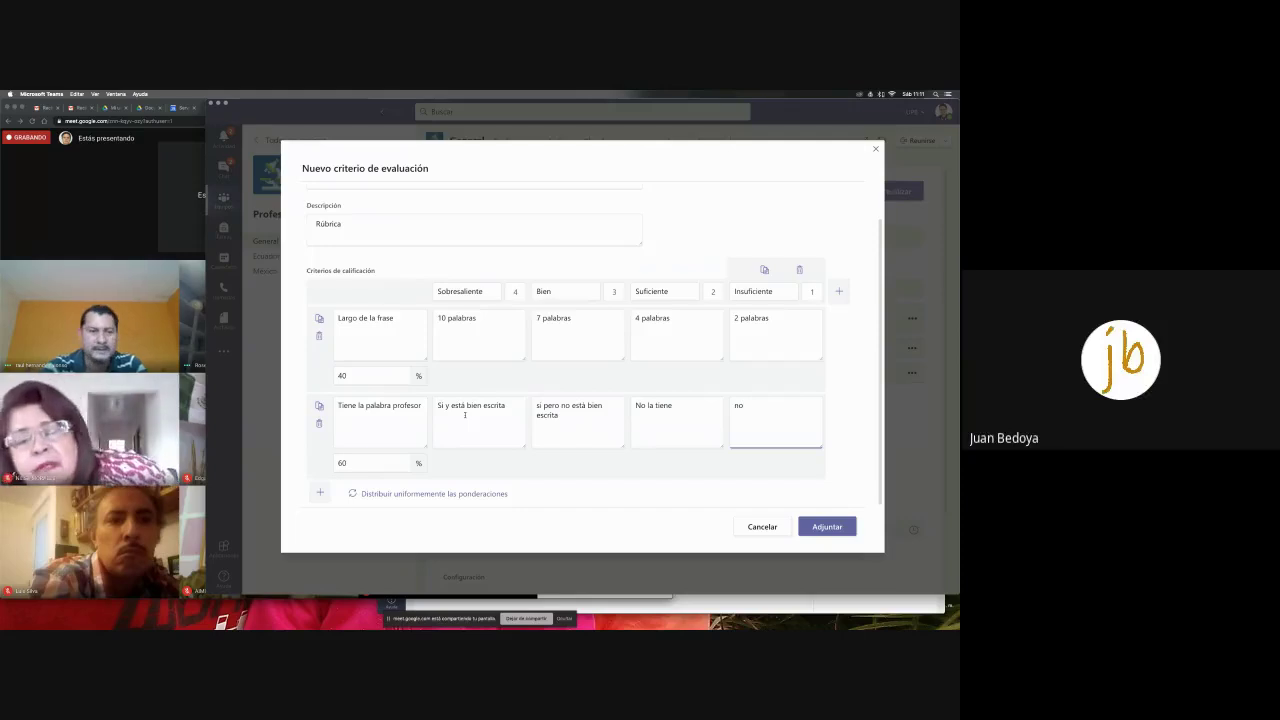
type(" la tiene")
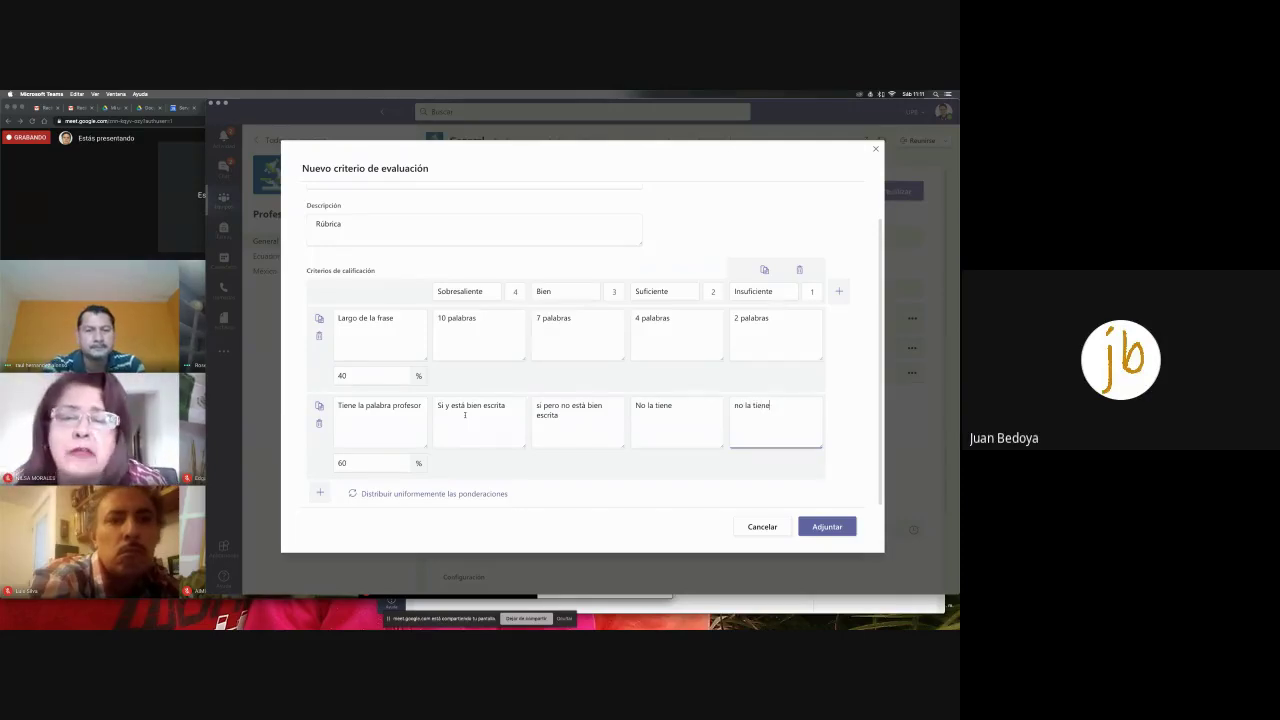
- Change row-2 Suficiente to 'si pero está mal escrita' and paste 'Si y está bien escrita' into Bien
left_click_drag(674, 406, 648, 408)
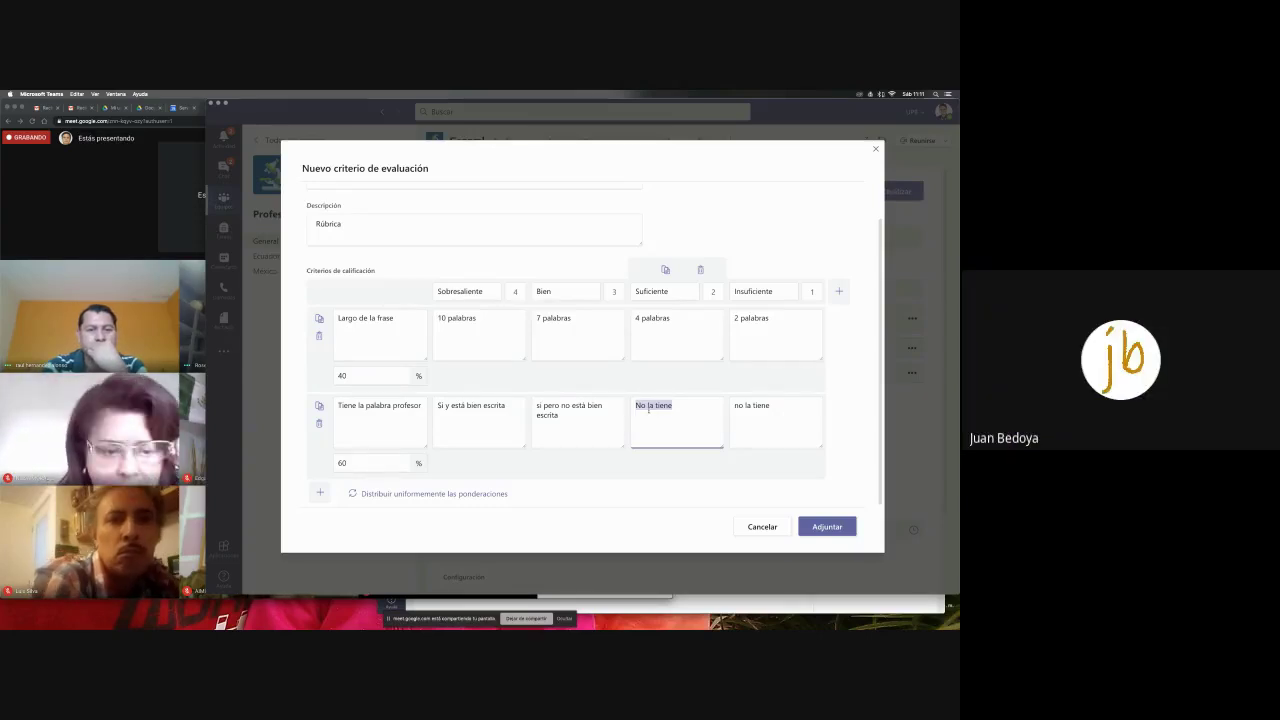
type("si pero está")
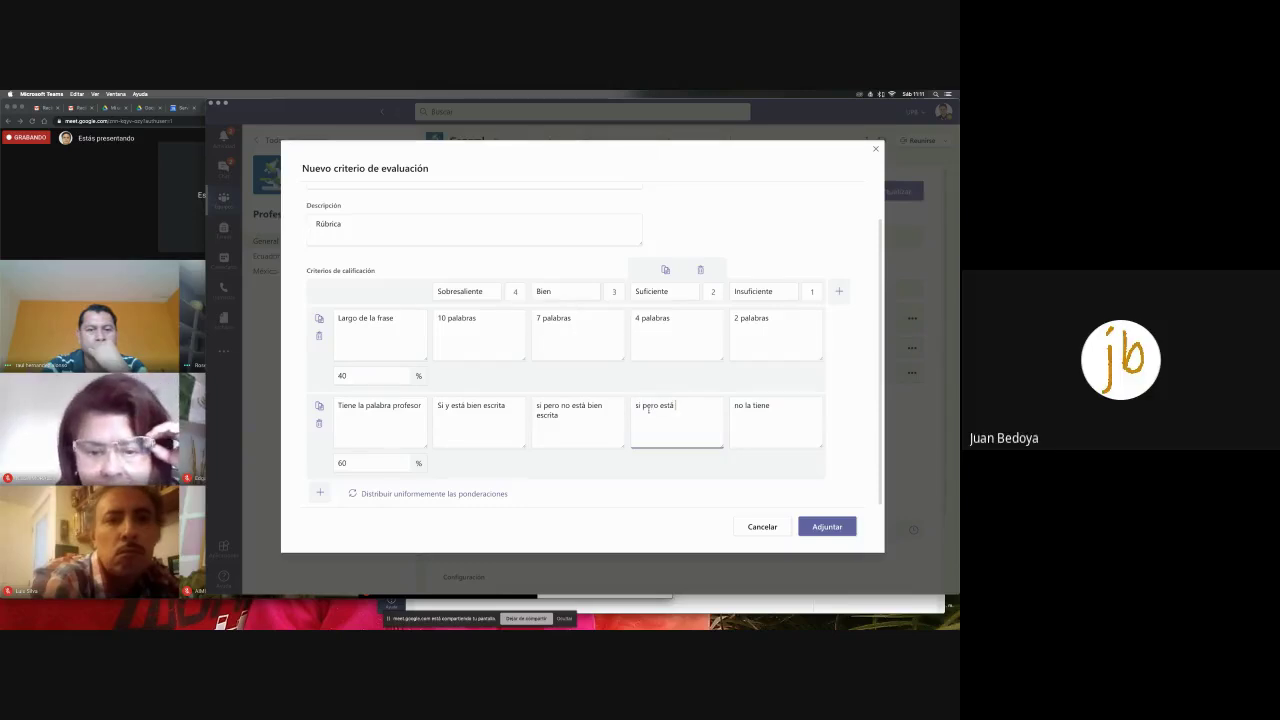
type(" mal escr")
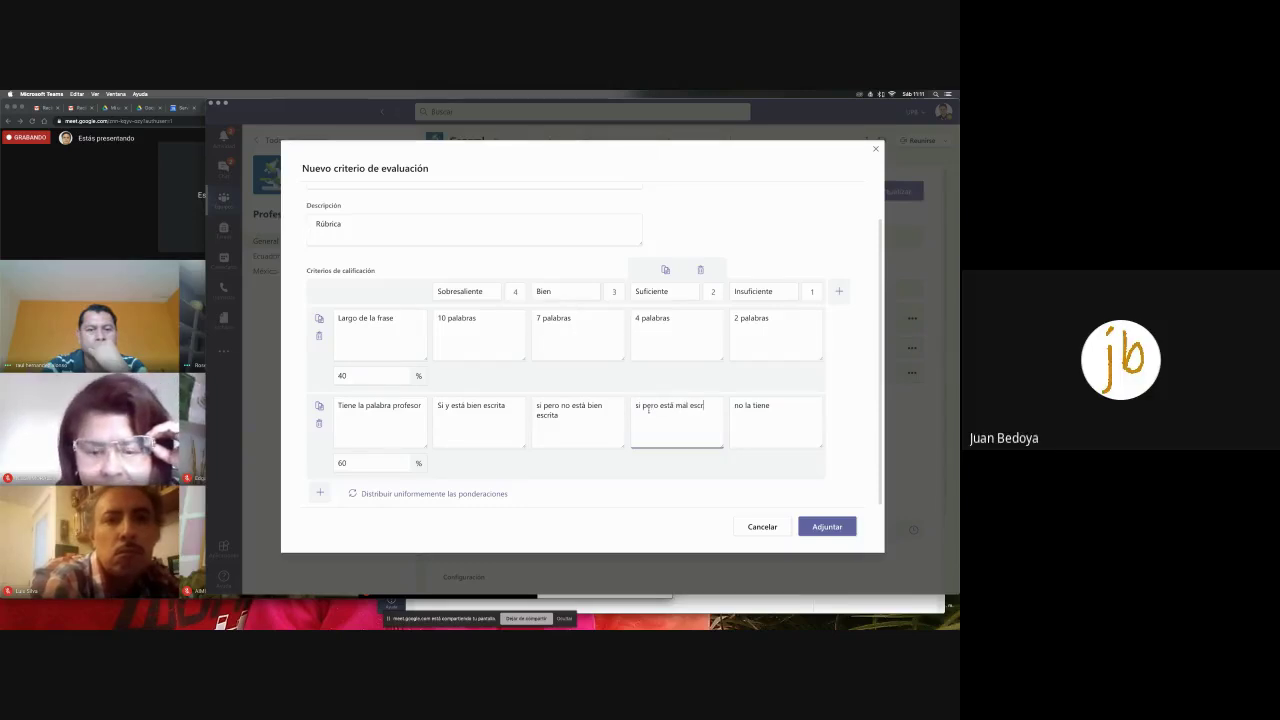
type("ita")
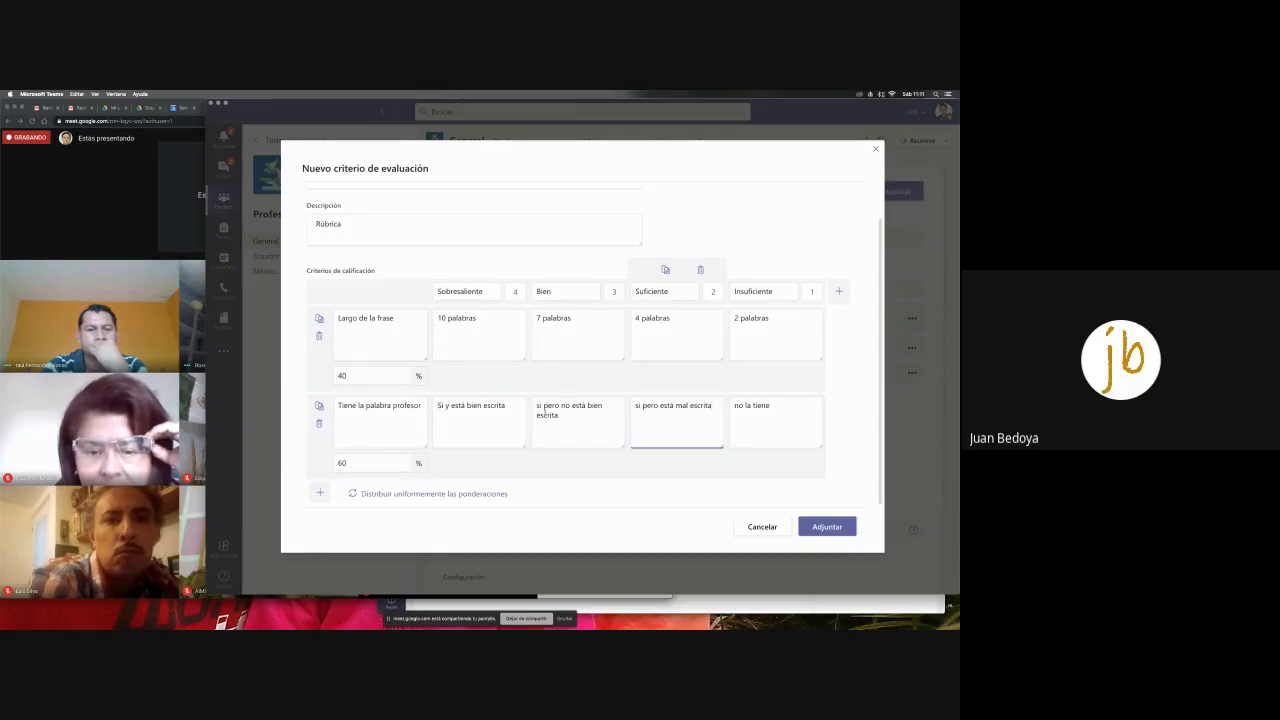
key("shift+Tab")
key("BackSpace")
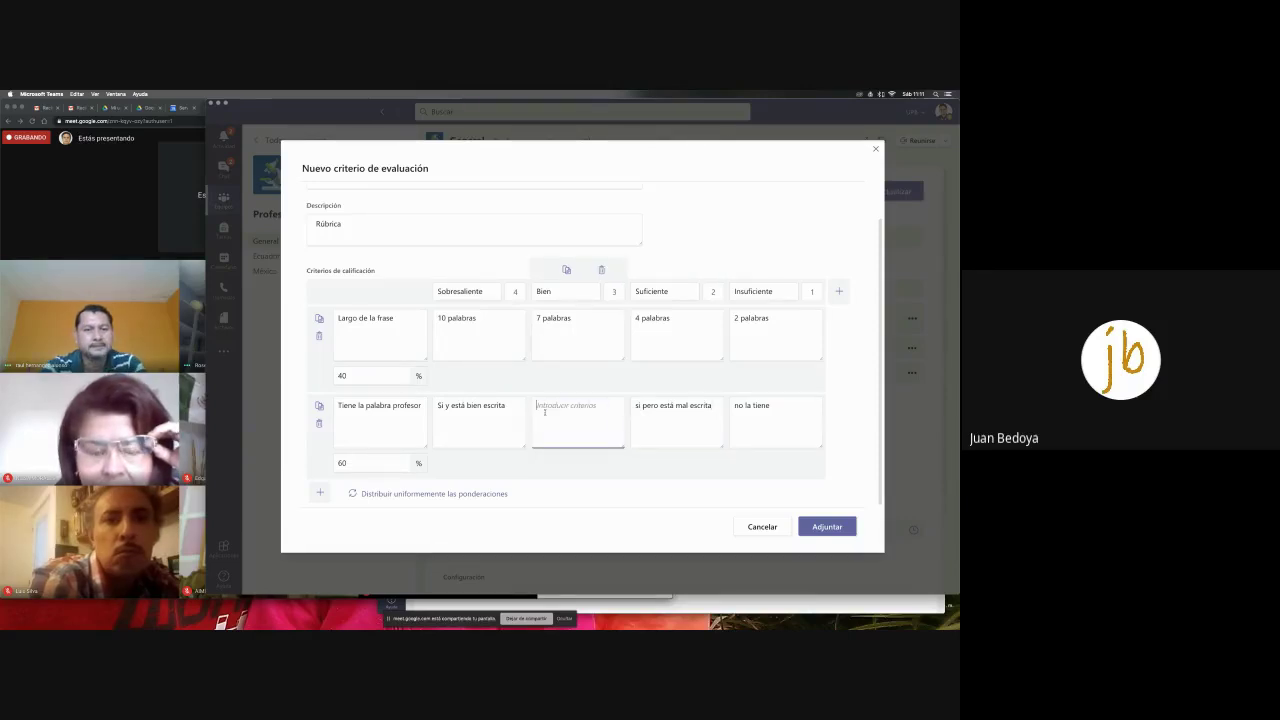
key("shift+Tab")
key("super+c")
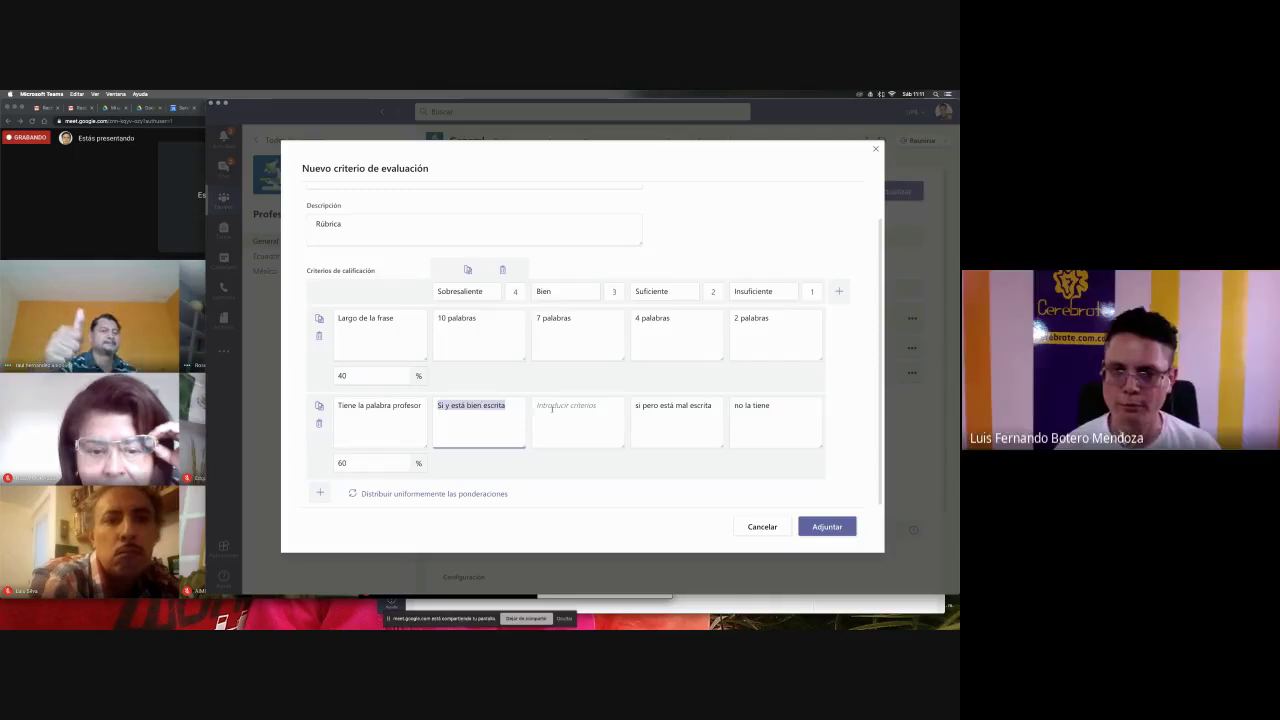
left_click(552, 408)
key("super+v")
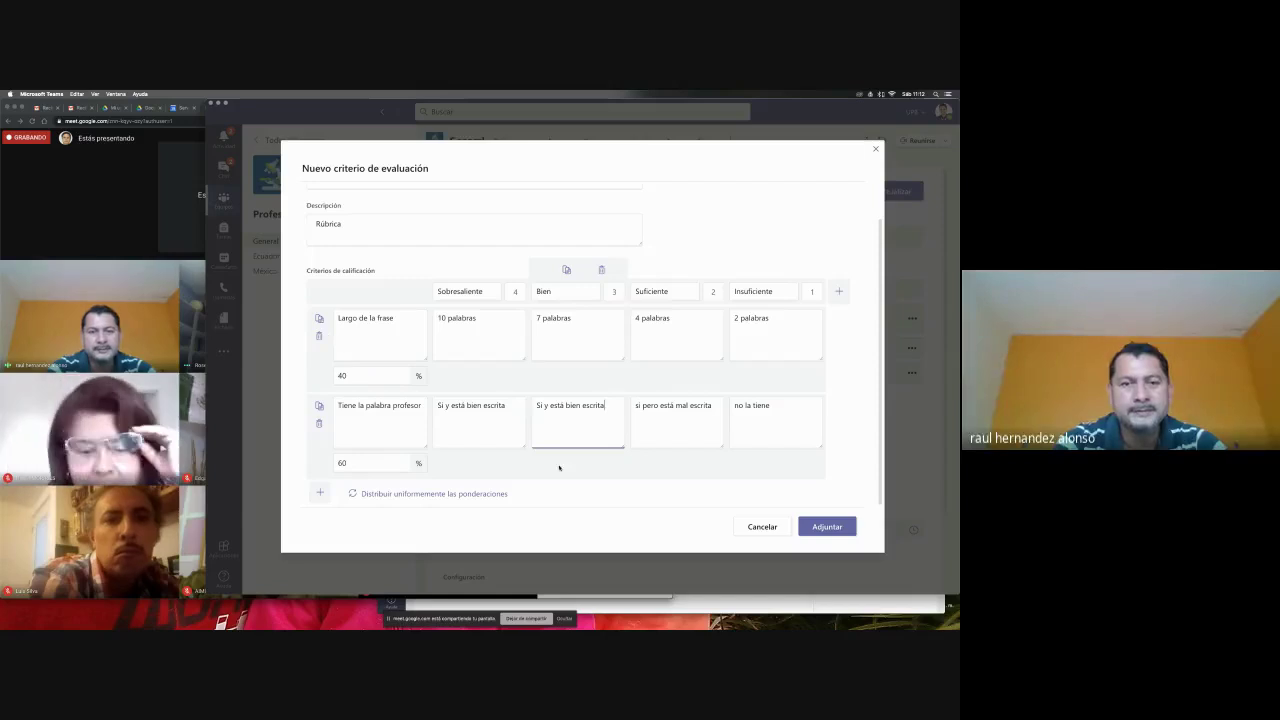
- Attach the rubric, save the assignment with Actualizar, and open a student's submitted tarea cerebrote.docx
left_click(812, 524)
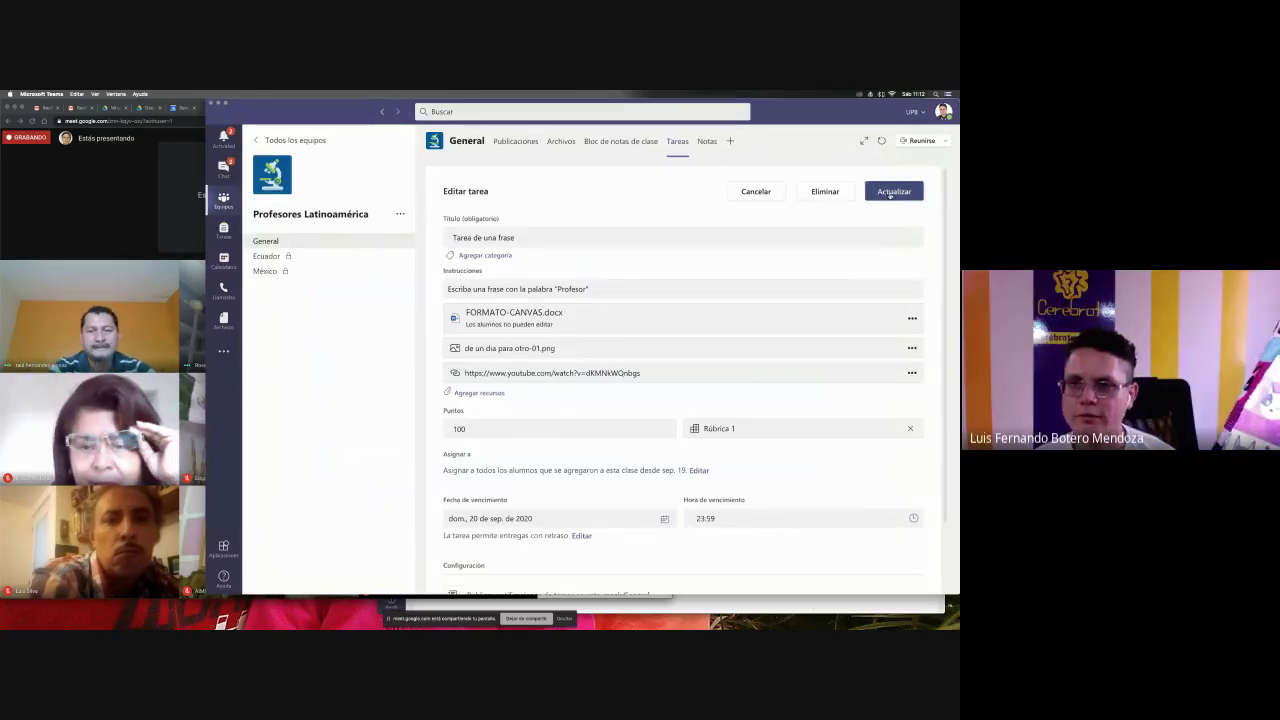
left_click(890, 193)
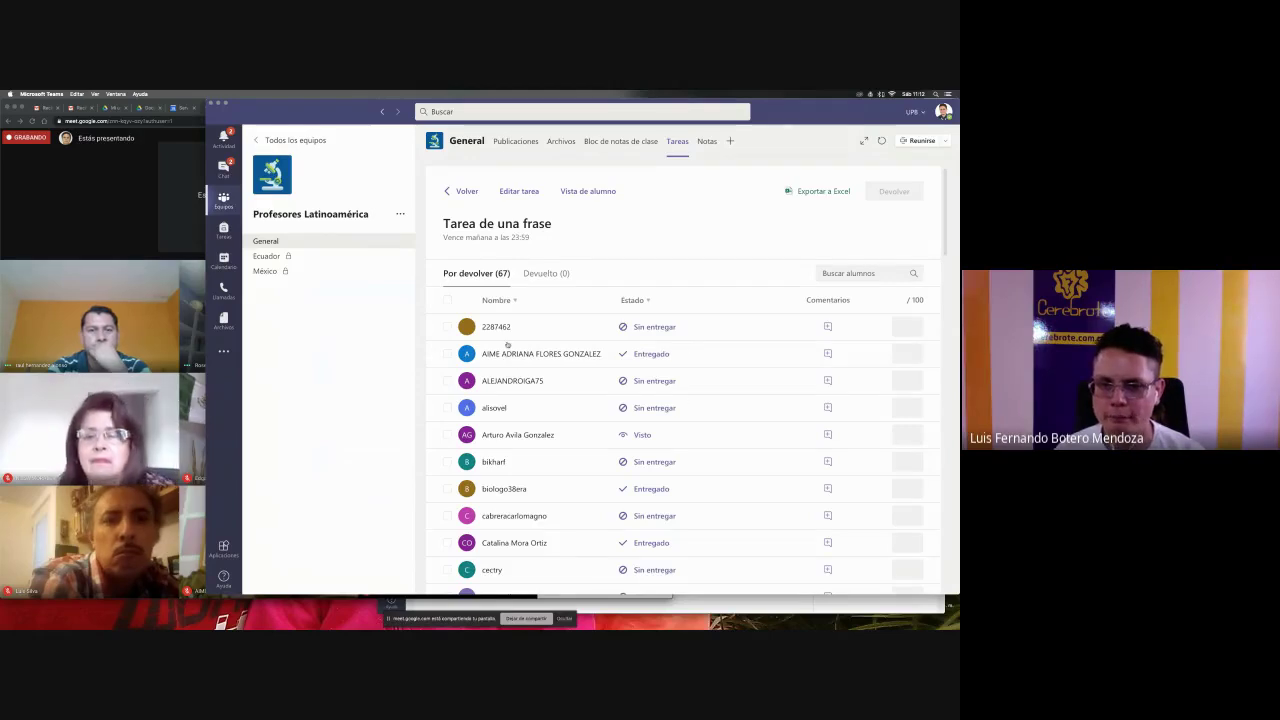
left_click(508, 352)
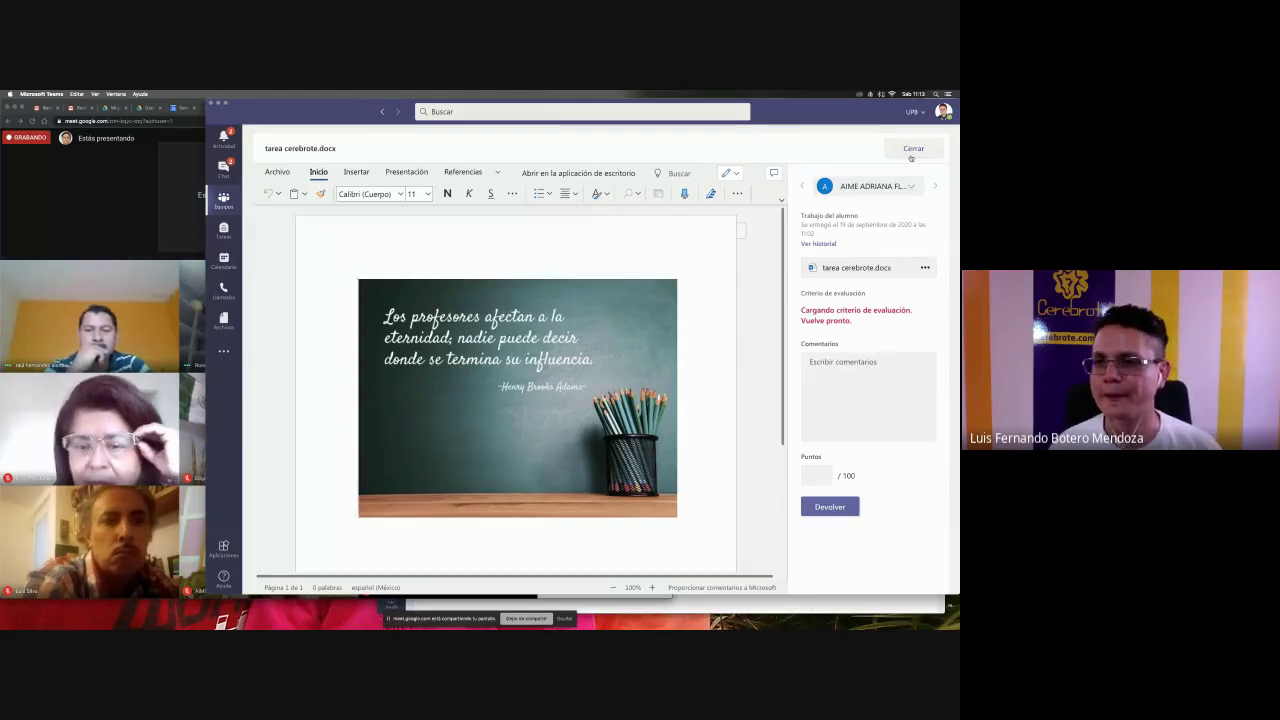
- Close the submission review and open the Empaques - Núcleo team from the all-teams grid
left_click(911, 150)
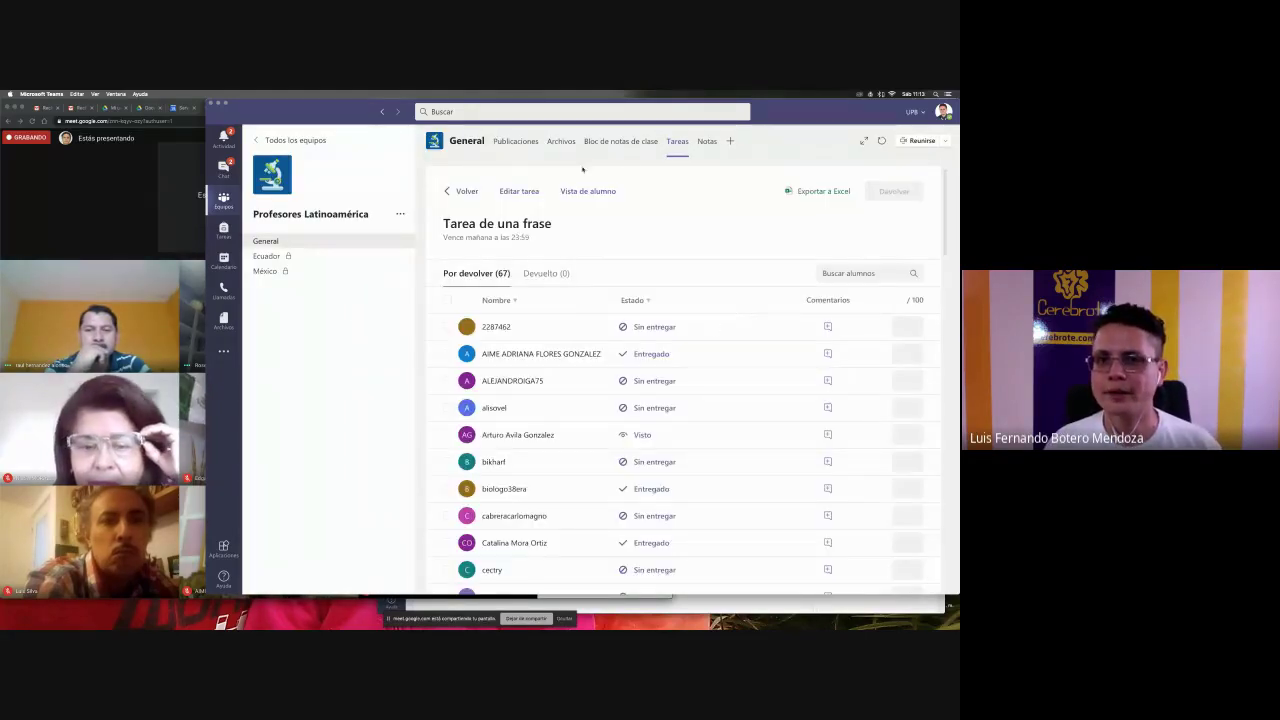
left_click(296, 141)
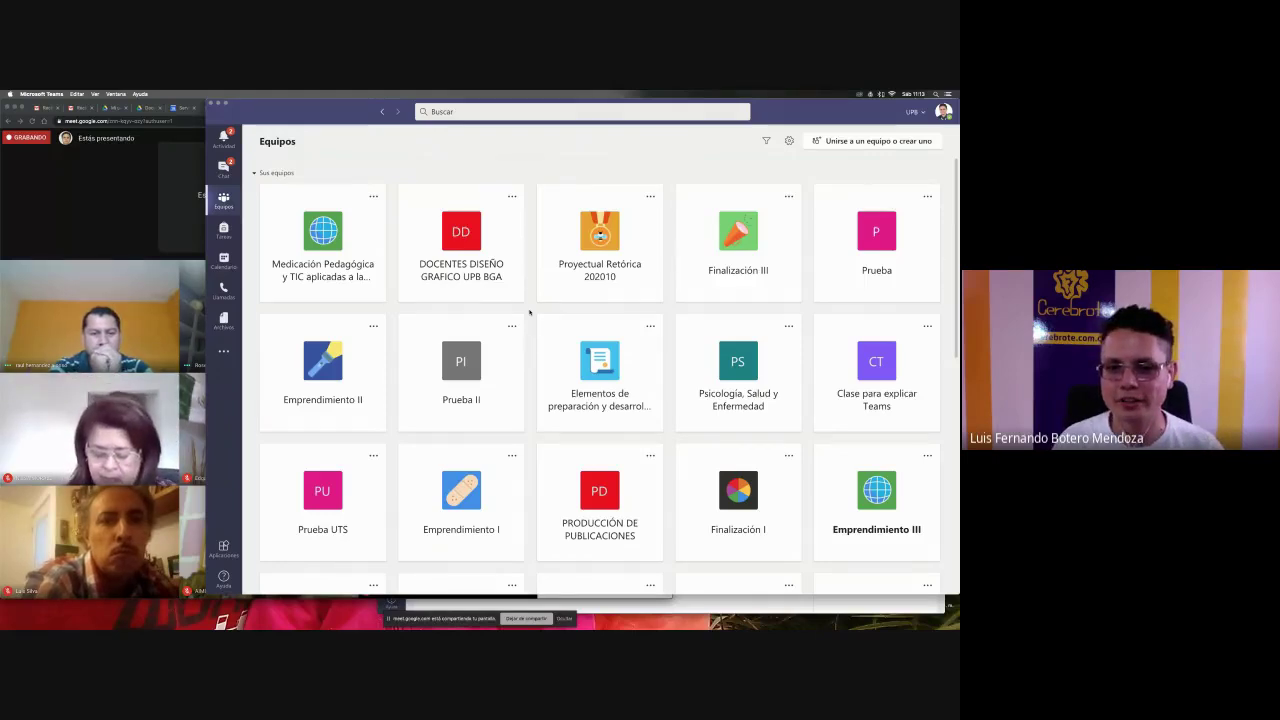
scroll(530, 398, "down", 10)
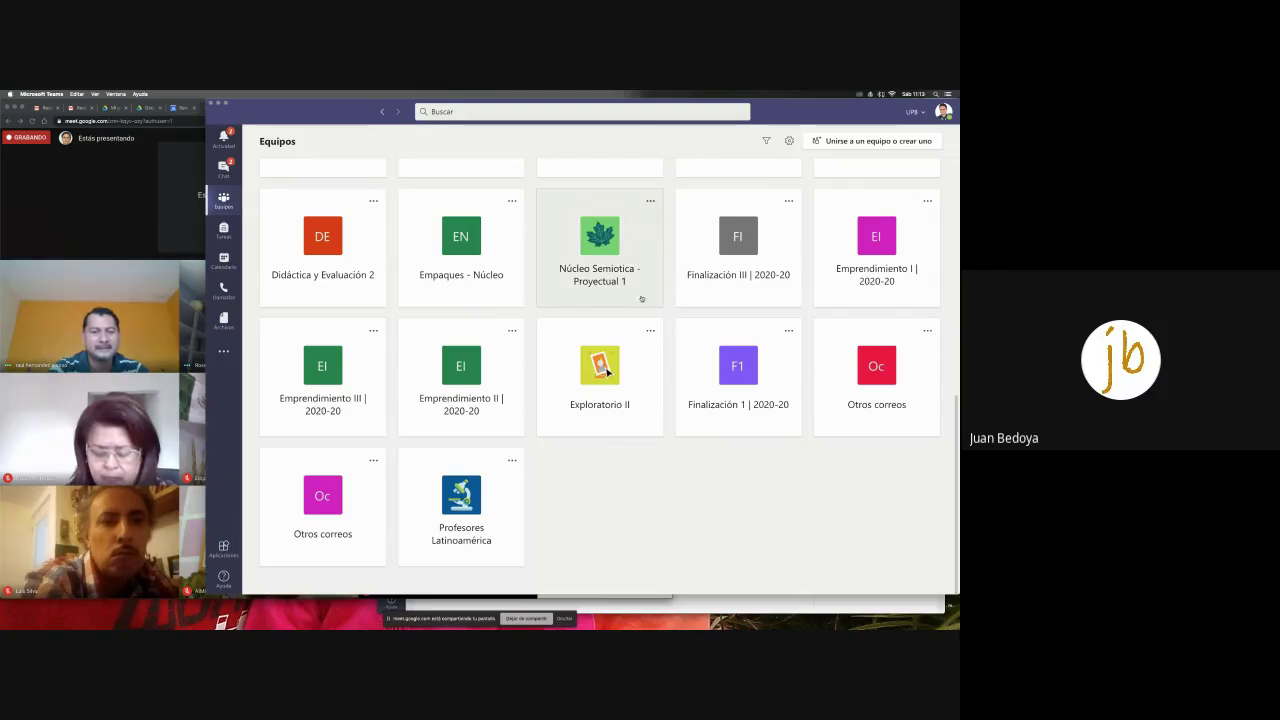
left_click(500, 287)
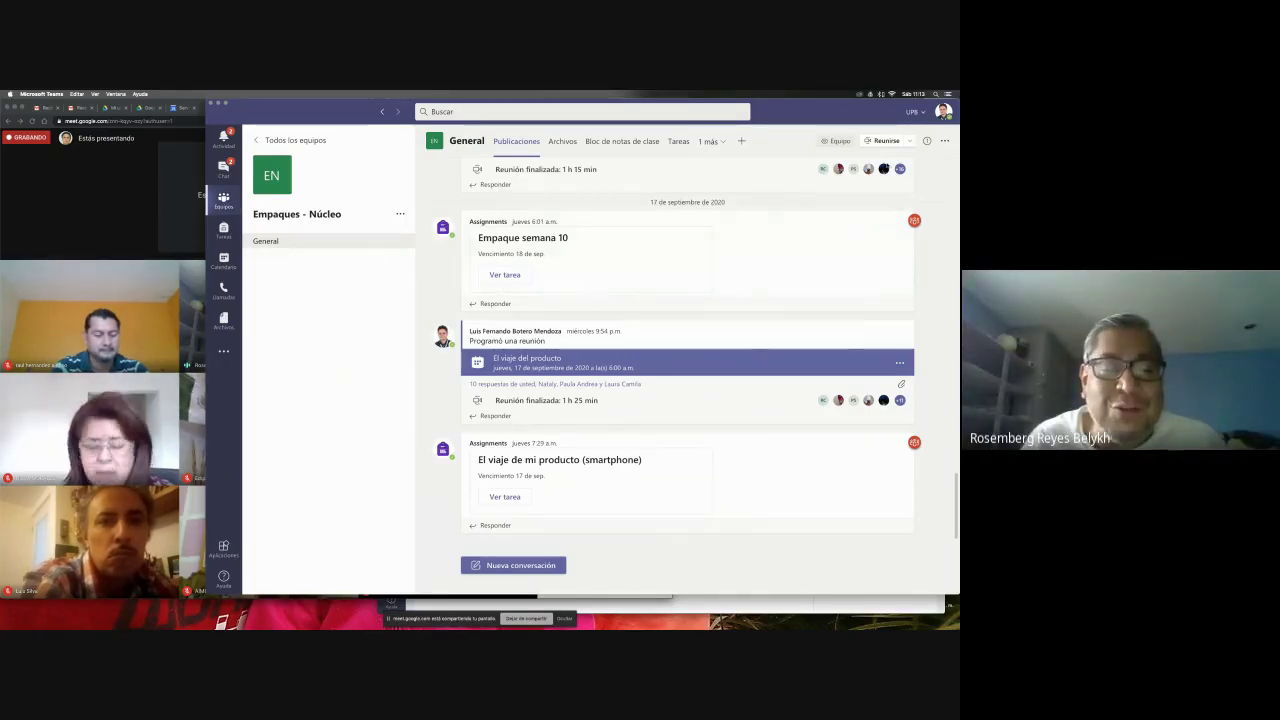
- Open the Empaques - Núcleo Notas gradebook, look over the scores, then switch to the Google Meet window
left_click(708, 145)
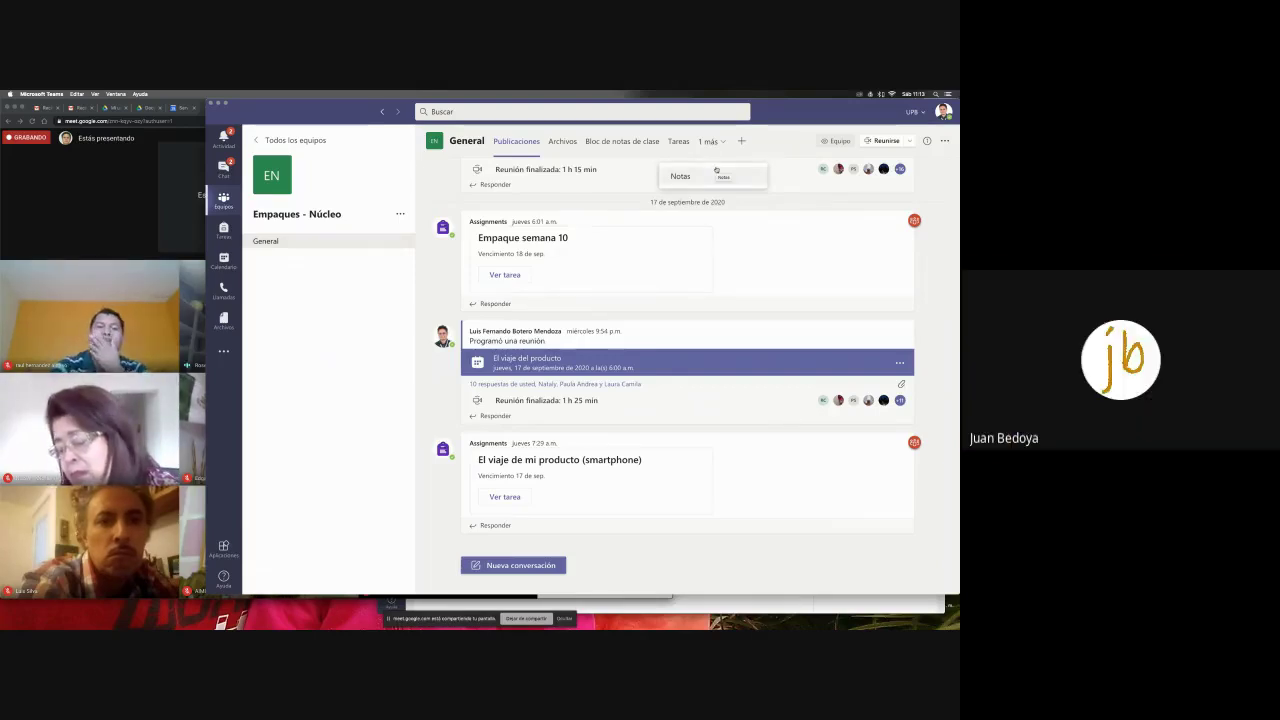
left_click(716, 172)
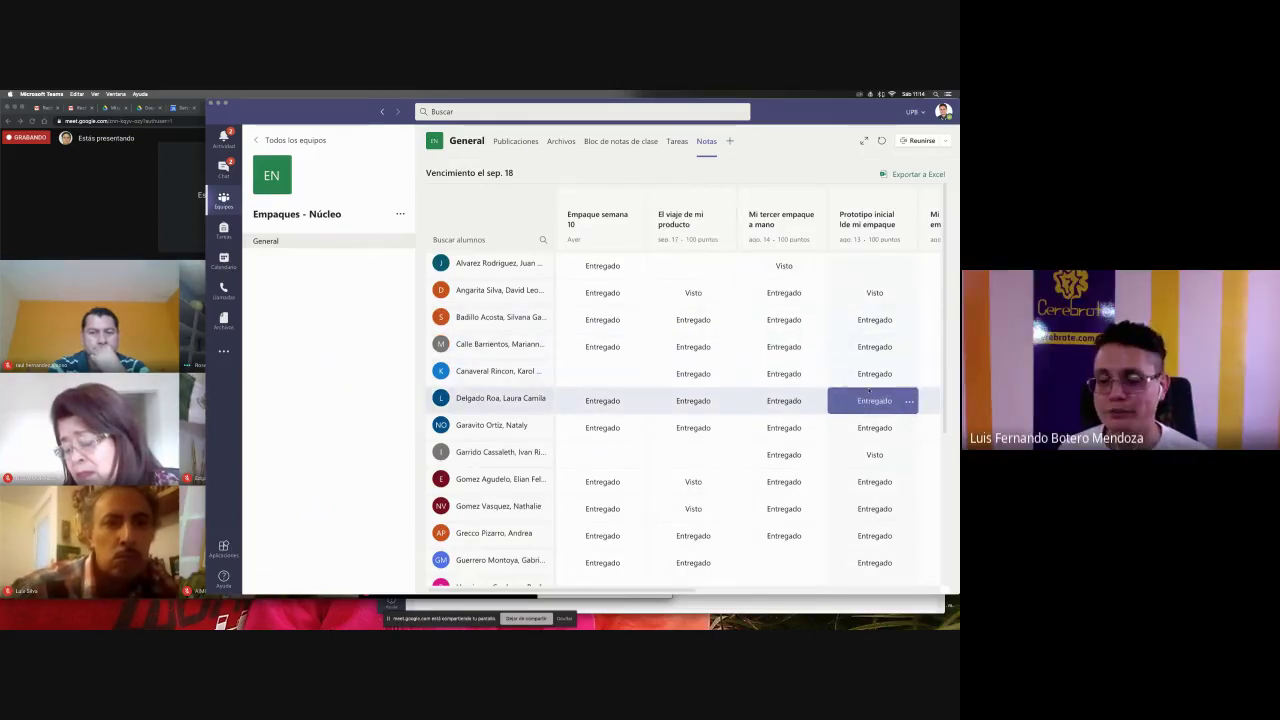
scroll(869, 393, "right", 10)
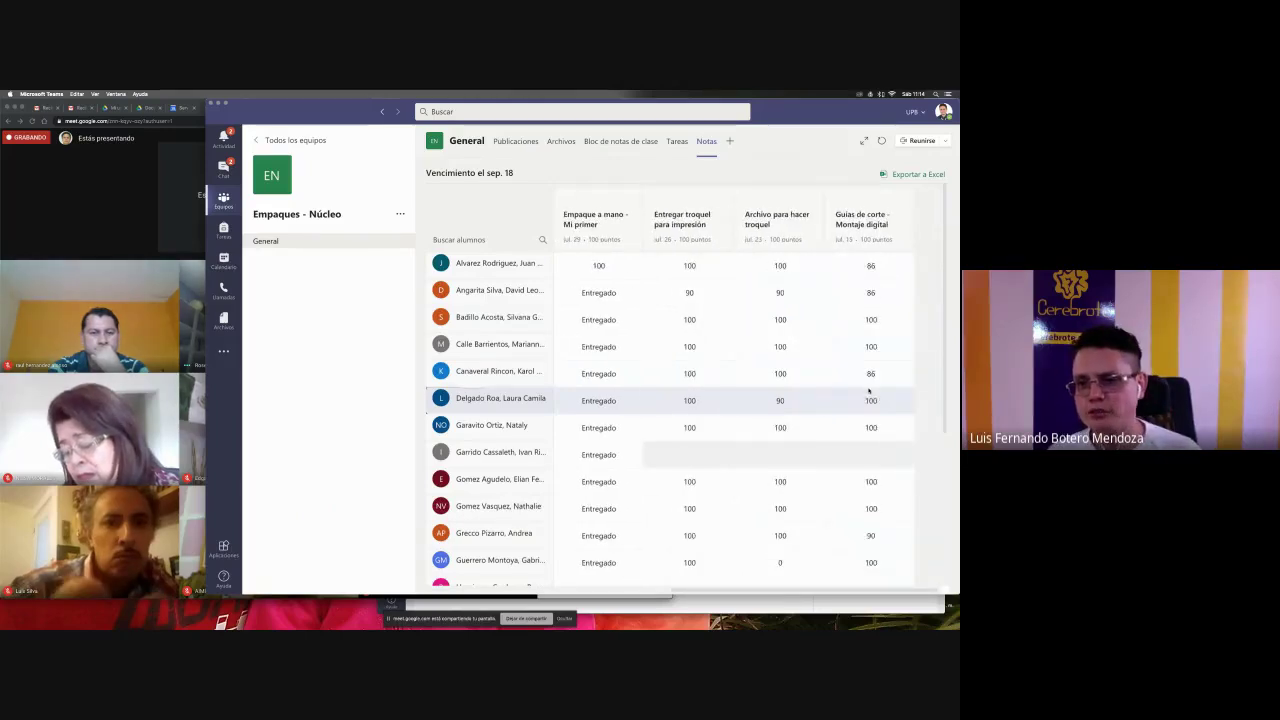
scroll(869, 393, "down", 5)
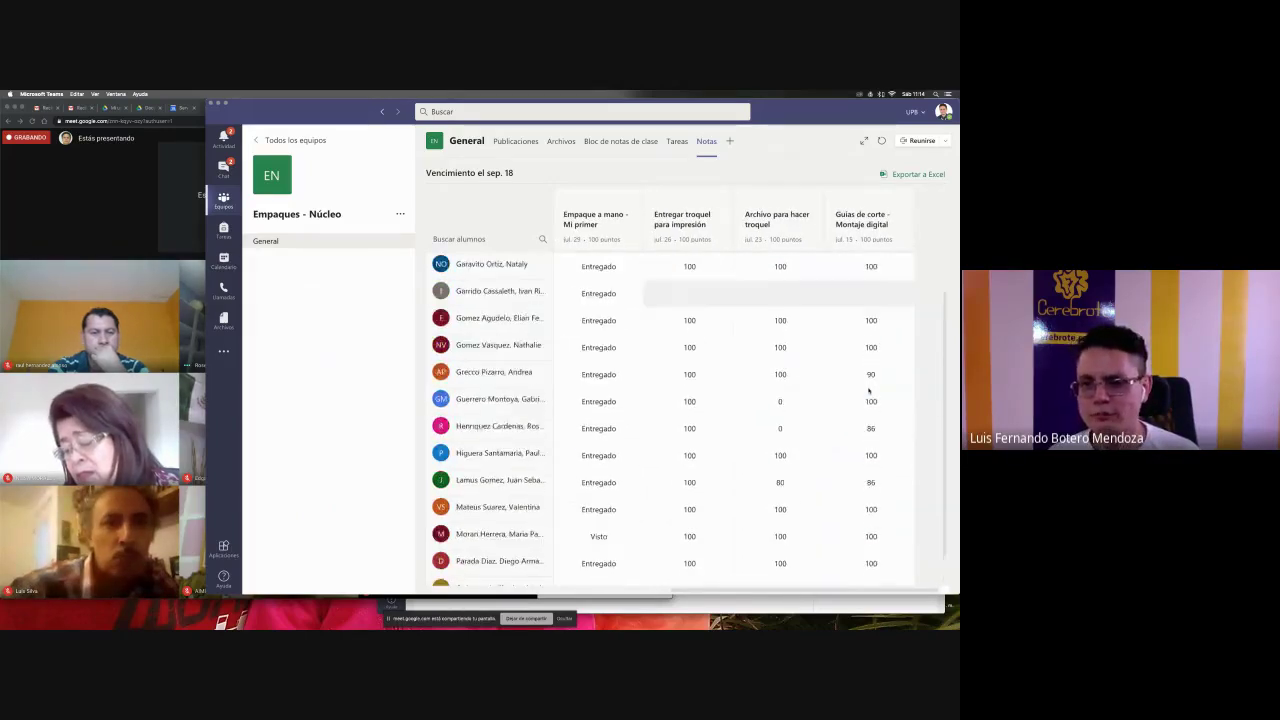
scroll(869, 393, "up", 5)
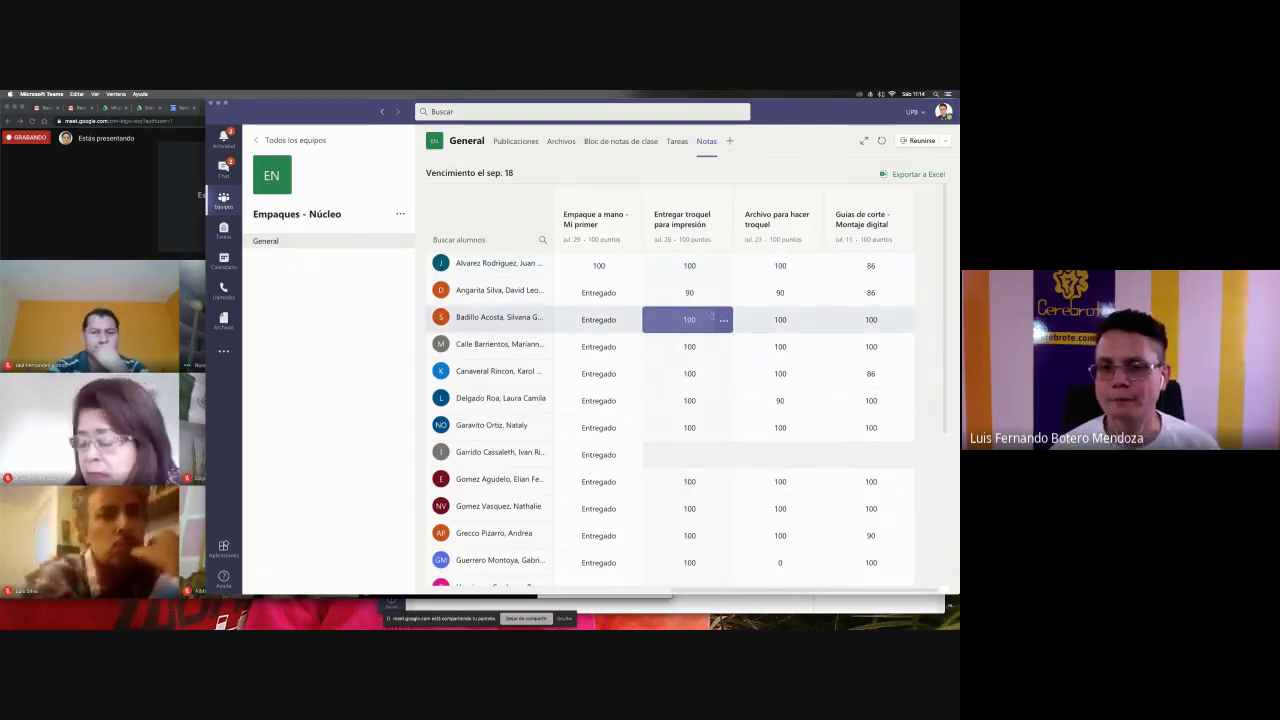
left_click(144, 289)
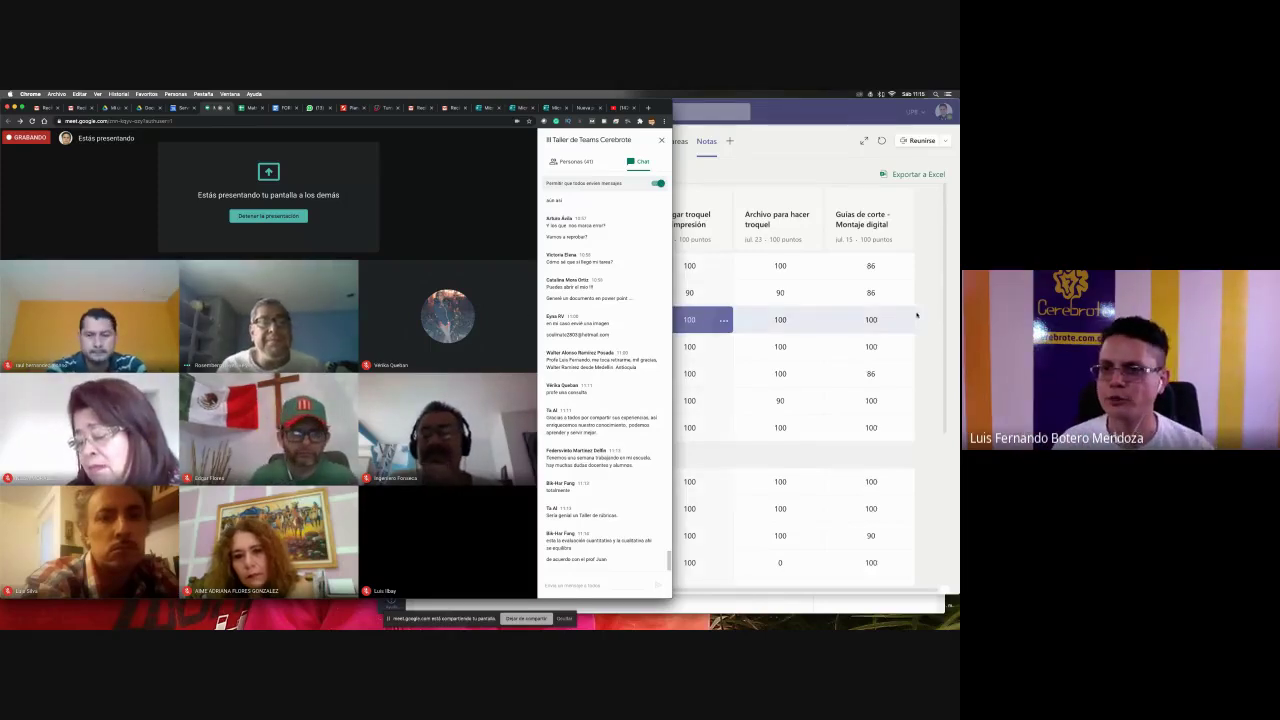
left_click(720, 320)
left_click(600, 317)
left_click(676, 346)
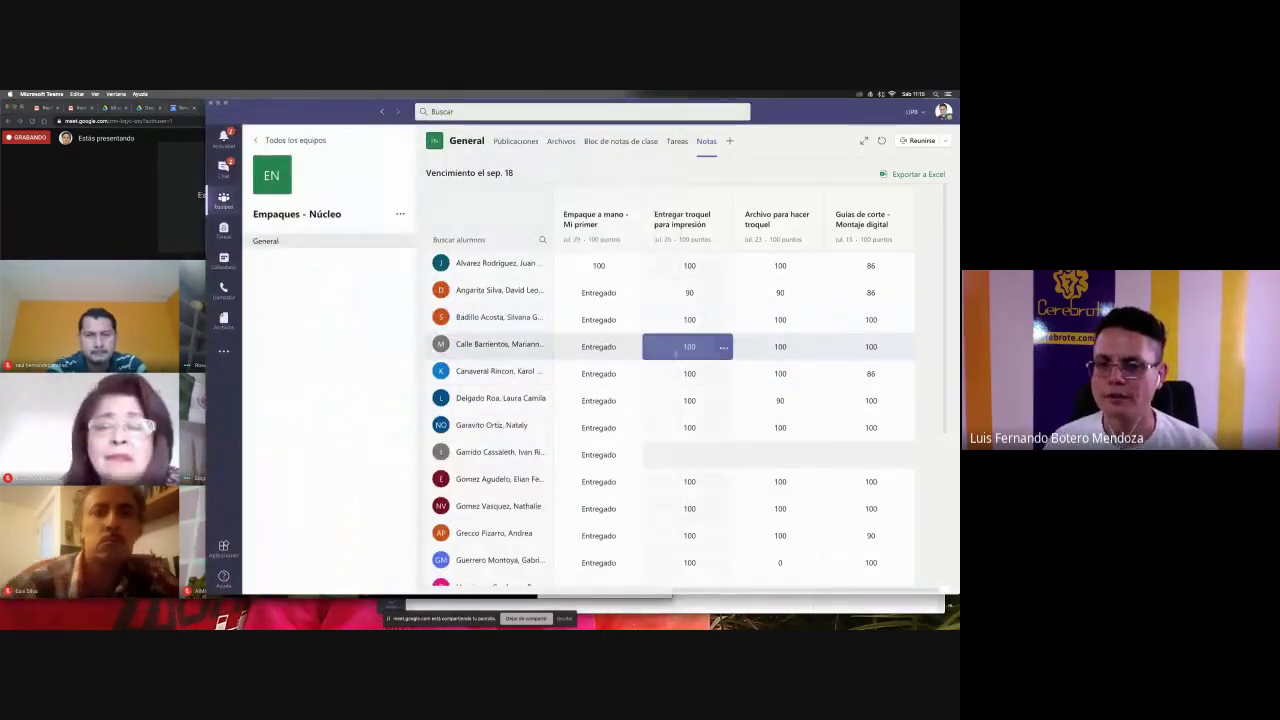
left_click(582, 355)
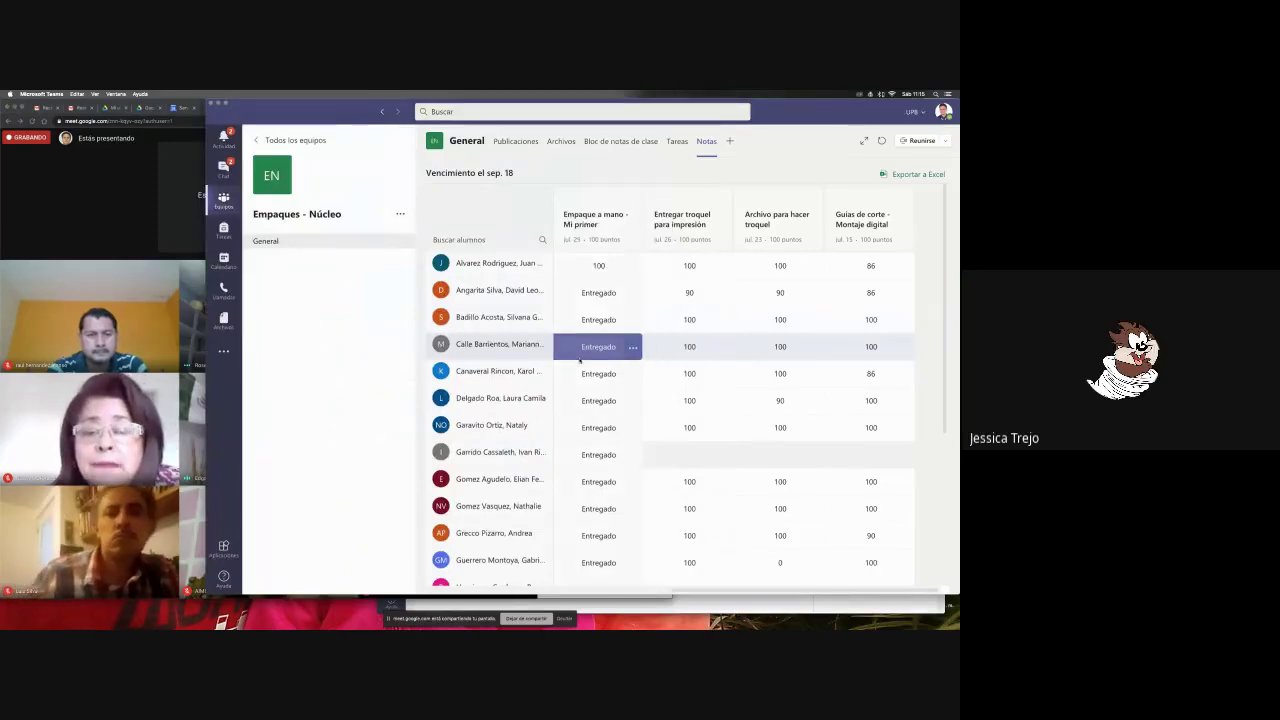
key("super+Tab")
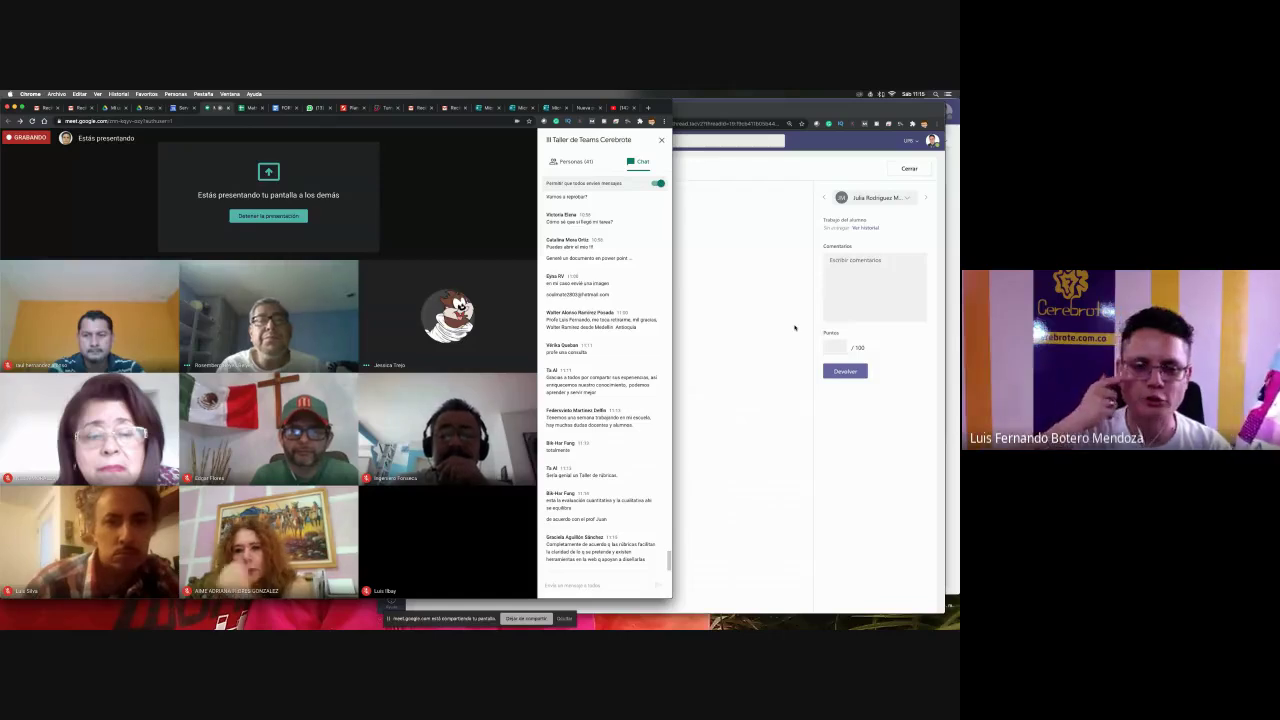
- Return to Teams, close the empty submission review, and open the General channel
left_click(795, 327)
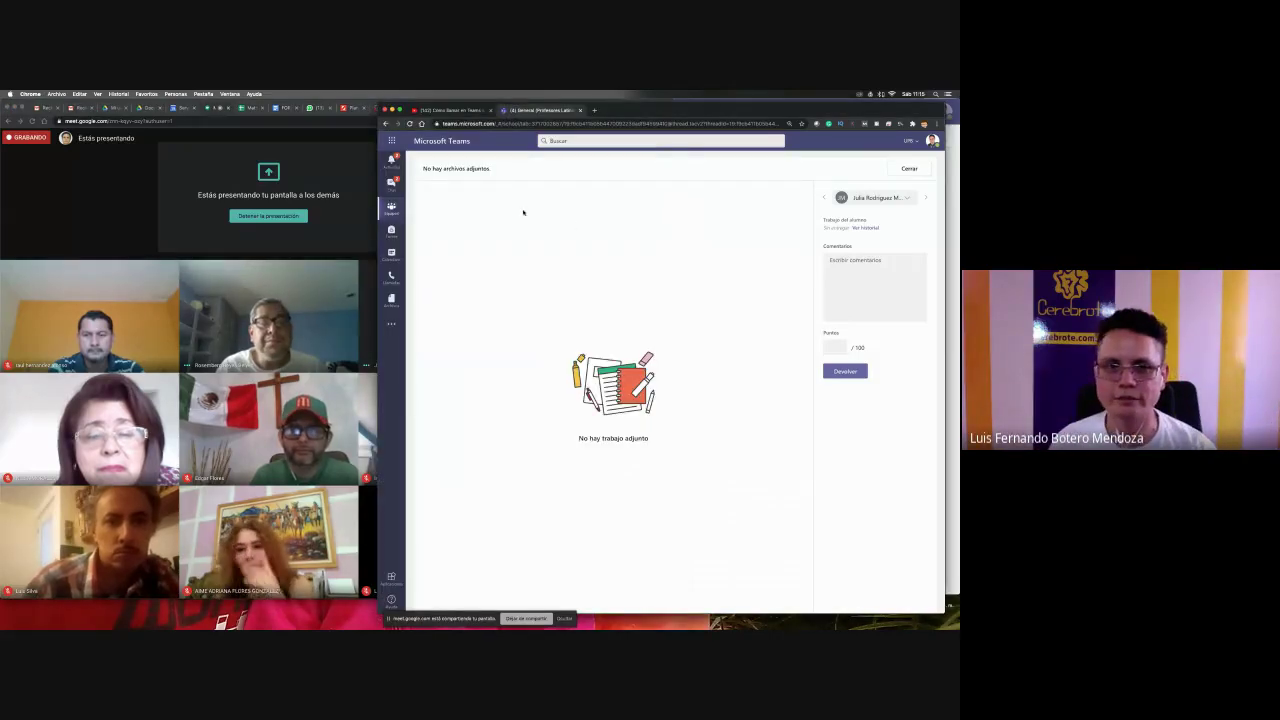
left_click(912, 170)
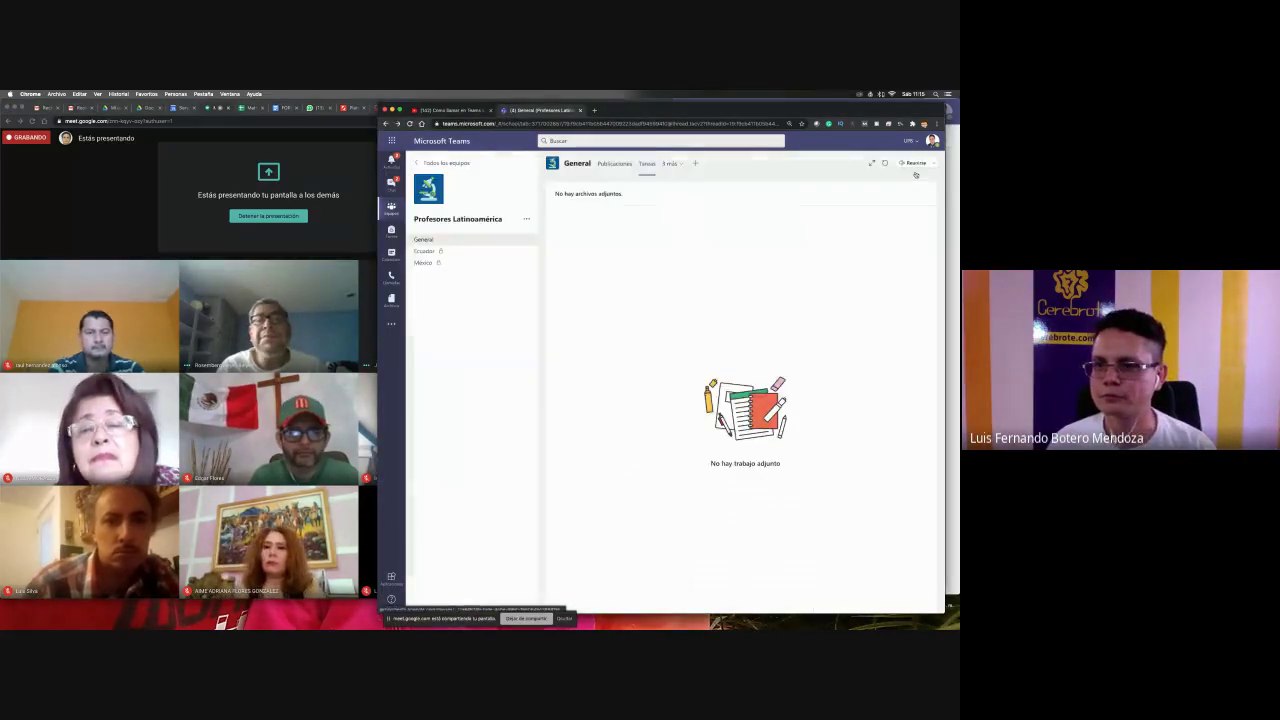
scroll(658, 375, "down", 3)
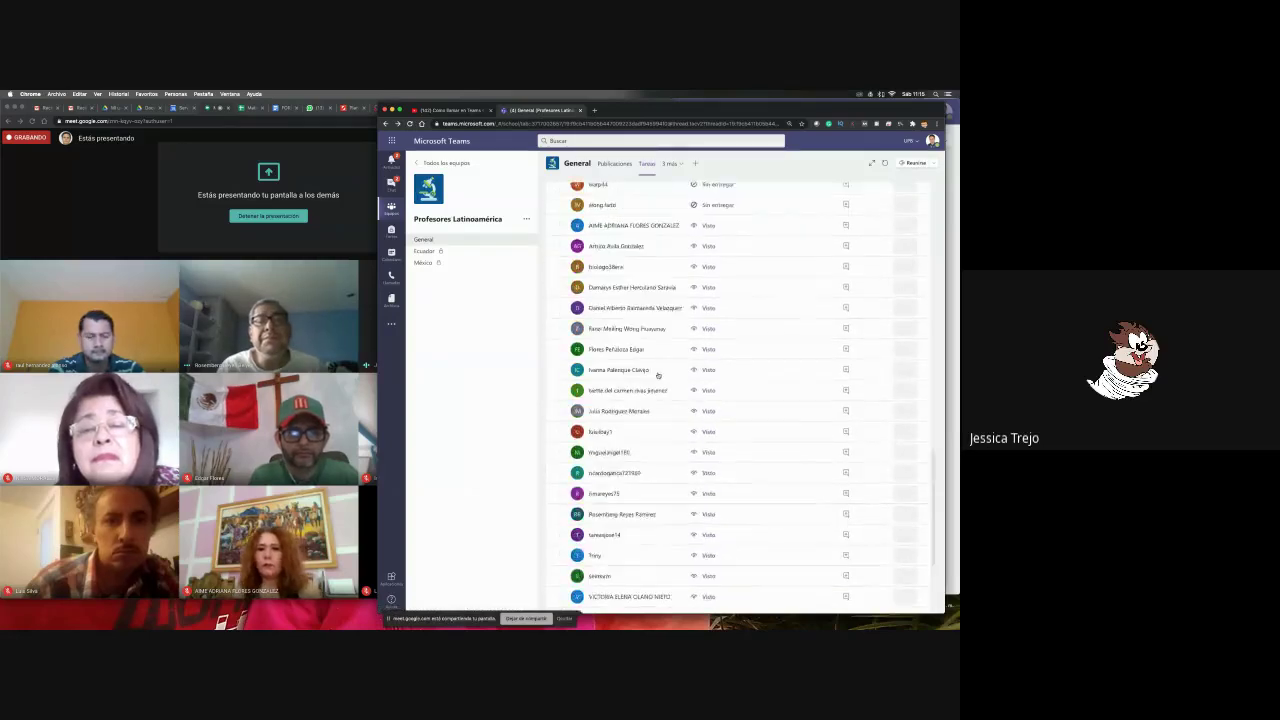
scroll(658, 375, "up", 10)
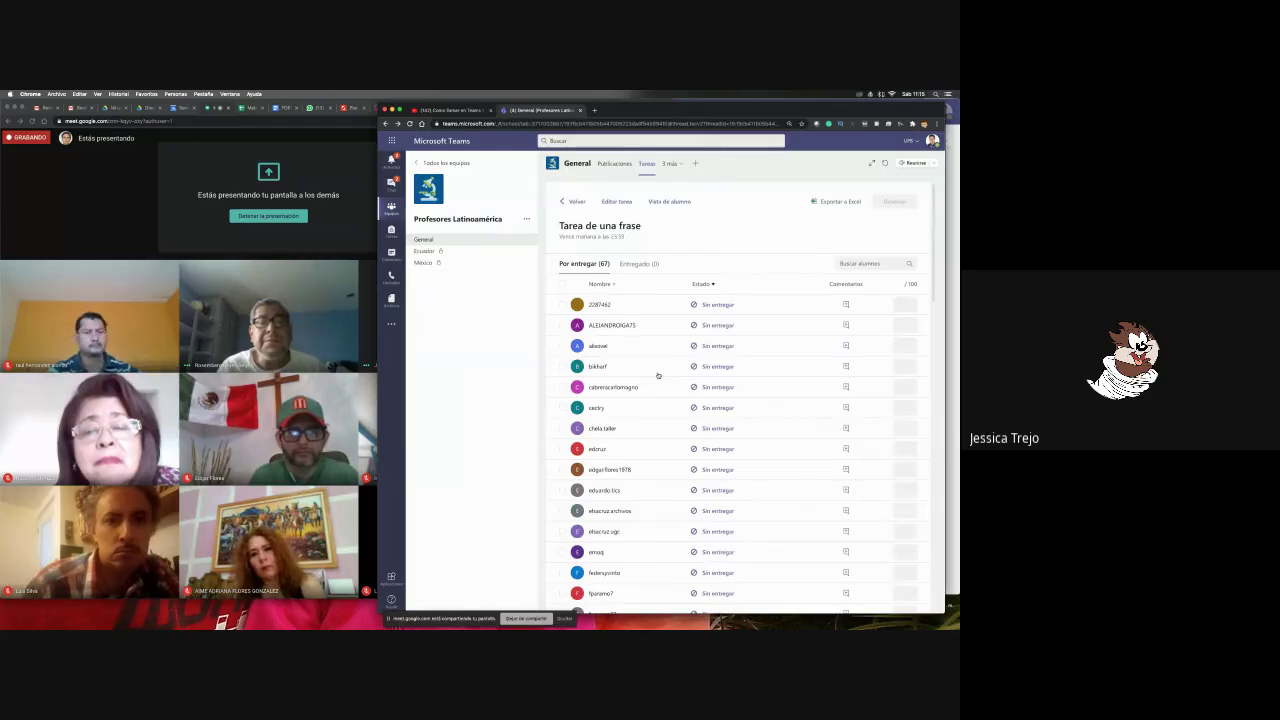
left_click(430, 240)
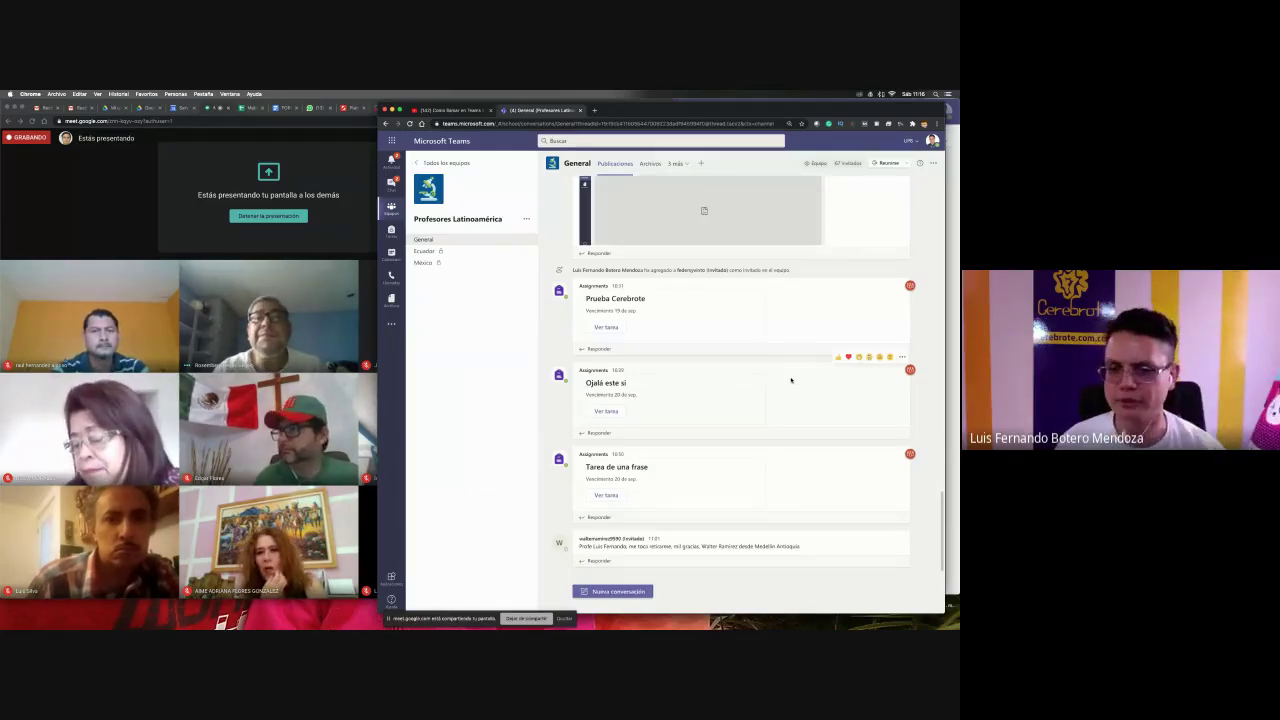
- Open Tarea de una frase from the Tareas list and switch to Vista de alumno
left_click(681, 164)
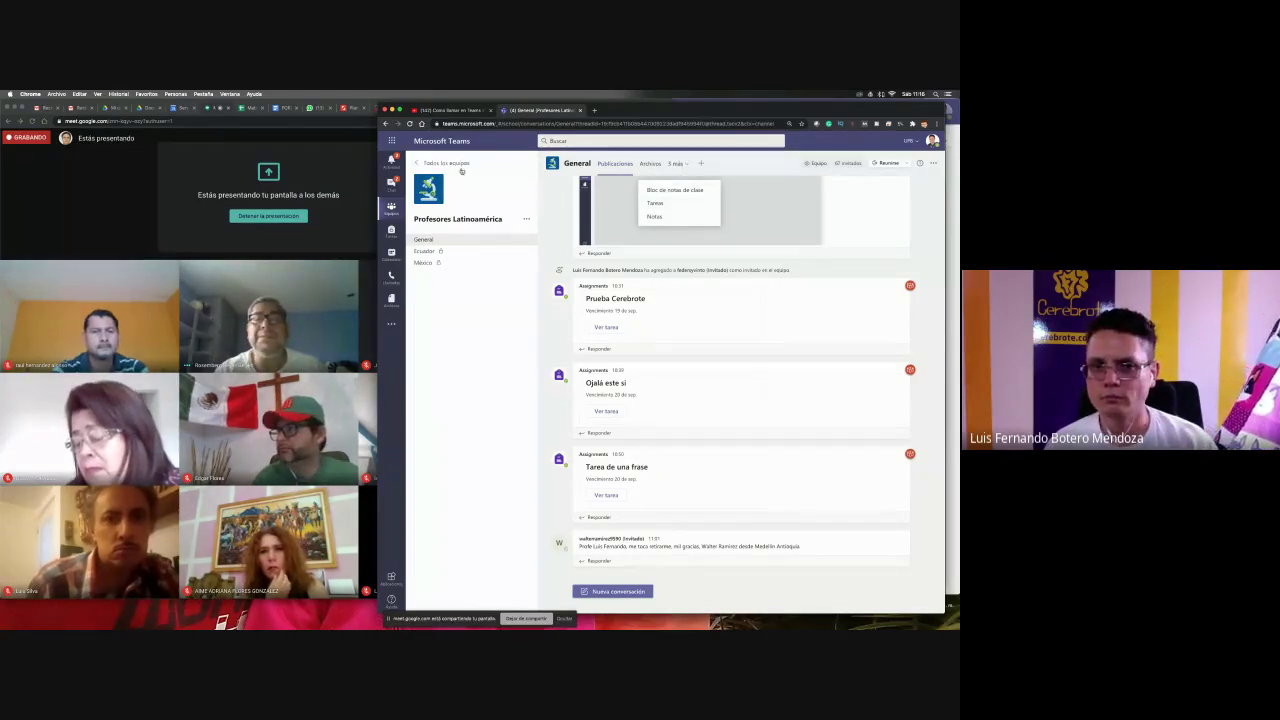
left_click(655, 204)
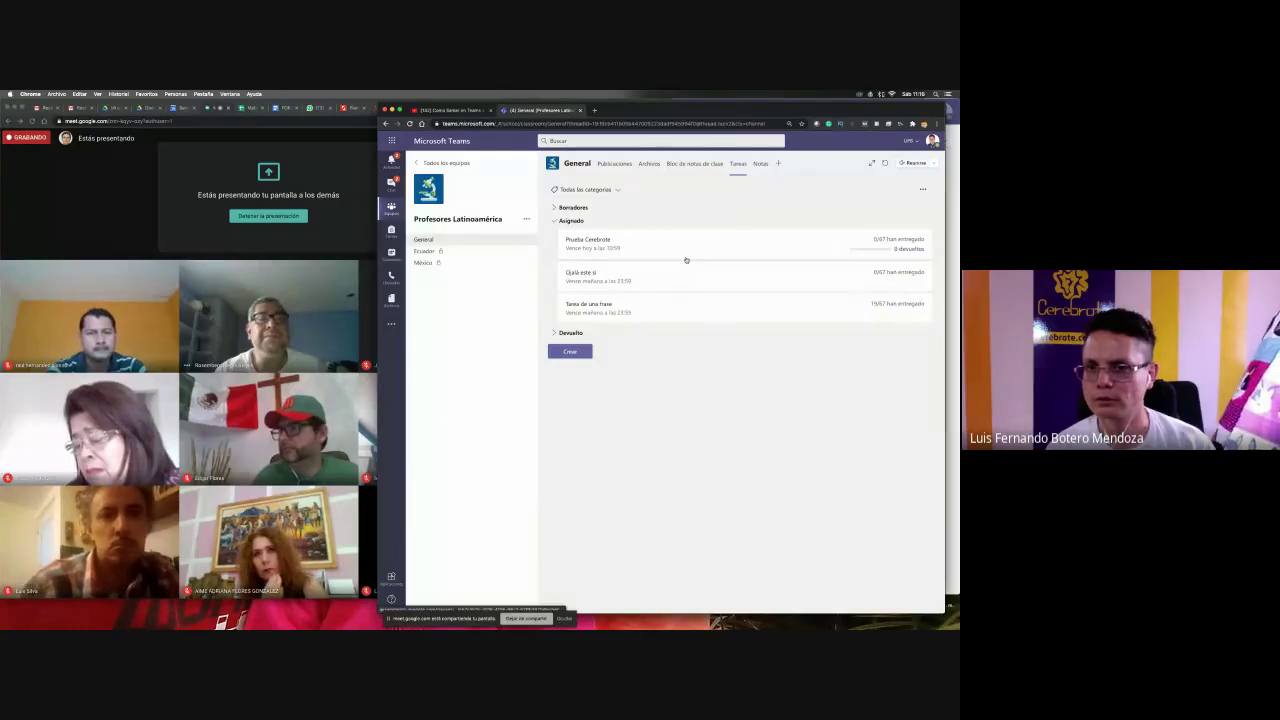
left_click(686, 304)
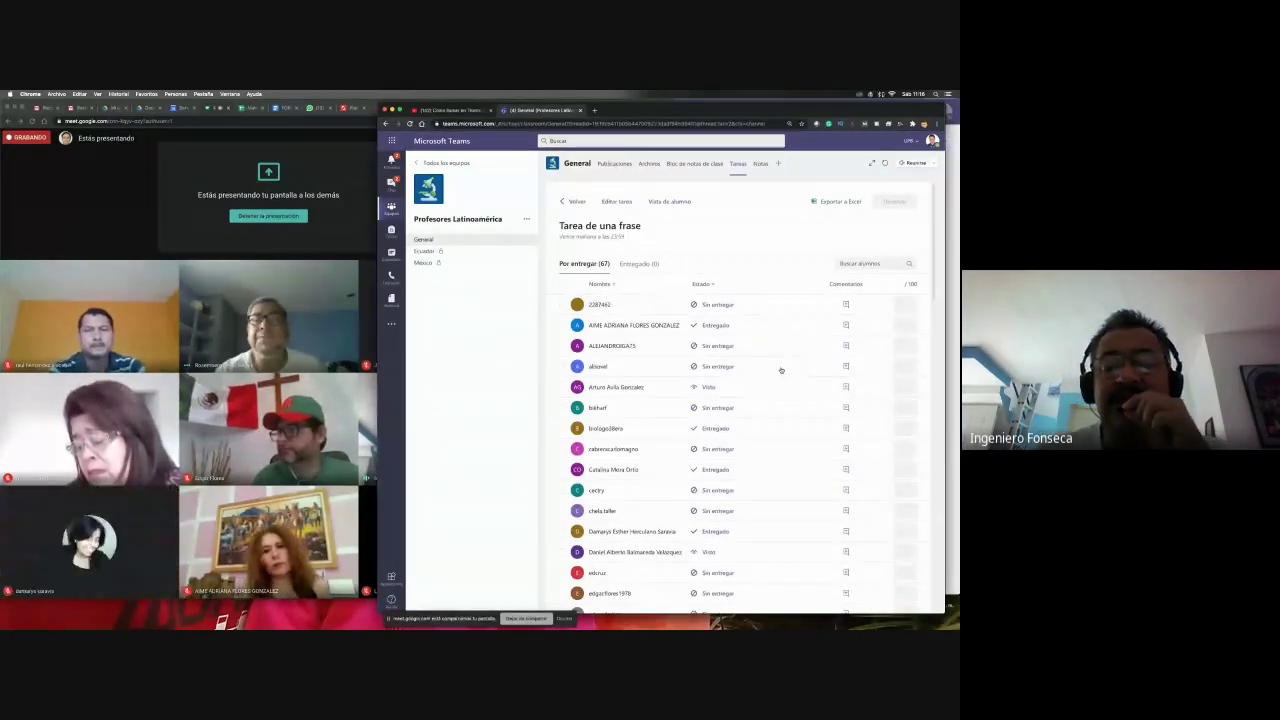
left_click(657, 203)
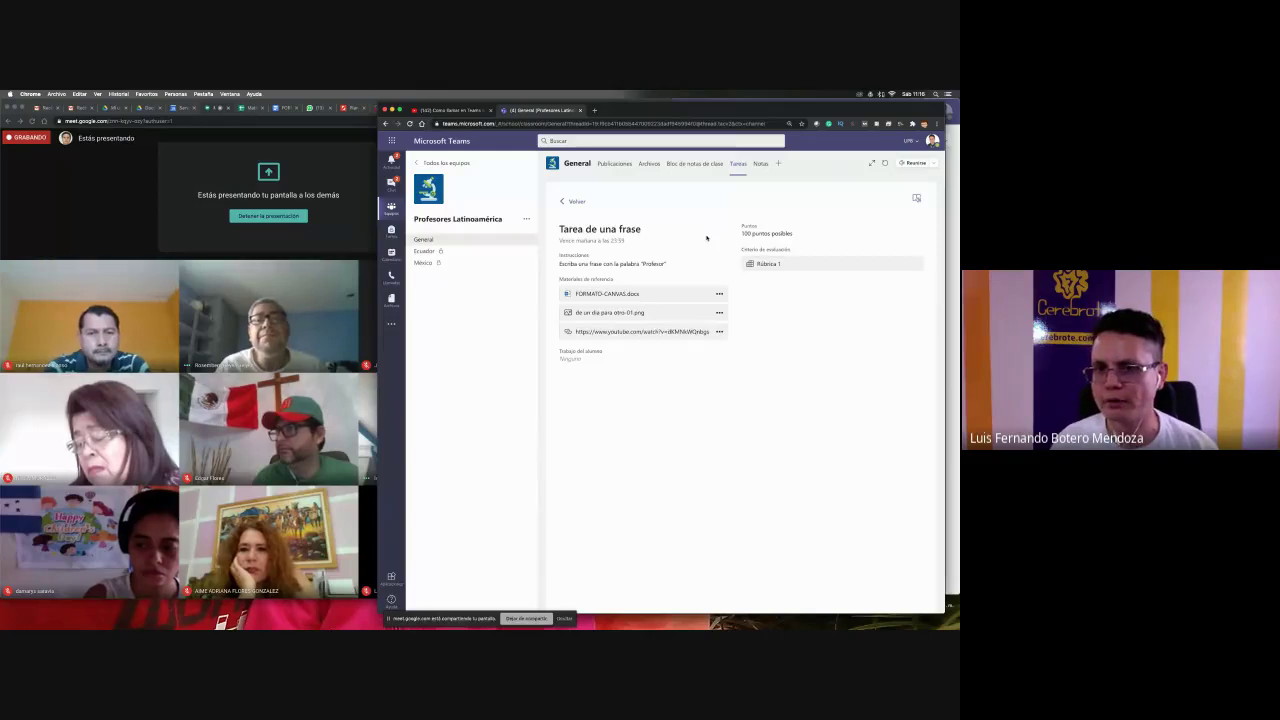
- Check Rúbrica 1's criteria, go back to the Tarea de una frase submission list, then switch to Meet
left_click(789, 265)
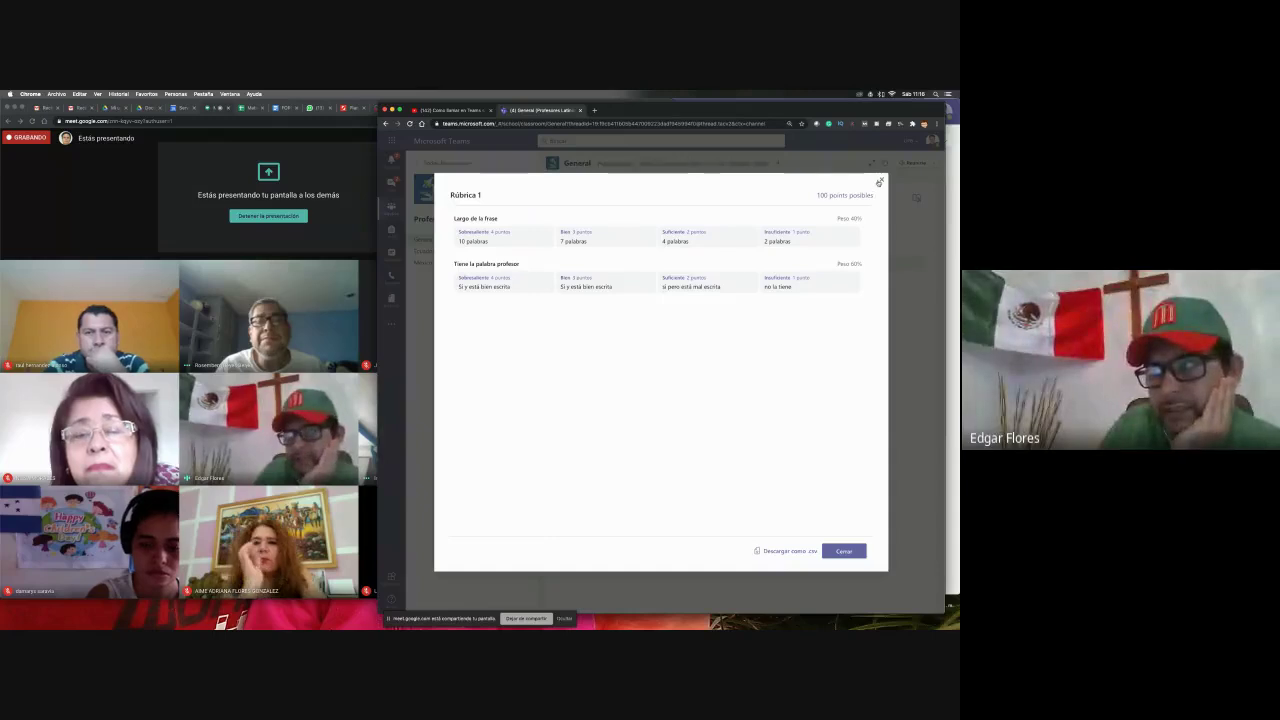
left_click(843, 551)
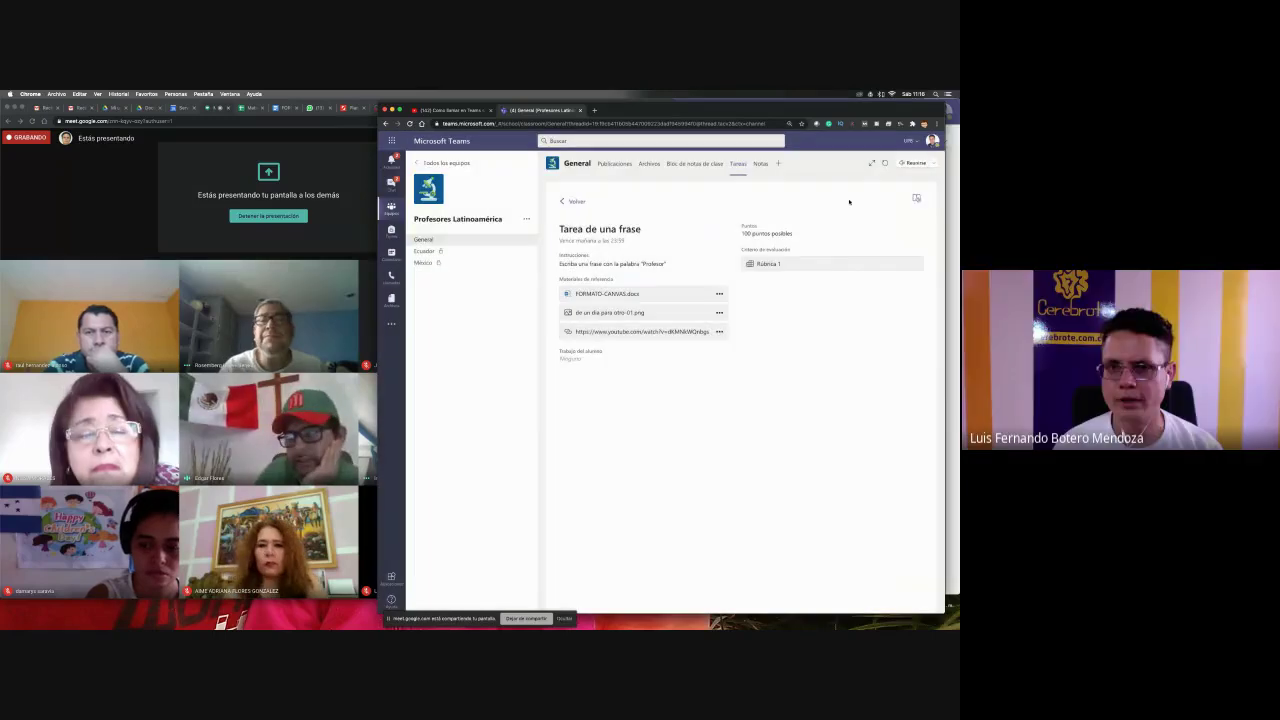
left_click(577, 201)
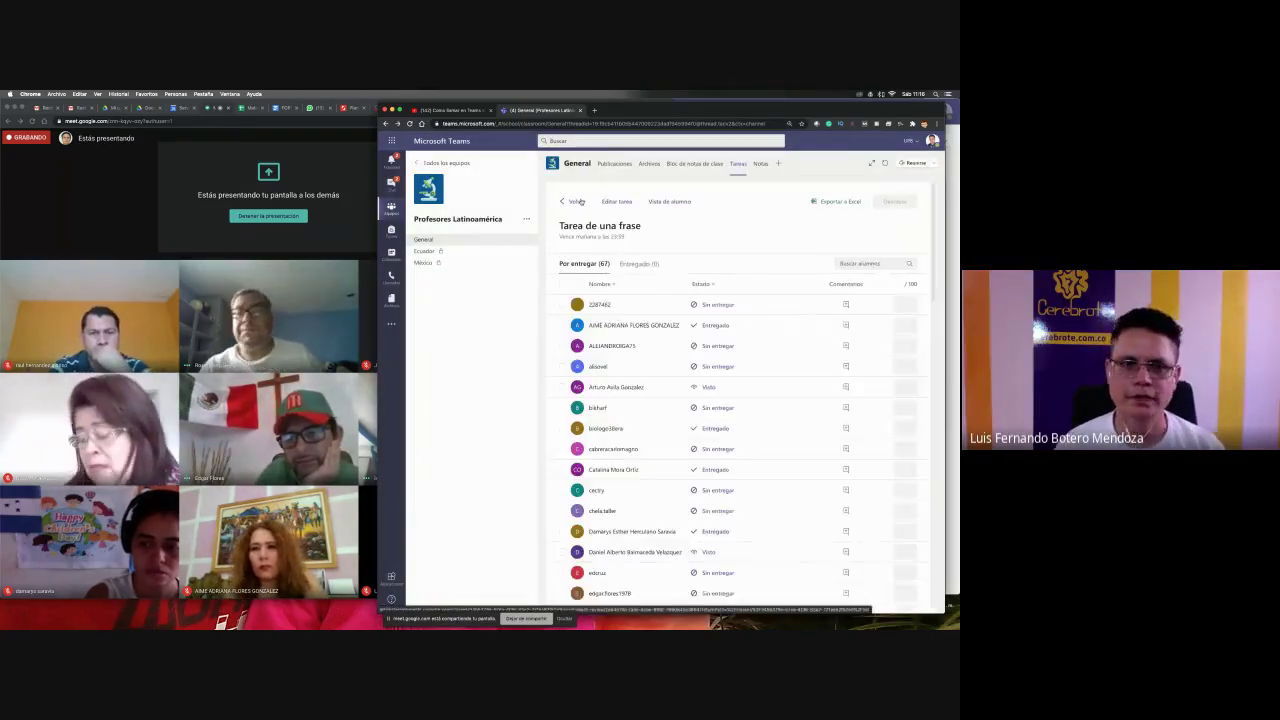
left_click(253, 216)
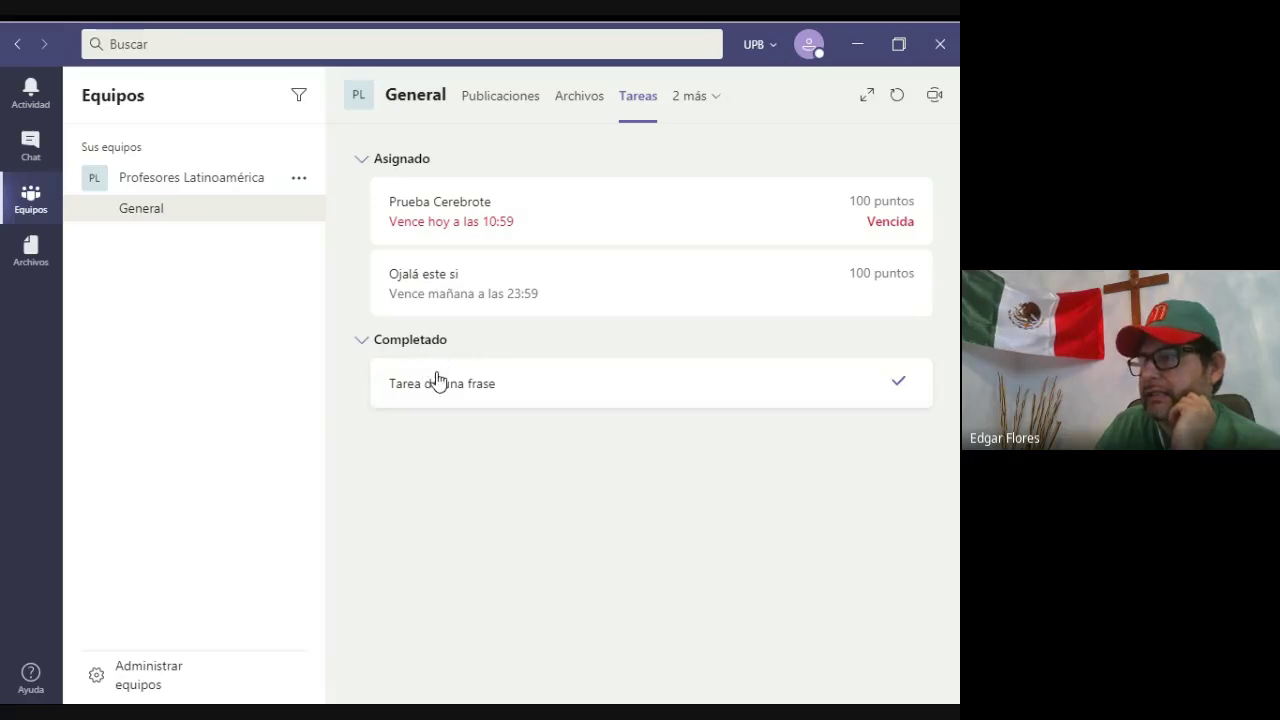
- Open Tarea de una frase under Completado and review its Rúbrica 1 criteria
left_click(357, 343)
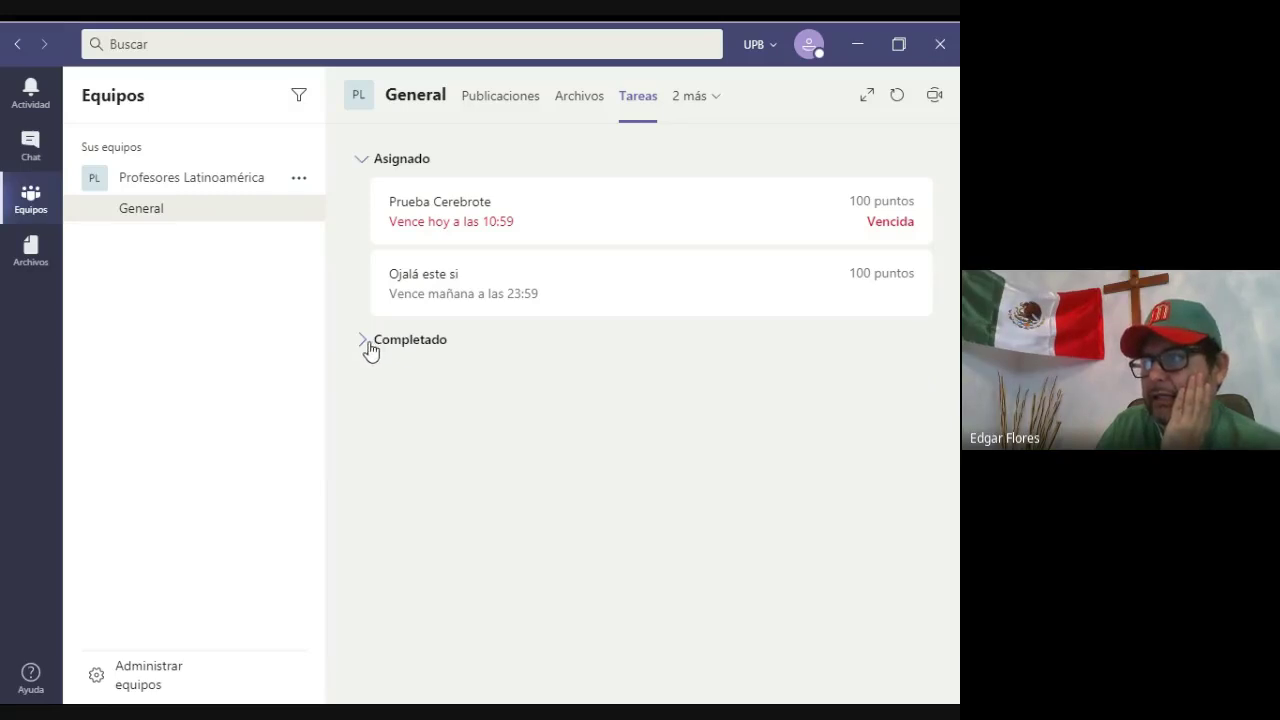
left_click(366, 343)
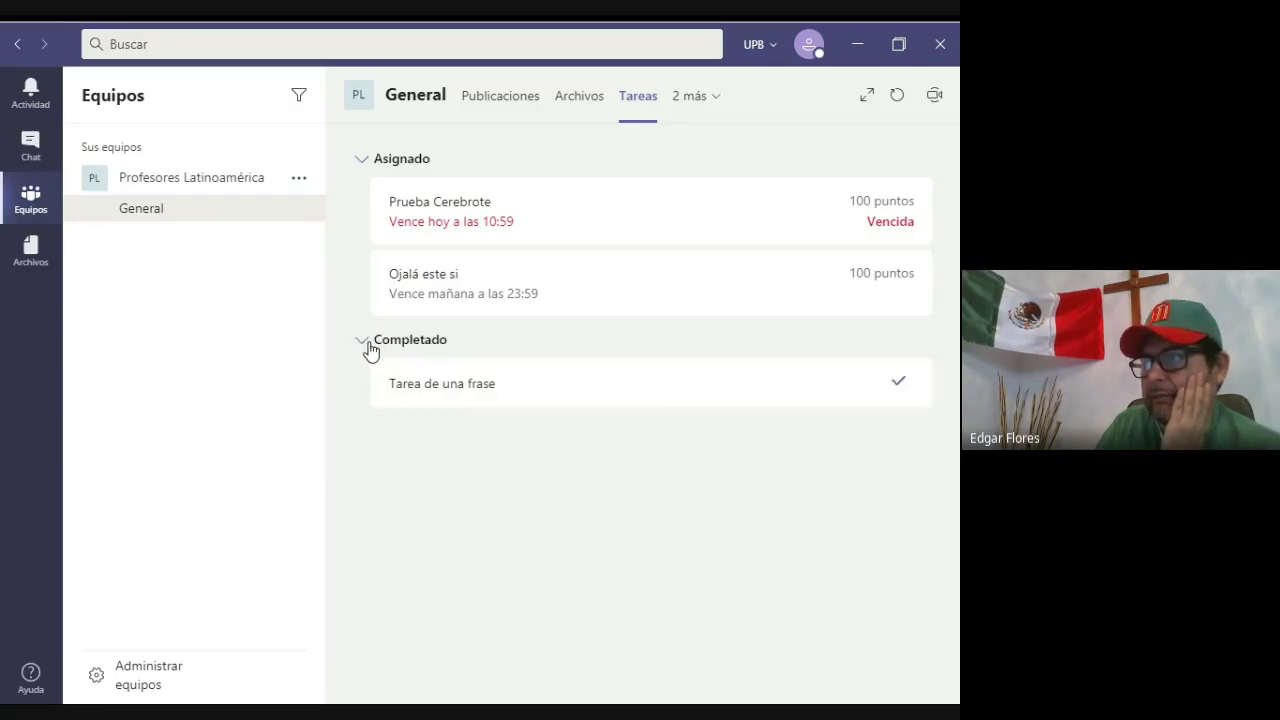
left_click(456, 386)
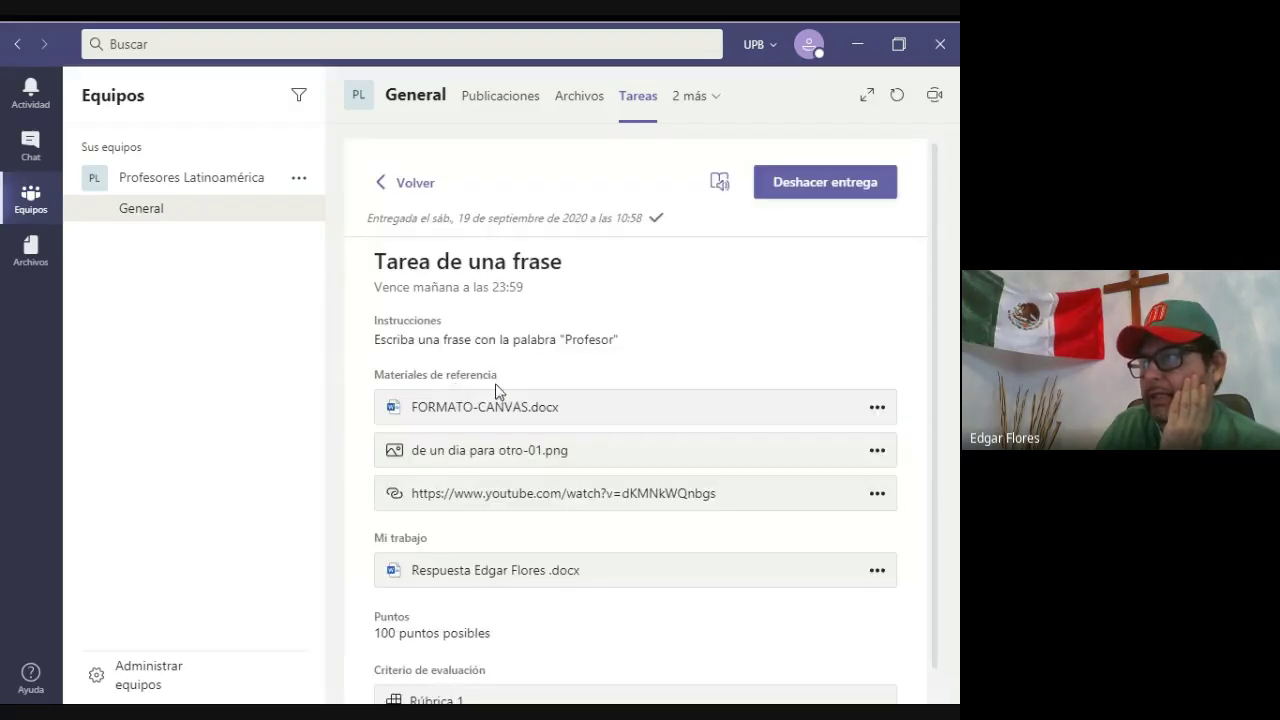
scroll(577, 376, "down", 1)
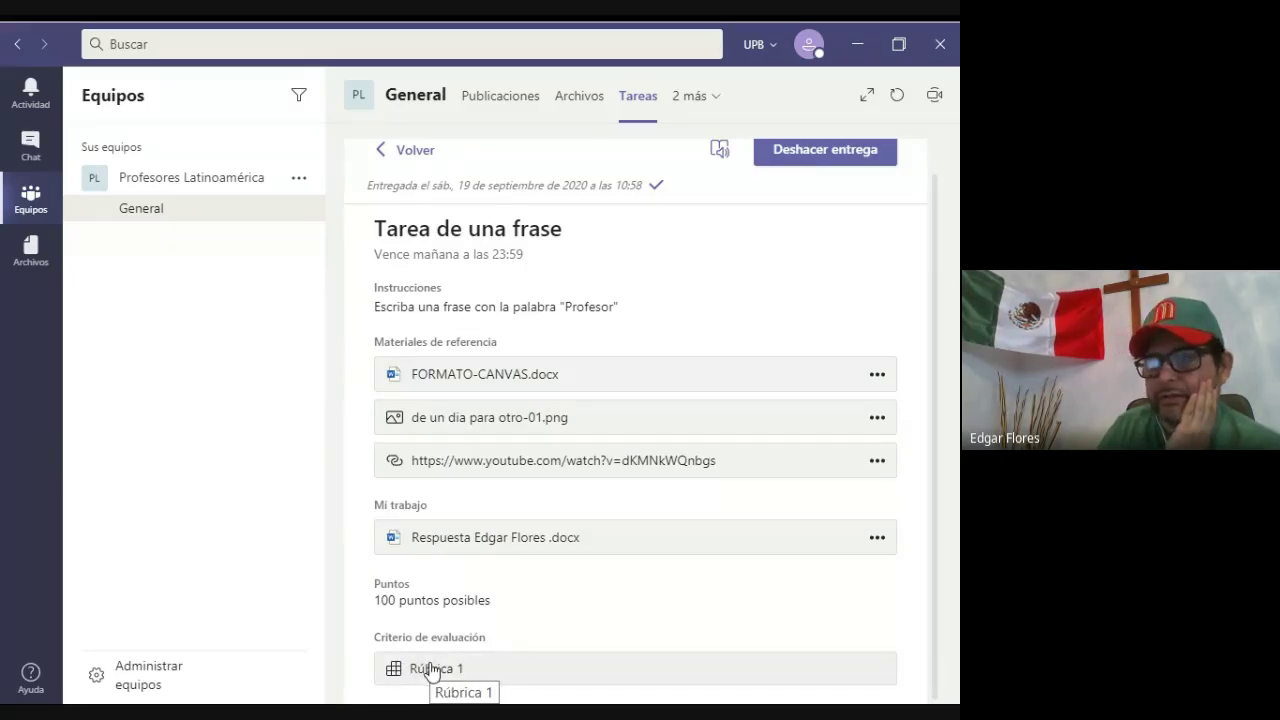
left_click(432, 669)
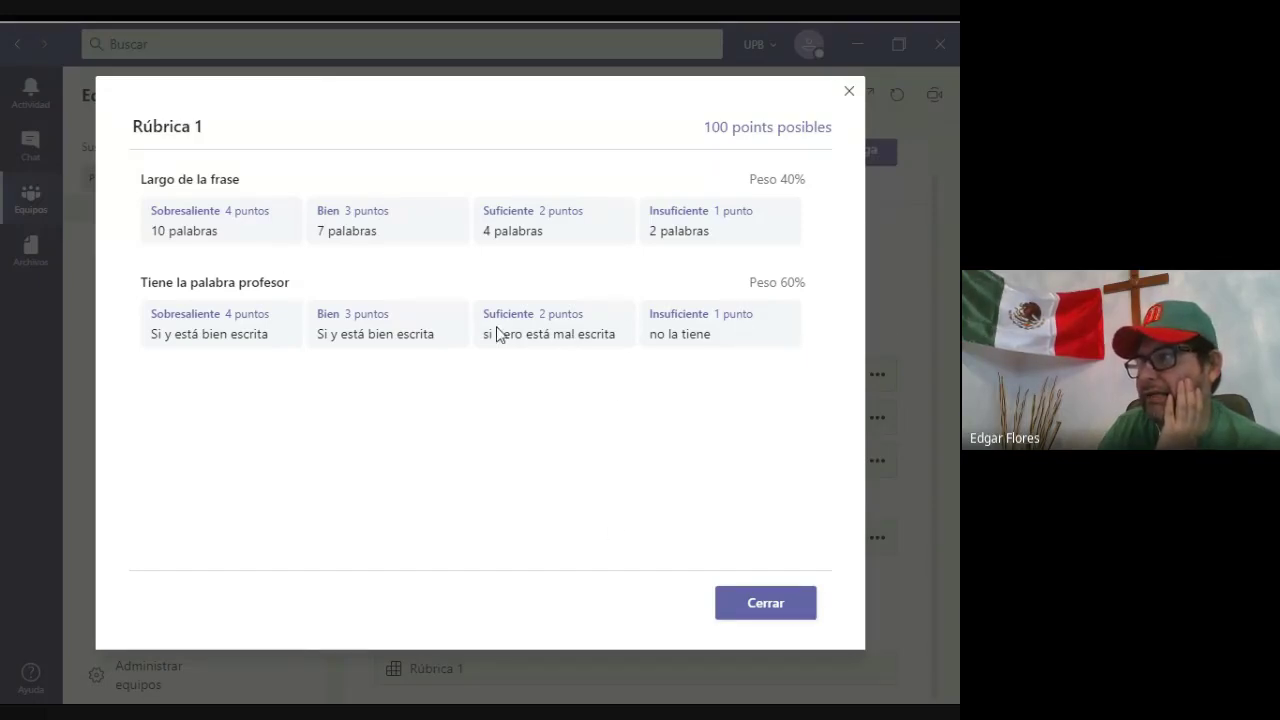
left_click(801, 605)
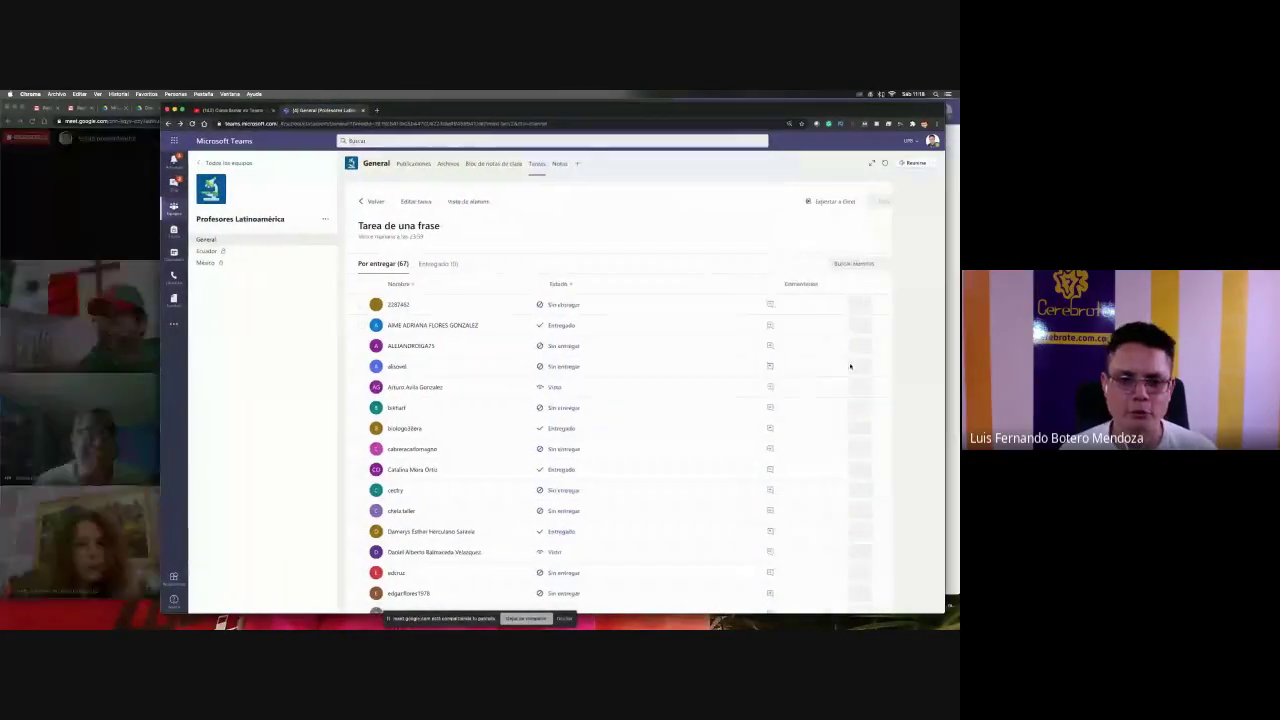
- Answer the Meet join request, then return to the Tarea de una frase student list
left_click(119, 389)
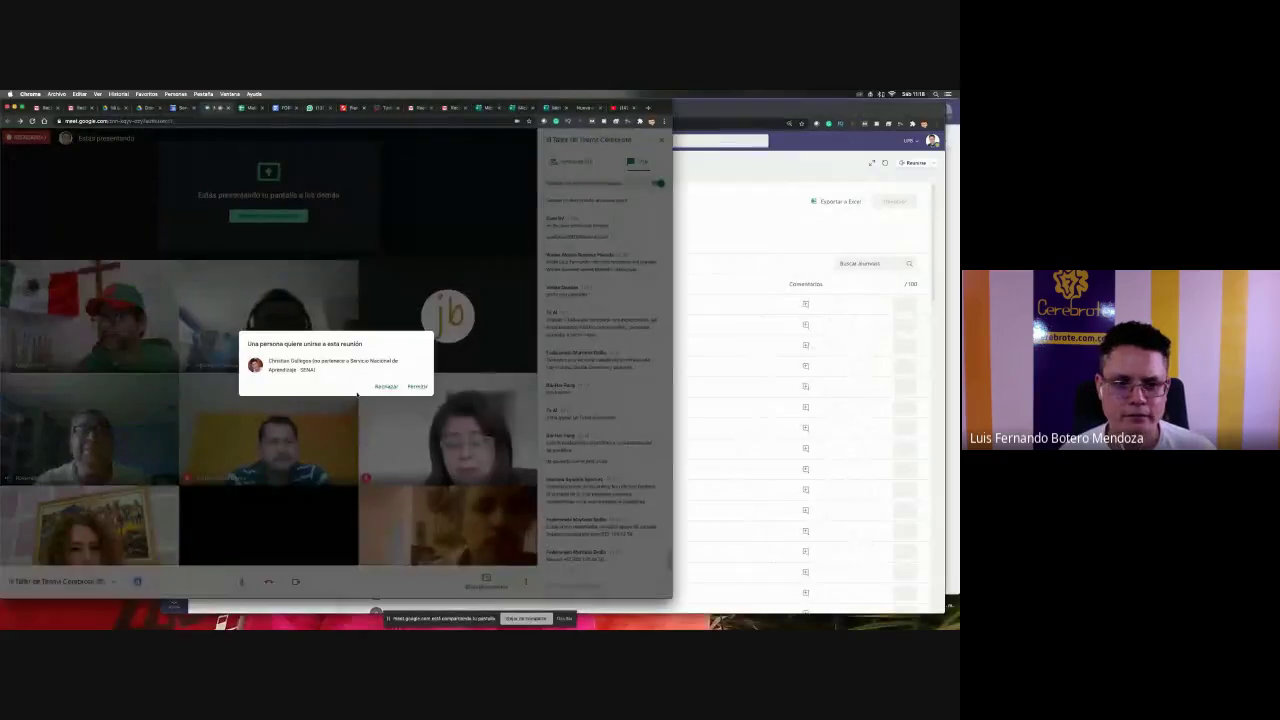
left_click(419, 386)
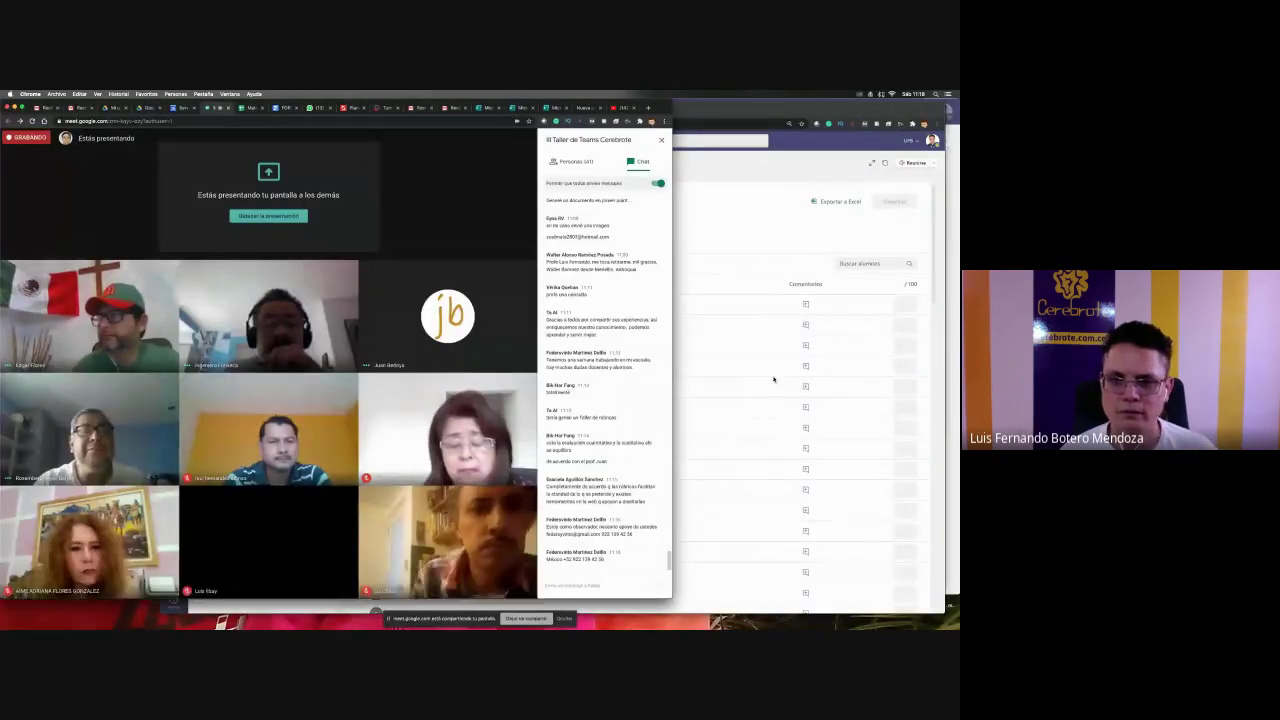
left_click(734, 379)
scroll(734, 379, "down", 10)
scroll(734, 379, "down", 5)
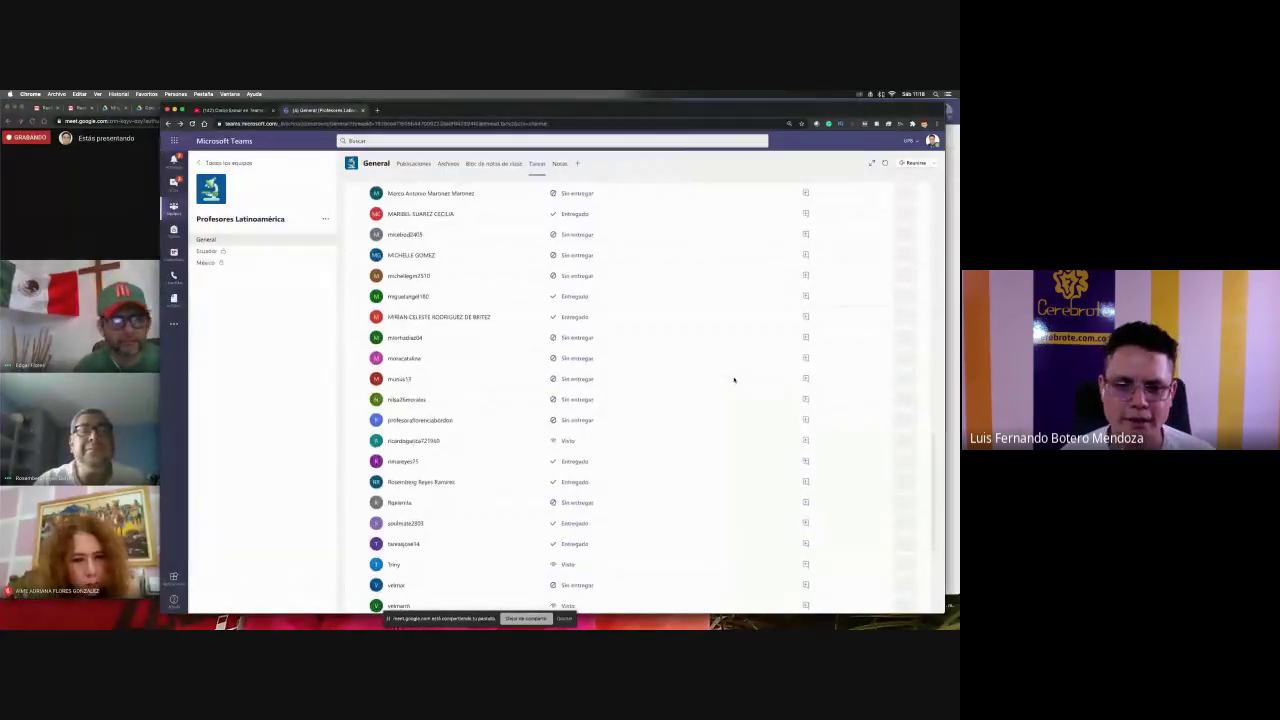
scroll(734, 379, "up", 3)
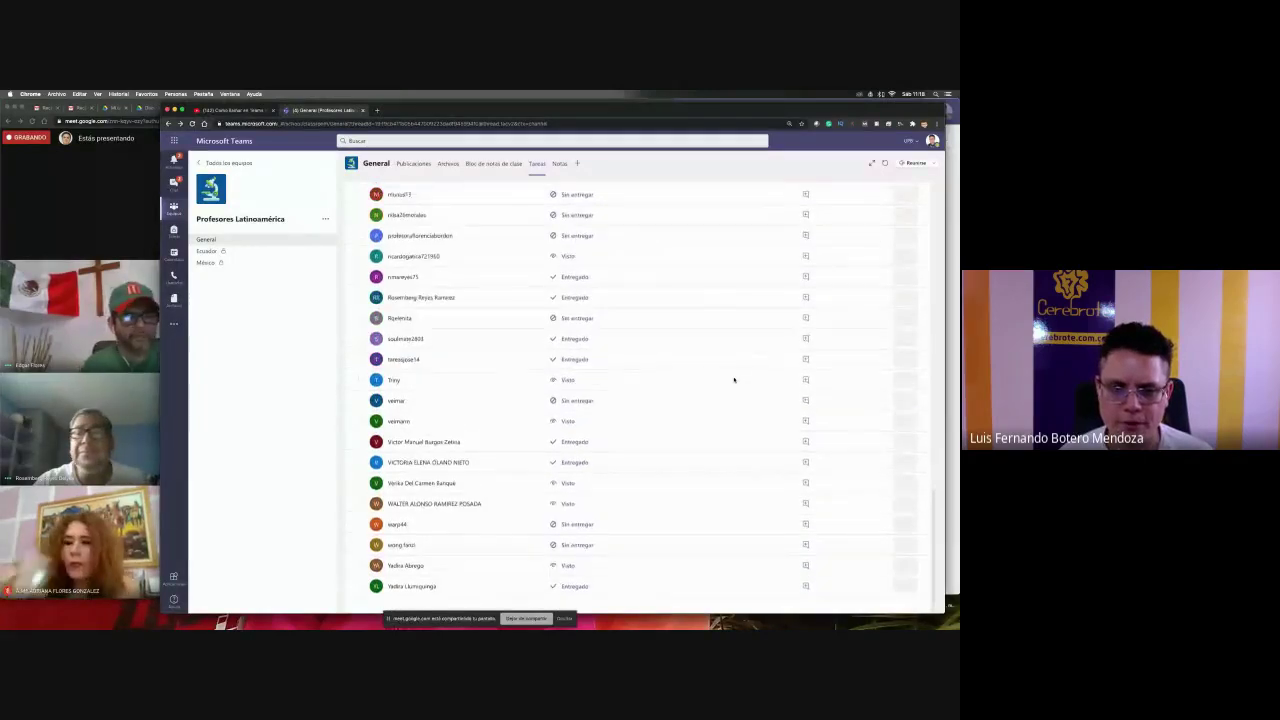
scroll(734, 379, "down", 2)
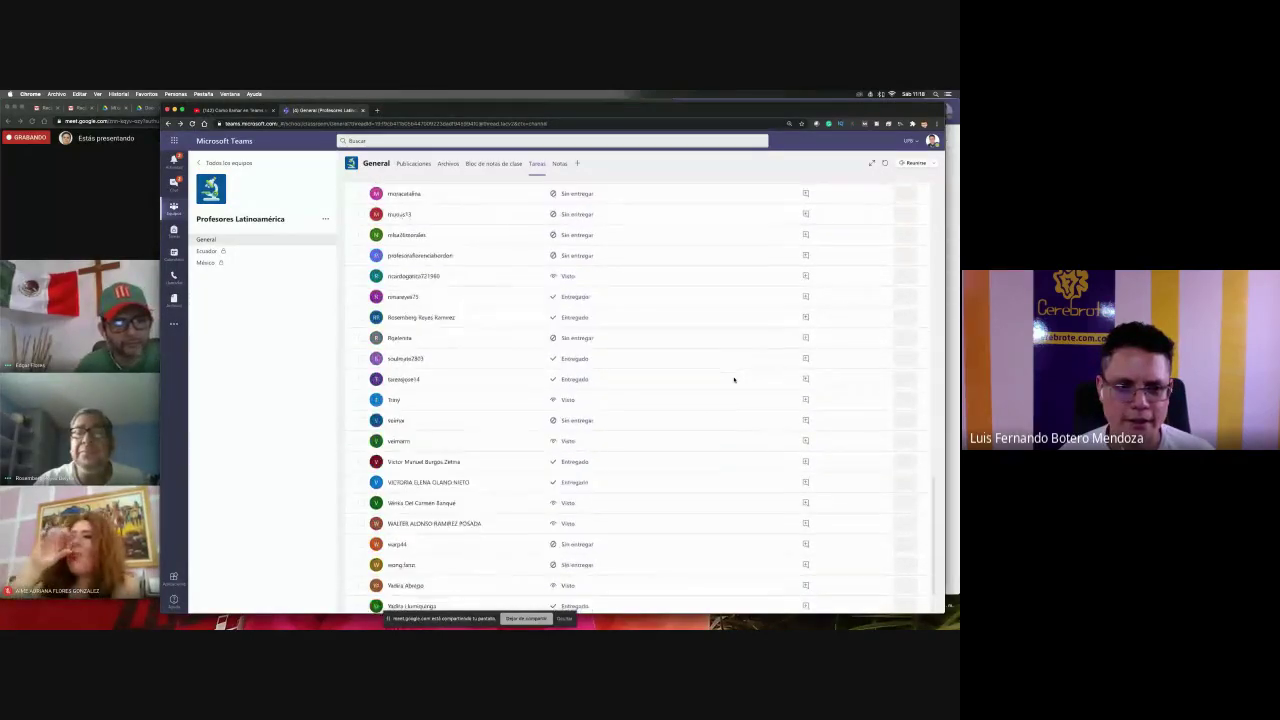
scroll(734, 379, "up", 15)
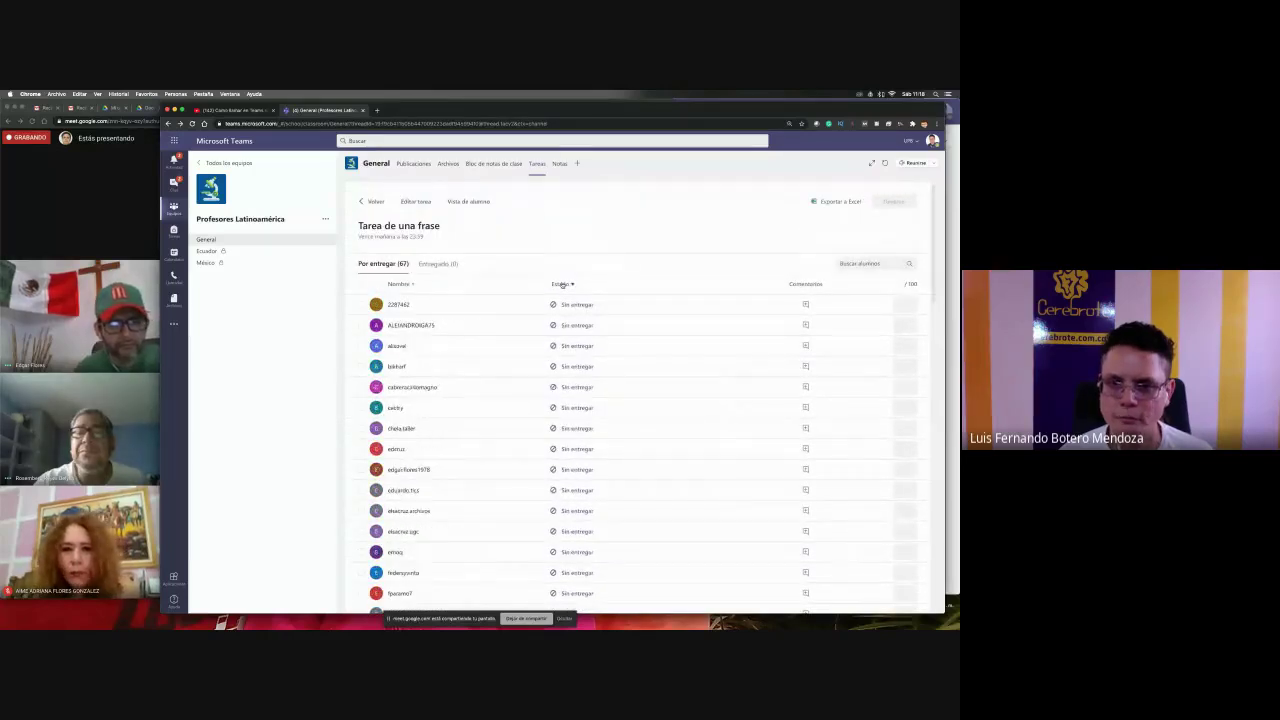
- Sort the students by the Estado column and scroll back to the top
left_click(579, 347)
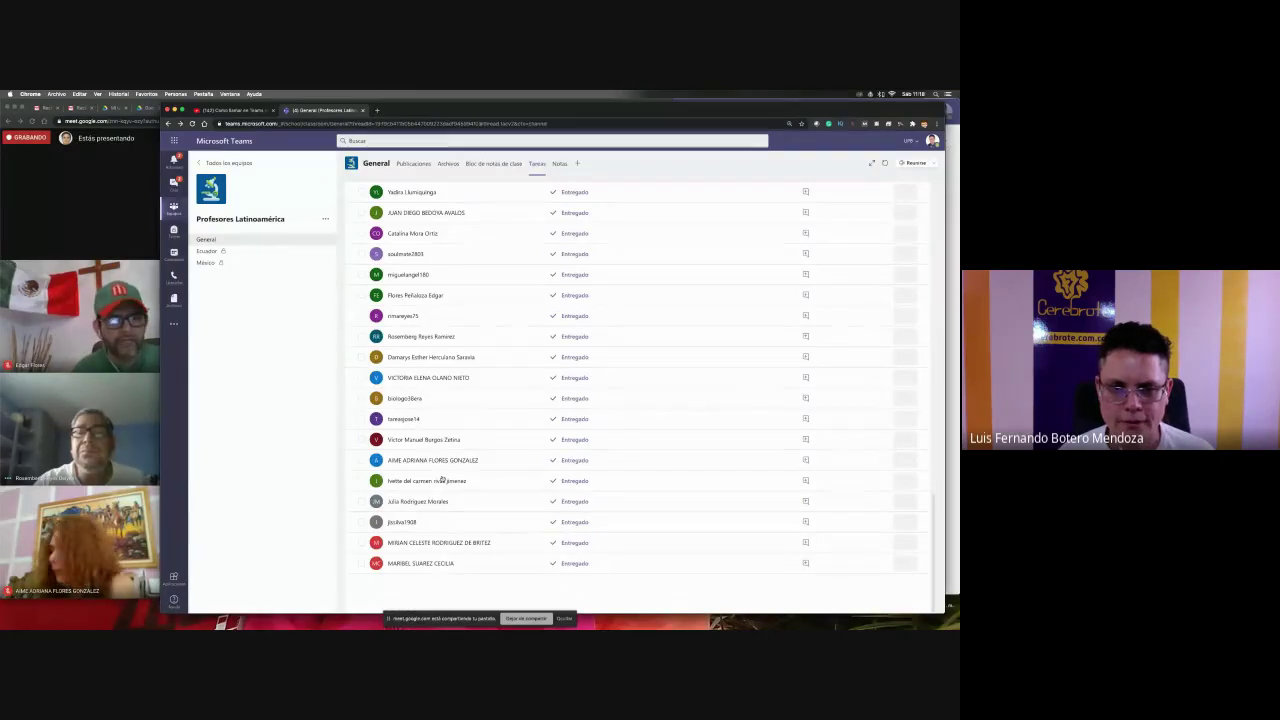
scroll(445, 475, "up", 2)
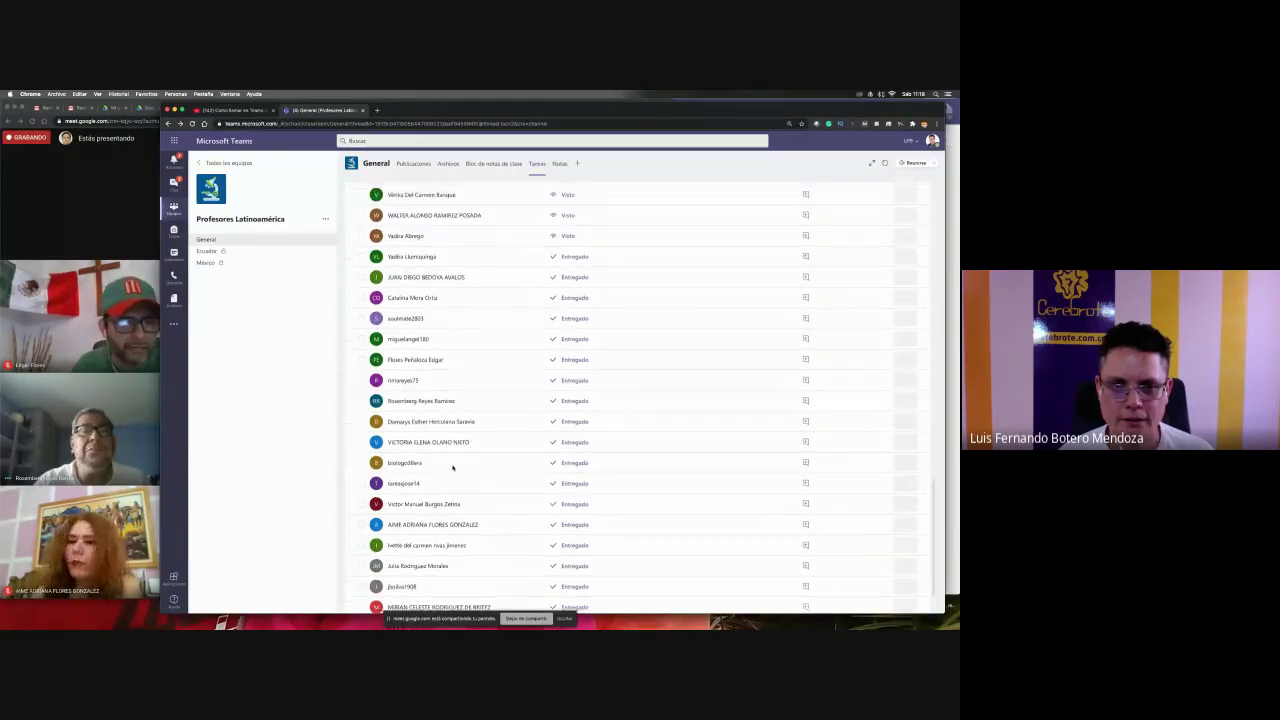
scroll(452, 467, "up", 1)
scroll(452, 467, "up", 3)
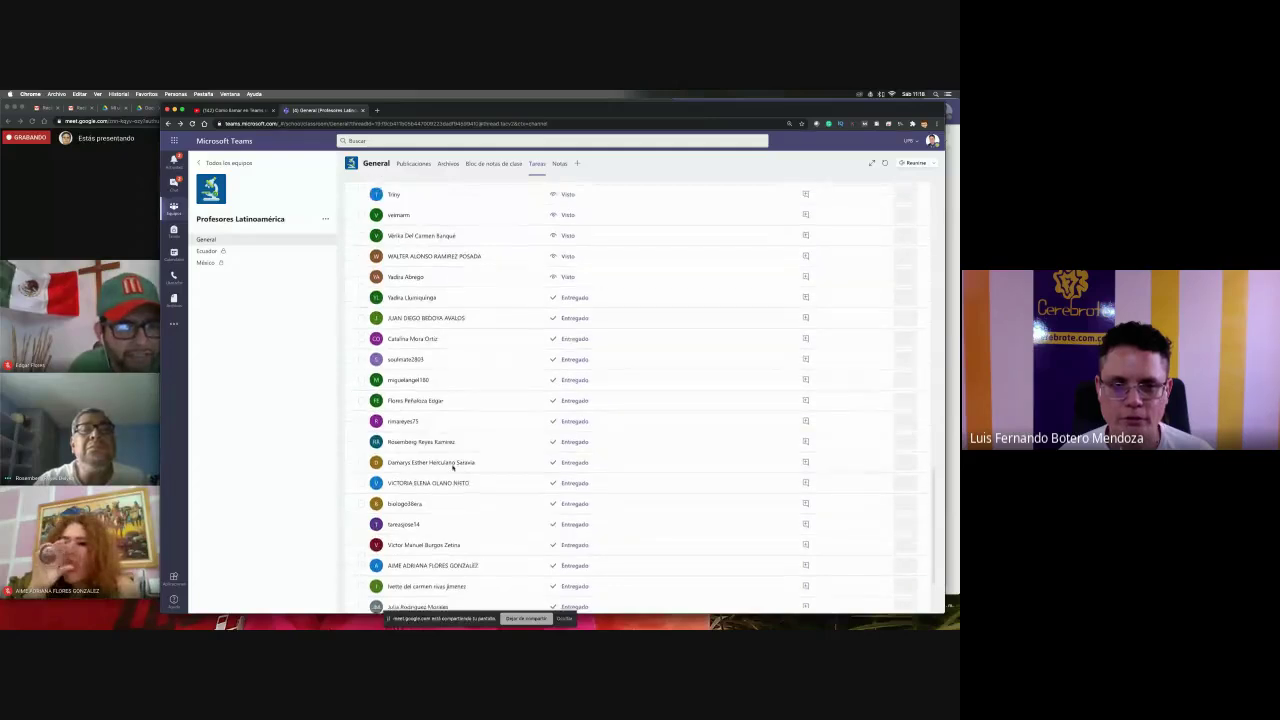
scroll(452, 467, "up", 3)
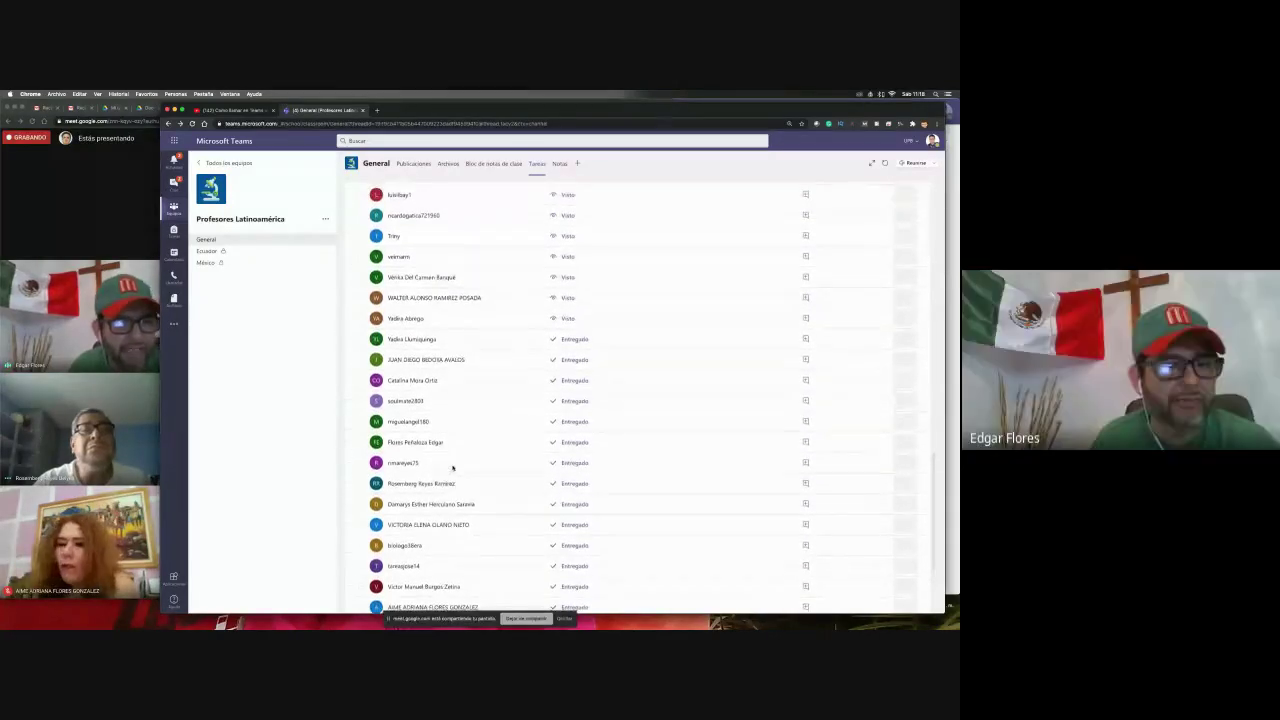
scroll(452, 467, "up", 10)
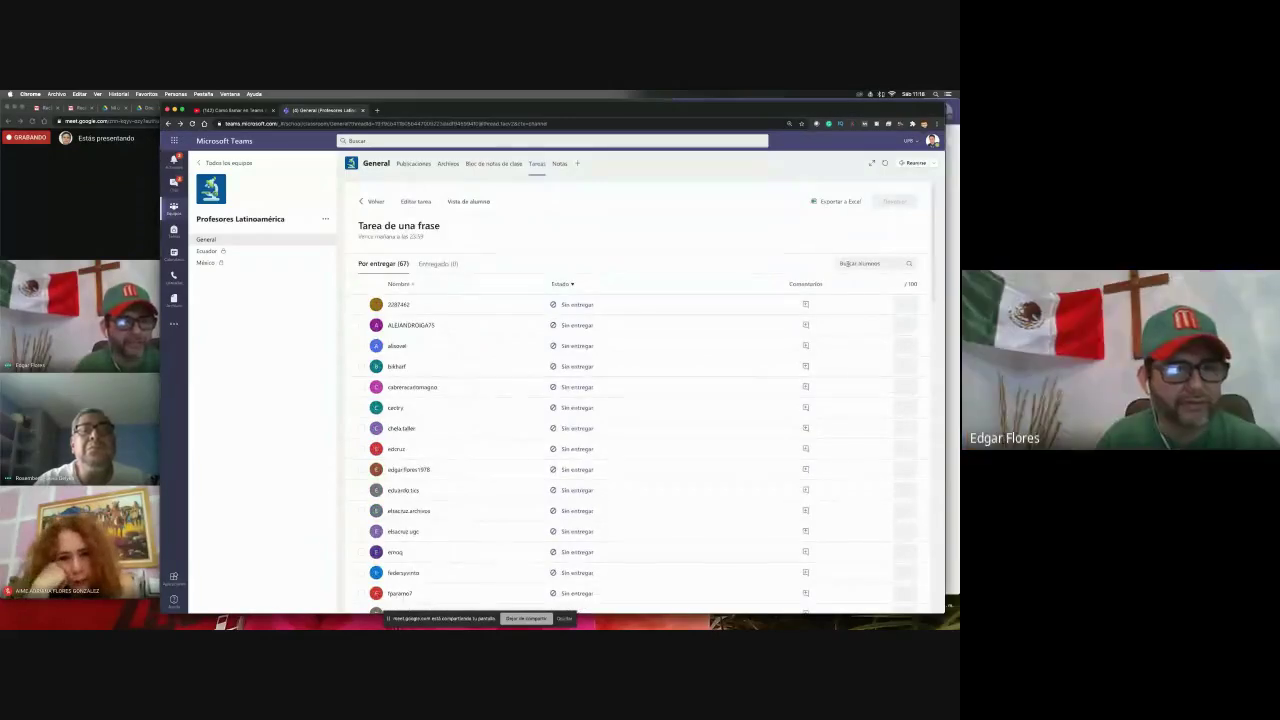
- Search Buscar alumnos for the student's name and open their Entregado response for grading
left_click(846, 263)
type("edgar")
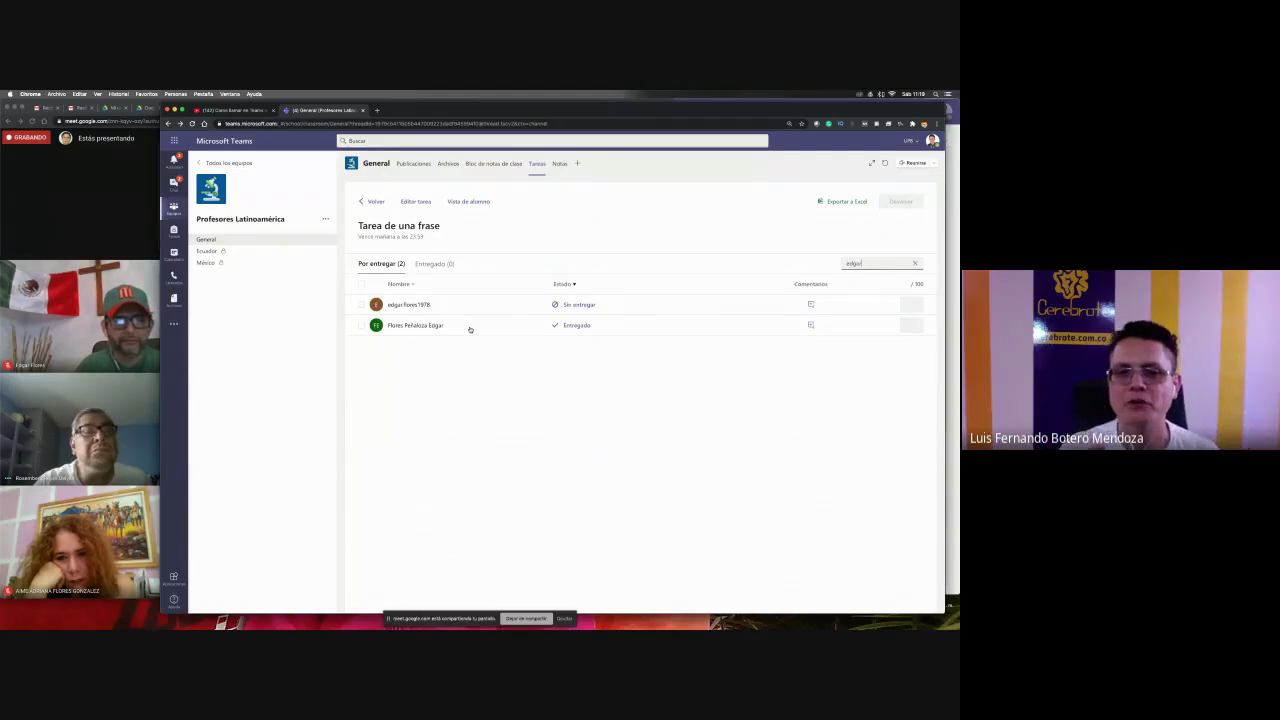
left_click(470, 329)
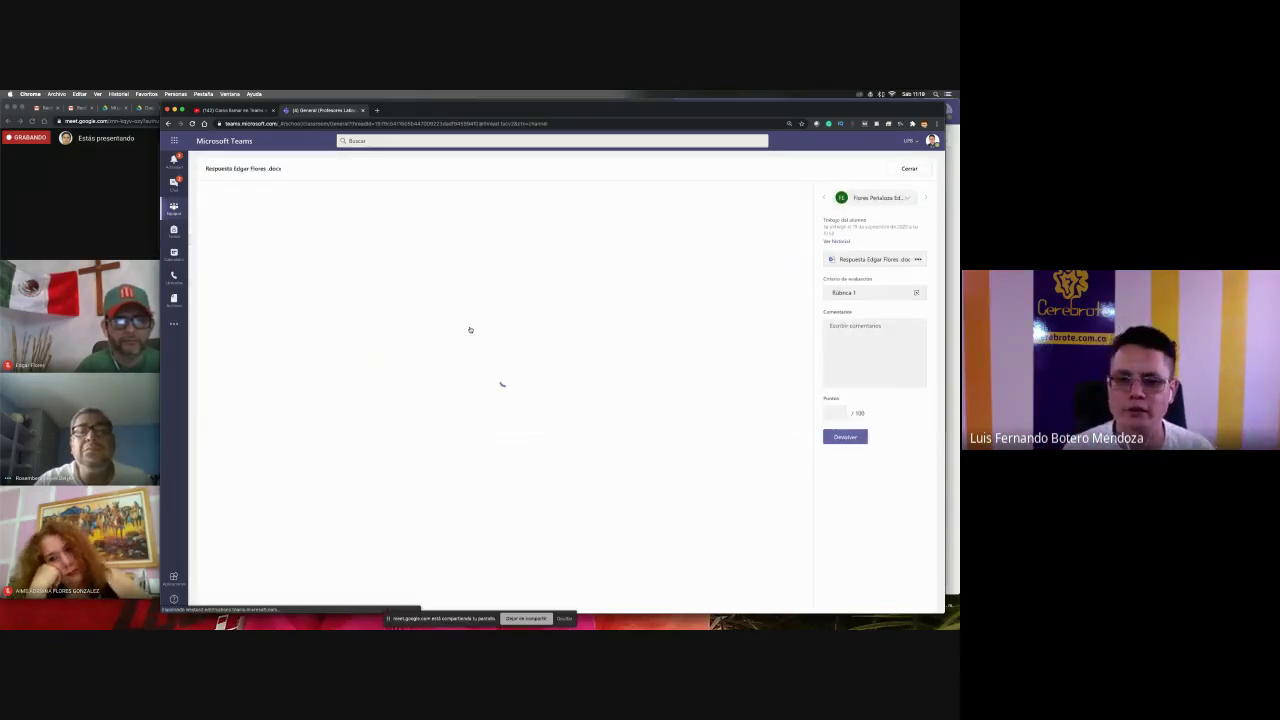
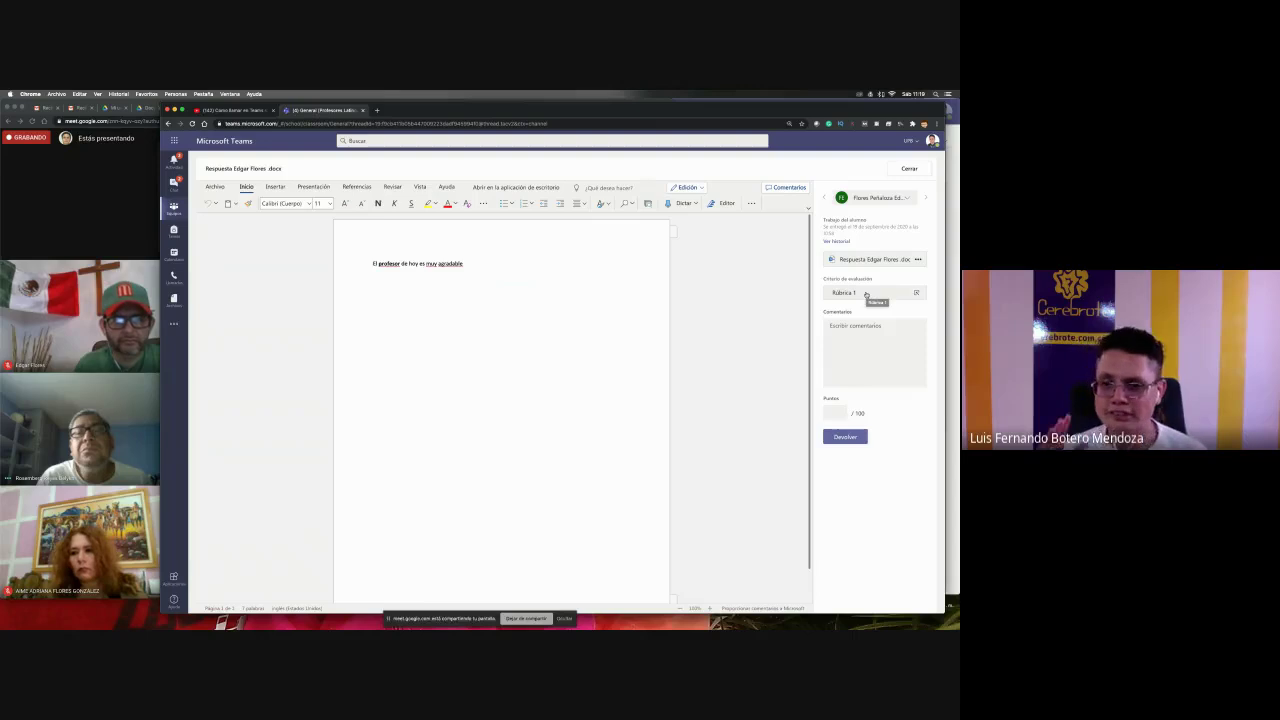
- Open Rúbrica 1 and rate Largo de la frase as Bien 3 puntos
left_click(866, 294)
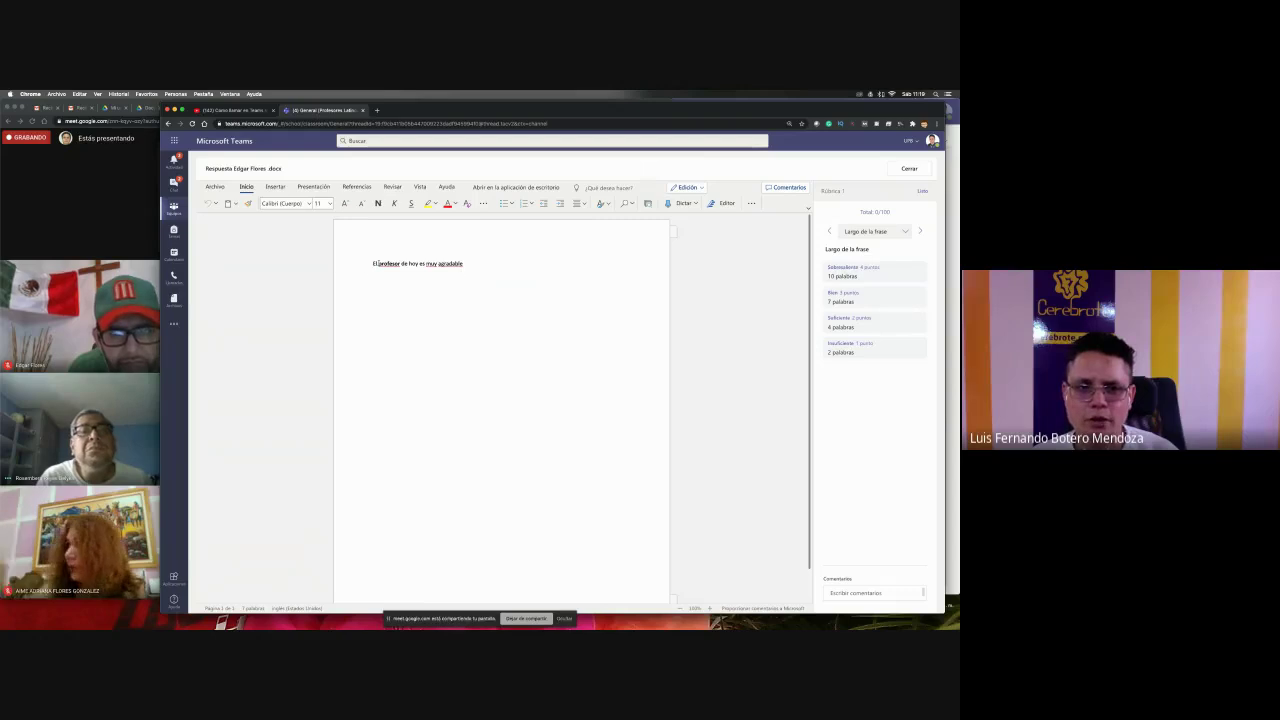
left_click_drag(378, 263, 403, 266)
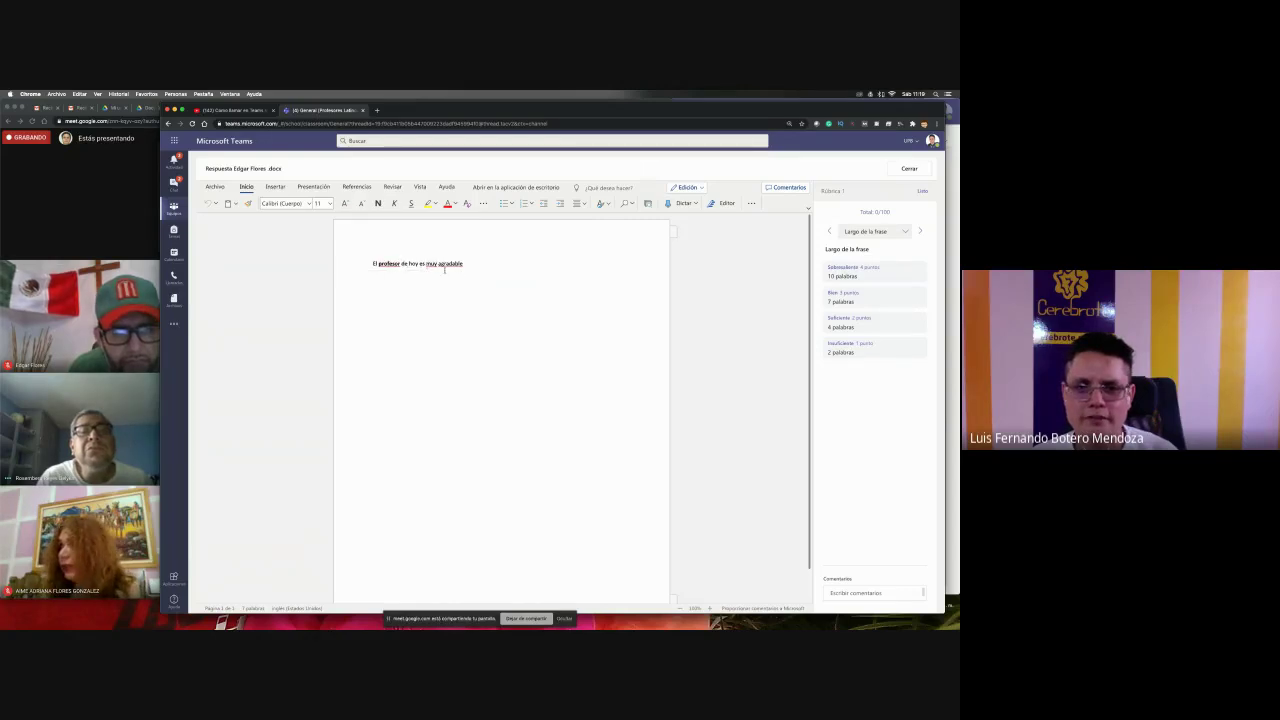
left_click(885, 303)
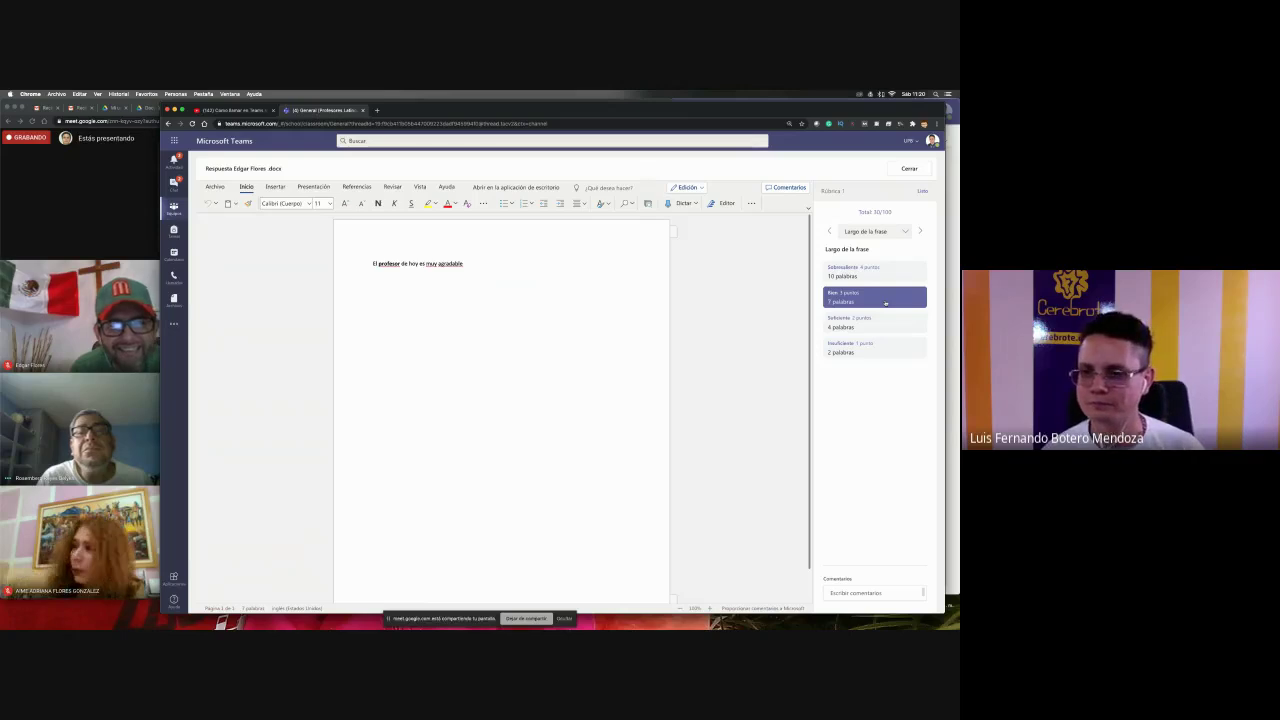
- Rate the Tiene la palabra profesor criterion as Sobresaliente 4 puntos
left_click(904, 232)
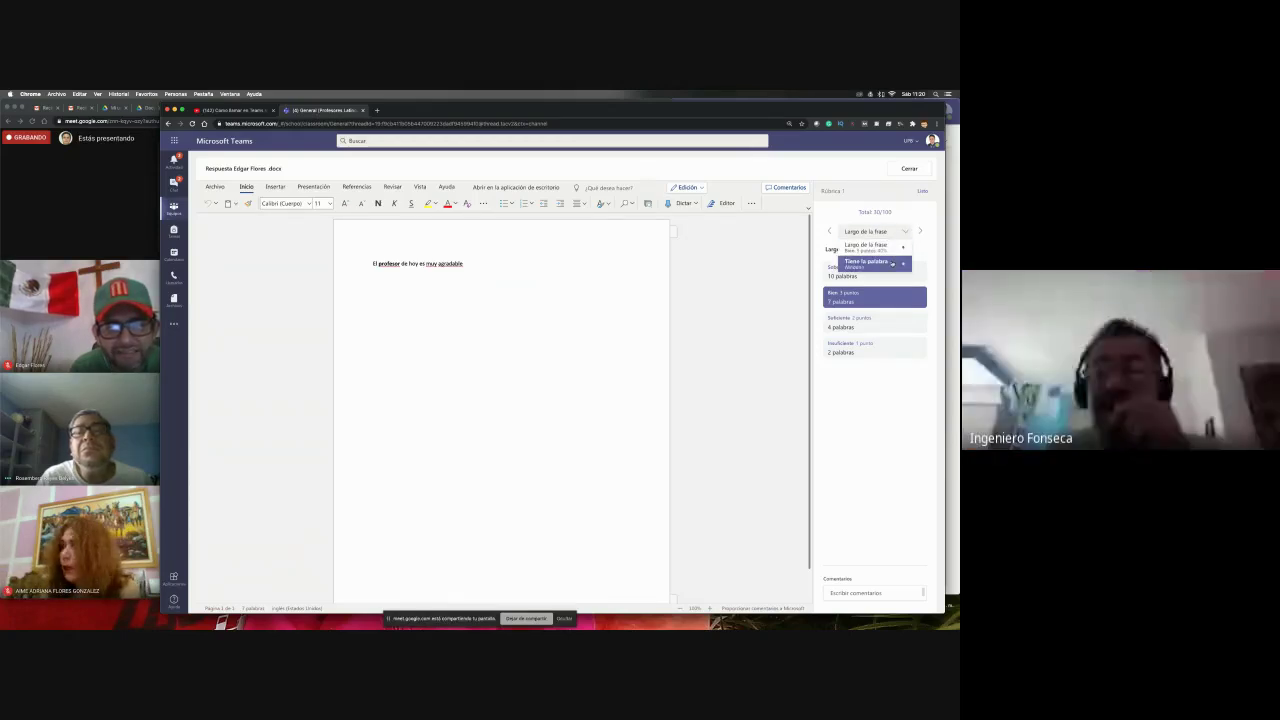
left_click(892, 263)
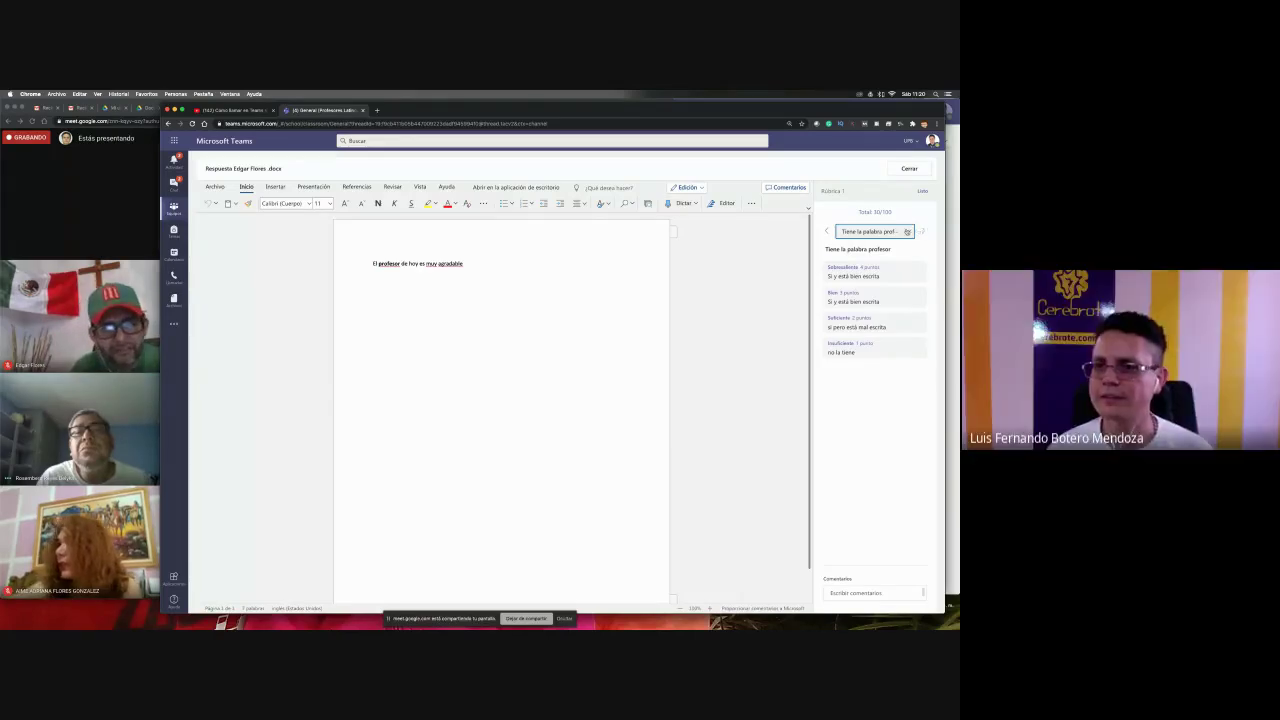
left_click(907, 231)
left_click(901, 247)
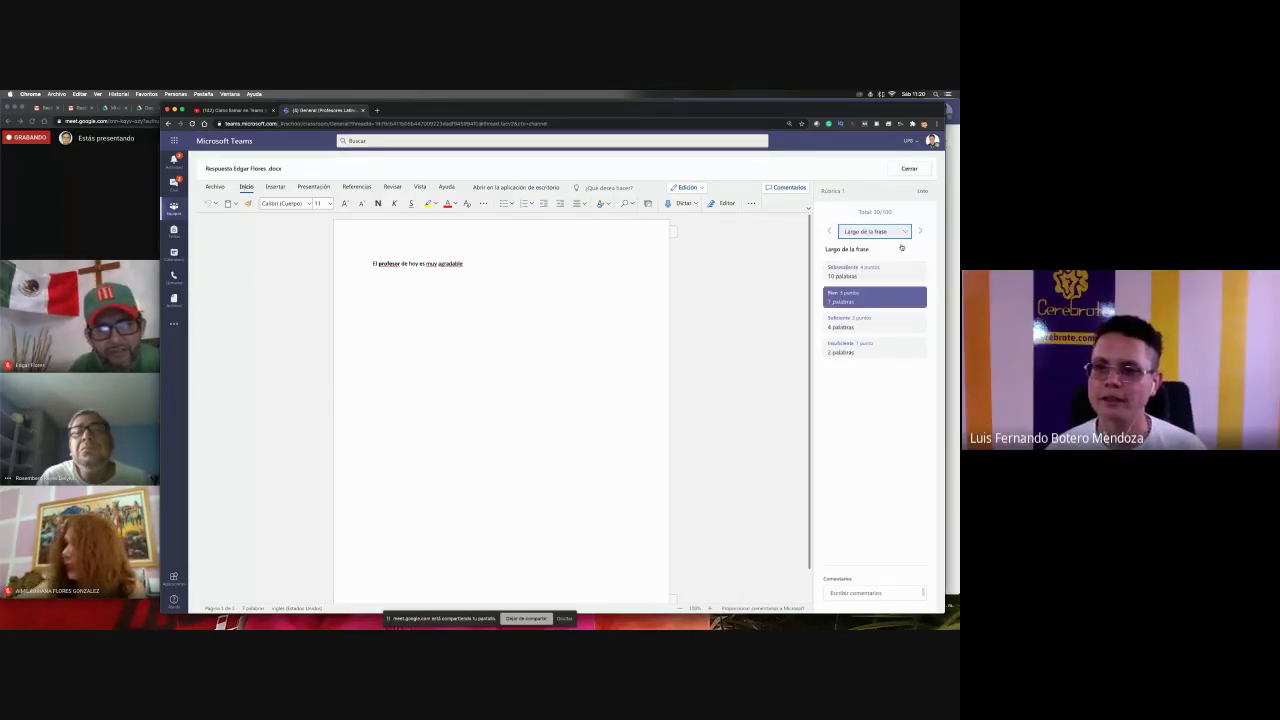
left_click(888, 233)
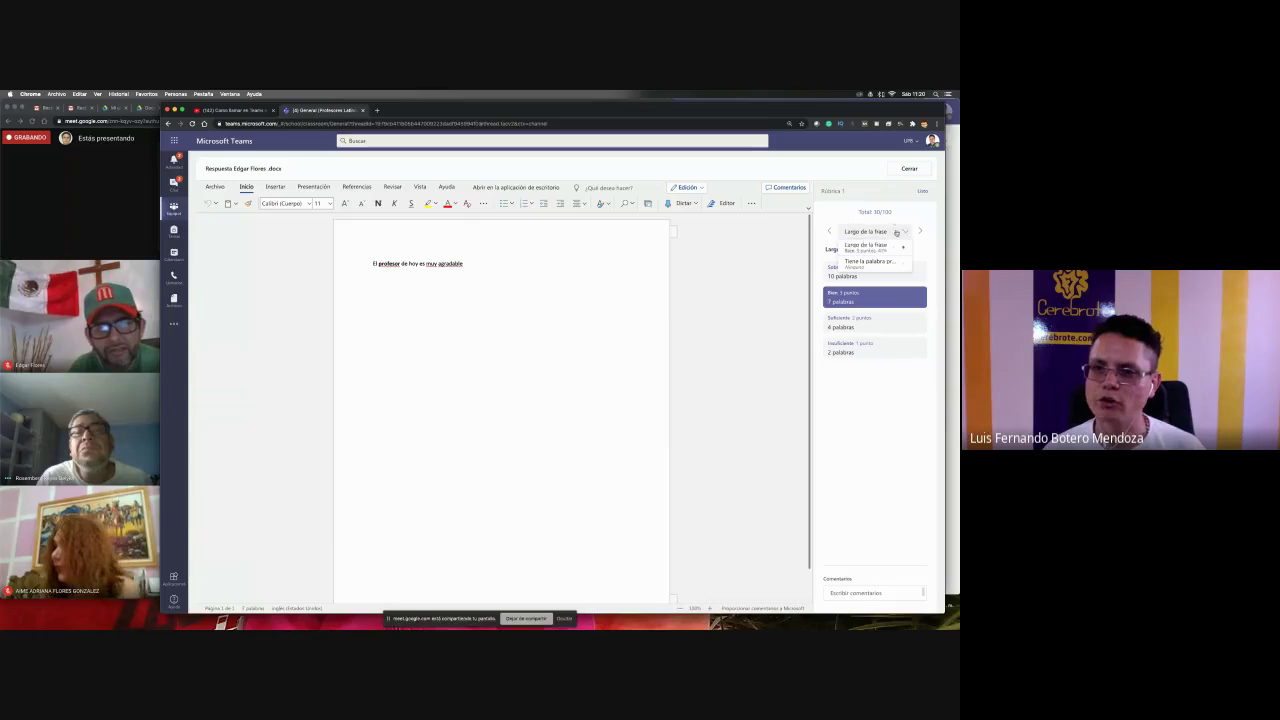
left_click(896, 233)
left_click(921, 232)
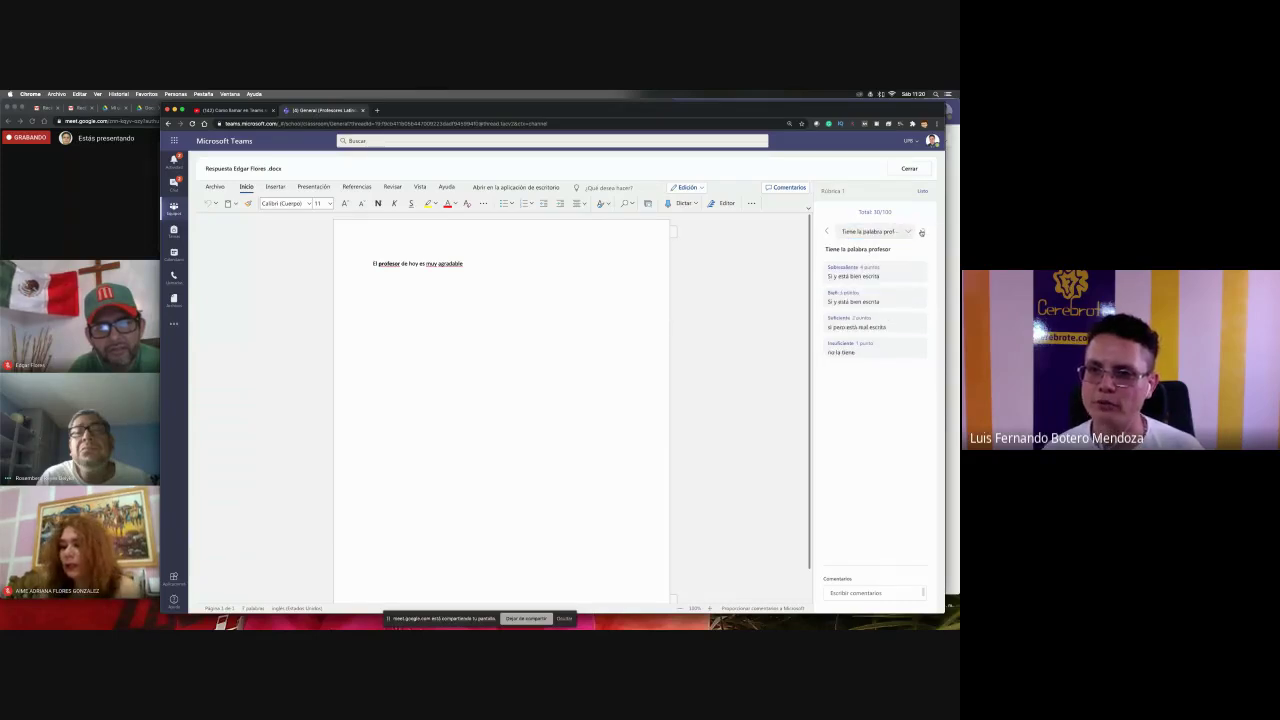
left_click(853, 276)
left_click(853, 276)
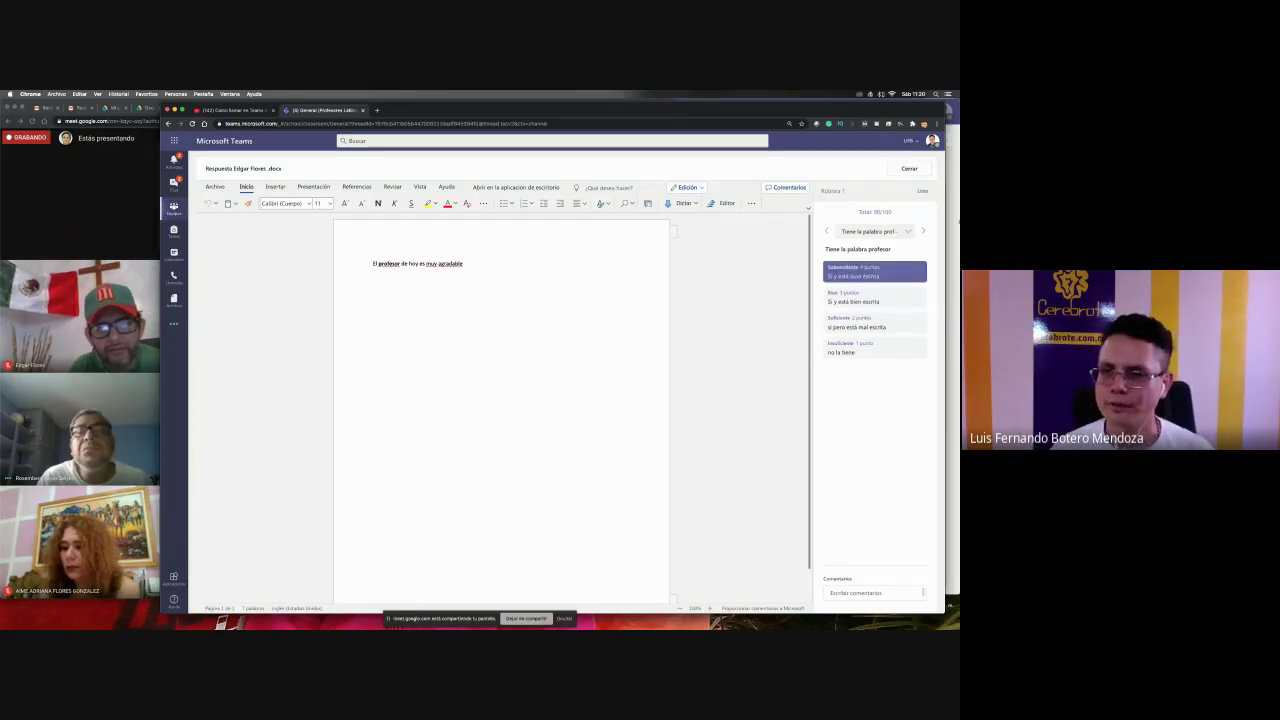
- Review both criterion ratings, then close the rubric
left_click(907, 231)
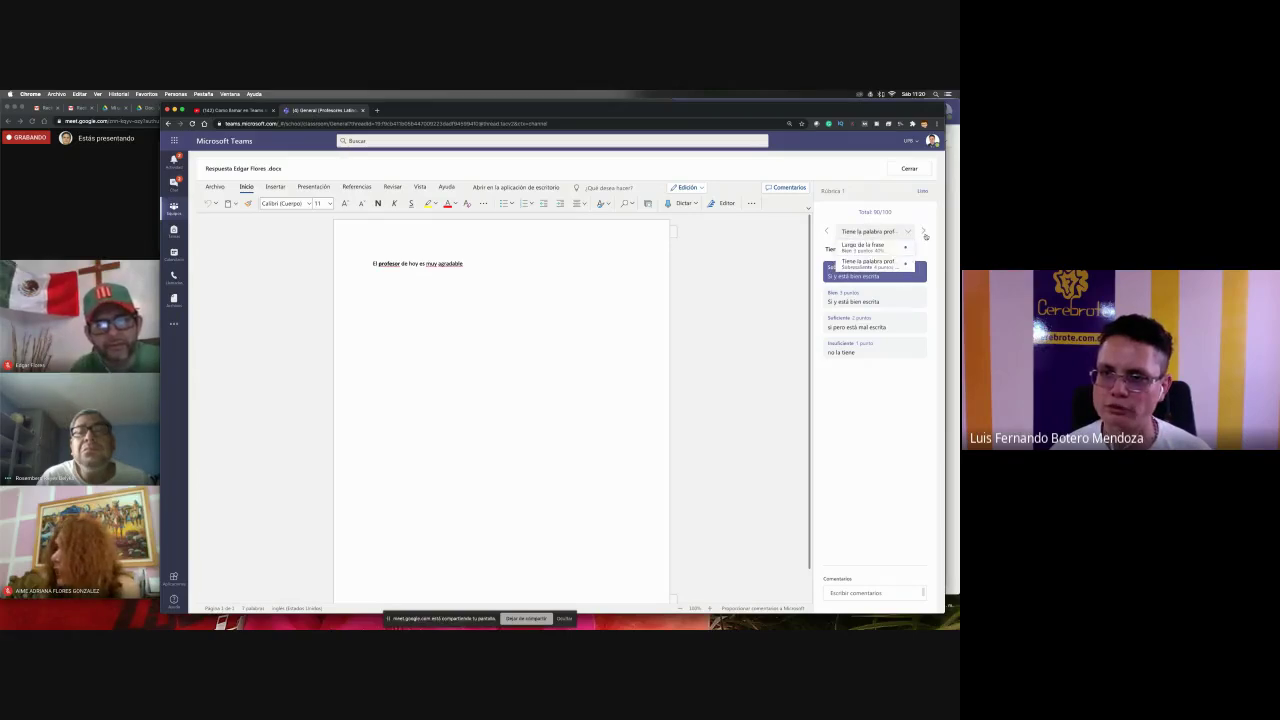
left_click(924, 231)
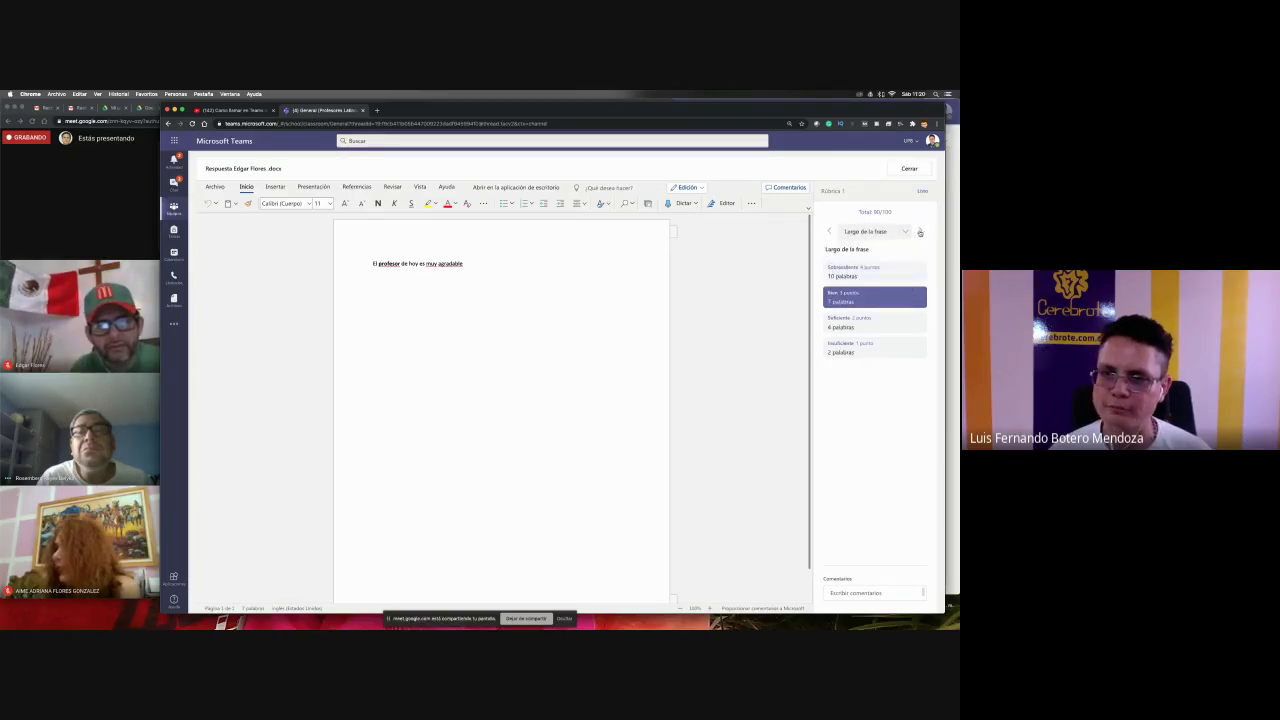
left_click(920, 232)
left_click(920, 232)
left_click(920, 232)
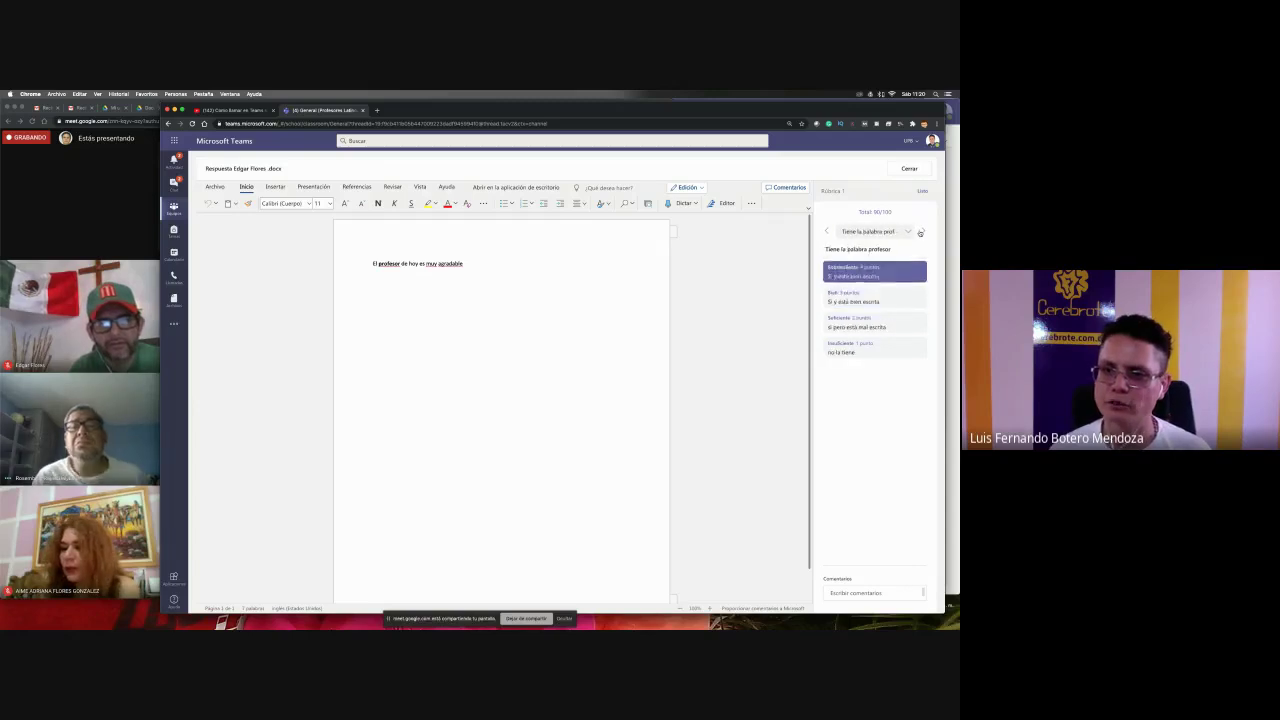
left_click(920, 232)
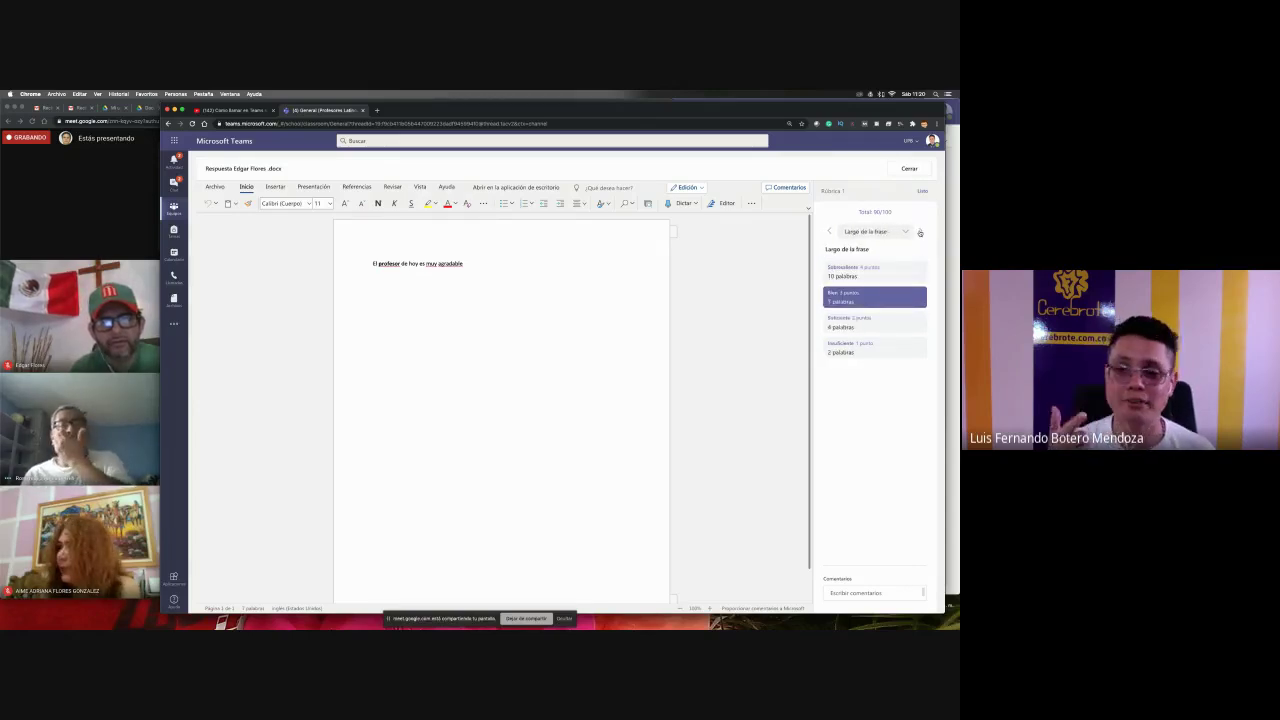
left_click(920, 232)
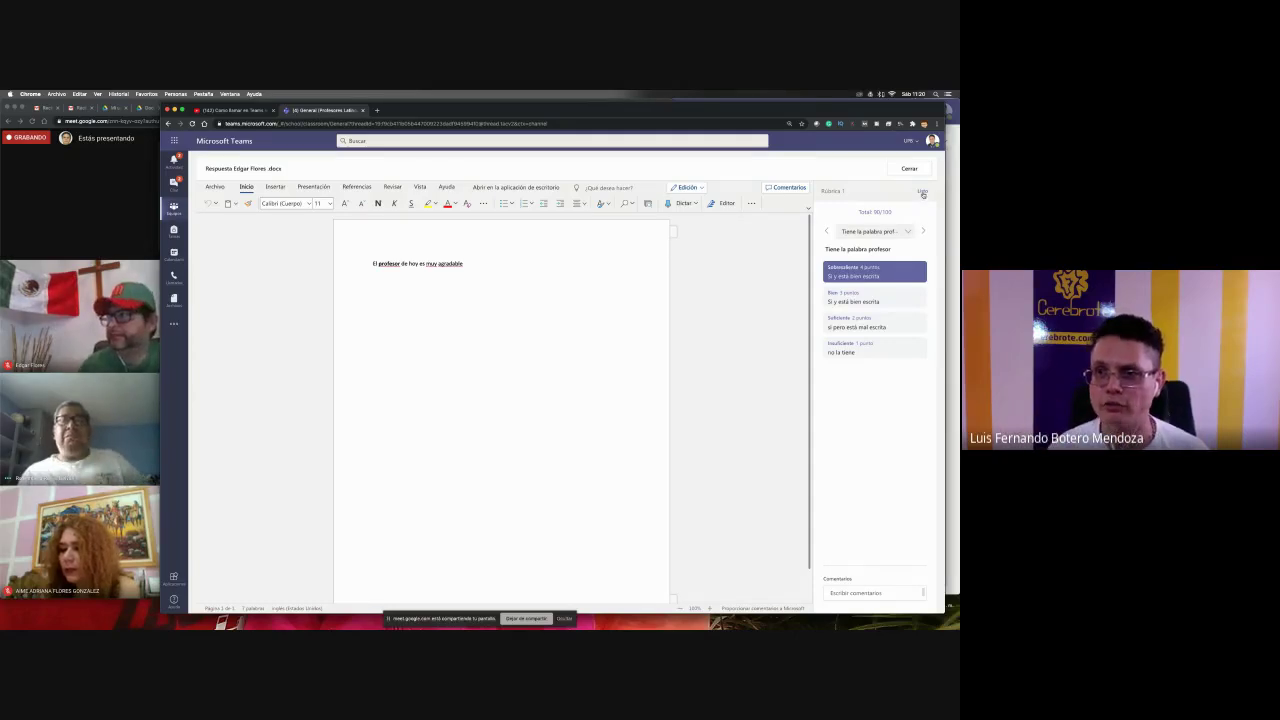
left_click(922, 192)
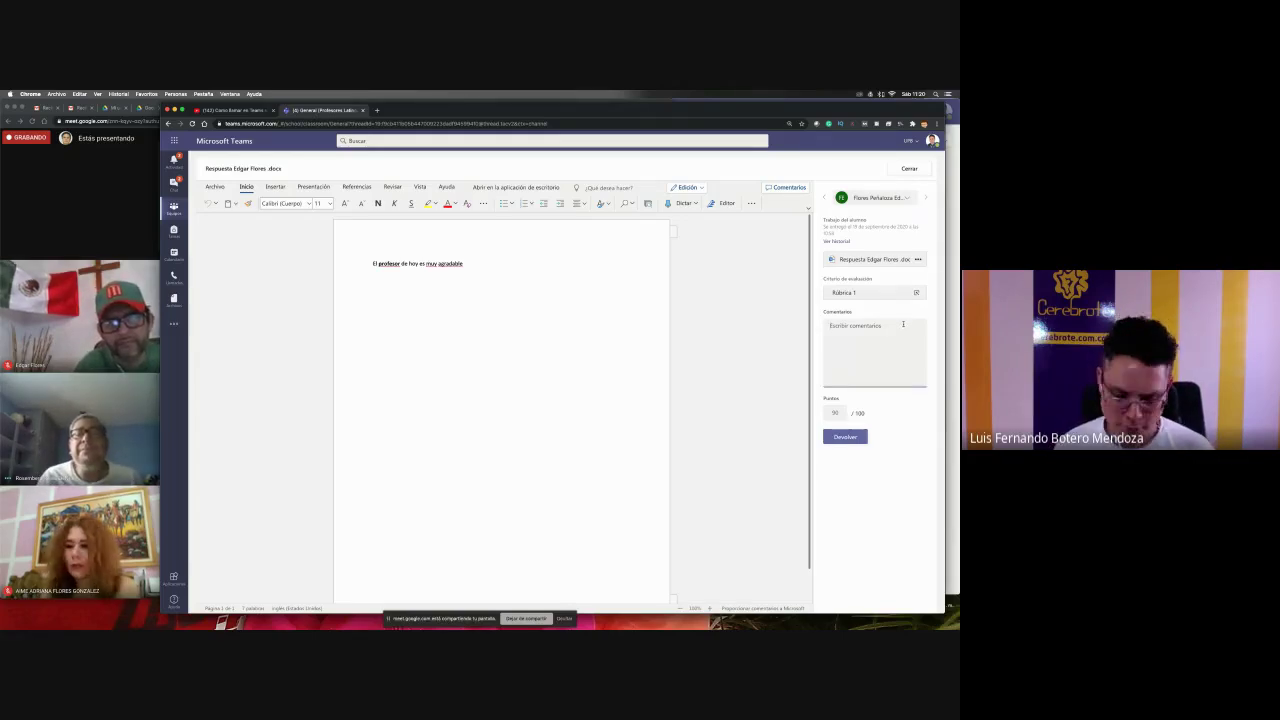
- Complete the comment 'Gracias maestro' and return the graded work with Devolver
type("aestro")
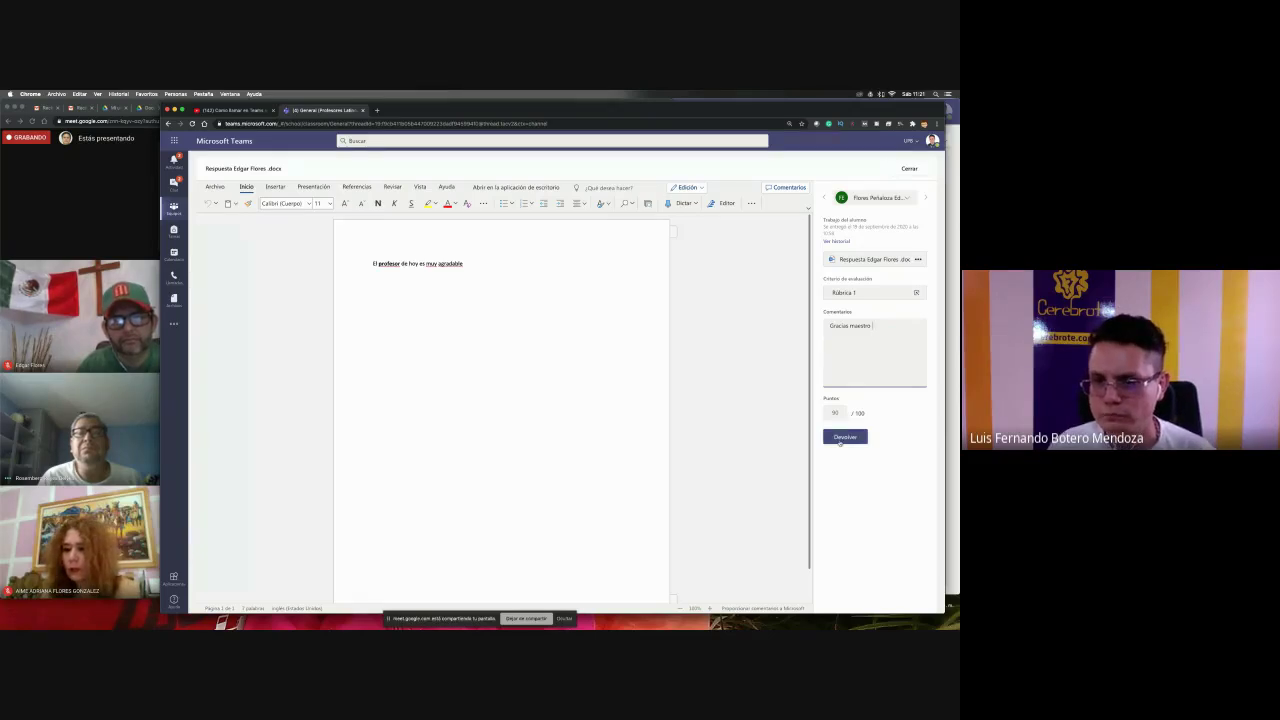
left_click(841, 440)
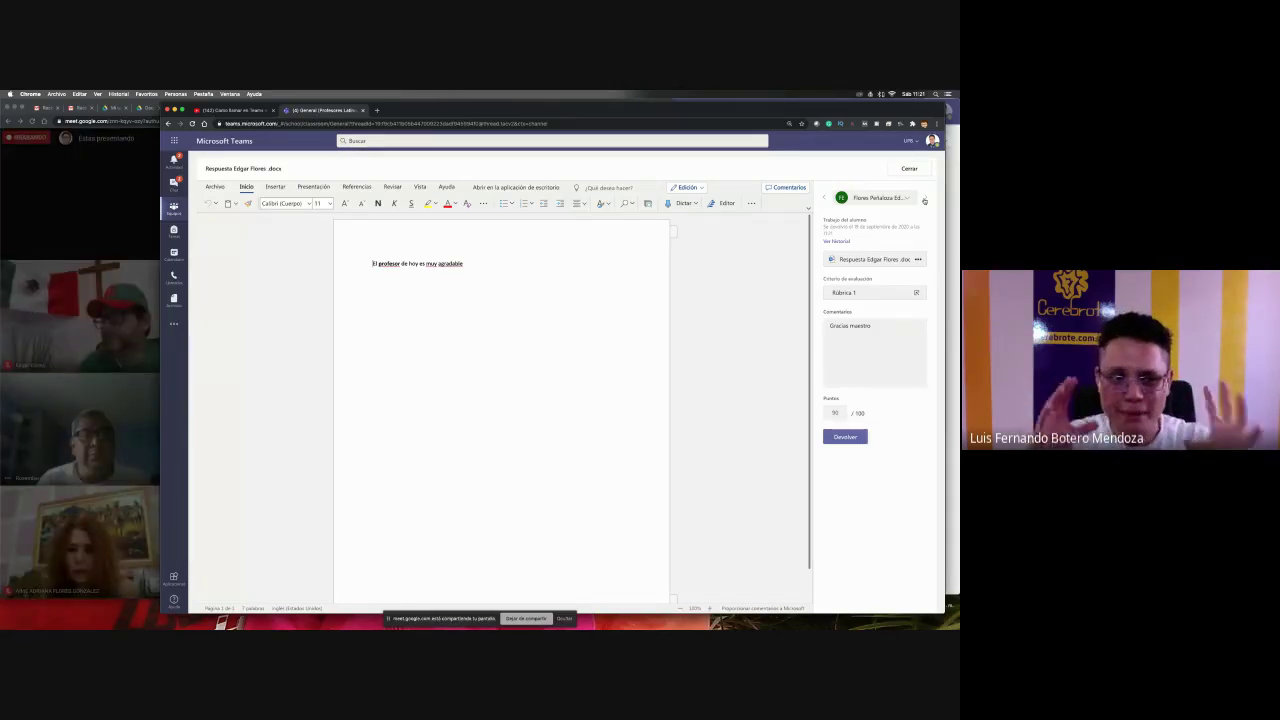
- Admit the person waiting to join the Google Meet call
key("super+Tab")
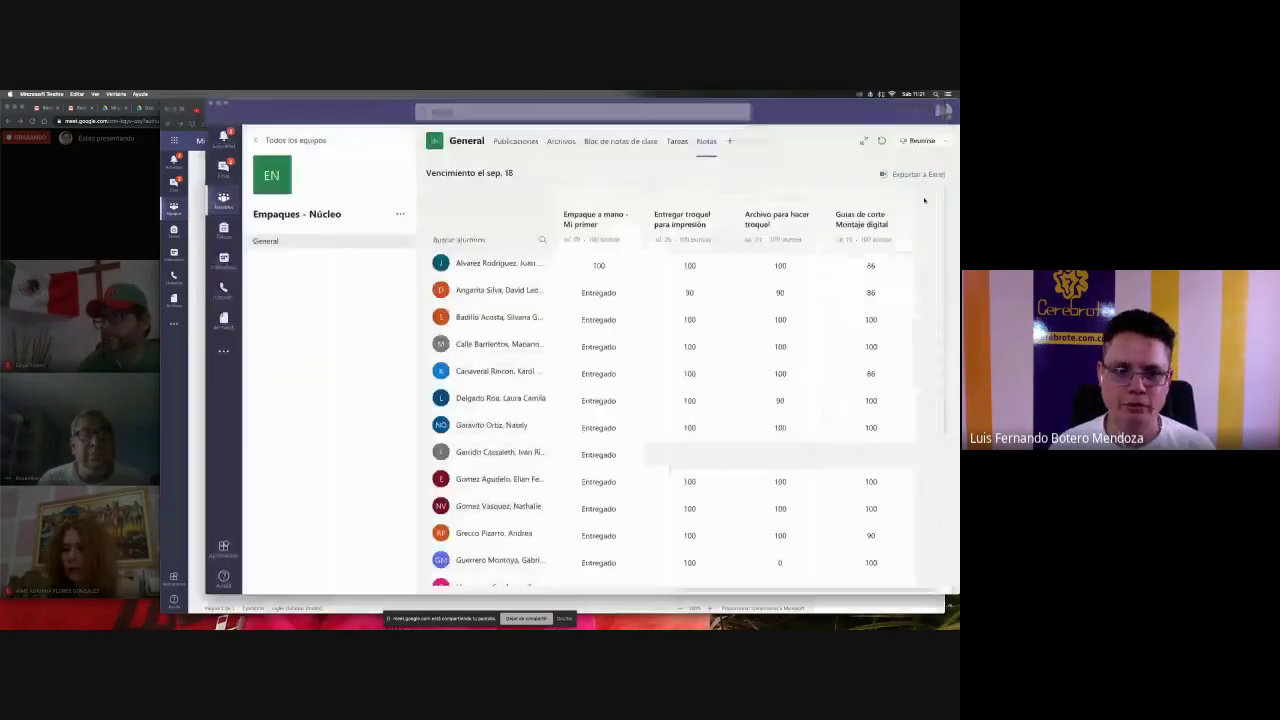
key("super+Tab")
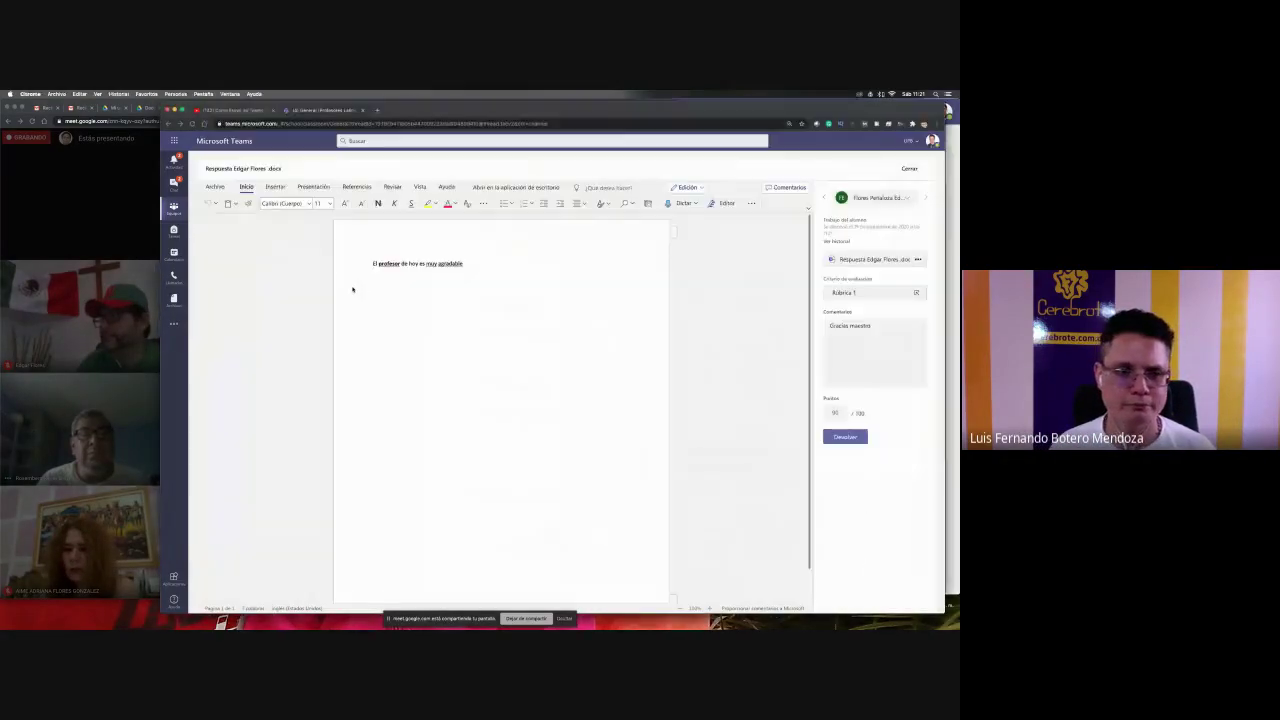
key("super+Tab")
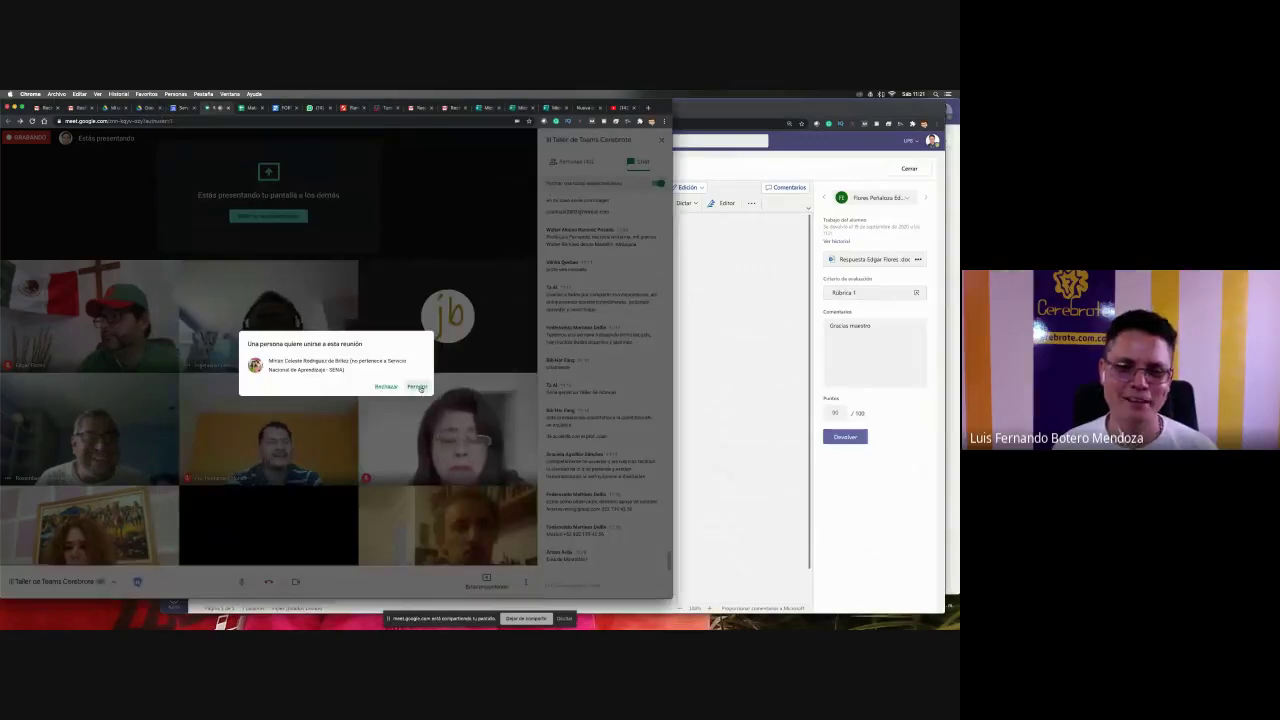
left_click(418, 384)
- Stop presenting the screen in Google Meet with Detener presentación
key("super+Tab")
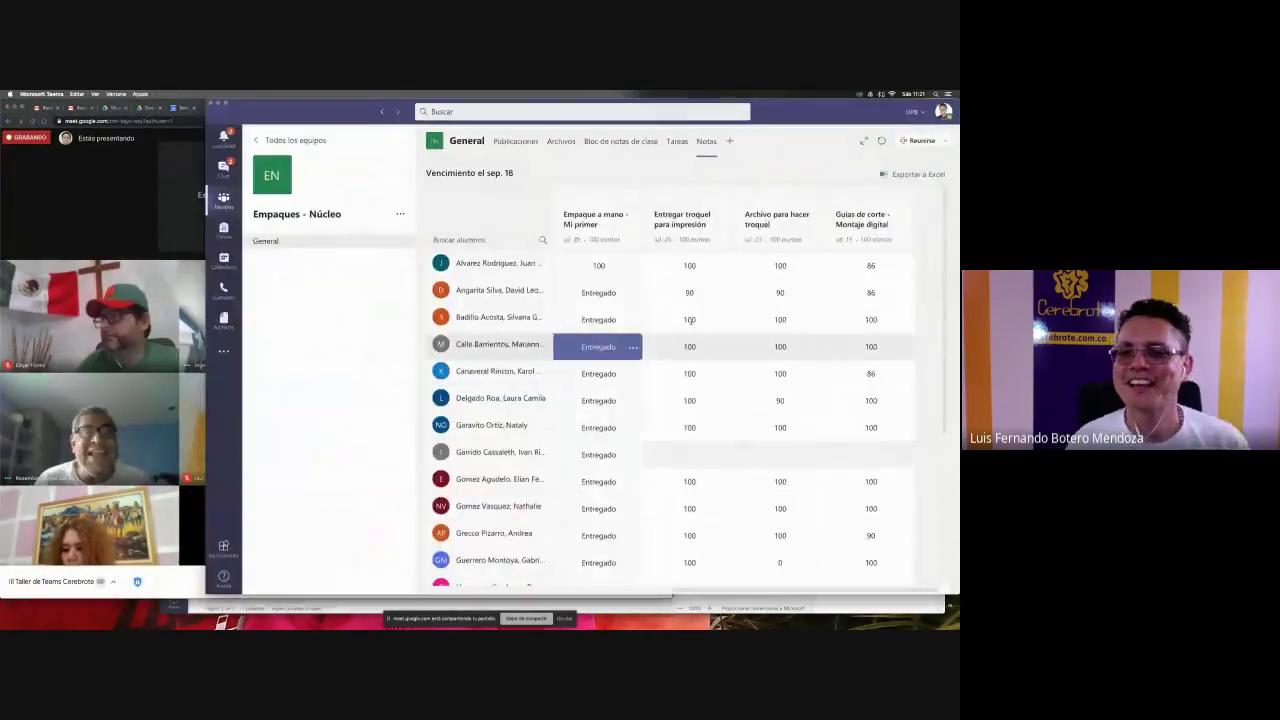
key("super+Tab")
key("super+Tab")
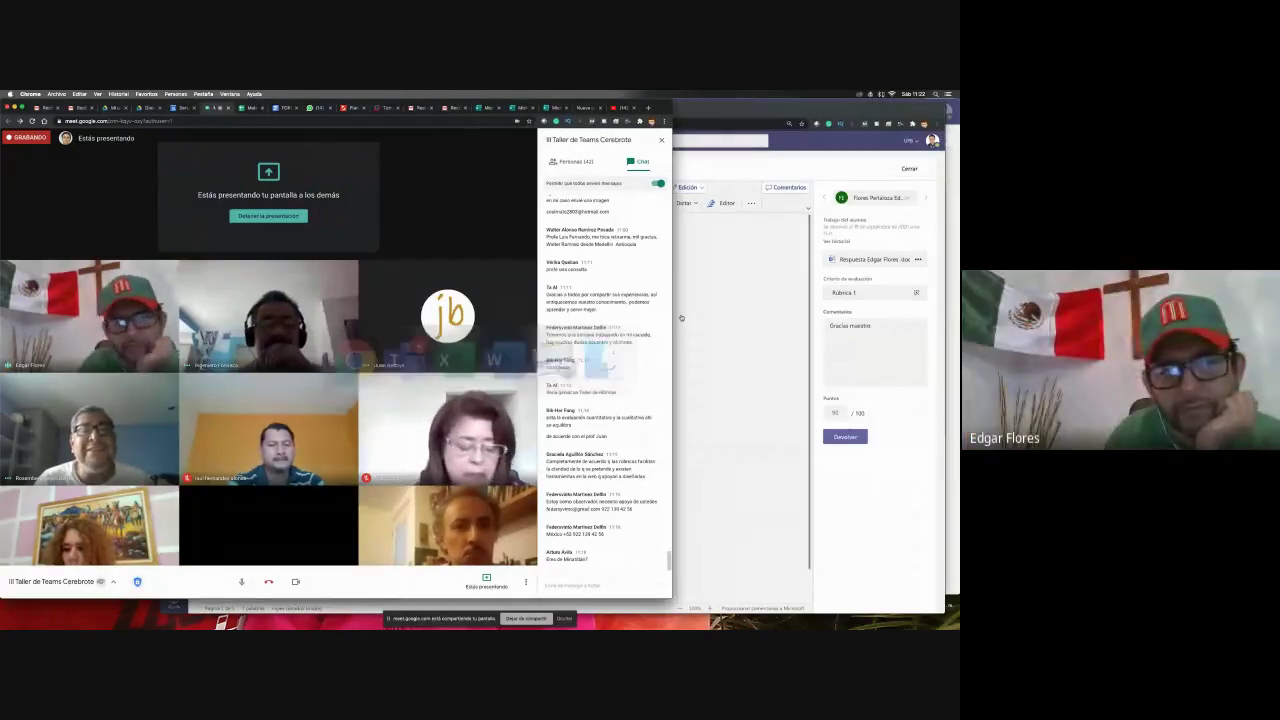
key("super+Tab")
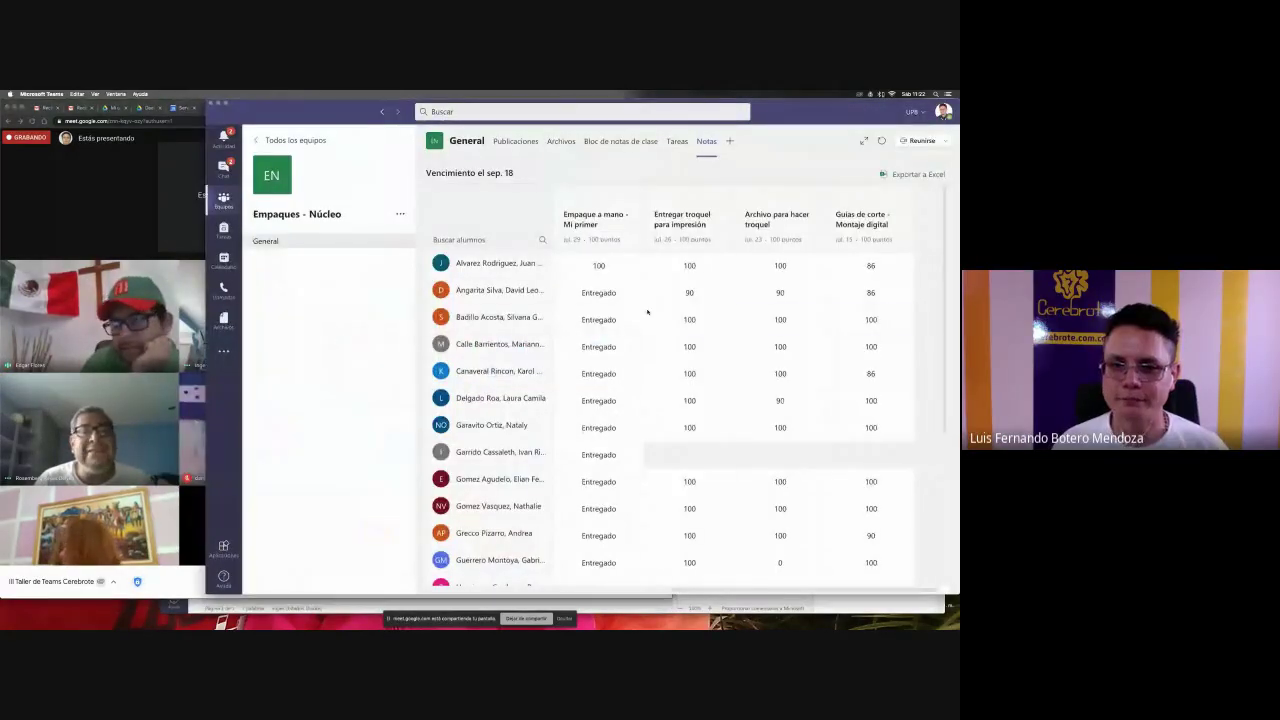
key("super+Tab")
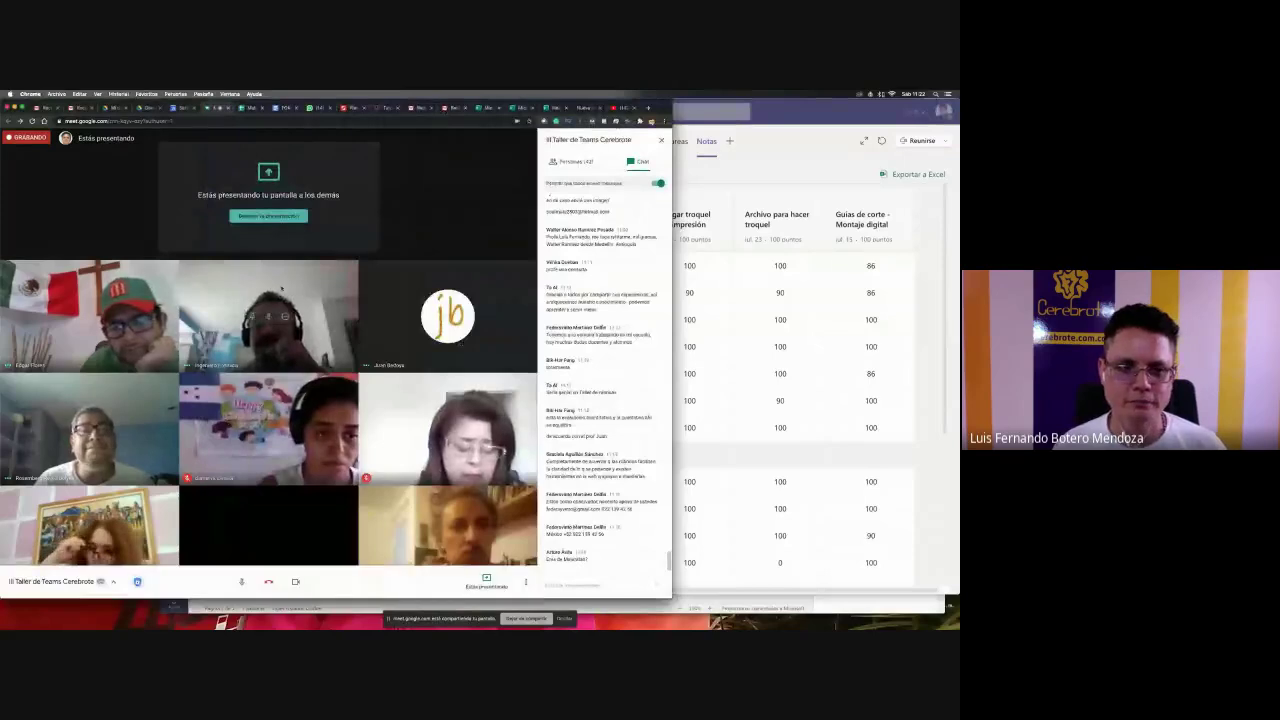
left_click(268, 217)
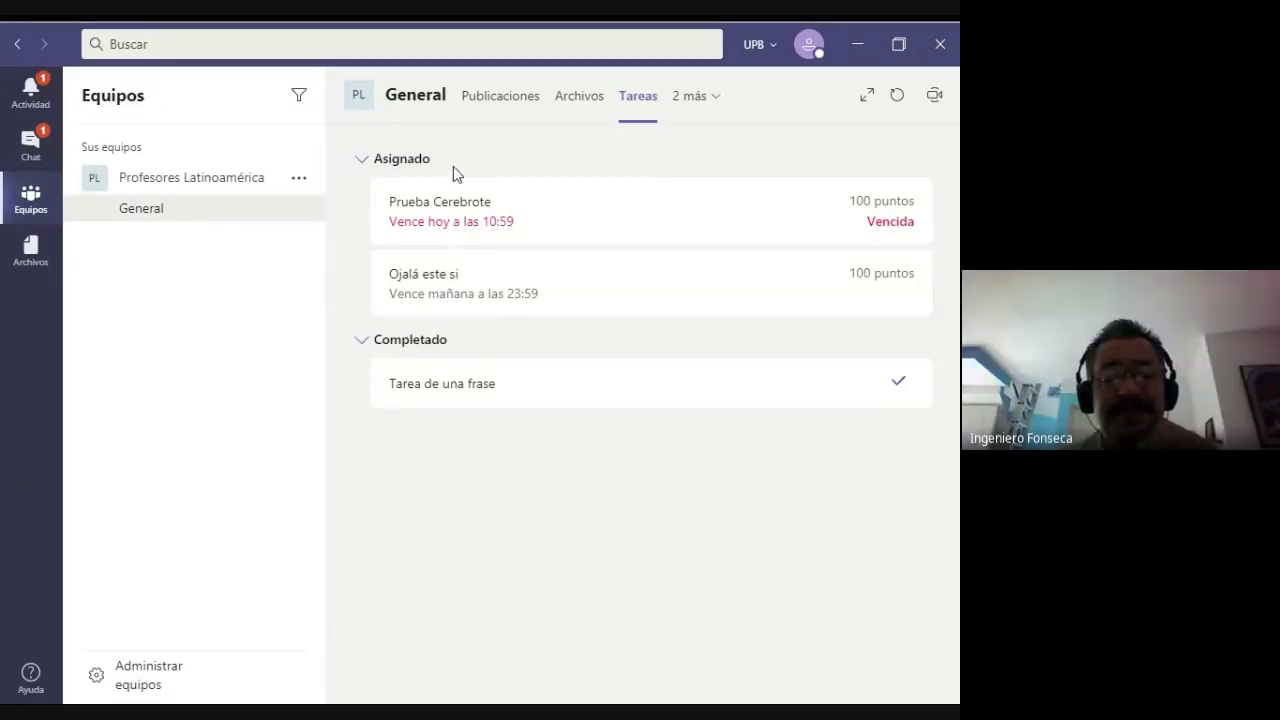
- Open Tarea de una frase and check the rubric scores behind the 90 / 100 grade
left_click(486, 394)
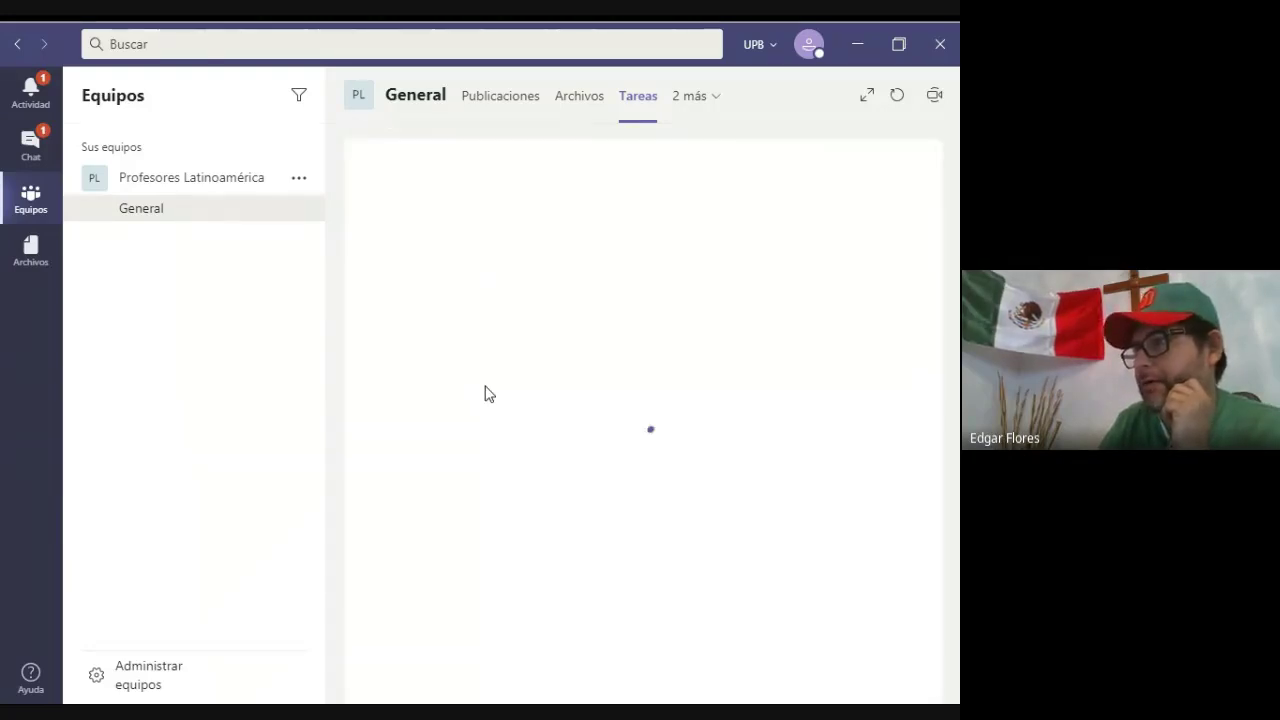
scroll(510, 488, "down", 2)
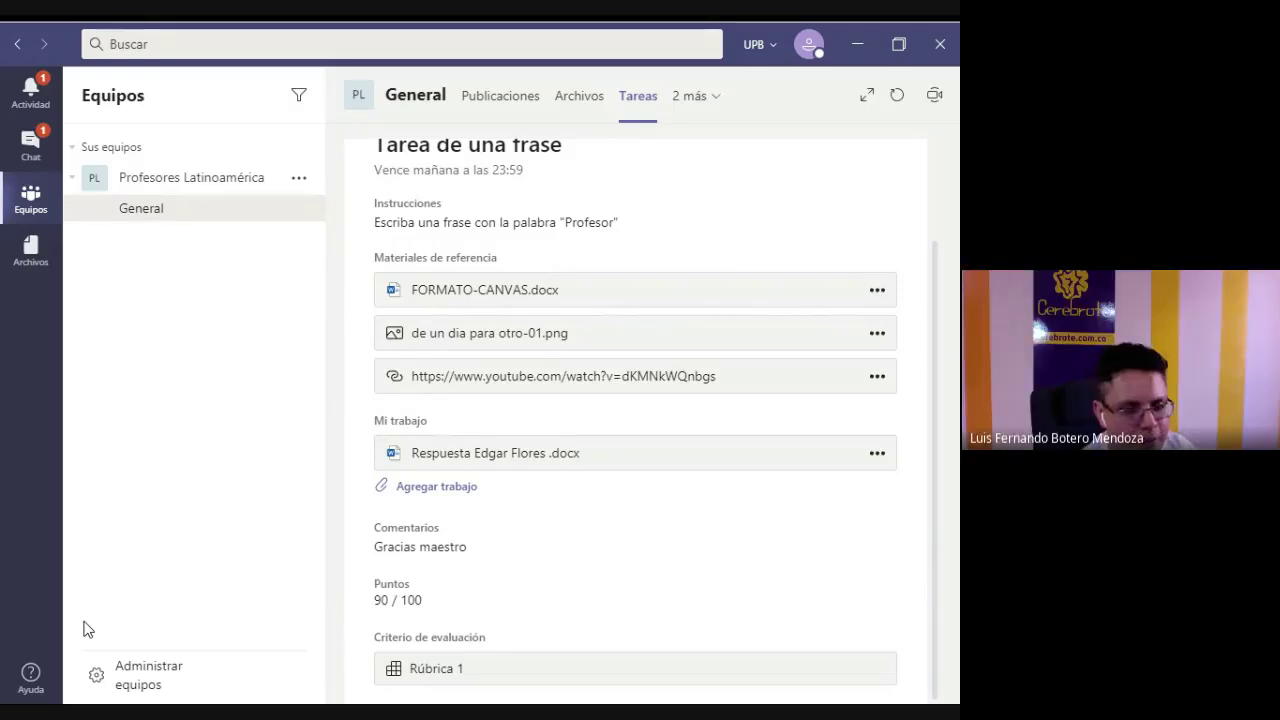
left_click(446, 672)
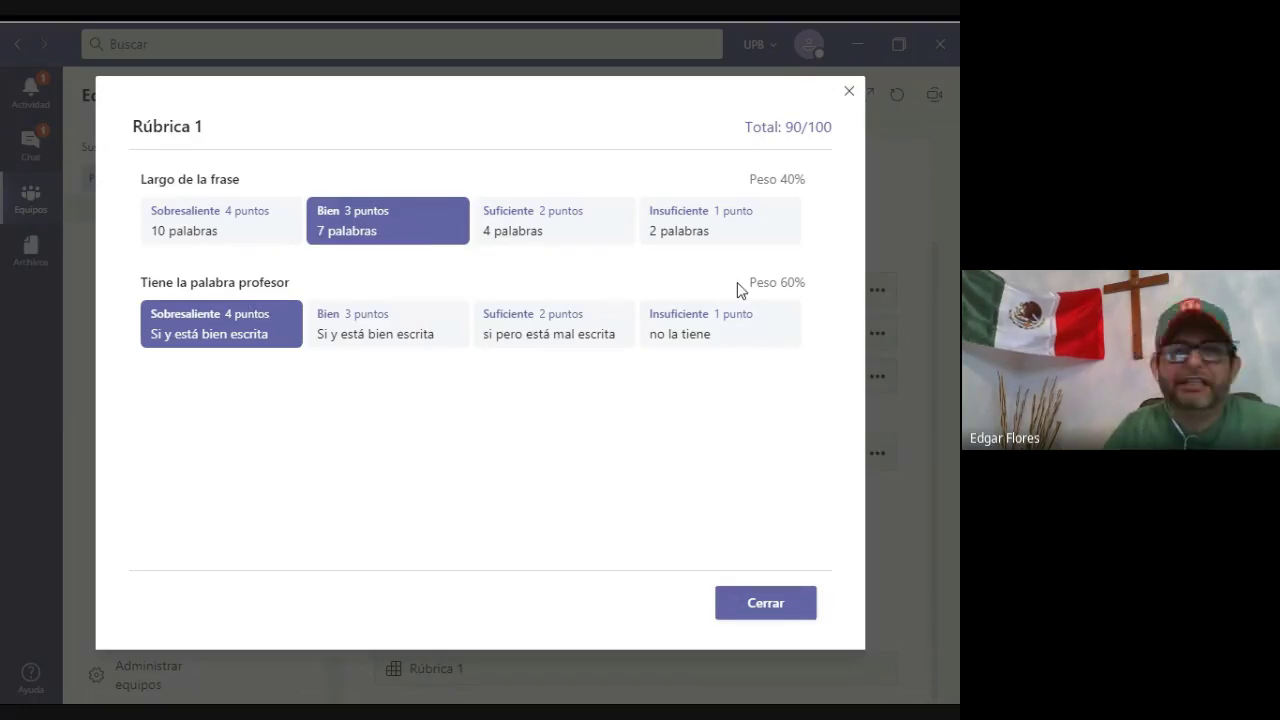
left_click(762, 605)
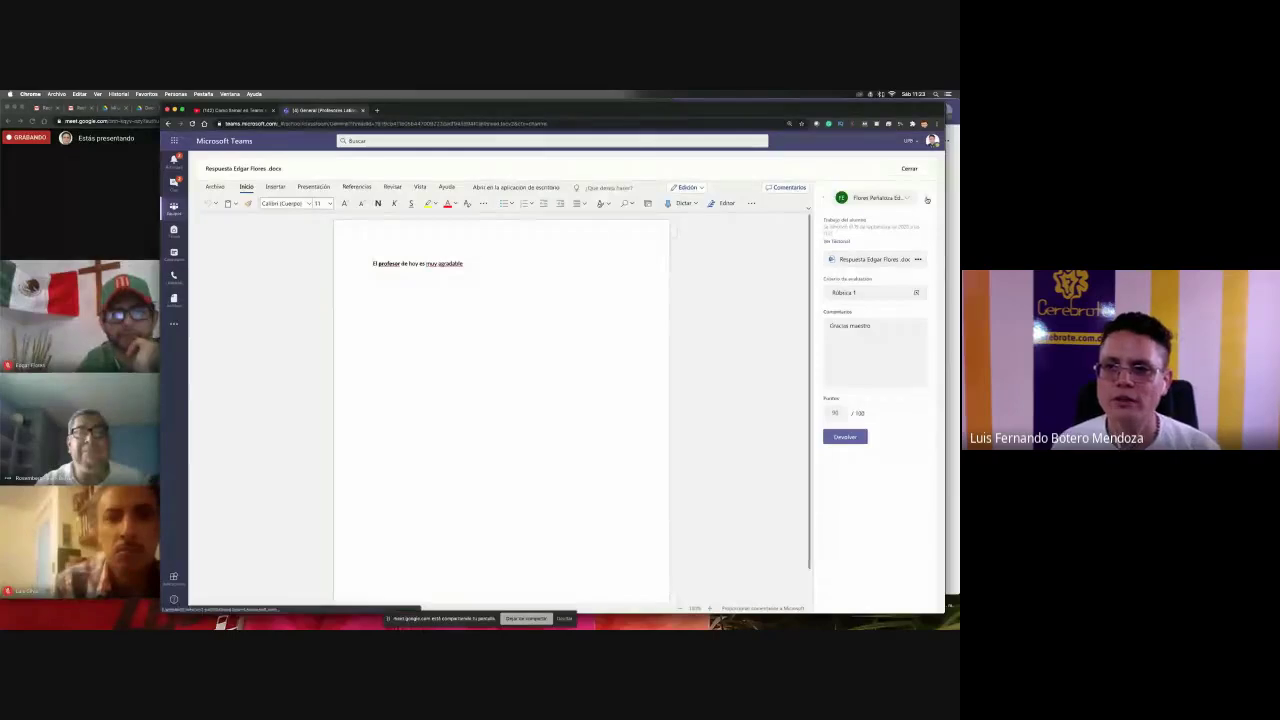
- Leave grading, go back to the assignments and reopen Tarea de una frase
left_click(927, 199)
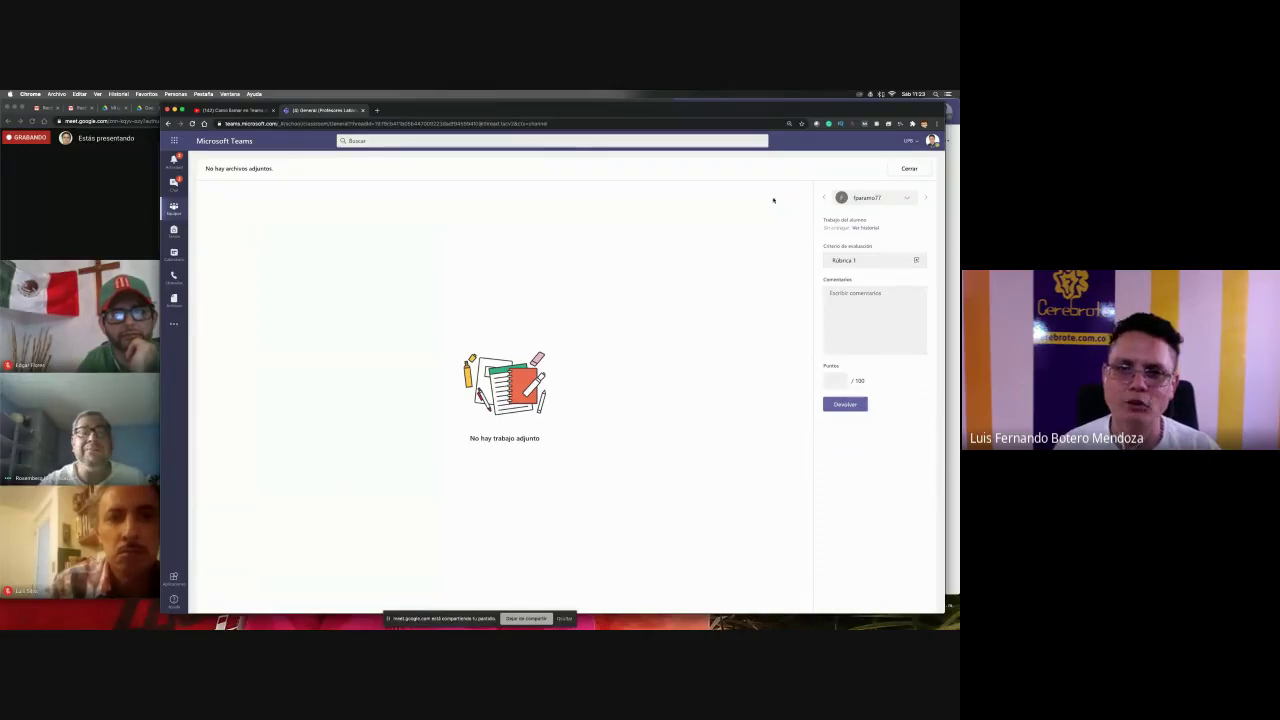
left_click(909, 168)
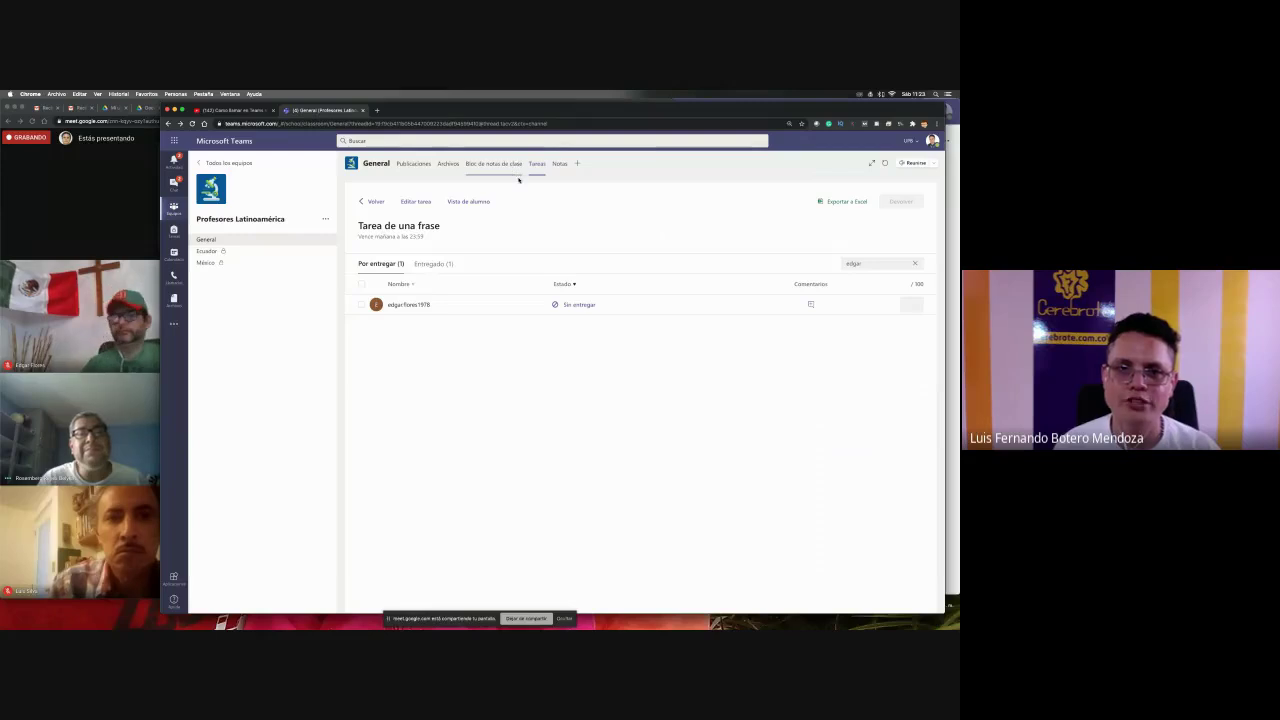
left_click(376, 202)
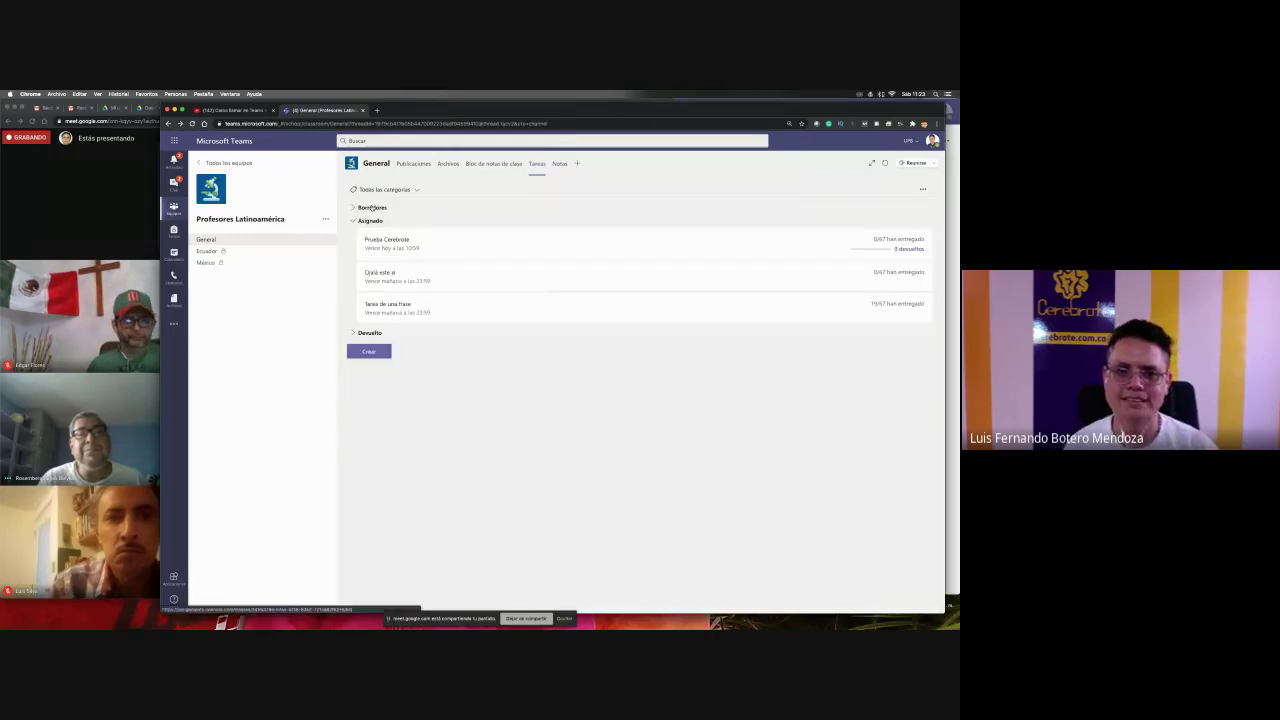
left_click(468, 309)
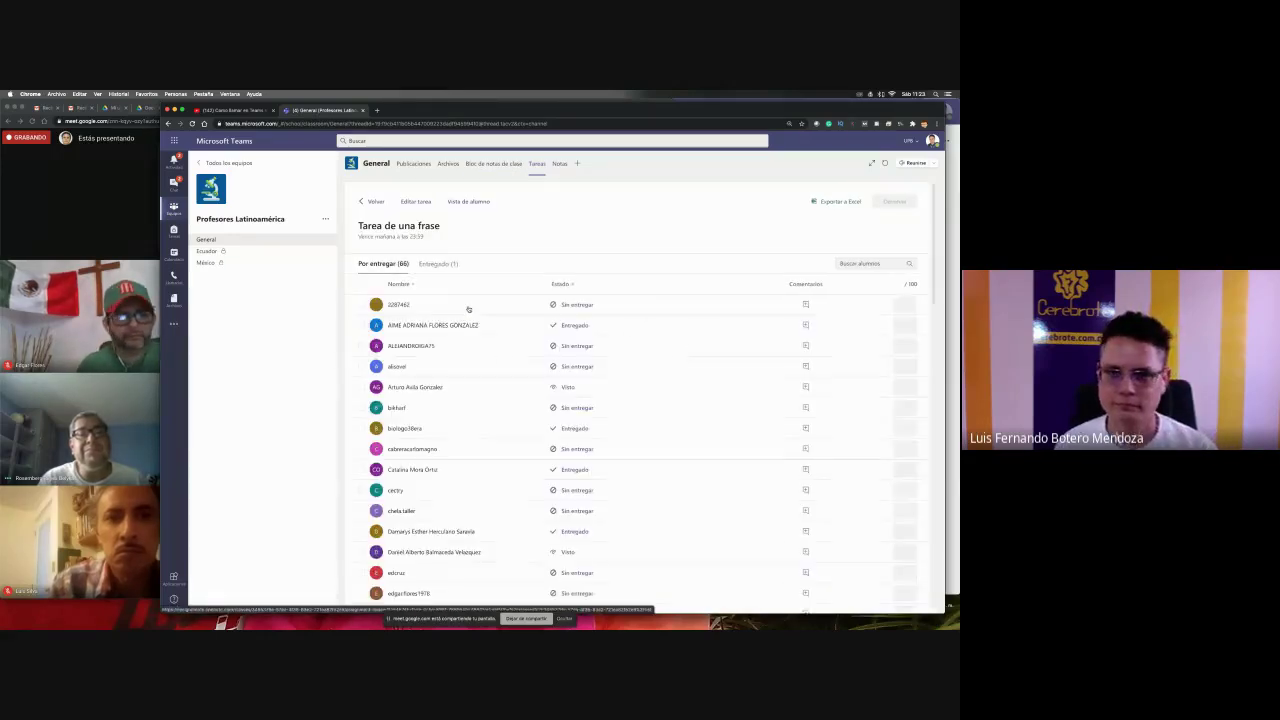
- Compare the Entregado and Por entregar student lists, then go back to all teams
scroll(909, 360, "down", 5)
scroll(909, 360, "down", 10)
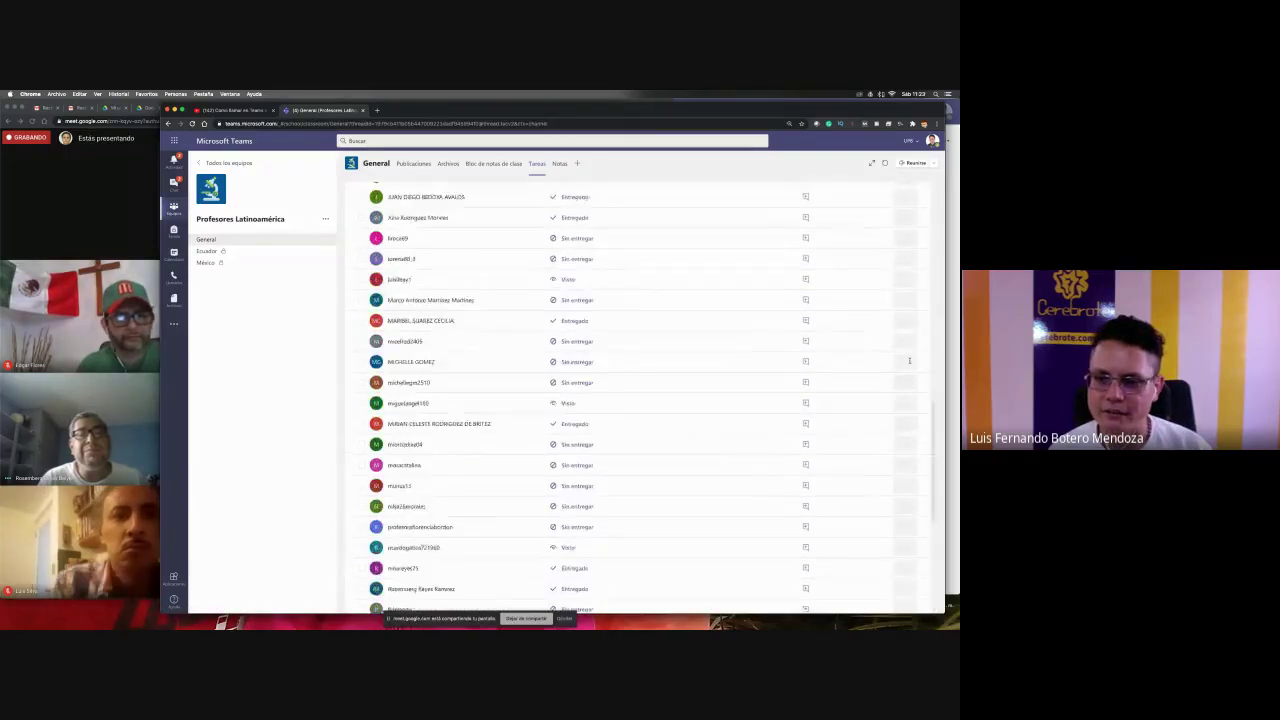
scroll(909, 360, "up", 15)
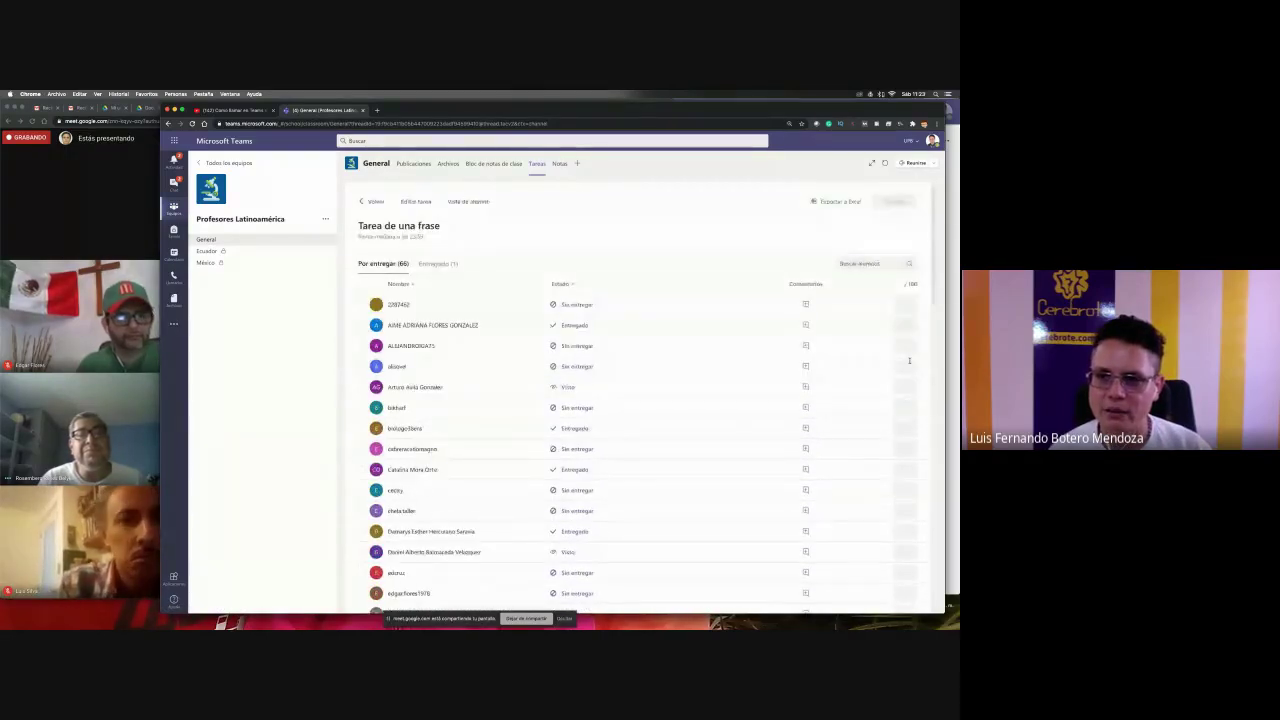
scroll(909, 360, "down", 10)
scroll(909, 360, "up", 3)
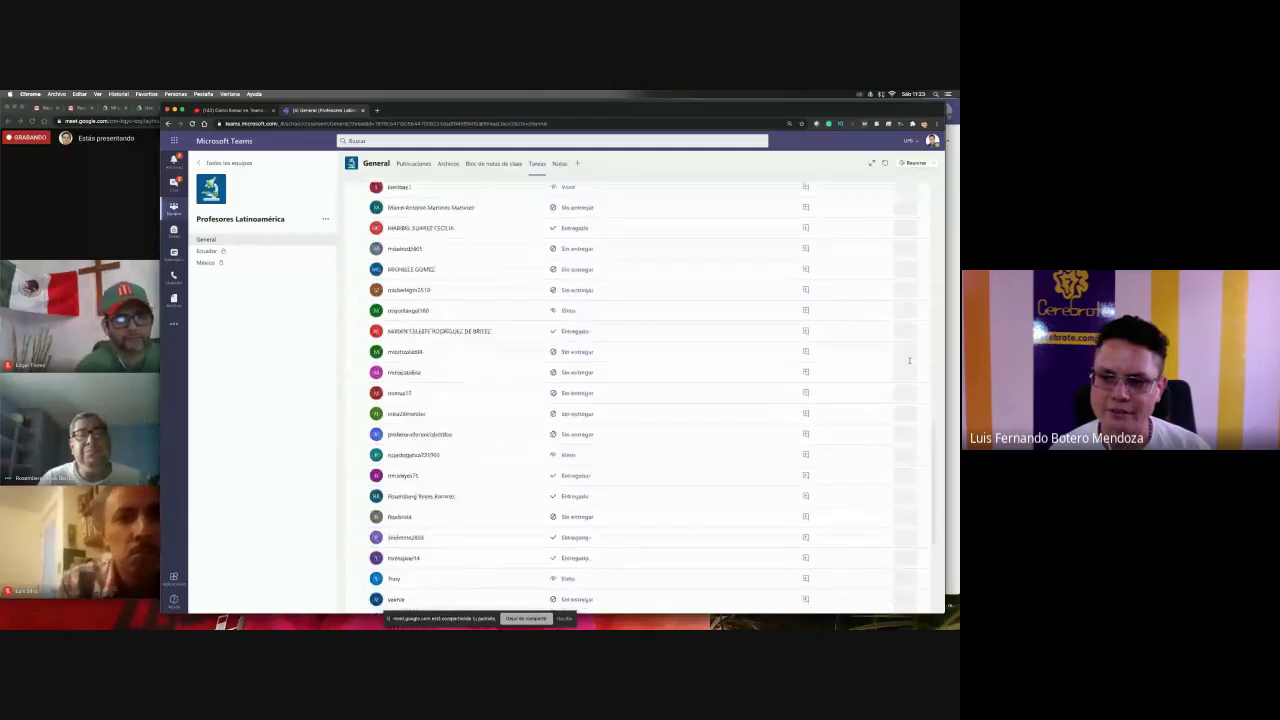
scroll(909, 360, "up", 6)
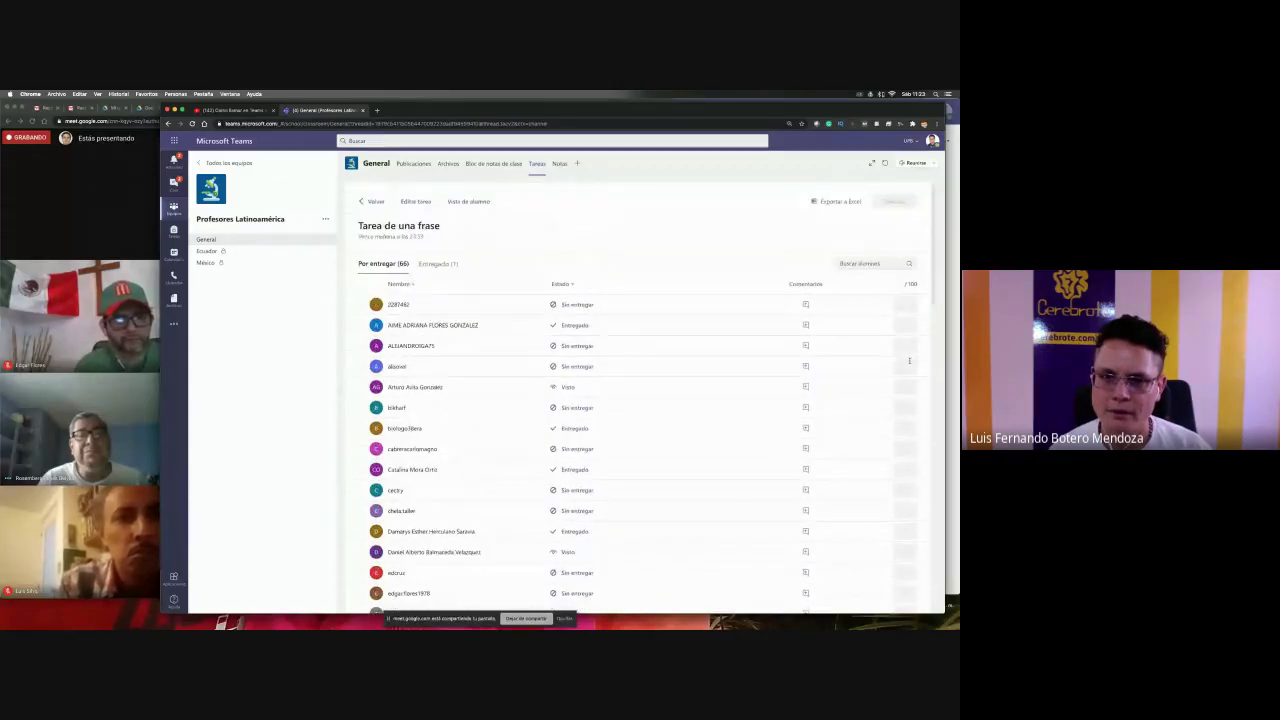
left_click(425, 264)
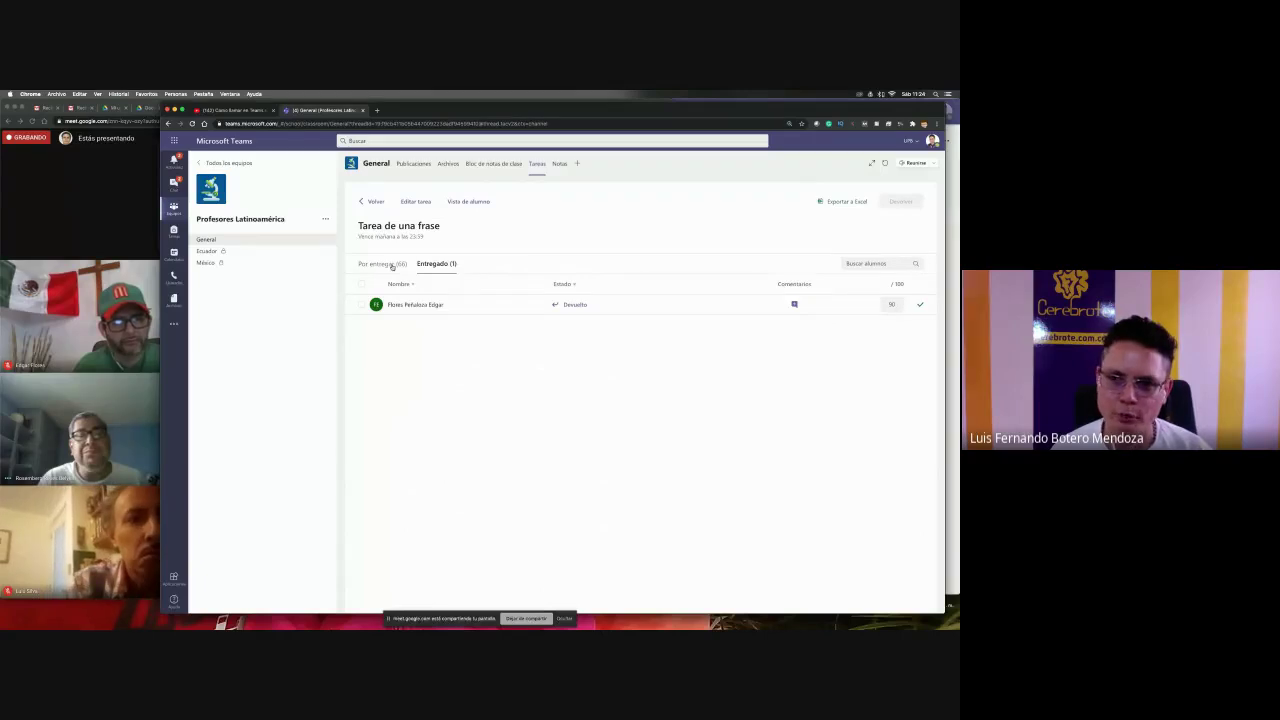
left_click(390, 264)
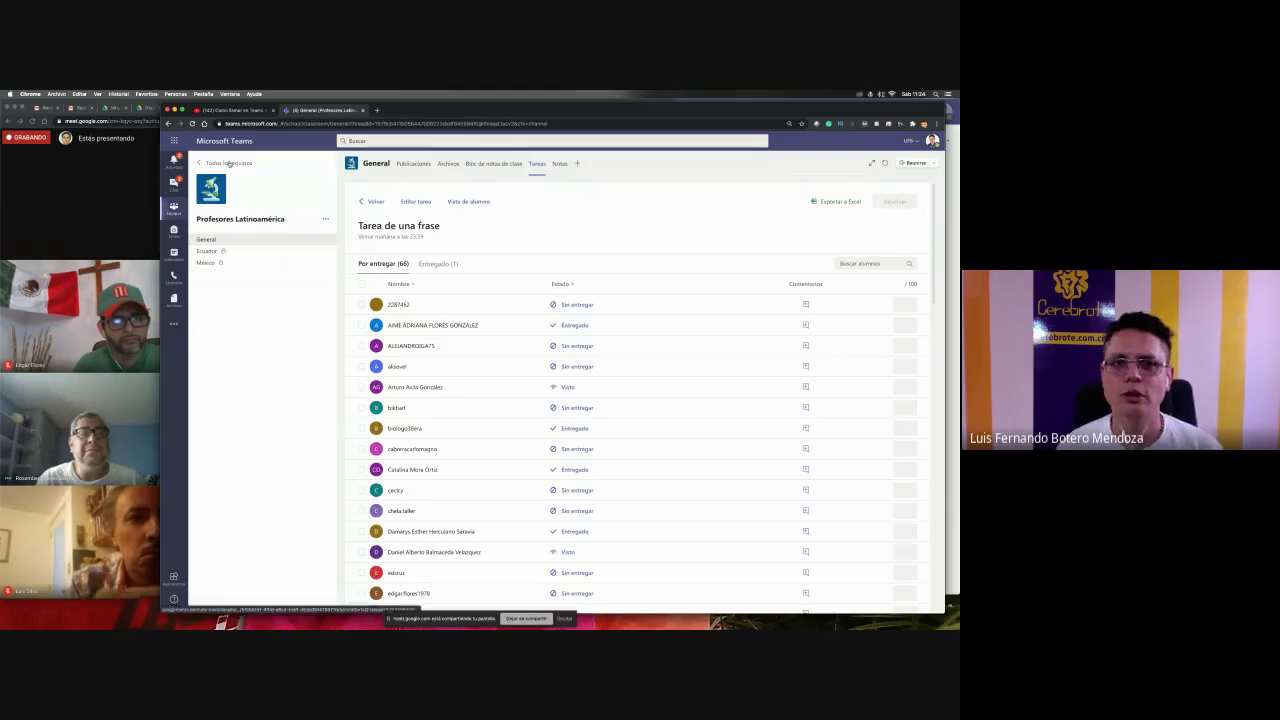
left_click(229, 163)
- Open the Empaques - Núcleo team's Tareas and the Empaque semana 10 assignment
scroll(594, 350, "down", 3)
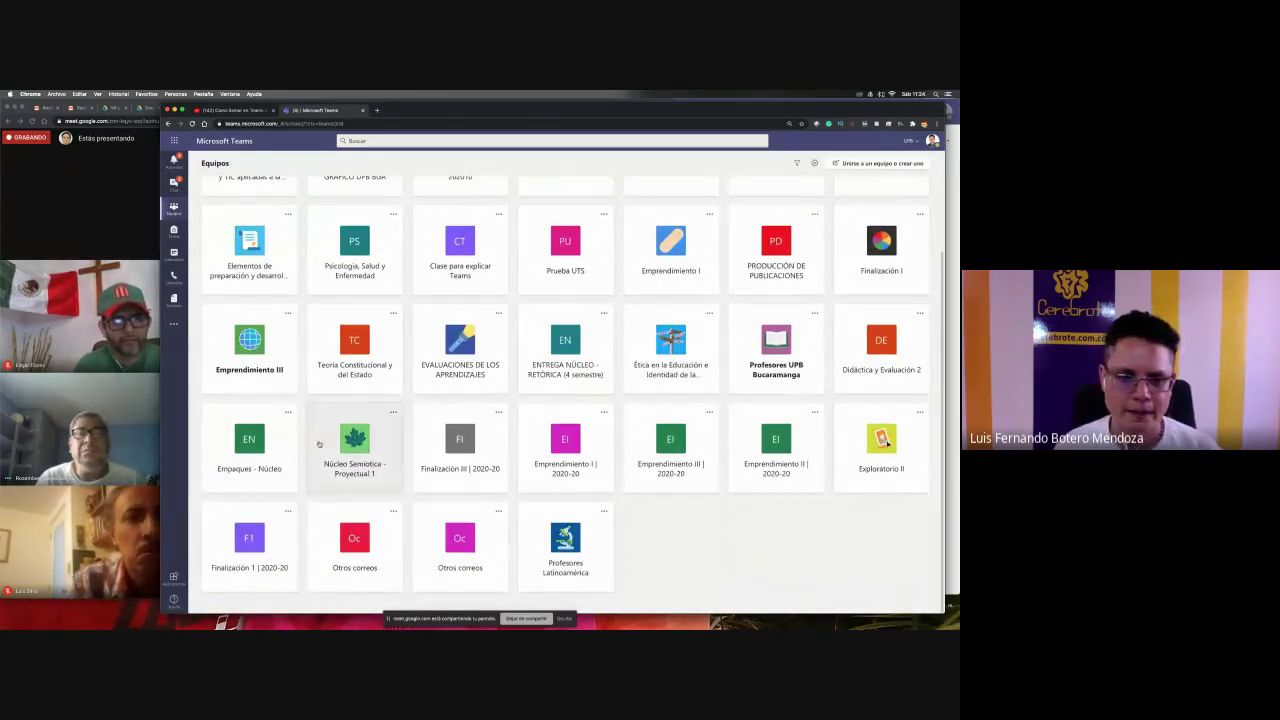
left_click(260, 452)
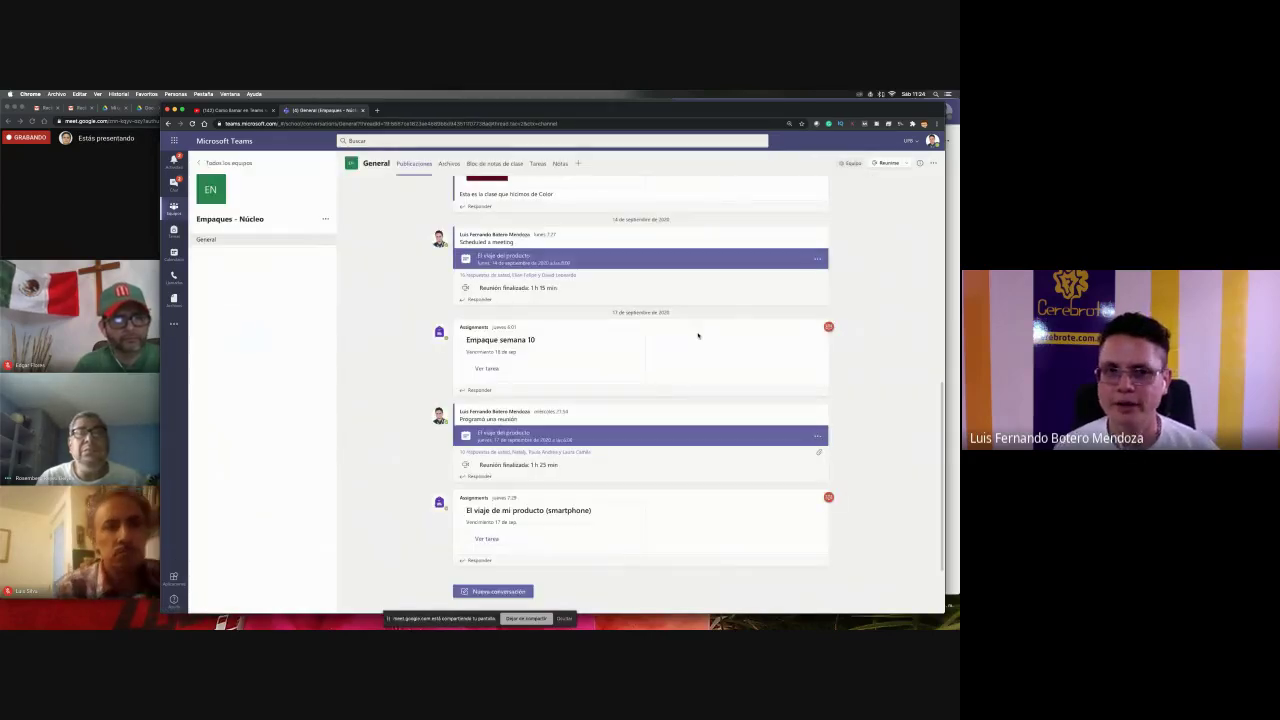
left_click(540, 165)
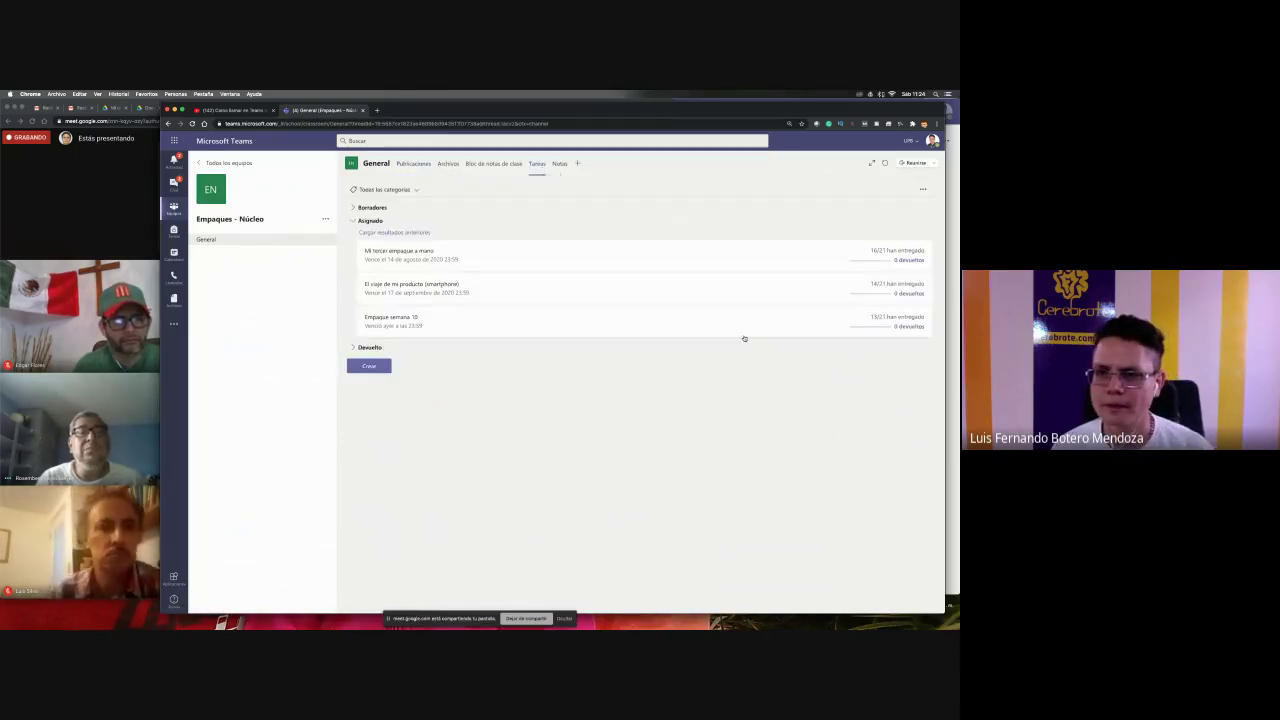
left_click(674, 325)
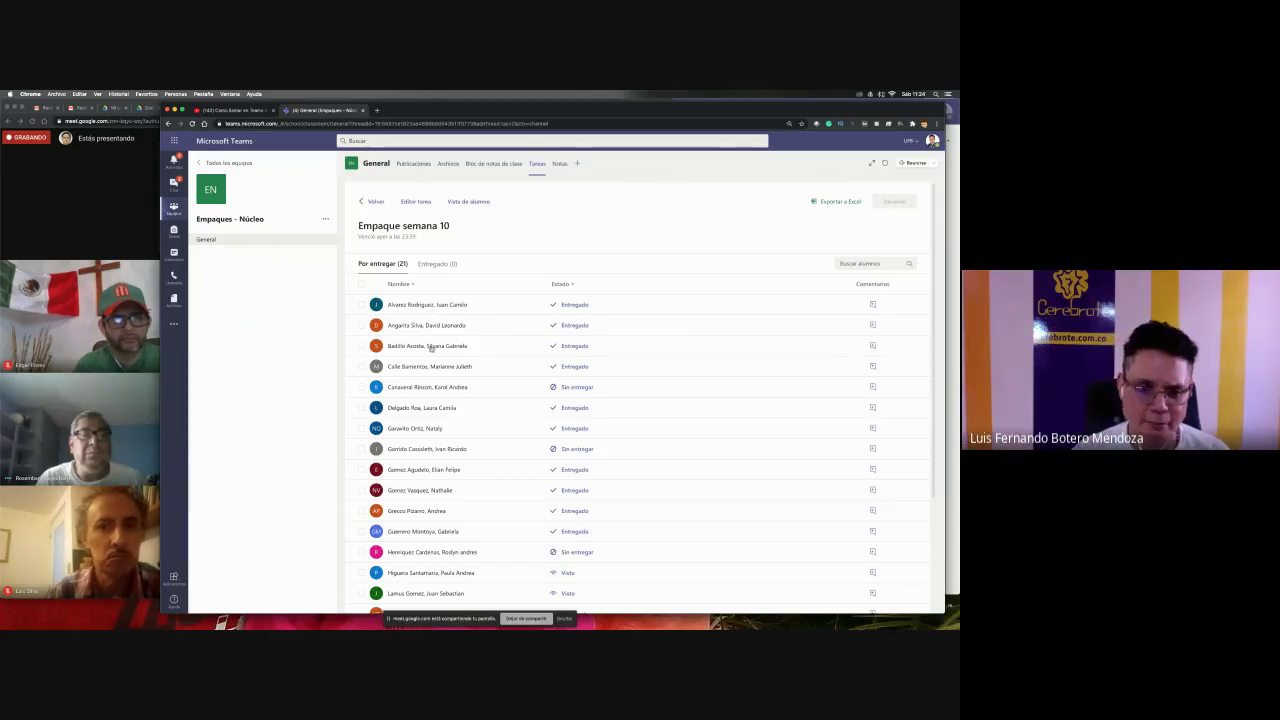
- Preview the first student's video, then open El viaje de mi producto (smartphone)
scroll(432, 340, "down", 3)
scroll(433, 320, "up", 3)
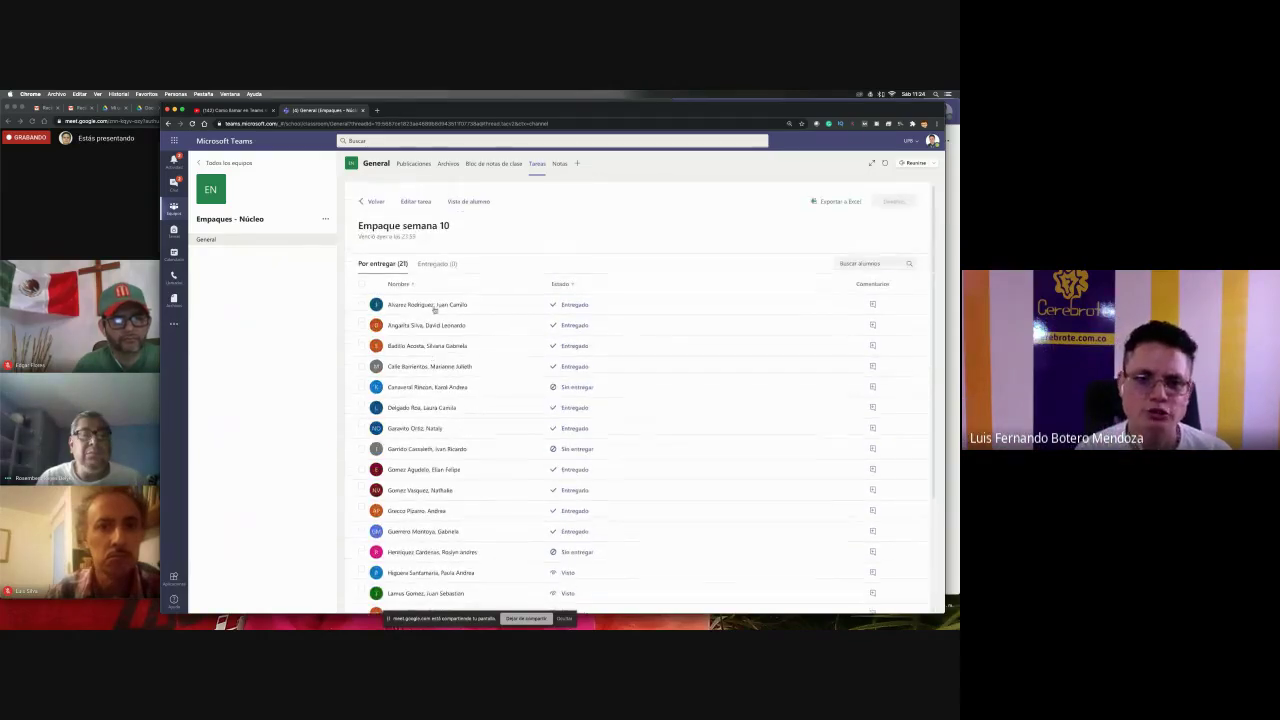
left_click(432, 304)
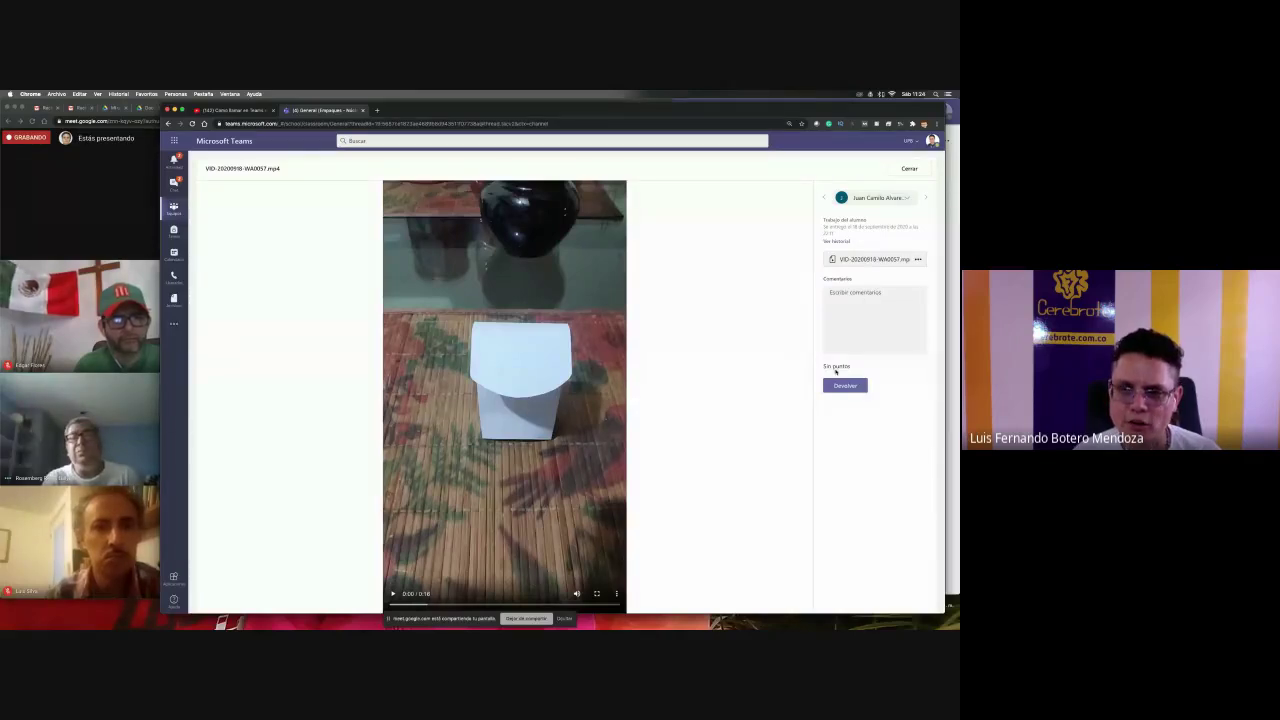
left_click(910, 167)
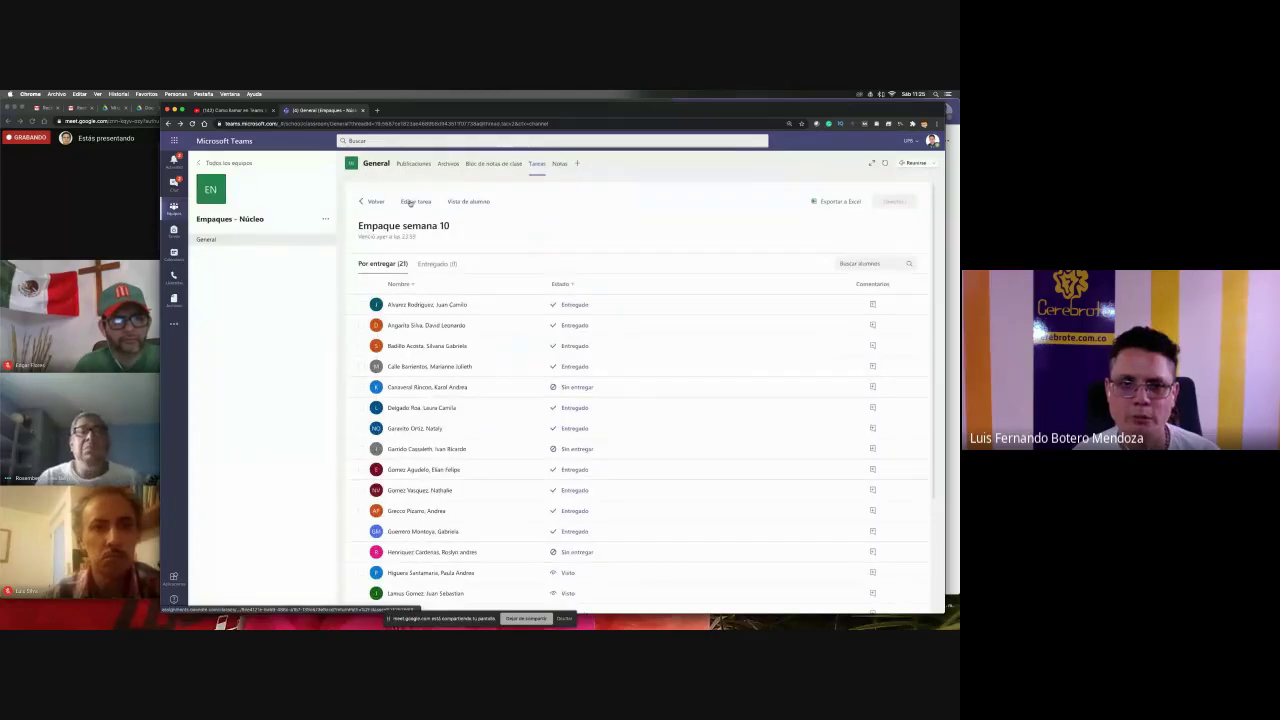
left_click(372, 201)
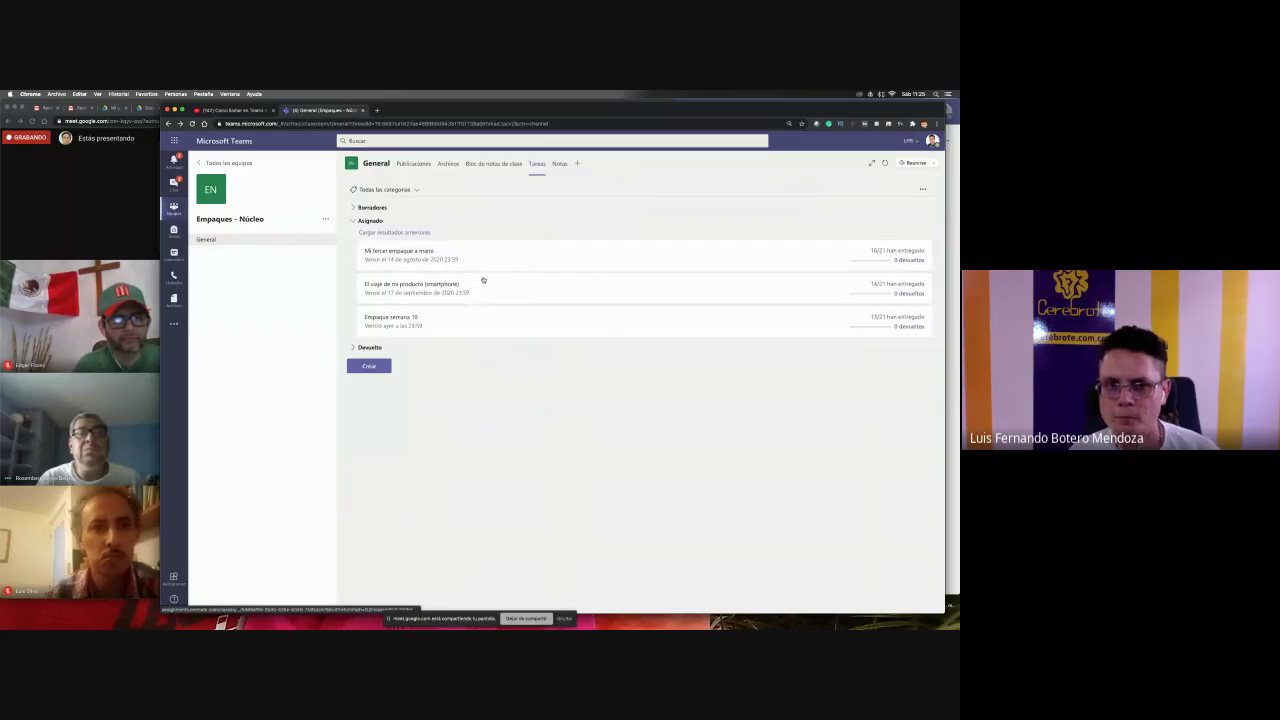
left_click(483, 280)
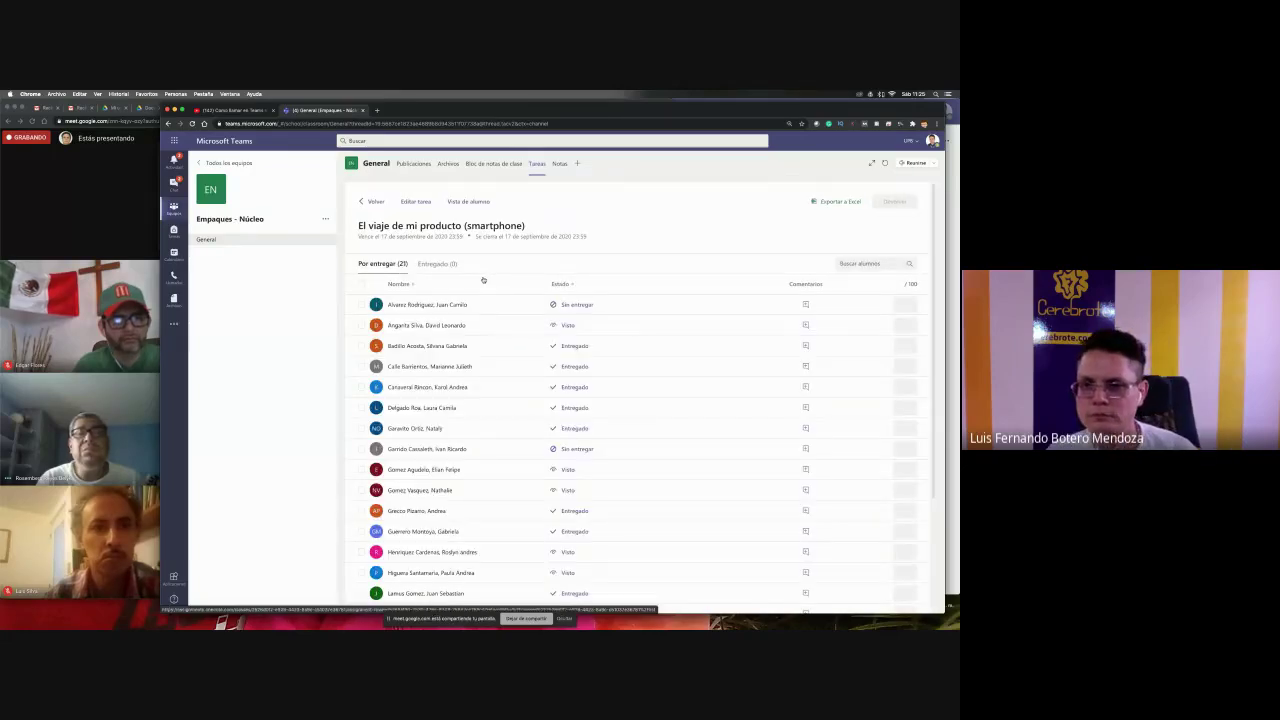
left_click(408, 304)
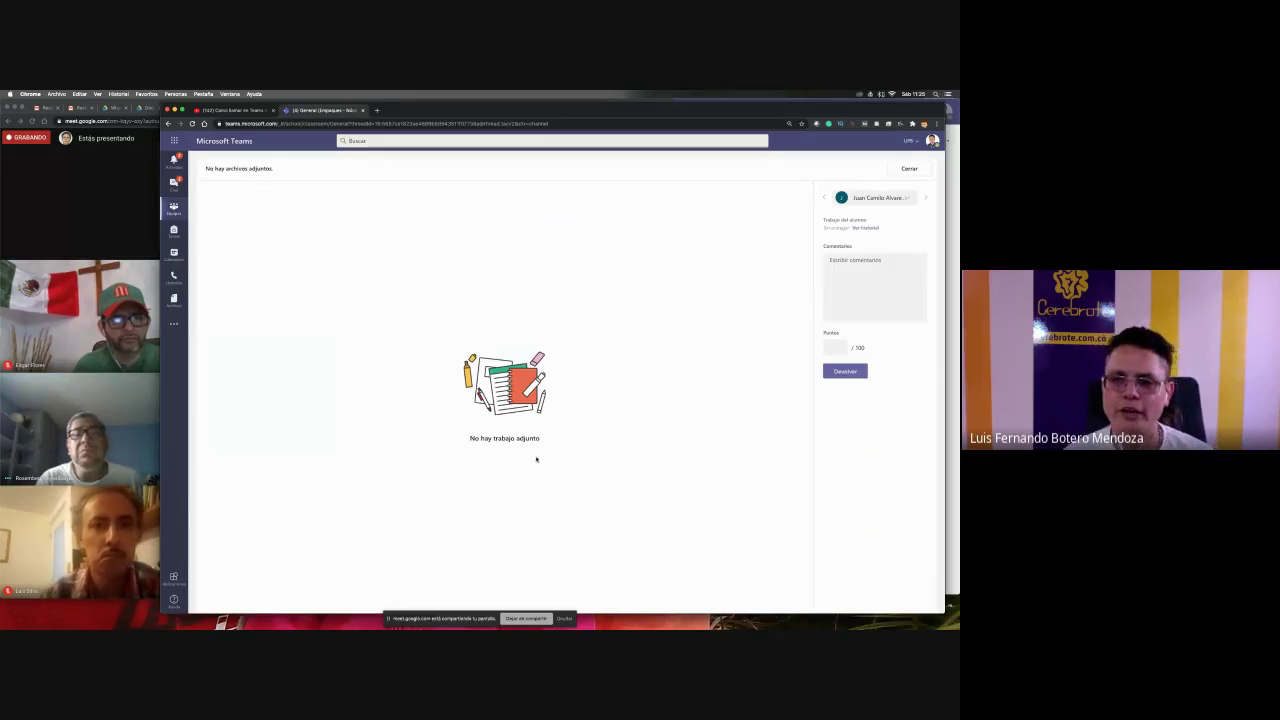
left_click(904, 275)
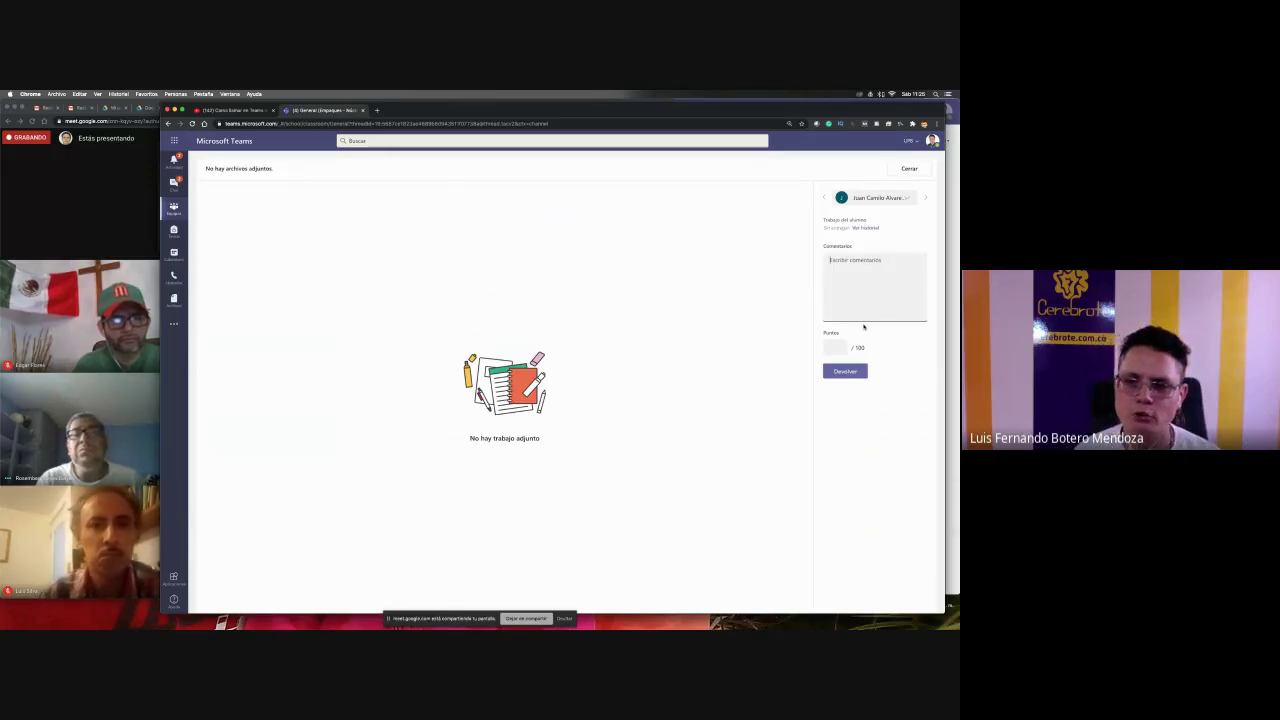
left_click(926, 199)
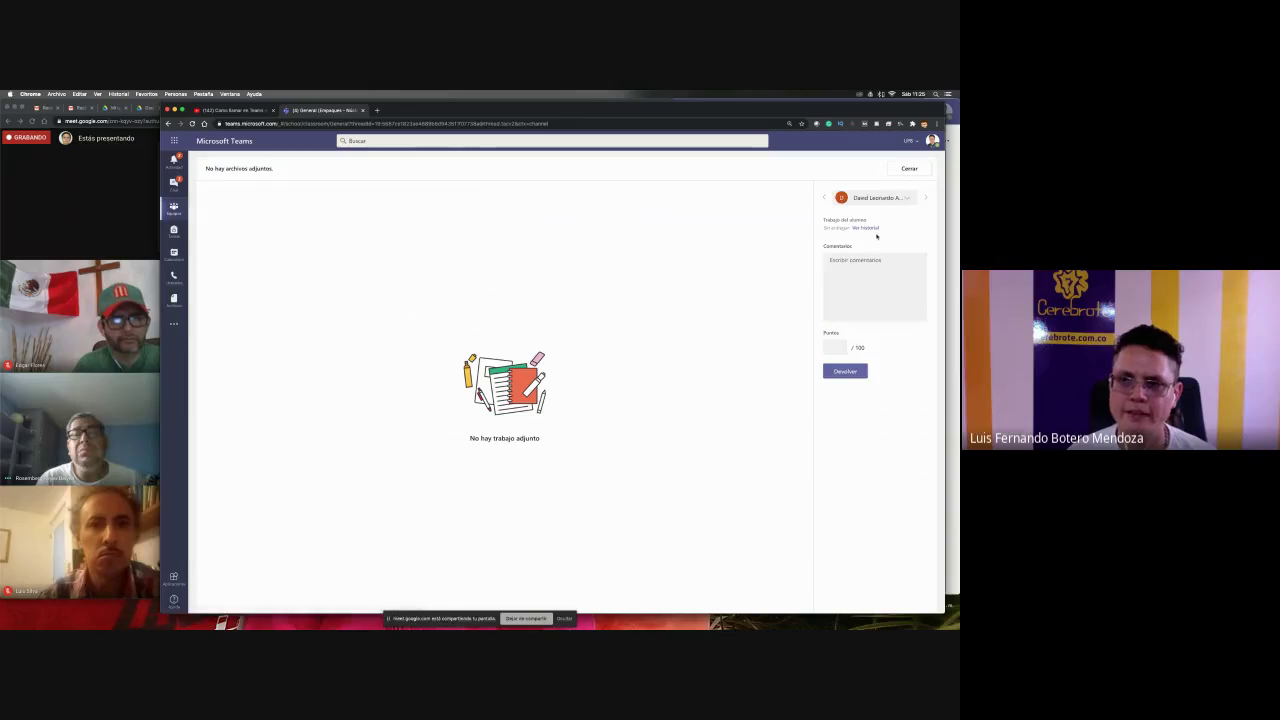
left_click(928, 199)
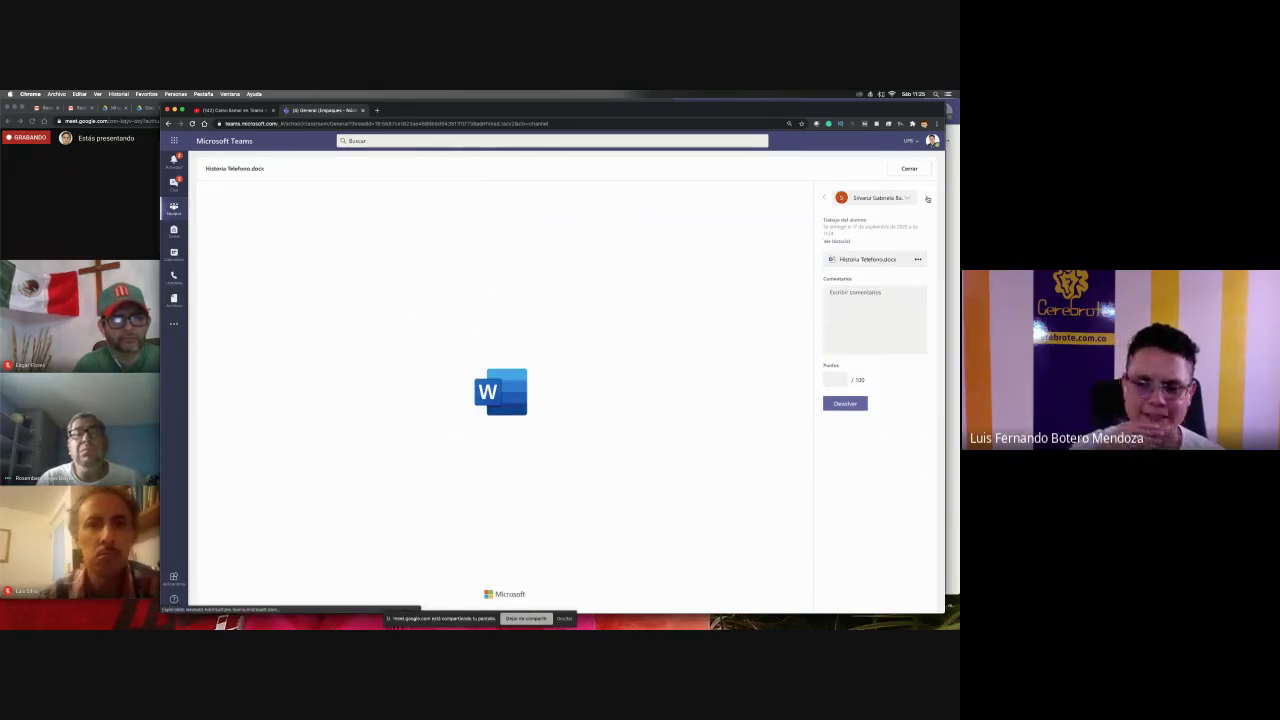
left_click(927, 199)
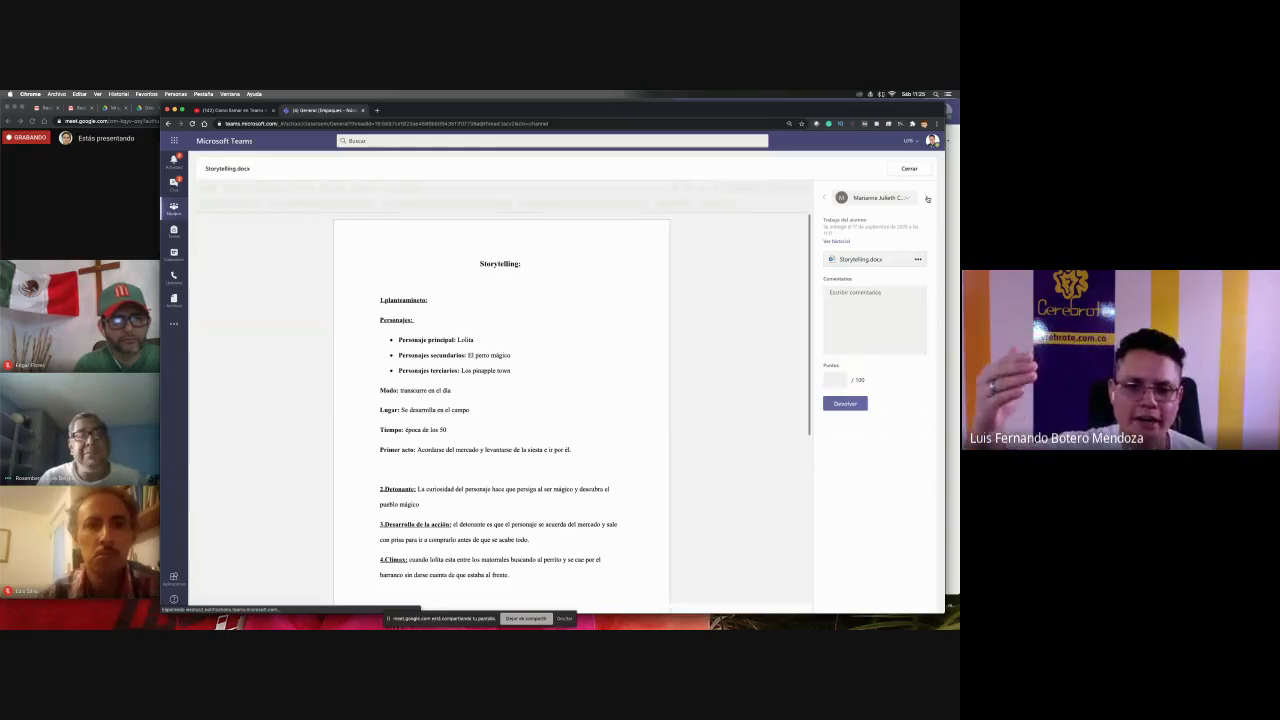
left_click(927, 199)
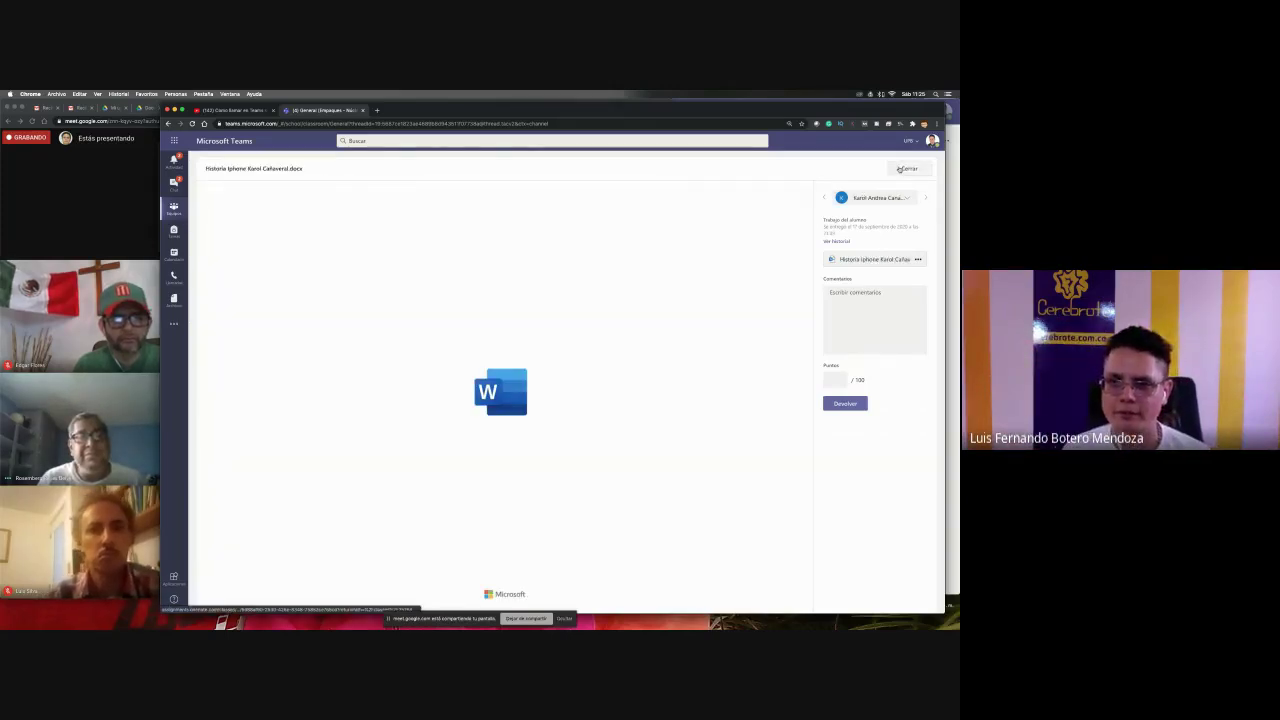
left_click(902, 168)
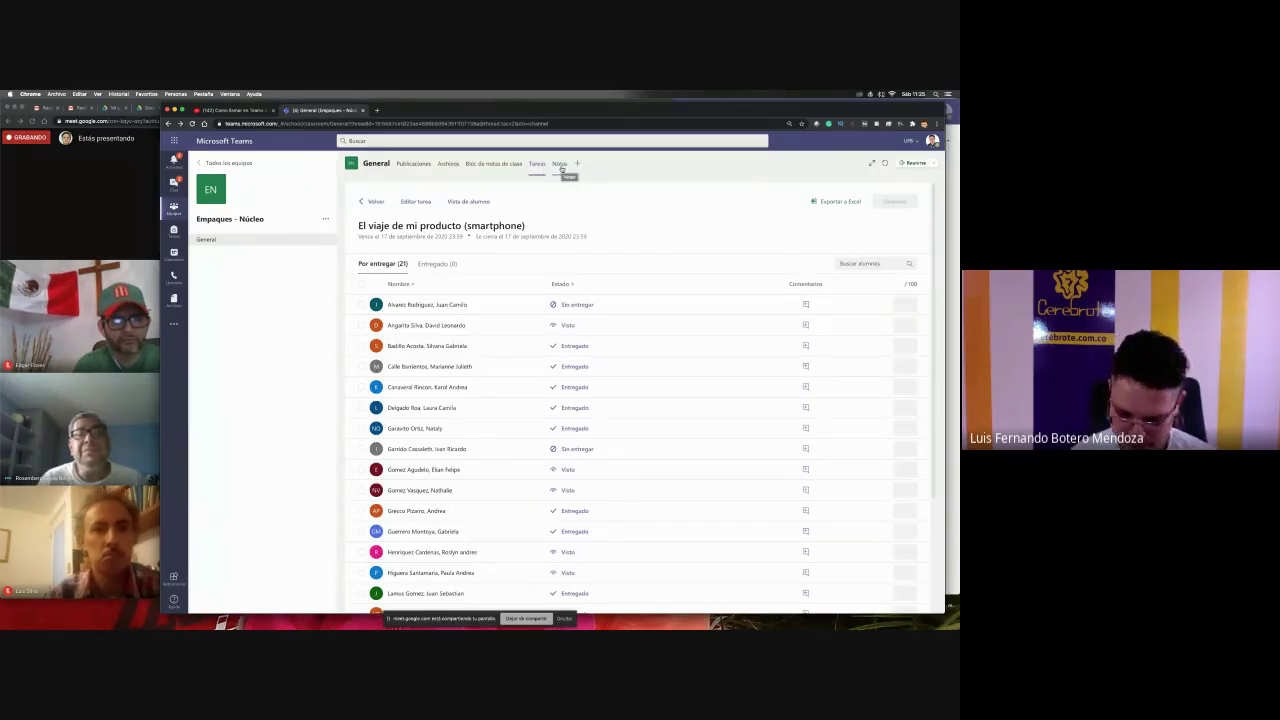
- Zoom in, open the Notas grades table and check a student's Empaque semana 10 video
key("super+equal")
key("super+equal")
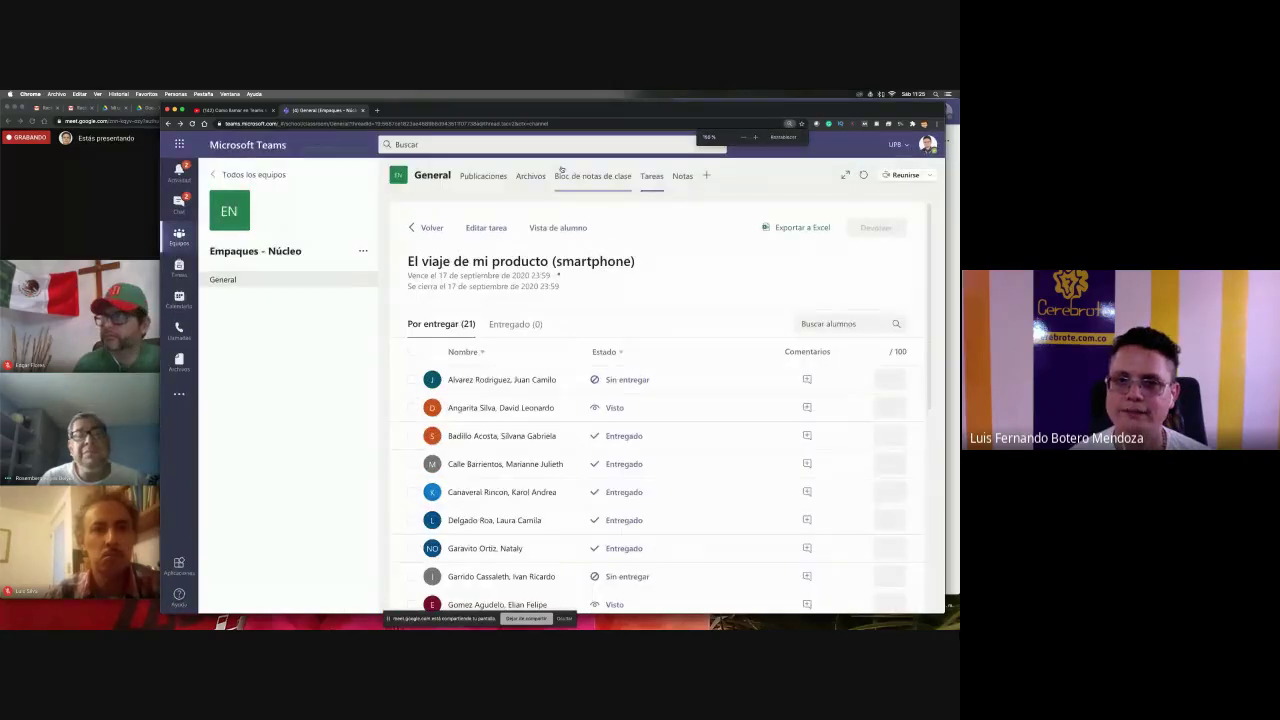
left_click(682, 177)
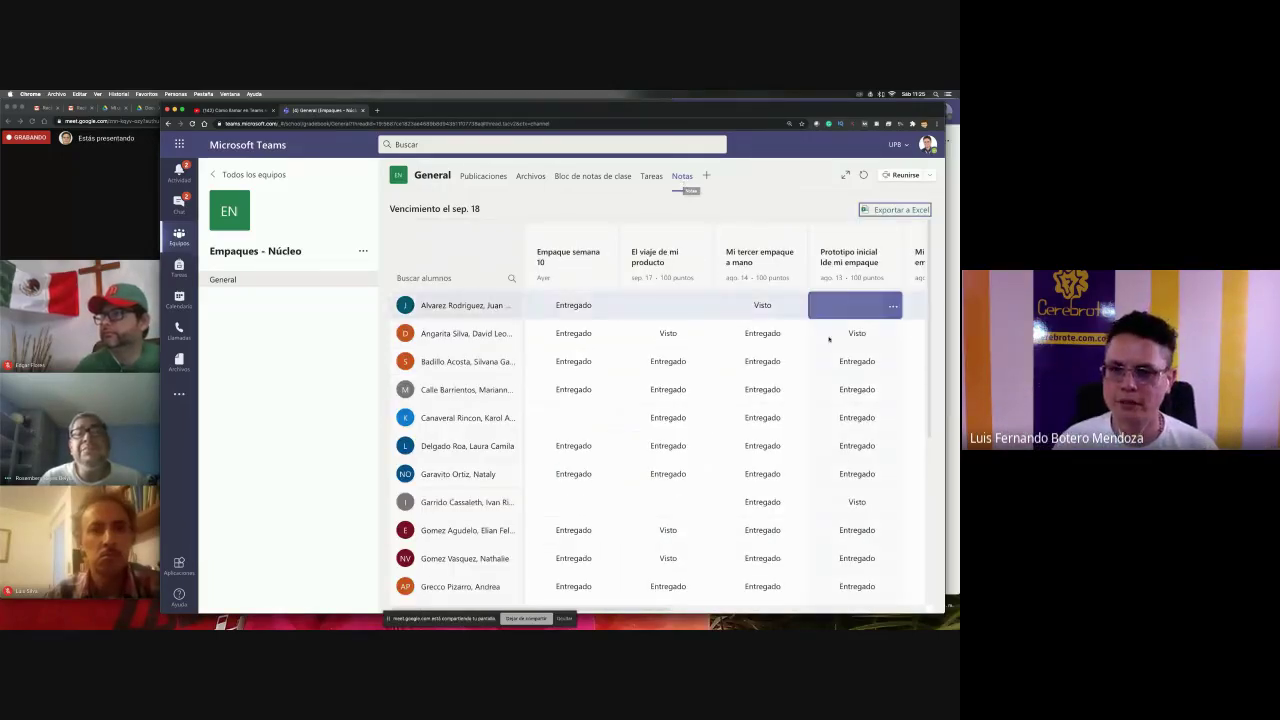
scroll(573, 431, "down", 5)
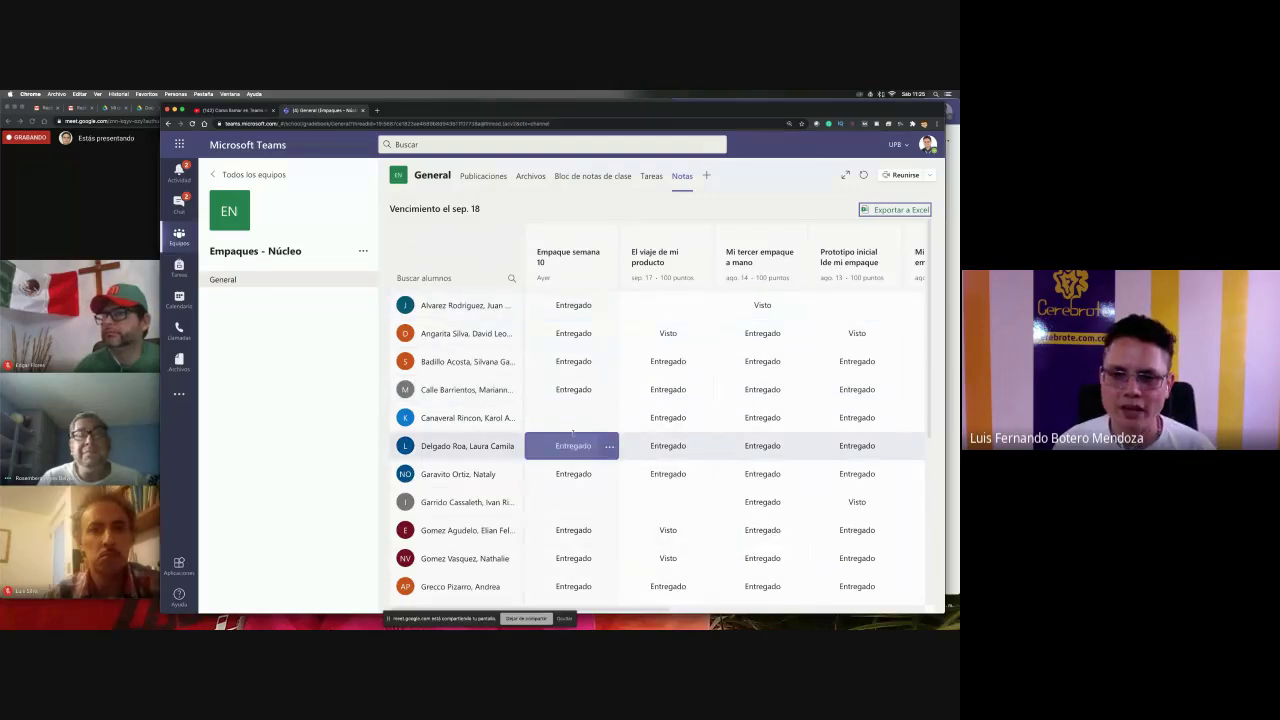
scroll(573, 431, "up", 5)
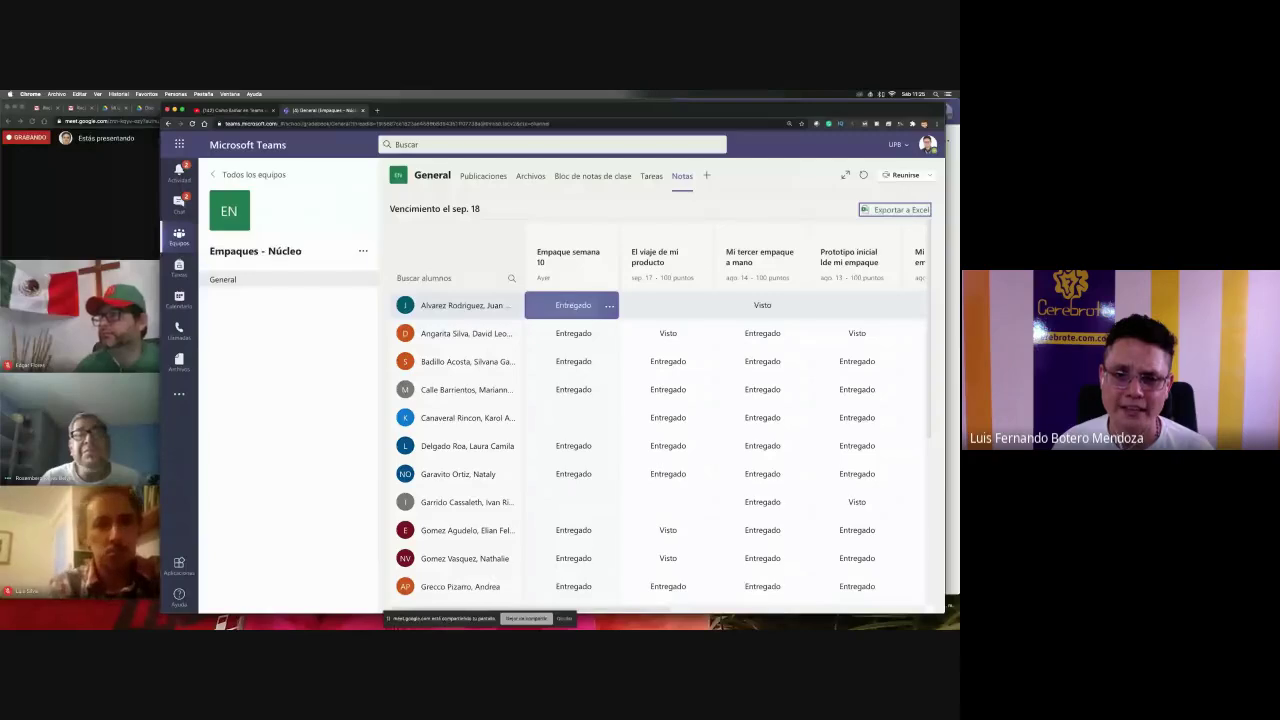
left_click(608, 307)
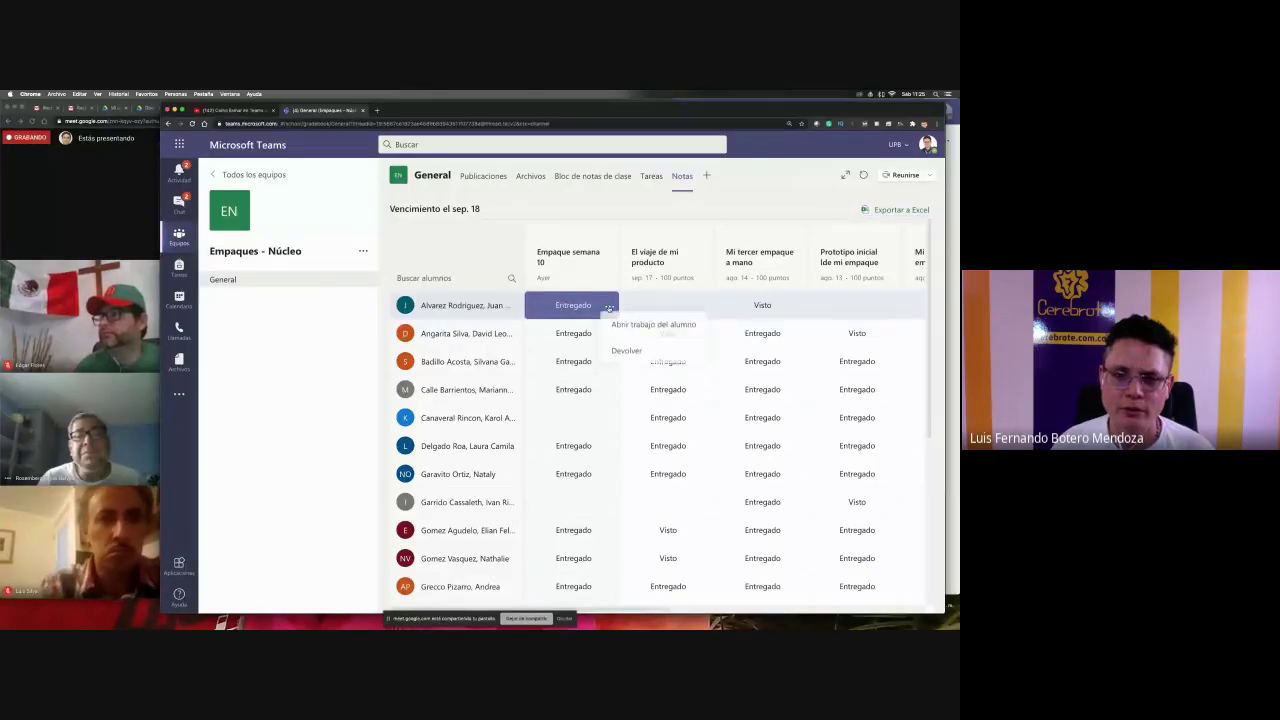
left_click(628, 327)
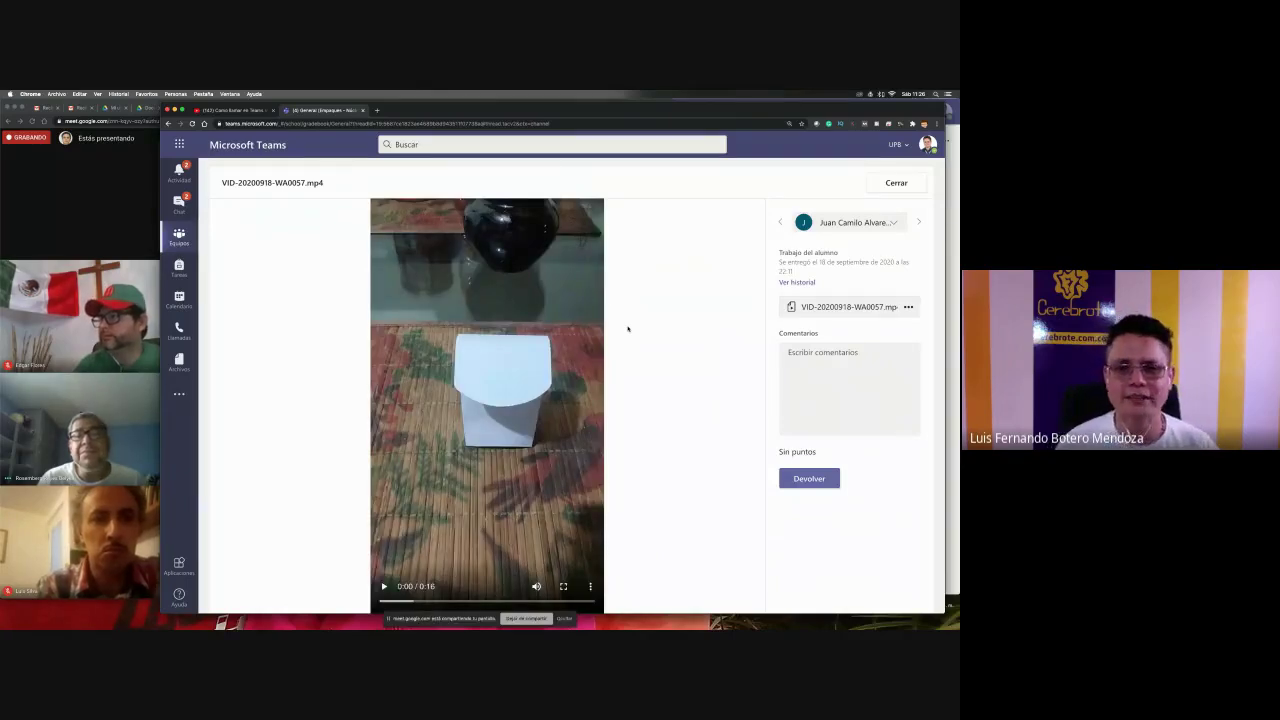
left_click(870, 187)
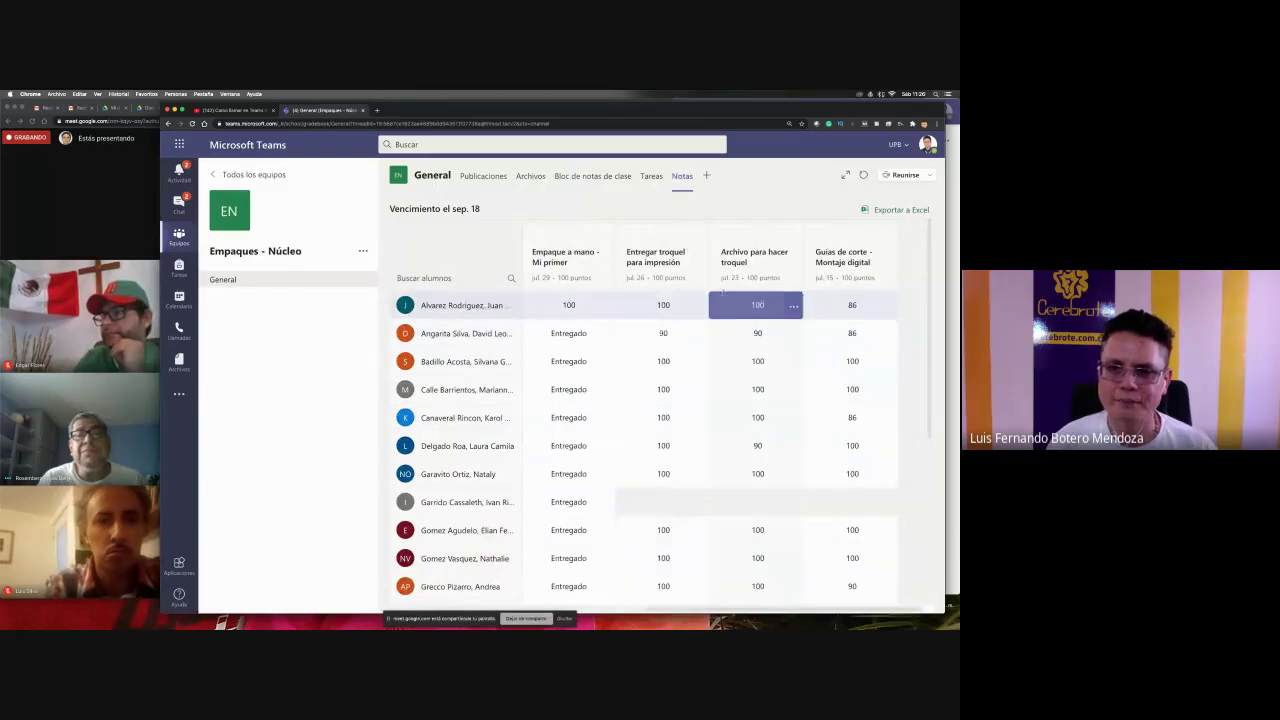
- Scan the Notas assignment columns, then export the grades with Exportar a Excel
scroll(660, 300, "left", 5)
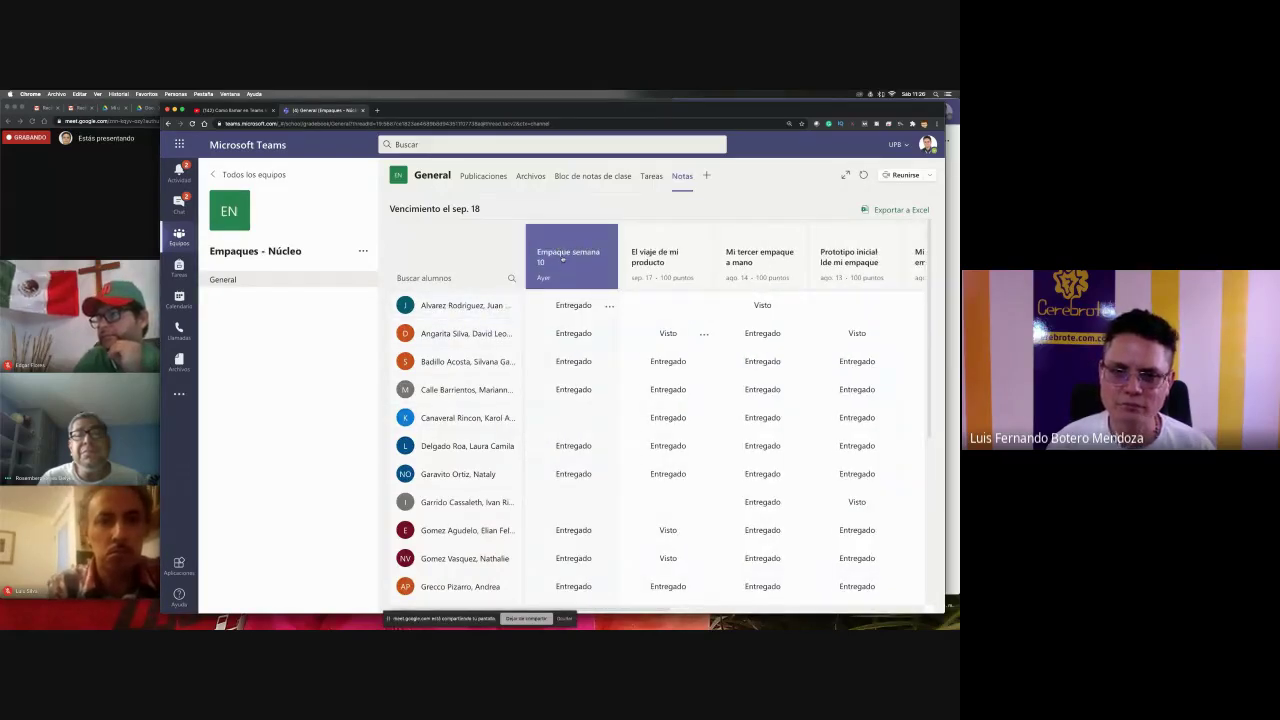
scroll(560, 259, "right", 5)
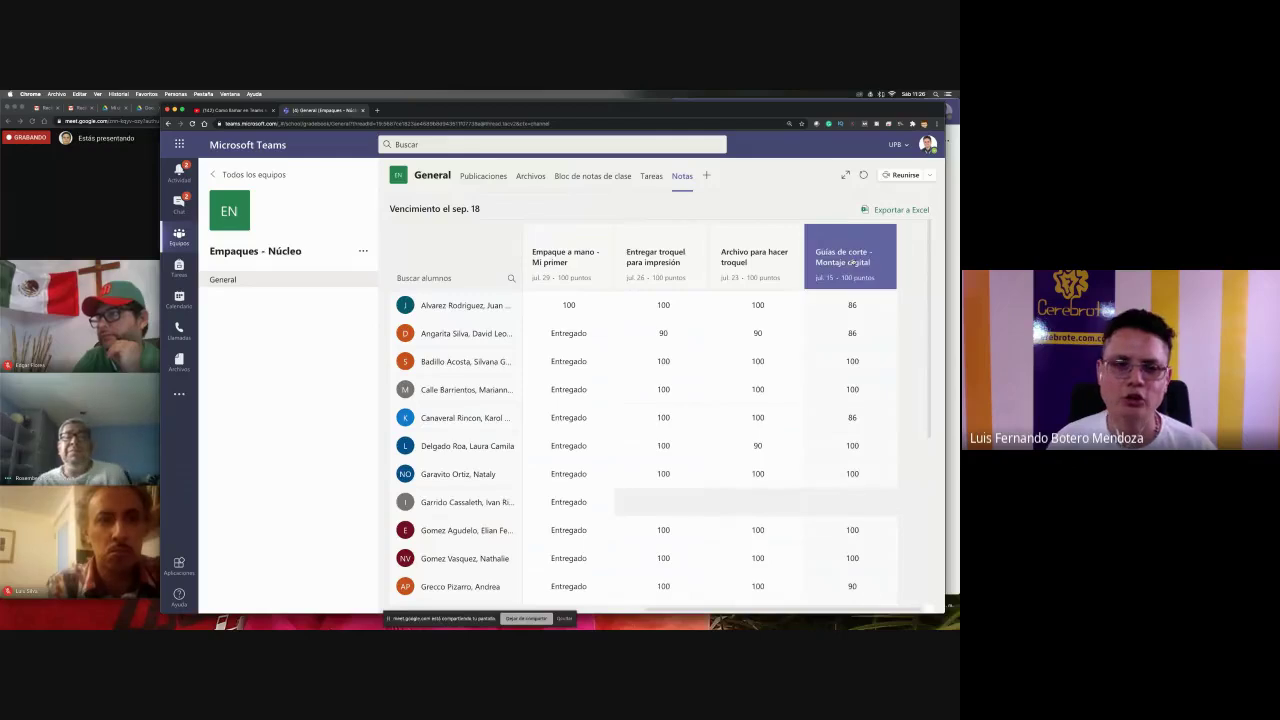
scroll(896, 249, "left", 5)
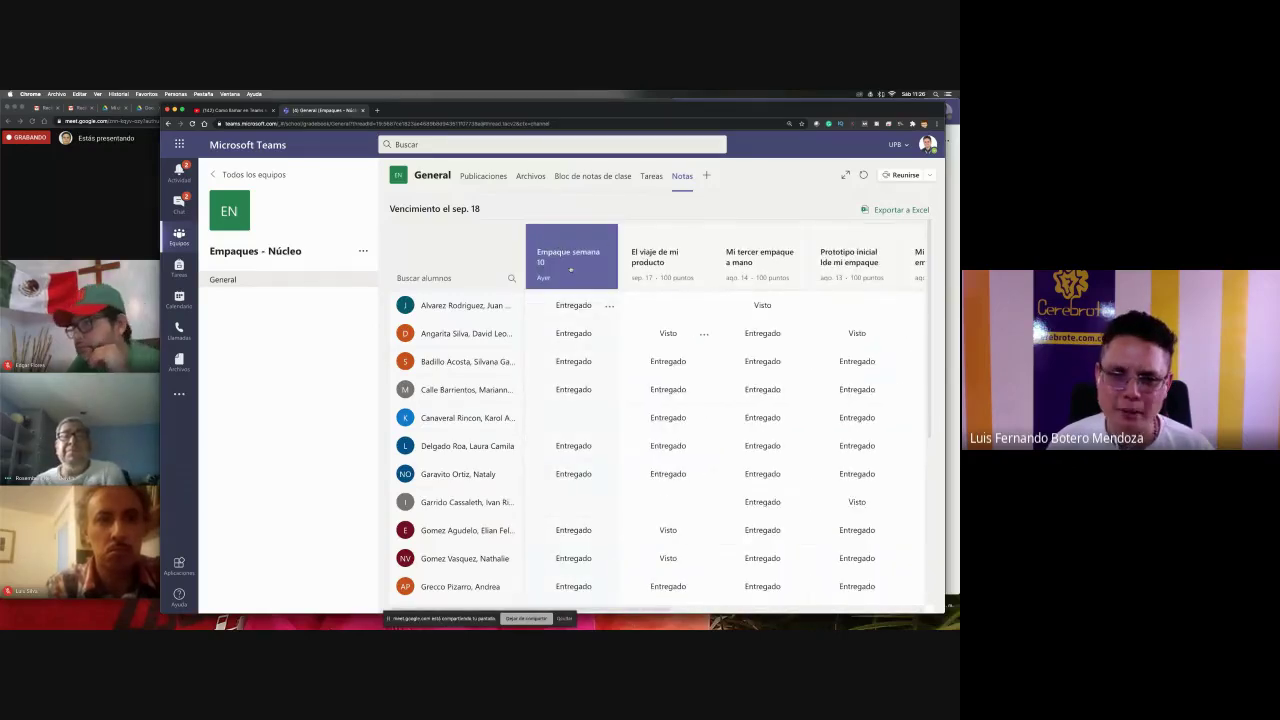
scroll(585, 259, "right", 5)
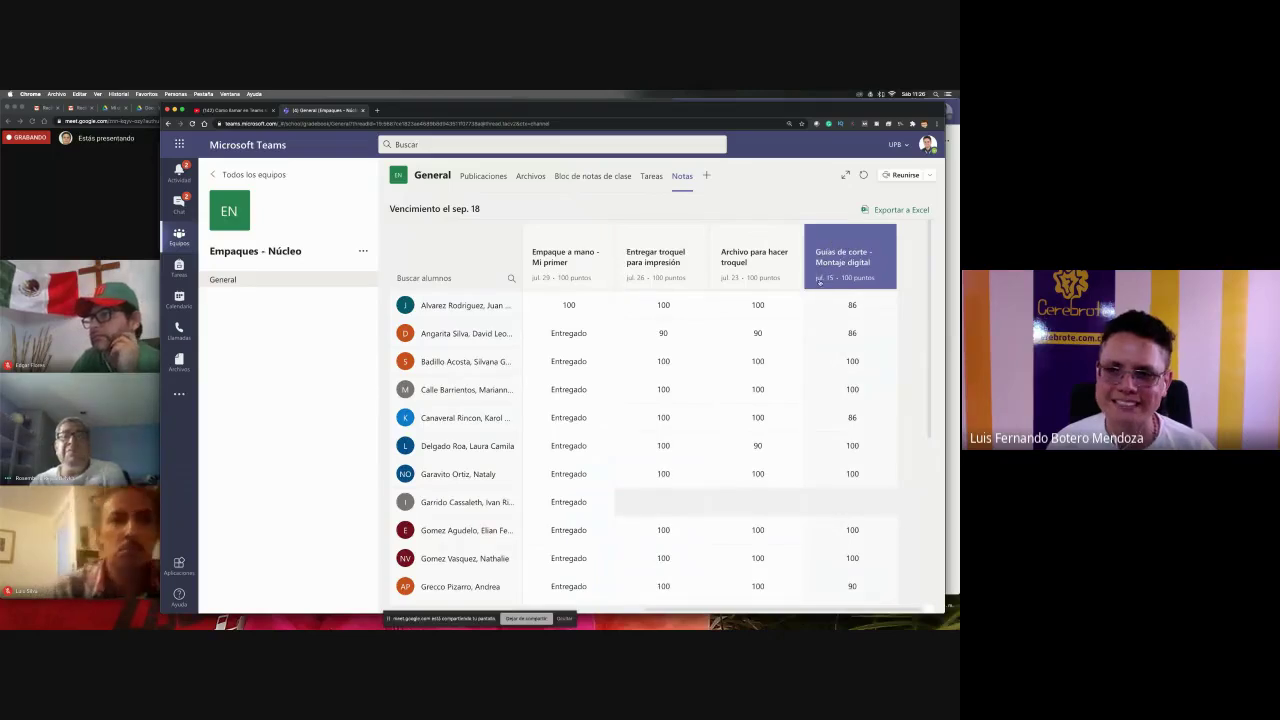
scroll(836, 282, "left", 1)
scroll(836, 282, "left", 5)
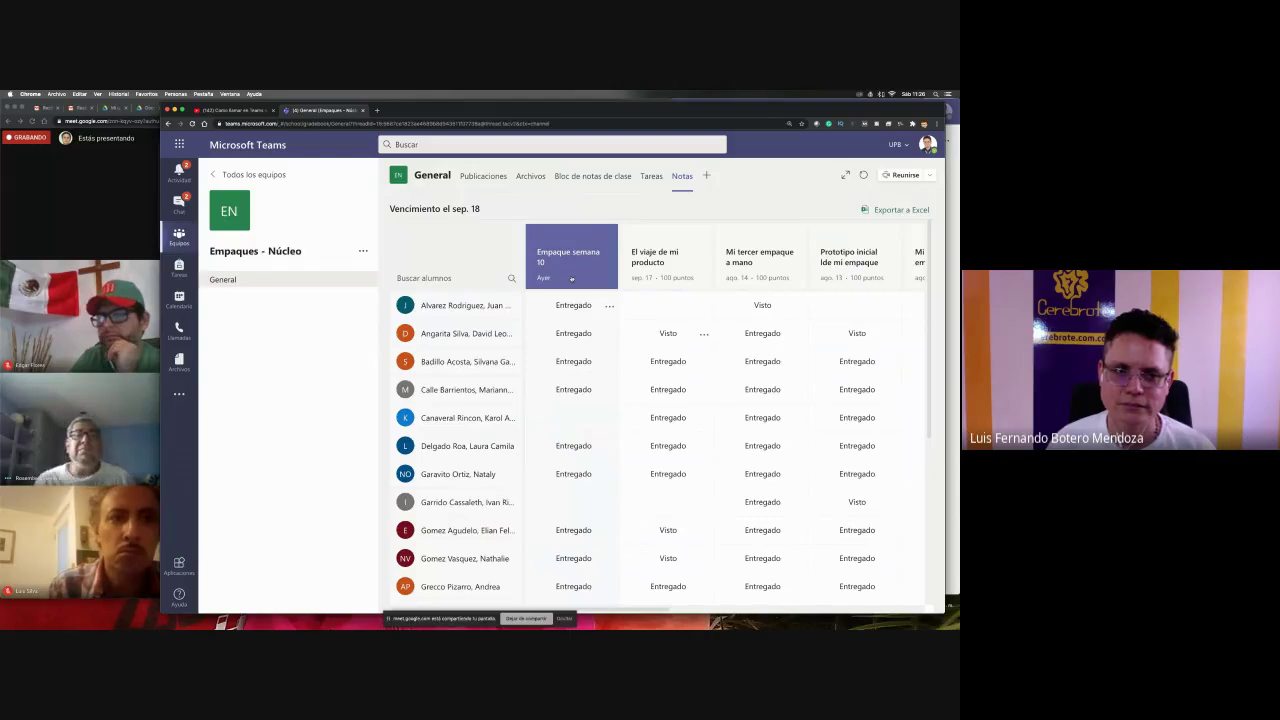
scroll(571, 279, "right", 2)
scroll(571, 279, "left", 2)
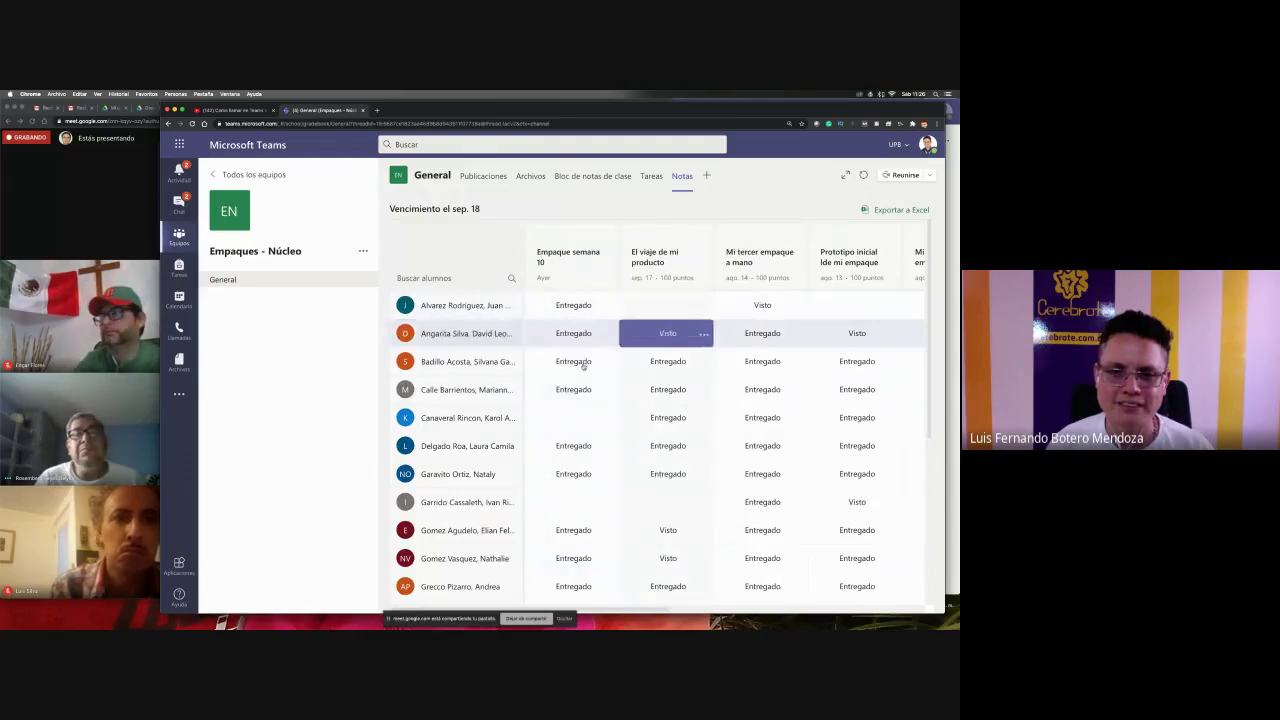
scroll(580, 413, "right", 5)
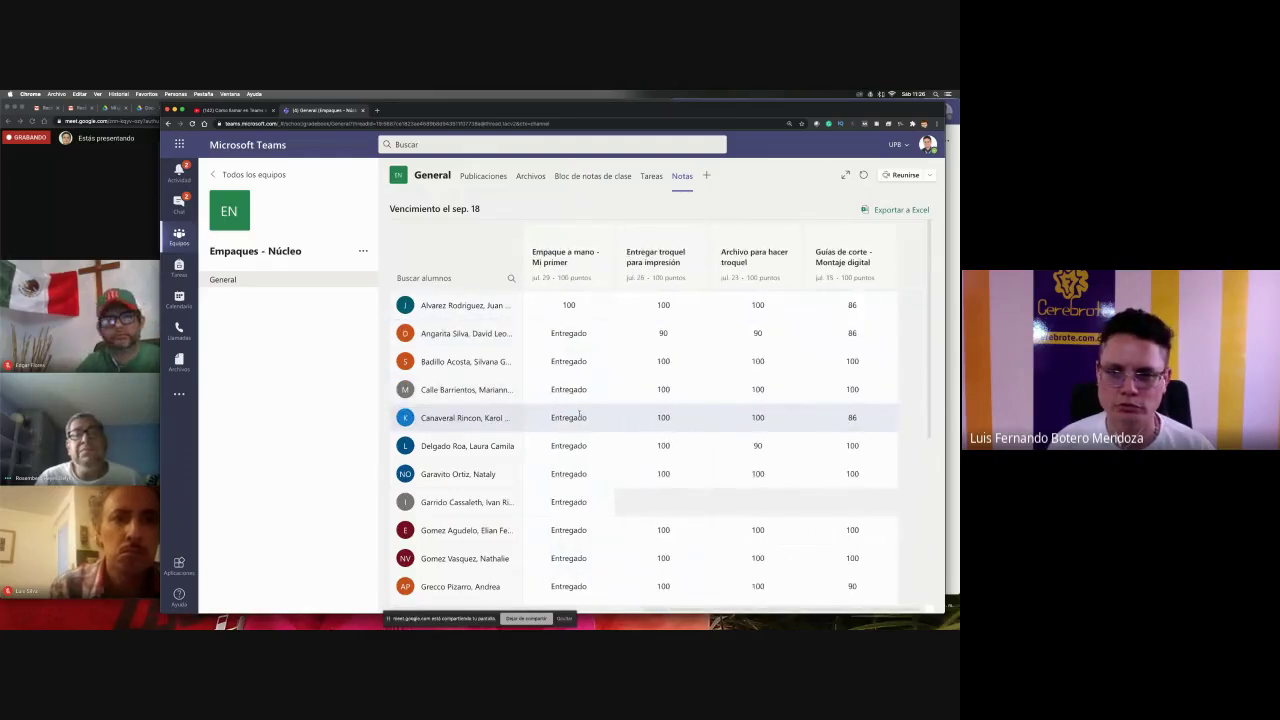
left_click(700, 417)
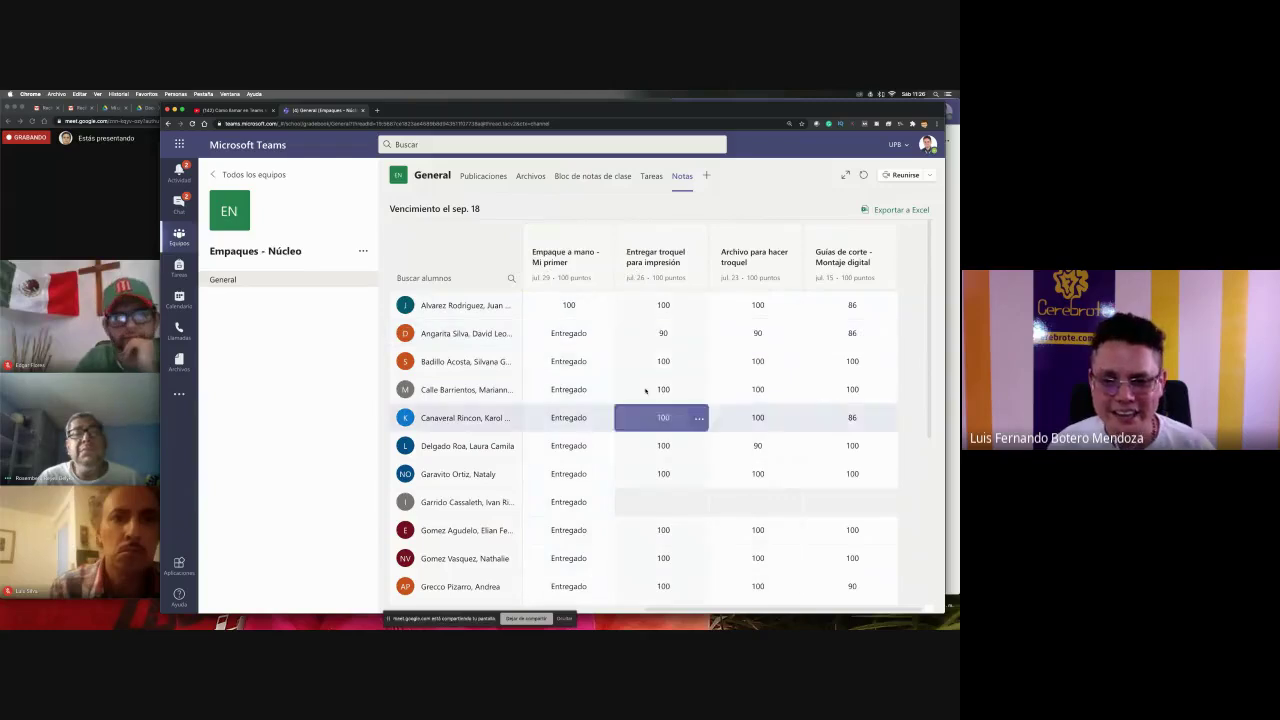
left_click(703, 396)
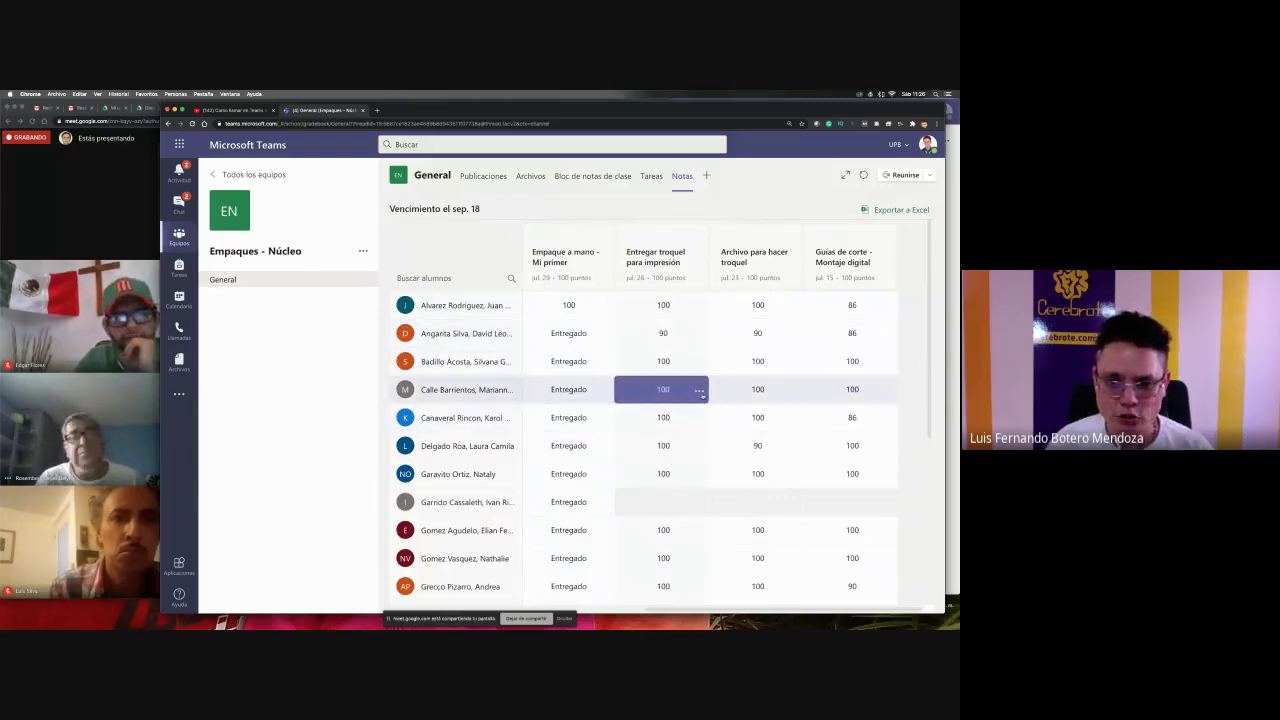
left_click(913, 211)
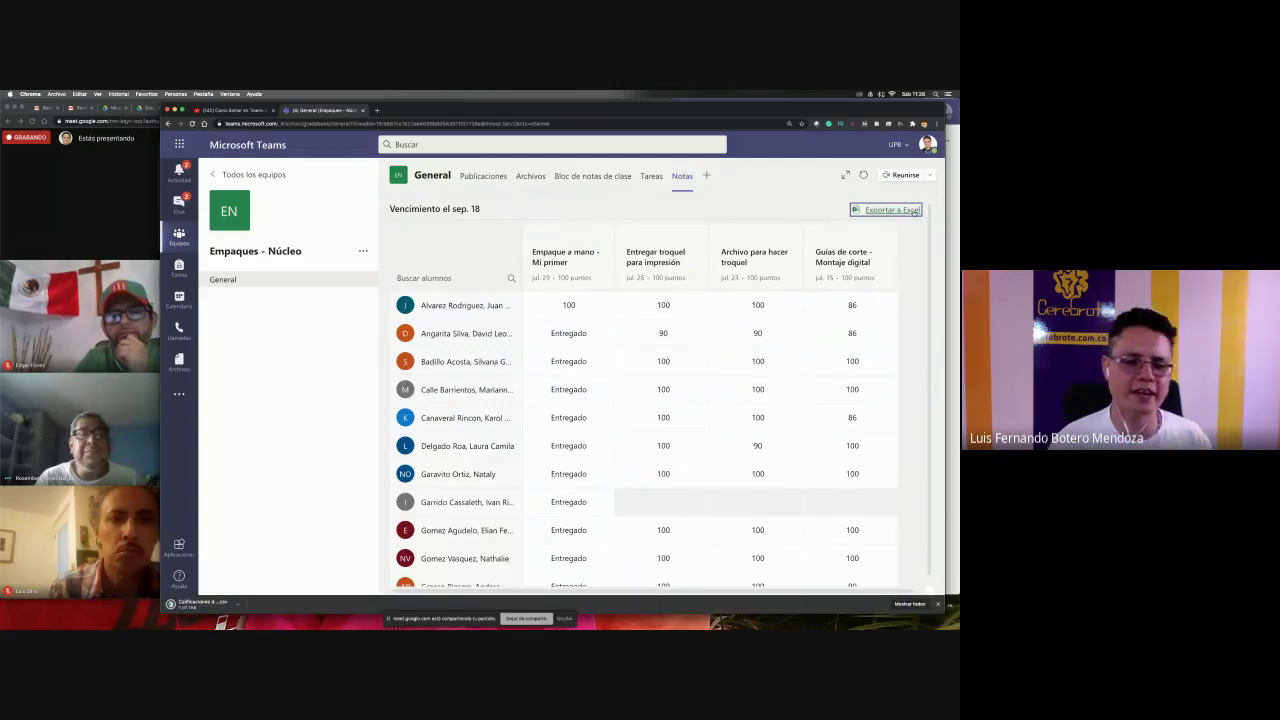
- Open the downloaded Calificaciones de Empaques CSV in Excel
key("Tab")
left_click(412, 587)
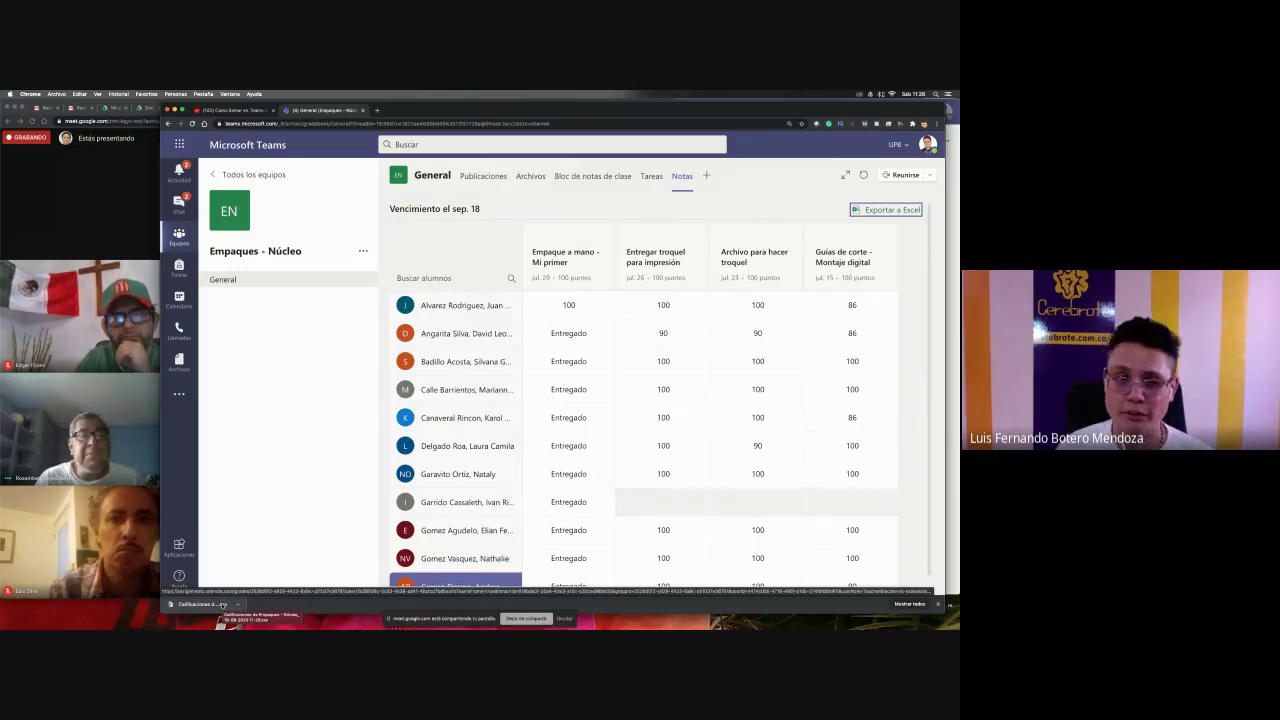
left_click(223, 605)
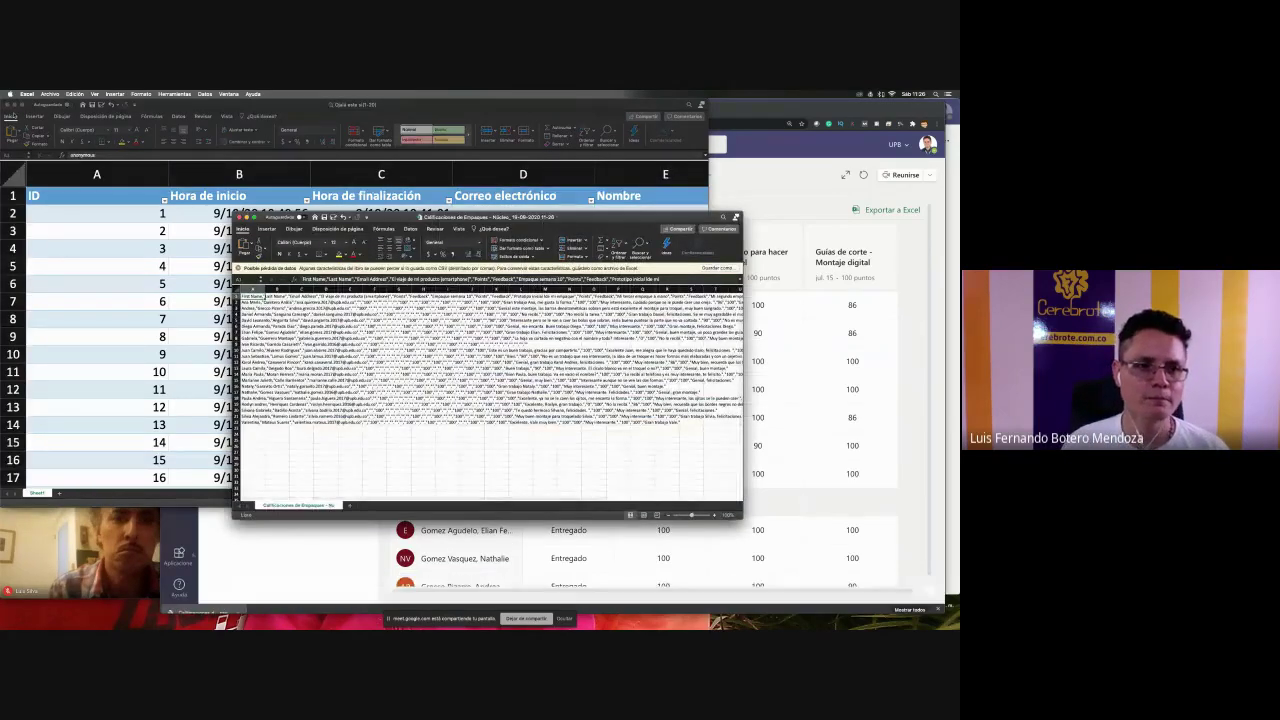
key("super+Tab")
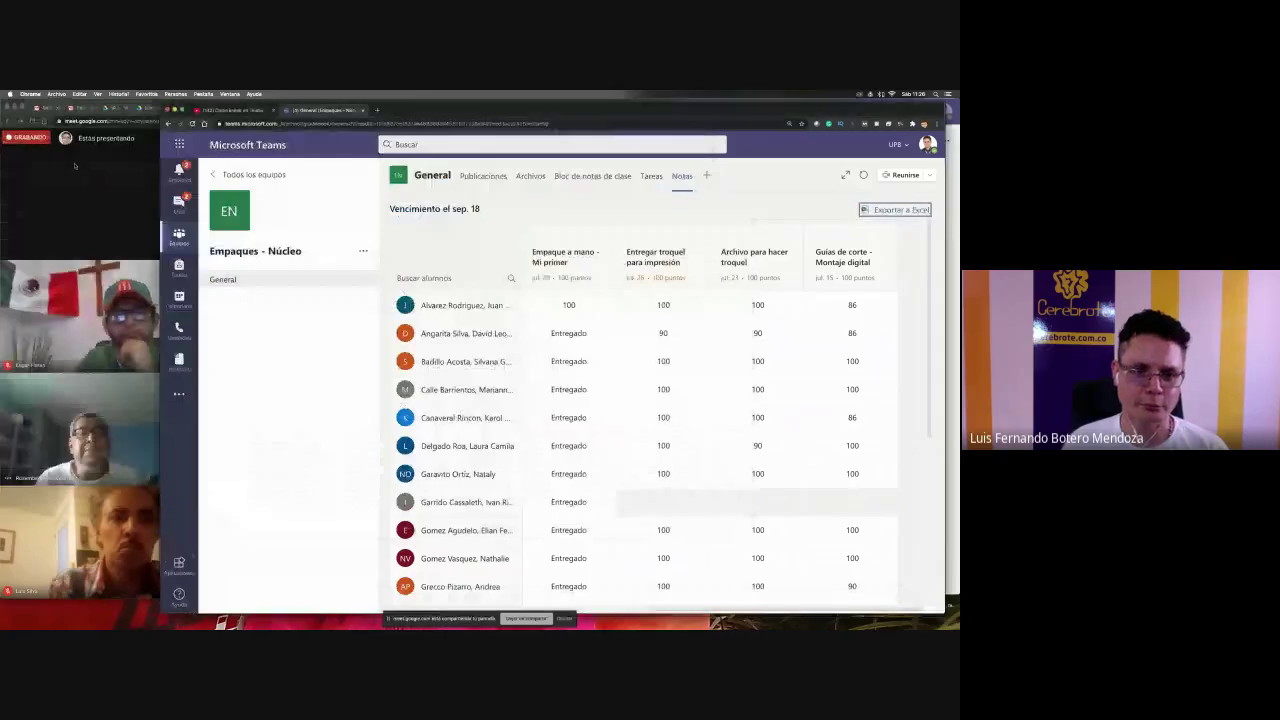
key("super+Tab")
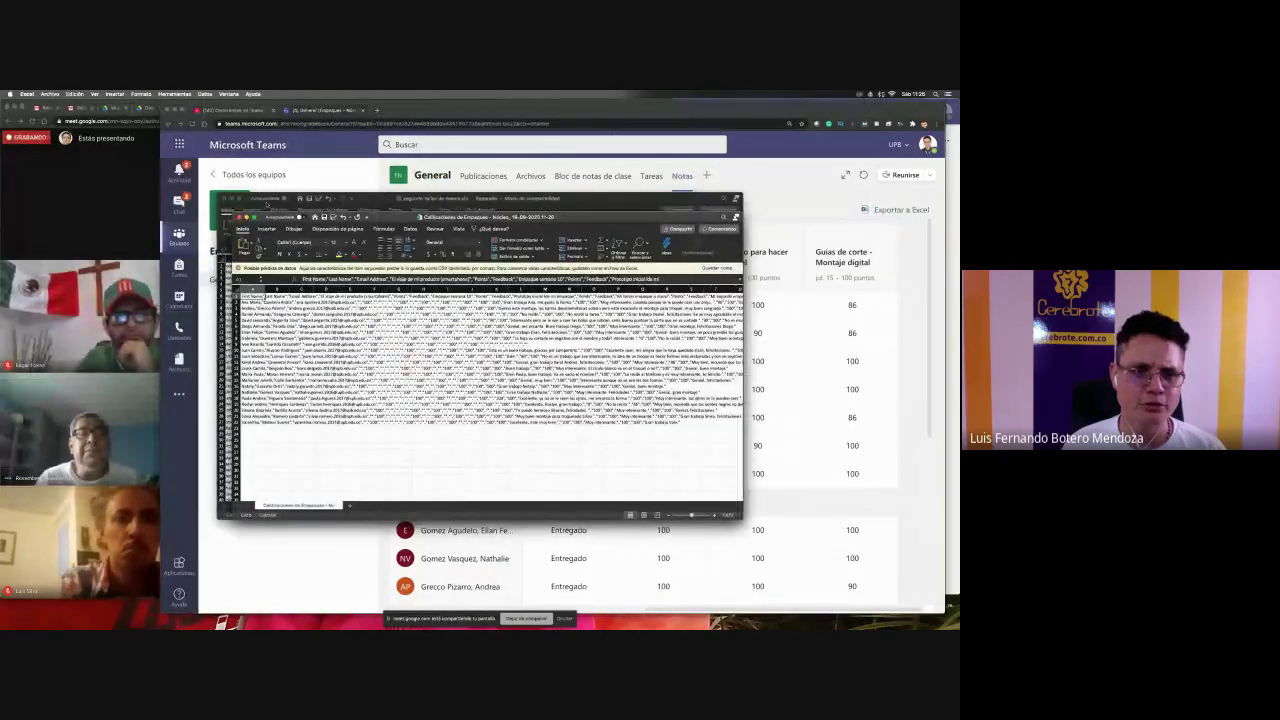
- Close segundo-taller-de-teams.xls without saving and enlarge the grades window
key("super+grave")
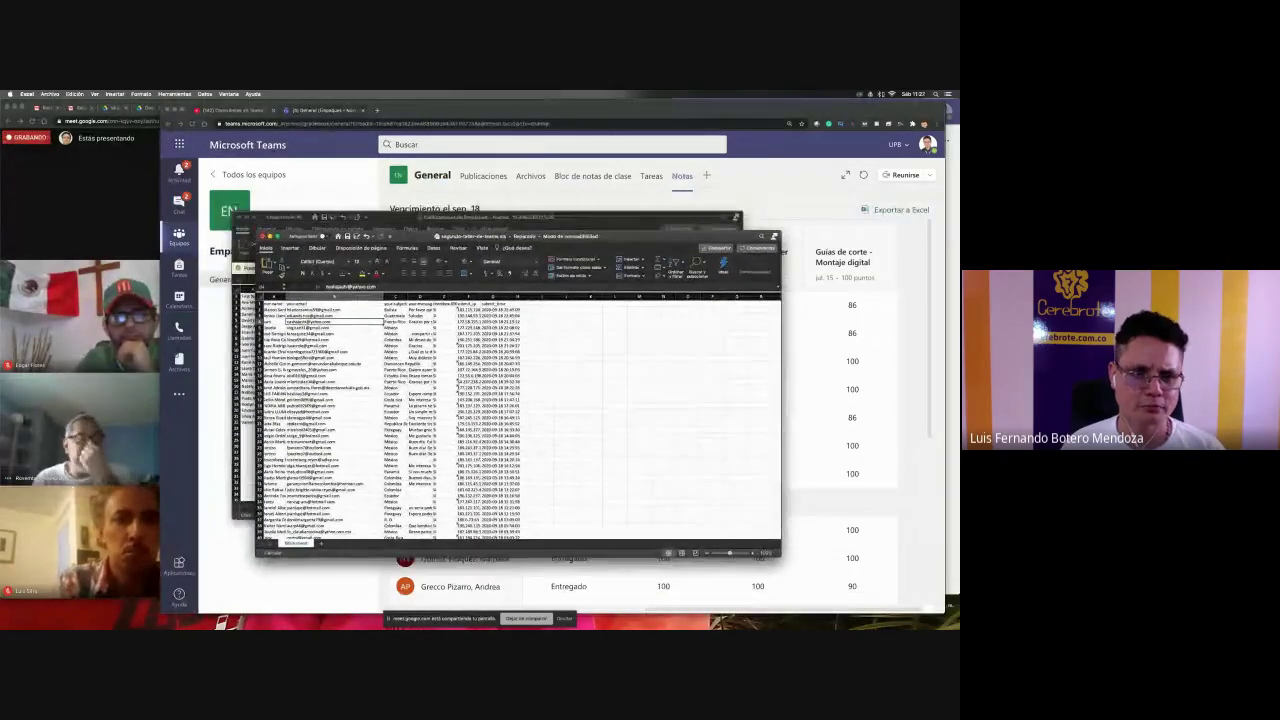
key("super+w")
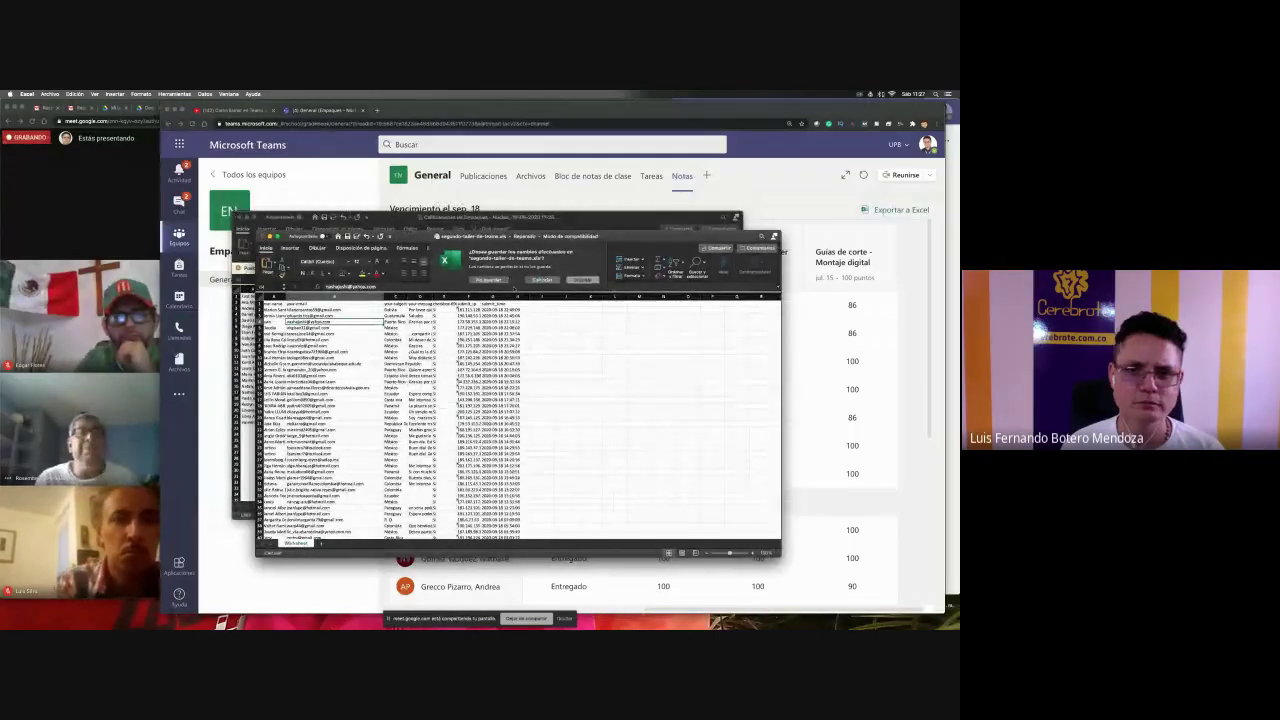
left_click(500, 280)
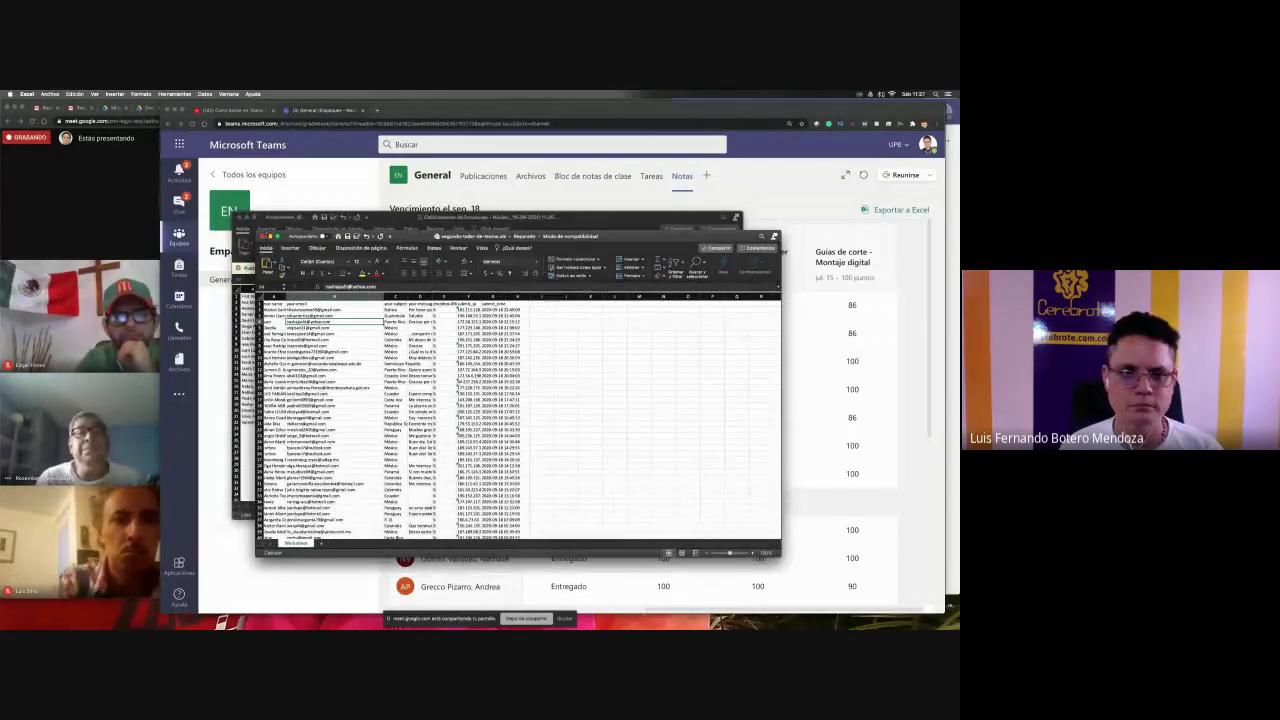
double_click(485, 214)
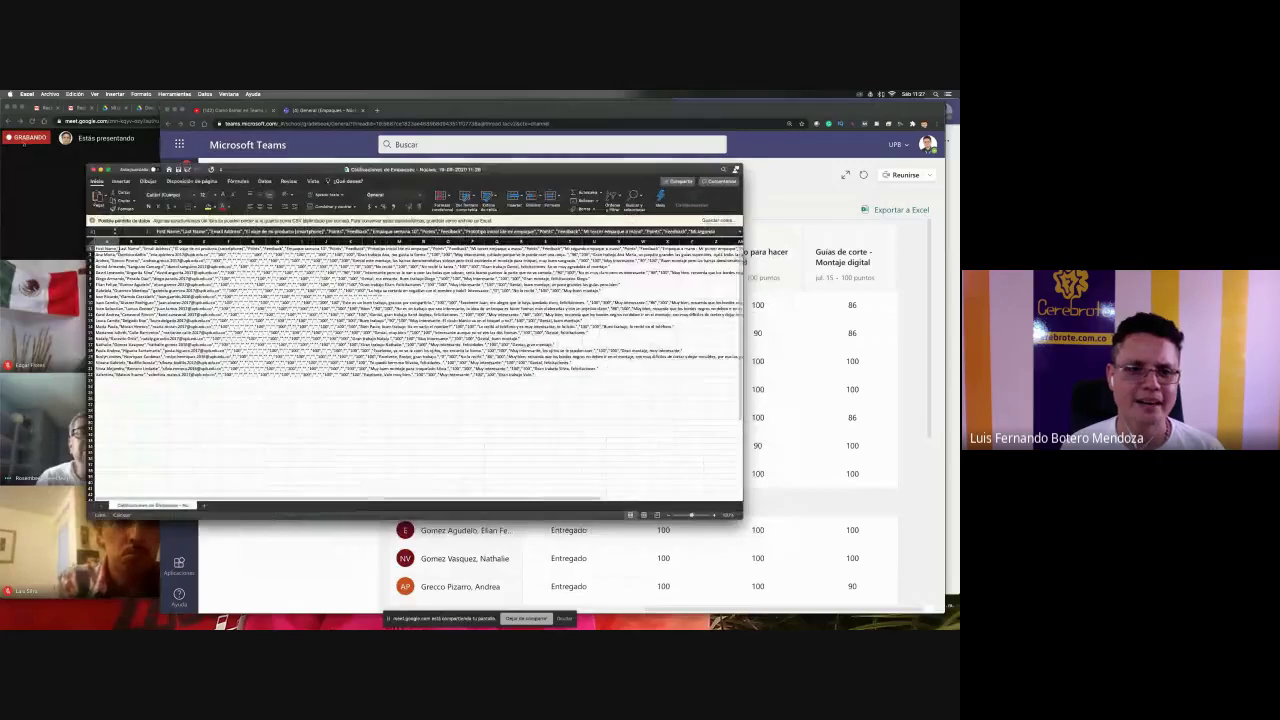
left_click_drag(738, 520, 888, 605)
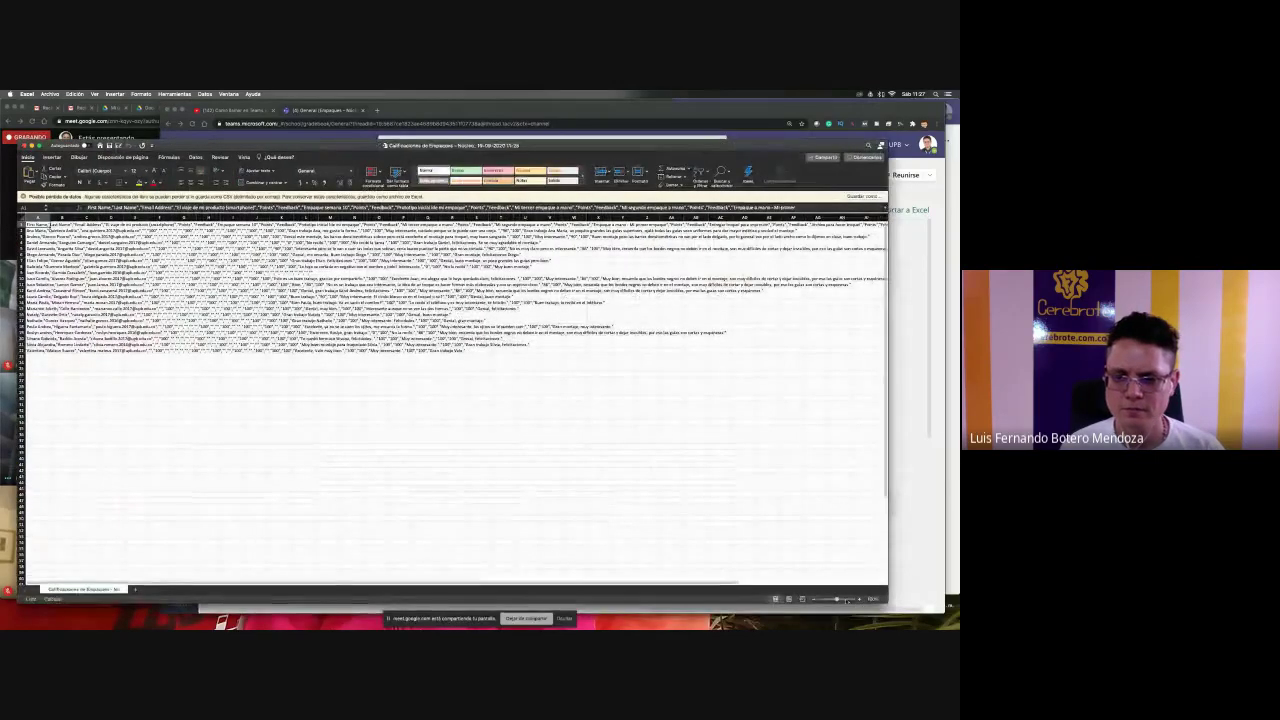
- Zoom in and scroll the sheet to inspect the unsplit CSV rows in column A
left_click(846, 599)
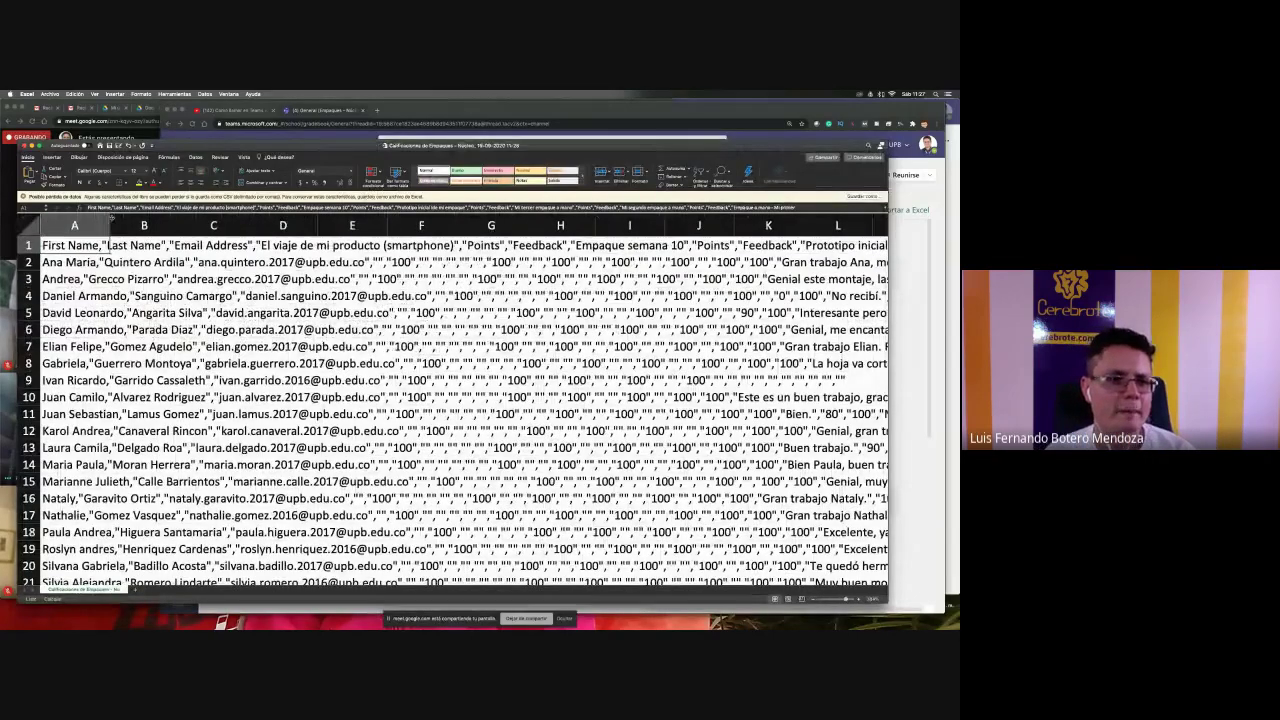
scroll(352, 247, "right", 1)
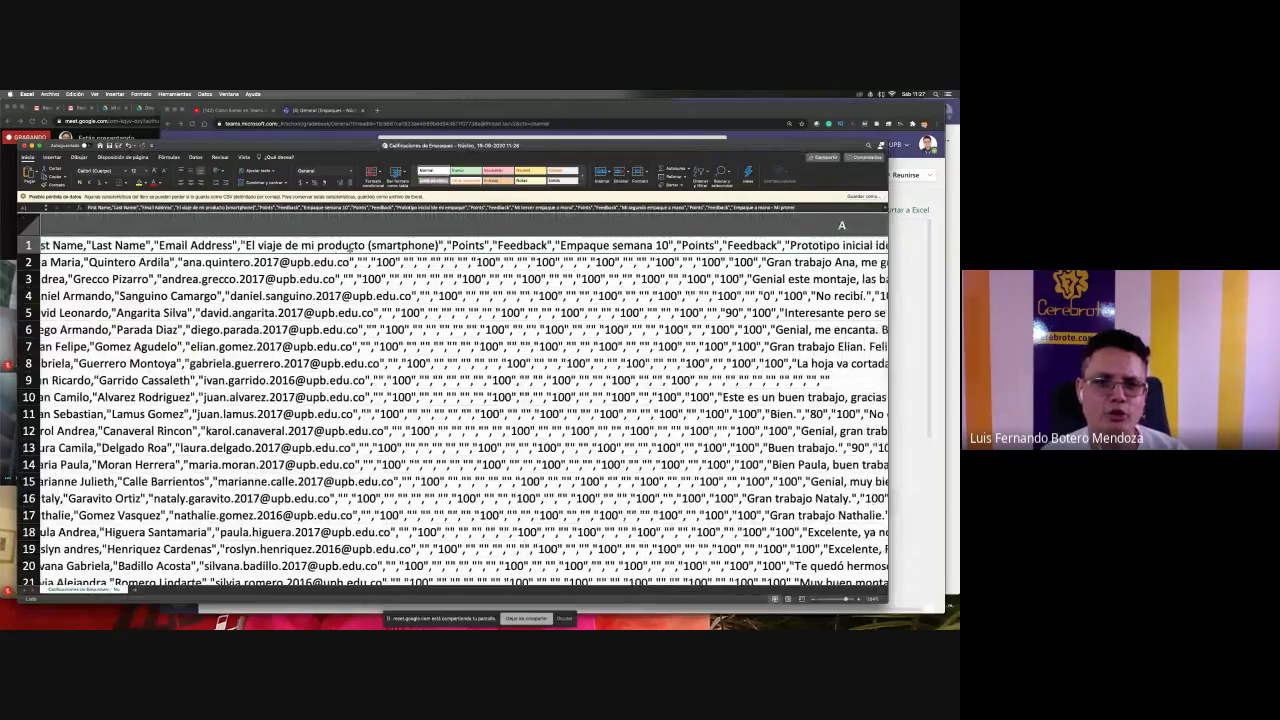
scroll(352, 247, "right", 5)
scroll(352, 247, "right", 20)
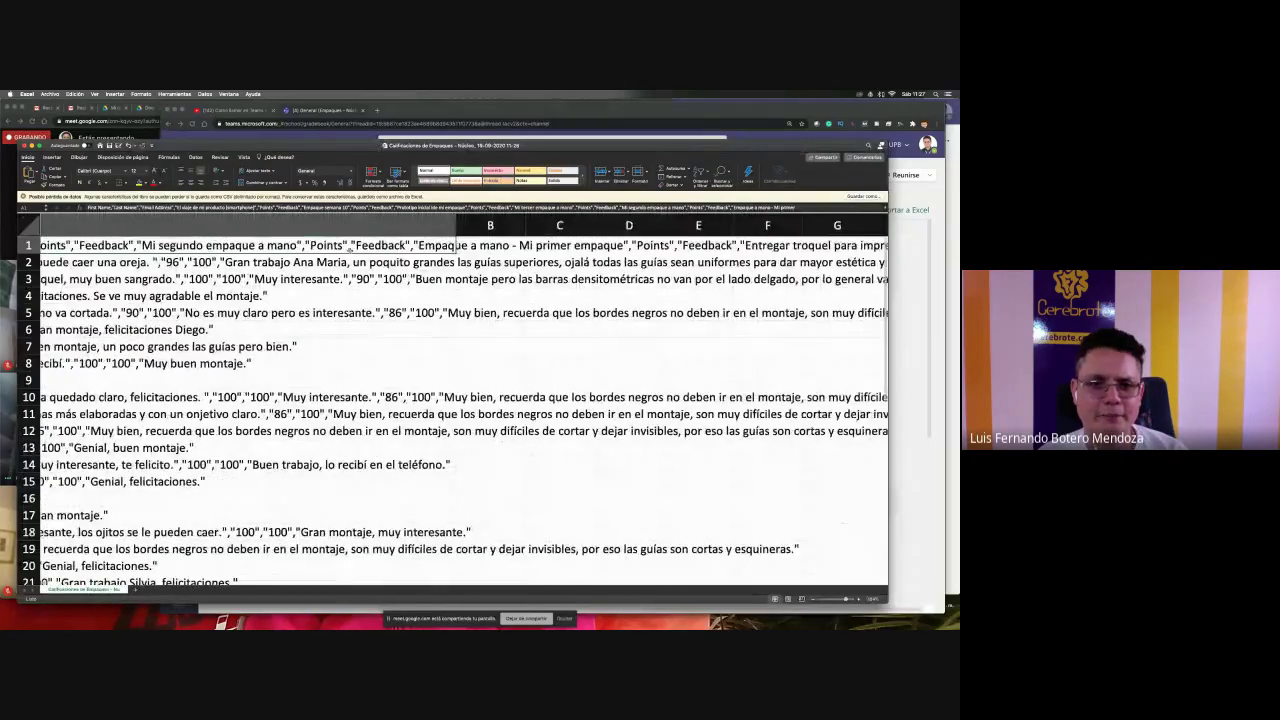
scroll(348, 248, "left", 20)
scroll(356, 385, "down", 15)
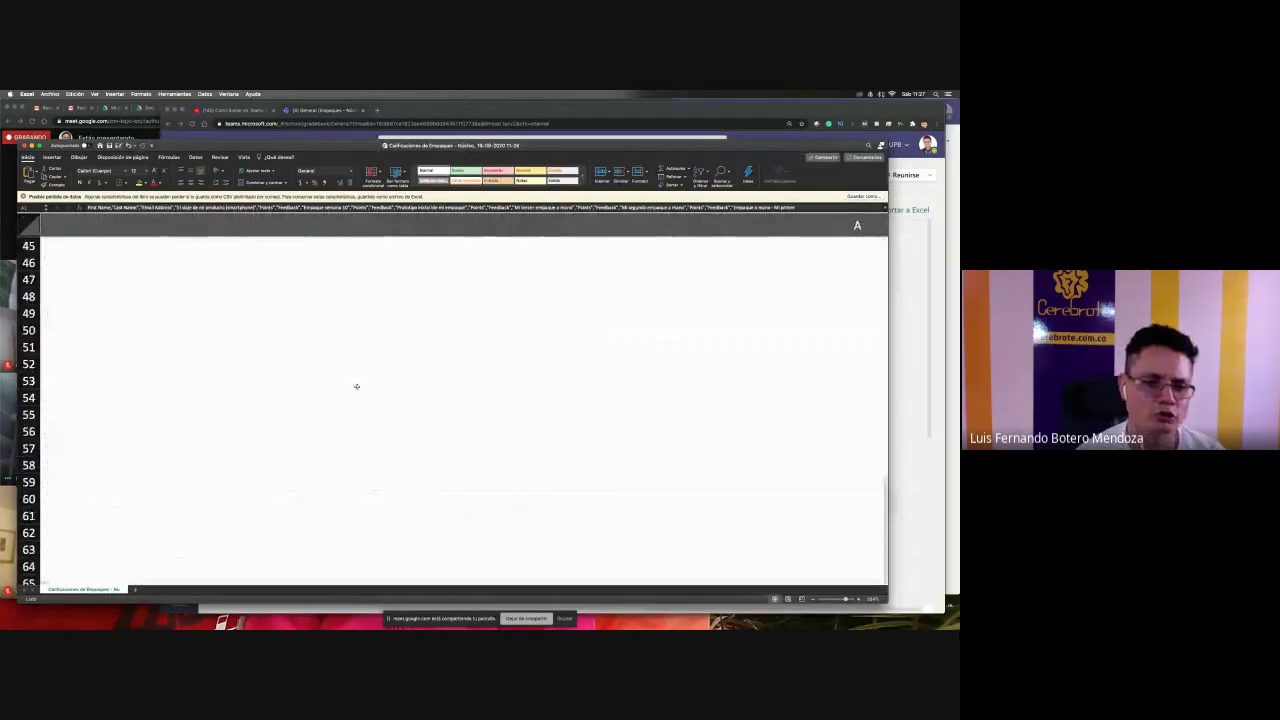
scroll(356, 385, "up", 15)
scroll(355, 383, "right", 7)
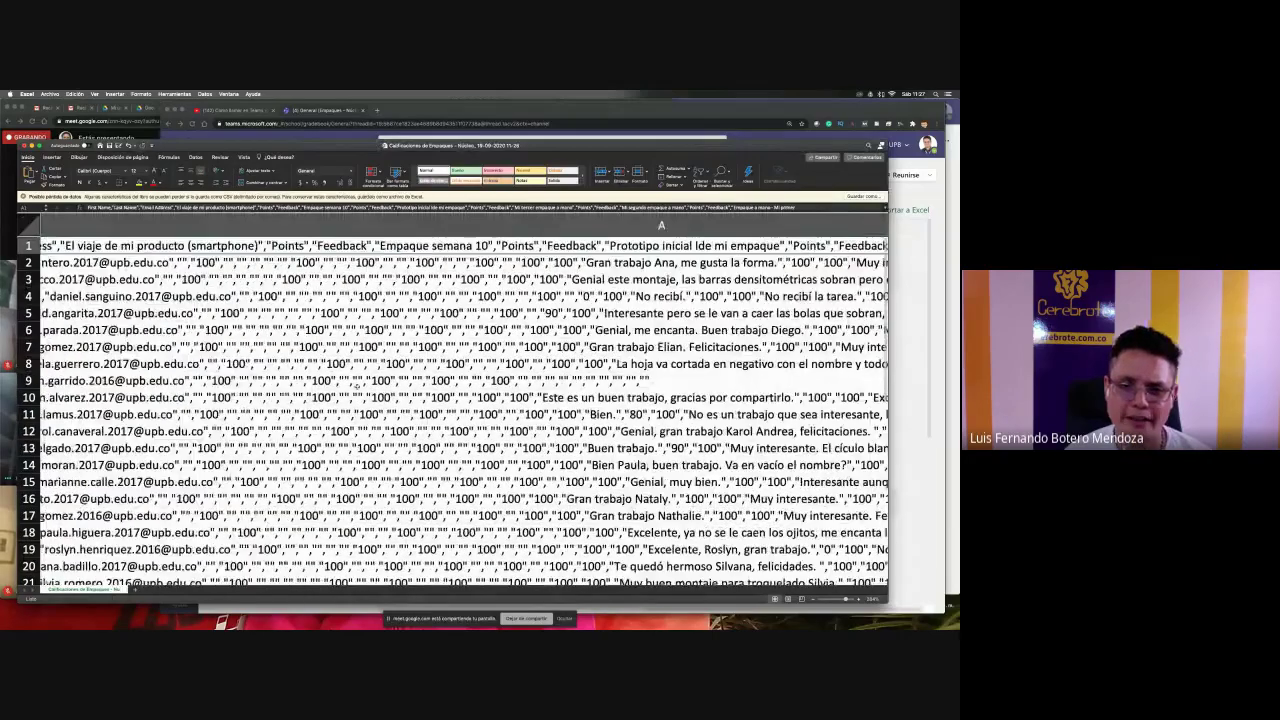
scroll(356, 385, "left", 7)
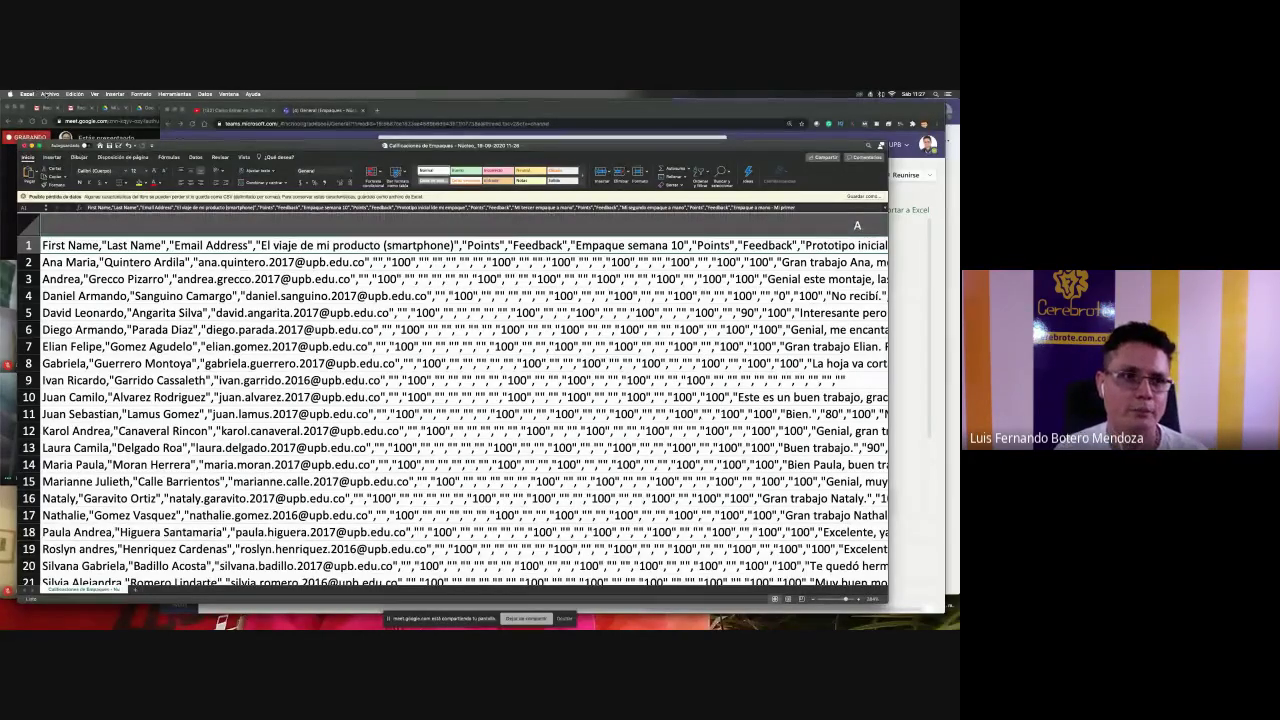
- Close the CSV workbook, choosing No guardar at the save prompt
left_click(49, 94)
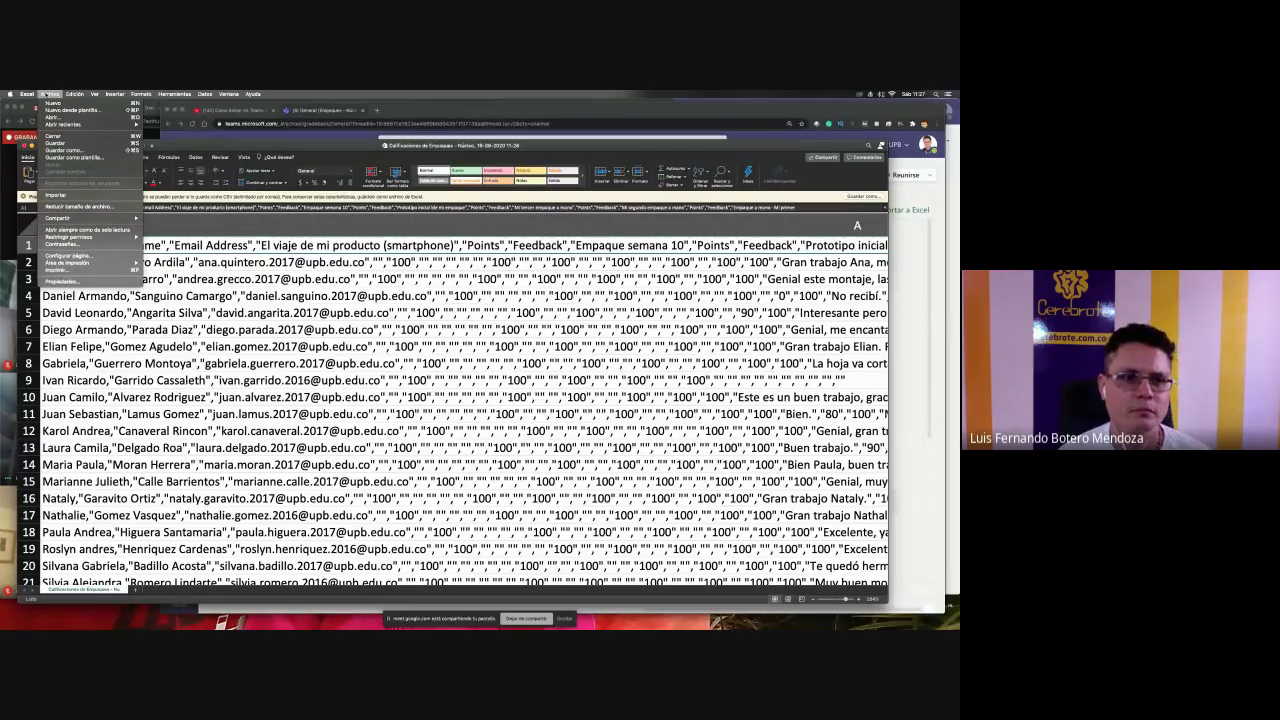
left_click(73, 194)
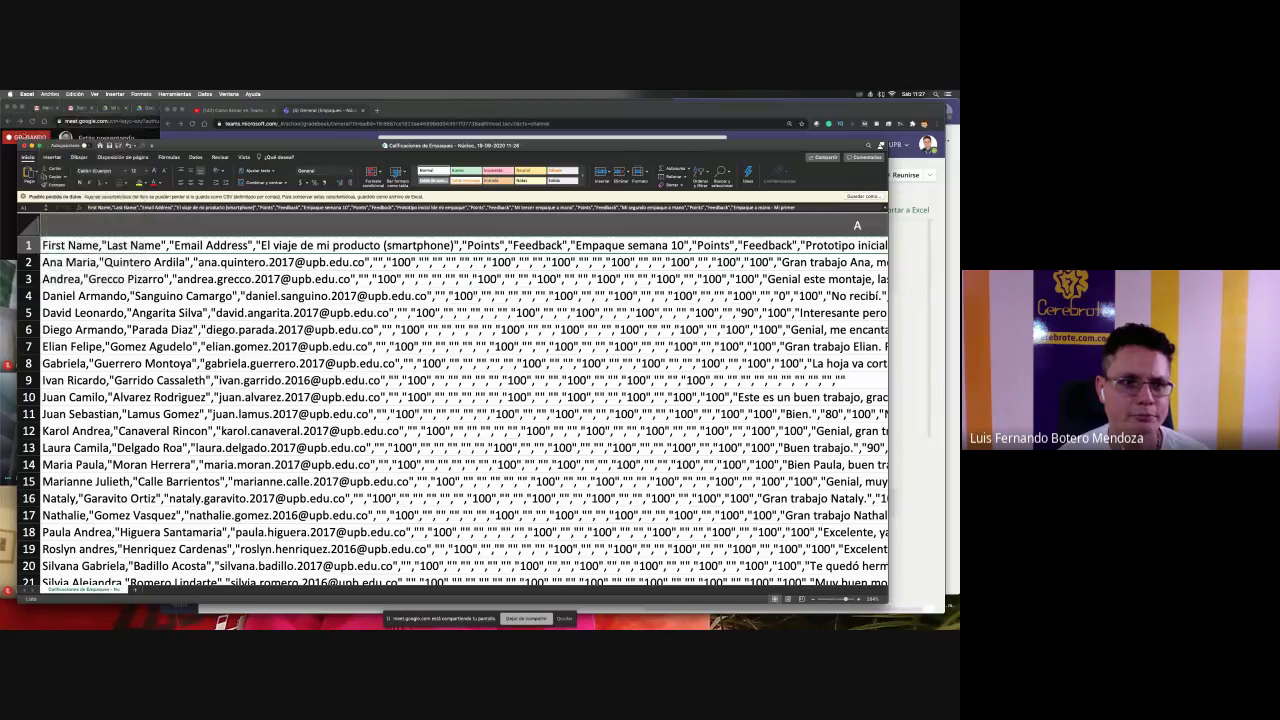
left_click(25, 145)
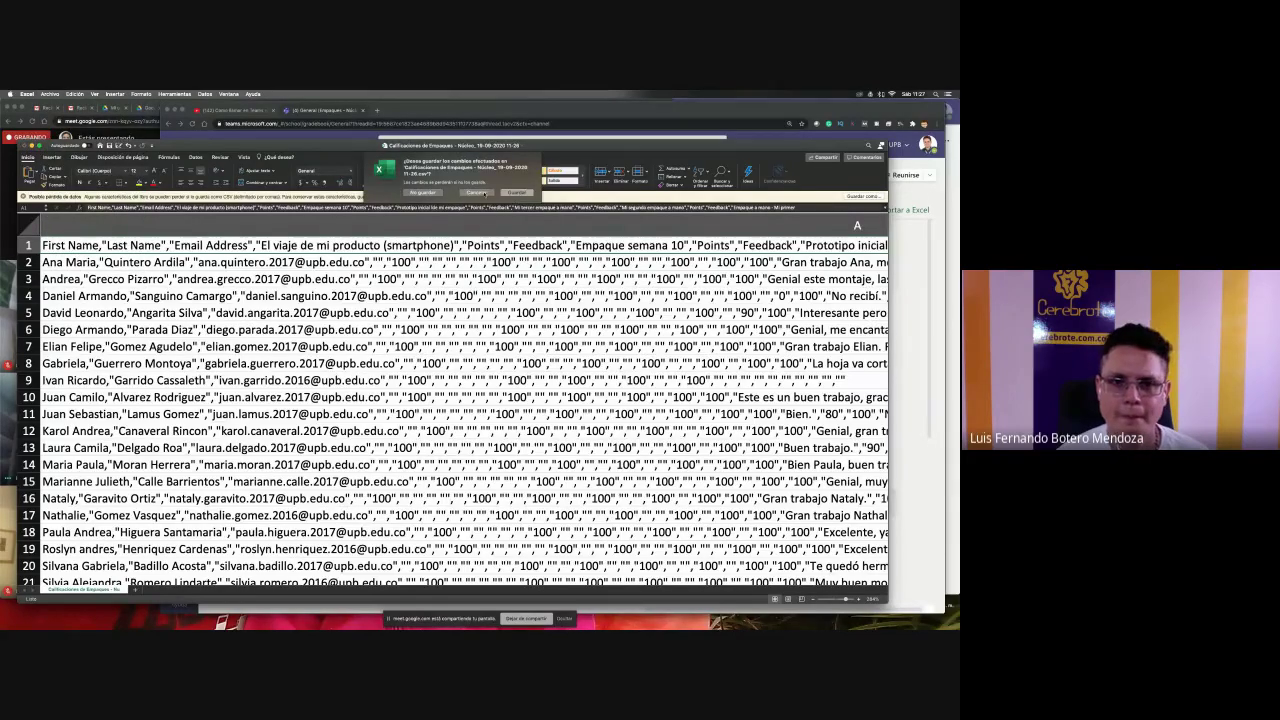
left_click(437, 193)
left_click(50, 94)
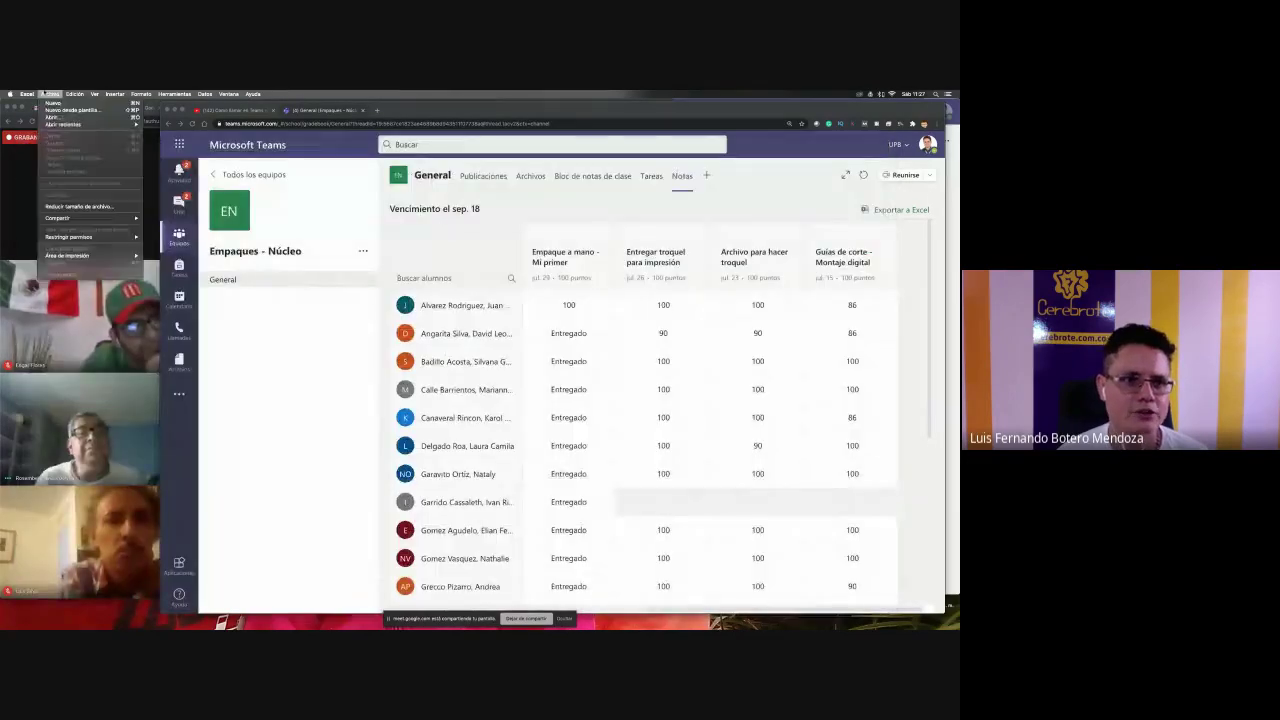
left_click(52, 116)
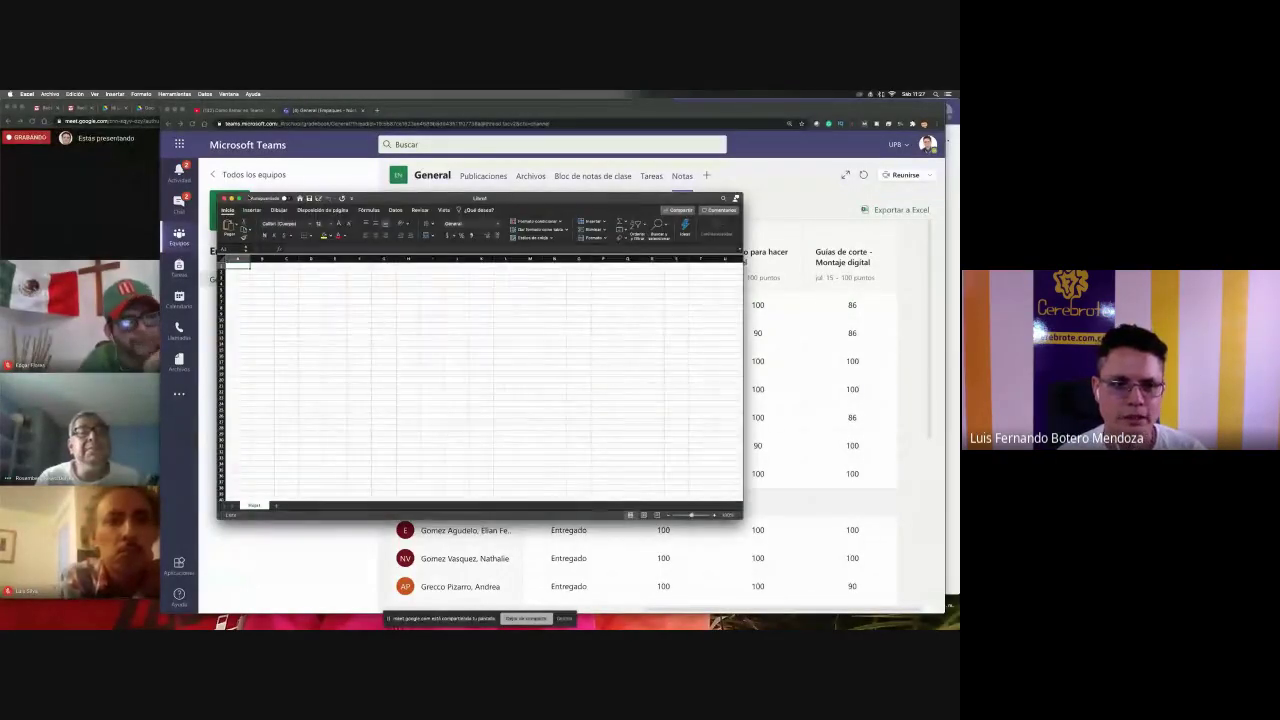
- Enlarge Libro1 and import the downloaded Calificaciones de Empaques CSV from Descargas into the text import wizard
left_click_drag(218, 195, 2, 111)
left_click(50, 94)
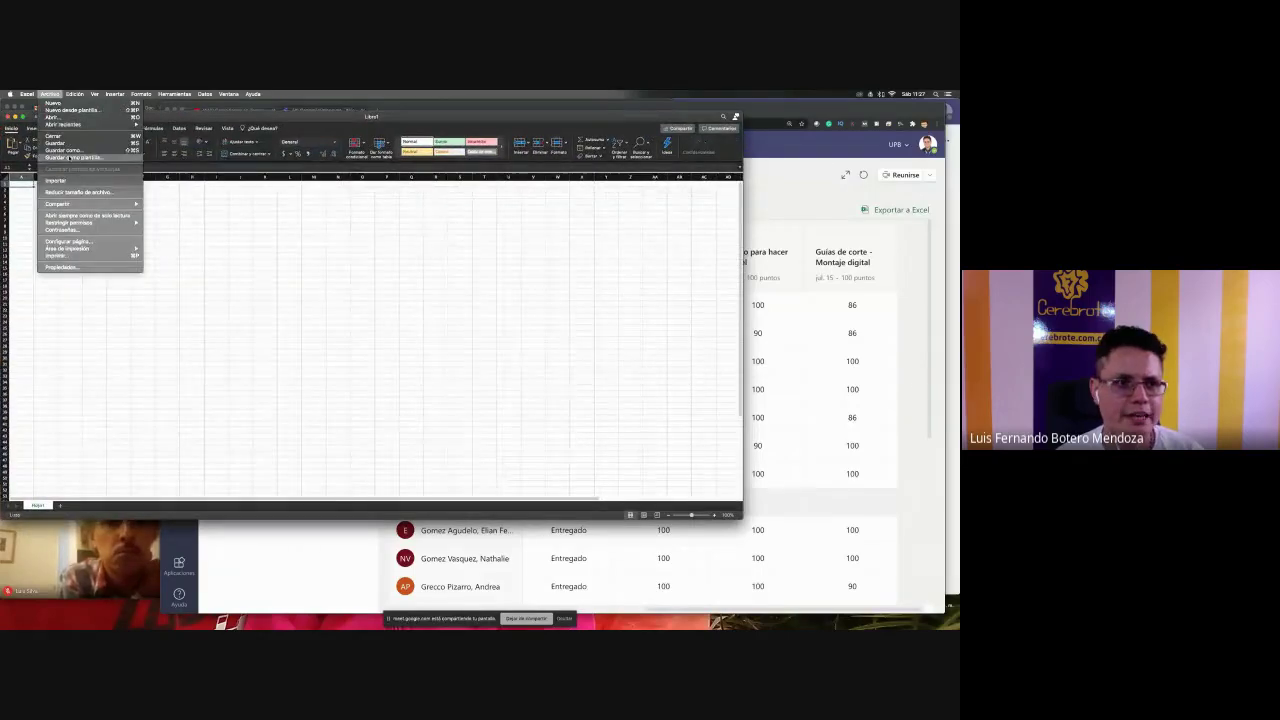
left_click(72, 181)
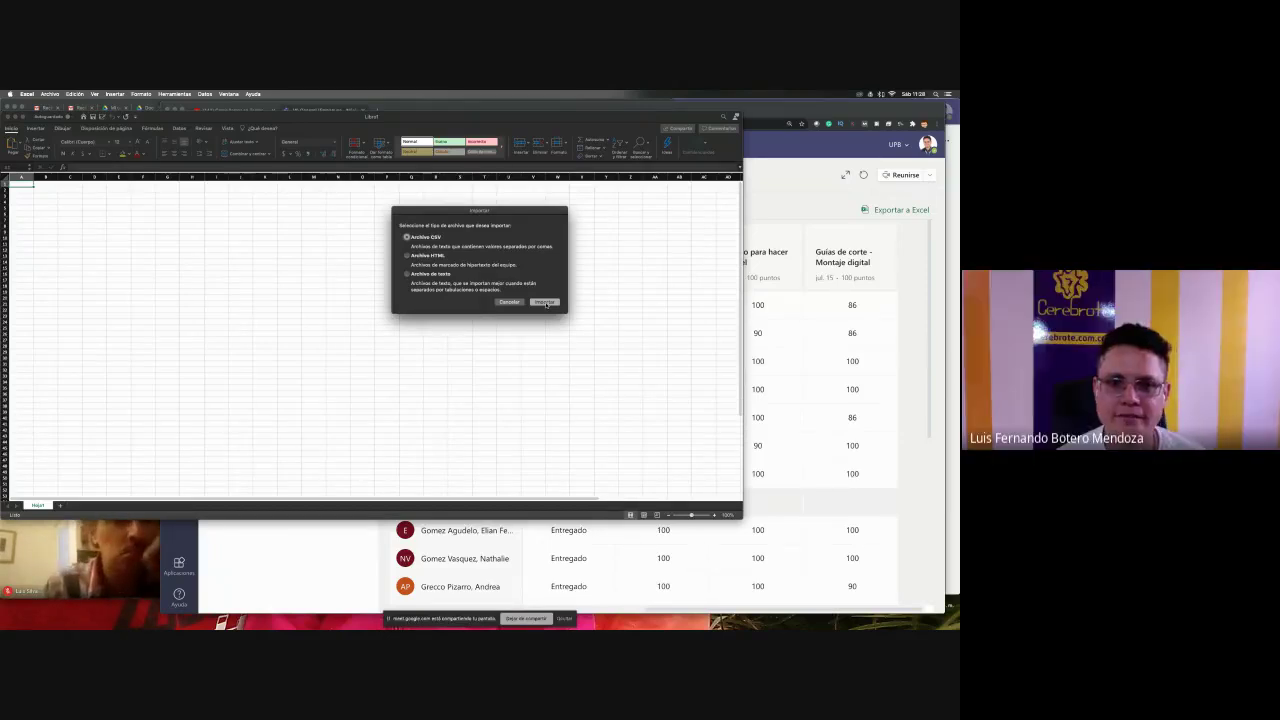
left_click(544, 302)
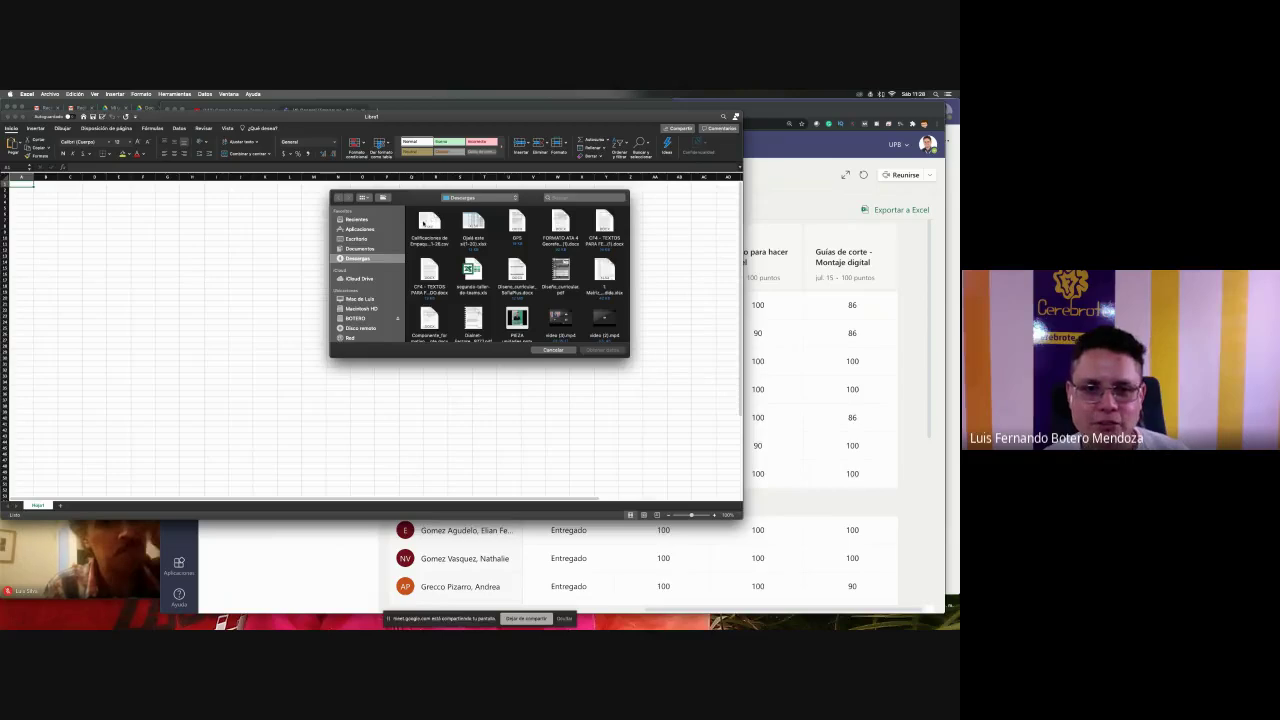
left_click(430, 225)
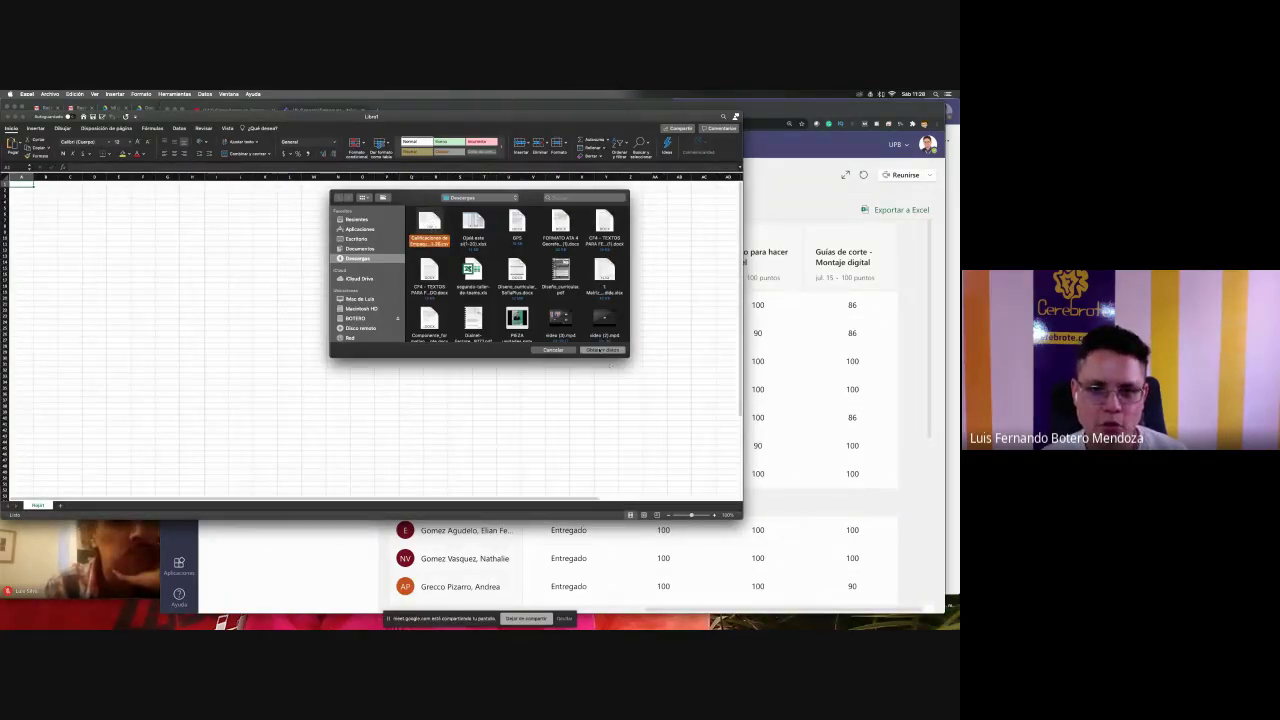
left_click(600, 351)
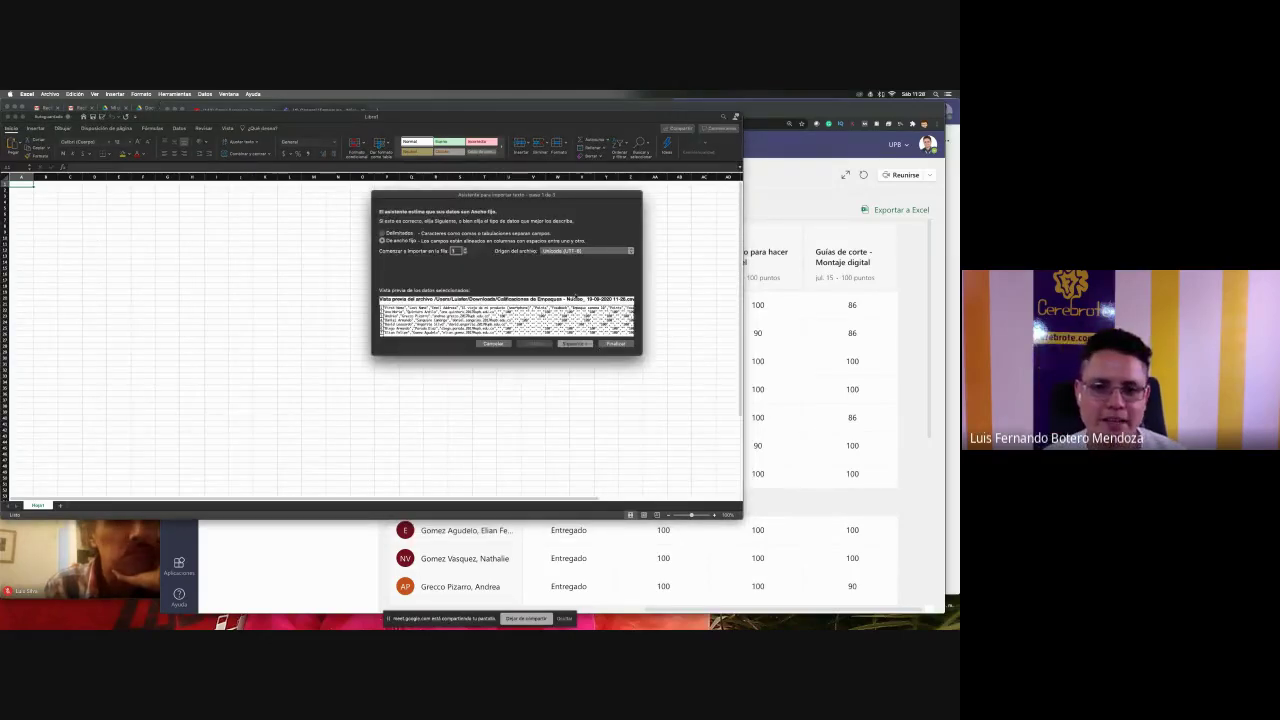
- Set the import to split fields at a comma (Otro delimiter) and finish the wizard
left_click_drag(469, 197, 318, 222)
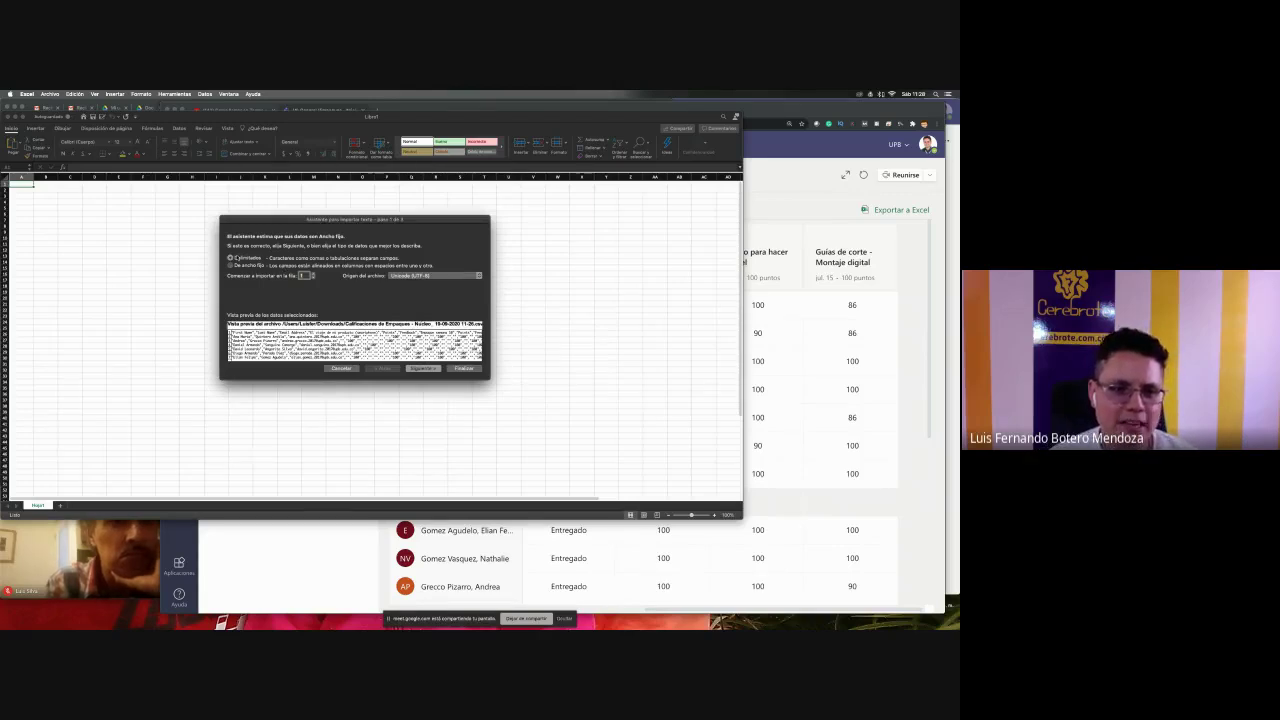
left_click(422, 368)
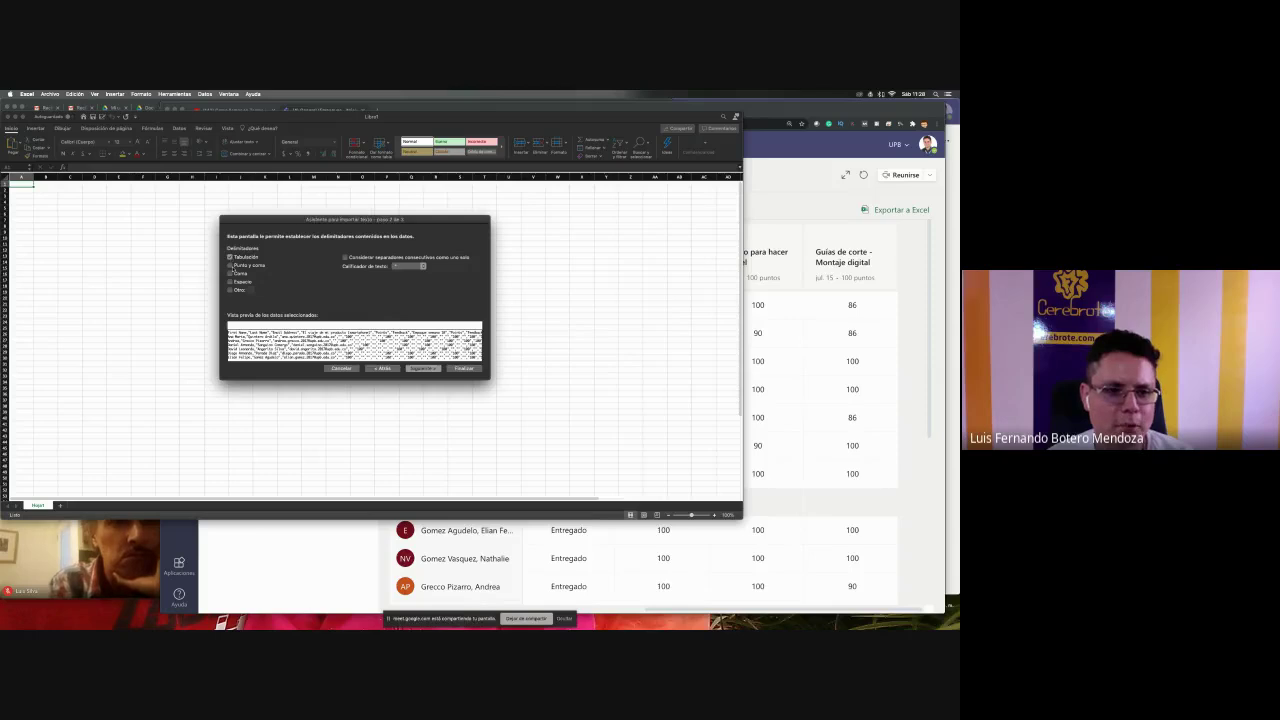
left_click(230, 290)
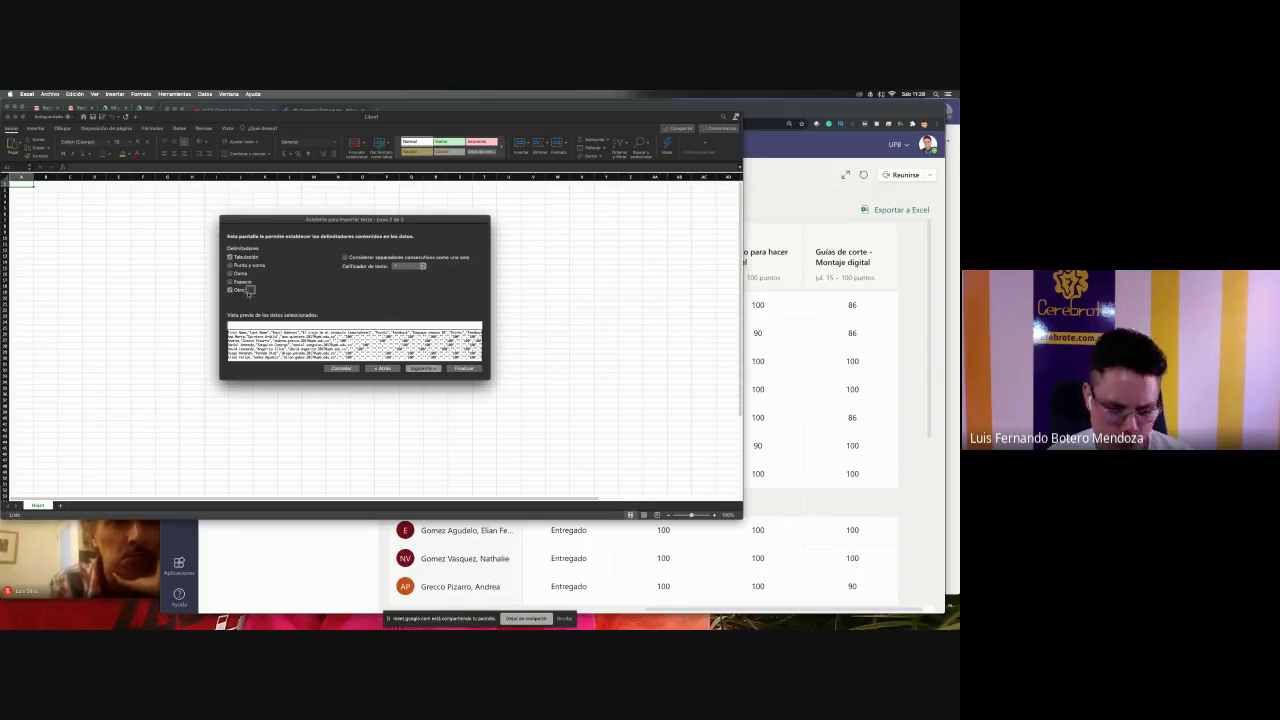
type(",")
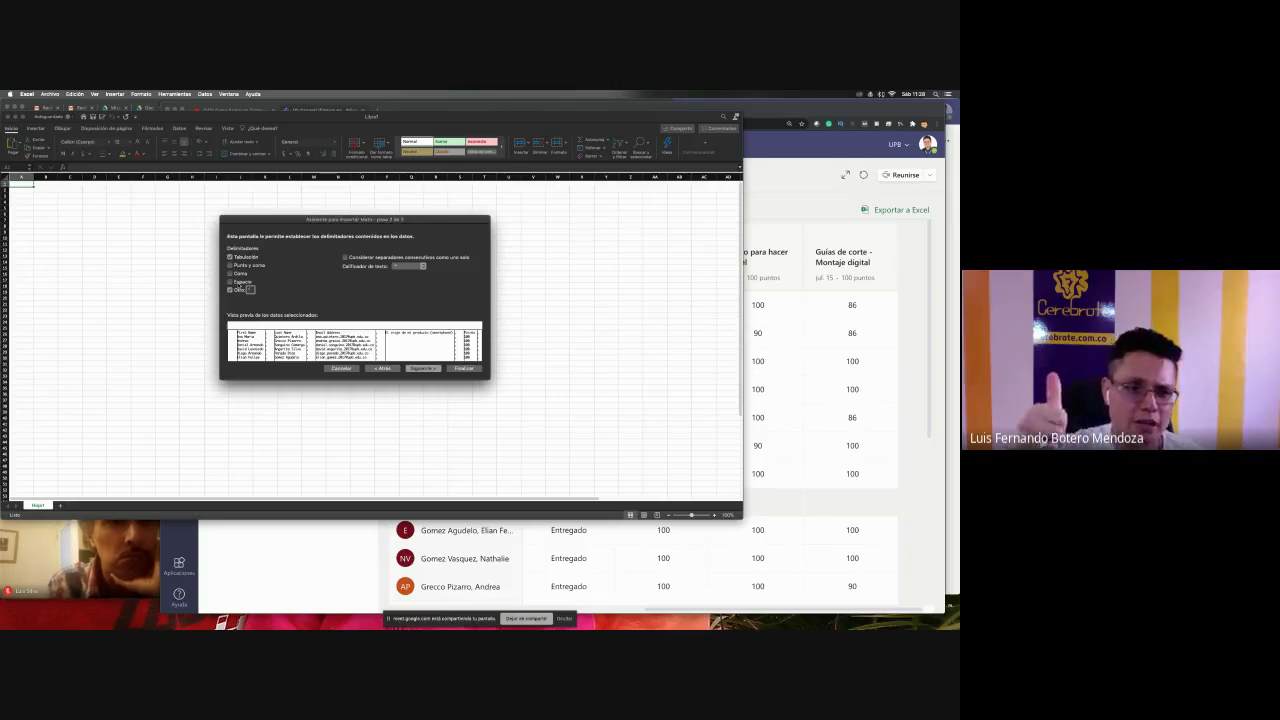
left_click(429, 369)
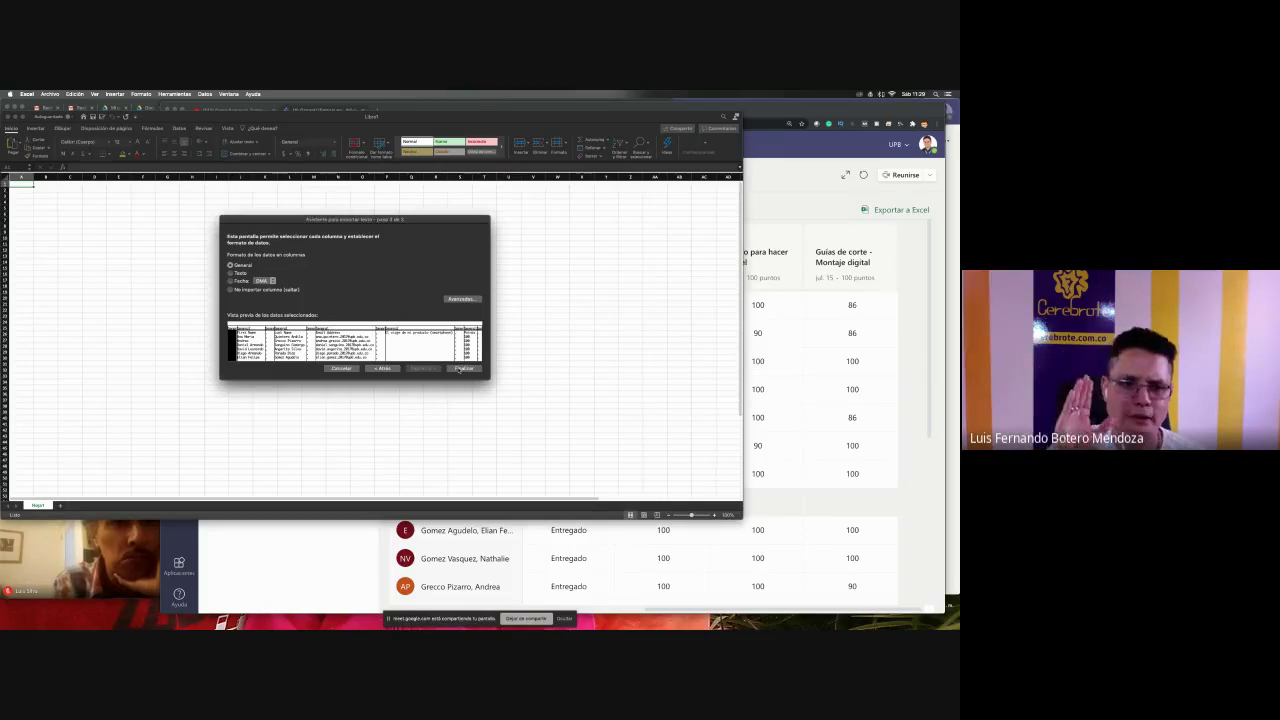
left_click(462, 368)
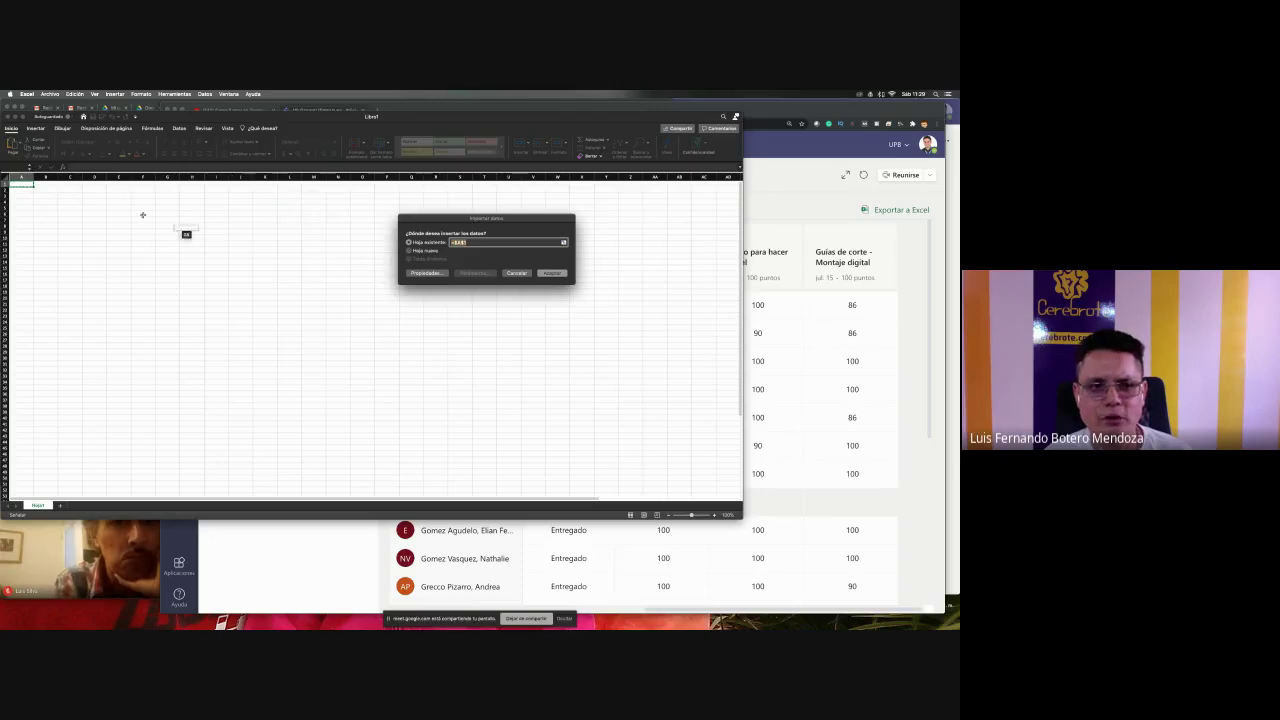
- Insert the data at $A$1 and look over the First Name, Last Name, Email and assignment columns
left_click(553, 273)
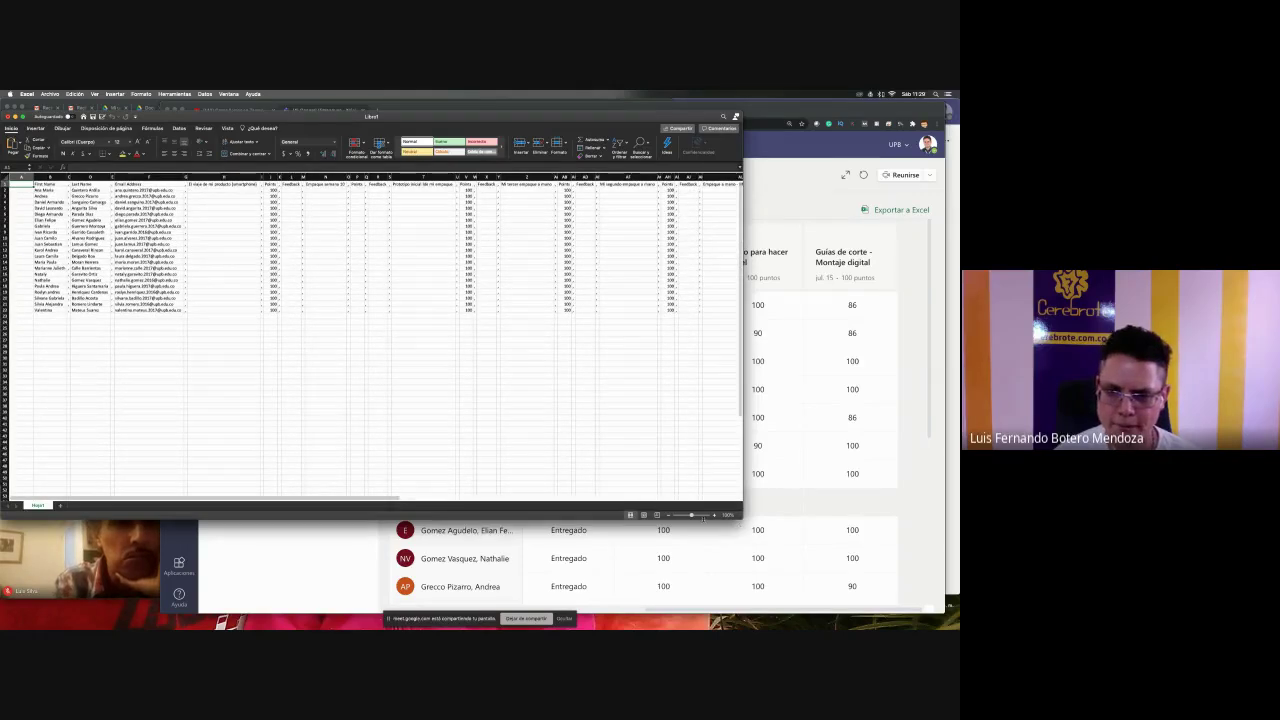
left_click(700, 515)
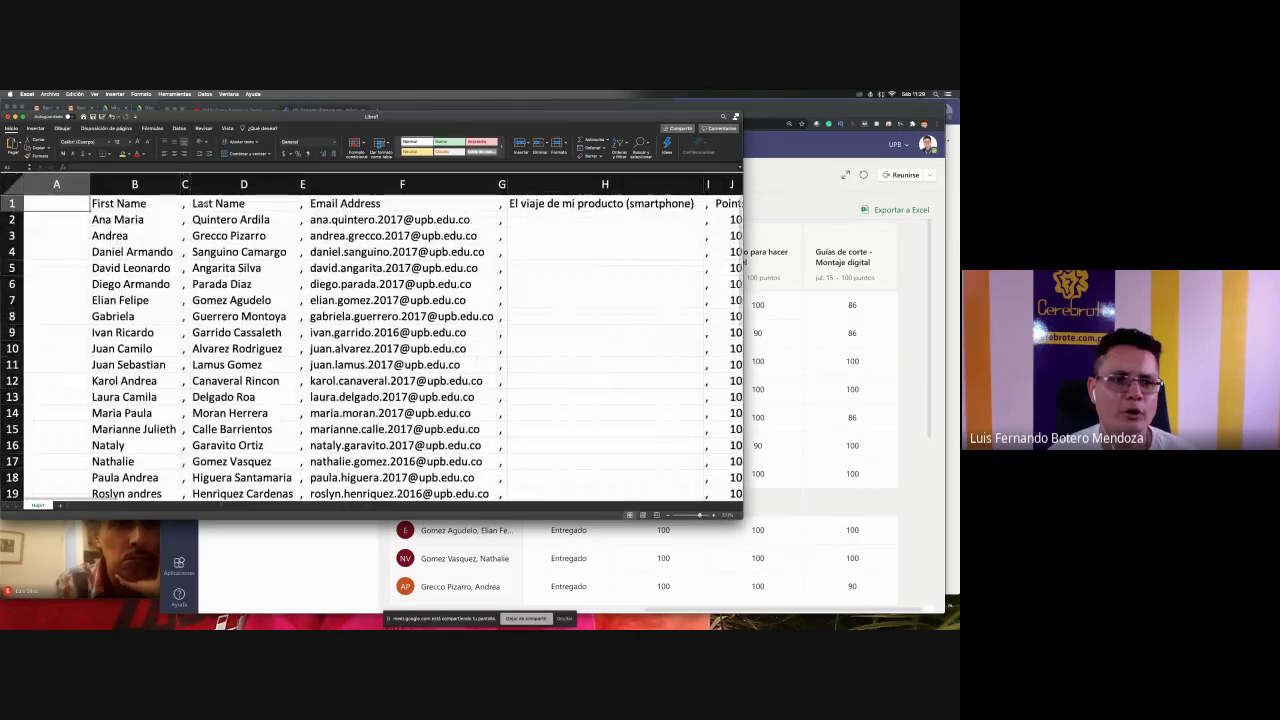
left_click(155, 201)
left_click(235, 203)
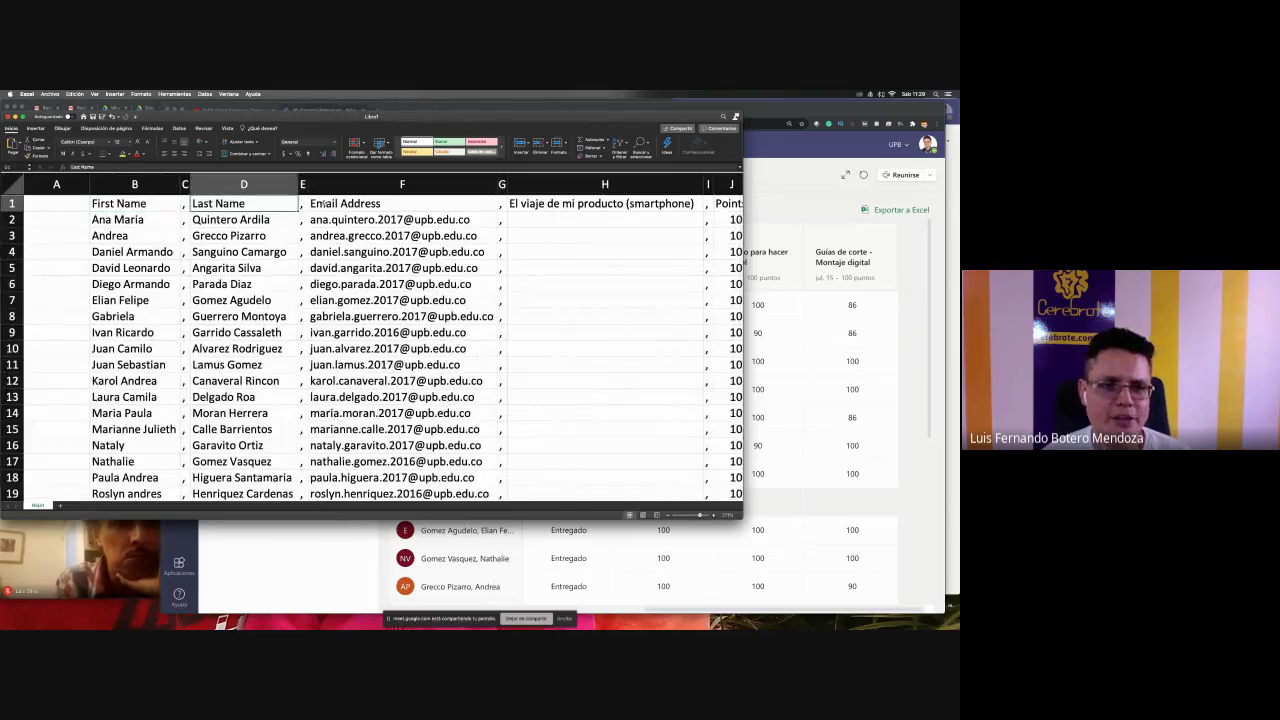
left_click(340, 203)
scroll(340, 203, "right", 5)
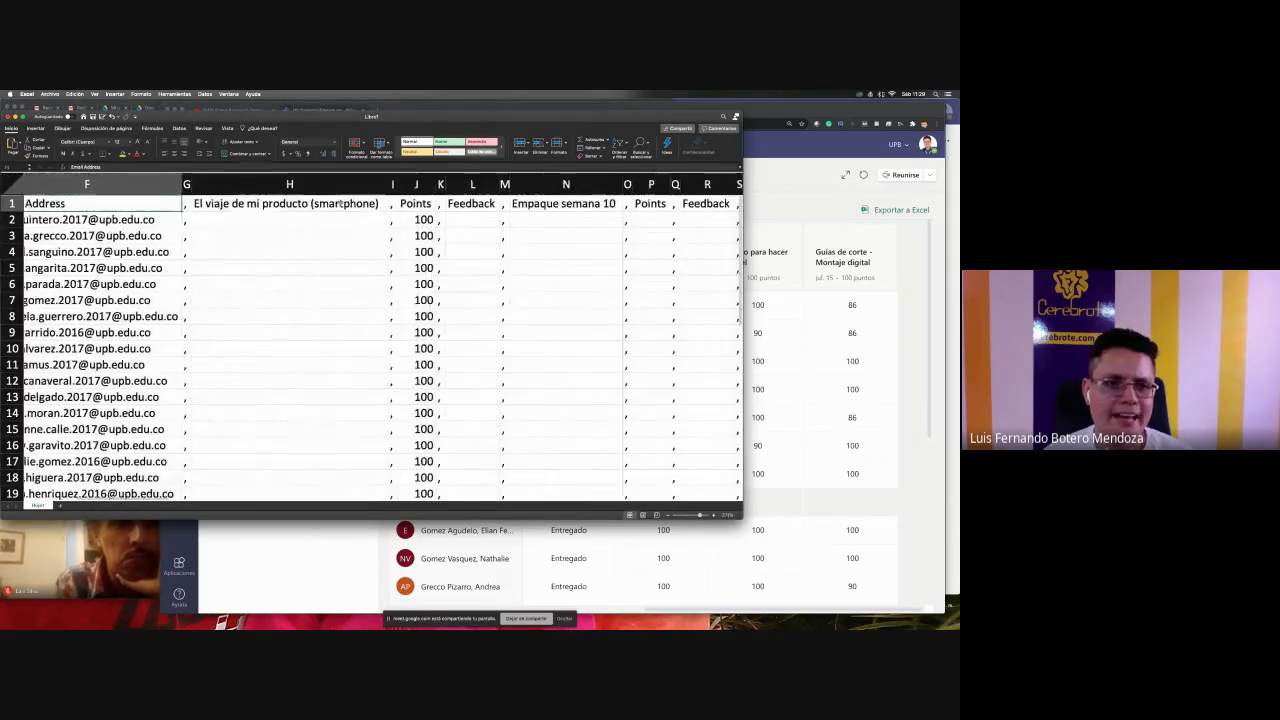
left_click(285, 203)
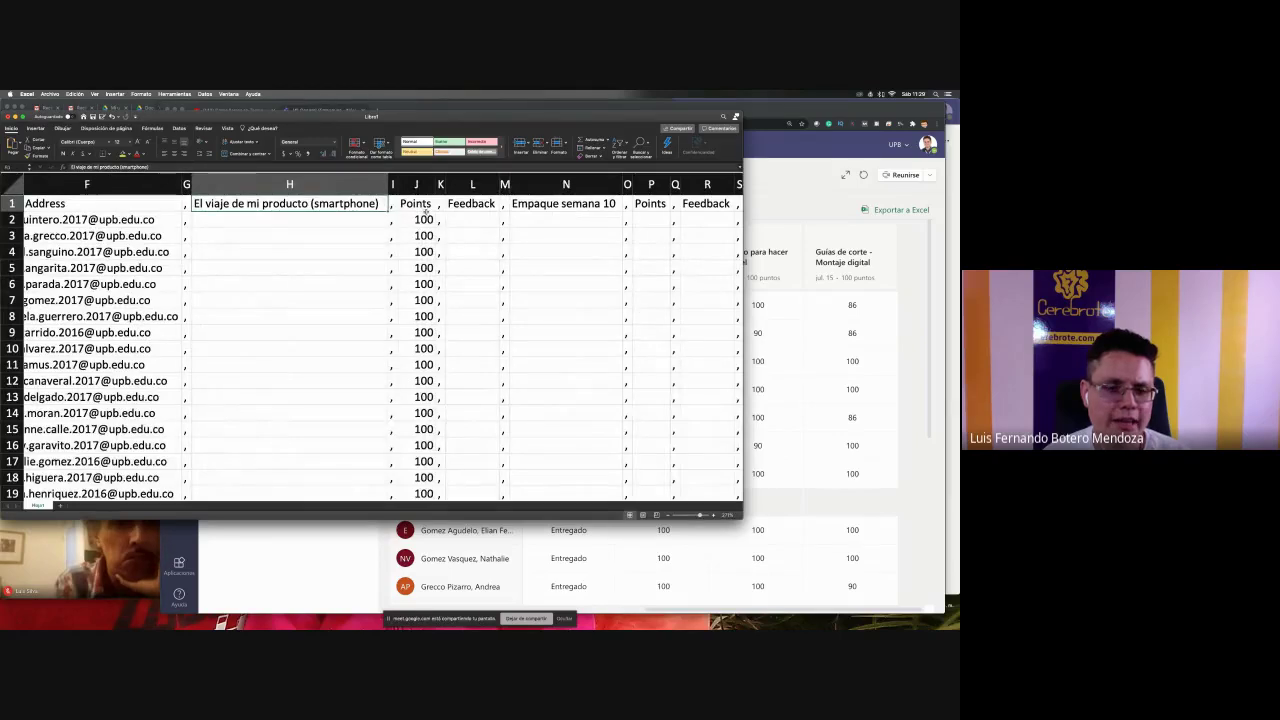
scroll(426, 208, "right", 5)
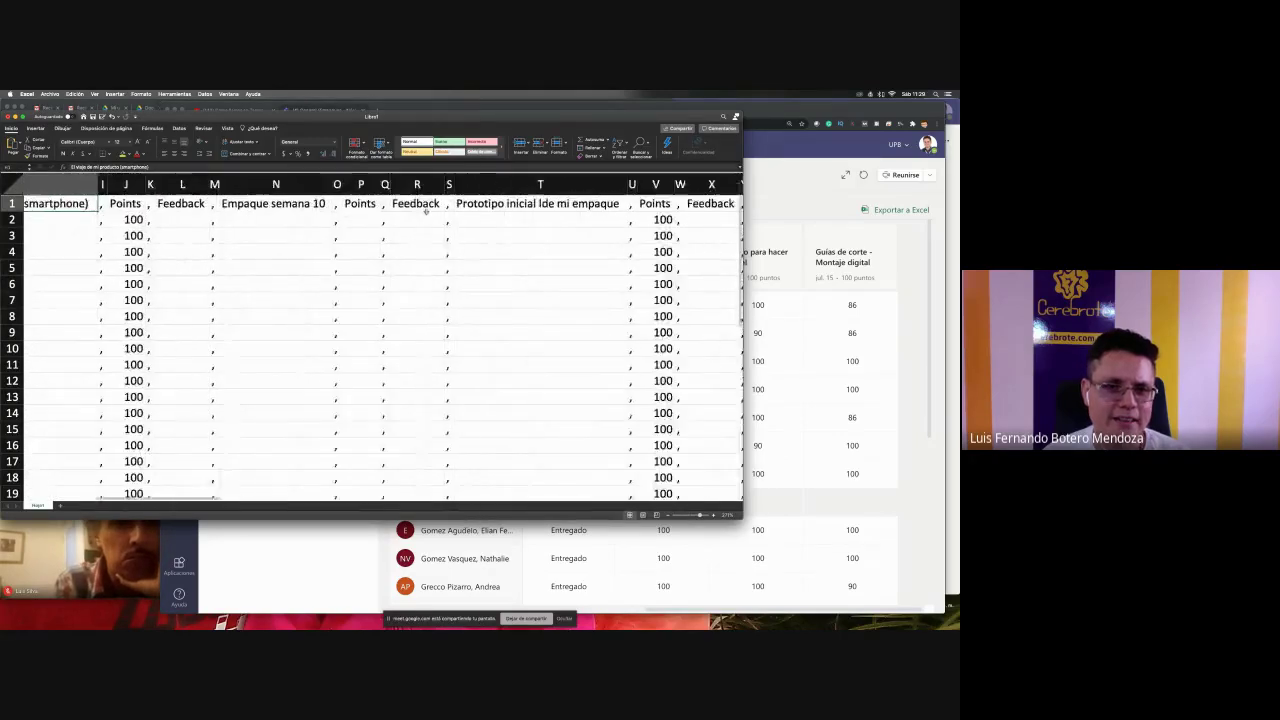
scroll(426, 211, "right", 6)
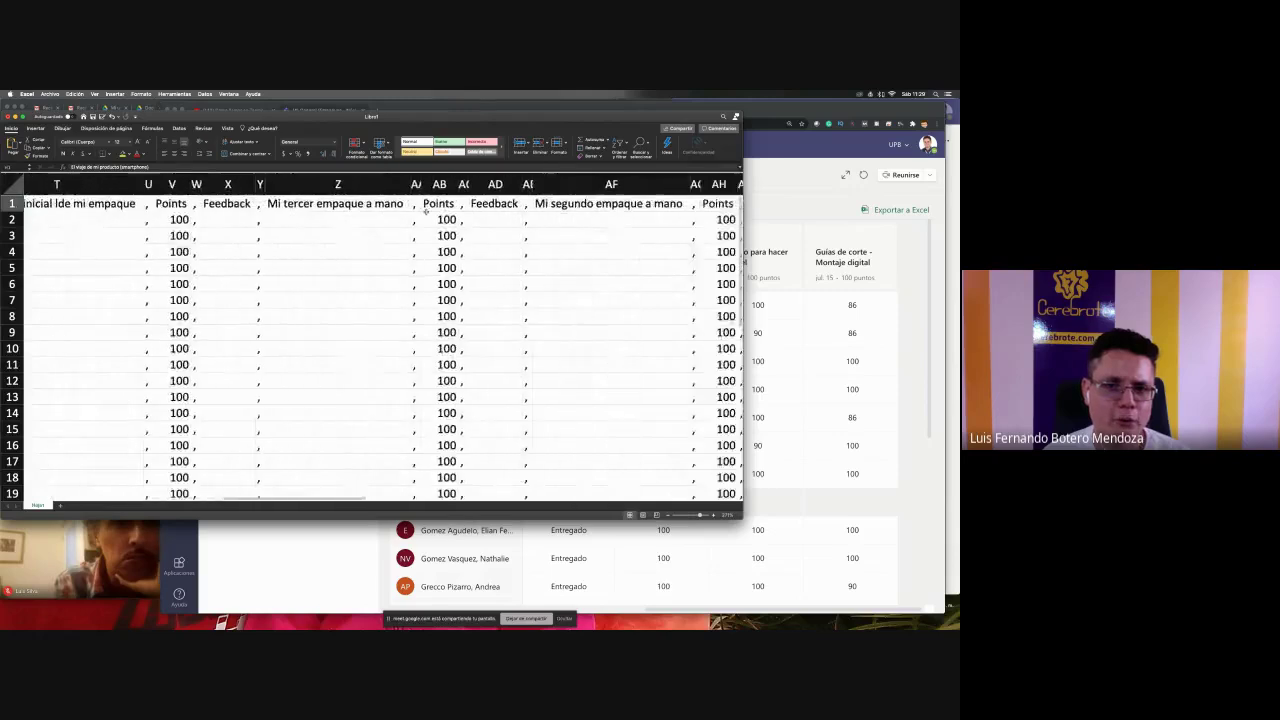
scroll(426, 211, "right", 6)
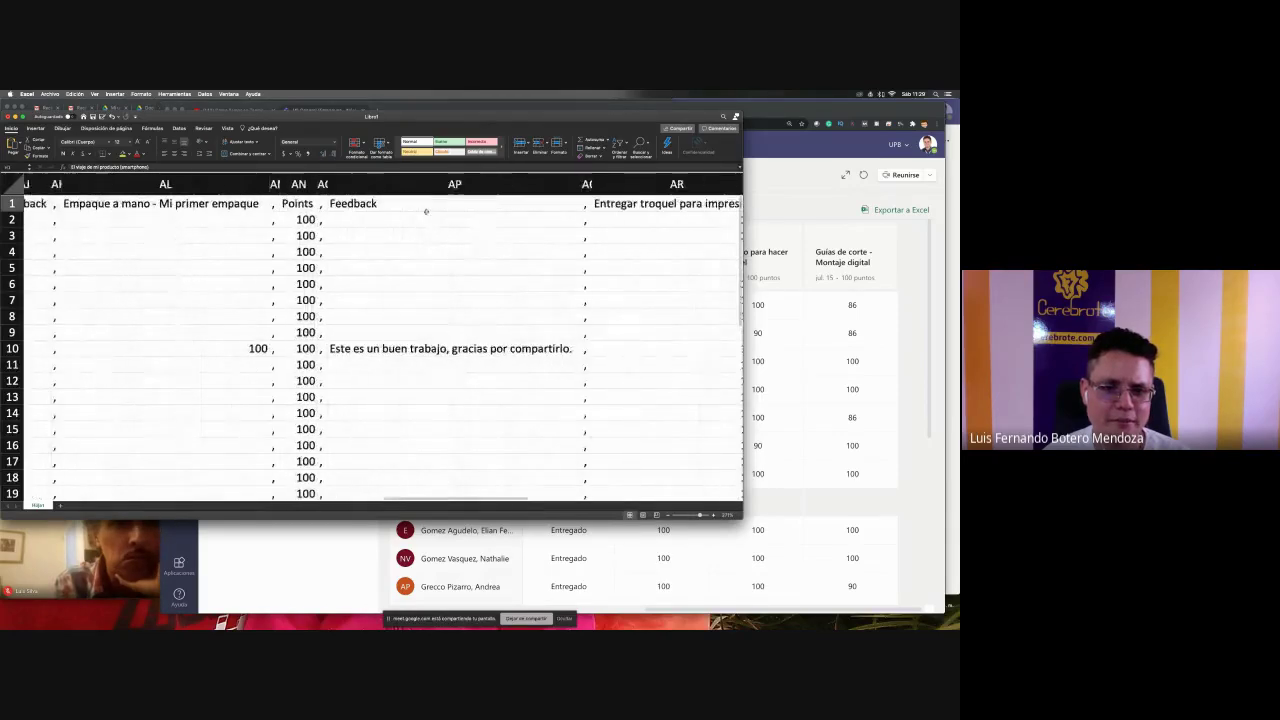
scroll(426, 211, "left", 4)
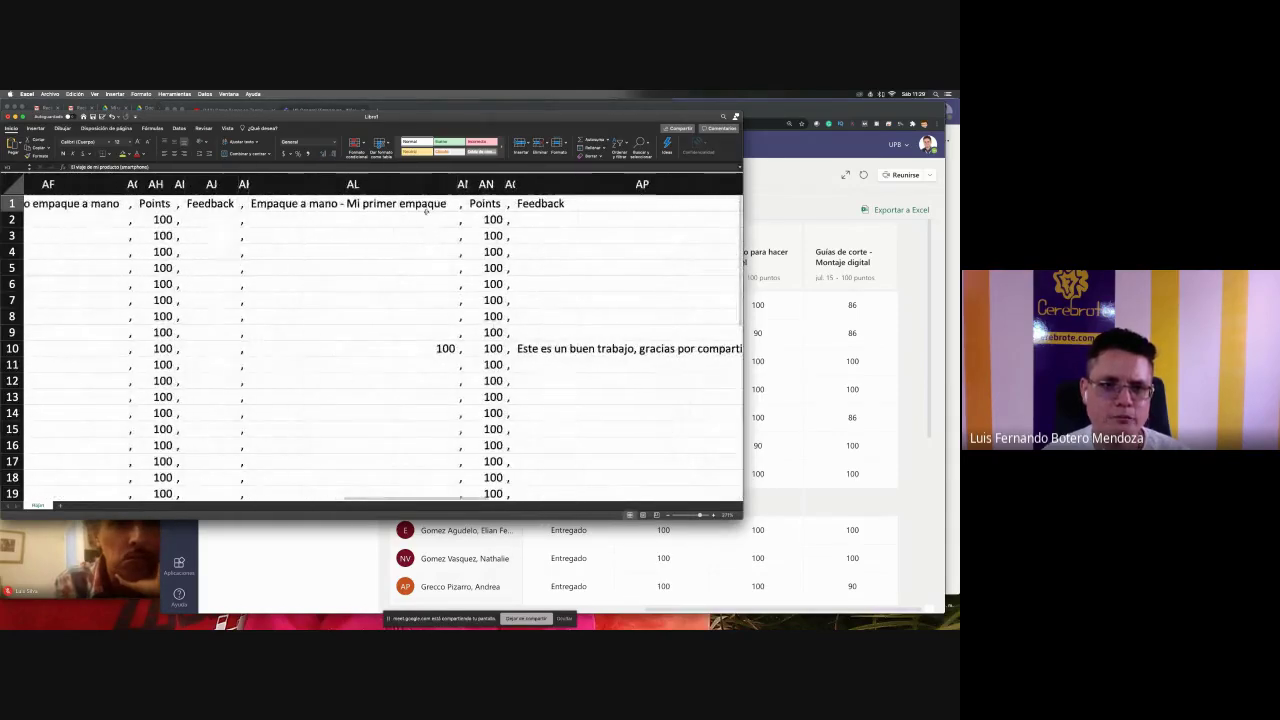
left_click(312, 205)
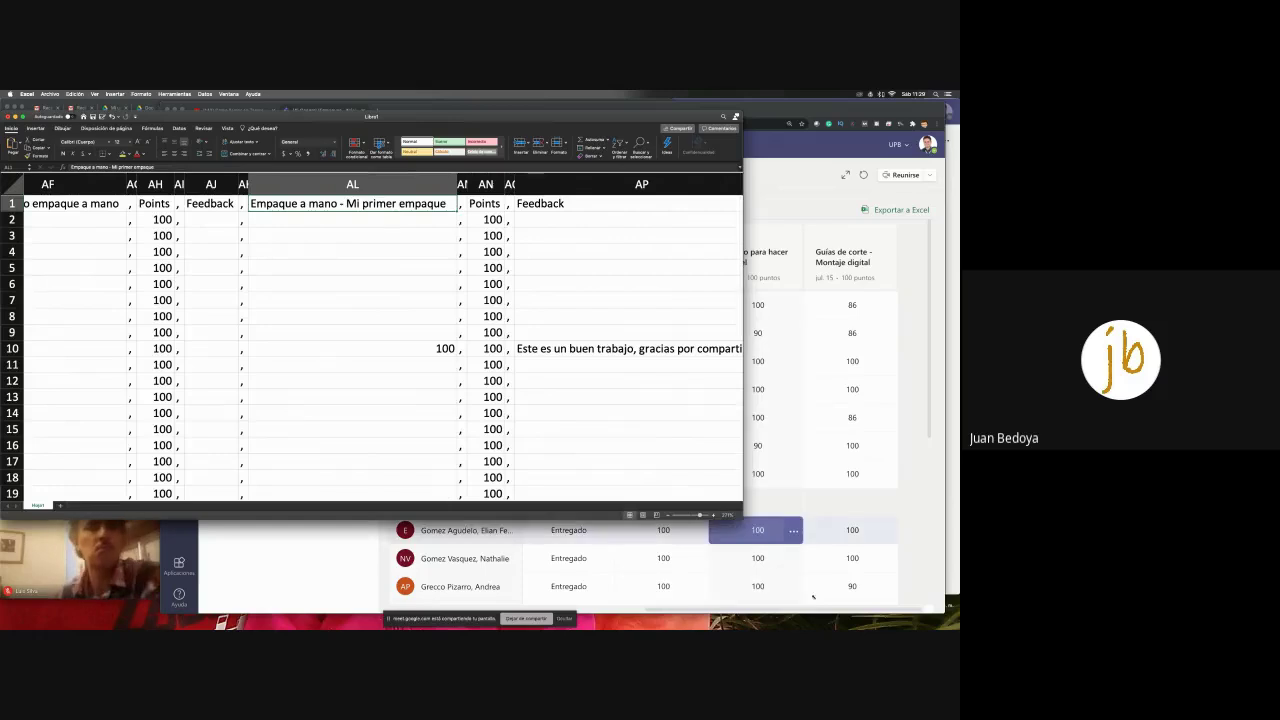
- Enlarge the Excel window to show more columns, scan toward Feedback column AV, then switch to Teams
left_click_drag(742, 519, 842, 606)
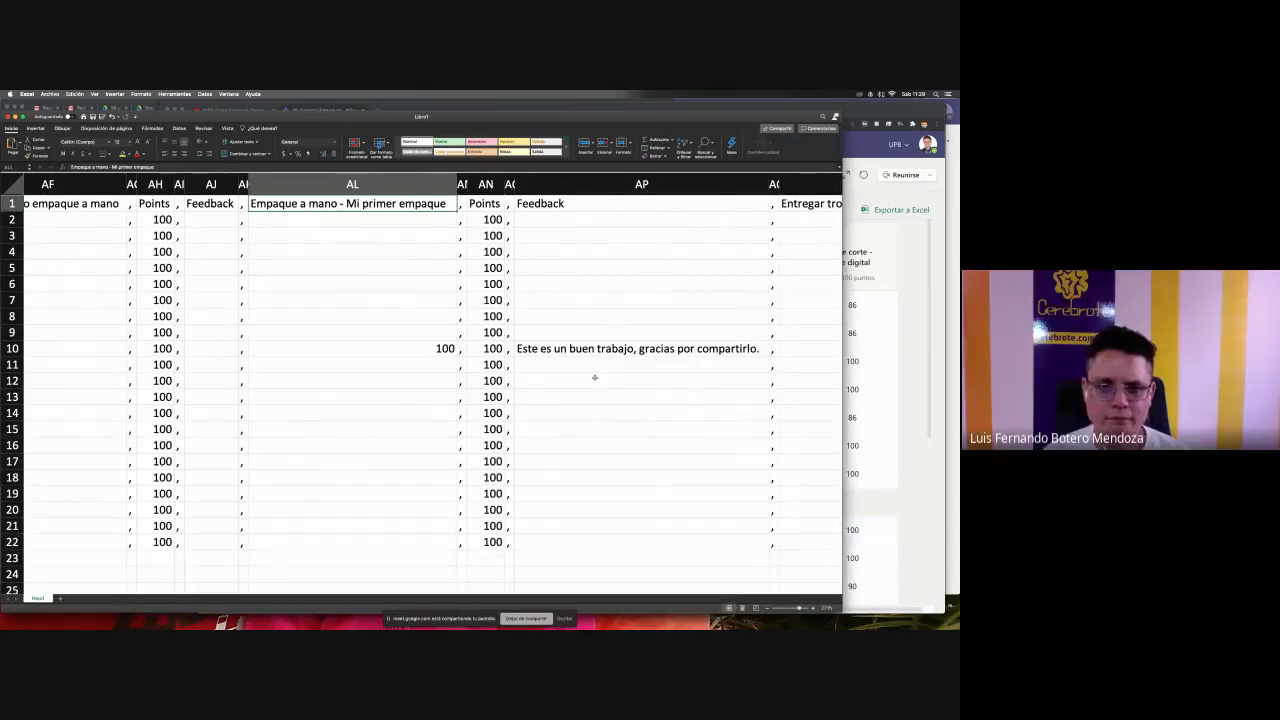
scroll(594, 377, "right", 10)
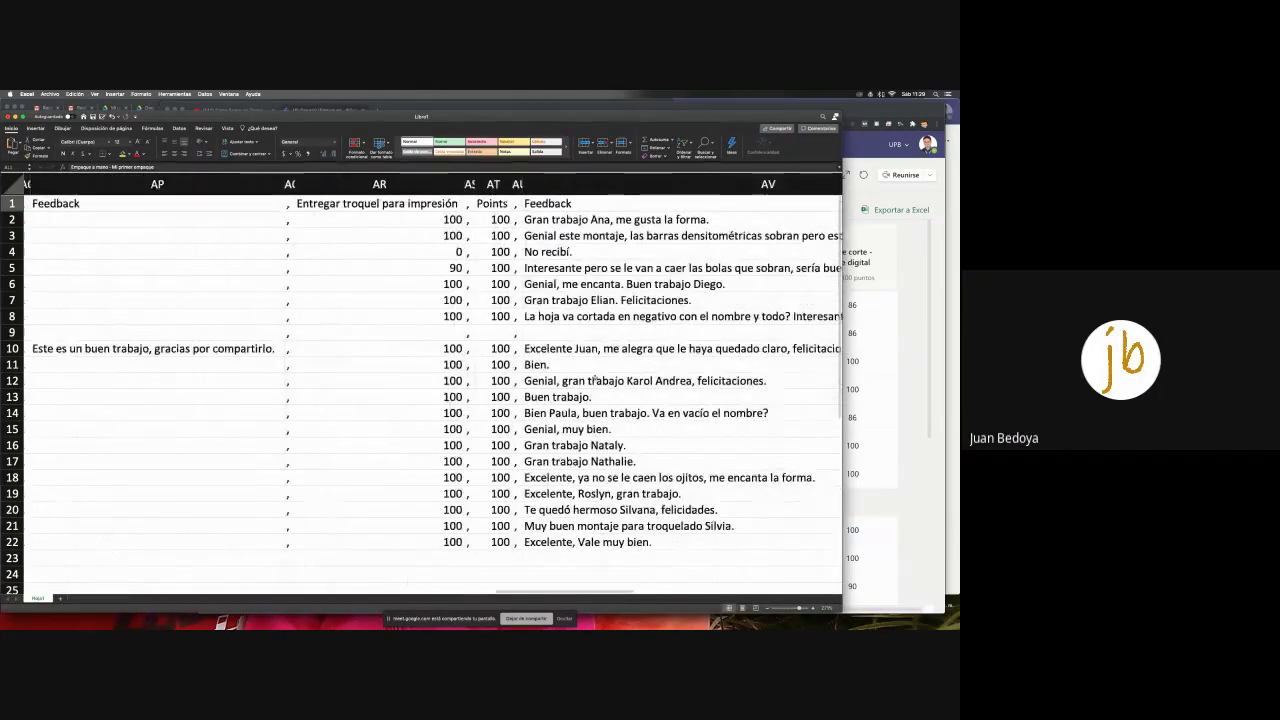
scroll(594, 378, "right", 1)
scroll(594, 378, "left", 2)
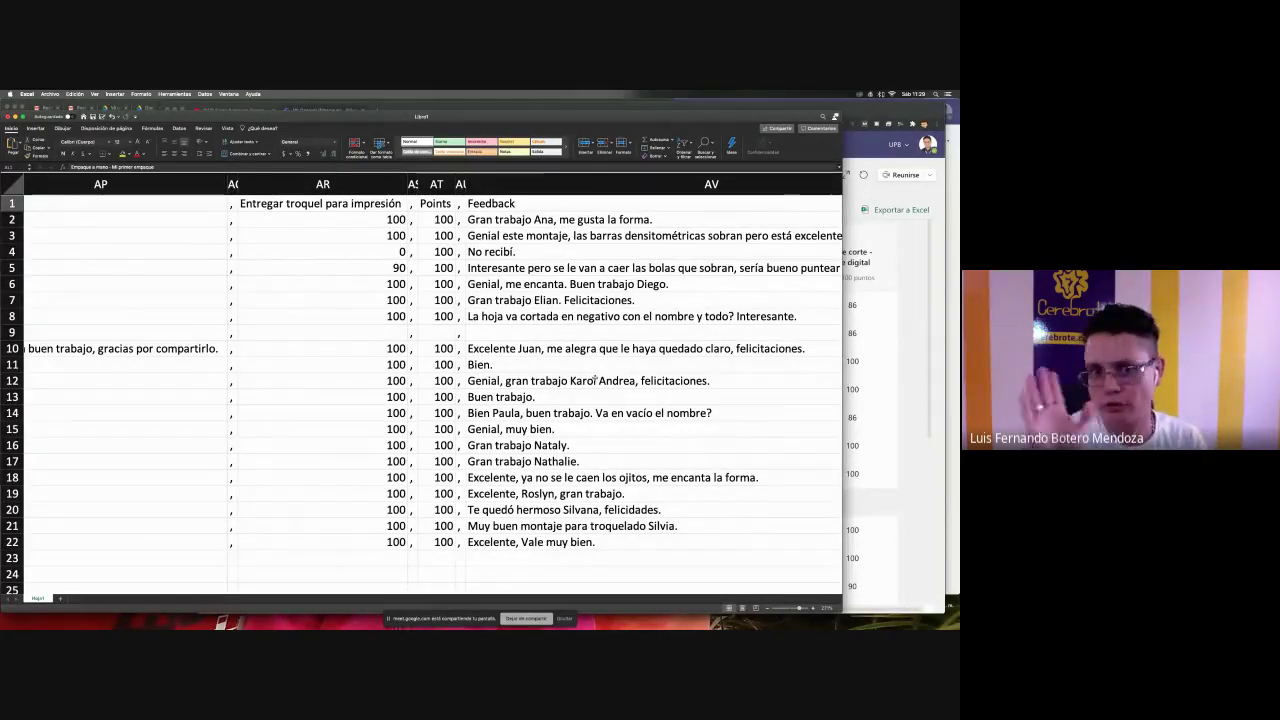
key("super+Tab")
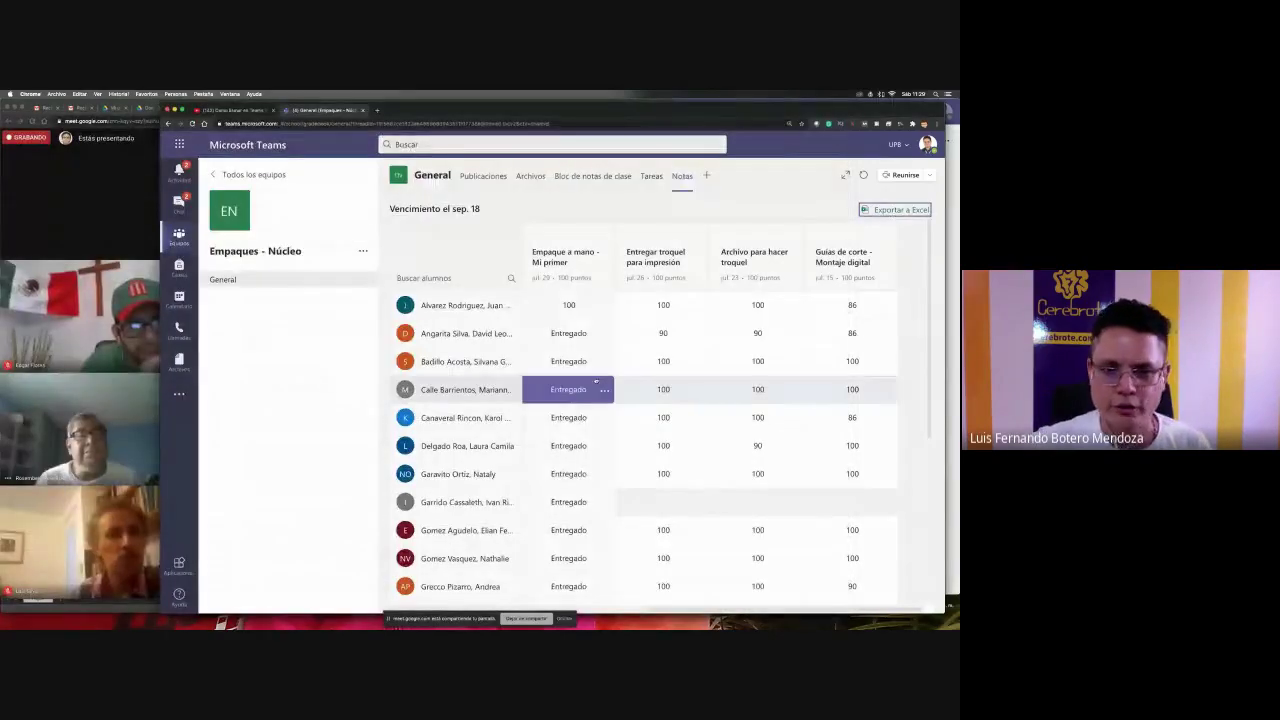
- After checking the Teams Notas tab, switch back to the Excel workbook
key("super+Tab")
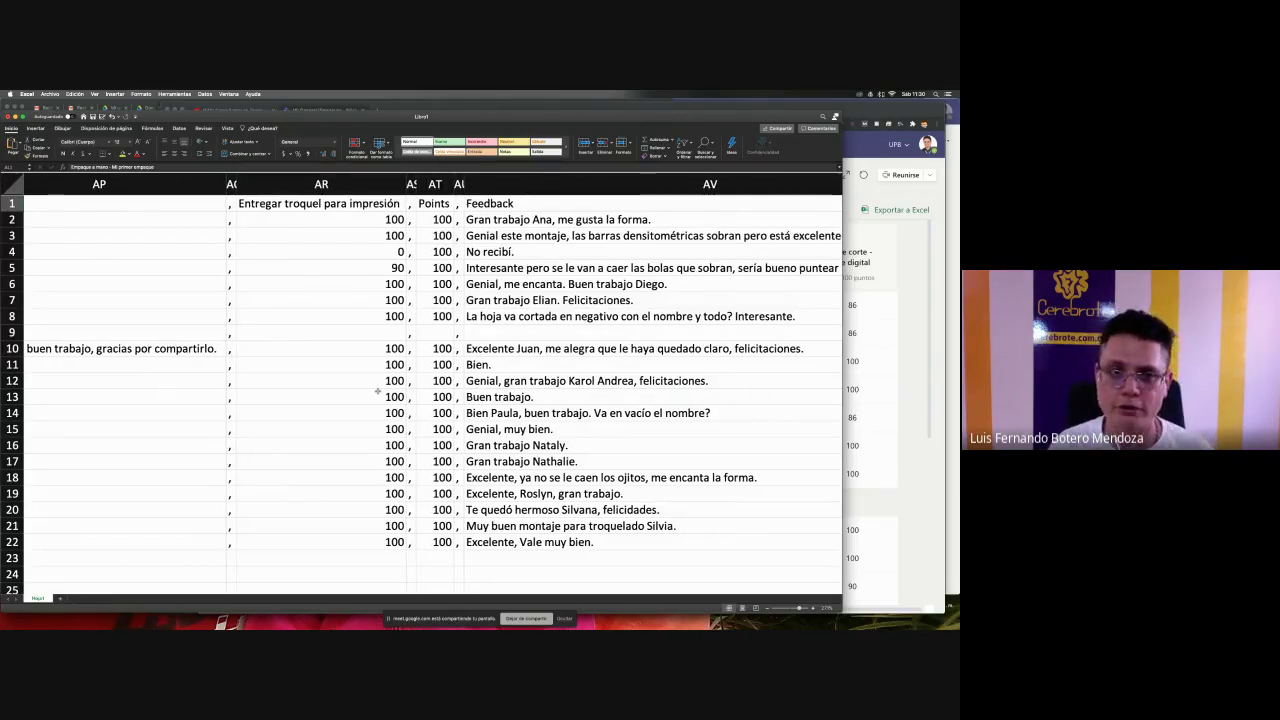
- Select the Entregar troquel para impresión Points column to confirm its Suma of 2000, spot-checking scores
scroll(378, 391, "right", 2)
scroll(378, 391, "right", 1)
left_click(260, 205)
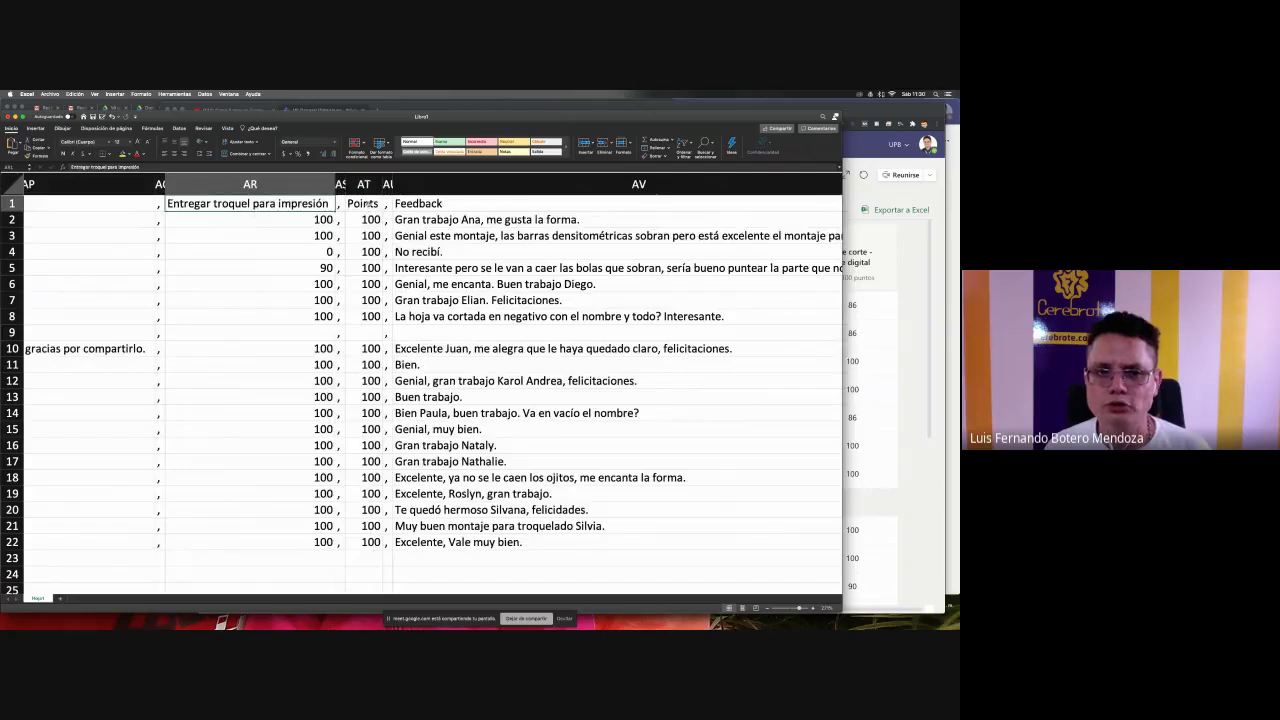
left_click(371, 205)
left_click(364, 185)
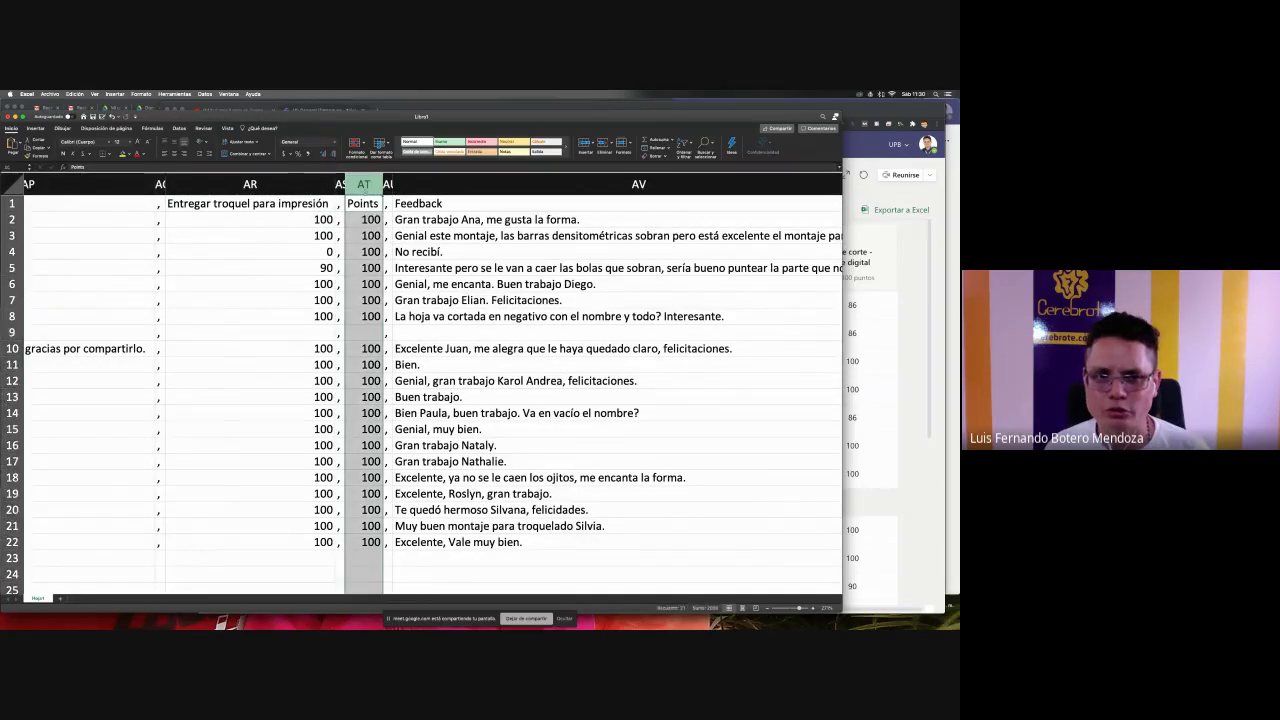
left_click(258, 251)
left_click(286, 267)
left_click(296, 342)
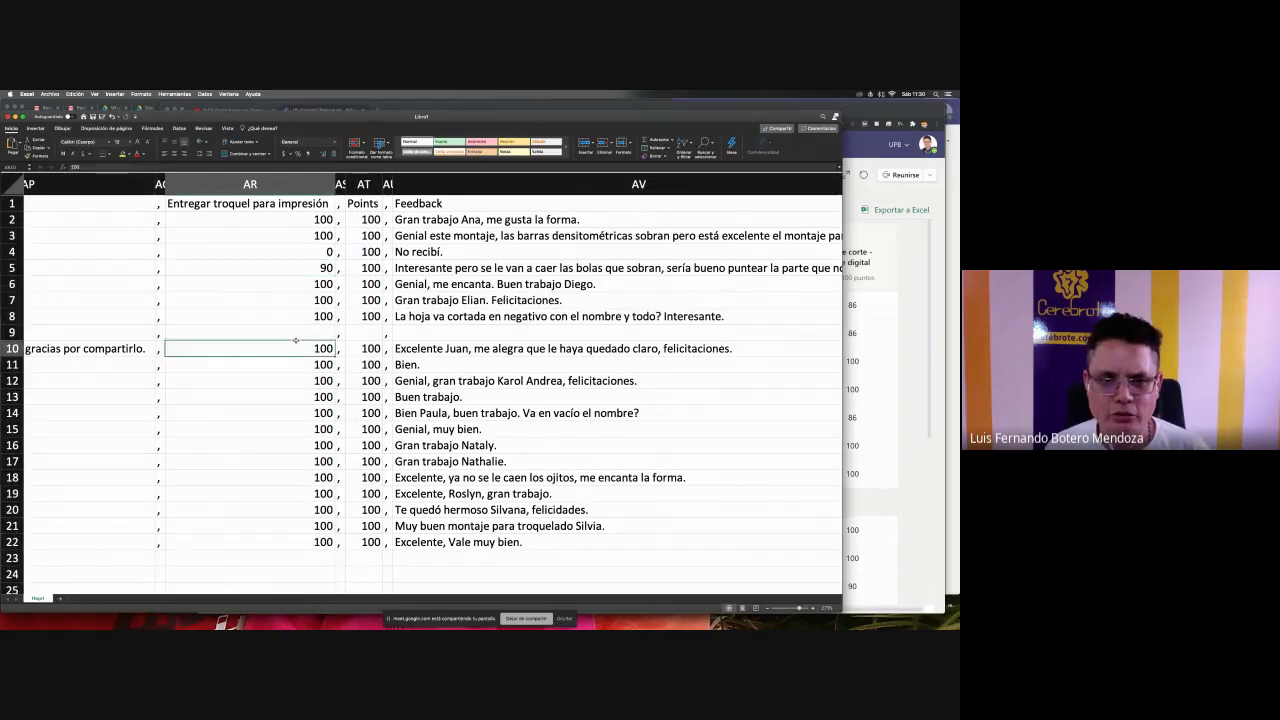
left_click(294, 509)
left_click(294, 525)
left_click(388, 348)
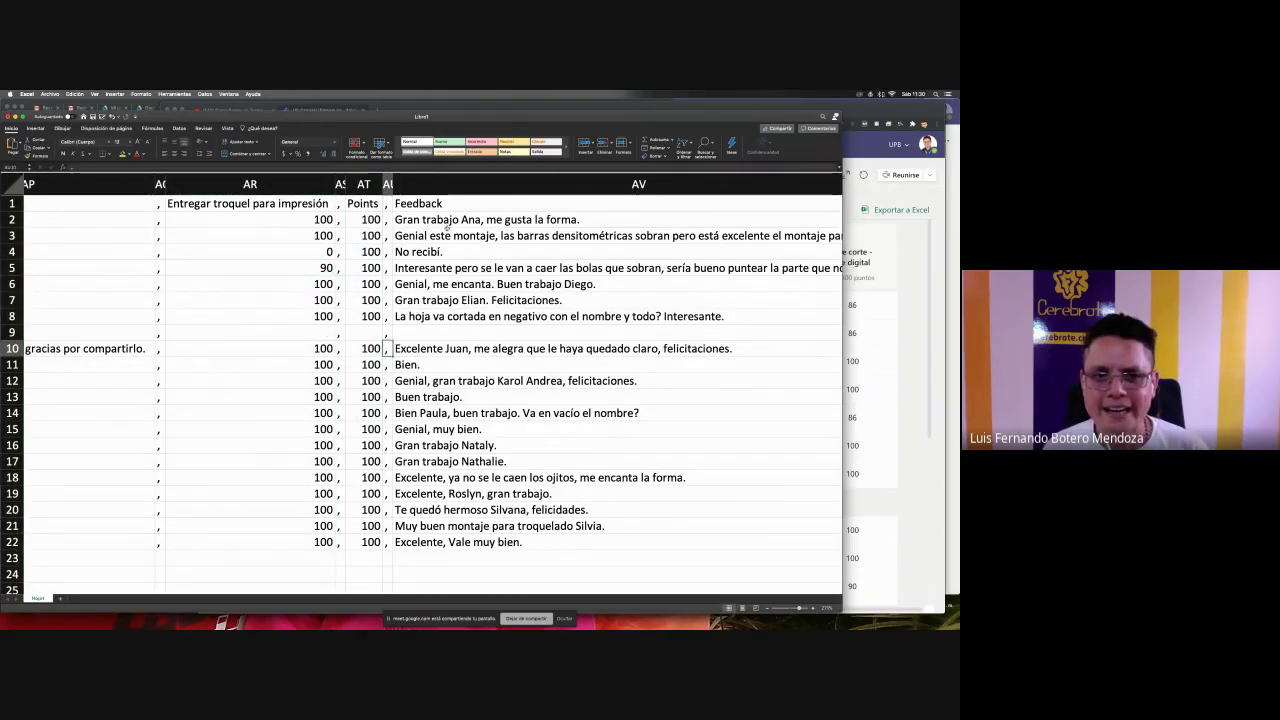
- Read the first comment in Feedback column AV, then set zoom to 100% and back larger
scroll(447, 228, "right", 2)
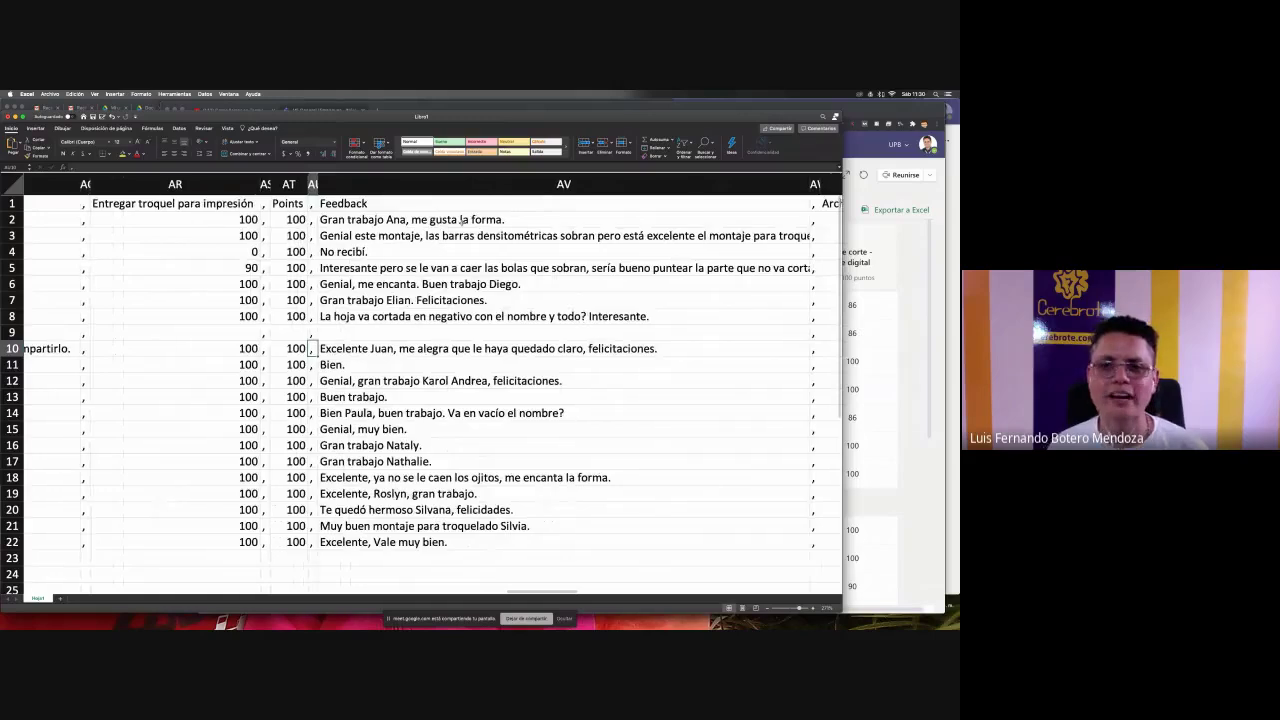
left_click(461, 219)
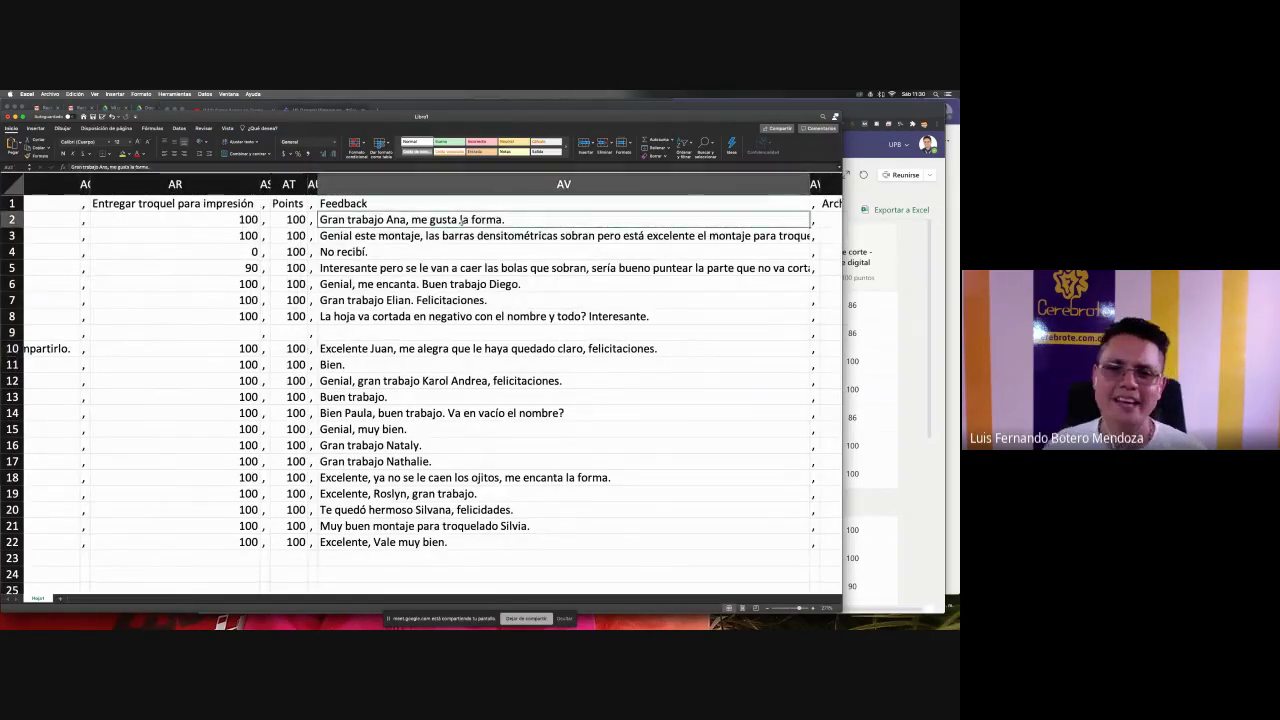
scroll(461, 219, "left", 10)
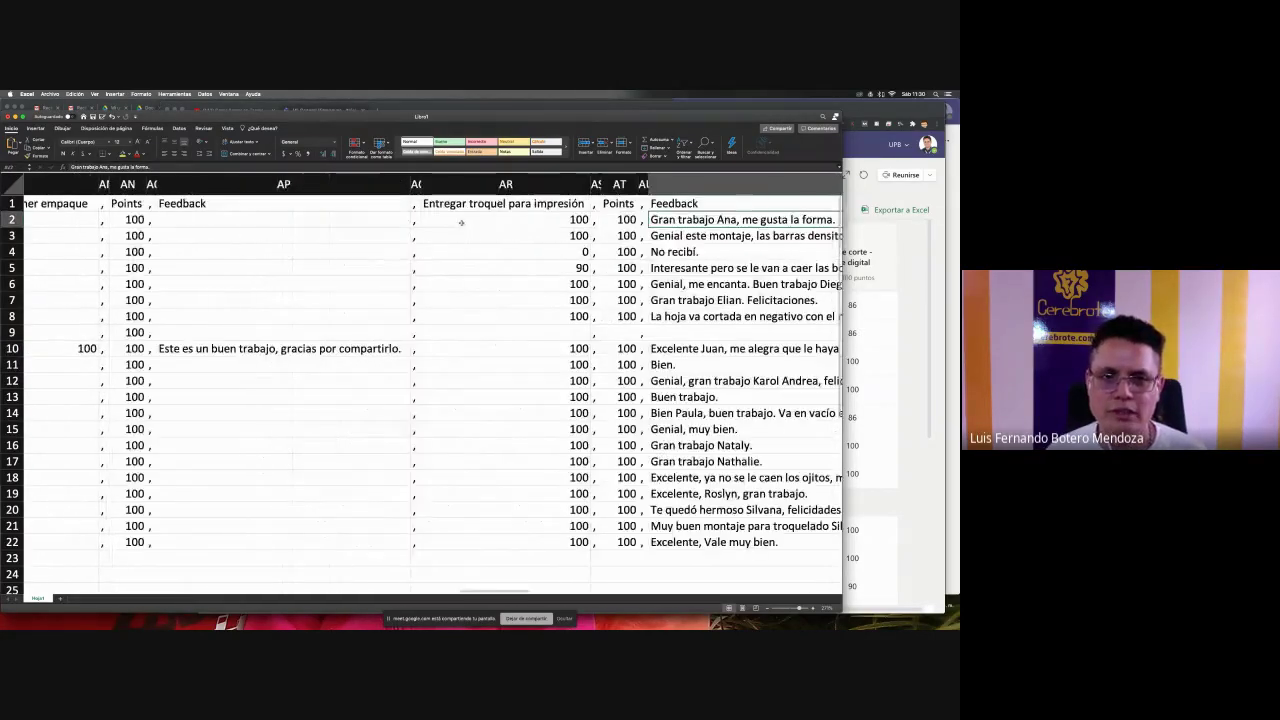
scroll(461, 222, "left", 4)
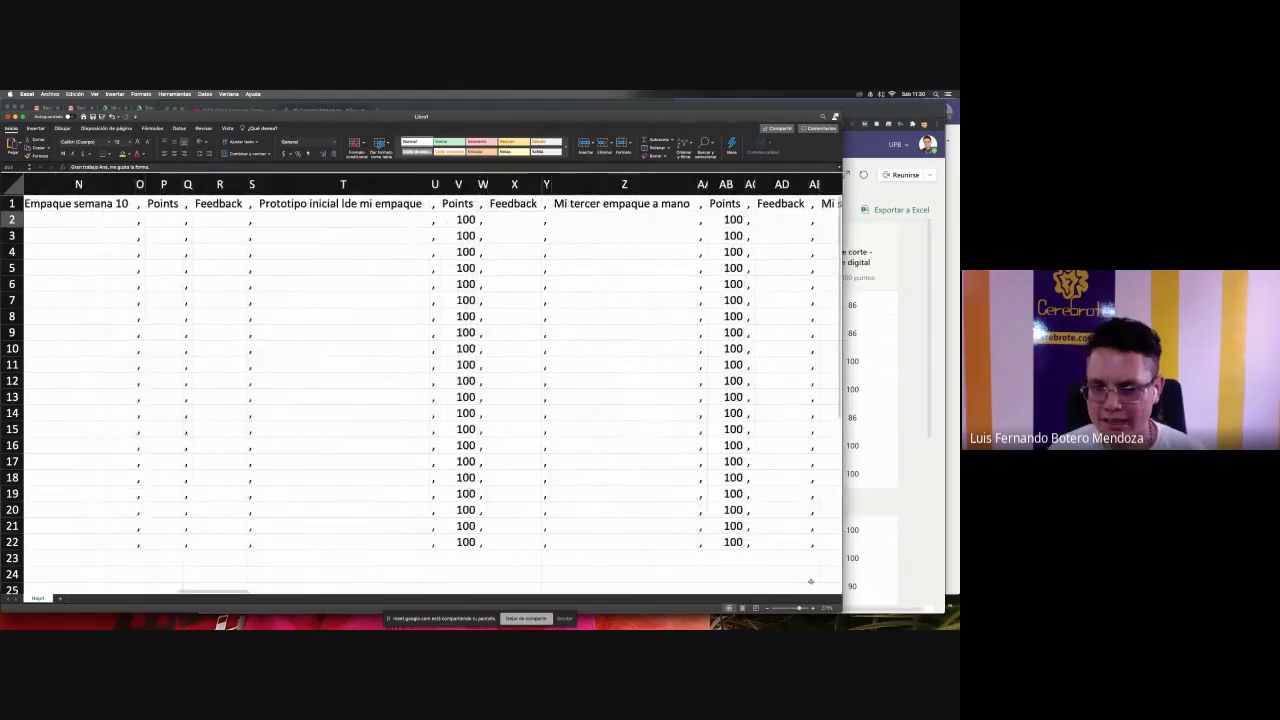
left_click(790, 608)
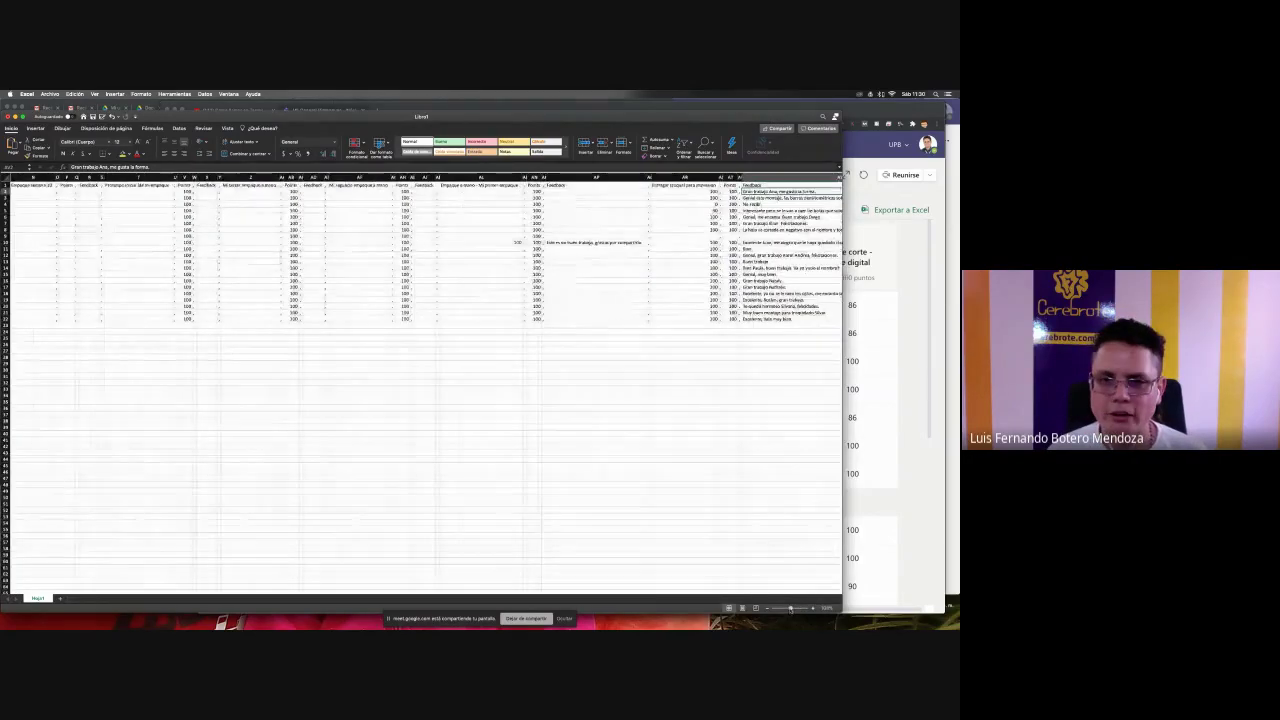
scroll(437, 384, "left", 2)
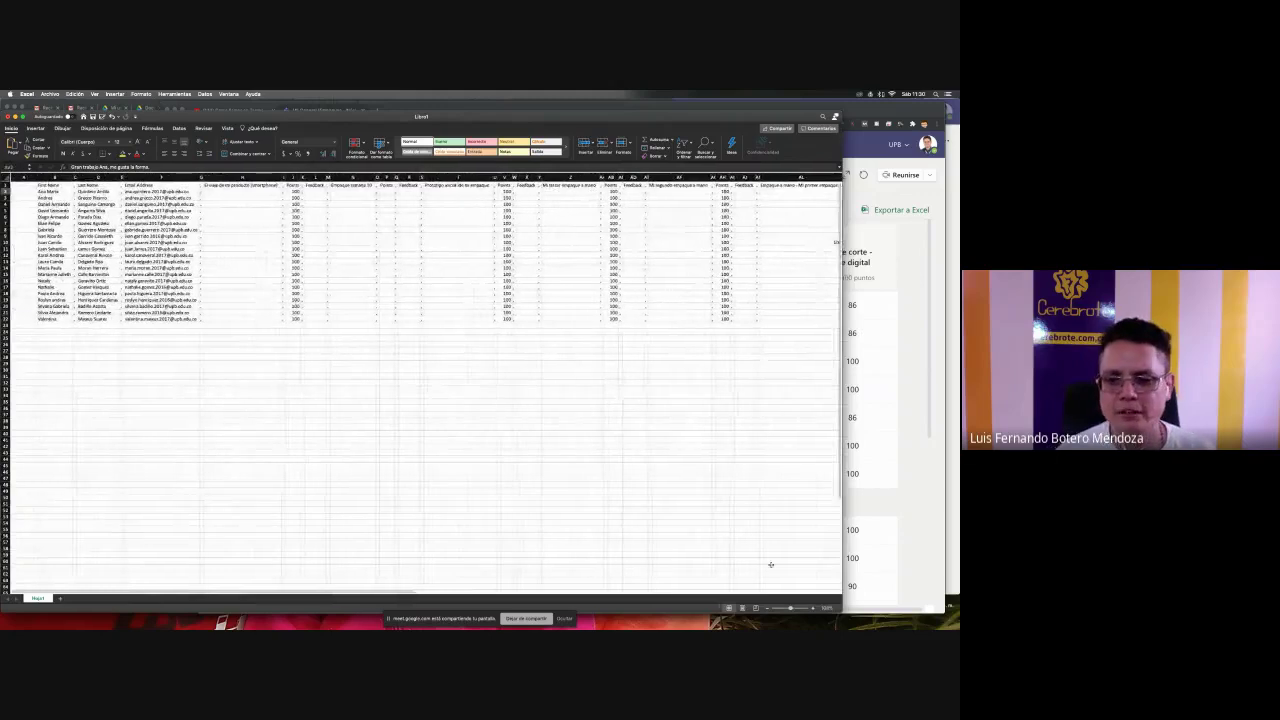
left_click_drag(790, 608, 793, 608)
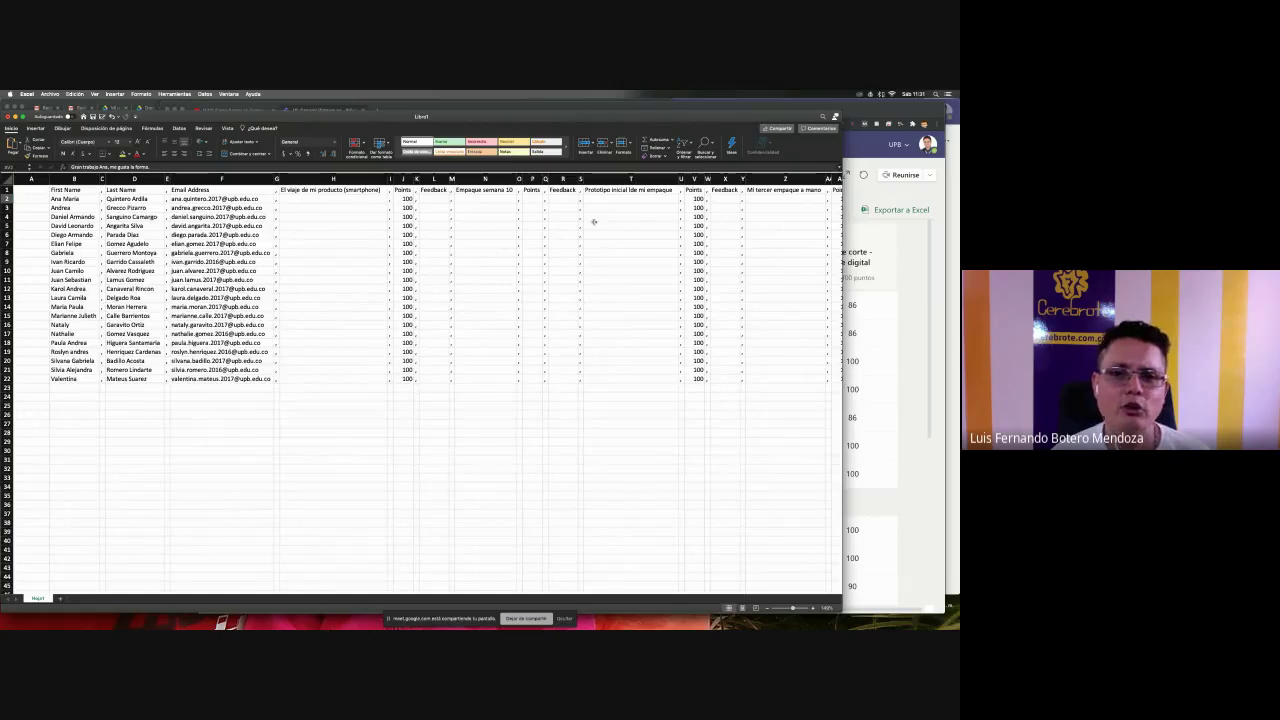
- Scroll through the remaining Points and Feedback columns, then return to the Teams grades
scroll(593, 221, "right", 5)
scroll(591, 220, "left", 5)
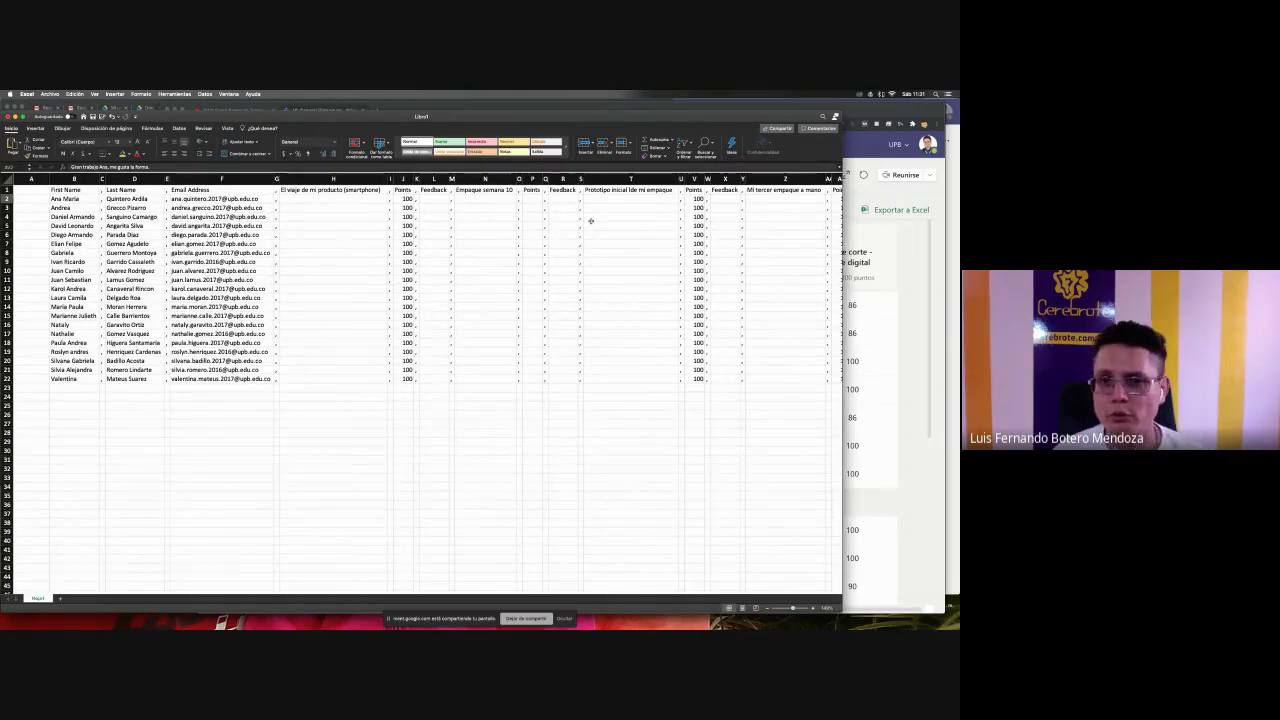
scroll(591, 220, "right", 15)
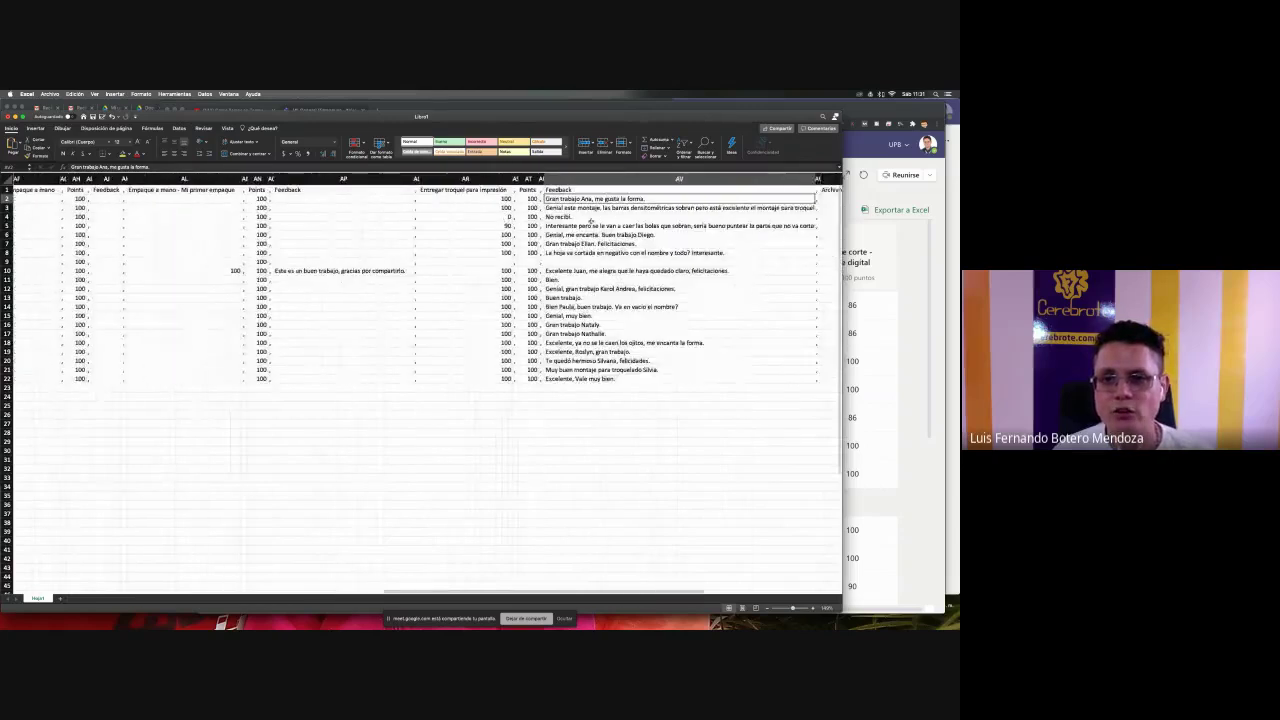
scroll(591, 220, "right", 15)
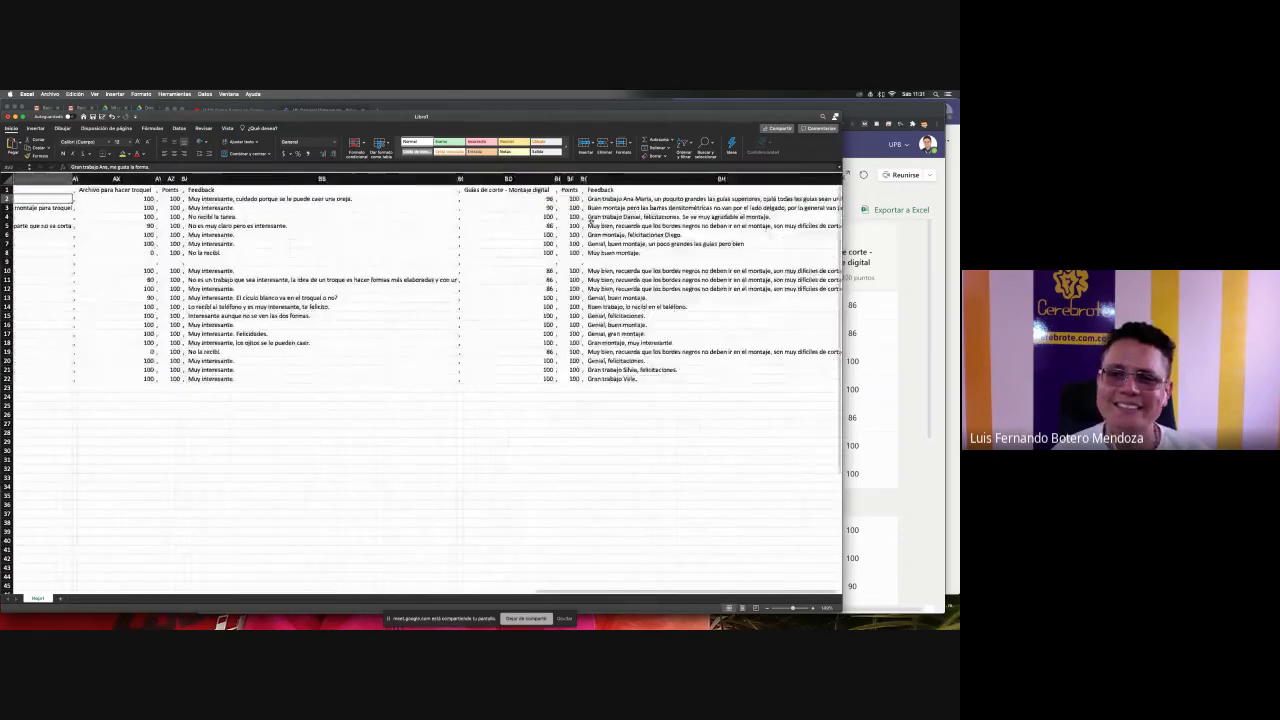
scroll(591, 221, "right", 12)
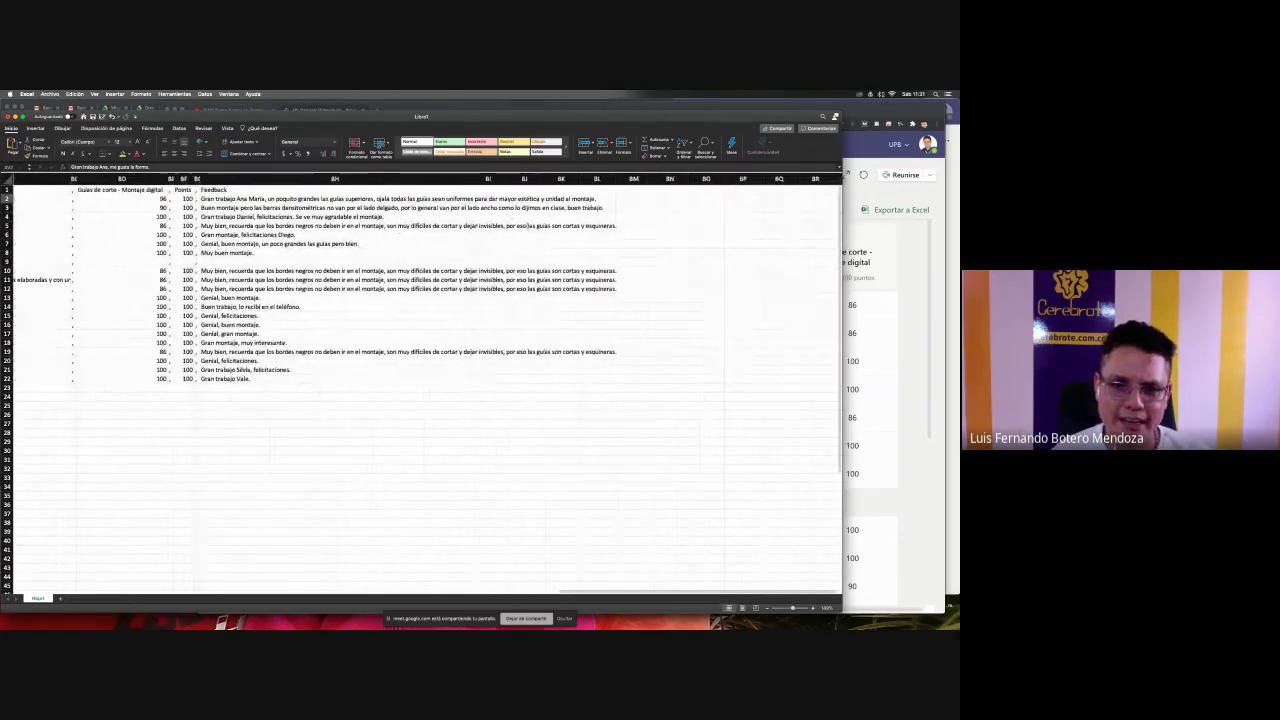
scroll(528, 226, "left", 10)
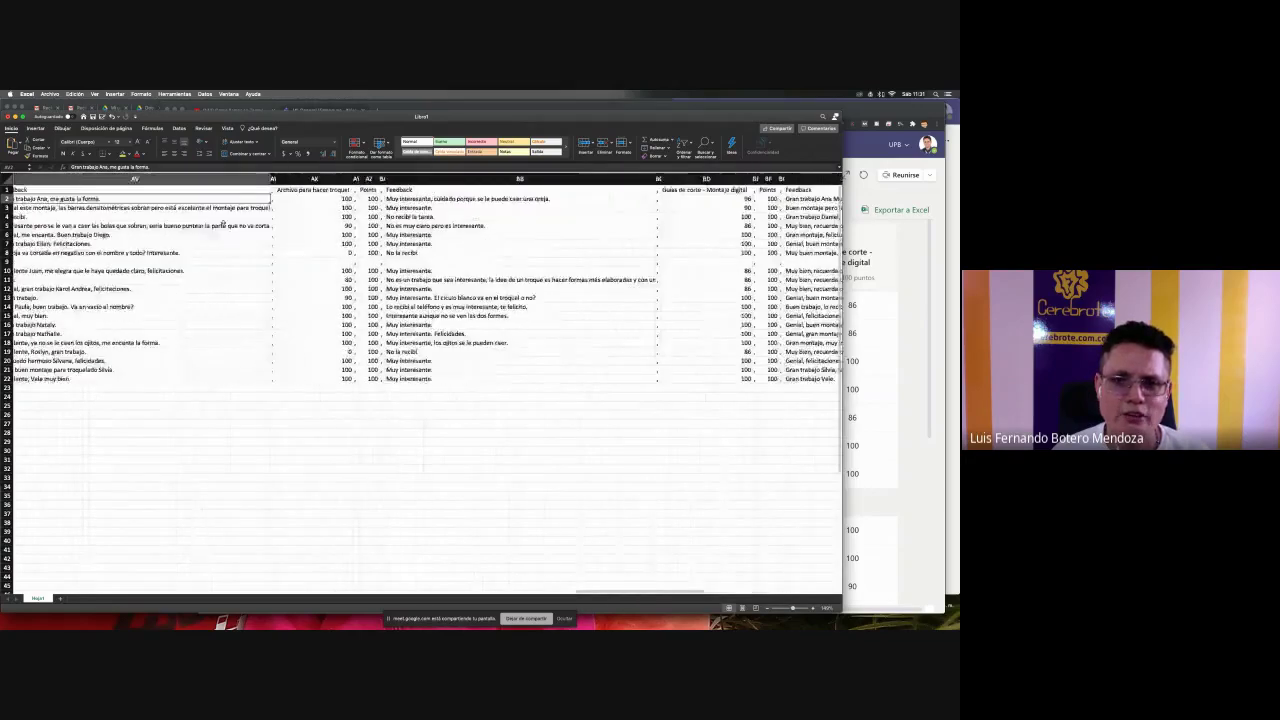
scroll(223, 223, "left", 15)
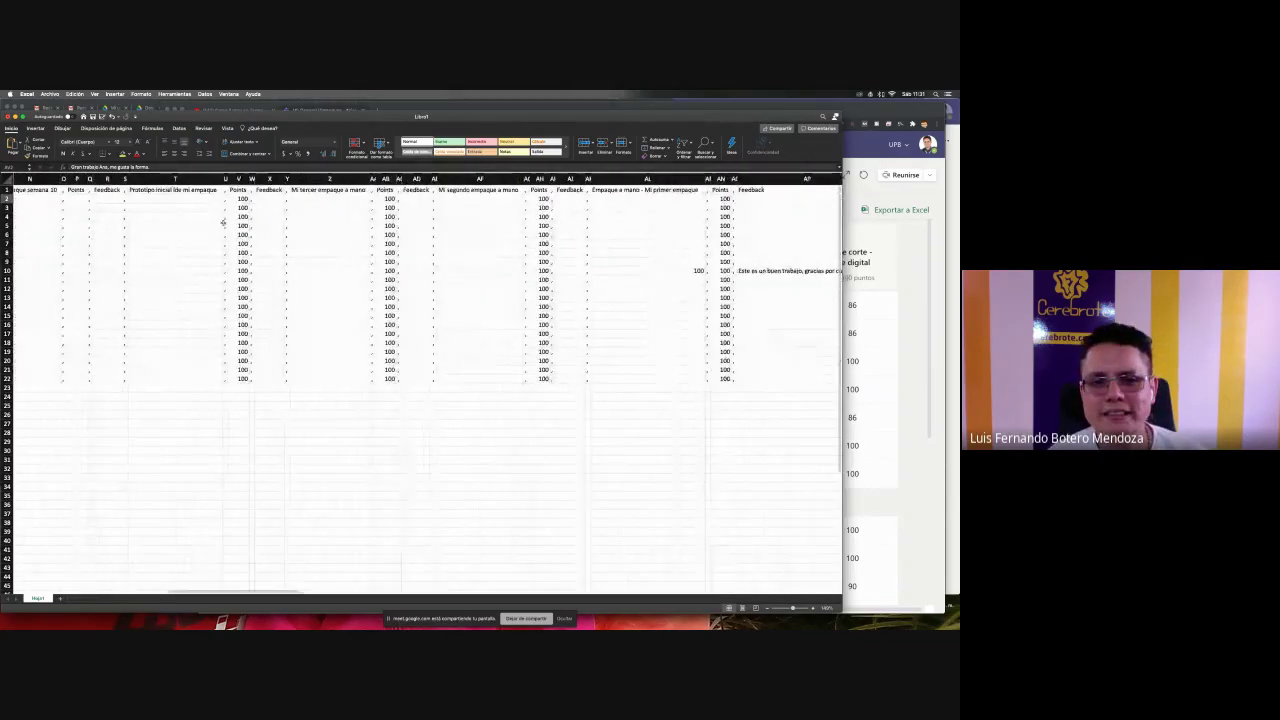
scroll(223, 222, "left", 3)
key("super+Tab")
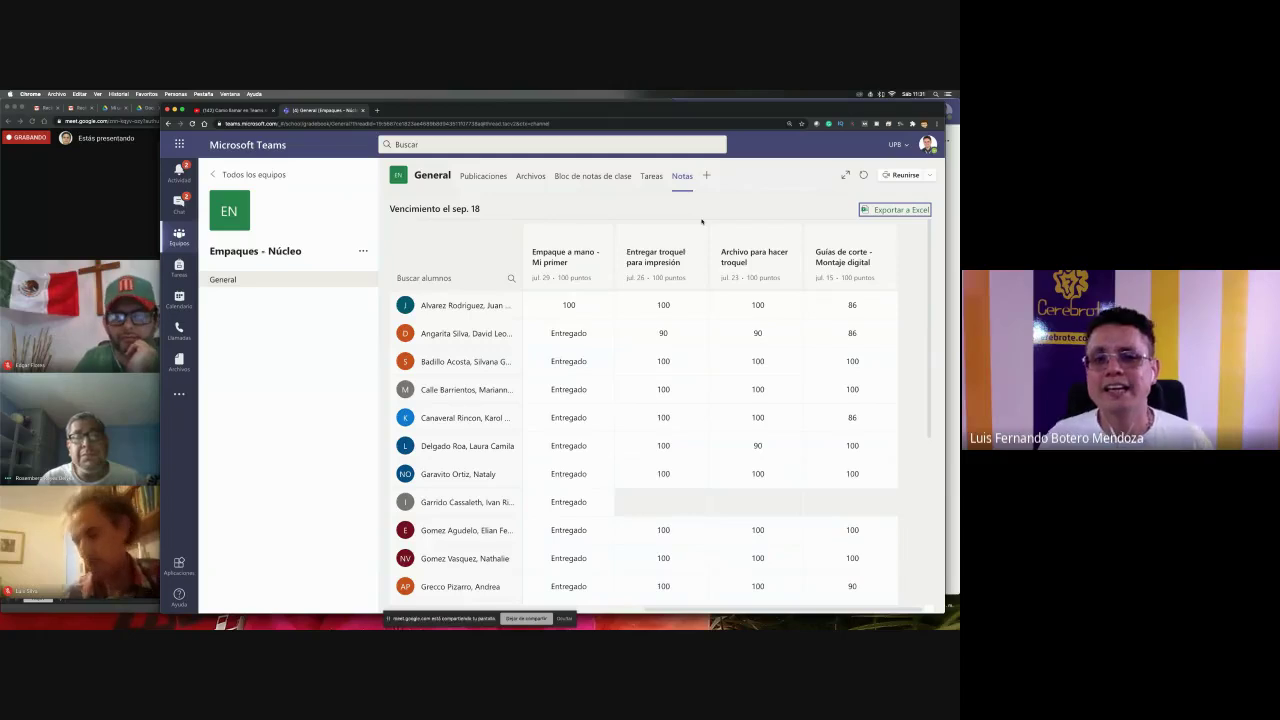
- Bring the Google Meet call with its chat panel in front of the Teams grades
left_click(157, 410)
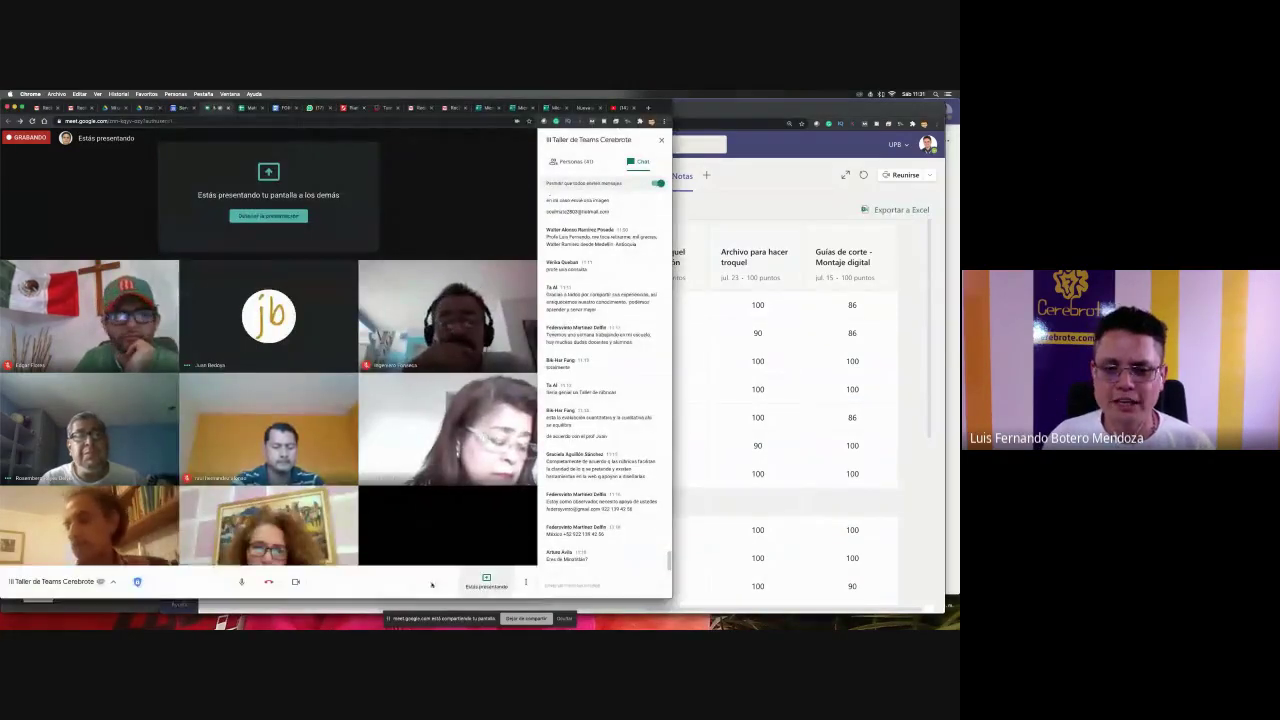
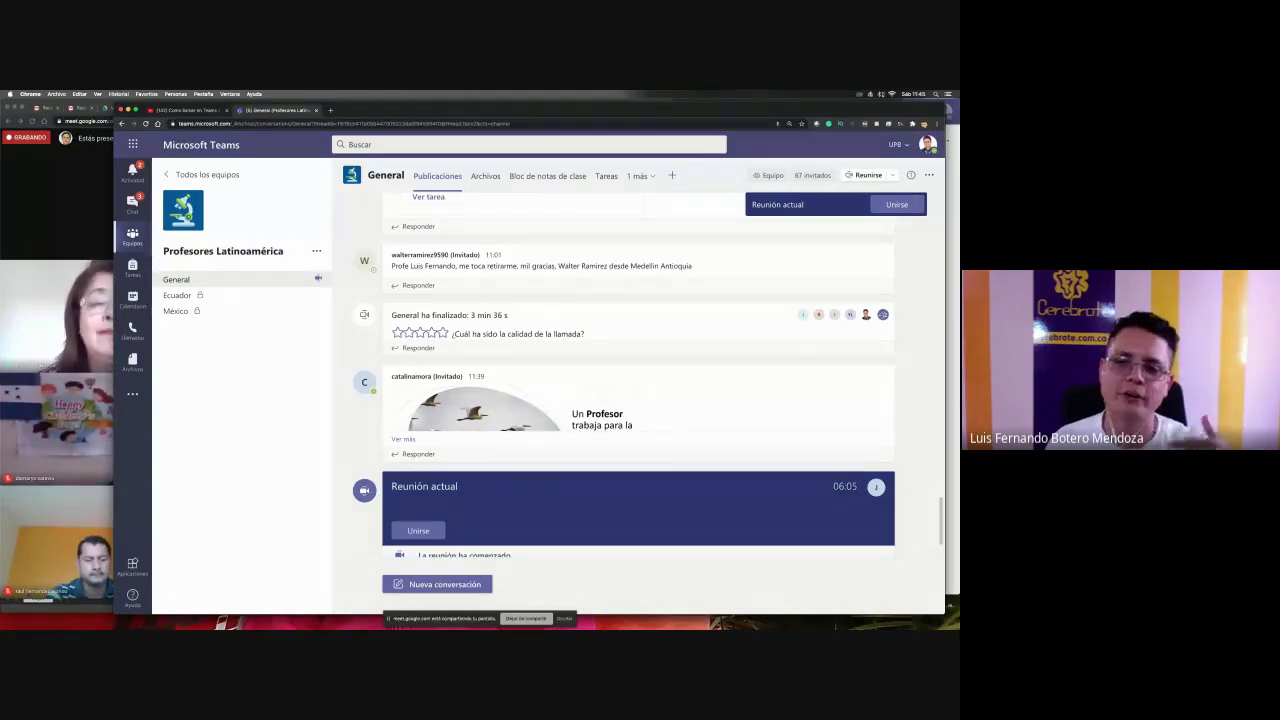
- Glance at the attendance spreadsheet, return to Teams, then bring the Google Meet workshop call forward
mouse_move(883, 314)
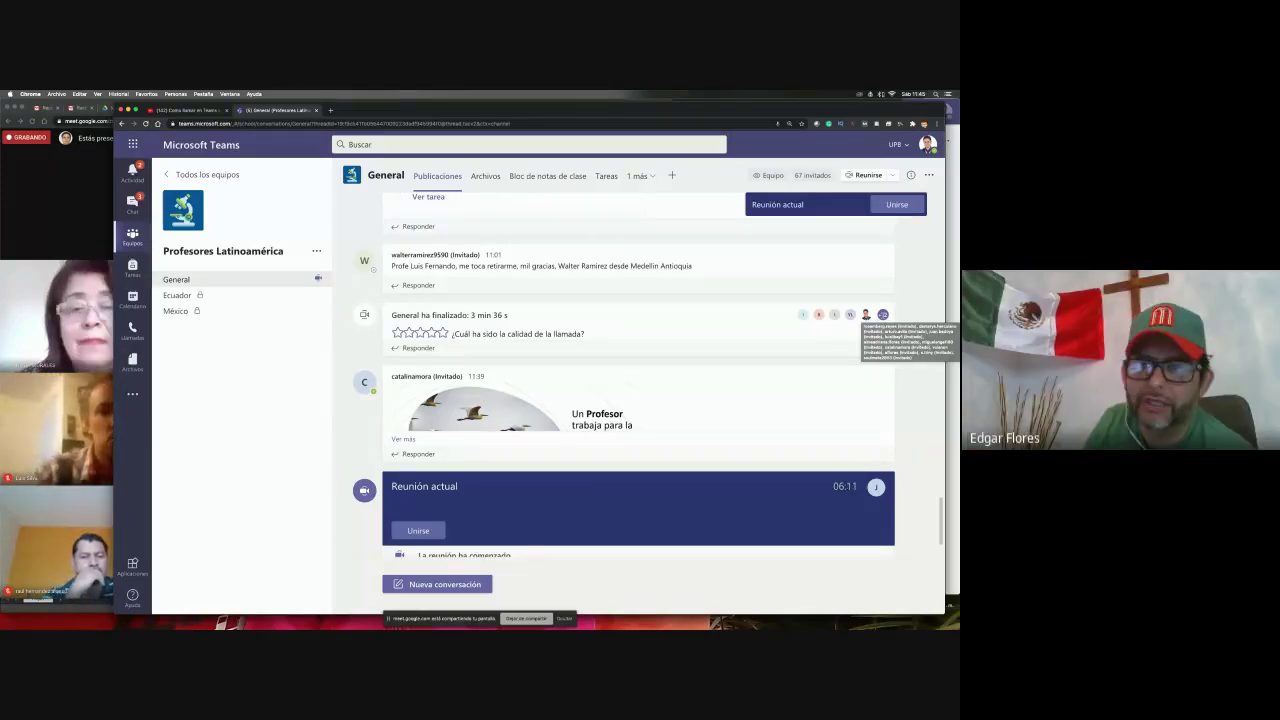
key("super+Tab")
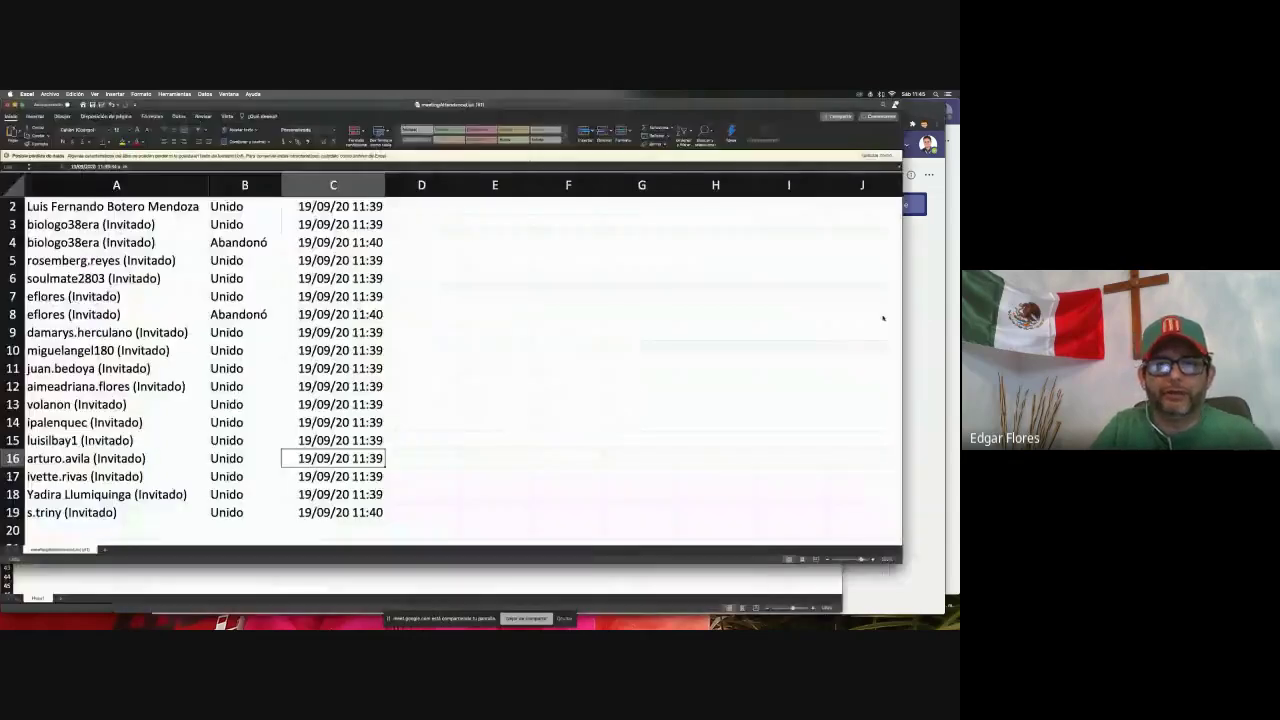
key("super+Tab")
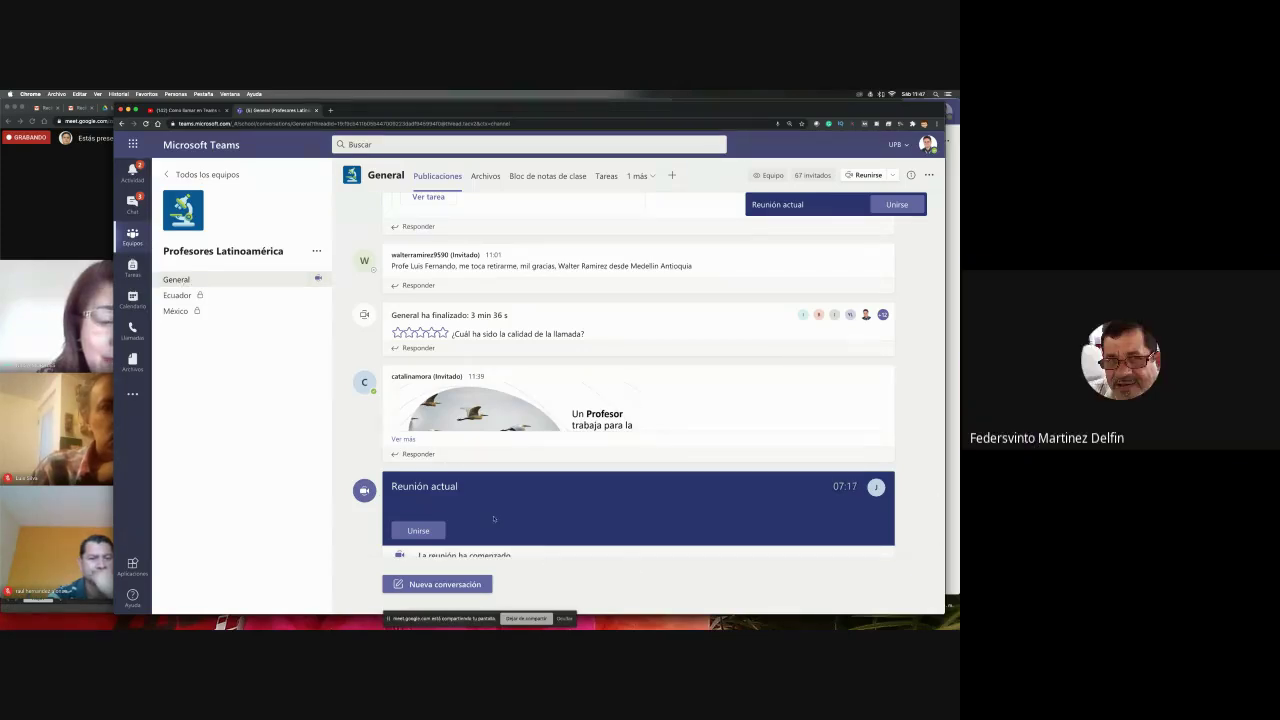
scroll(520, 520, "down", 2)
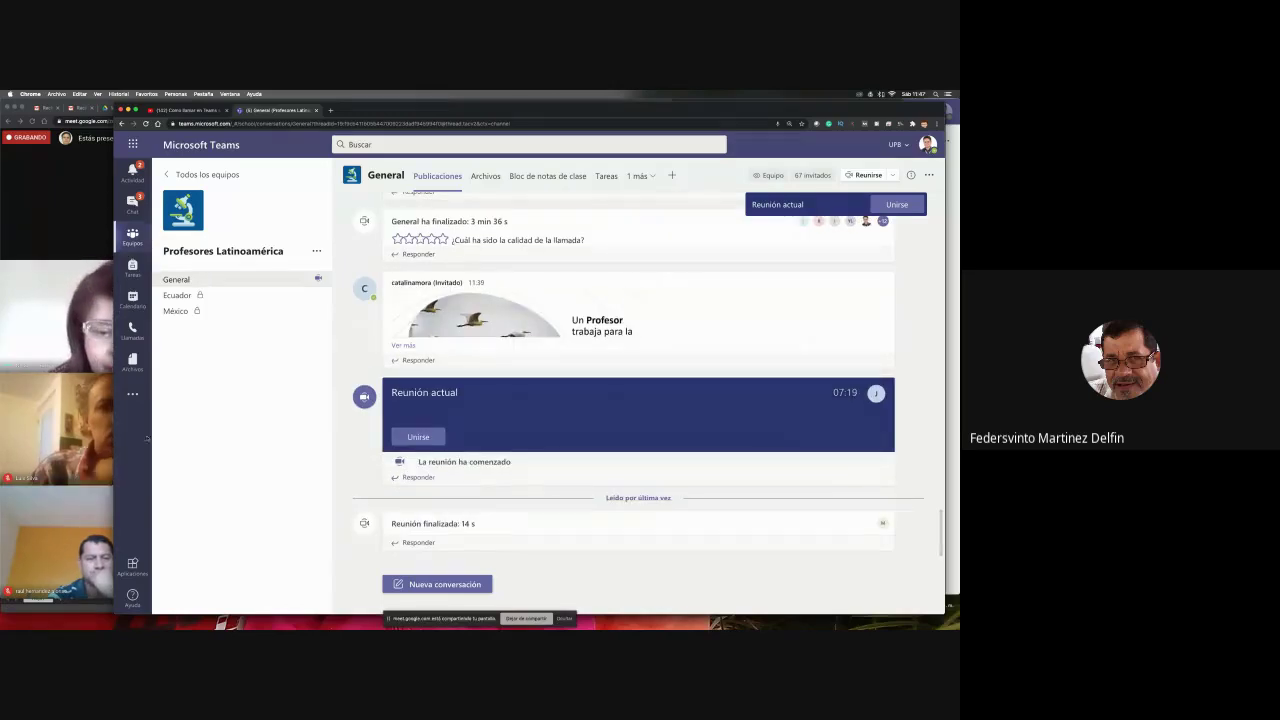
left_click(105, 428)
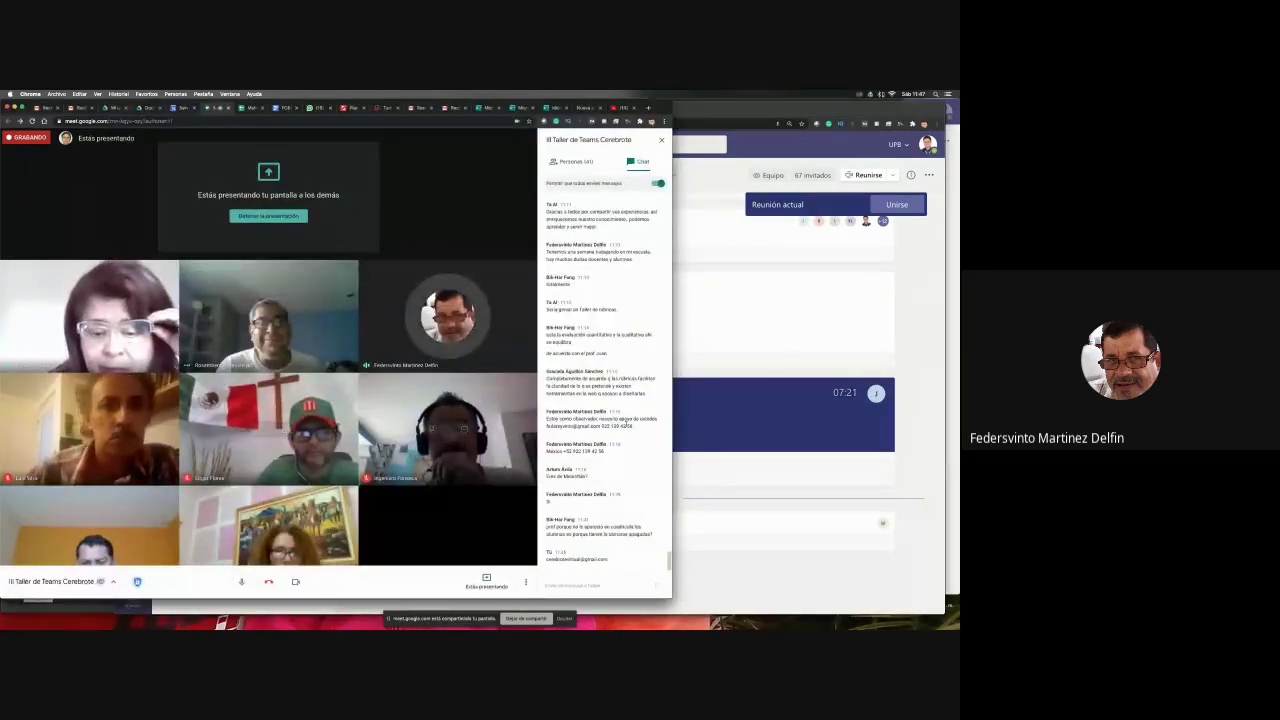
- Cycle between Teams, the attendance spreadsheet and Google Meet, ending on the Teams desktop app
left_click(800, 361)
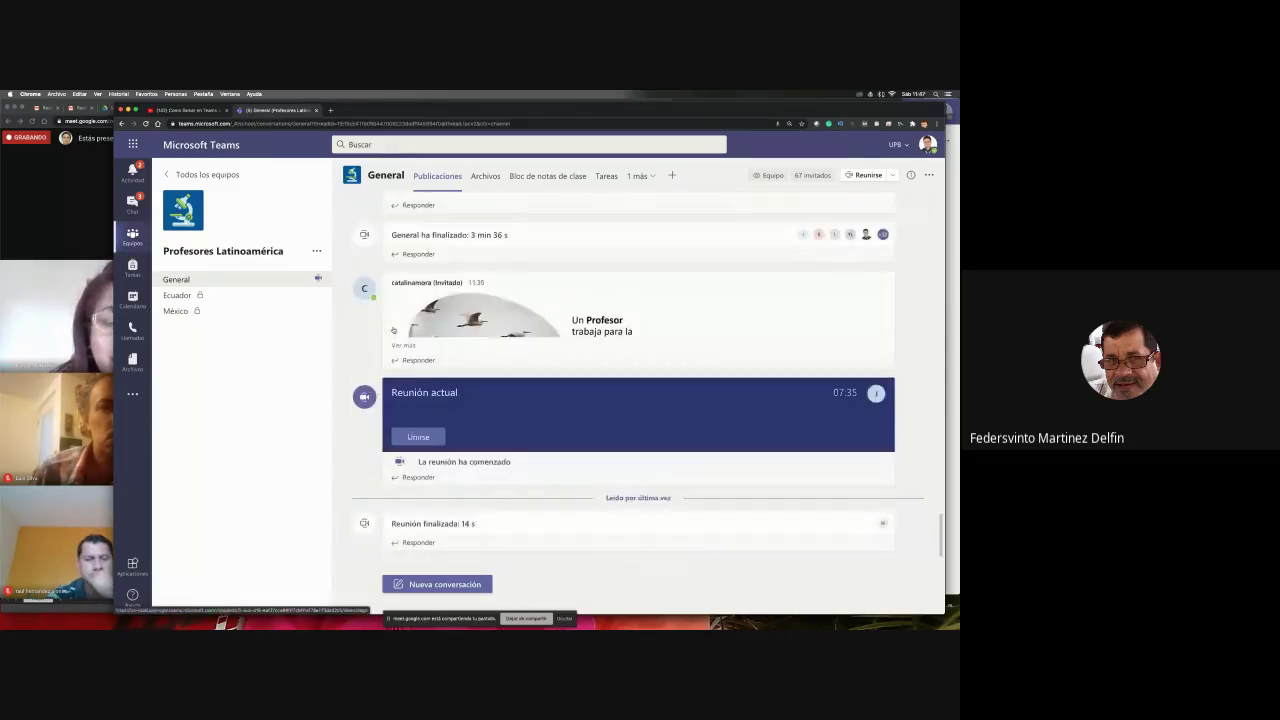
key("super+Tab")
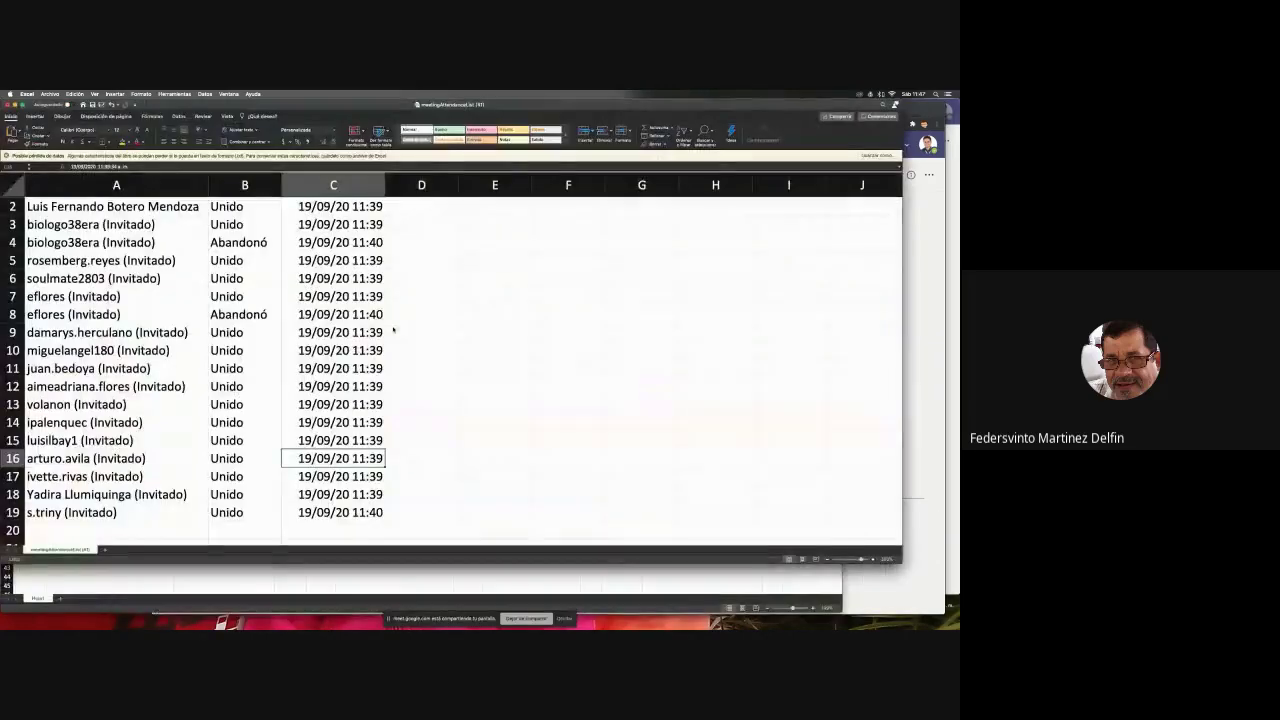
key("super+Tab")
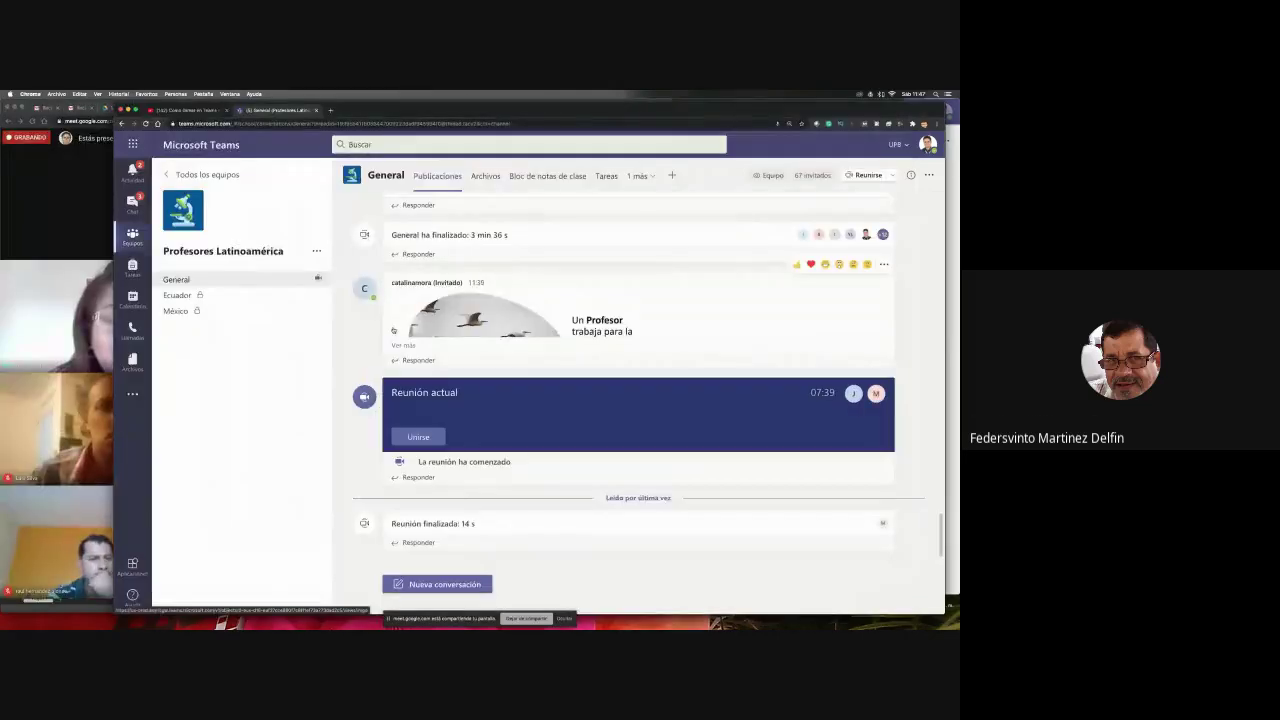
left_click(68, 375)
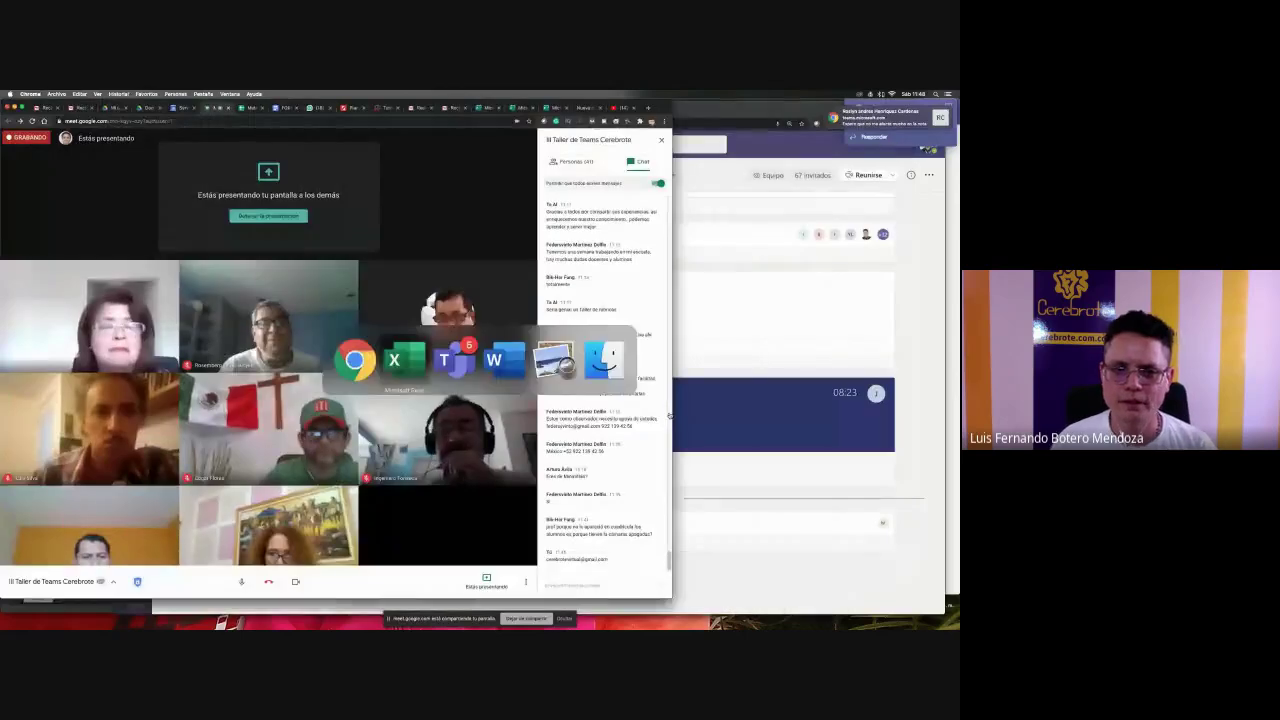
key("super+Tab")
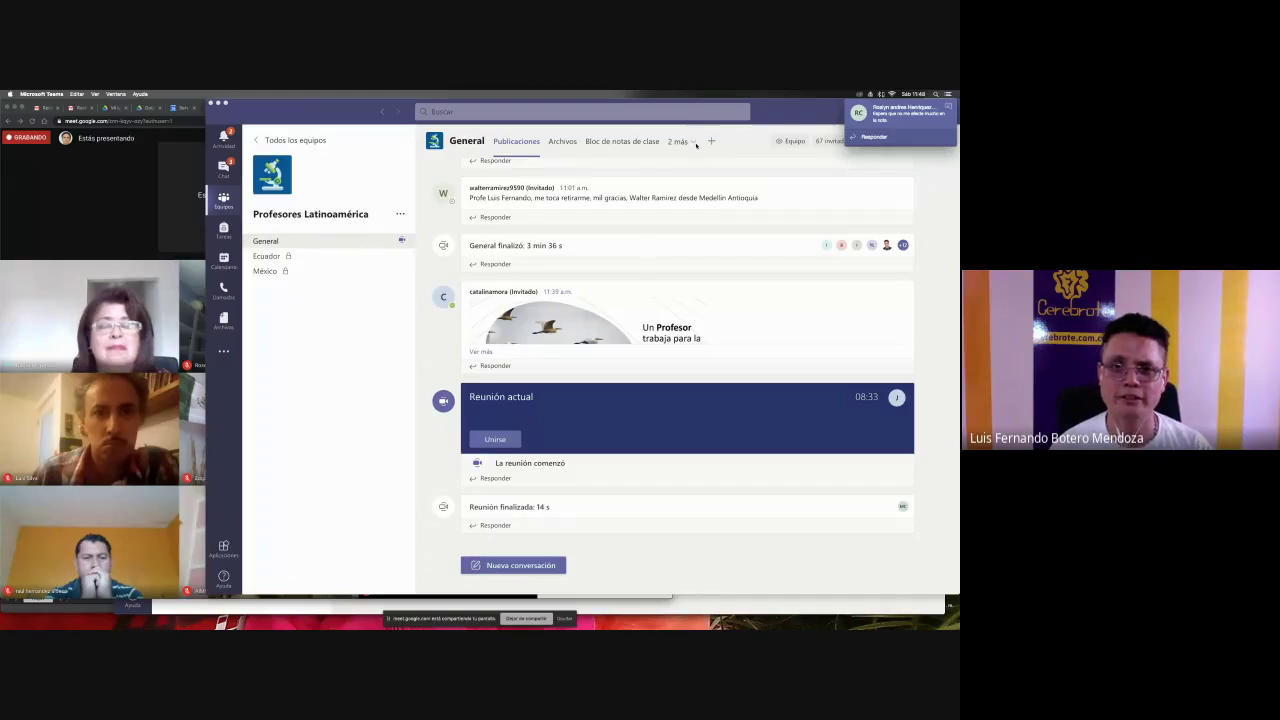
- Upload de un dia para otro-01.png into the General channel's Archivos tab
left_click(563, 141)
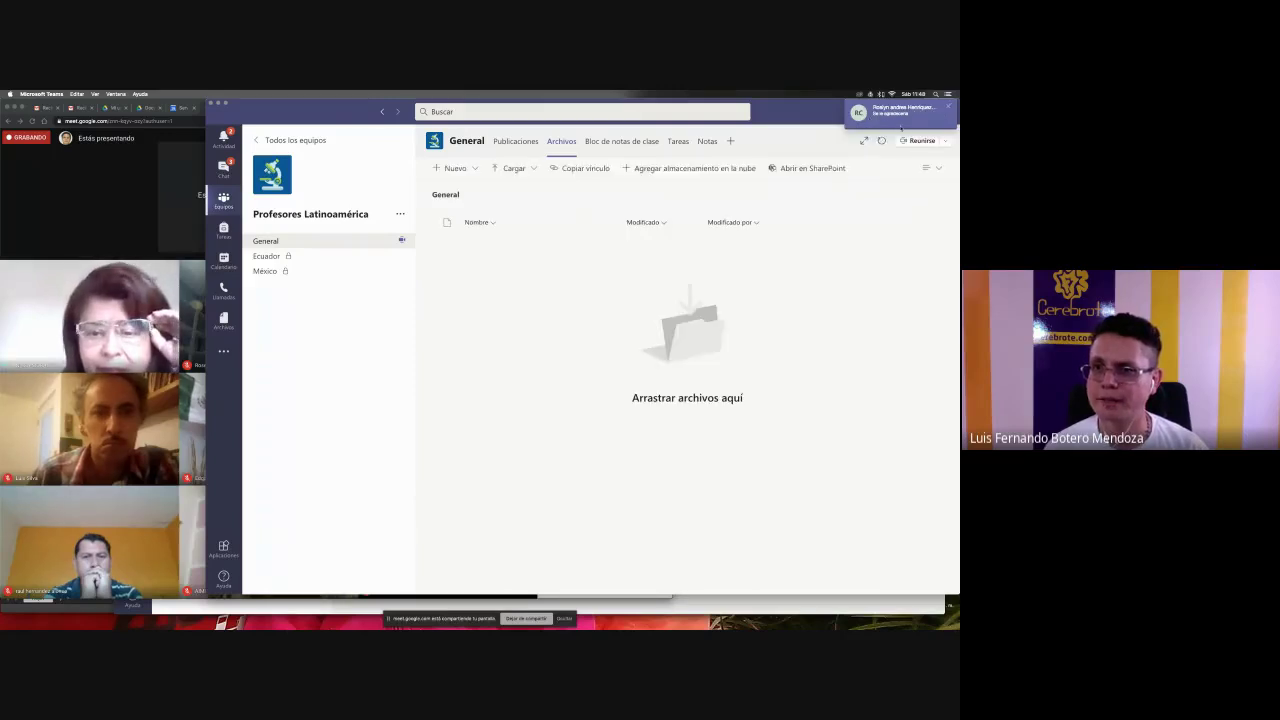
left_click_drag(721, 104, 605, 104)
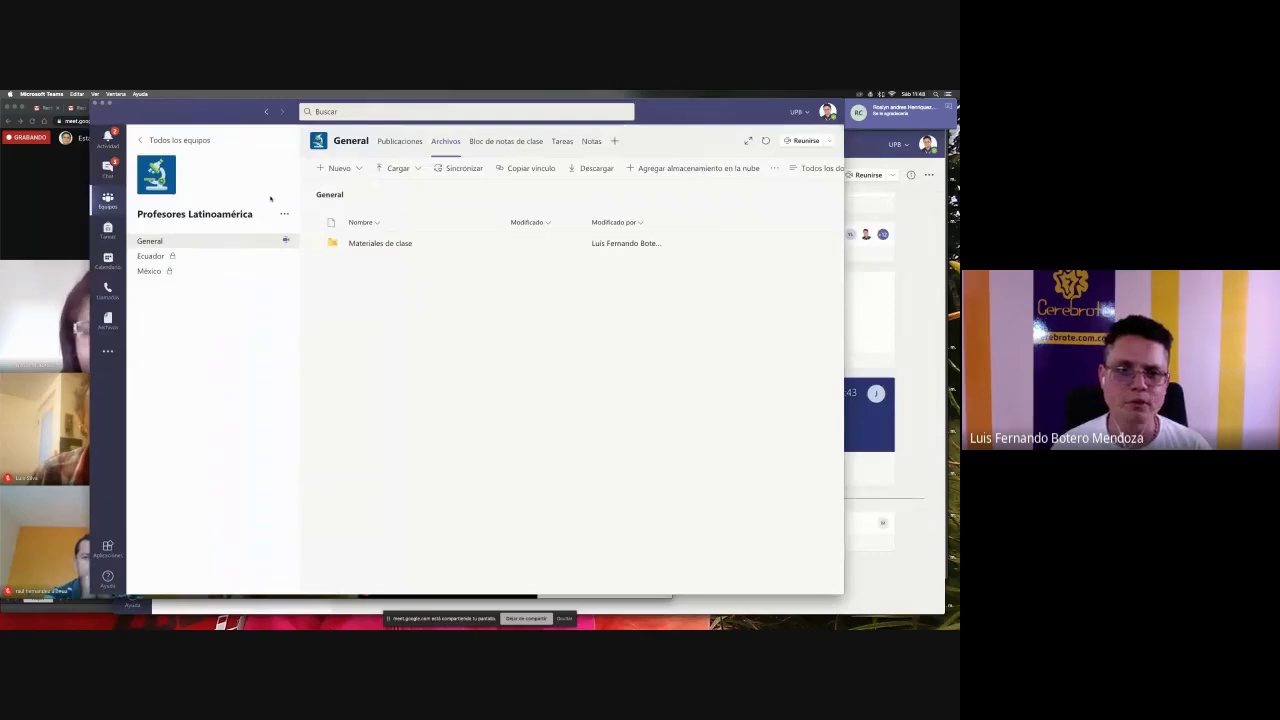
left_click(389, 176)
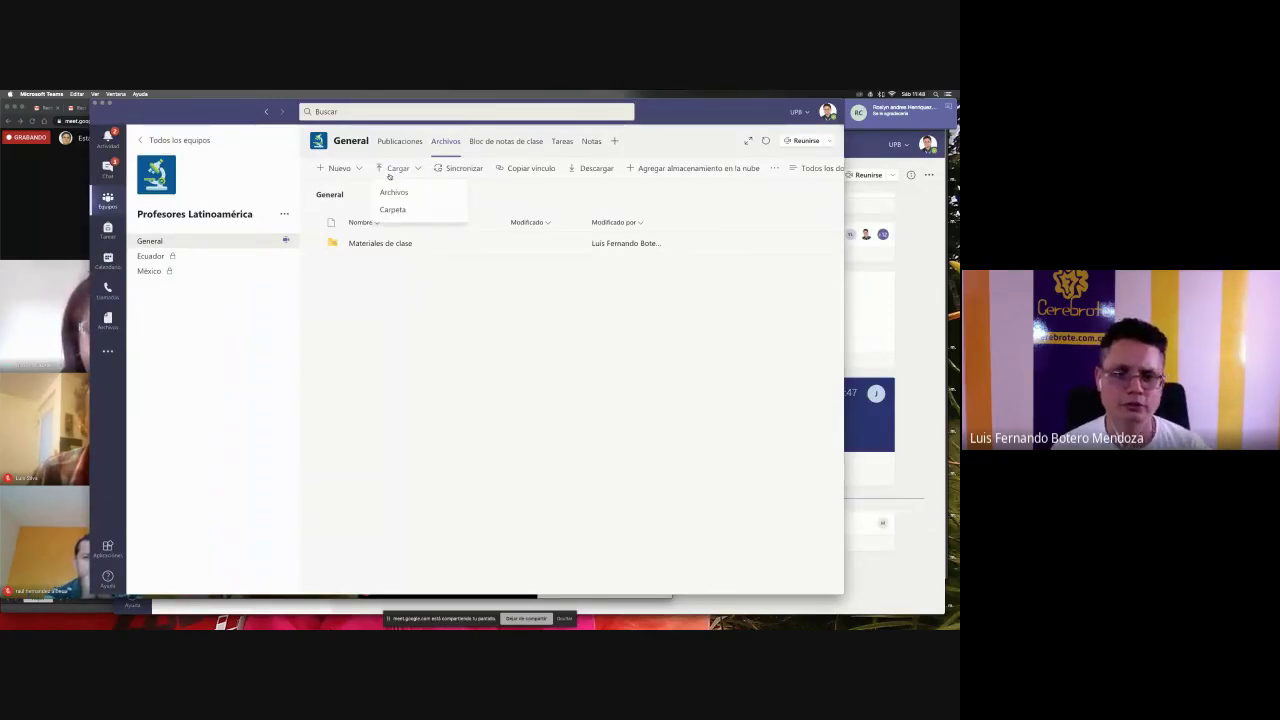
left_click(394, 193)
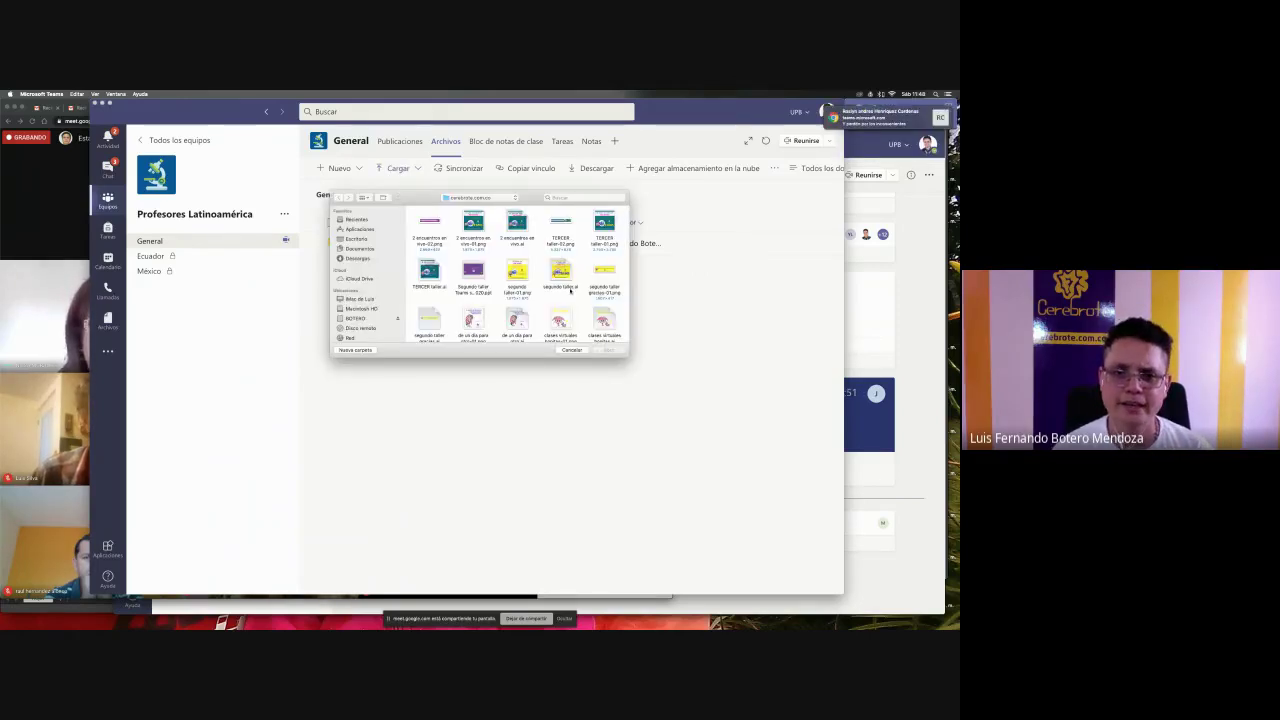
left_click(474, 321)
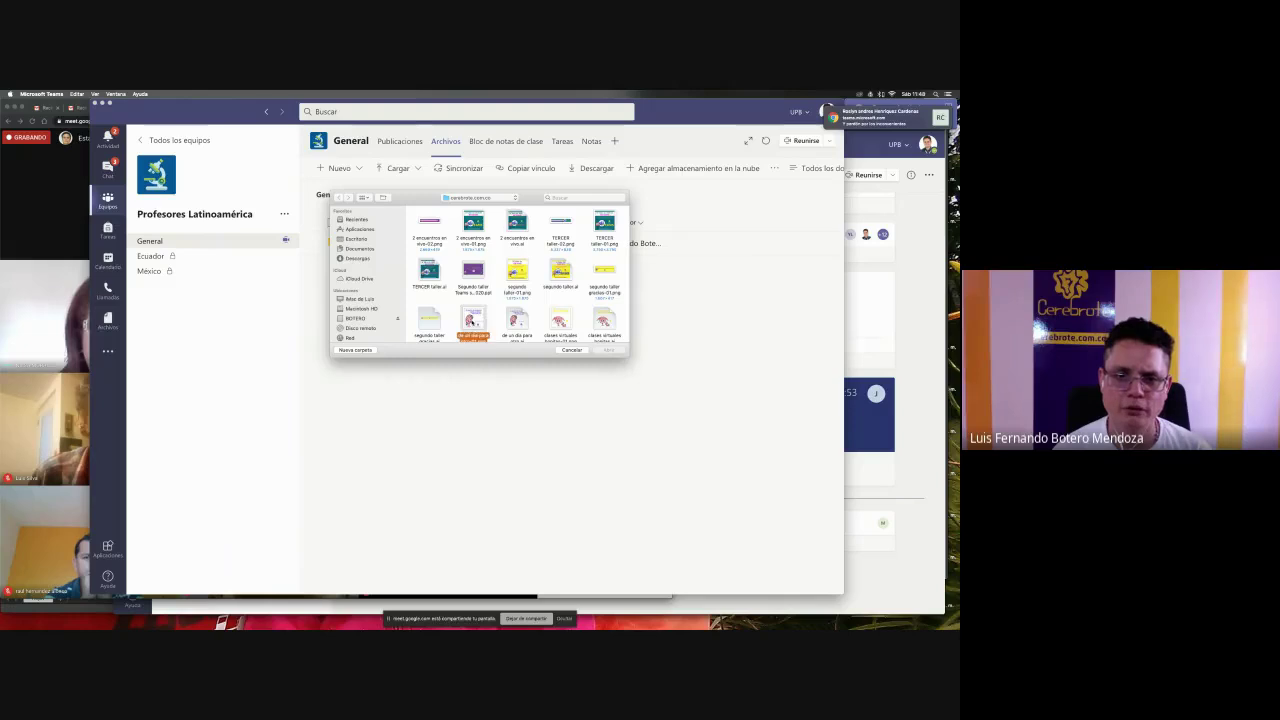
scroll(490, 328, "down", 1)
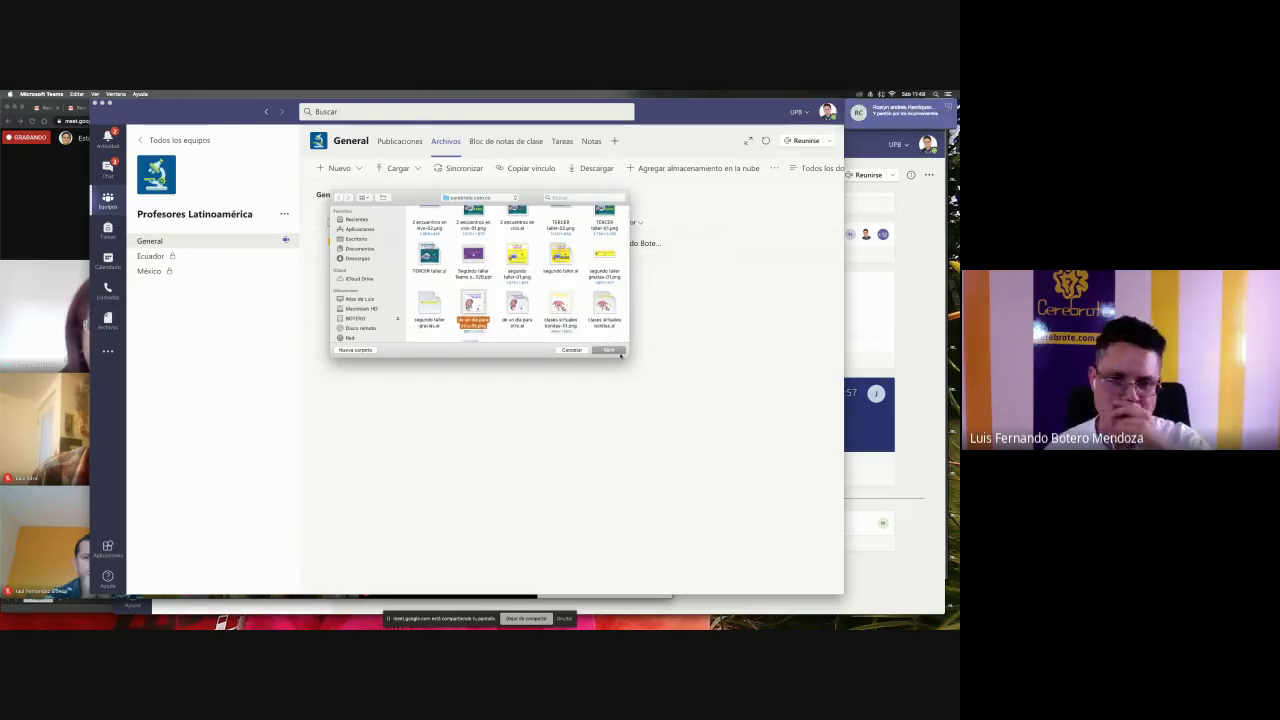
left_click(612, 350)
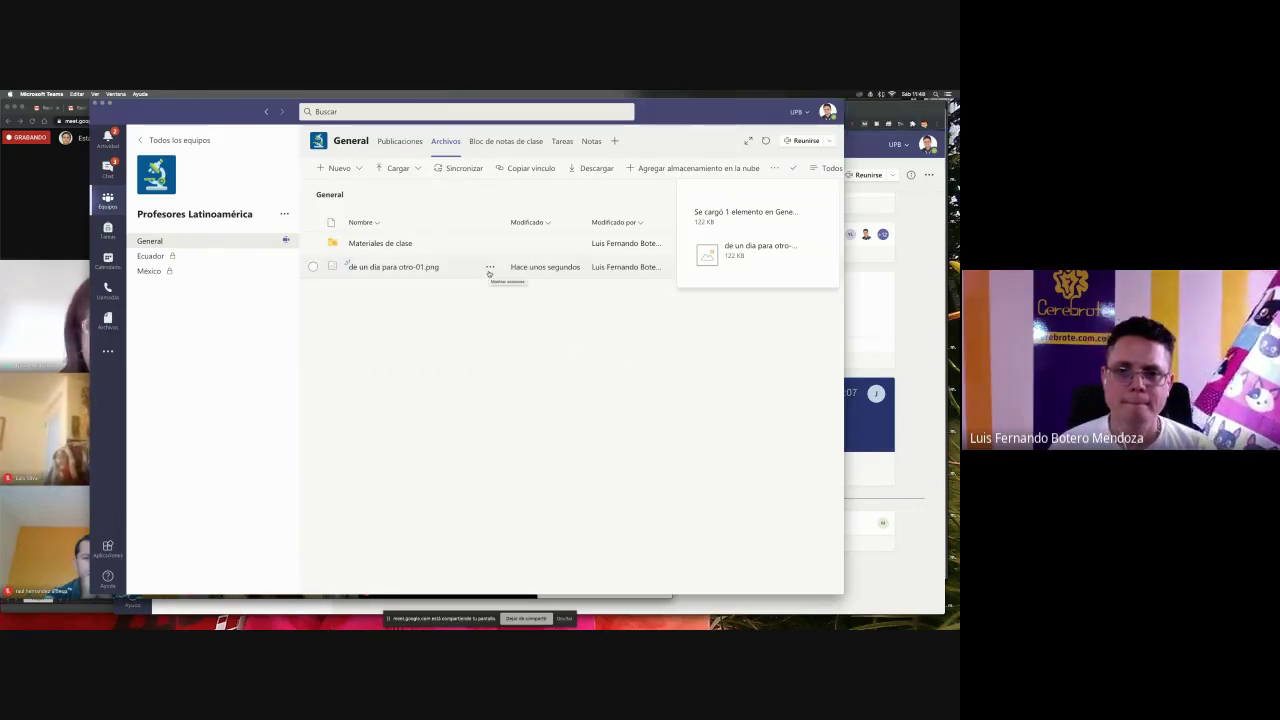
- Copy a shareable link to de un dia para otro-01.png
left_click(490, 268)
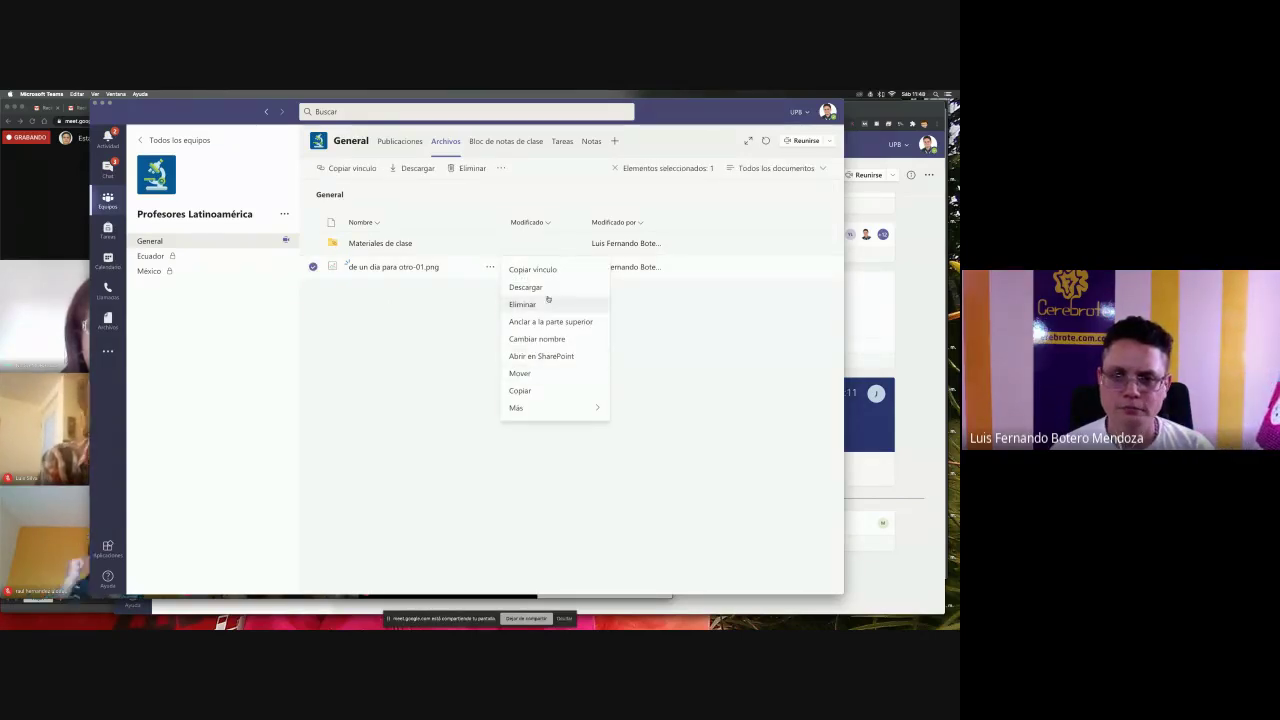
left_click(535, 270)
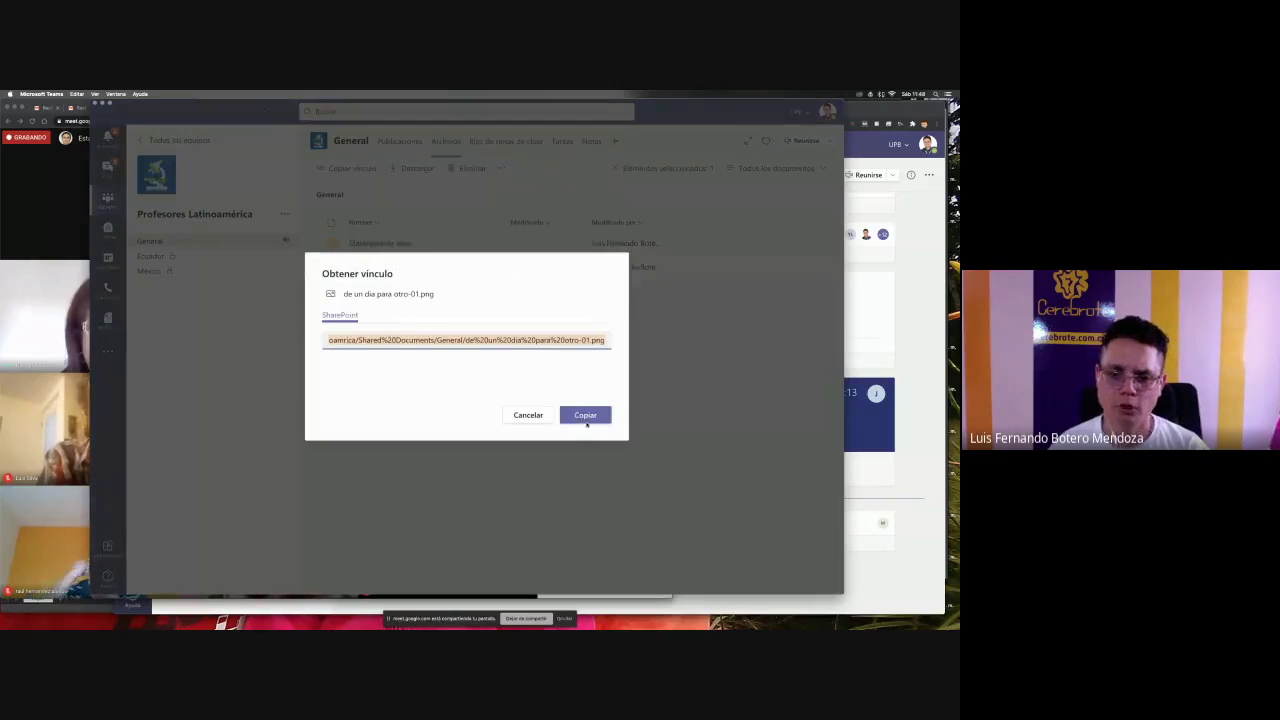
left_click(585, 414)
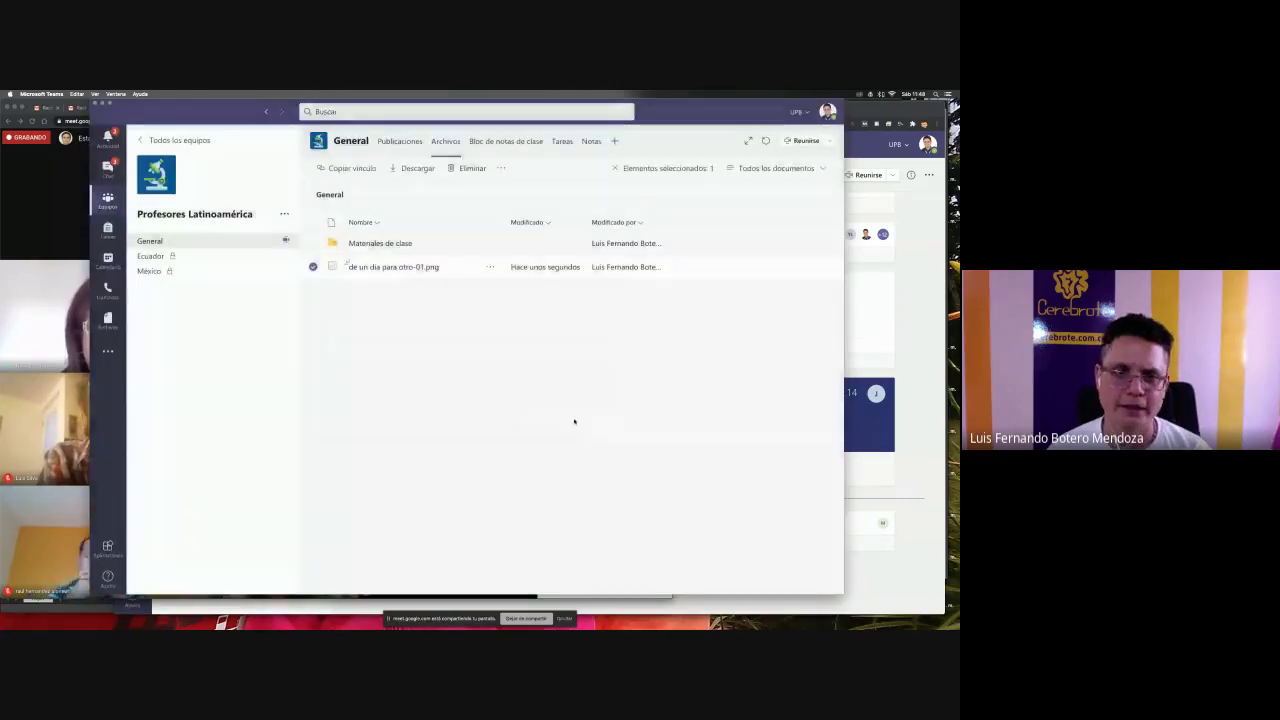
- Post 'Por favor hacer un comentario de lo que ven acá' with the image link in General
left_click(209, 243)
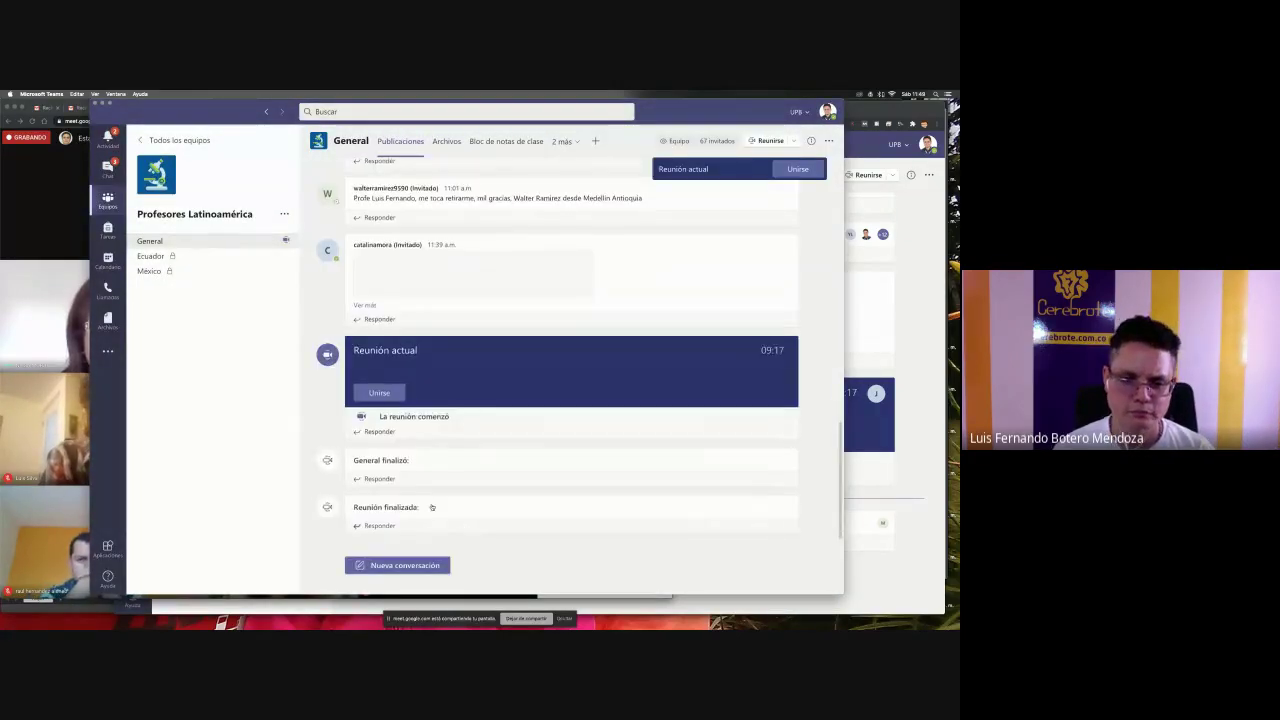
left_click(404, 566)
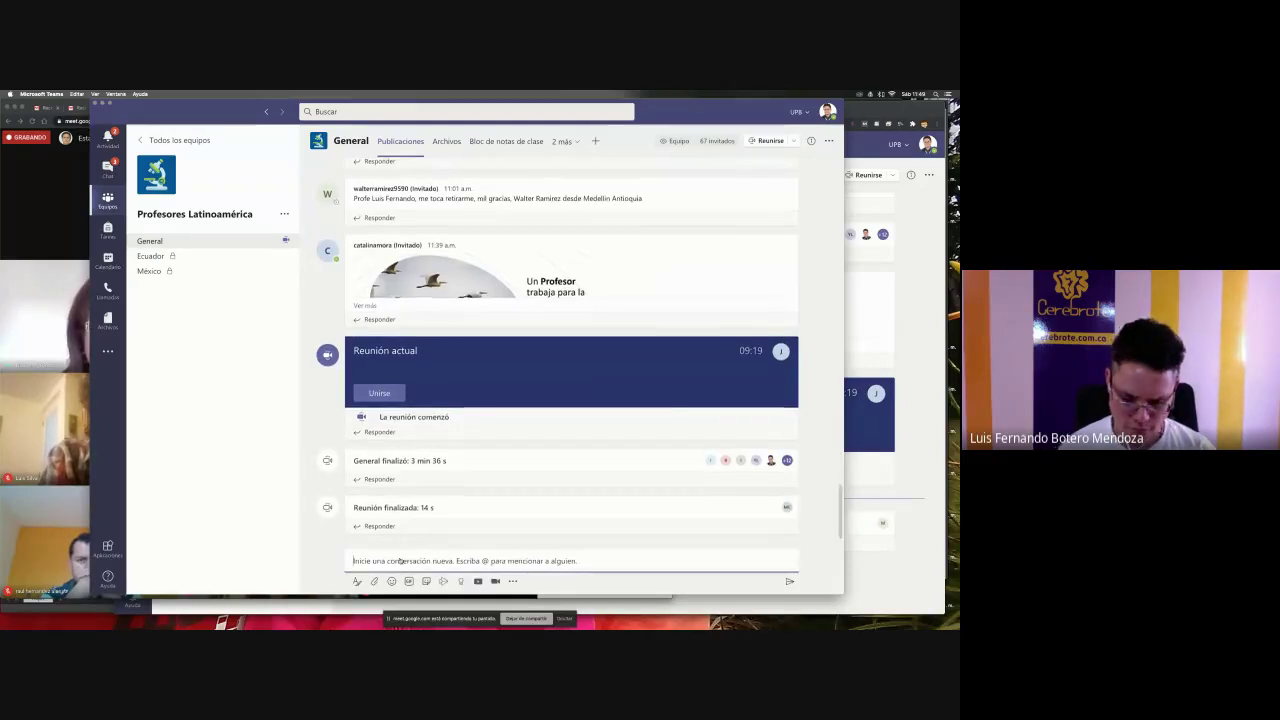
key("super+v")
type("o")
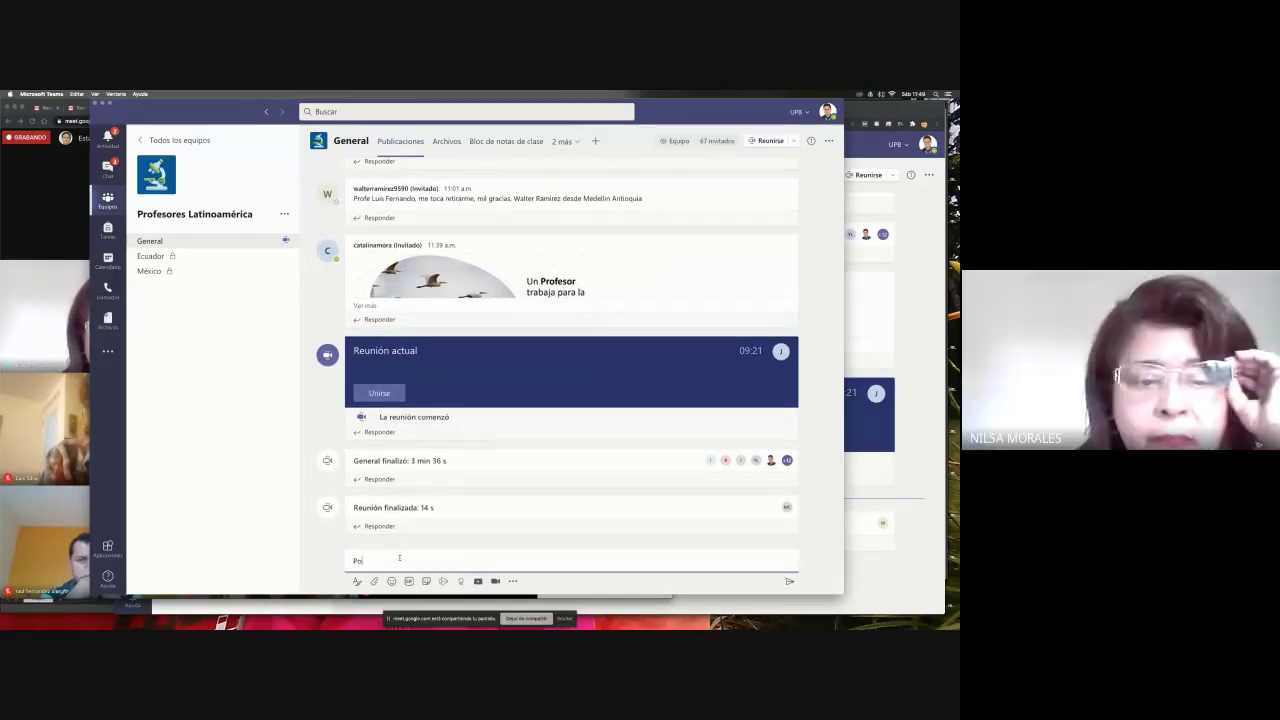
type("r favor hacer un come")
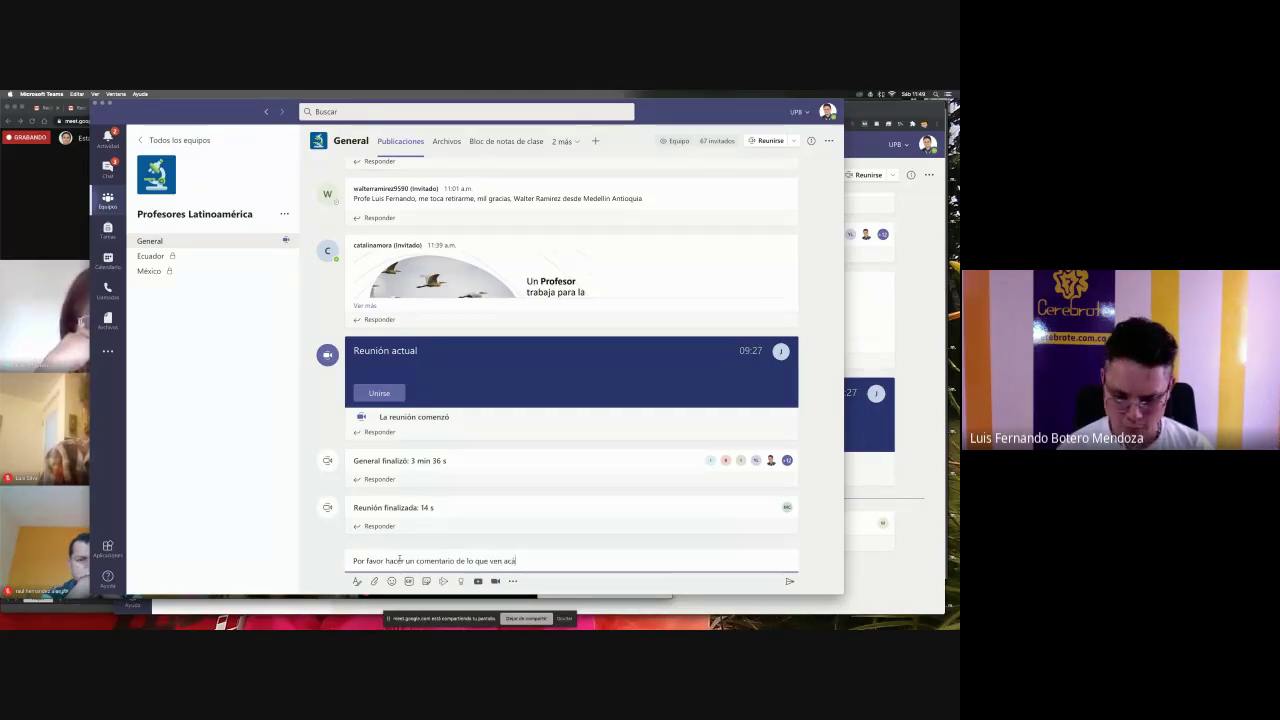
type("ntario de lo que ven acá")
key("shift+Return")
type("https://upbeduco.sharepoint.com/sites/ProfesoresLatinoamerica/Shared%20Documents/General/de%20un%20dia%20para%20otro-01.png")
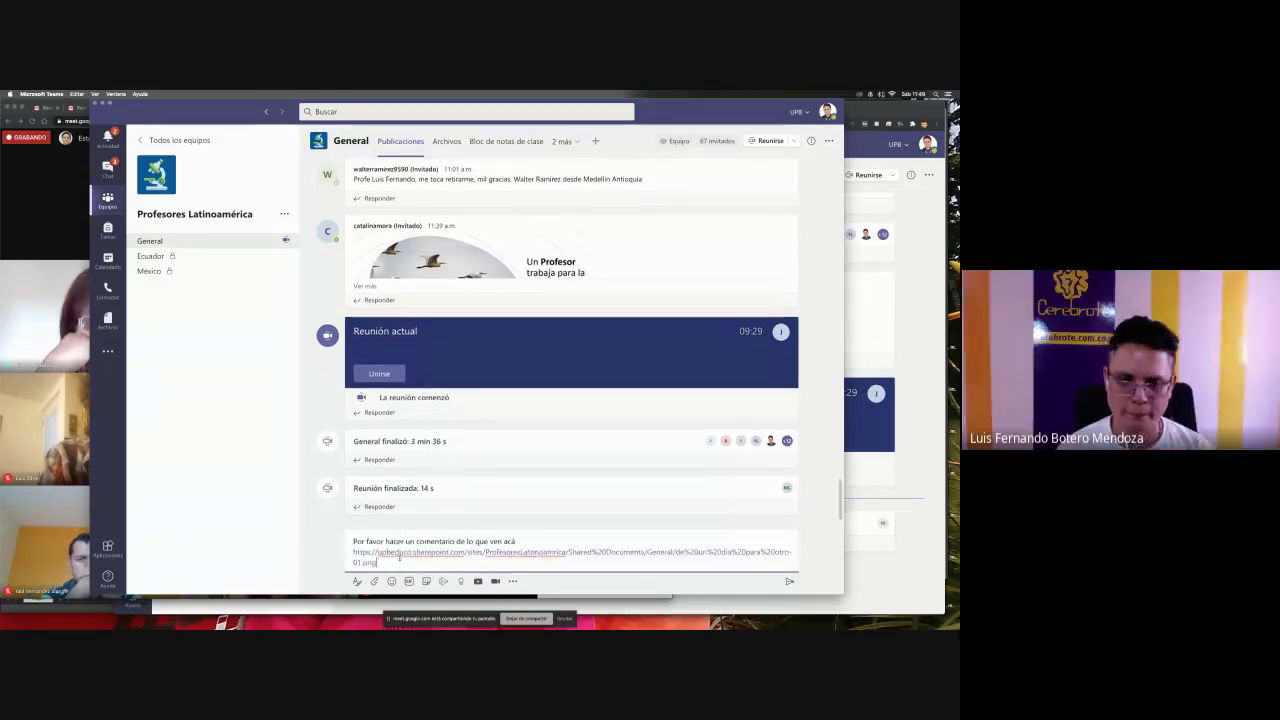
left_click(789, 582)
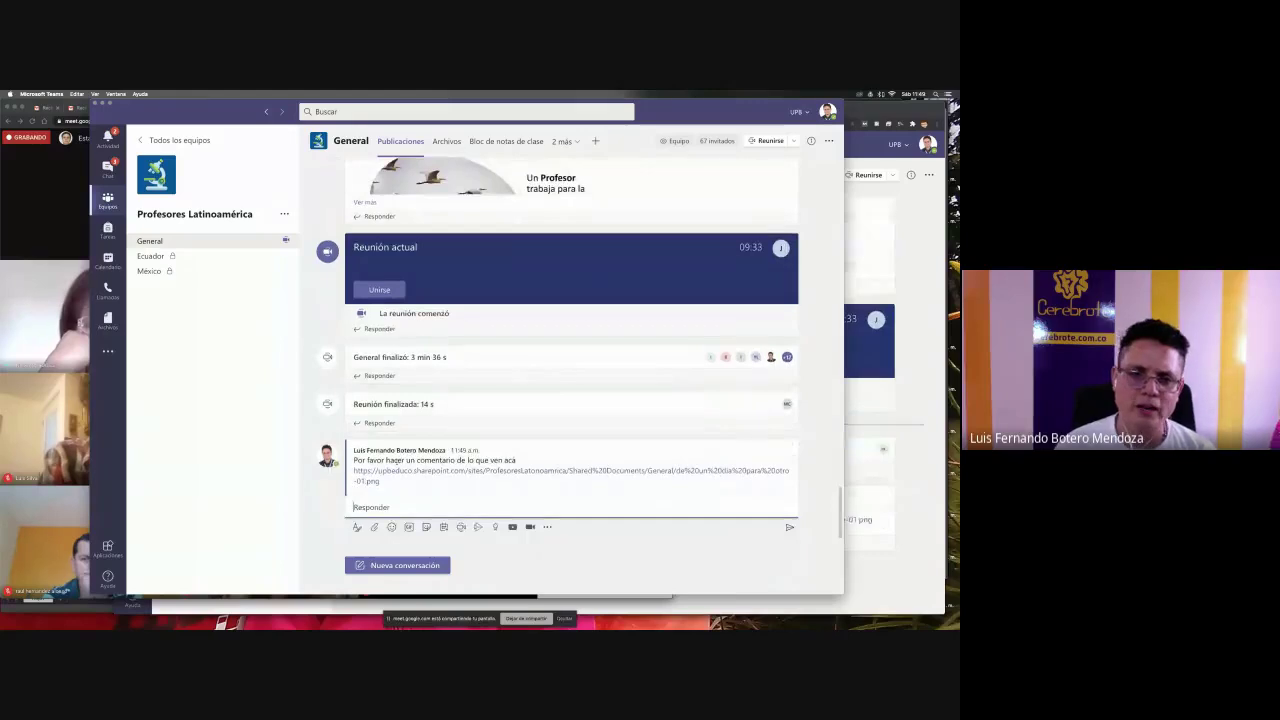
- Open de un dia para otro-01.png from the General channel's Archivos list
left_click(446, 141)
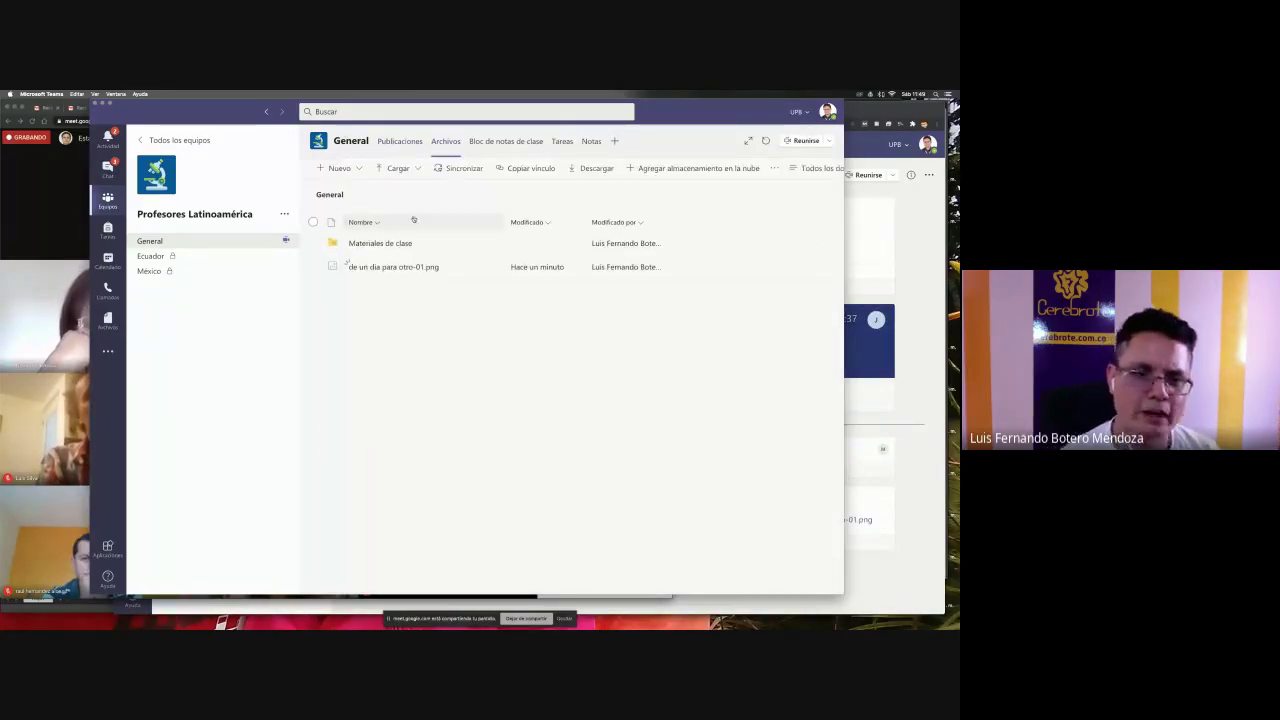
left_click(386, 267)
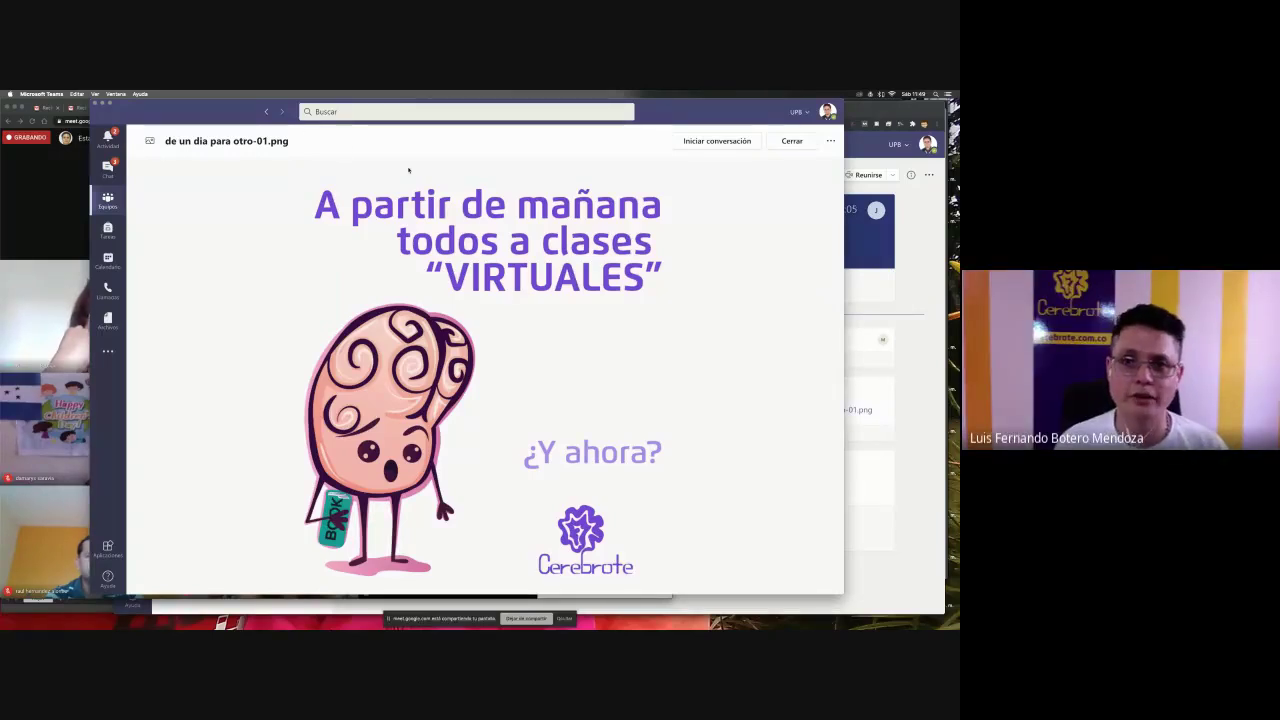
- Reply 'Qué vemos' in the image's conversation thread
left_click(717, 141)
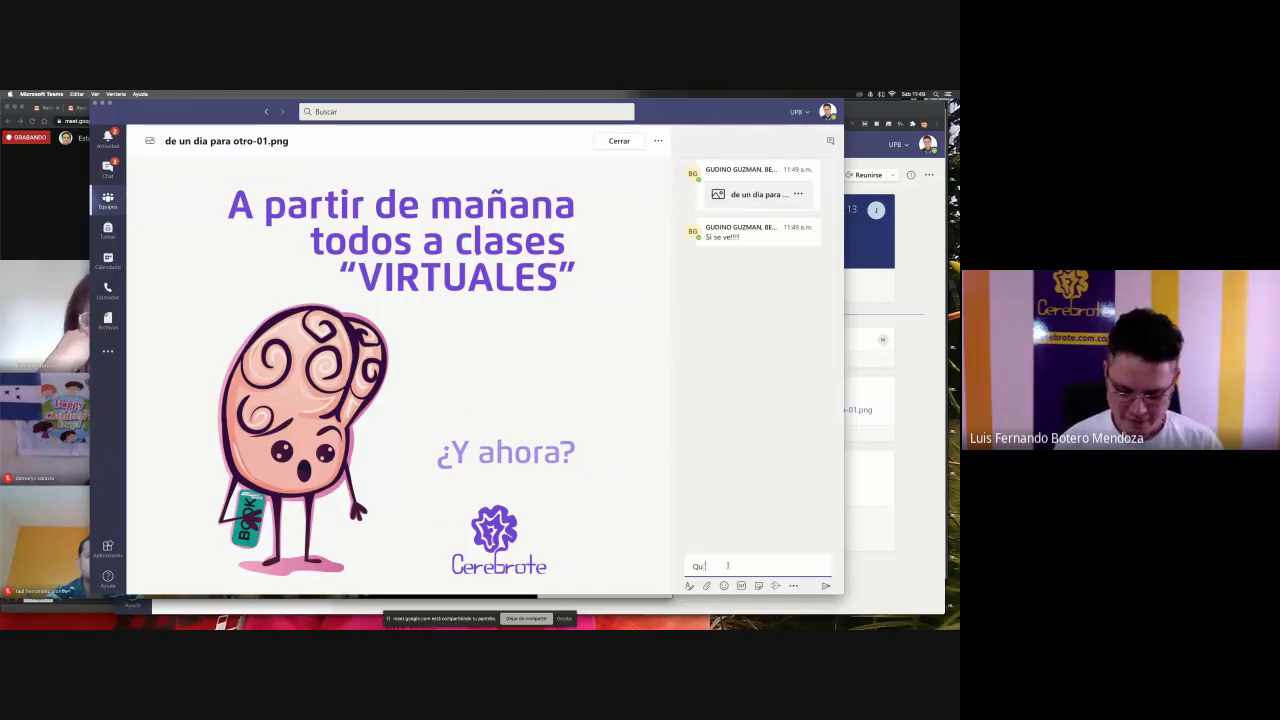
type("Qué veomos")
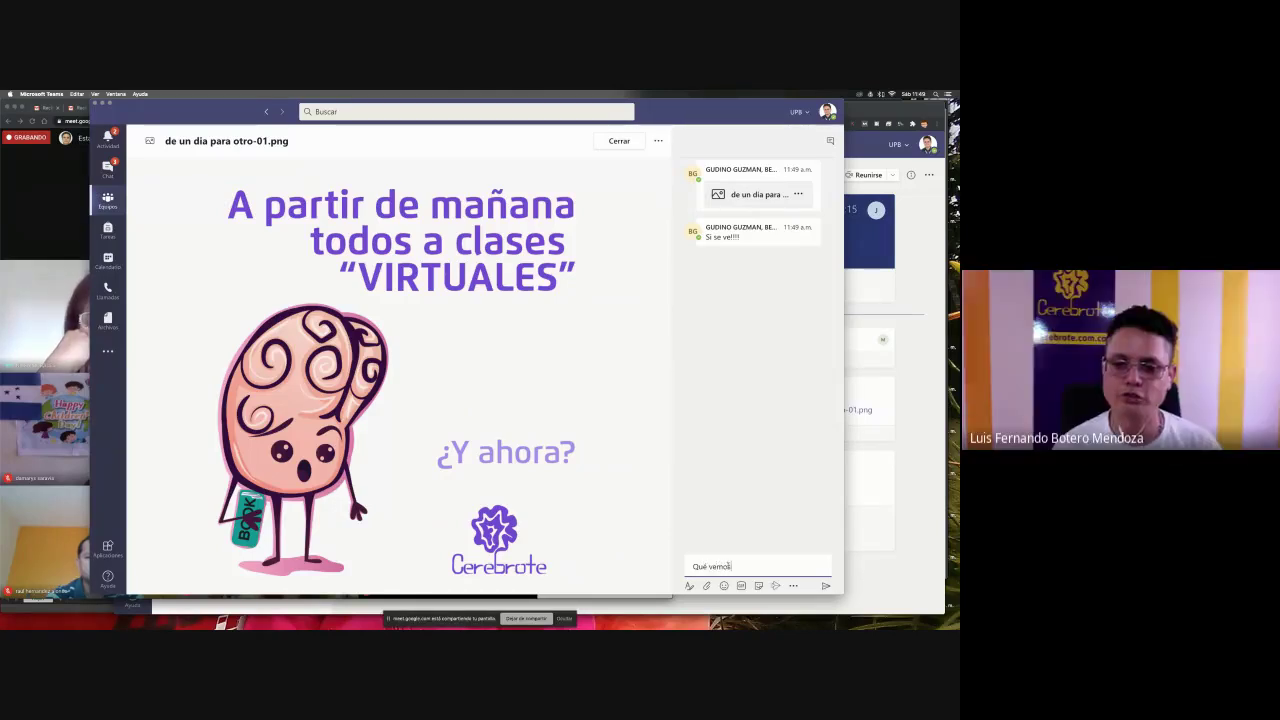
left_click(824, 587)
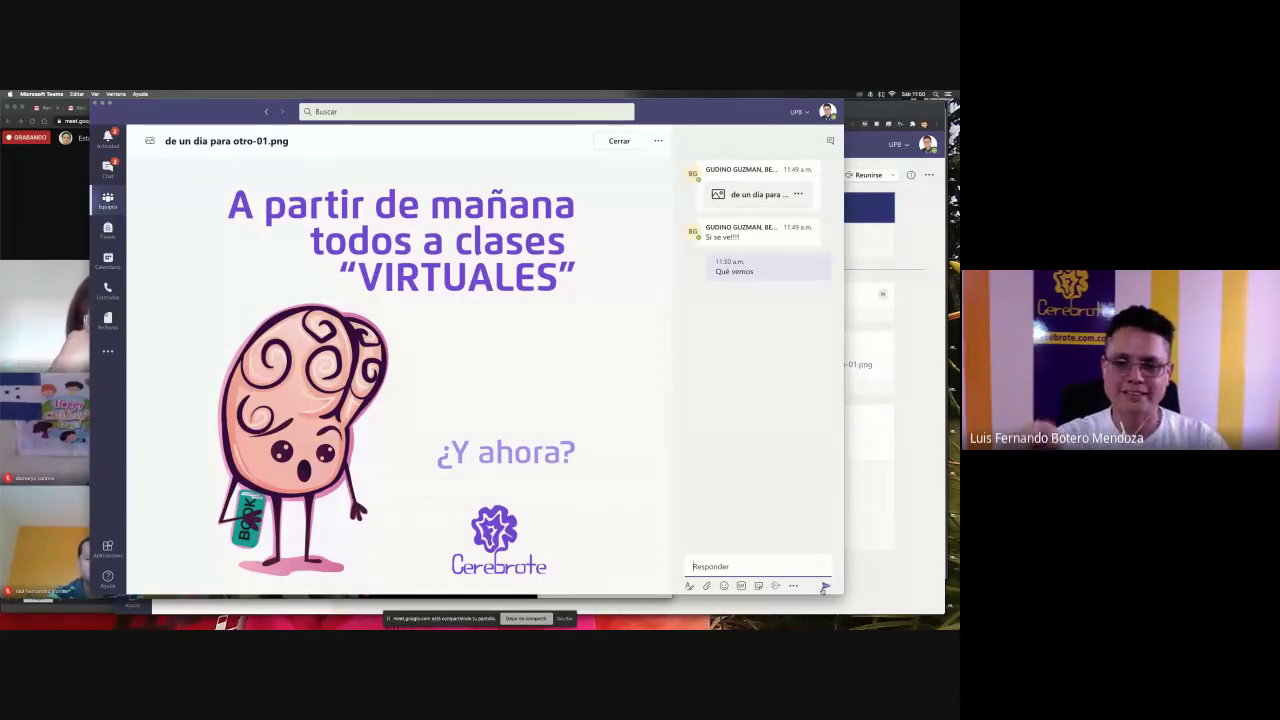
- Close and reopen the image, hiding its conversation panel
left_click(619, 142)
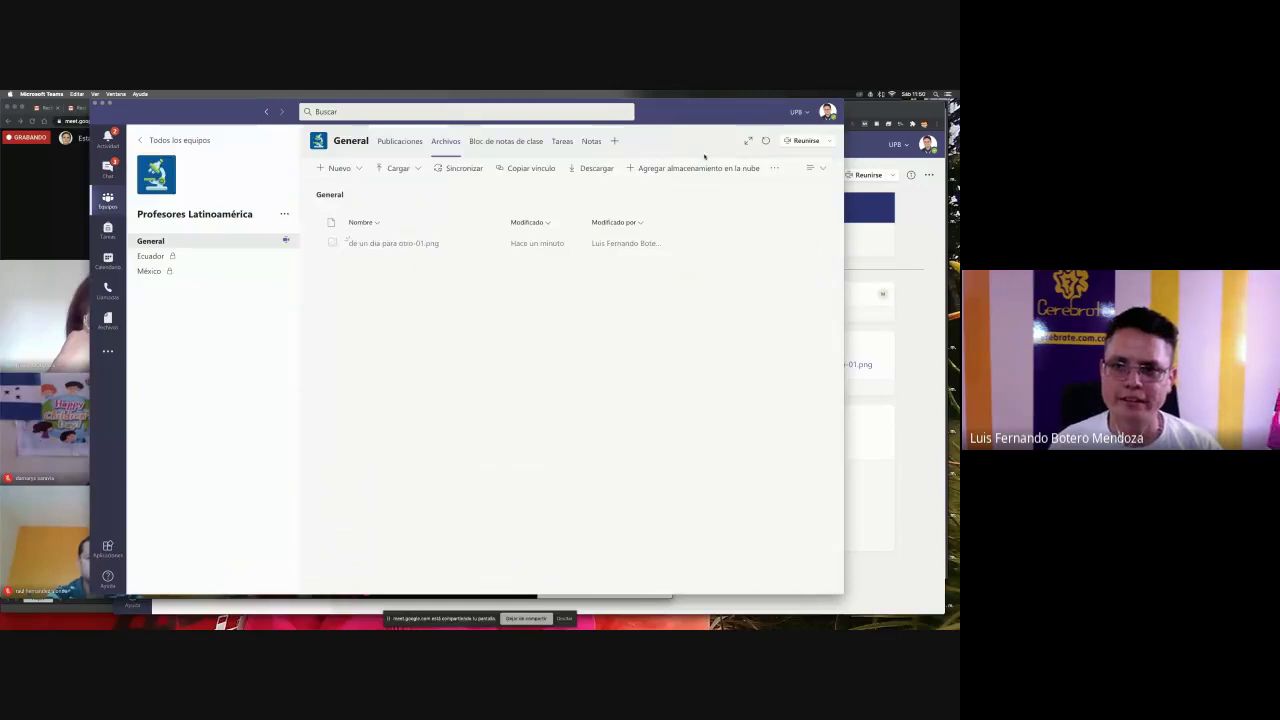
left_click(400, 267)
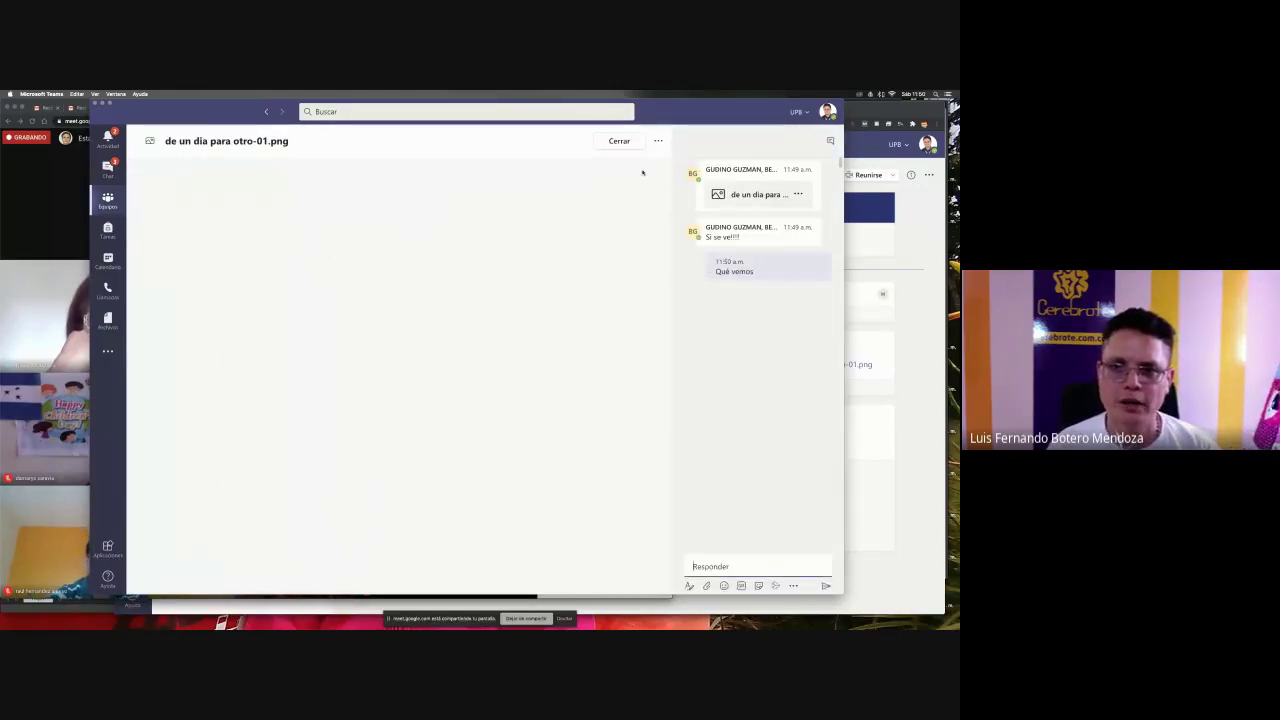
left_click(826, 143)
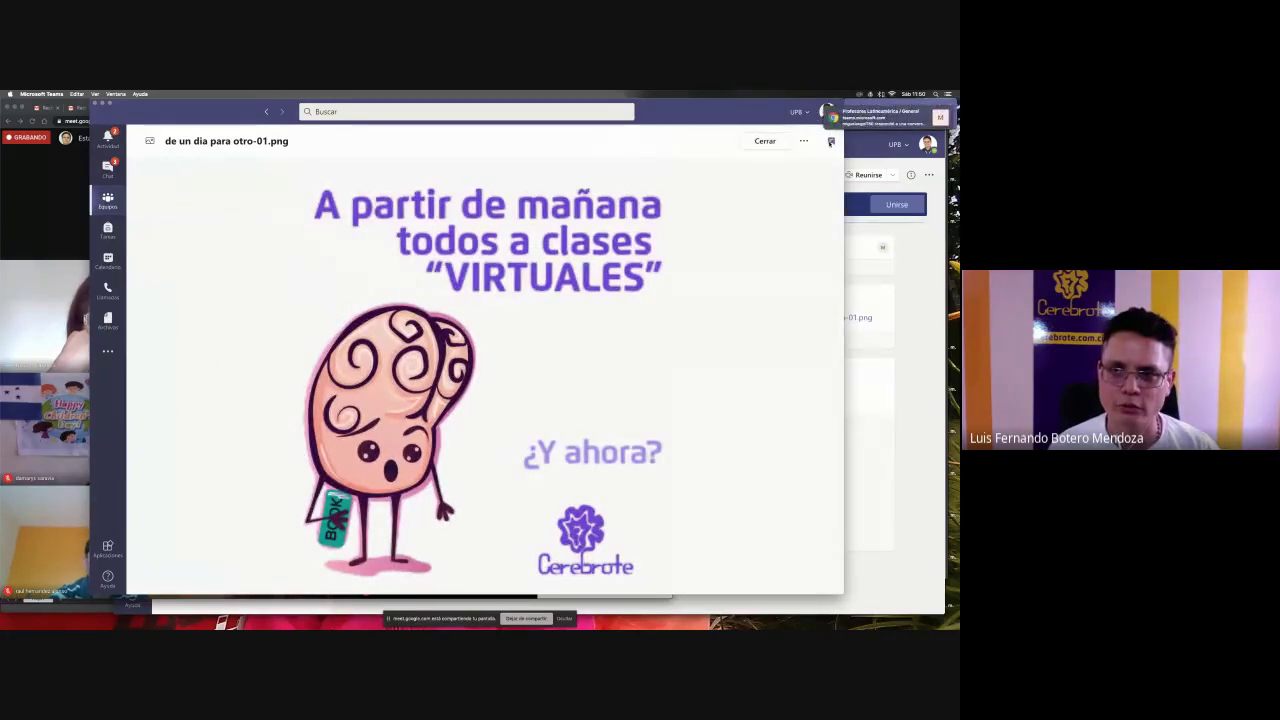
- Show the image's chat panel to read the replies, then close the image preview
left_click(830, 142)
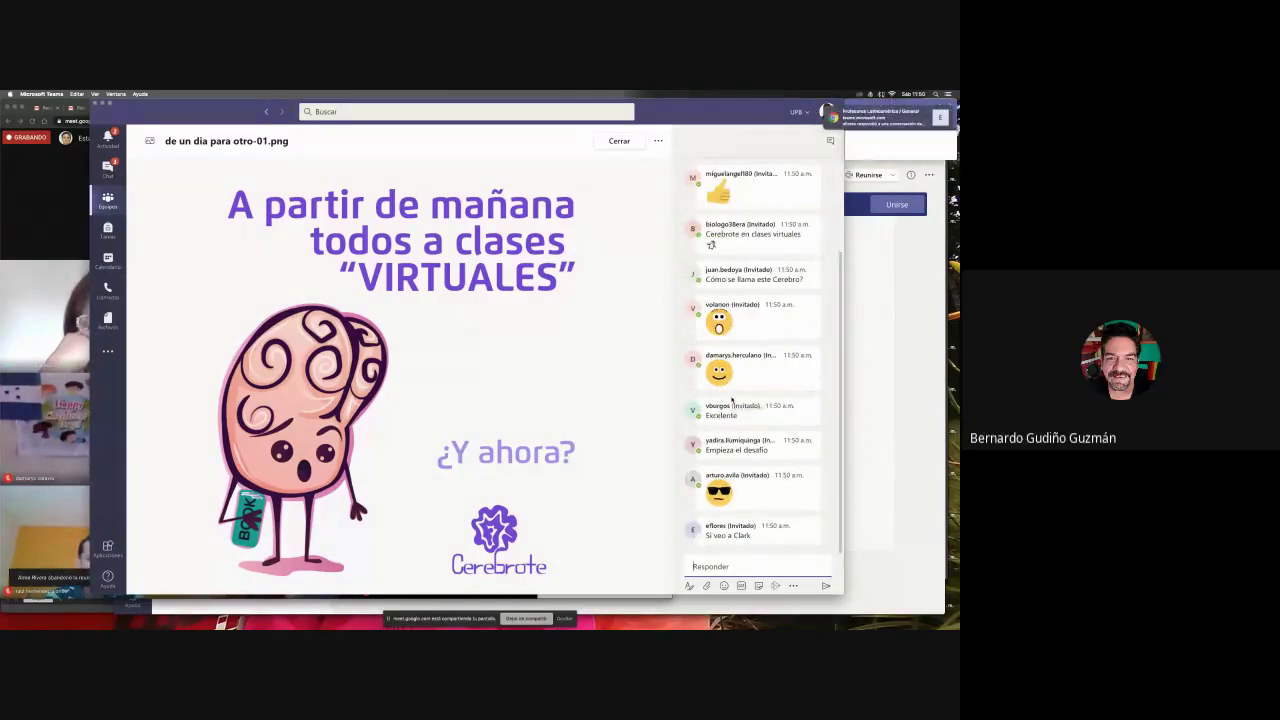
mouse_move(735, 408)
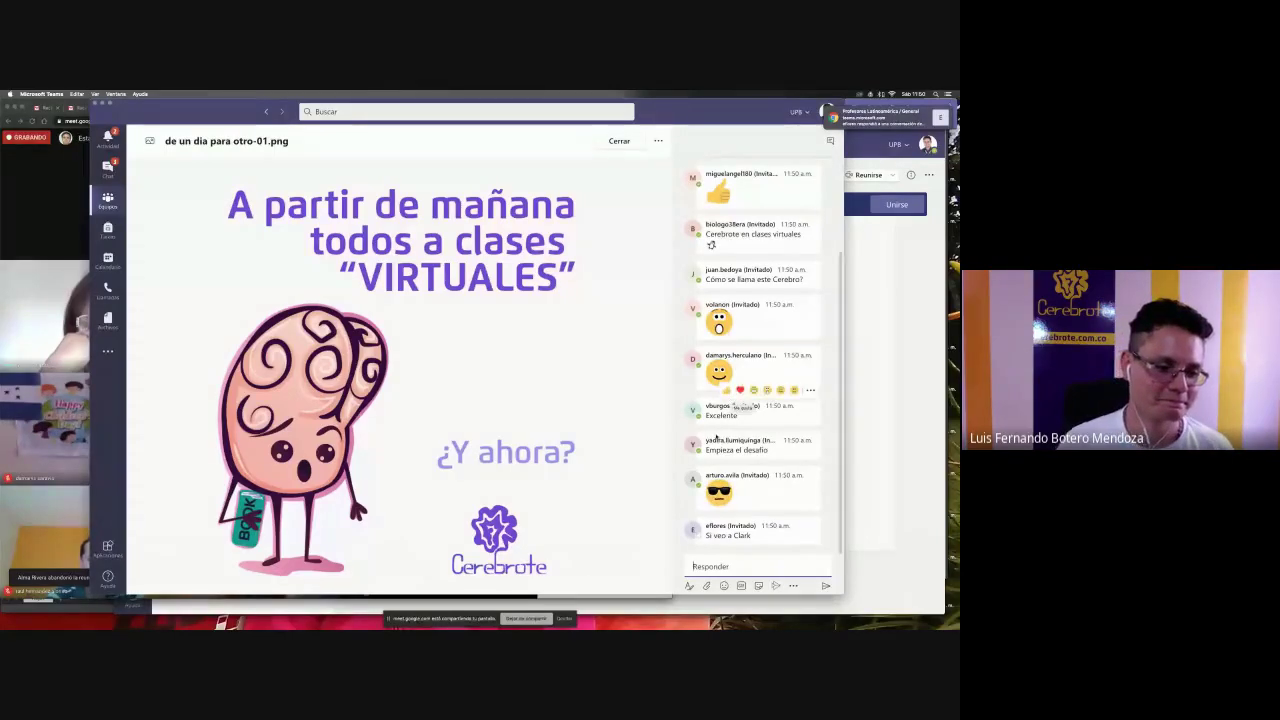
mouse_move(735, 244)
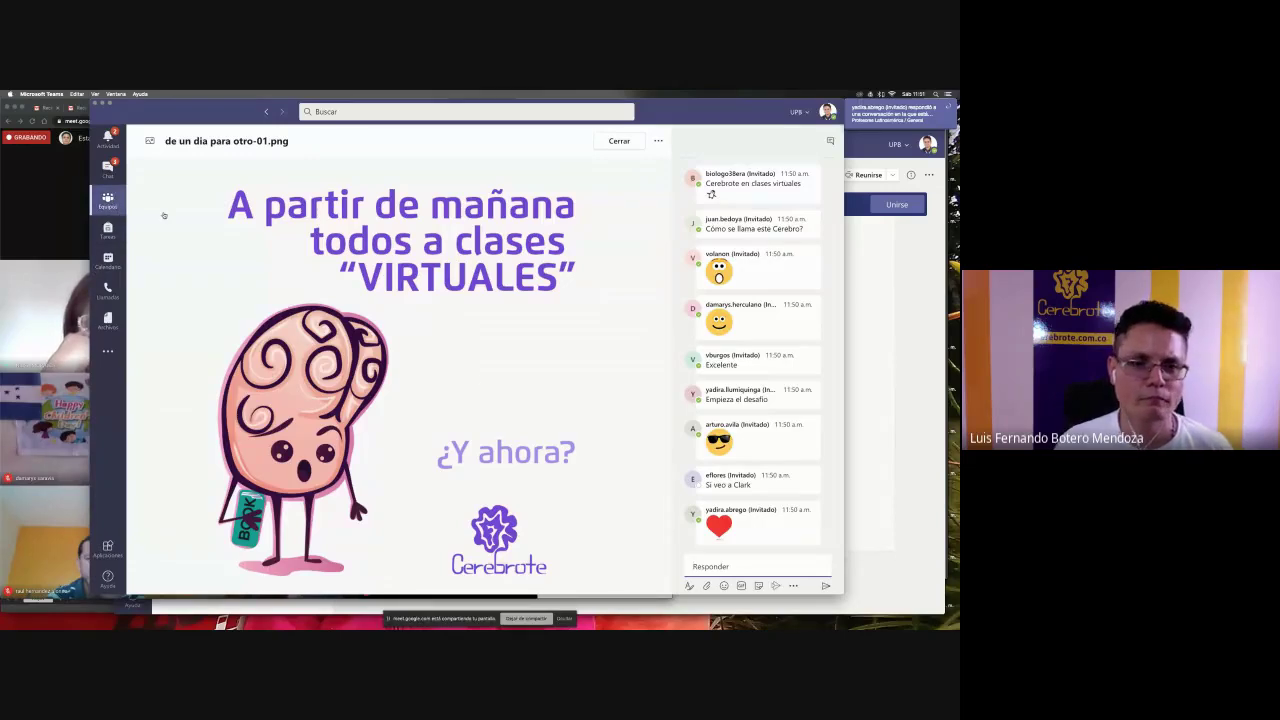
key("Escape")
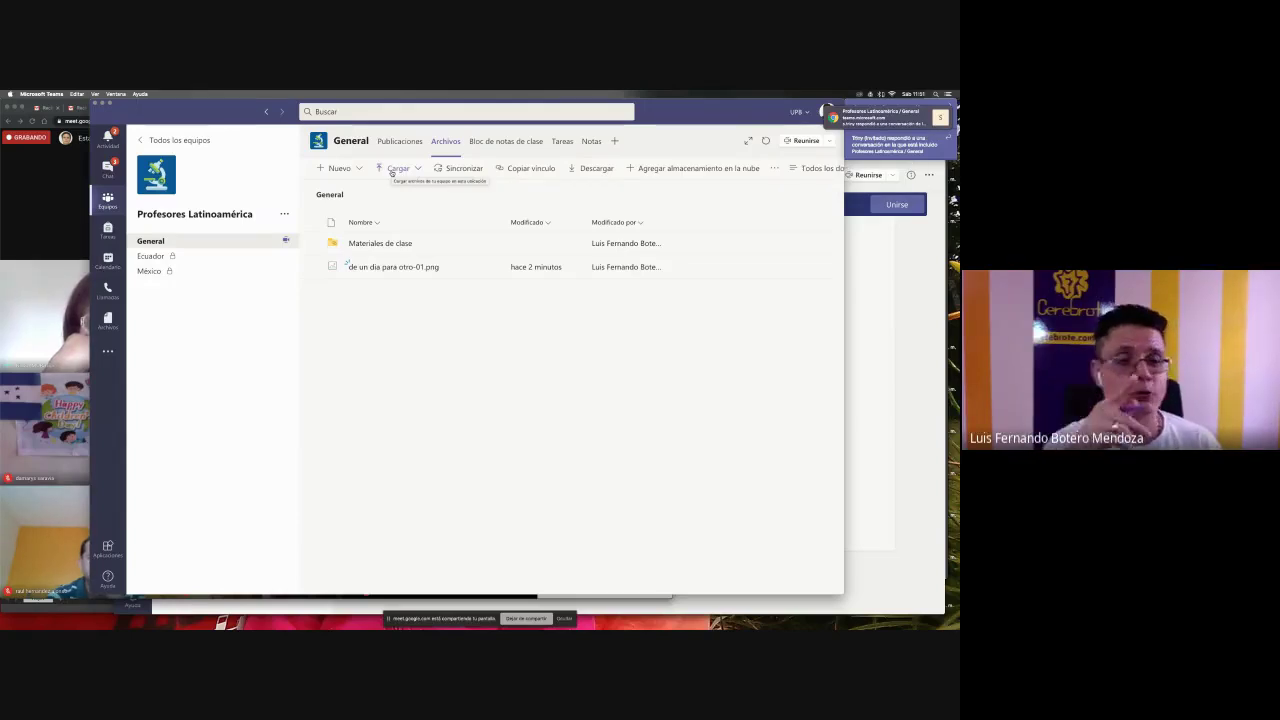
- Reopen the Cargar upload menu after briefly visiting Publicaciones and returning to Archivos
left_click(392, 172)
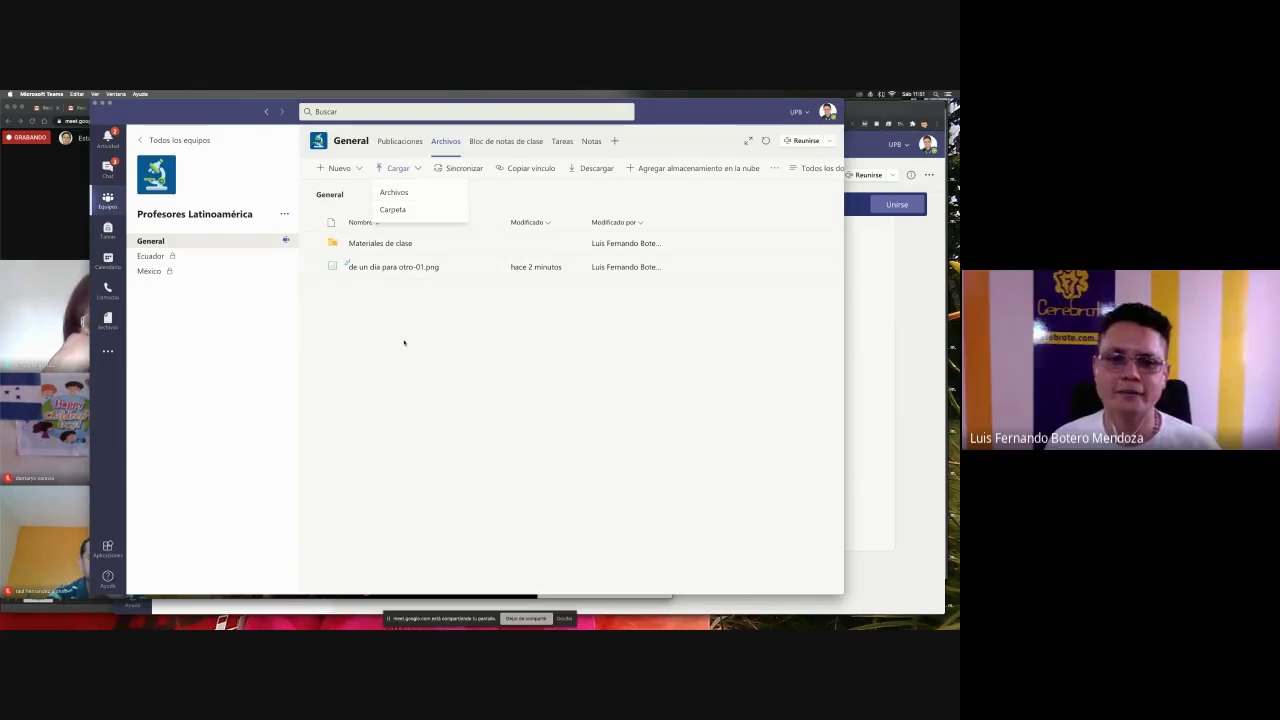
left_click(268, 165)
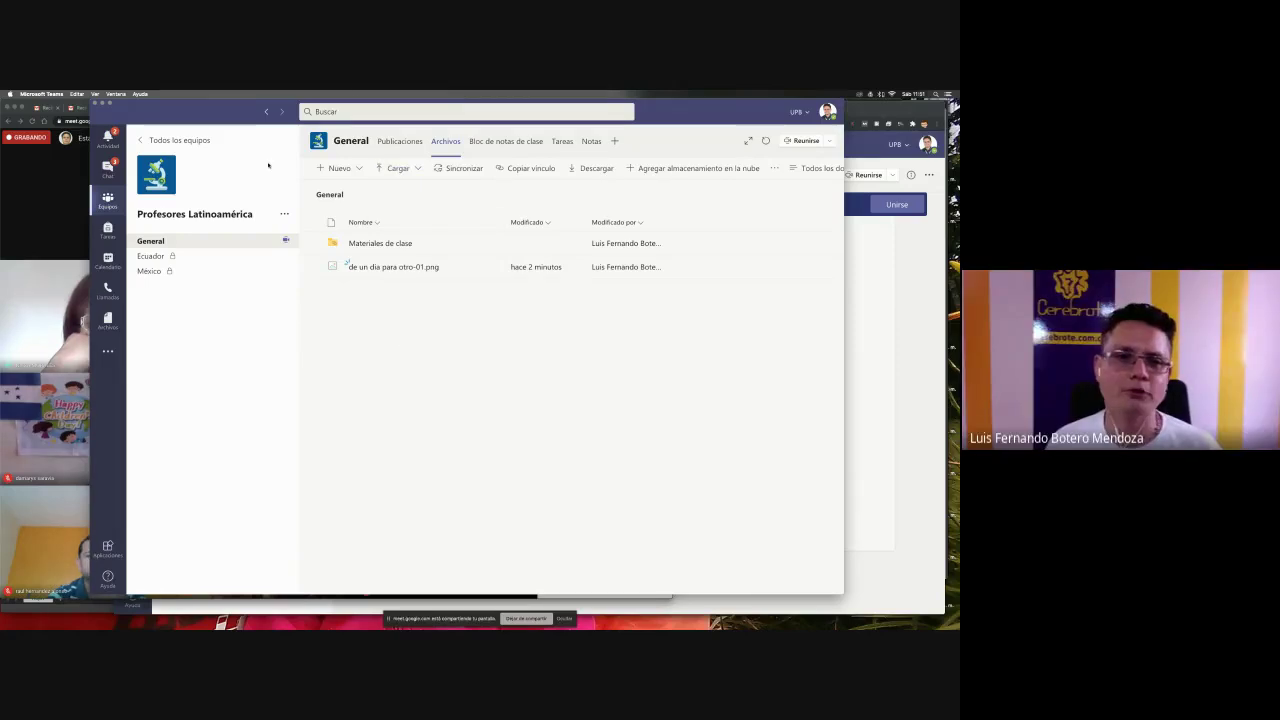
left_click(257, 232)
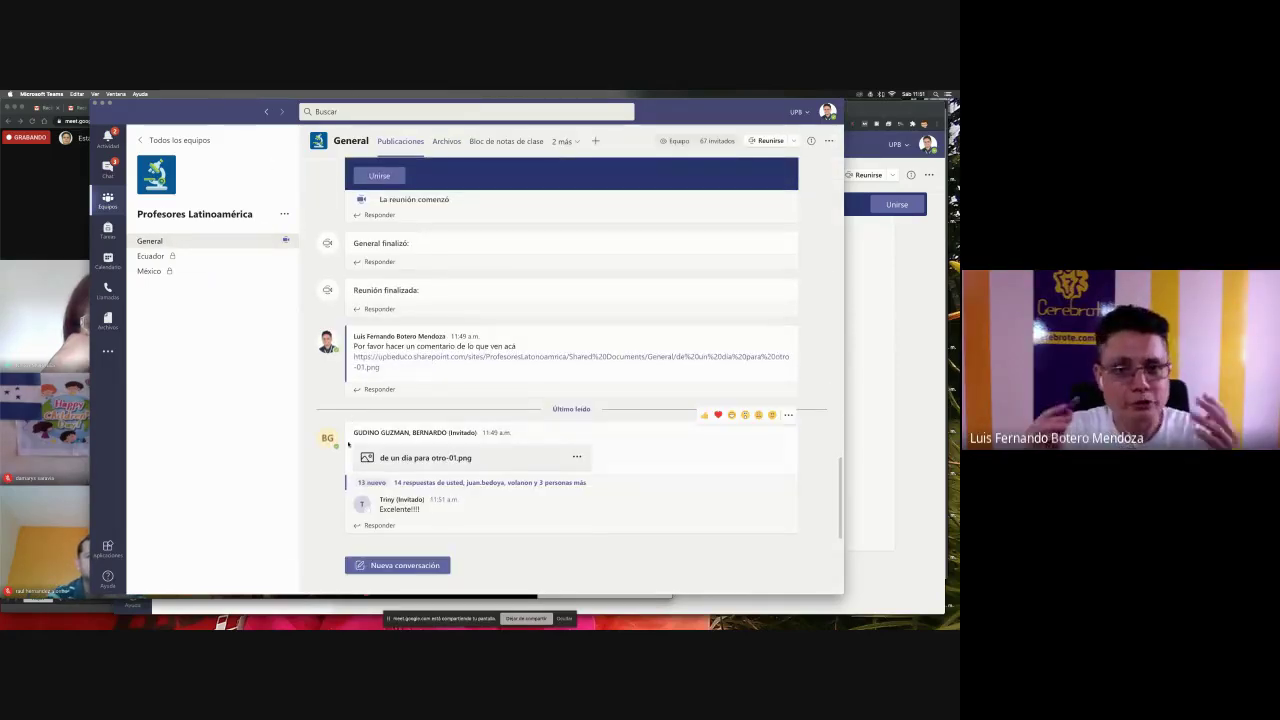
left_click(442, 152)
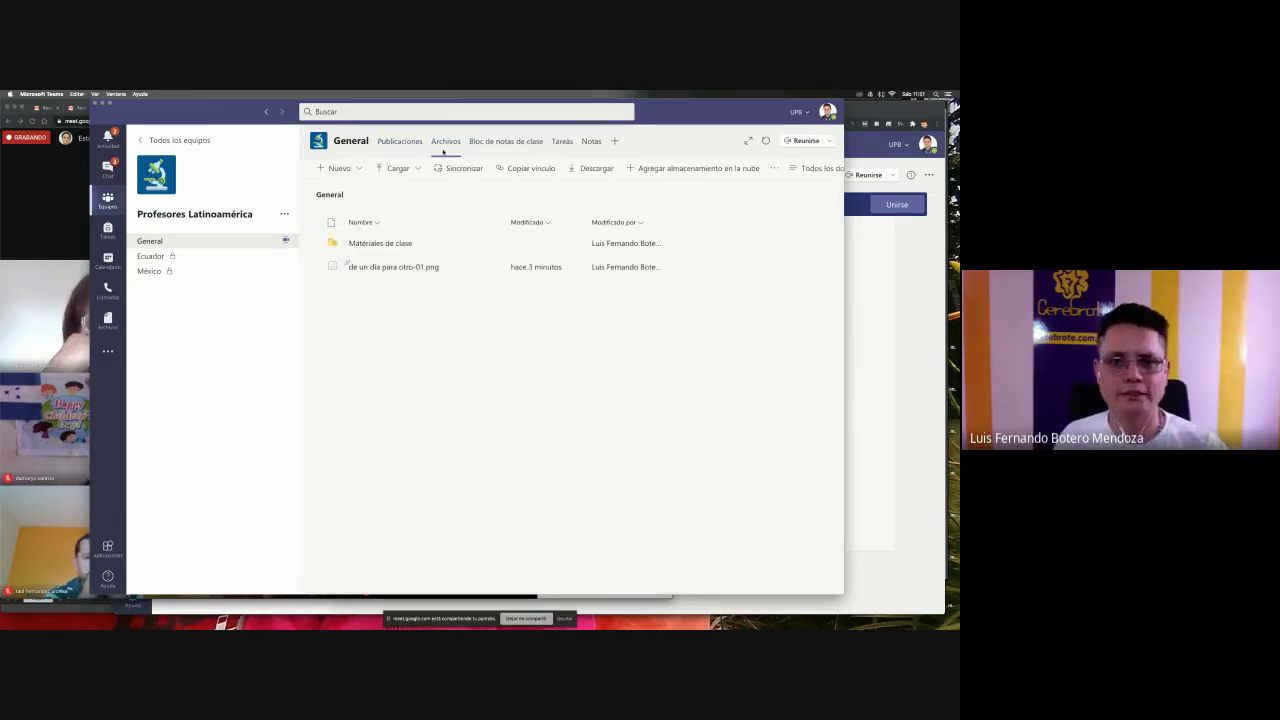
left_click(393, 171)
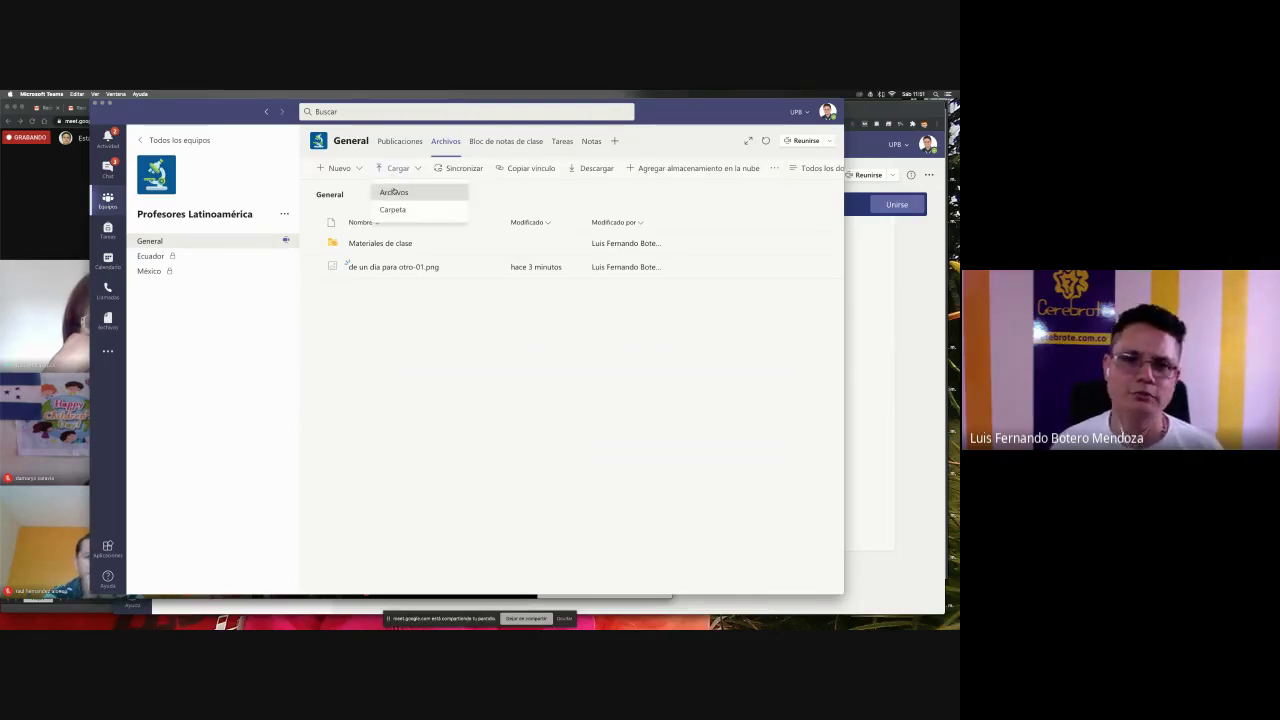
- Upload segundo taller-01.png to the General channel's files
left_click(393, 191)
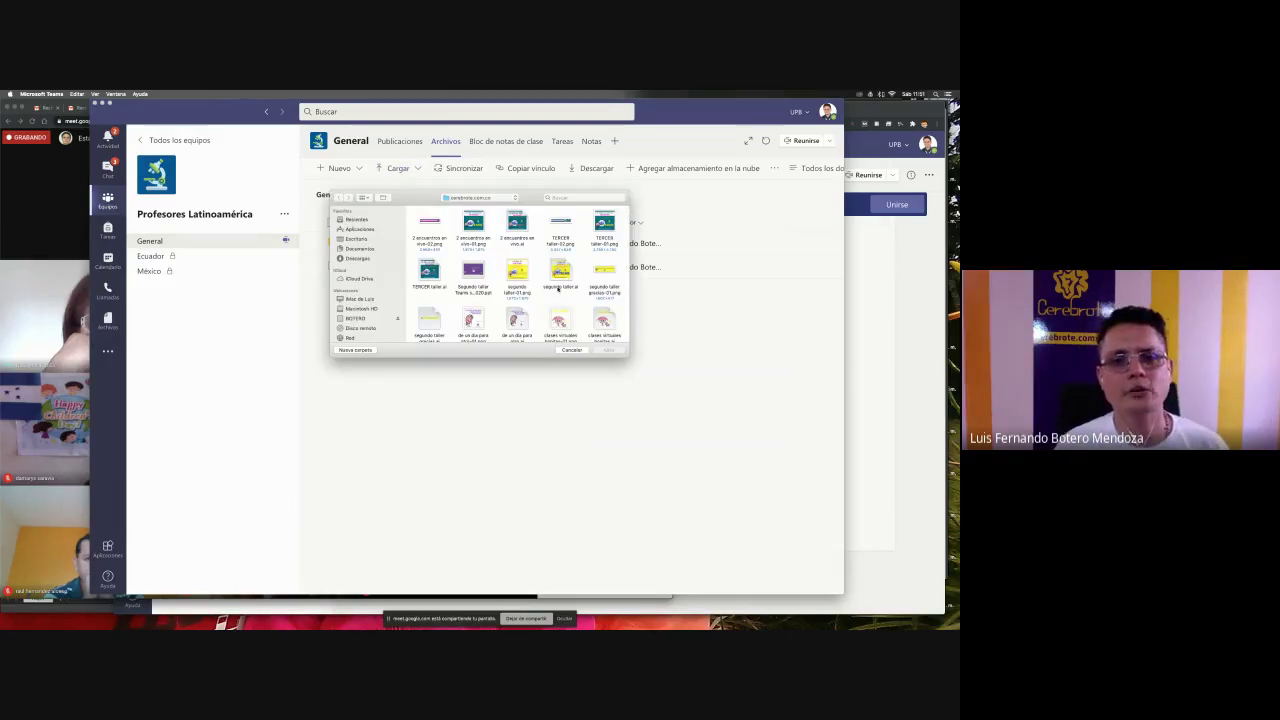
scroll(558, 288, "down", 3)
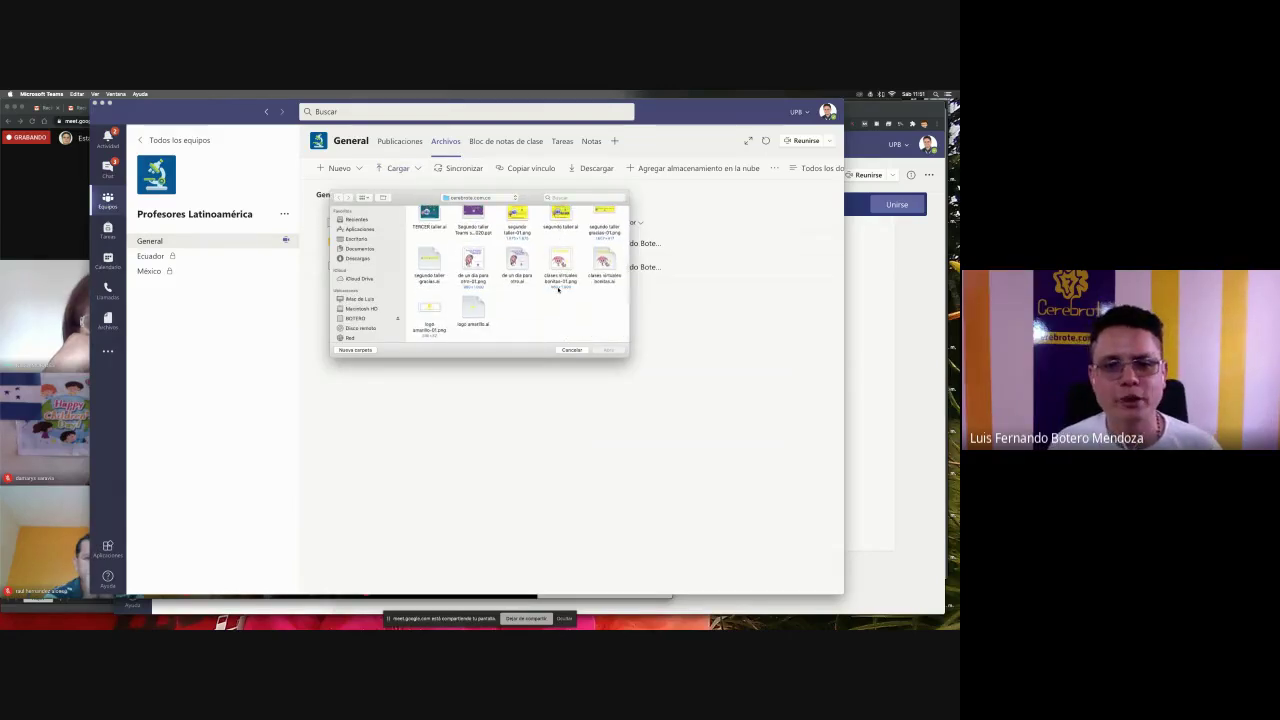
scroll(548, 285, "up", 3)
left_click(516, 248)
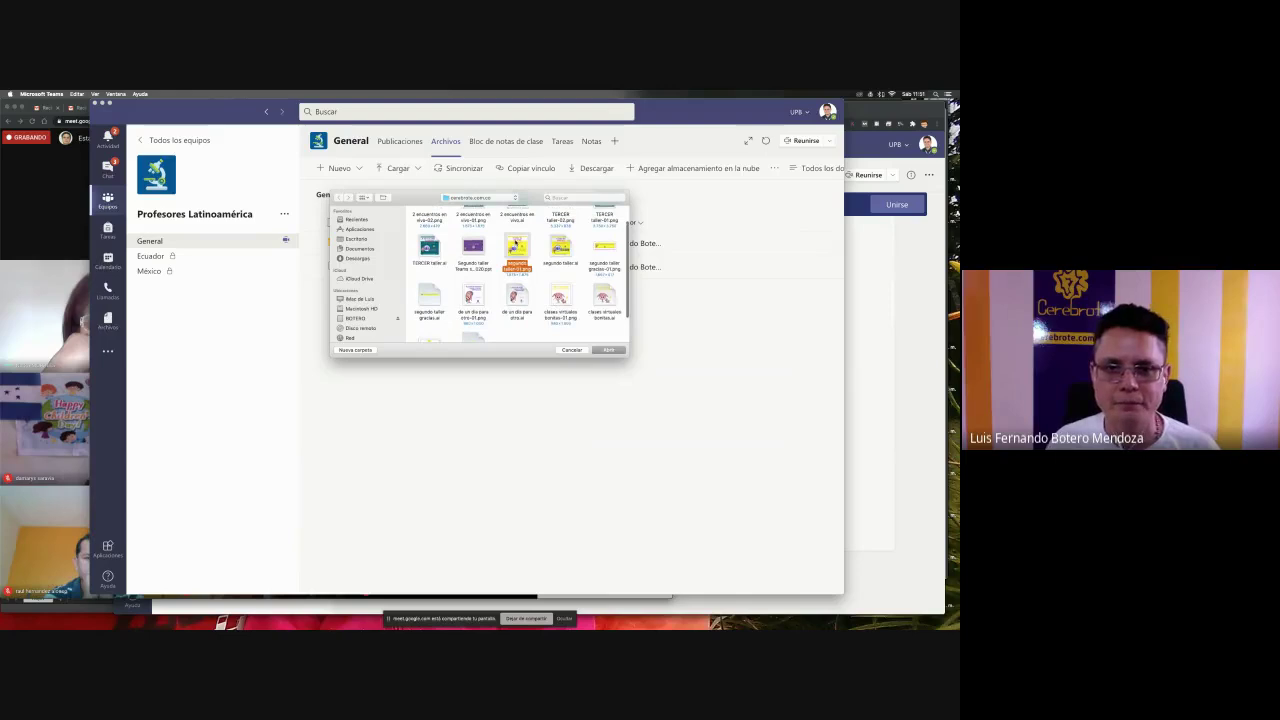
left_click(609, 350)
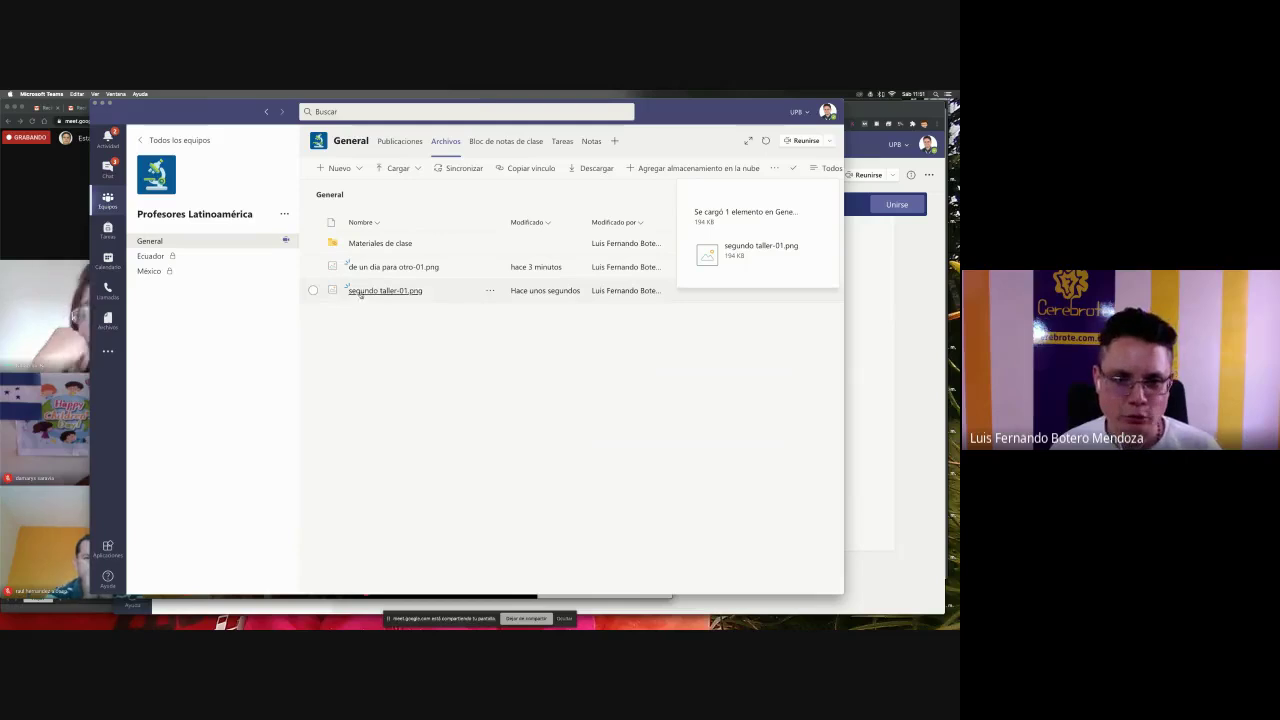
- Open segundo taller-01.png in the image viewer
left_click(490, 290)
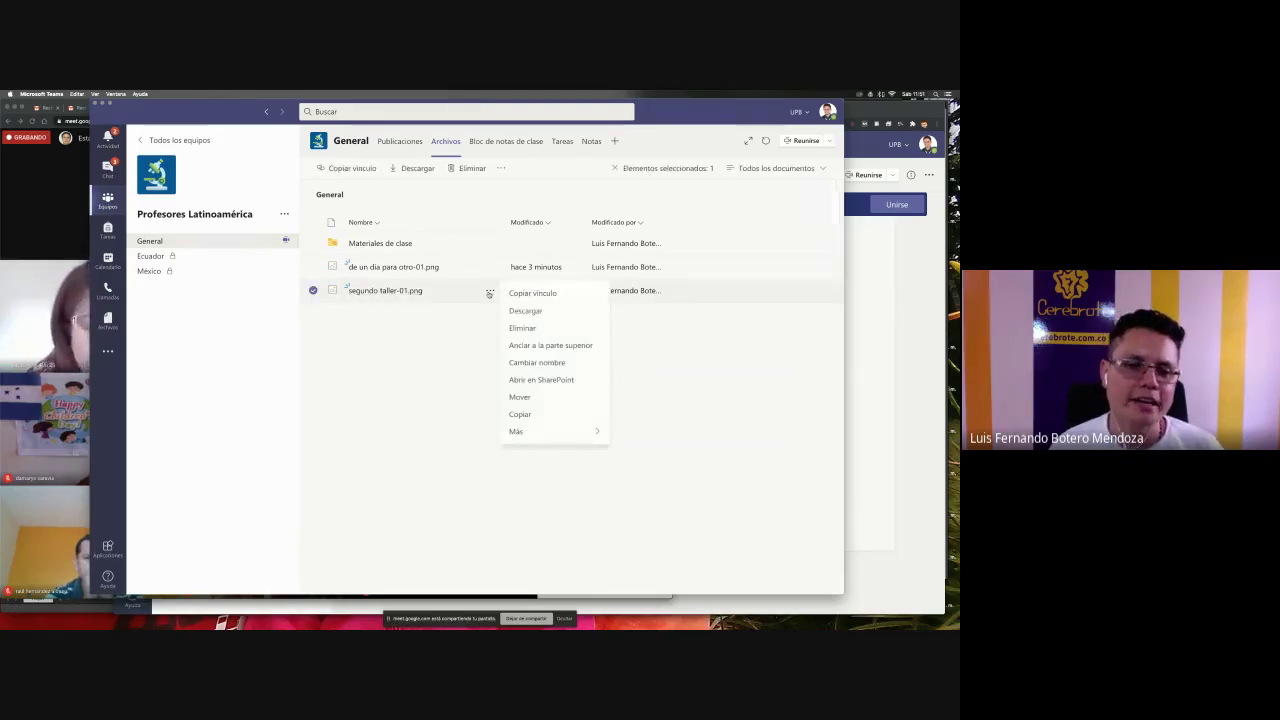
left_click(451, 343)
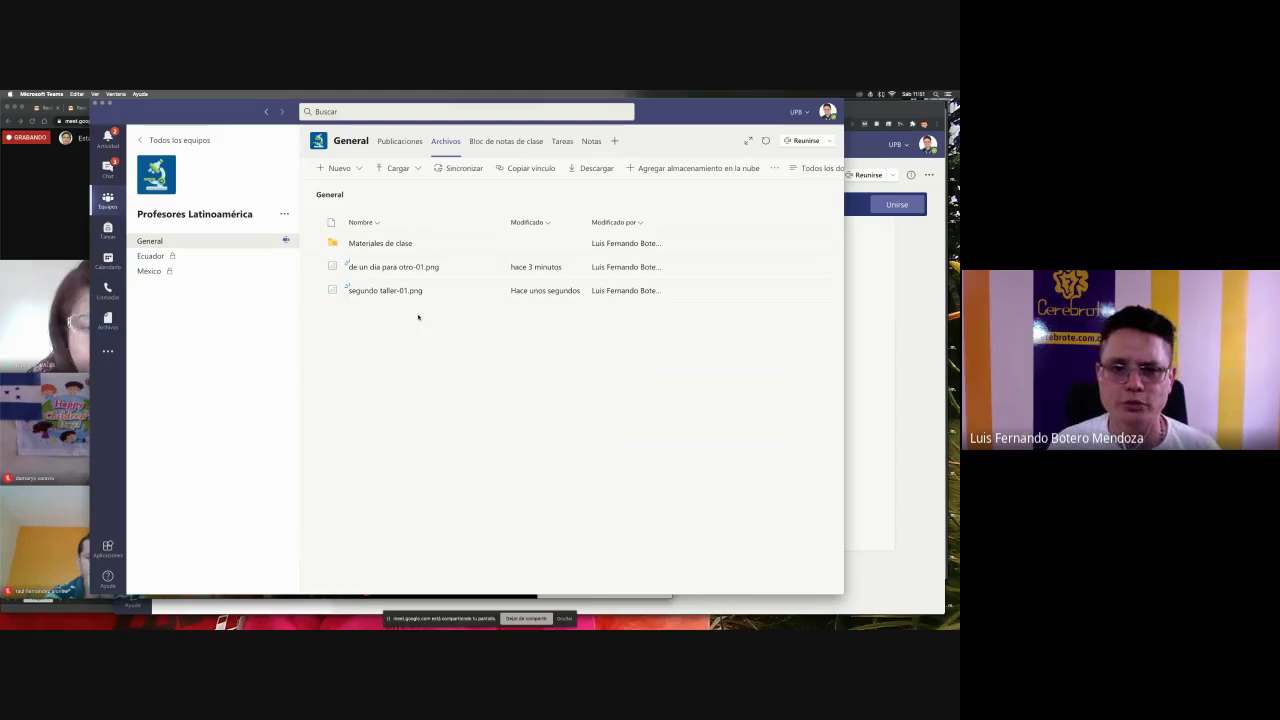
left_click(396, 291)
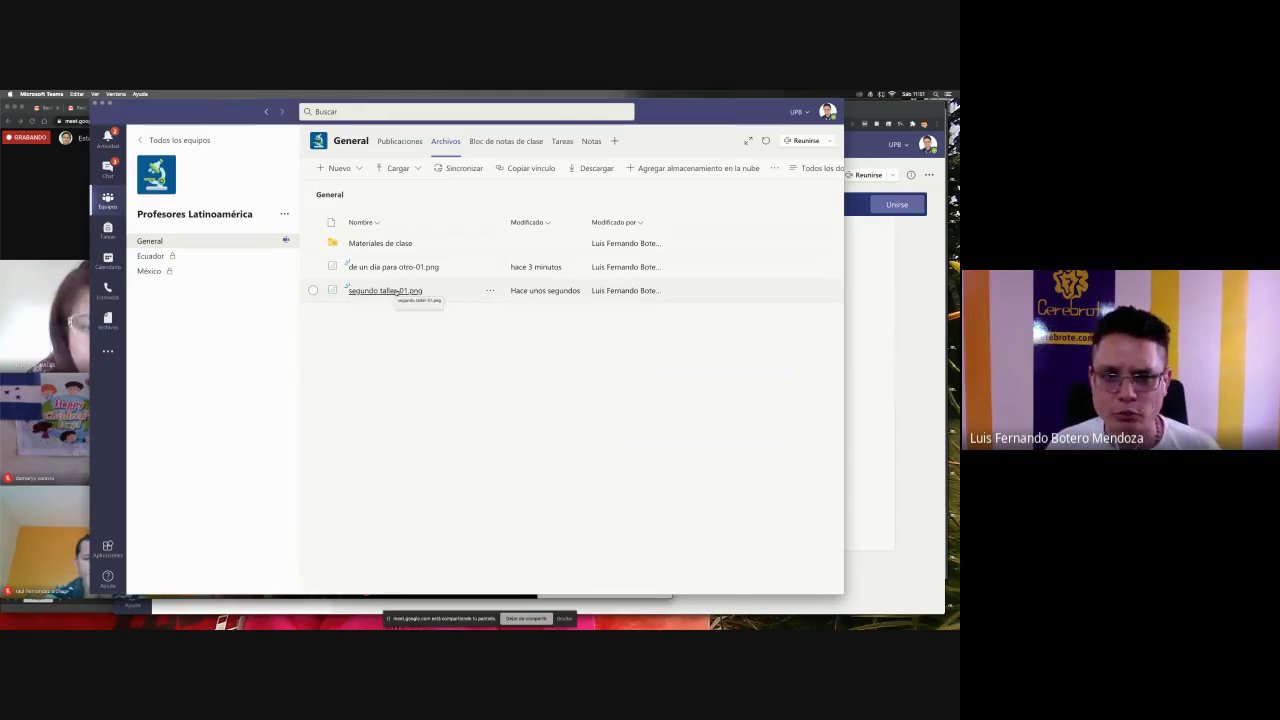